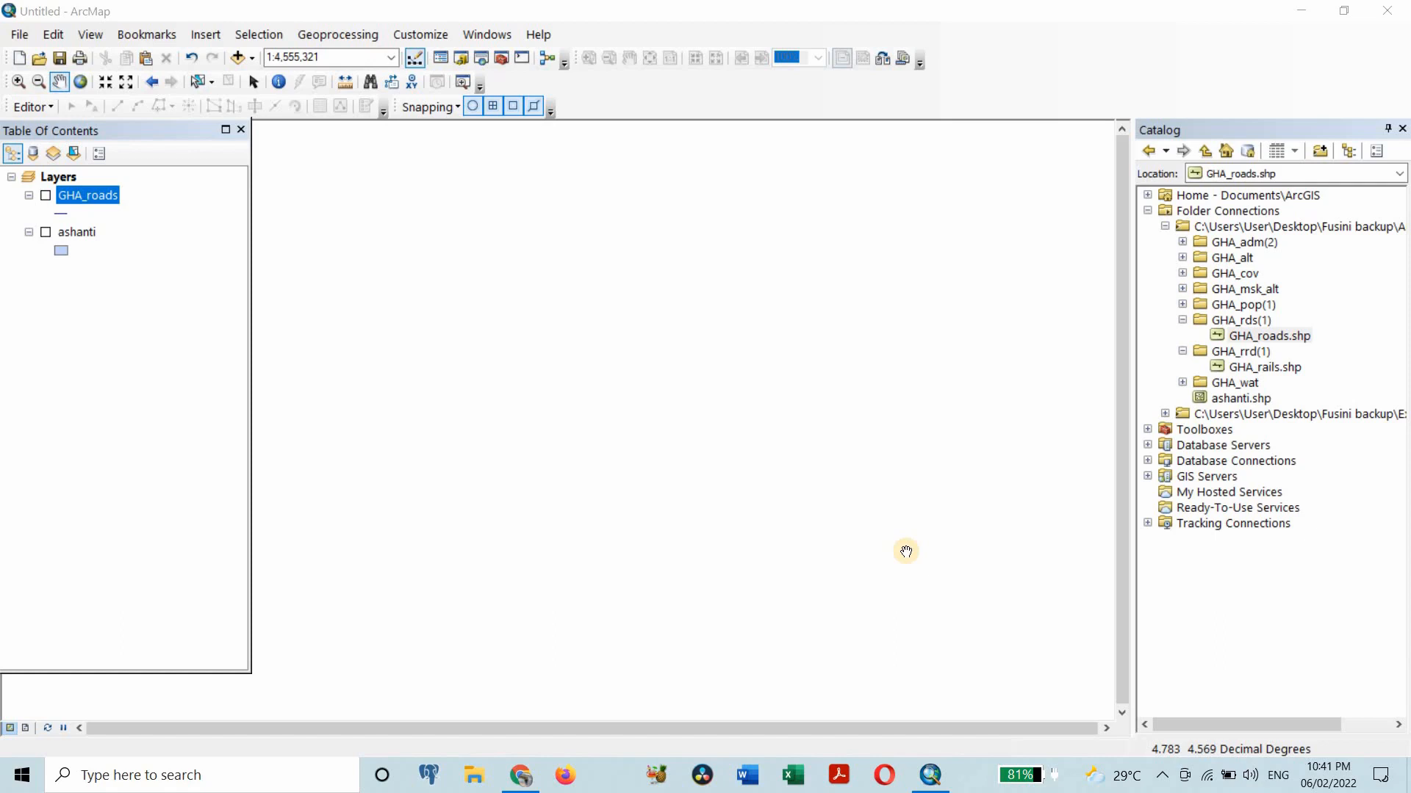
Browse the basemap gallery and add the OpenStreetMap basemap to the map
left_click(16, 35)
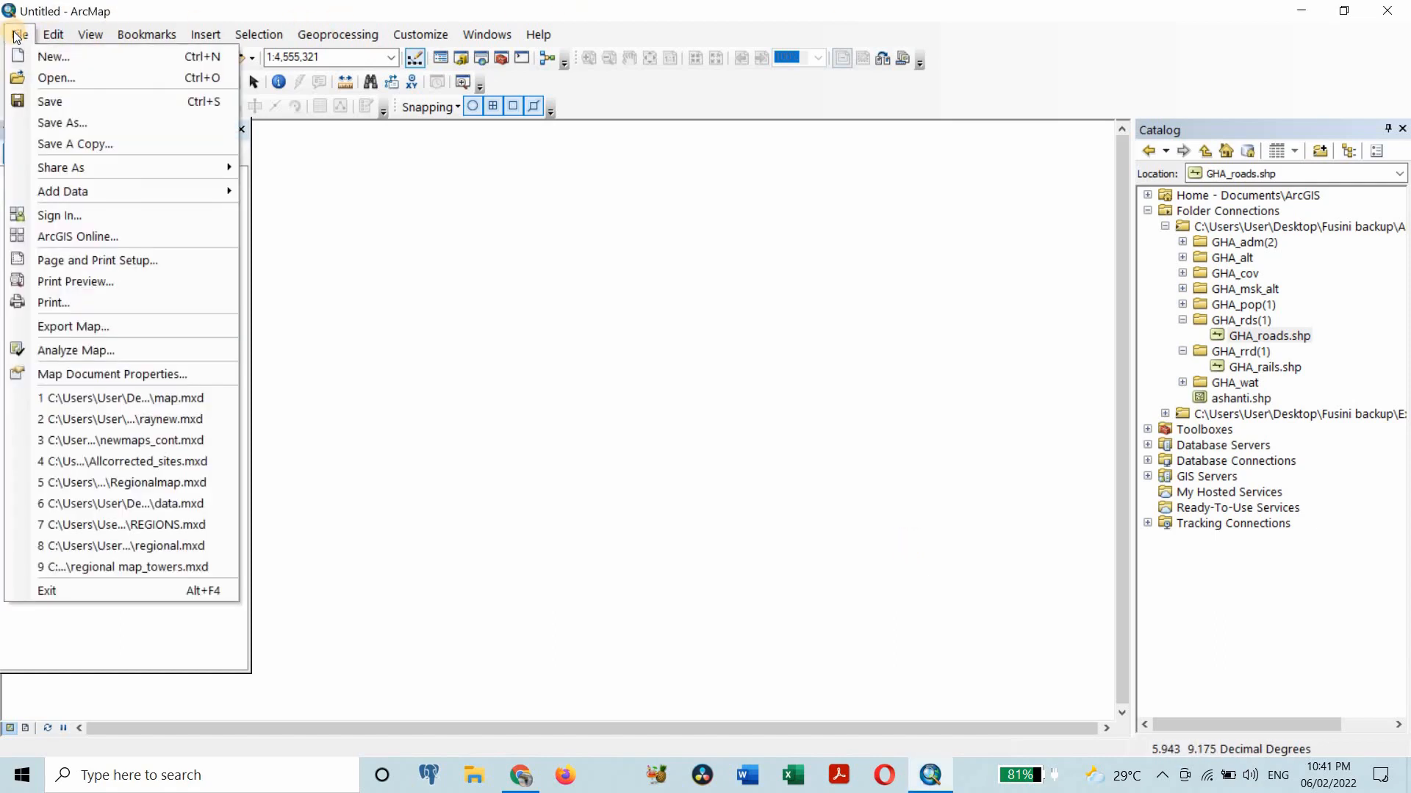
mouse_move(87, 193)
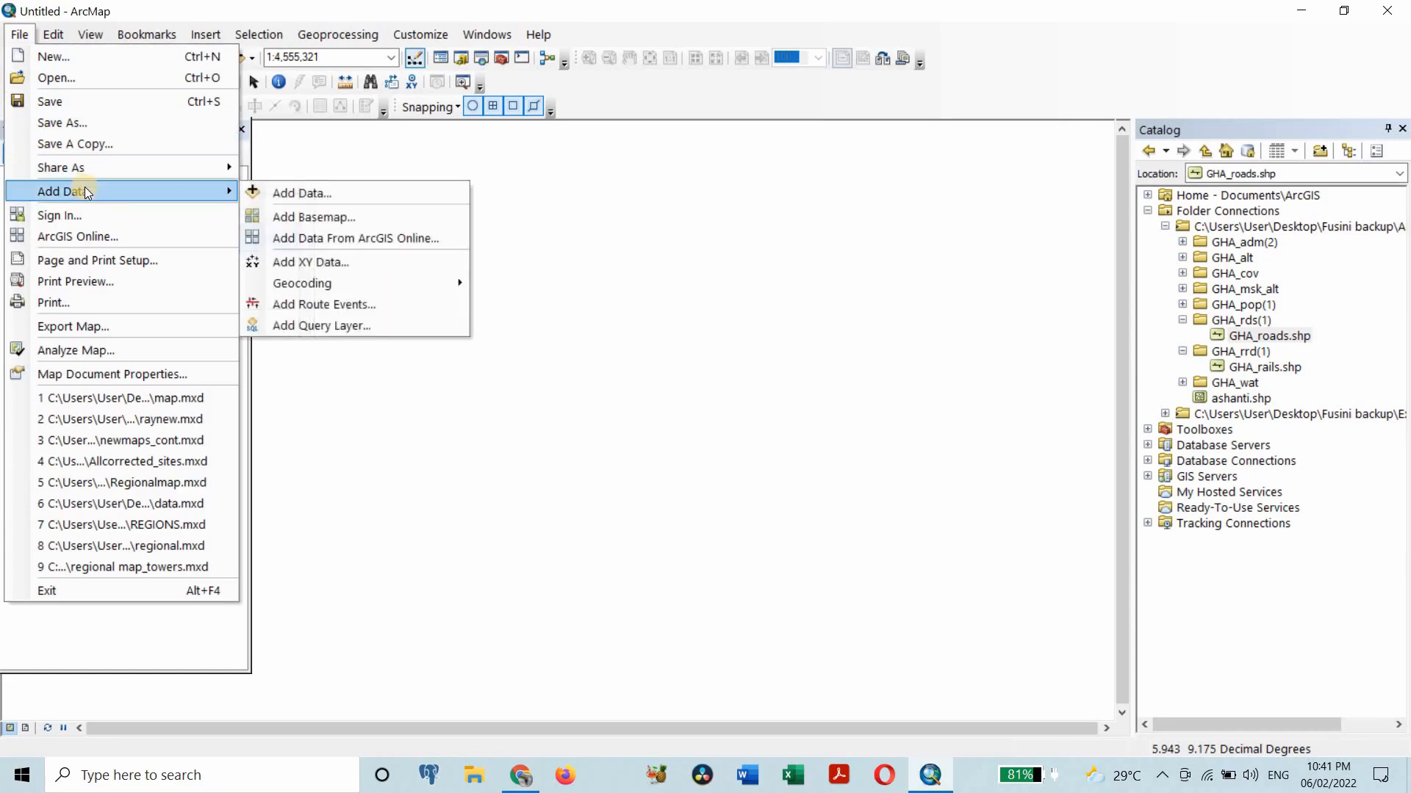
left_click(337, 217)
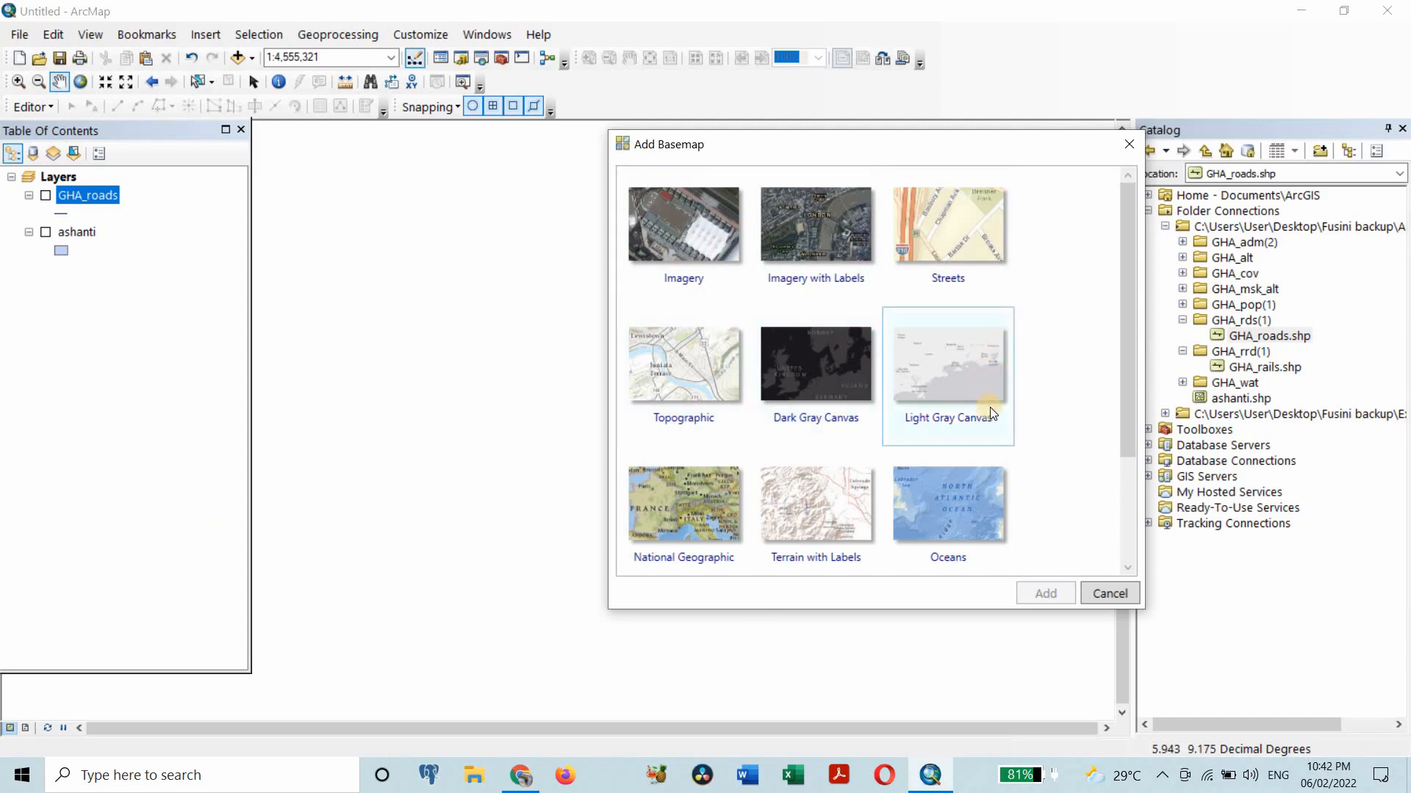
scroll(989, 407, "down", 2)
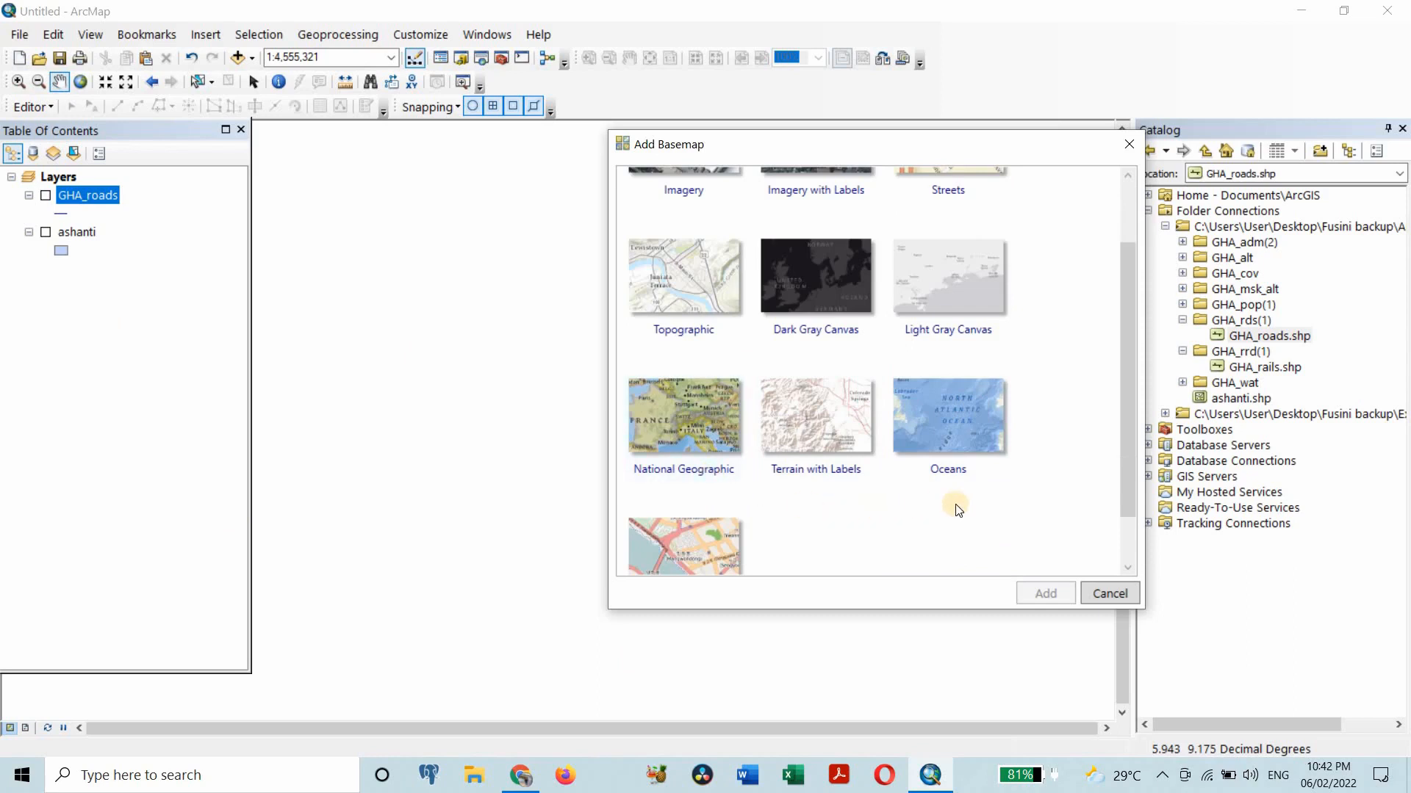
scroll(882, 494, "down", 2)
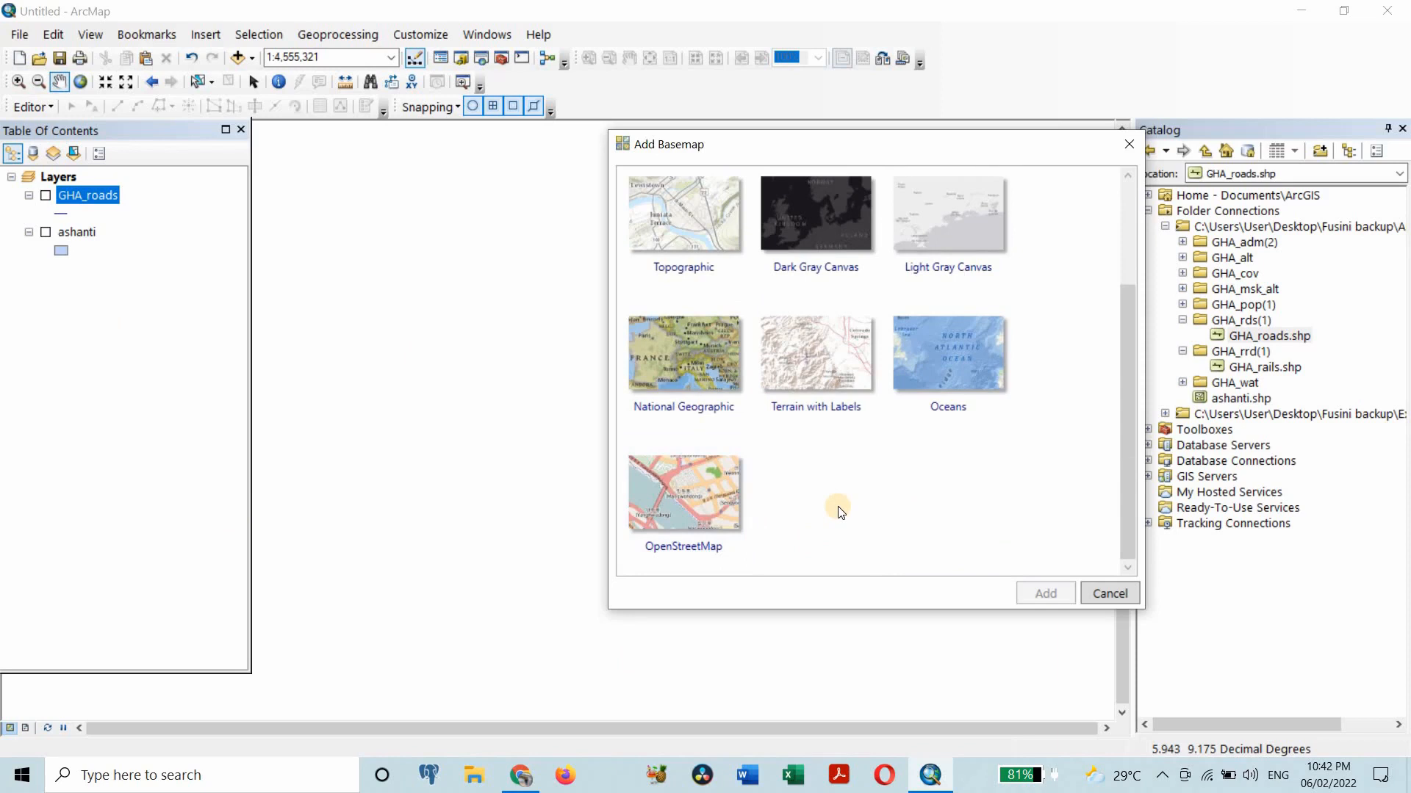
scroll(840, 512, "up", 1)
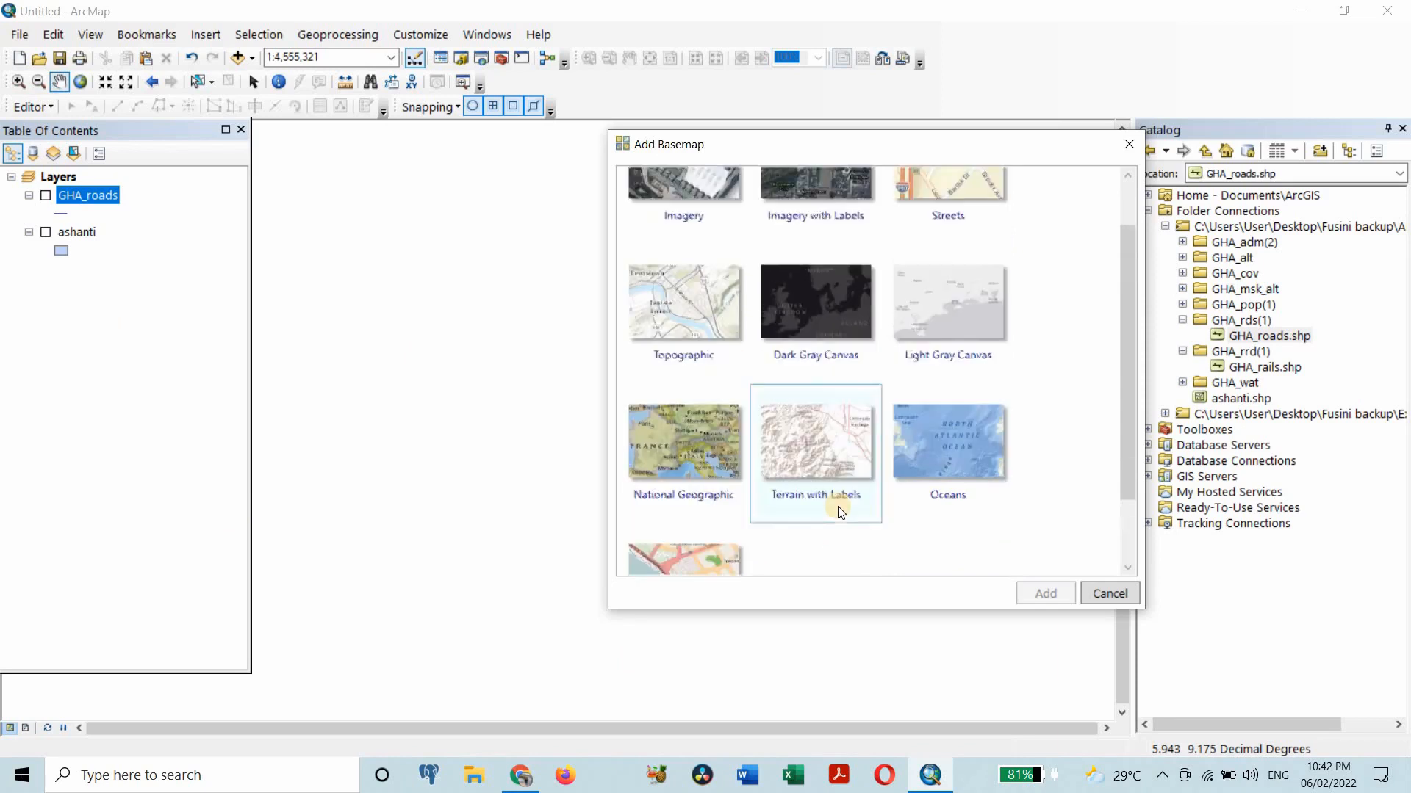
scroll(840, 512, "up", 1)
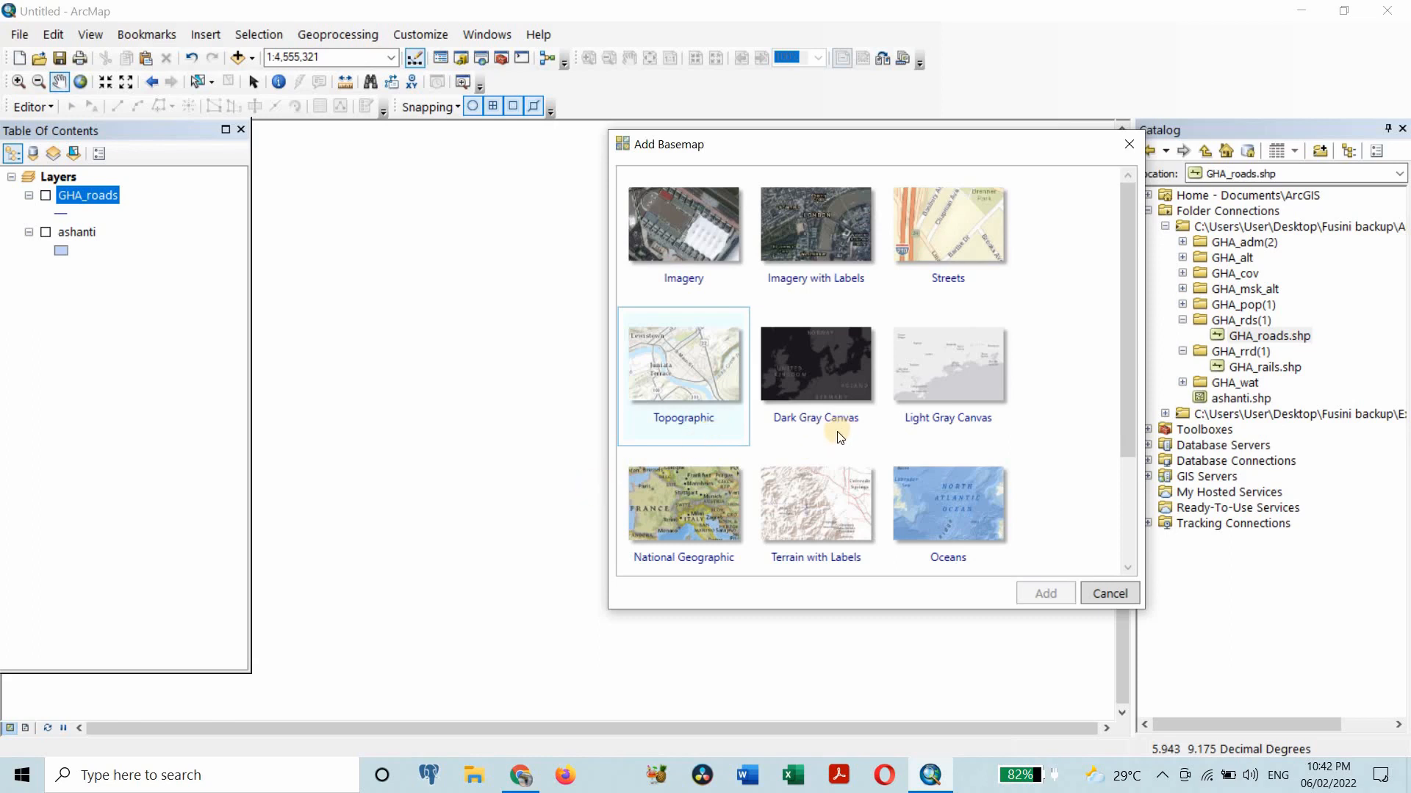
scroll(840, 438, "down", 3)
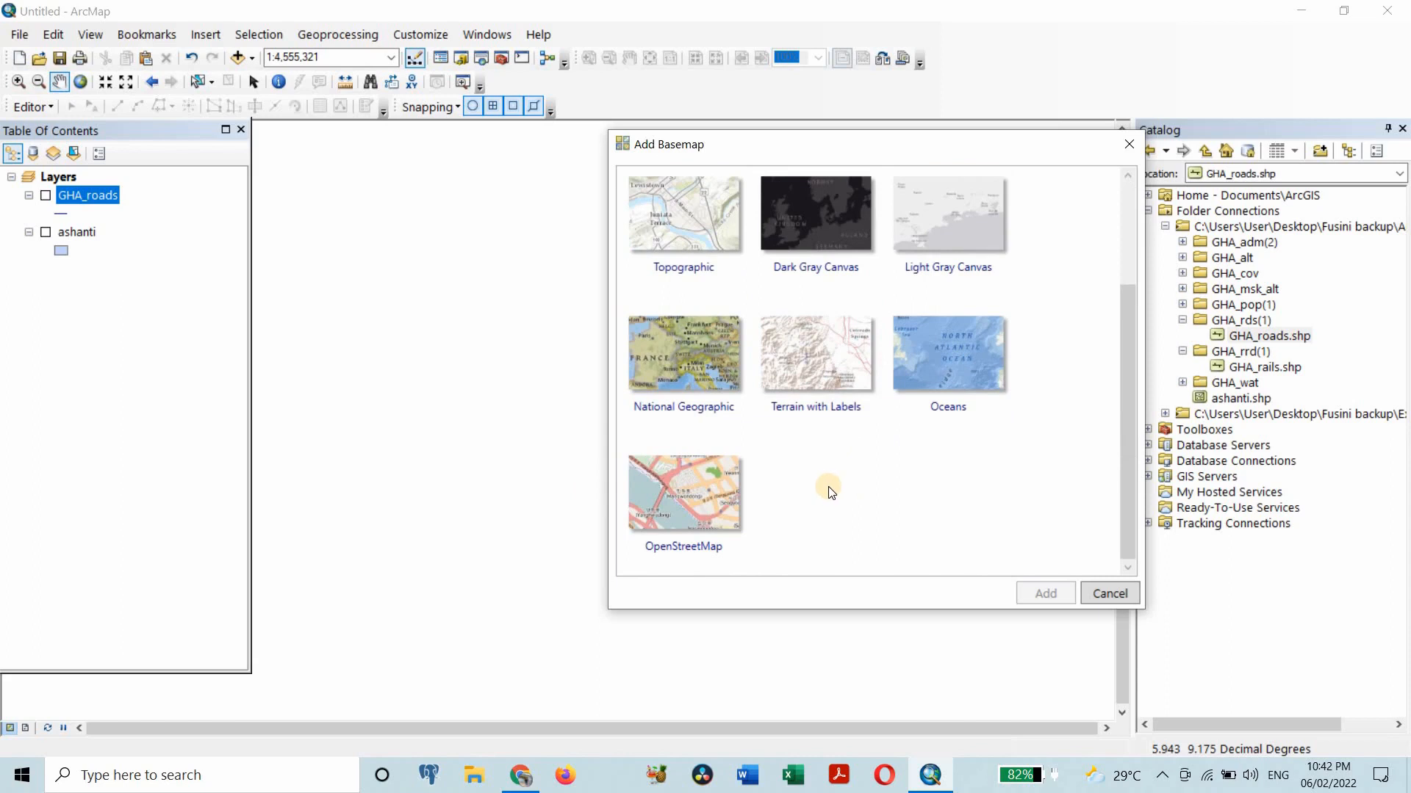
left_click(673, 493)
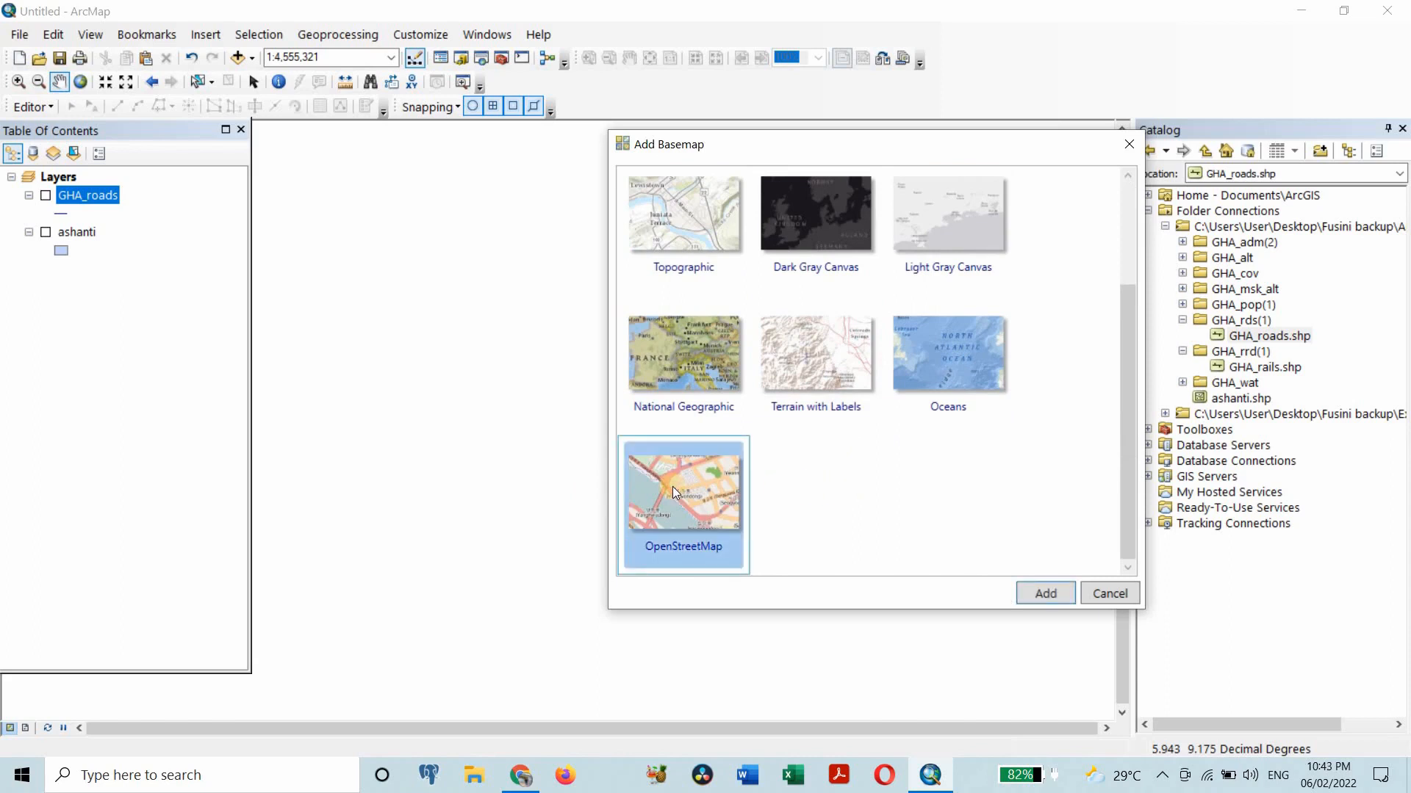
left_click(1047, 594)
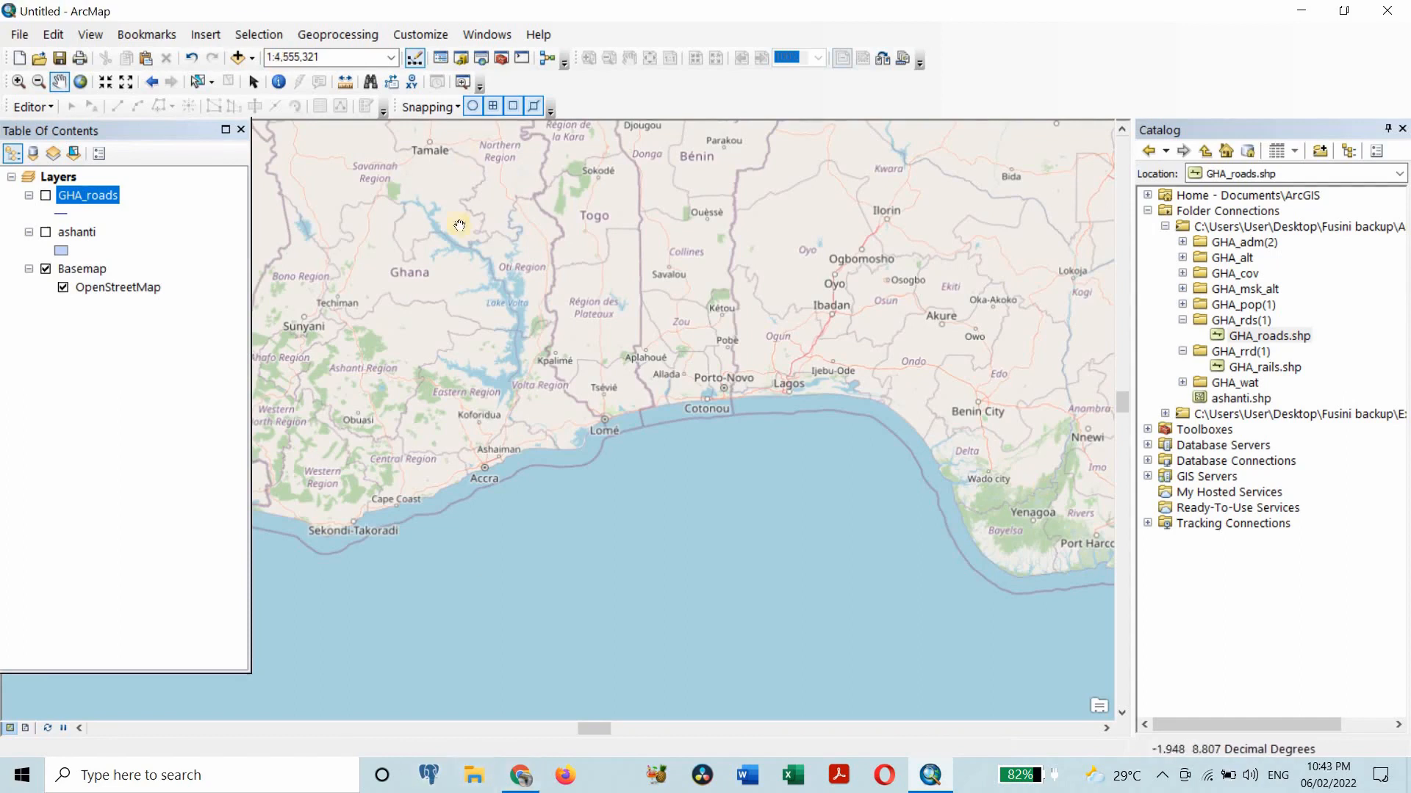
Examine the OpenStreetMap basemap at different scales around Ghana, Lake Volta, West Africa and Tamale using Pan, Zoom In and Zoom Out
left_click_drag(523, 304, 650, 438)
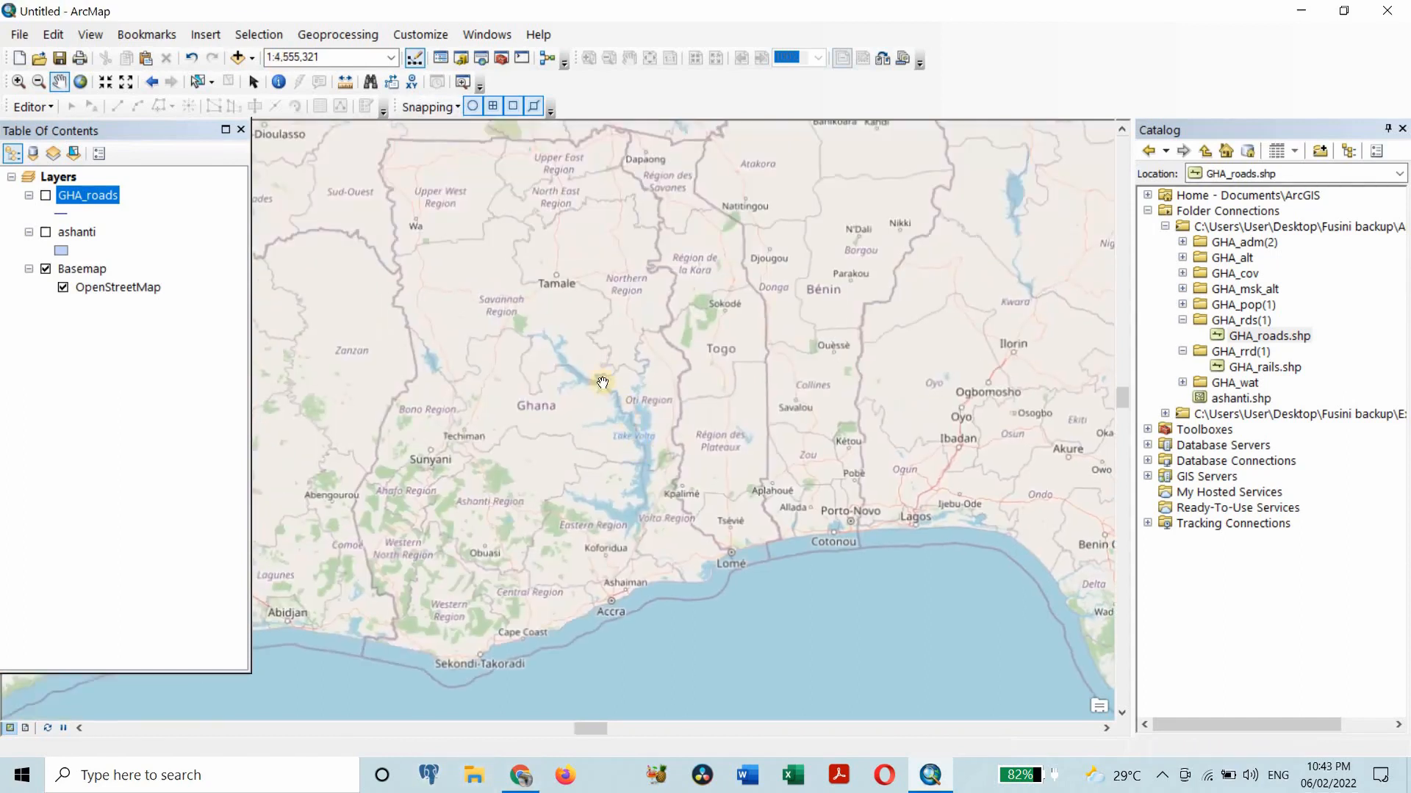
scroll(556, 352, "down", 1)
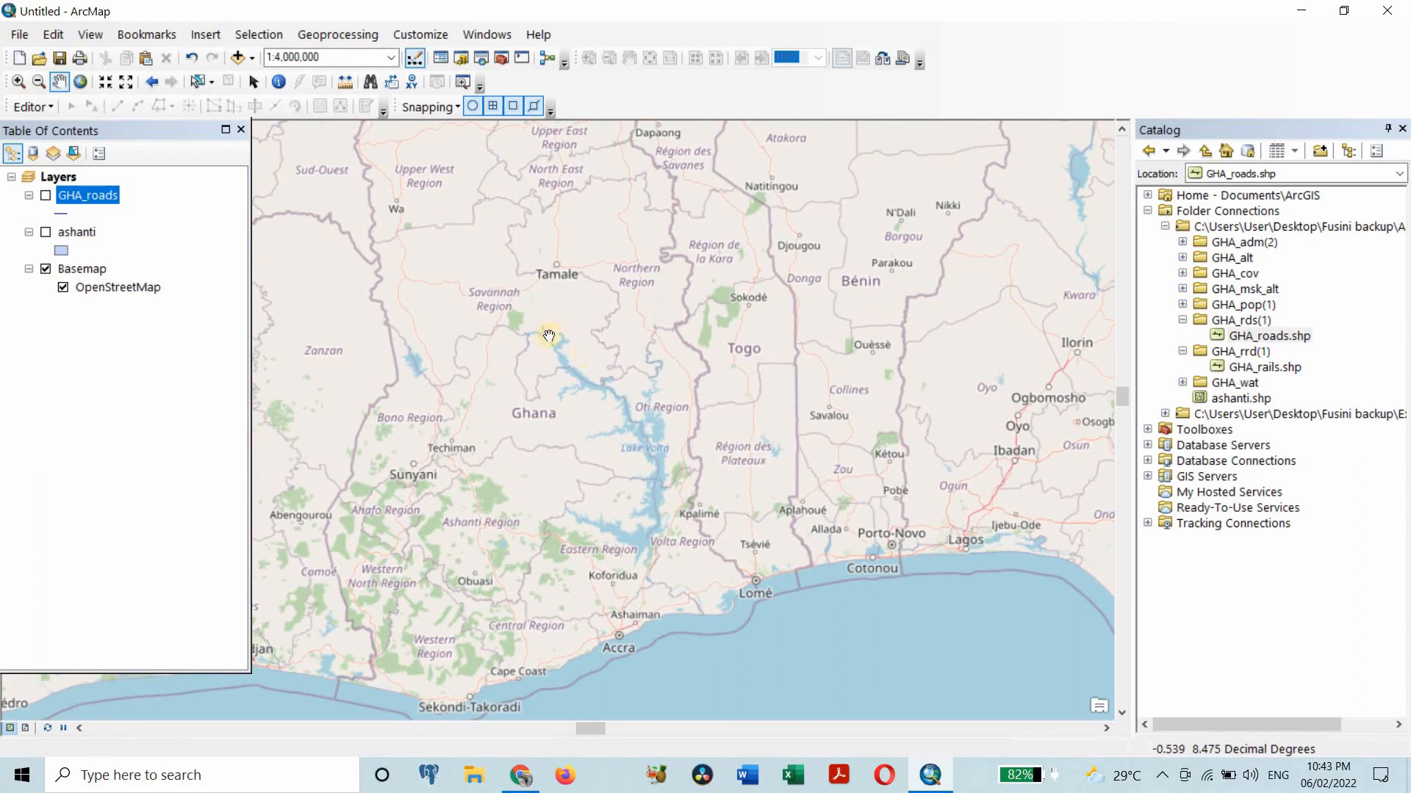
left_click(19, 82)
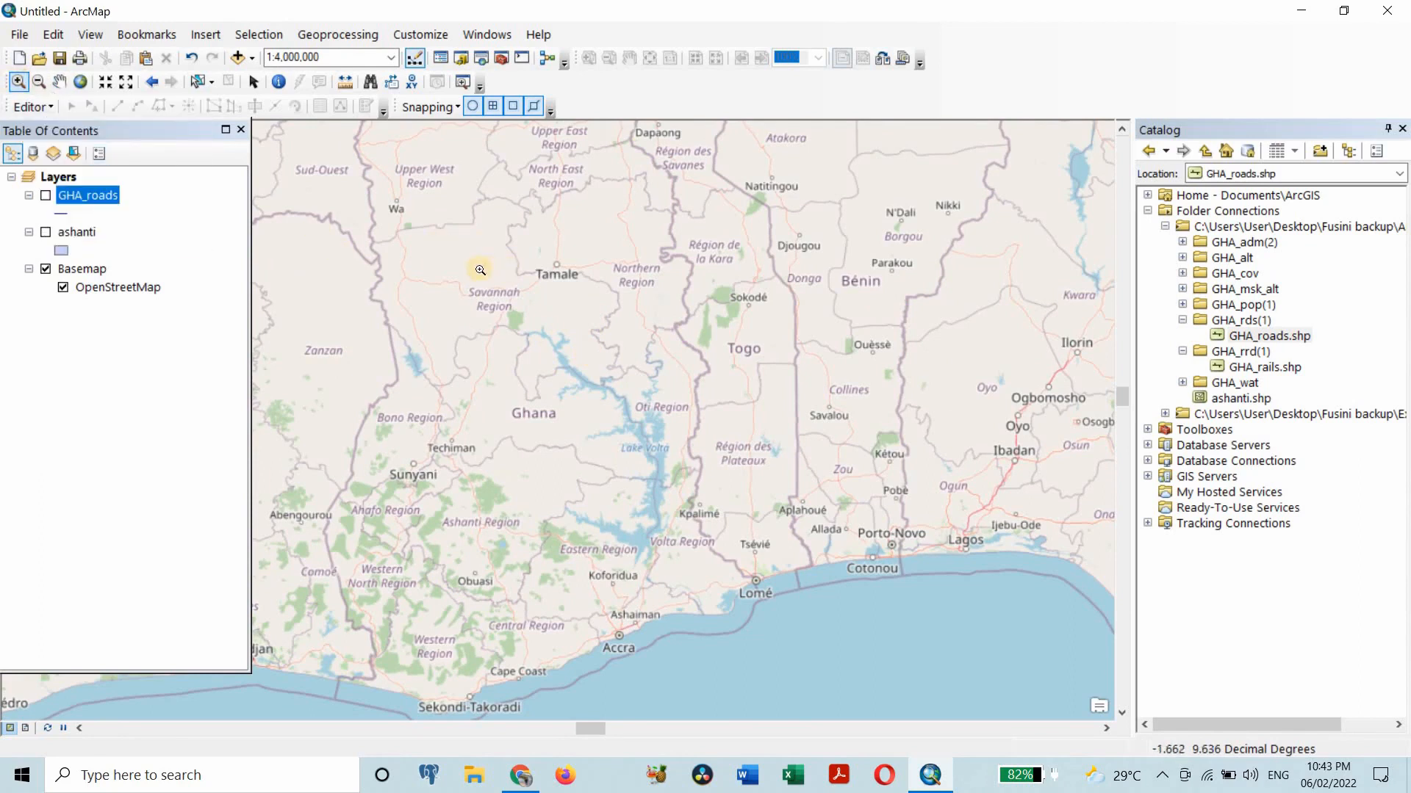
left_click(667, 465)
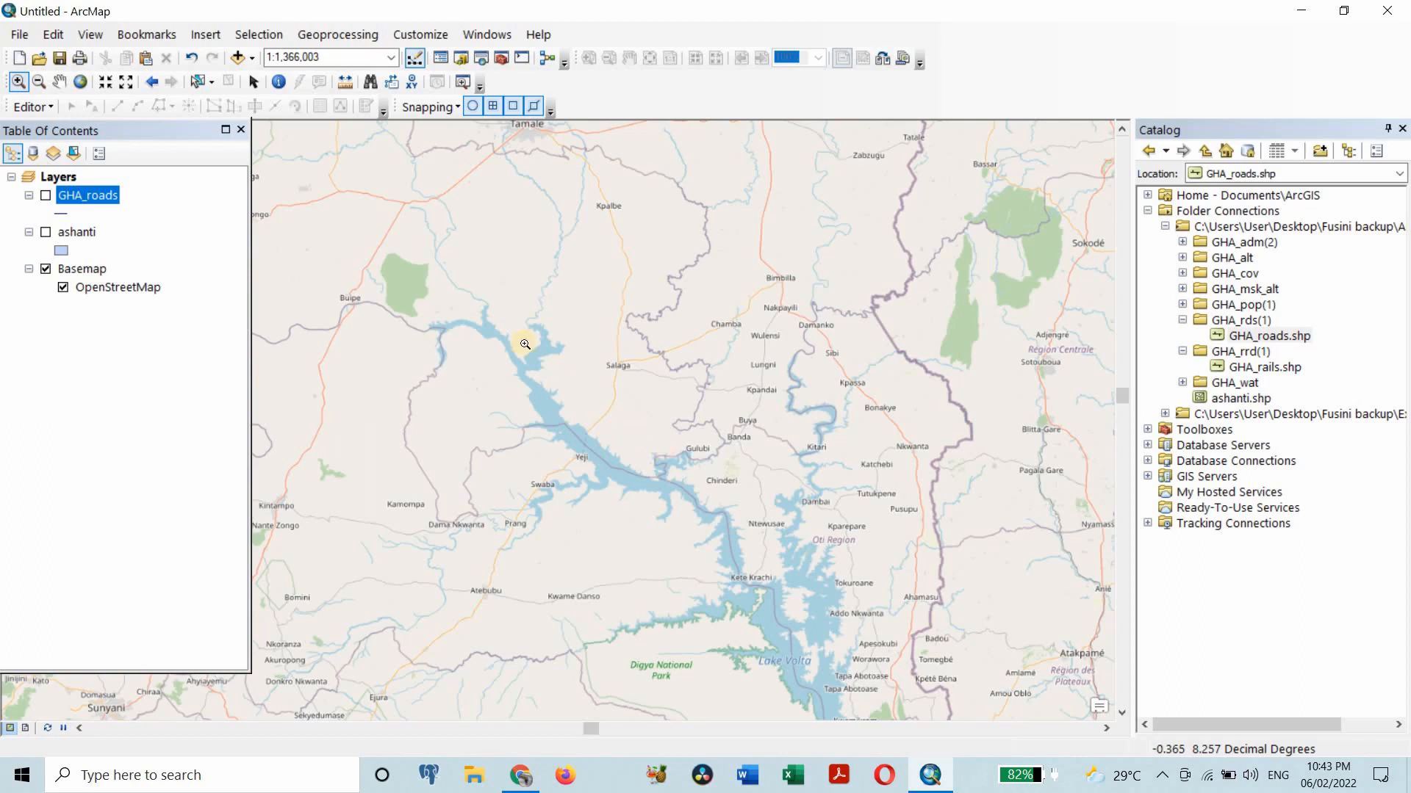
left_click(661, 501)
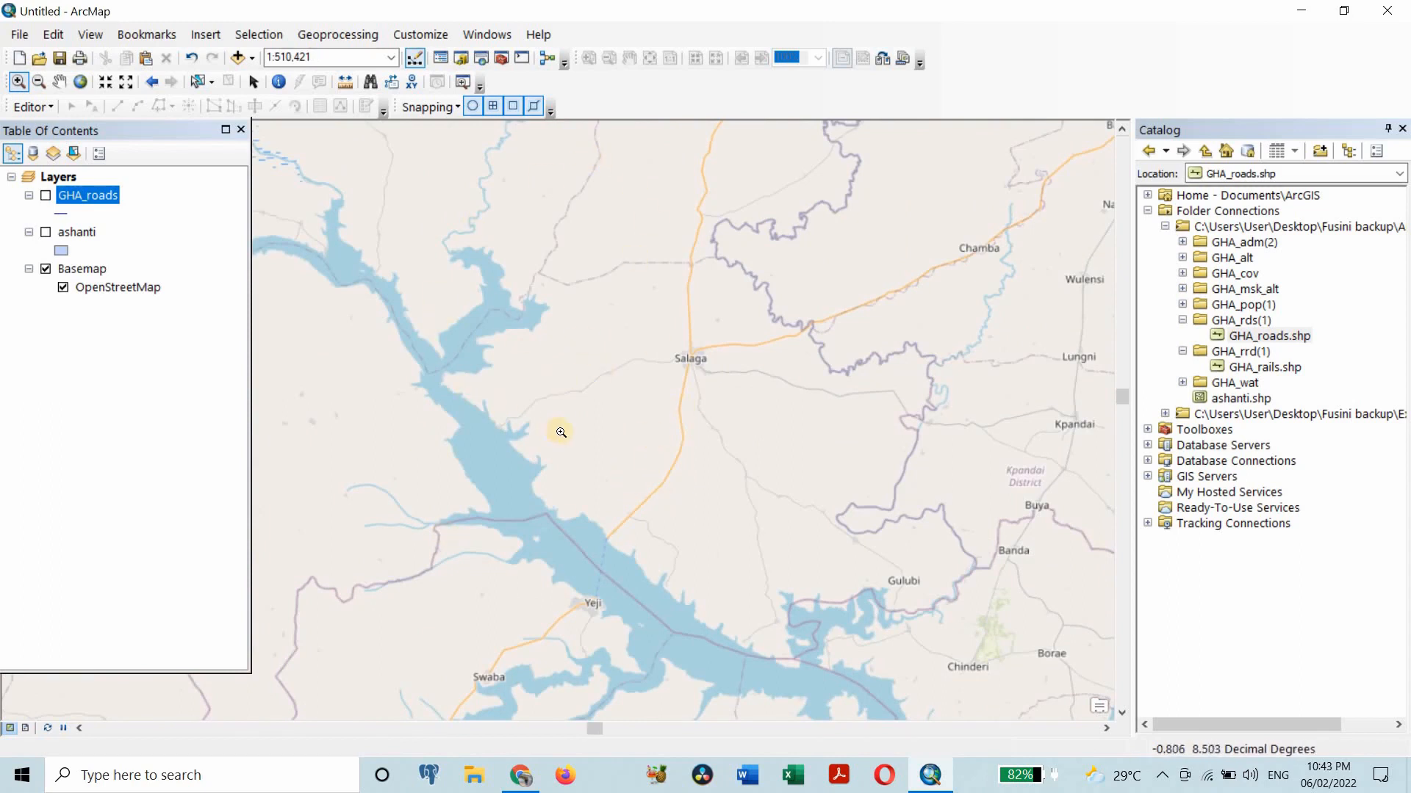
left_click(39, 82)
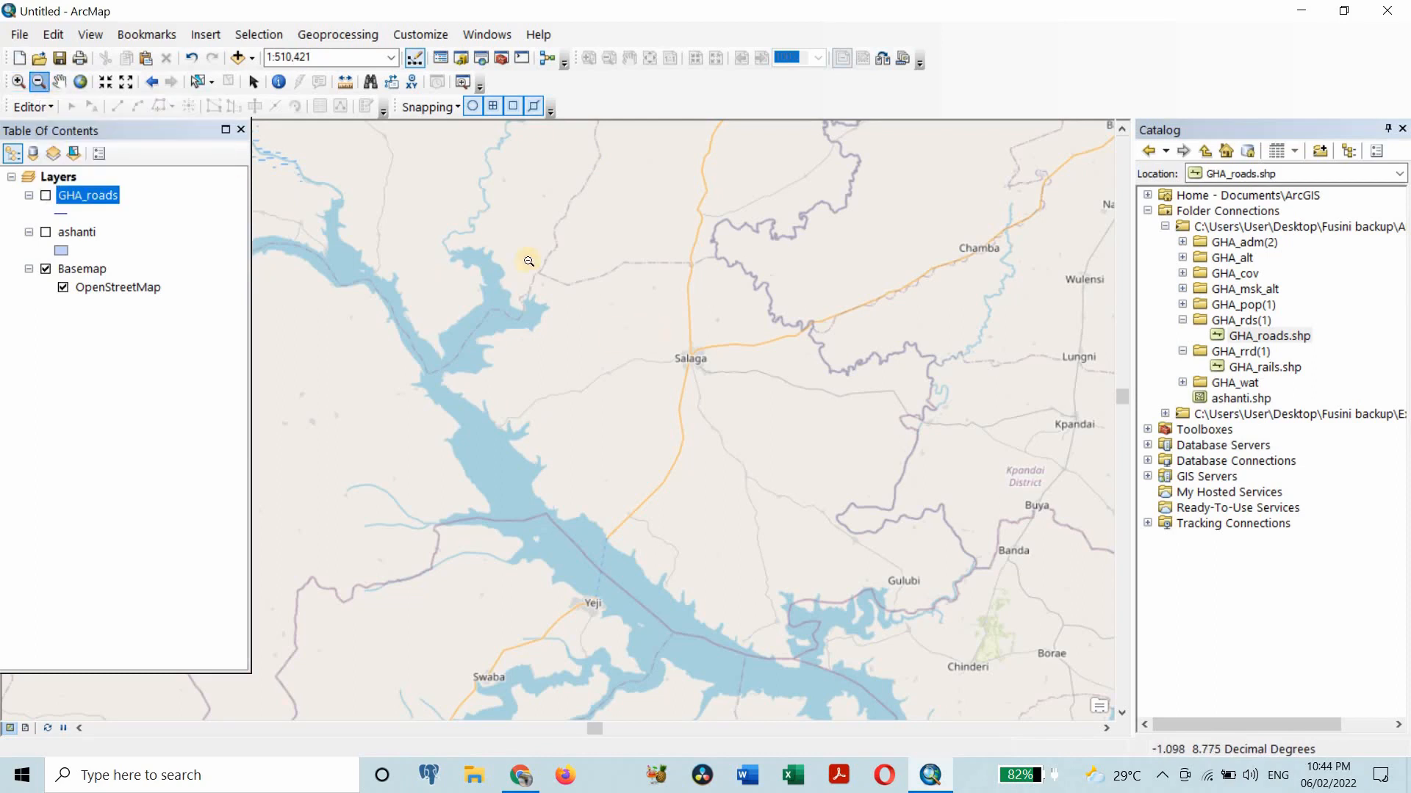
left_click_drag(469, 240, 839, 591)
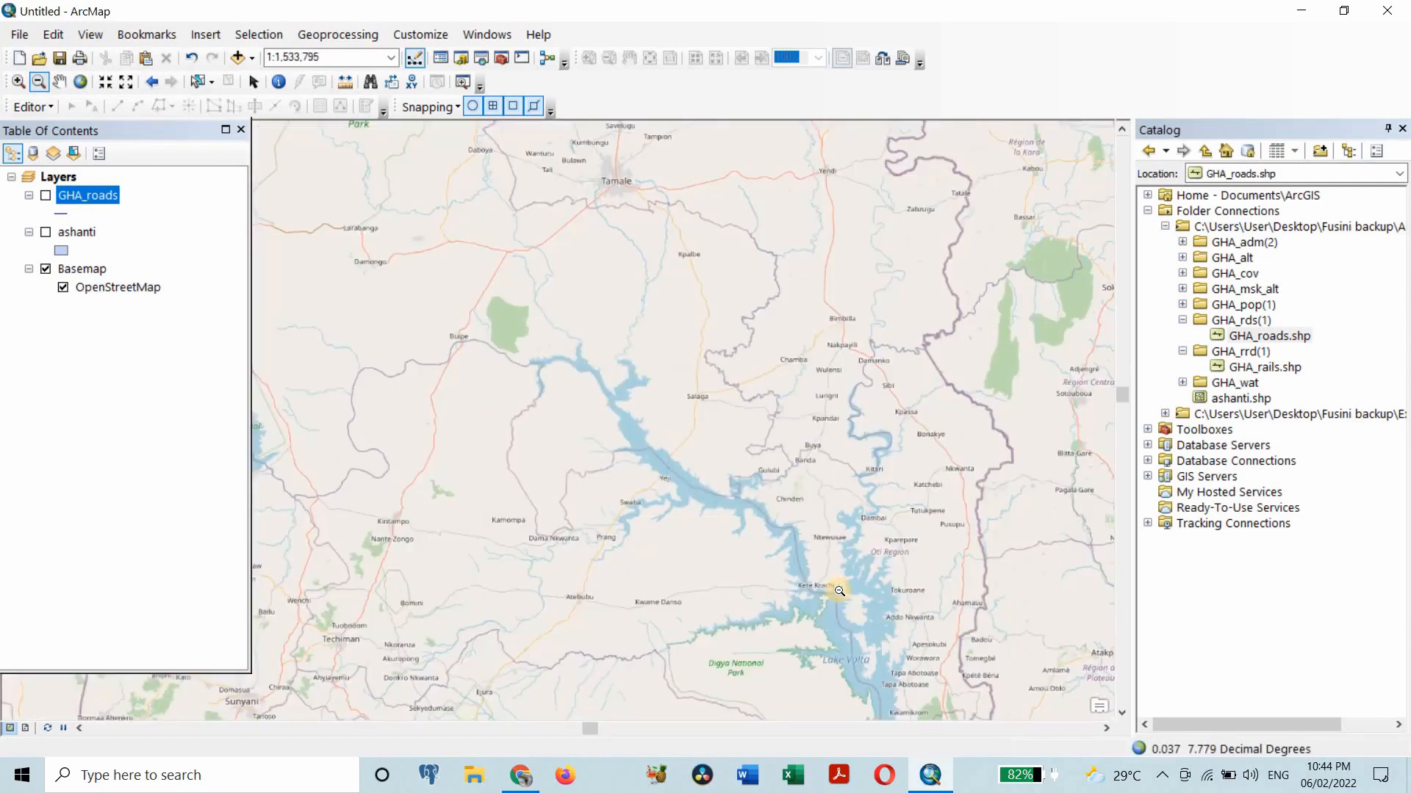
left_click_drag(455, 239, 806, 623)
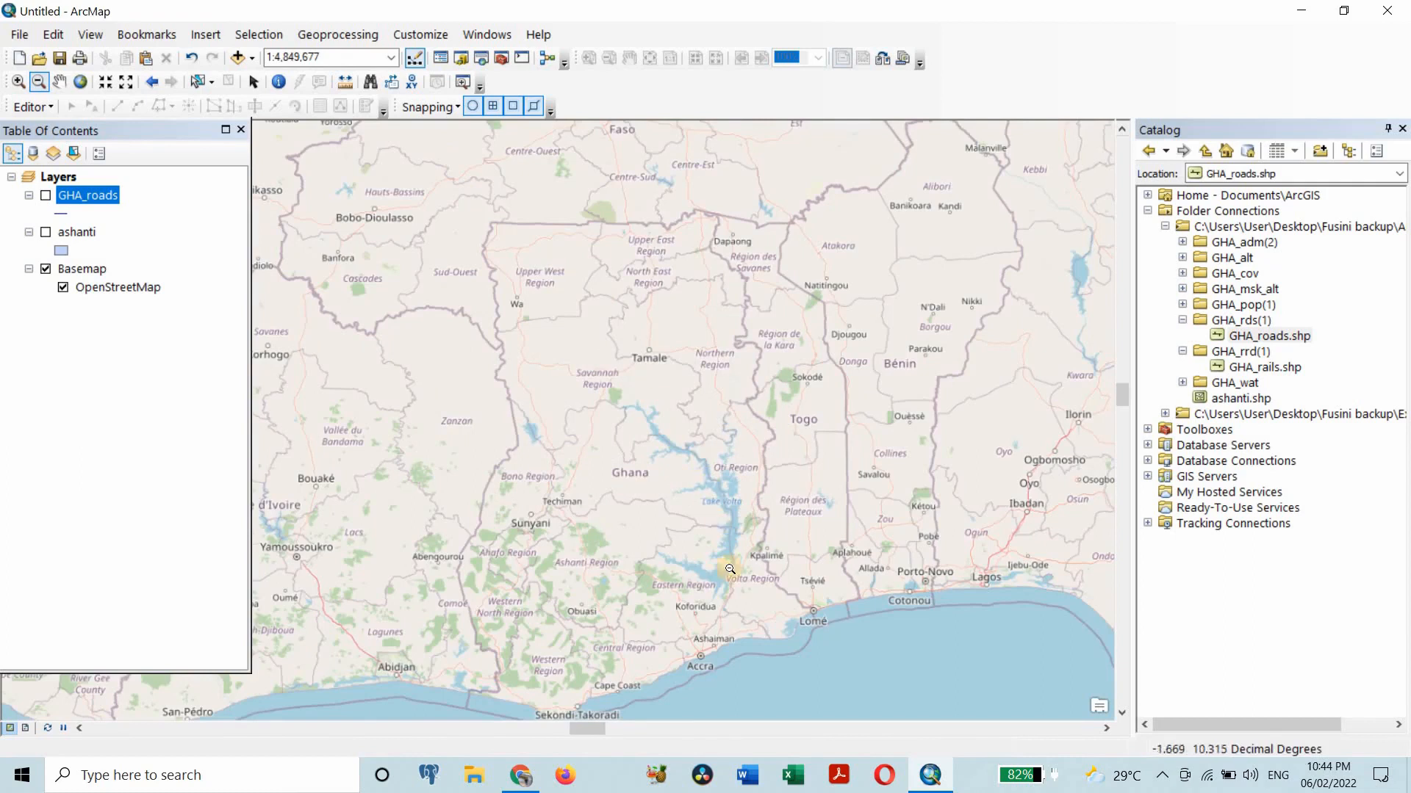
left_click_drag(457, 161, 733, 582)
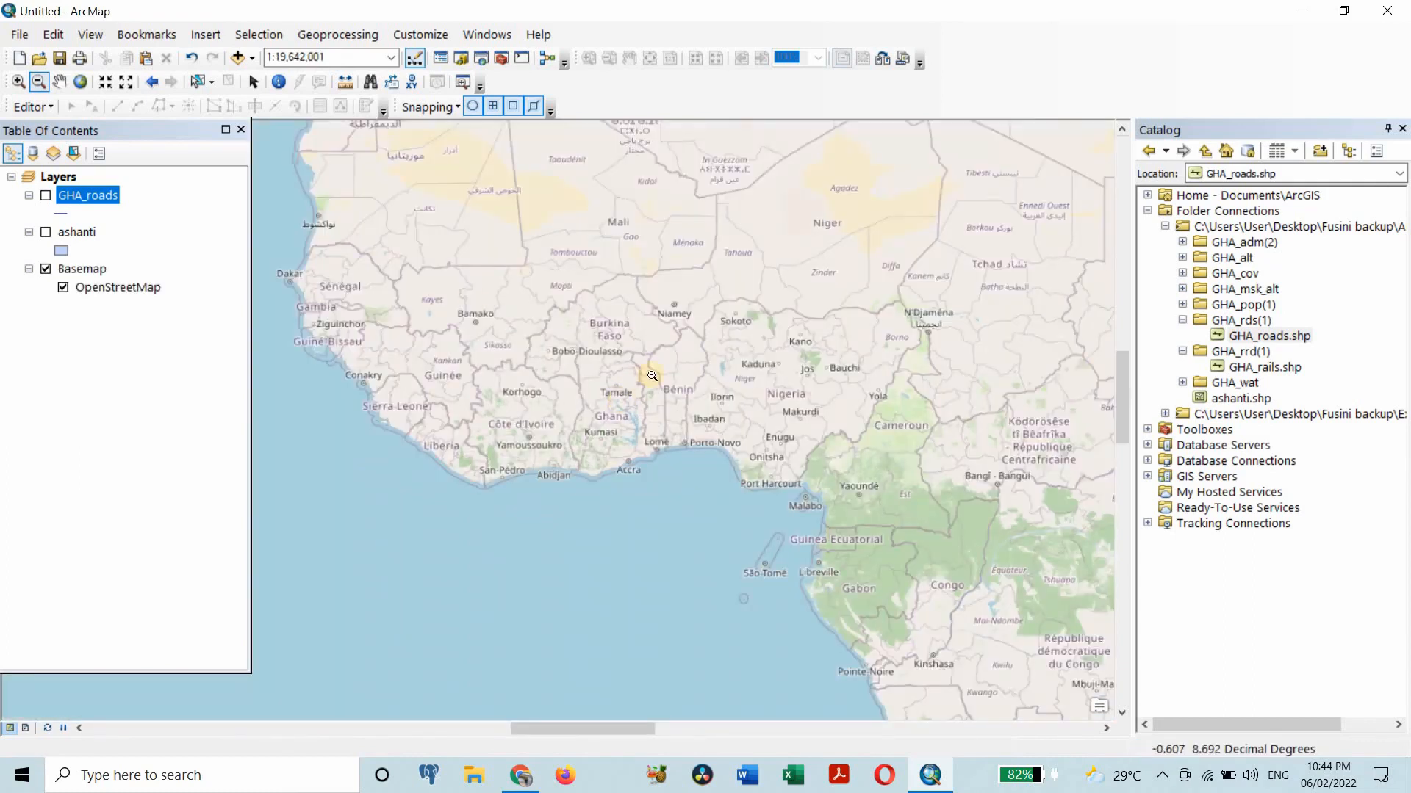
scroll(637, 380, "down", 3)
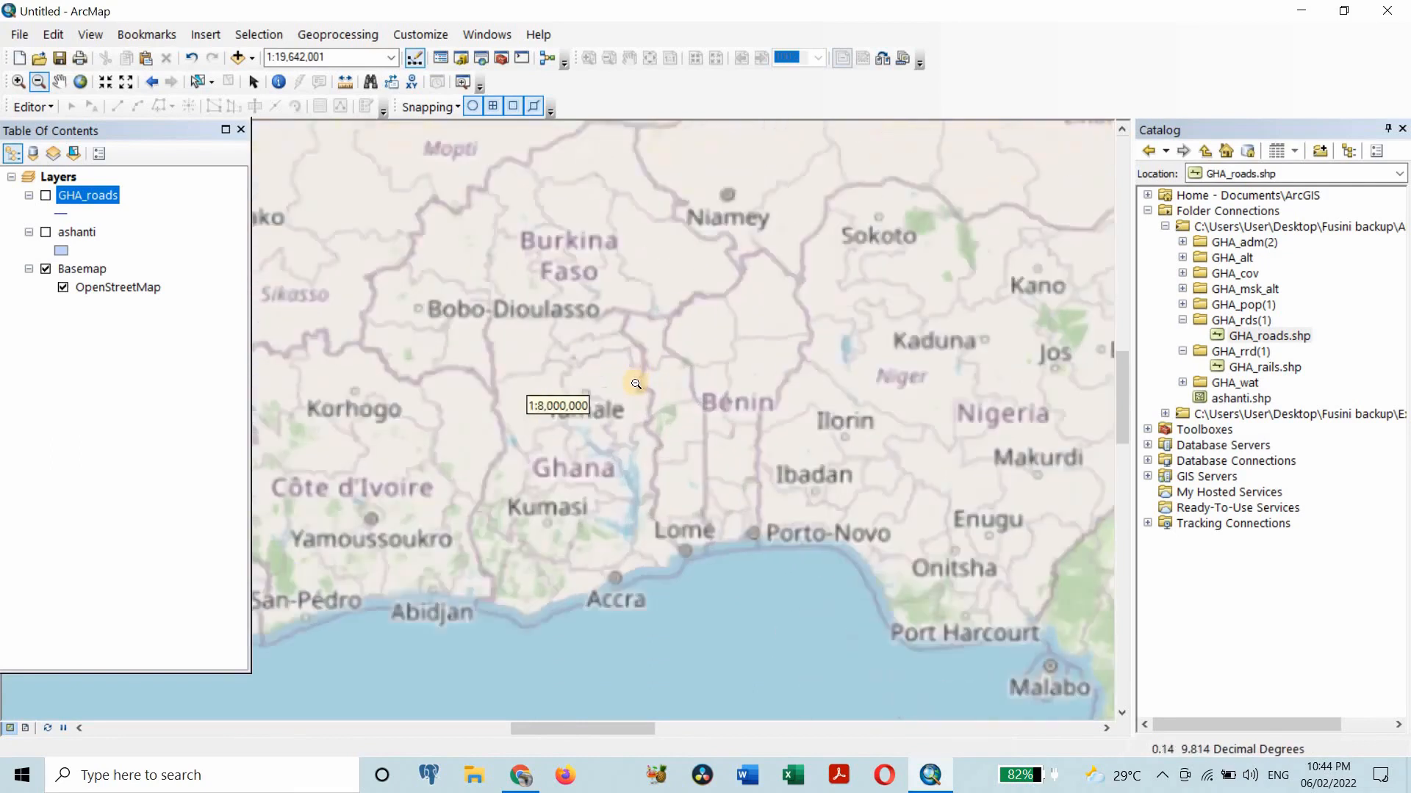
scroll(564, 397, "down", 6)
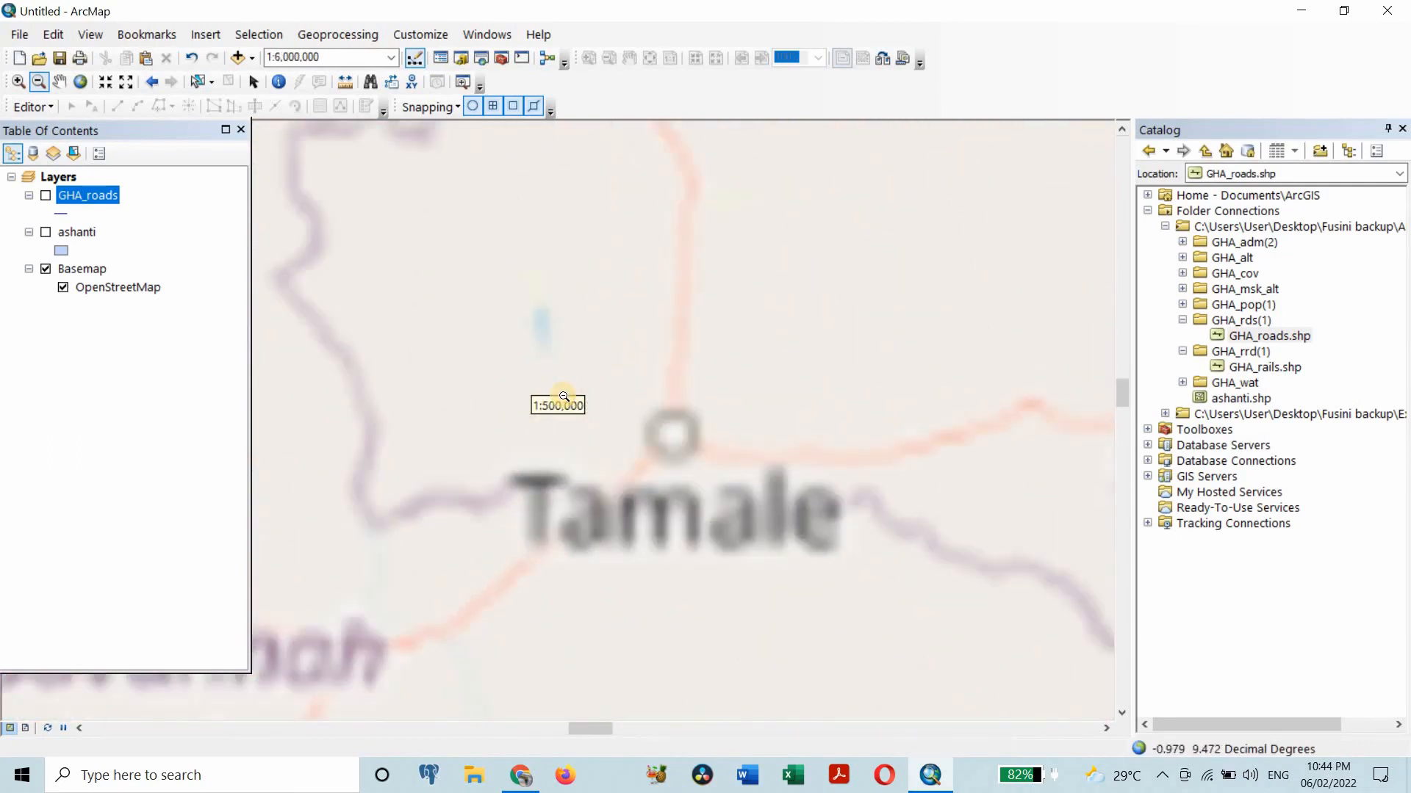
scroll(563, 396, "up", 3)
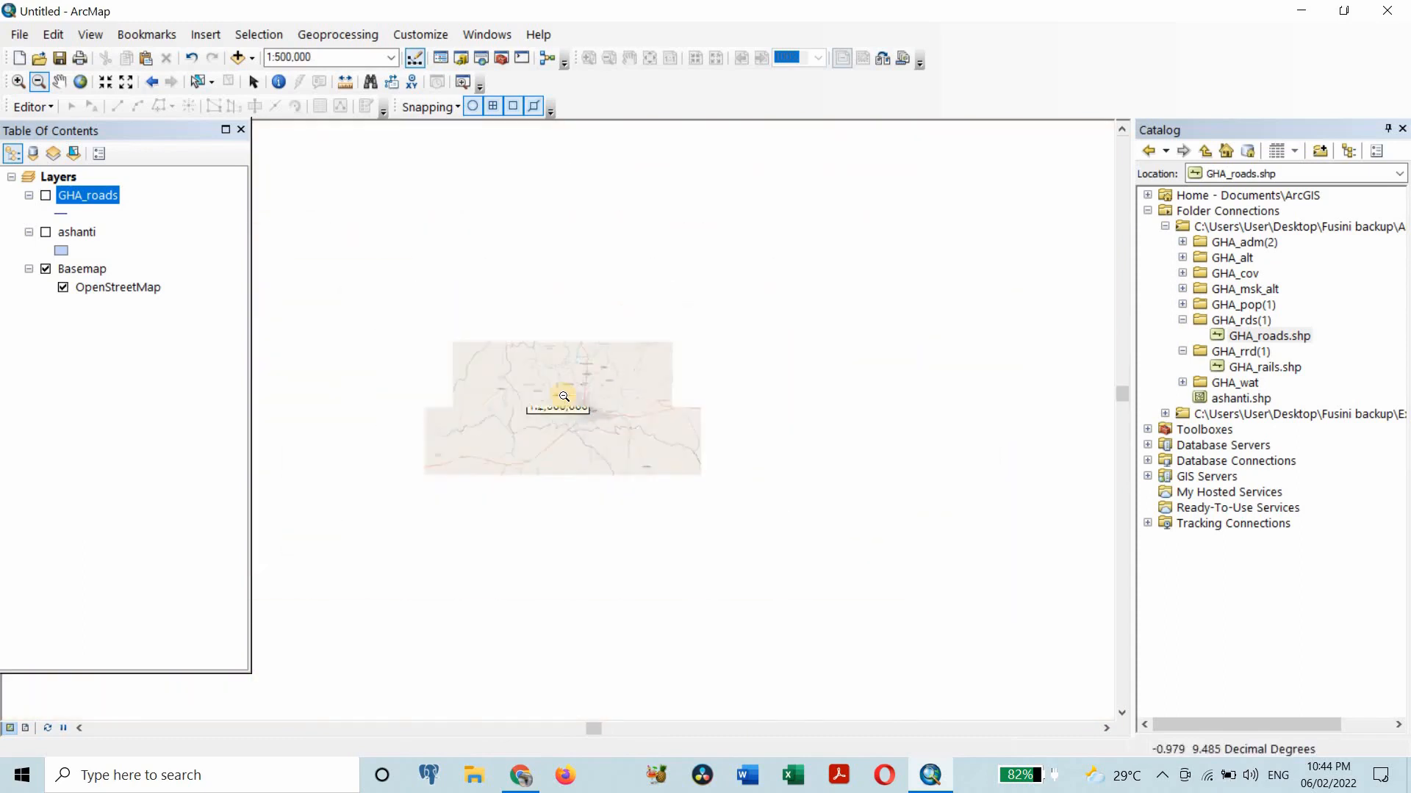
scroll(563, 397, "down", 2)
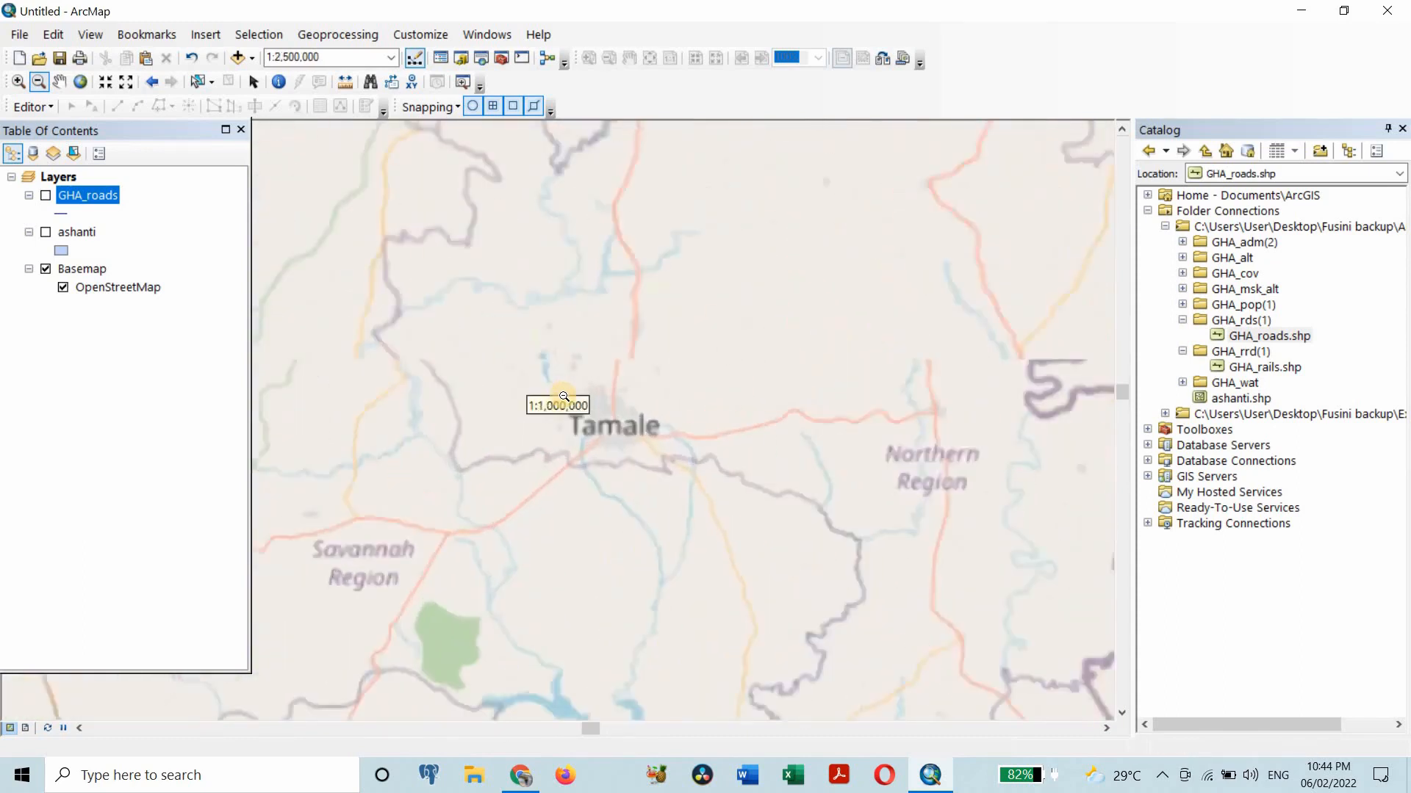
scroll(564, 396, "up", 2)
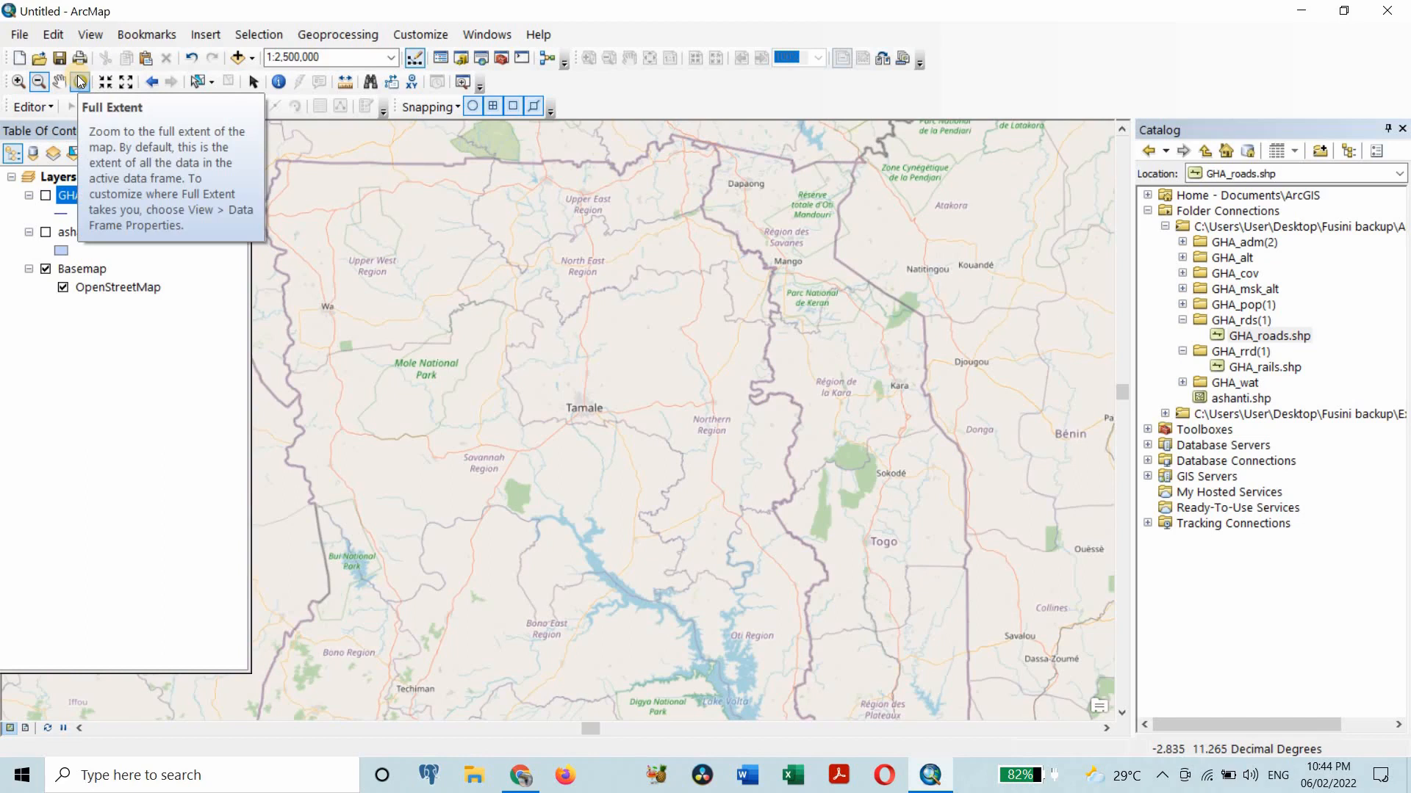
From the map's full extent, turn on the ashanti and GHA_roads layers and zoom to the ashanti layer
left_click(81, 82)
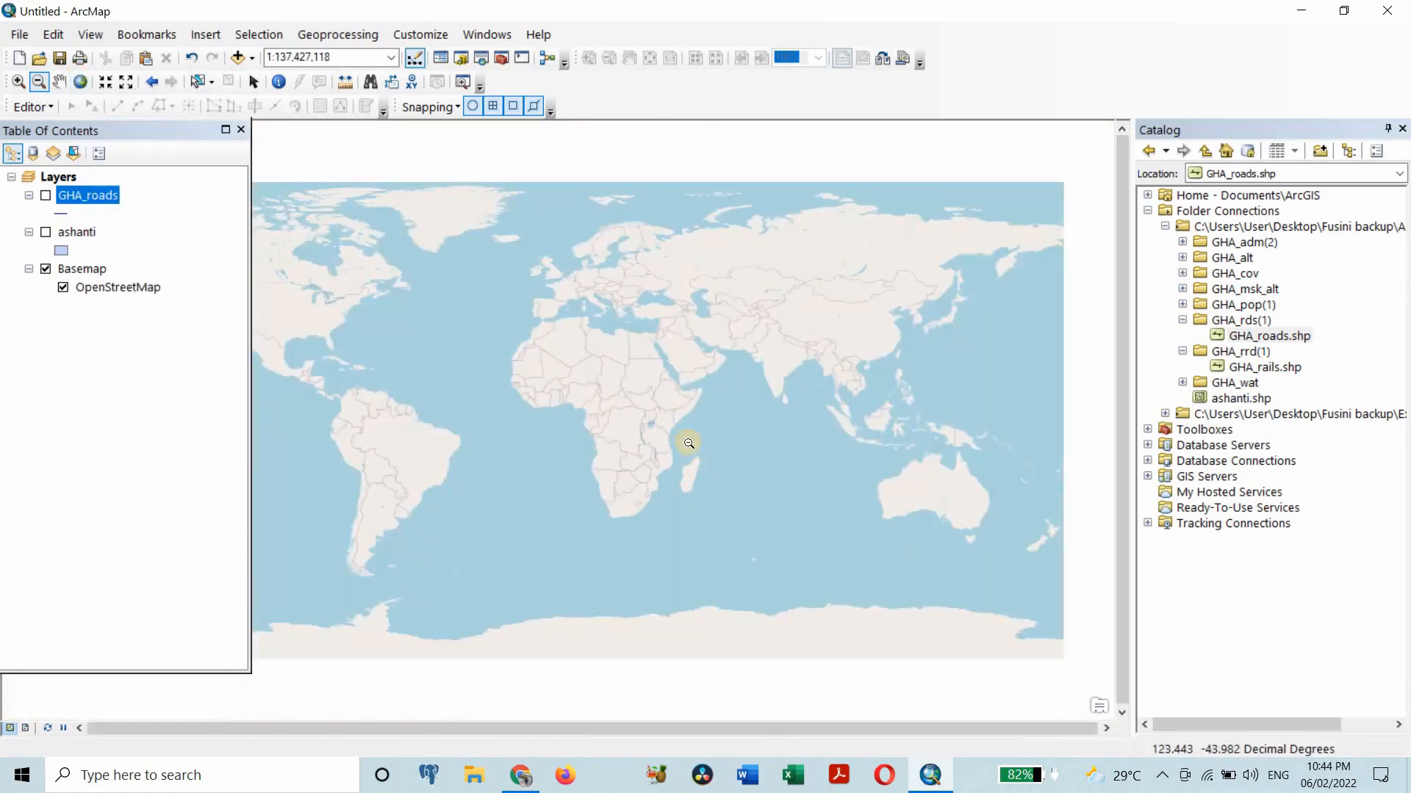
left_click(45, 233)
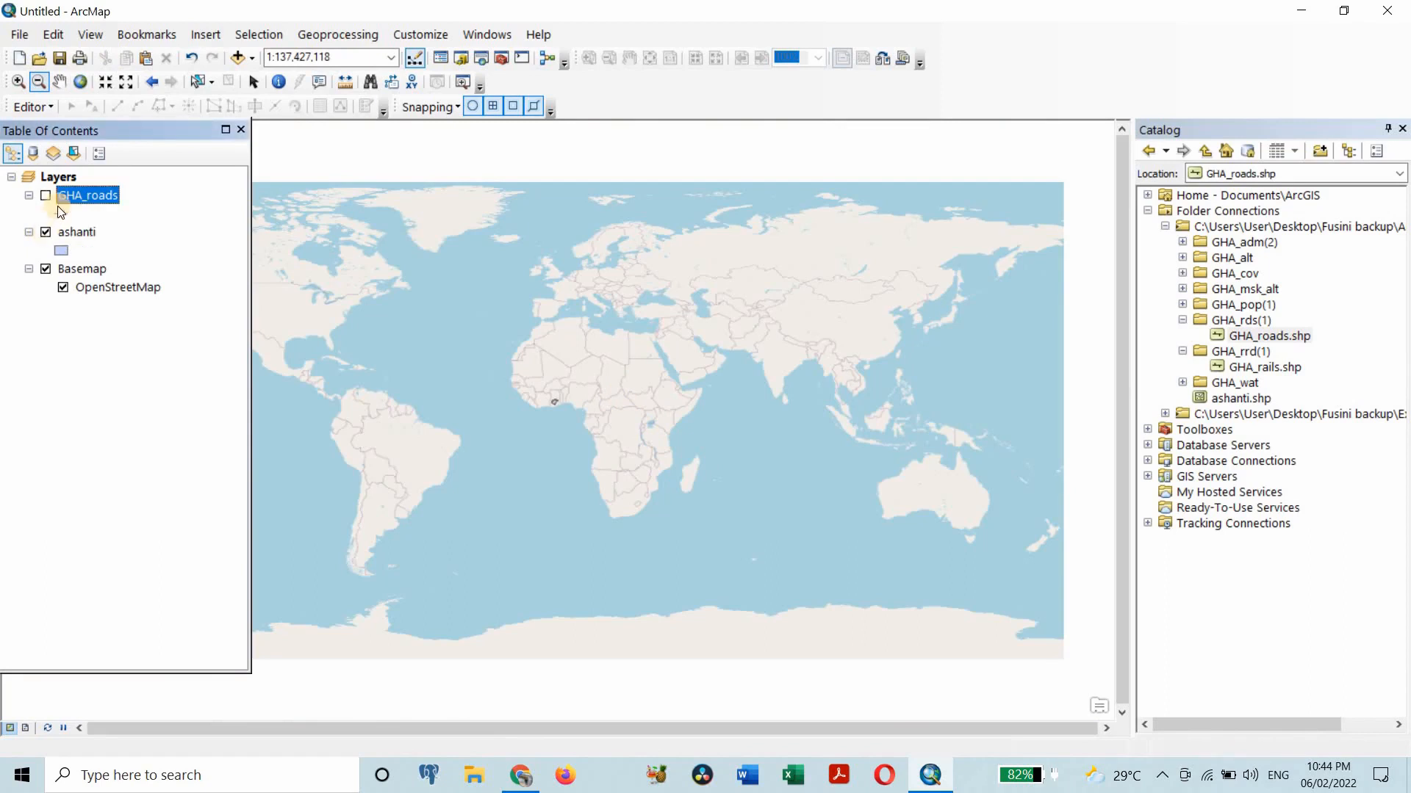
left_click(45, 195)
right_click(79, 237)
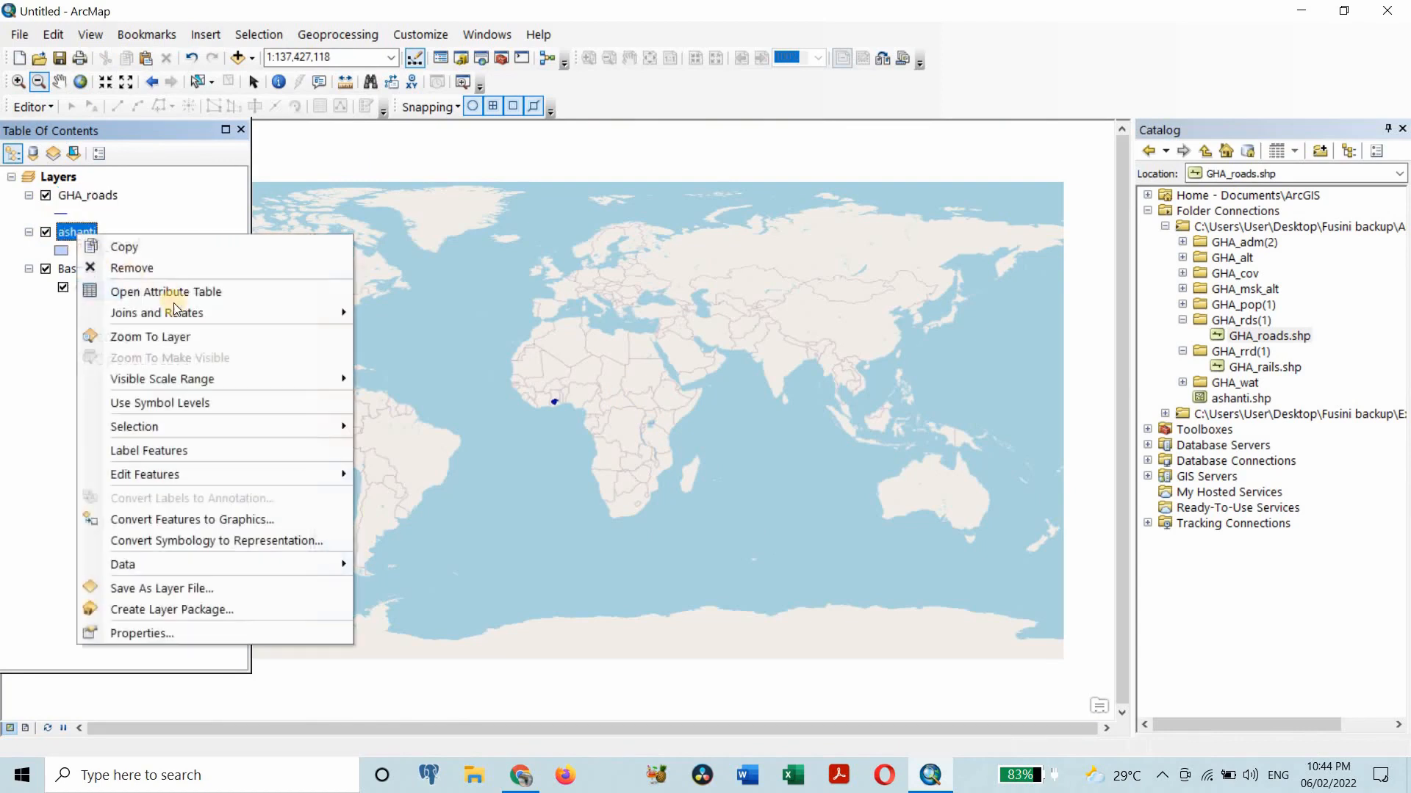
left_click(174, 340)
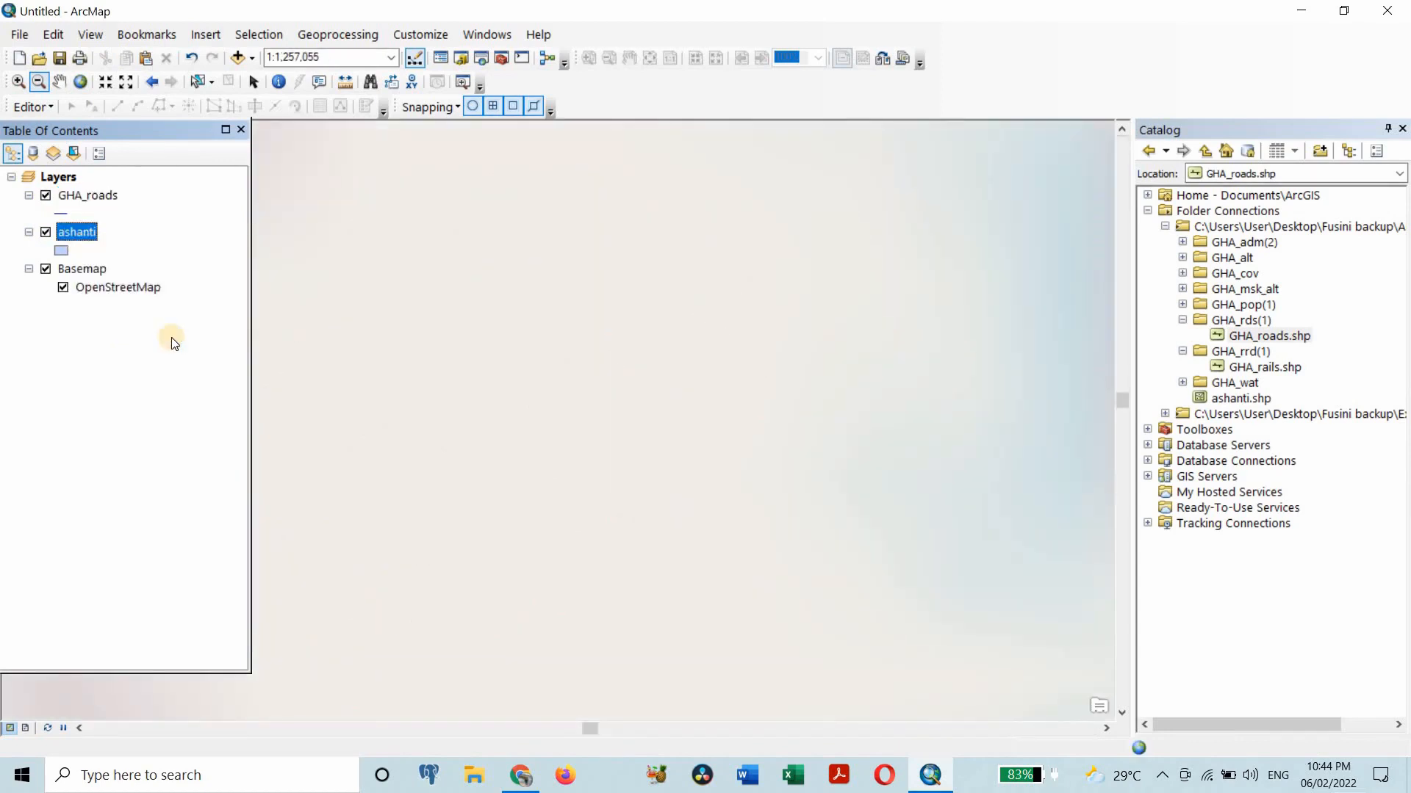
Compare the ashanti and GHA_roads layers against the basemap by switching each layer's visibility off and on
left_click(46, 232)
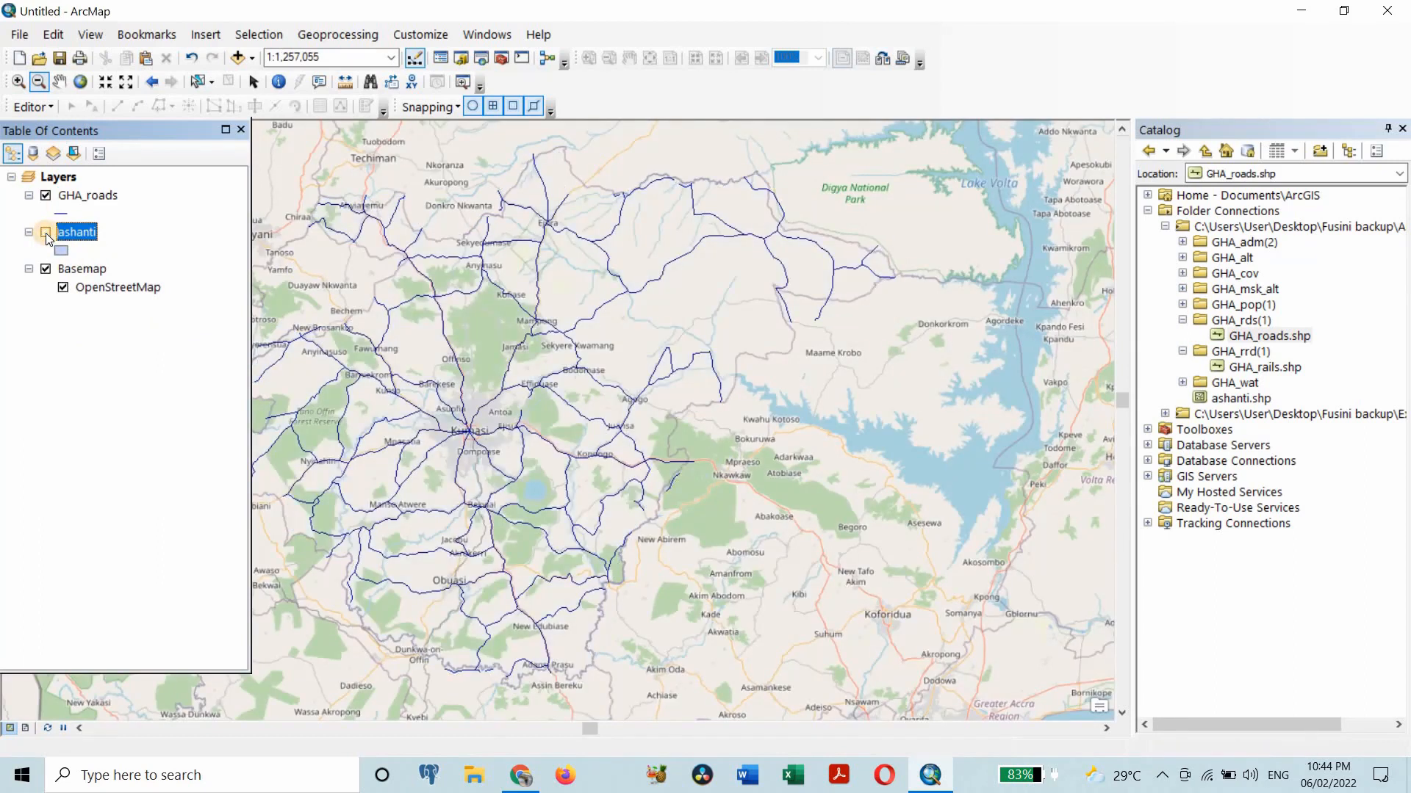
left_click(45, 232)
left_click(46, 232)
left_click(45, 232)
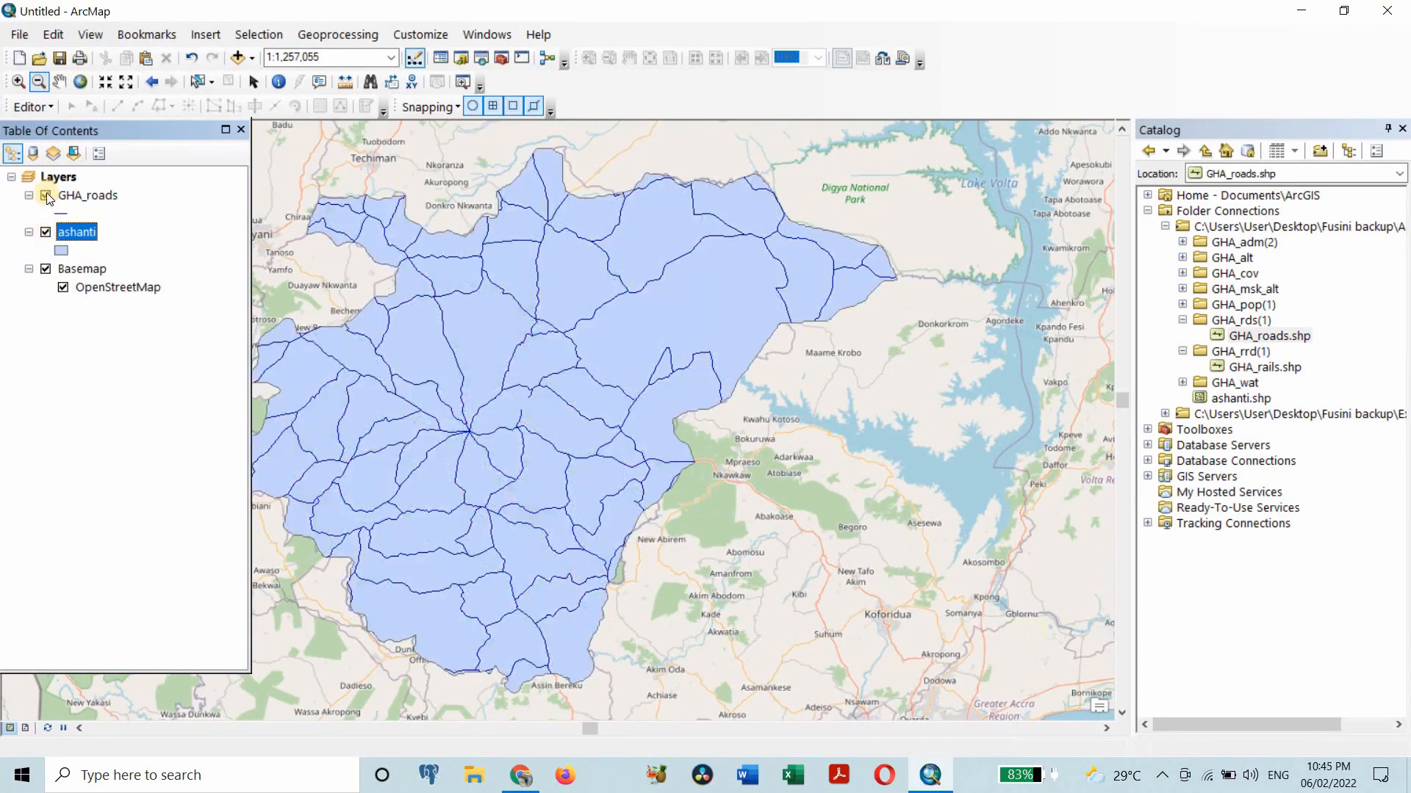
left_click(46, 196)
left_click(45, 197)
left_click(47, 231)
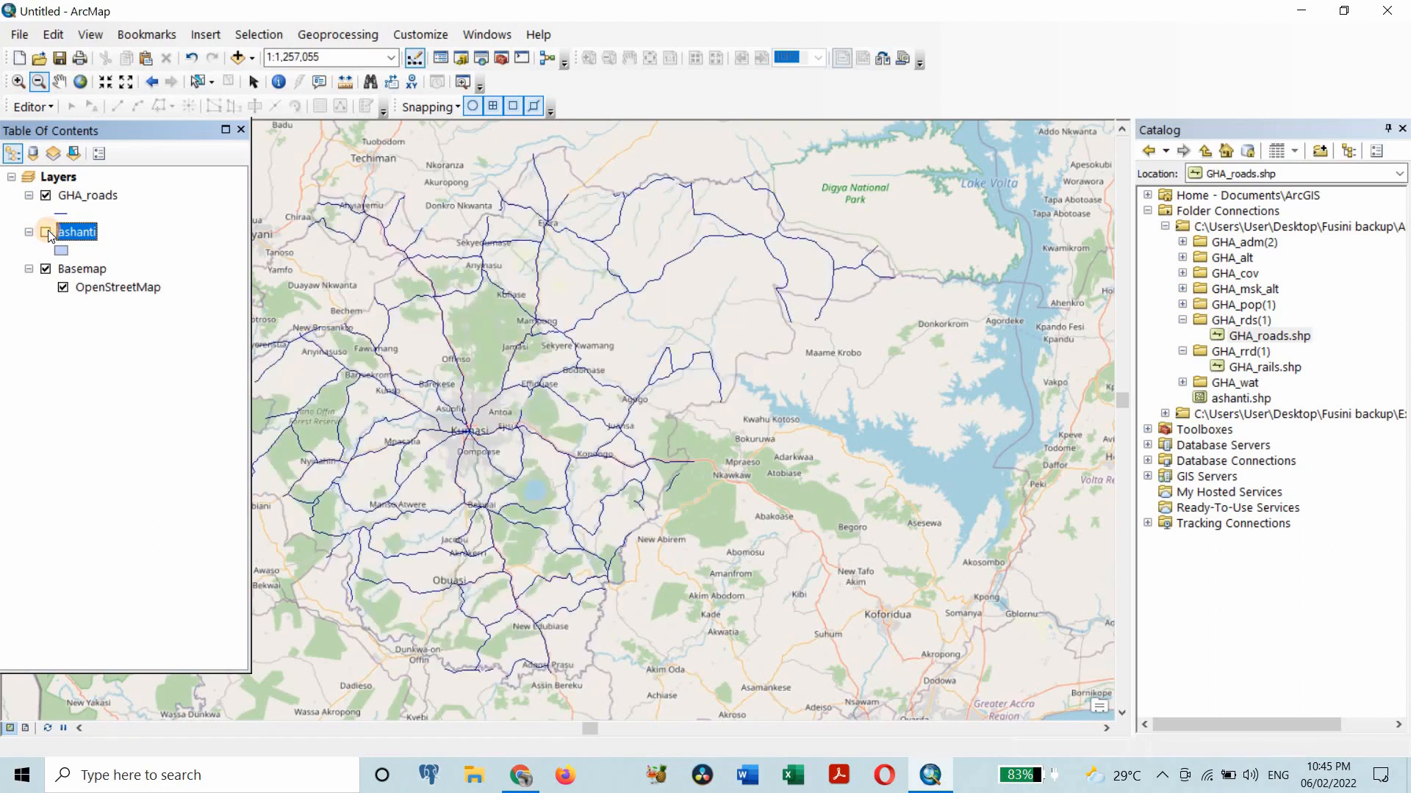
left_click(47, 231)
left_click(47, 231)
Hide the GHA_roads layer, show the ashanti layer and pan the map to bring the whole ashanti polygon into view
left_click(45, 195)
left_click(44, 232)
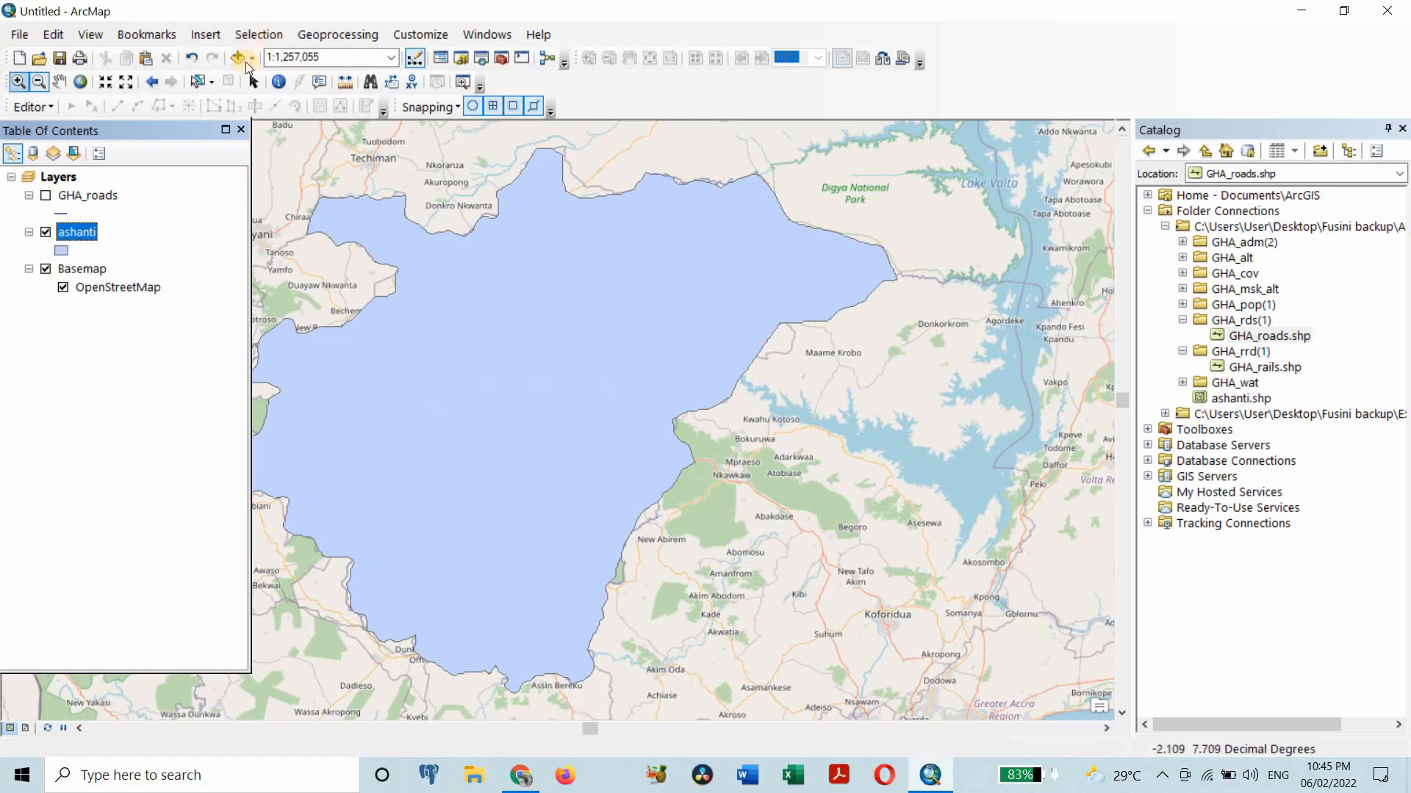
left_click(60, 81)
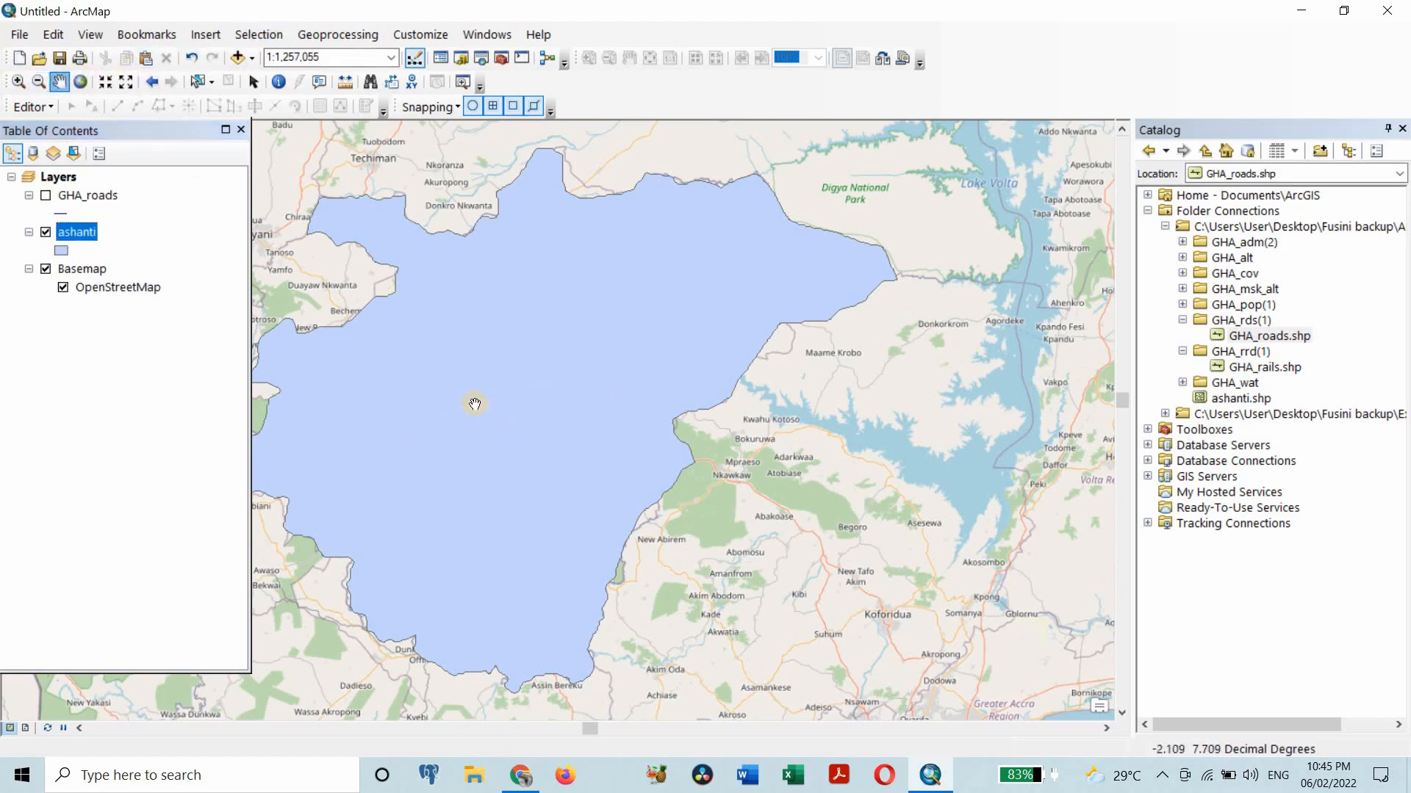
left_click_drag(621, 380, 825, 330)
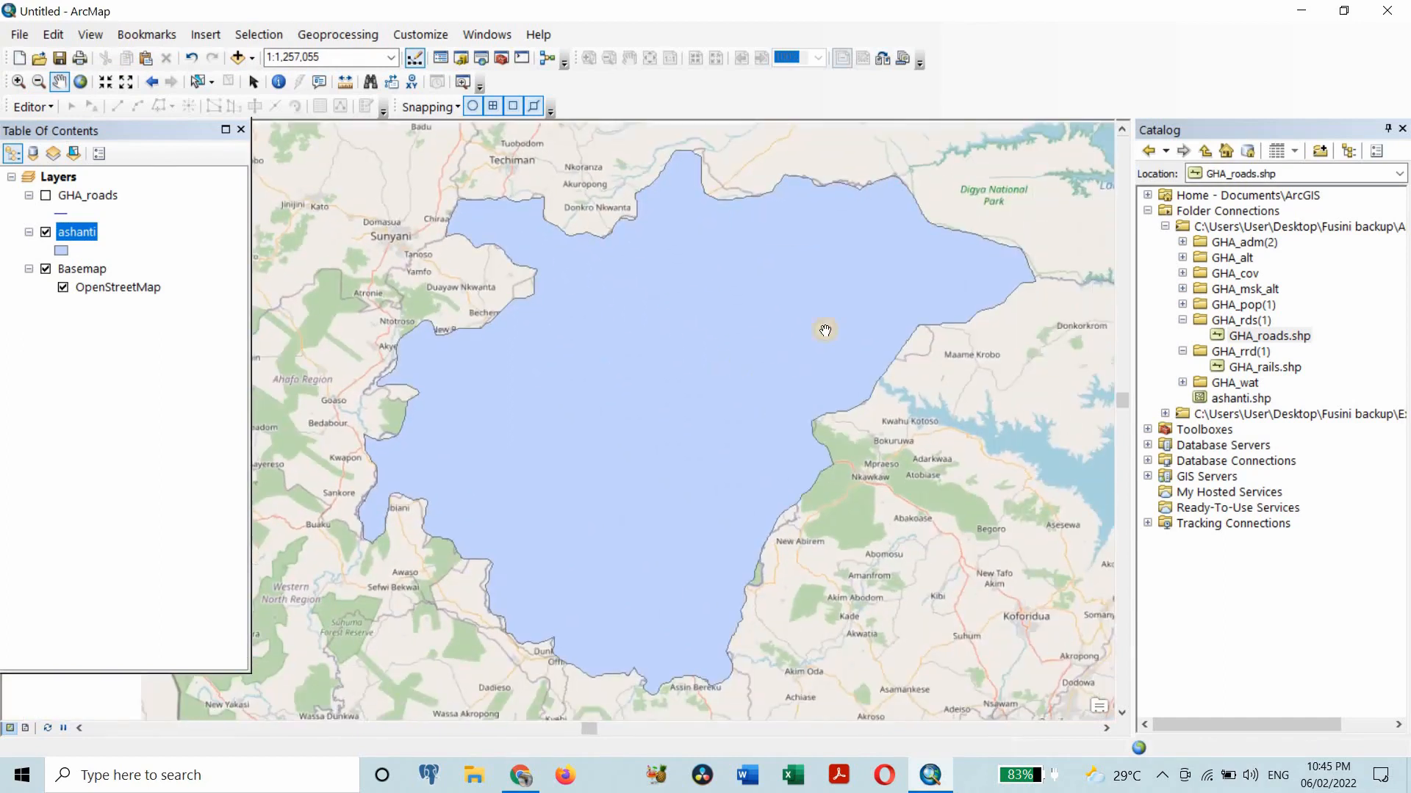
Switch the Editor toolbar off and back on
right_click(976, 38)
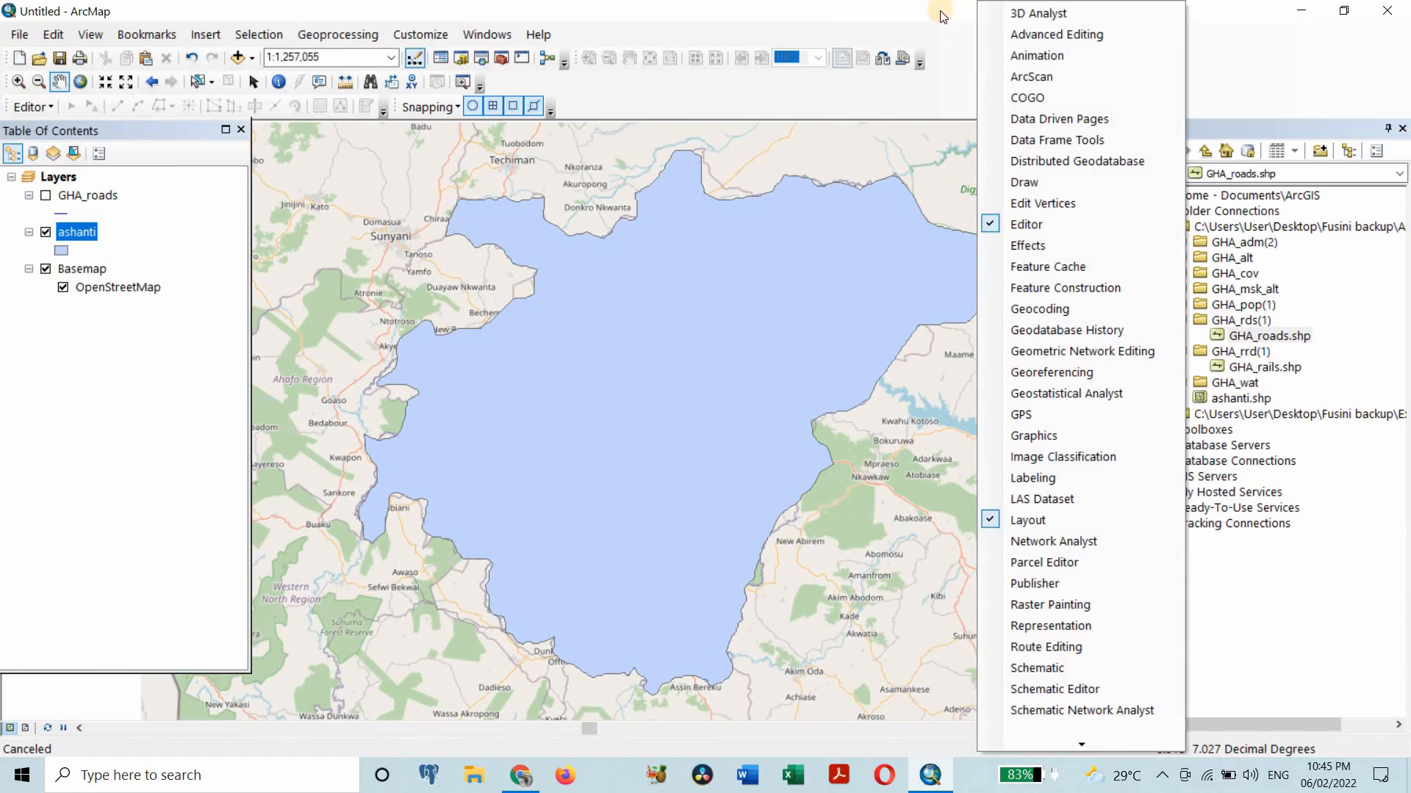
left_click(998, 222)
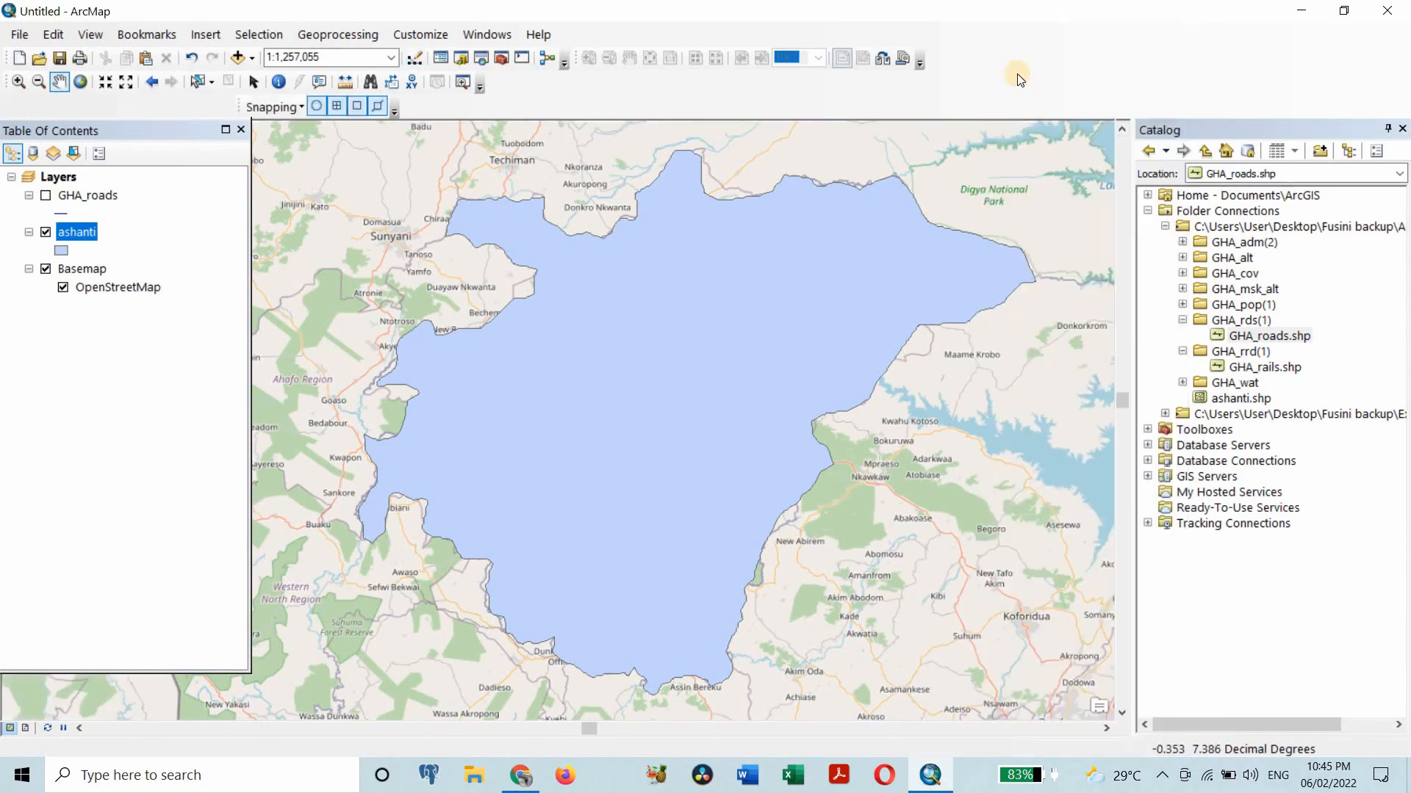
right_click(985, 38)
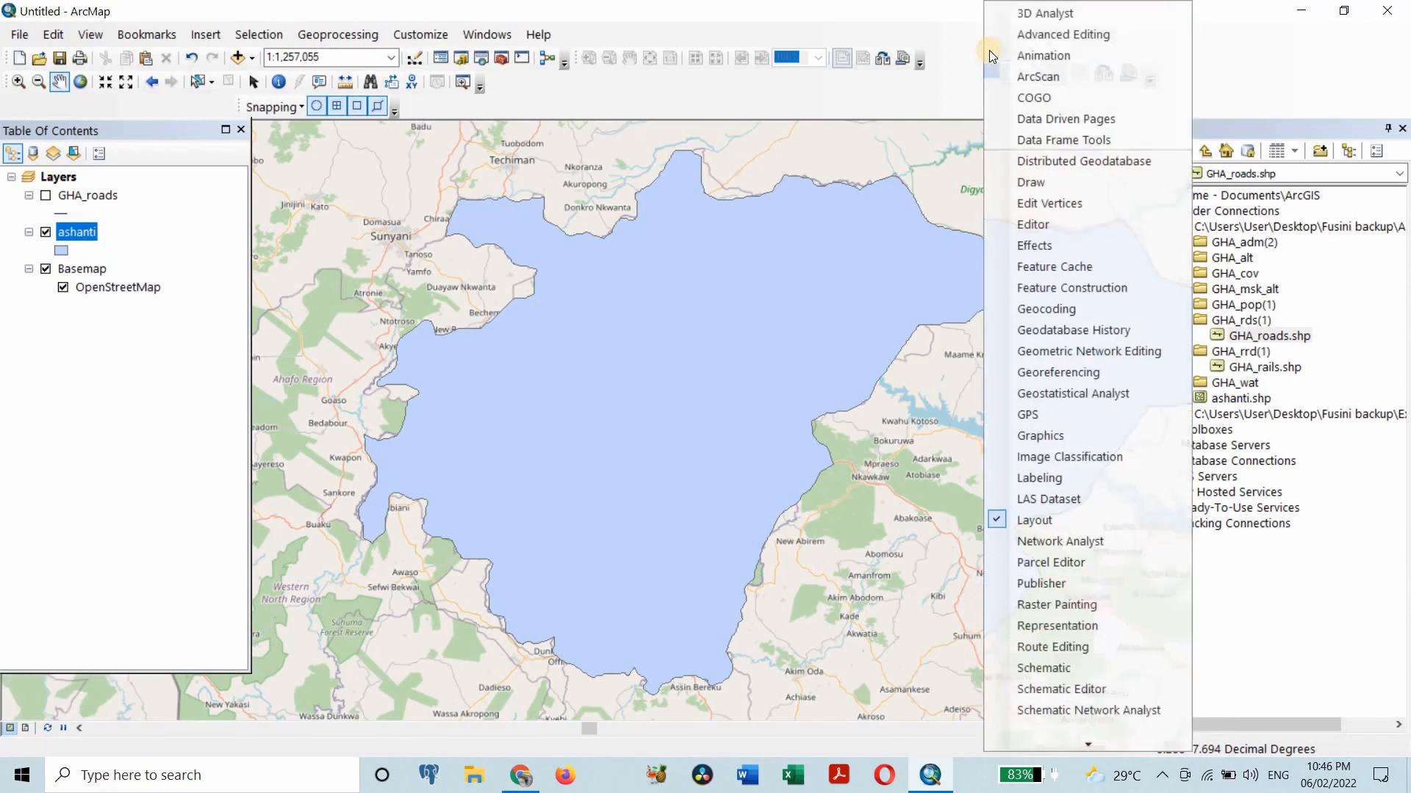
left_click(1032, 219)
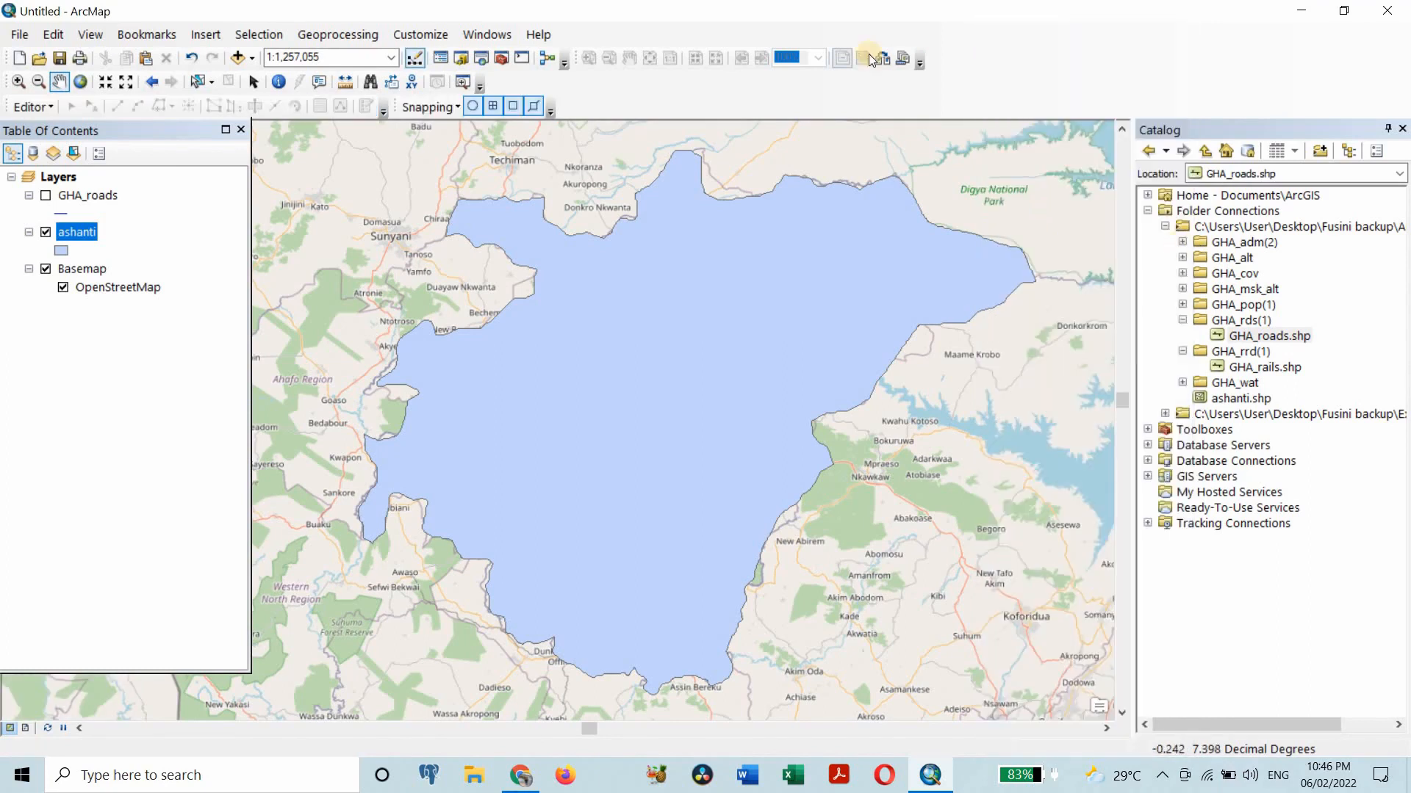
Start an edit session on the ashanti layer from the Editor toolbar
left_click(50, 107)
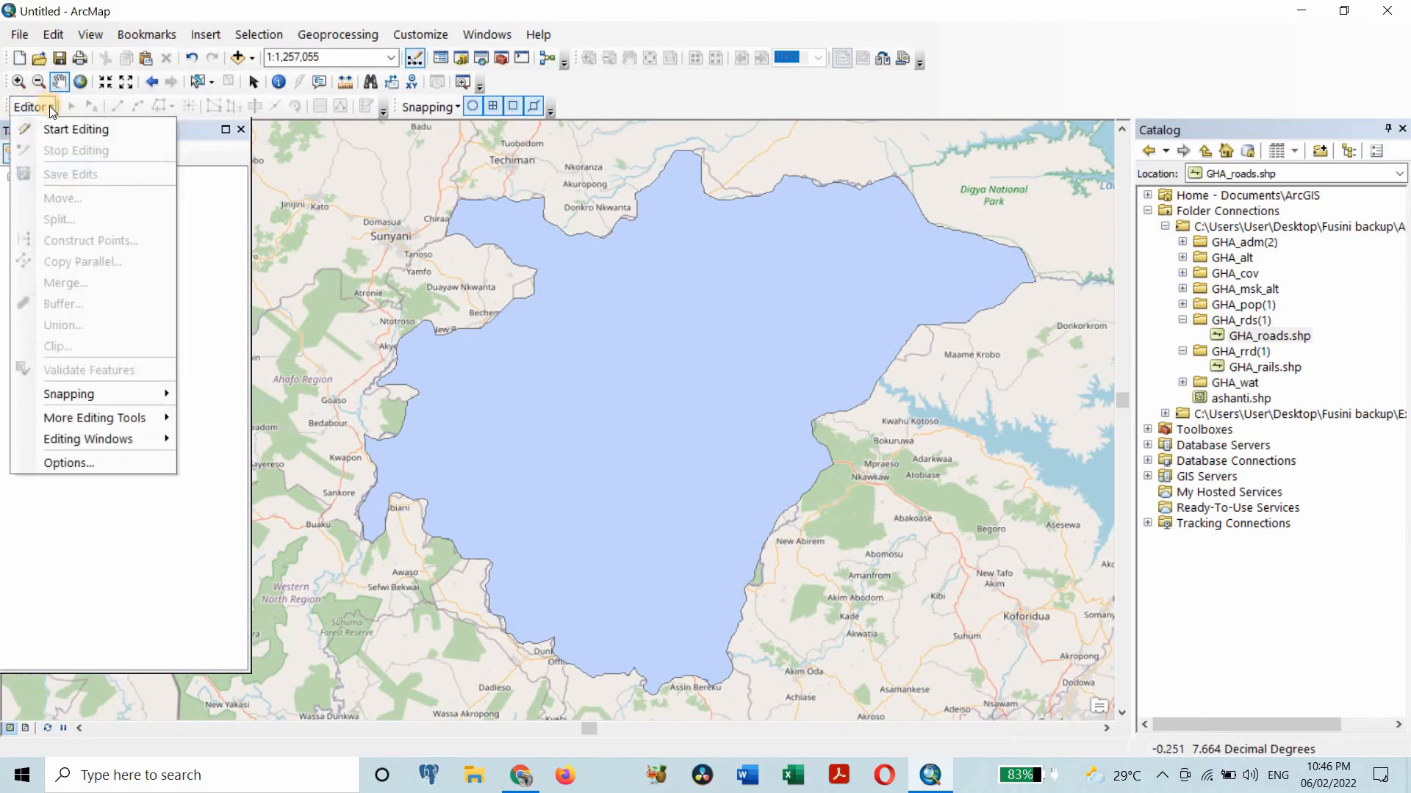
left_click(98, 132)
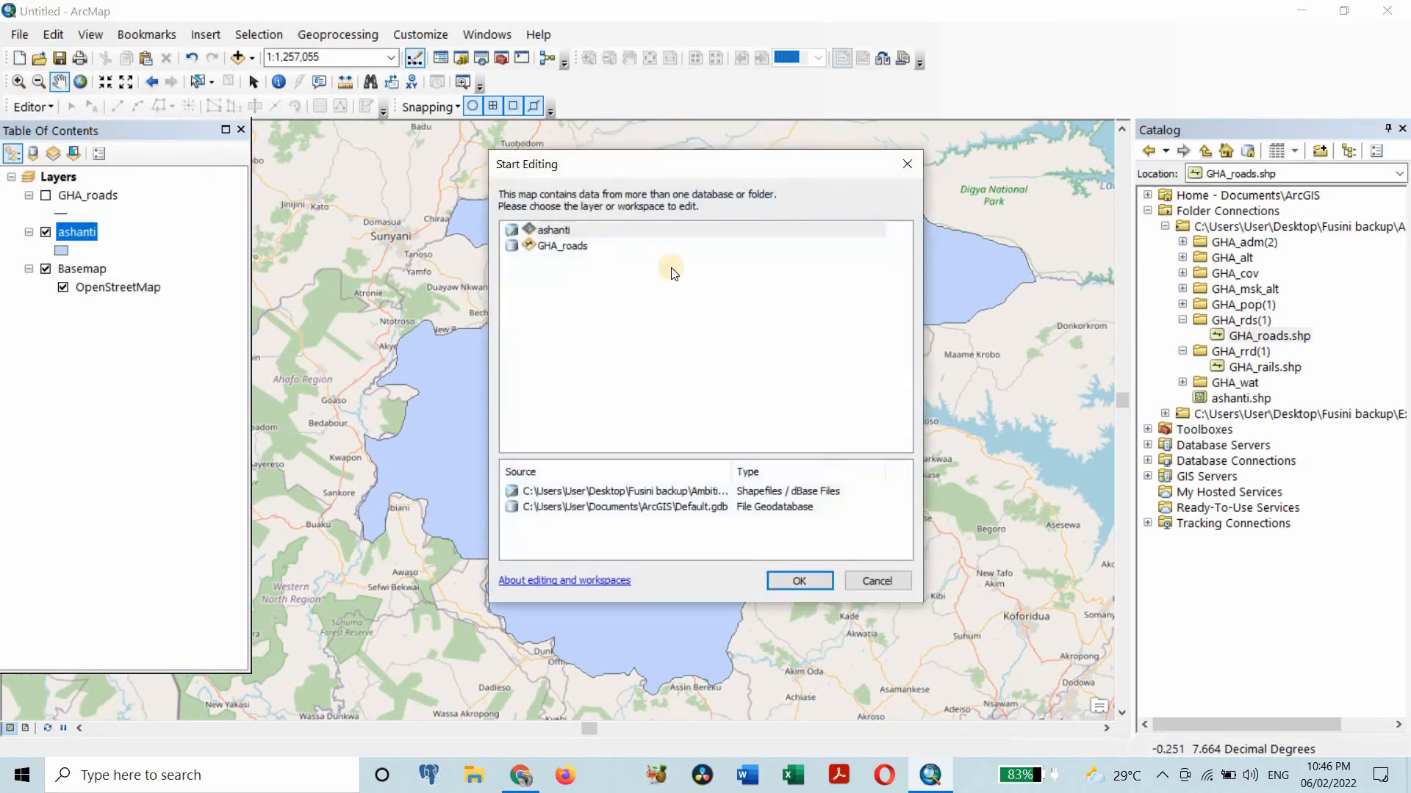
left_click(558, 233)
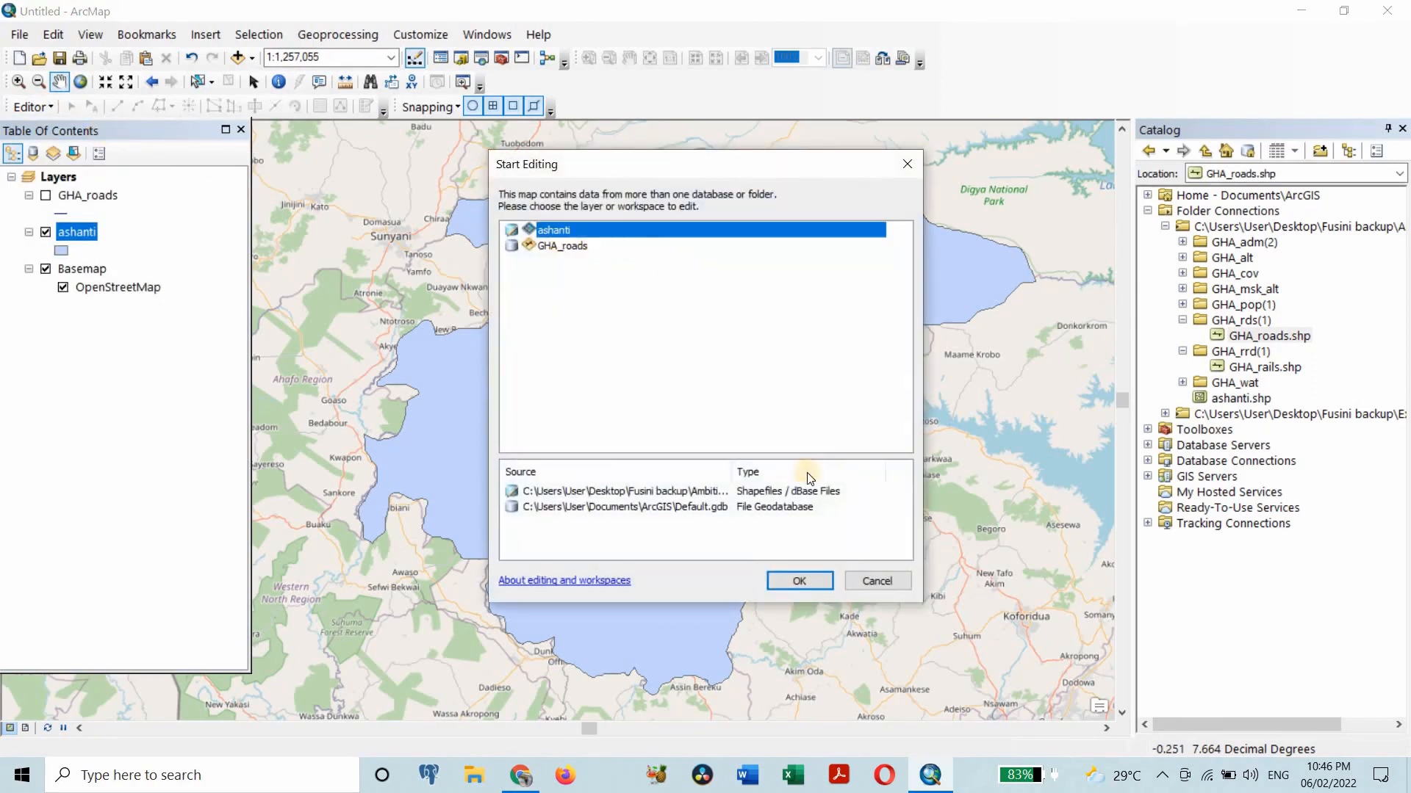
left_click(800, 578)
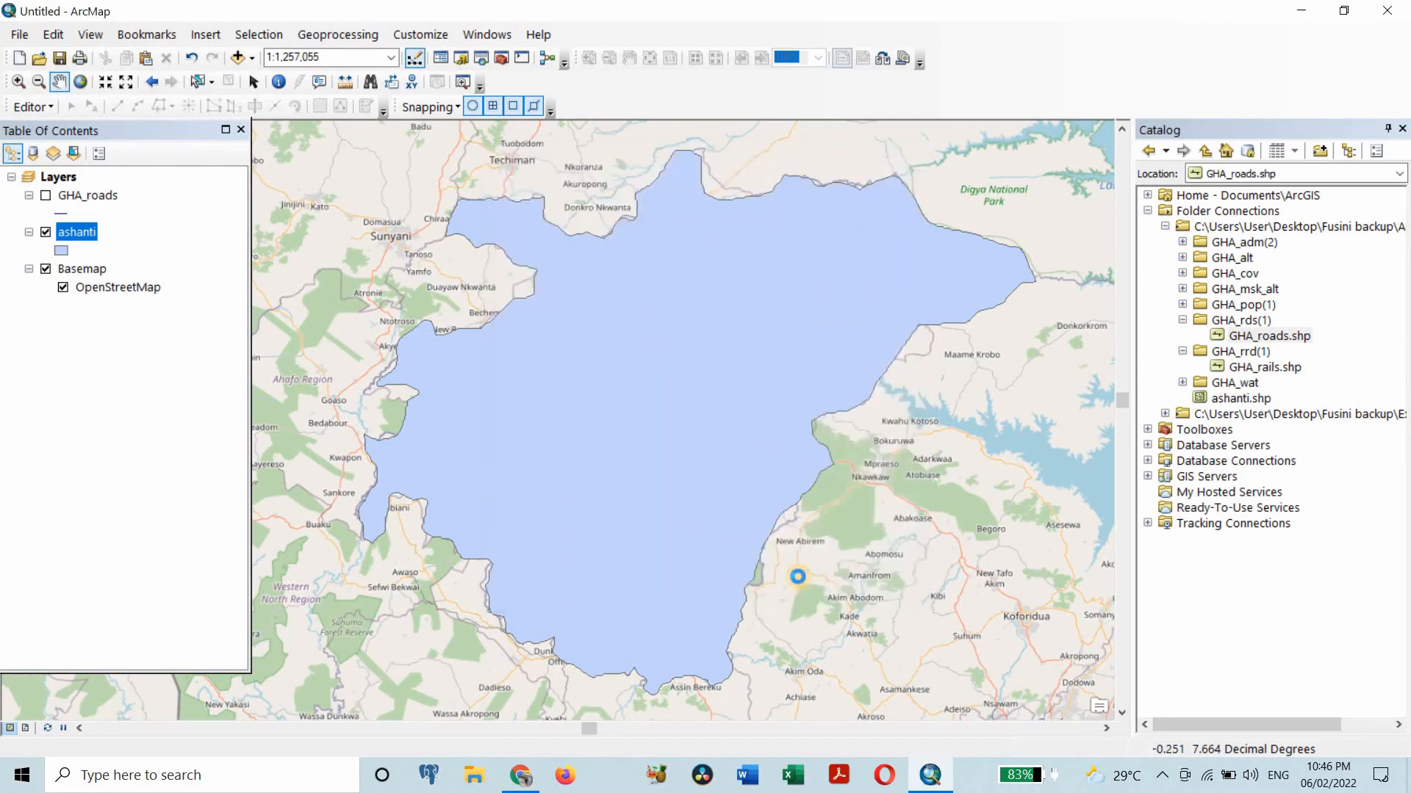
Select the ashanti polygon and cut it in two along a straight line from its northern tip to its southern boundary
left_click(203, 82)
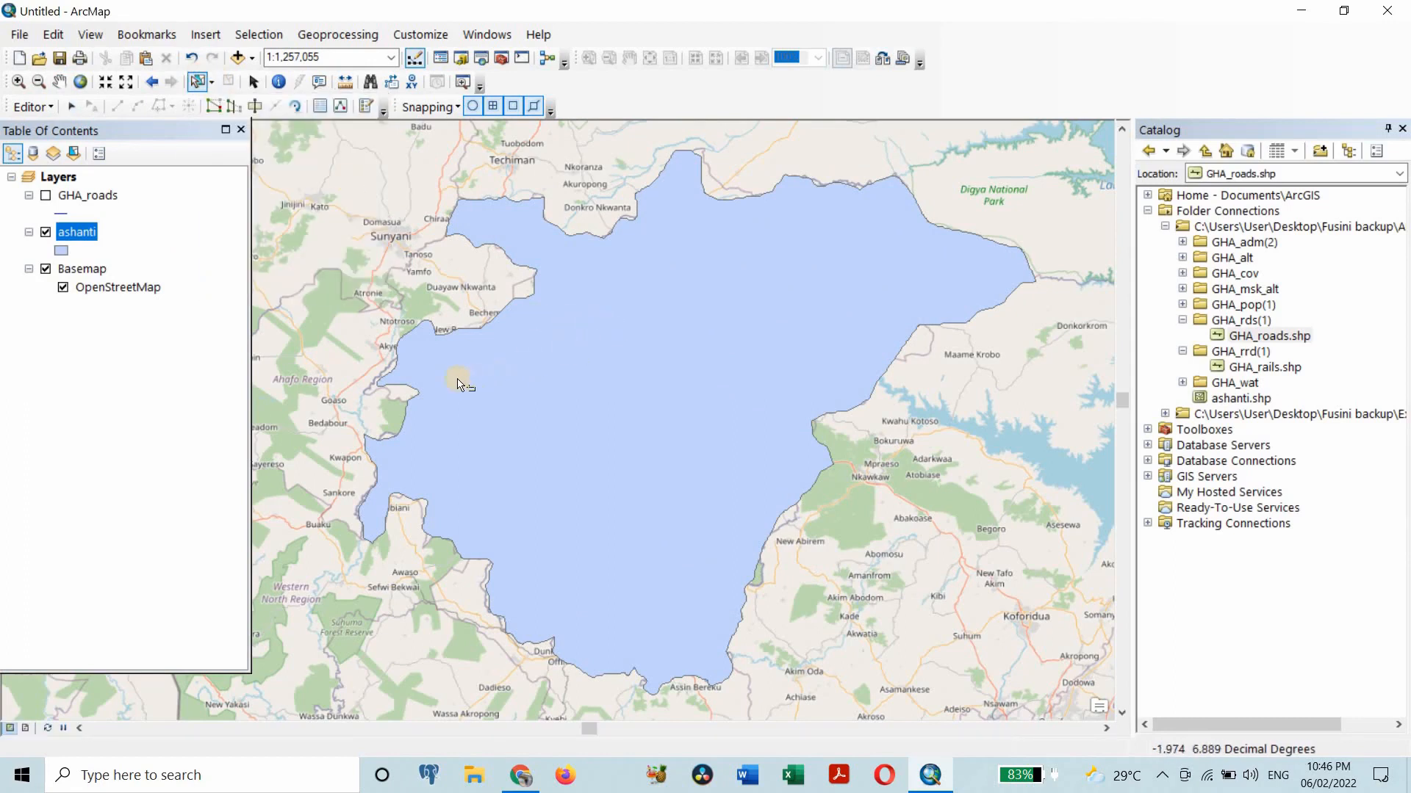
left_click(478, 362)
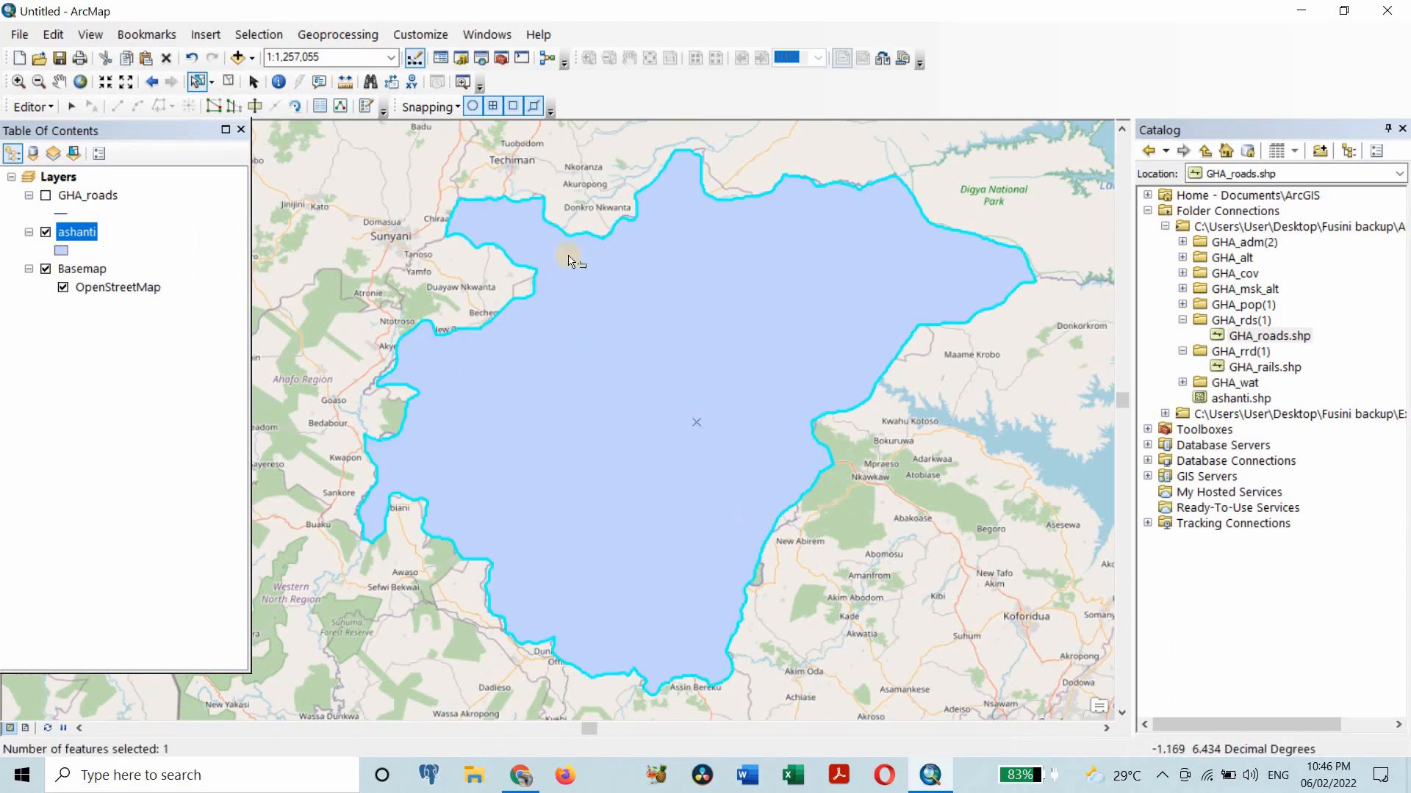
left_click(255, 106)
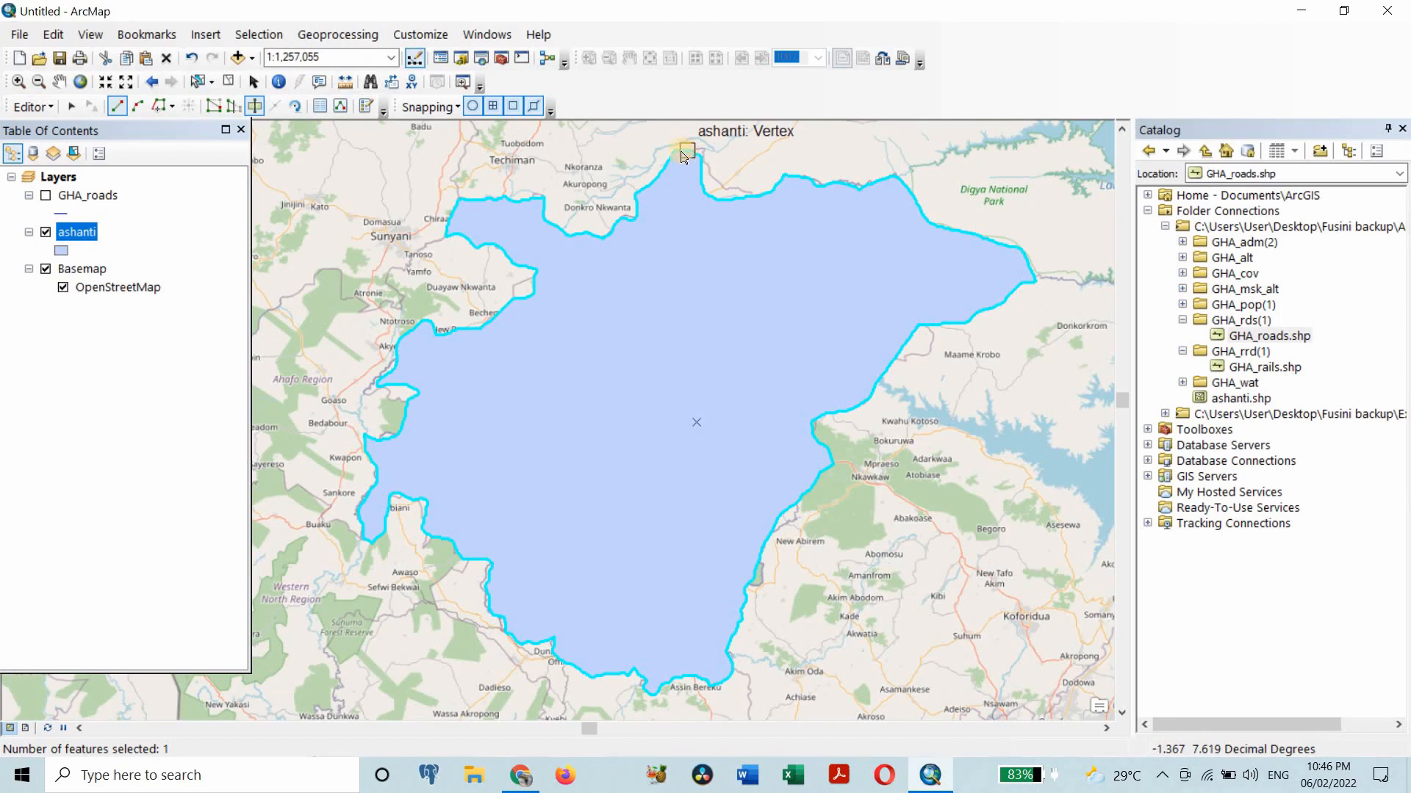
left_click(686, 153)
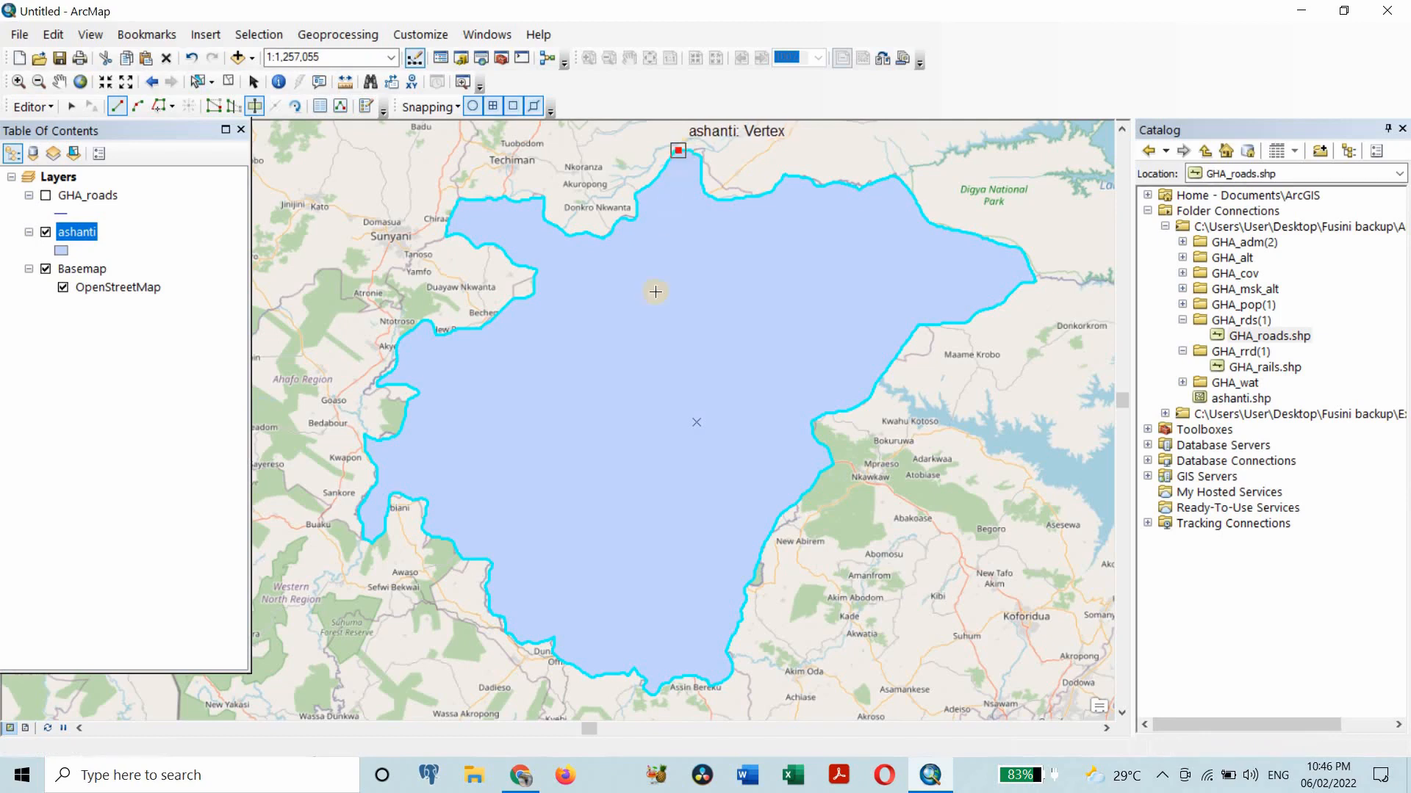
double_click(585, 676)
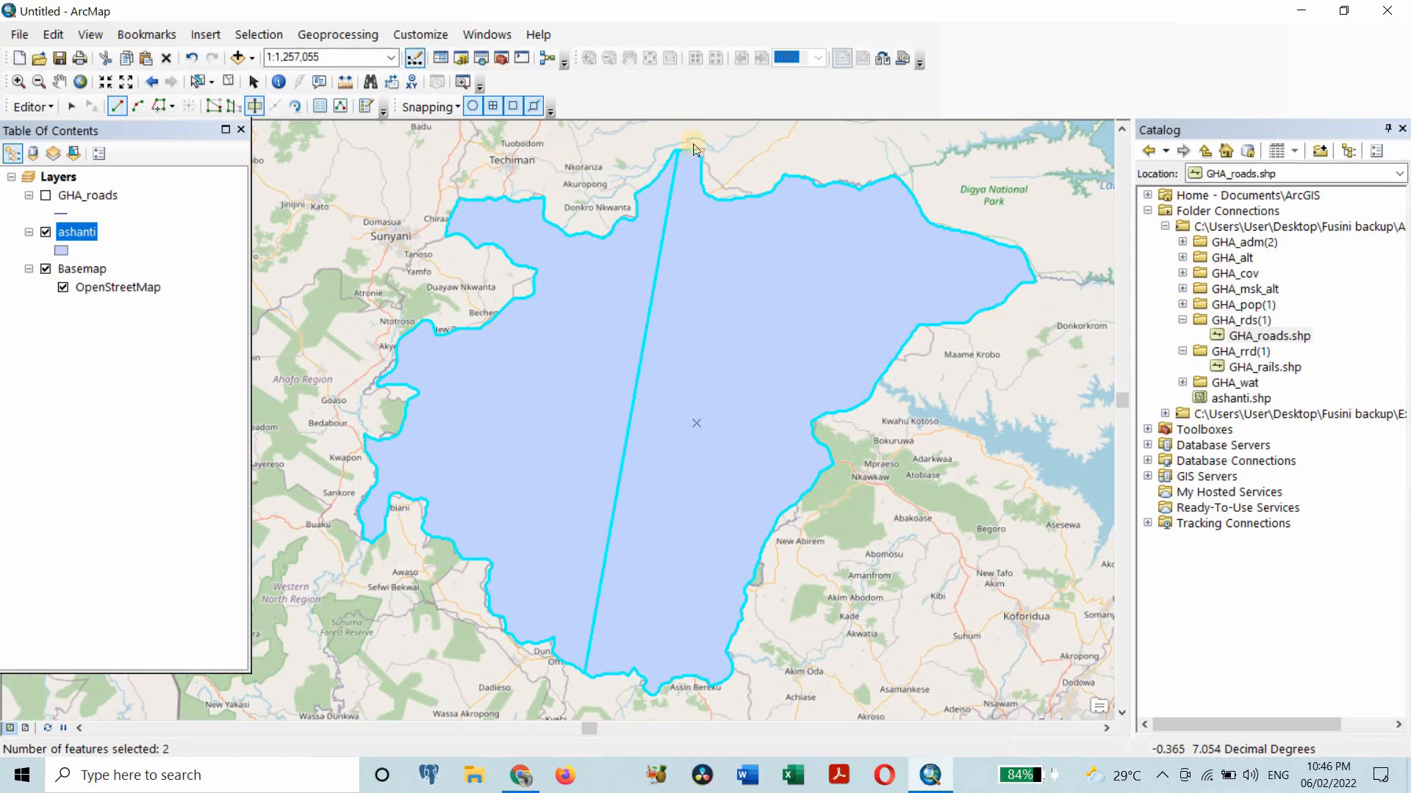
Save the polygon edits and stop the edit session
left_click(50, 107)
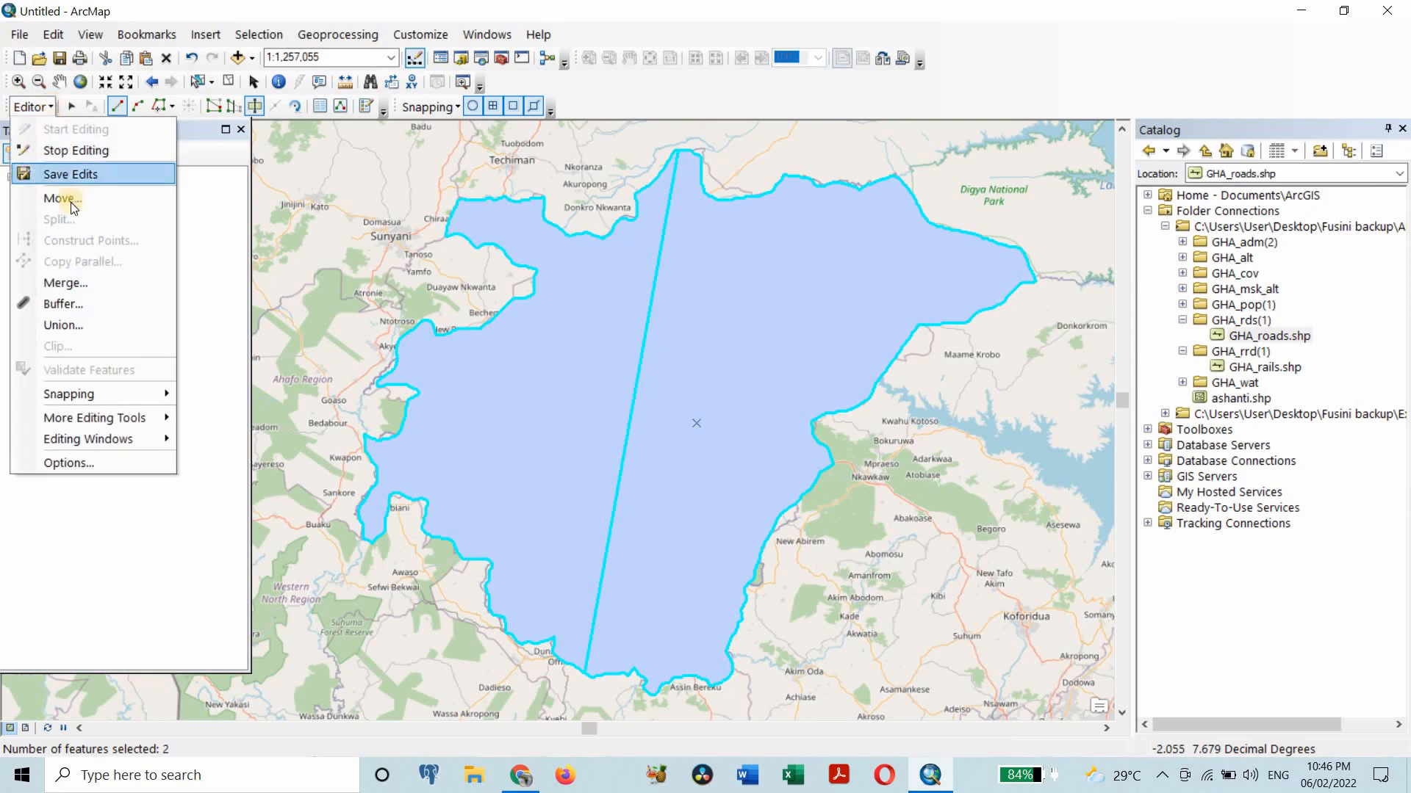
left_click(74, 176)
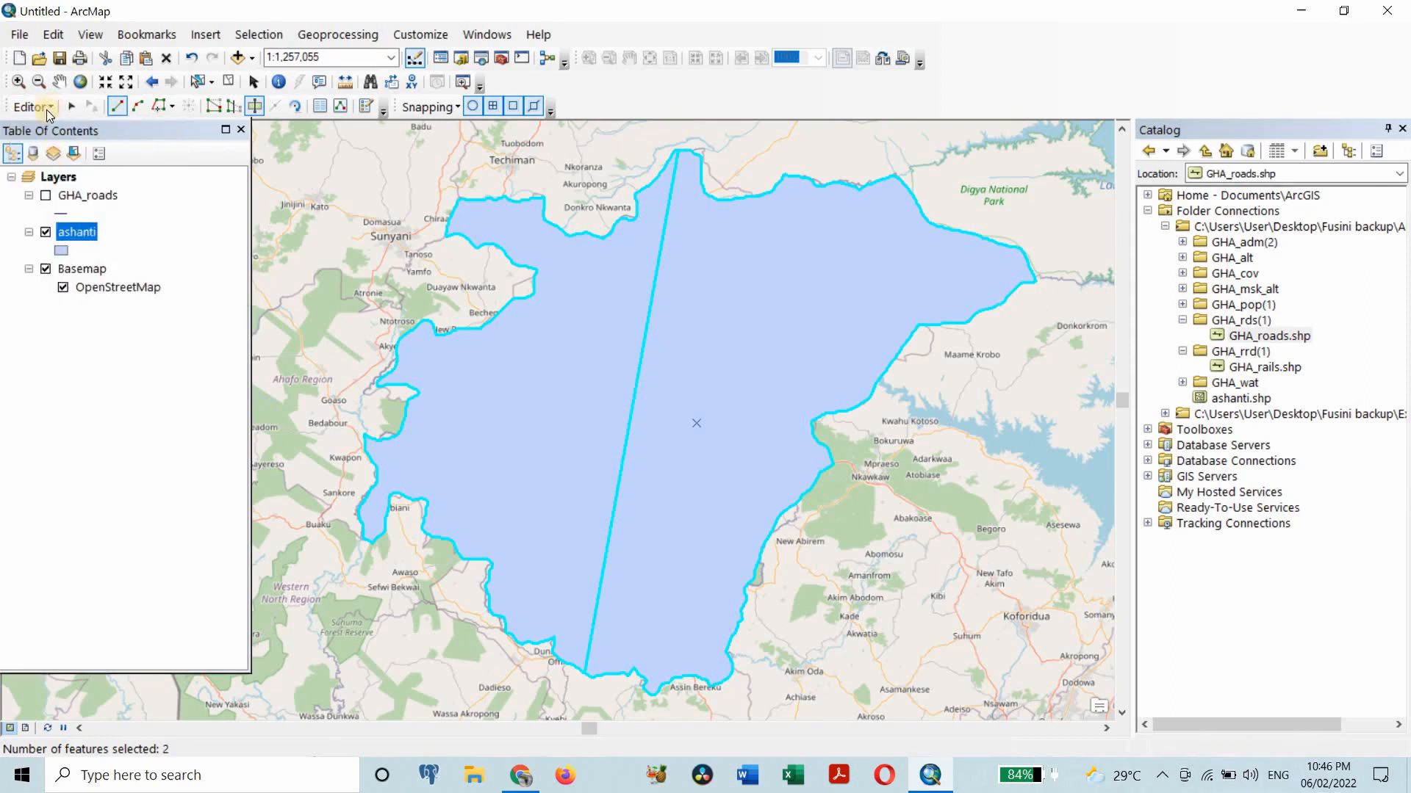
left_click(33, 106)
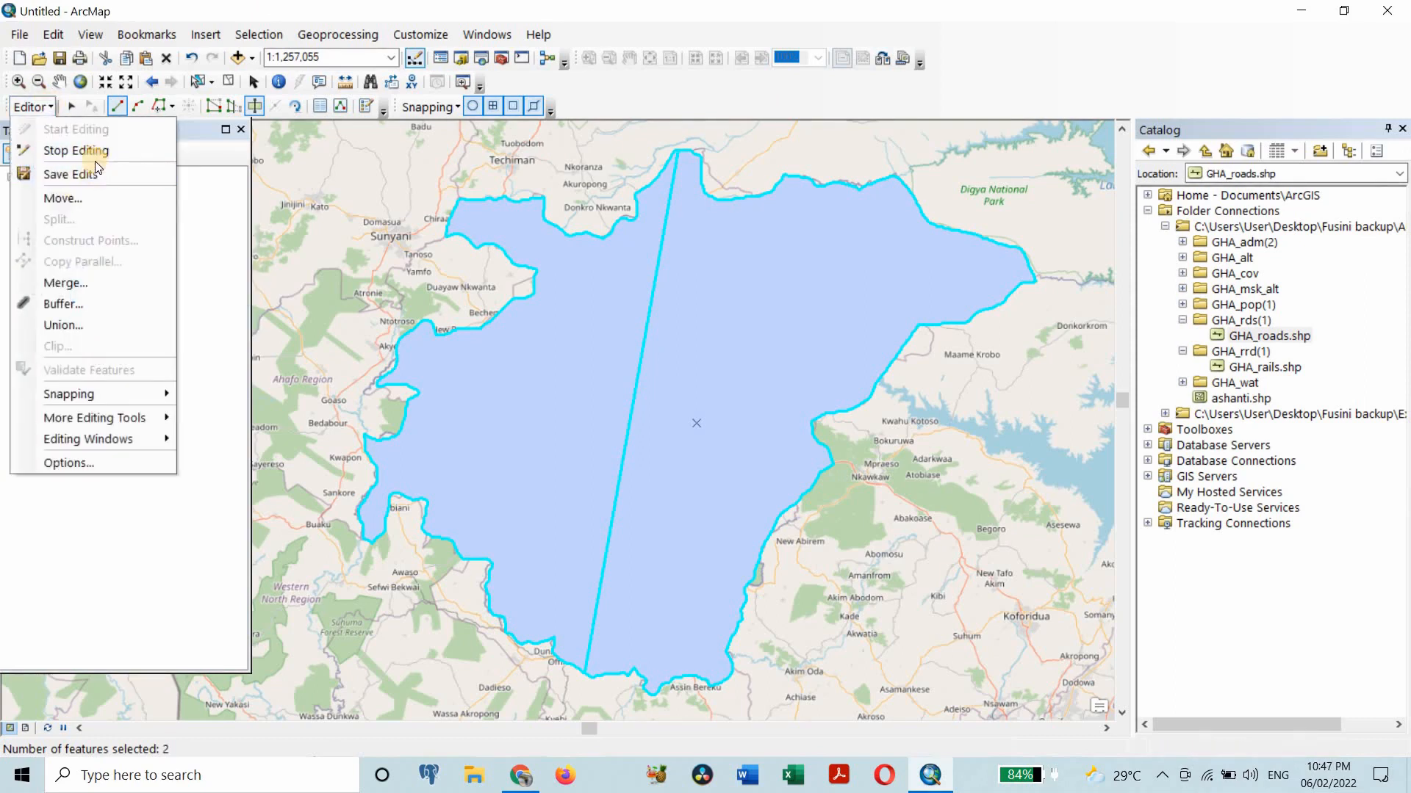
left_click(101, 151)
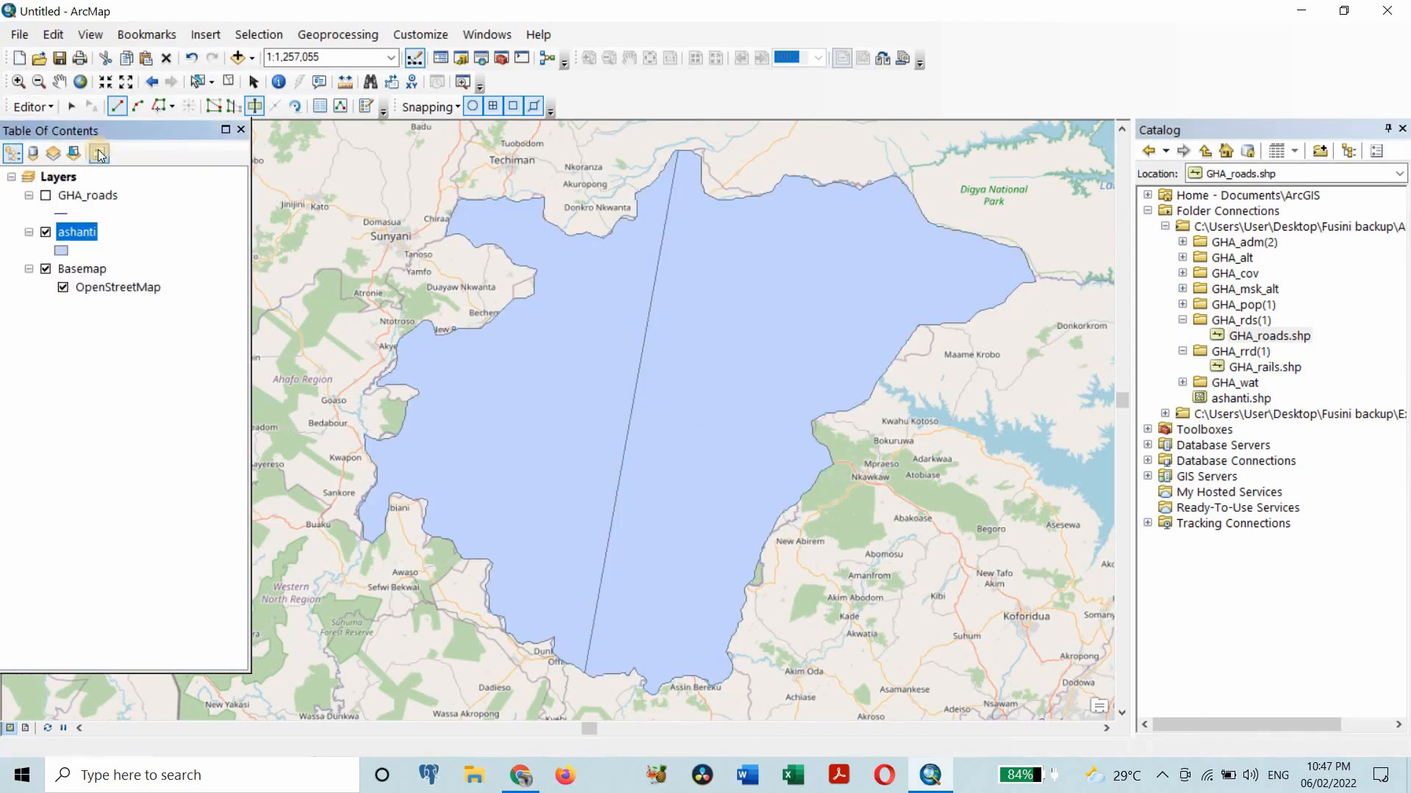
Open the ashanti attribute table and select each record in turn to identify its polygon part on the map
left_click(77, 233)
right_click(81, 242)
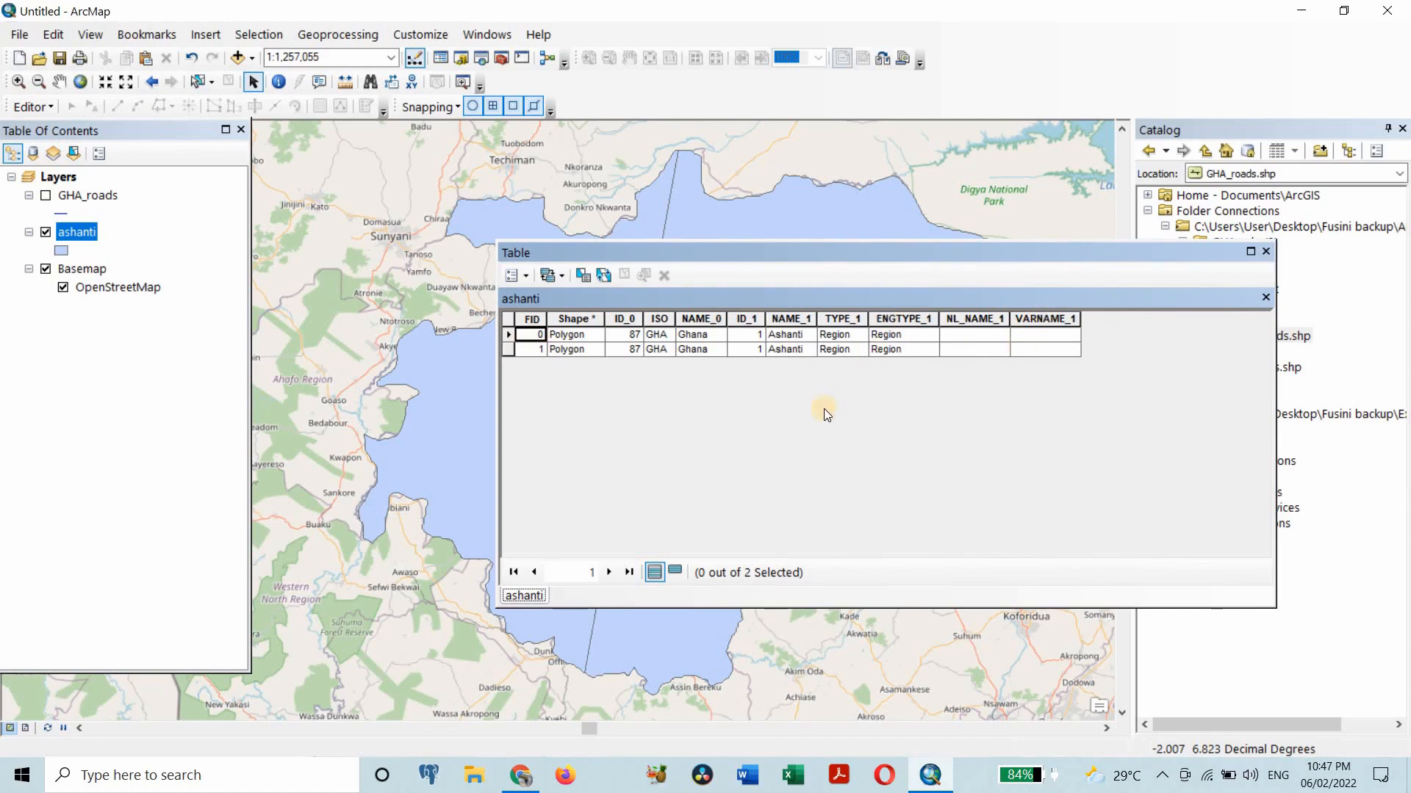
left_click(508, 336)
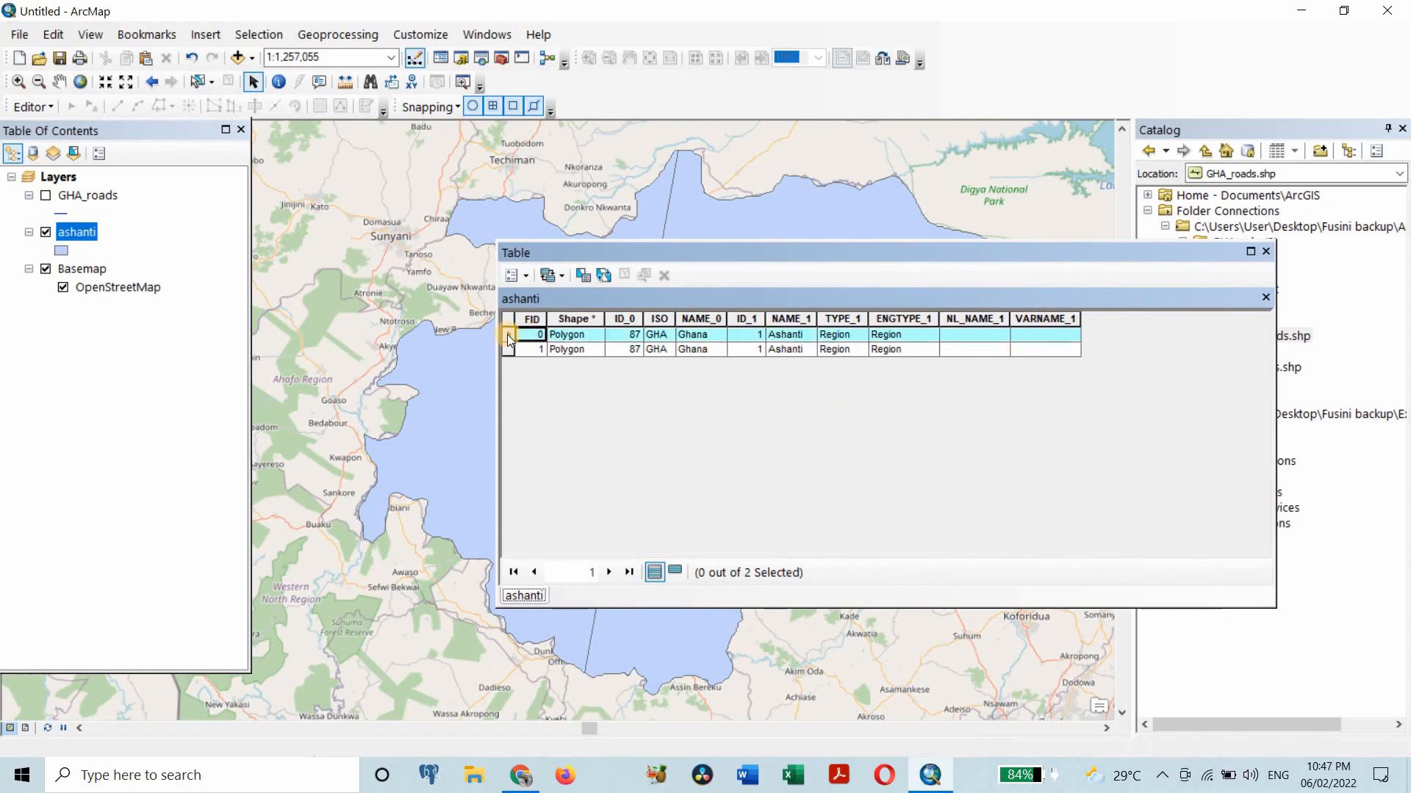
left_click_drag(742, 275, 822, 457)
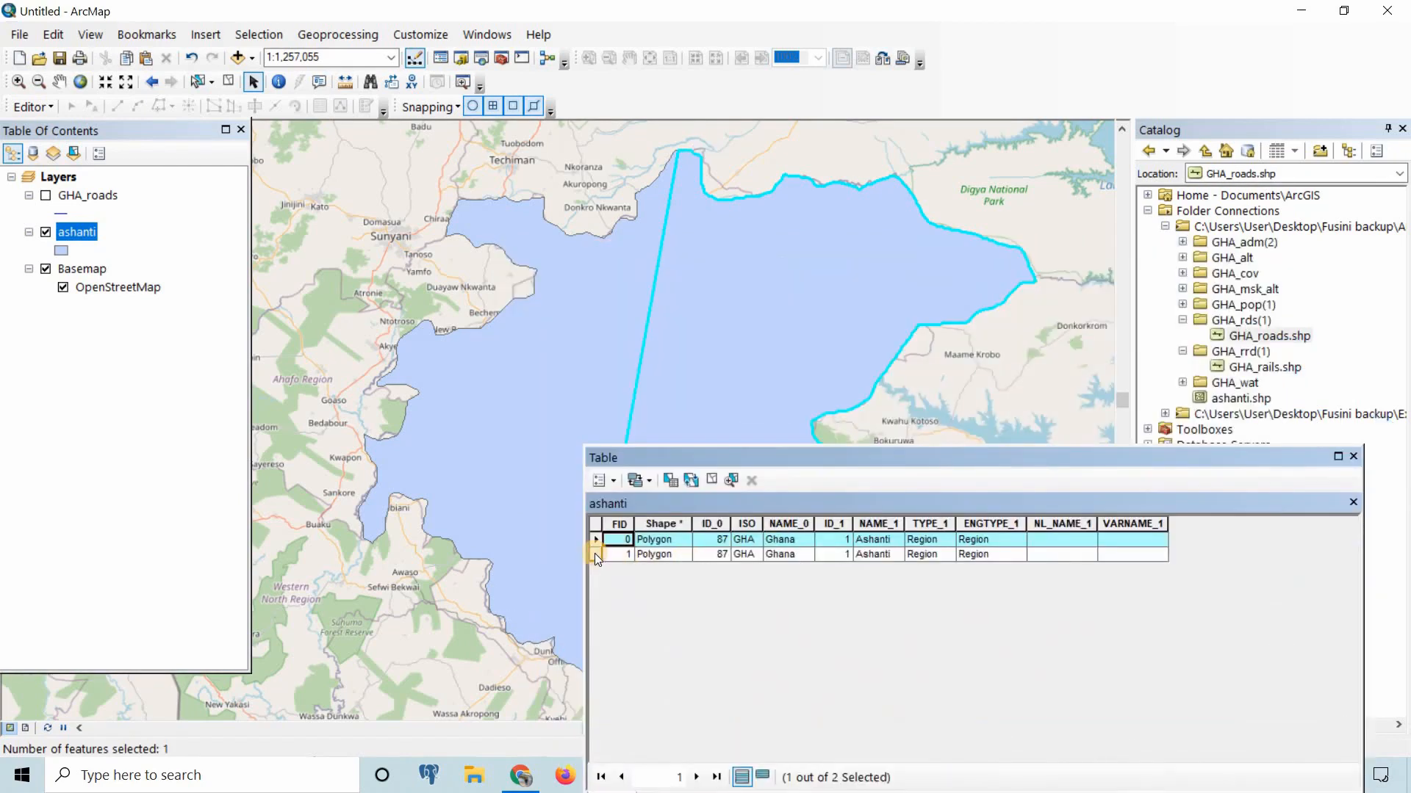
left_click(595, 554)
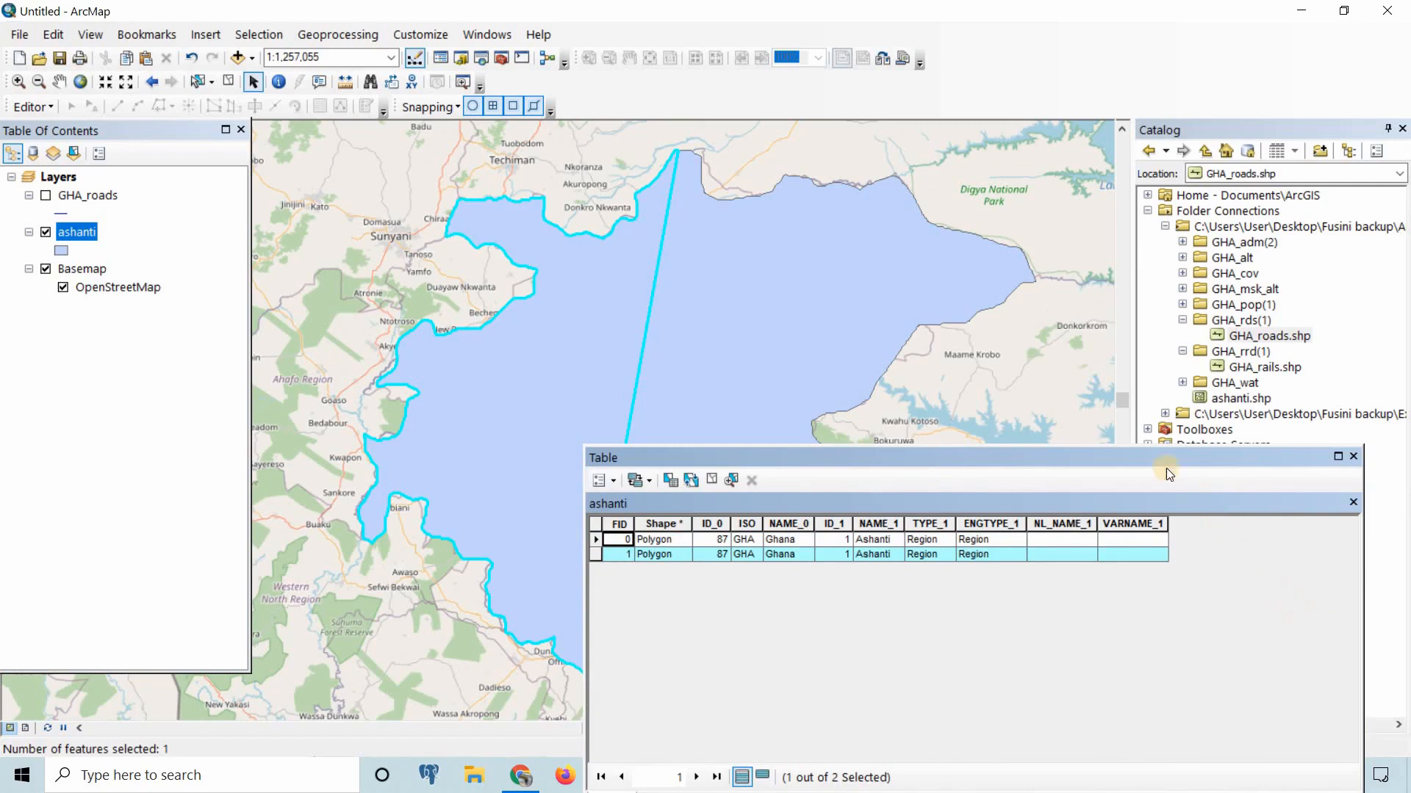
left_click_drag(1073, 432, 1106, 439)
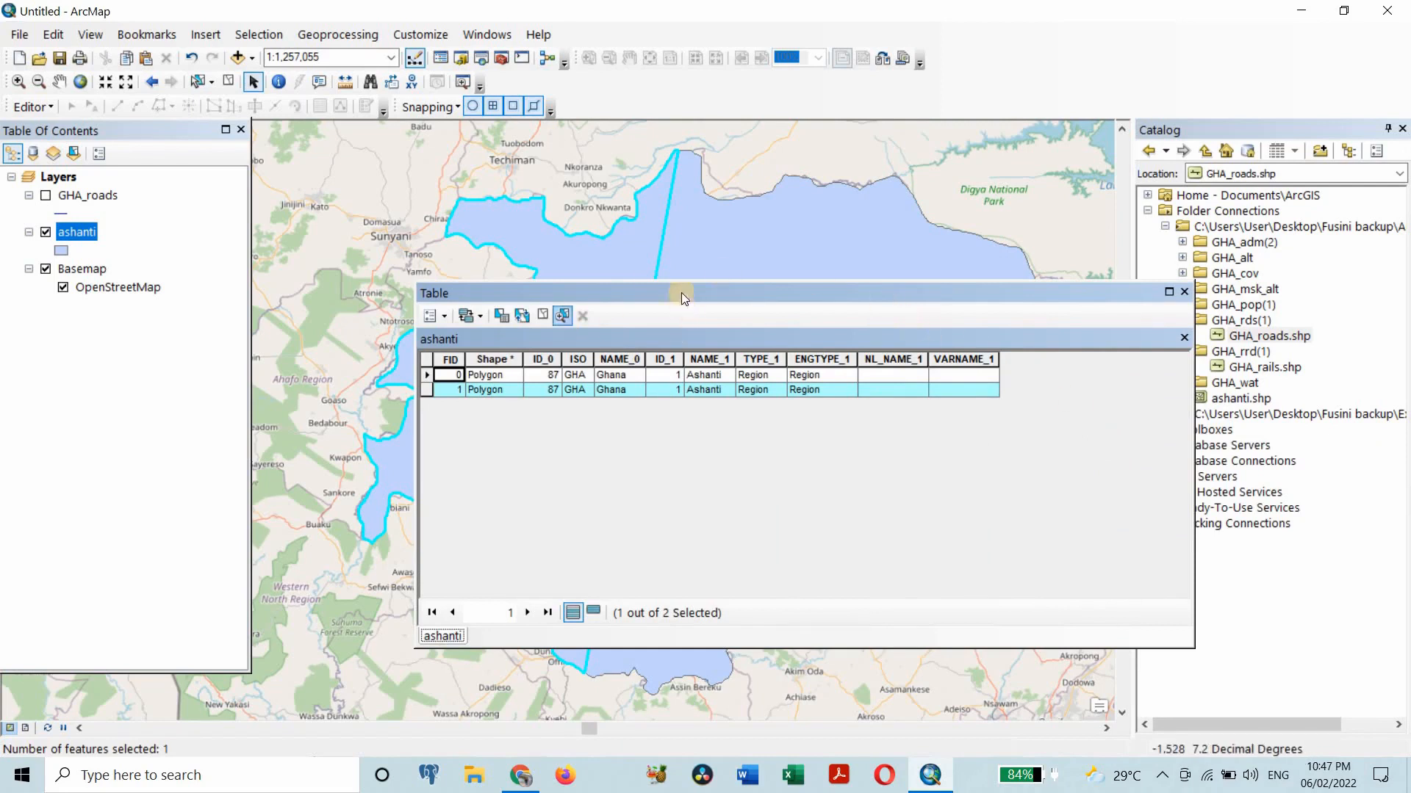
left_click(430, 372)
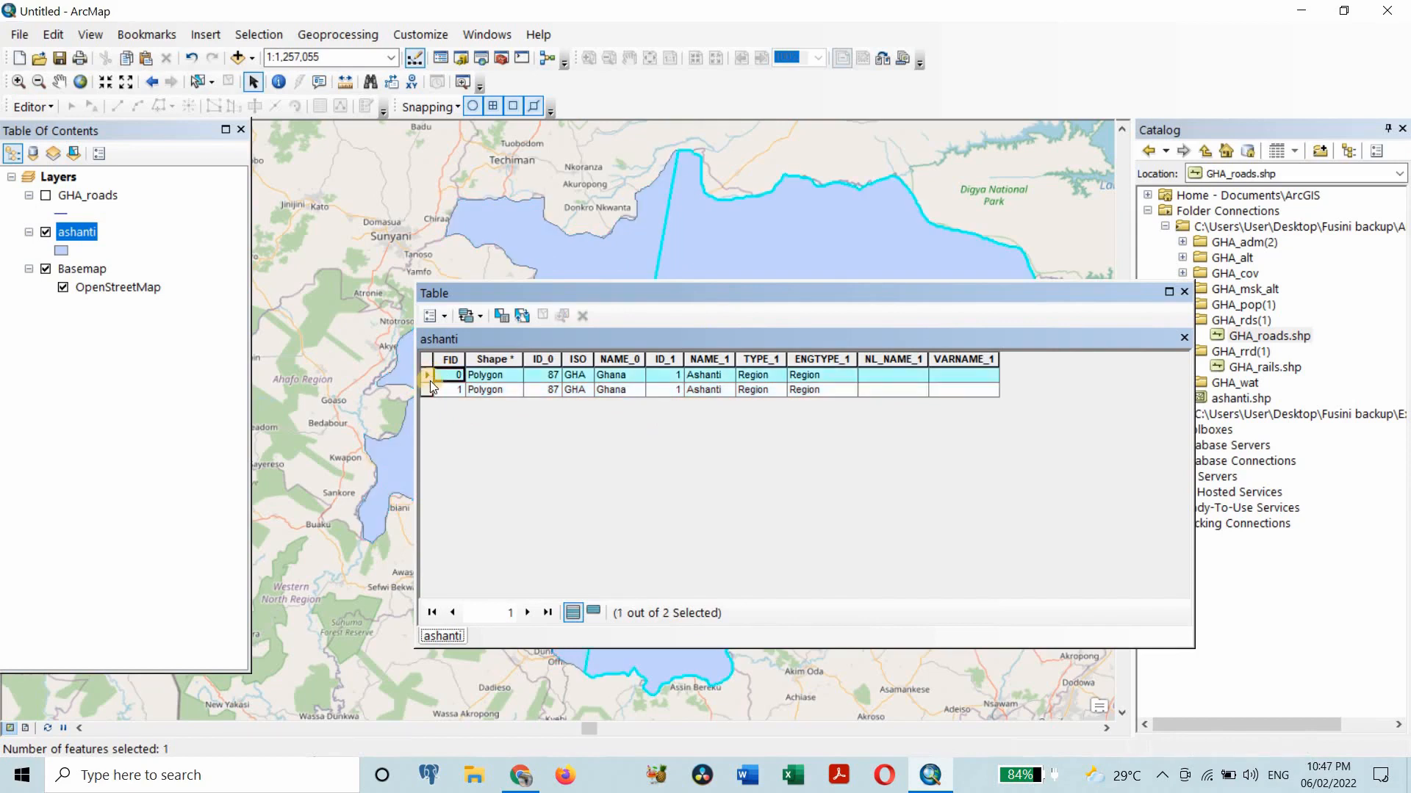
left_click(429, 384)
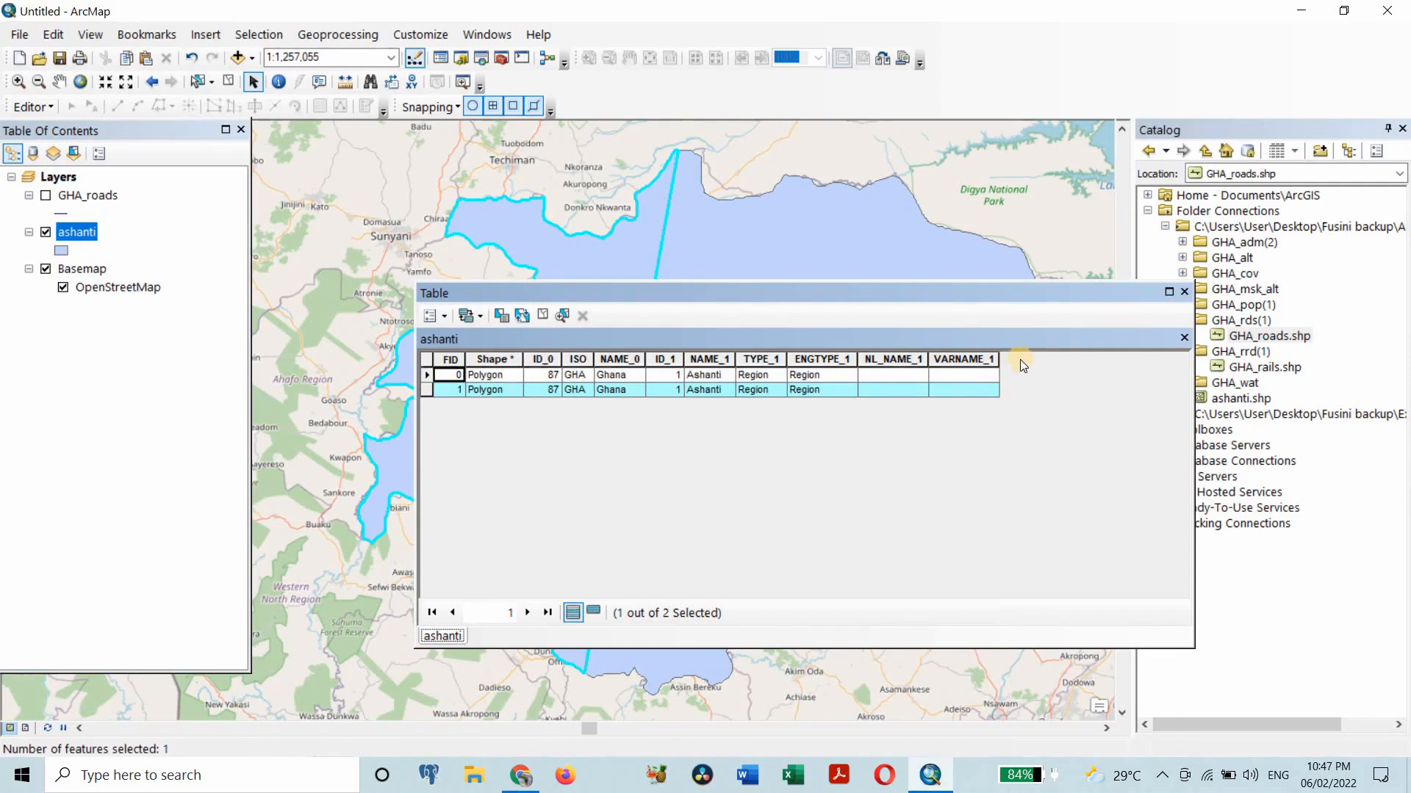
Add a Text field named description to the ashanti attribute table, accepting the shortened name descriptio
left_click(443, 316)
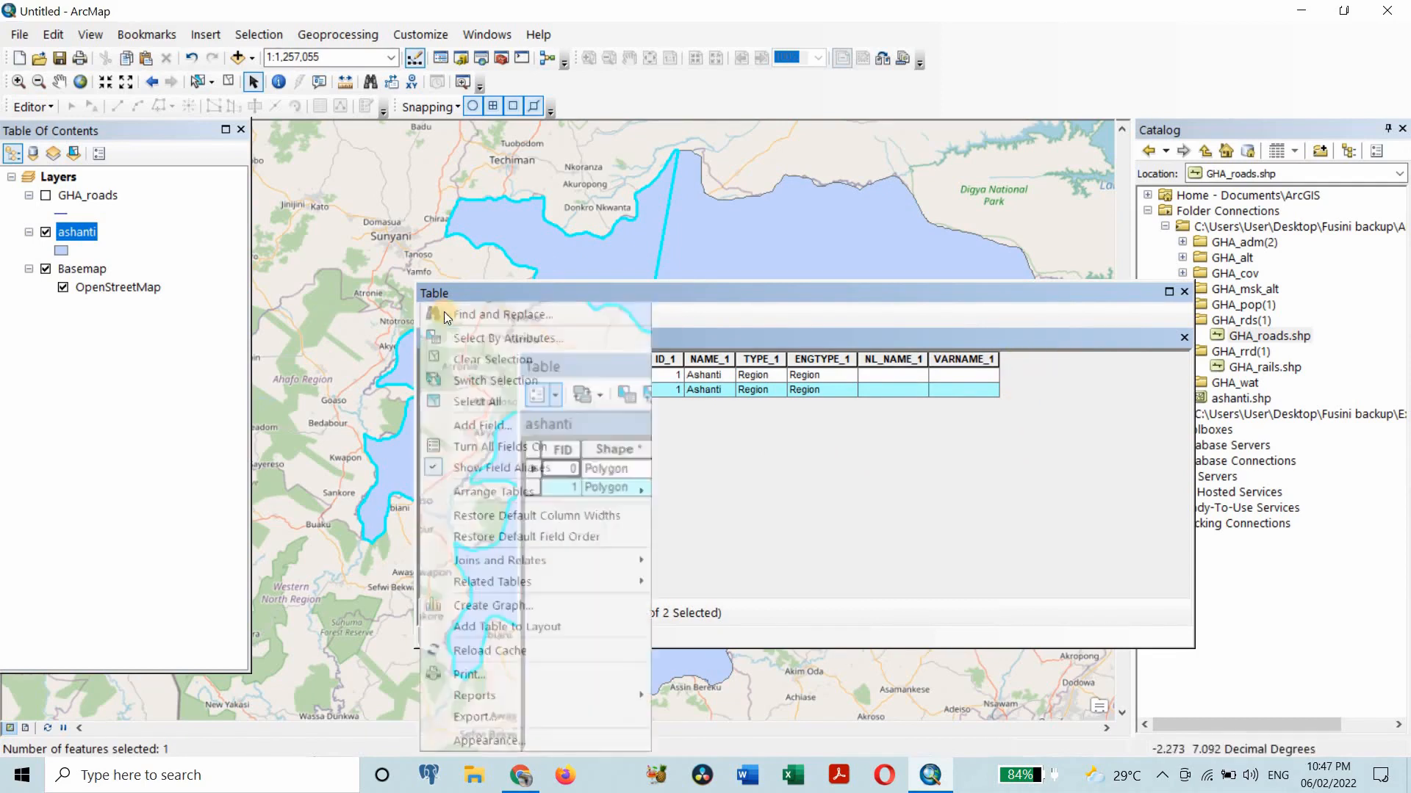
left_click(490, 427)
left_click(663, 282)
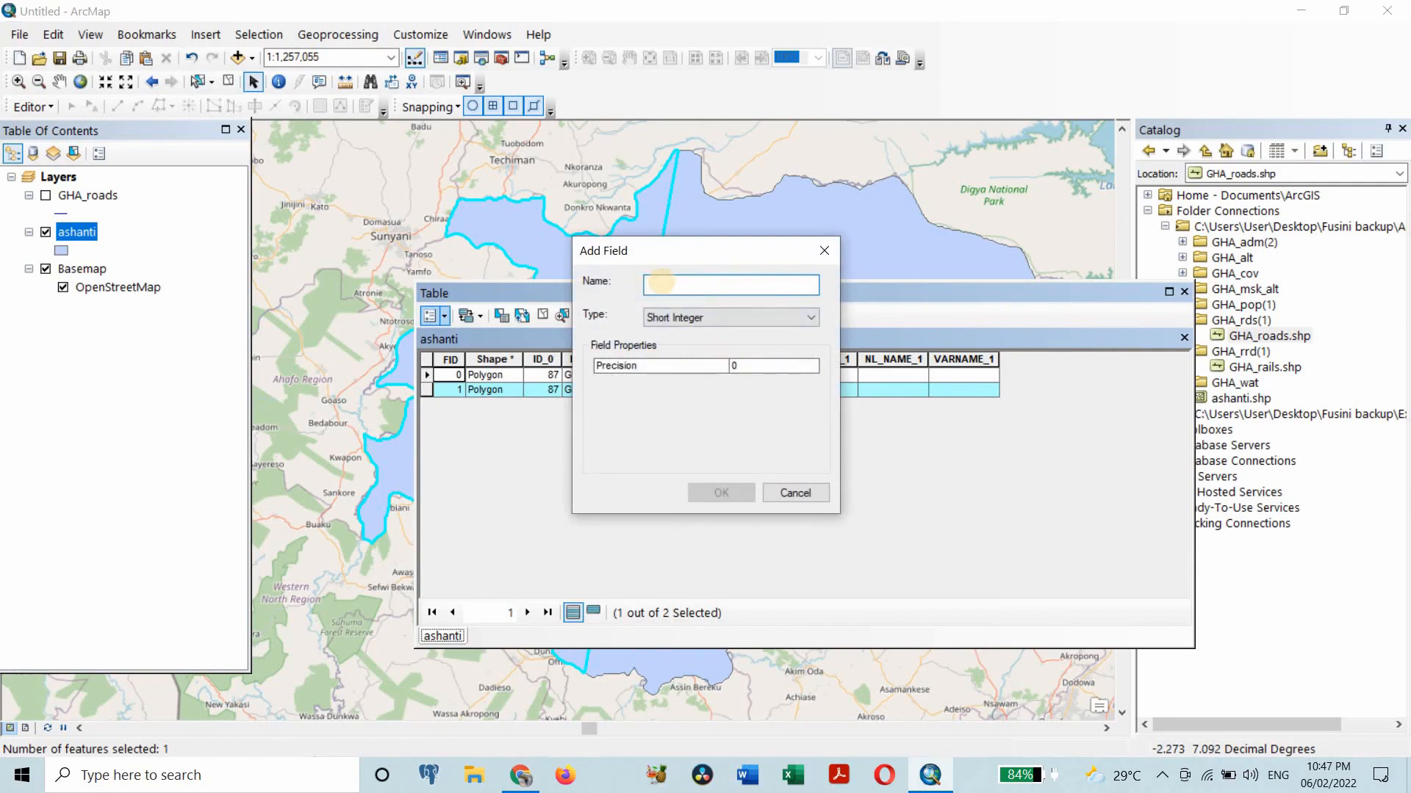
type("descr")
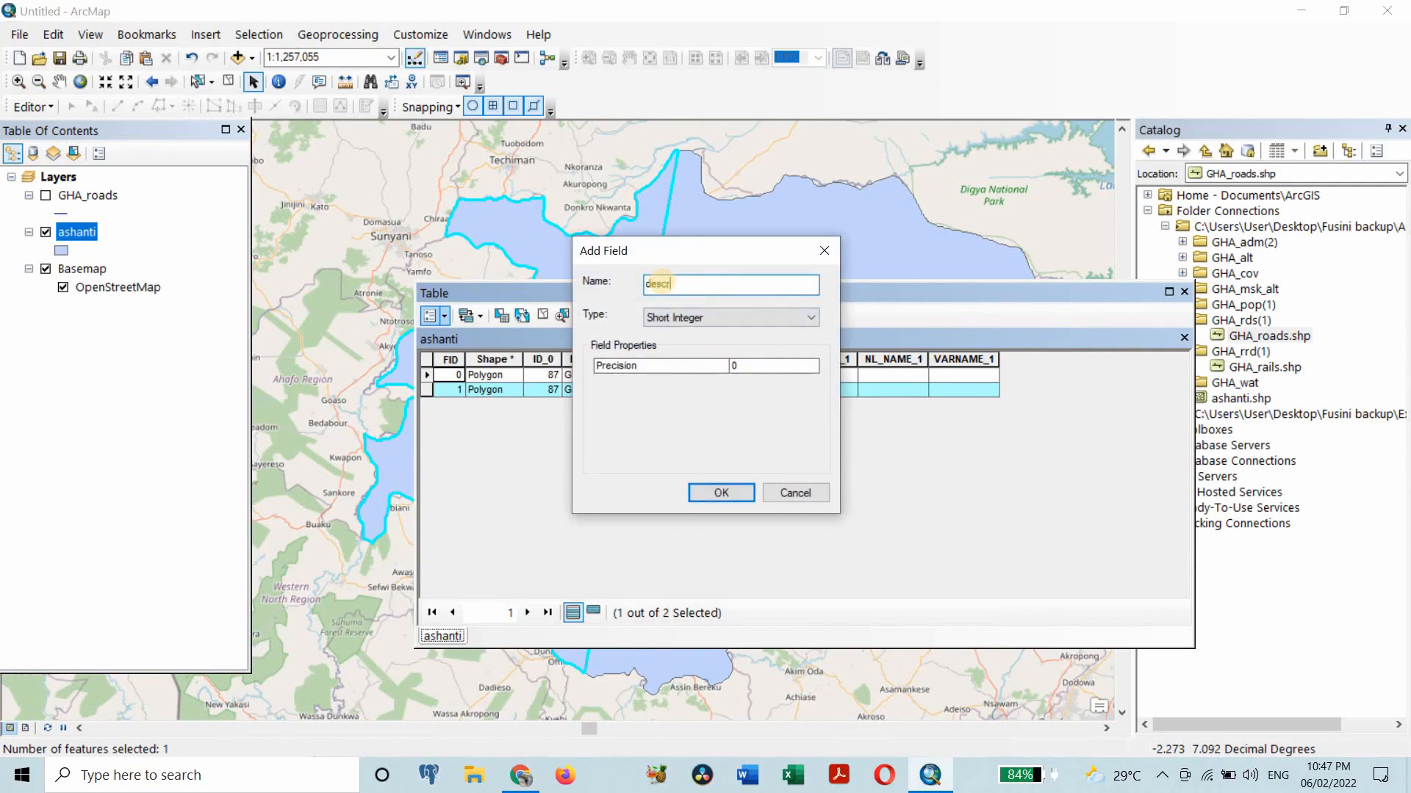
type("iption")
left_click(779, 316)
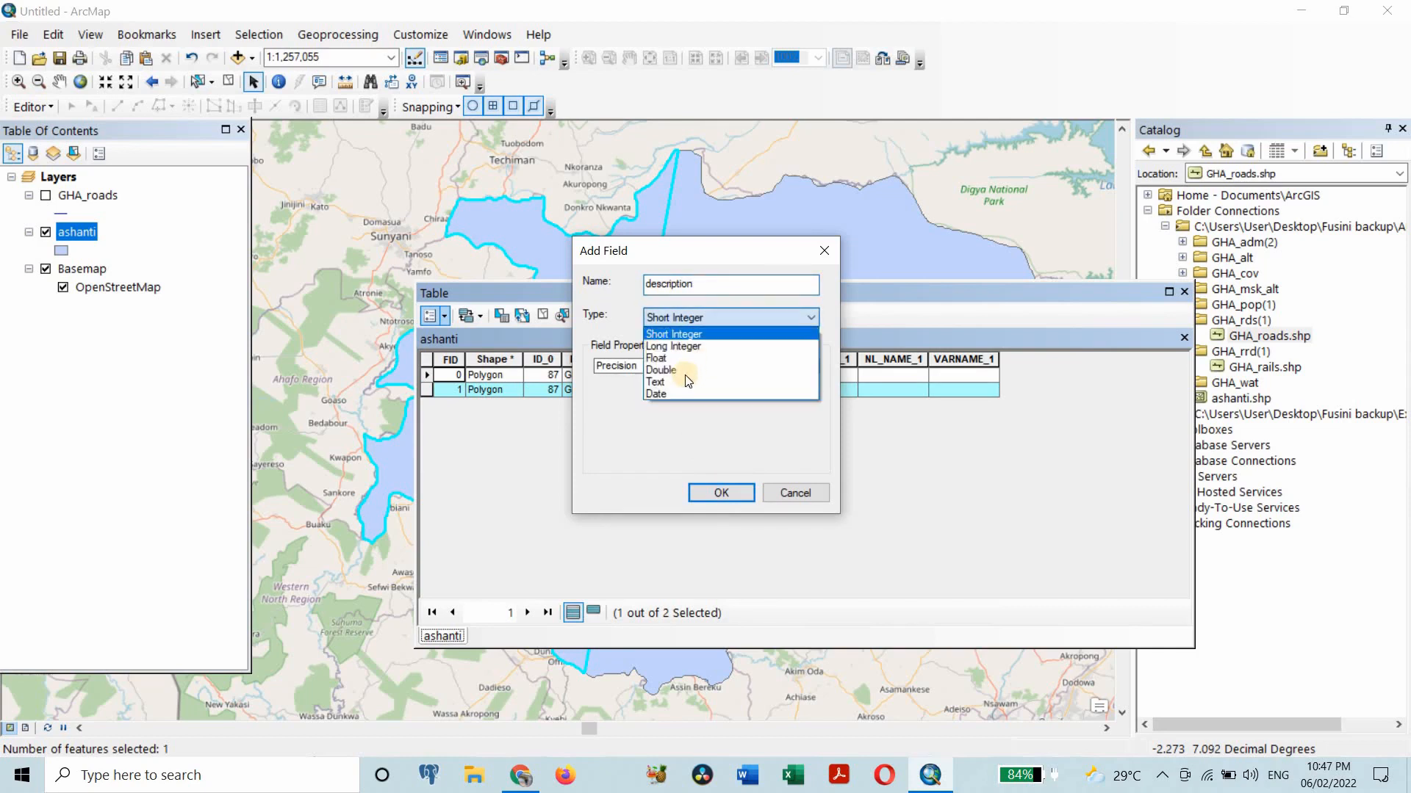
left_click(685, 381)
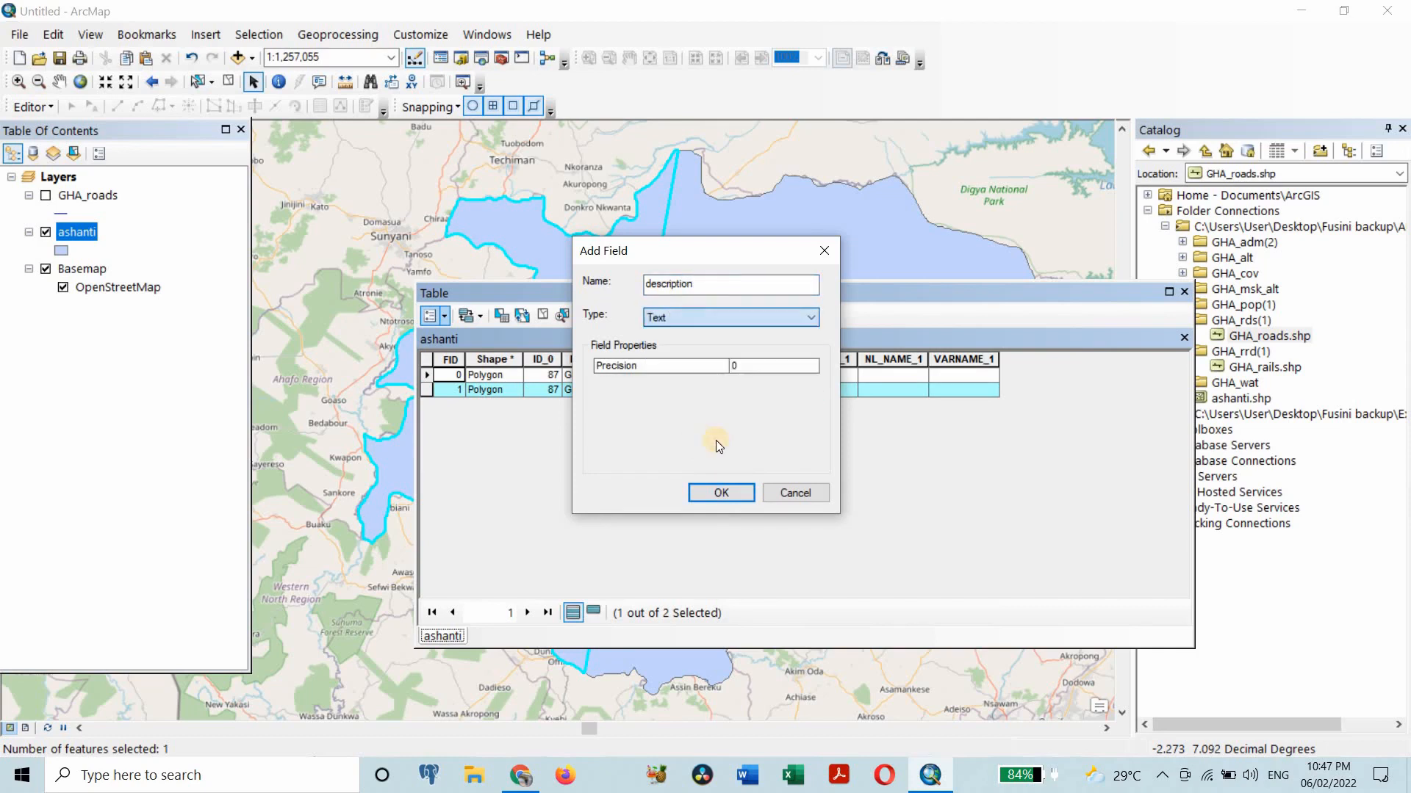
left_click(722, 492)
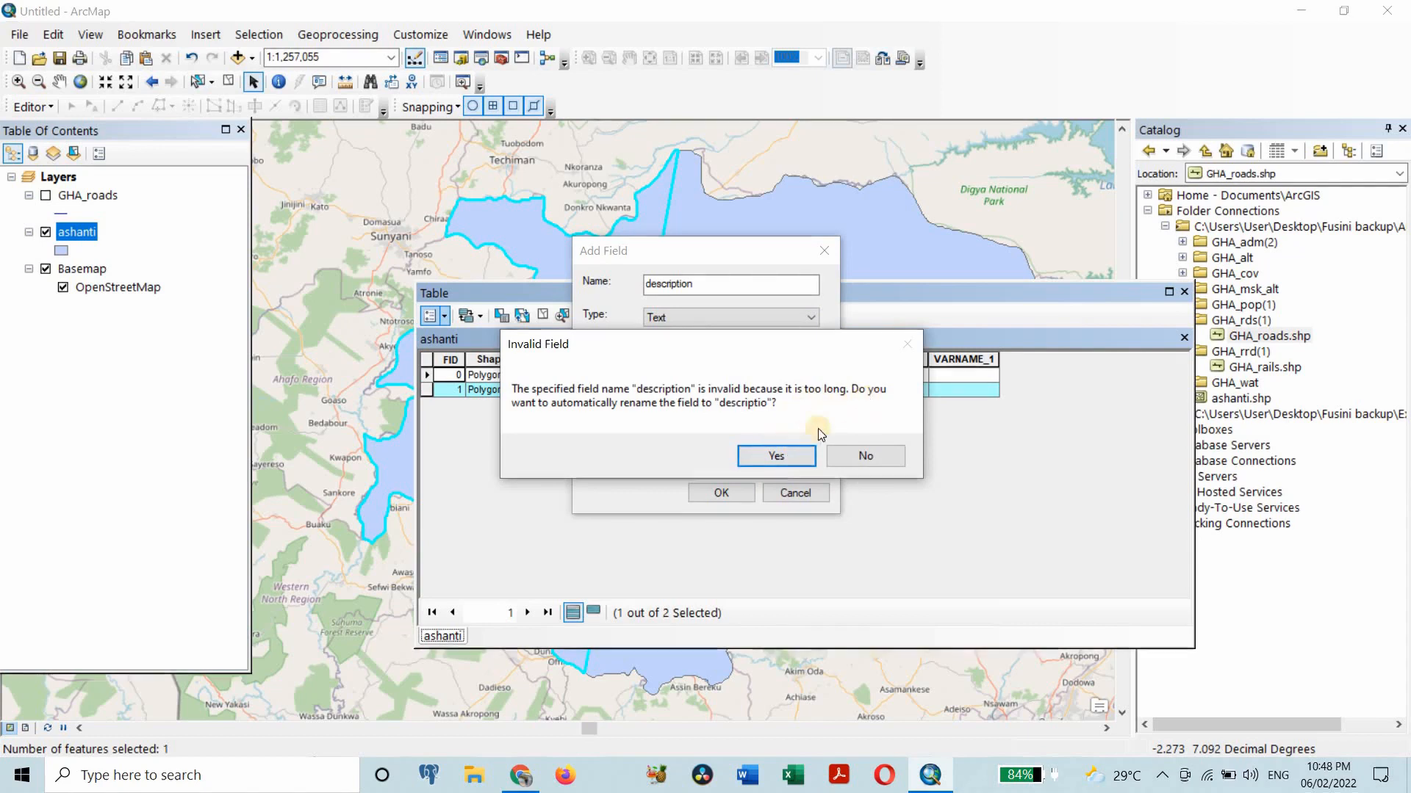
left_click(776, 457)
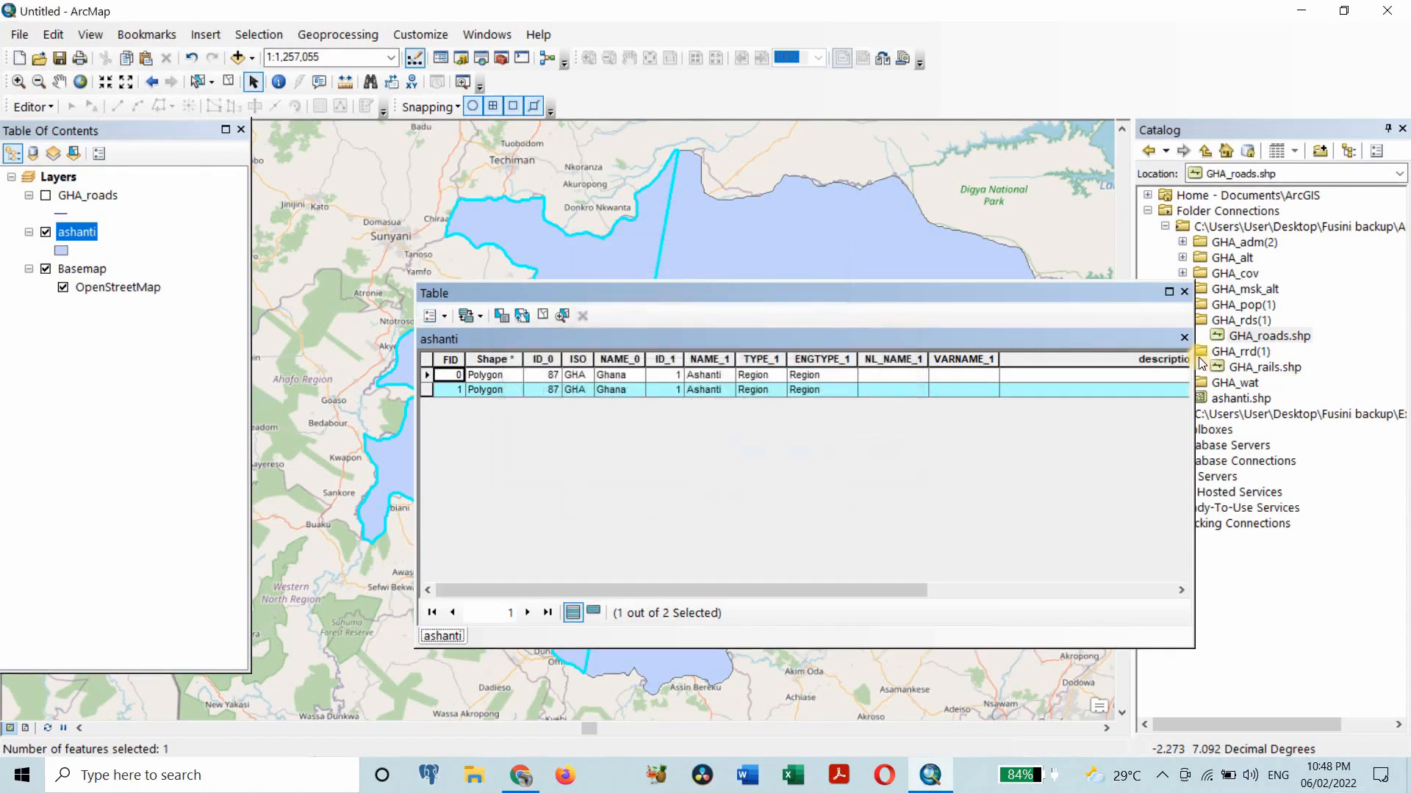
Start another edit session on the ashanti layer with the first record's descriptio cell chosen
left_click(1051, 375)
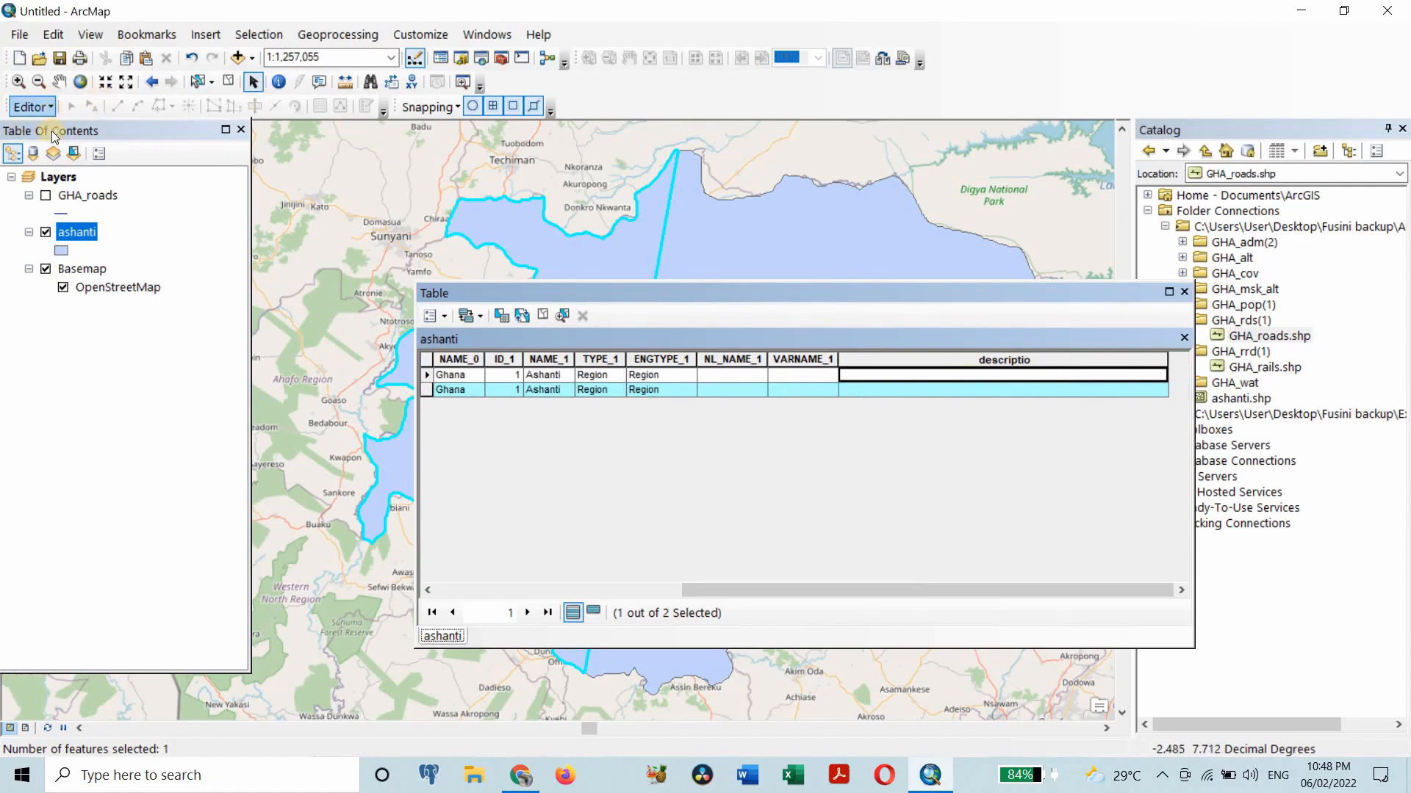
right_click(82, 236)
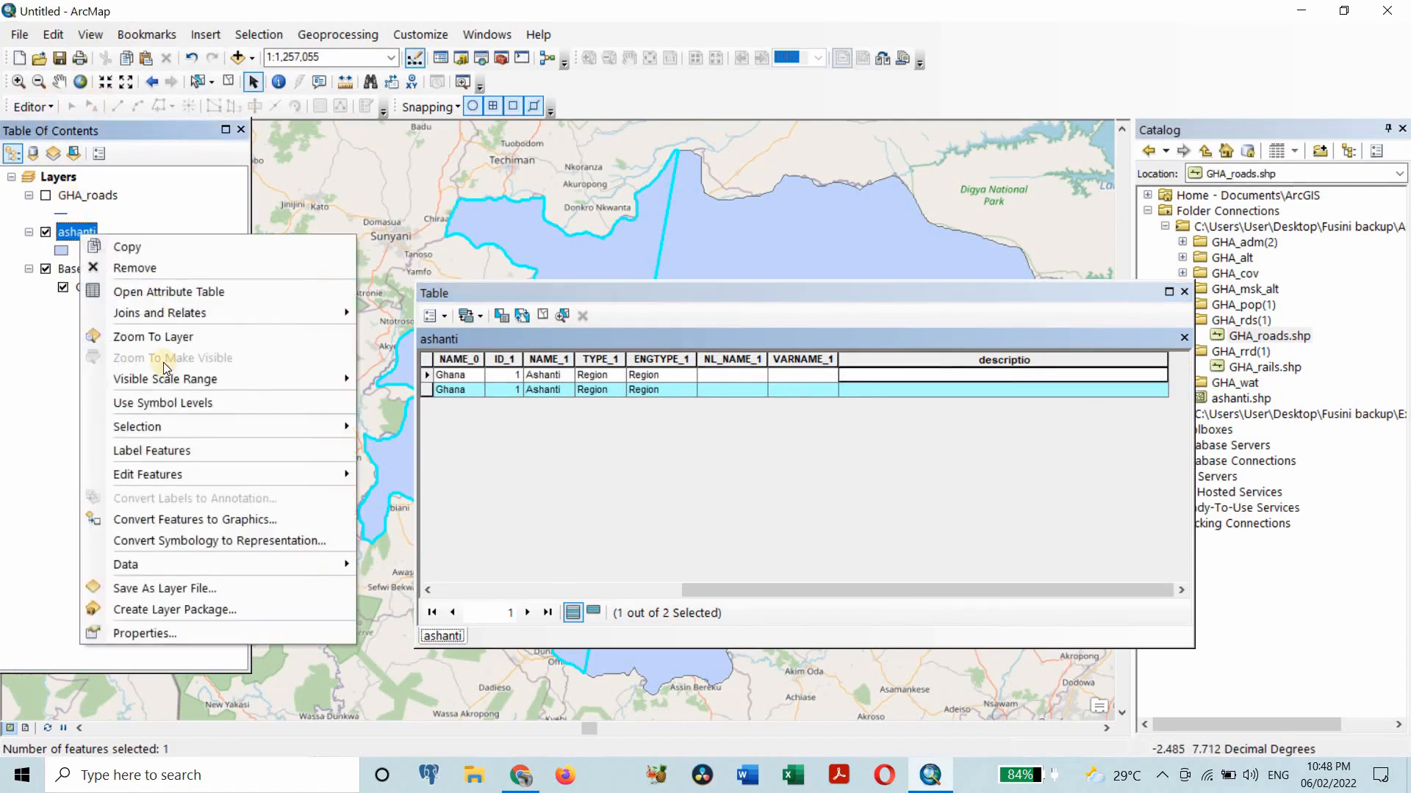
mouse_move(175, 478)
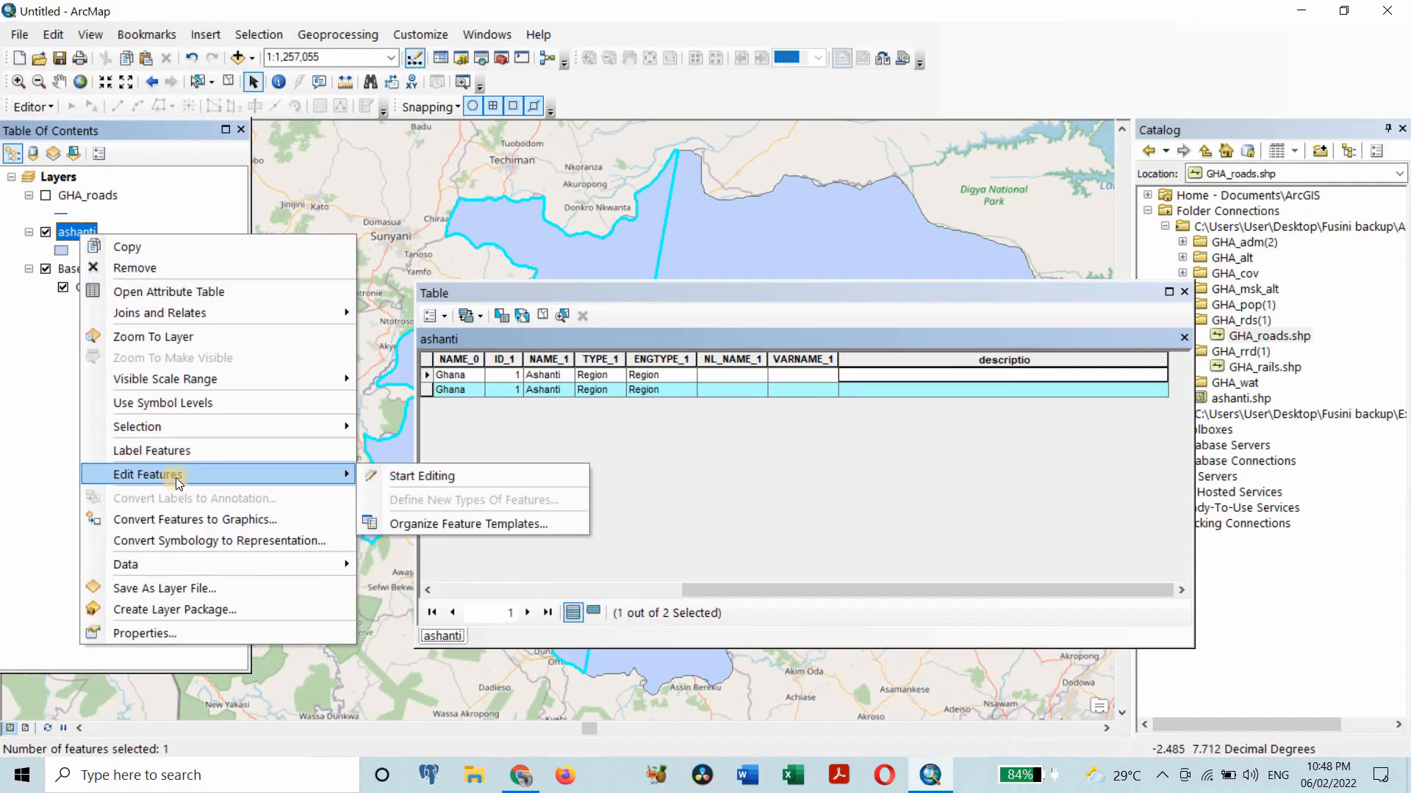
left_click(421, 478)
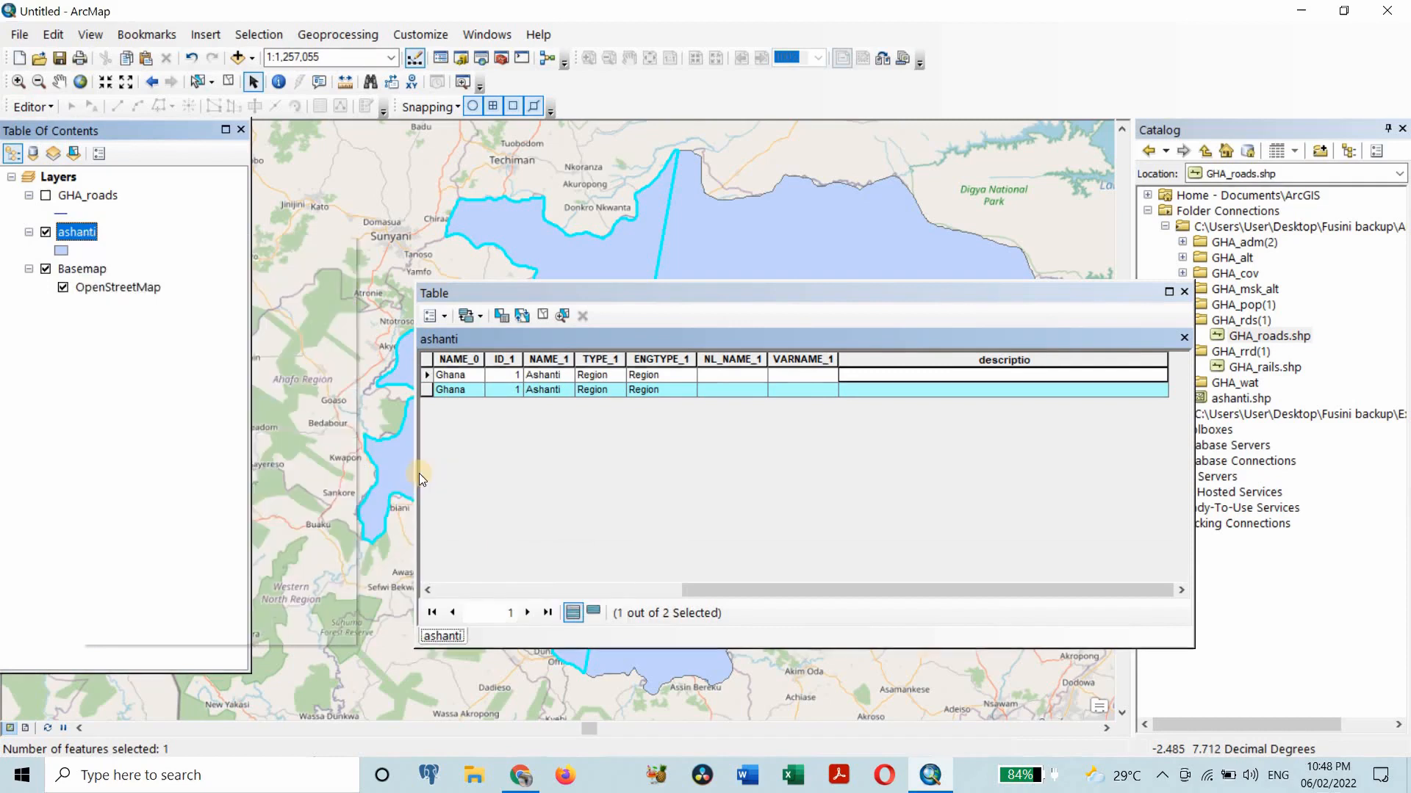
Enter A as the first record's descriptio value and B as the second record's
left_click(977, 375)
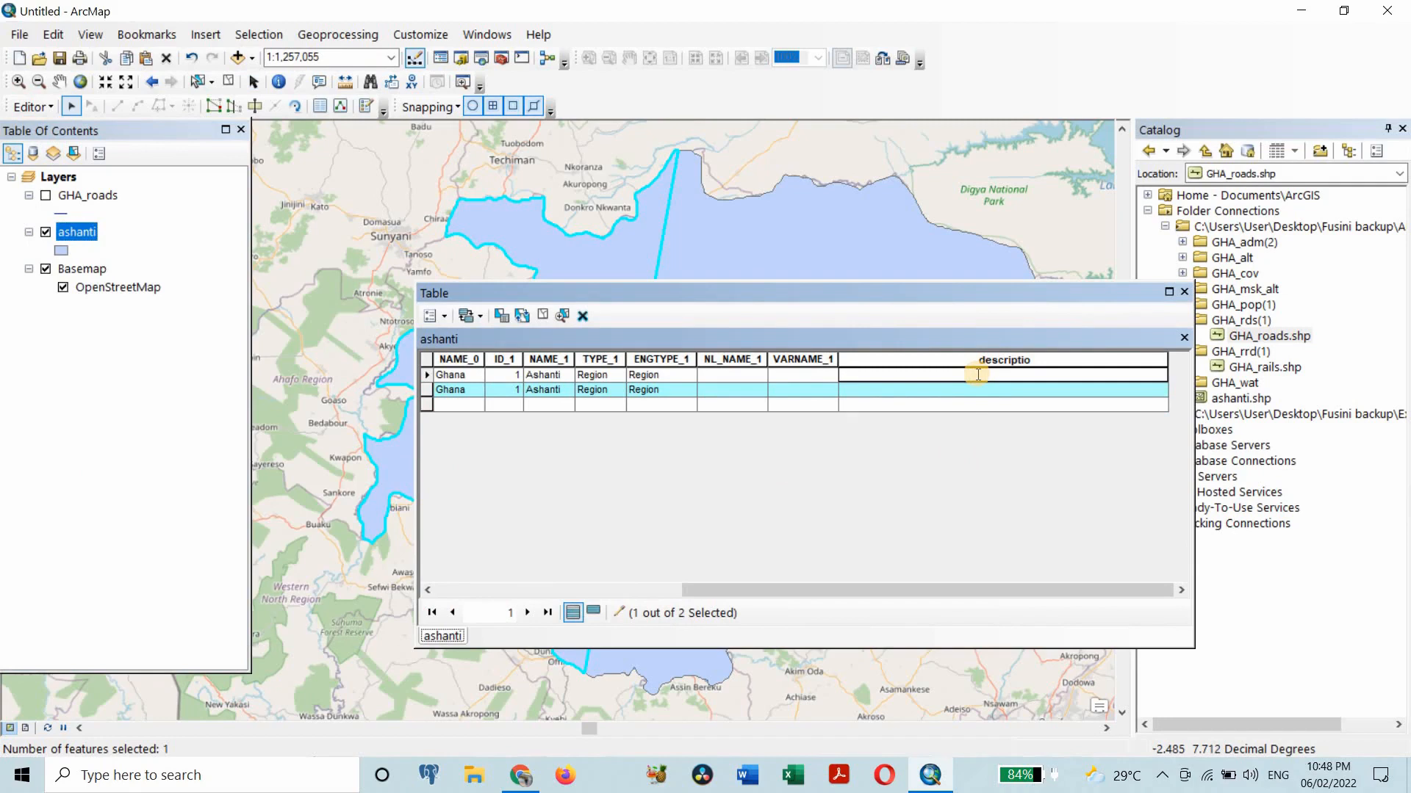
type("A")
left_click(885, 387)
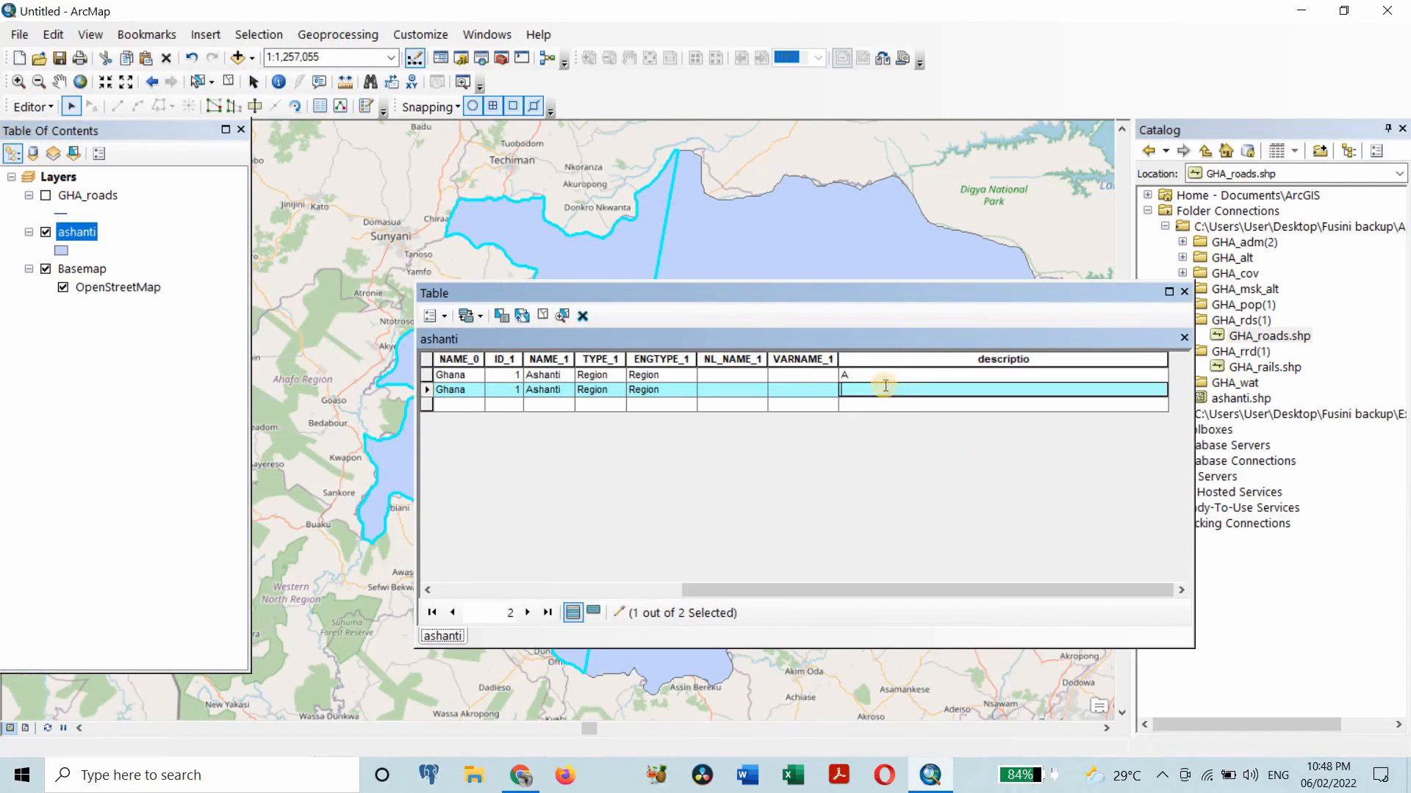
type("B")
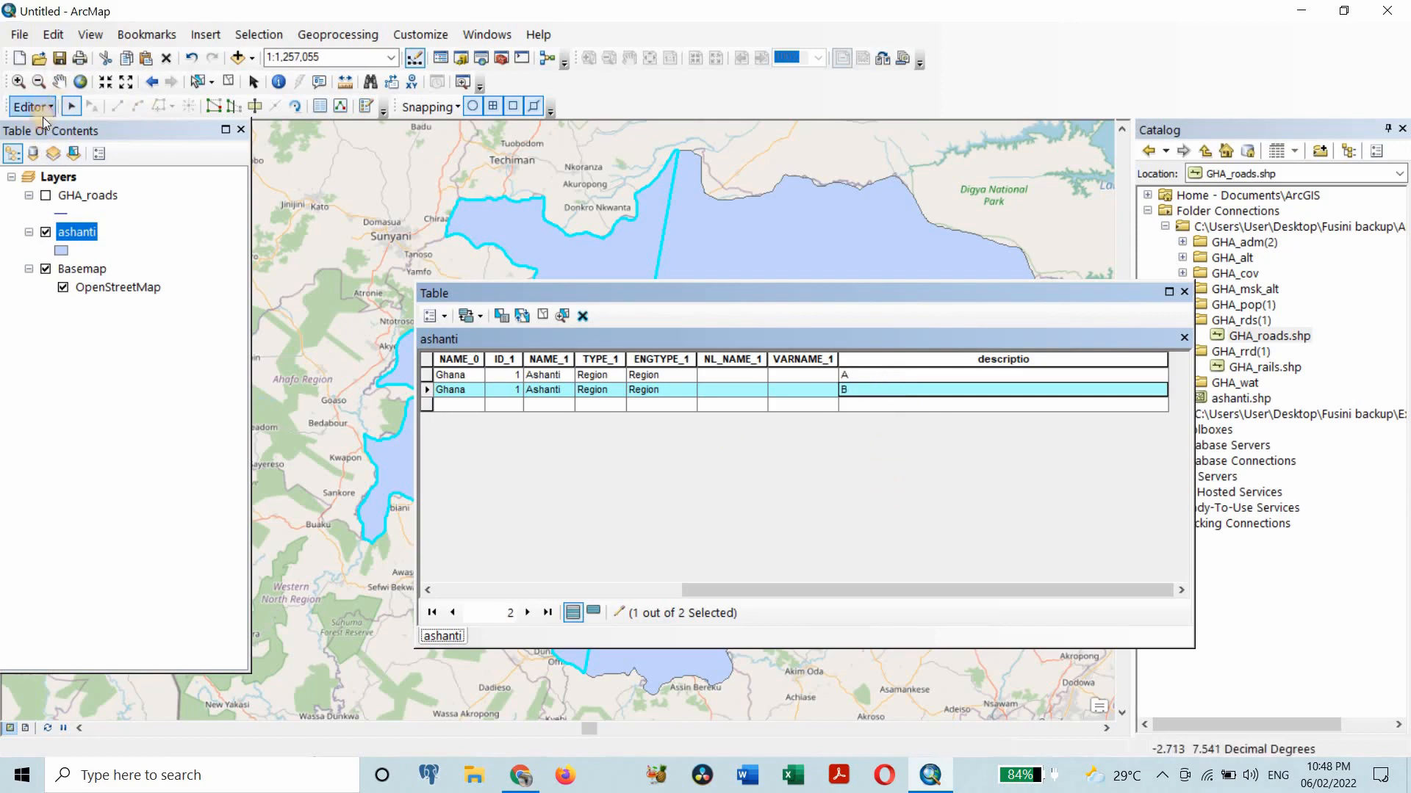
Save the attribute edits, stop the edit session, and close the ashanti attribute table
left_click(45, 108)
left_click(74, 173)
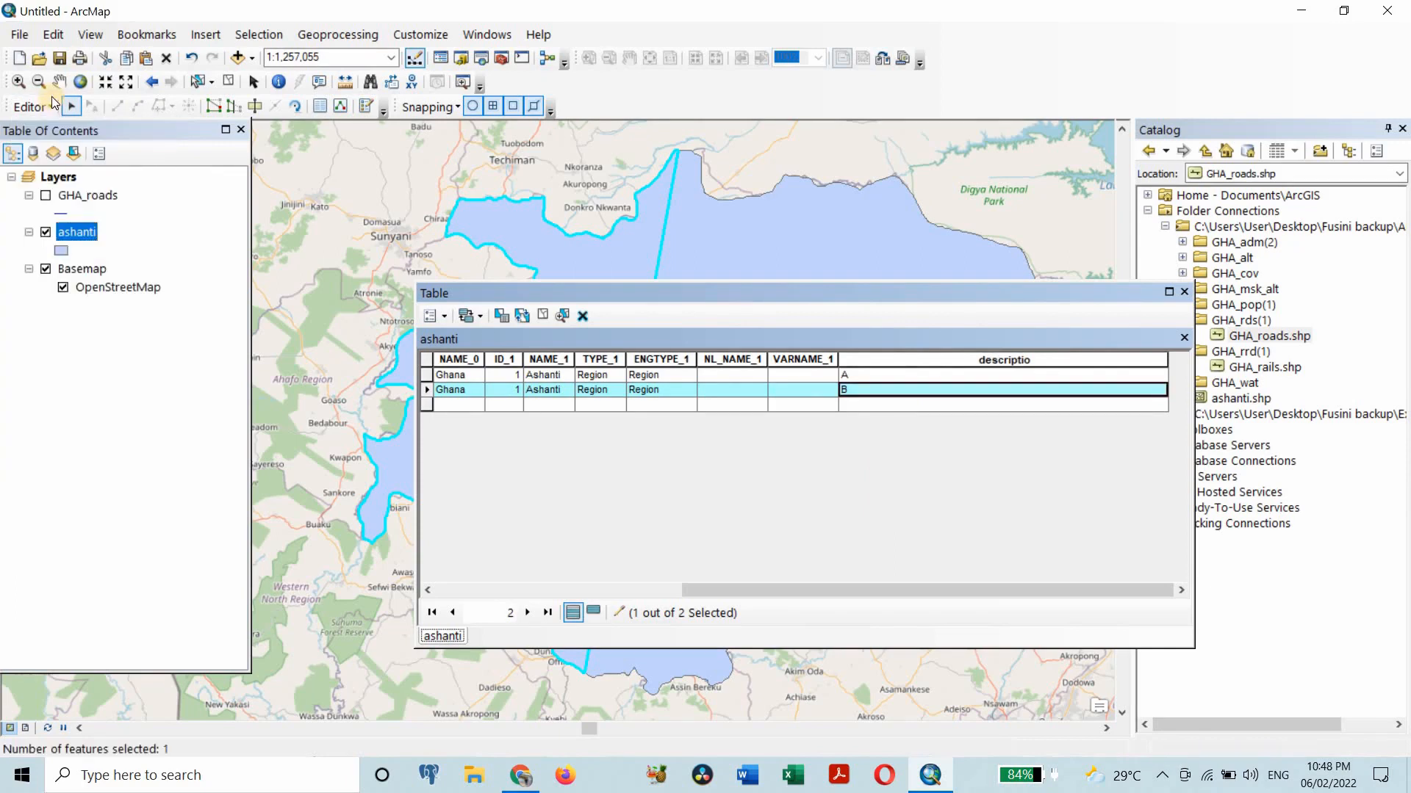
left_click(45, 107)
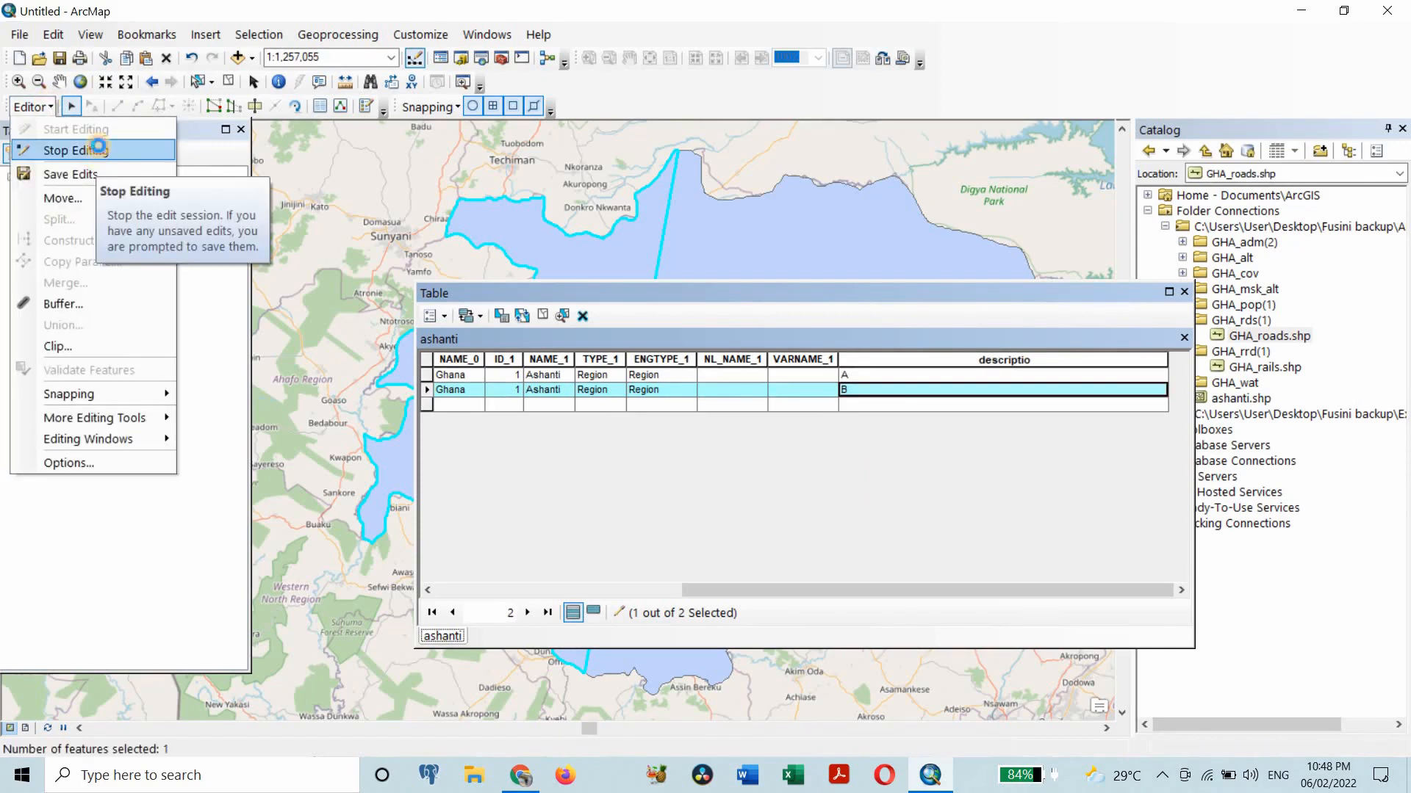
left_click(100, 152)
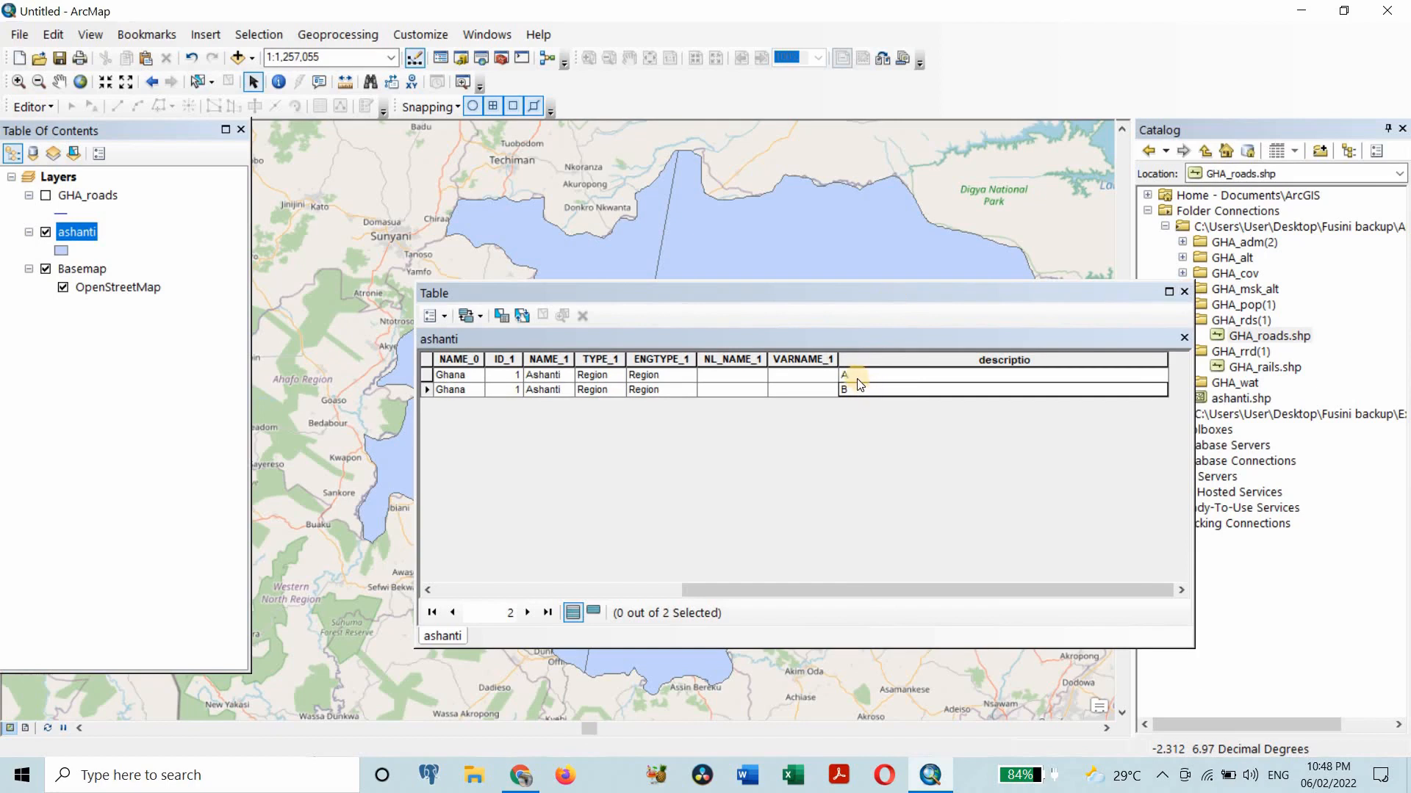
left_click(1185, 292)
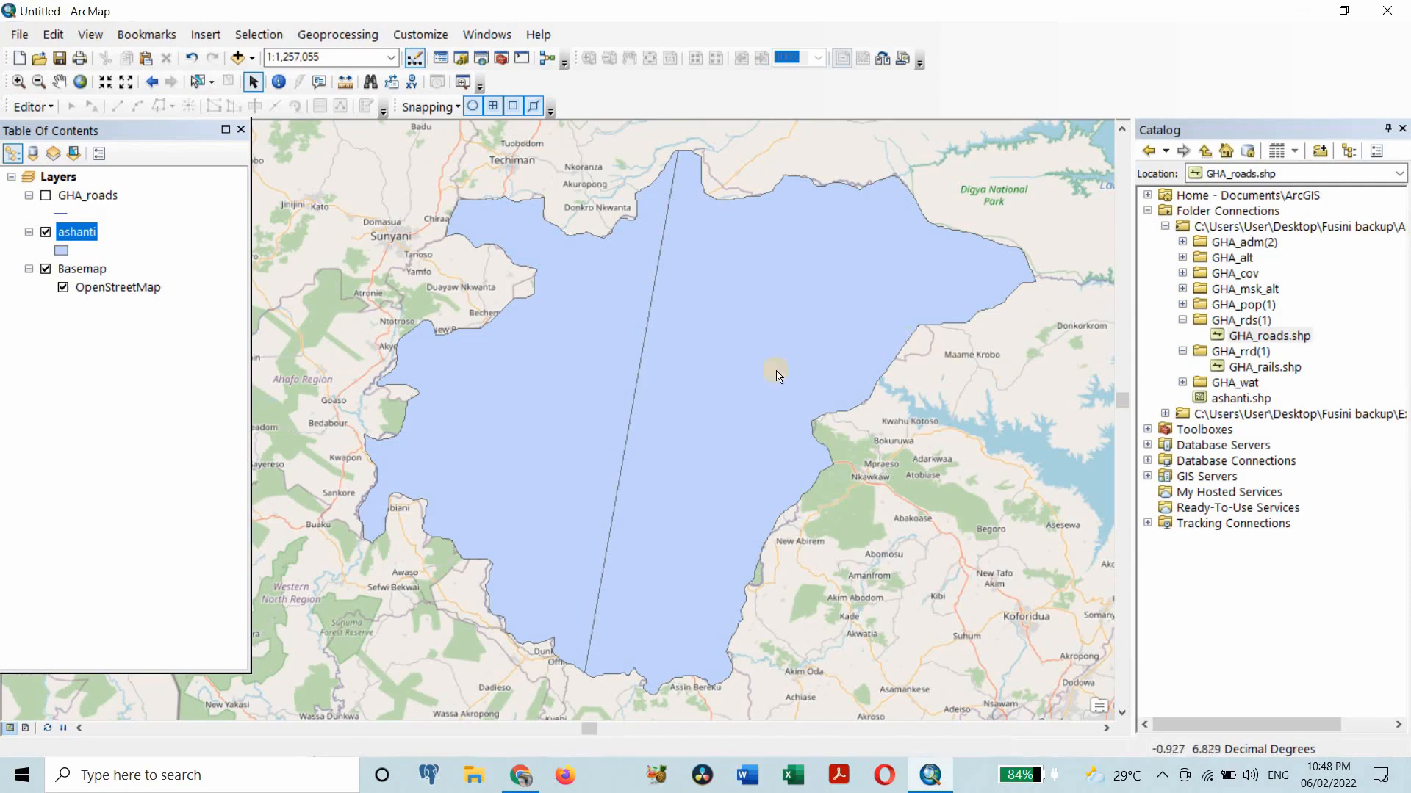
Examine the ashanti layer's source properties for its extent, geographic coordinate system and datum, and close the properties
right_click(66, 230)
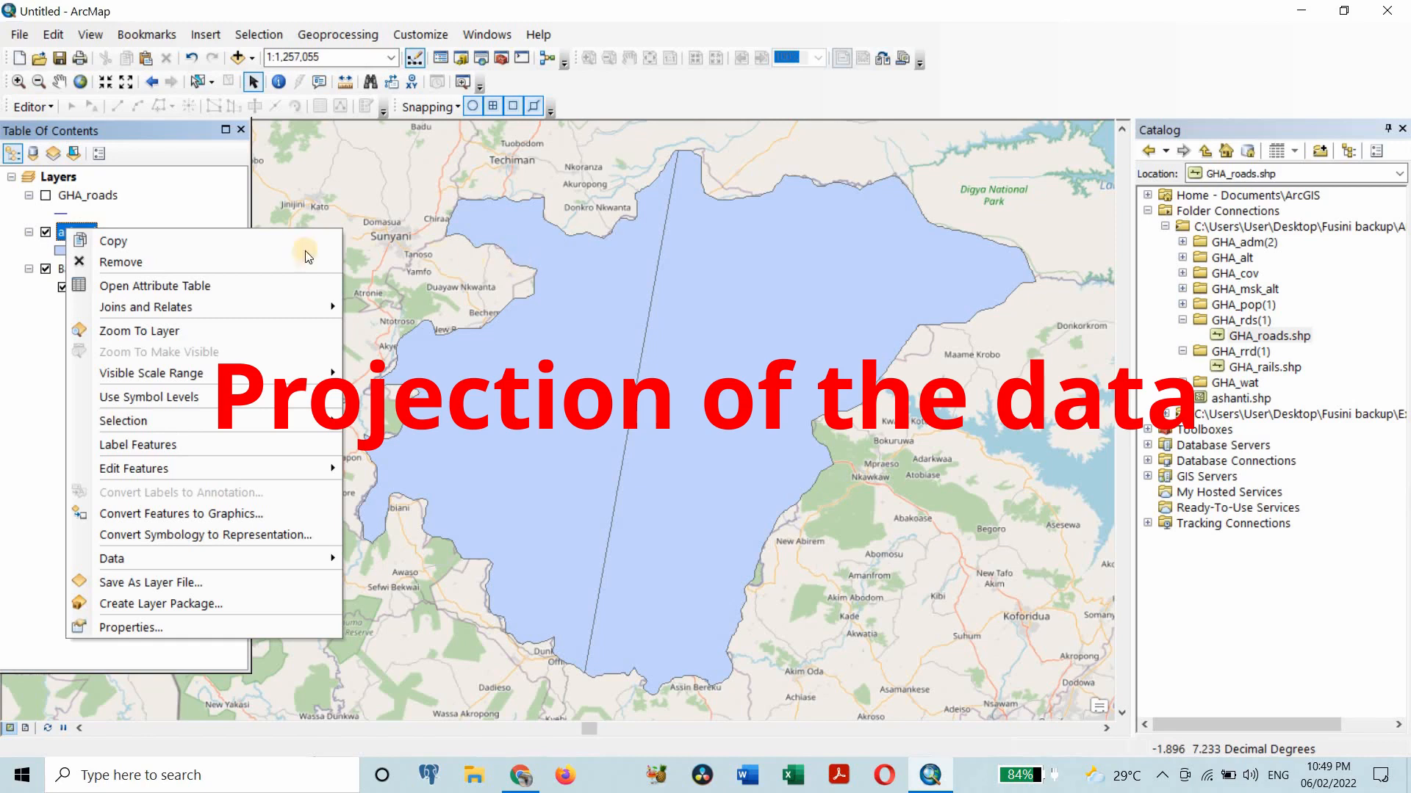
left_click(62, 226)
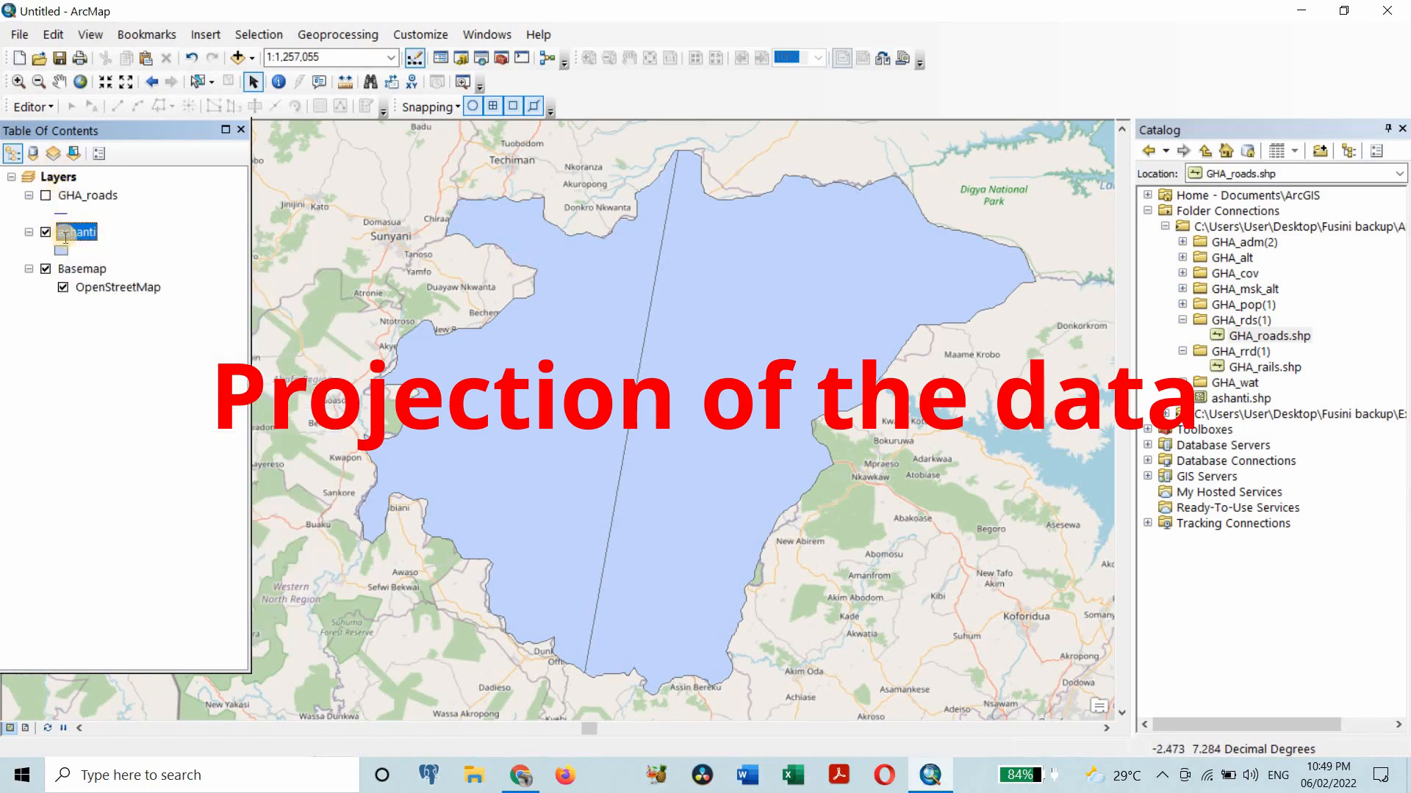
right_click(79, 232)
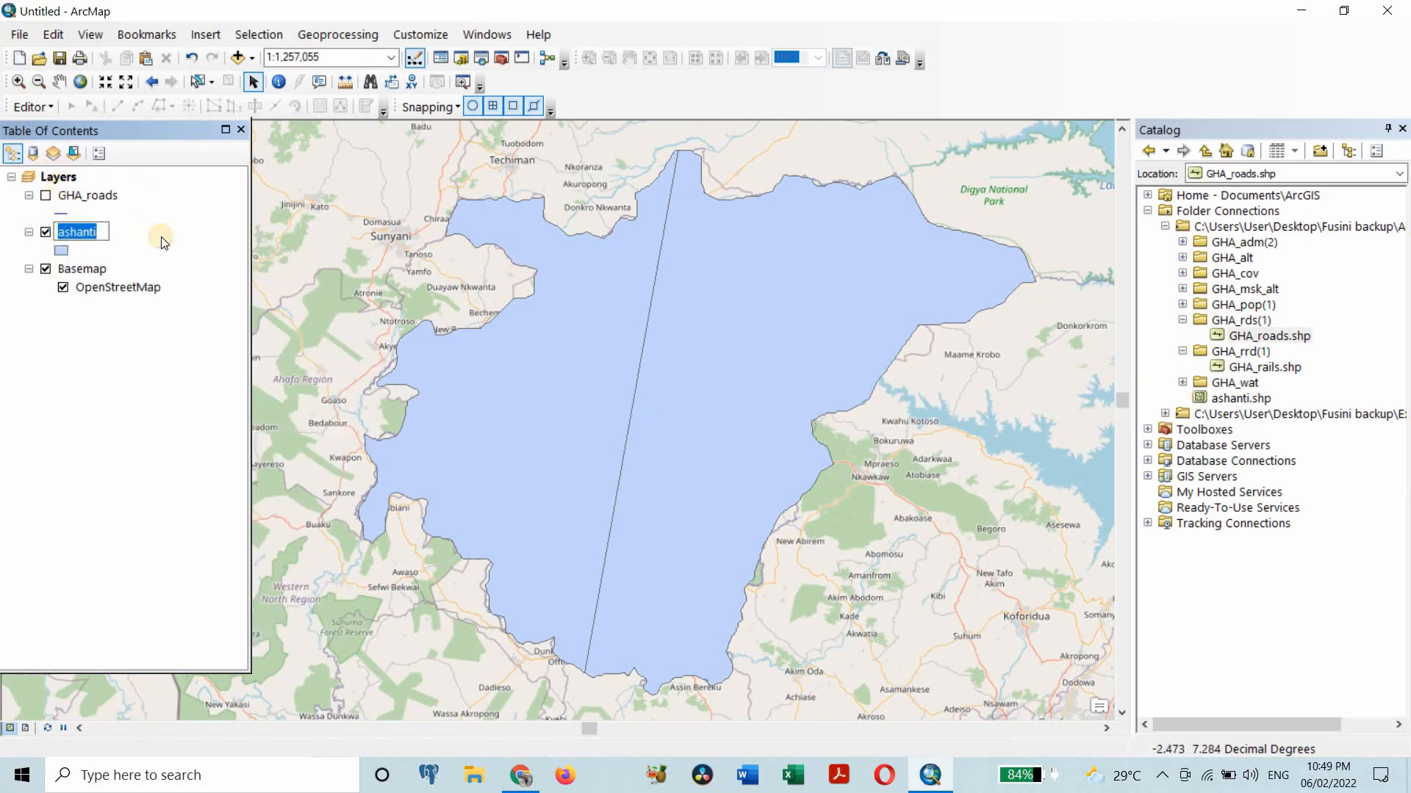
left_click(78, 222)
right_click(78, 230)
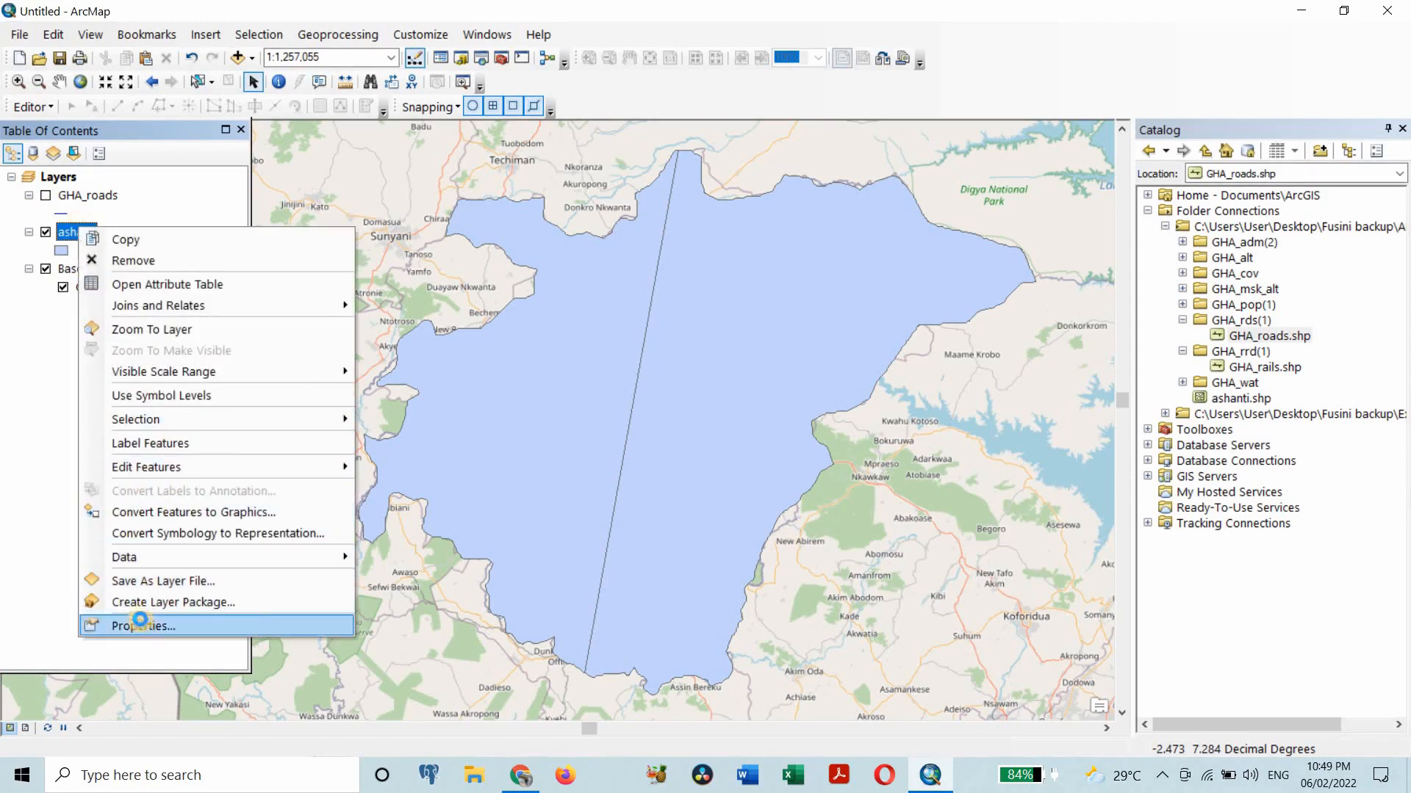
left_click(144, 626)
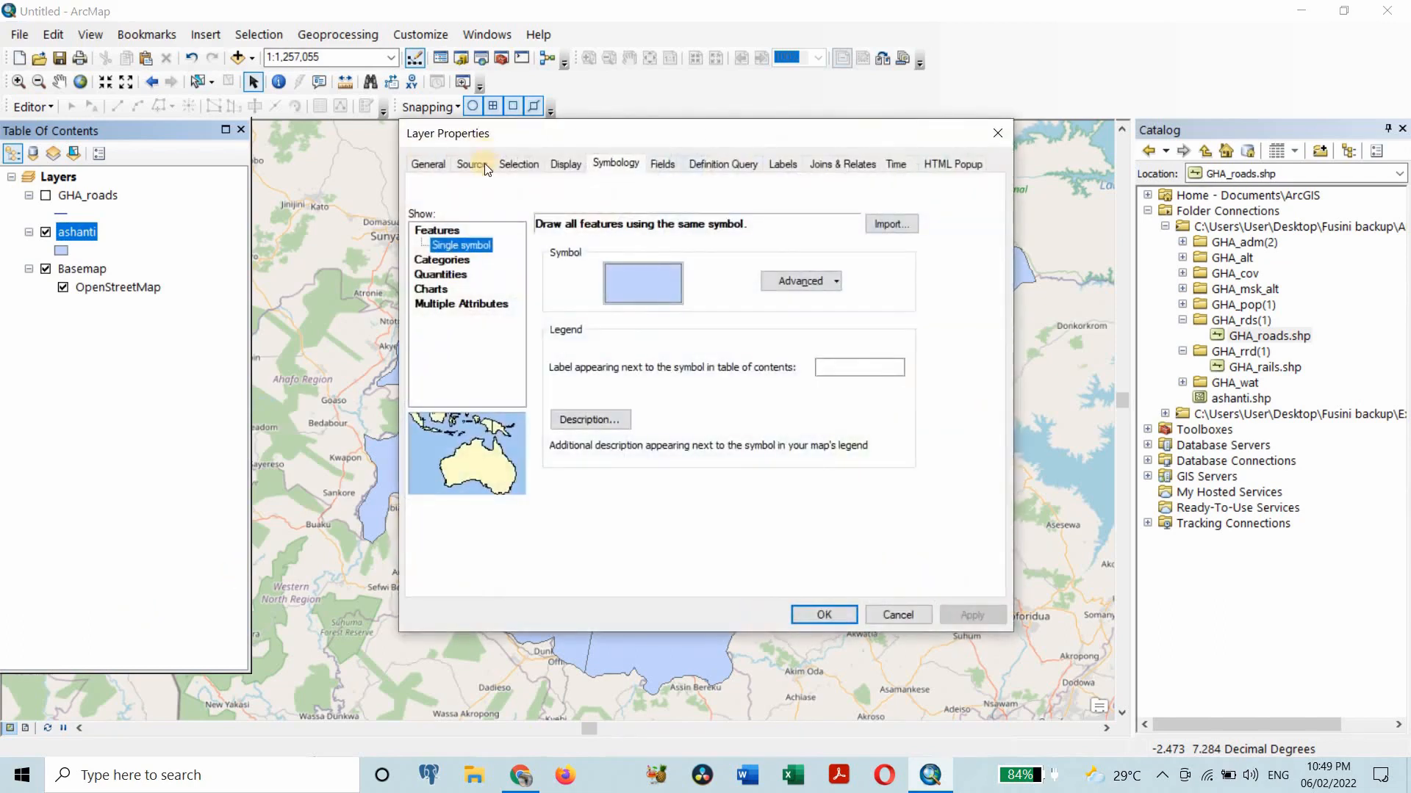
left_click(483, 165)
scroll(536, 374, "down", 1)
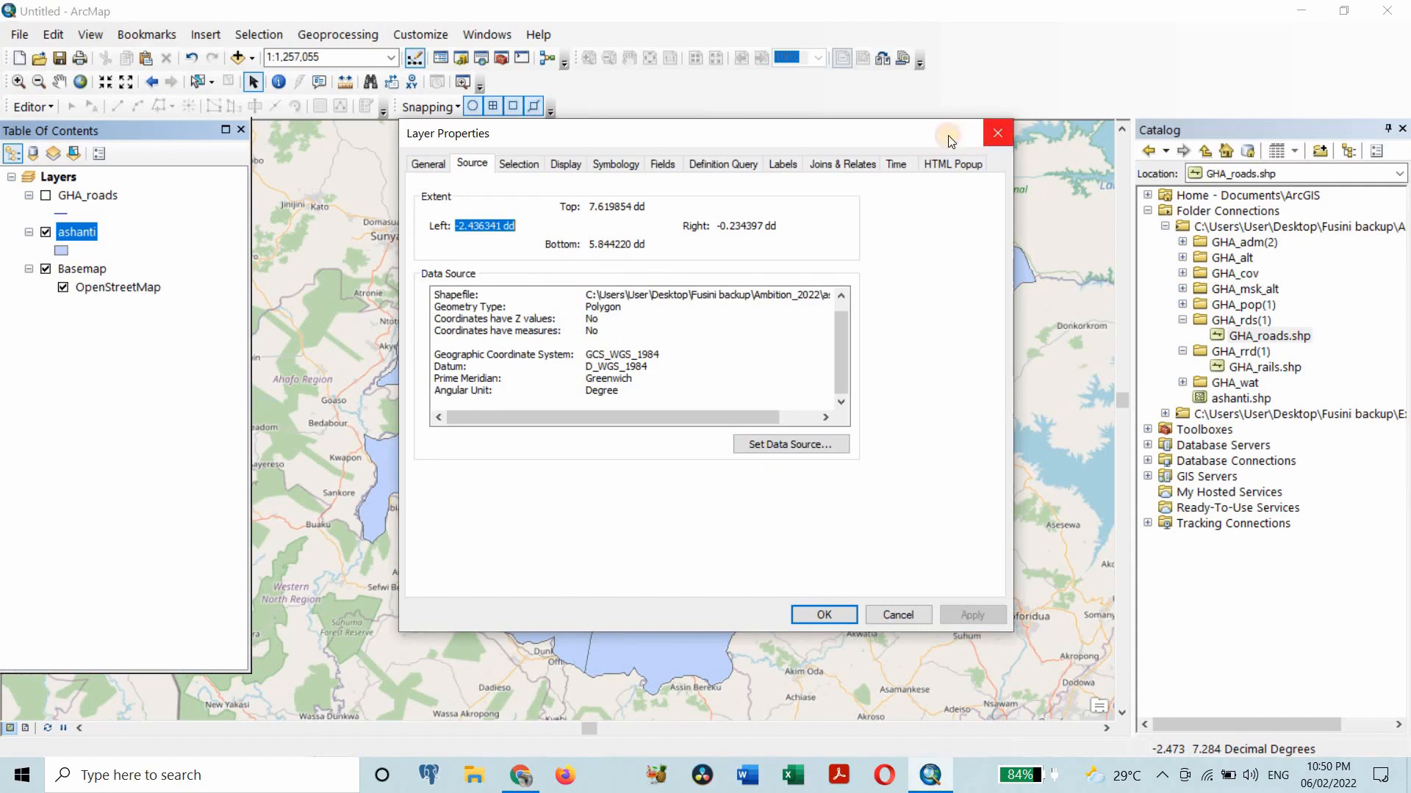
left_click(999, 136)
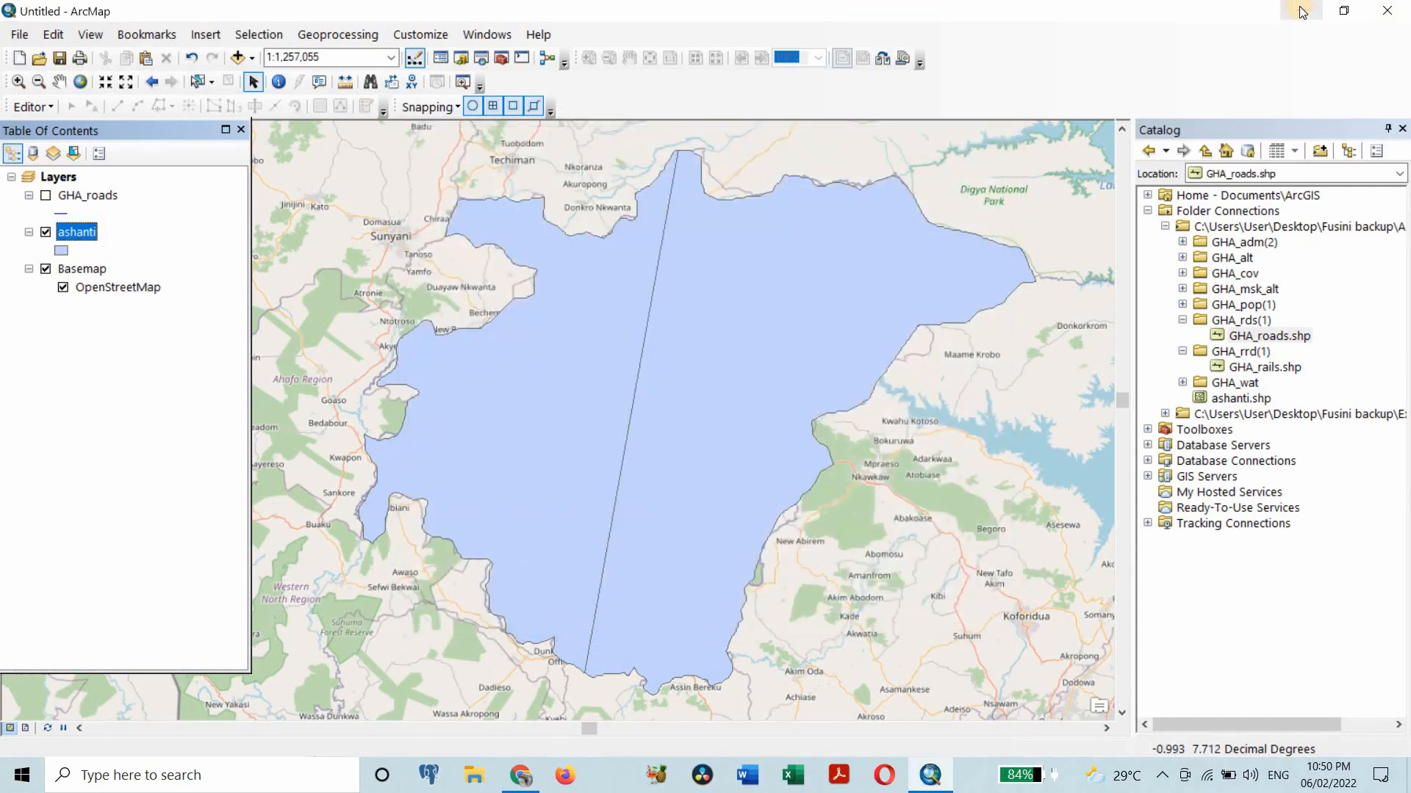
Minimize ArcMap, launch Google Earth Pro, dismiss the start-up tips, and search for Kumasi
left_click(1295, 11)
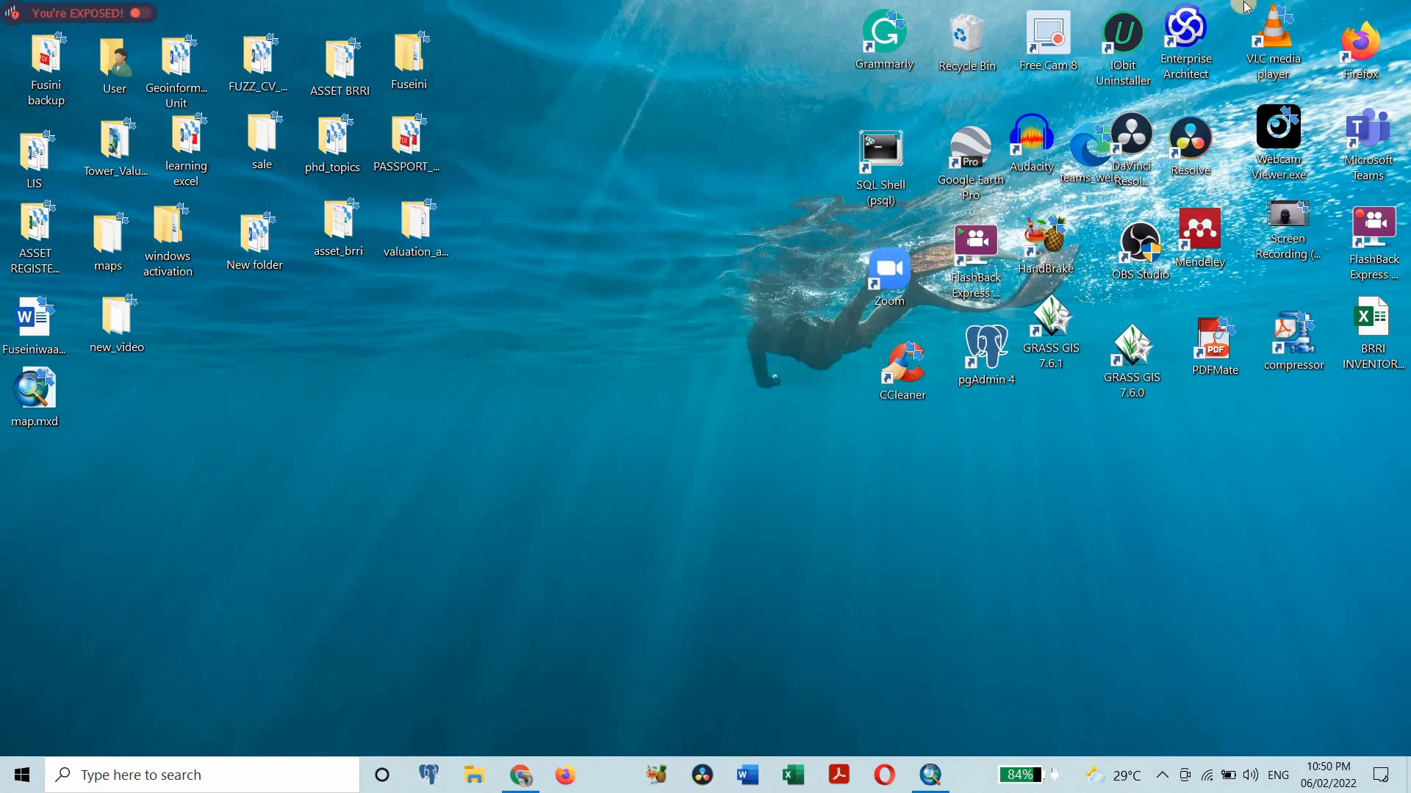
double_click(980, 149)
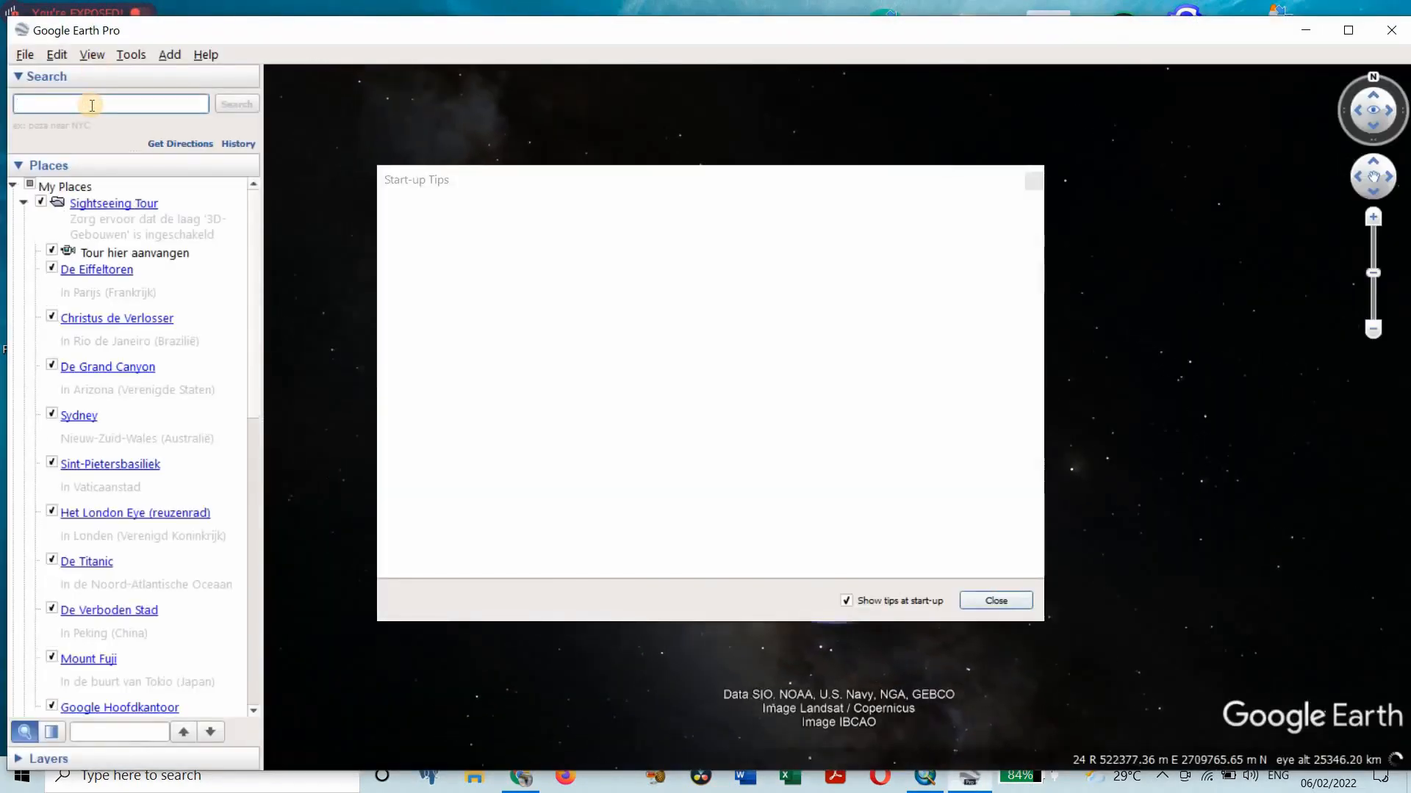
type("KUM")
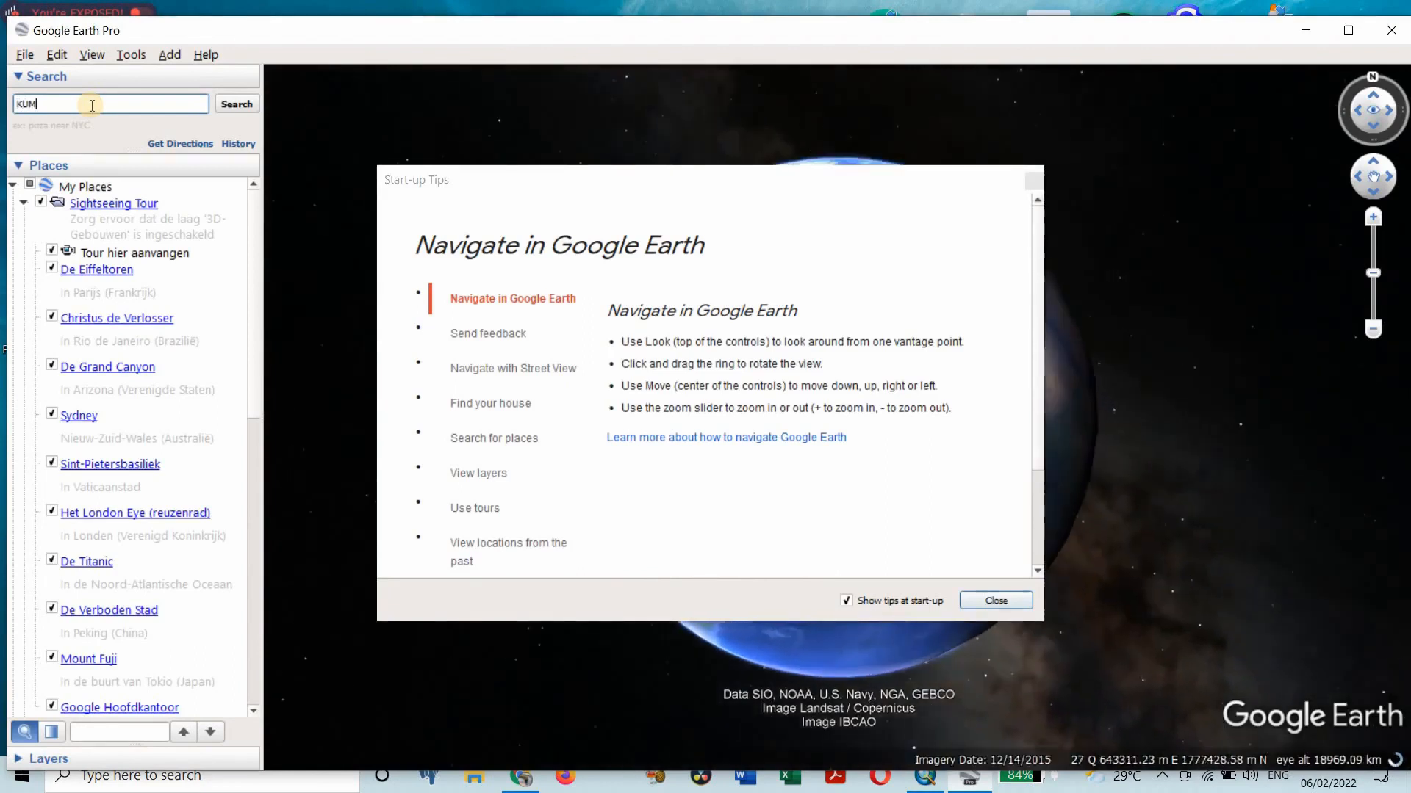
type("AS")
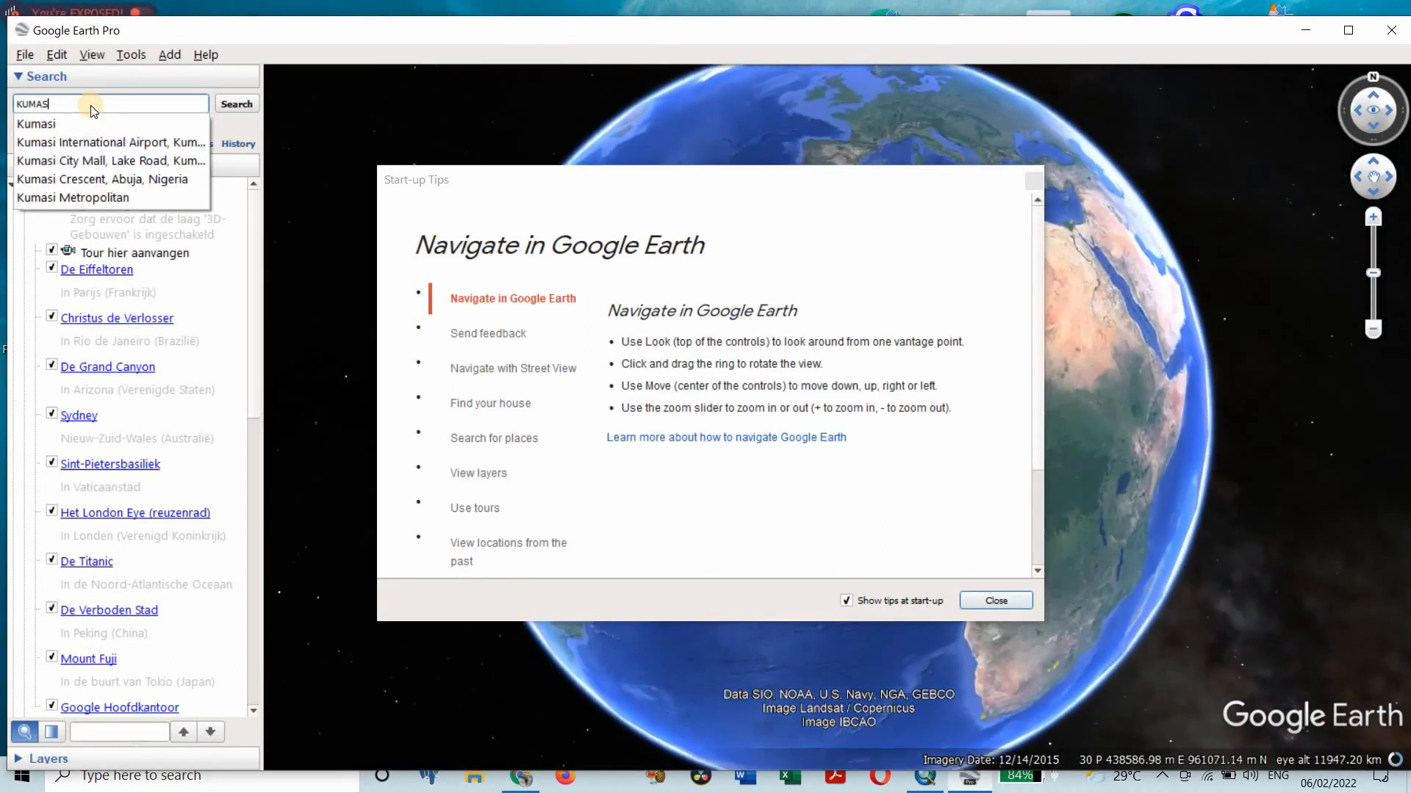
left_click(61, 126)
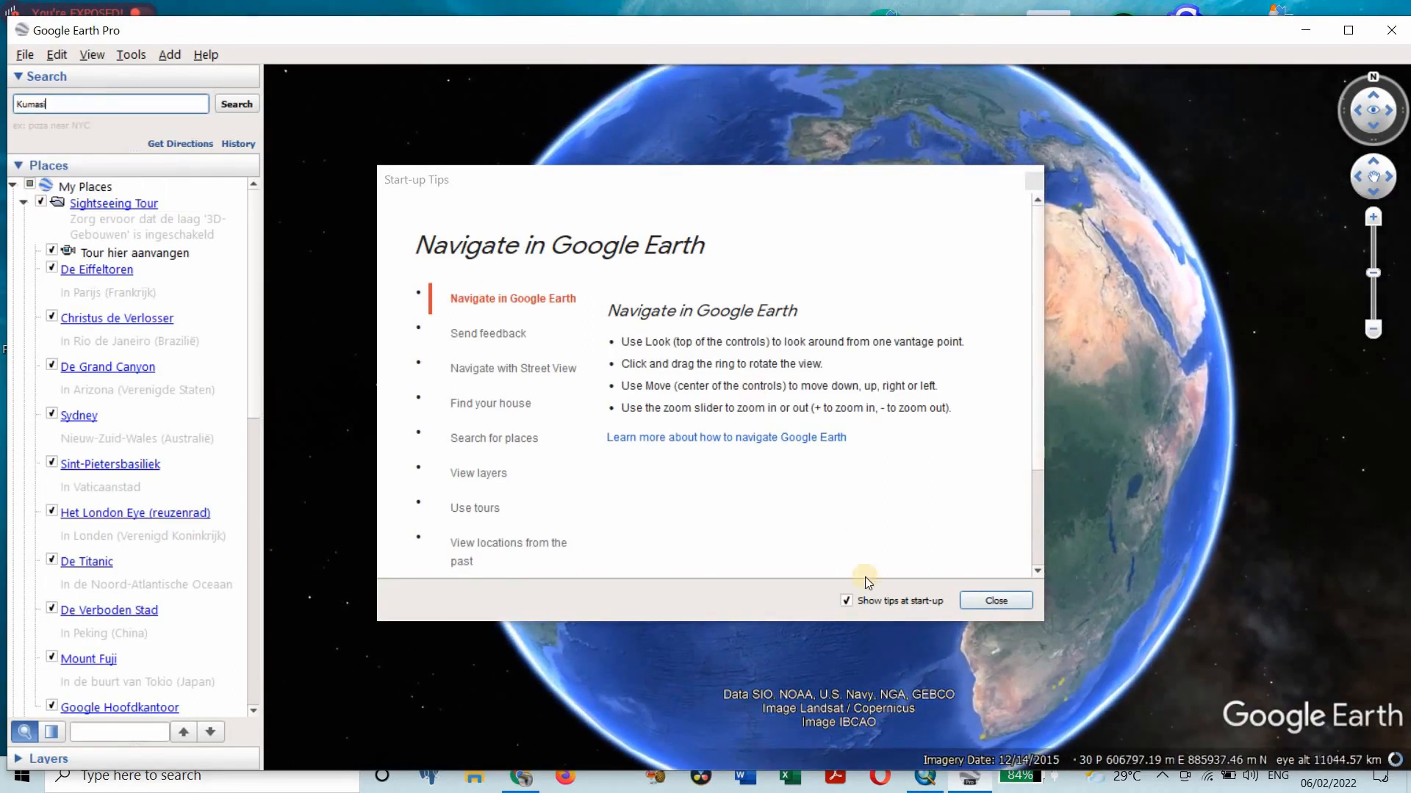
left_click(998, 600)
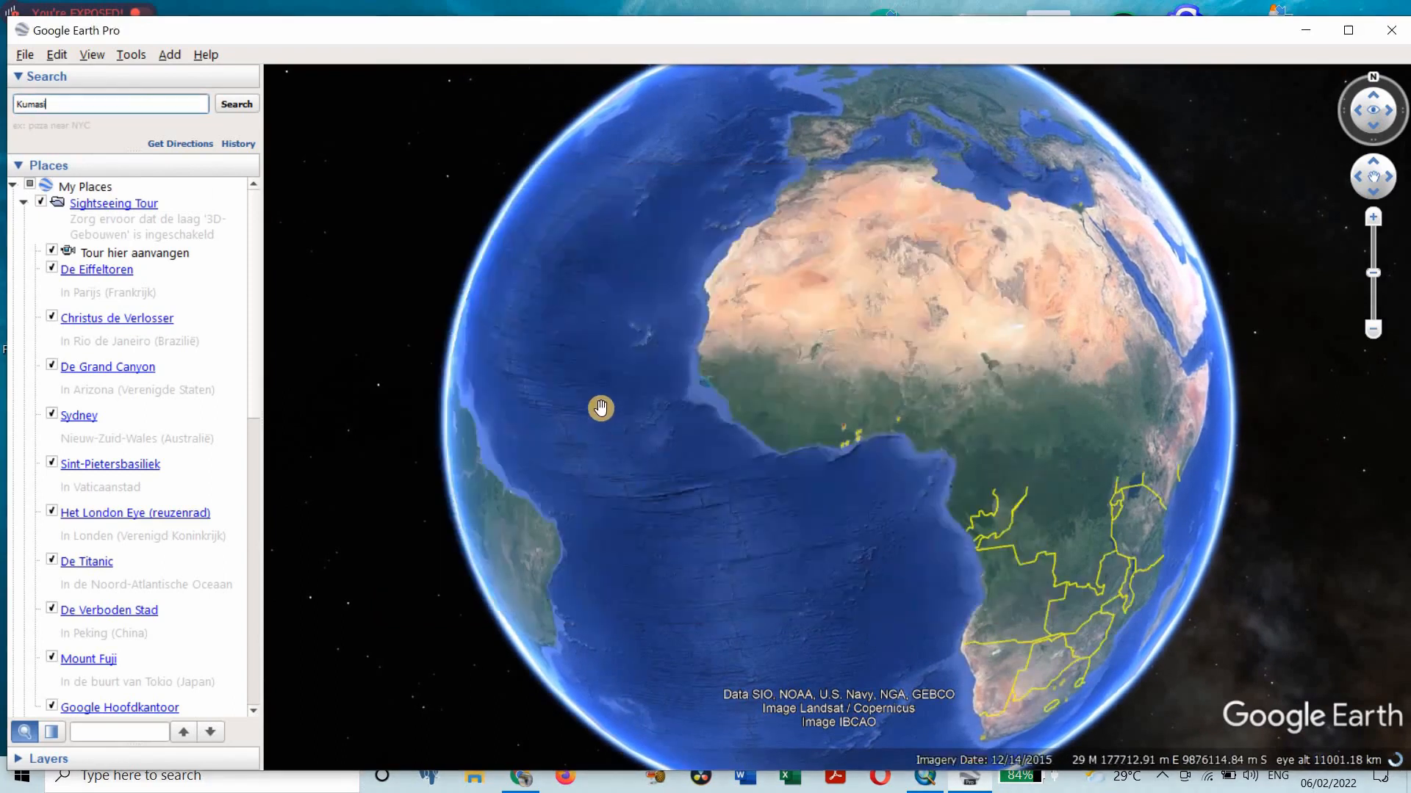
left_click(240, 105)
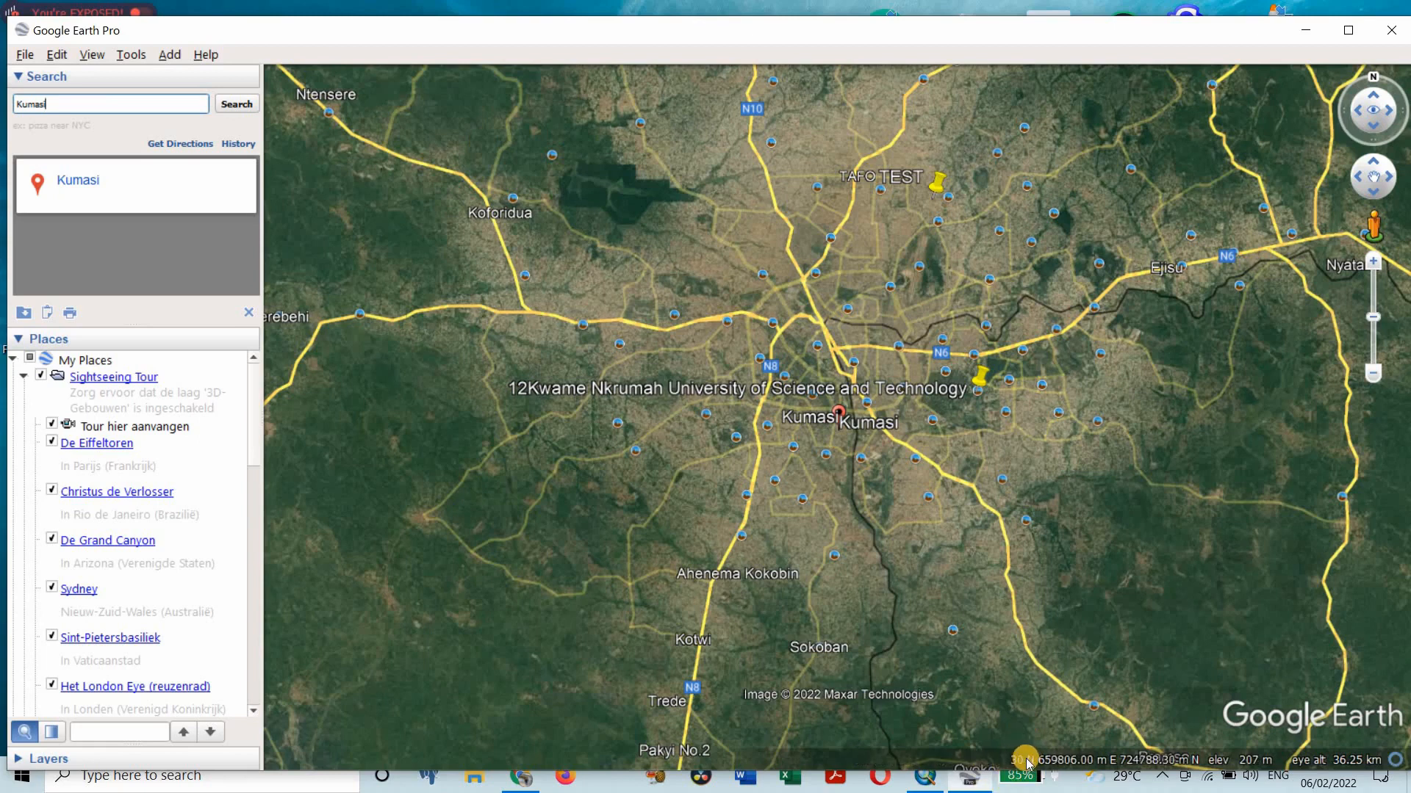
Set the Google Earth latitude/longitude display format to Decimal Degrees and apply it
left_click(132, 55)
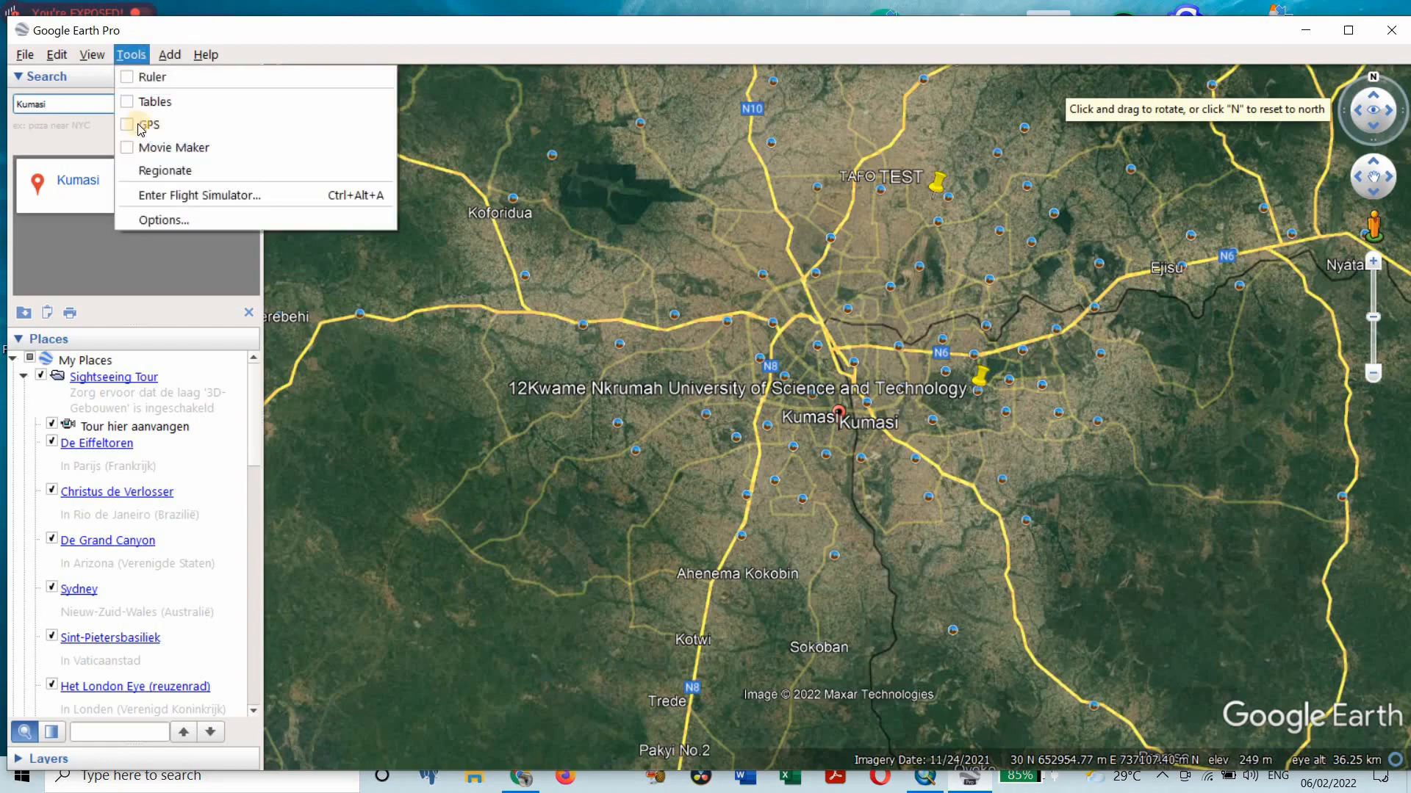
left_click(185, 223)
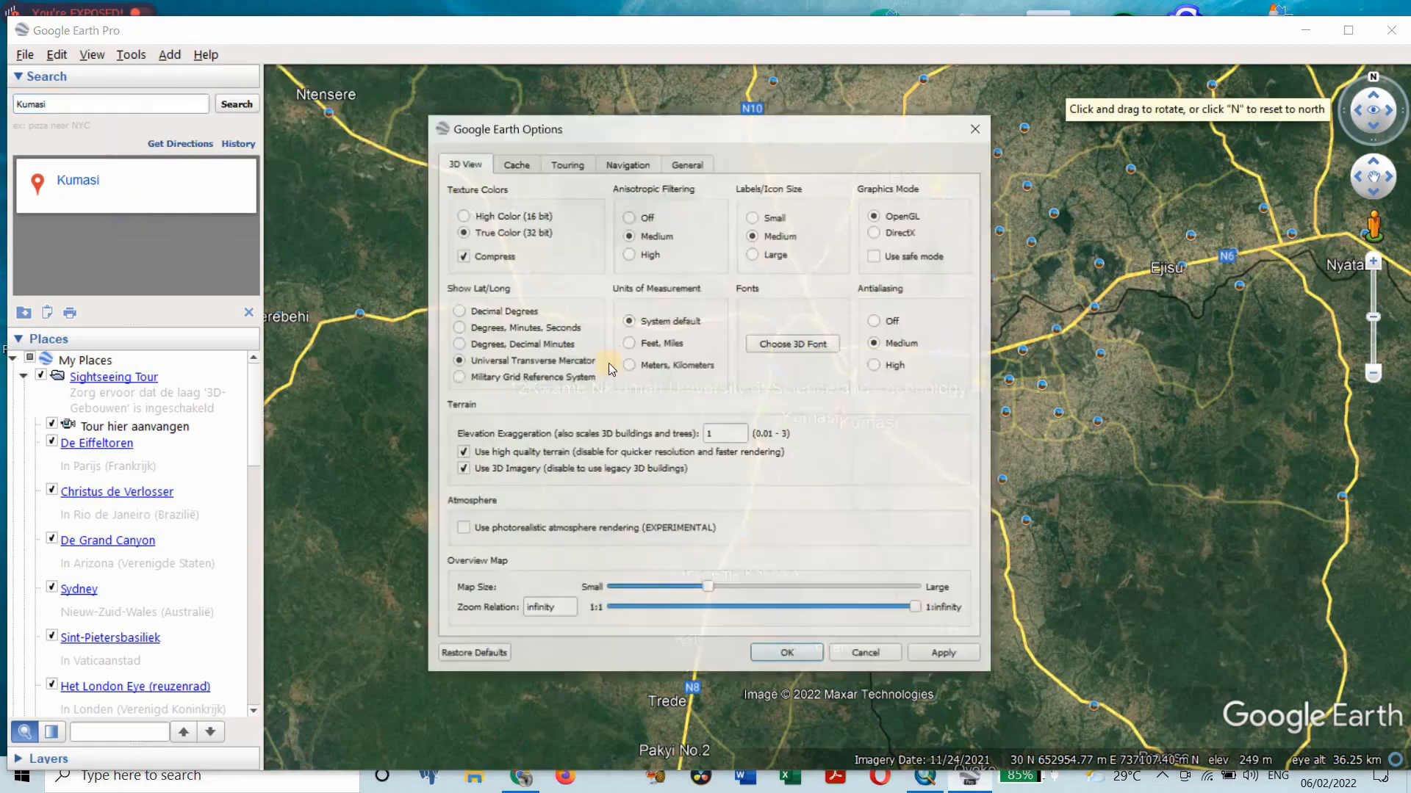
left_click(459, 312)
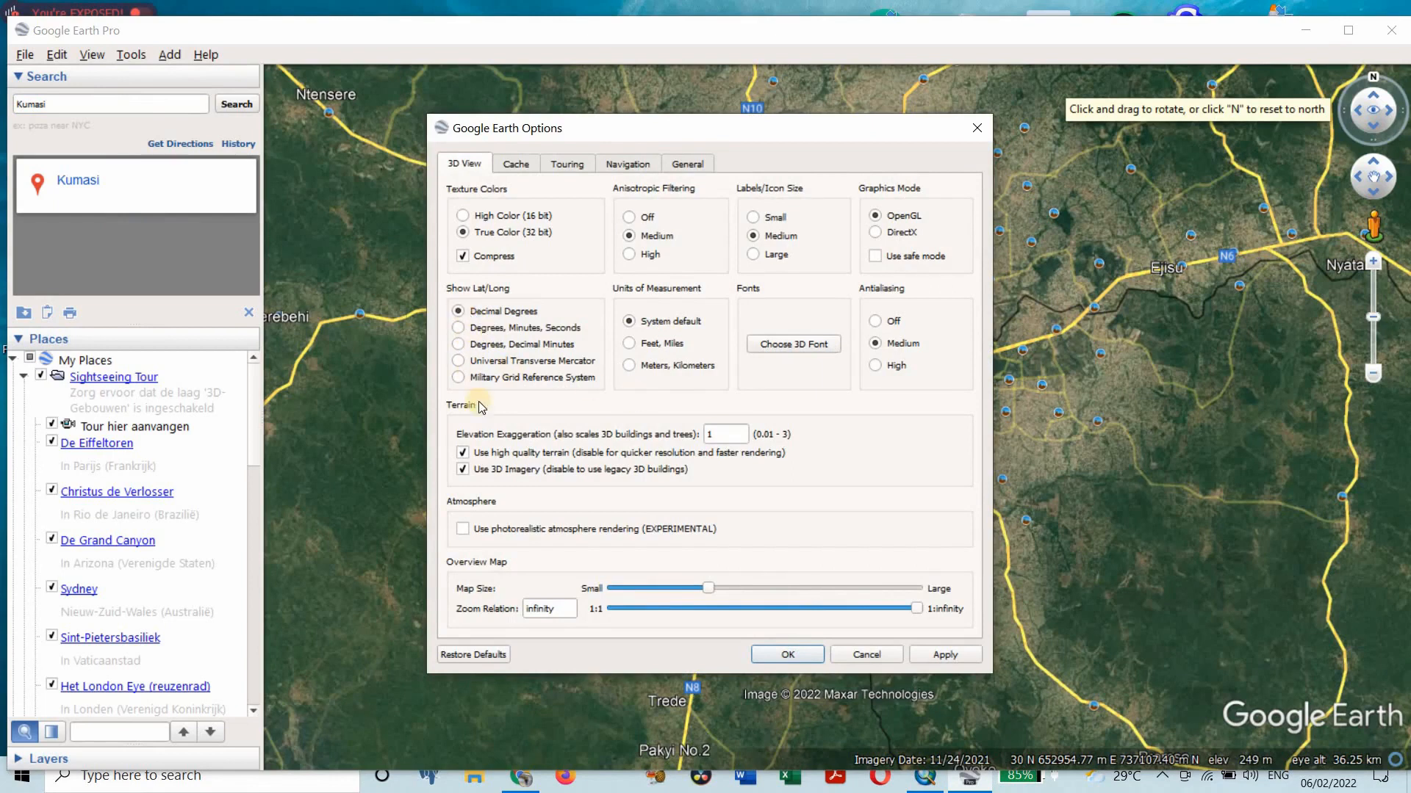
left_click(461, 361)
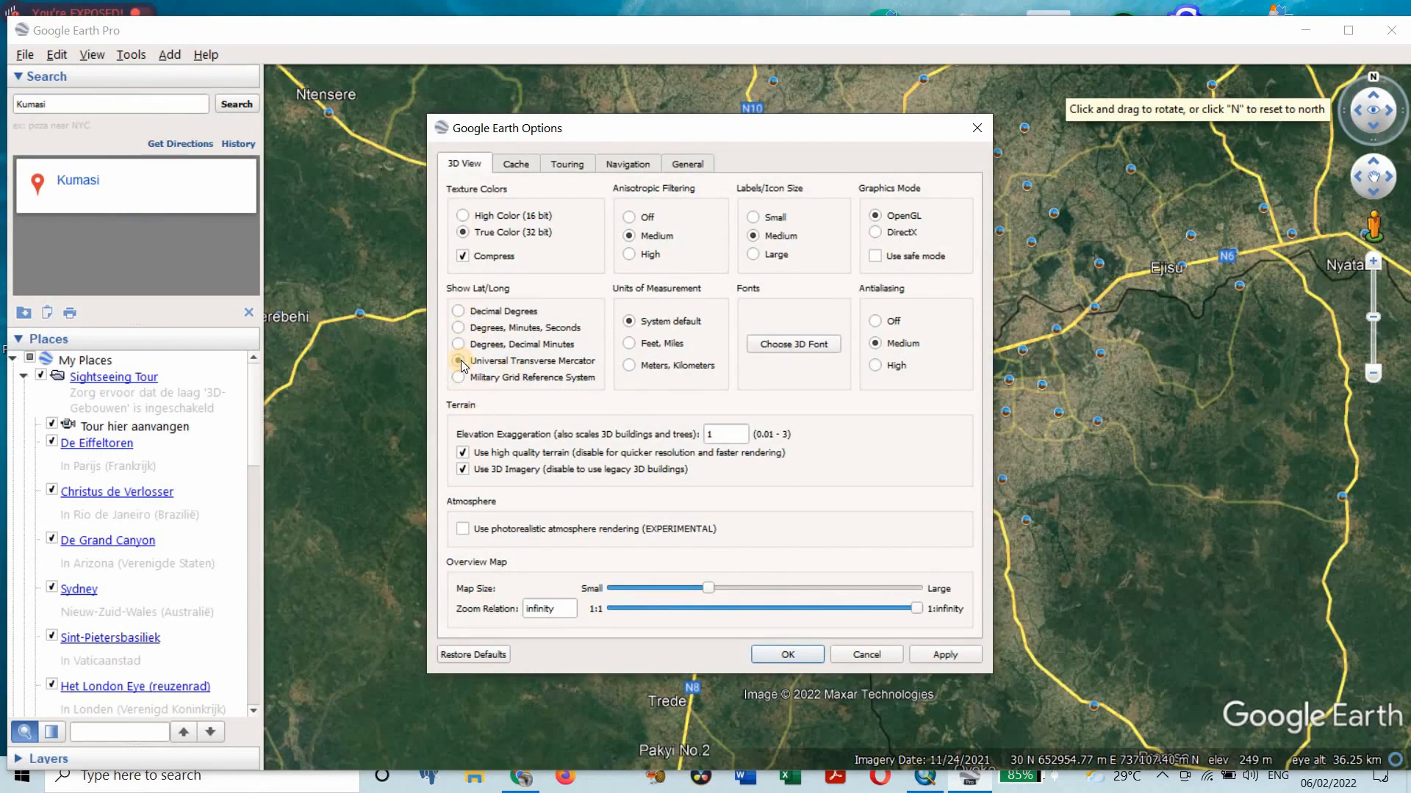
left_click(460, 312)
left_click(945, 653)
left_click(787, 655)
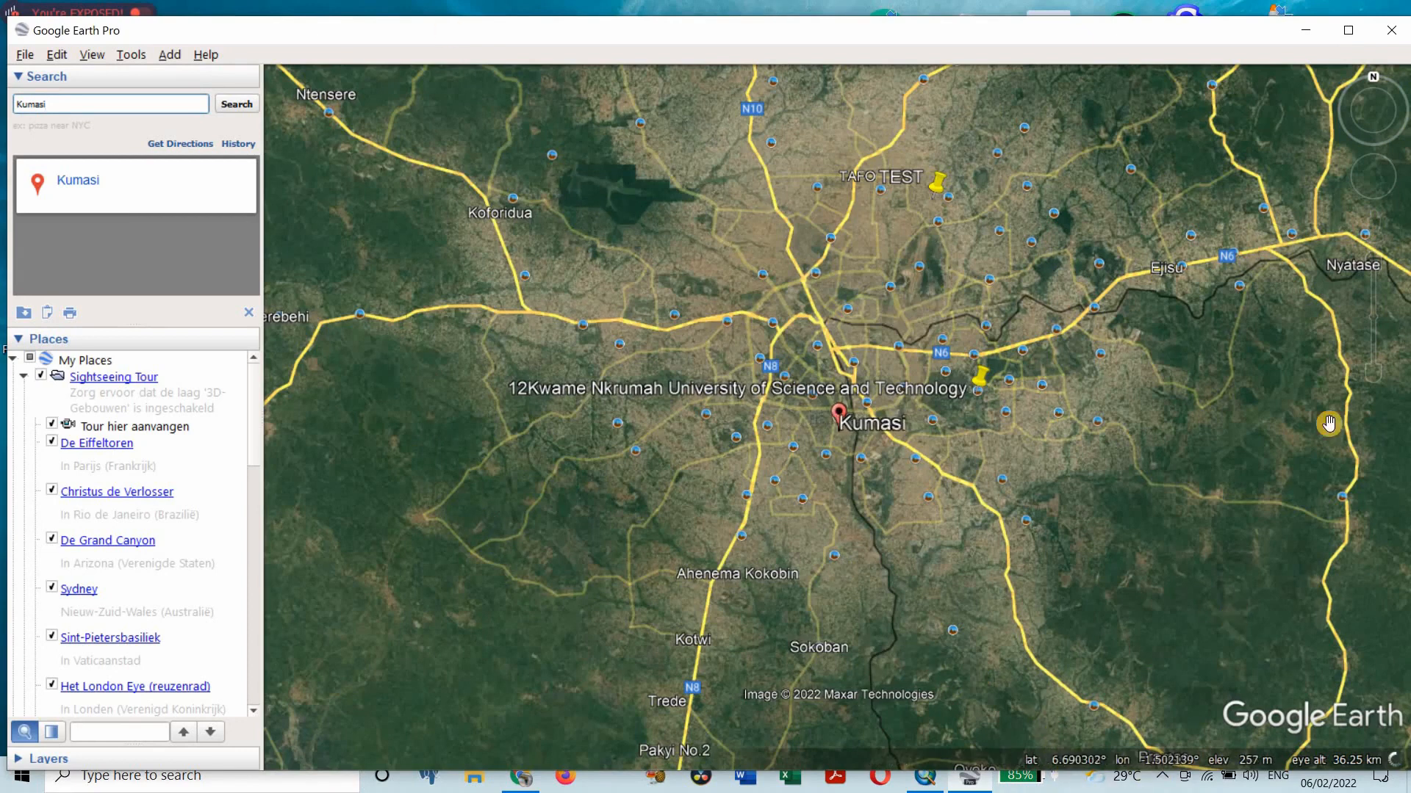
Switch the latitude/longitude display format to Universal Transverse Mercator and apply it
left_click(130, 54)
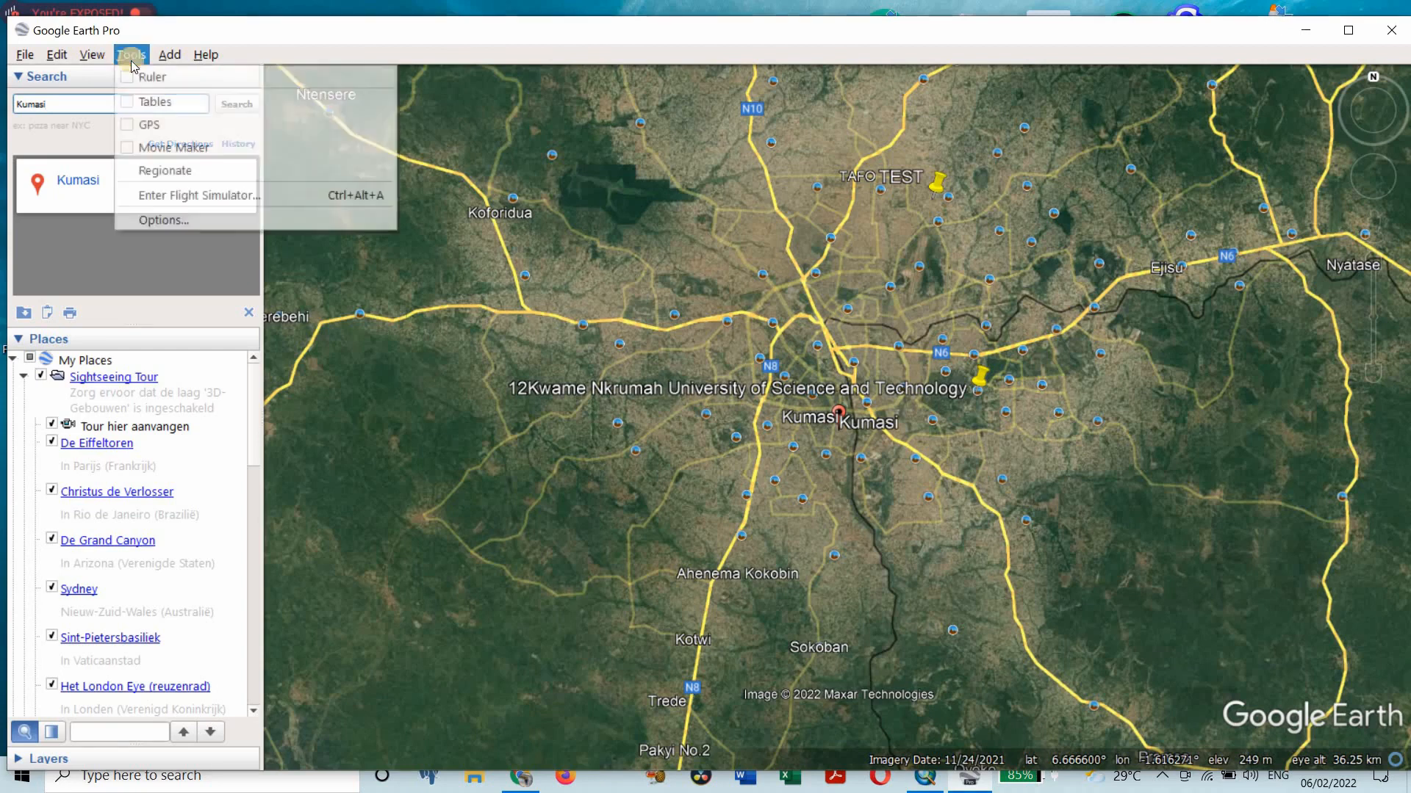
left_click(164, 220)
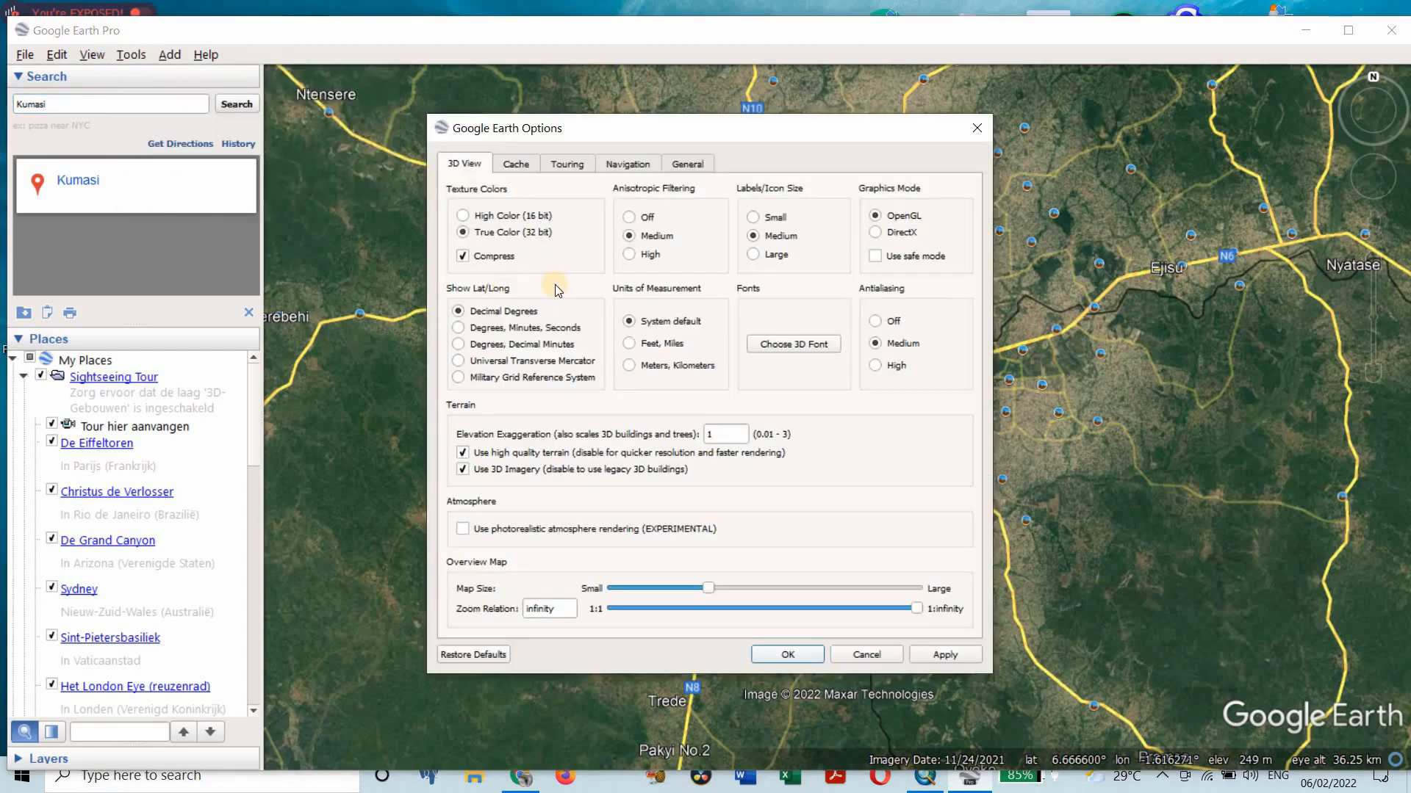
left_click(459, 362)
left_click(944, 652)
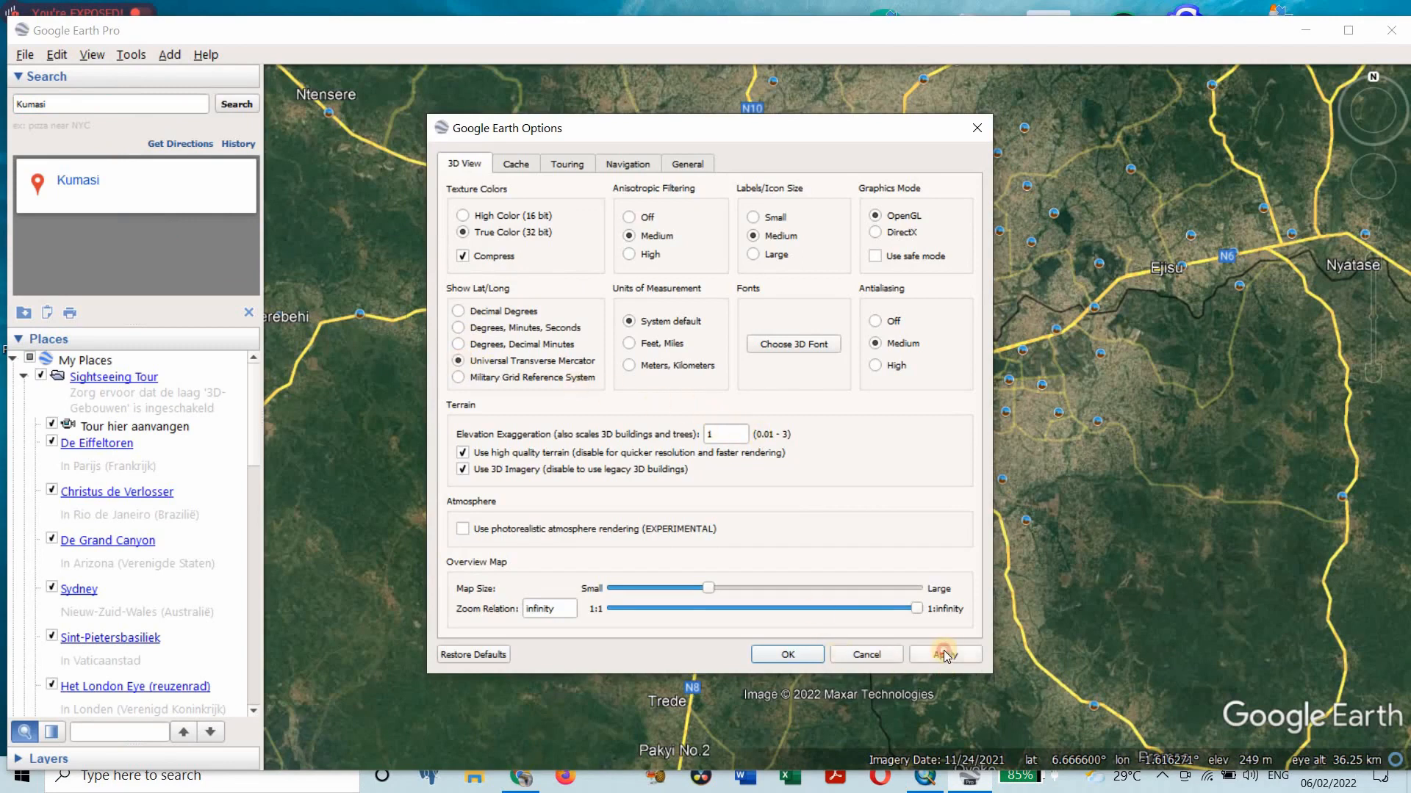
left_click(790, 653)
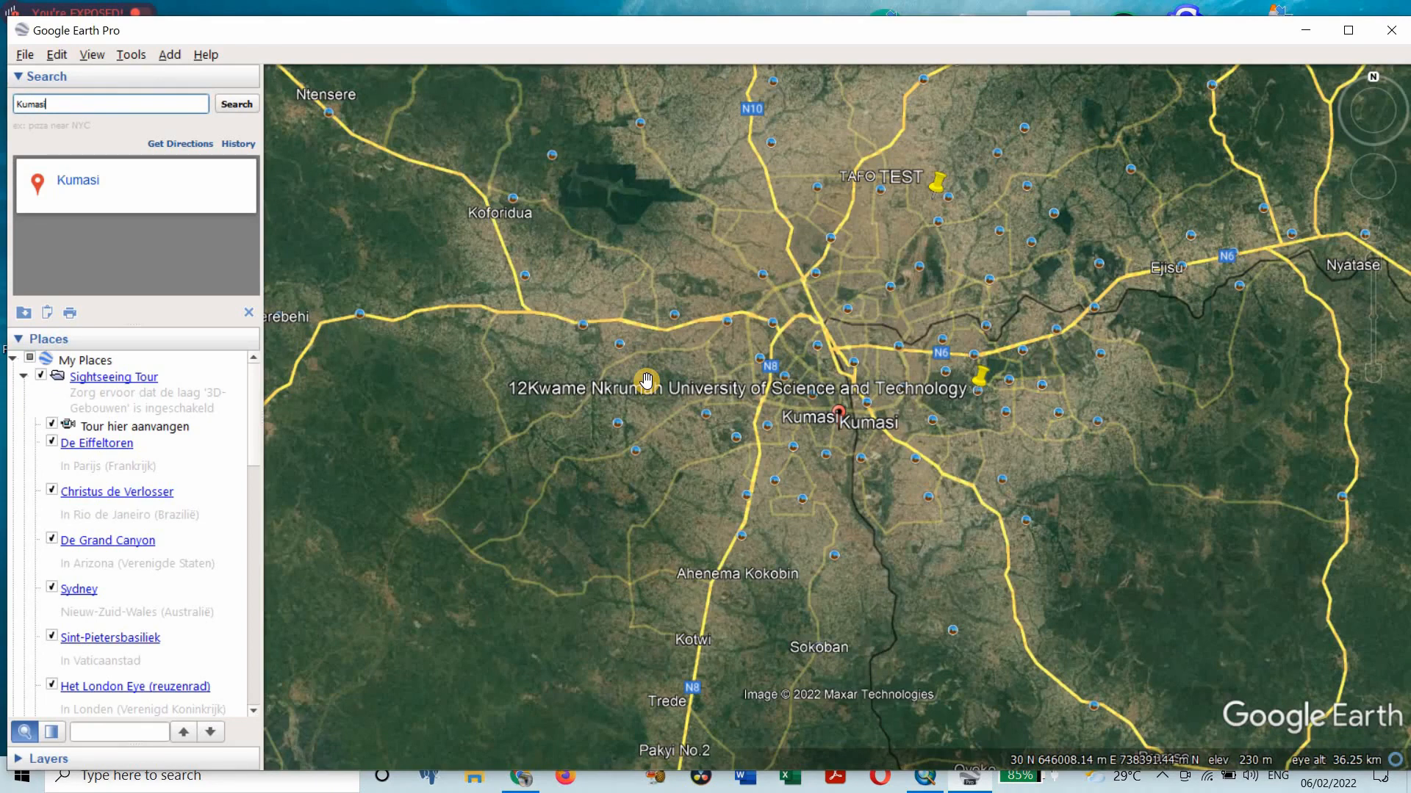
Switch to ArcMap, search for PROJECT, view the Project (Data Management) tool's parameters, and close the tool
left_click(918, 784)
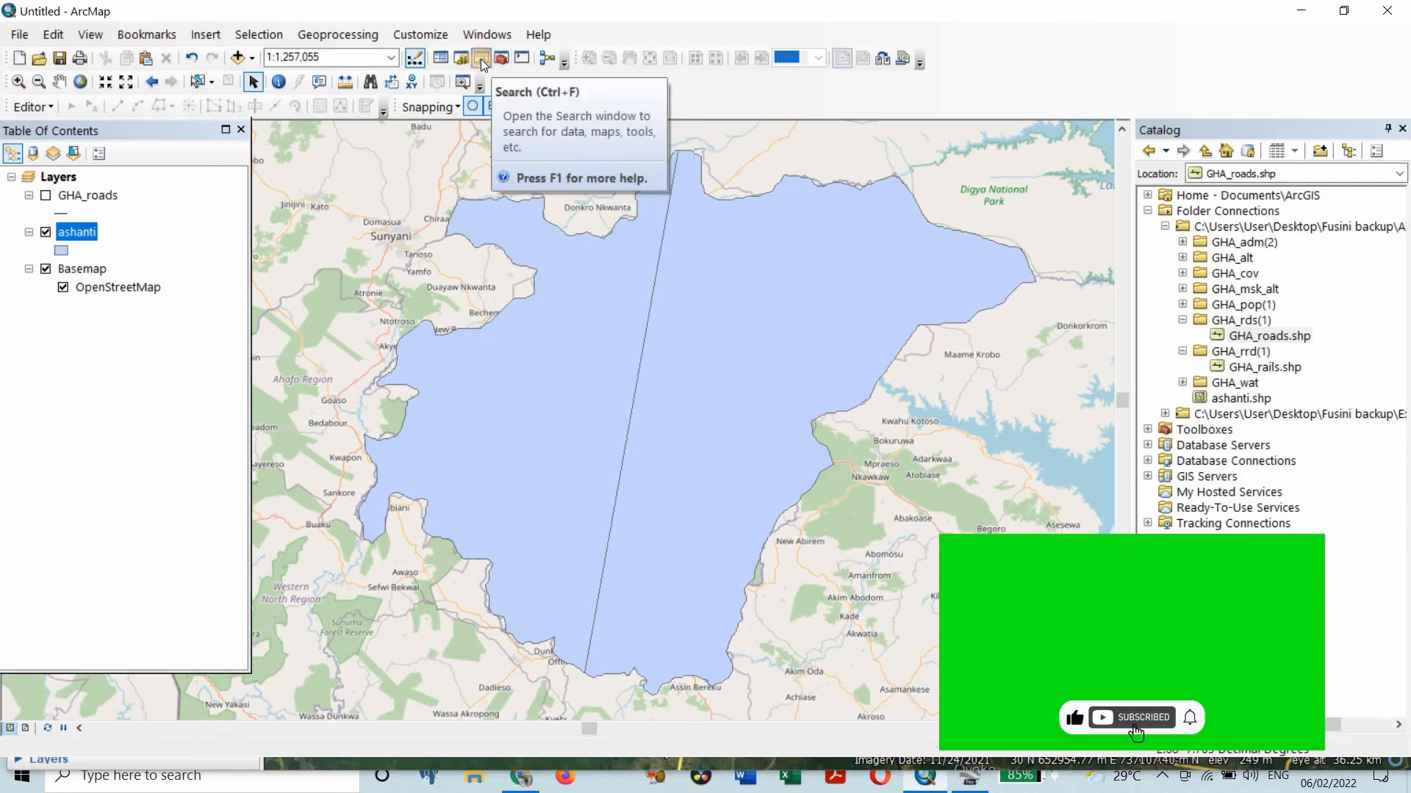
left_click(481, 58)
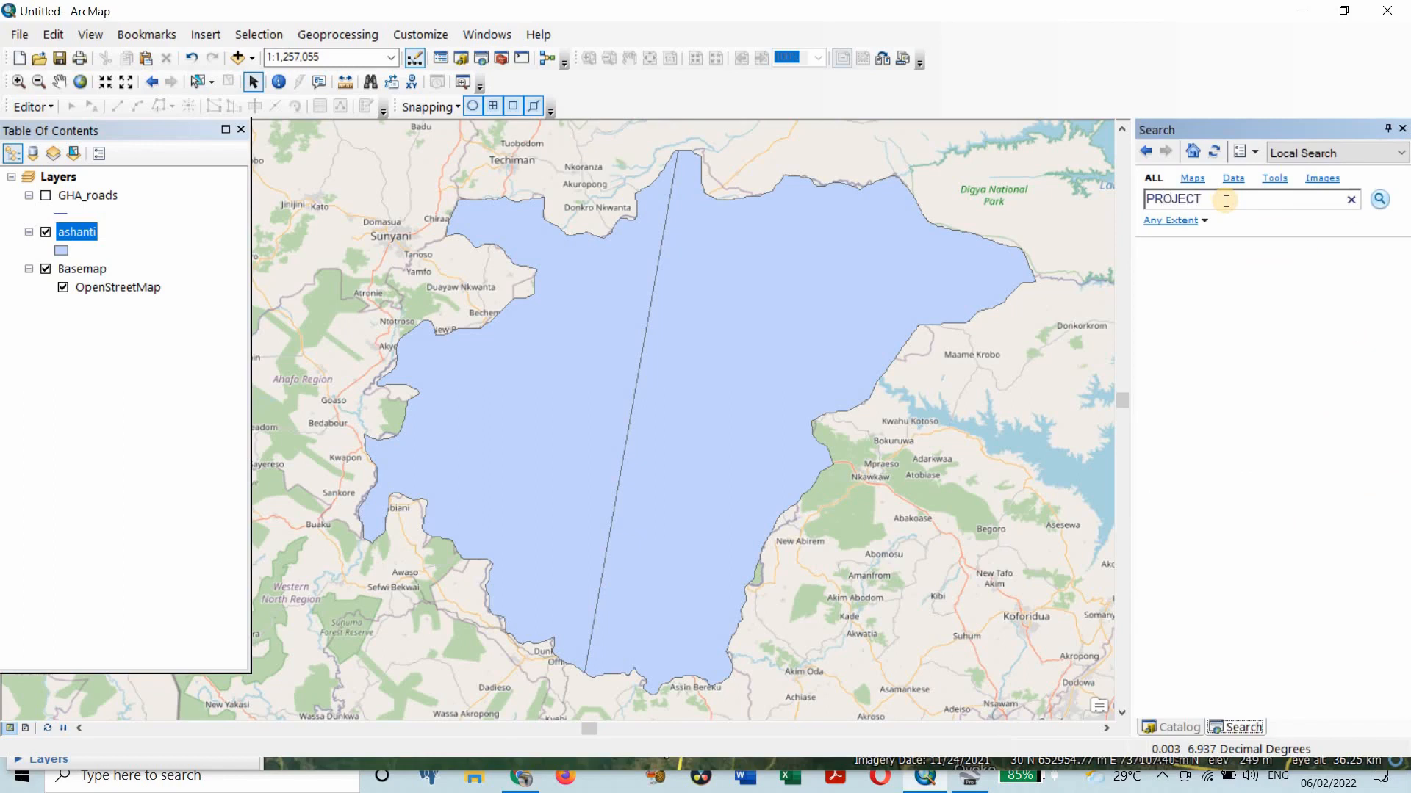
key("Return")
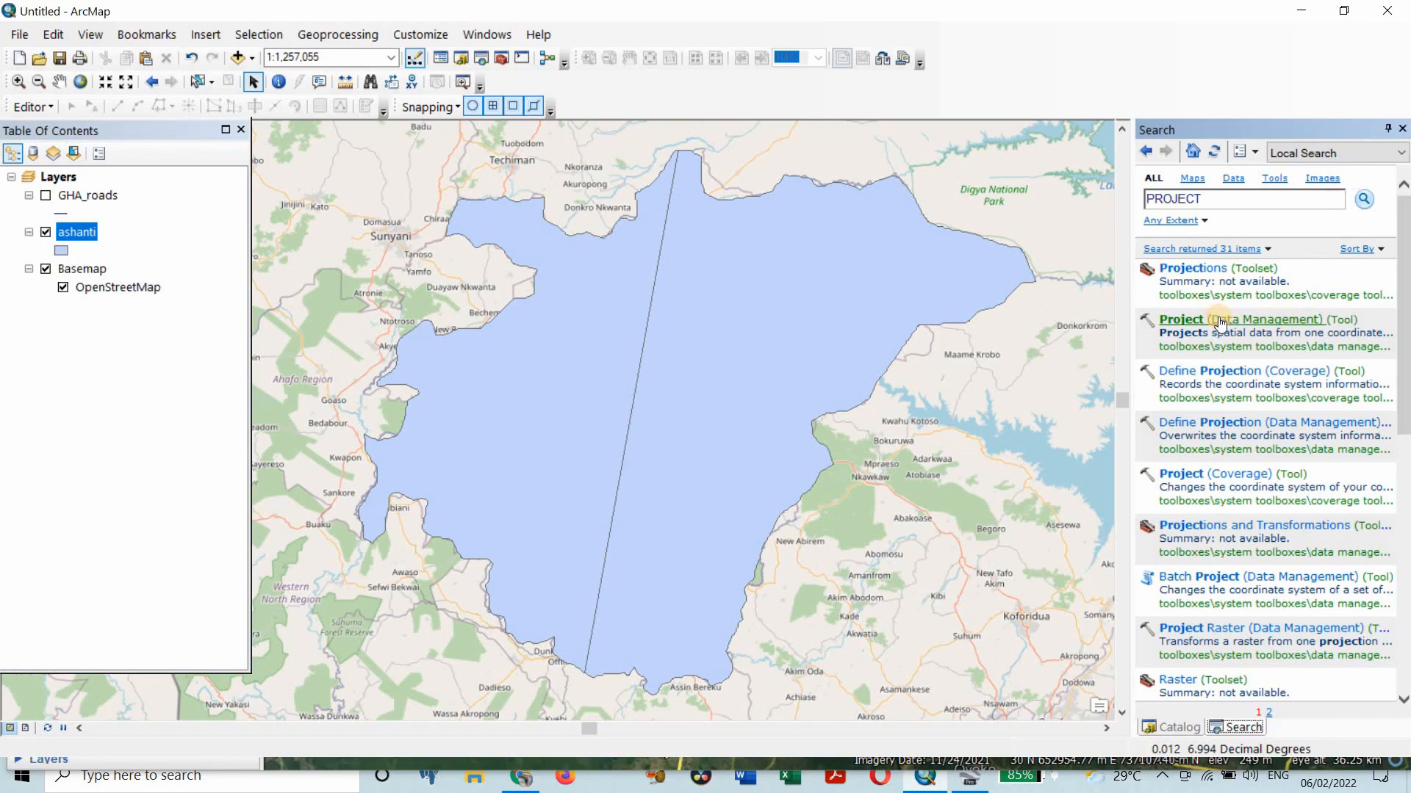
left_click(1219, 321)
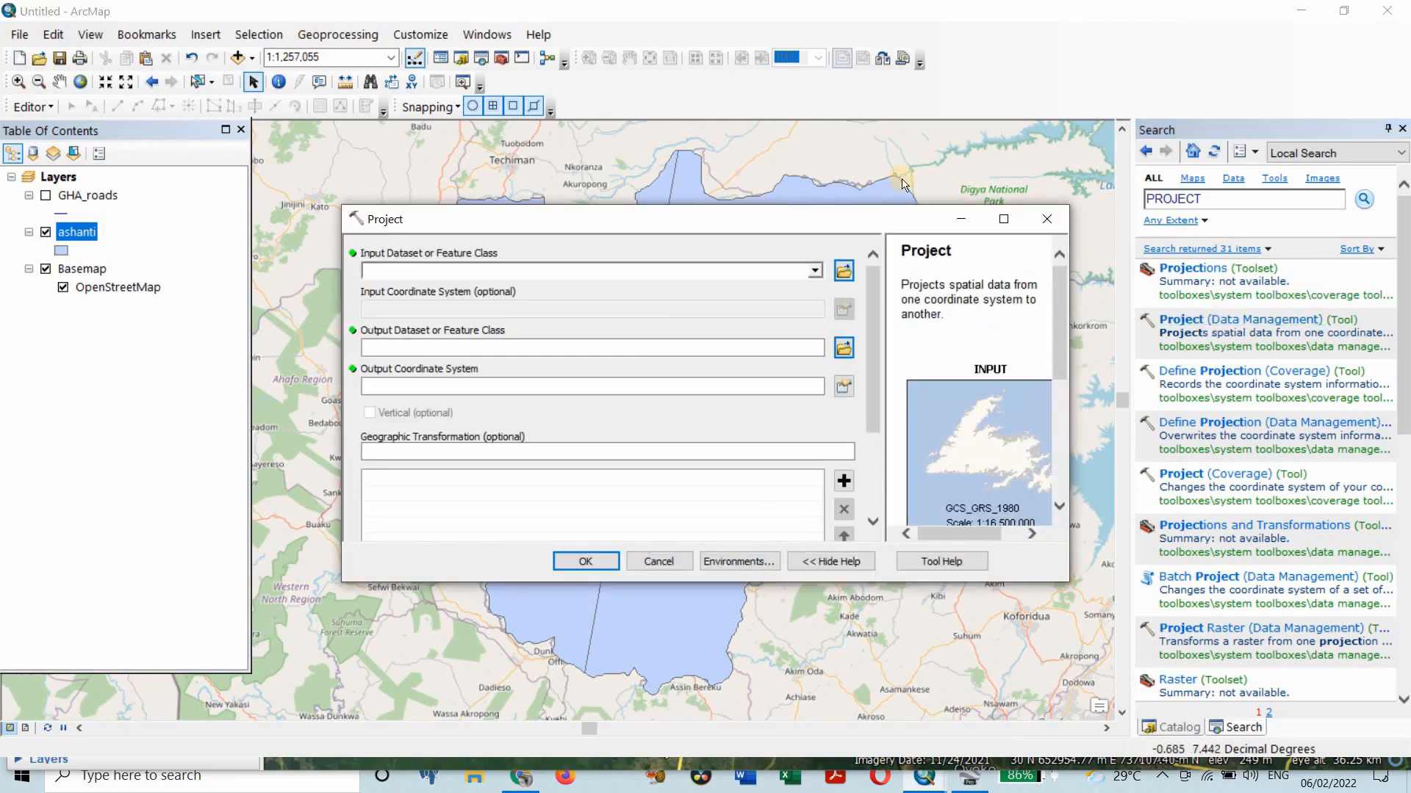
left_click(540, 29)
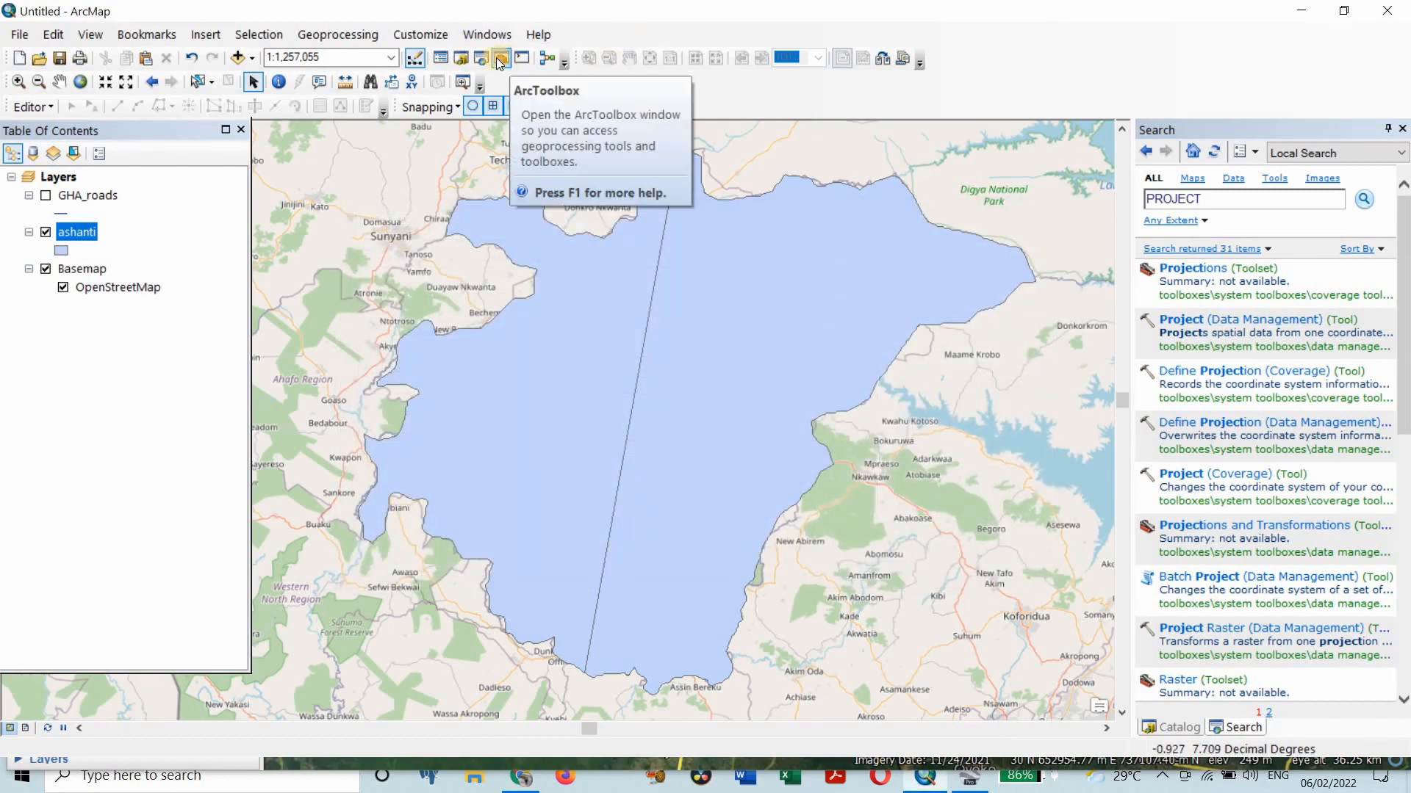
Open the Project tool from the Data Management projections toolset in ArcToolbox and set ashanti as the input, keeping the default output path
left_click(496, 57)
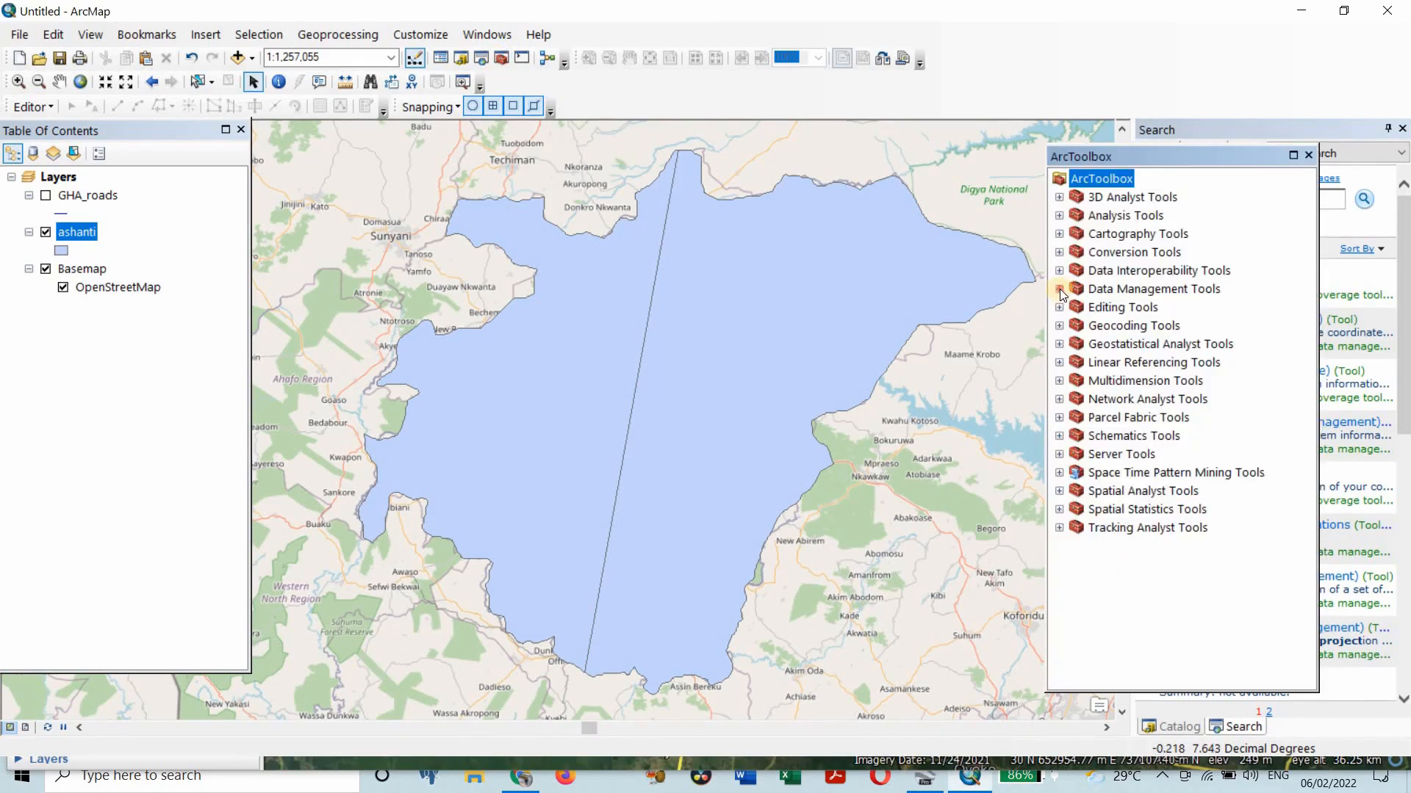
left_click(1059, 289)
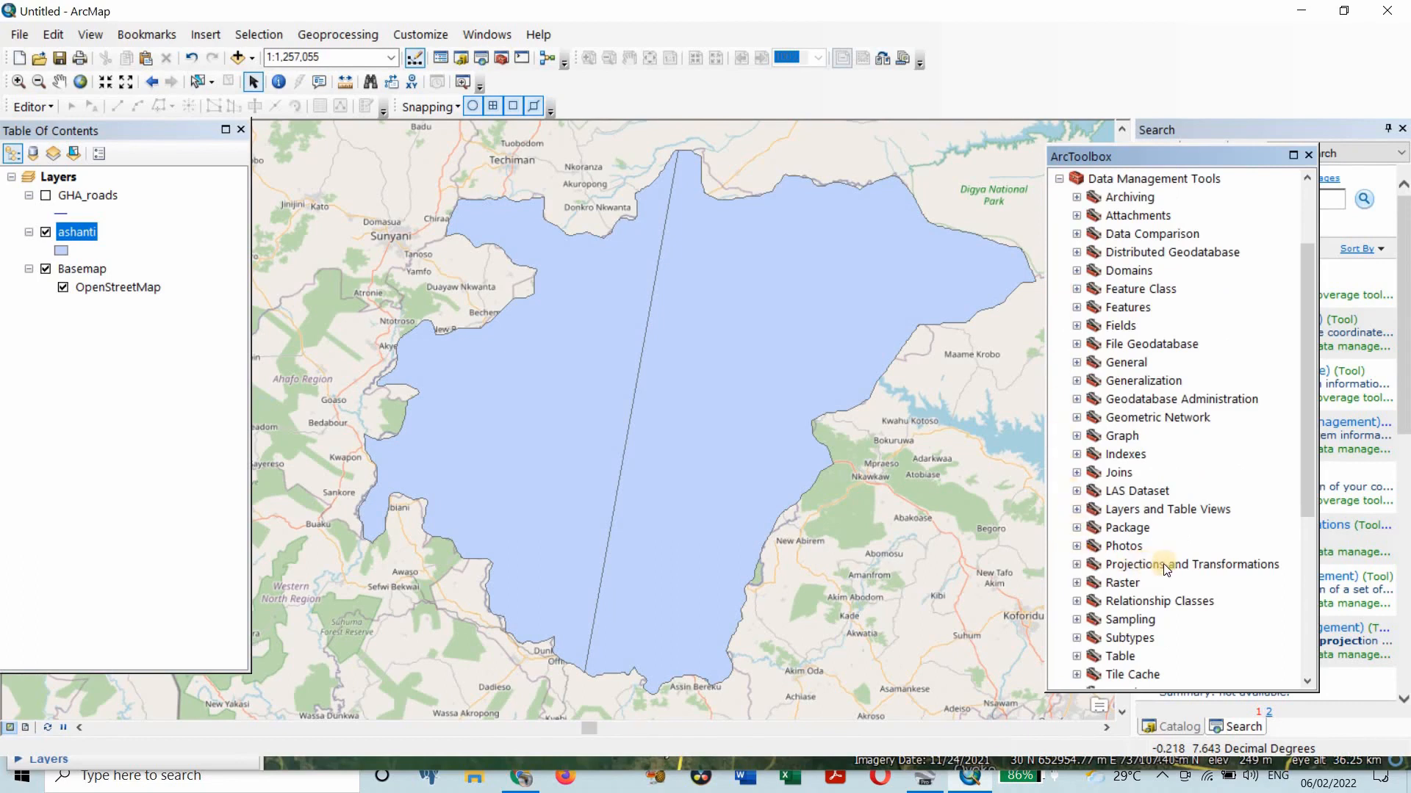
left_click(1077, 564)
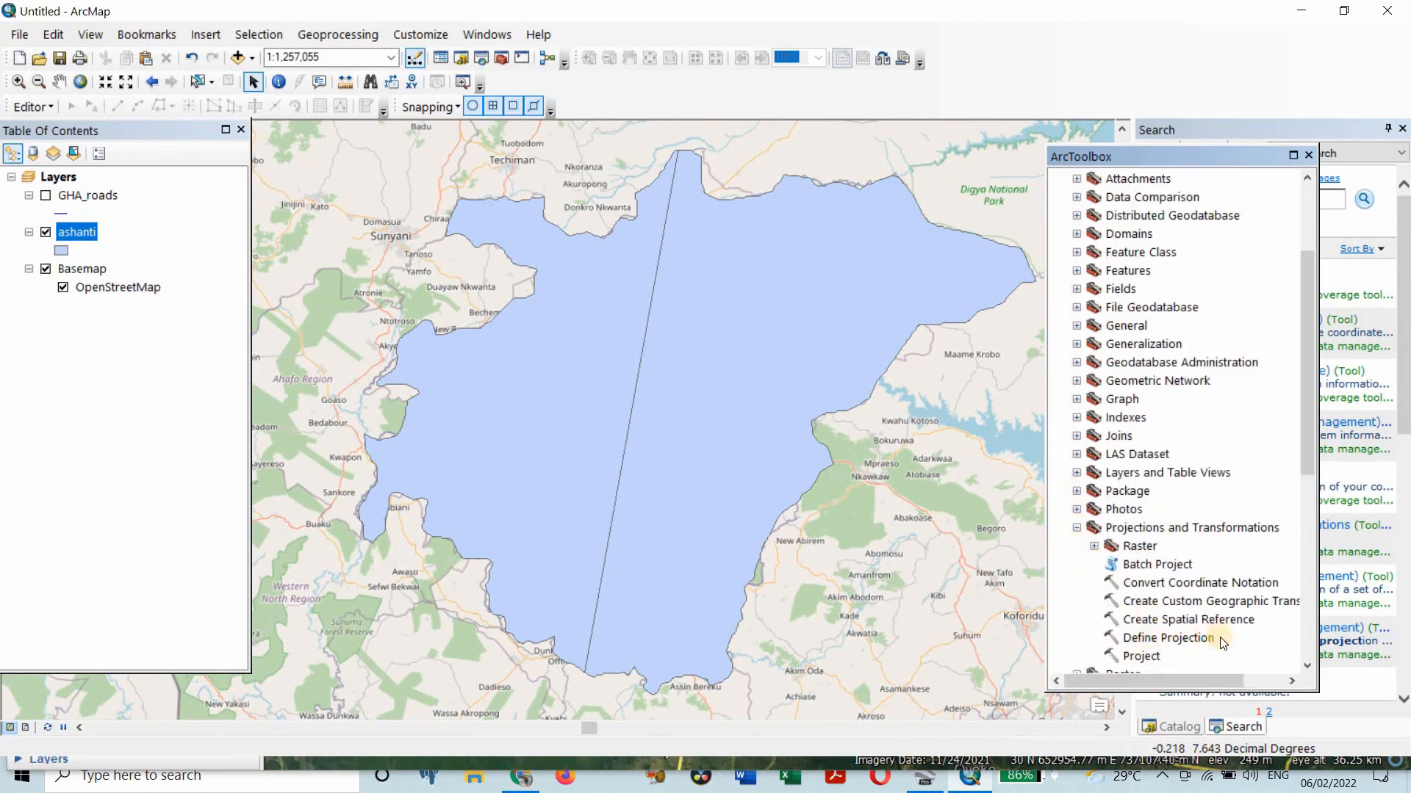
double_click(1140, 657)
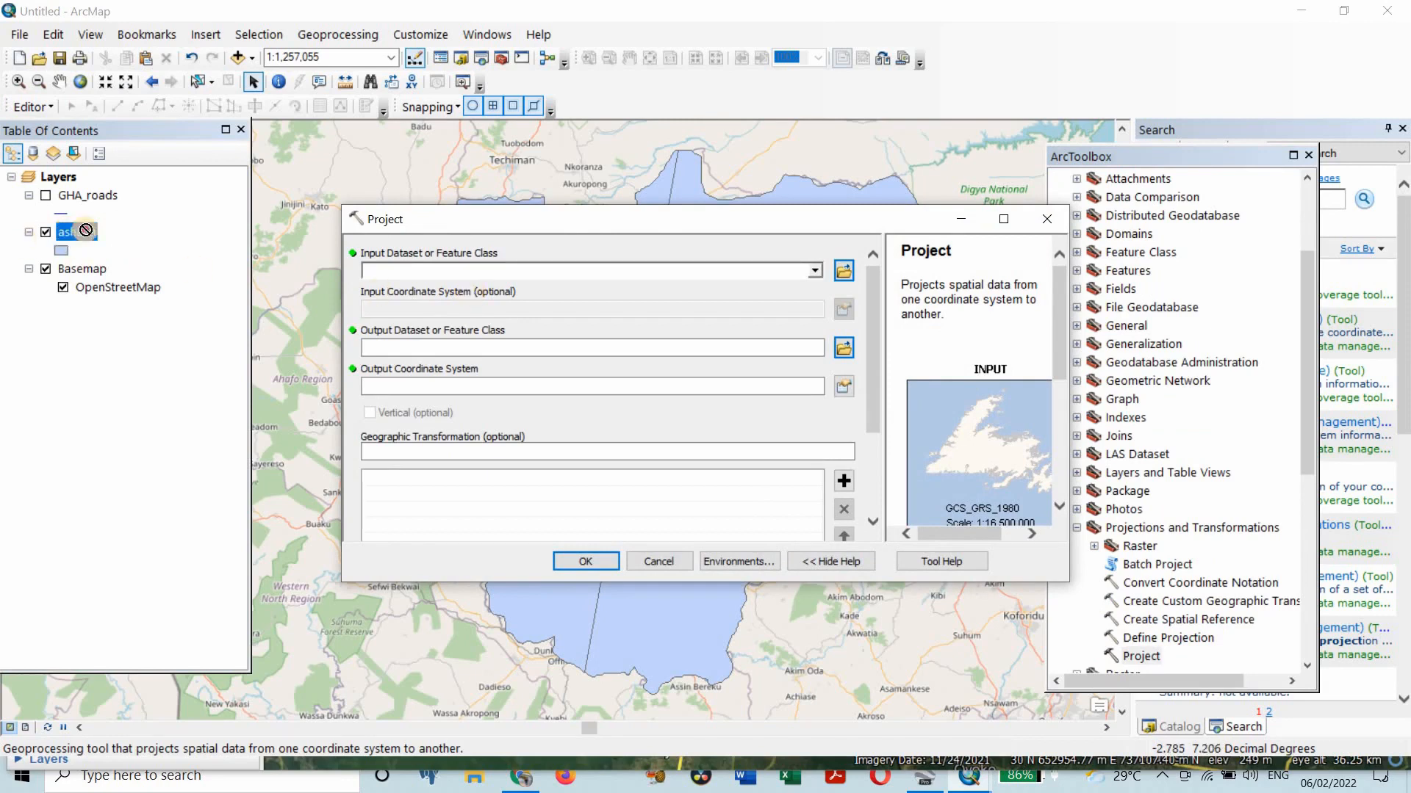
left_click_drag(70, 234, 414, 269)
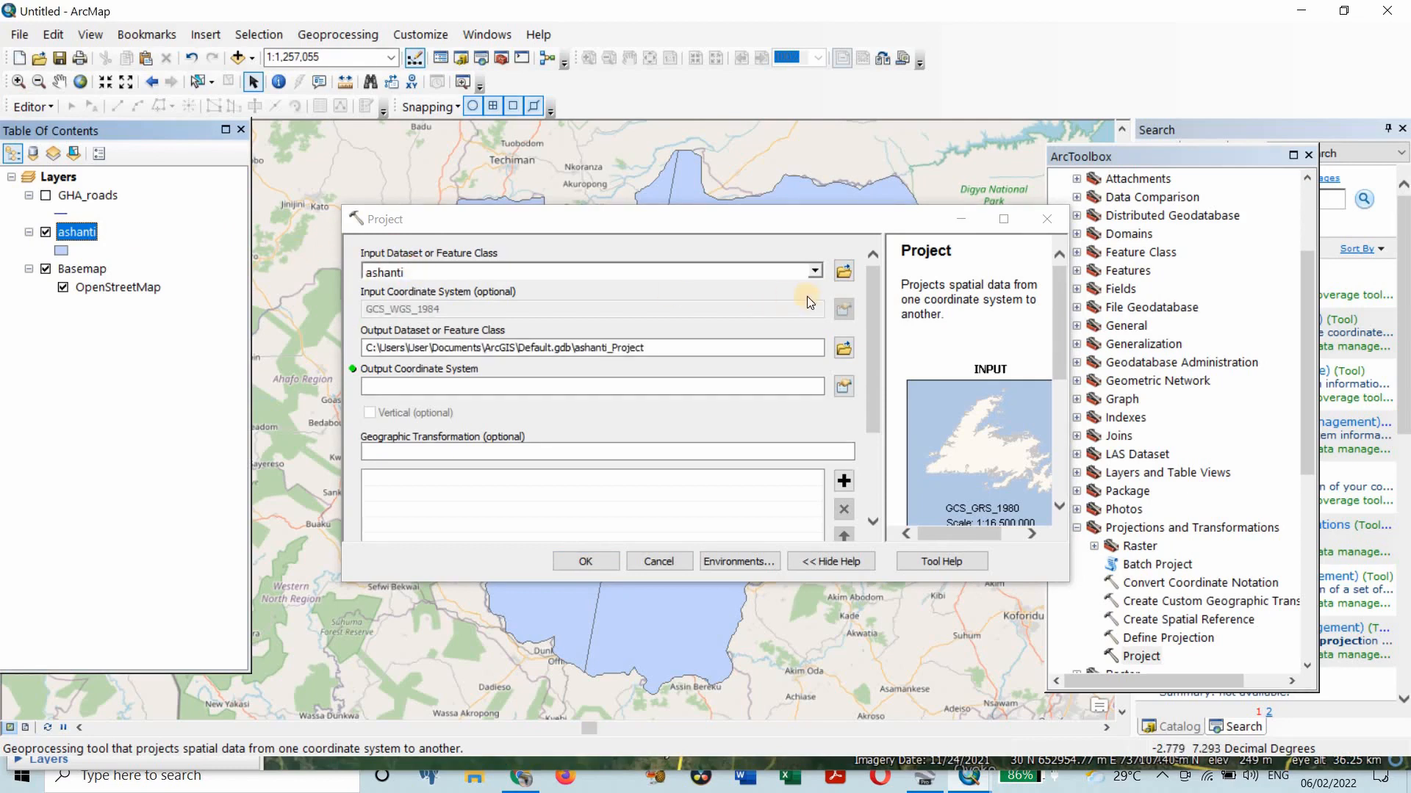
left_click(844, 352)
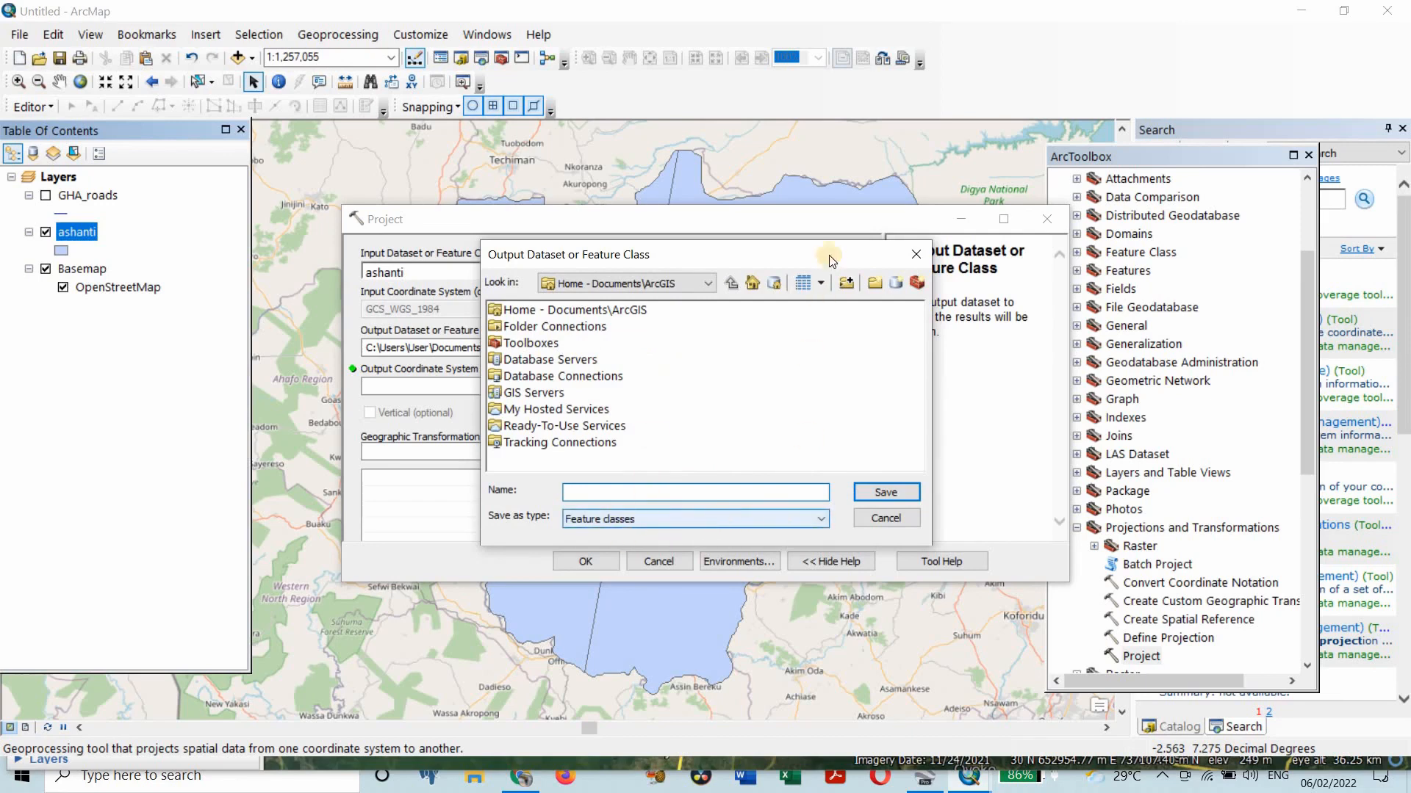
left_click(917, 256)
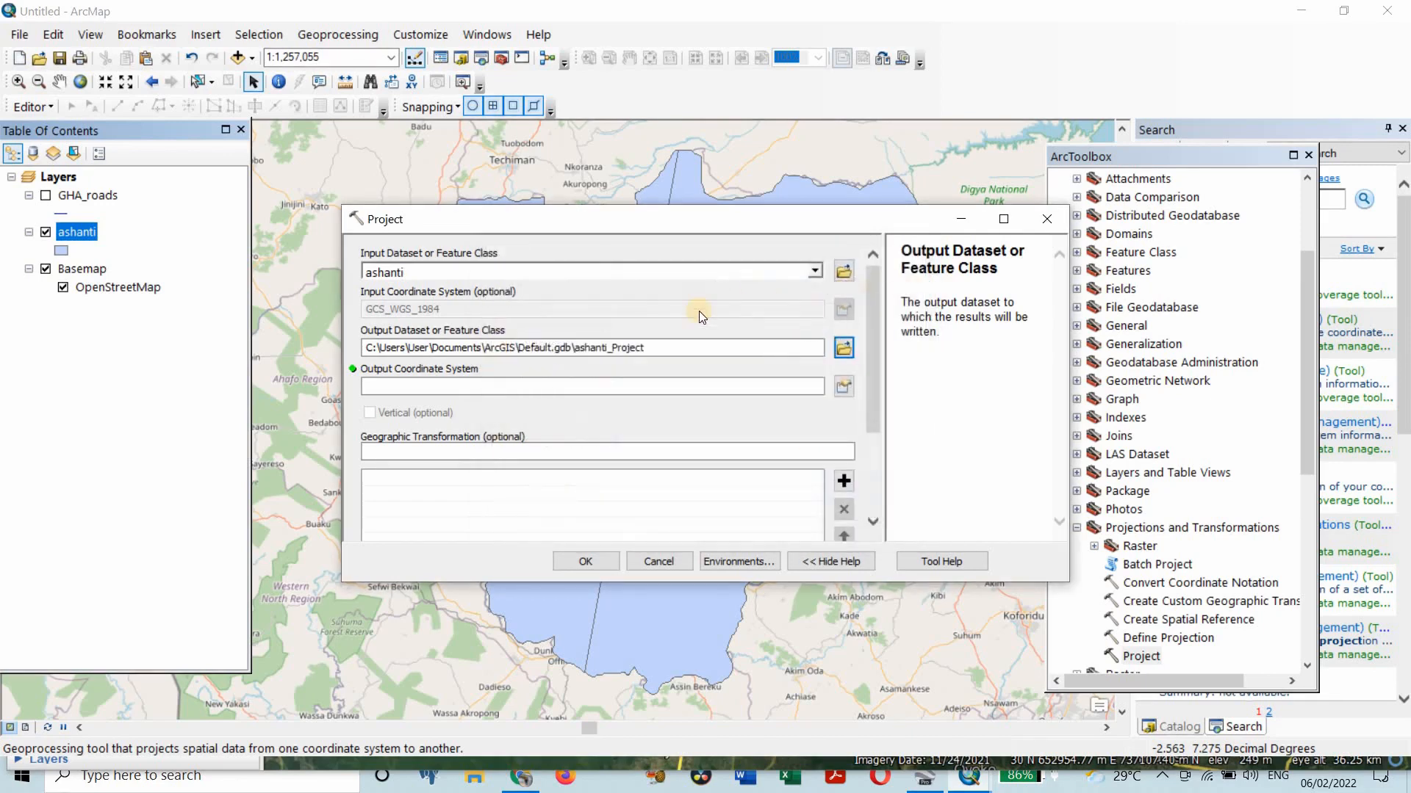
Set the output coordinate system to WGS 1984 Complex UTM Zone 30N and run the projection of ashanti
left_click(845, 389)
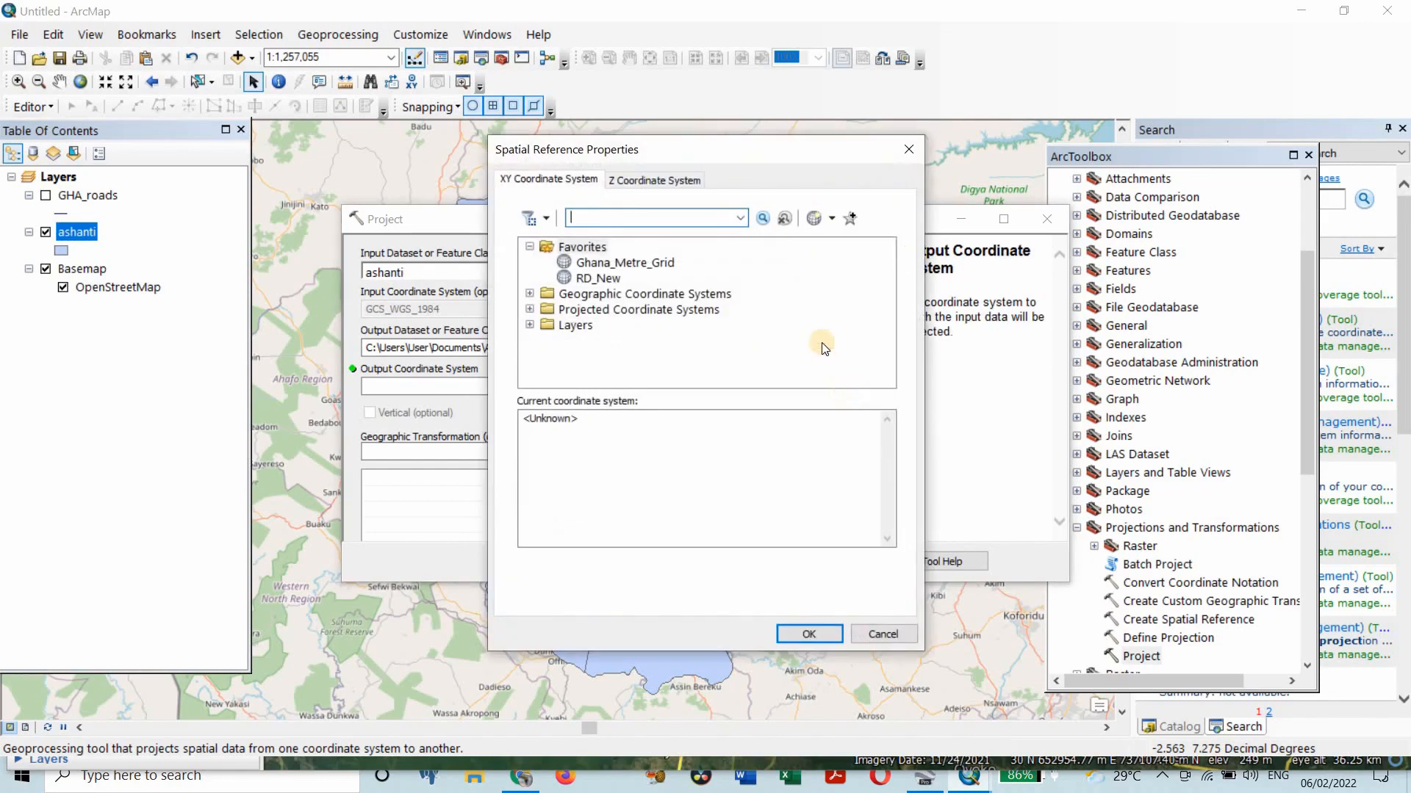
left_click(530, 309)
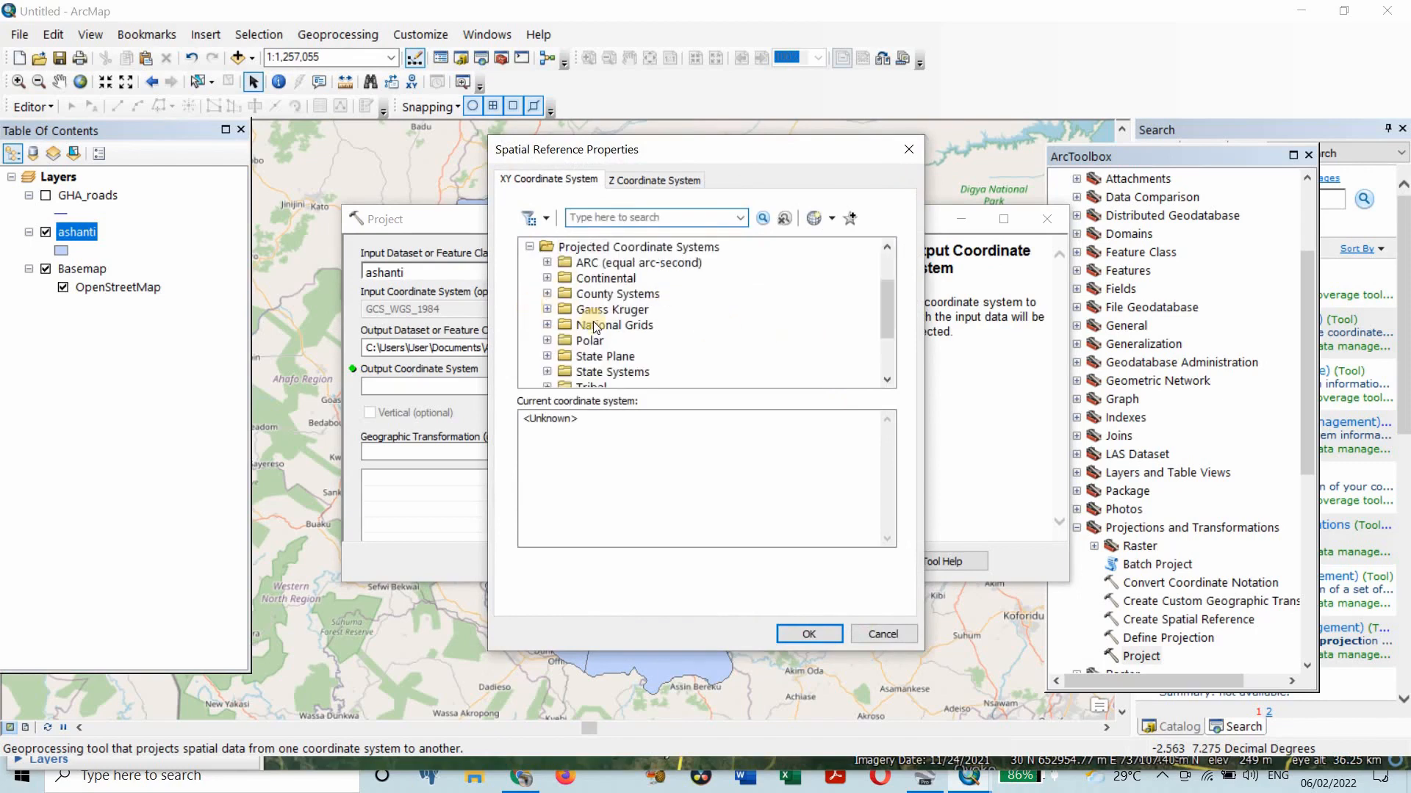
scroll(787, 357, "down", 1)
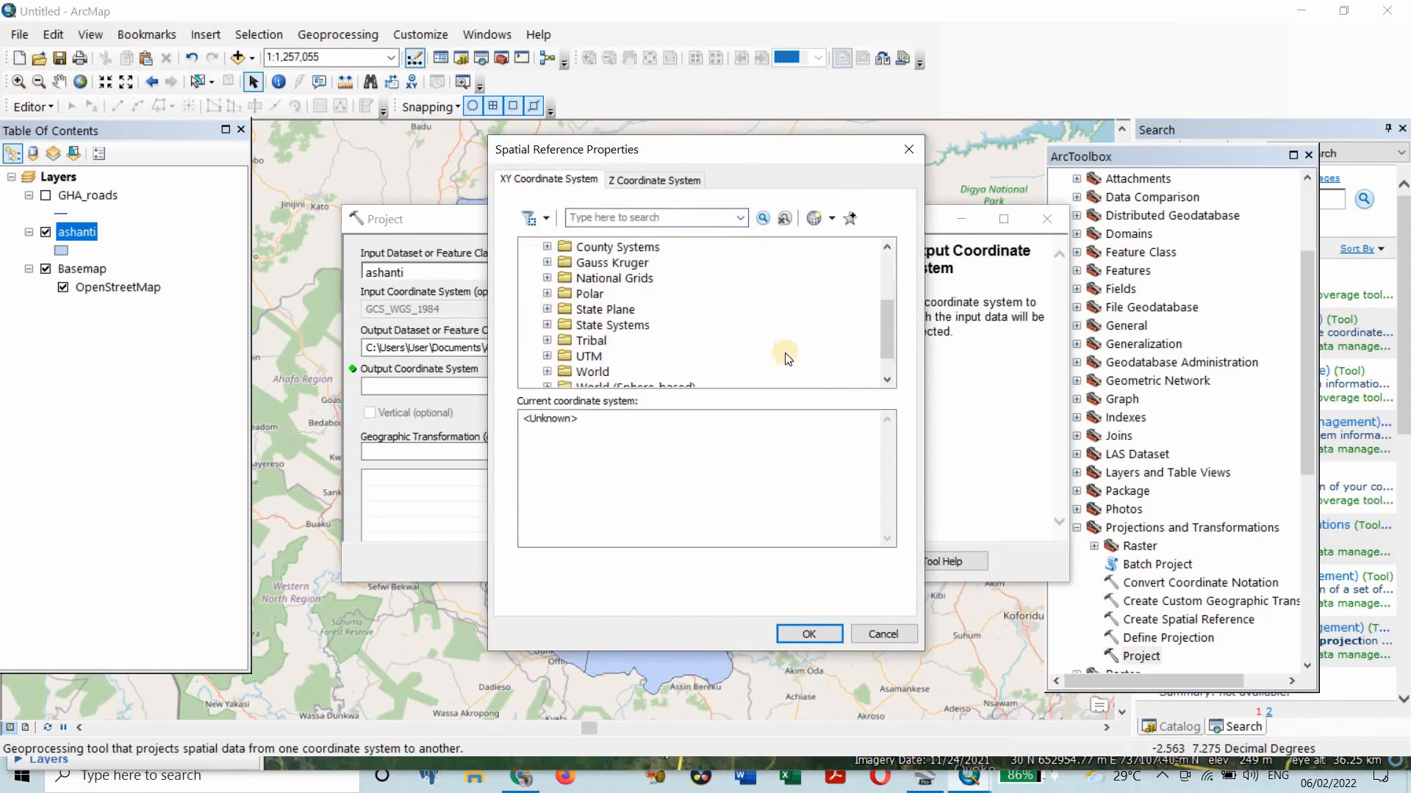
left_click(548, 357)
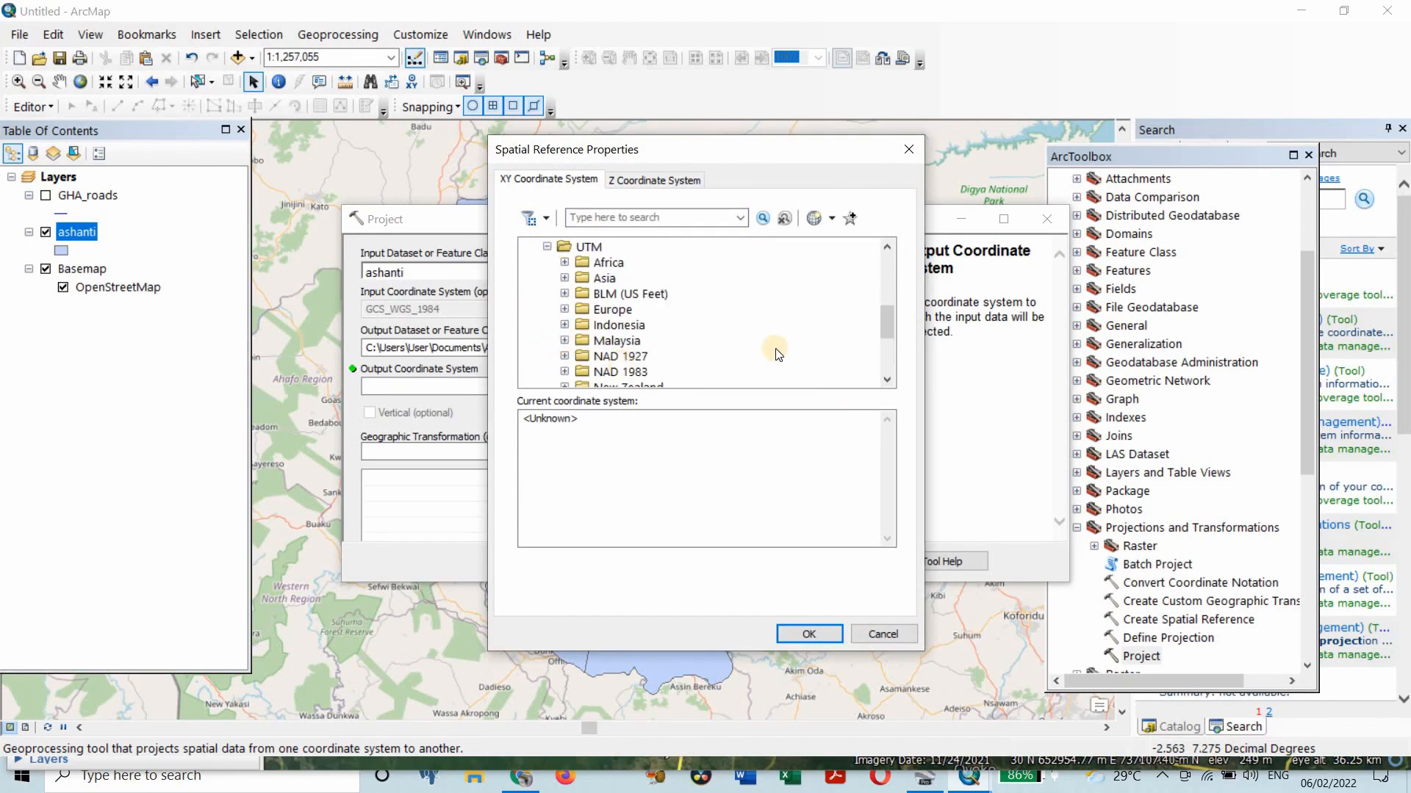
scroll(768, 352, "down", 2)
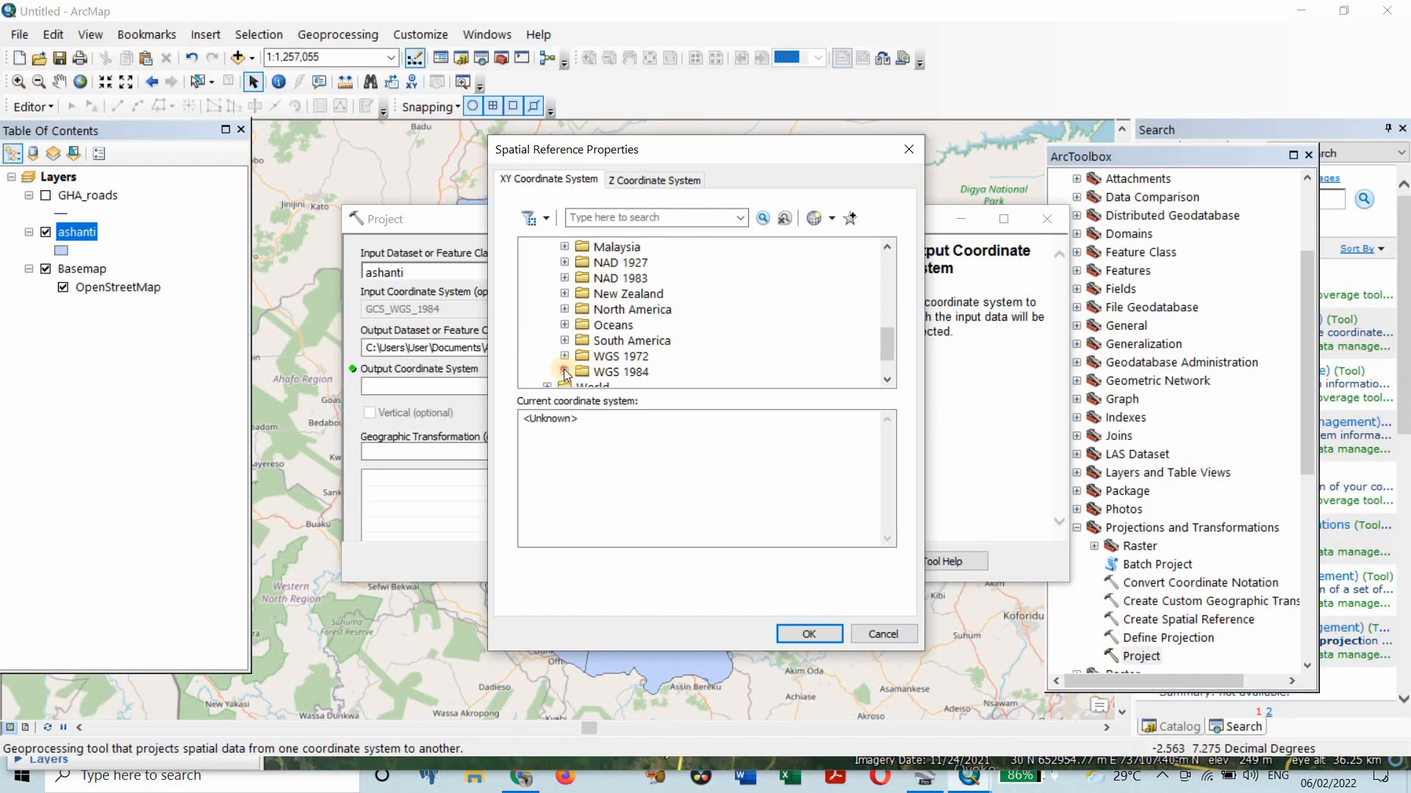
left_click(565, 372)
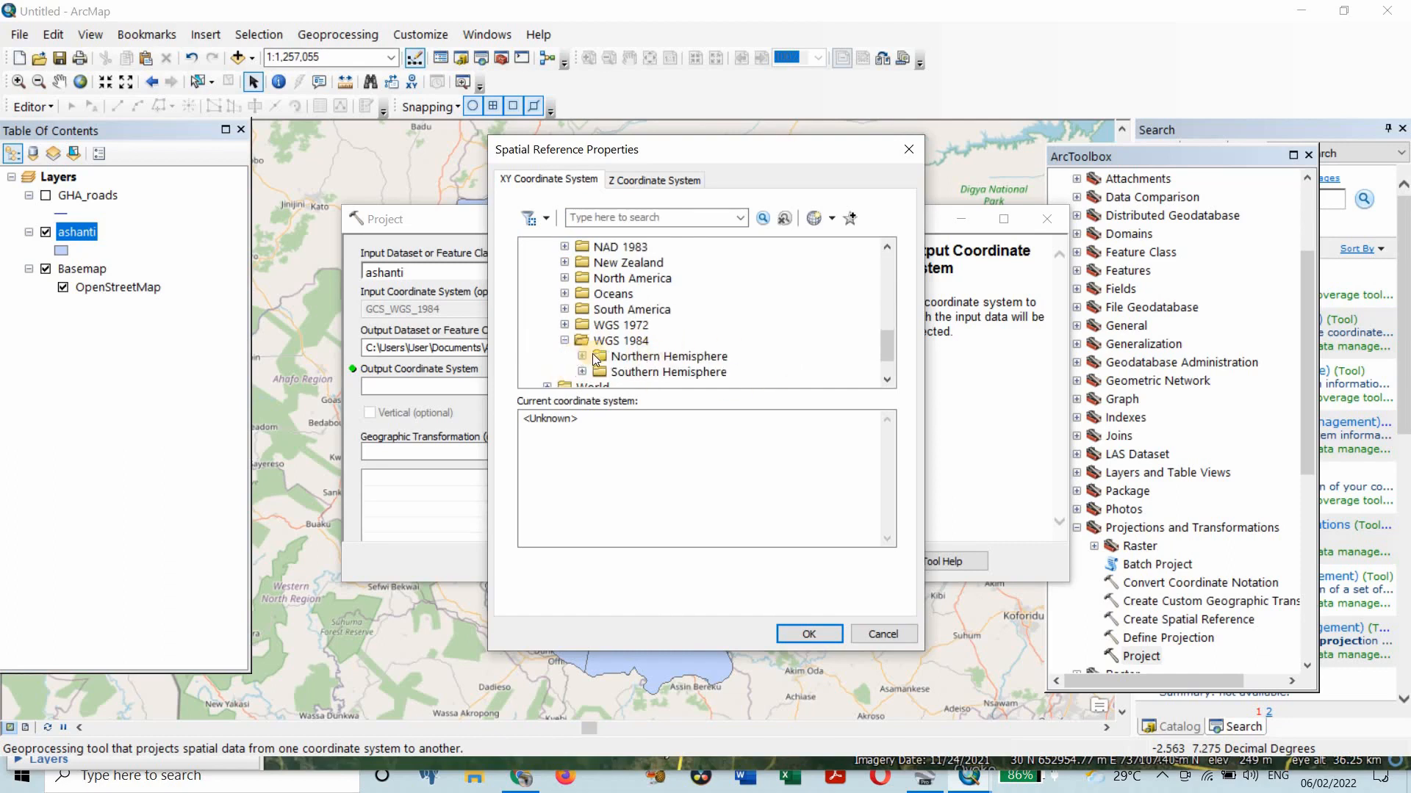
double_click(601, 360)
scroll(777, 334, "down", 3)
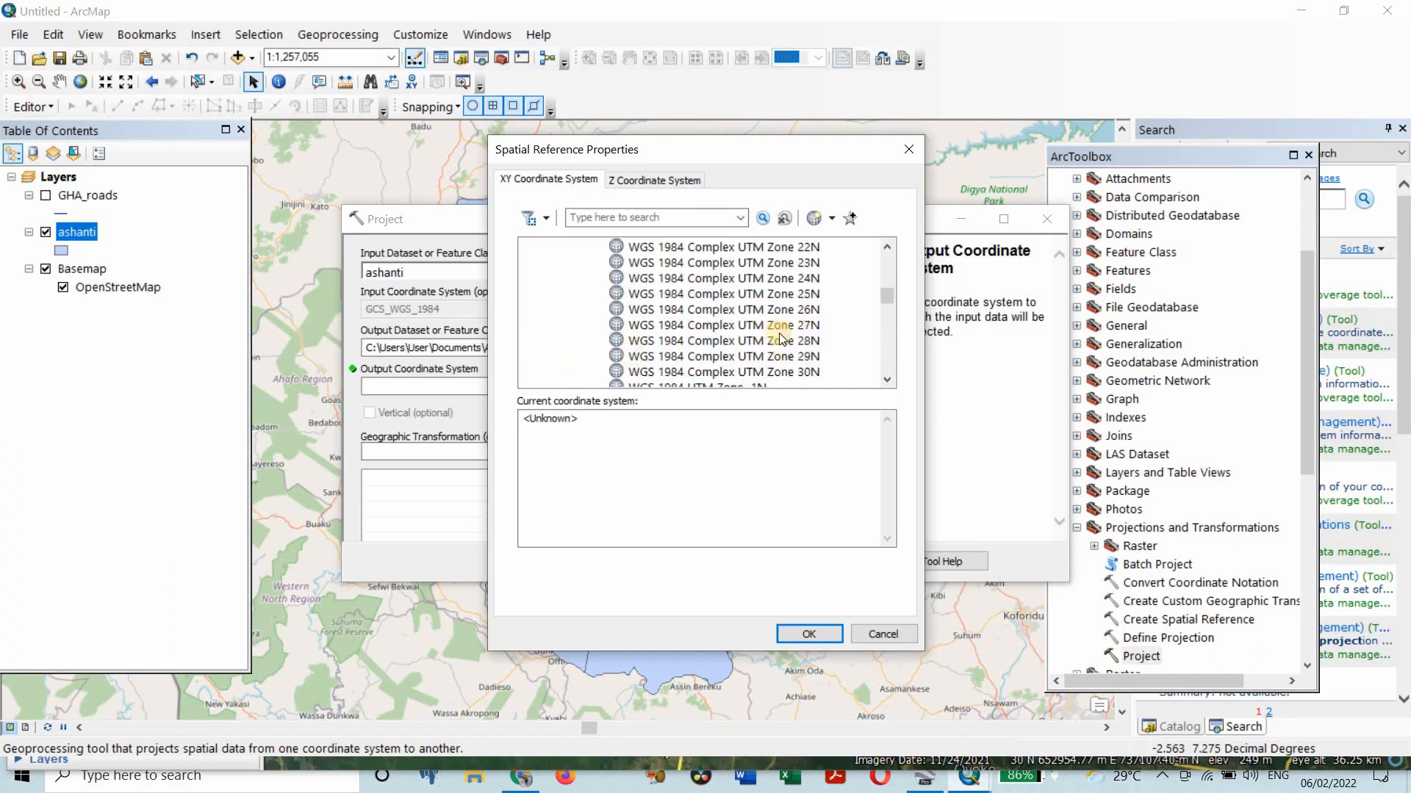
left_click(778, 330)
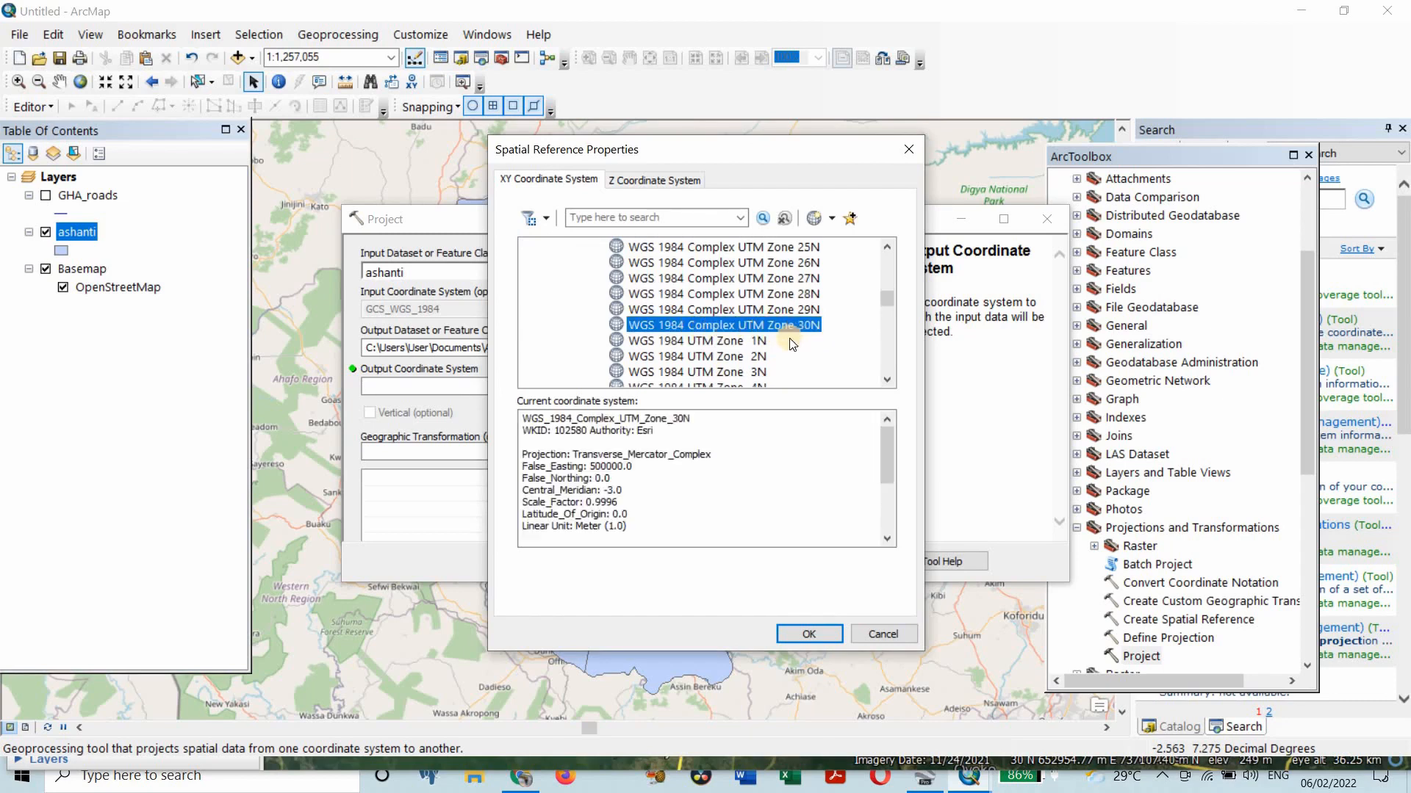
left_click(809, 633)
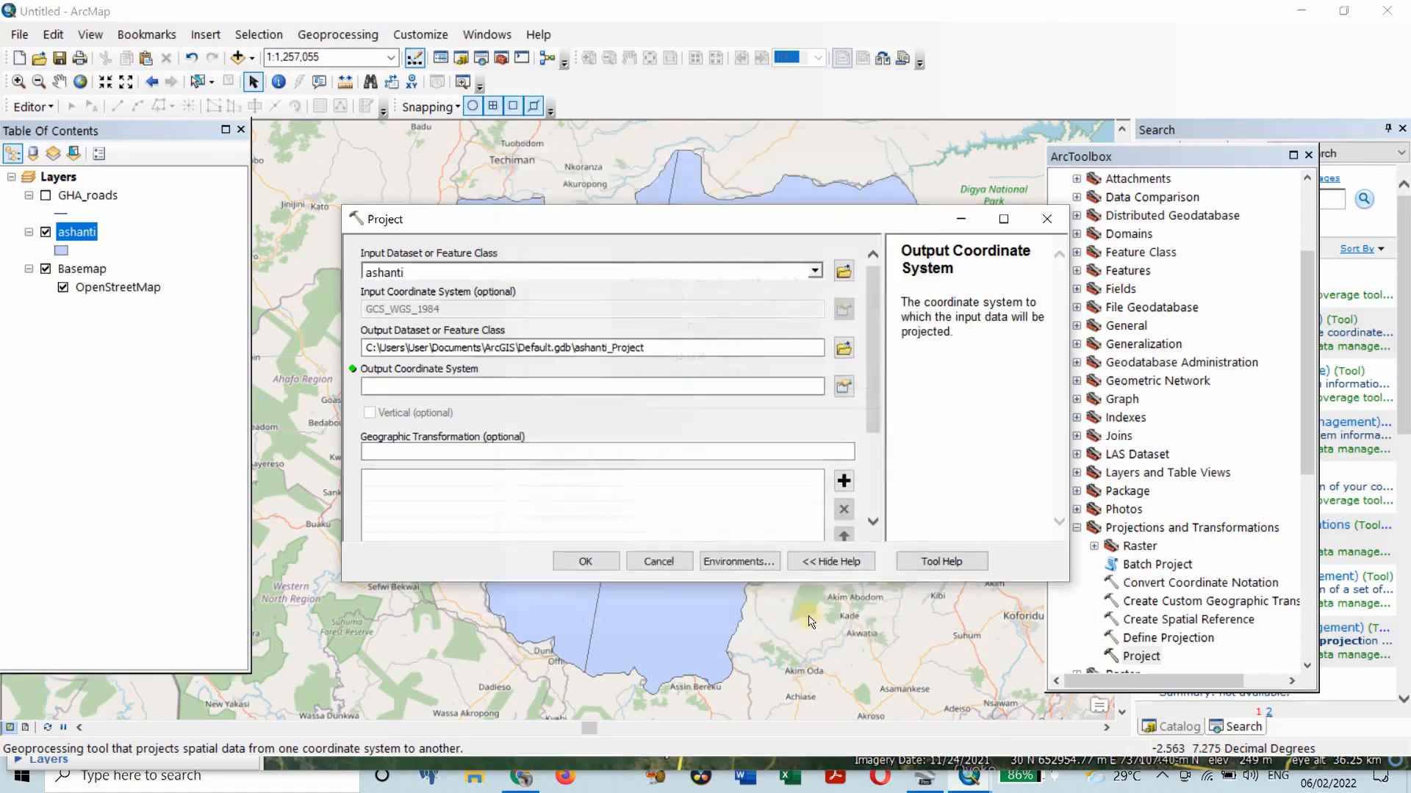
left_click(599, 563)
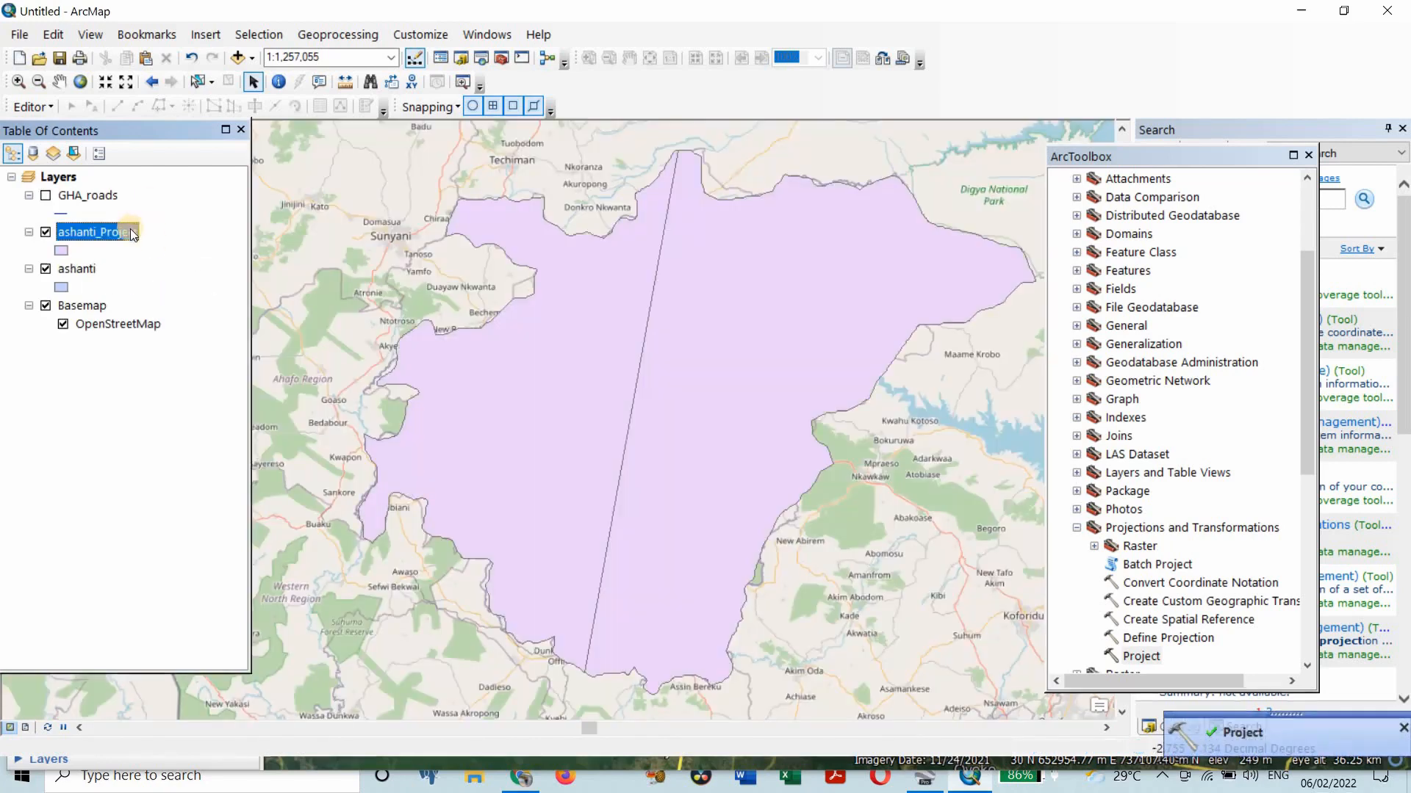
Rename the projected ashanti layer as ashanti_UTM_ZONE_30N
left_click(136, 231)
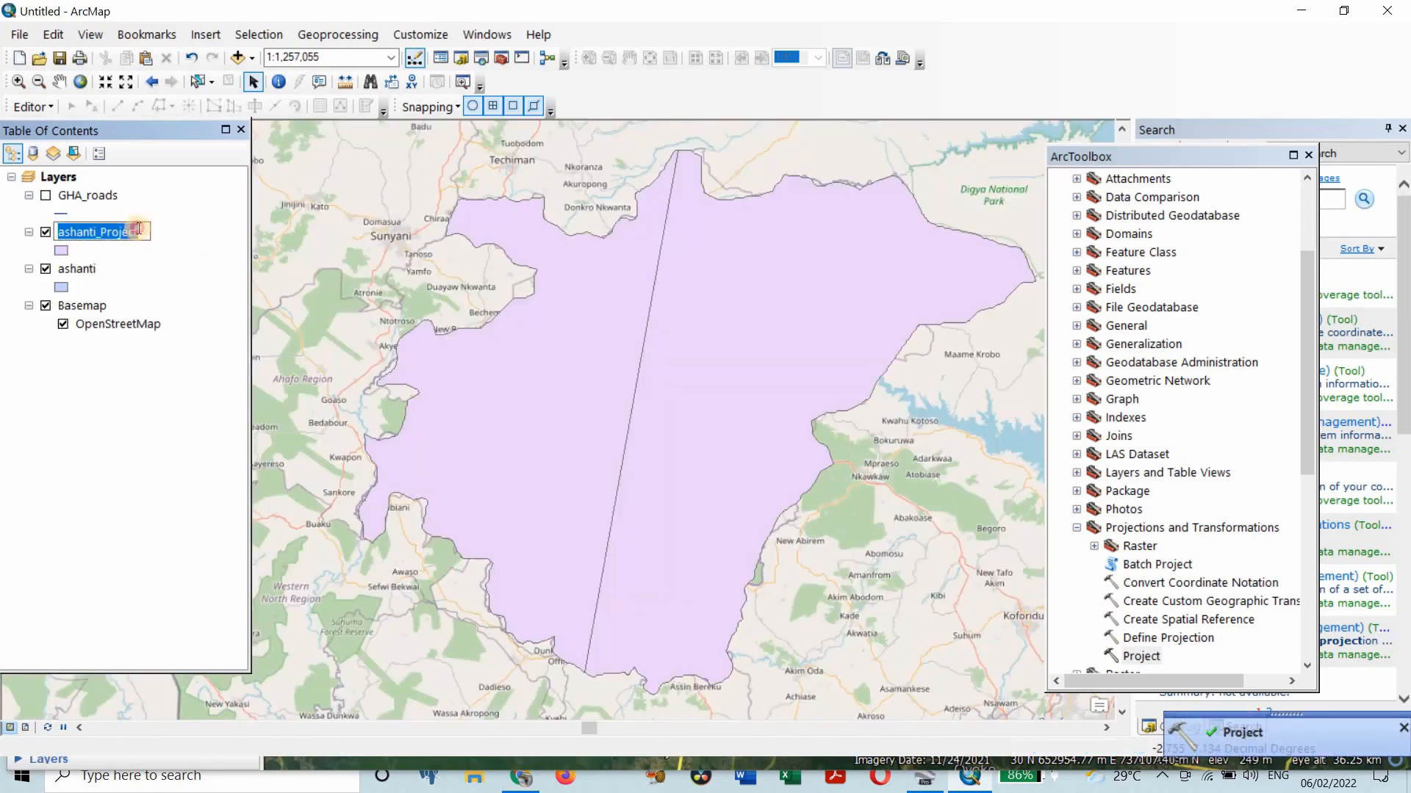
left_click(139, 228)
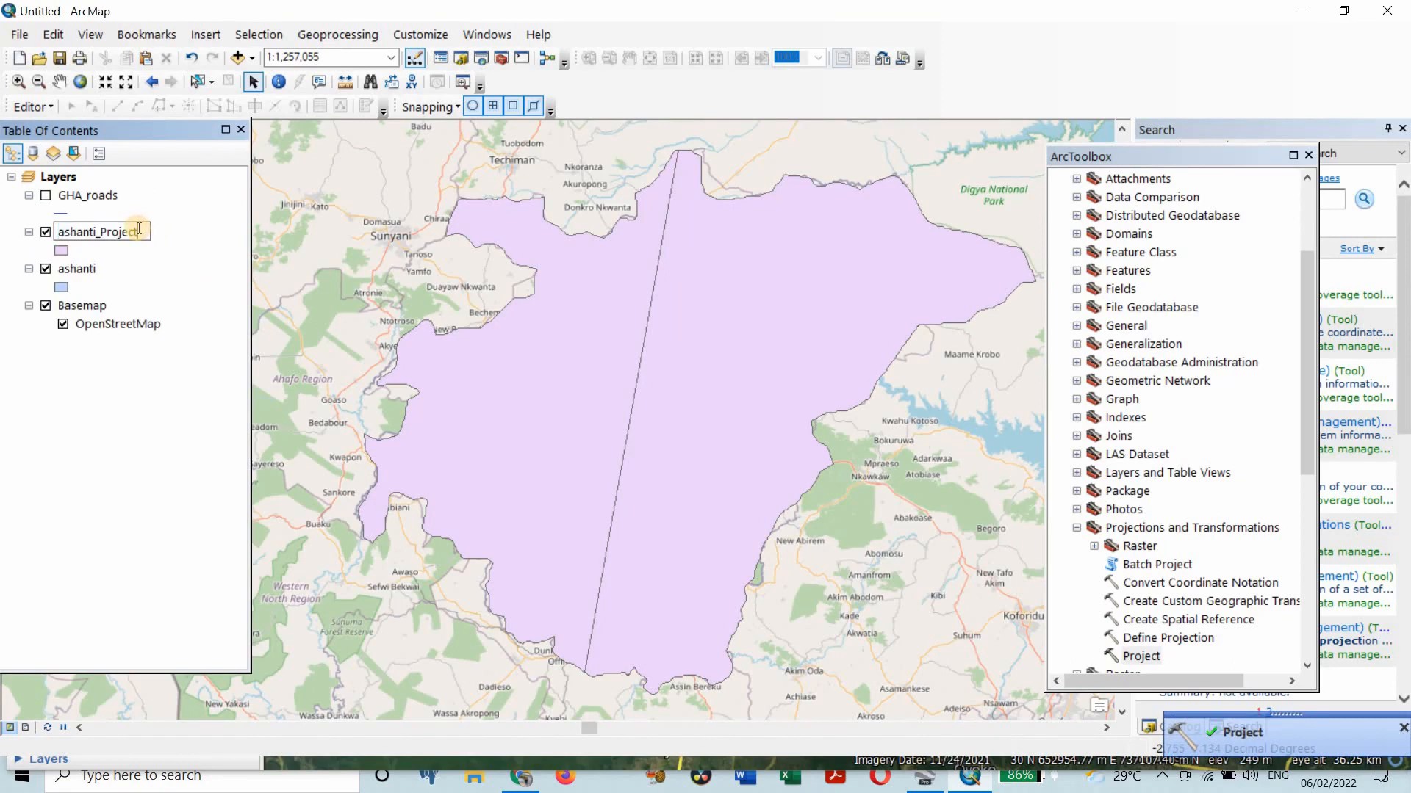
key("BackSpace")
key("BackSpace")
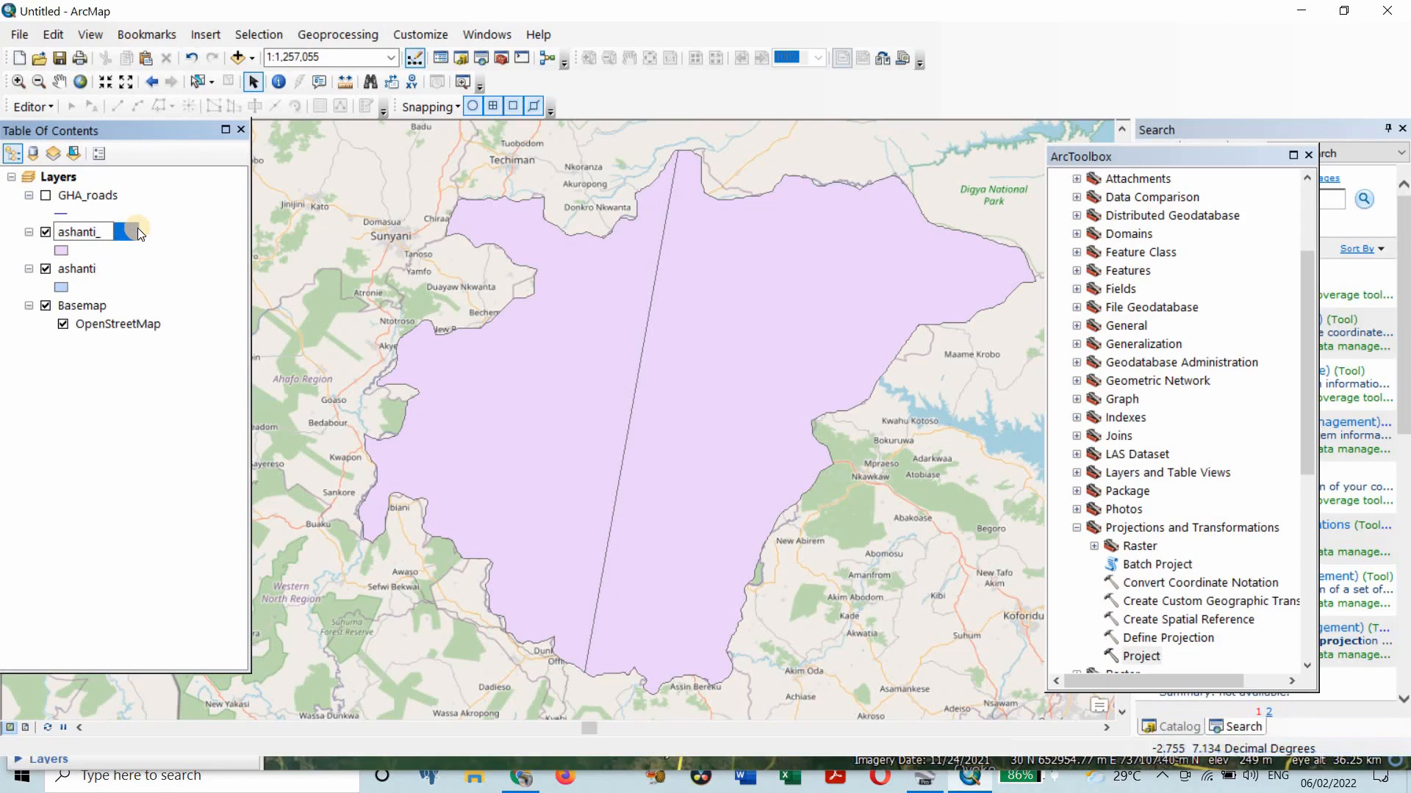
type("UTM_ZONE_30N")
key("Return")
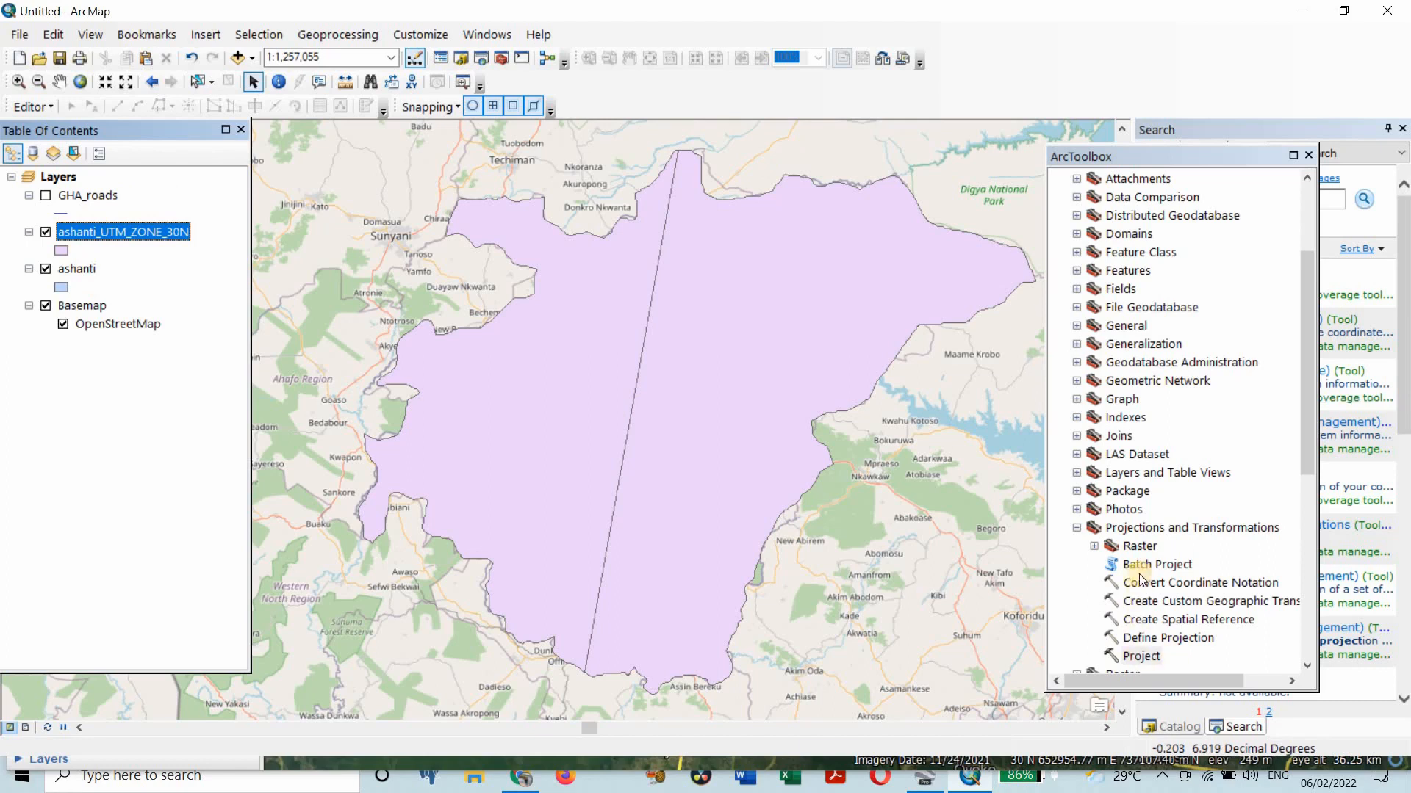
Reopen the Project tool and set GHA_roads as the input dataset
double_click(1144, 658)
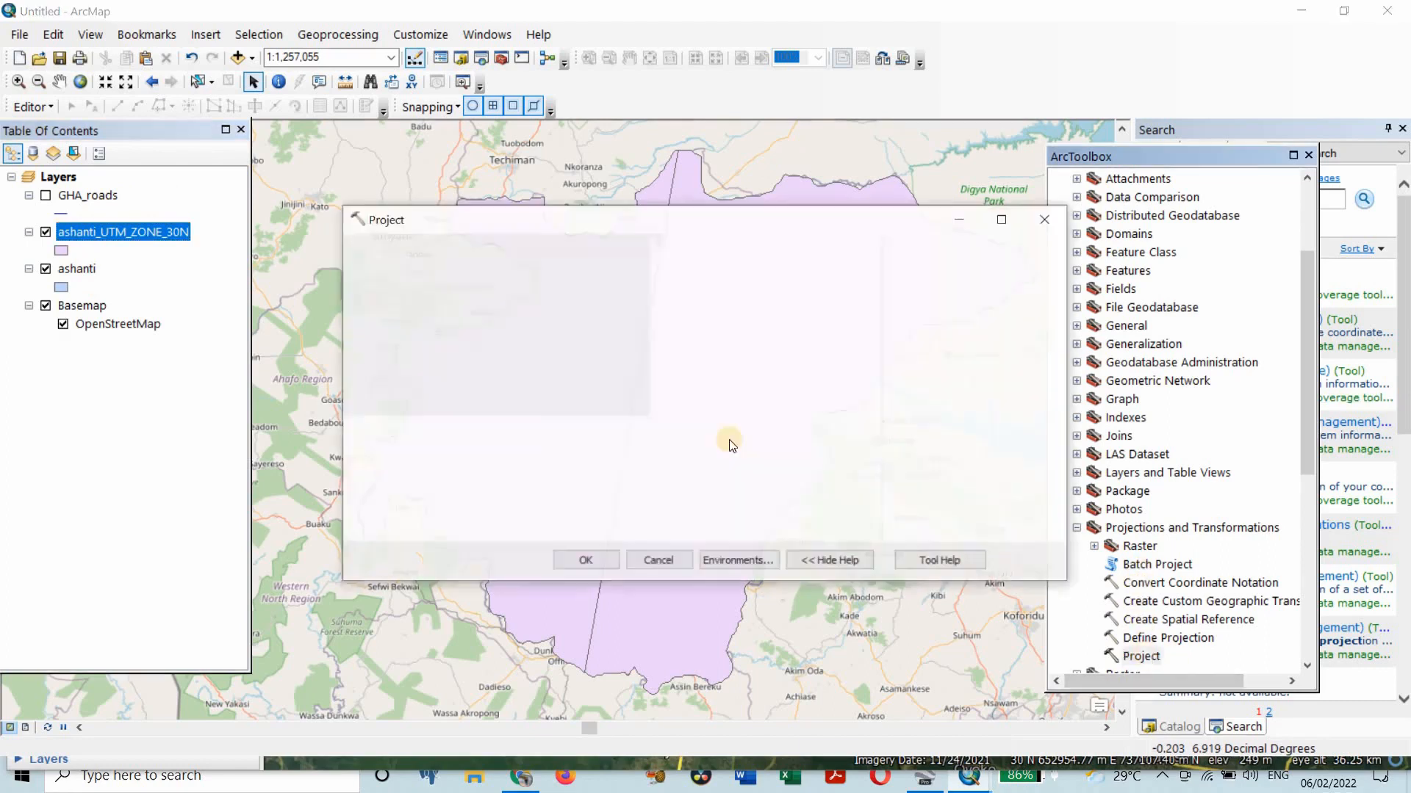
left_click(144, 196)
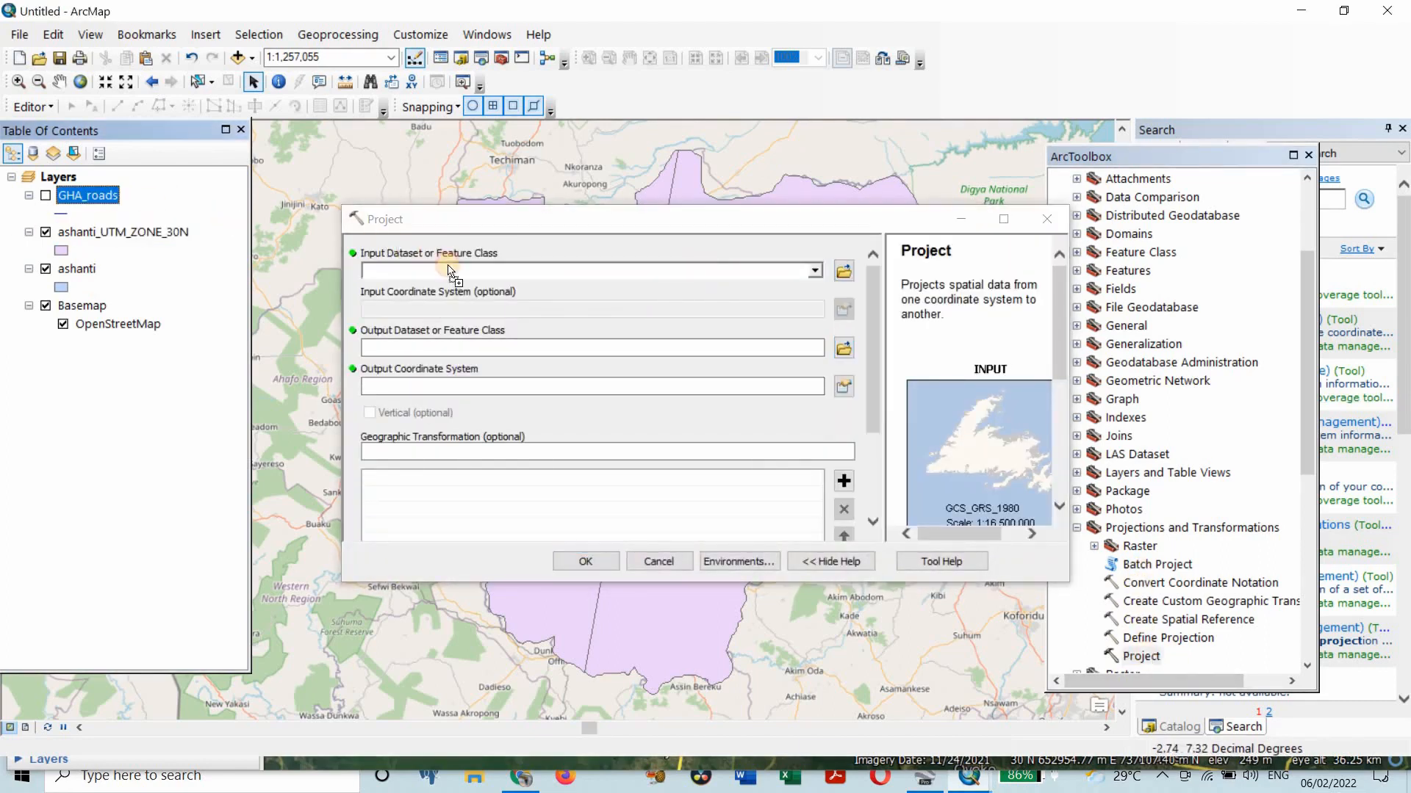
left_click_drag(488, 279, 488, 279)
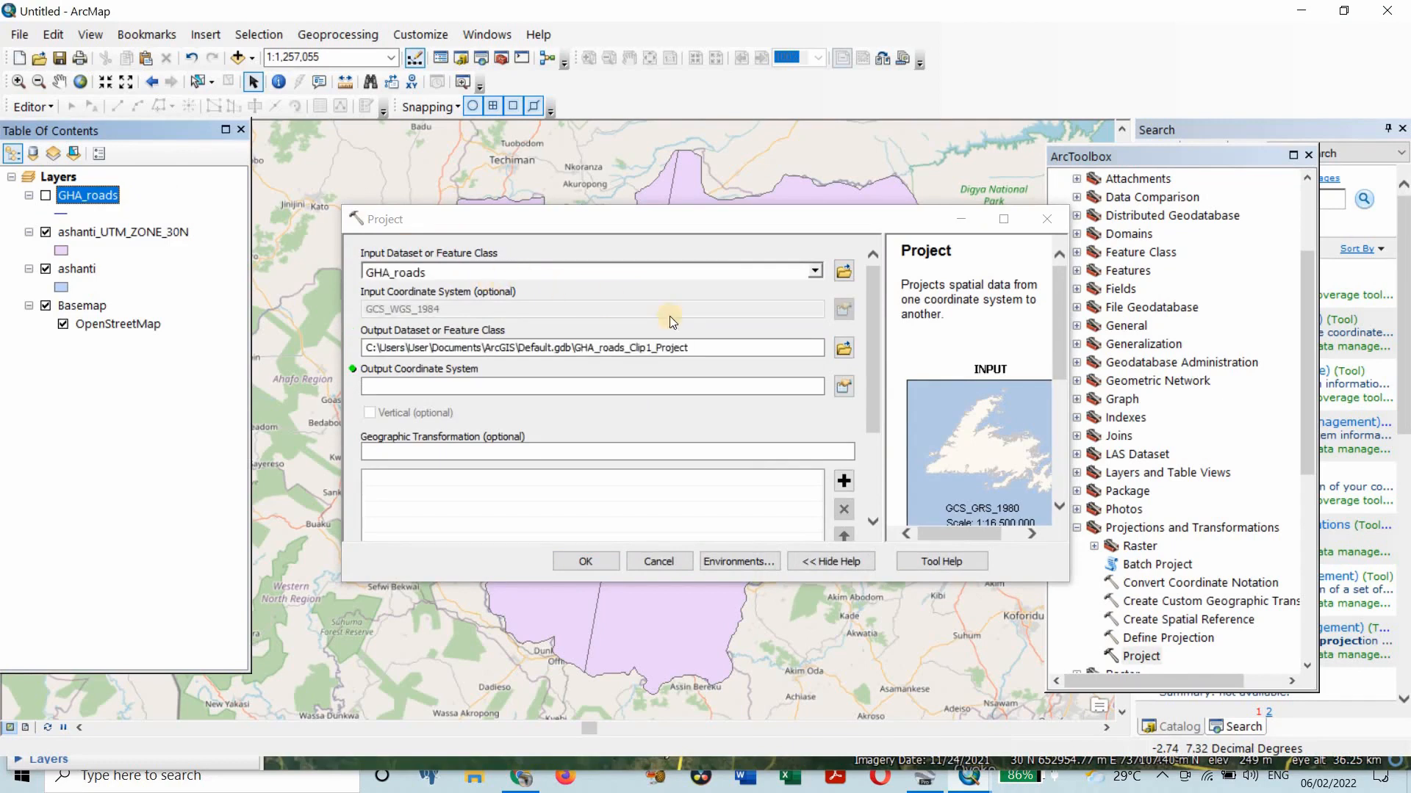
Choose WGS 1984 Complex UTM Zone 30N as the roads' output coordinate system and run the projection
left_click(843, 387)
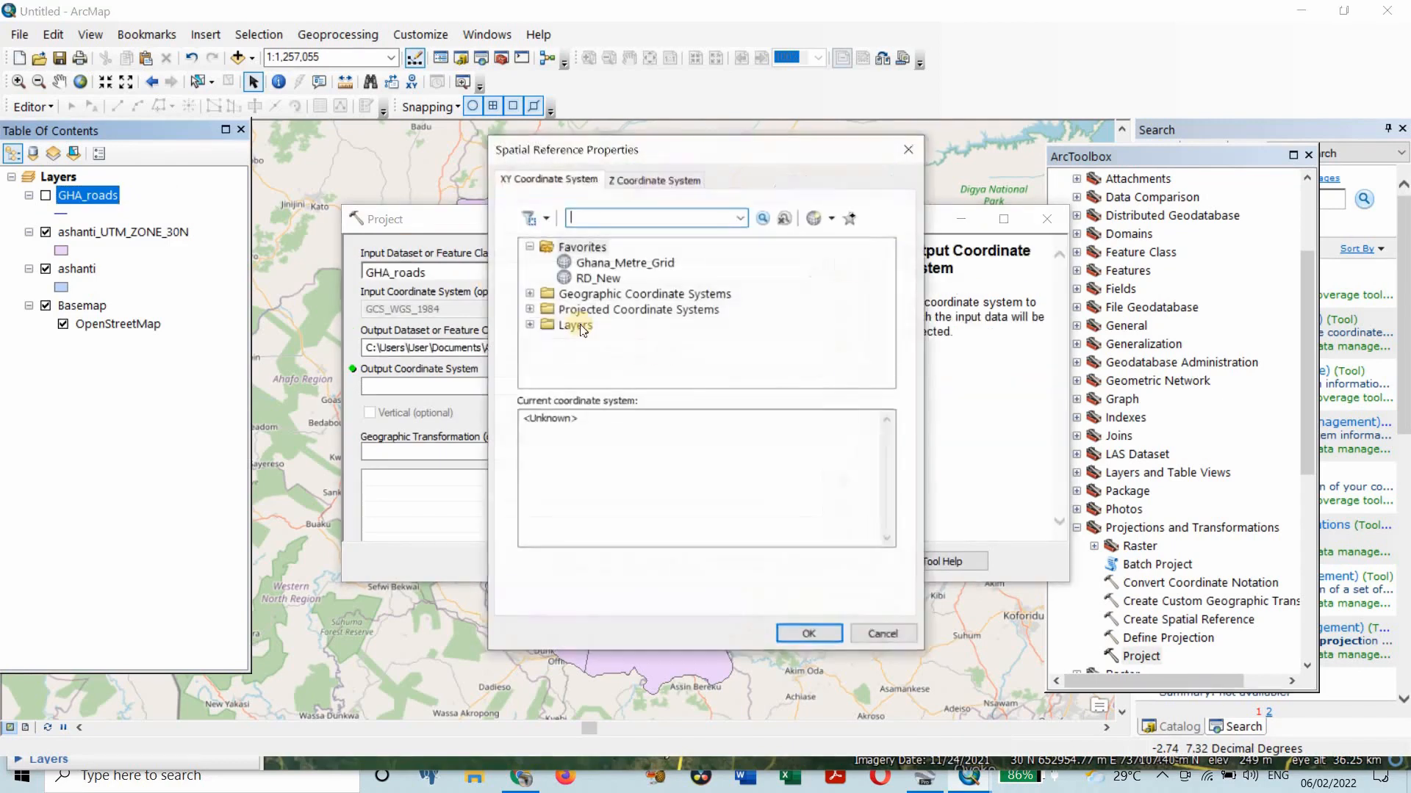
left_click(530, 311)
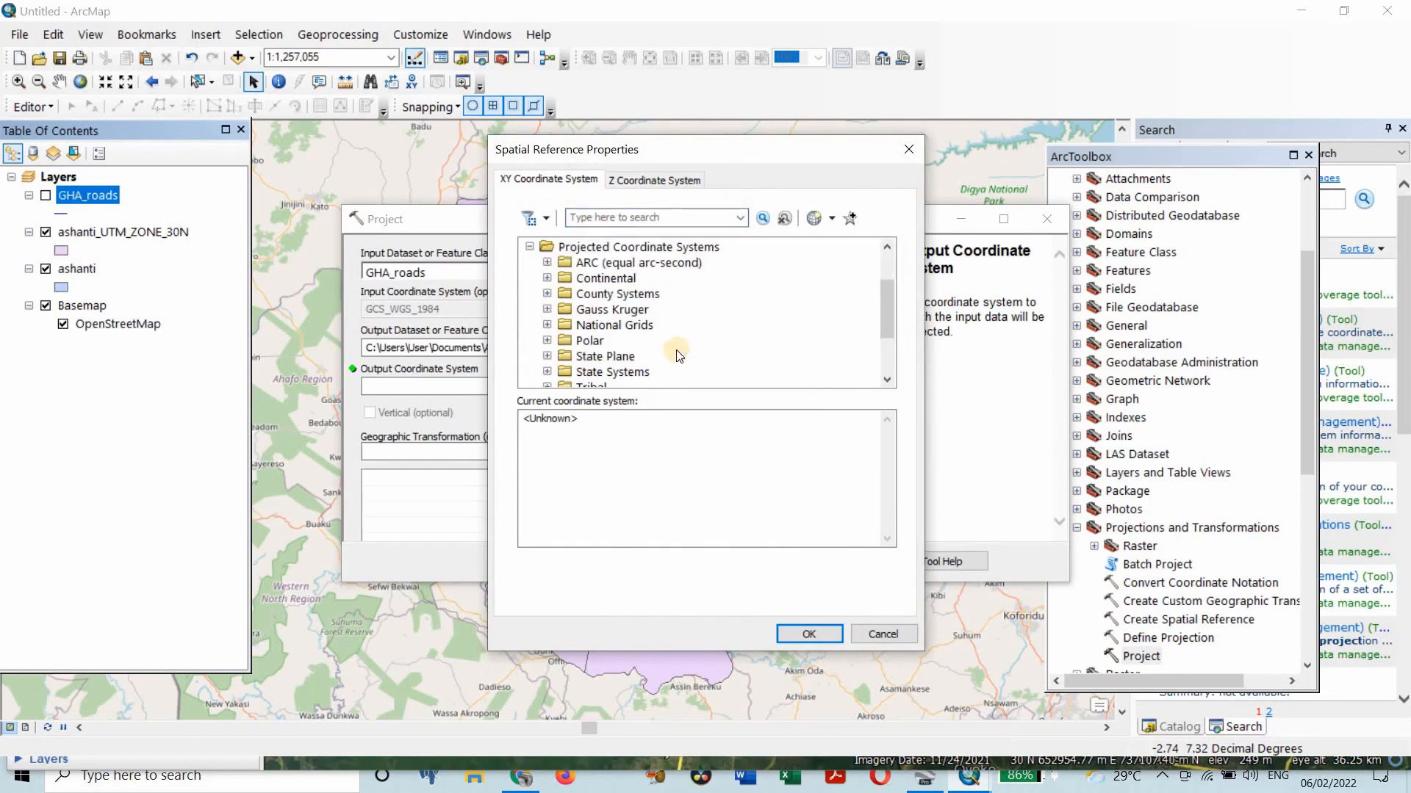
scroll(677, 355, "down", 1)
left_click(548, 356)
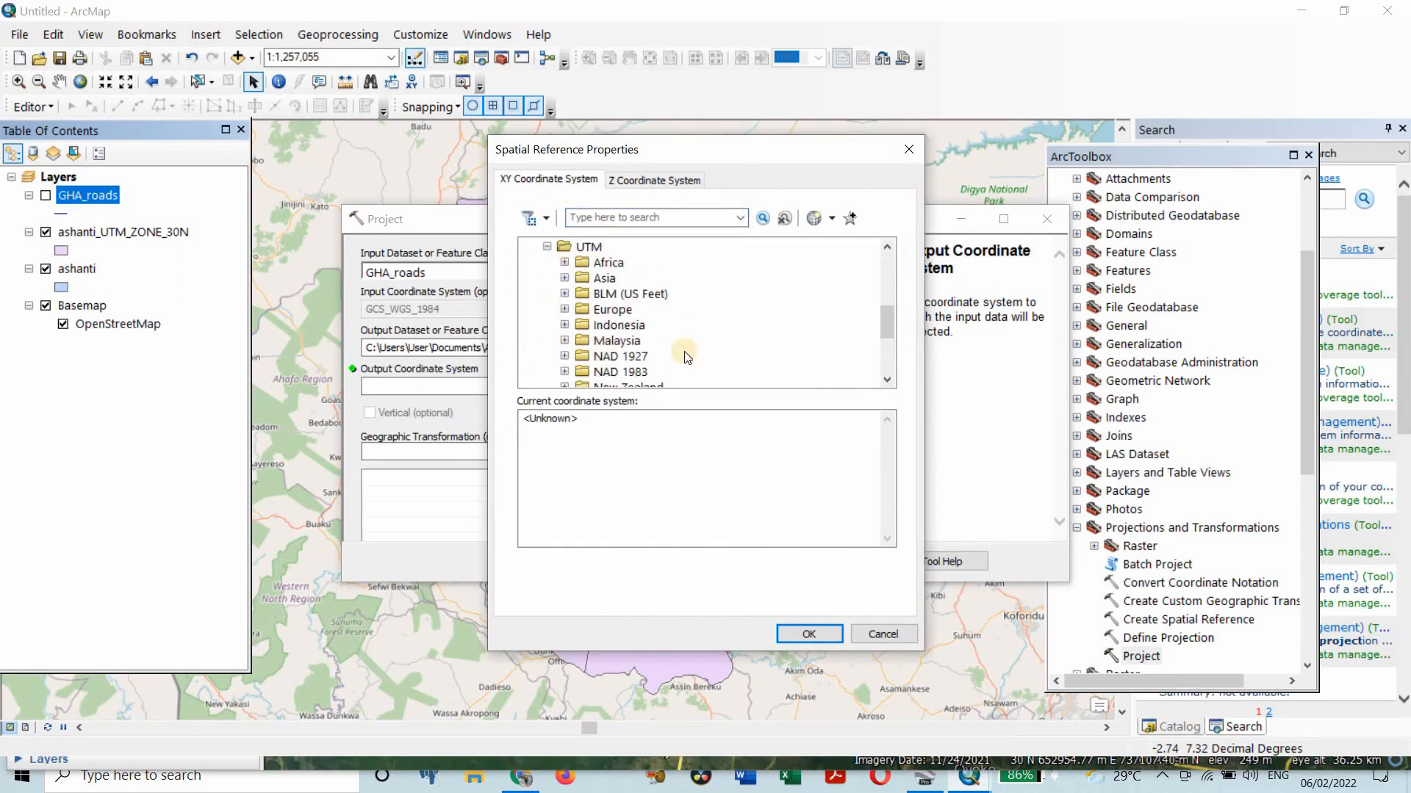
scroll(691, 355, "down", 2)
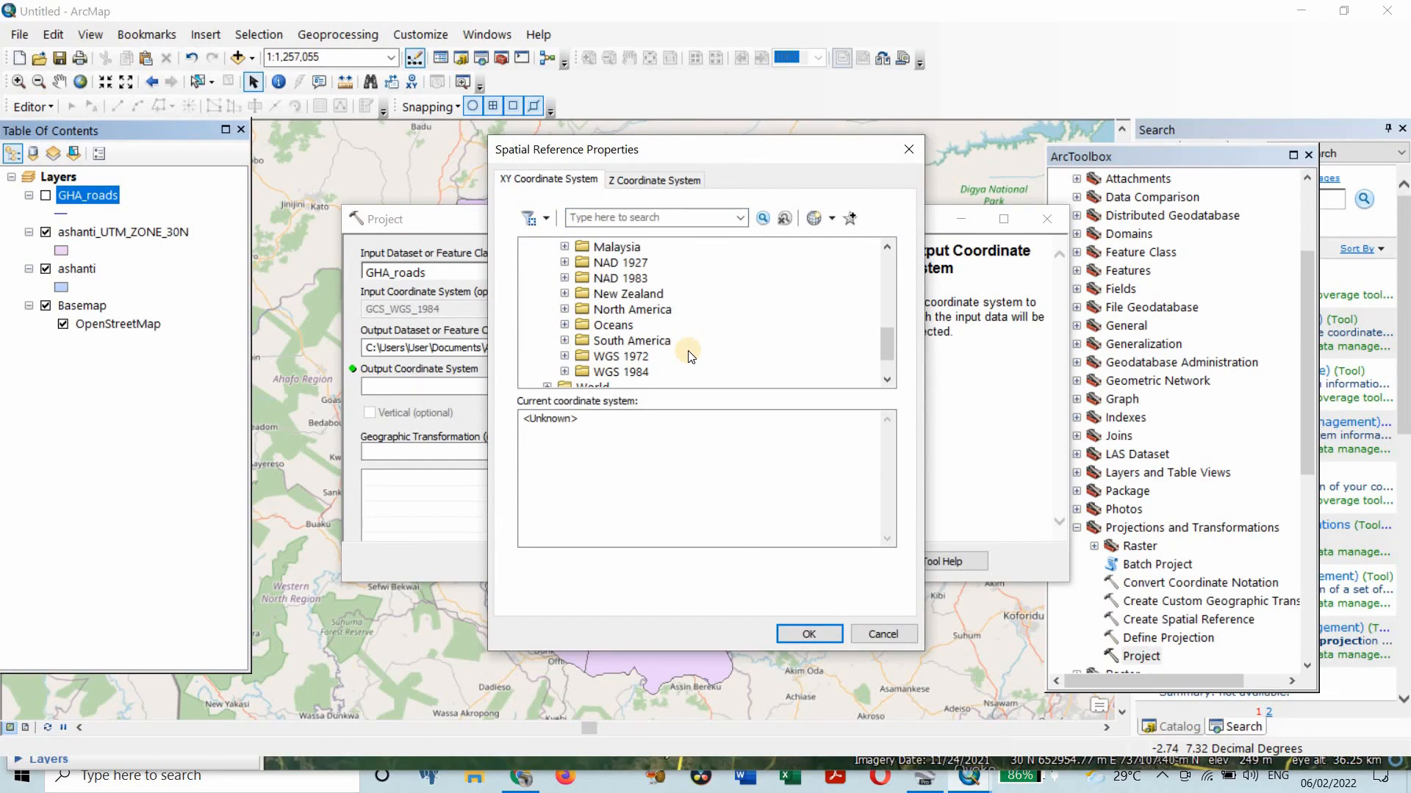
left_click(564, 372)
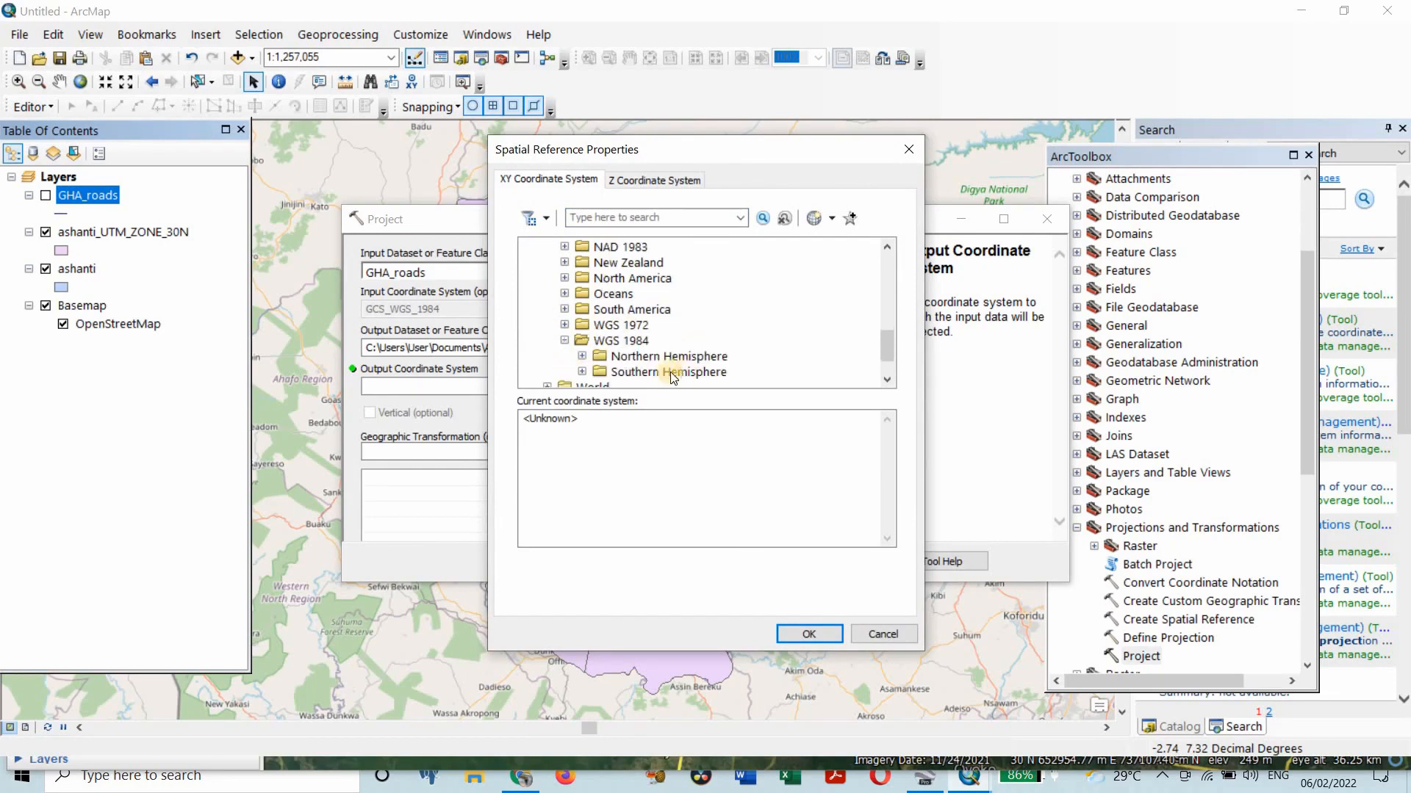
left_click(581, 356)
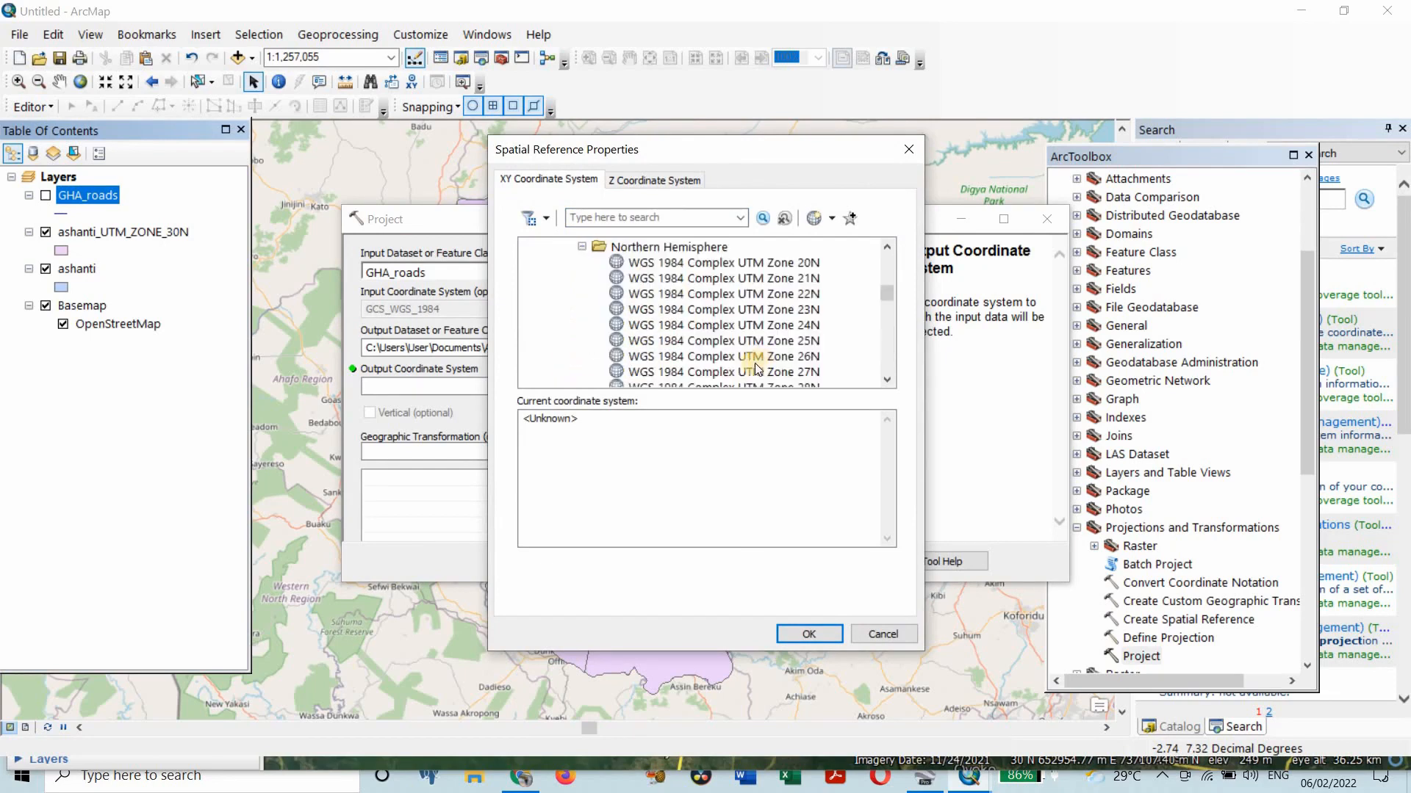
scroll(761, 360, "down", 2)
left_click(781, 326)
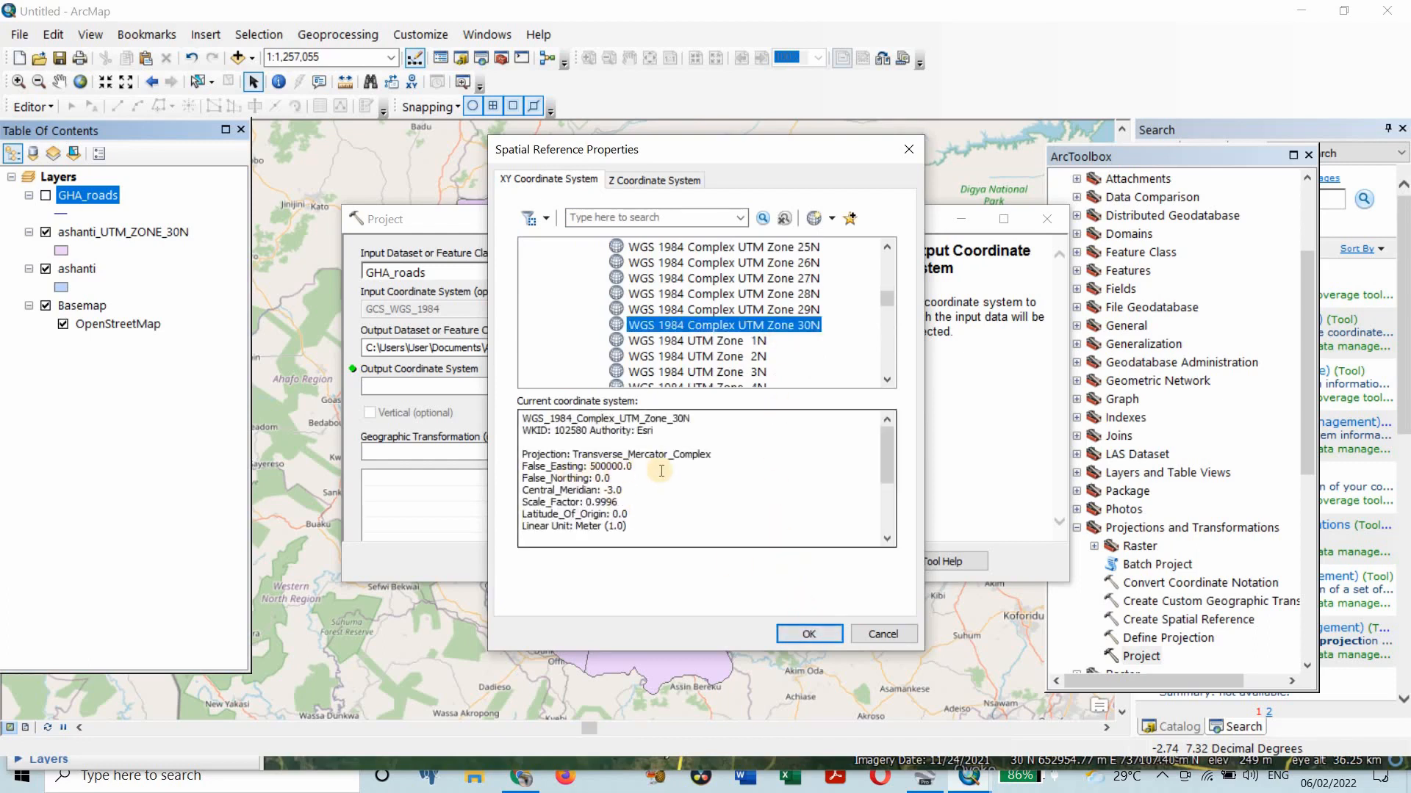
left_click(808, 634)
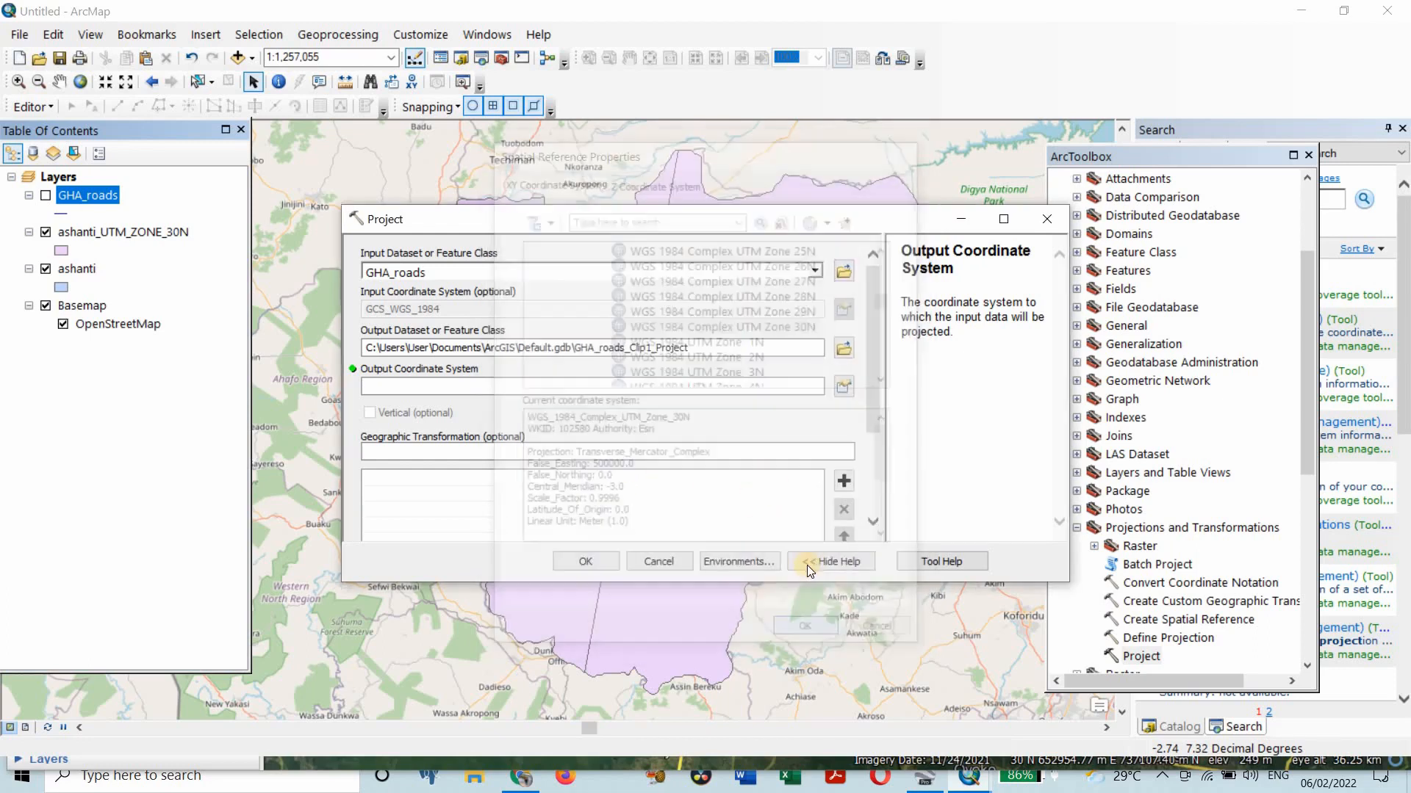
left_click(586, 561)
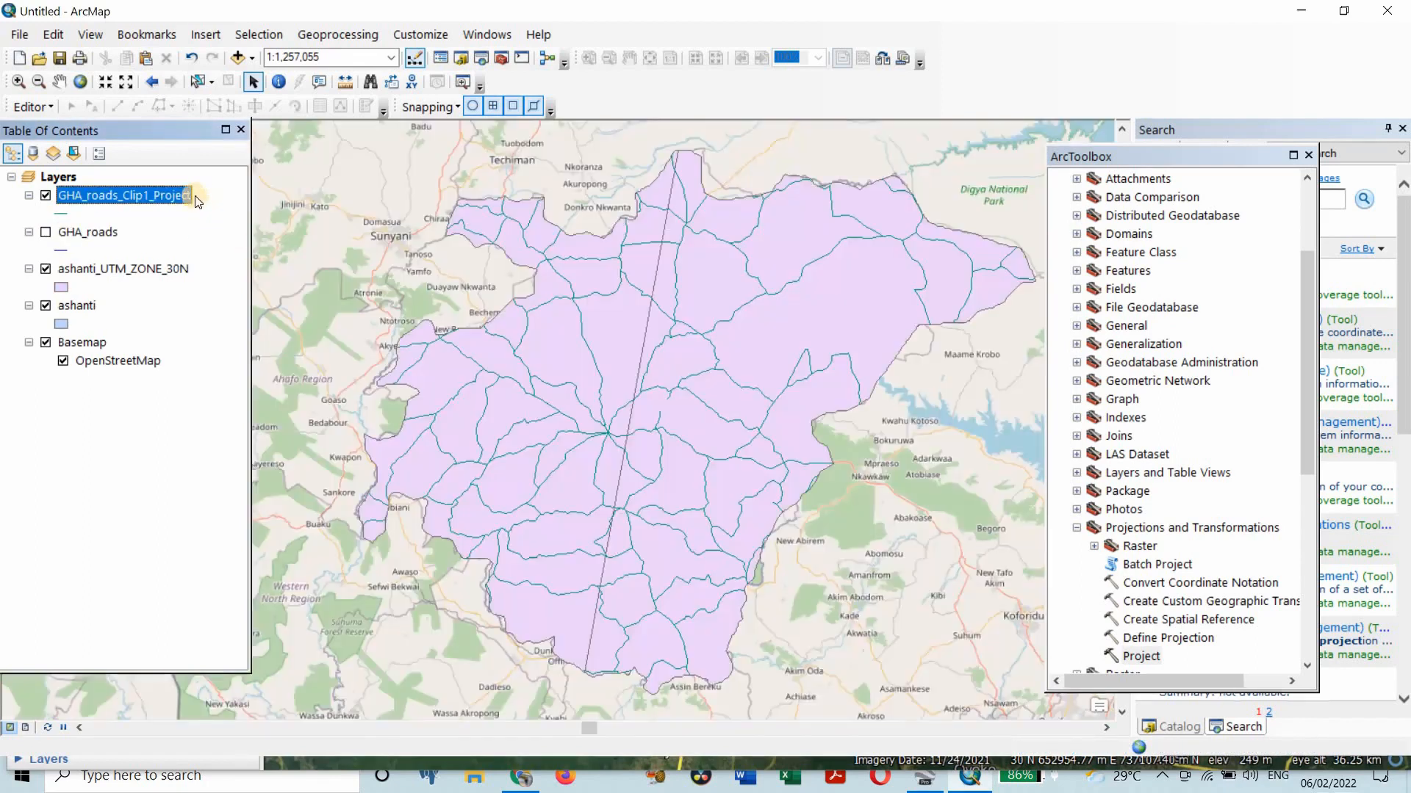
Rename the projected roads layer as GHA_roads_UTM_ZONE_30N
left_click(189, 196)
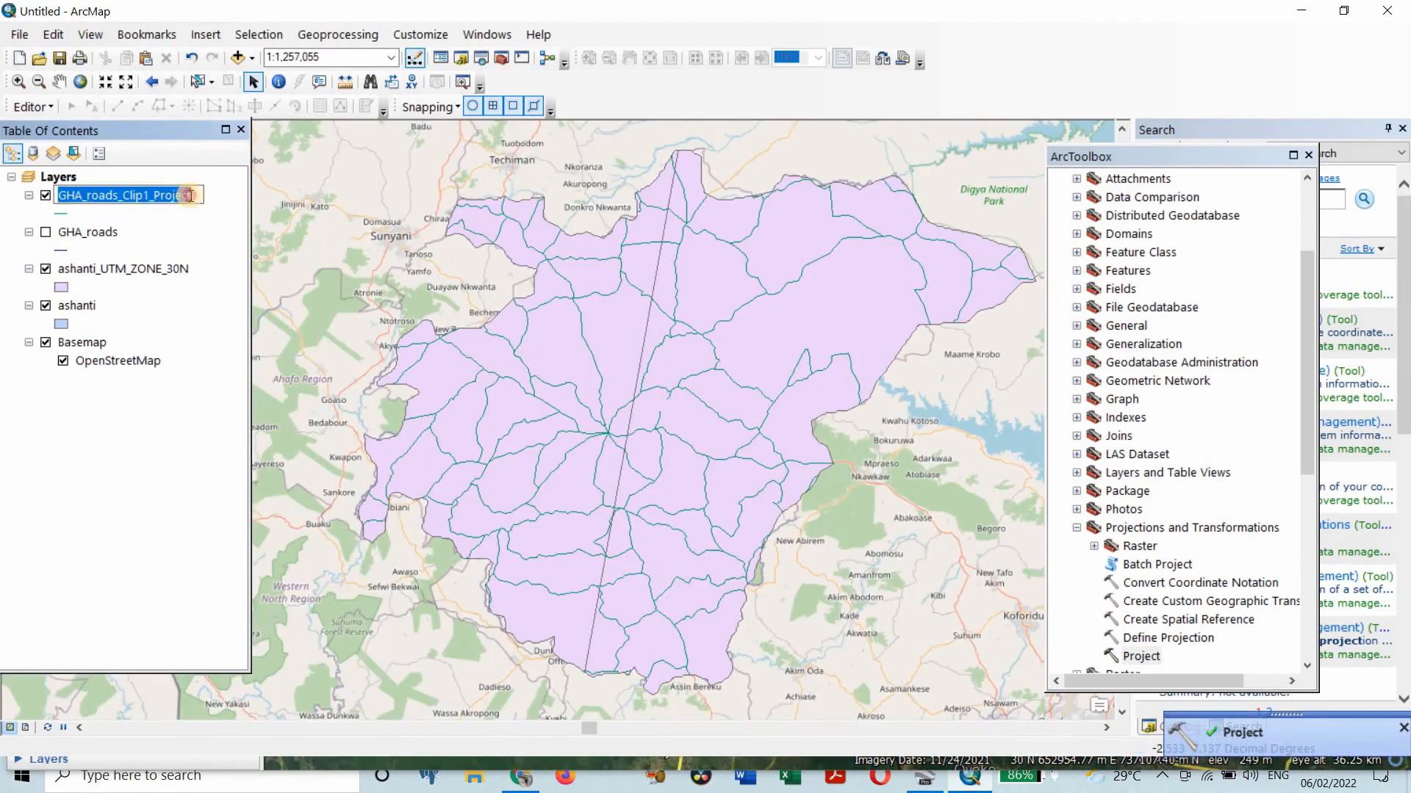
left_click(189, 196)
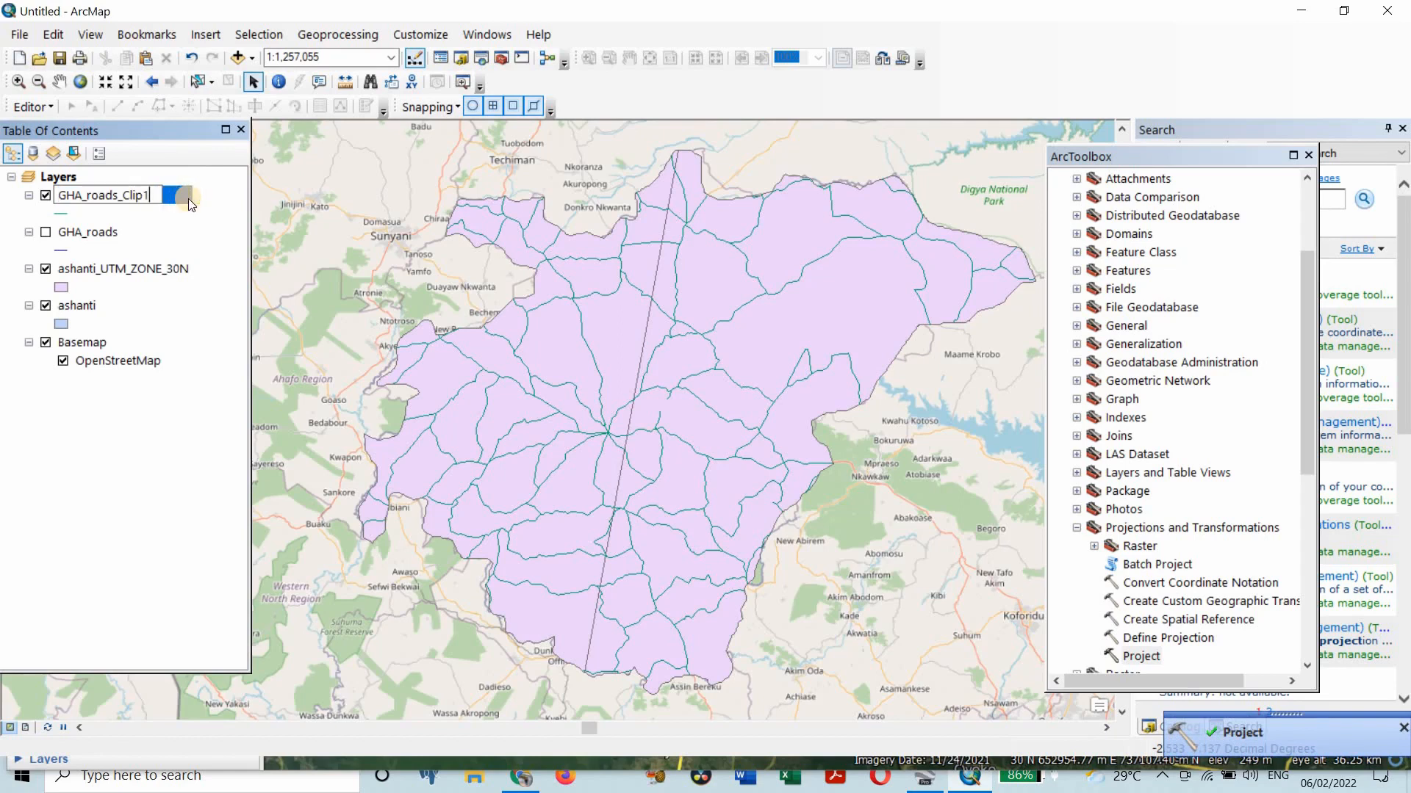
key("BackSpace")
key("BackSpace")
key("BackSpace")
key("BackSpace")
key("BackSpace")
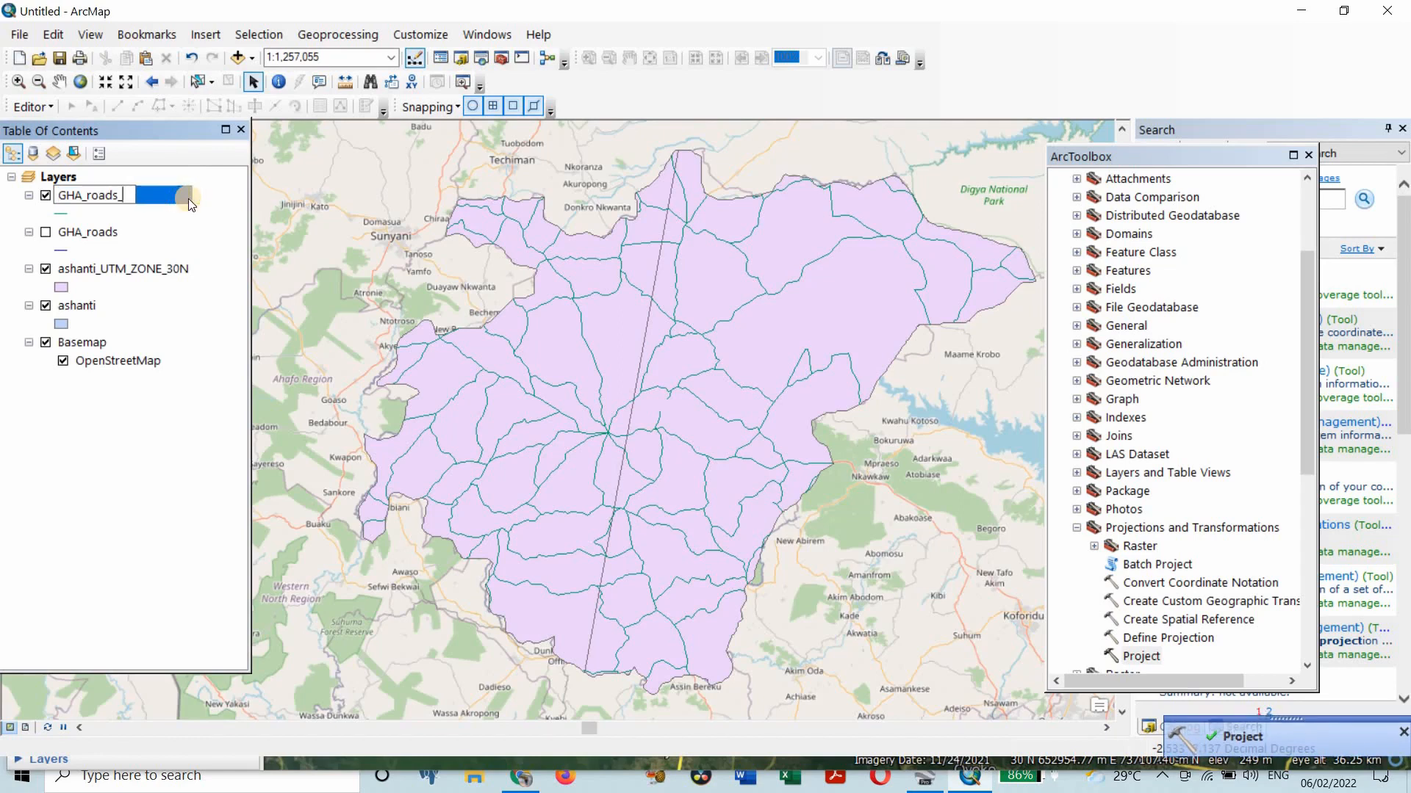
type("UT")
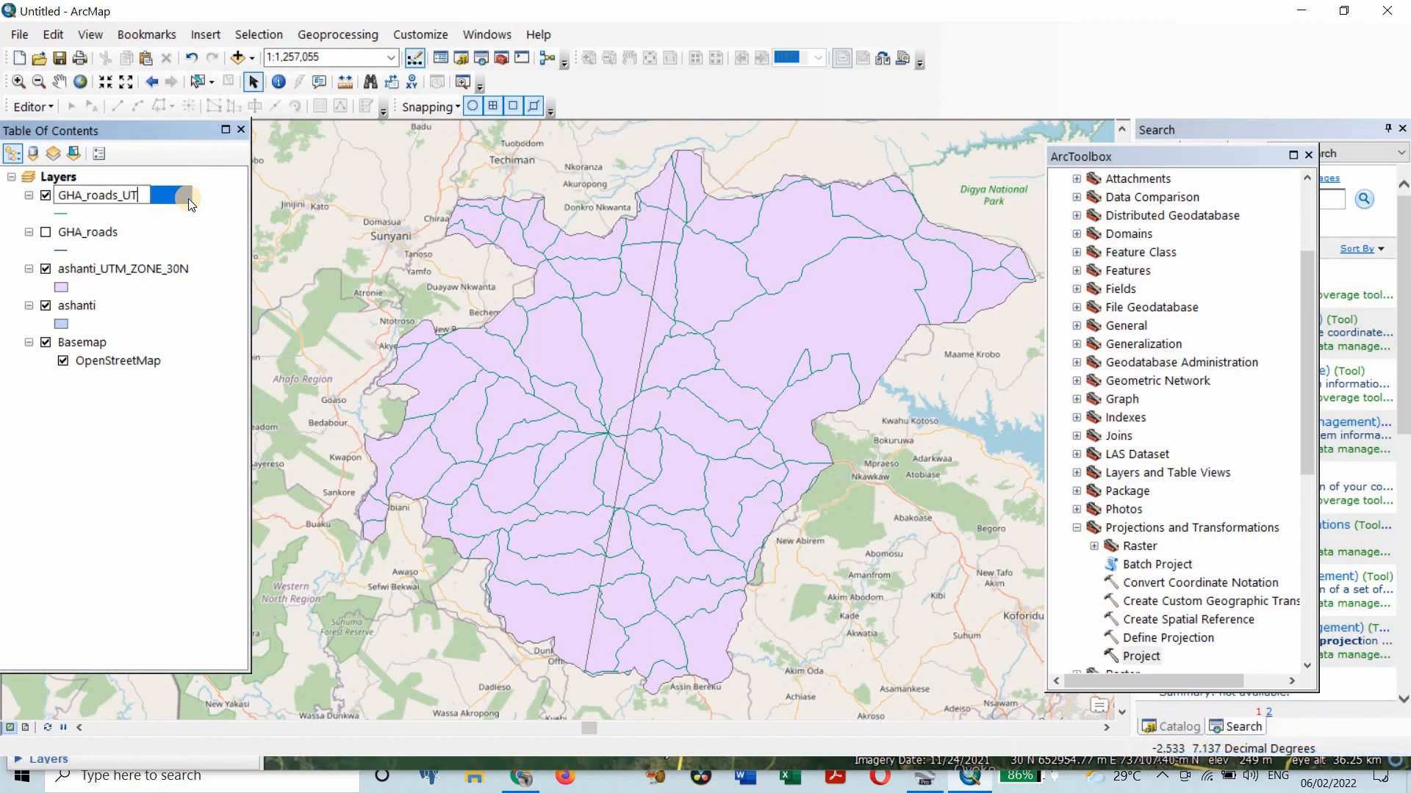
type("M_ZONE")
type("_30N")
key("Return")
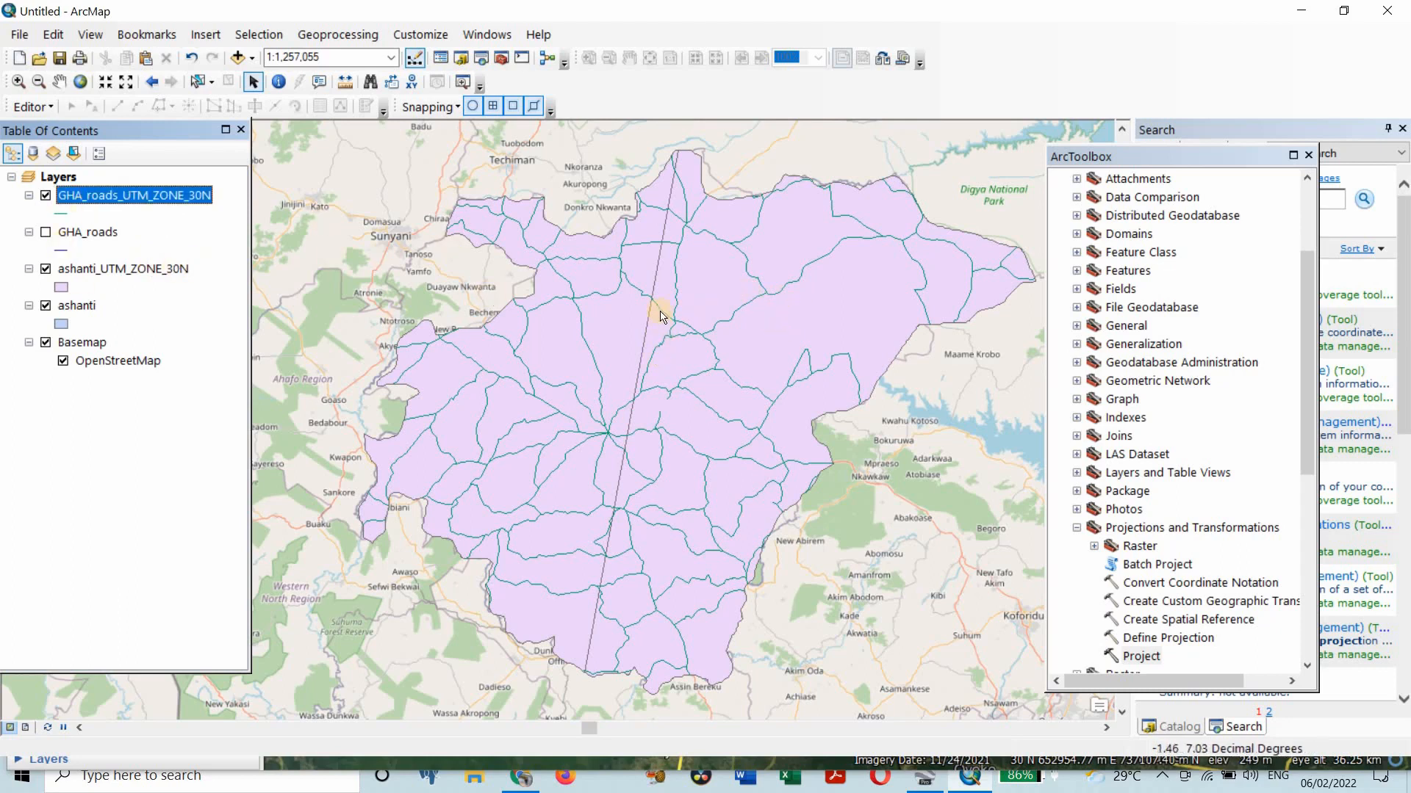
Open the attribute table of ashanti_UTM_ZONE_30N and view its last columns
scroll(660, 316, "up", 3)
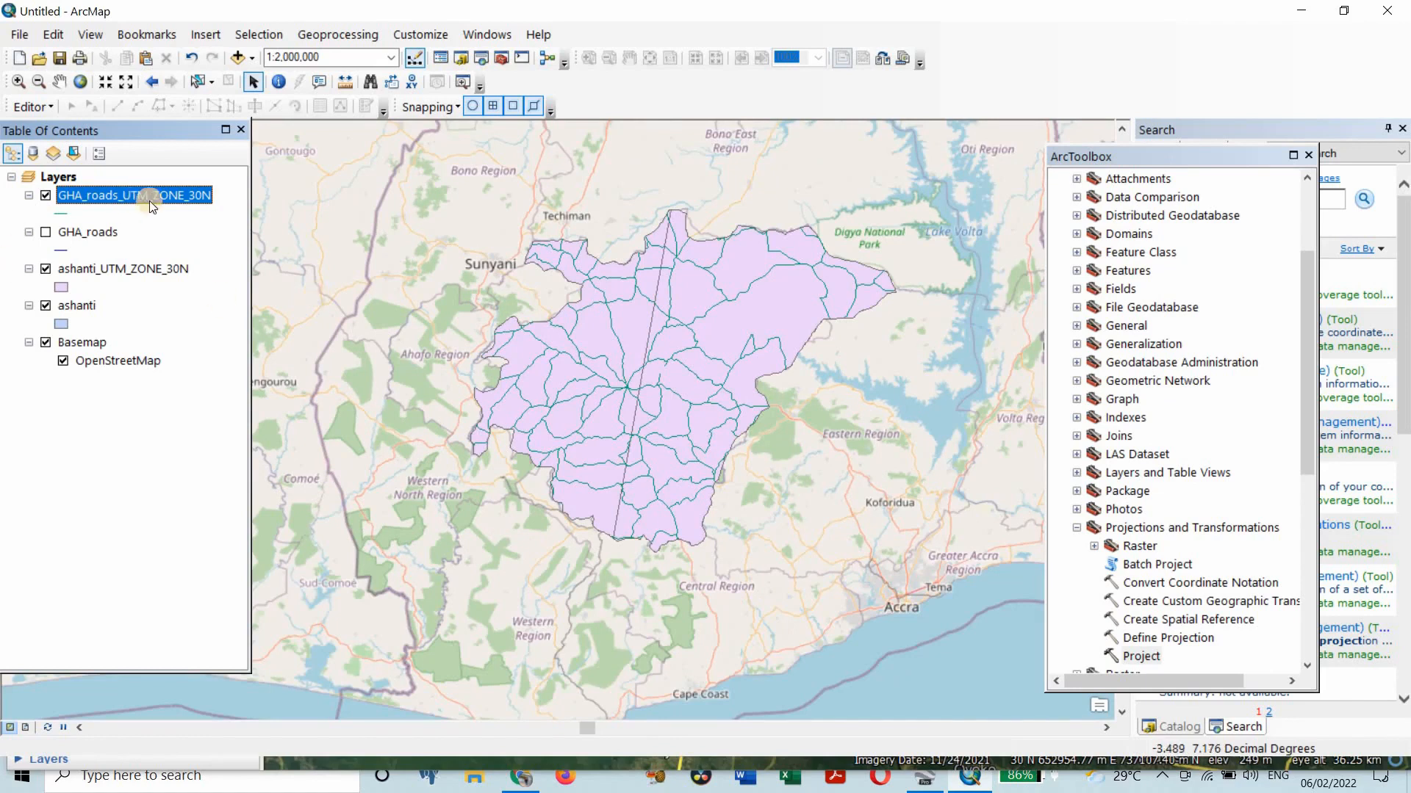
left_click(136, 270)
right_click(137, 271)
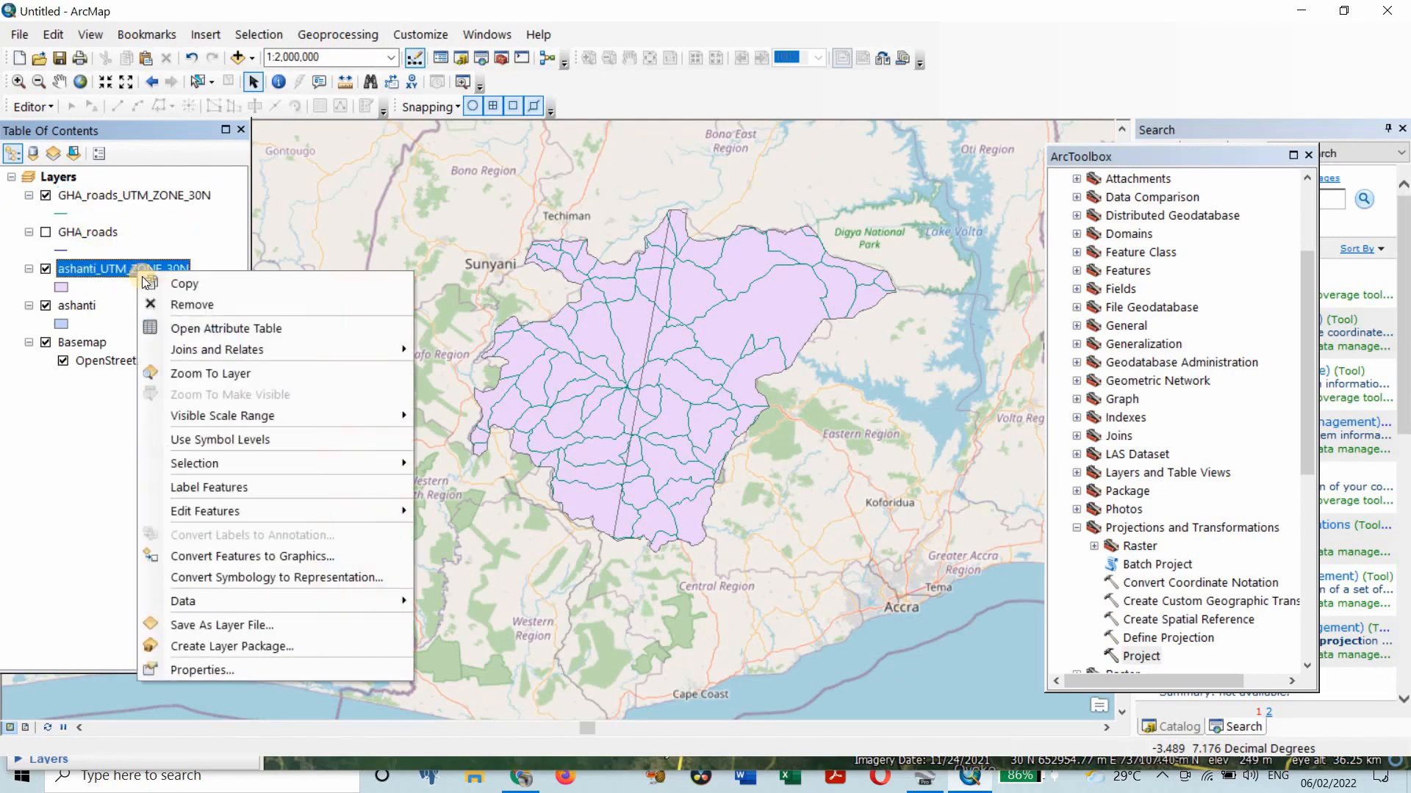
left_click(203, 329)
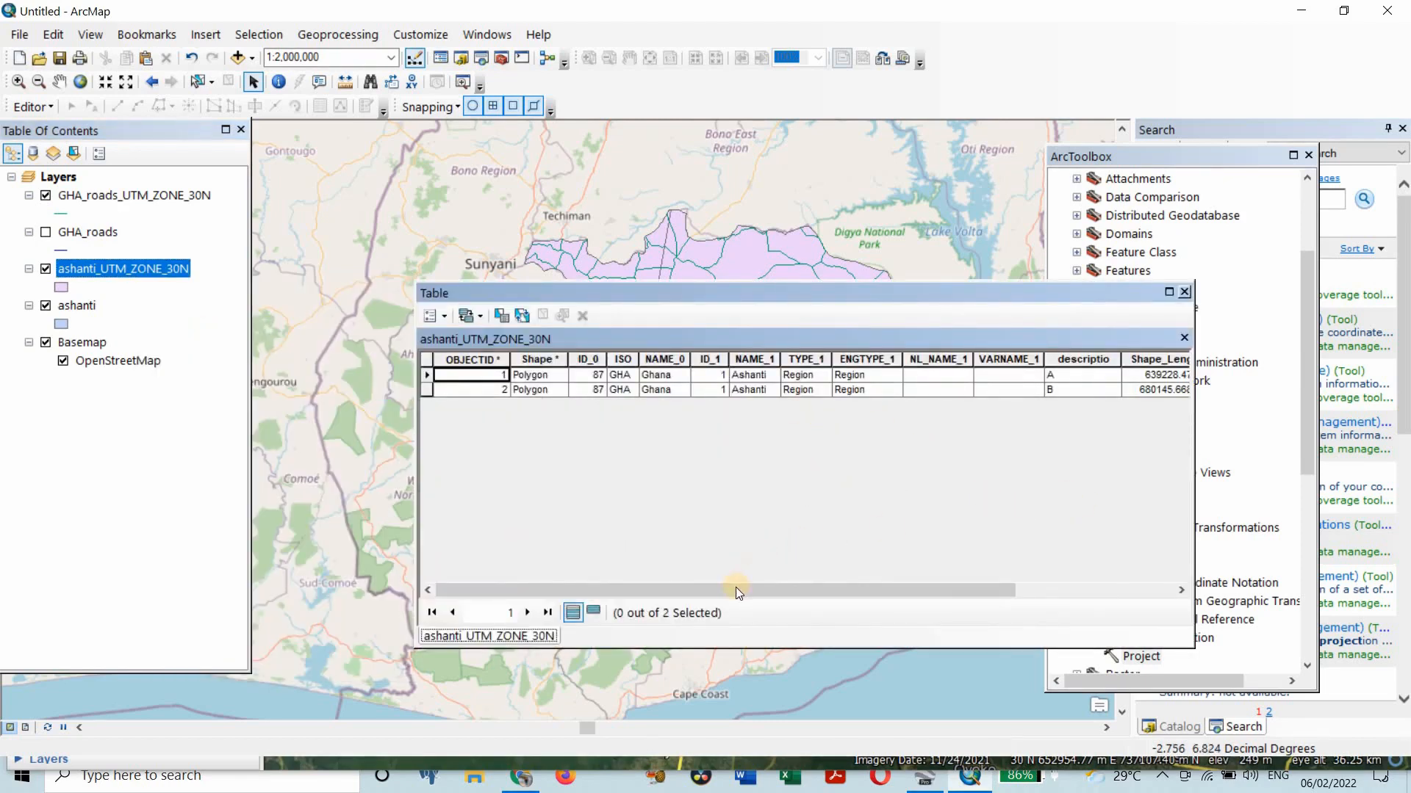
left_click_drag(734, 587, 960, 601)
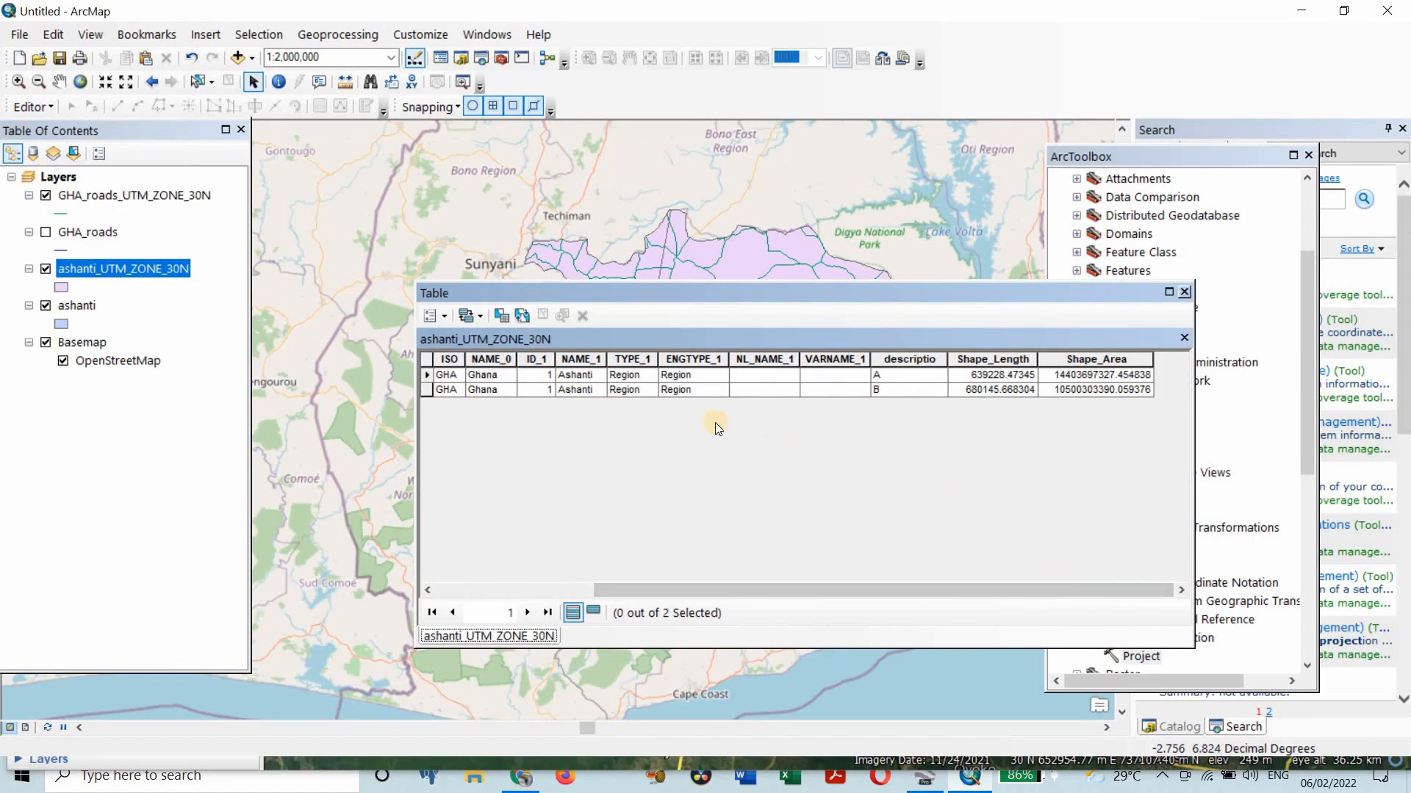
Add a field named AREA of type Double to the ashanti_UTM_ZONE_30N attribute table
left_click(449, 316)
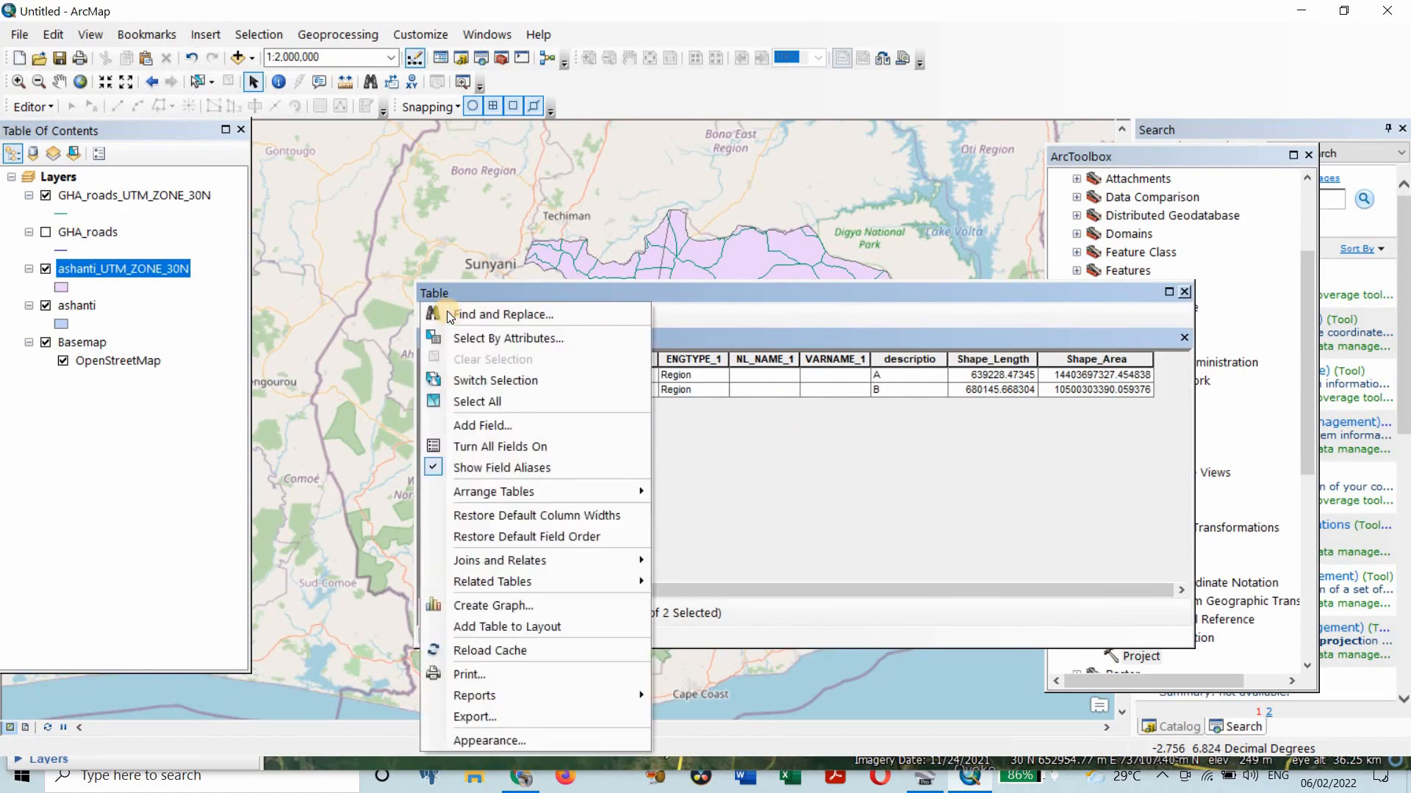
left_click(506, 422)
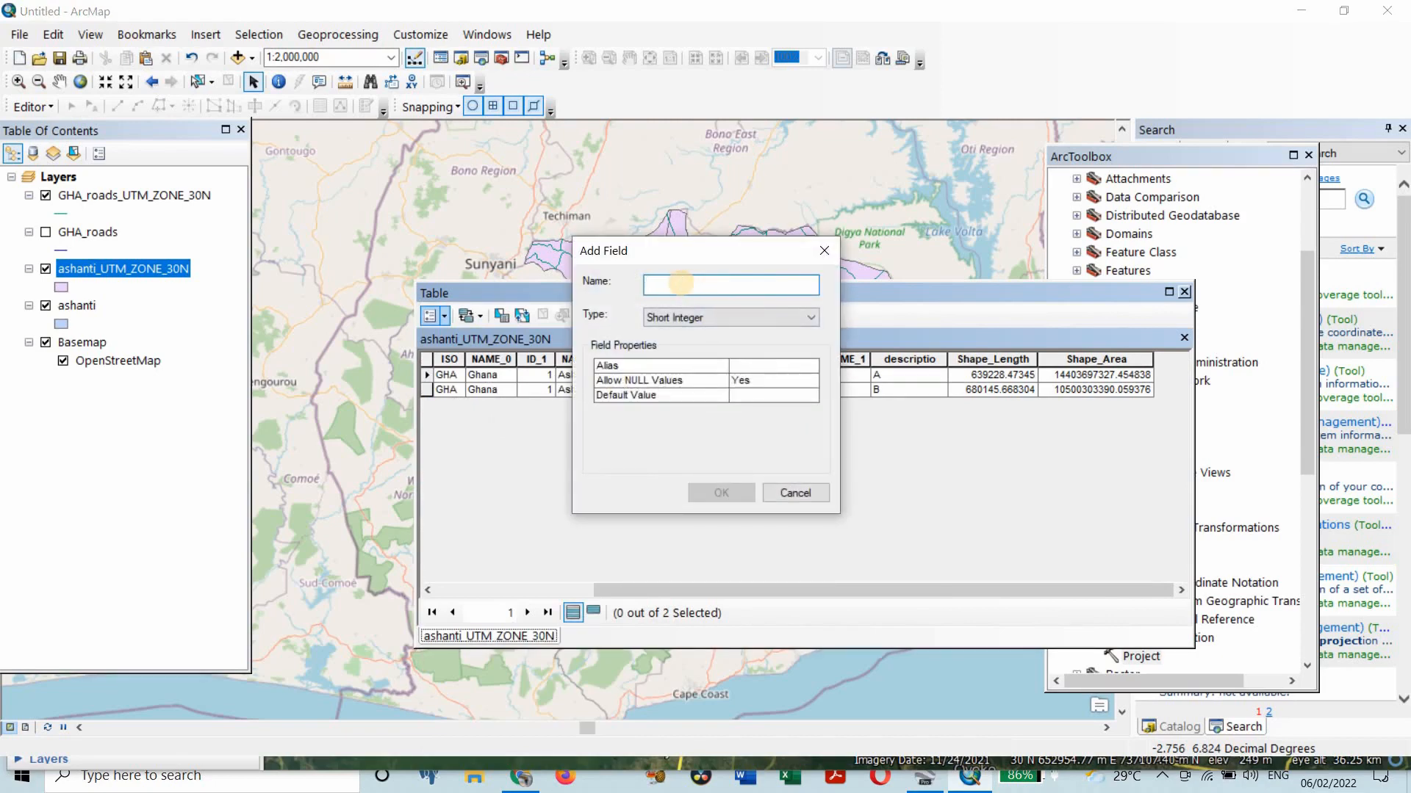
type("AREA")
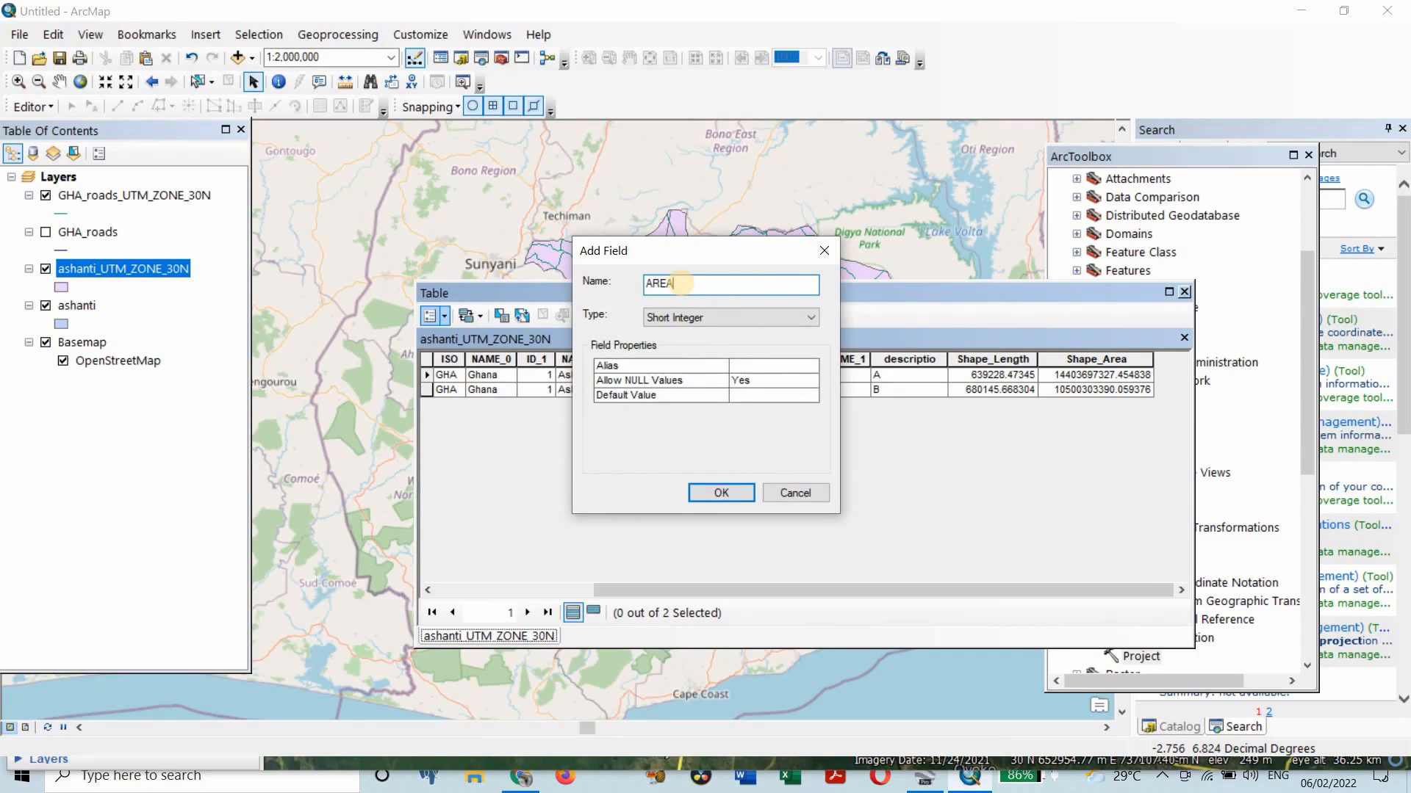
left_click(754, 316)
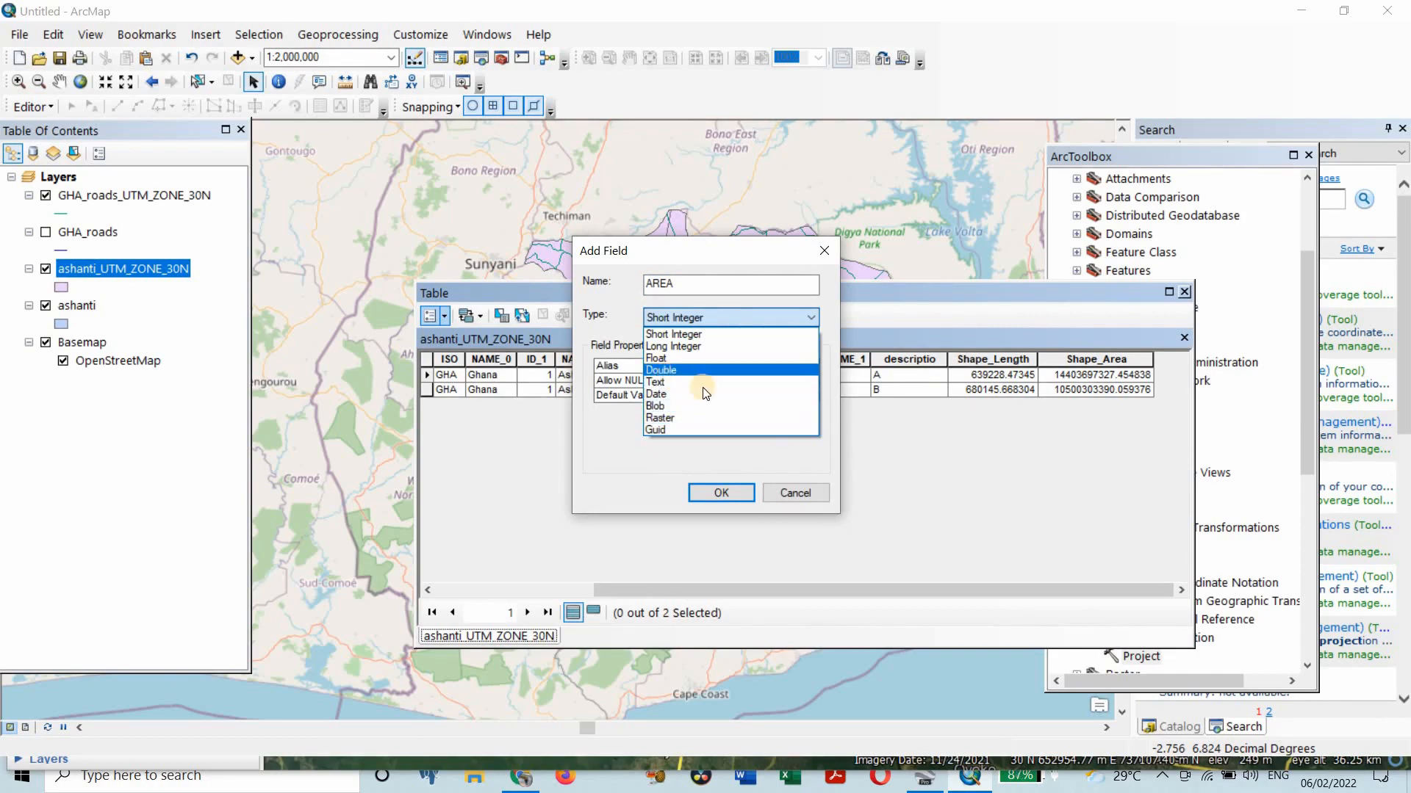
left_click(663, 370)
left_click(720, 492)
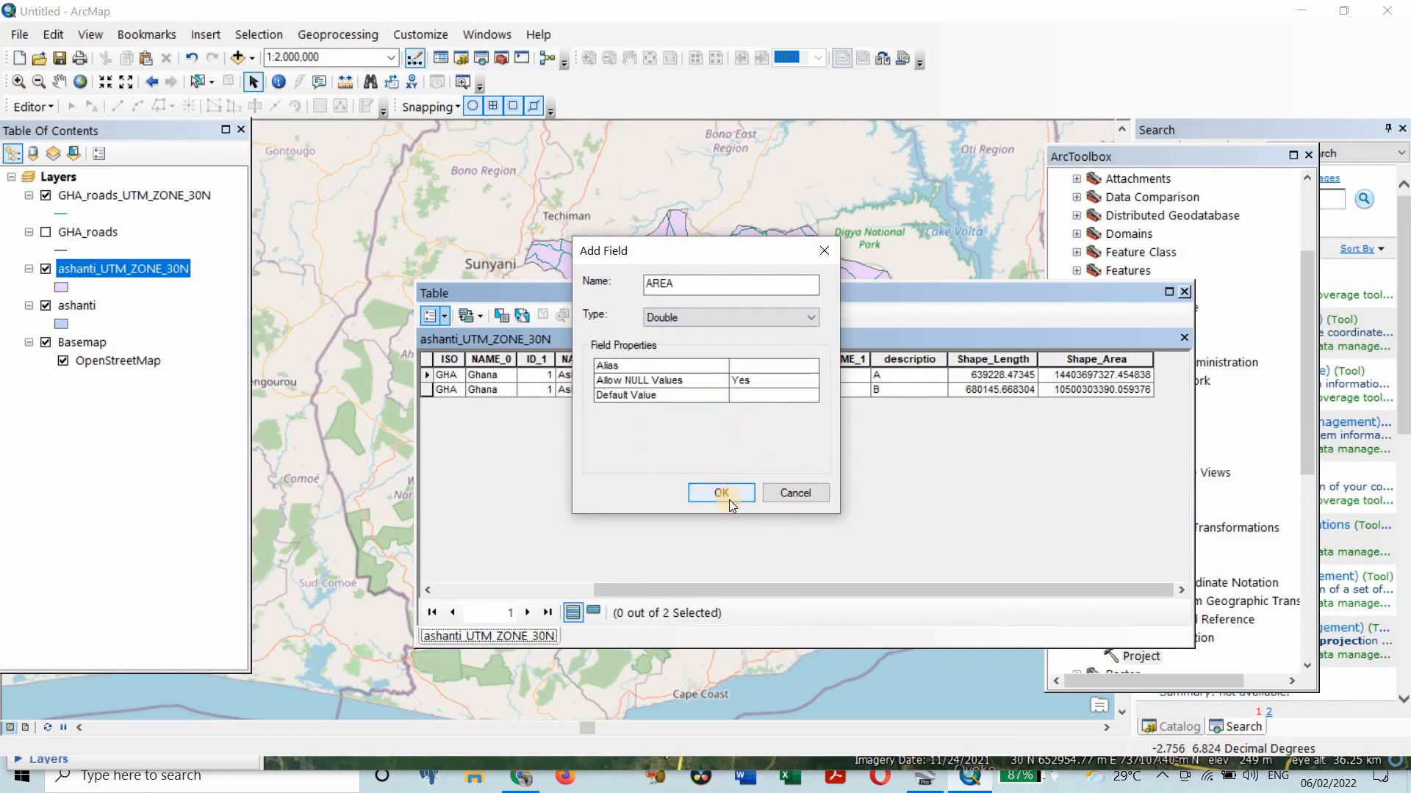
left_click_drag(690, 592, 913, 605)
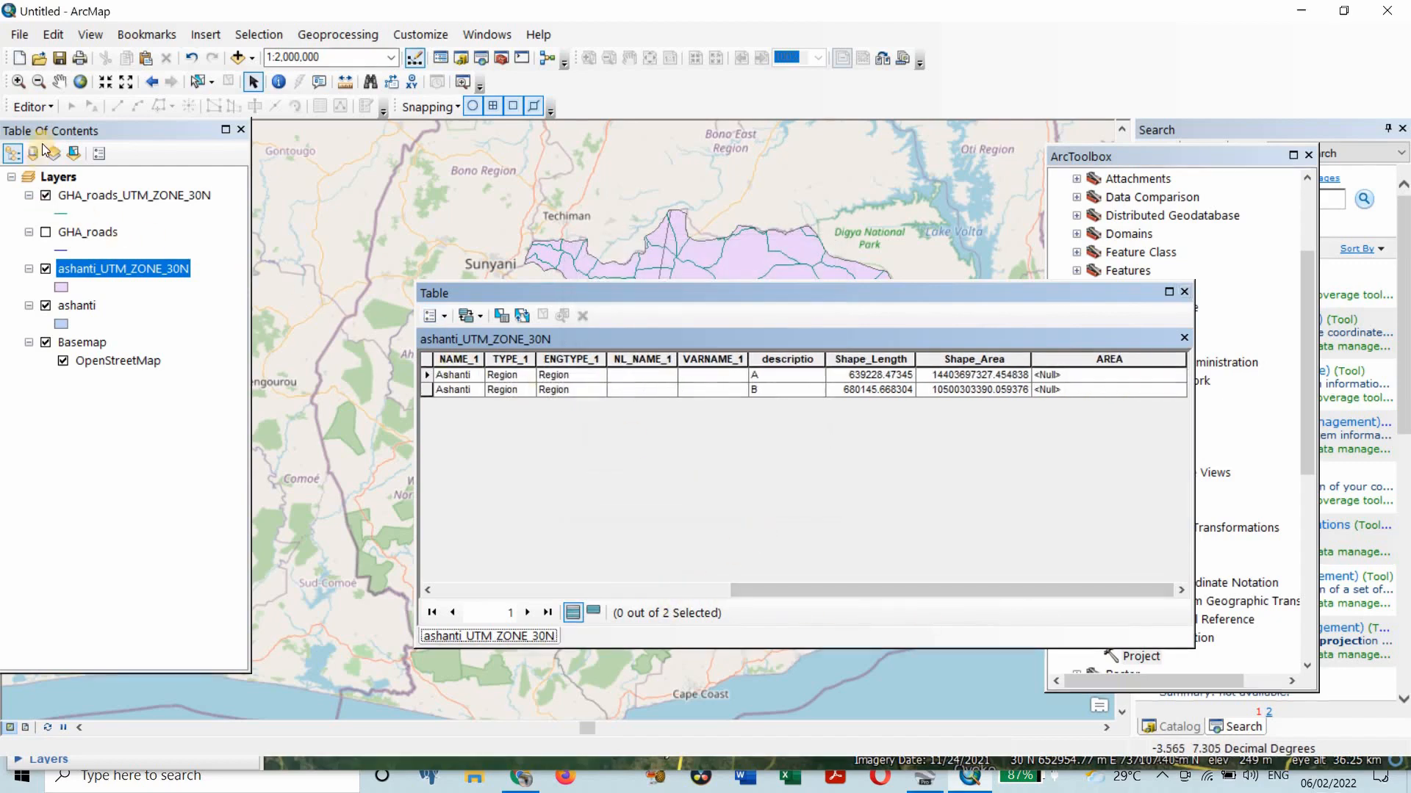
Start an edit session on the ashanti_UTM_ZONE_30N layer
right_click(151, 268)
mouse_move(248, 505)
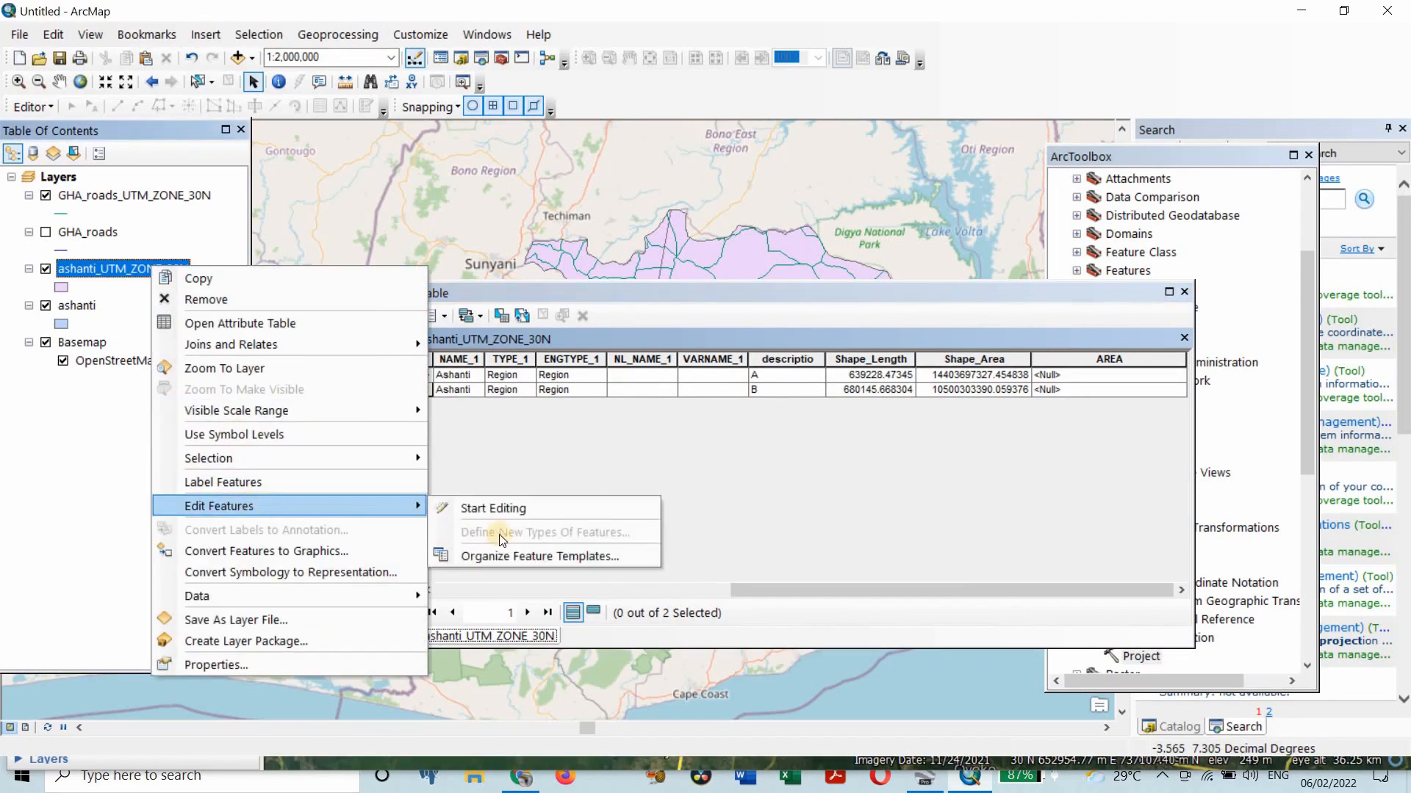
left_click(478, 507)
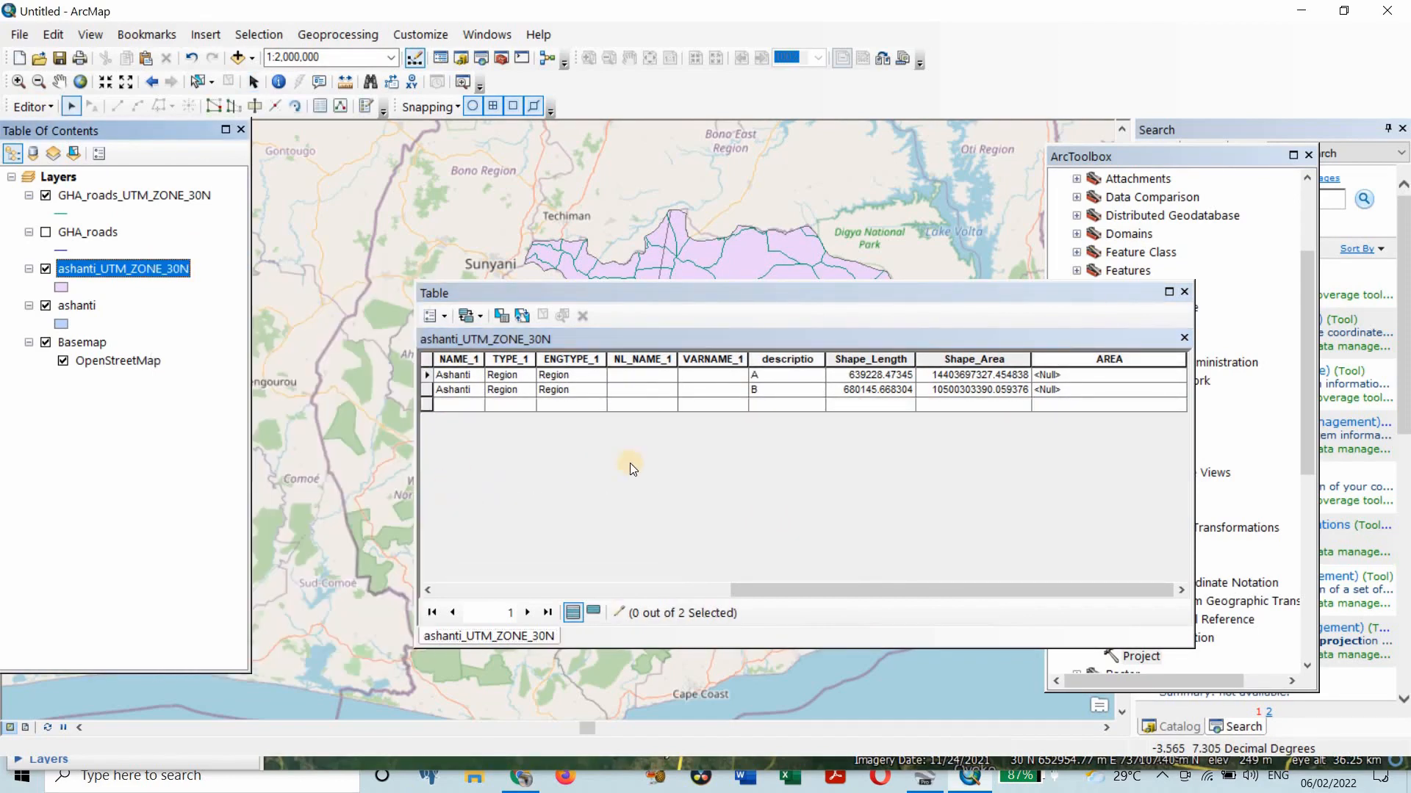
left_click(1002, 580)
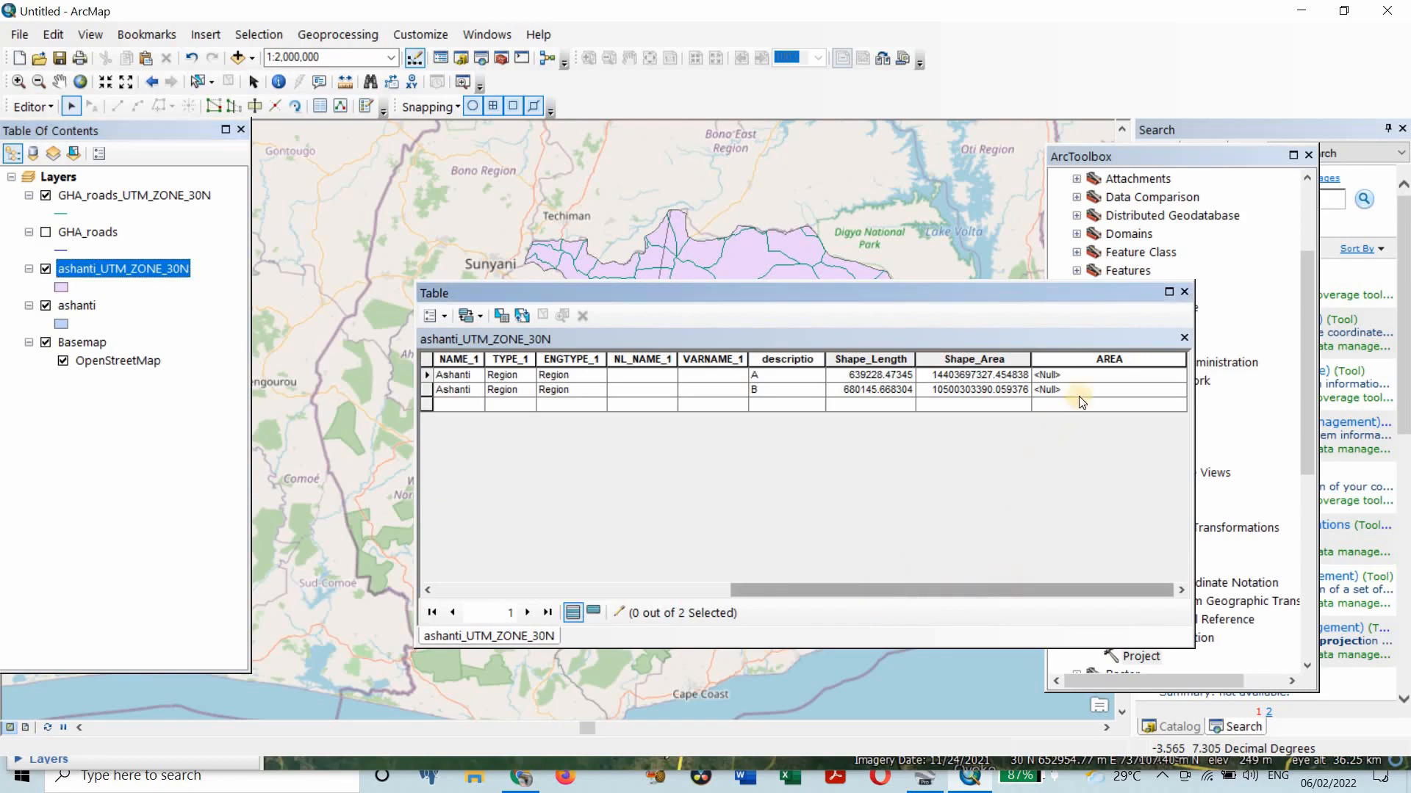
Calculate the AREA field's geometry as Area in square kilometers, using the data source's coordinate system
left_click(1102, 358)
right_click(1105, 360)
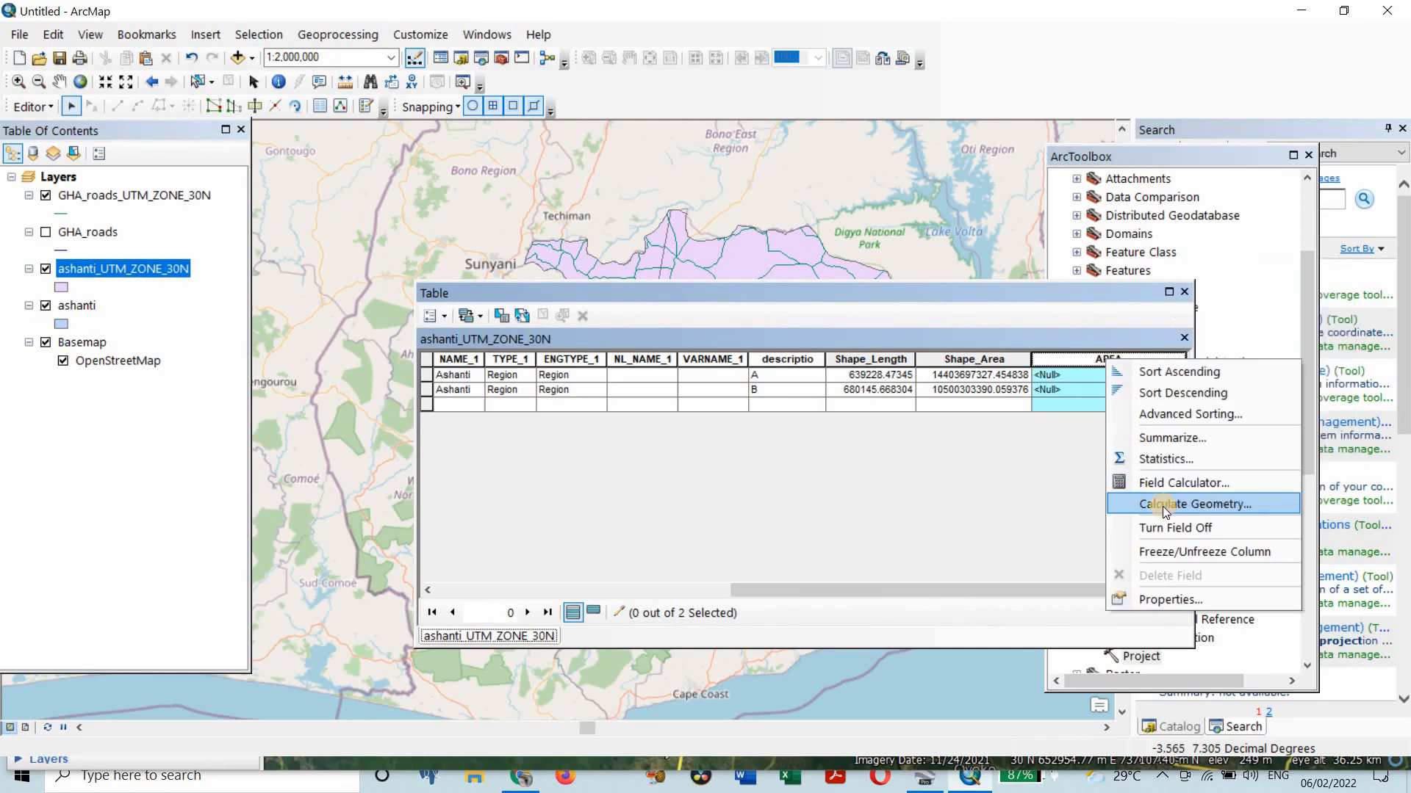
left_click(1162, 506)
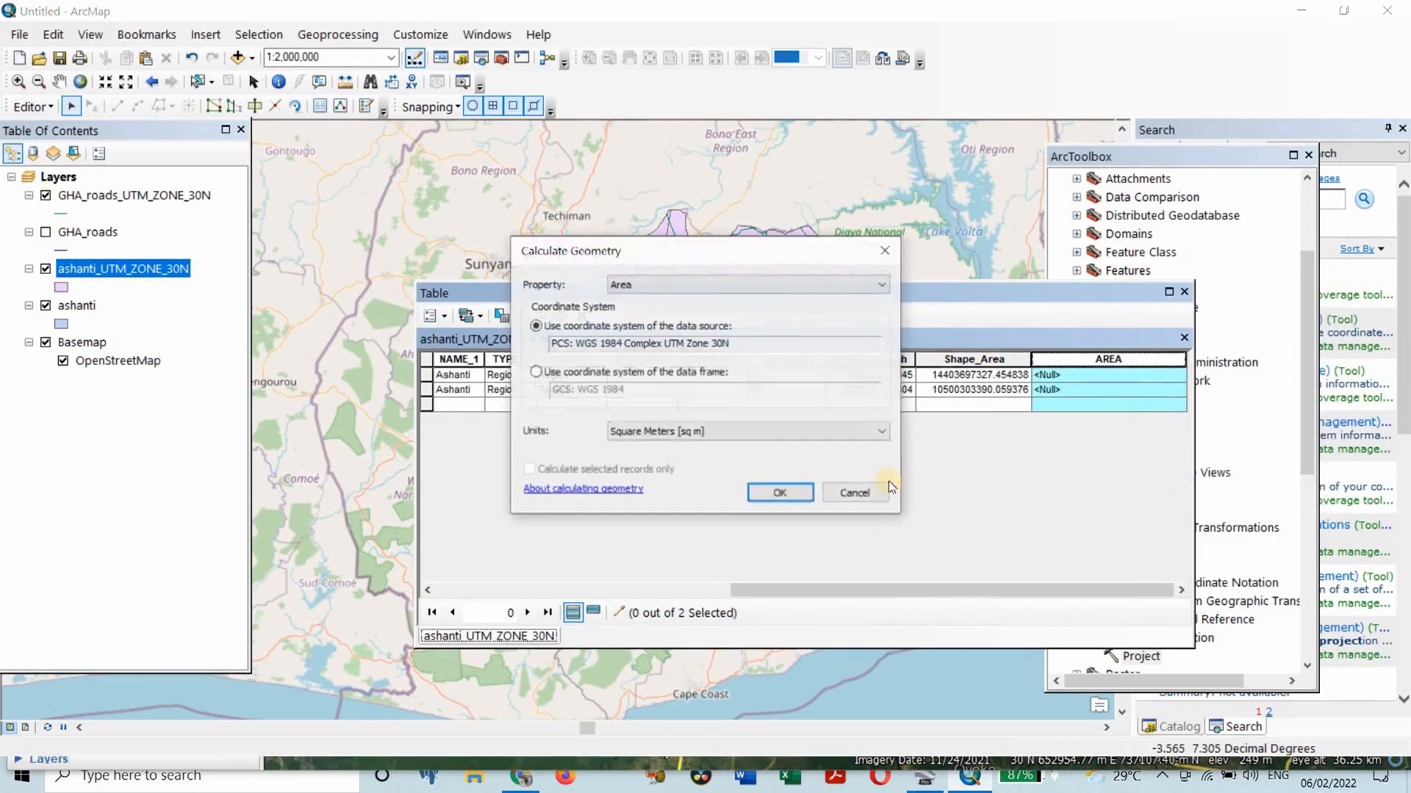
left_click(653, 283)
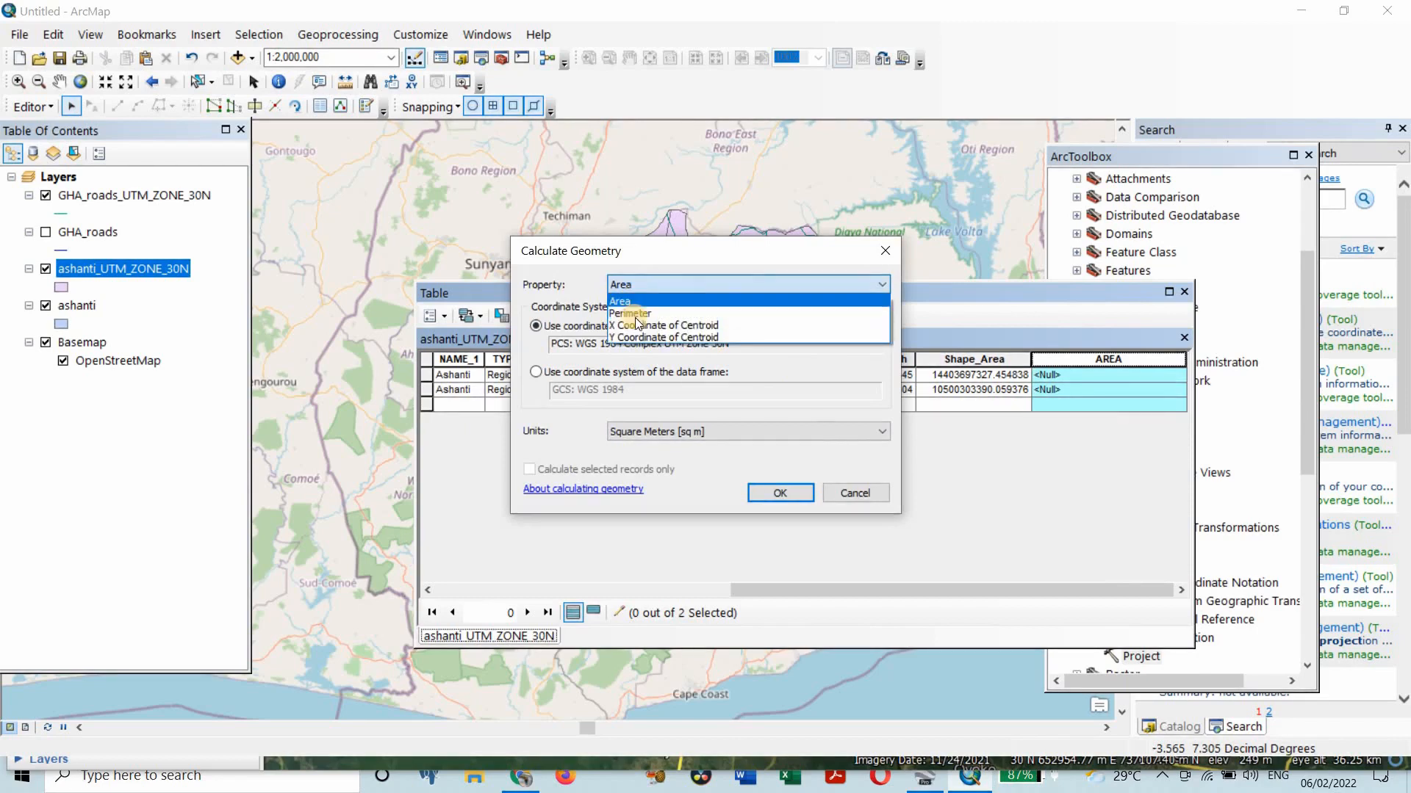
left_click(636, 300)
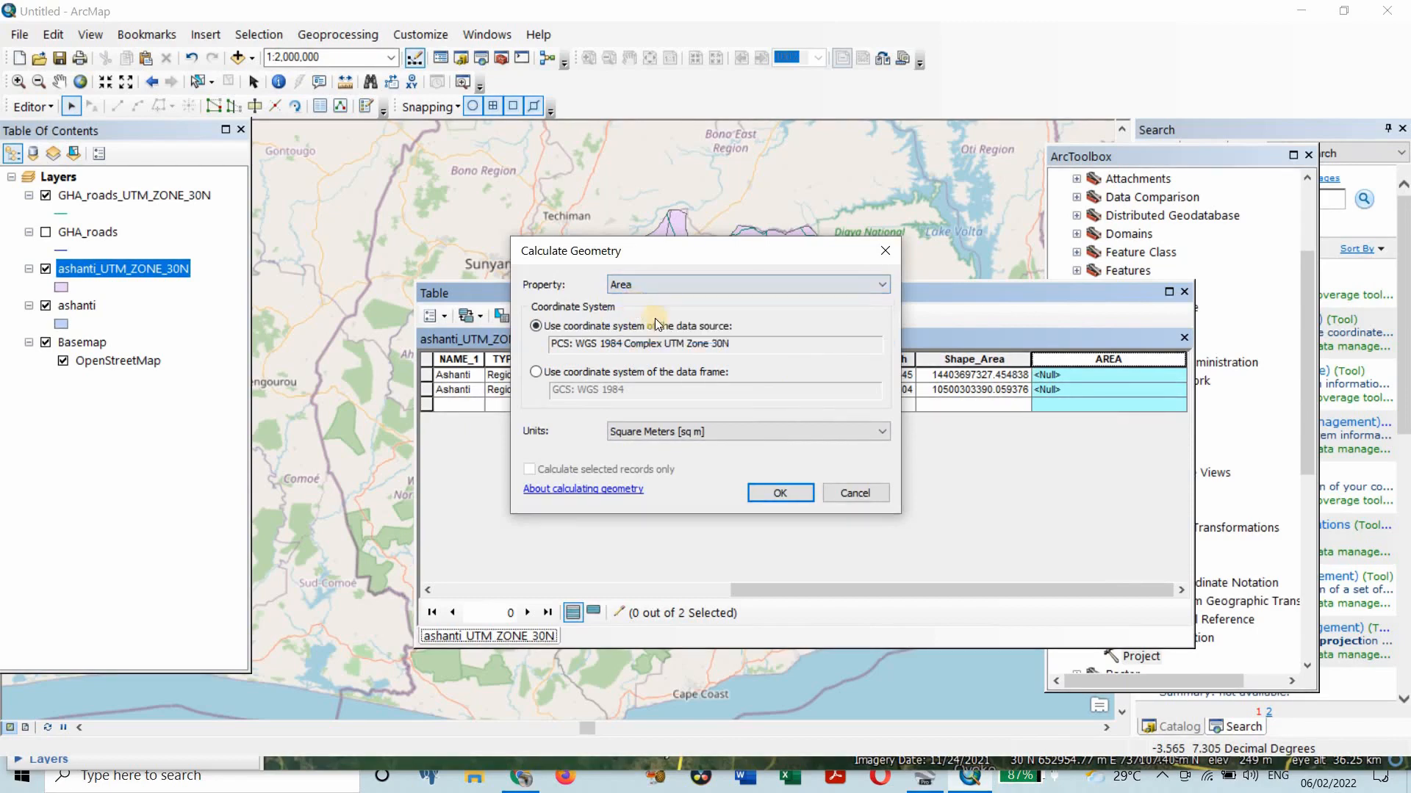
left_click(759, 431)
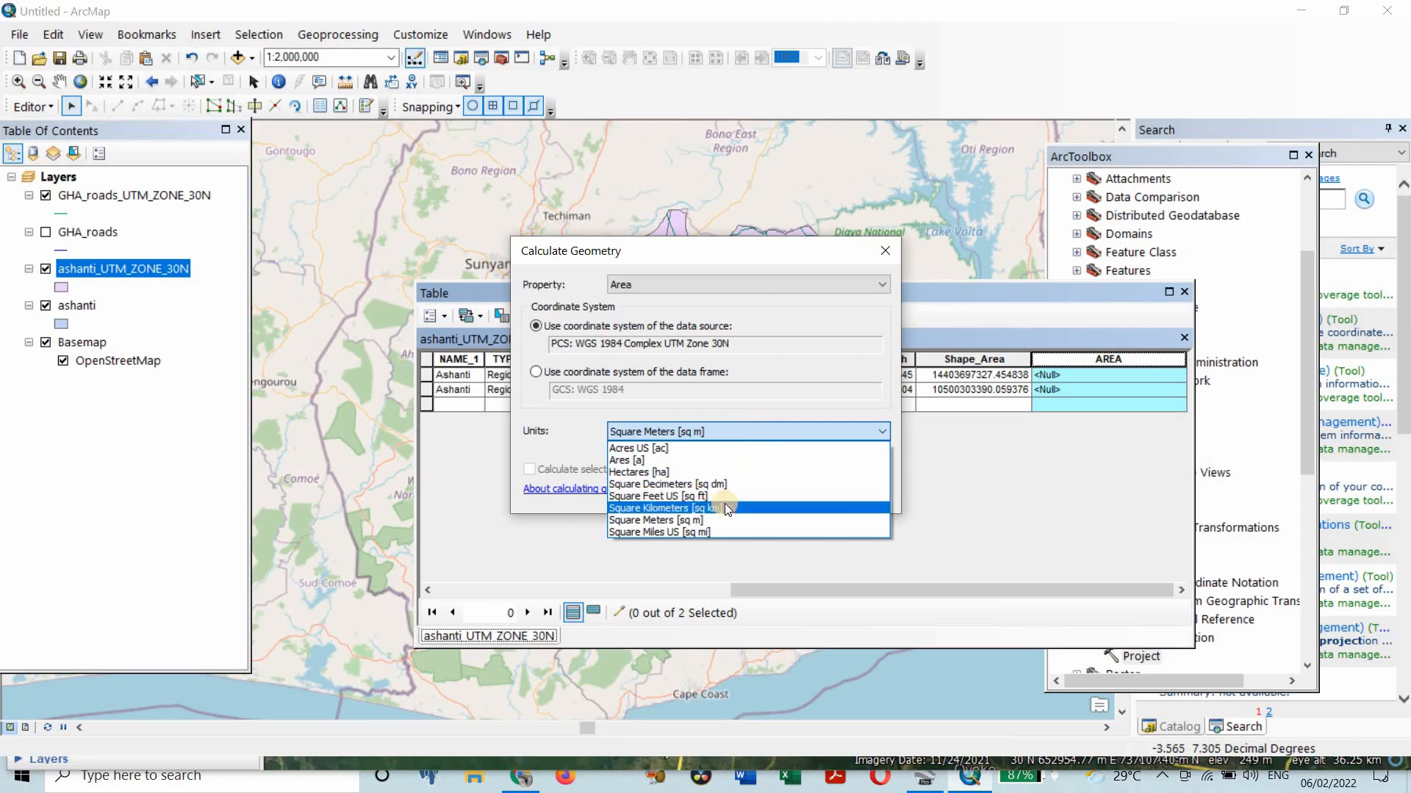
left_click(778, 510)
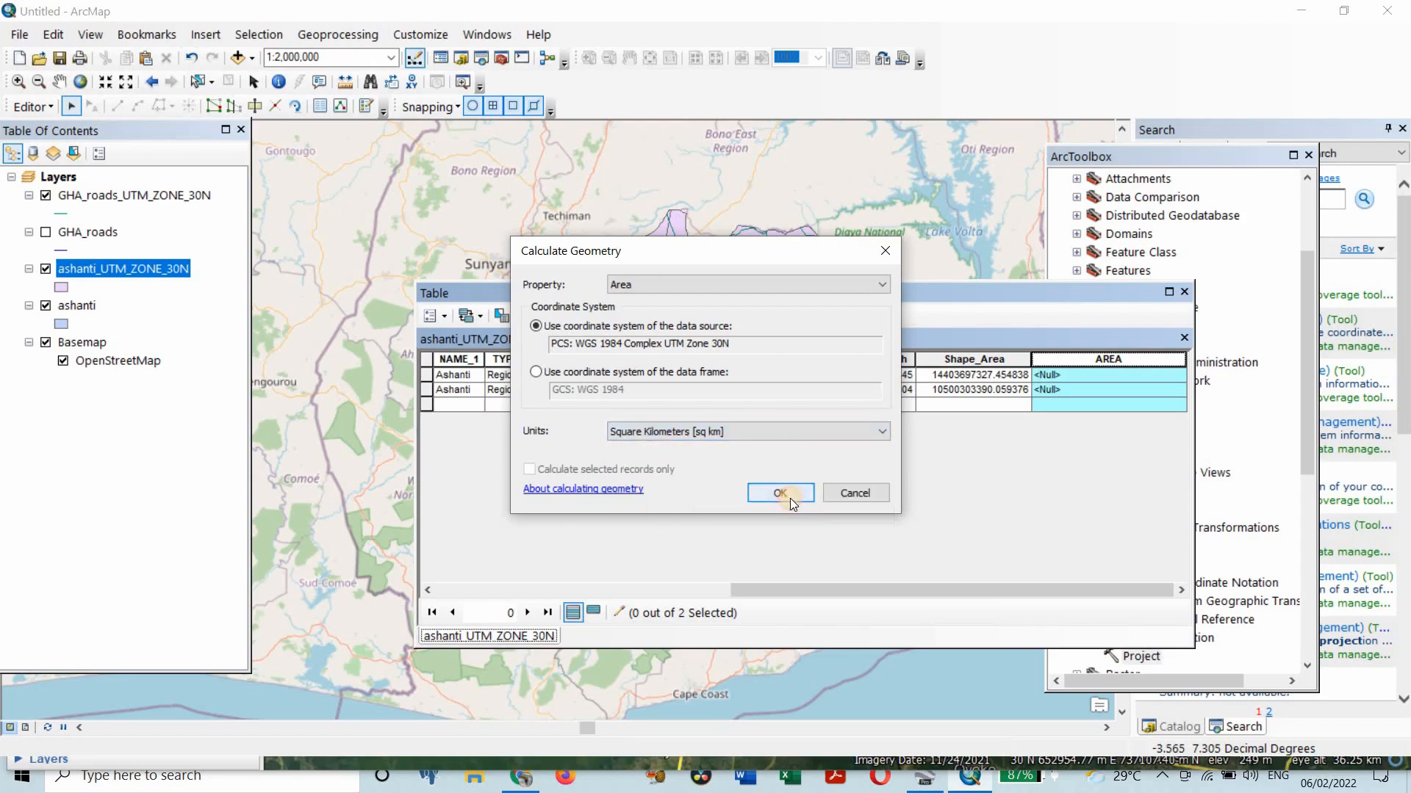
left_click(791, 499)
left_click_drag(760, 594, 795, 592)
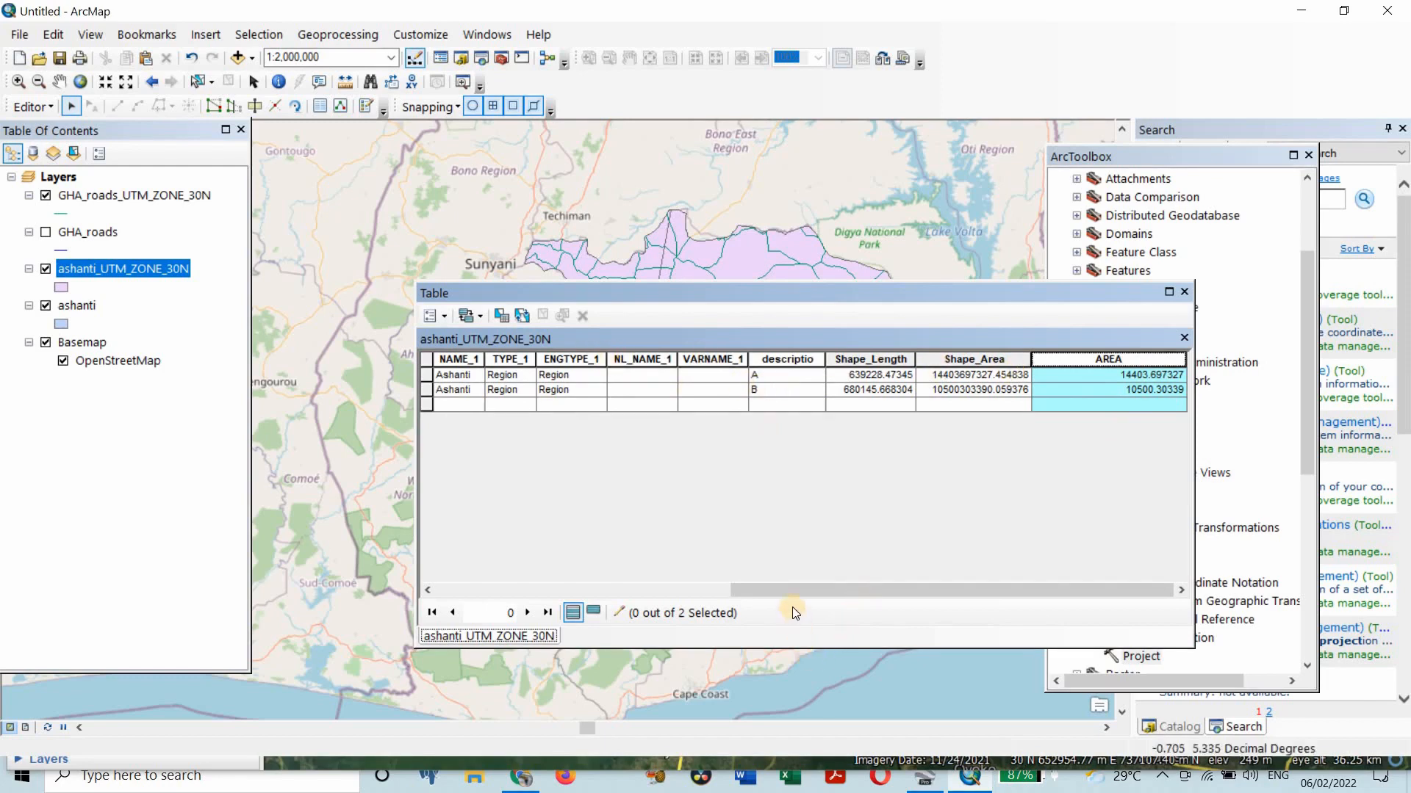
Save the edits to ashanti_UTM_ZONE_30N and stop the edit session
left_click(441, 316)
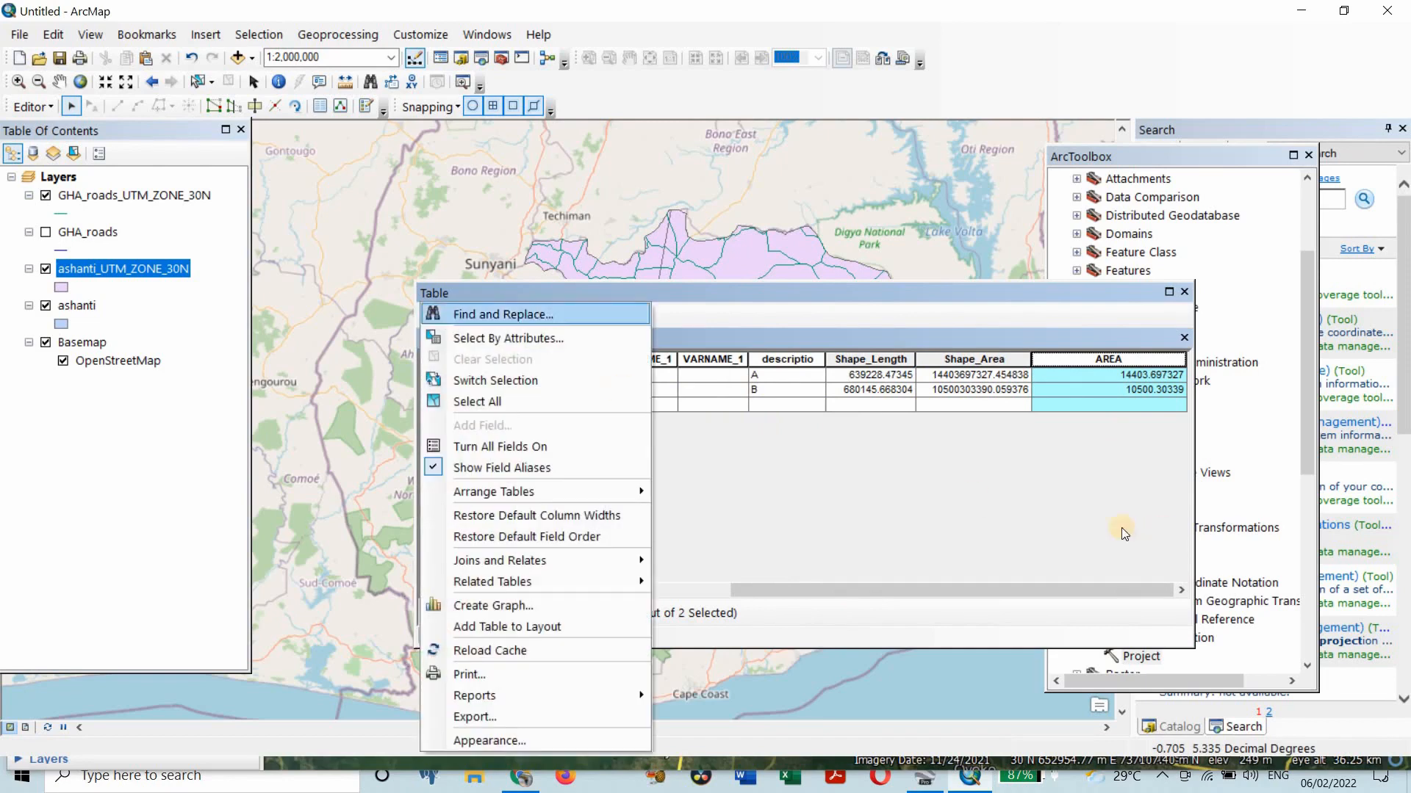
left_click(879, 461)
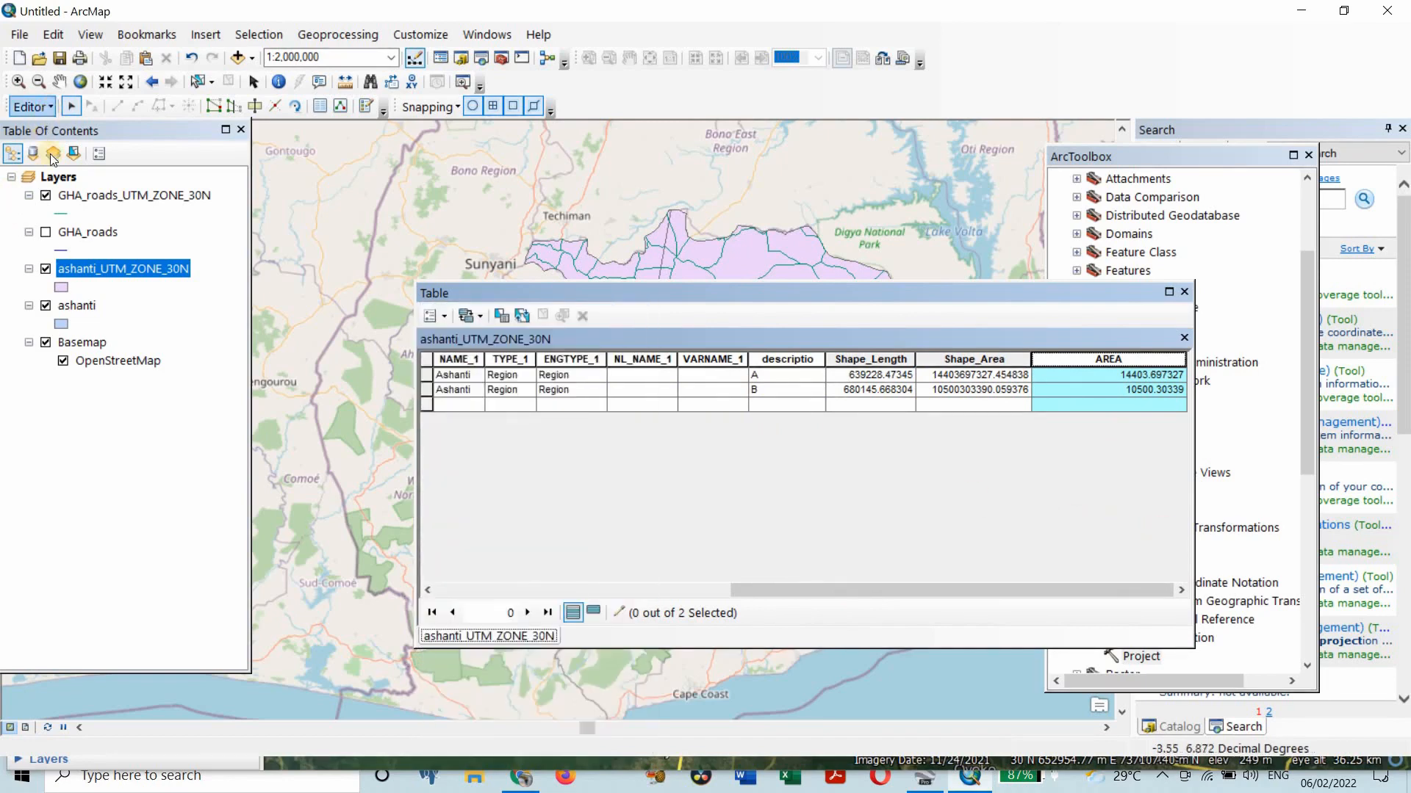
left_click(49, 107)
left_click(55, 175)
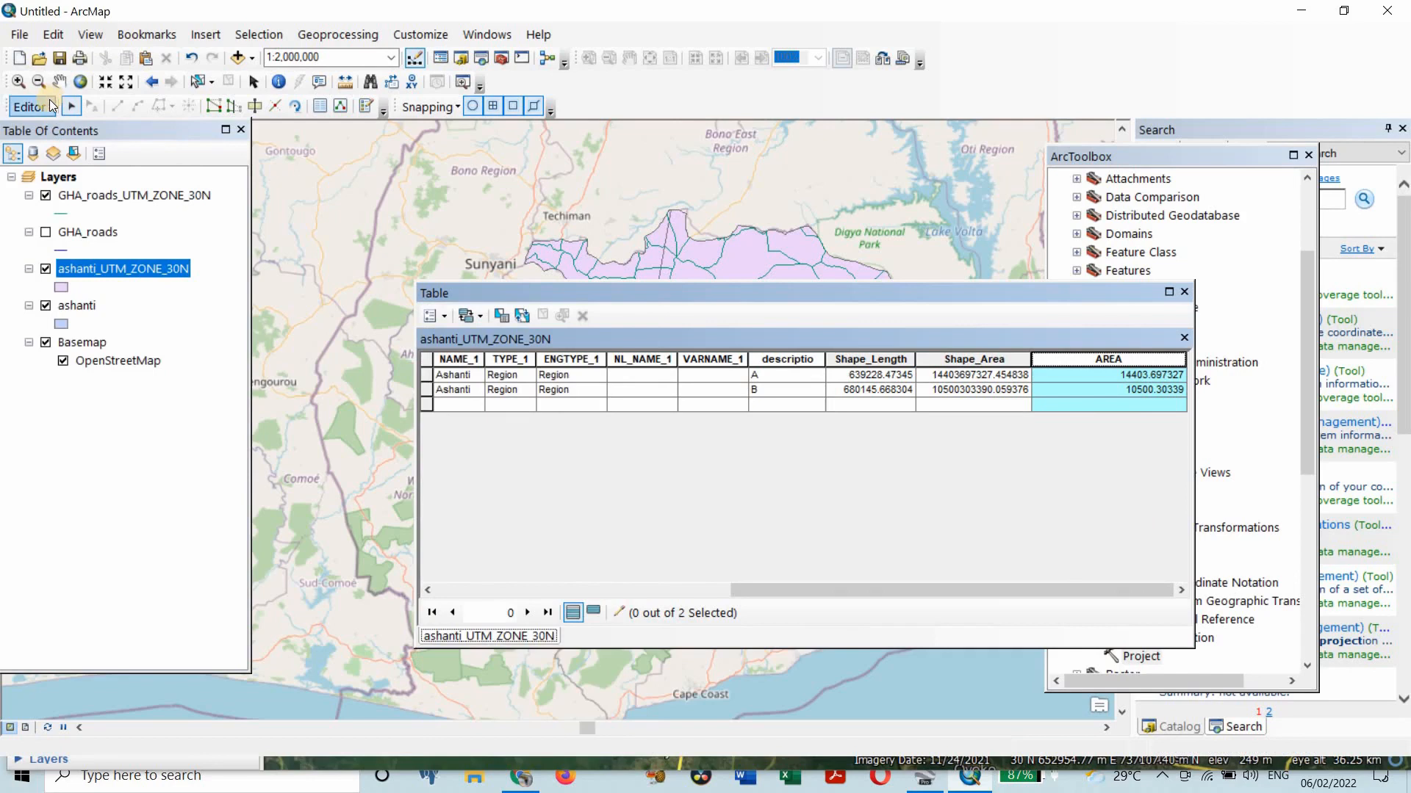
left_click(49, 107)
left_click(55, 148)
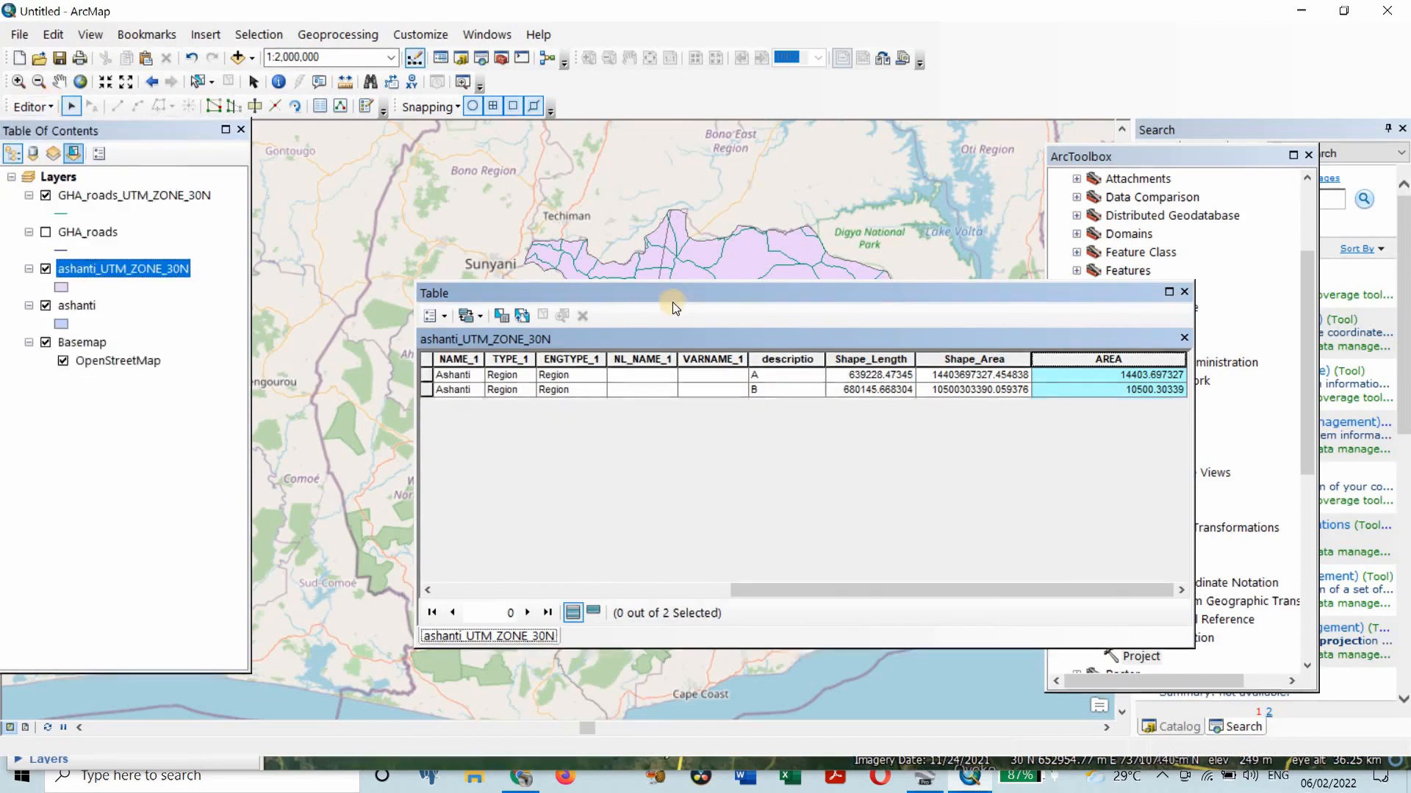
Add a field named PERIMETER of type Double to the ashanti_UTM_ZONE_30N attribute table
left_click(445, 317)
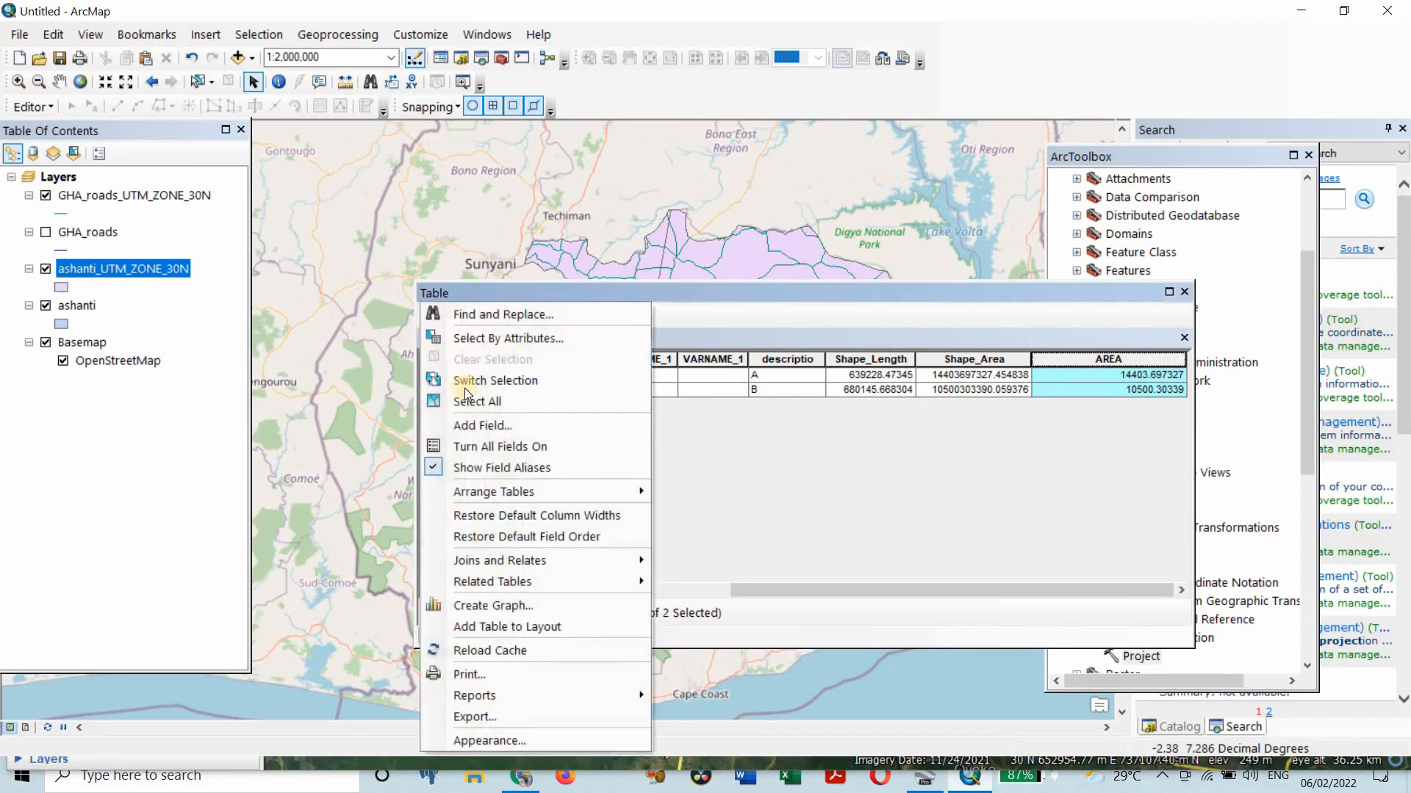
left_click(492, 426)
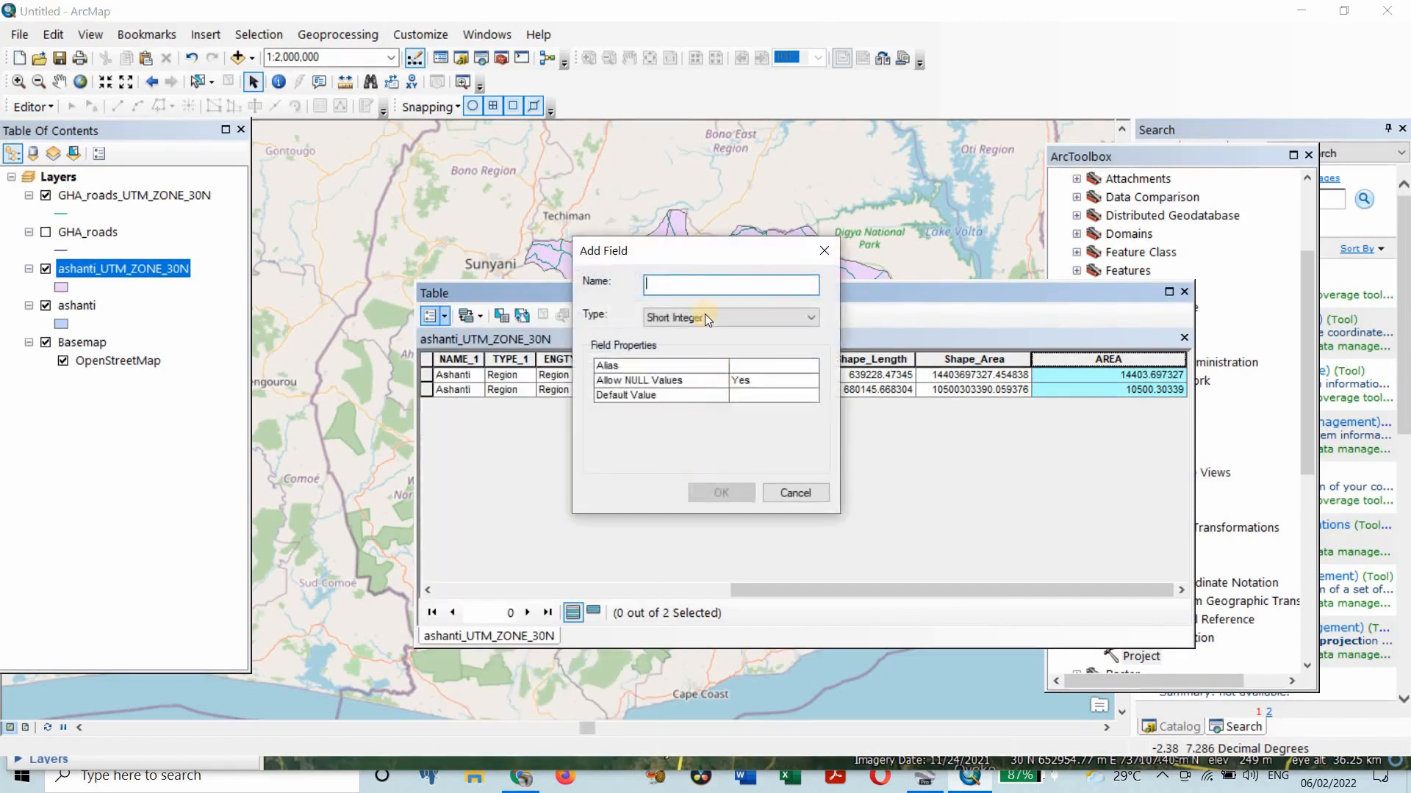
left_click(691, 285)
type("PER")
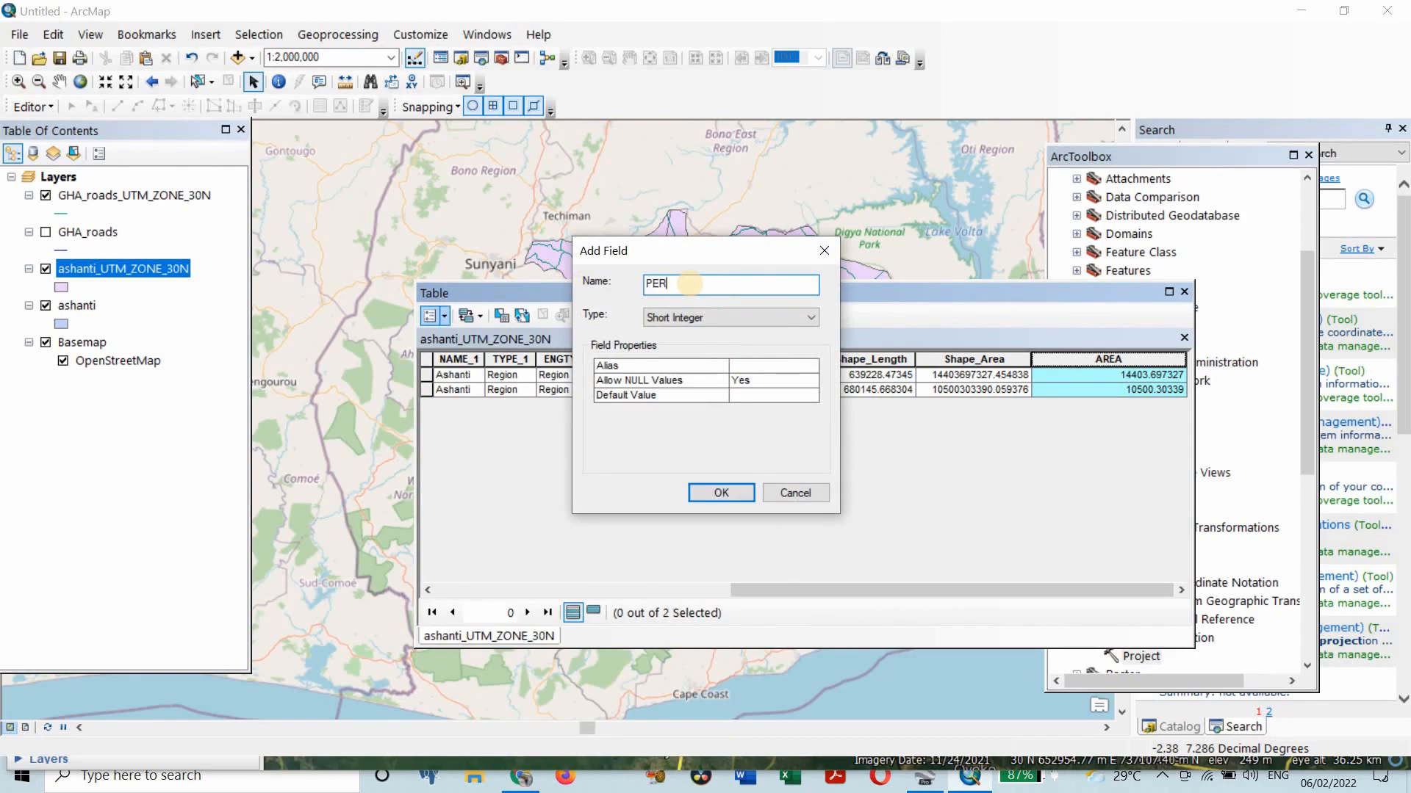
type("IMETER")
left_click(734, 315)
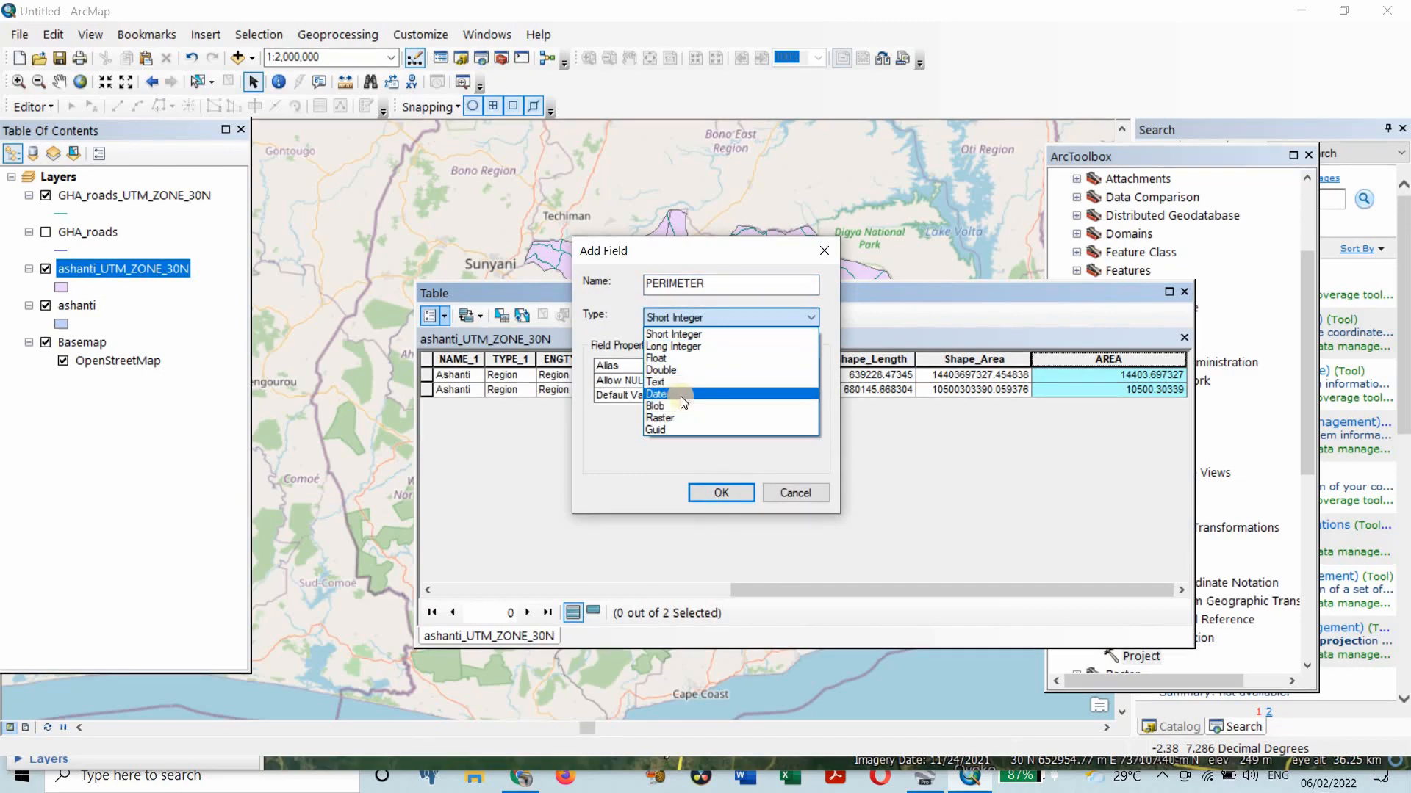
left_click(737, 371)
left_click(718, 491)
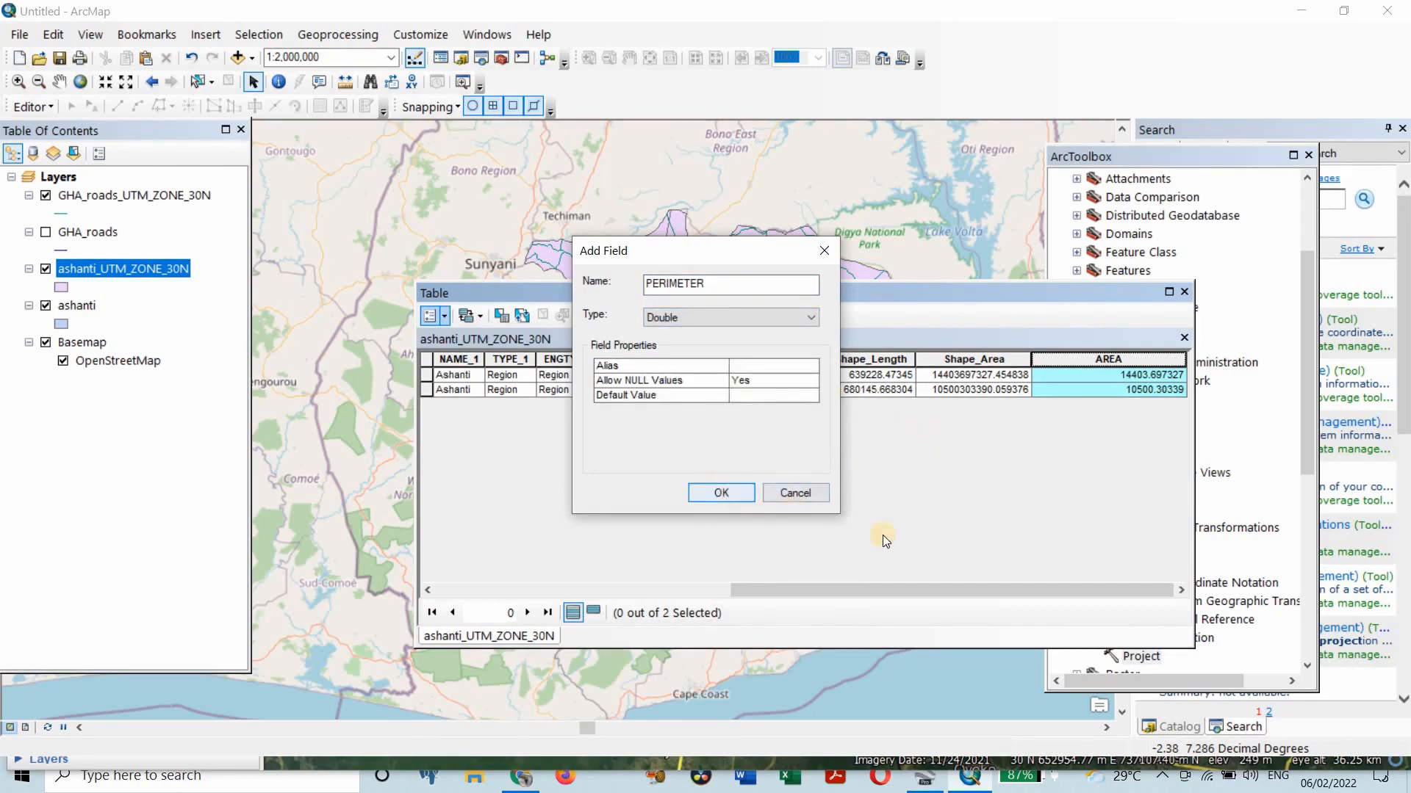
left_click_drag(835, 587, 1108, 630)
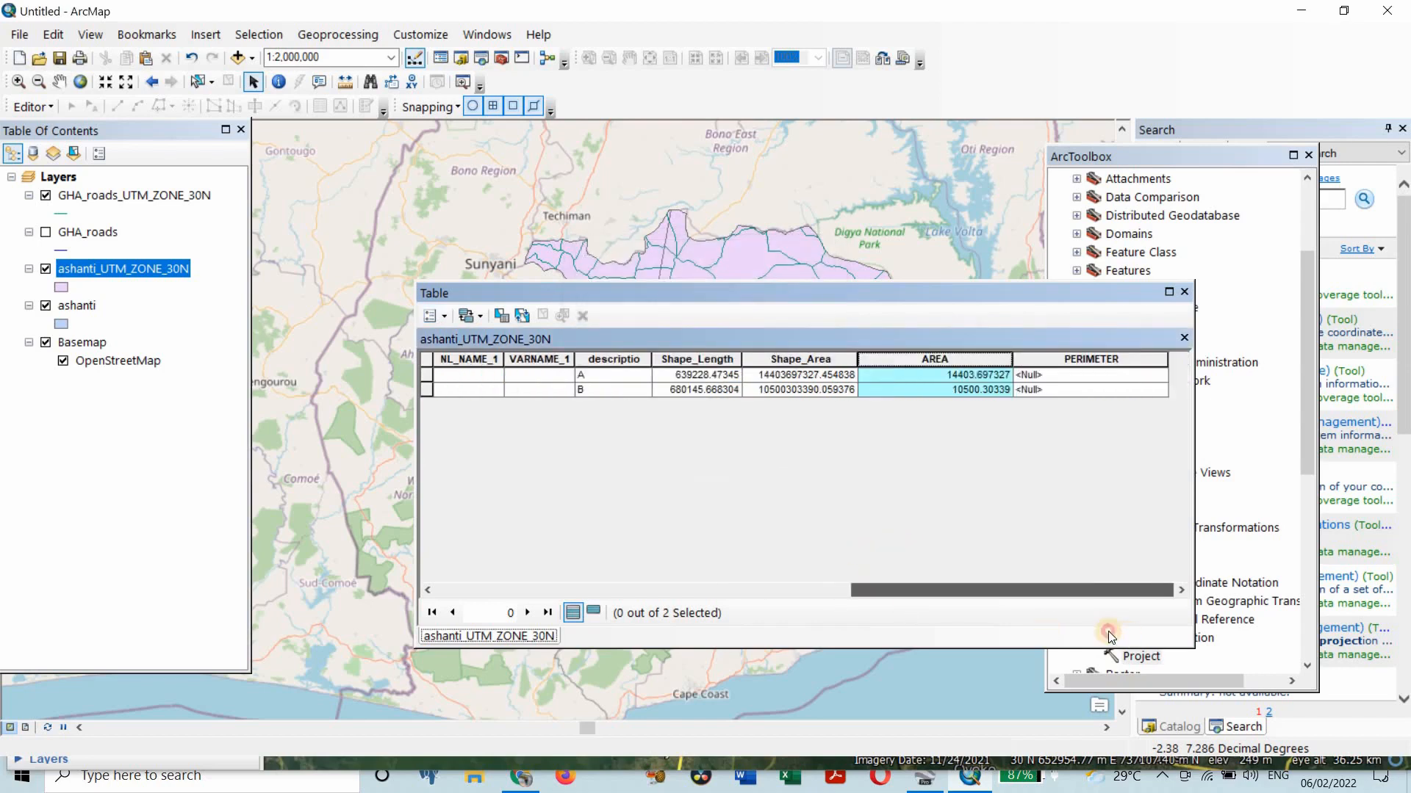
Start an edit session on the ashanti_UTM_ZONE_30N layer to fill its PERIMETER field
right_click(127, 272)
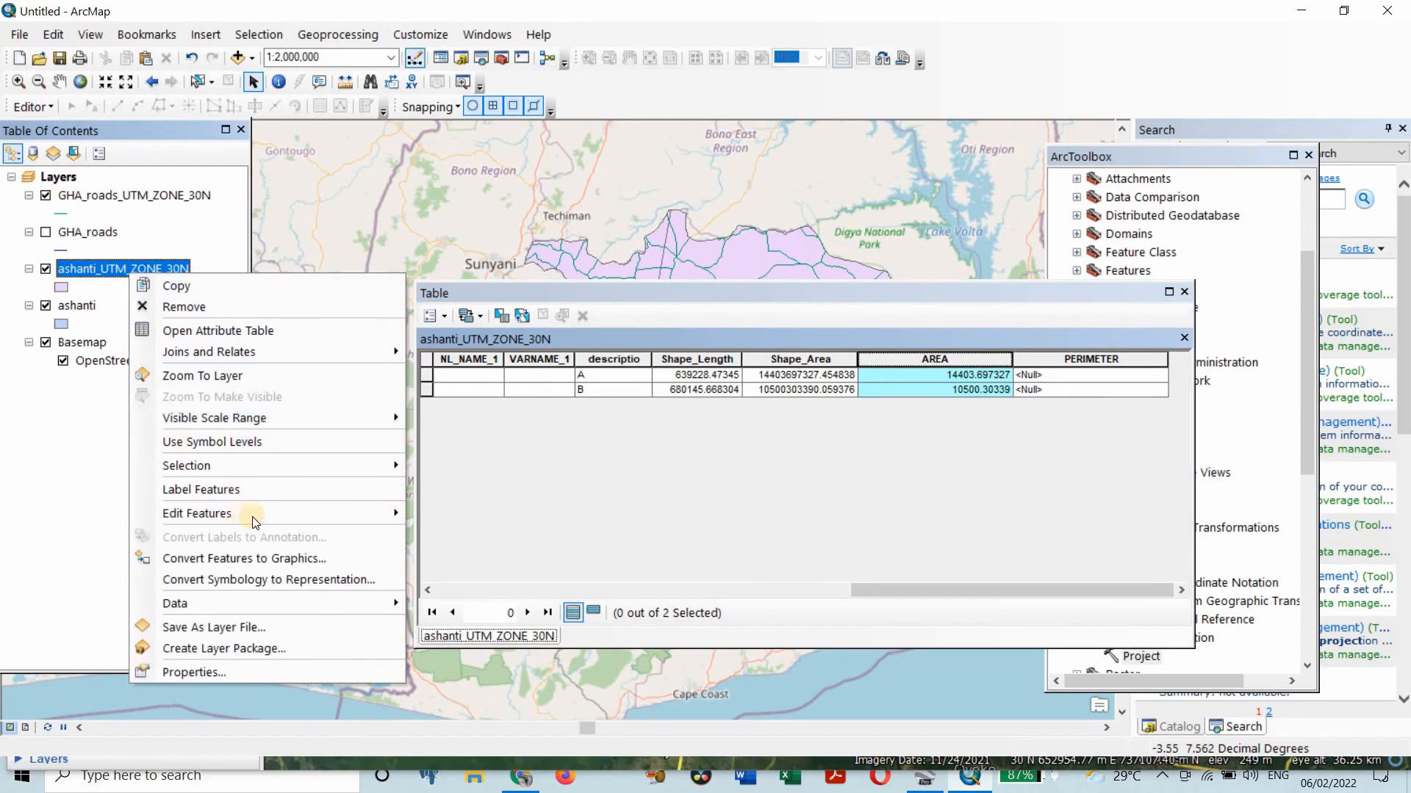
mouse_move(243, 513)
left_click(481, 522)
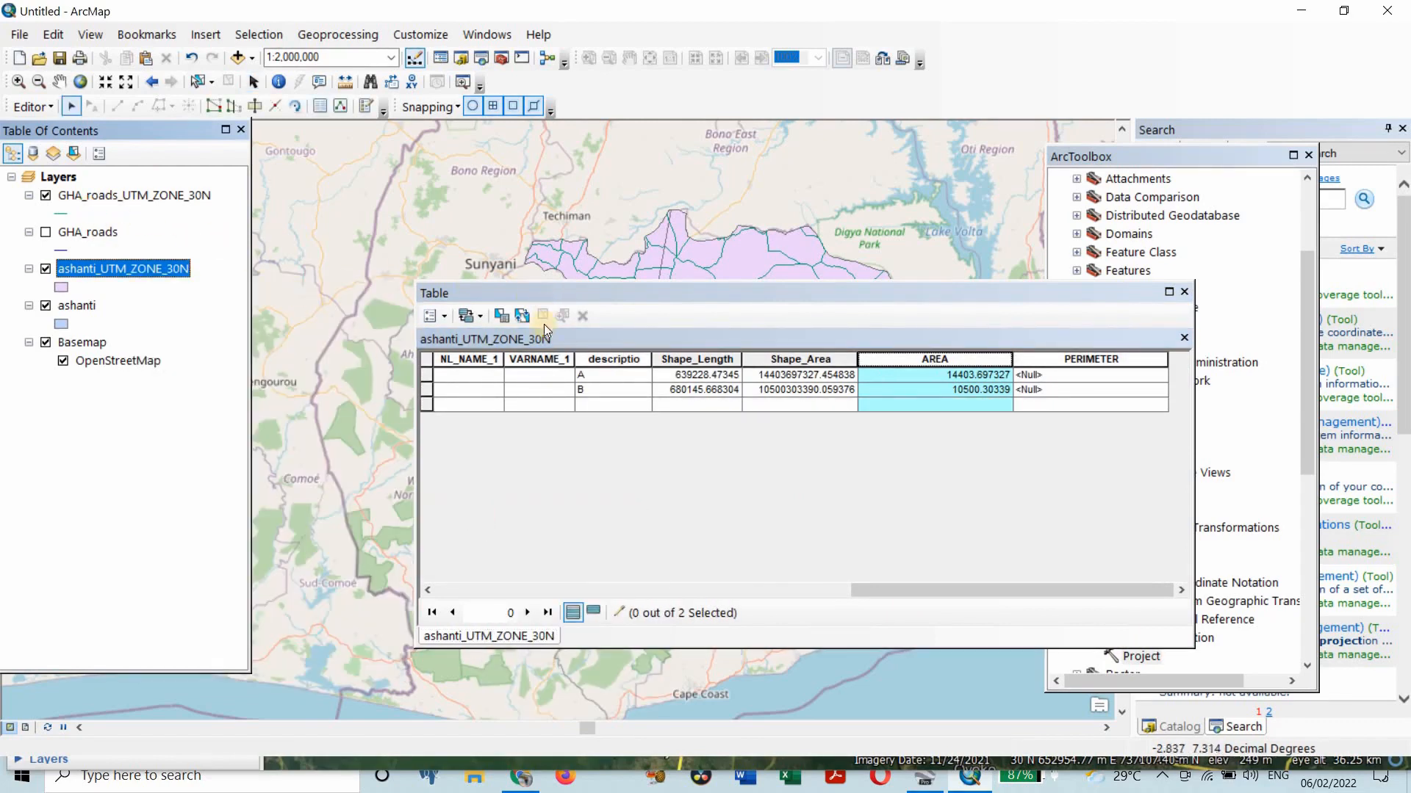
Calculate the PERIMETER field's geometry as Perimeter in kilometers, using the data source's coordinate system
left_click(1067, 357)
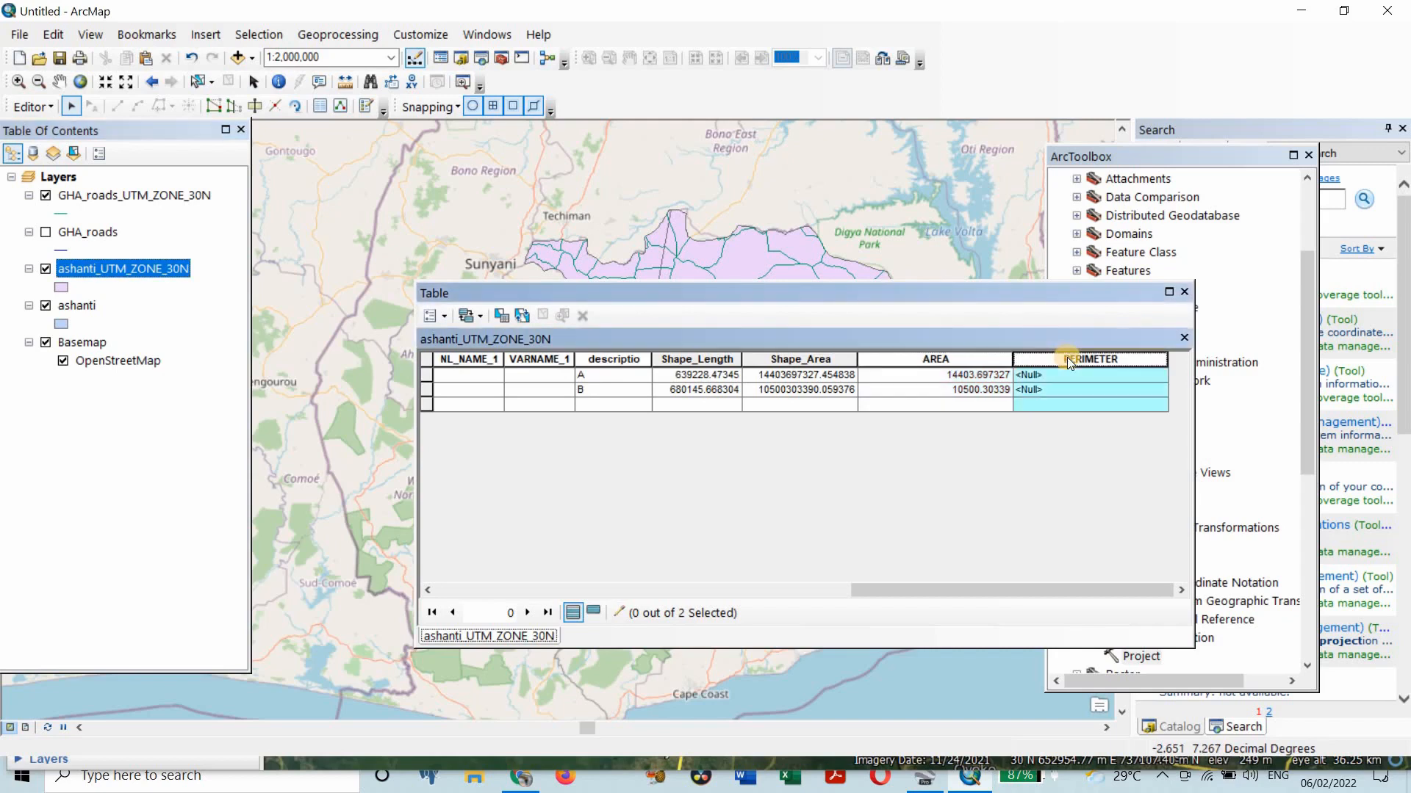
right_click(1066, 357)
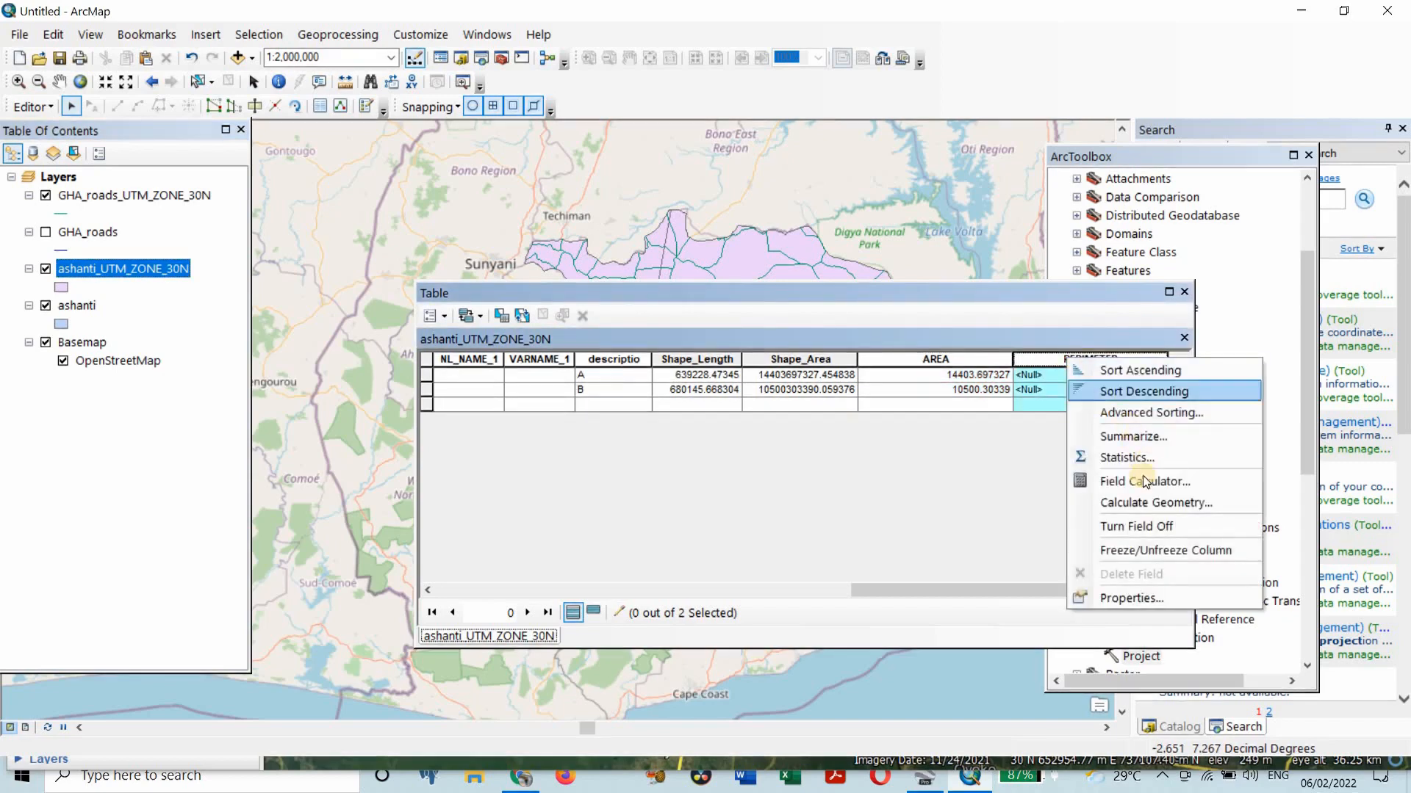
left_click(1146, 504)
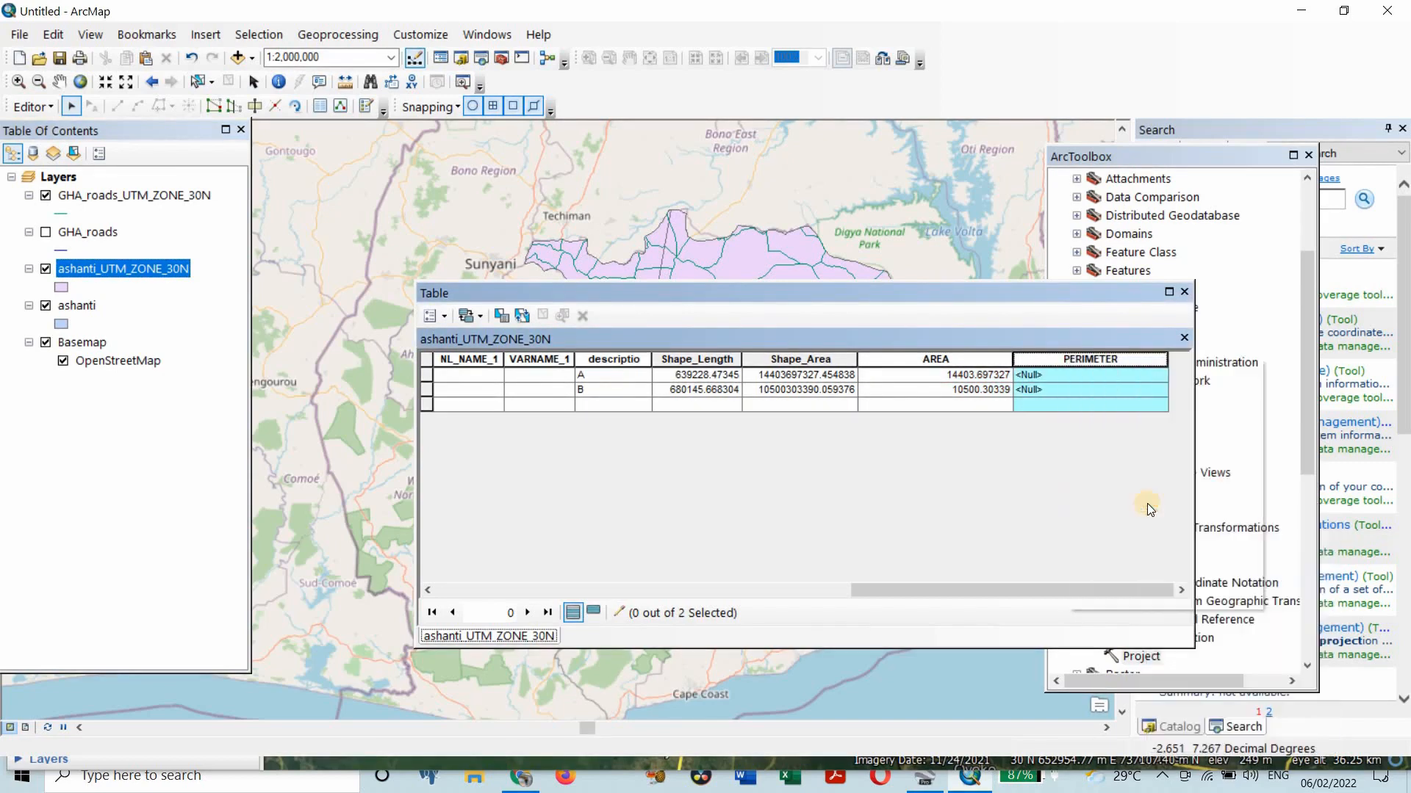
left_click(666, 289)
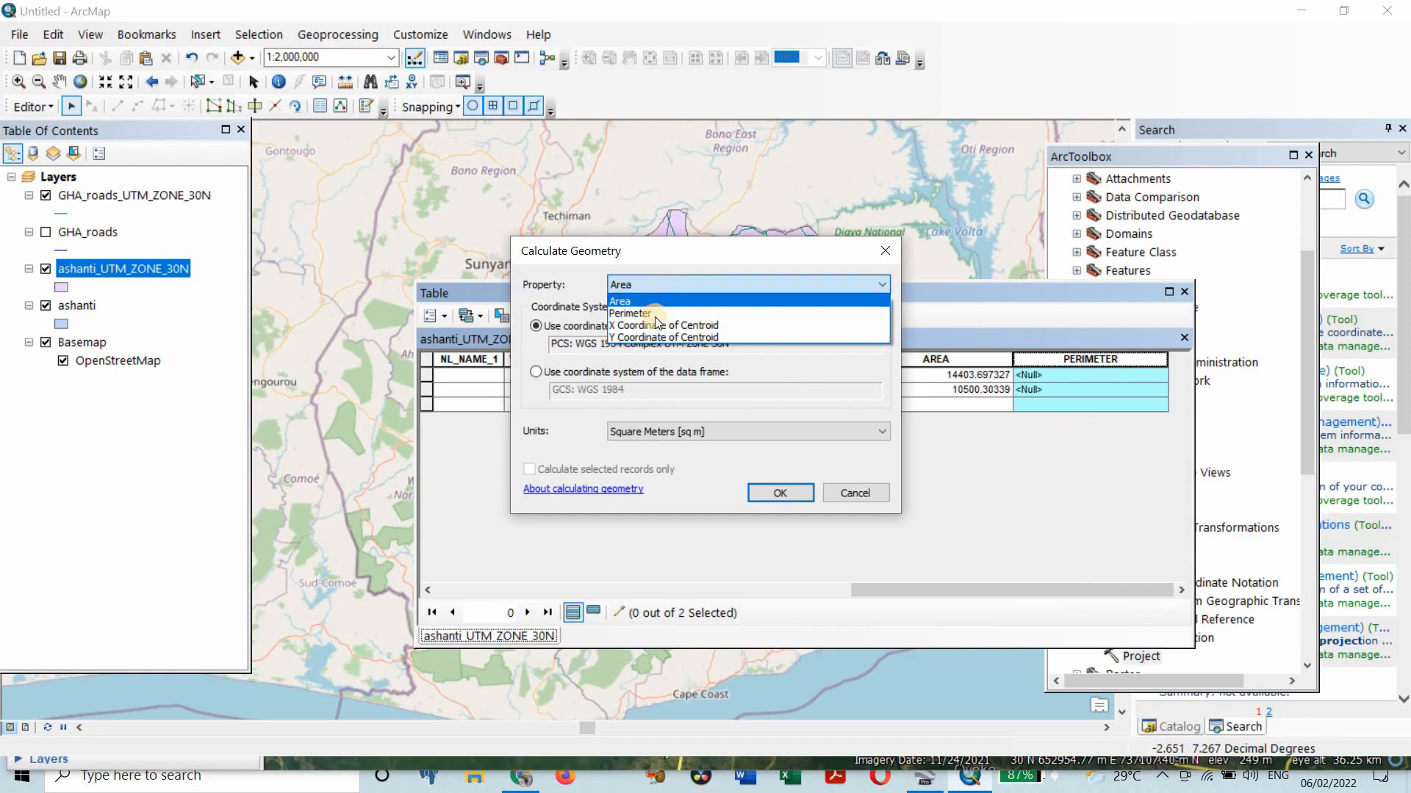
left_click(654, 315)
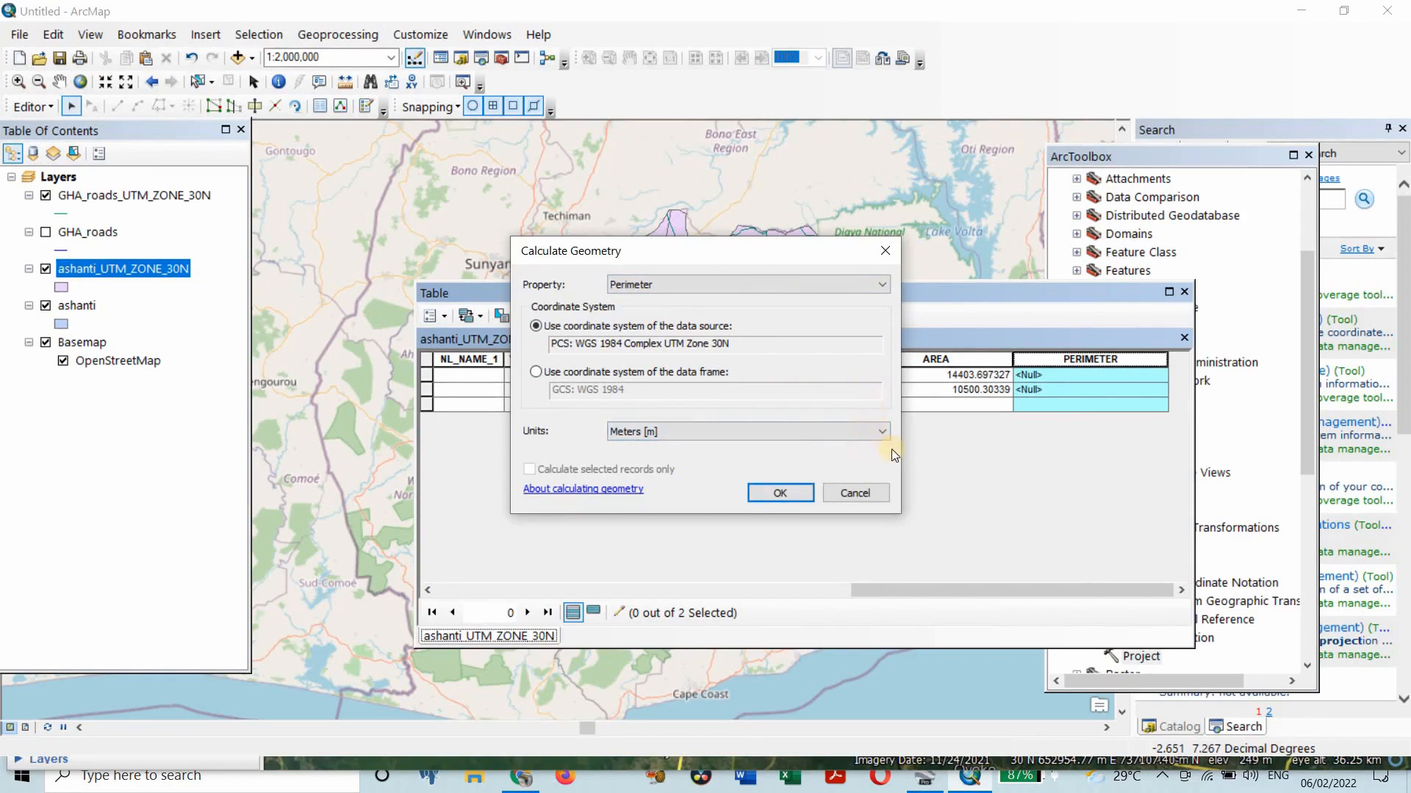
left_click(881, 432)
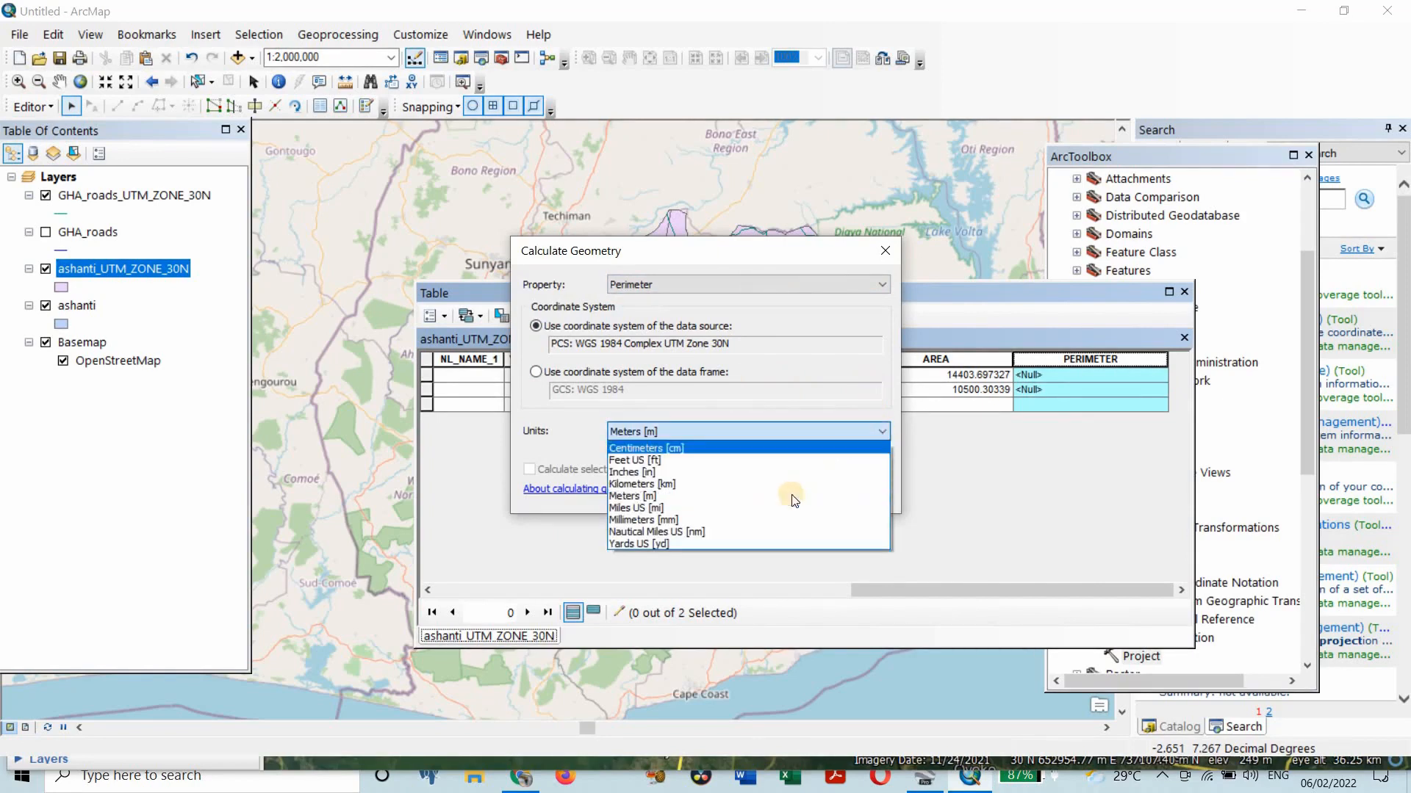
left_click(676, 487)
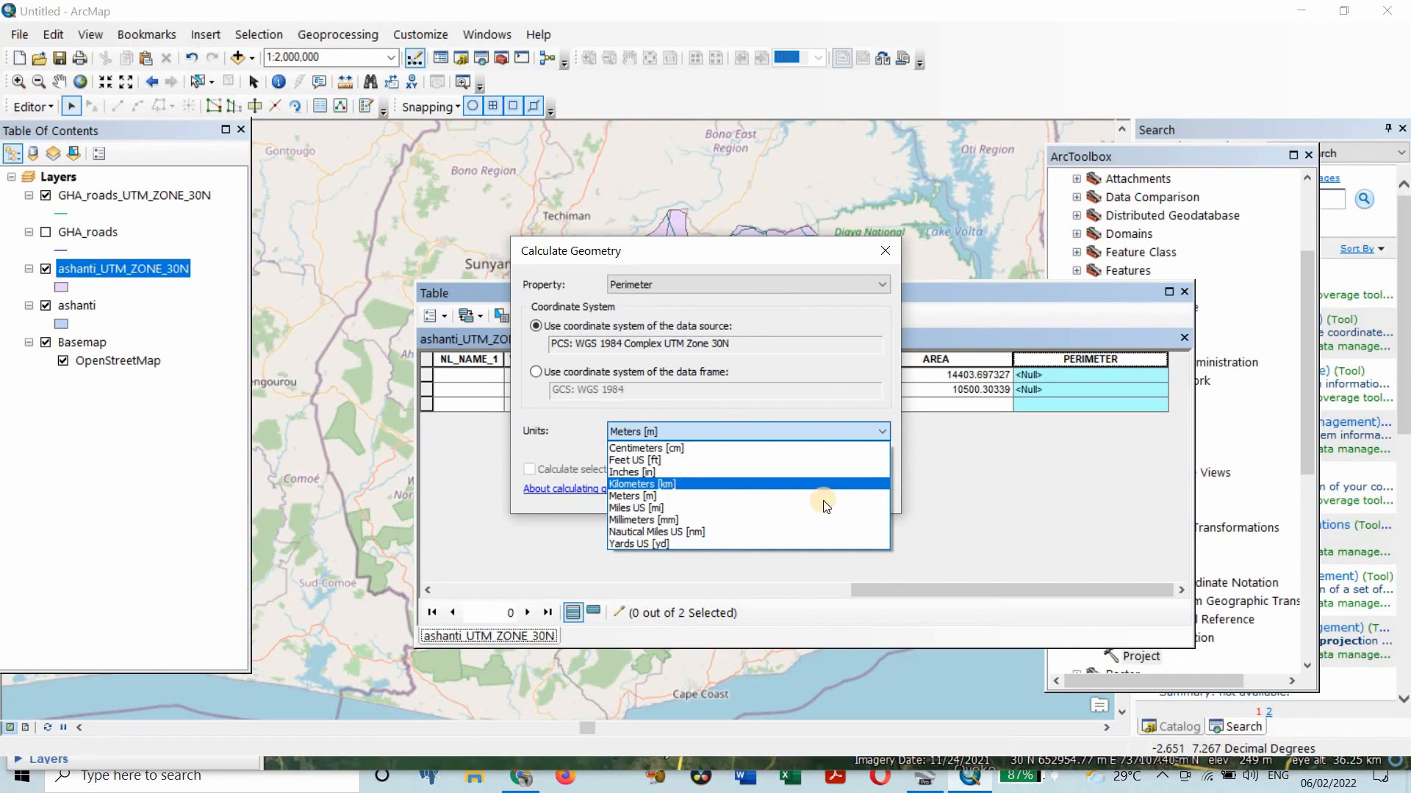
left_click(779, 494)
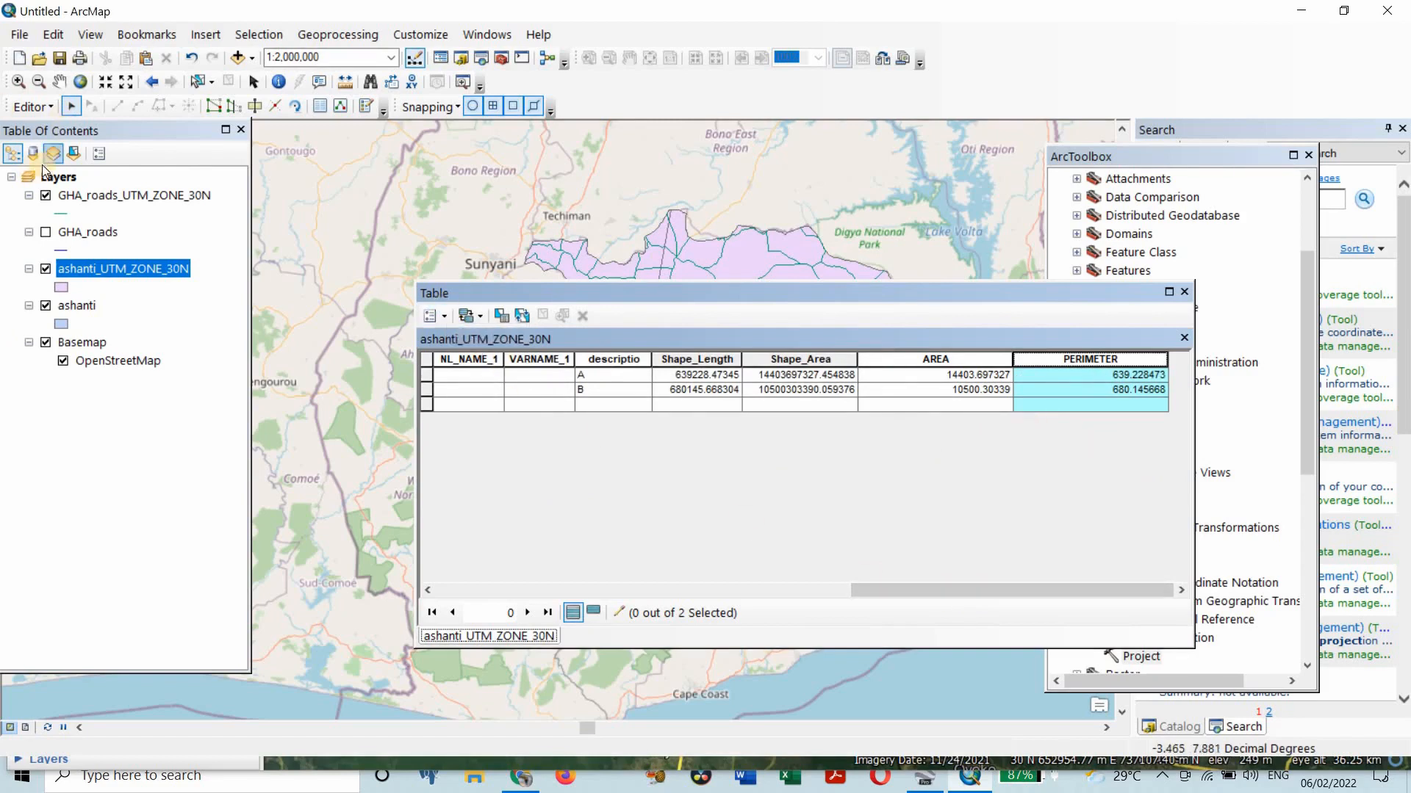
Save the perimeter edits to ashanti_UTM_ZONE_30N and stop the edit session
left_click(47, 108)
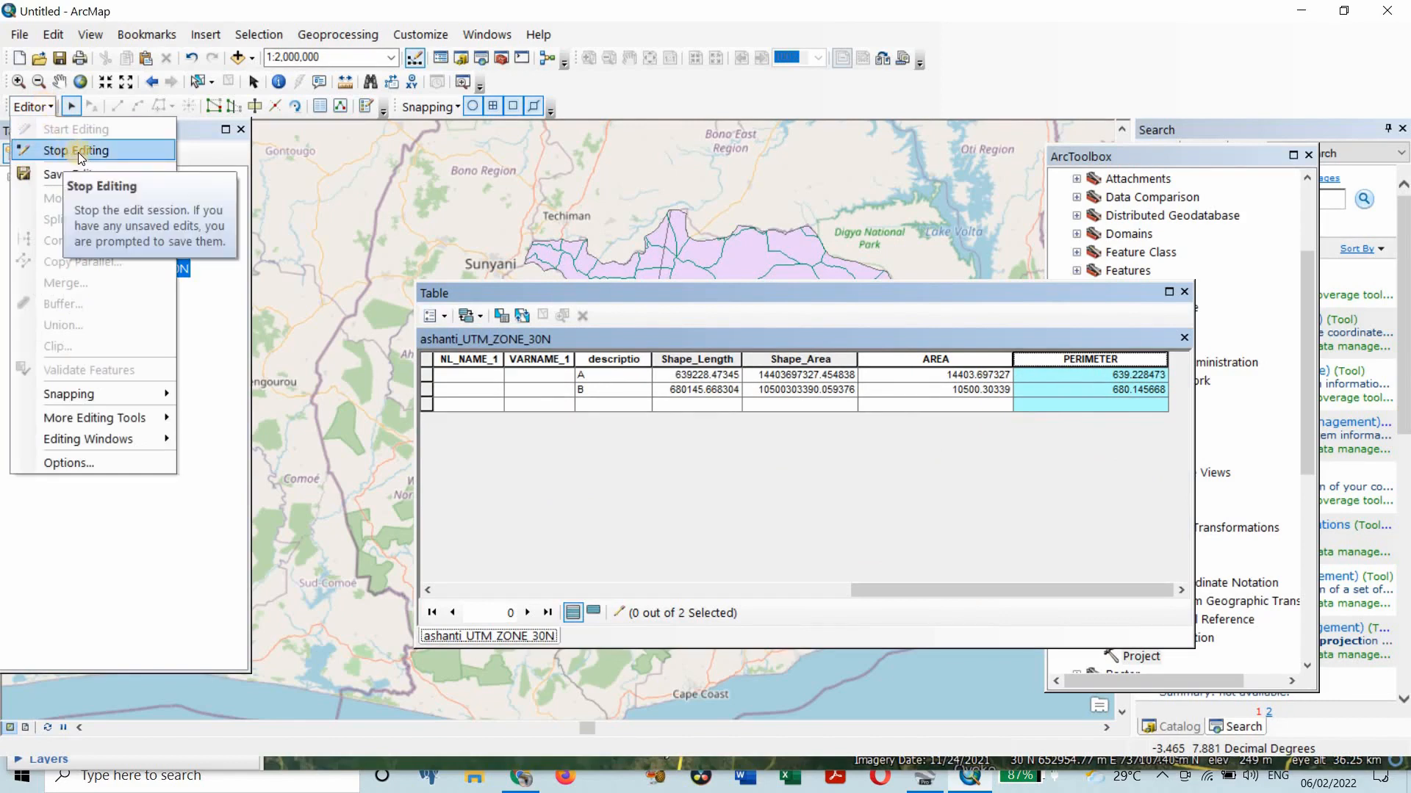
left_click(72, 174)
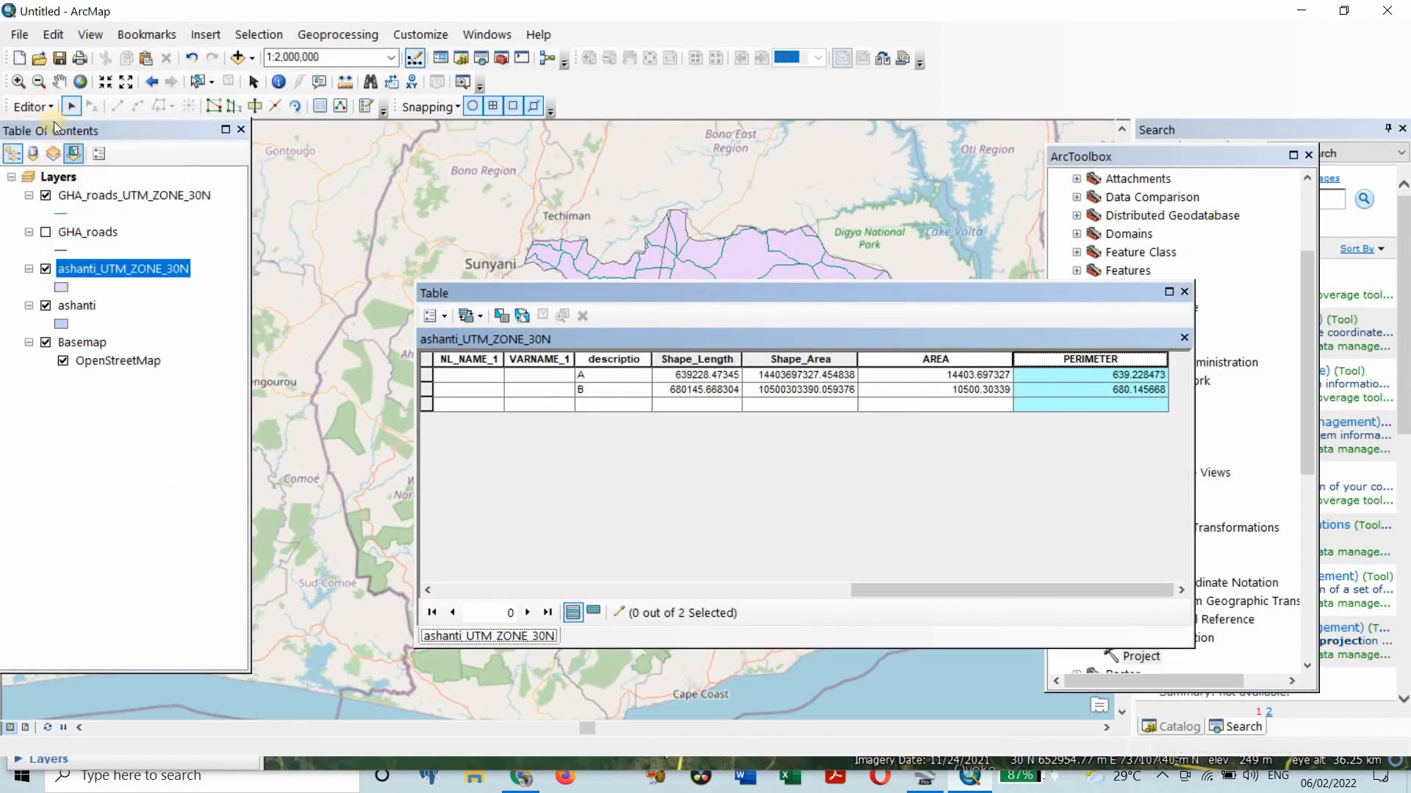
left_click(48, 108)
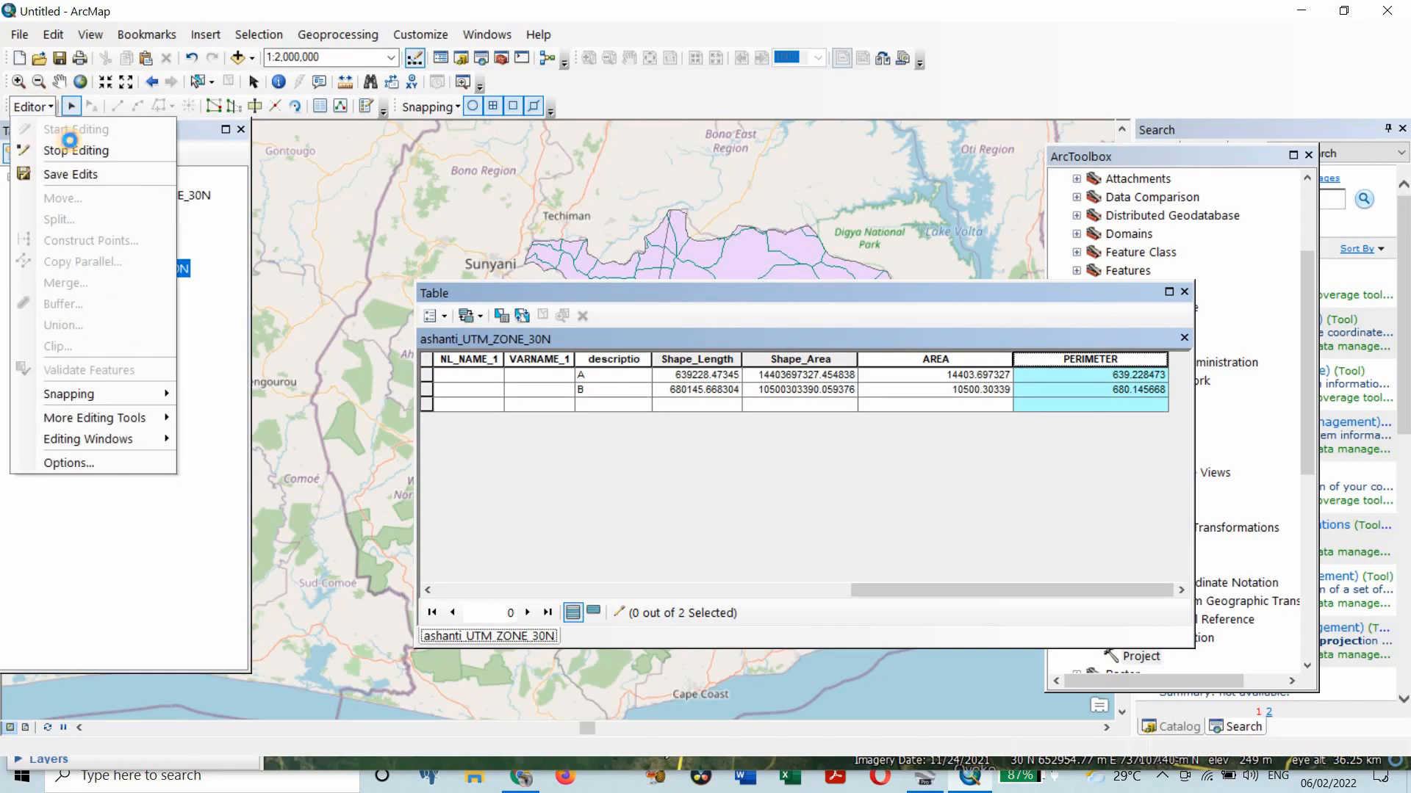
left_click(63, 146)
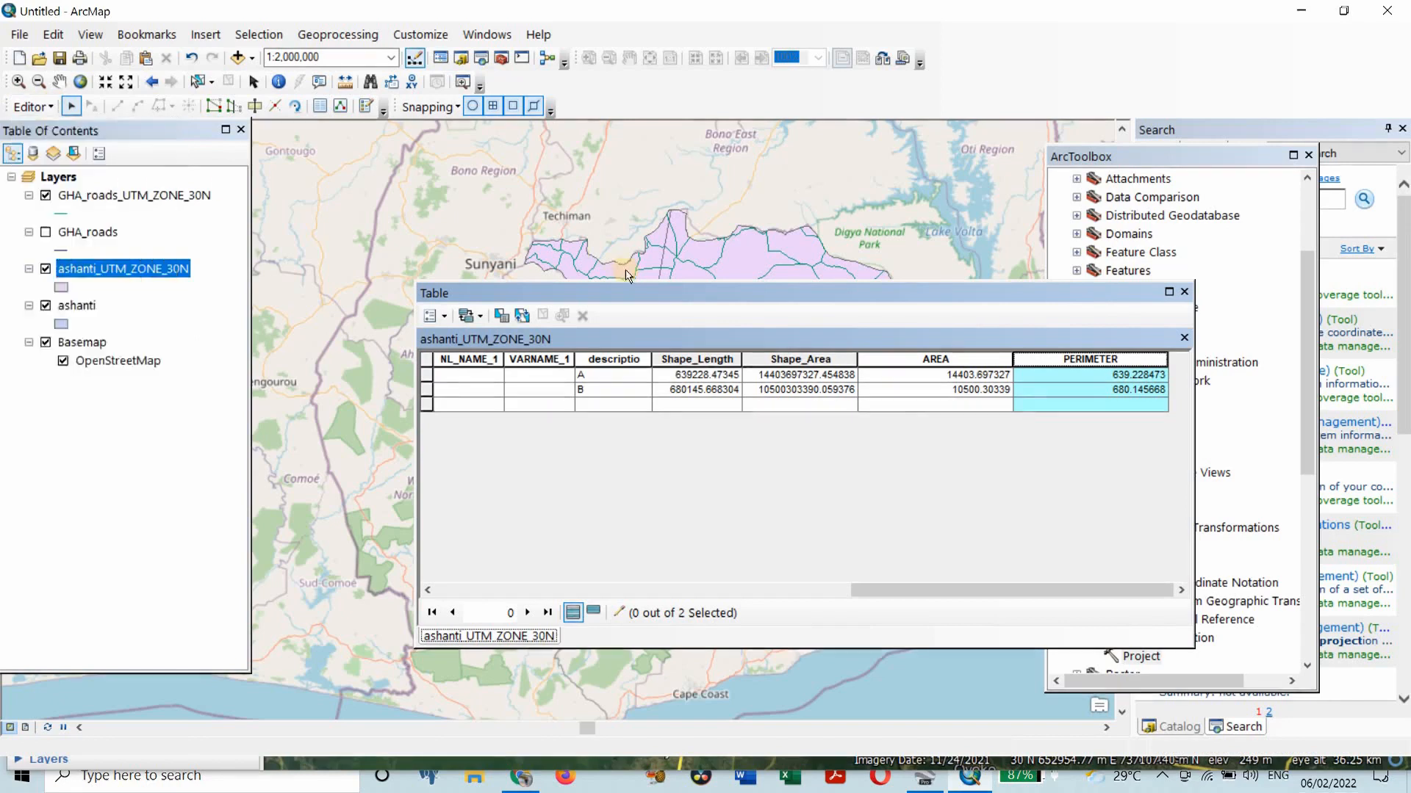
Add a field named XCOR_CT of type Double to the ashanti_UTM_ZONE_30N attribute table
left_click(445, 317)
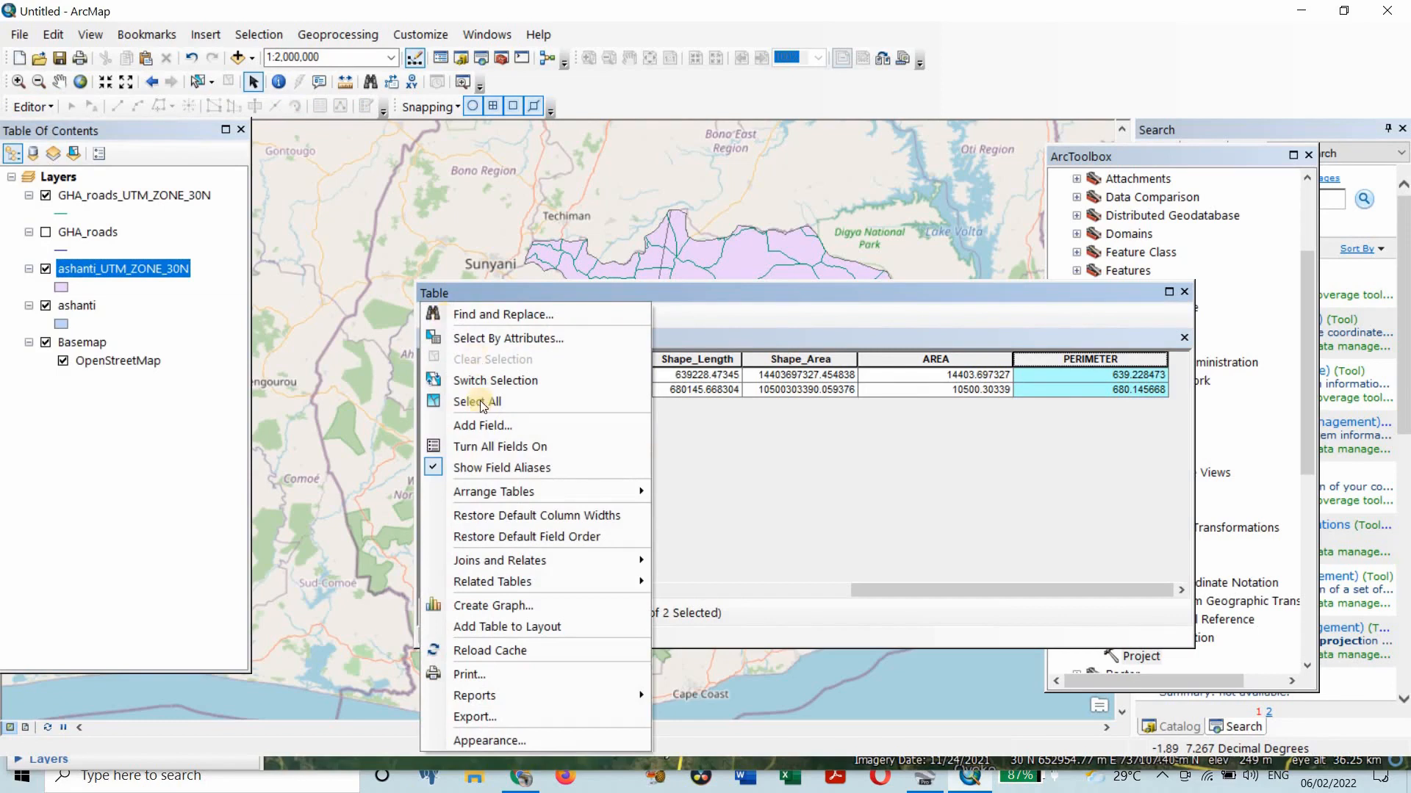
left_click(483, 427)
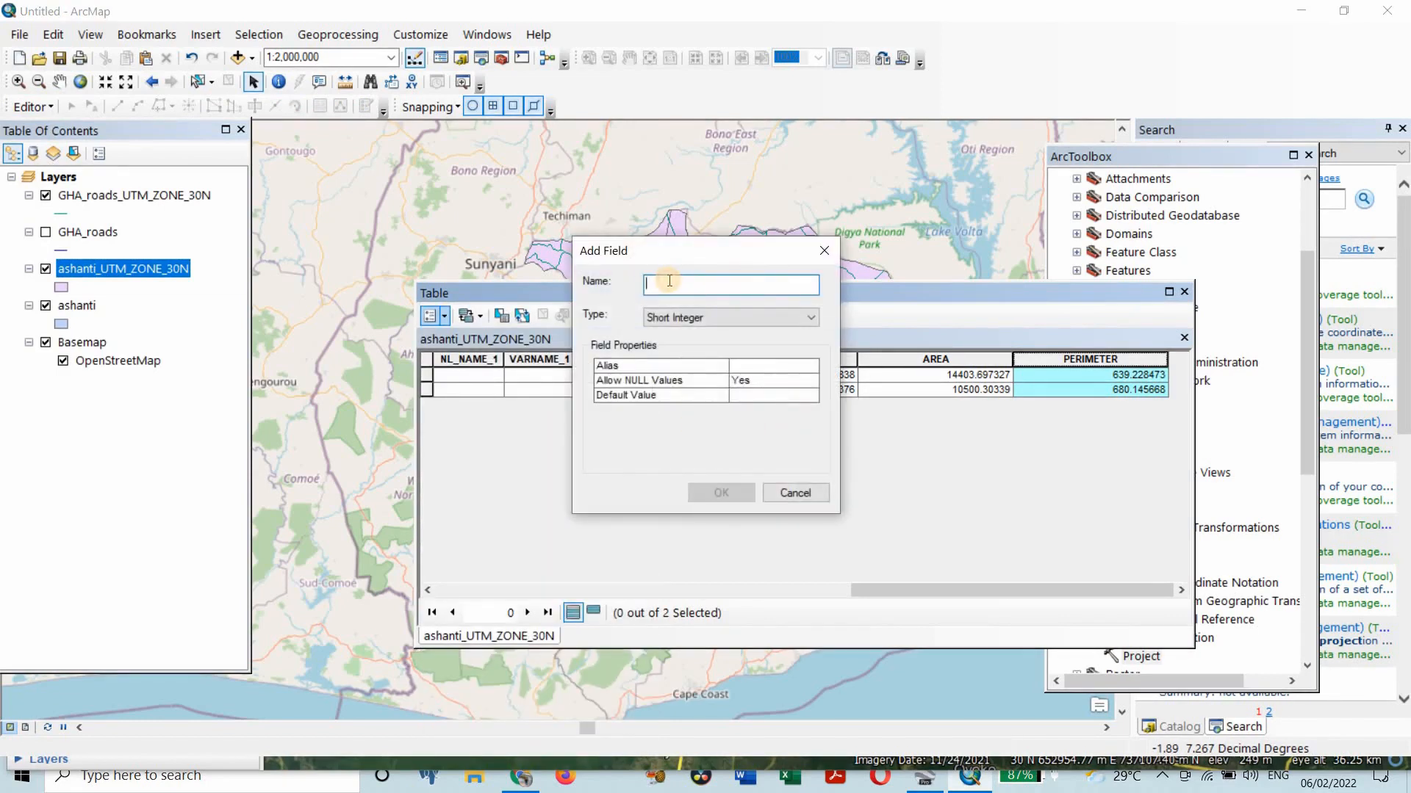
type("XCOR_CT")
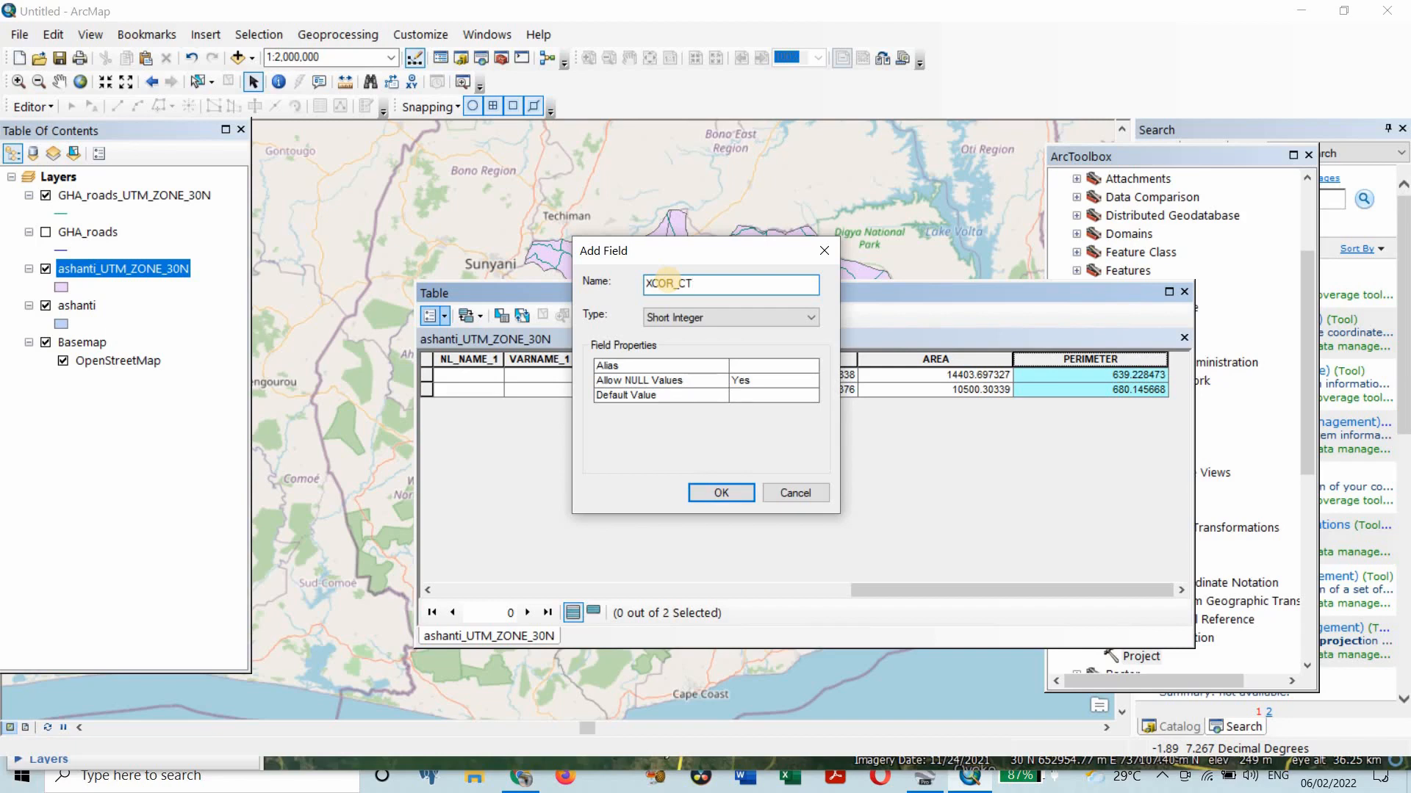
left_click(748, 324)
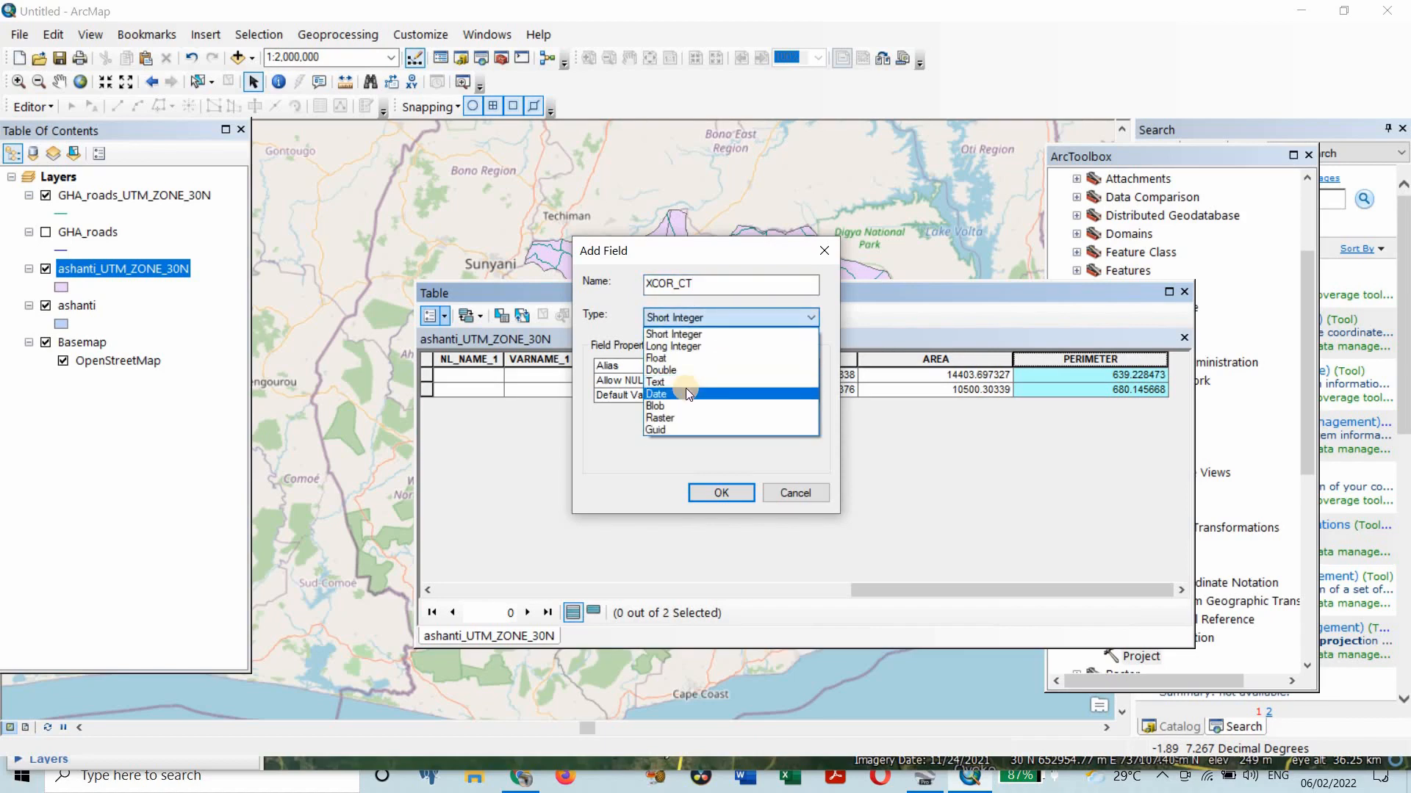
left_click(687, 371)
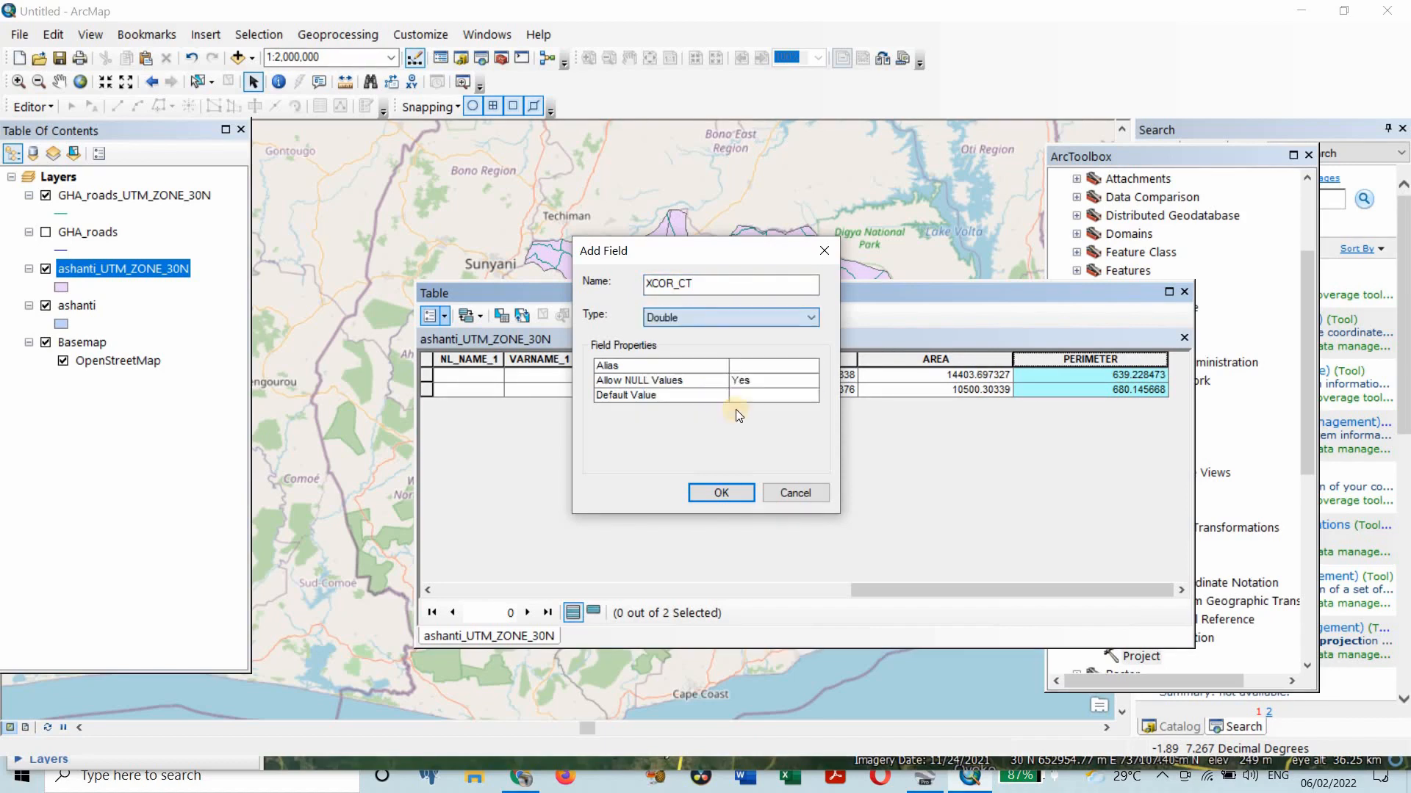
left_click(732, 491)
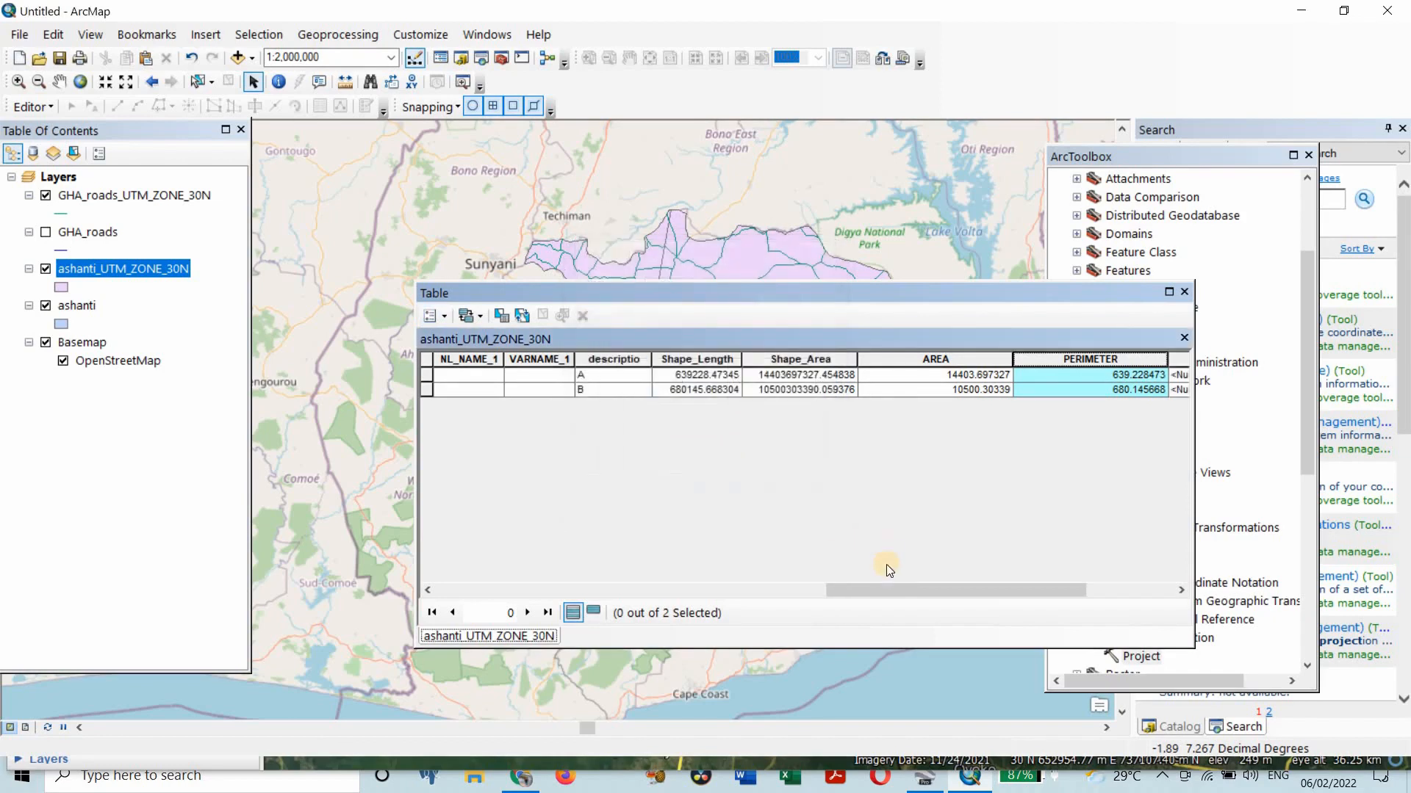
Calculate the XCOR_CT field's geometry as X Coordinate of Centroid outside an edit session, using the data source's coordinate system
left_click_drag(1027, 584, 1114, 584)
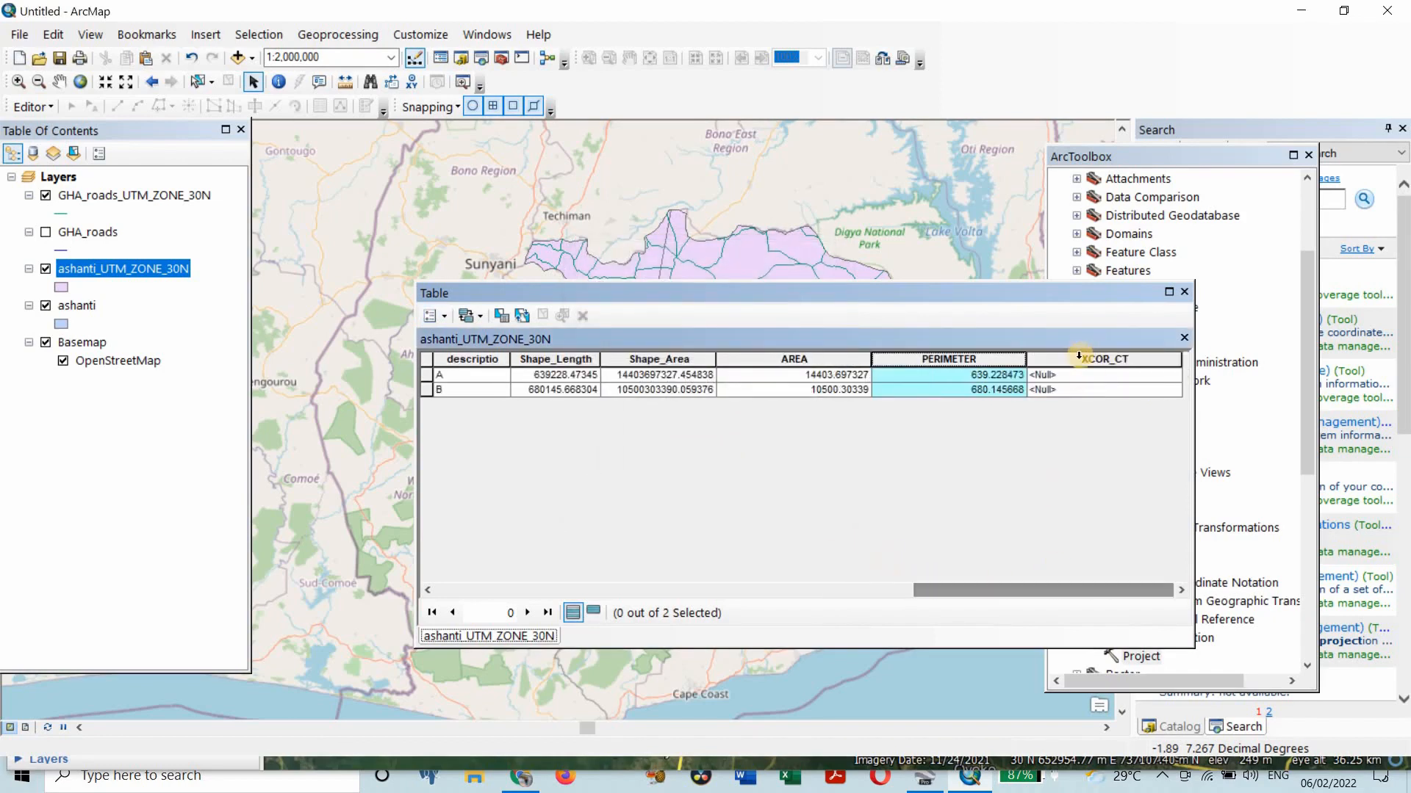
left_click(1089, 359)
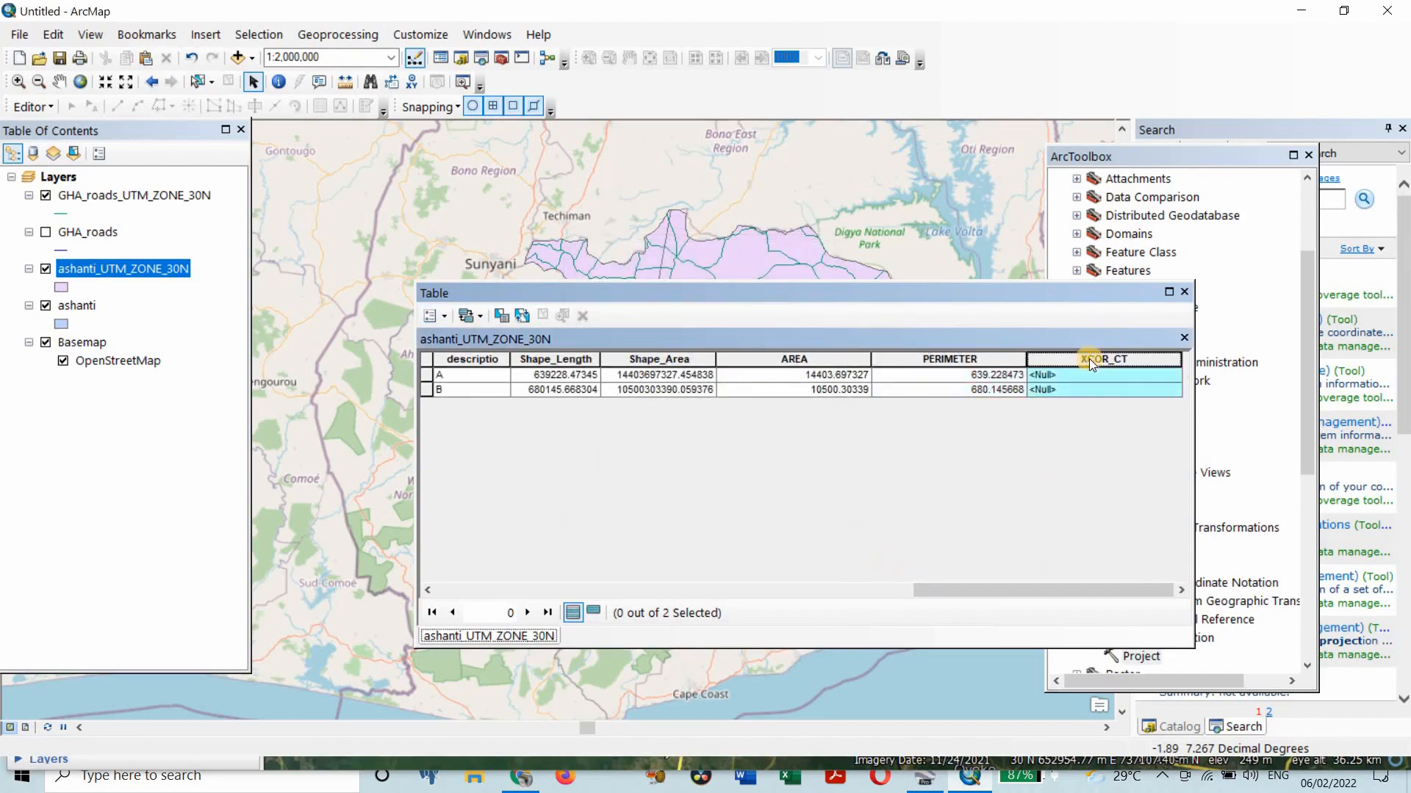
right_click(1089, 359)
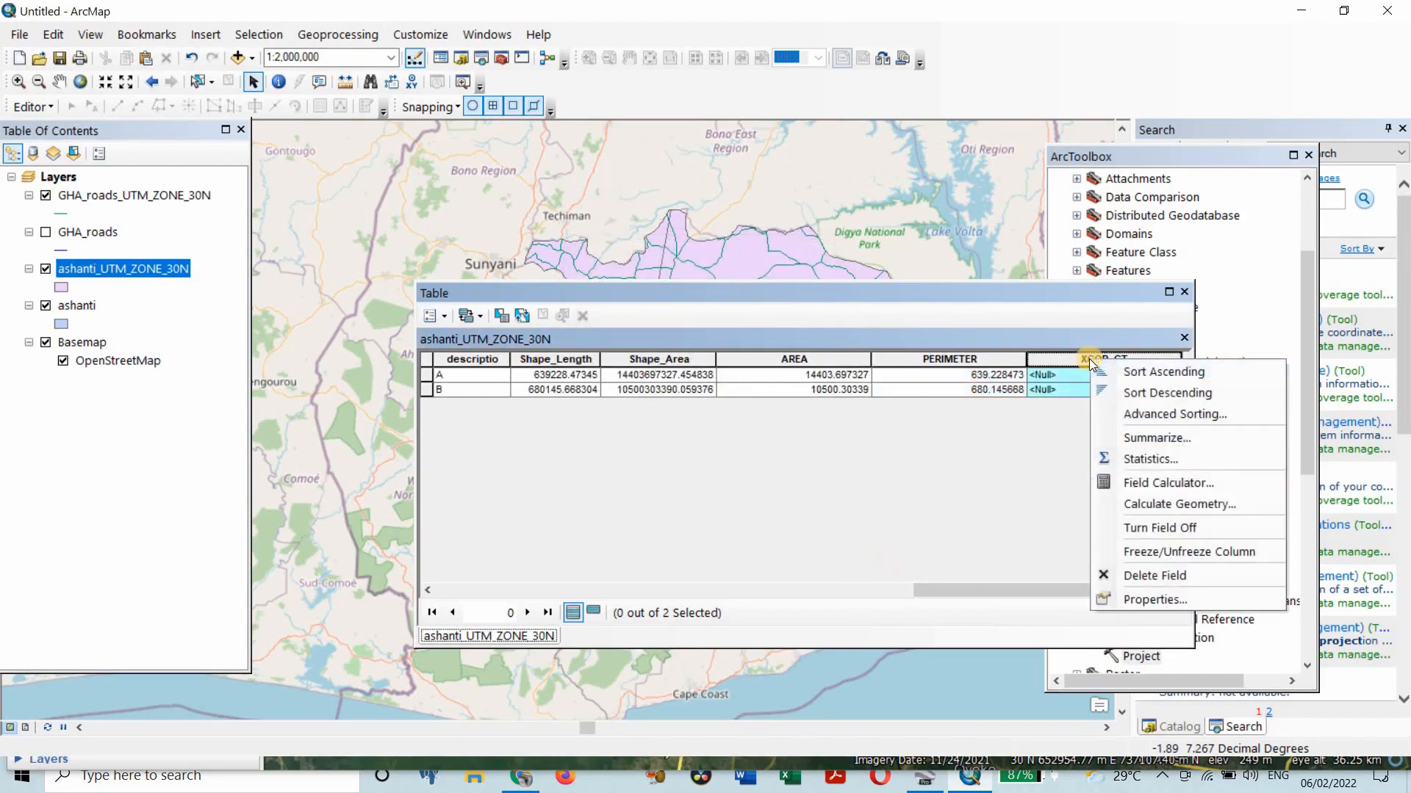
left_click(1172, 503)
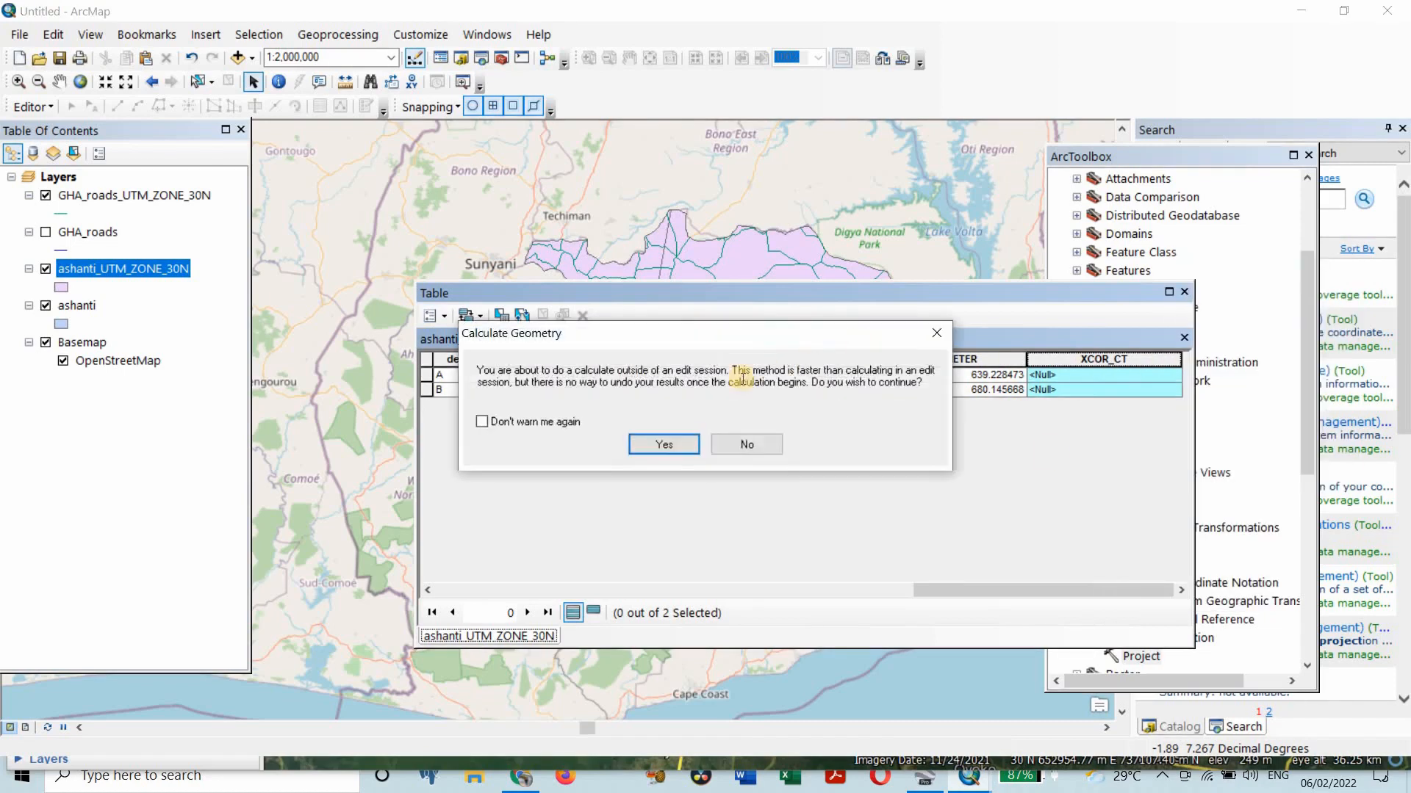
left_click(673, 444)
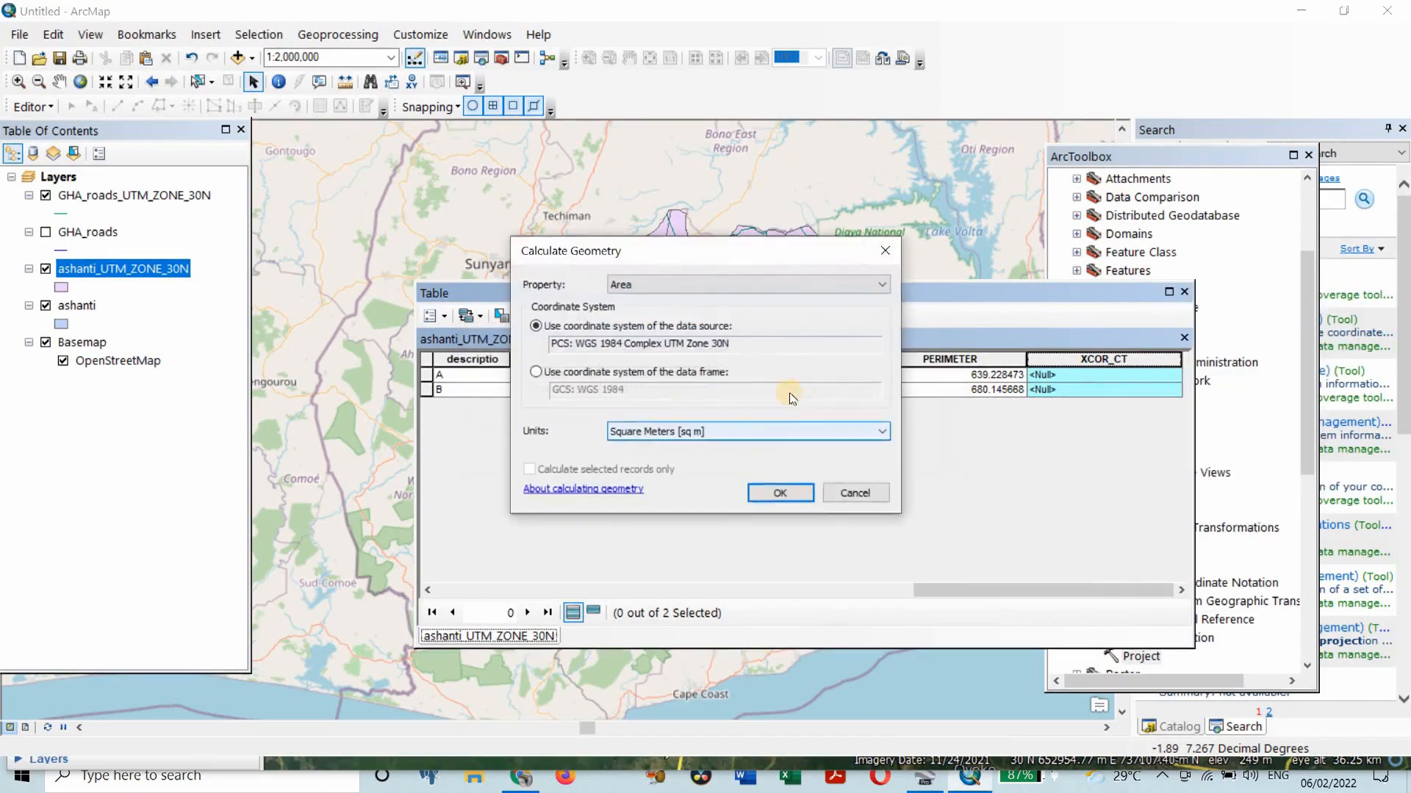
left_click(691, 286)
left_click(679, 327)
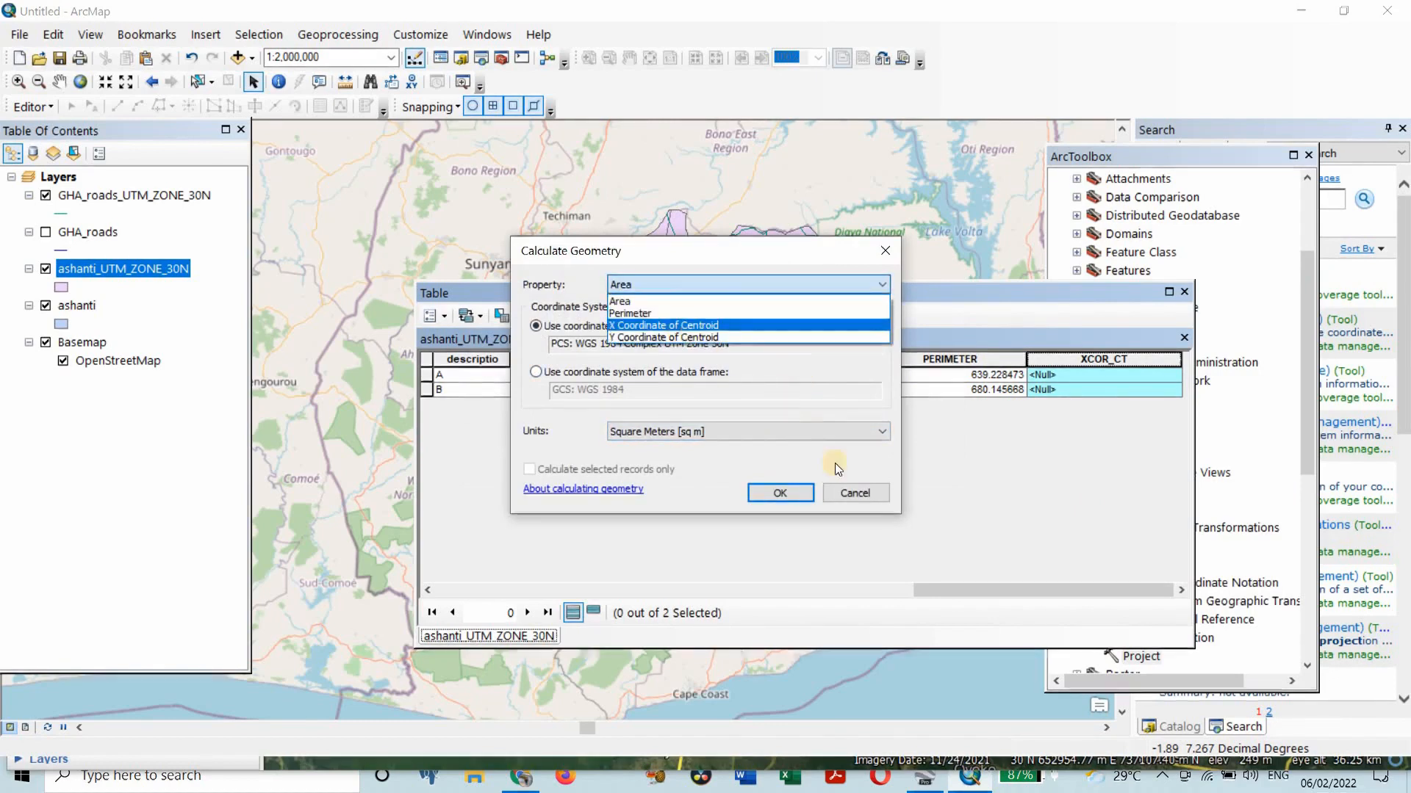
left_click(778, 489)
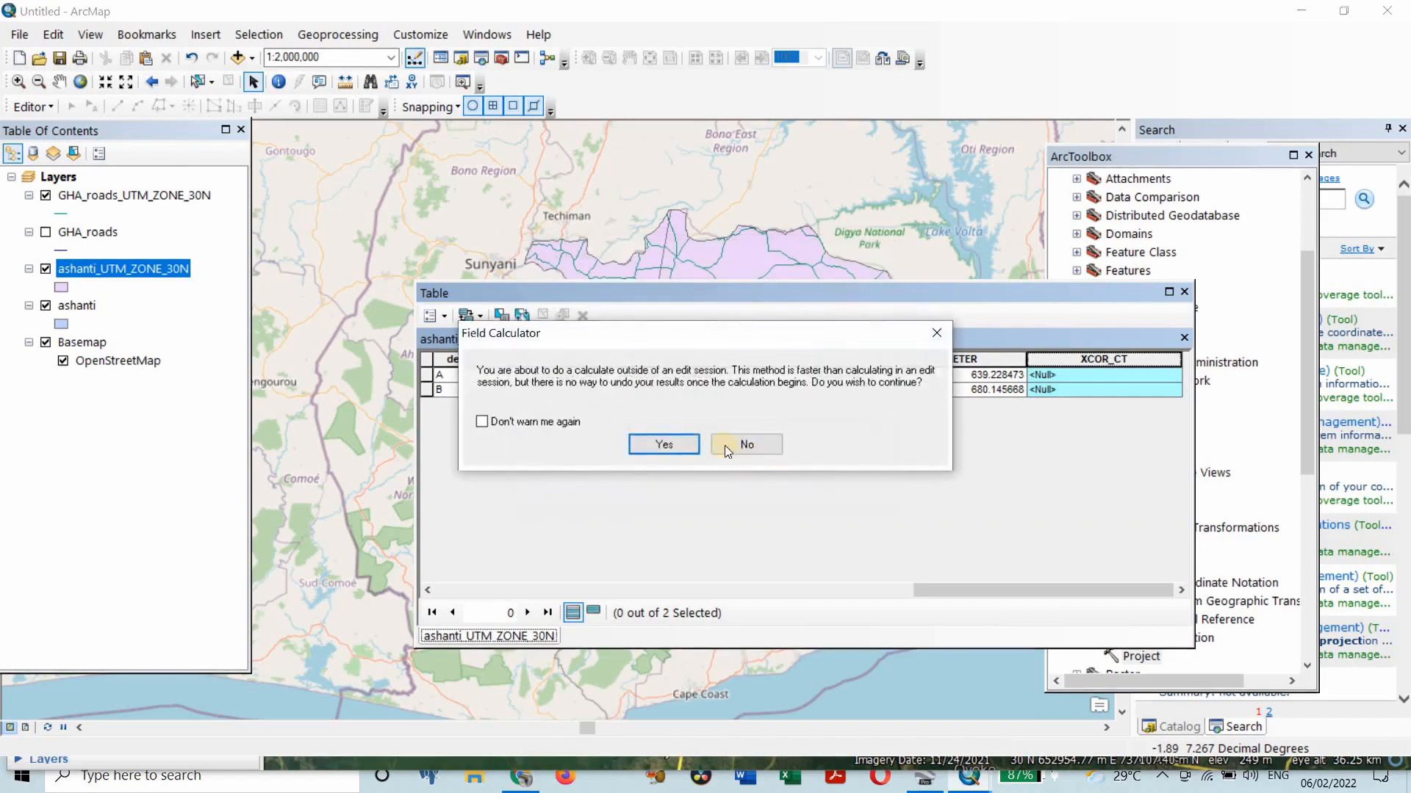
left_click(676, 447)
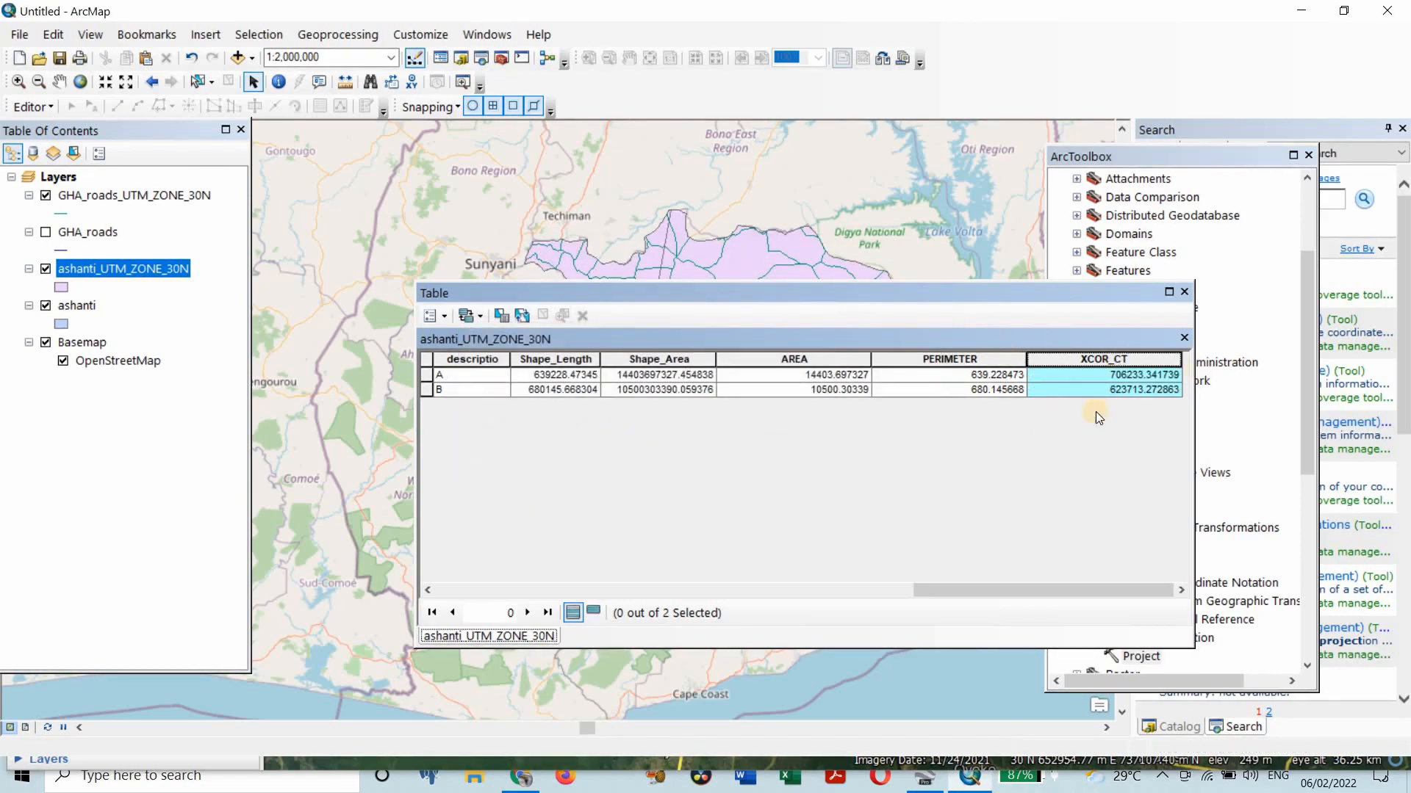
Add a field named YCOR_CT of type Double to the ashanti_UTM_ZONE_30N attribute table
left_click_drag(992, 592, 1053, 592)
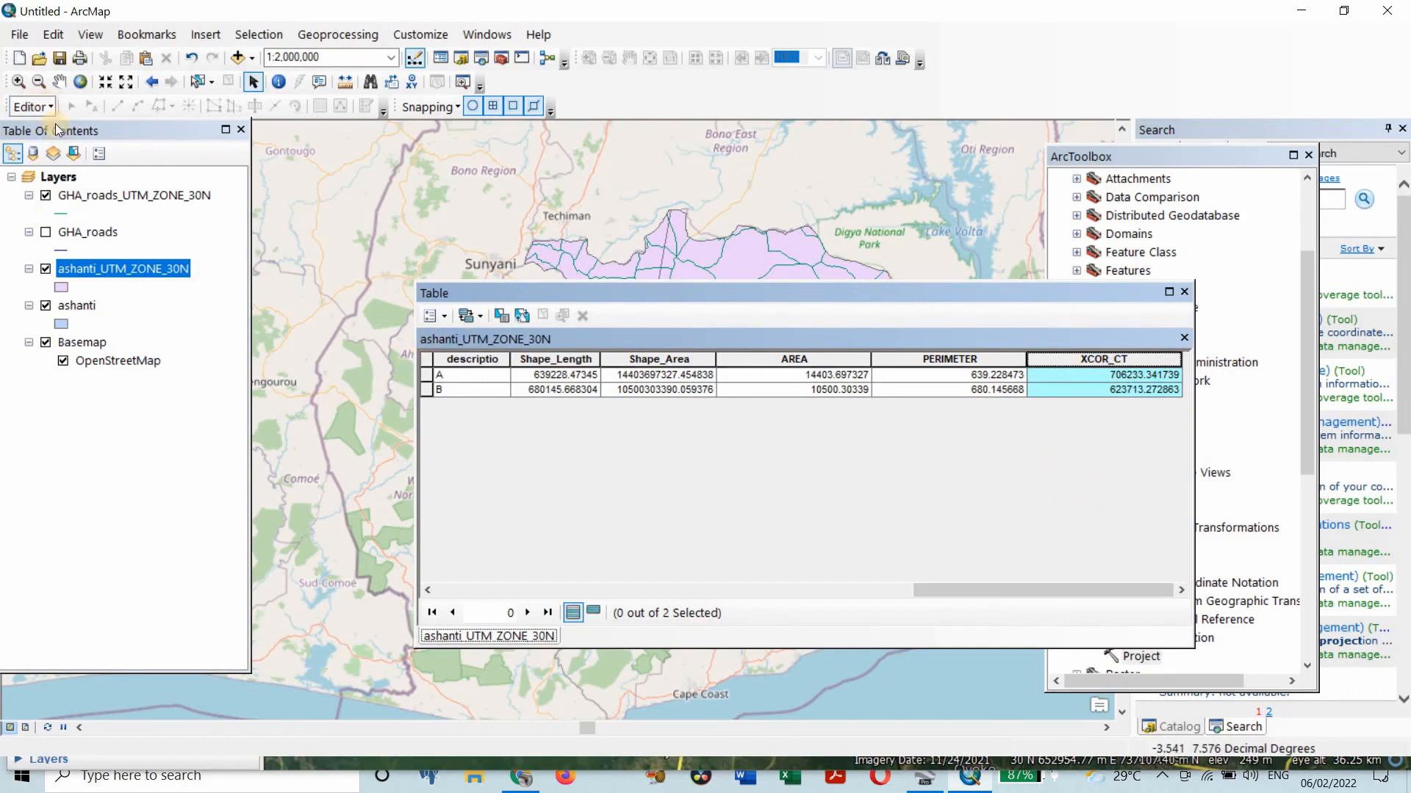
left_click(33, 107)
left_click(434, 319)
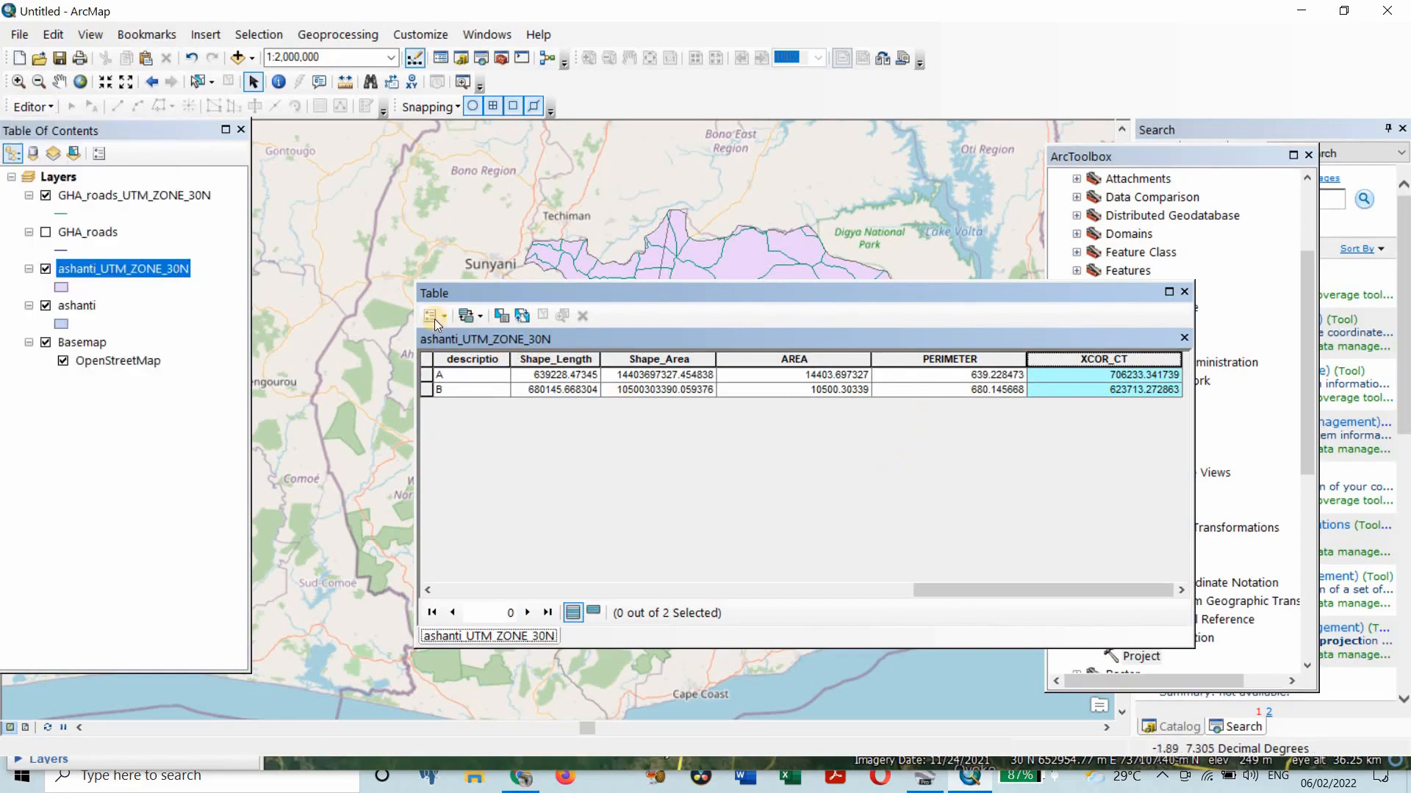
left_click(445, 315)
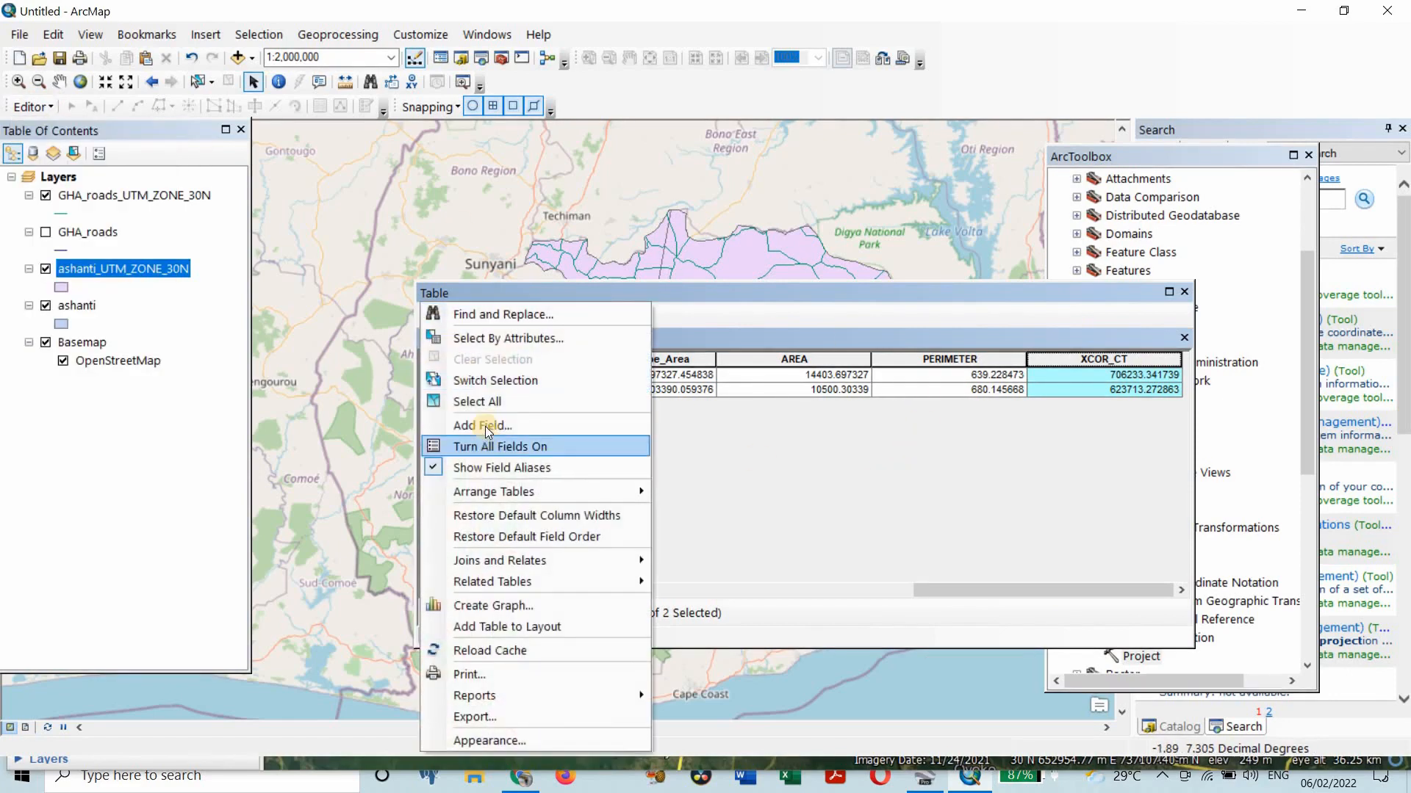
left_click(492, 425)
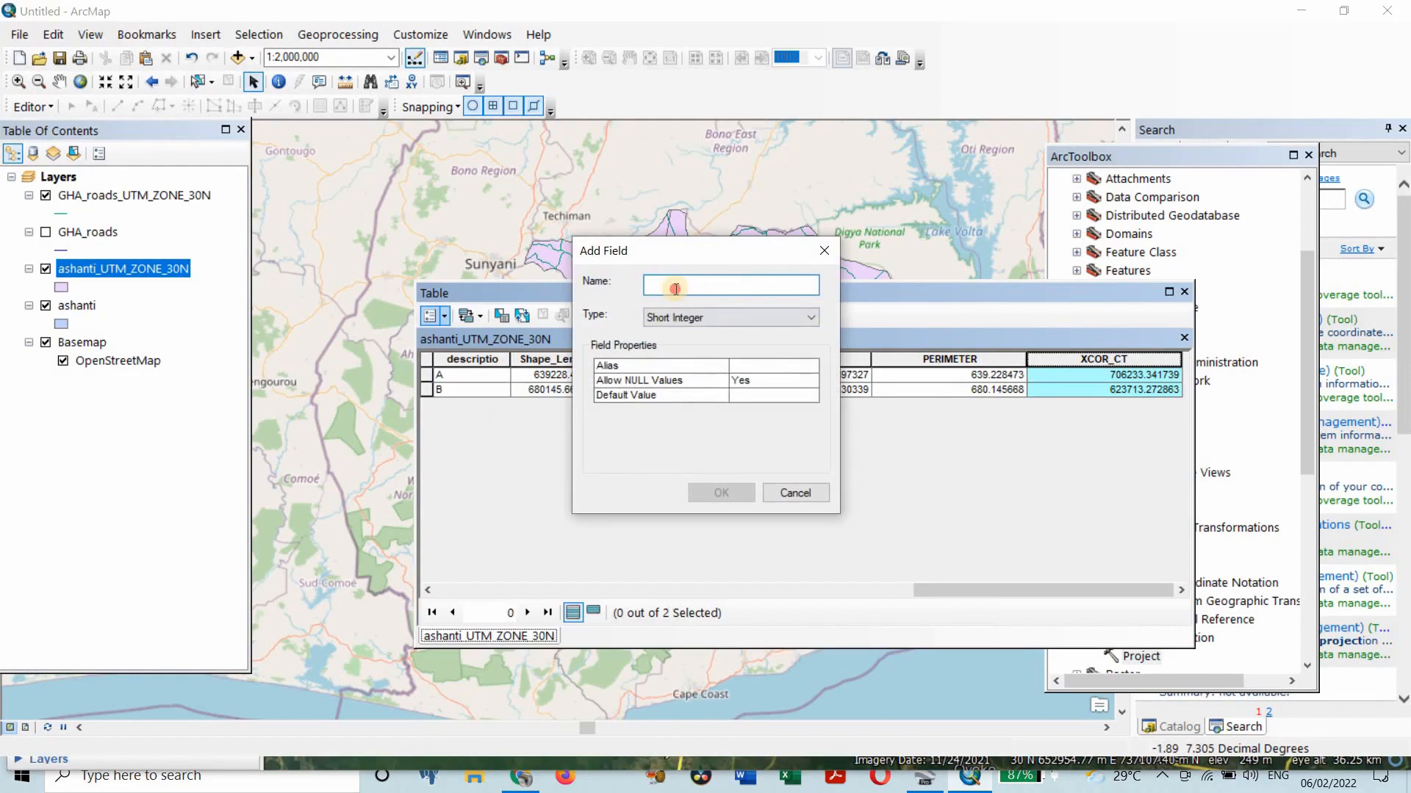
type("YCOR")
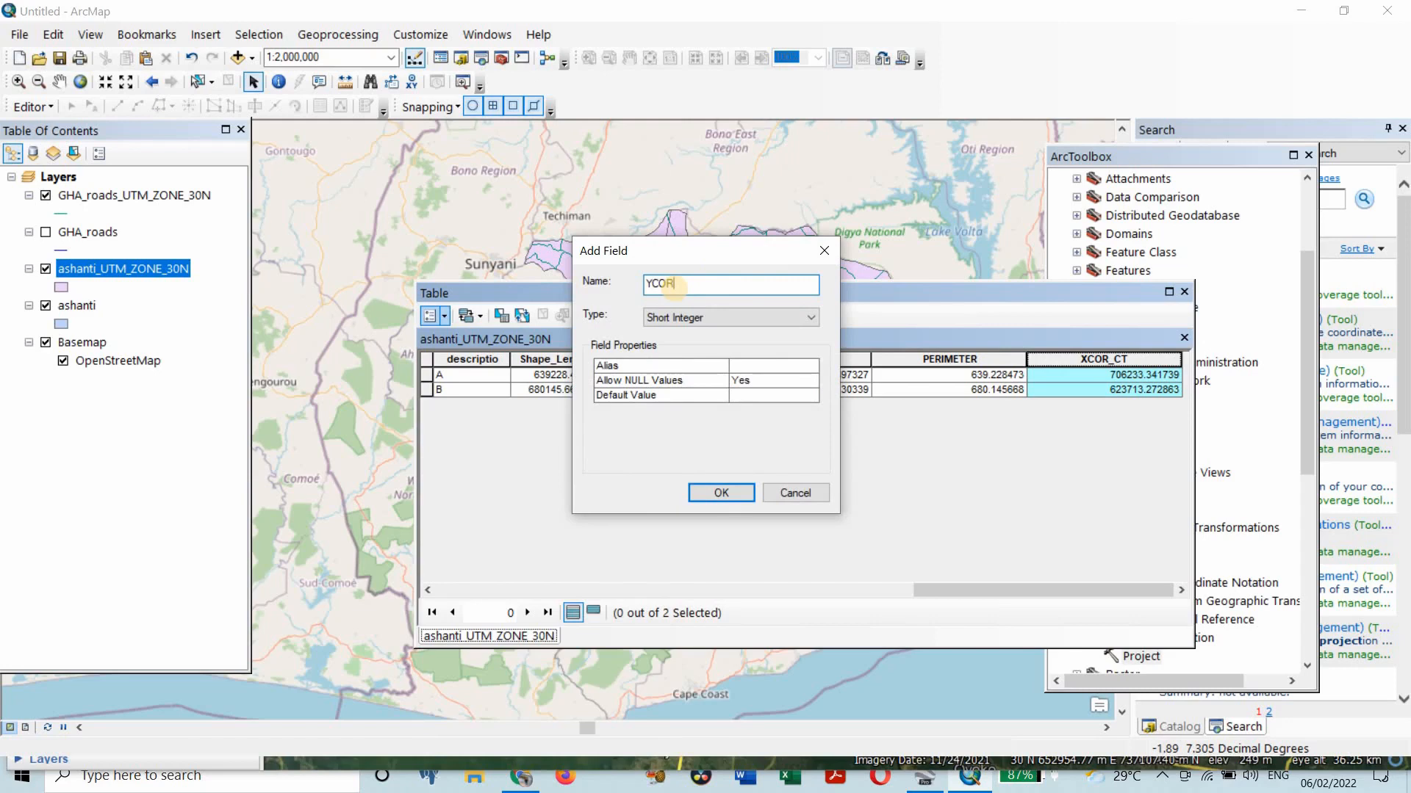
type("_CT")
left_click(760, 318)
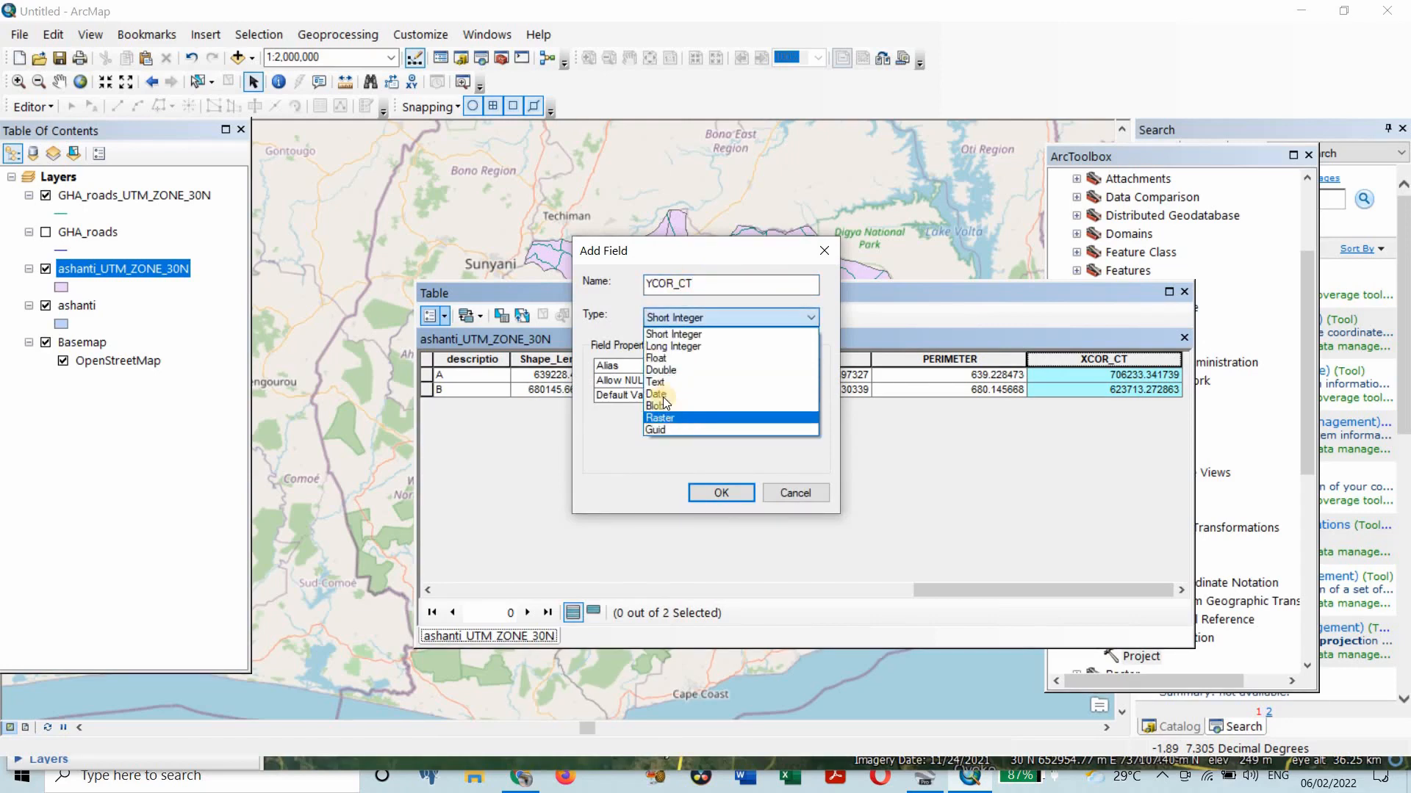
left_click(703, 370)
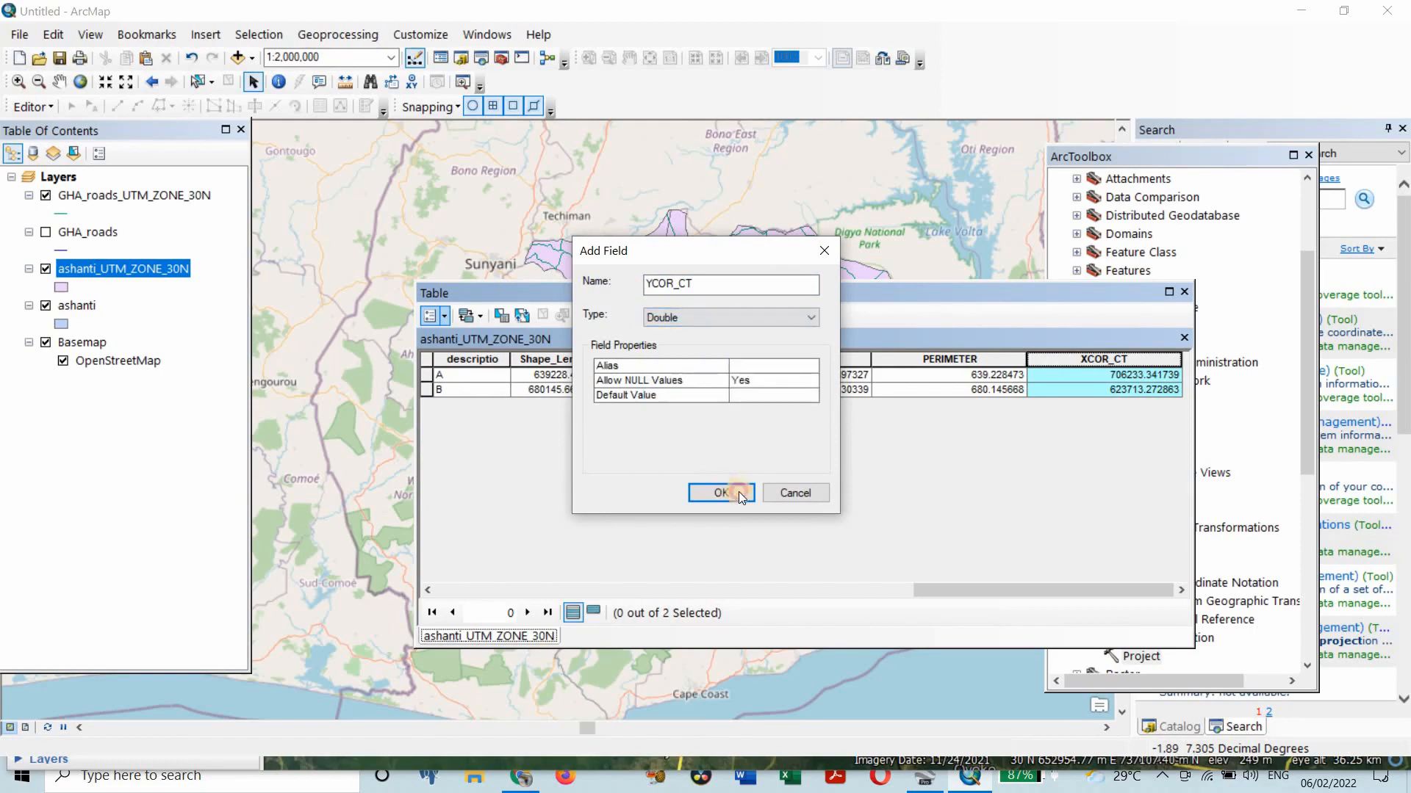
key("Return")
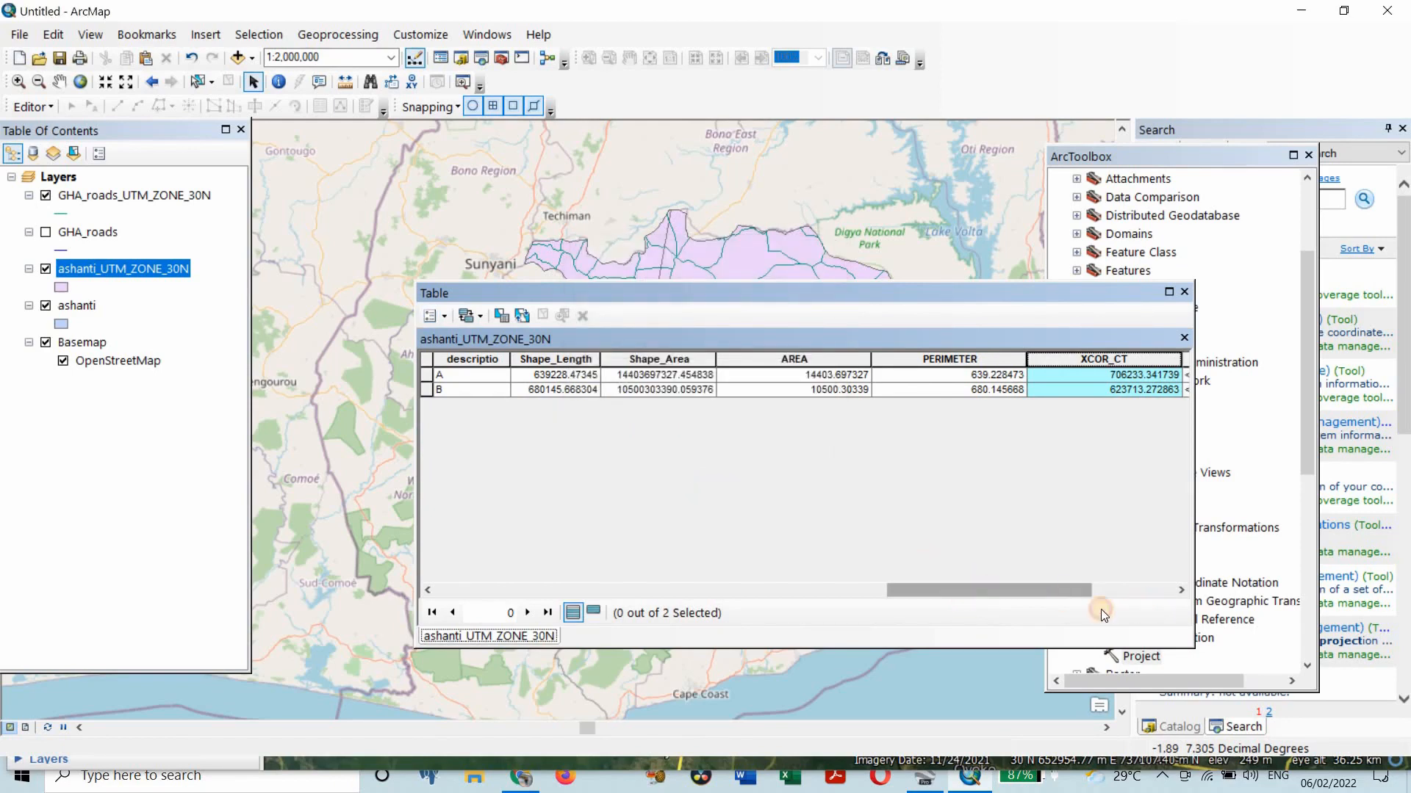
Calculate the YCOR_CT field's geometry as Y Coordinate of Centroid in kilometers outside an edit session, using the data source's coordinate system
left_click(1180, 590)
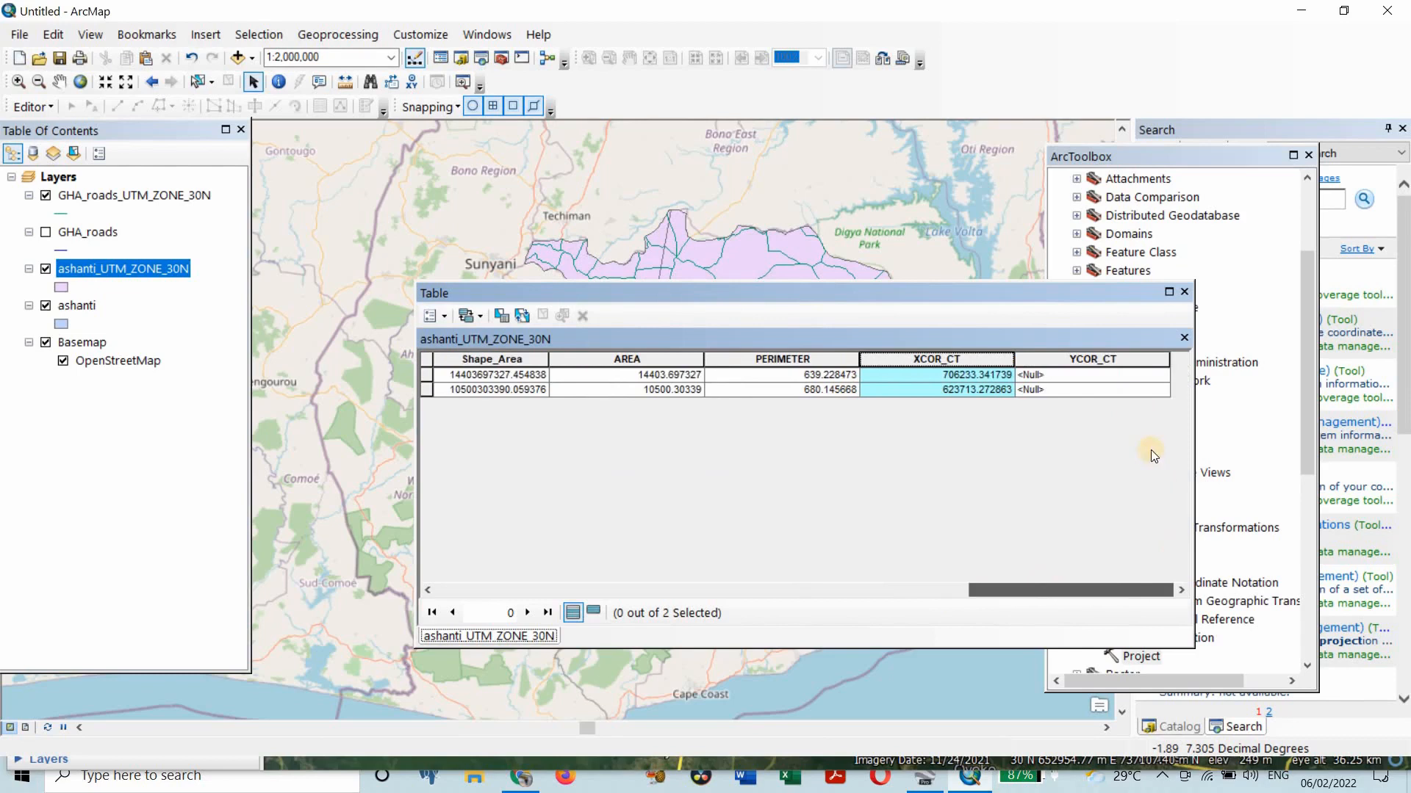
left_click(1077, 358)
right_click(1077, 358)
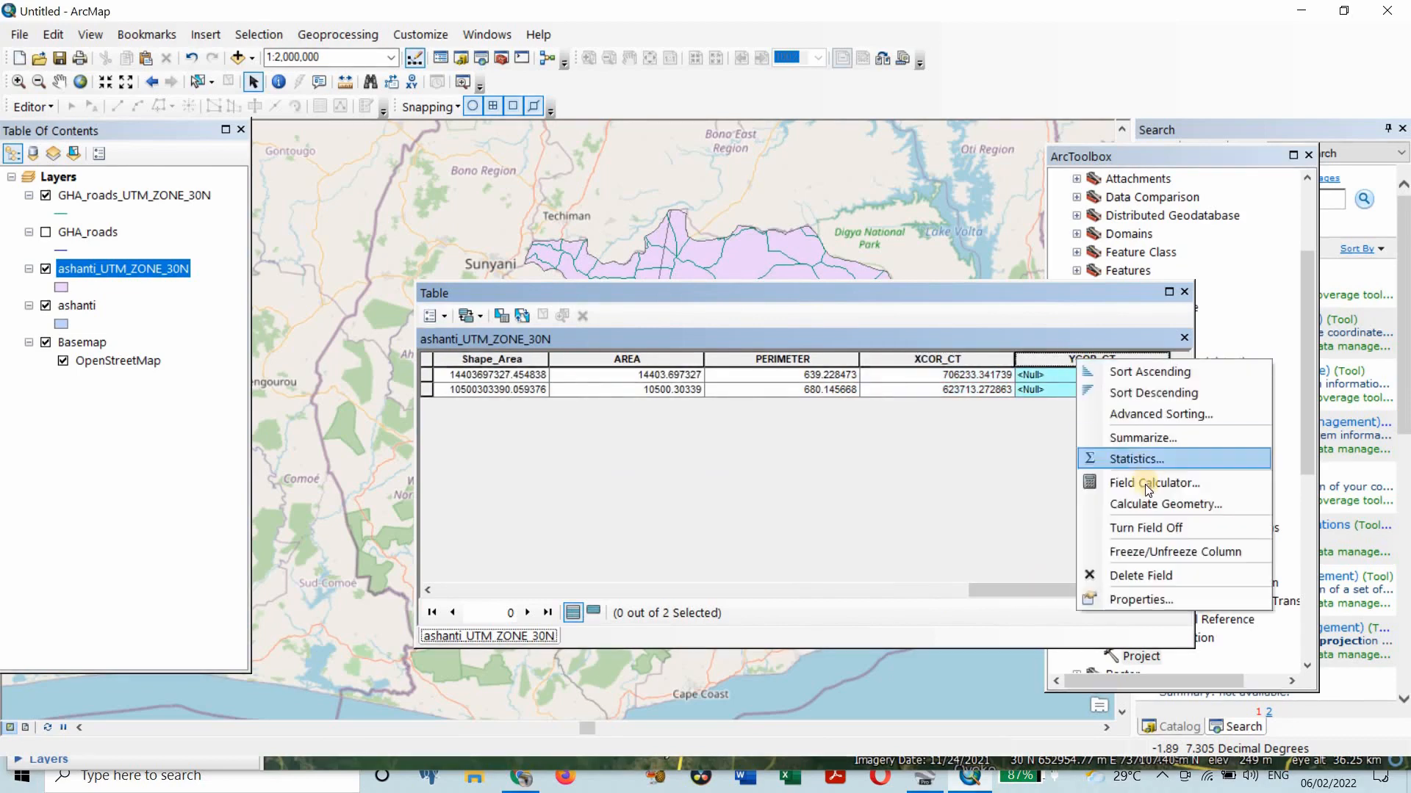
left_click(1165, 504)
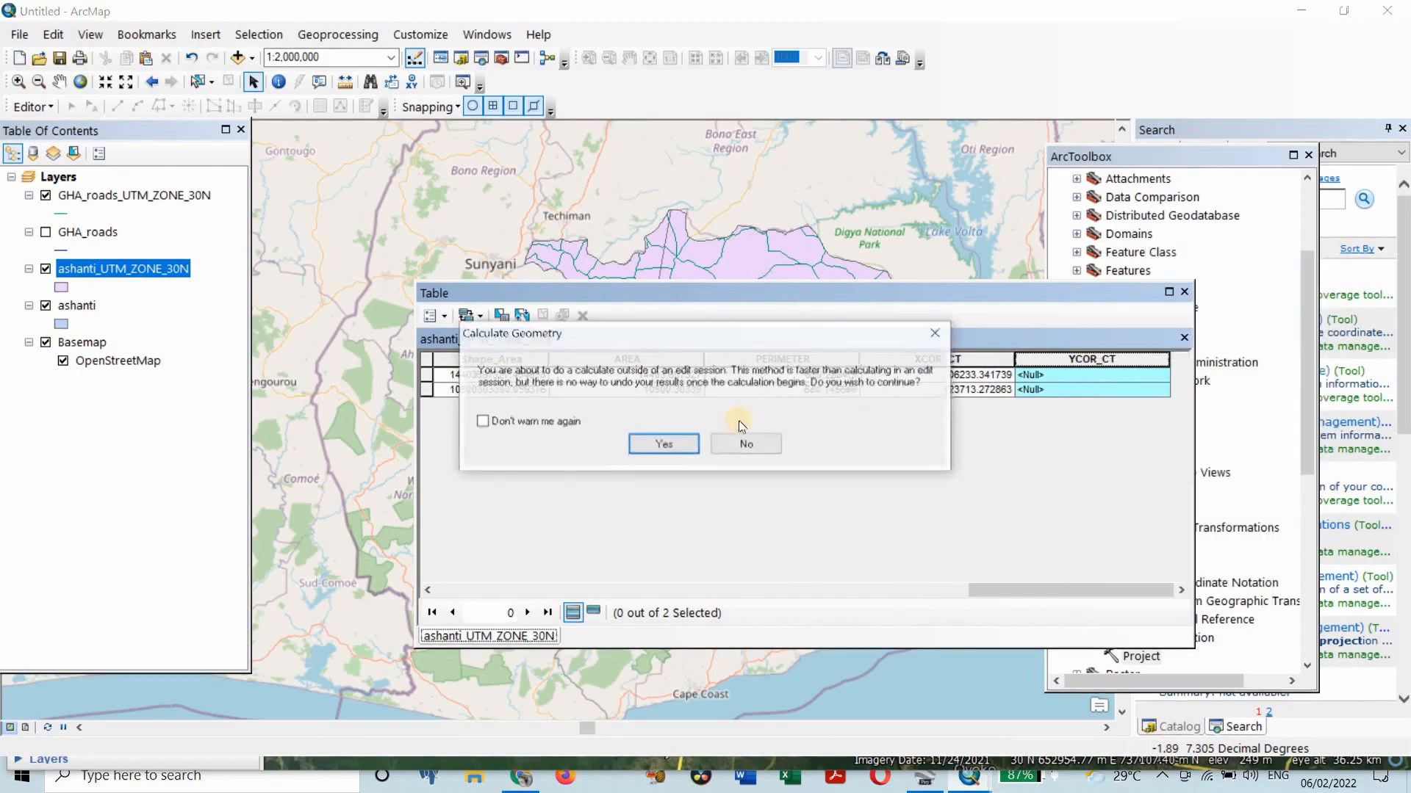
left_click(663, 444)
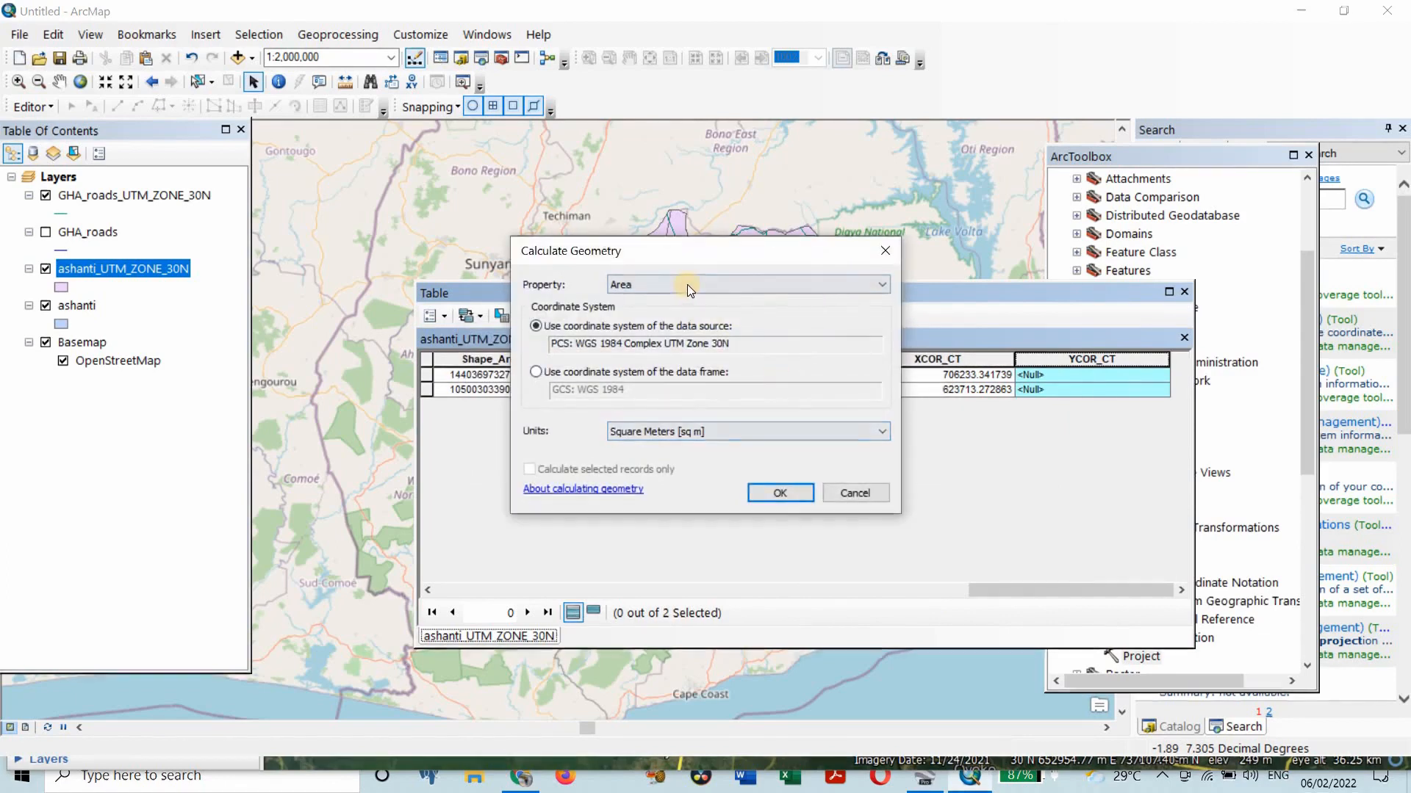
left_click(686, 285)
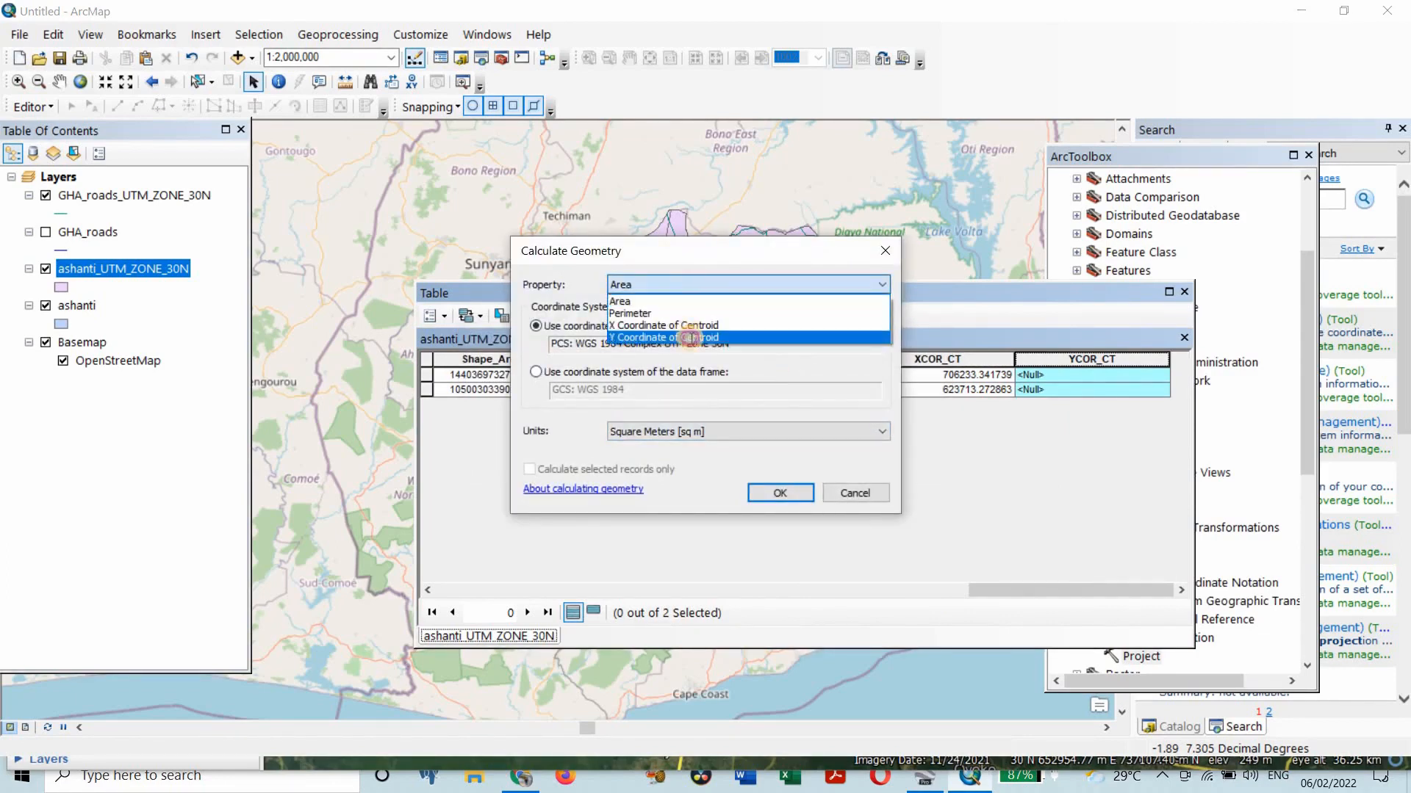
left_click(690, 338)
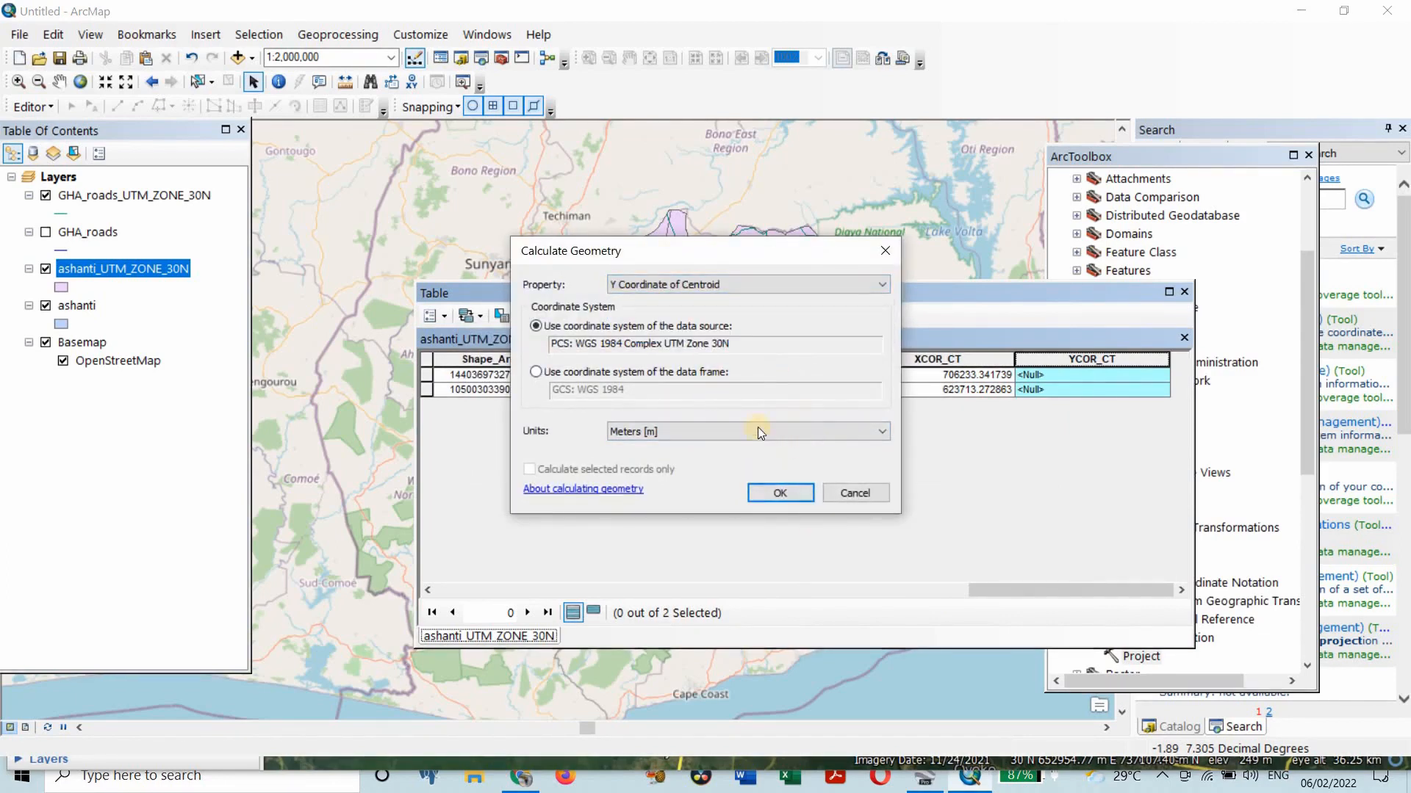
left_click(779, 432)
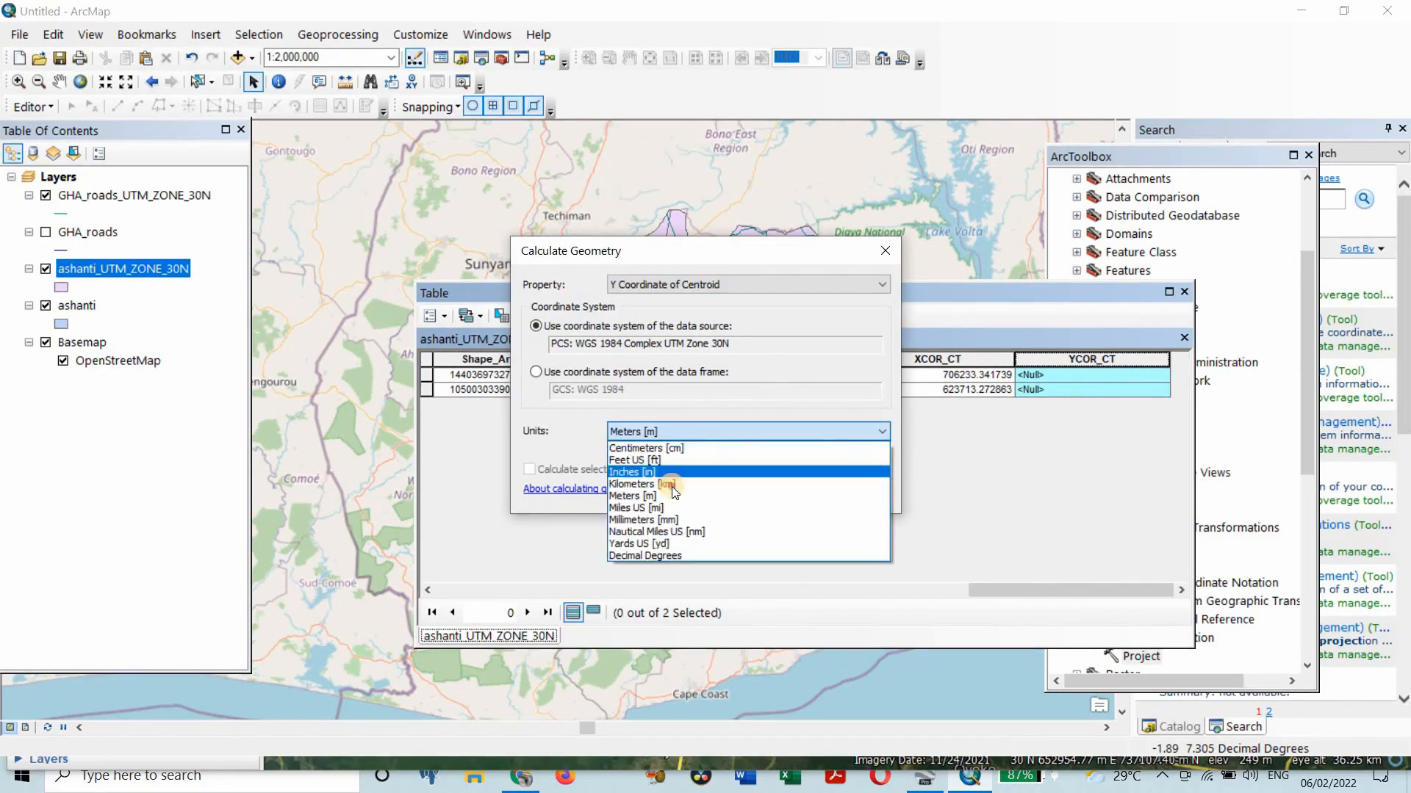
left_click(672, 484)
left_click(780, 493)
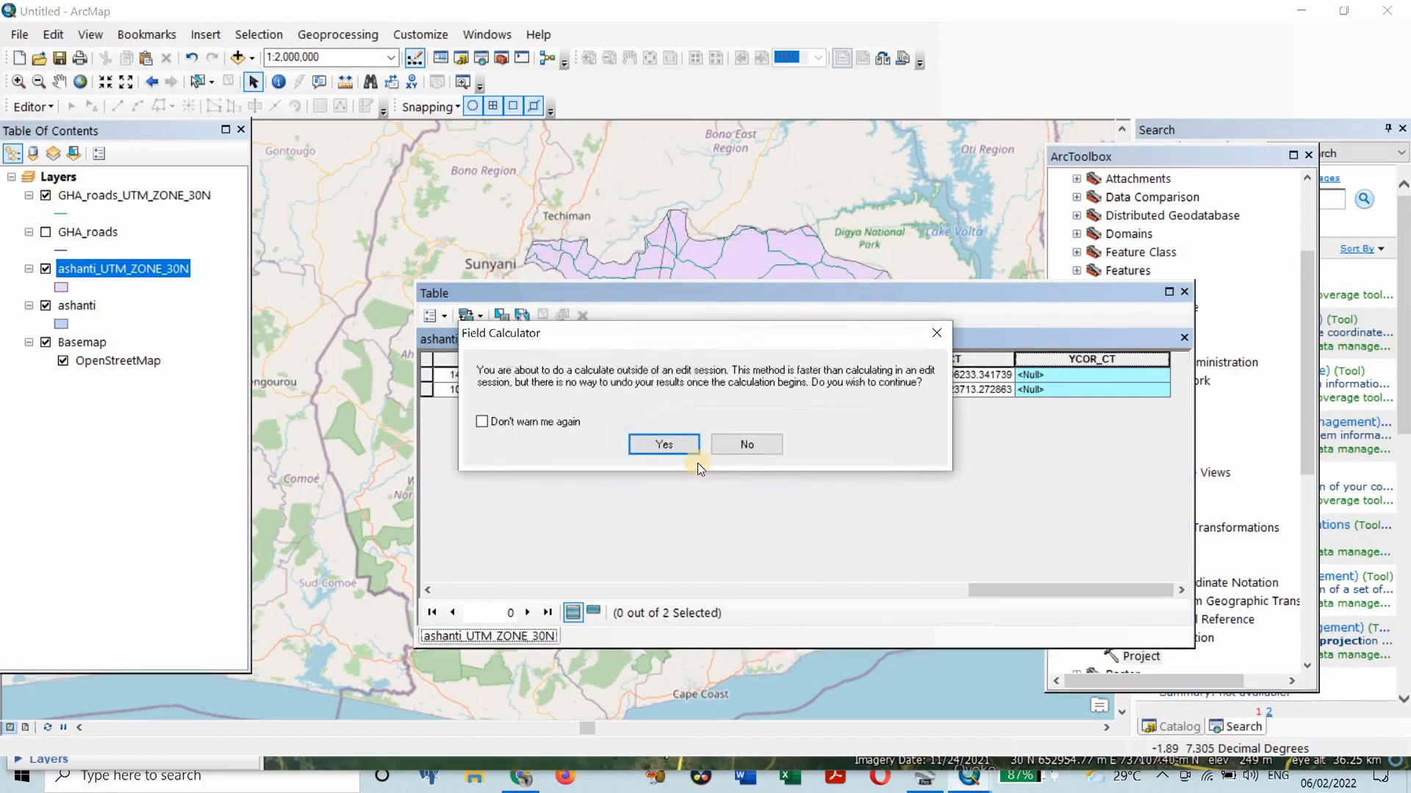
left_click(664, 443)
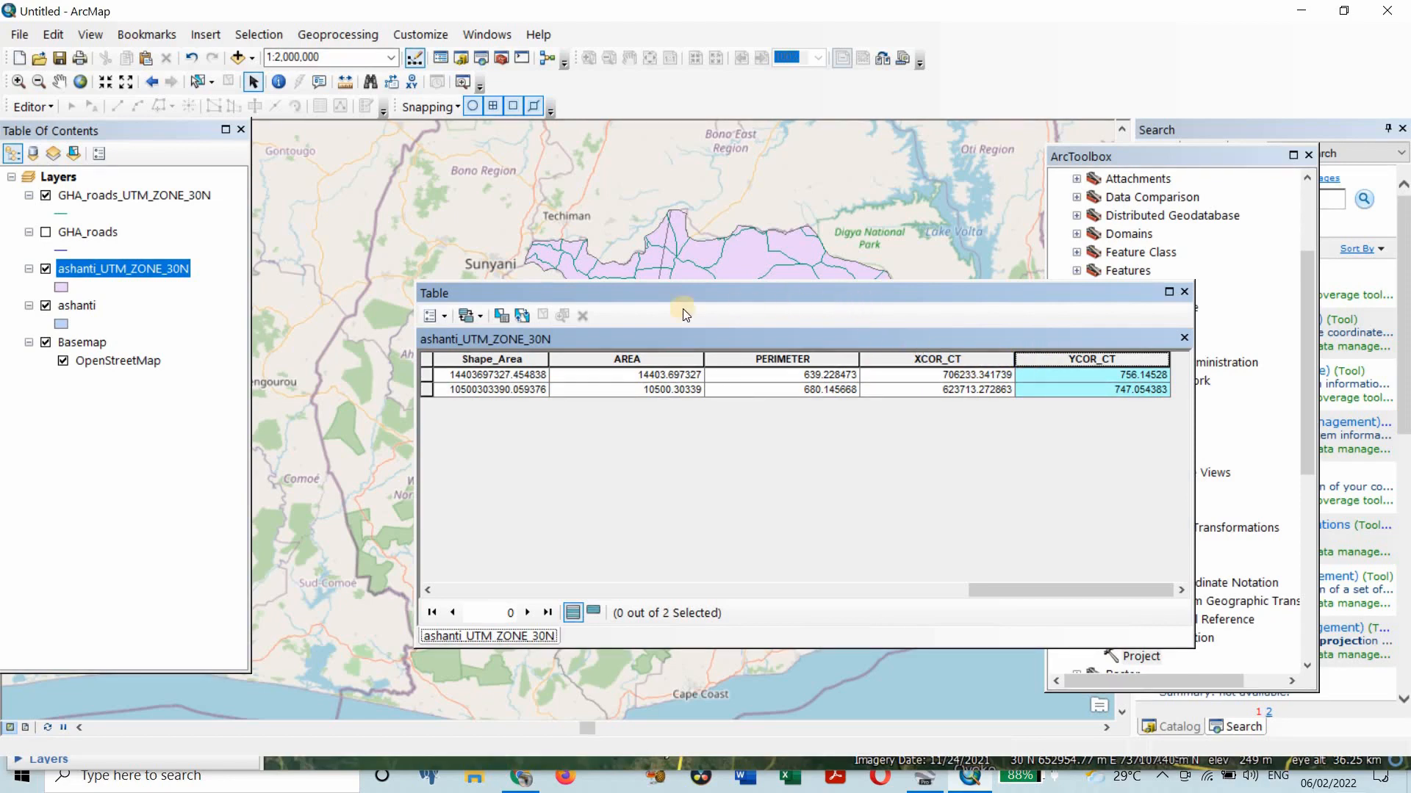
Close the ashanti_UTM_ZONE_30N table and open the attribute table of the GHA_roads_UTM_ZONE_30N layer
left_click(1186, 293)
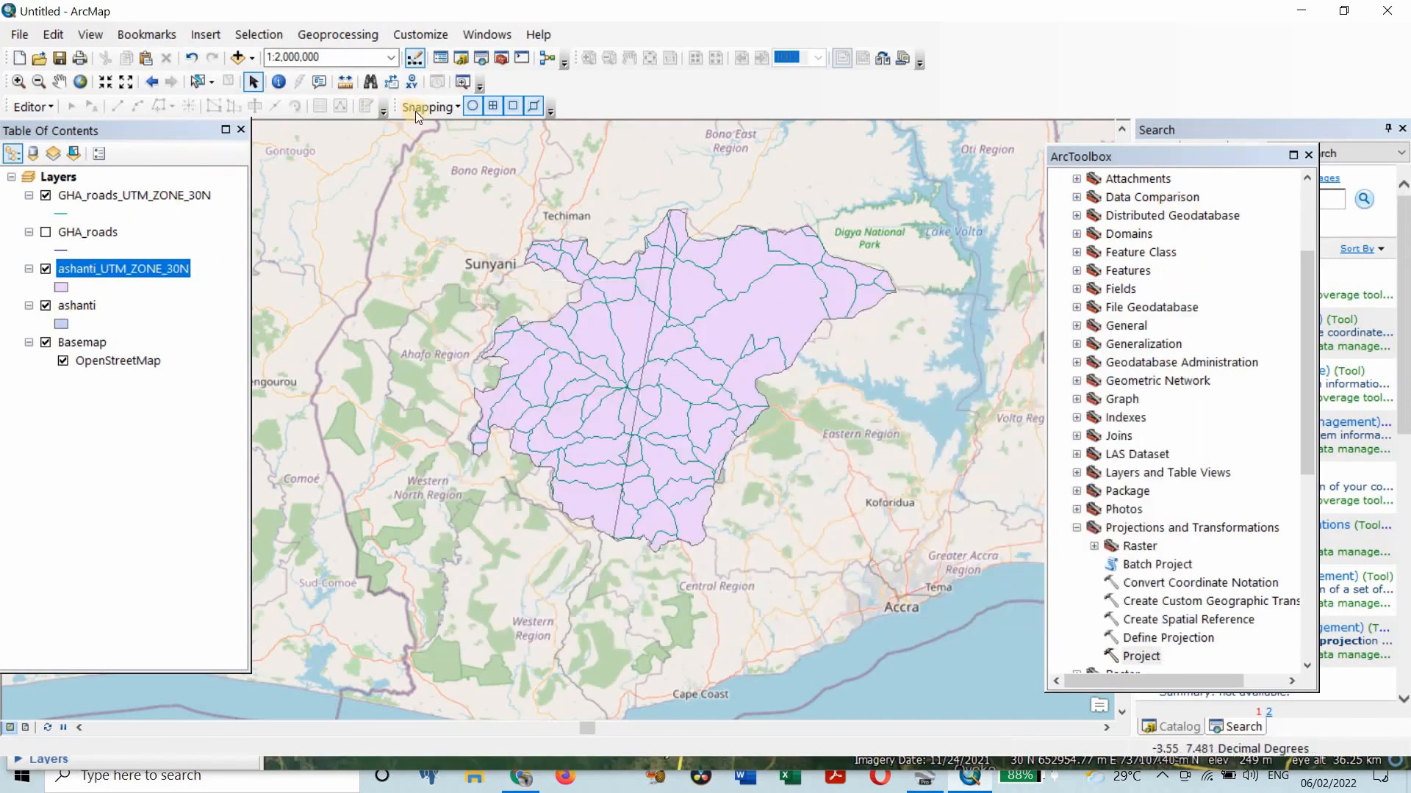
left_click(123, 195)
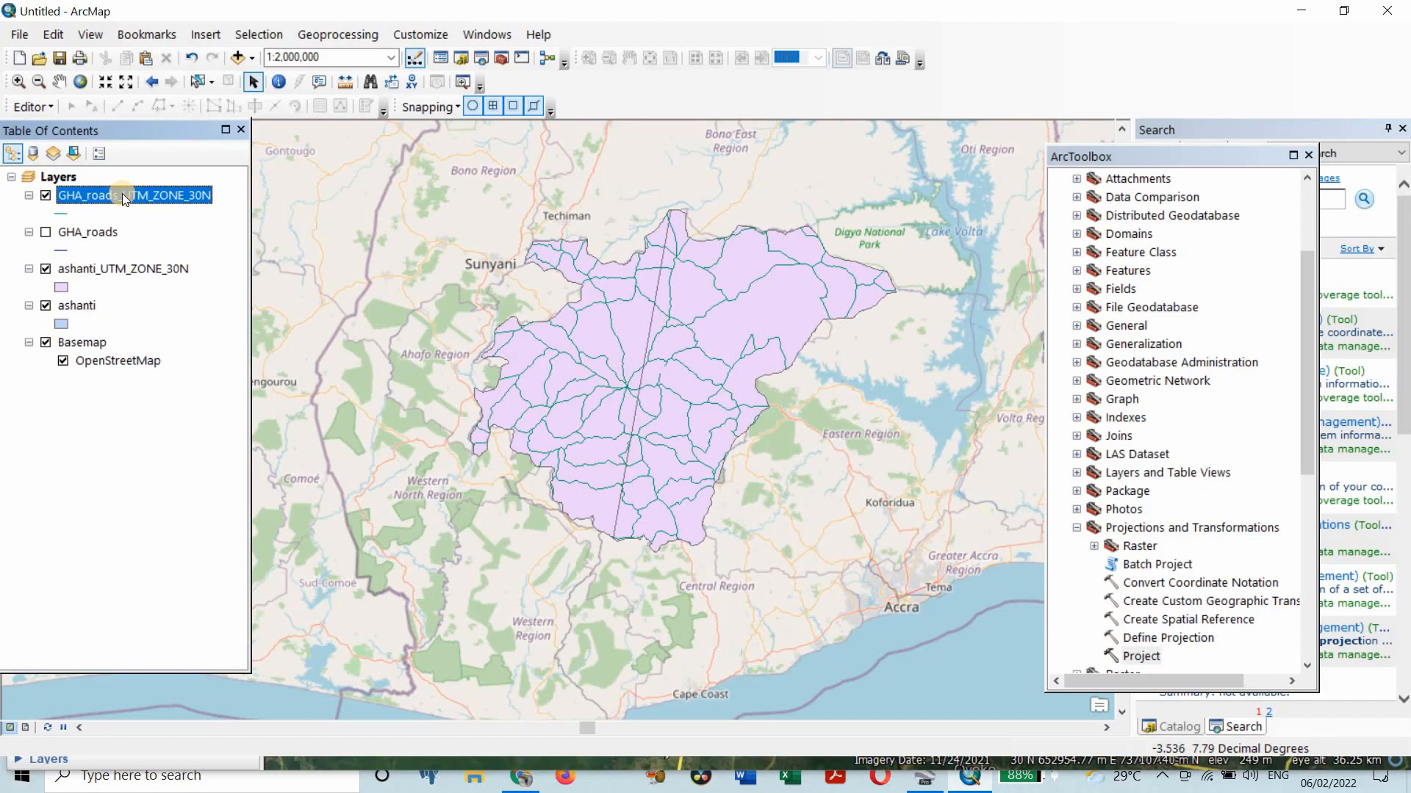
scroll(587, 394, "up", 1)
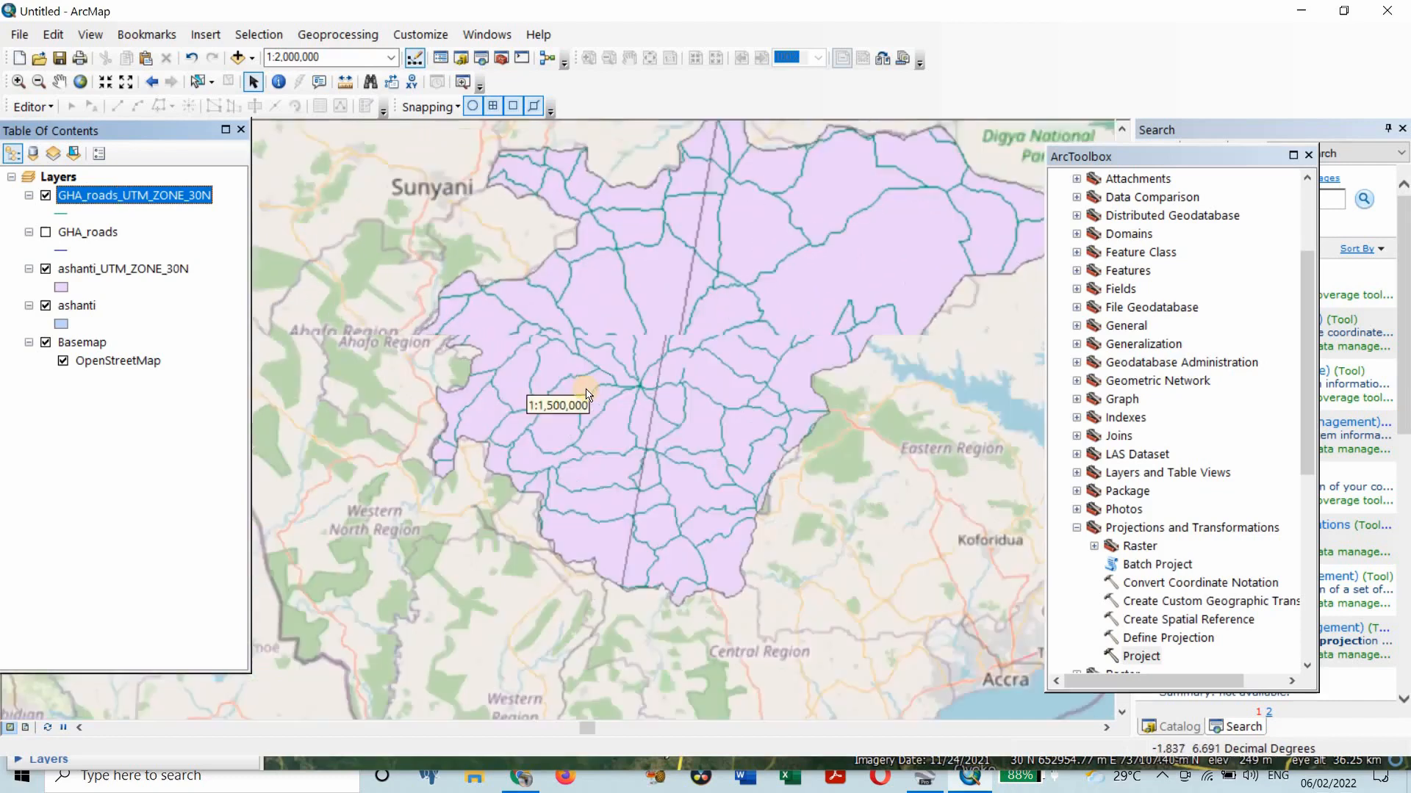
scroll(657, 336, "up", 2)
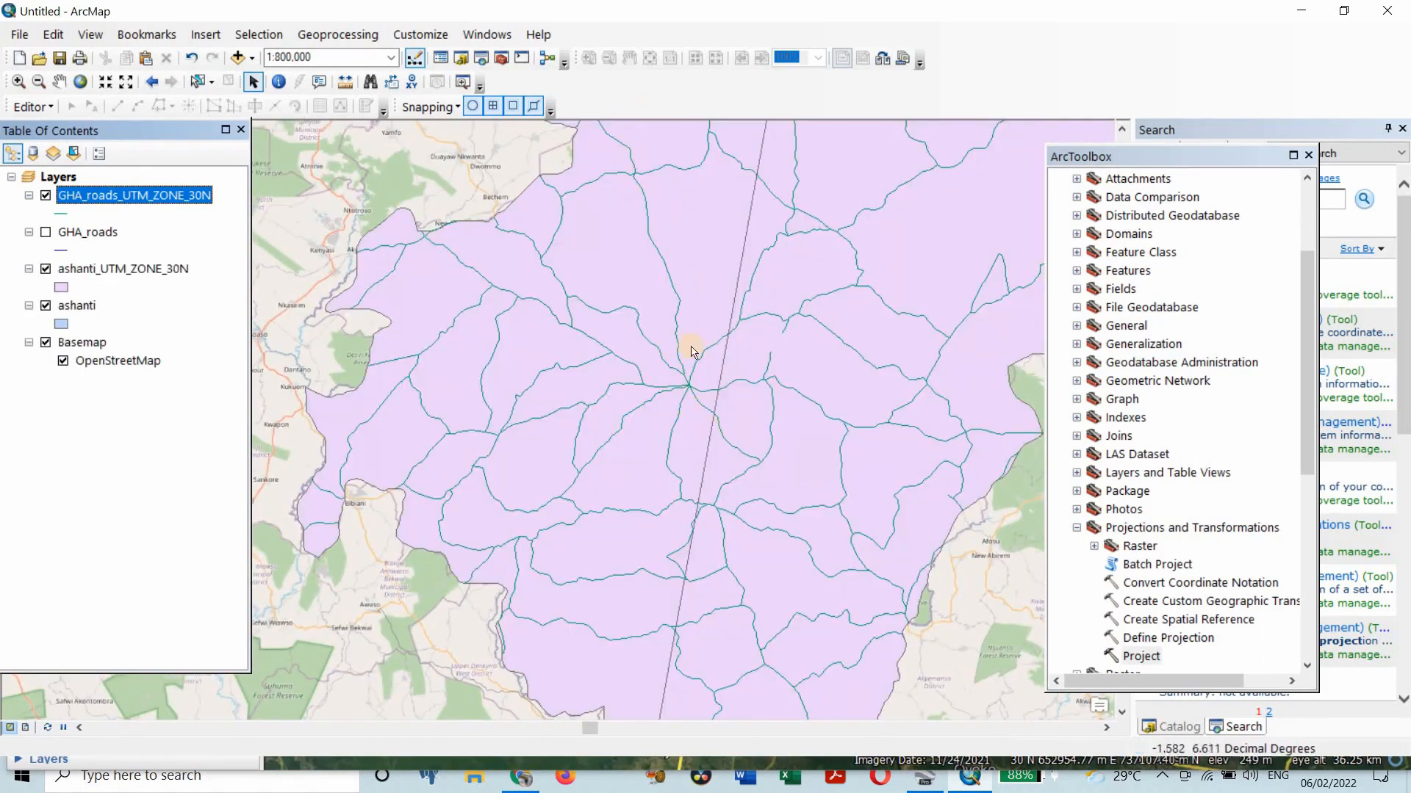
right_click(179, 192)
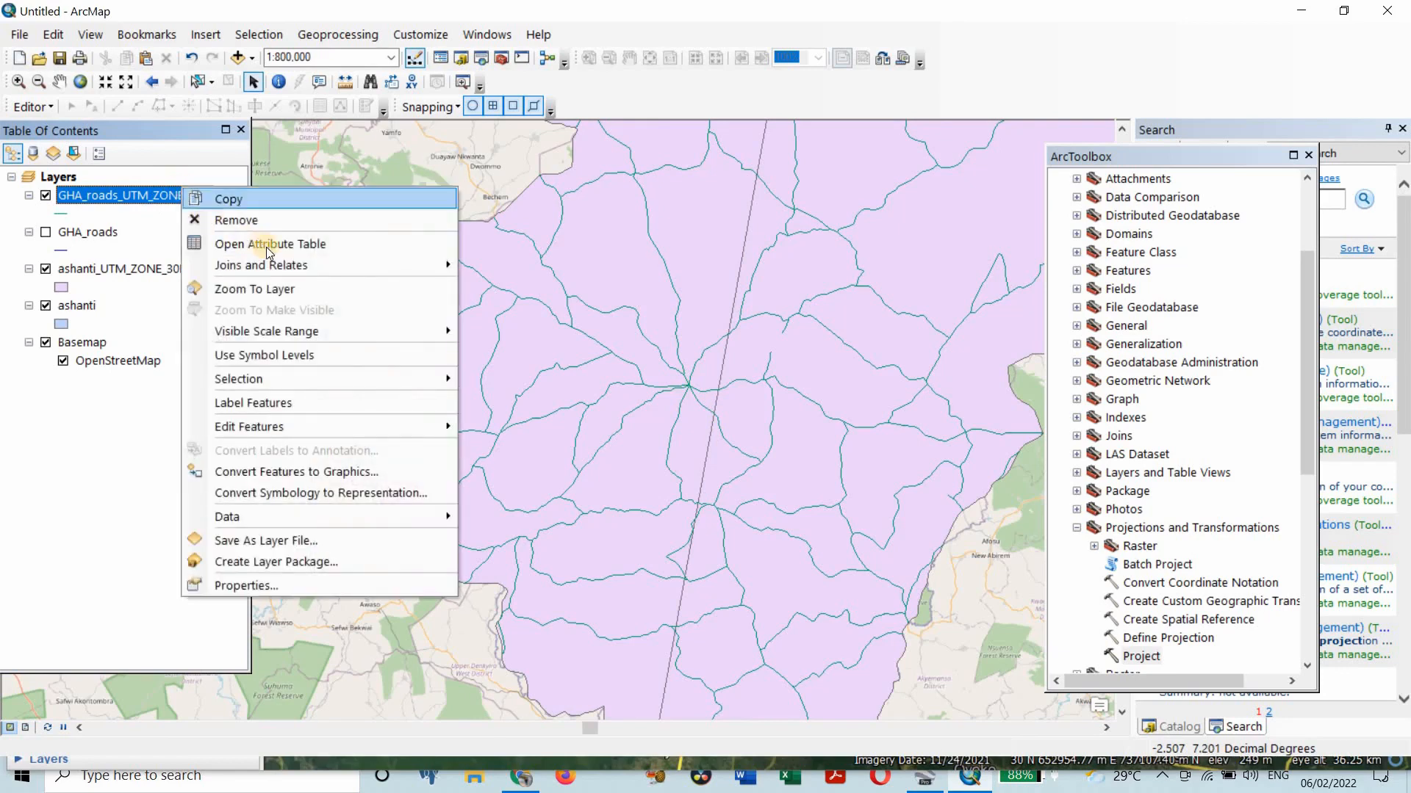
left_click(303, 245)
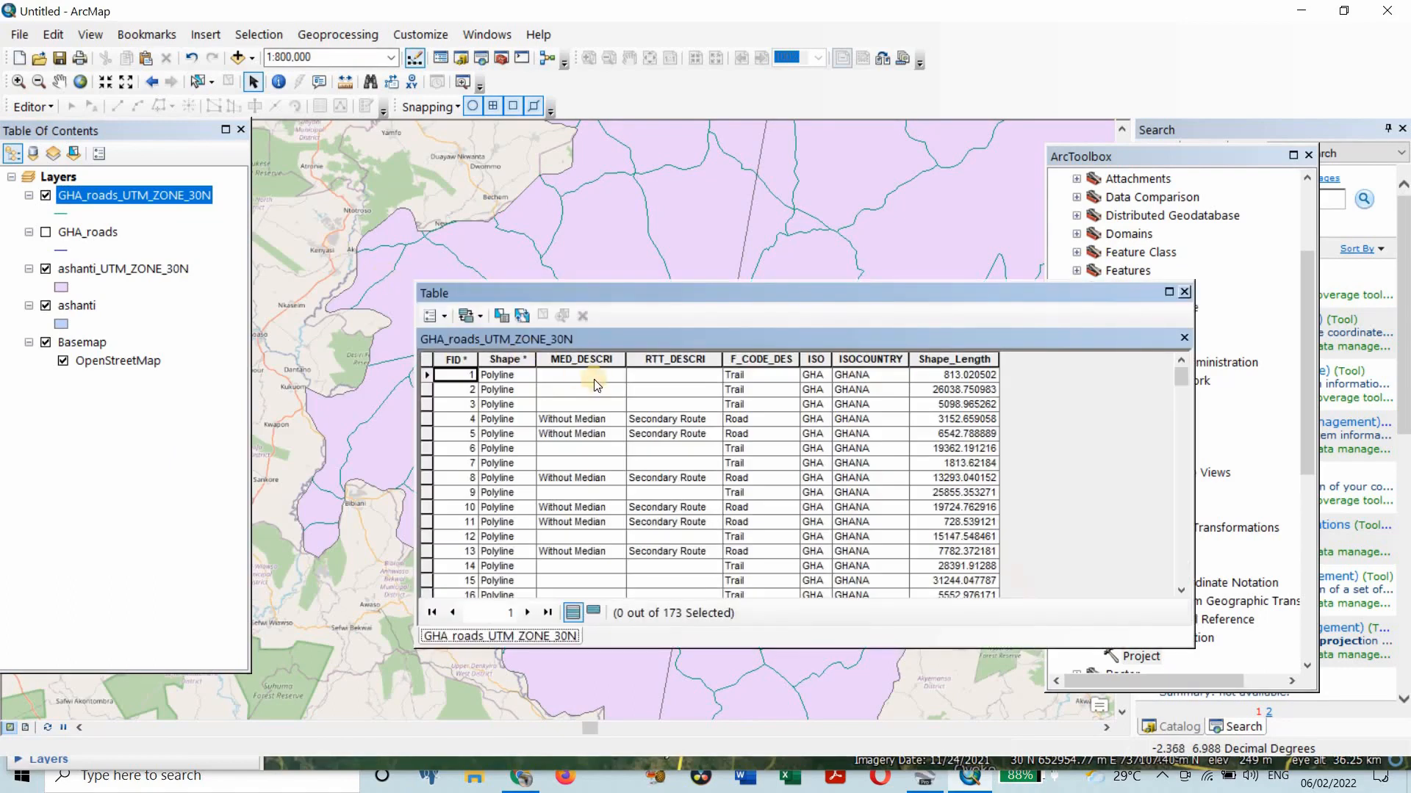
Add a field named LENGTH of type Double to the GHA_roads_UTM_ZONE_30N attribute table
left_click(439, 317)
left_click(505, 424)
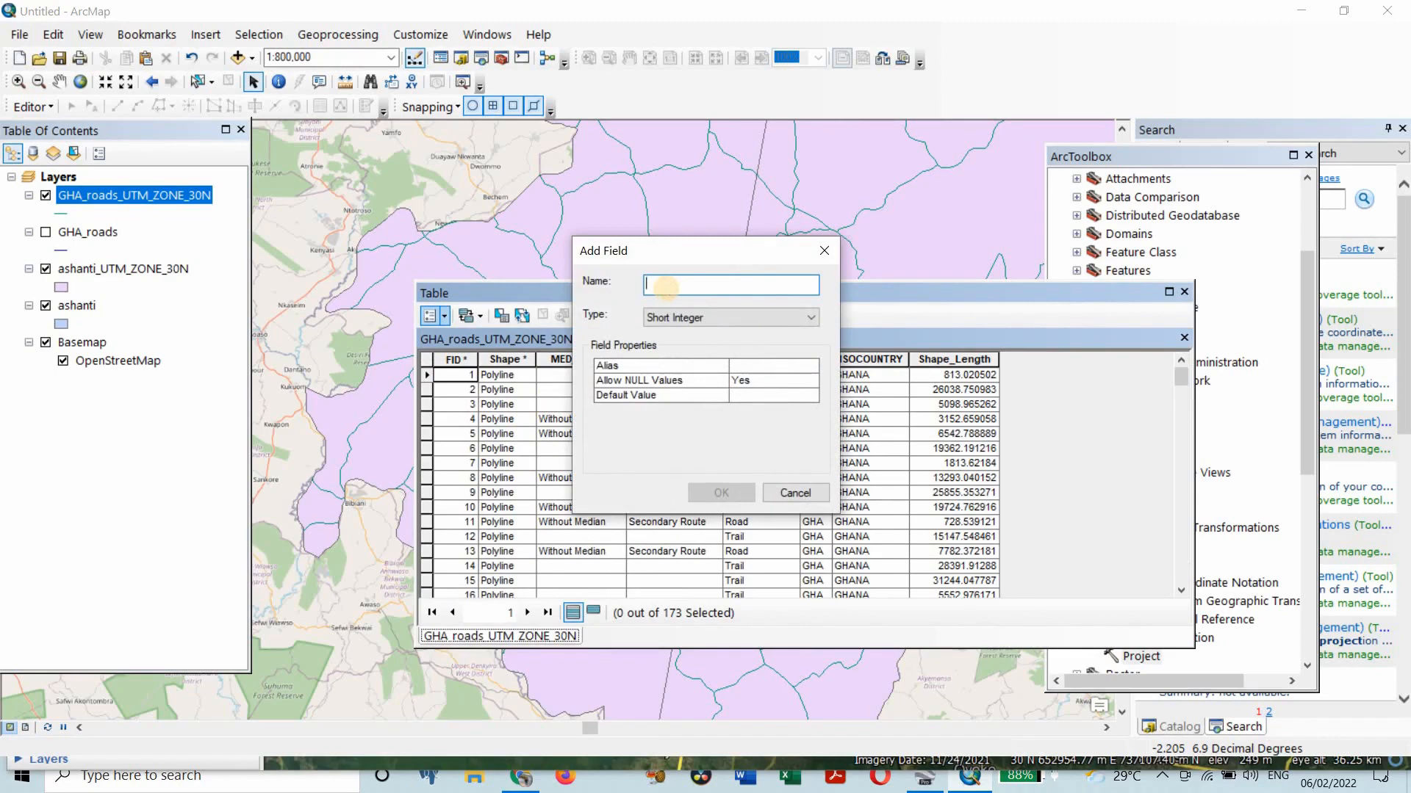
type("LENGTH")
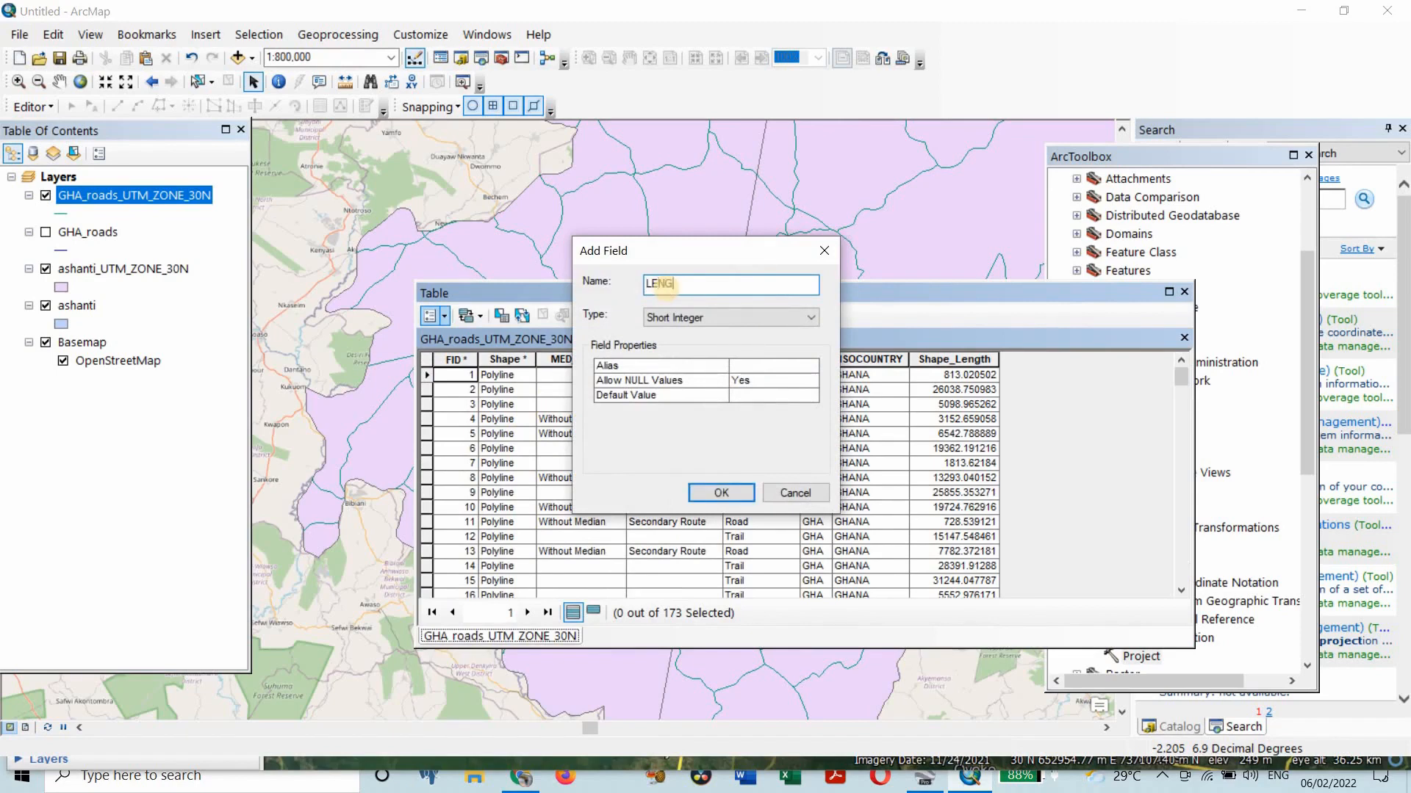
left_click(695, 315)
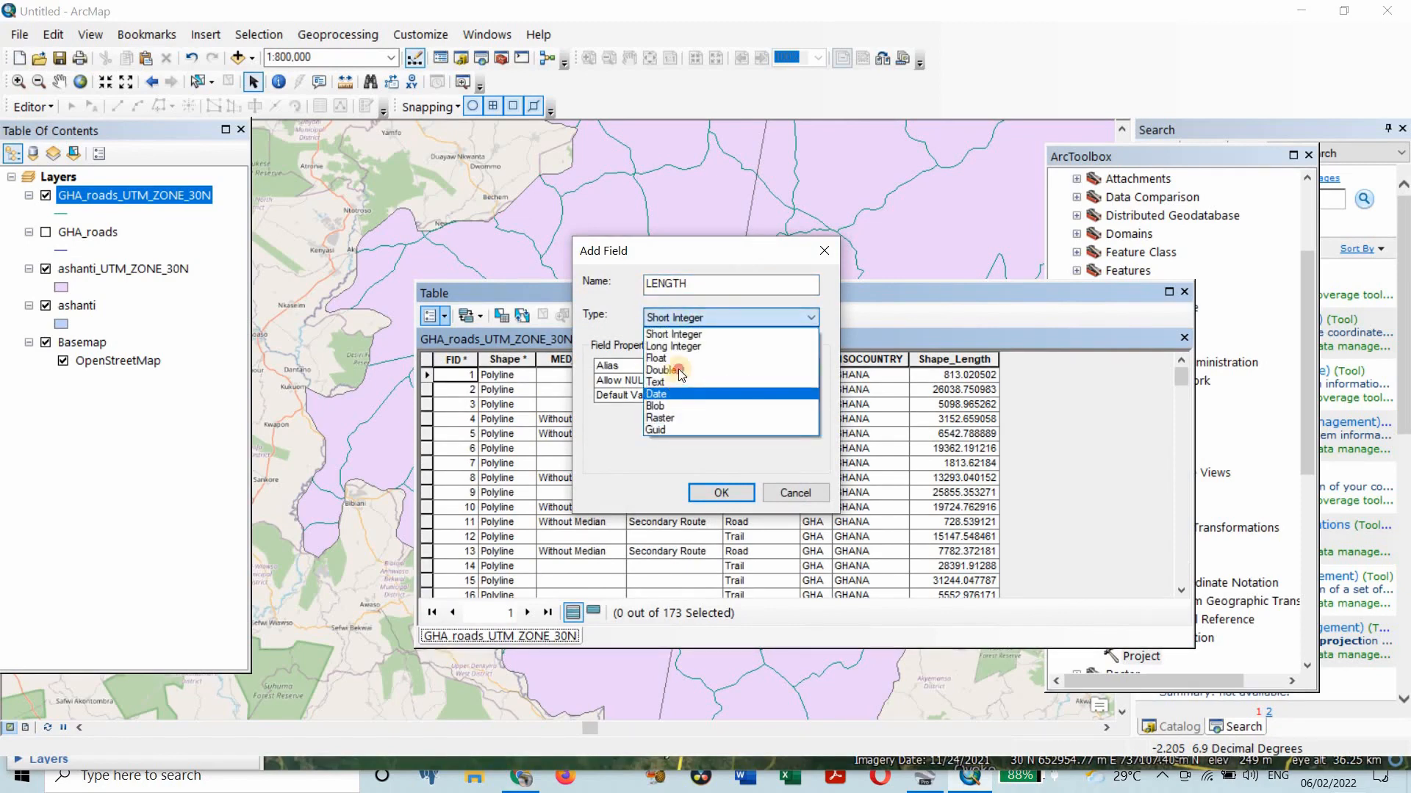
left_click(678, 369)
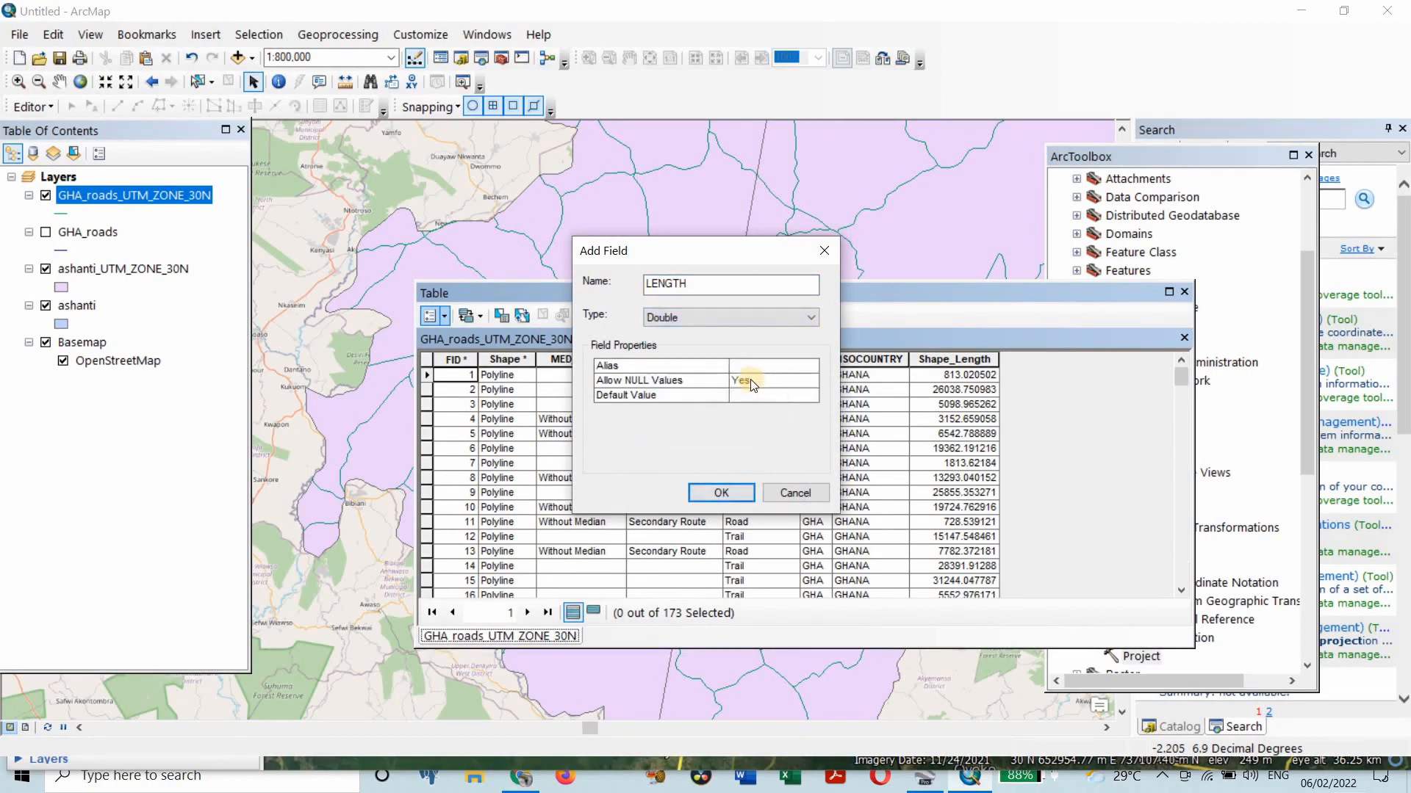
left_click(730, 500)
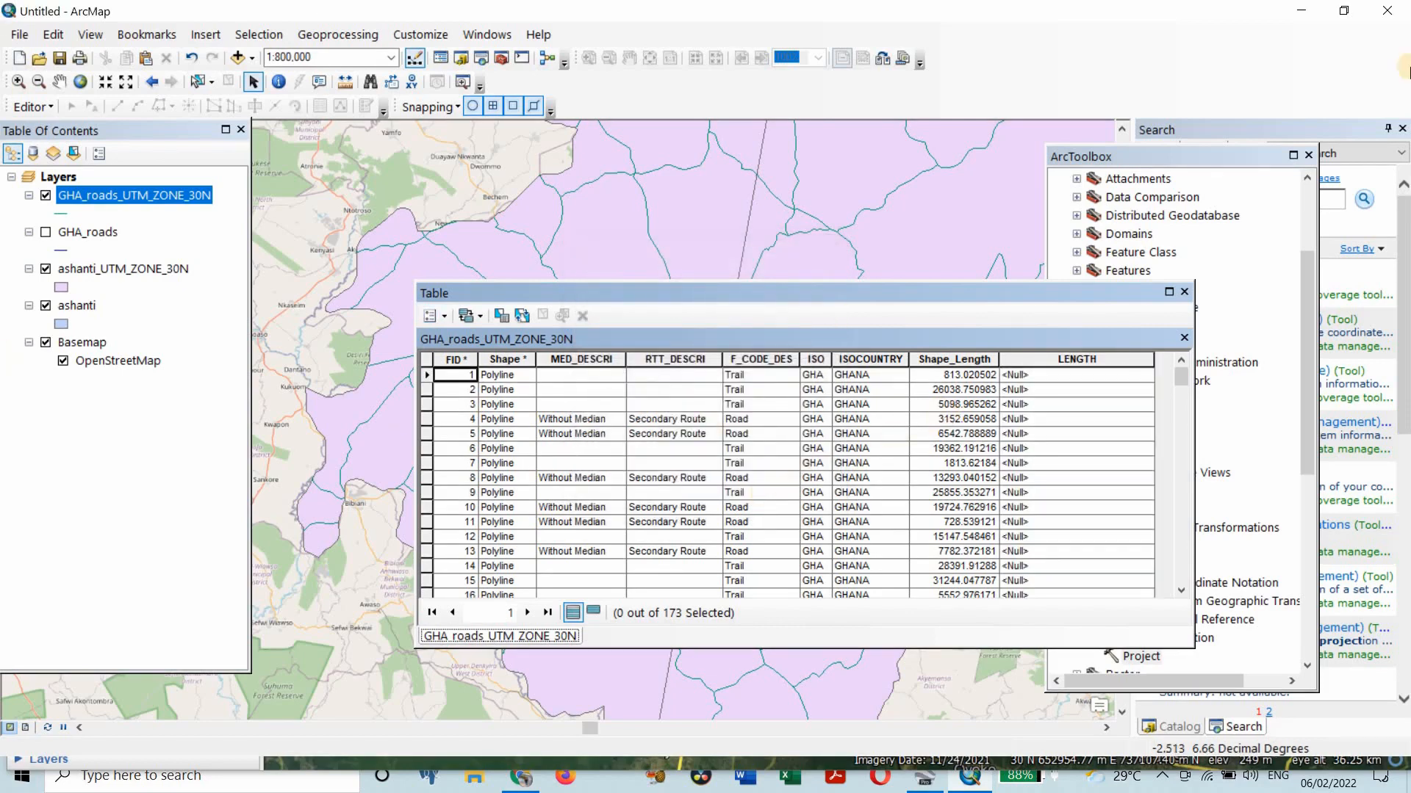
Calculate the LENGTH field's geometry as Length in meters outside an edit session, using the data source's coordinate system, and review the rows
left_click(1035, 363)
right_click(1034, 363)
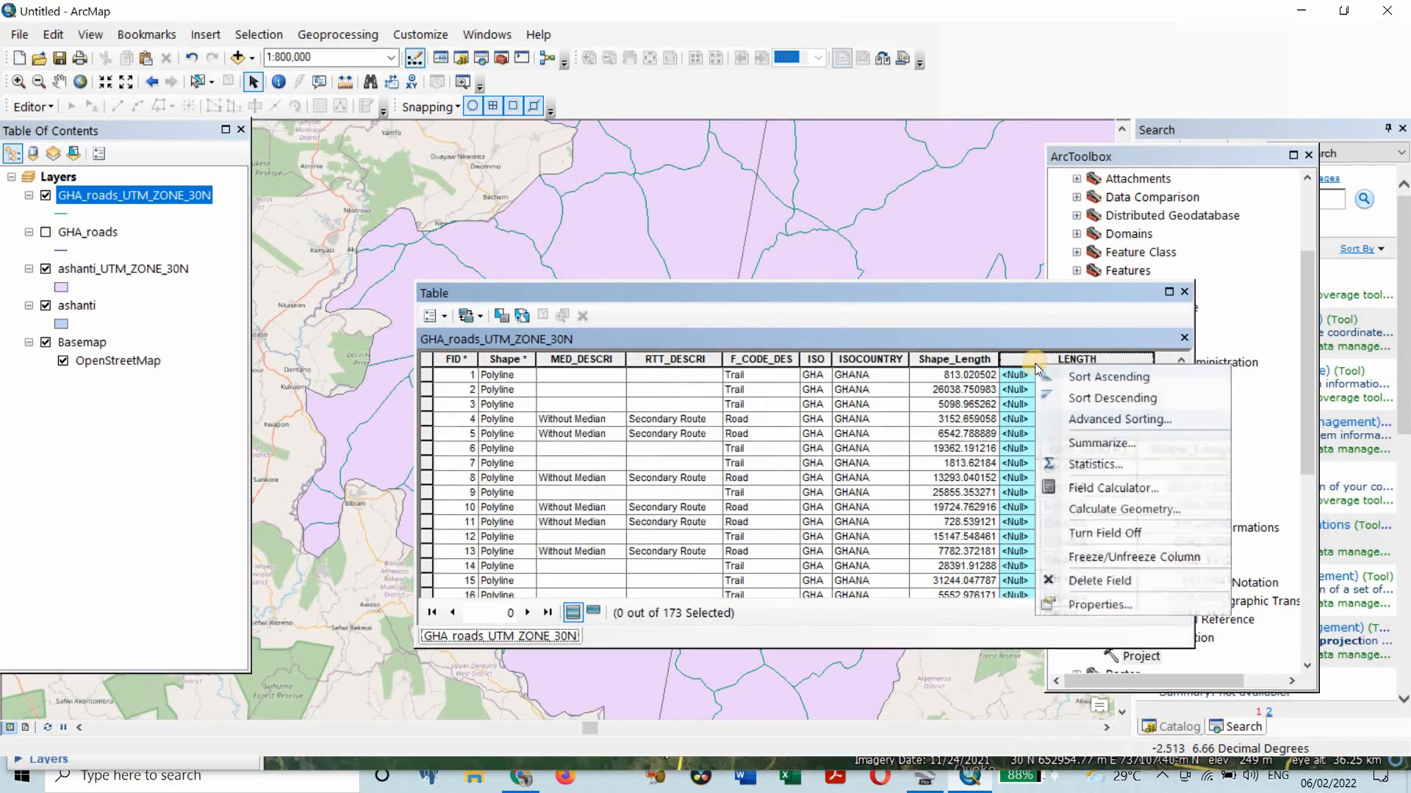
left_click(1078, 507)
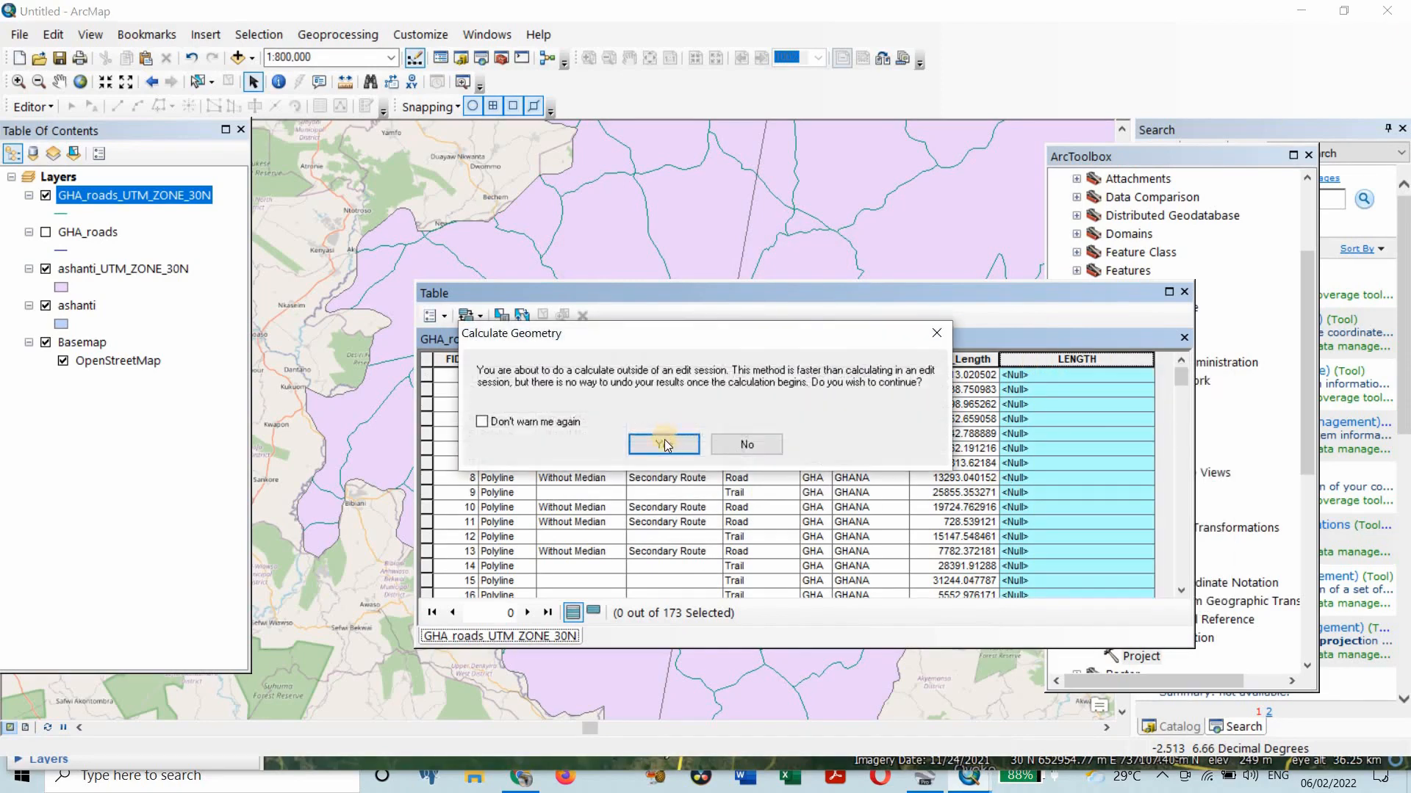
left_click(665, 439)
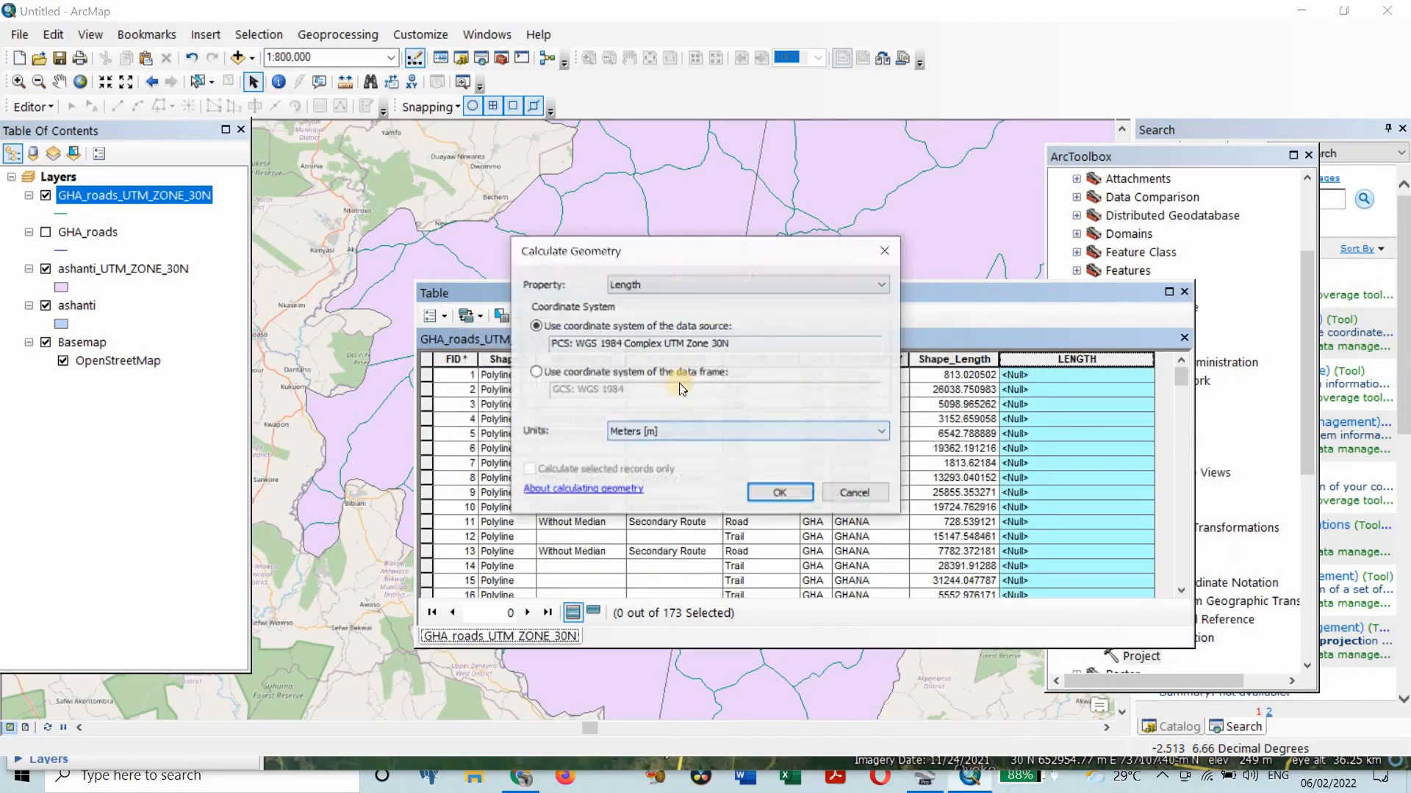
left_click(677, 281)
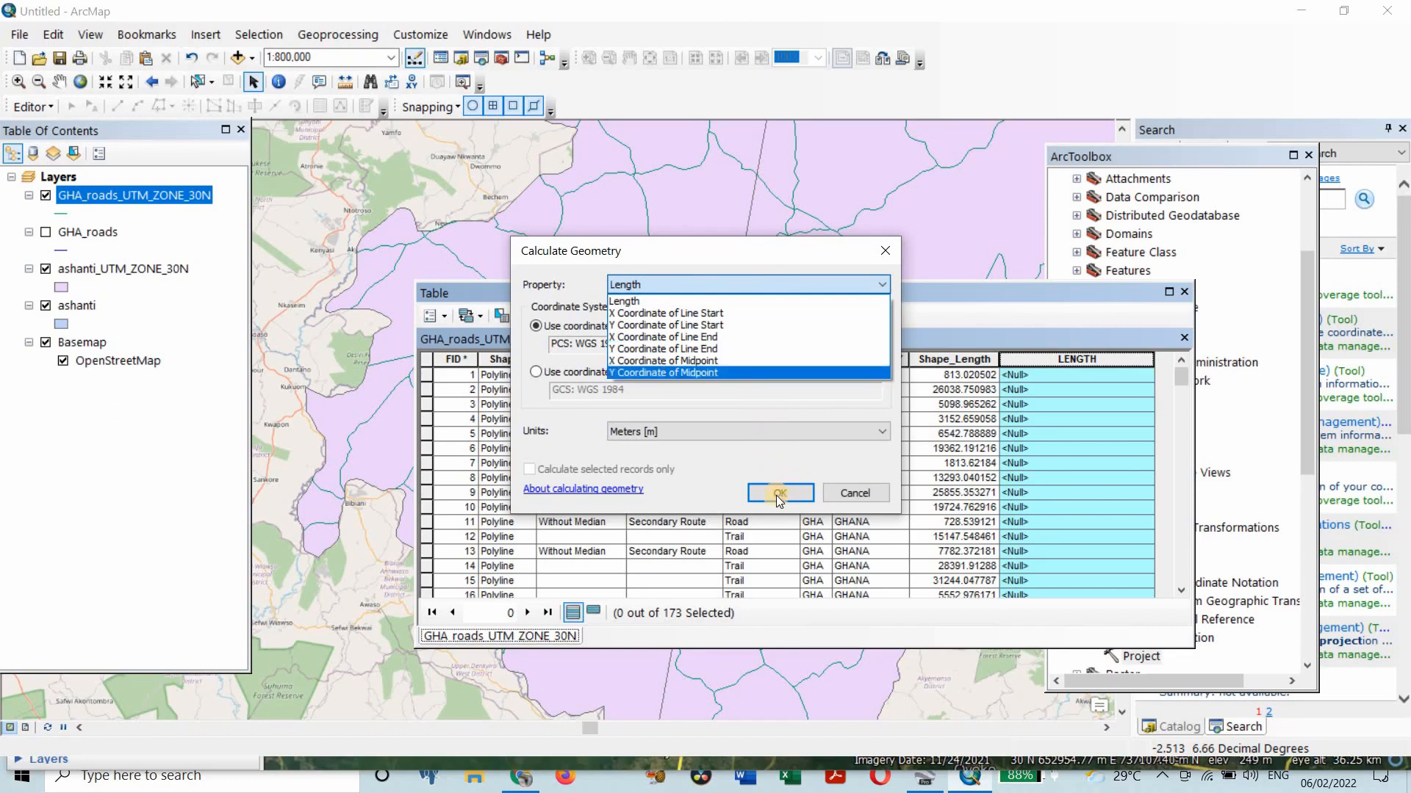
left_click(752, 395)
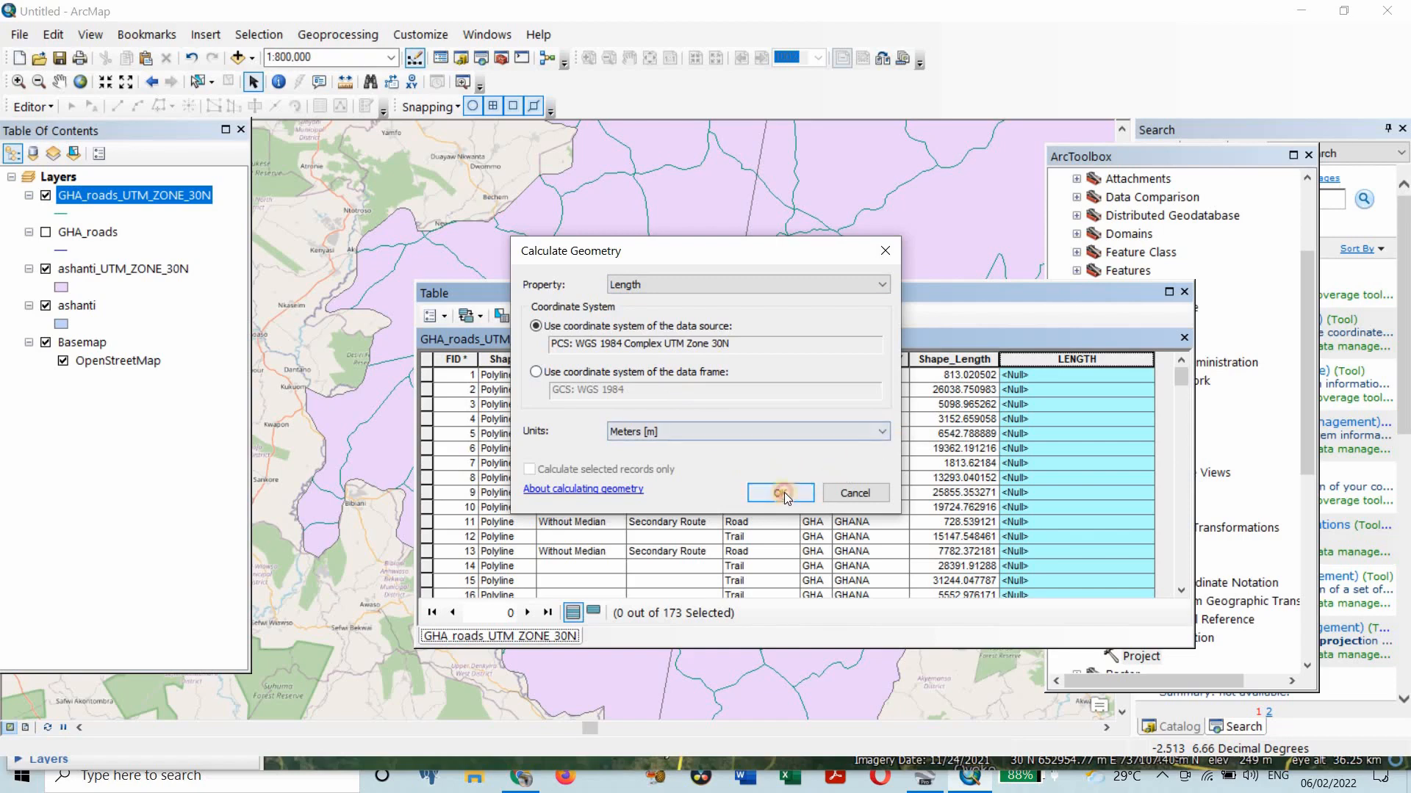
left_click(783, 492)
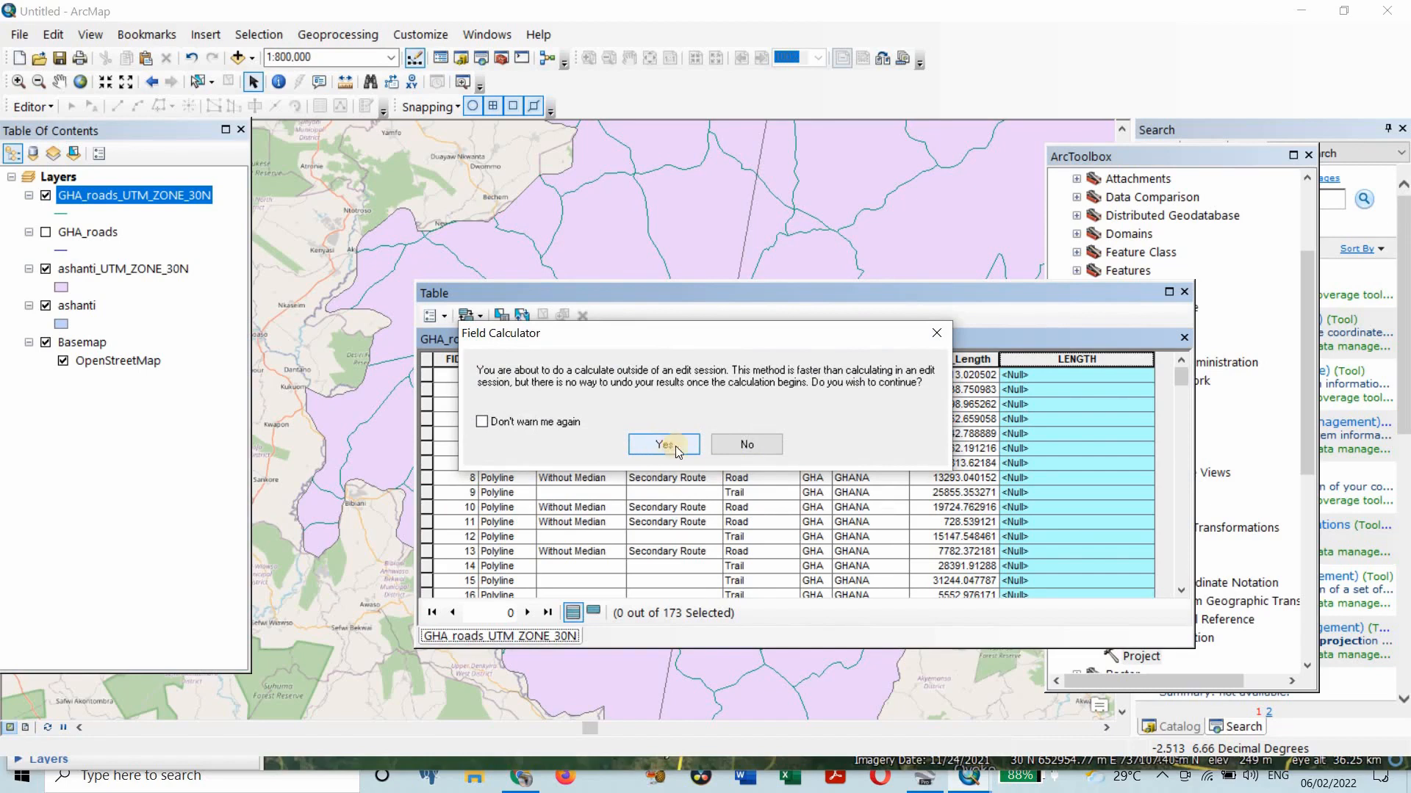
left_click(676, 445)
scroll(1073, 427, "down", 14)
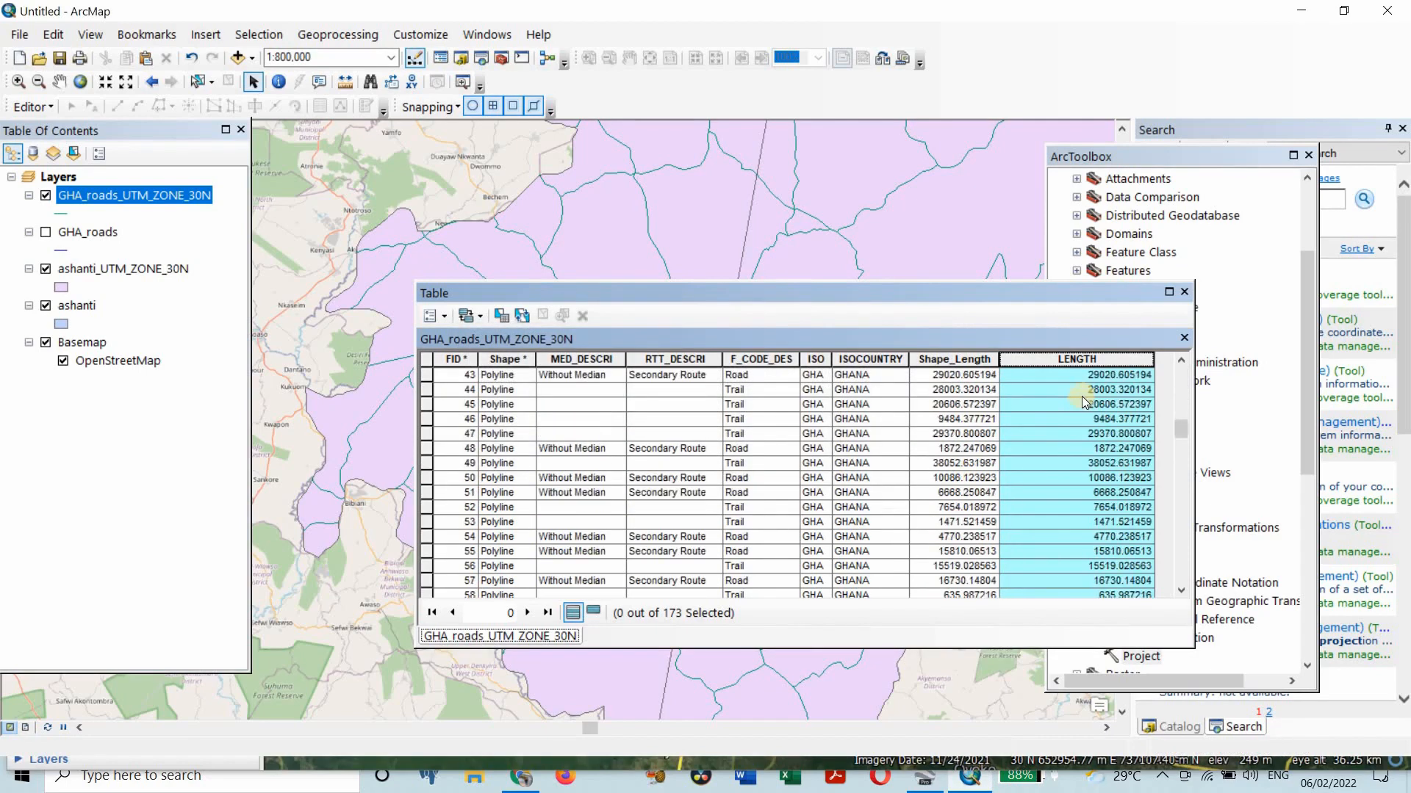
Review the LENGTH values through the last record of the GHA_roads_UTM_ZONE_30N table and select the first record
scroll(1083, 403, "down", 20)
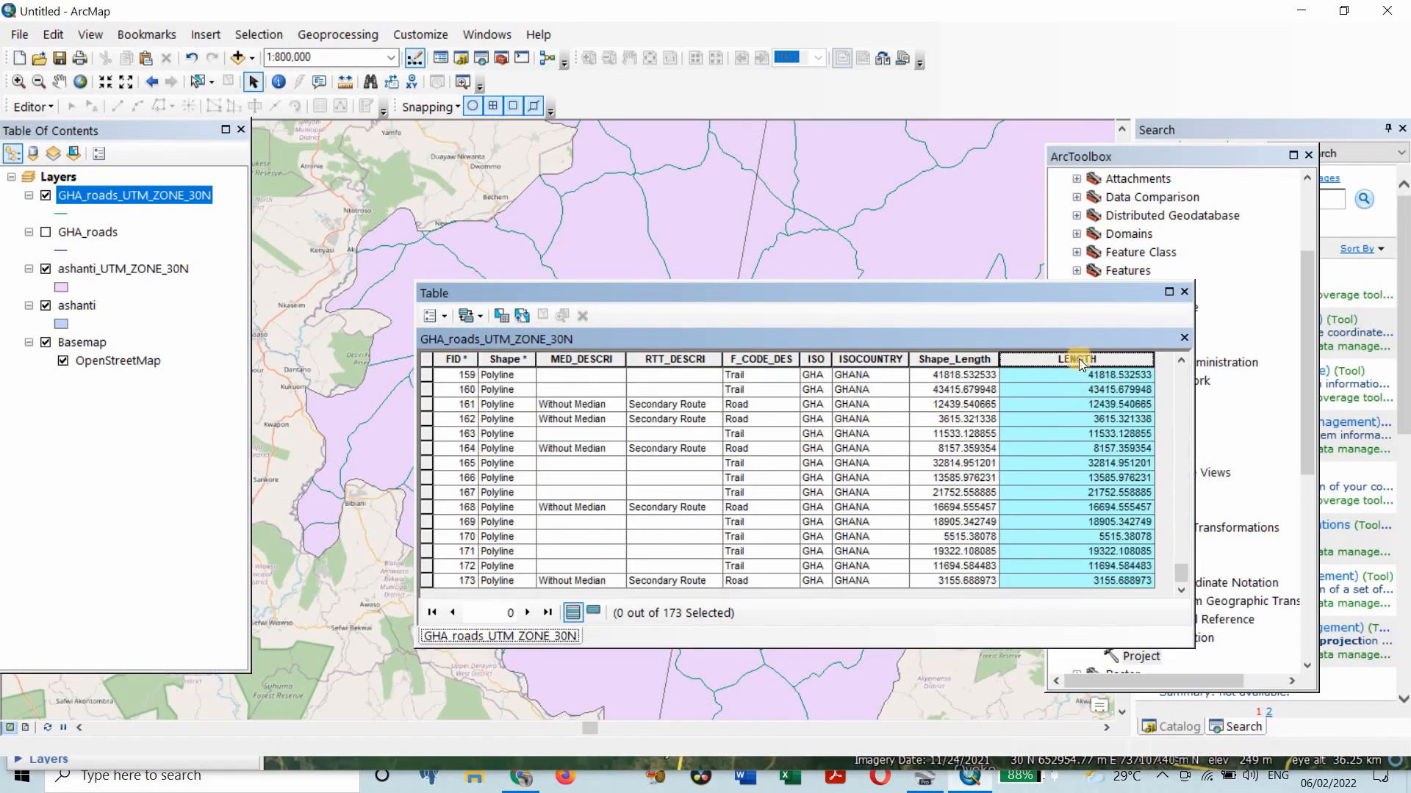
scroll(1079, 359, "up", 12)
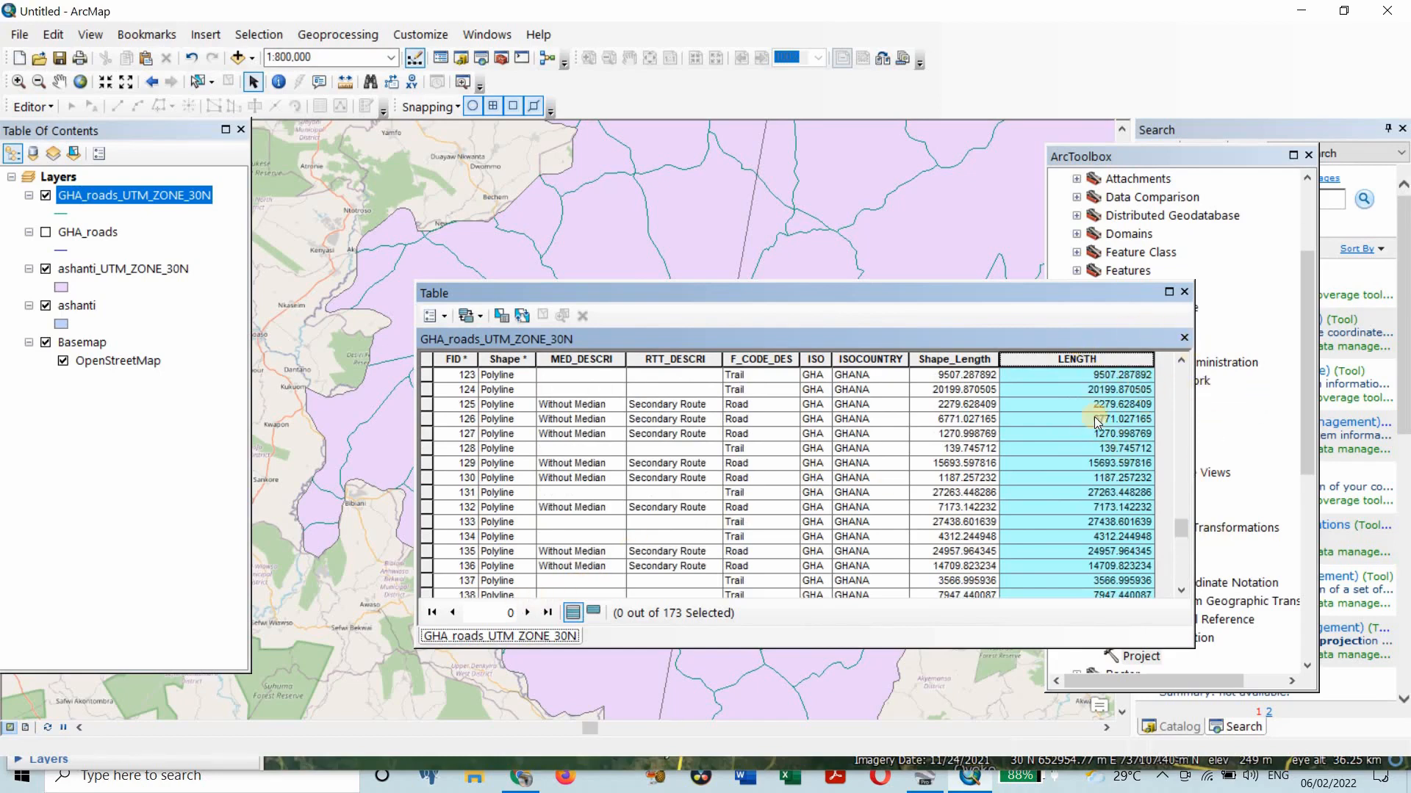
scroll(1098, 400, "up", 11)
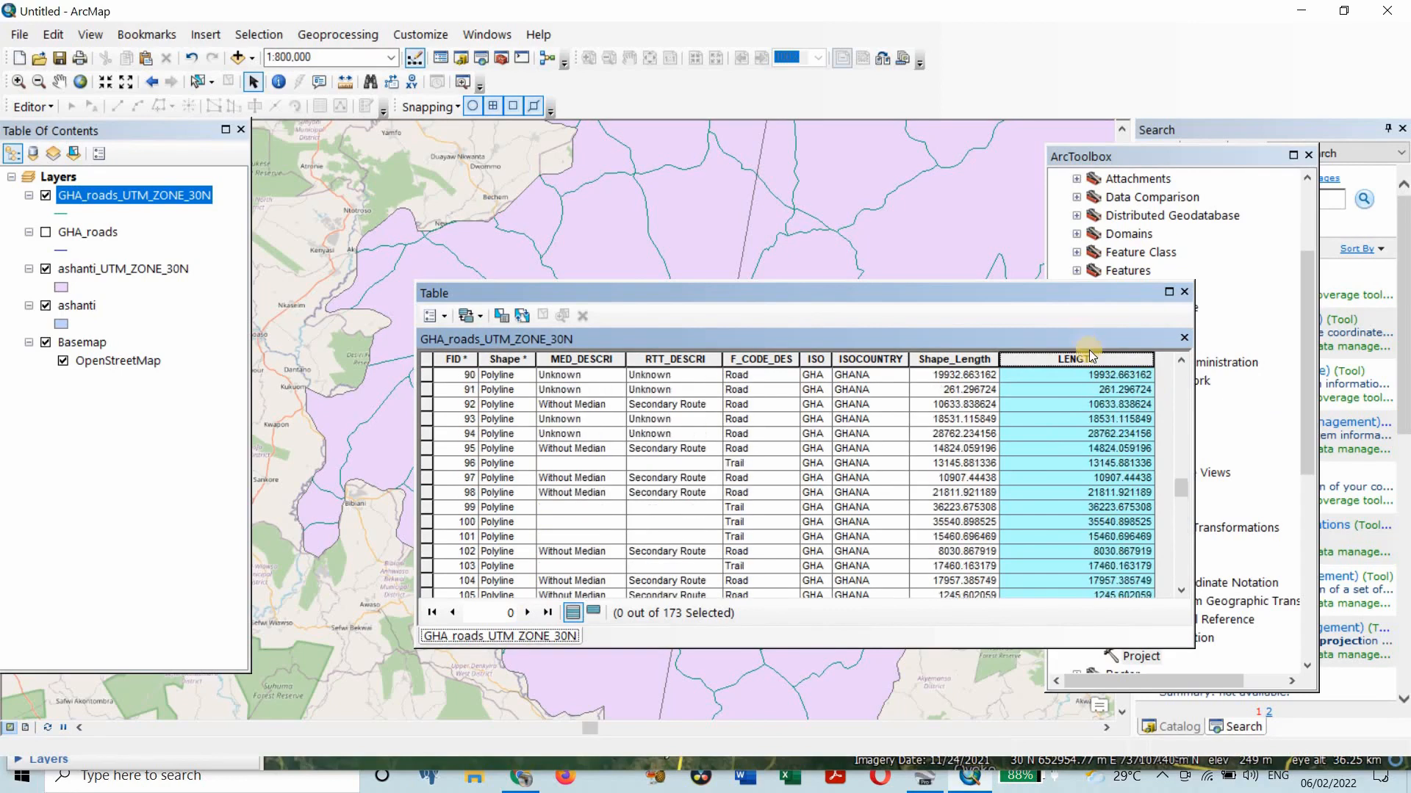
scroll(1099, 372, "up", 20)
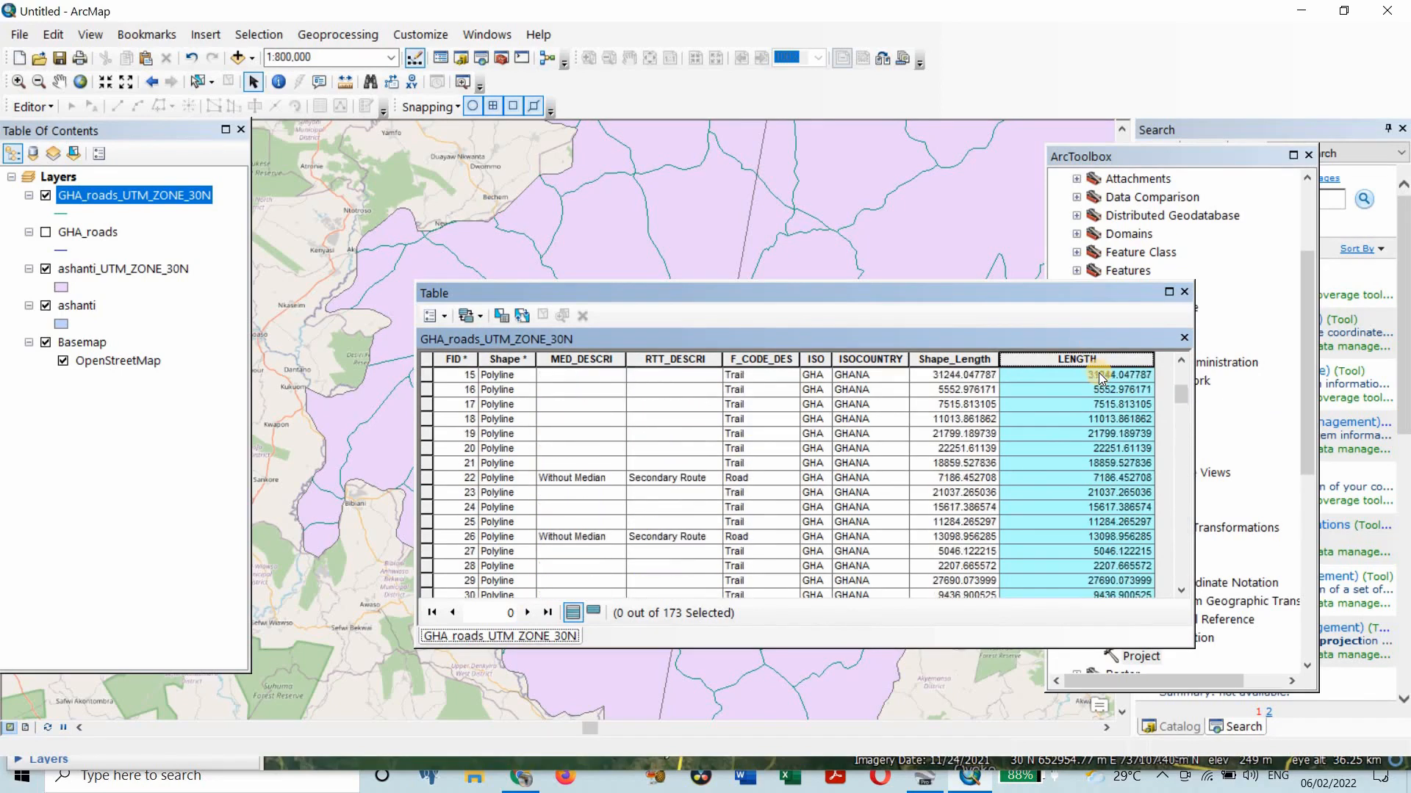
scroll(1099, 373, "up", 5)
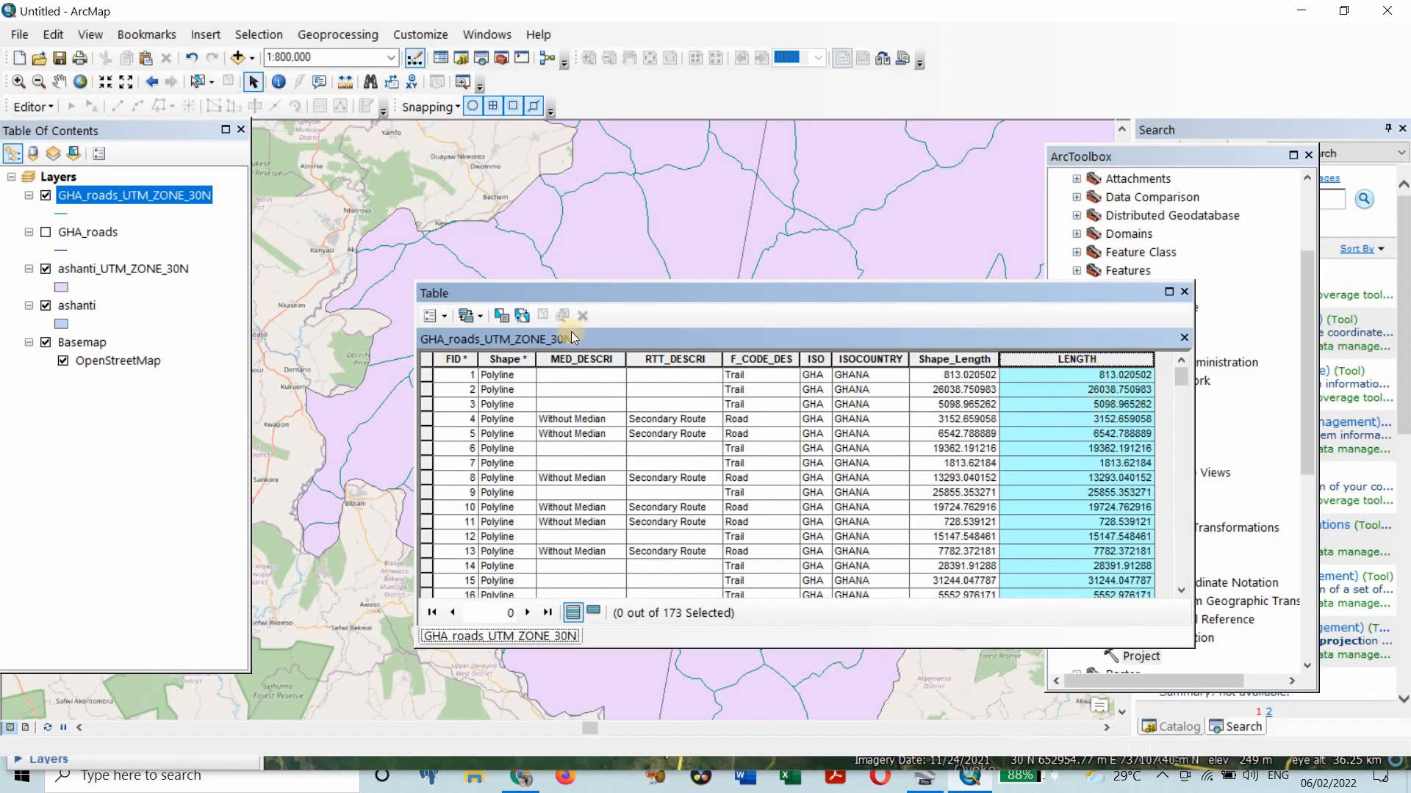
left_click(428, 374)
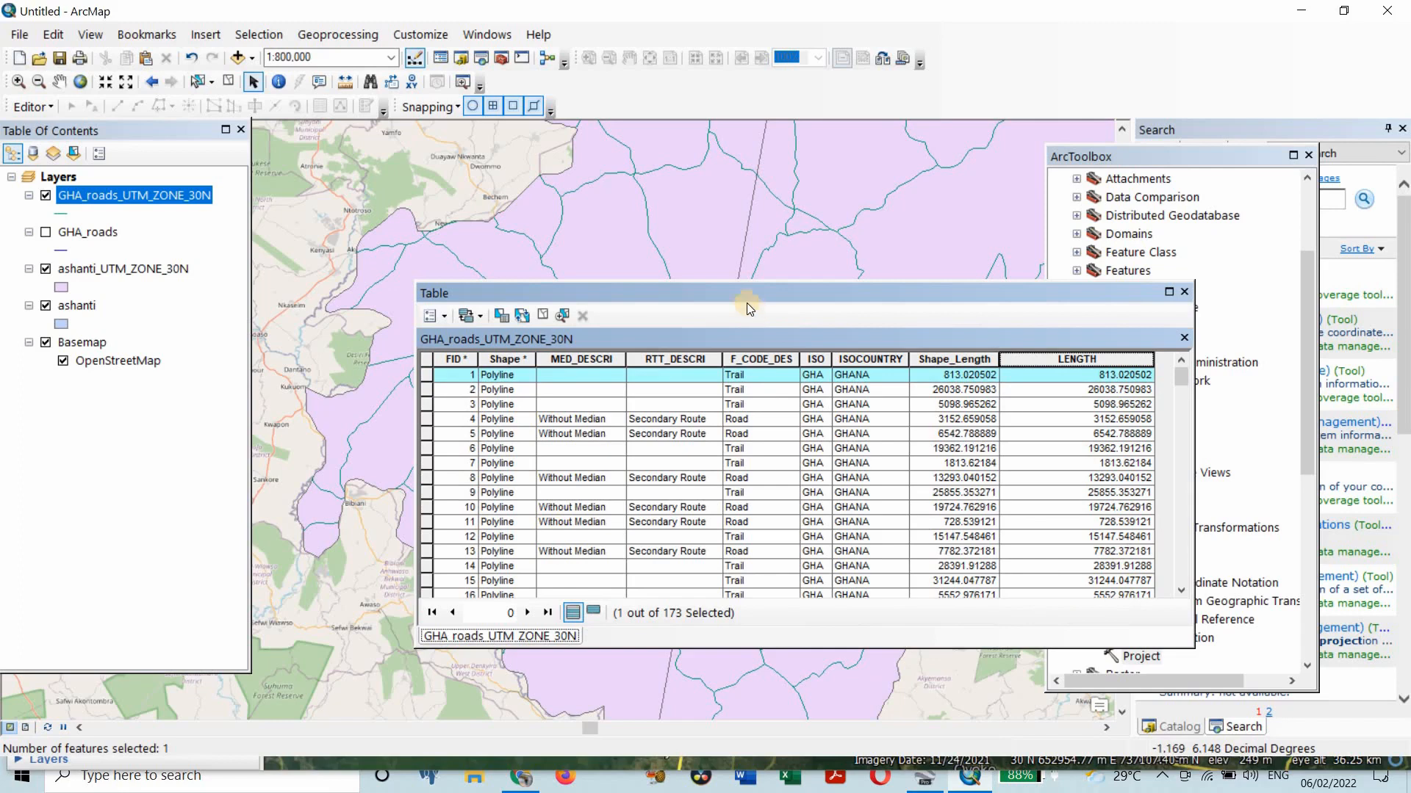
Add a field named XM of type Double to the GHA_roads_UTM_ZONE_30N attribute table
left_click(446, 318)
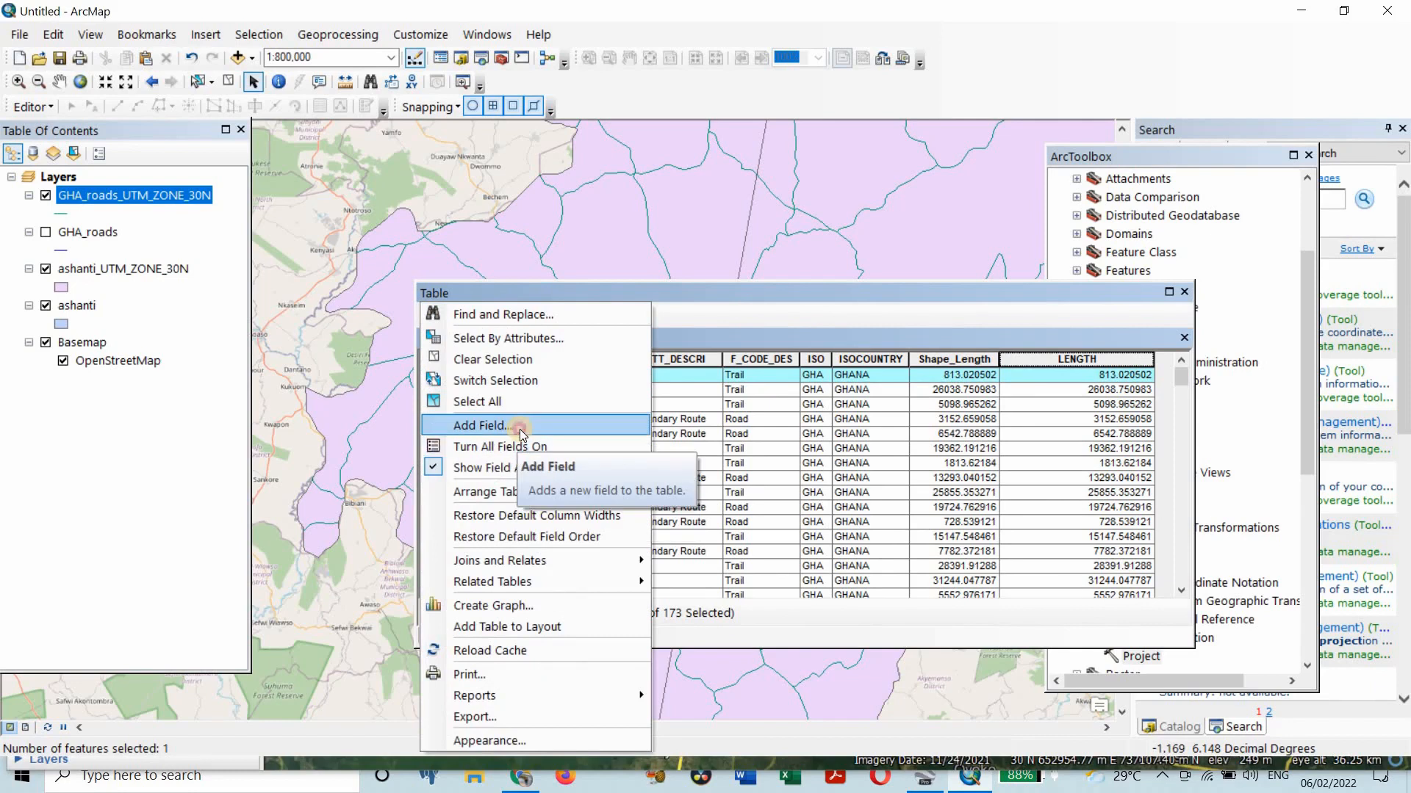
left_click(540, 427)
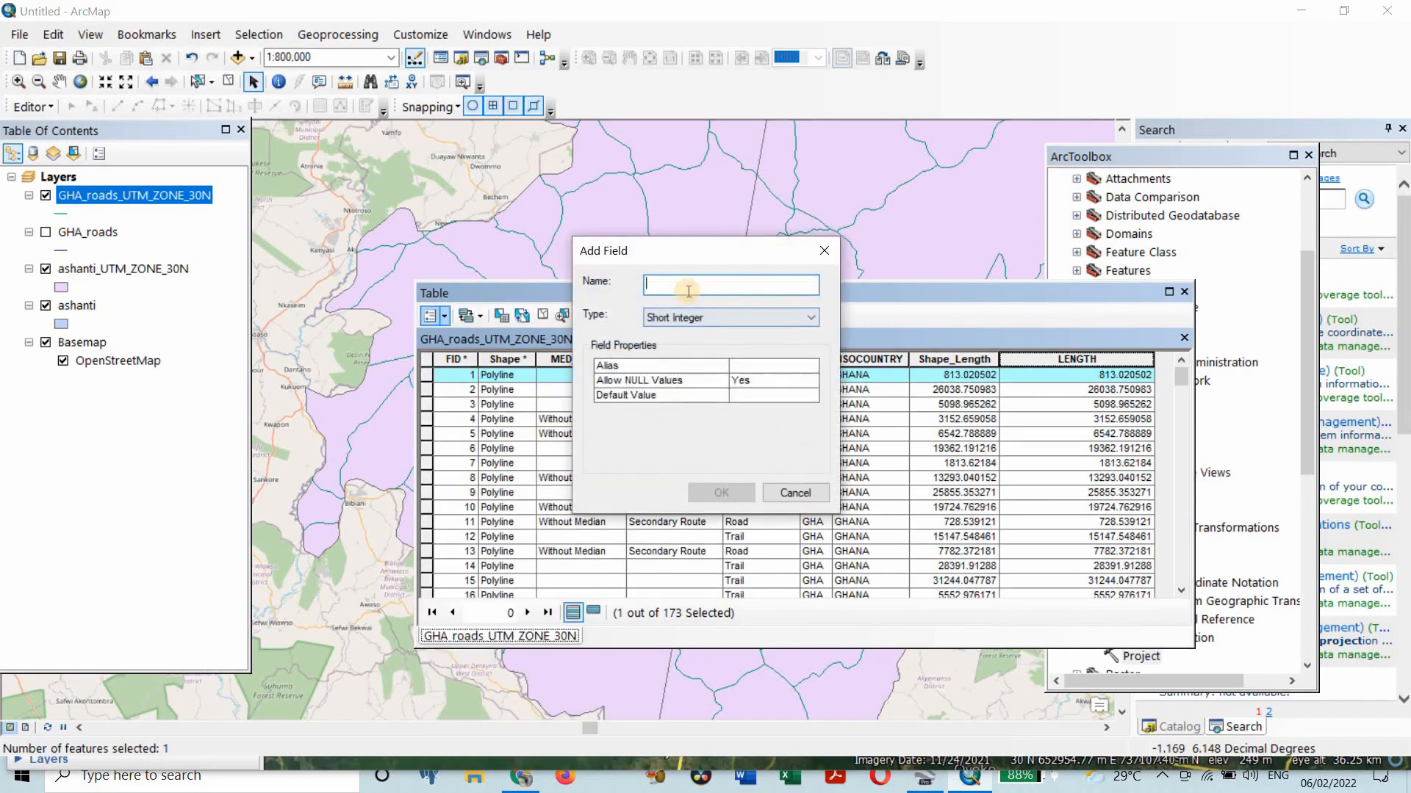
type("X")
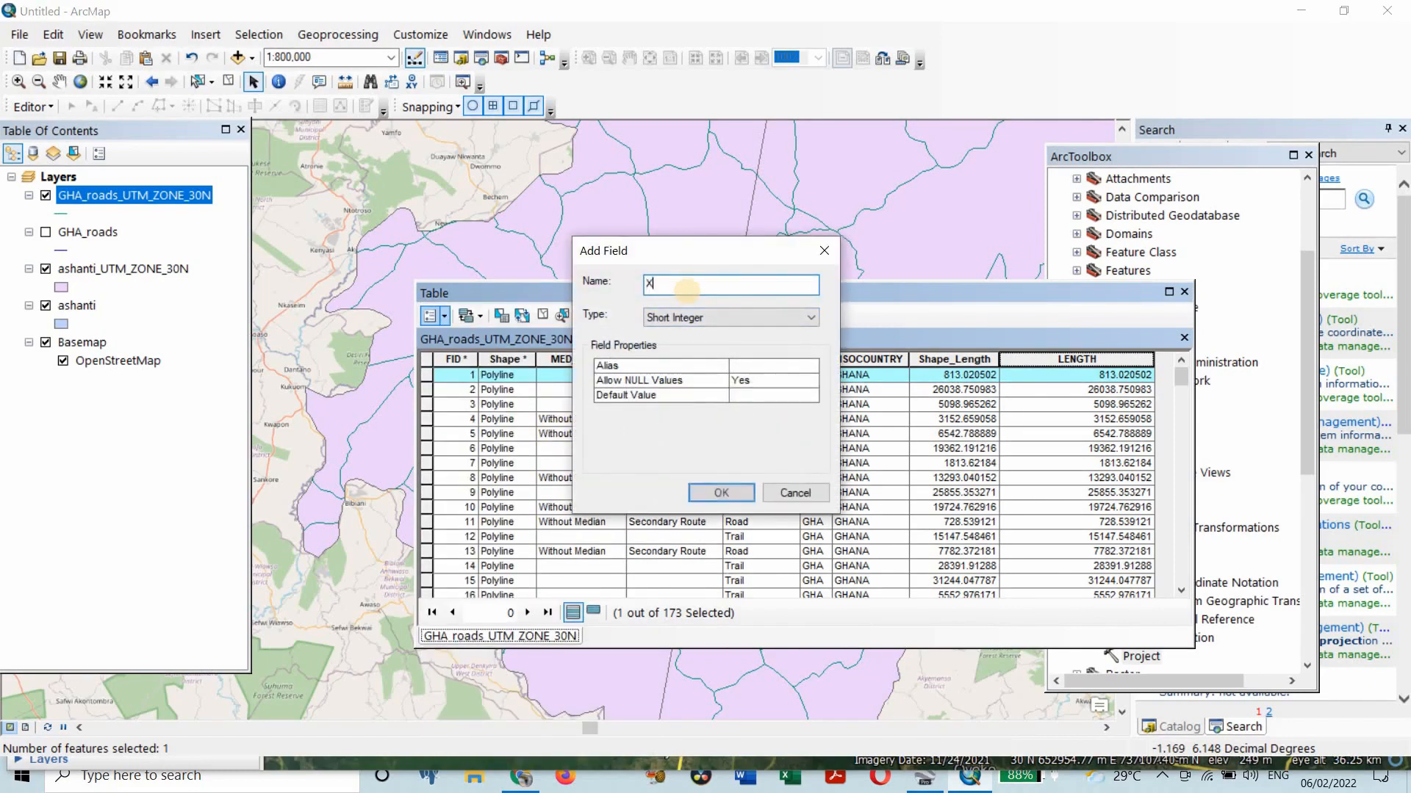
type("M")
left_click(714, 321)
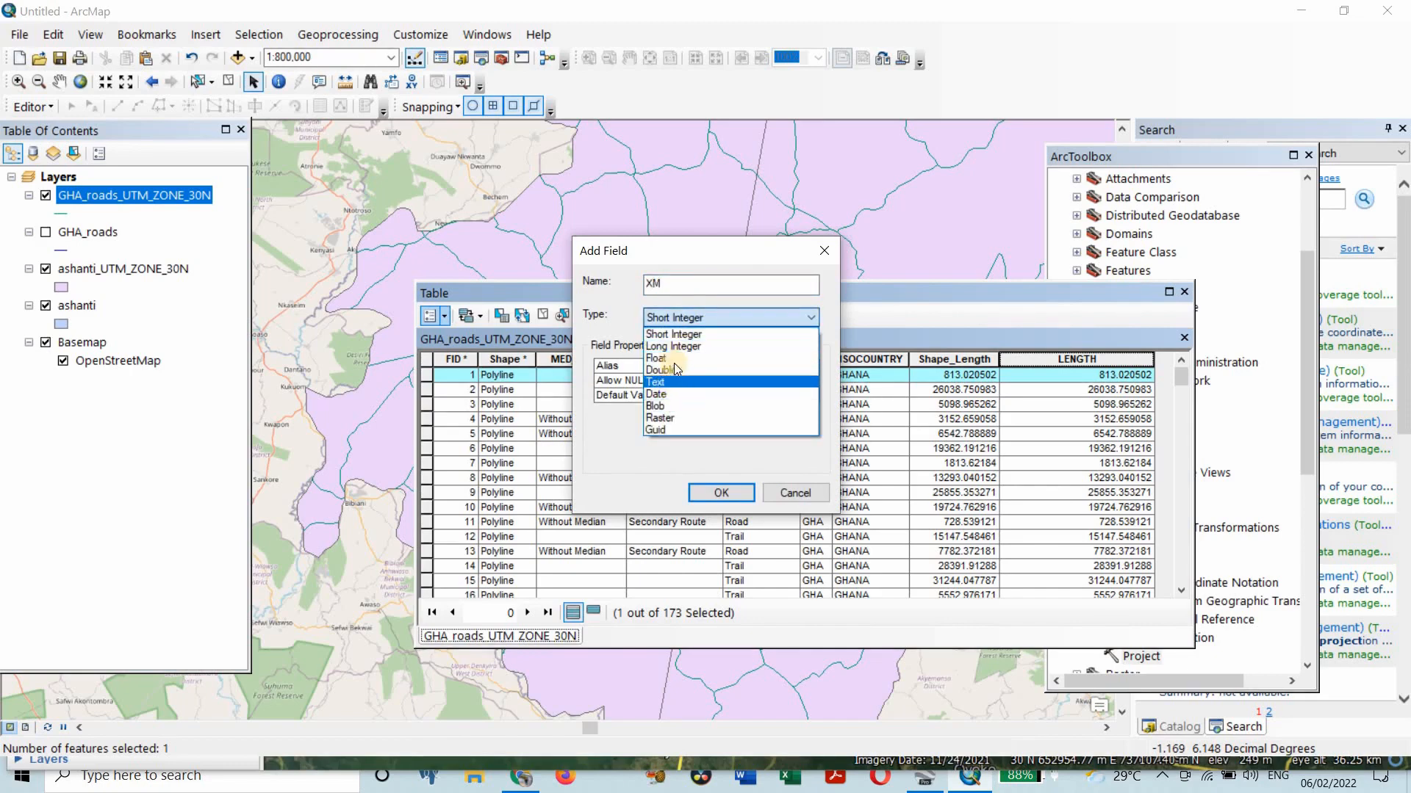
left_click(673, 370)
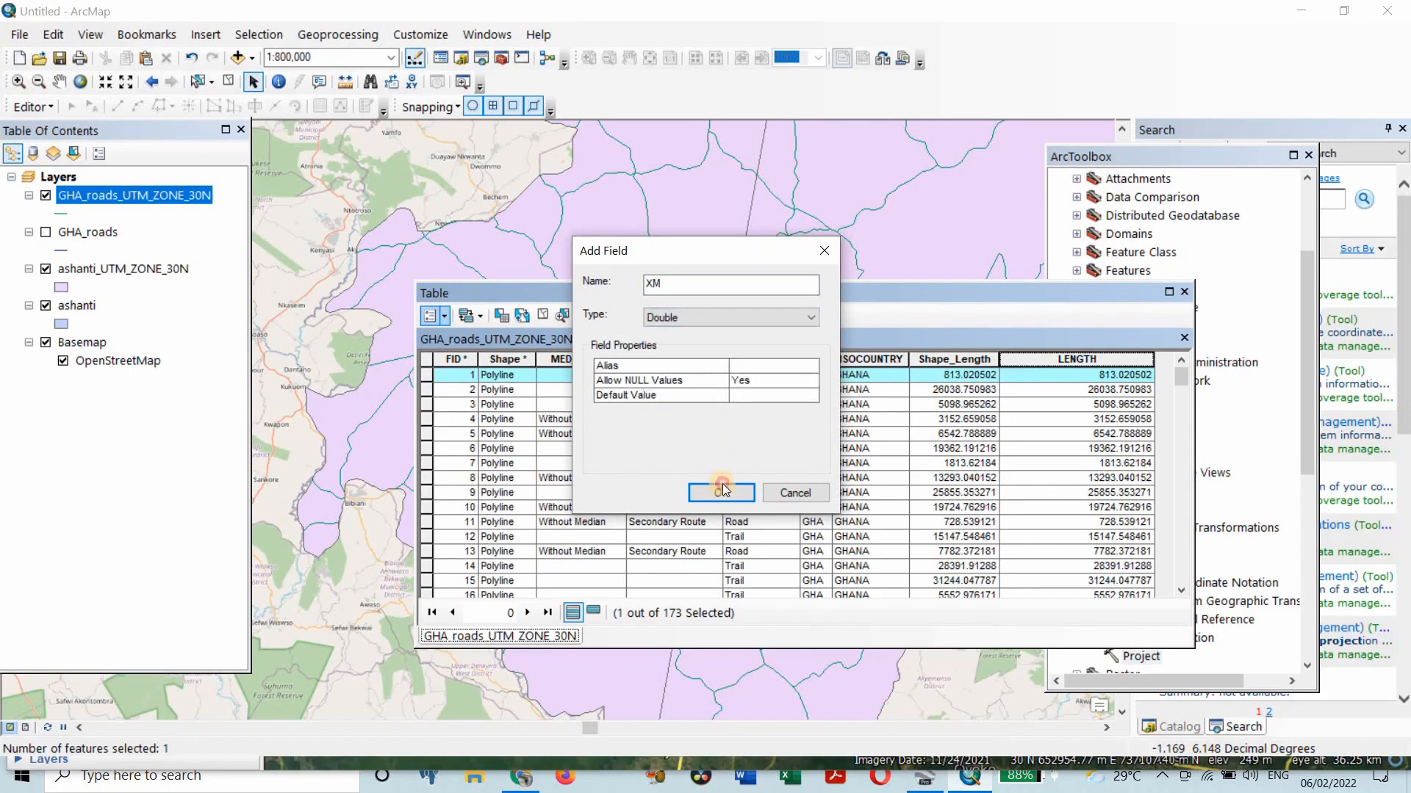
left_click_drag(765, 590, 1127, 603)
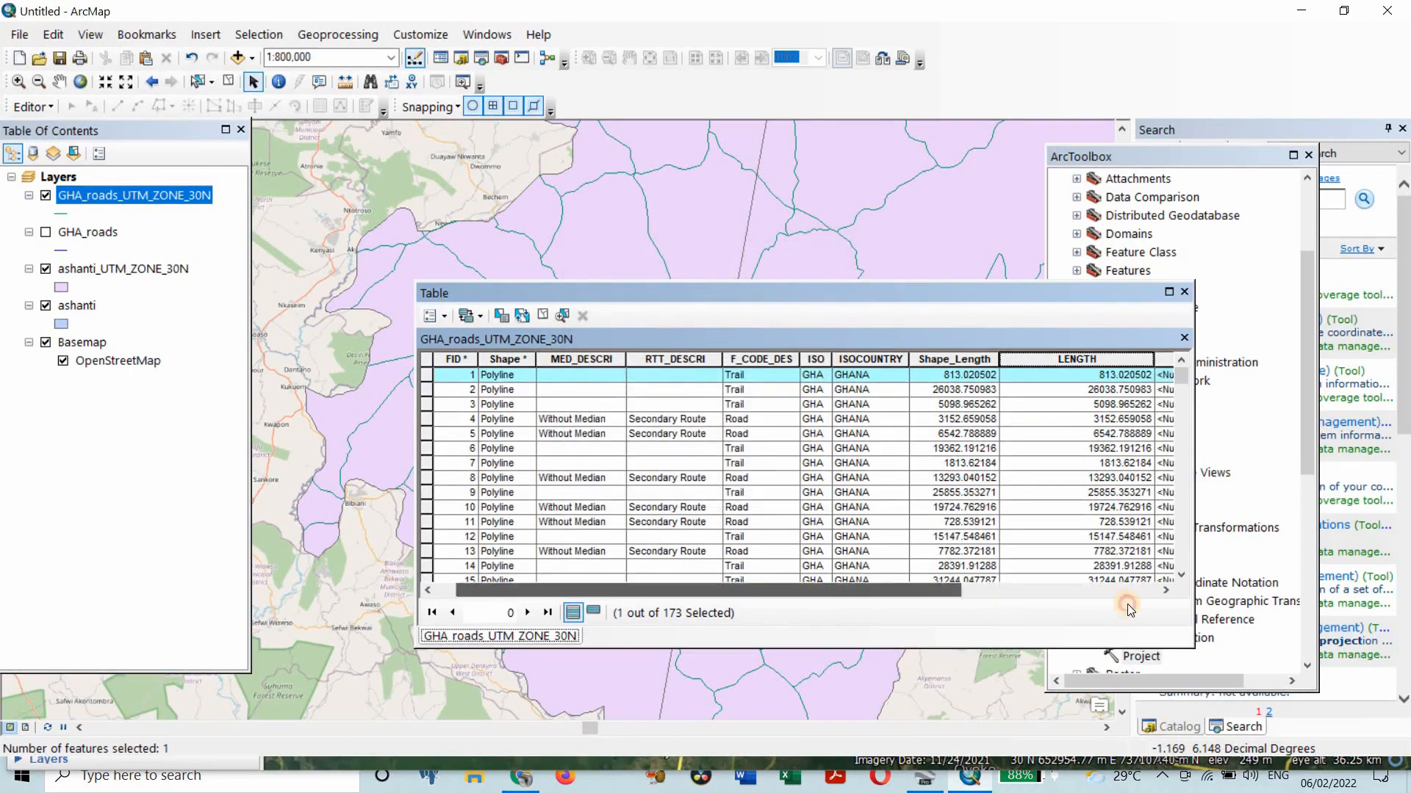
Start an edit session on the GHA_roads_UTM_ZONE_30N layer
right_click(160, 191)
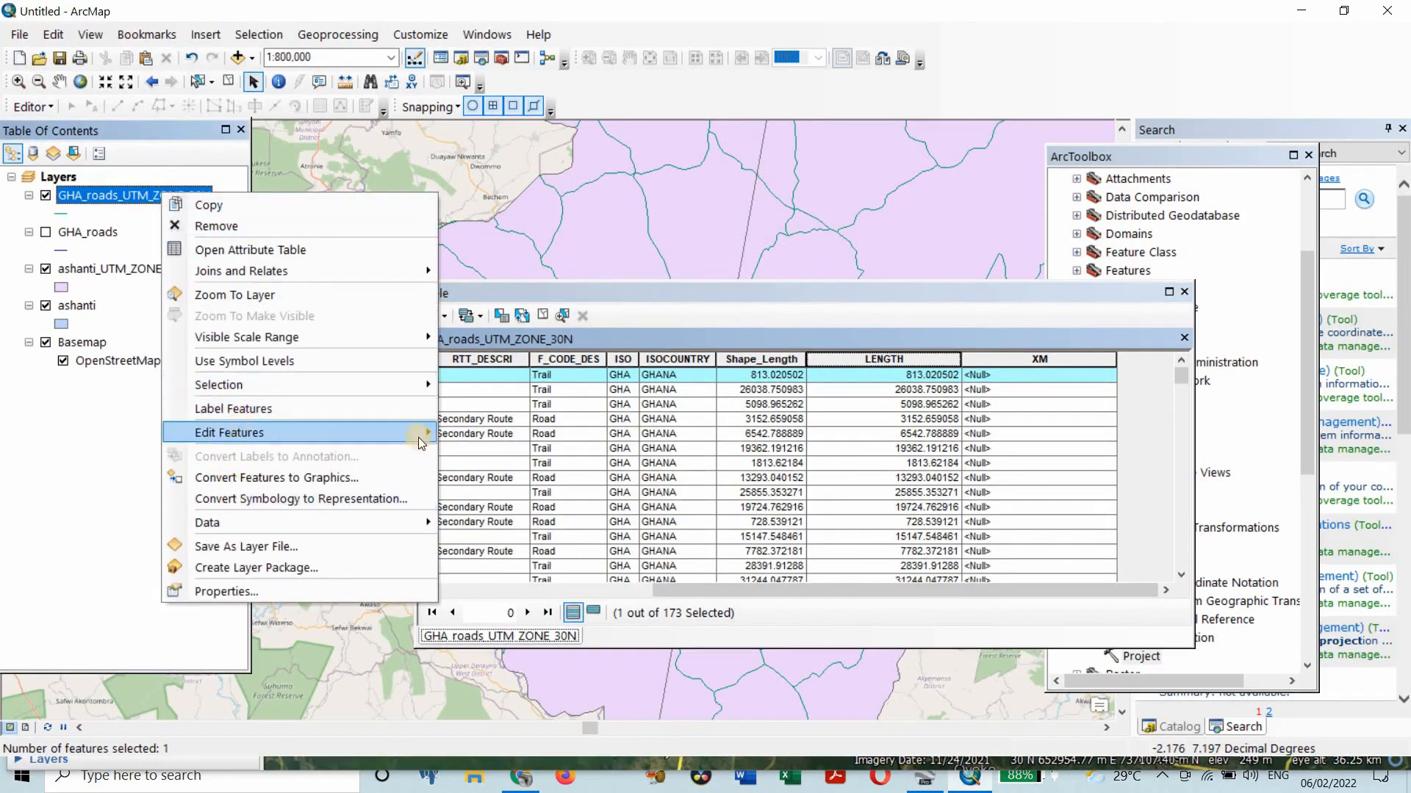
mouse_move(415, 433)
left_click(472, 434)
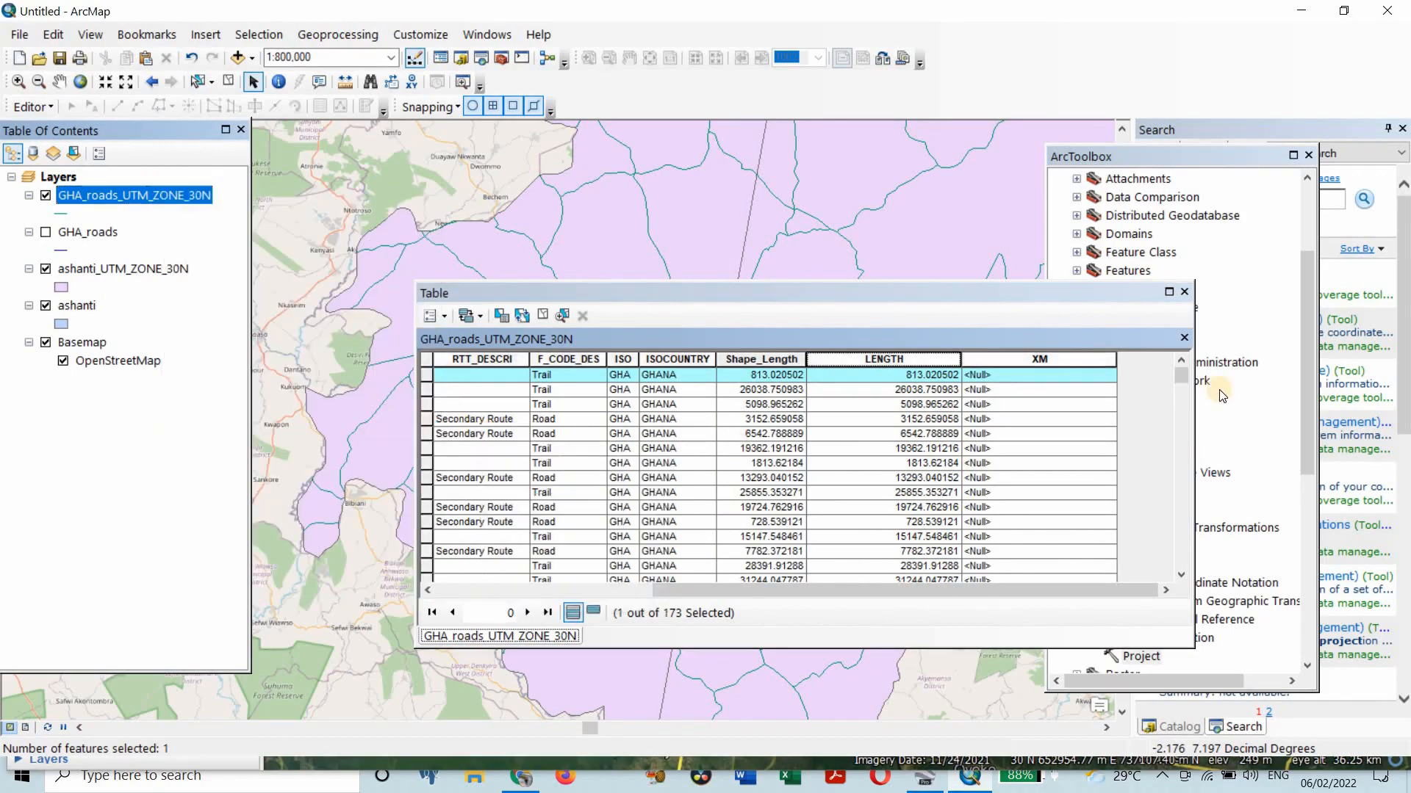
Calculate the XM field's geometry as X Coordinate of Midpoint in meters for the selected record only, and review the rows
left_click(1020, 360)
right_click(1019, 360)
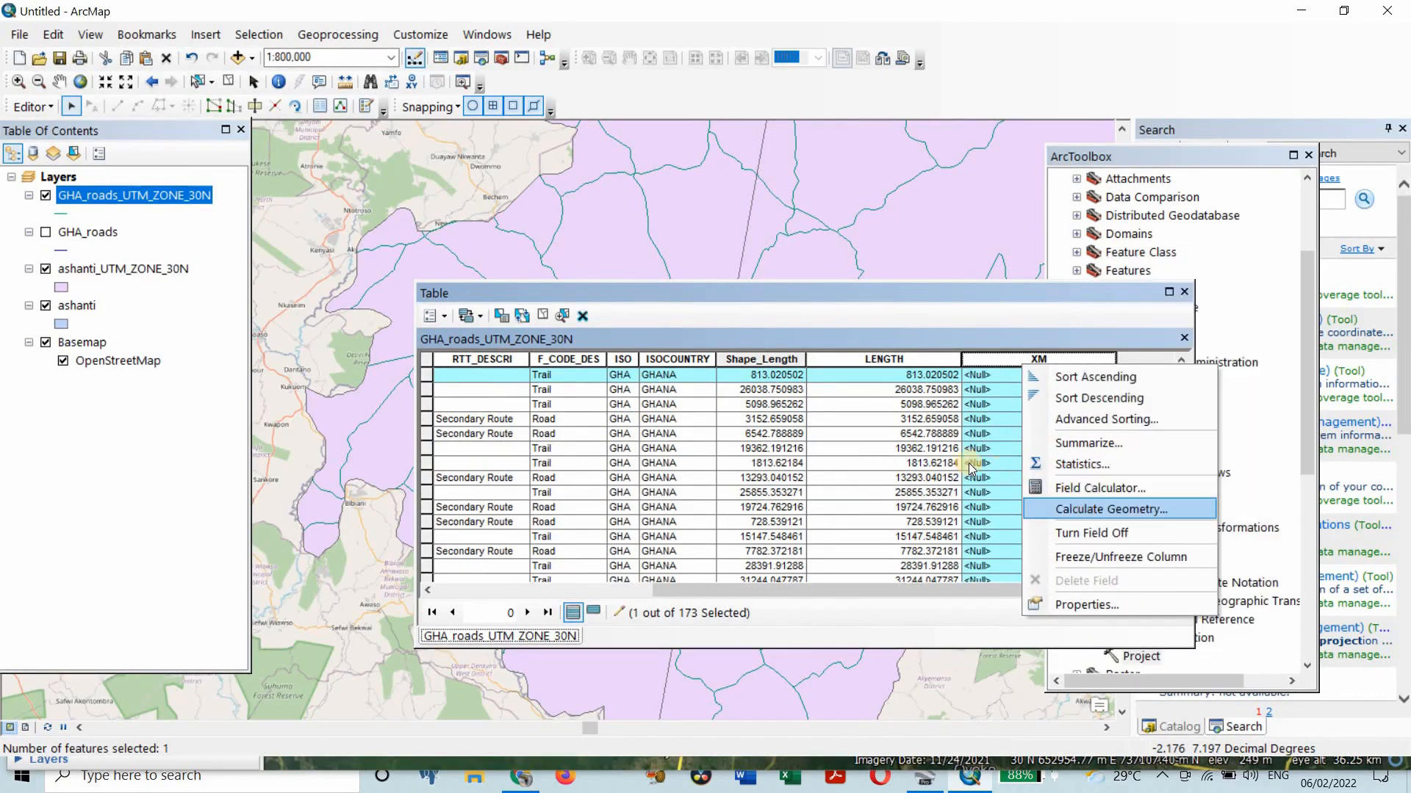
left_click(1087, 509)
left_click(711, 281)
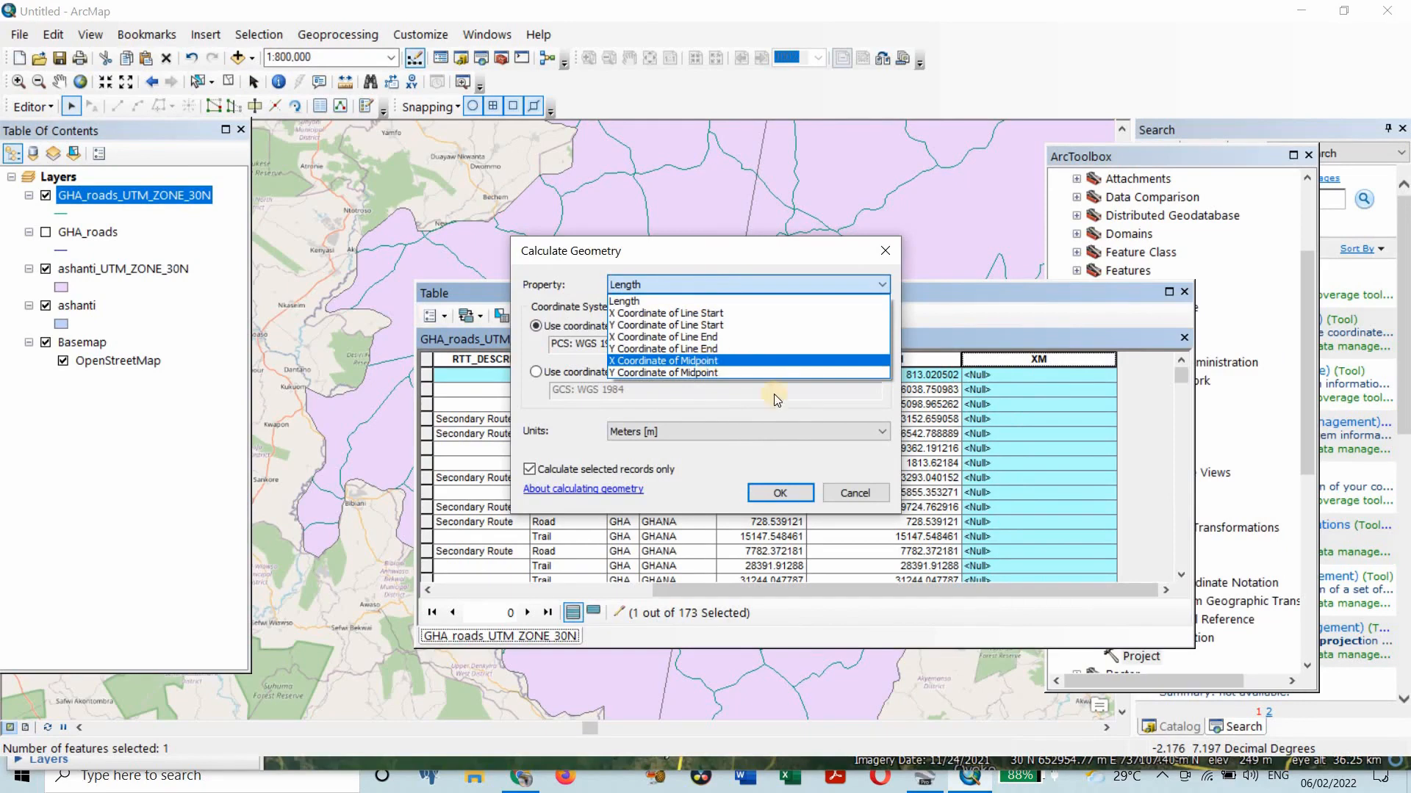
left_click(707, 361)
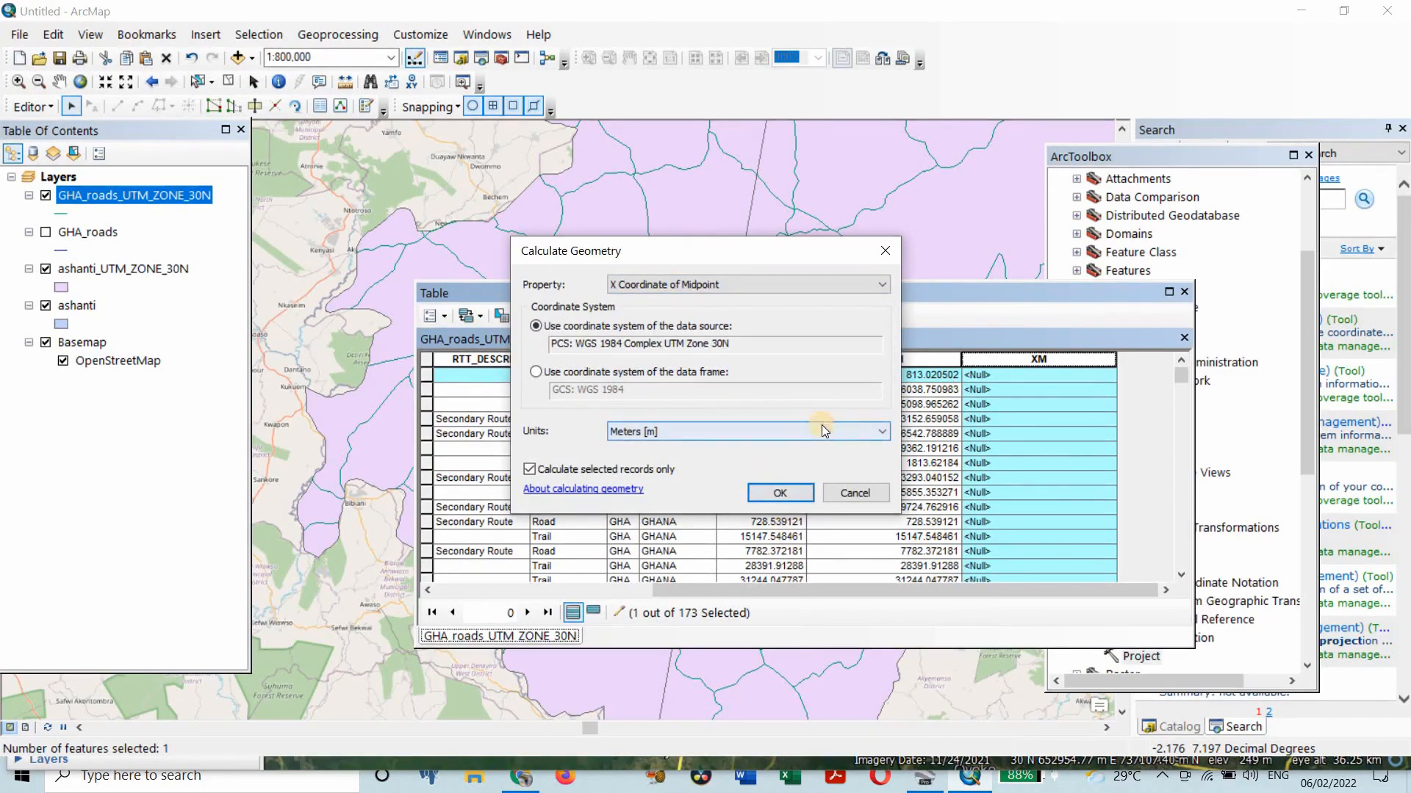
left_click(785, 488)
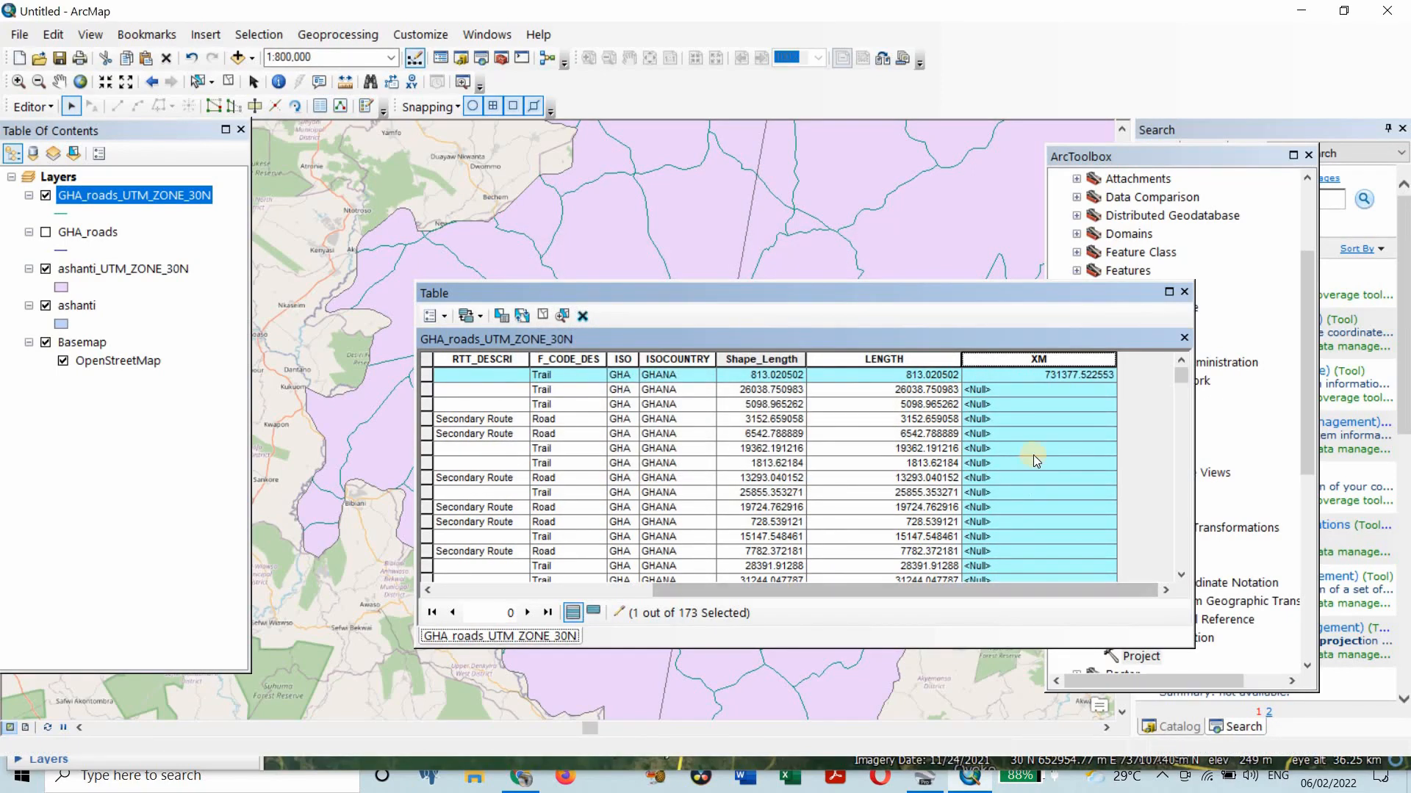
scroll(1029, 448, "down", 6)
scroll(1028, 448, "down", 20)
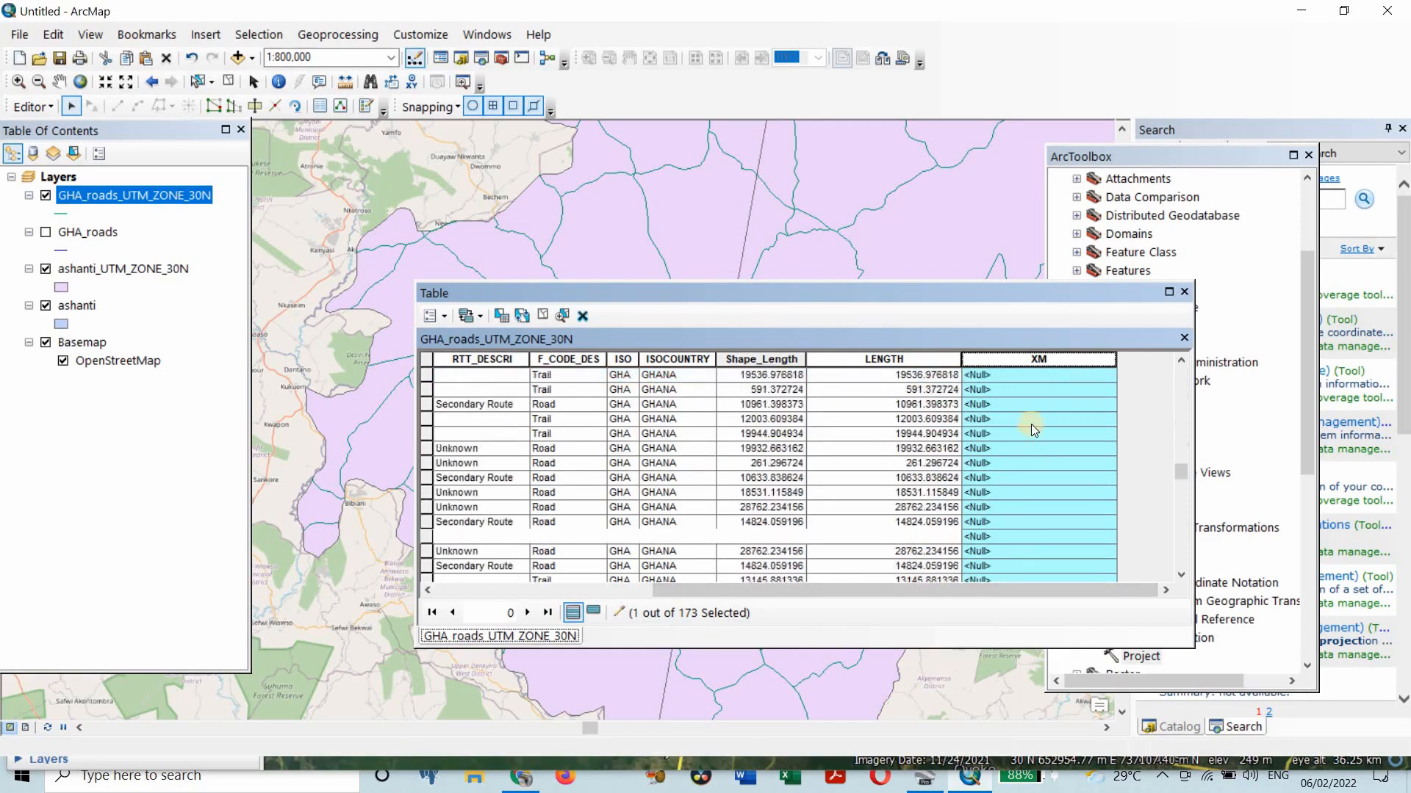
scroll(1042, 423, "up", 18)
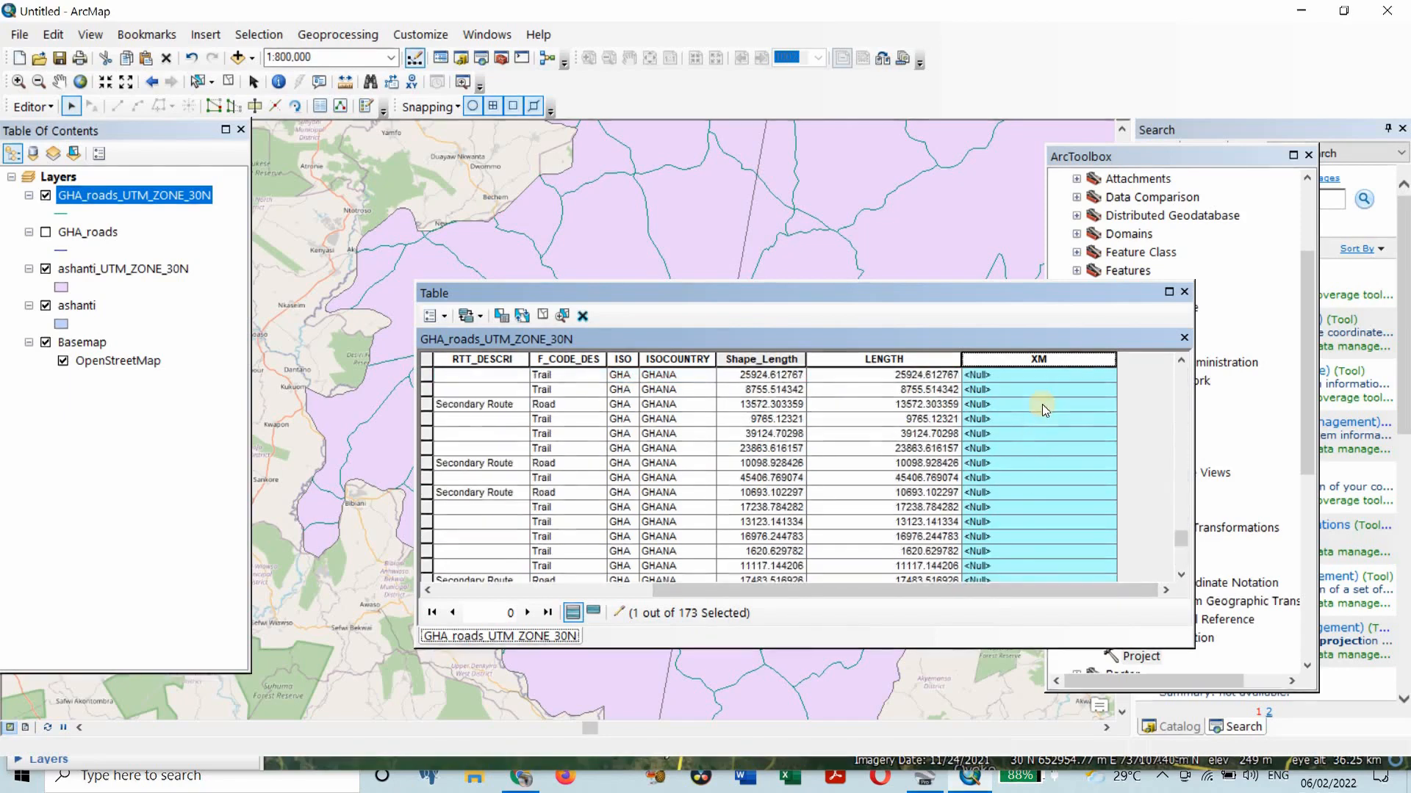
scroll(1036, 357, "up", 15)
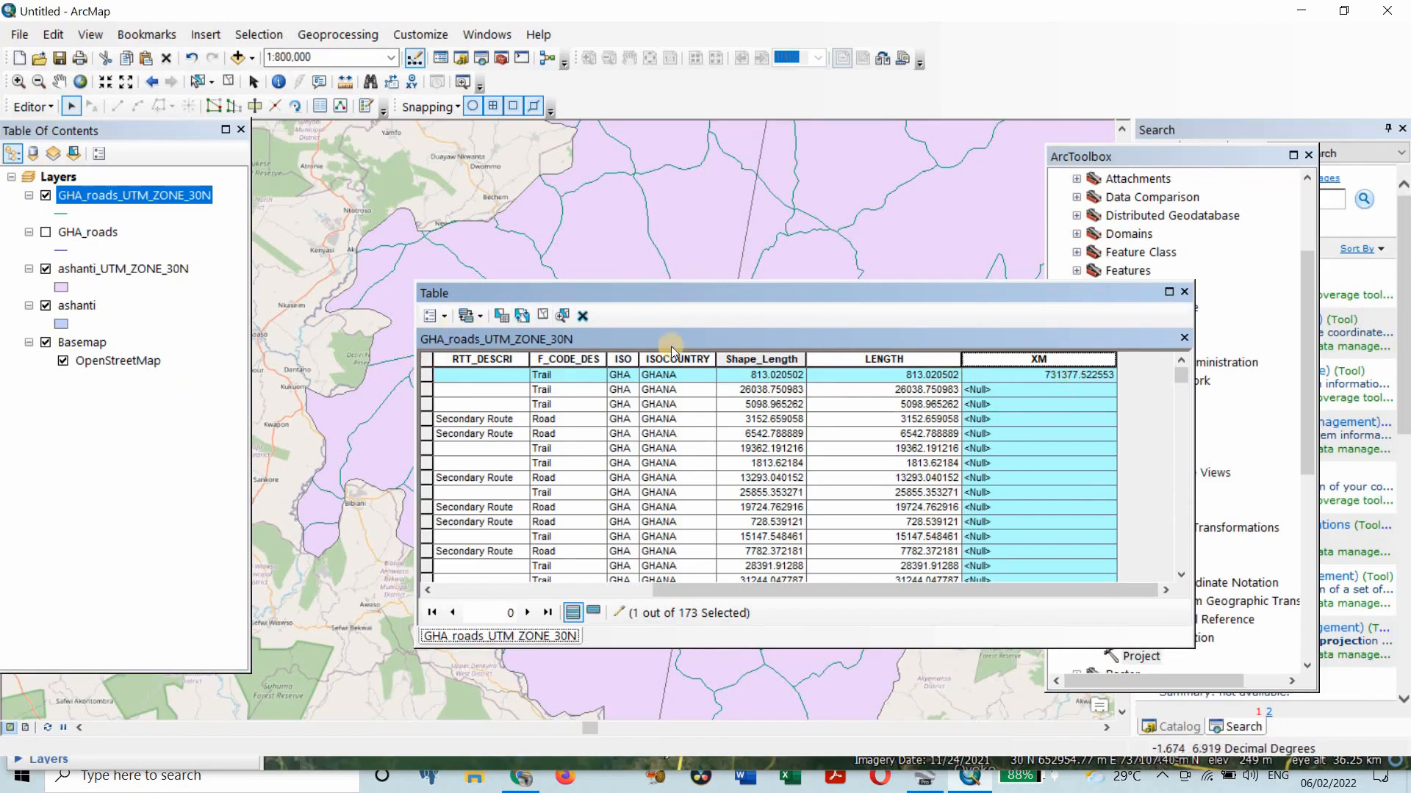
Clear the selection and calculate XM for all records as X Coordinate of Midpoint in meters, using the data source's coordinate system
left_click(544, 316)
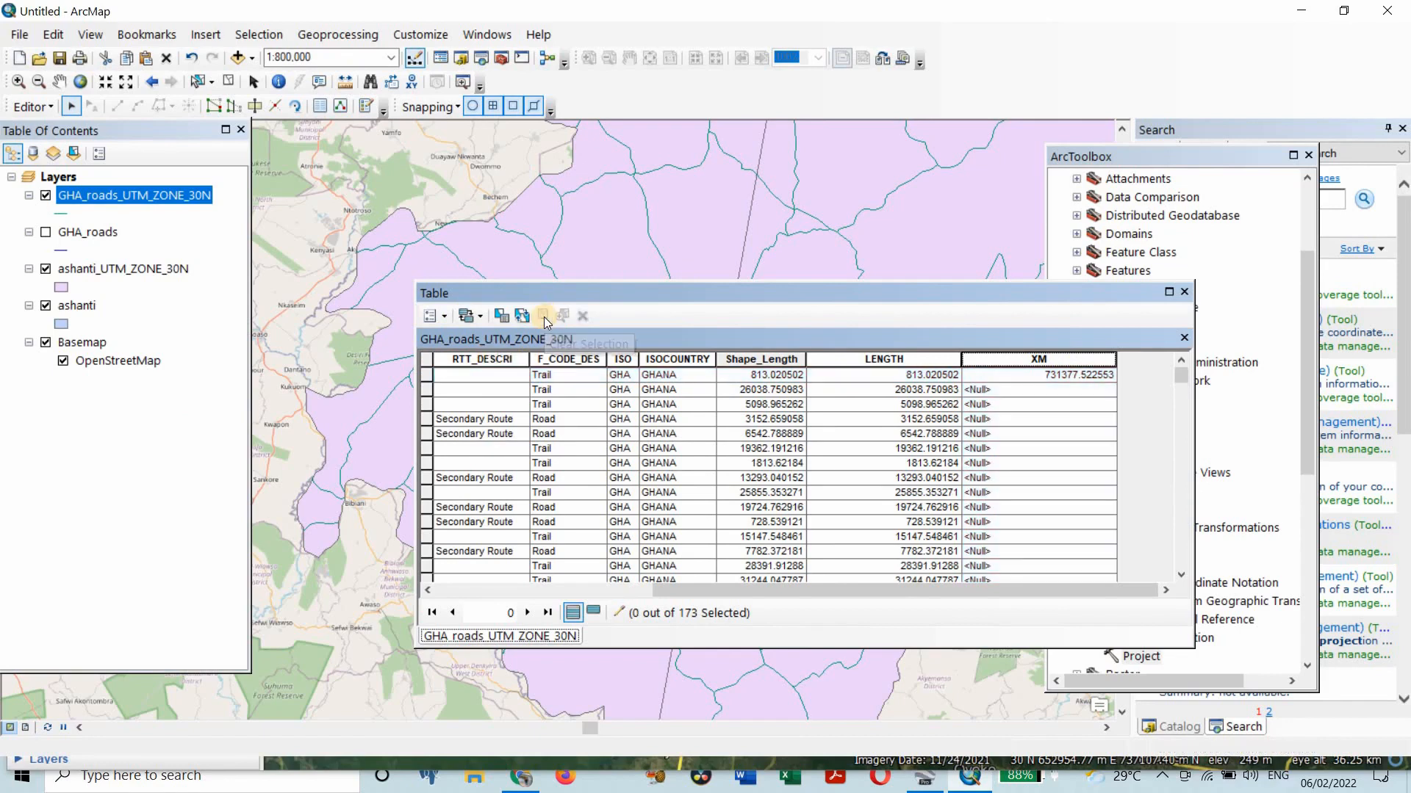
left_click(1032, 360)
right_click(1030, 358)
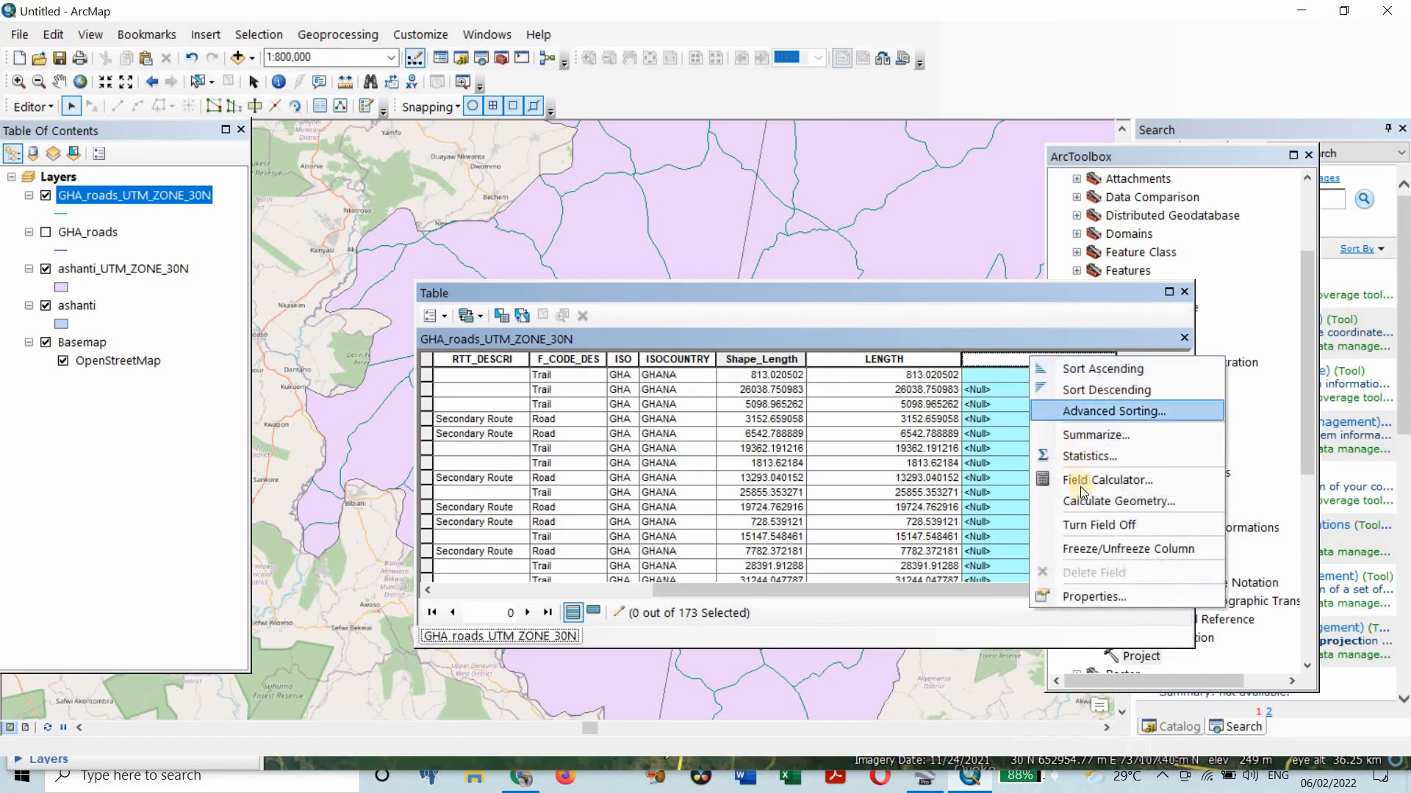
left_click(1083, 502)
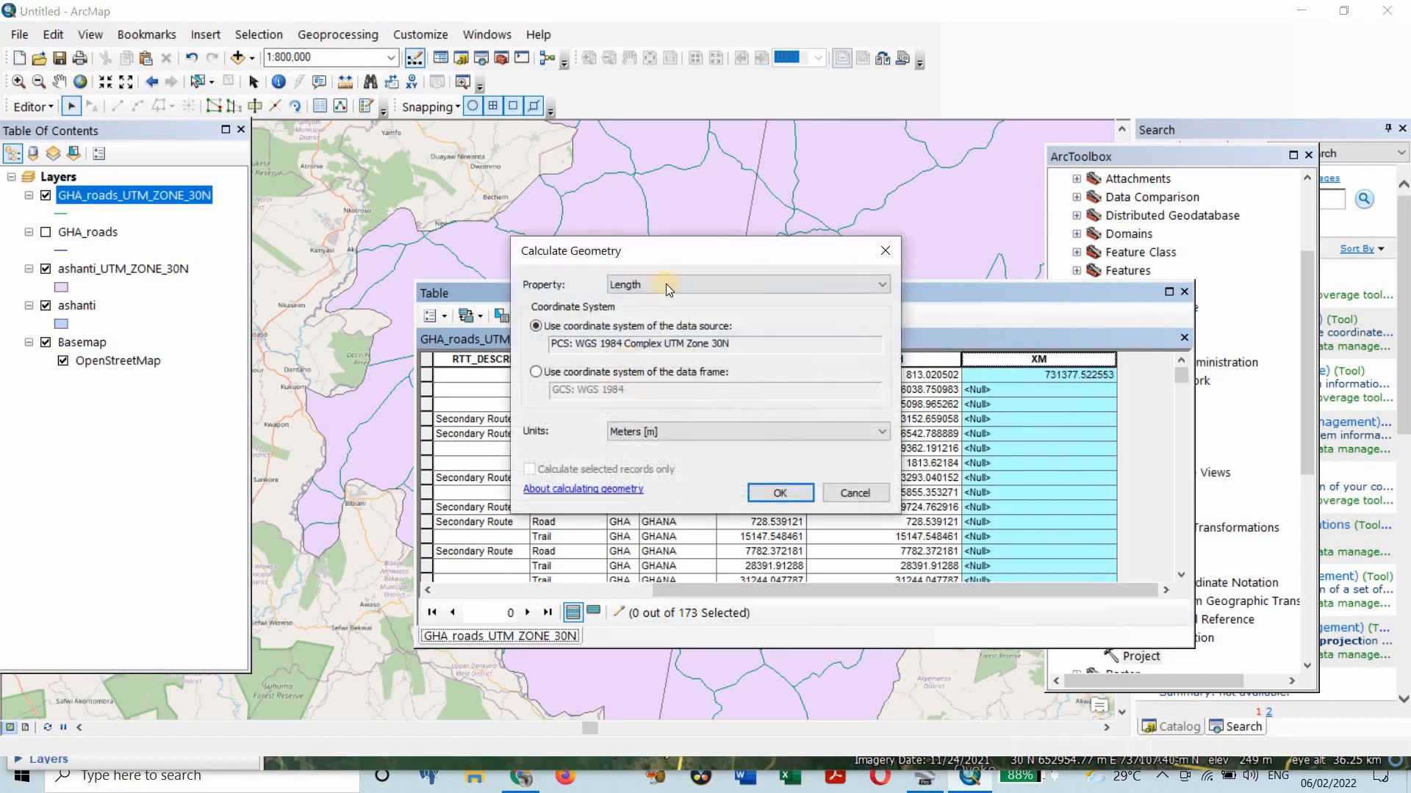
left_click(688, 286)
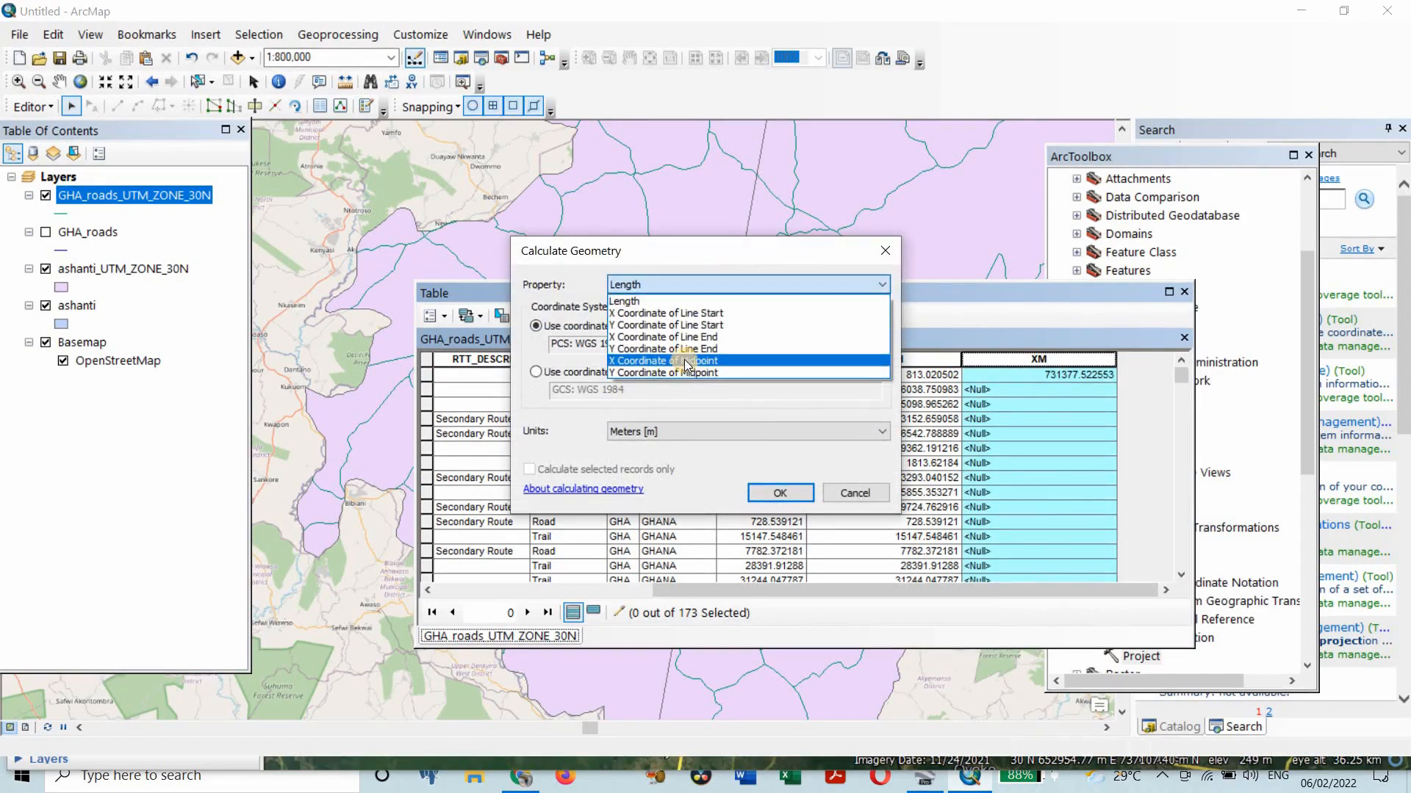
left_click(716, 361)
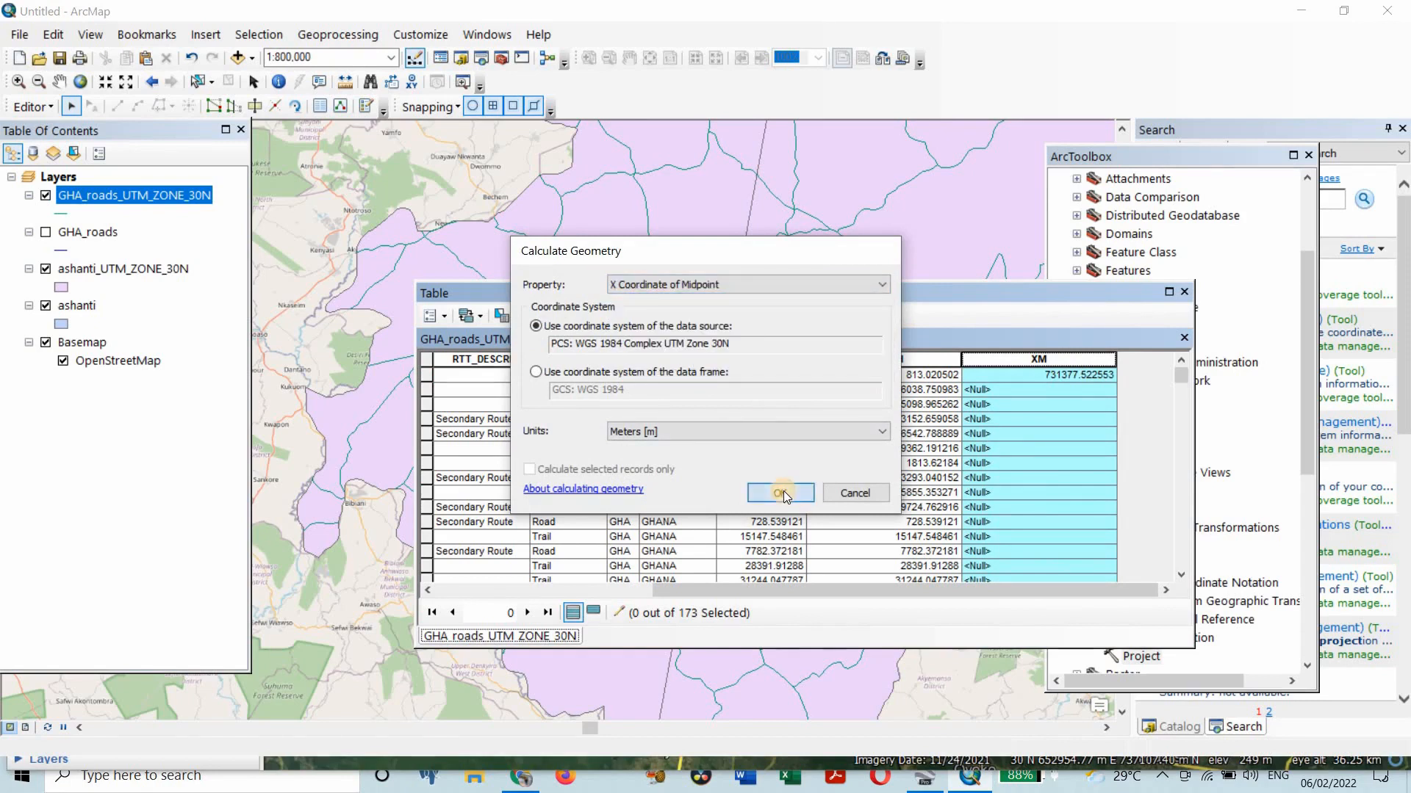
left_click(783, 490)
scroll(1084, 442, "down", 20)
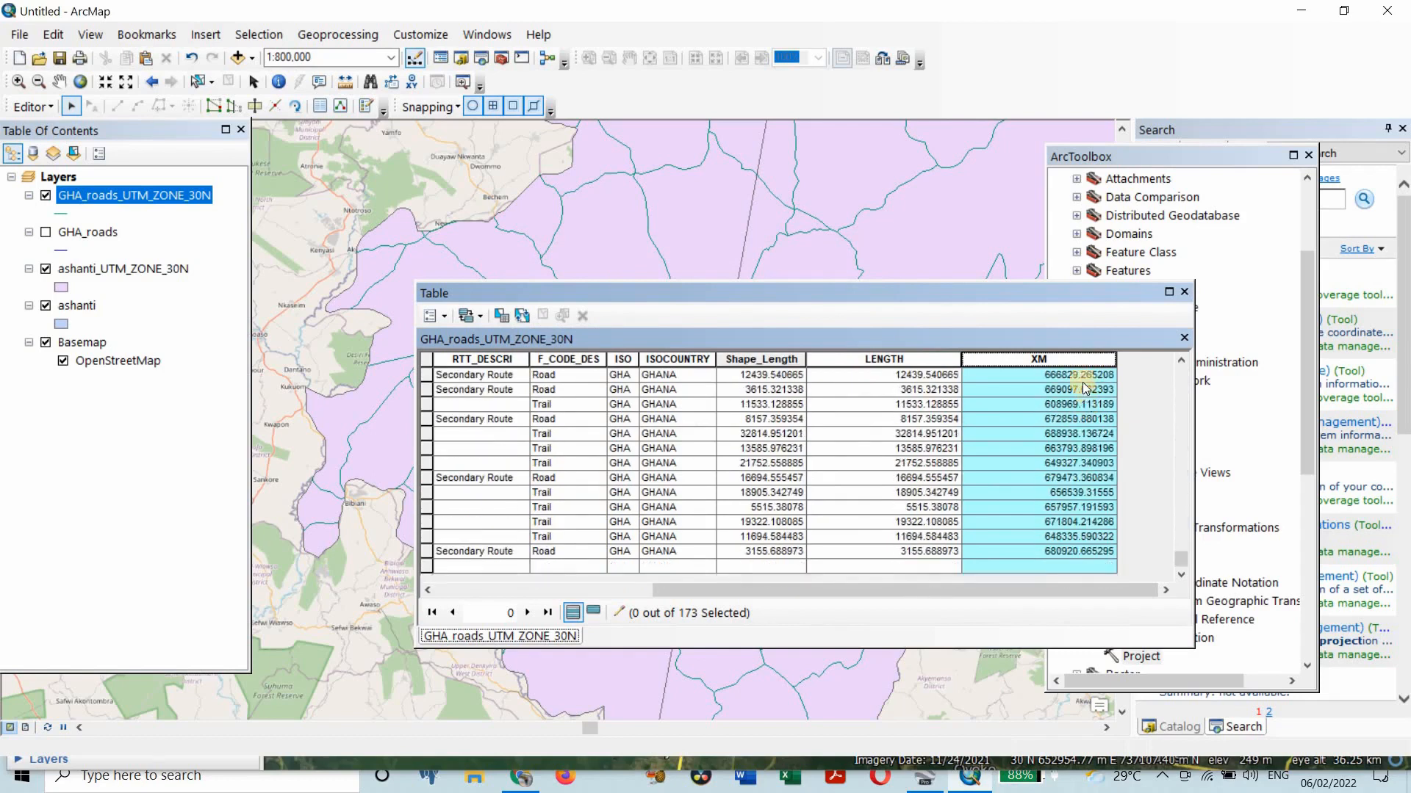
scroll(1080, 390, "up", 20)
scroll(1067, 366, "up", 10)
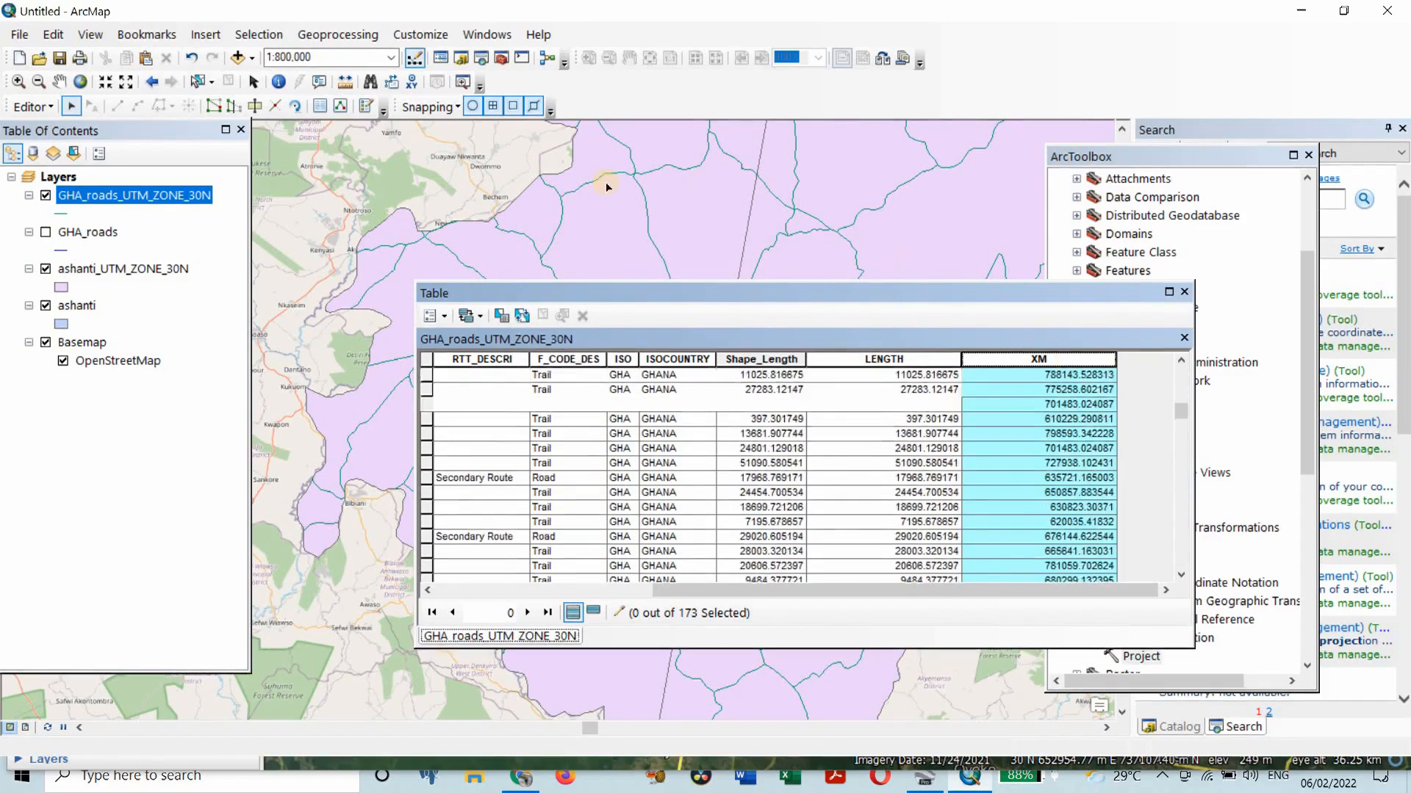
Stop the edit session on the GHA_roads_UTM_ZONE_30N layer so that fields can be added again
left_click(446, 316)
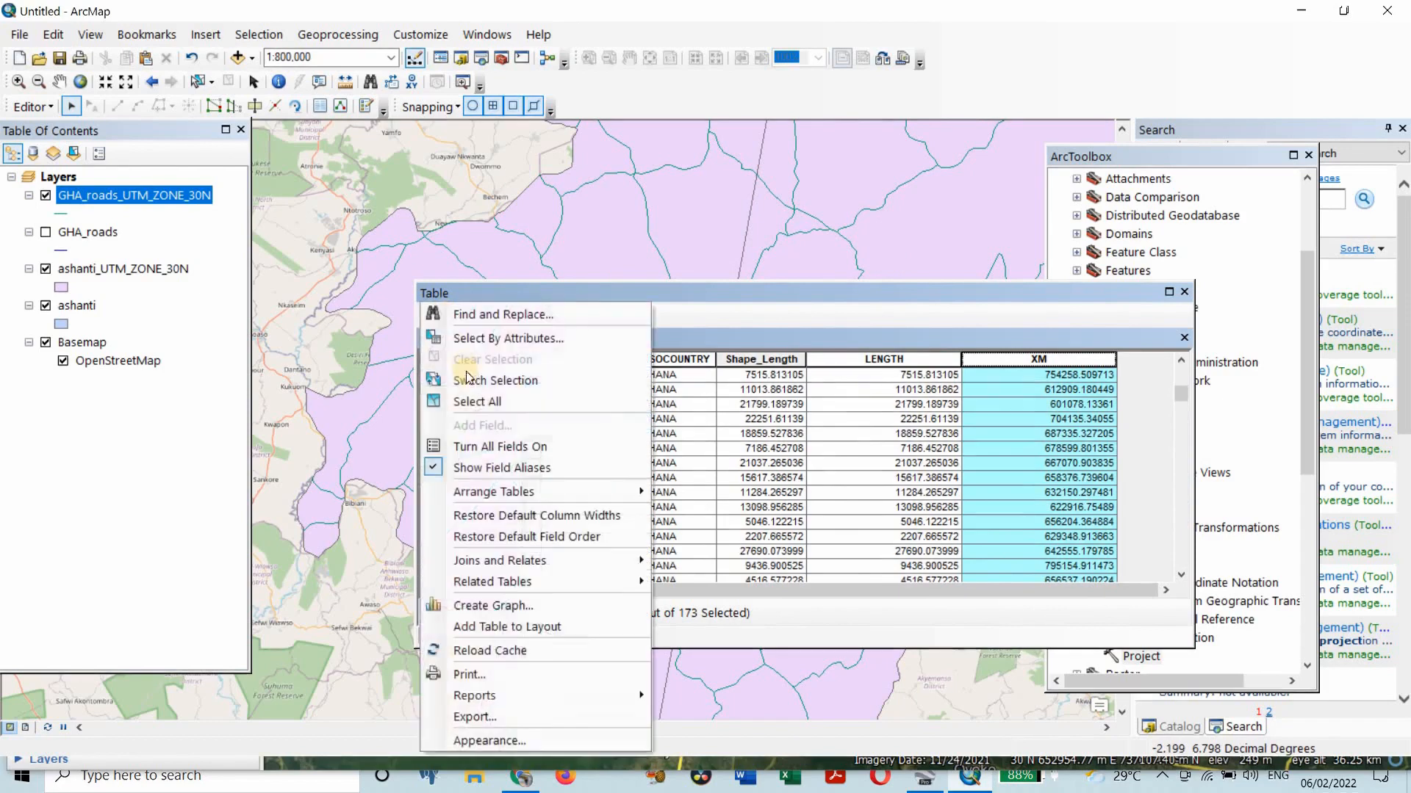
left_click(985, 303)
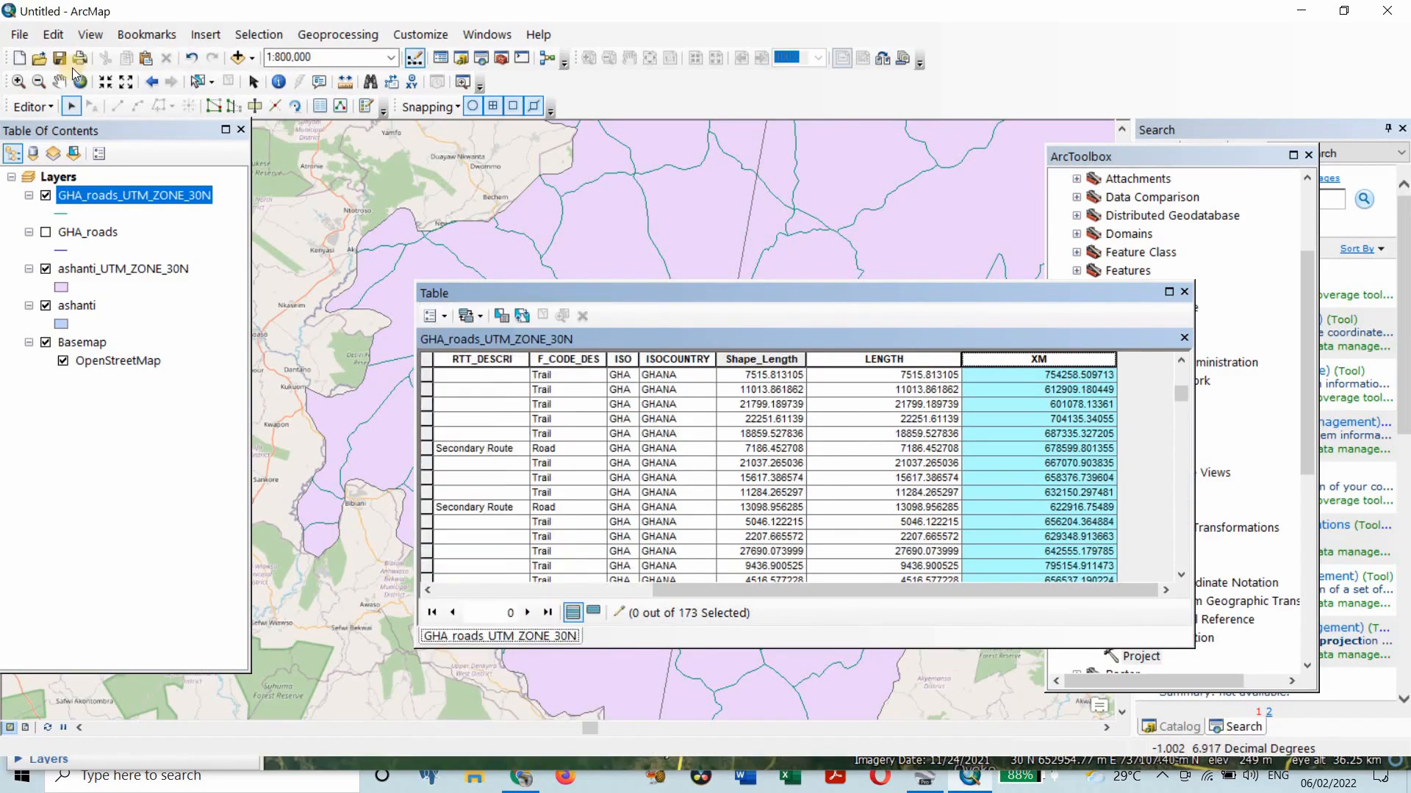
left_click(51, 112)
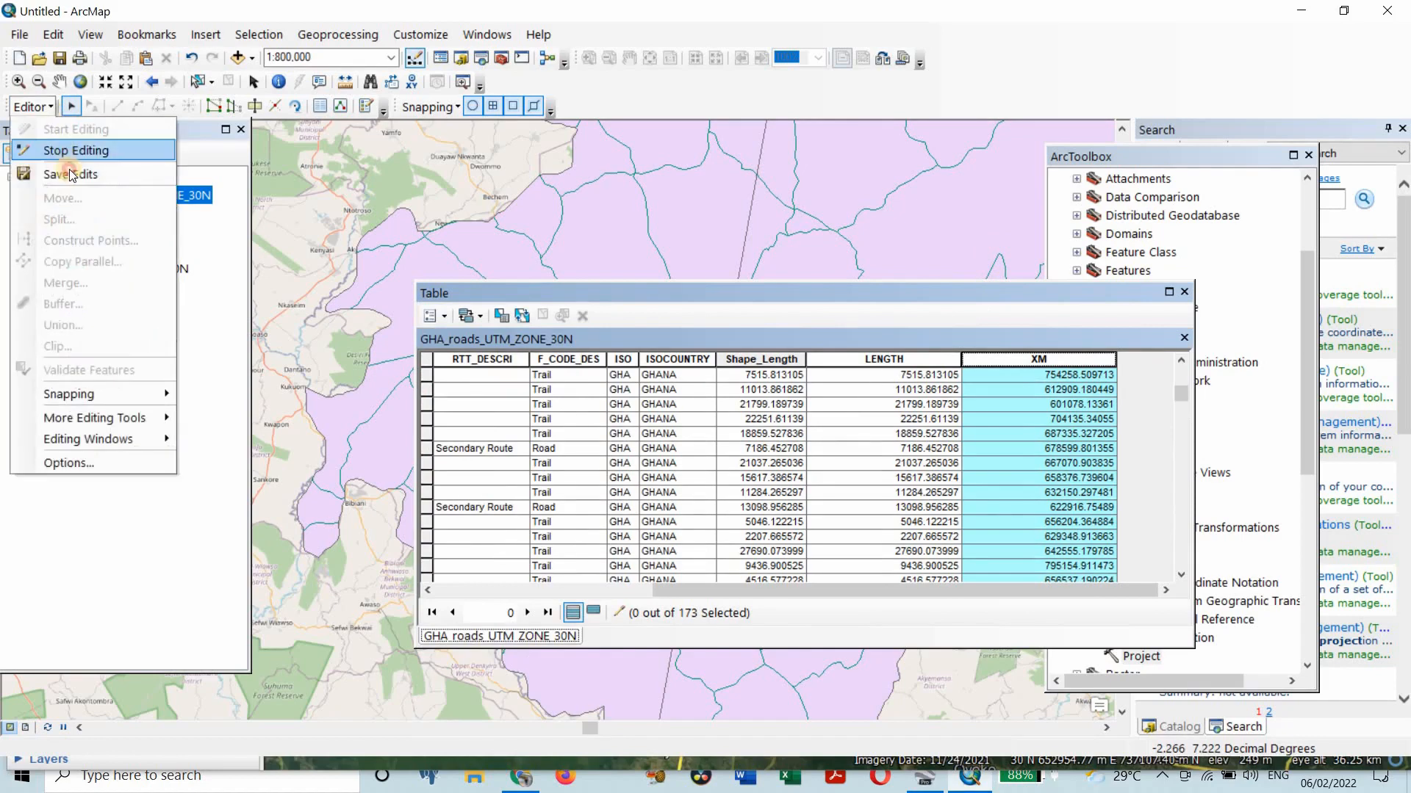
left_click(50, 110)
left_click(50, 110)
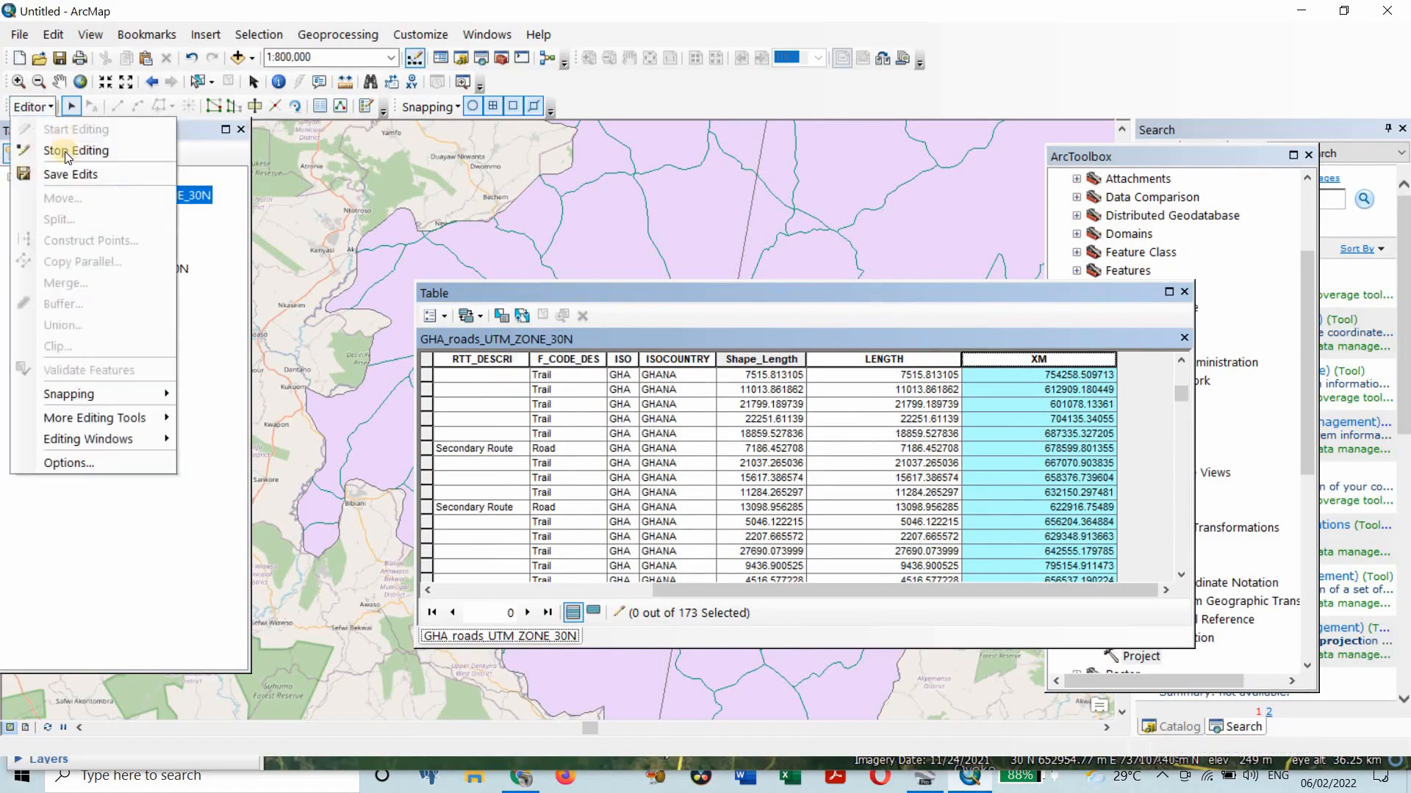
Add a field named YM of type Double to the GHA_roads_UTM_ZONE_30N attribute table
left_click(433, 316)
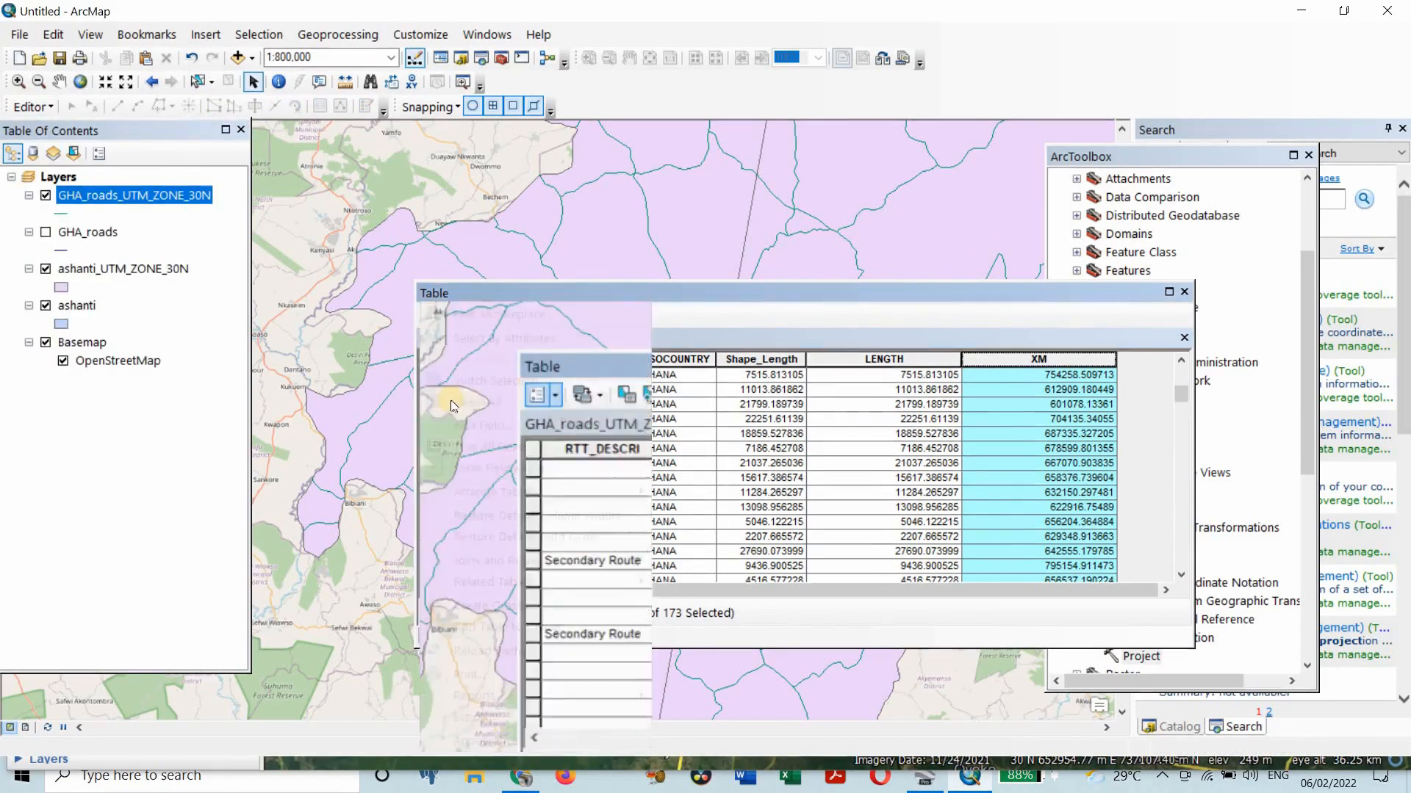
left_click(479, 425)
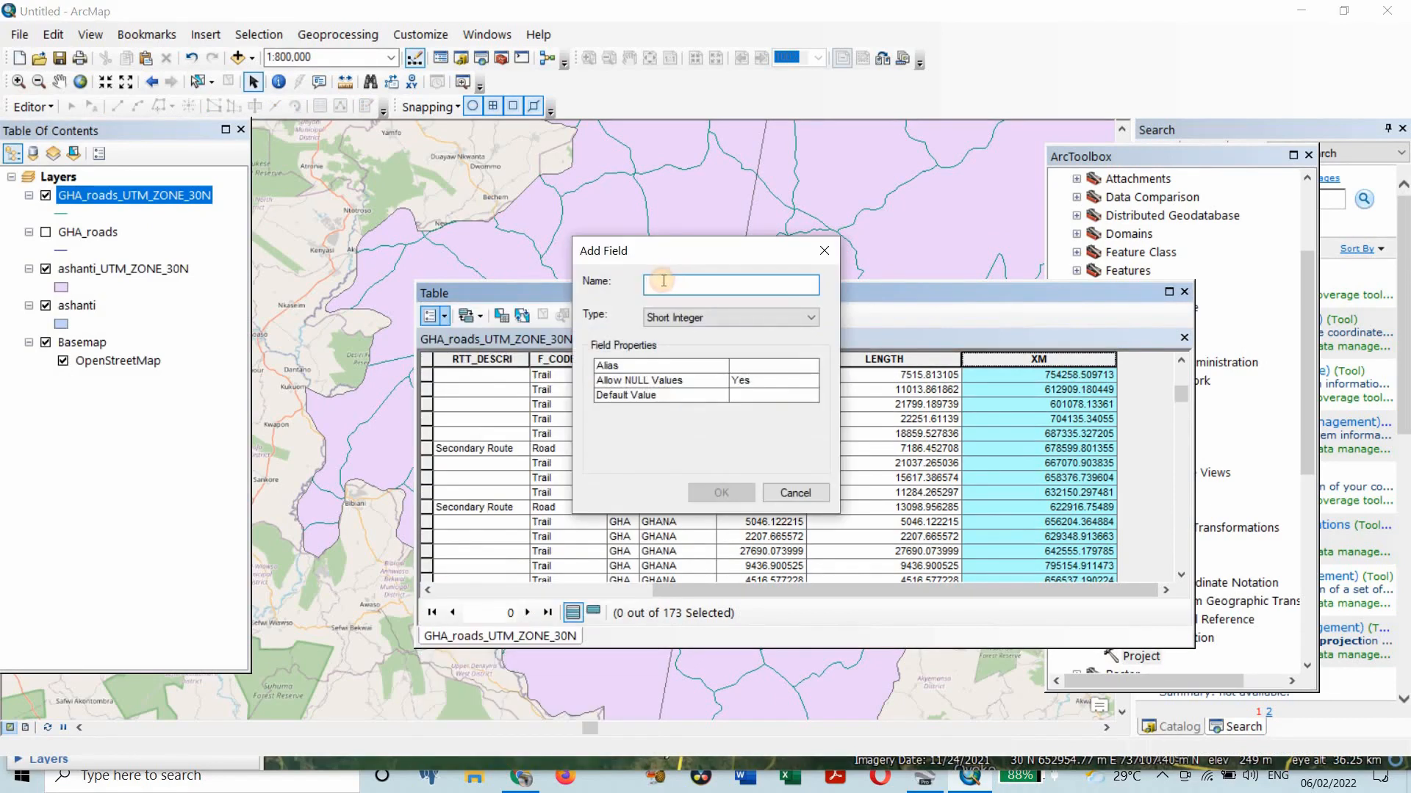
type("YM")
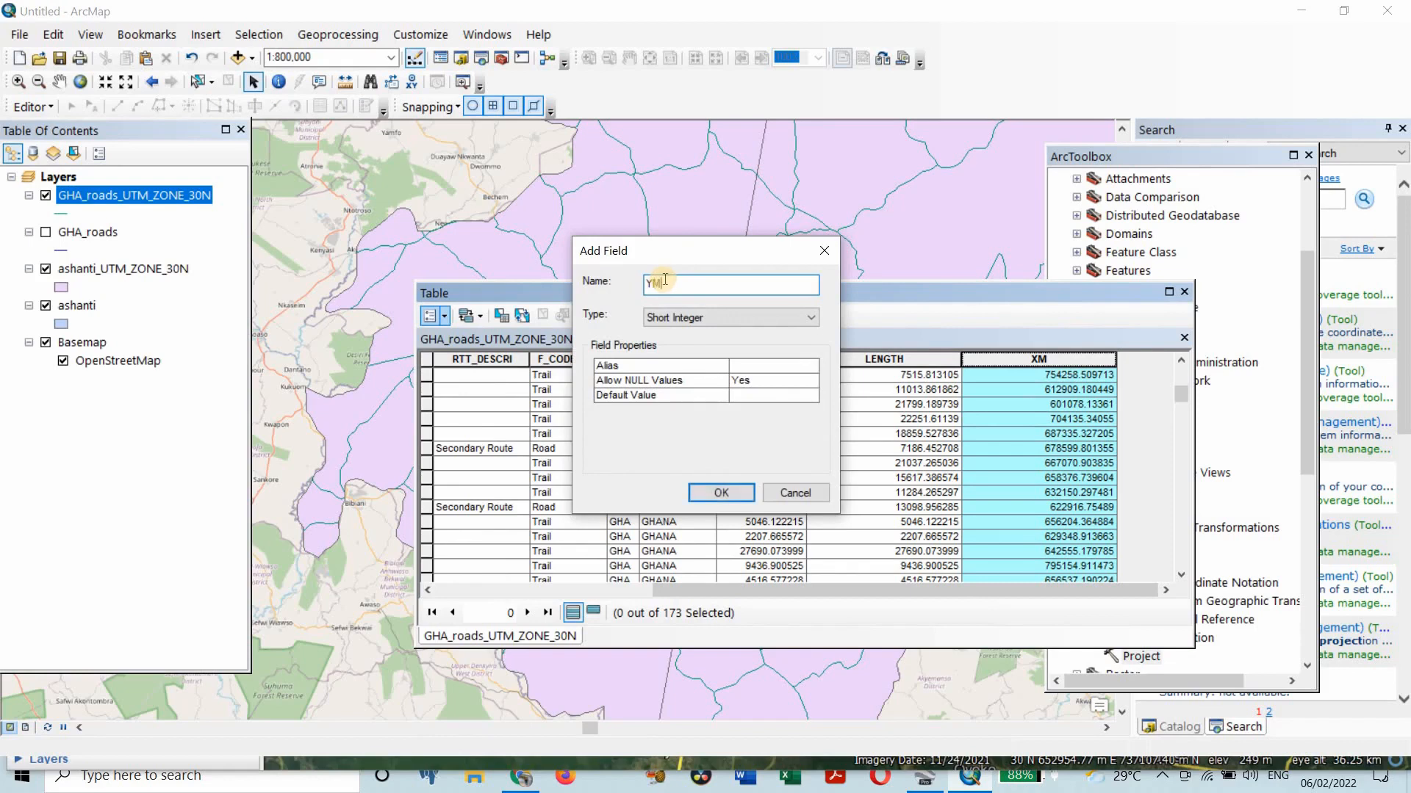
left_click(687, 316)
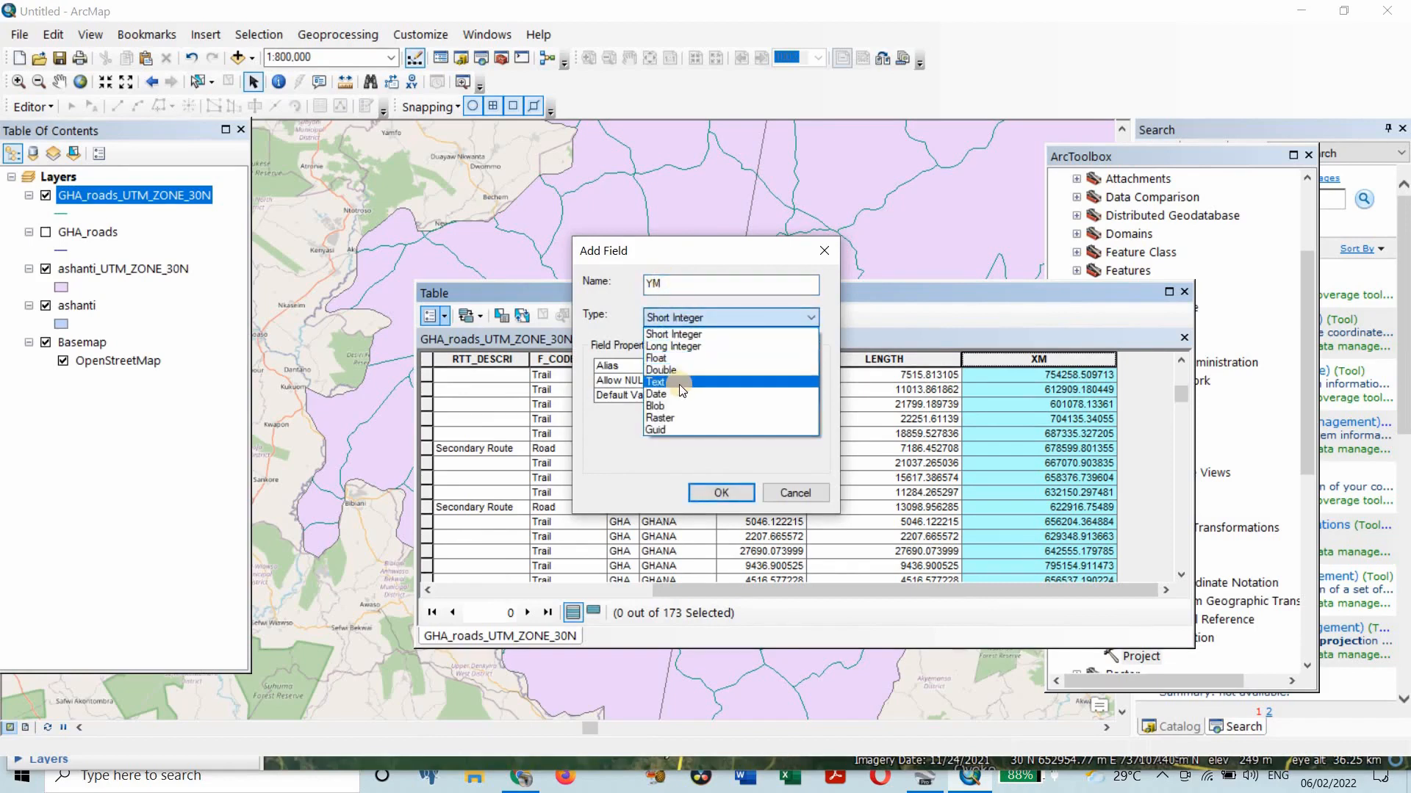
left_click(695, 370)
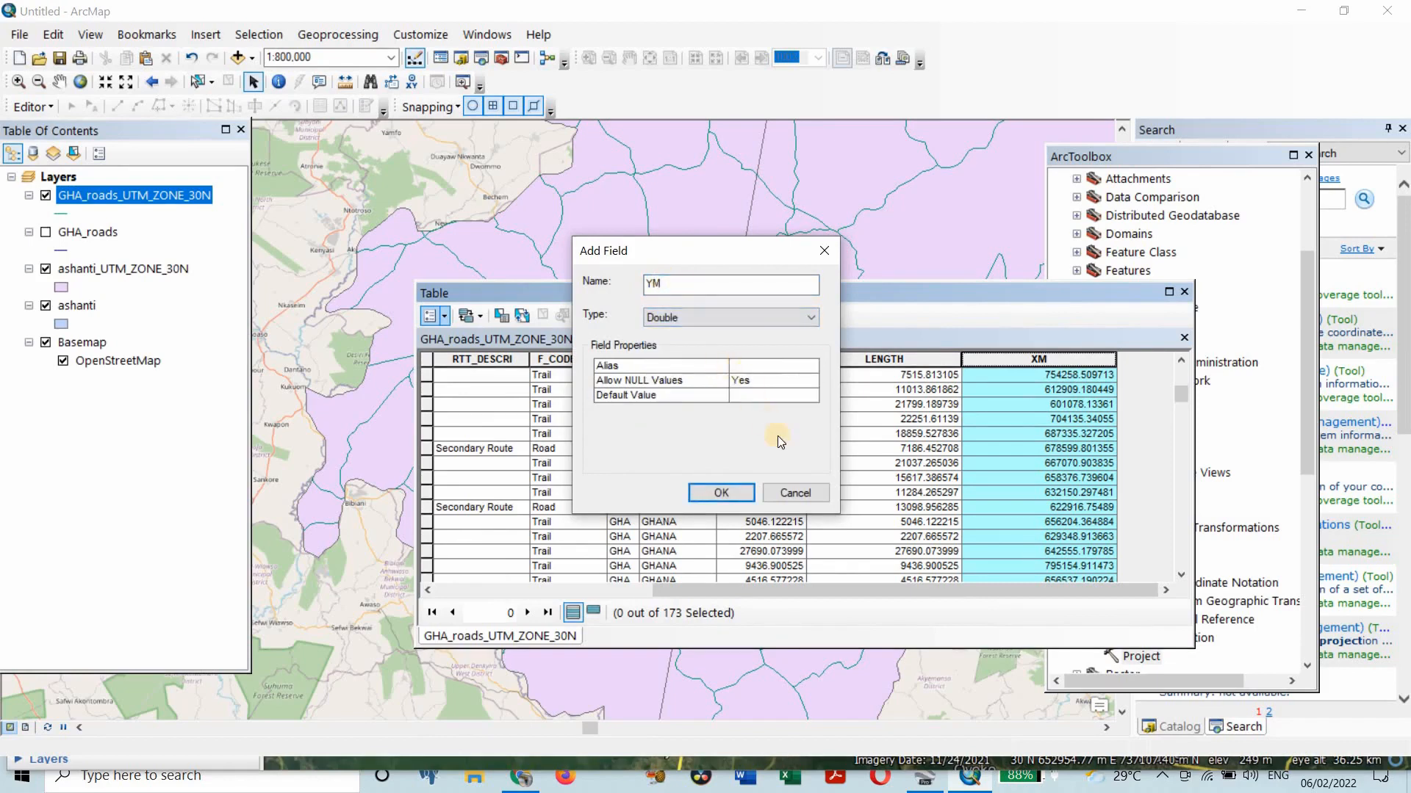
left_click(734, 494)
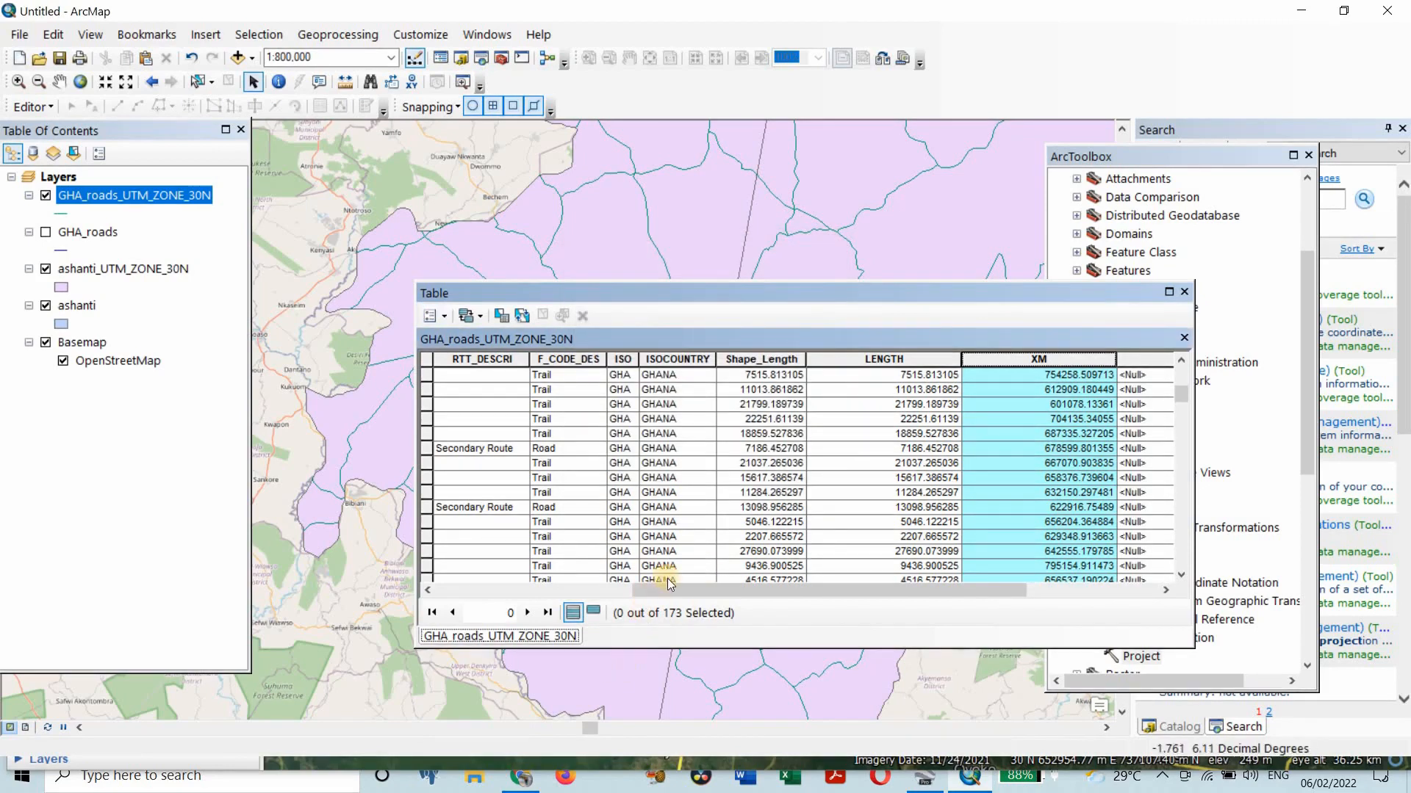
left_click_drag(673, 592, 805, 592)
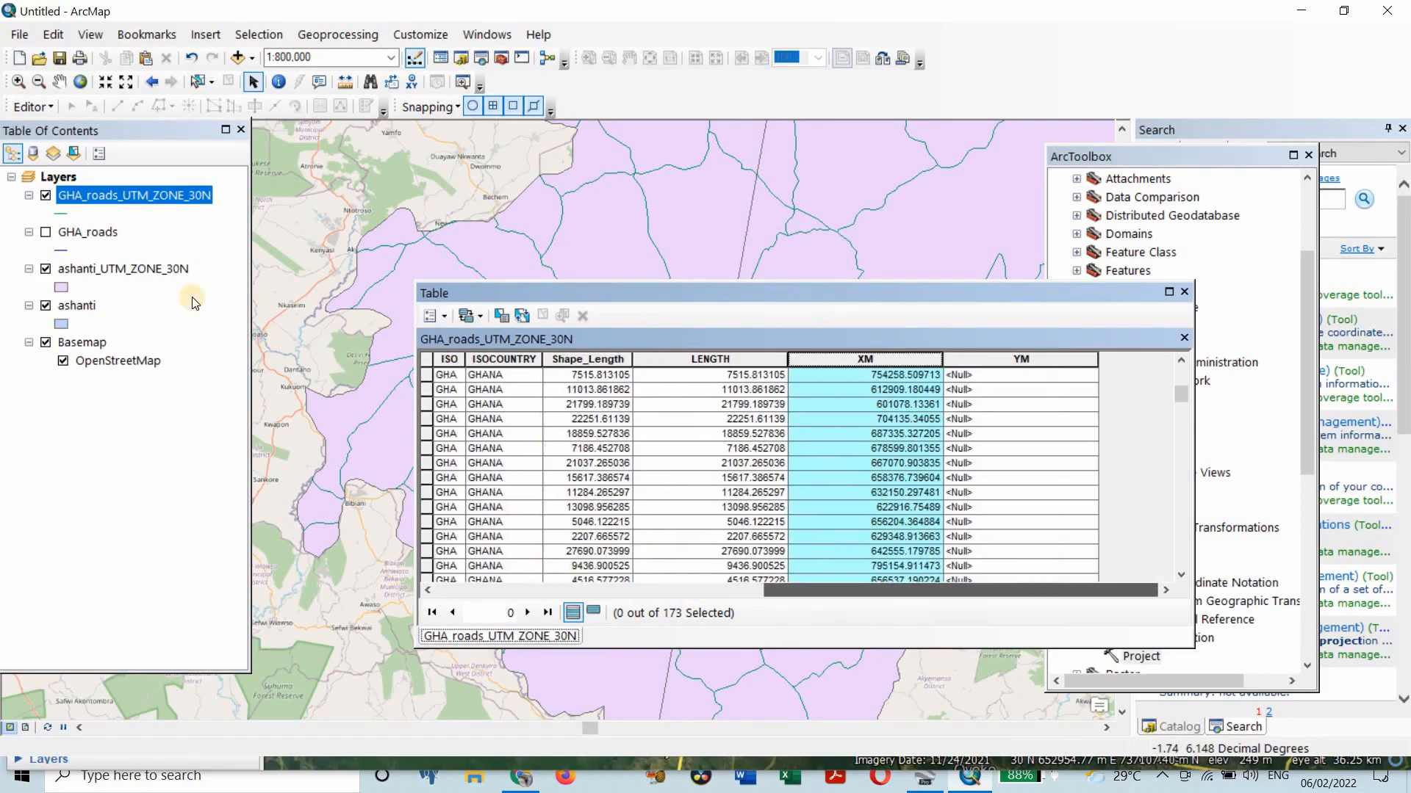
Start an edit session on the GHA_roads_UTM_ZONE_30N layer for filling the YM field
right_click(139, 189)
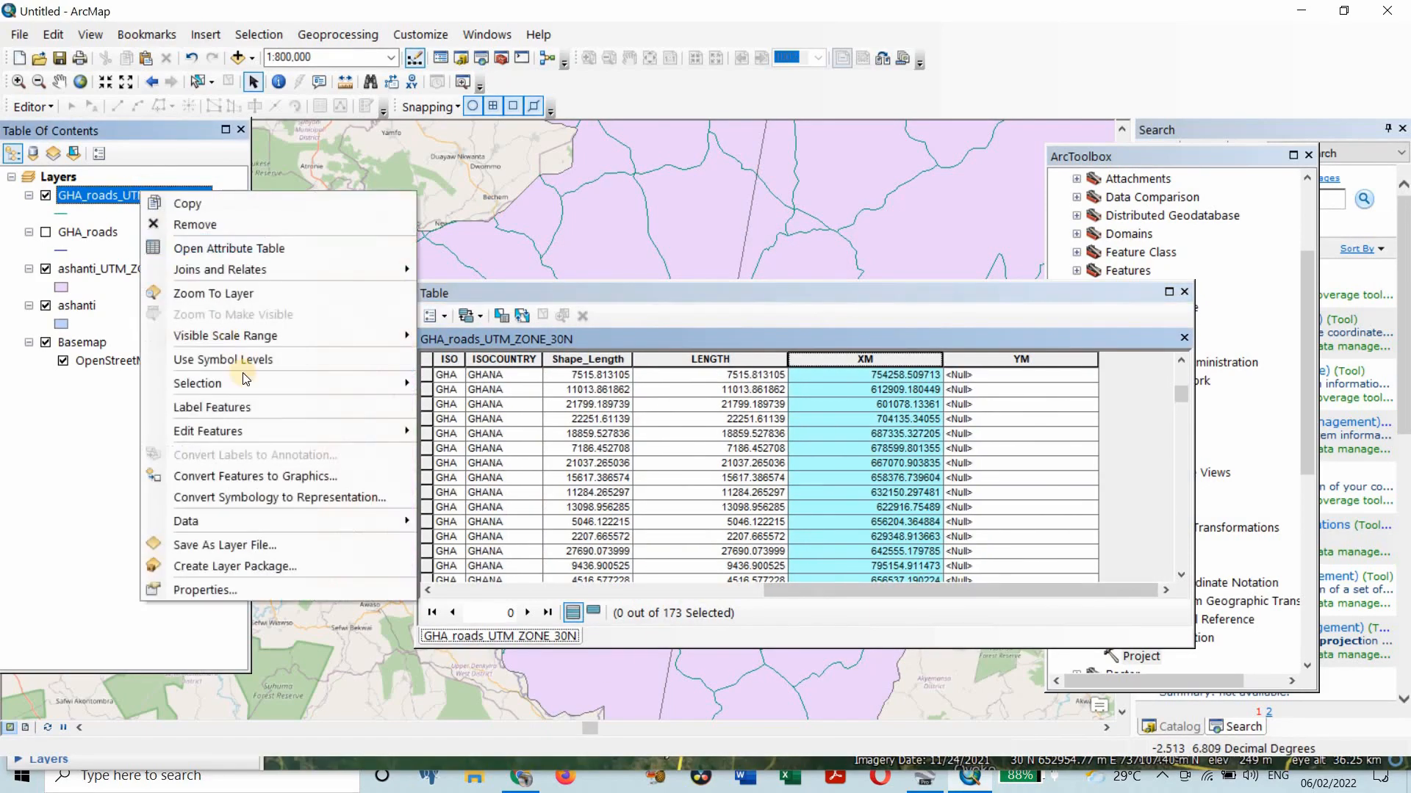
mouse_move(294, 431)
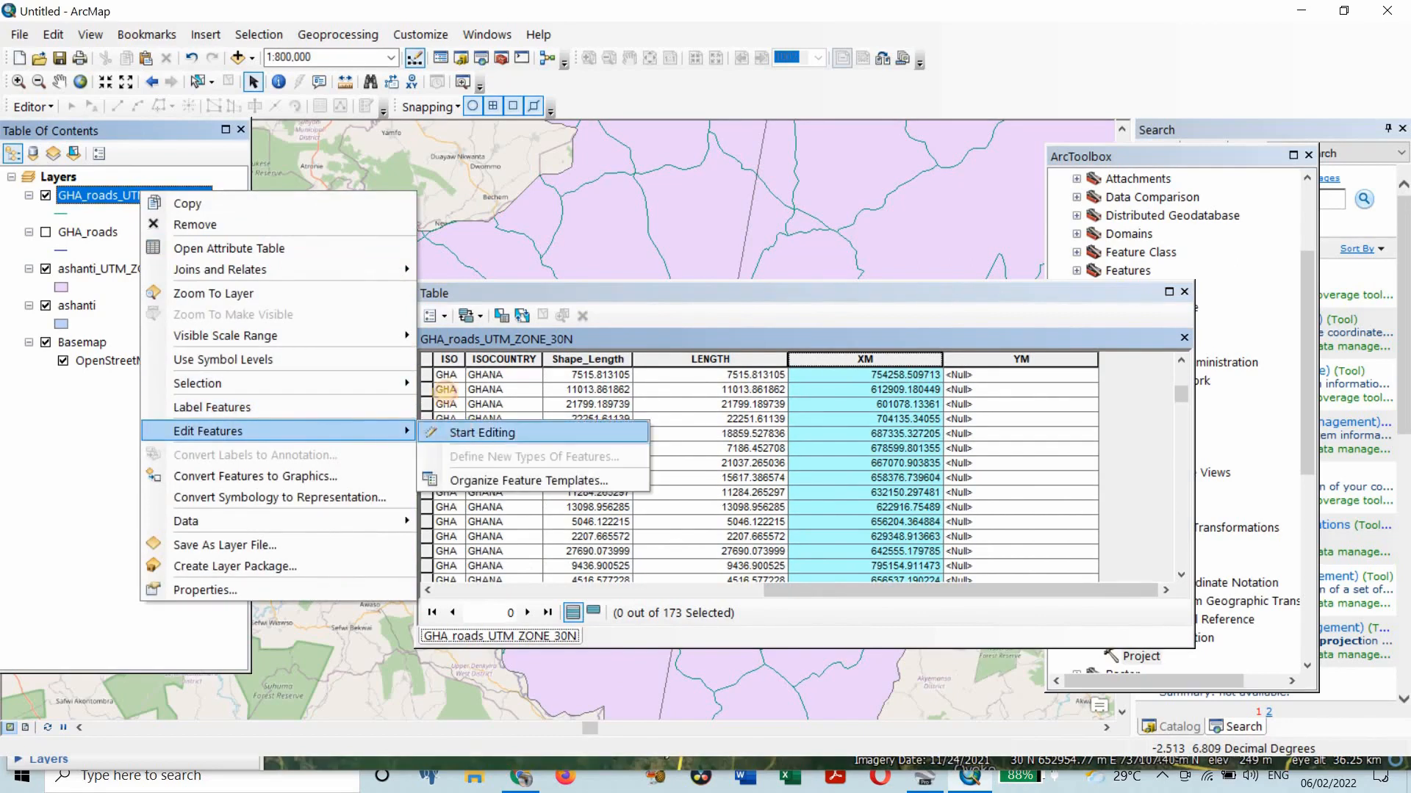
left_click(455, 433)
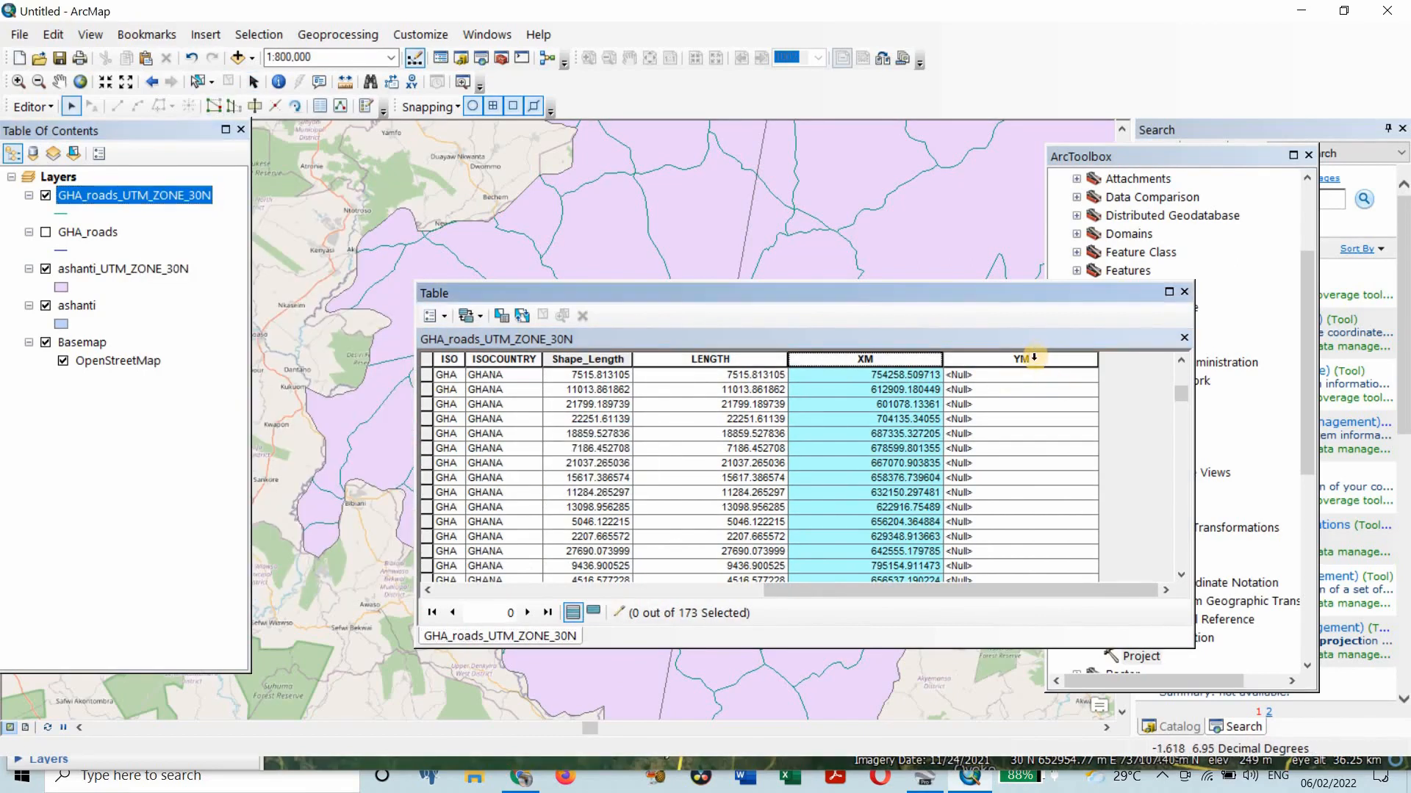
Calculate YM for all records as Y Coordinate of Midpoint in meters, using the data source's coordinate system, and review the rows
left_click(1035, 361)
right_click(1033, 360)
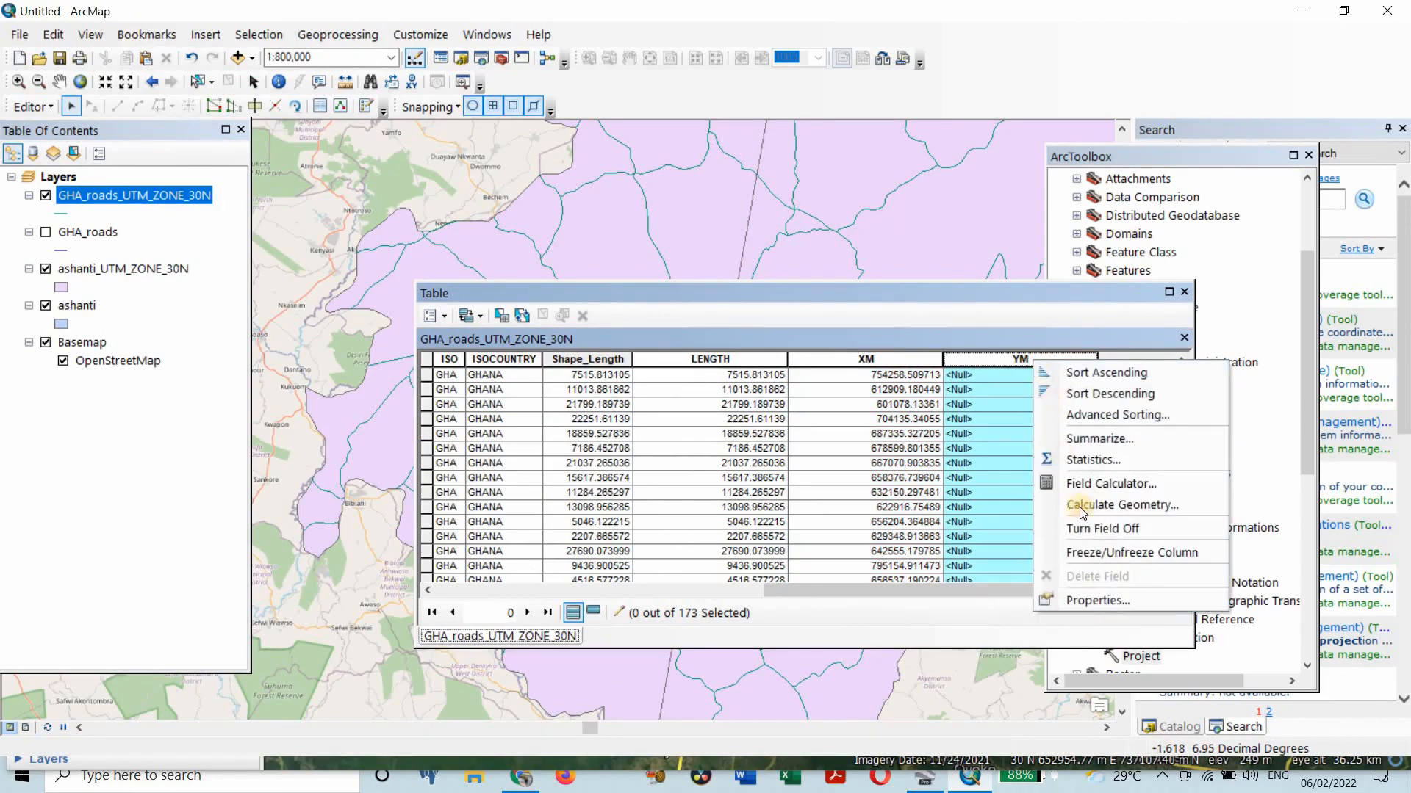
left_click(1088, 503)
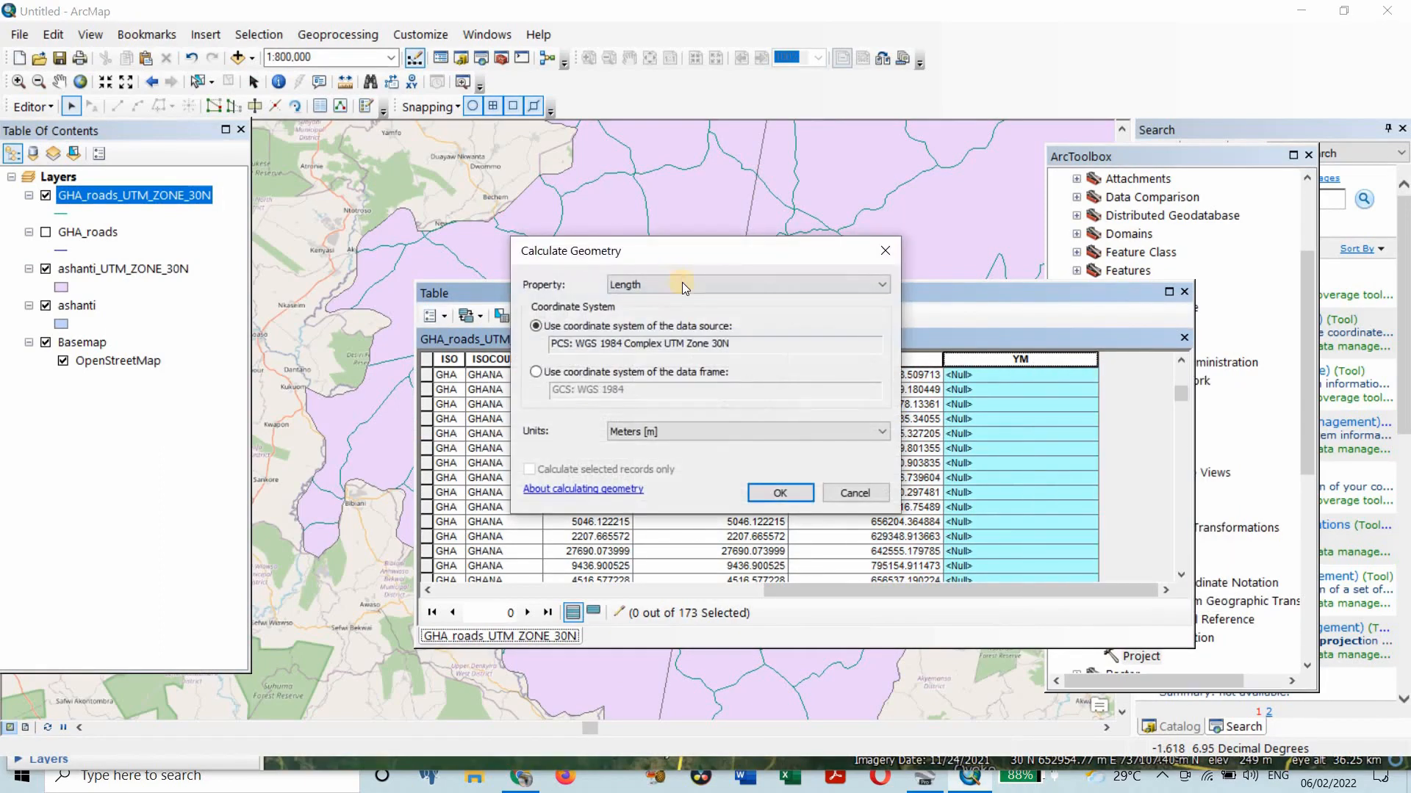
left_click(684, 285)
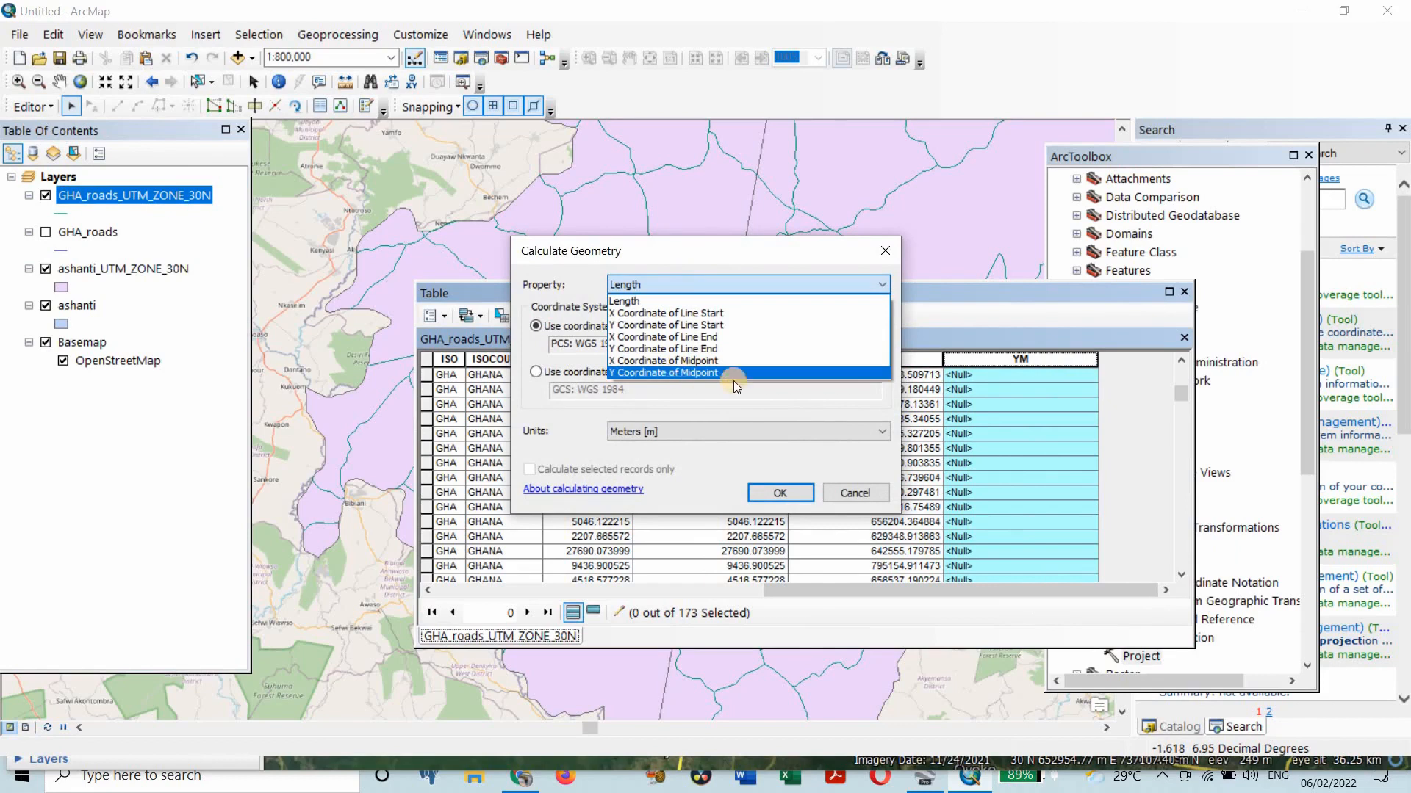
left_click(677, 373)
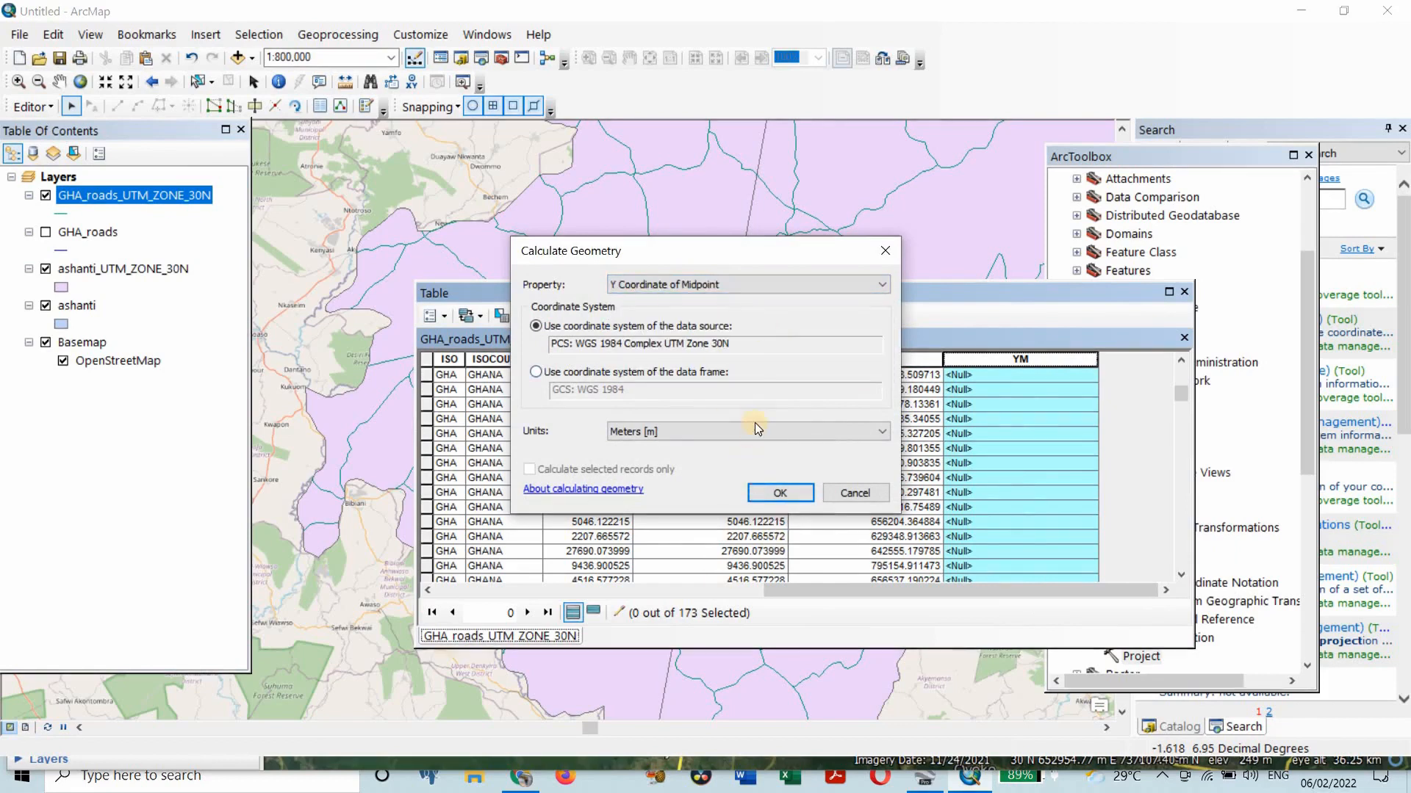
left_click(780, 493)
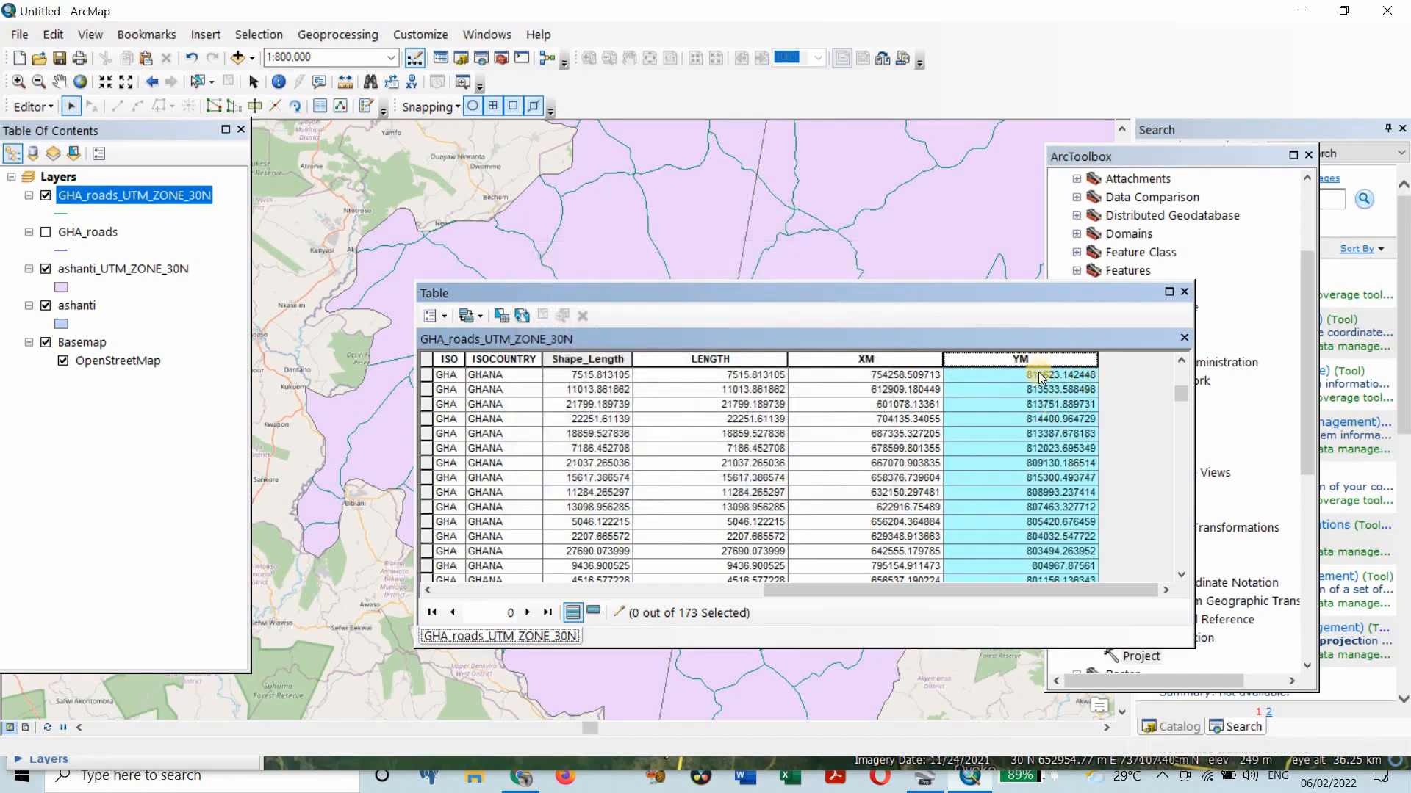
scroll(1038, 372, "down", 10)
scroll(1034, 359, "down", 10)
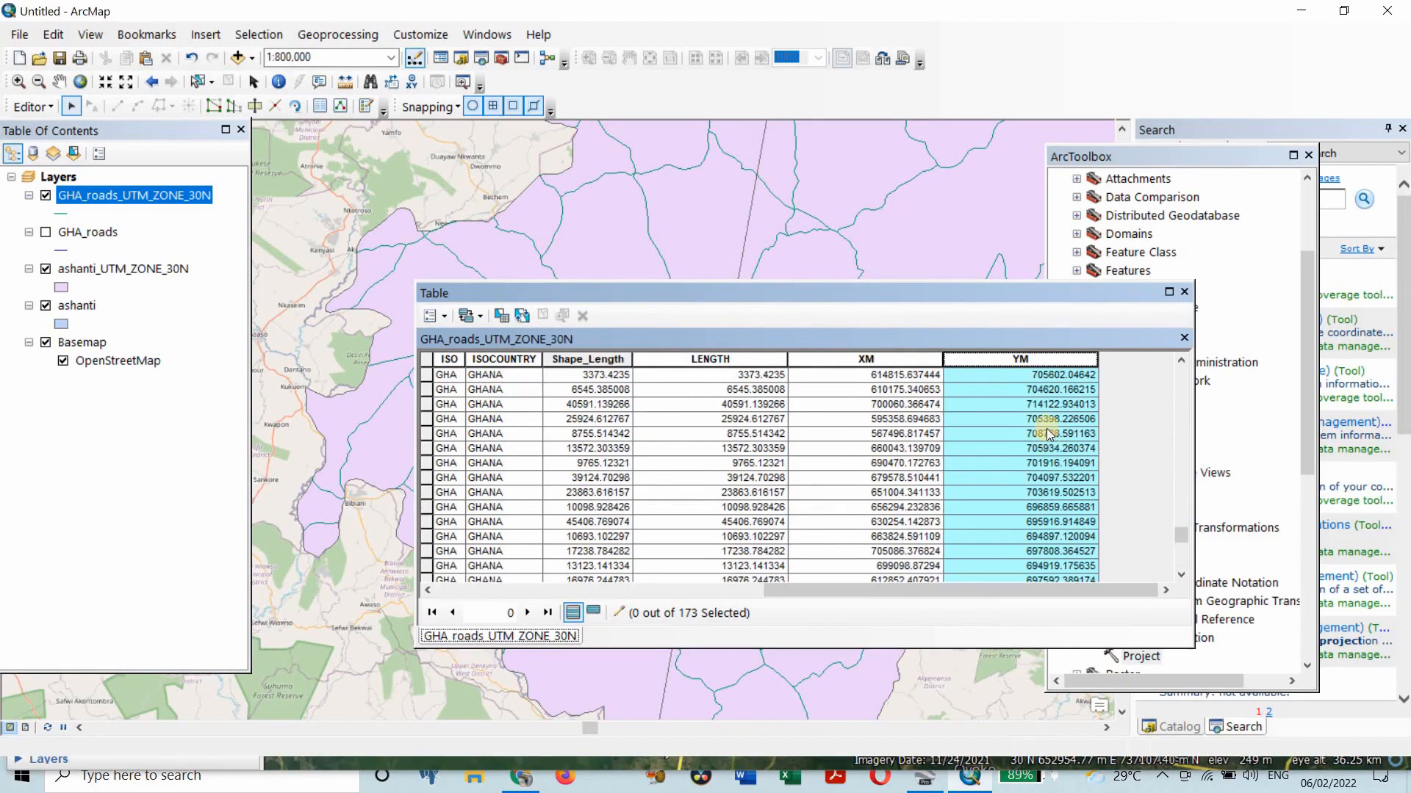
scroll(1043, 408, "up", 15)
scroll(1047, 410, "up", 20)
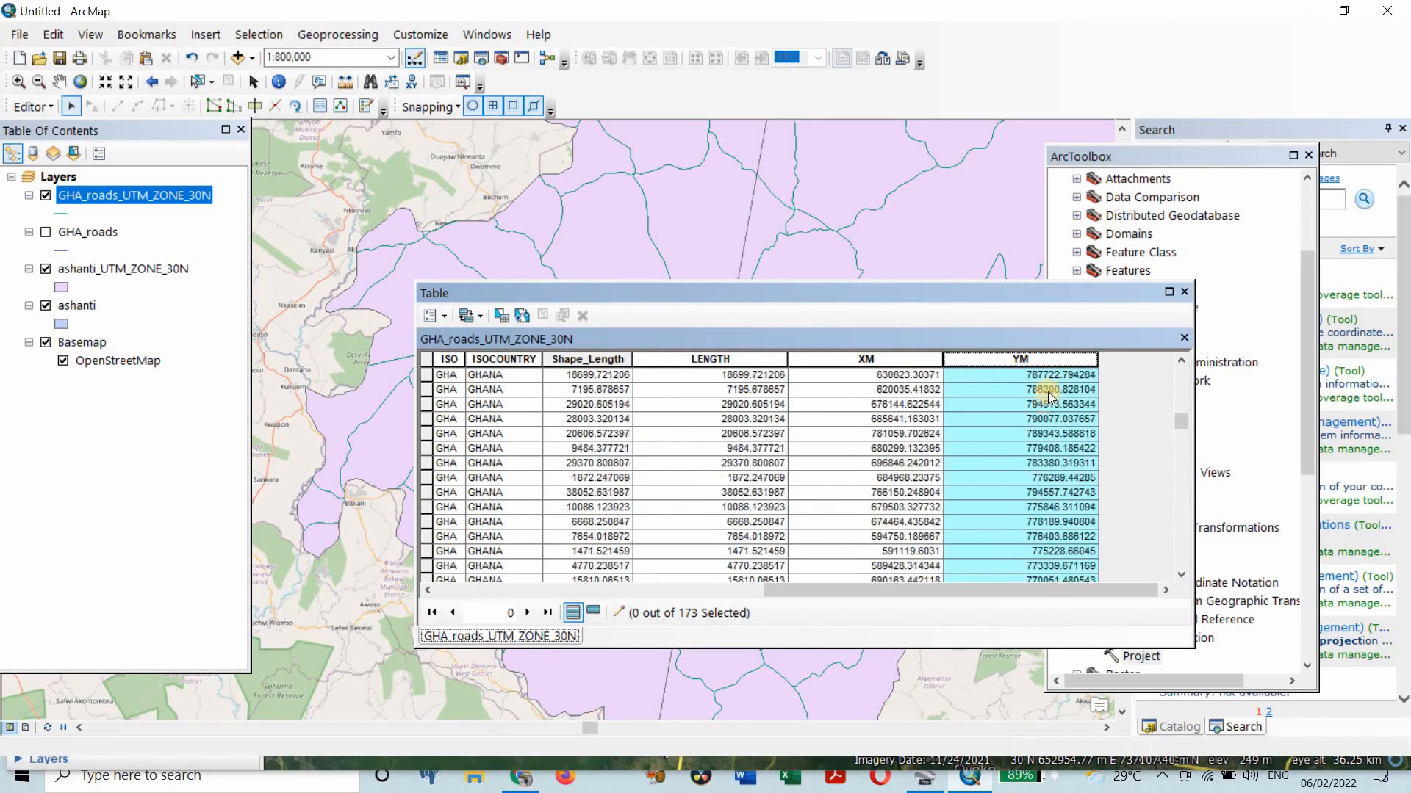
scroll(1051, 389, "up", 3)
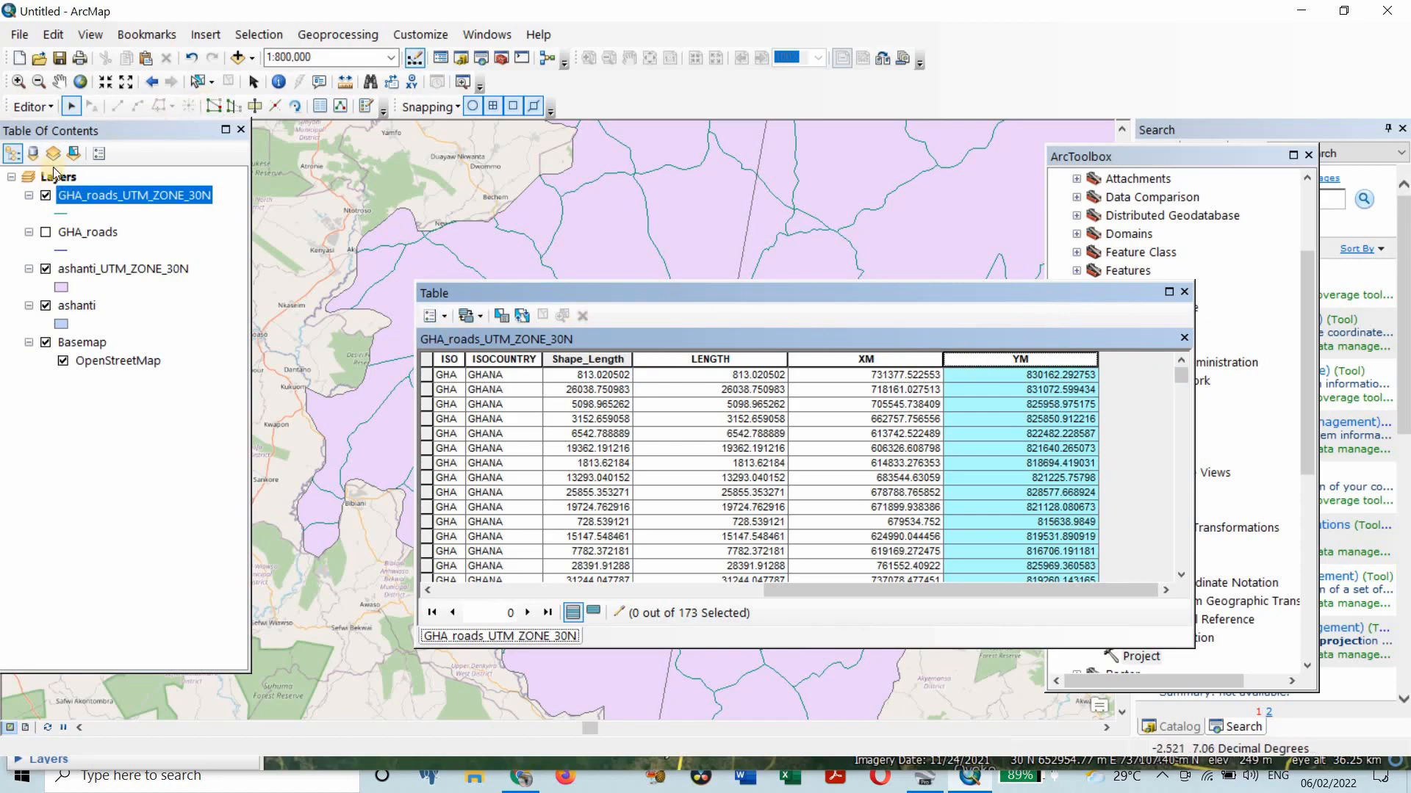
Save the edits to the GHA_roads_UTM_ZONE_30N table and stop the edit session
left_click(47, 107)
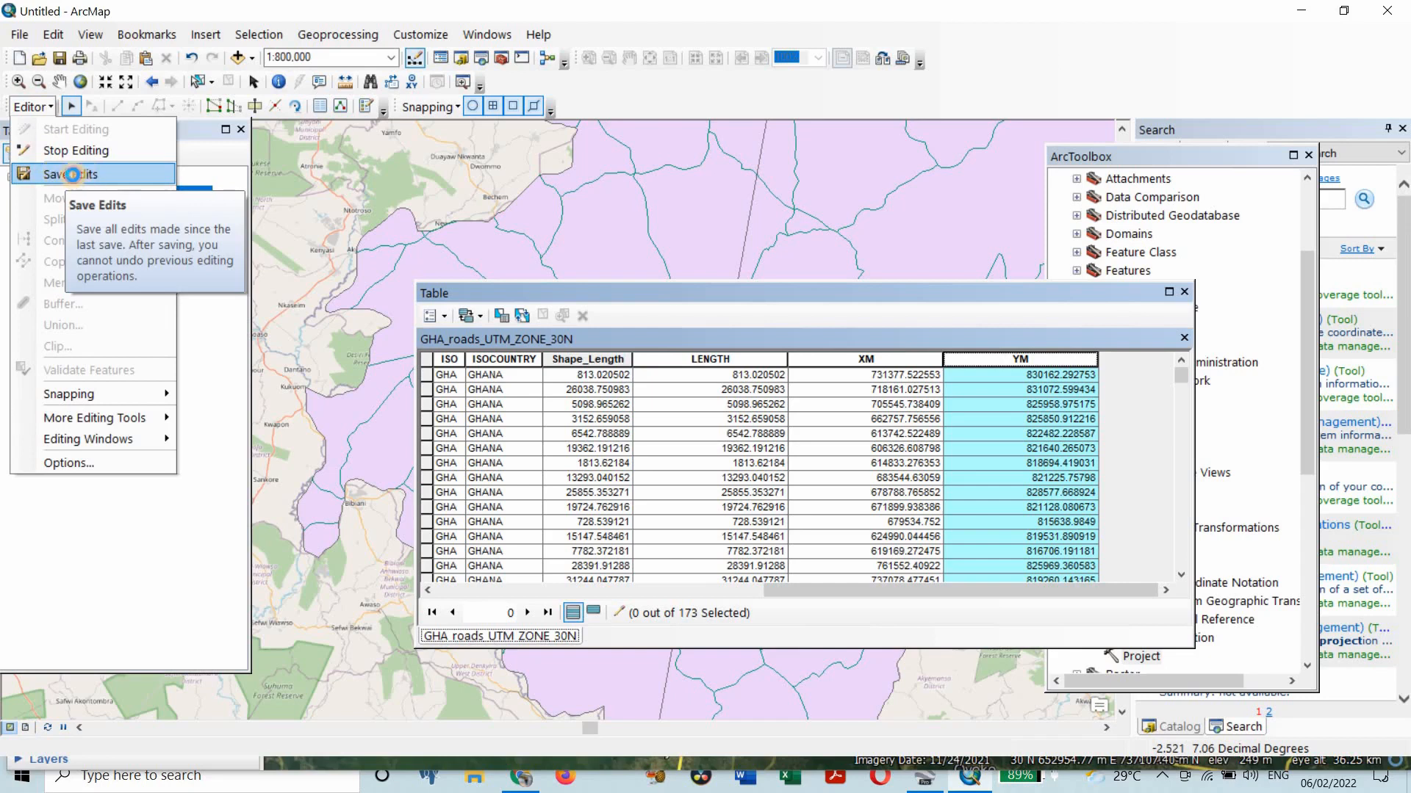
left_click(87, 173)
left_click(32, 107)
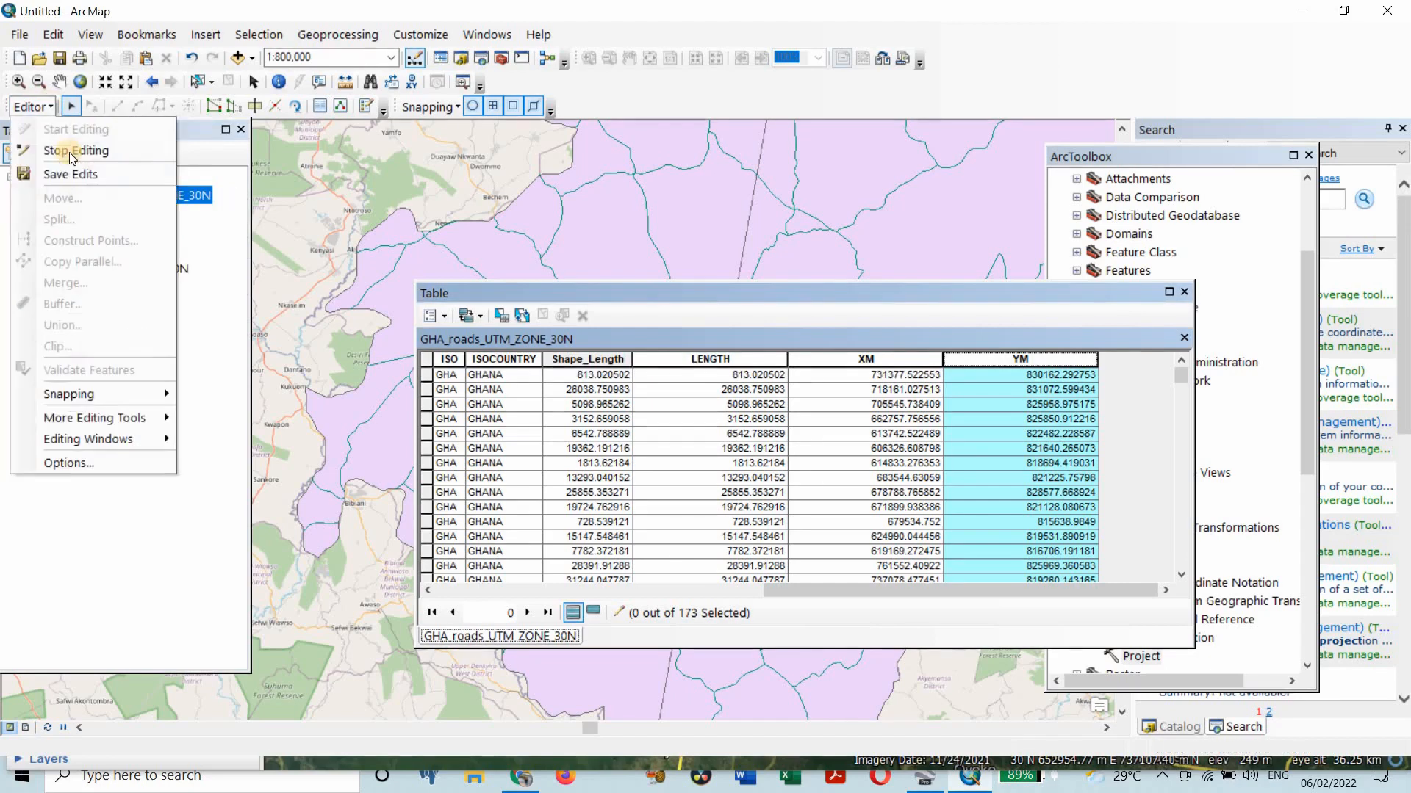
left_click(126, 154)
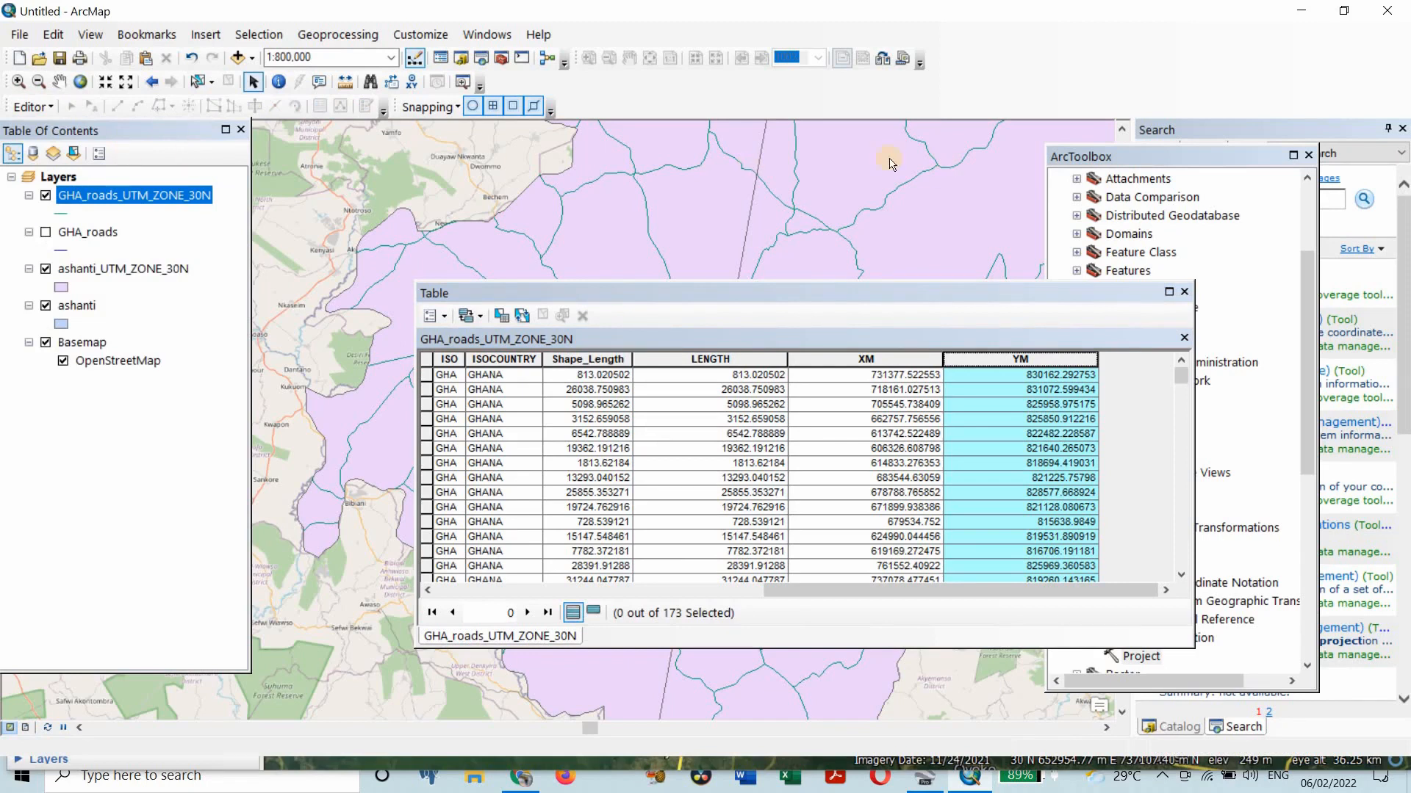
Close the attribute table and ArcToolbox, and hide the GHA_roads_UTM_ZONE_30N, ashanti_UTM_ZONE_30N and ashanti layers so only the basemap is displayed
left_click(1184, 292)
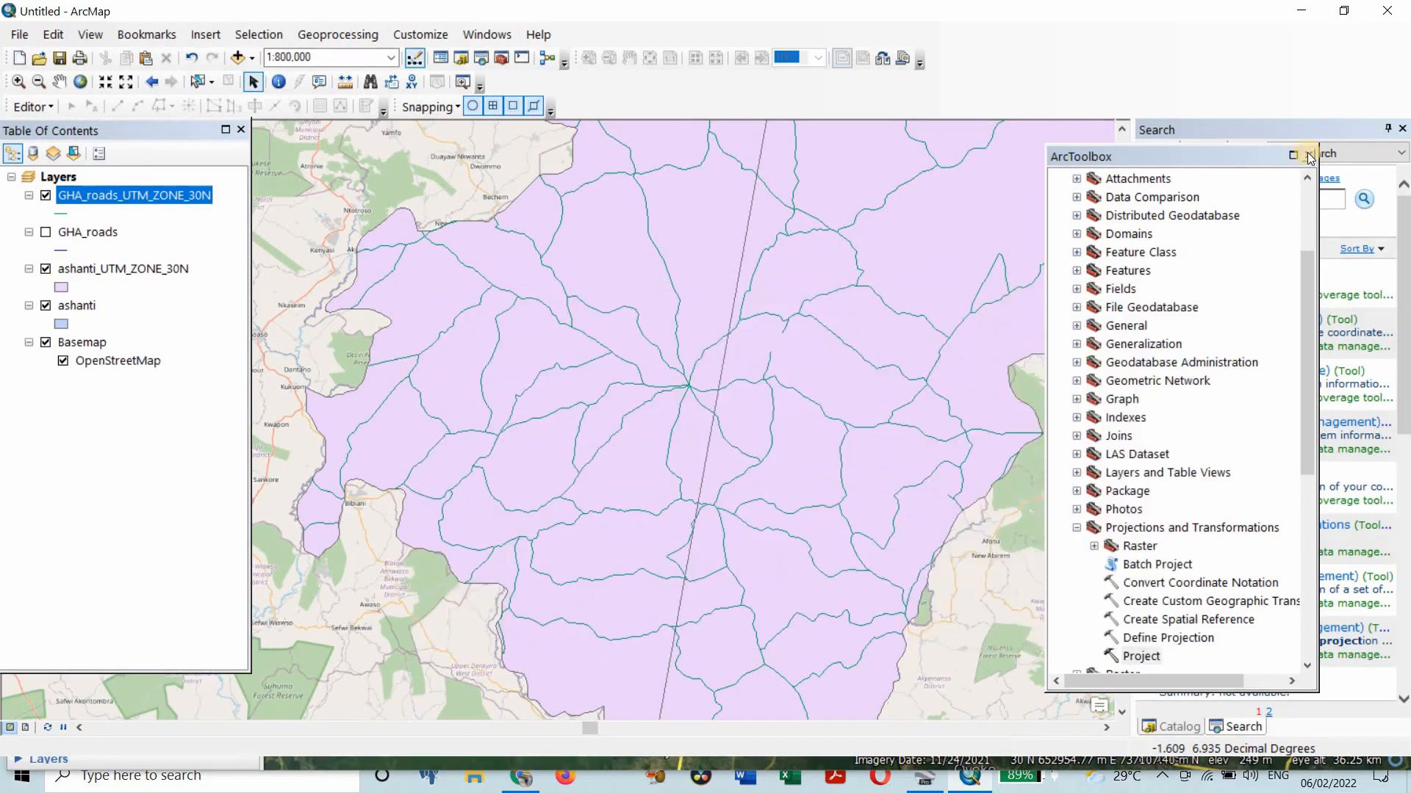
left_click(1308, 157)
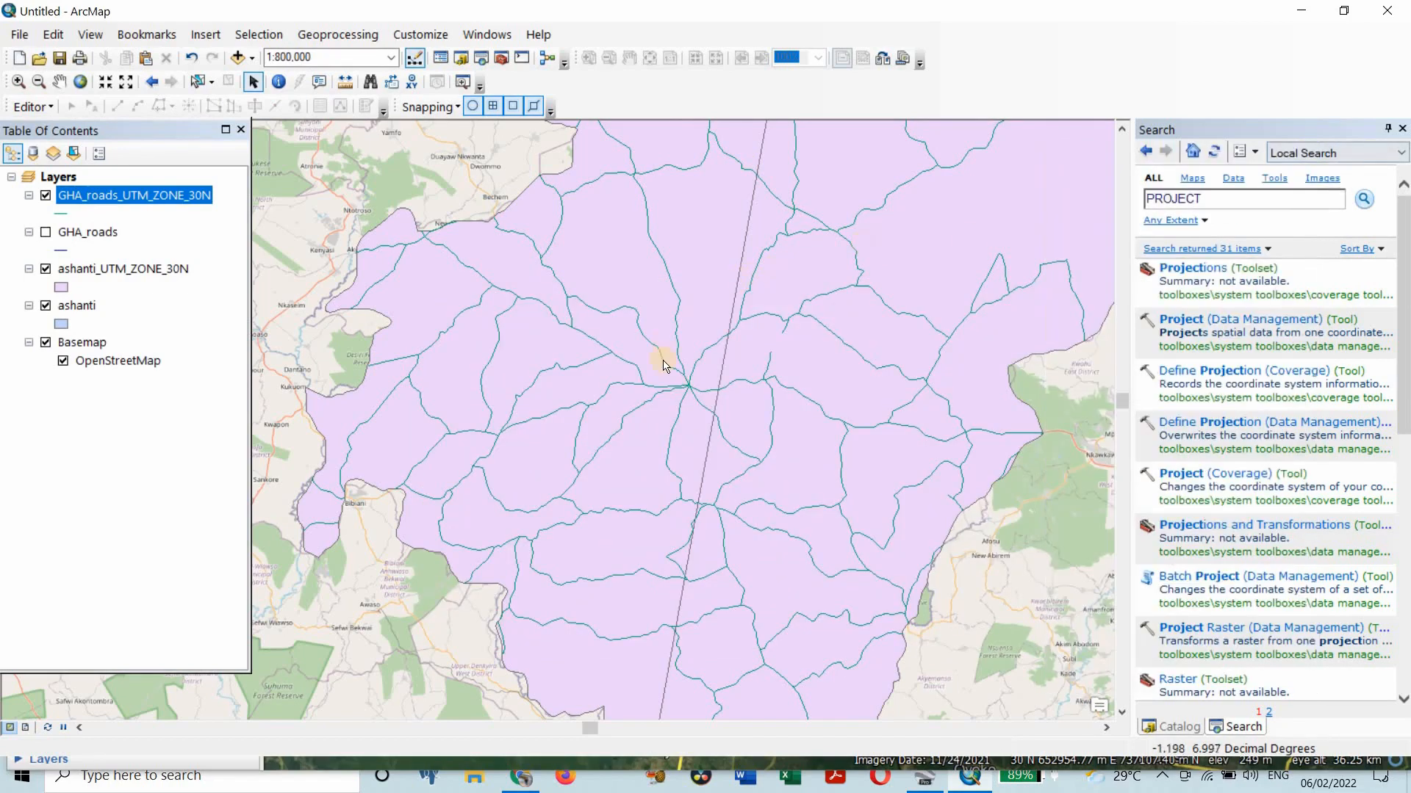
scroll(663, 365, "up", 5)
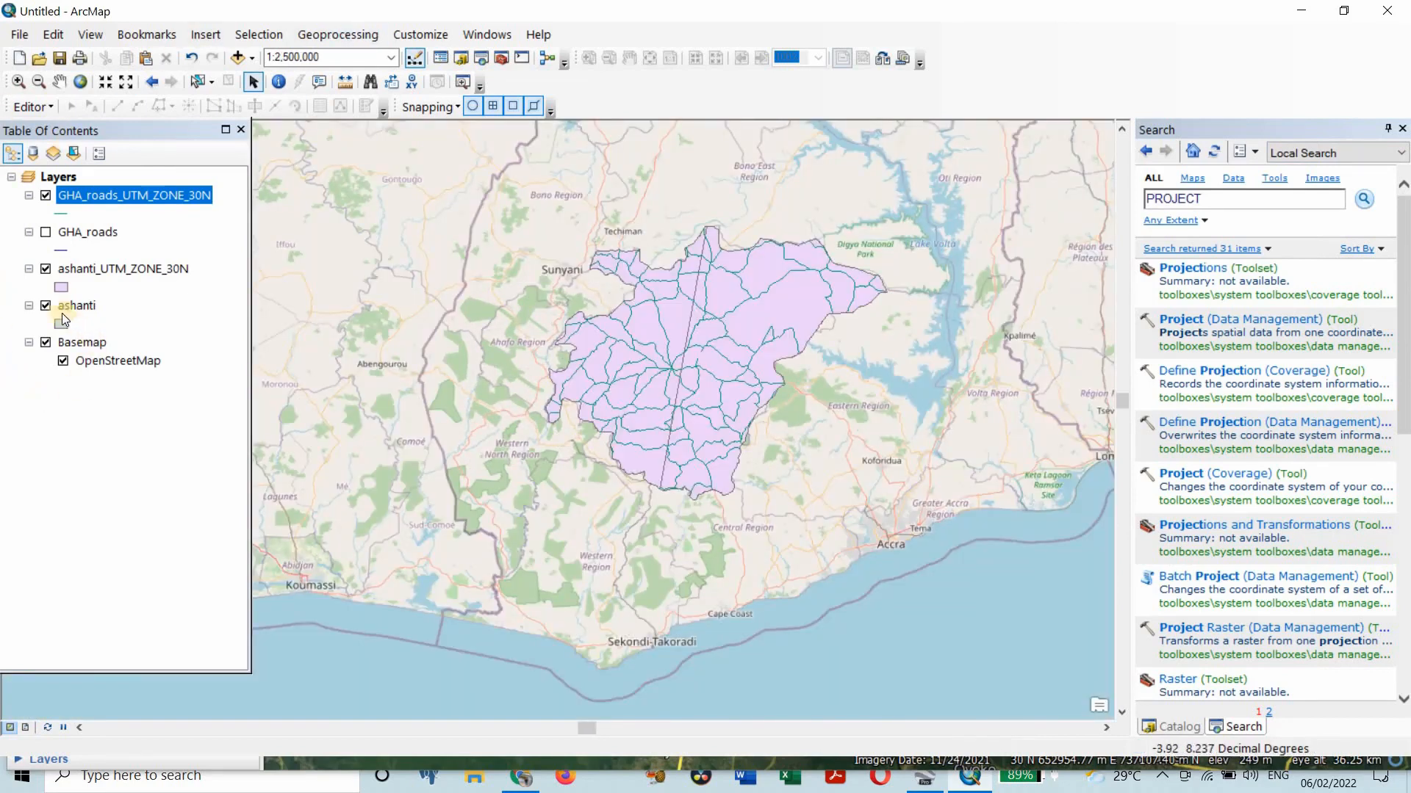
left_click(45, 197)
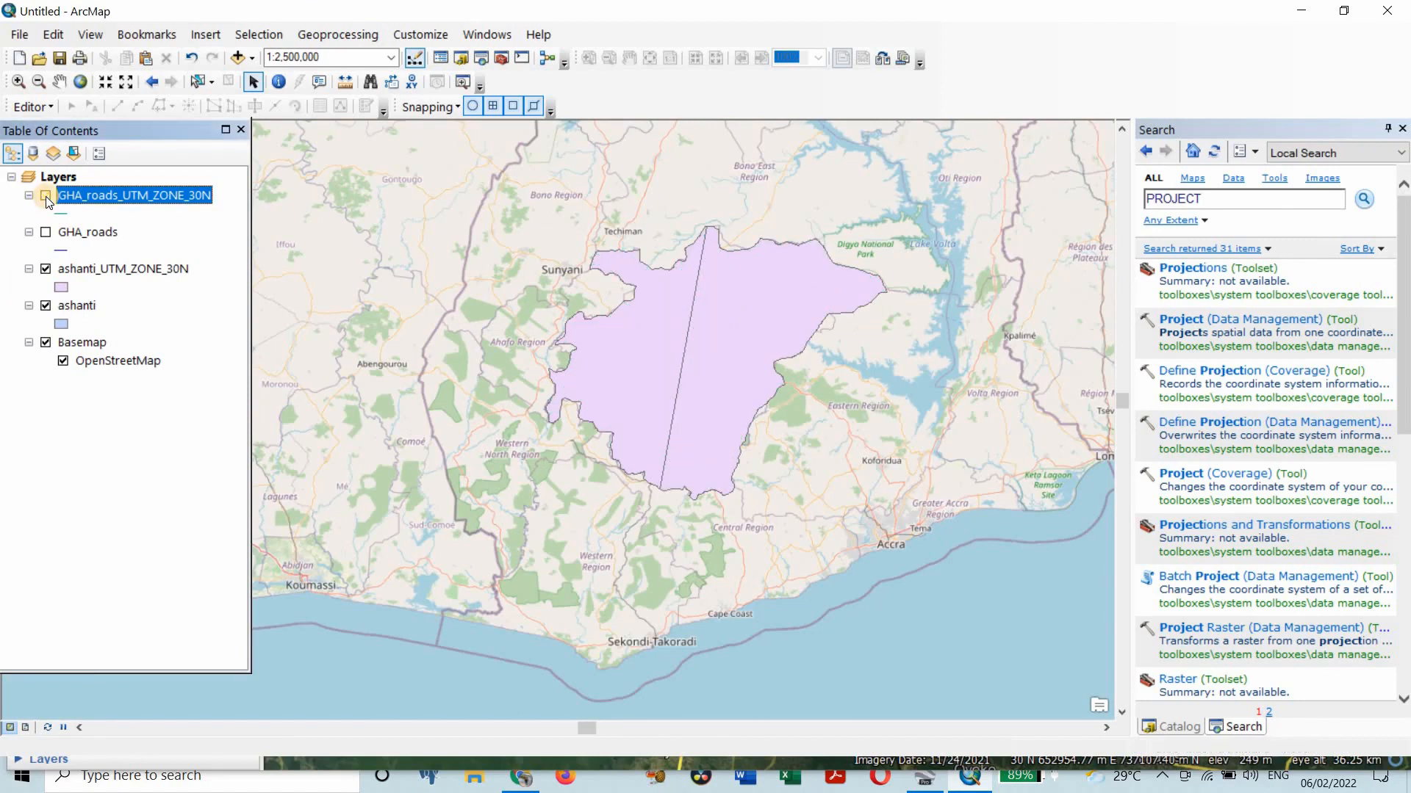
left_click(46, 269)
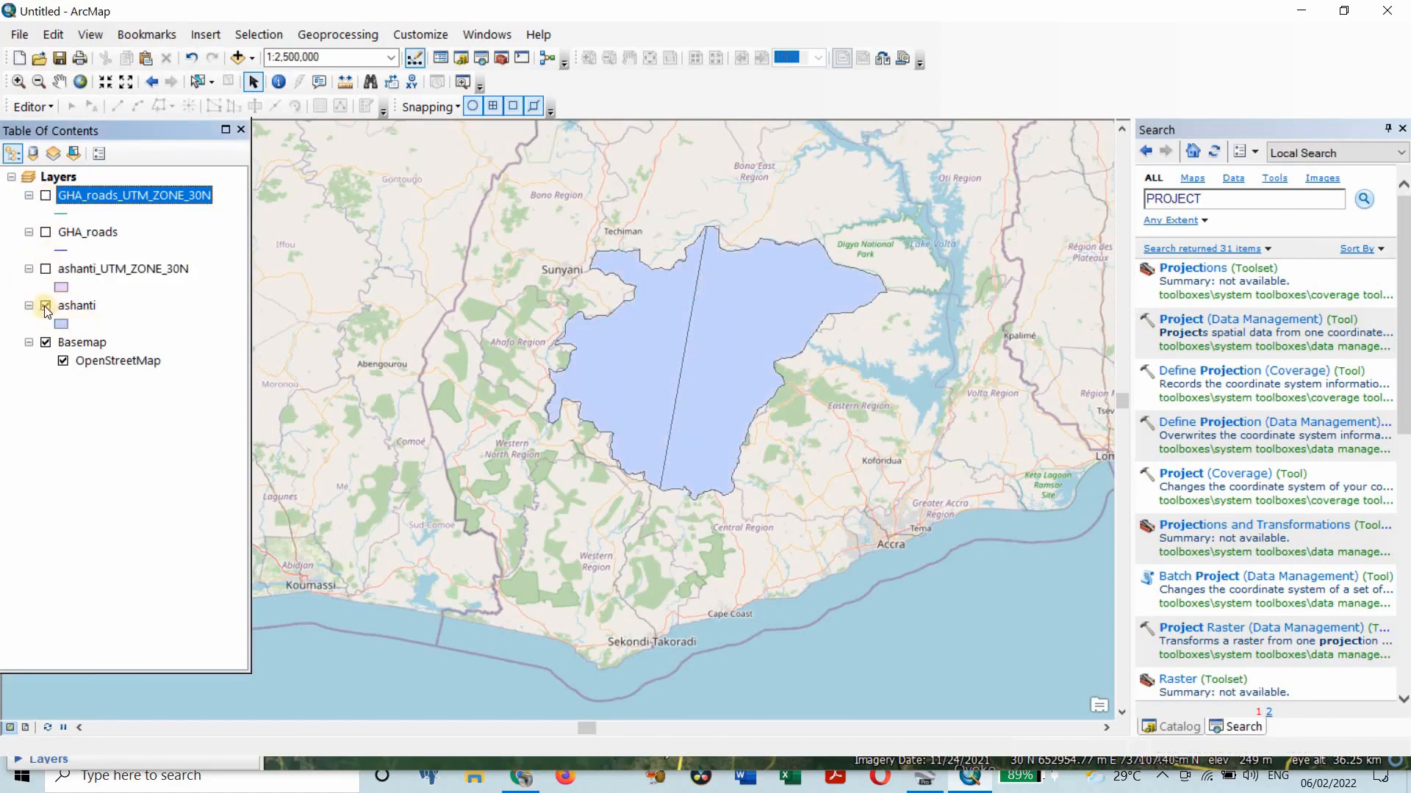
left_click(45, 305)
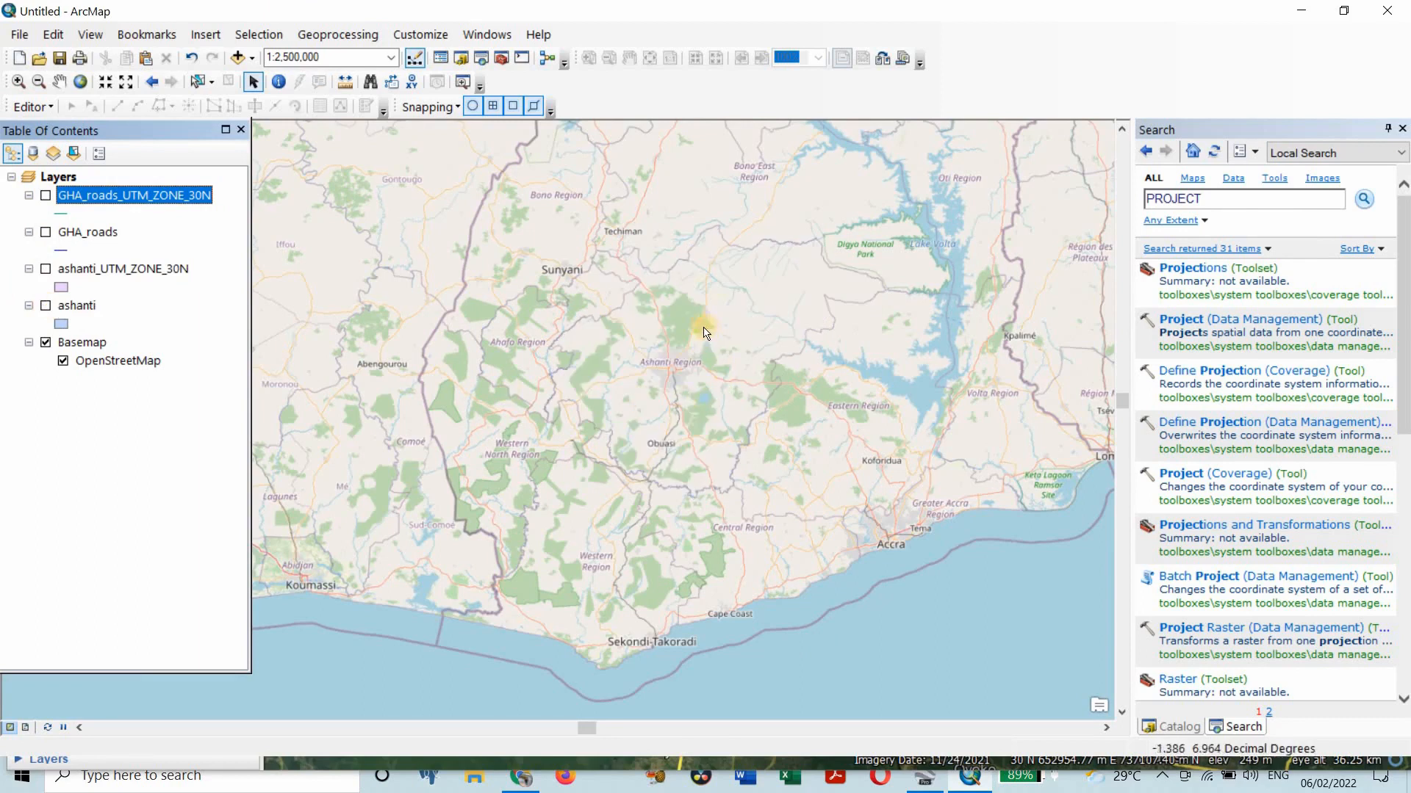
scroll(704, 332, "up", 3)
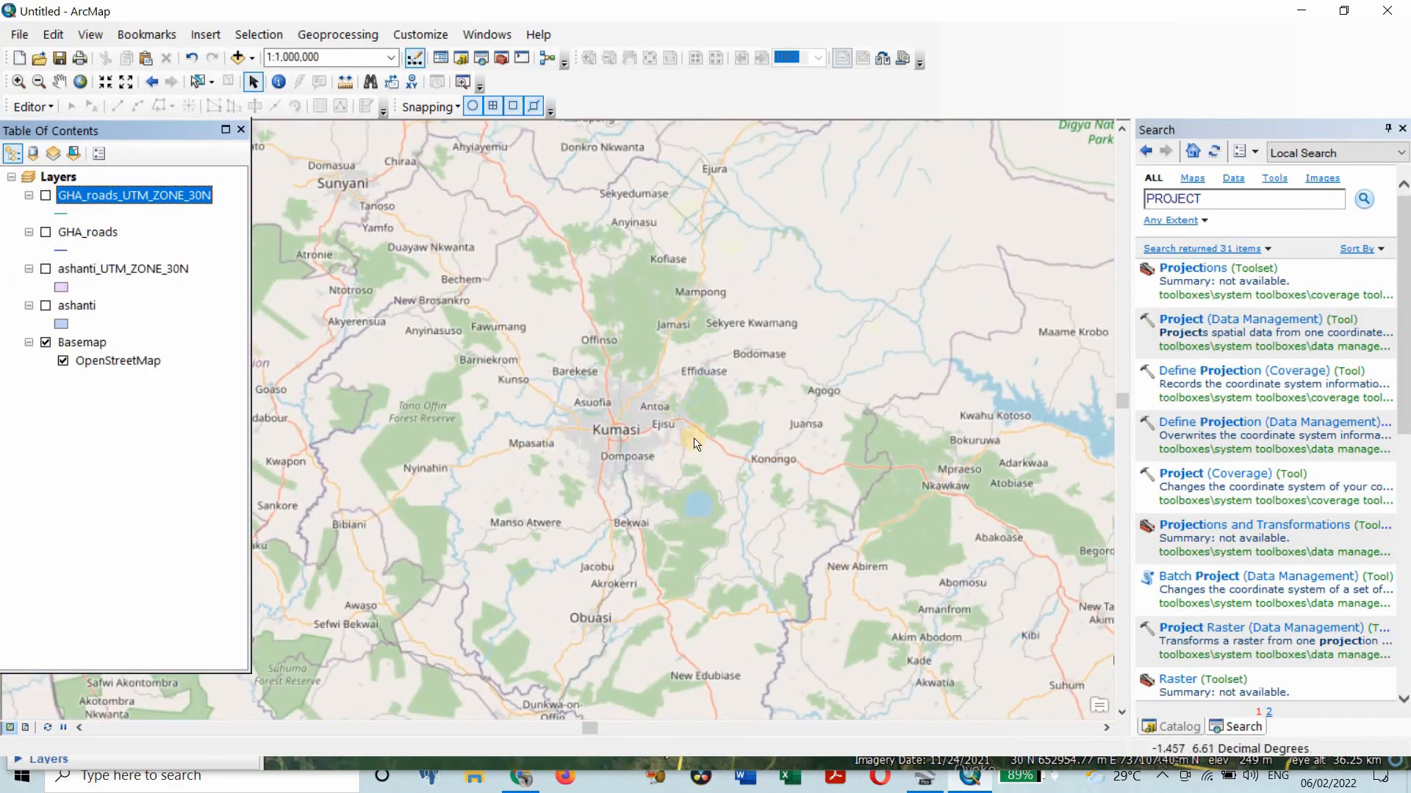
scroll(697, 441, "down", 1)
scroll(698, 441, "down", 3)
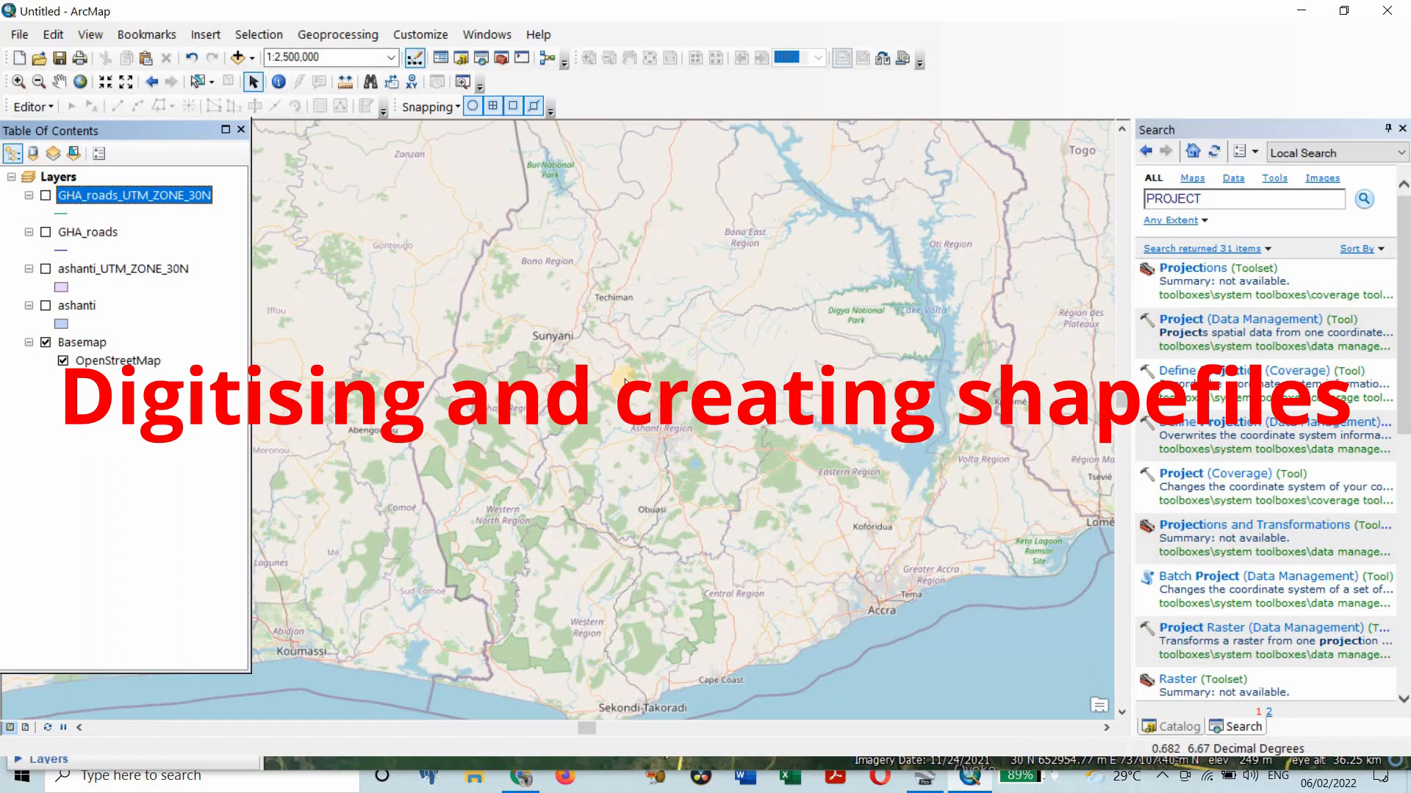
scroll(663, 377, "up", 1)
scroll(663, 376, "up", 2)
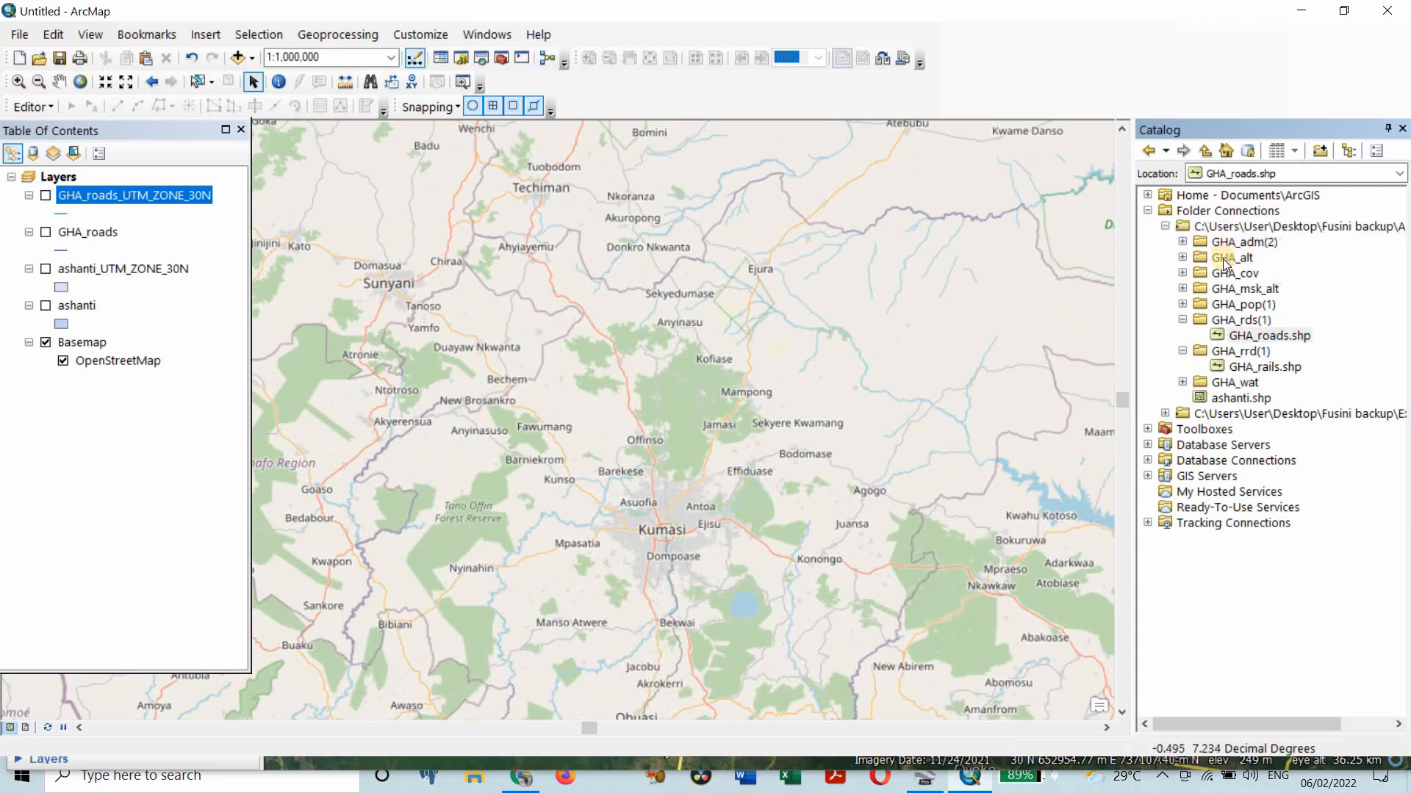
Start a new shapefile in the GHA_adm(2) folder, naming it Buildings and setting its feature type to Polygon
left_click(1243, 242)
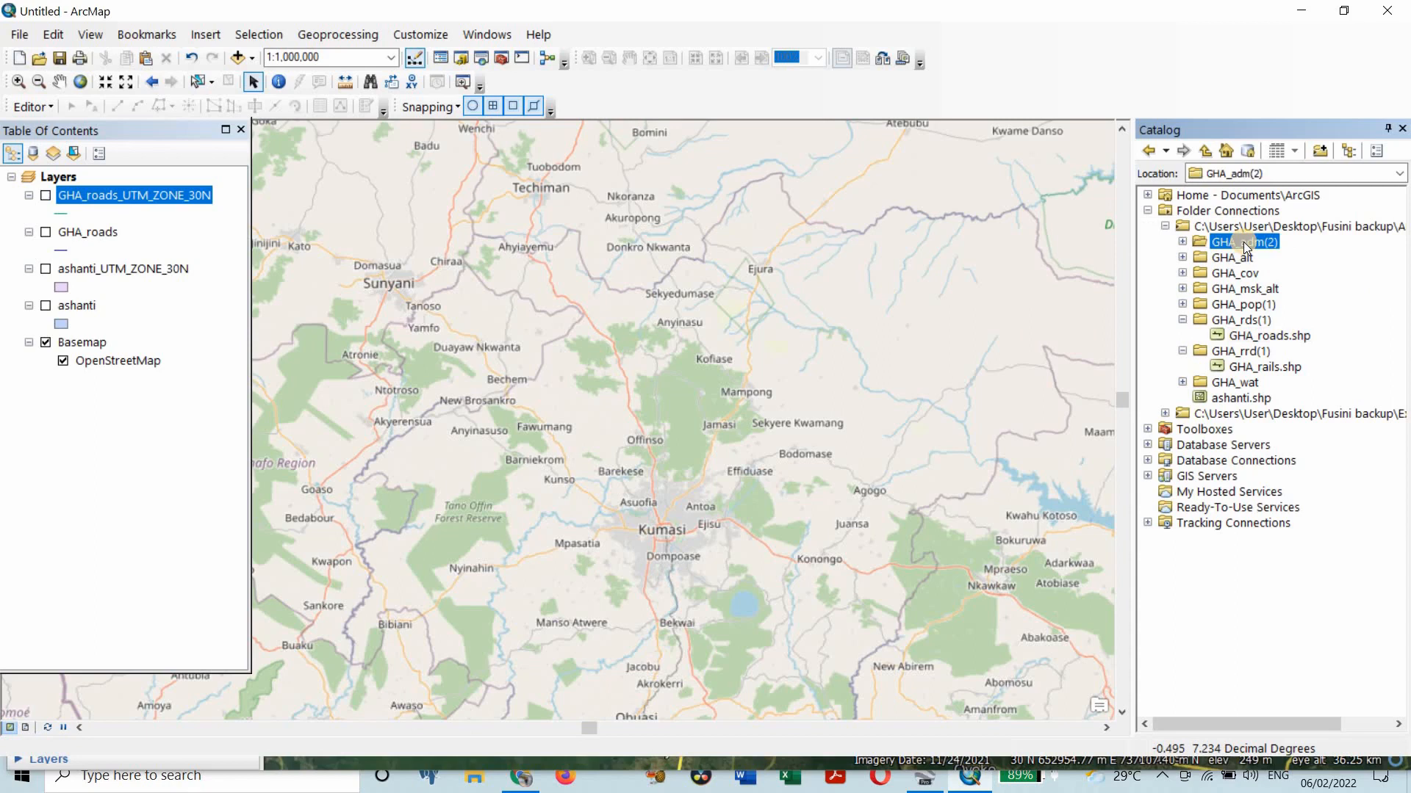
right_click(1240, 242)
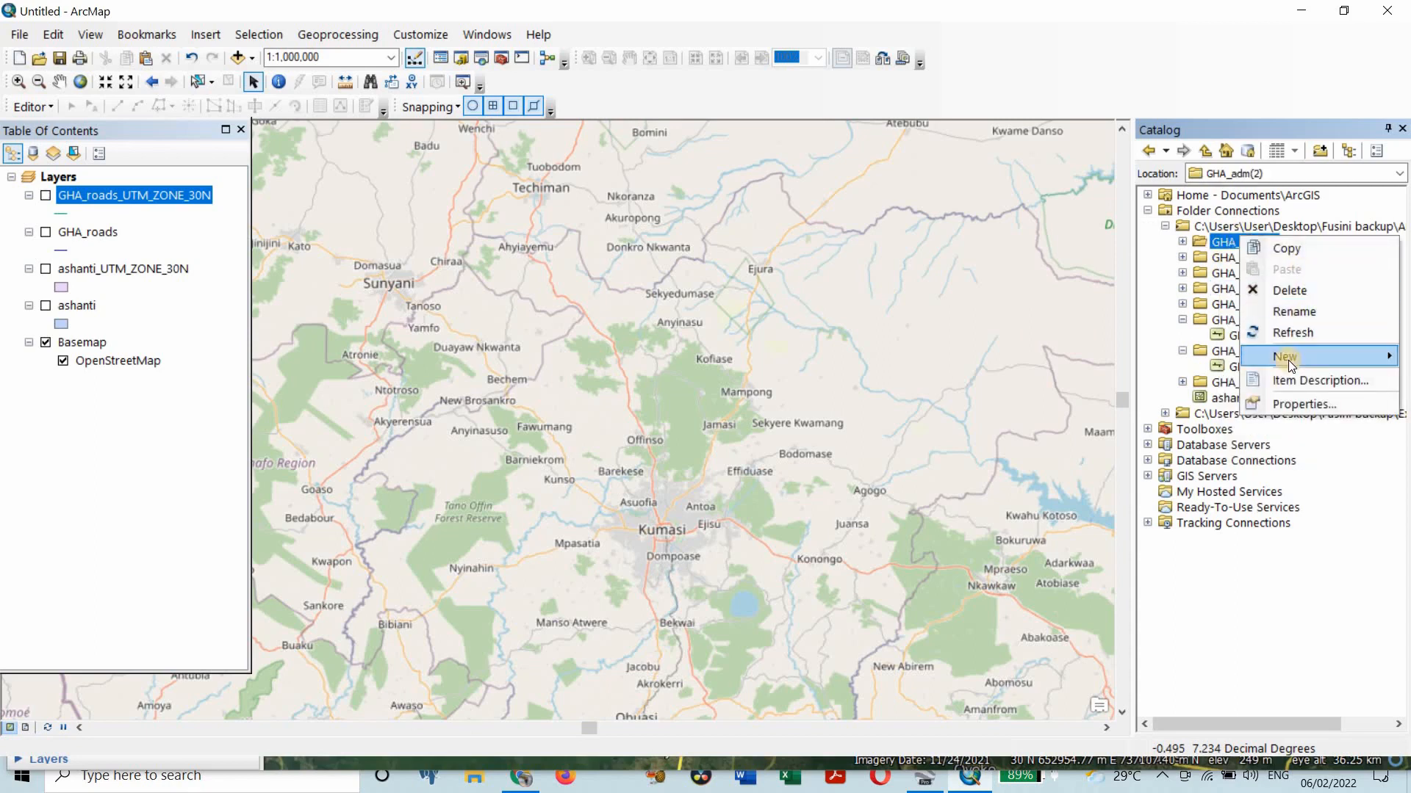
mouse_move(1286, 357)
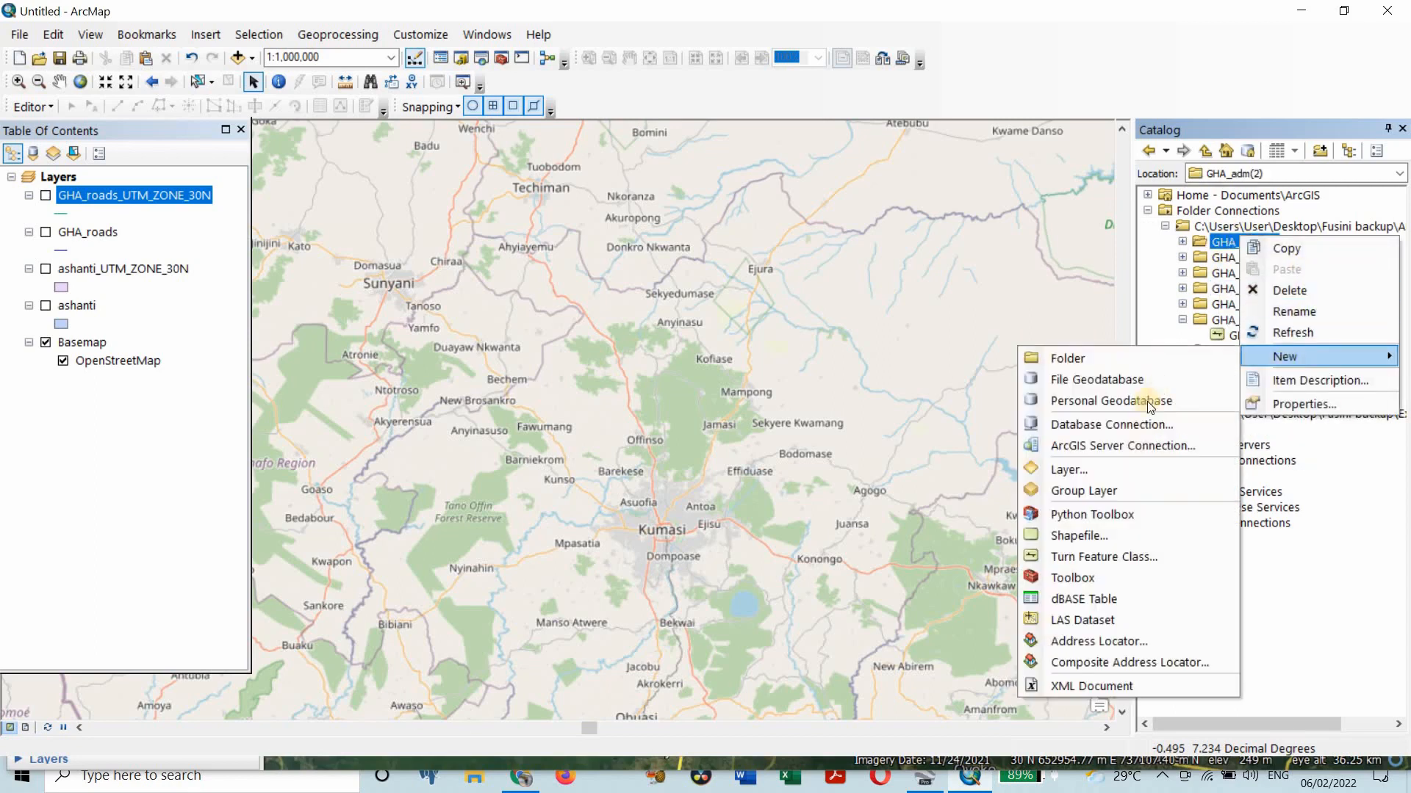
left_click(1086, 539)
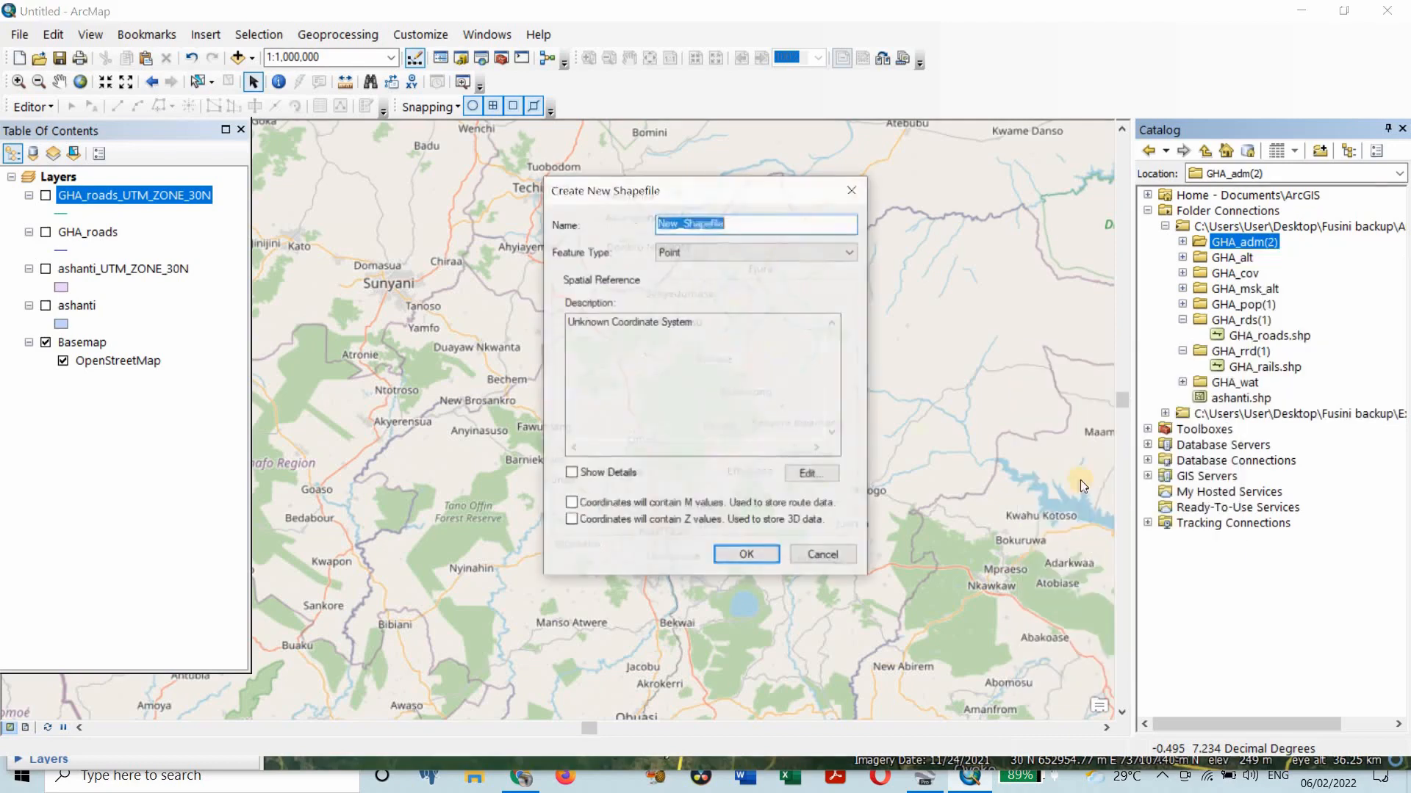
left_click(741, 222)
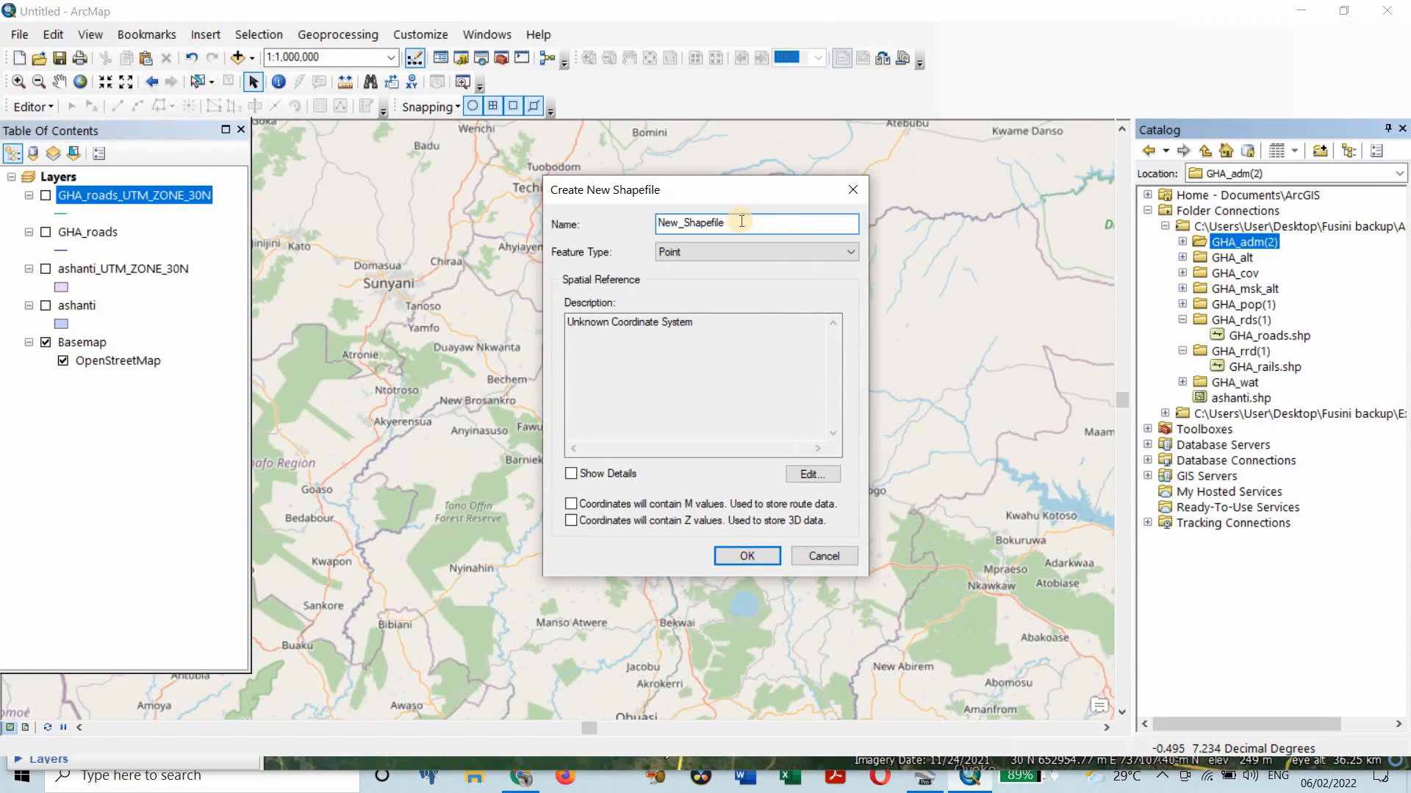
key("BackSpace")
key("BackSpace")
key("BackSpace")
key("BackSpace")
key("BackSpace")
key("BackSpace")
key("BackSpace")
key("BackSpace")
key("BackSpace")
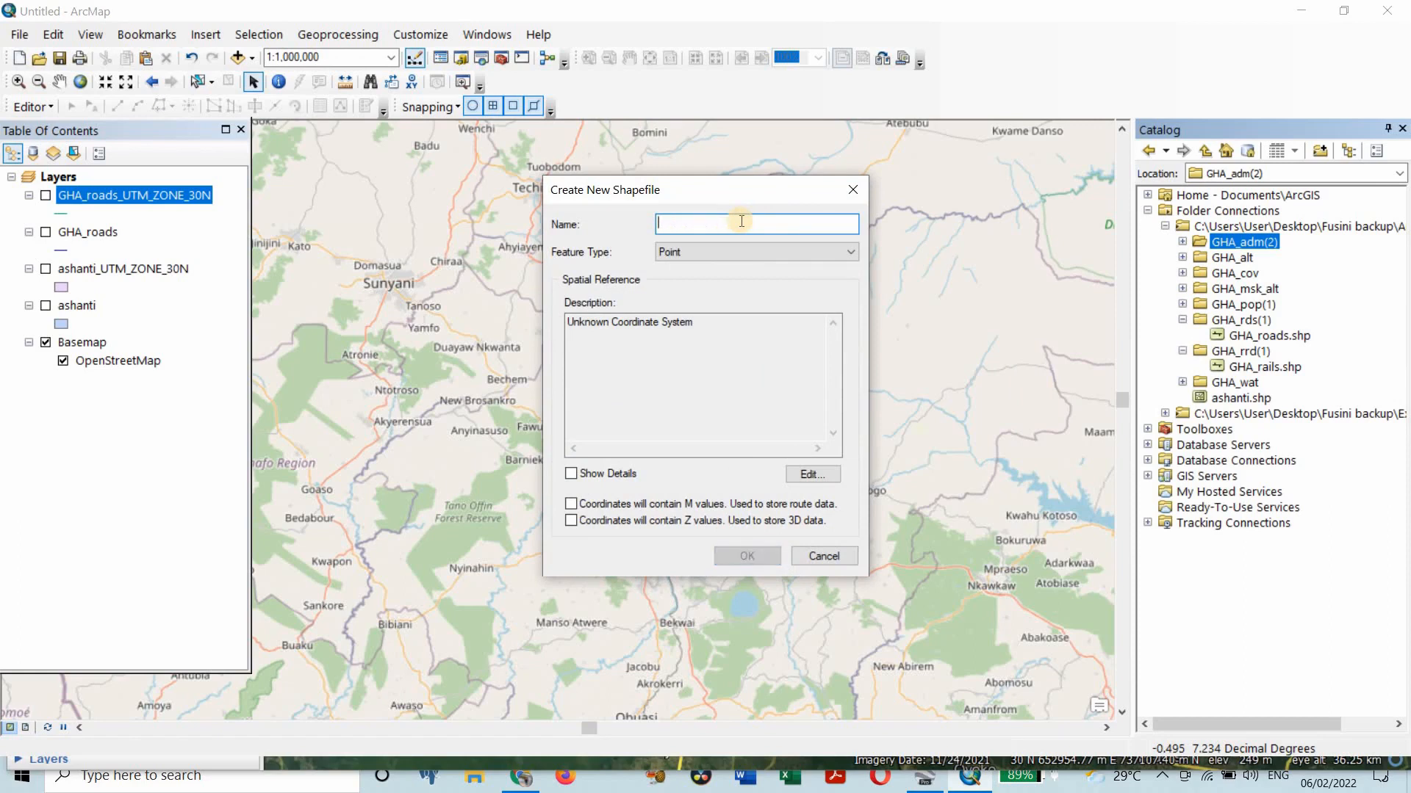
type("Buildings")
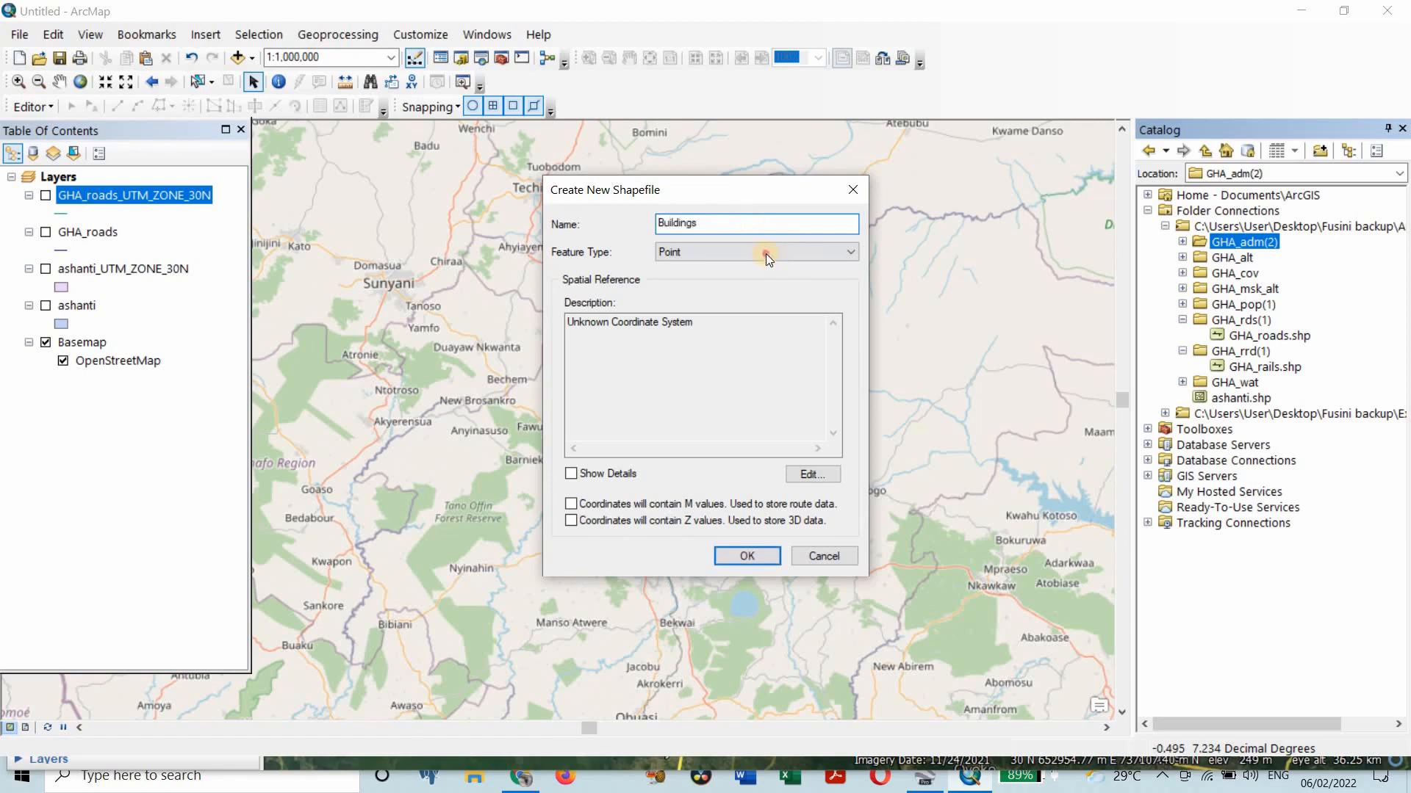
left_click(765, 253)
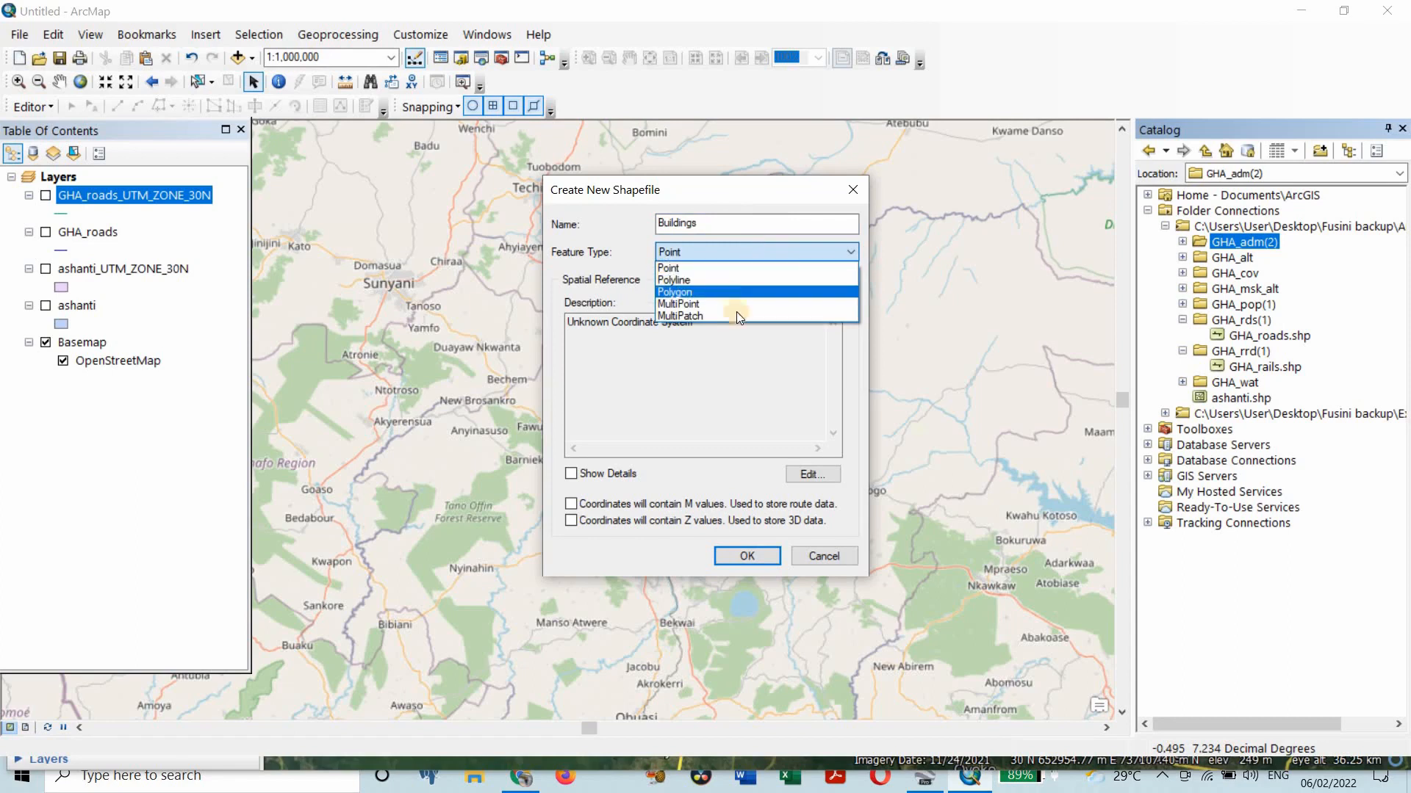
left_click(724, 293)
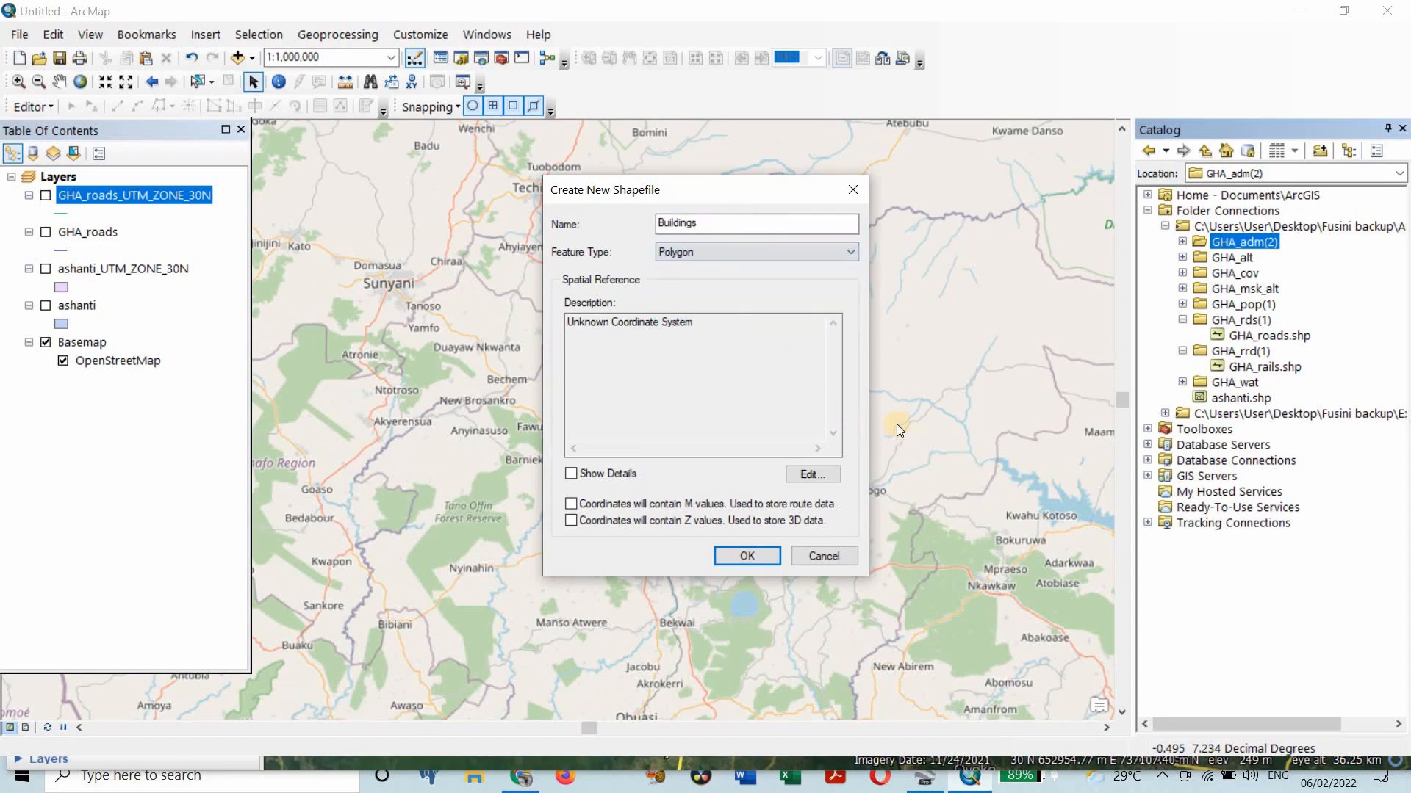
Assign the WGS 1984 Complex UTM Zone 30N coordinate system to the Buildings shapefile and create it
left_click(817, 477)
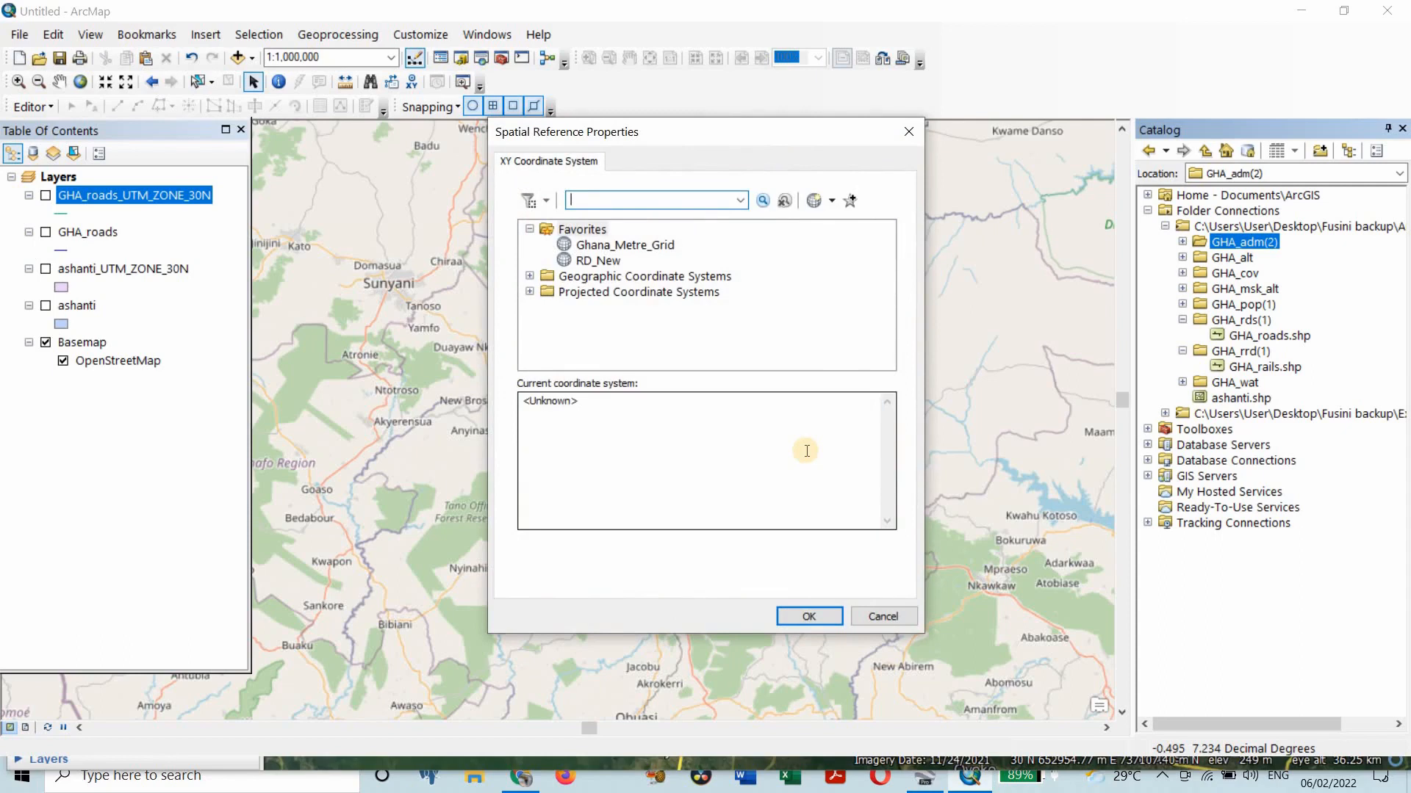
left_click(530, 292)
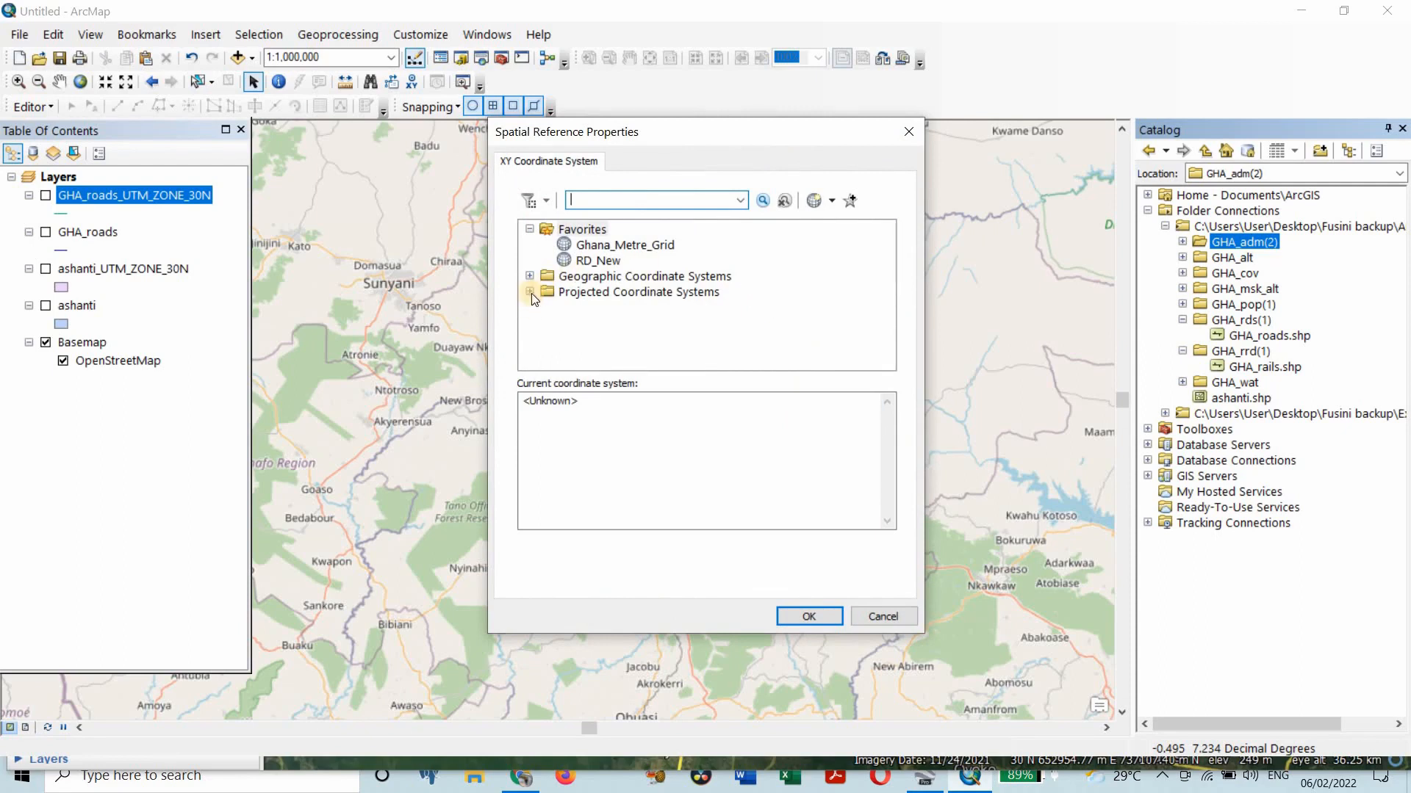
scroll(735, 323, "down", 2)
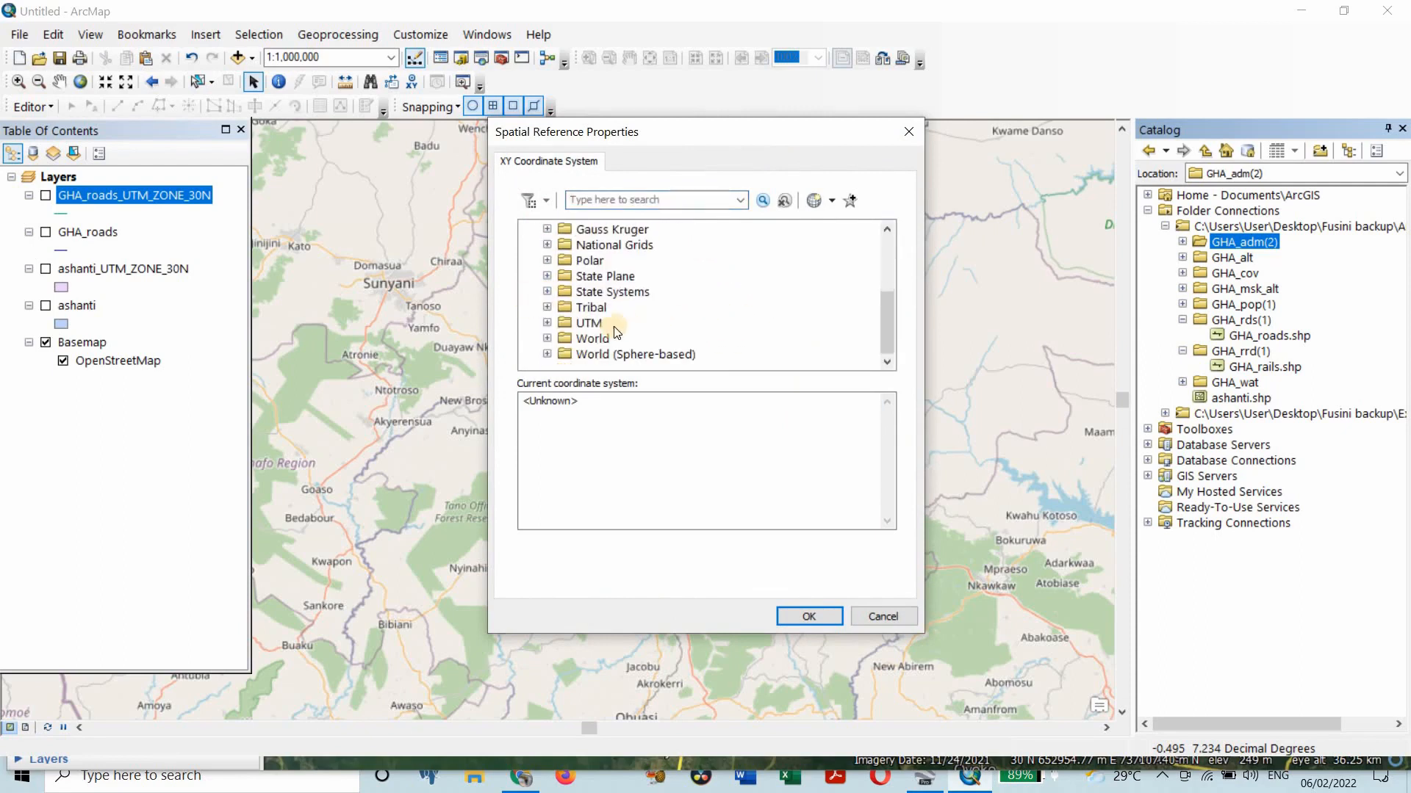
left_click(547, 323)
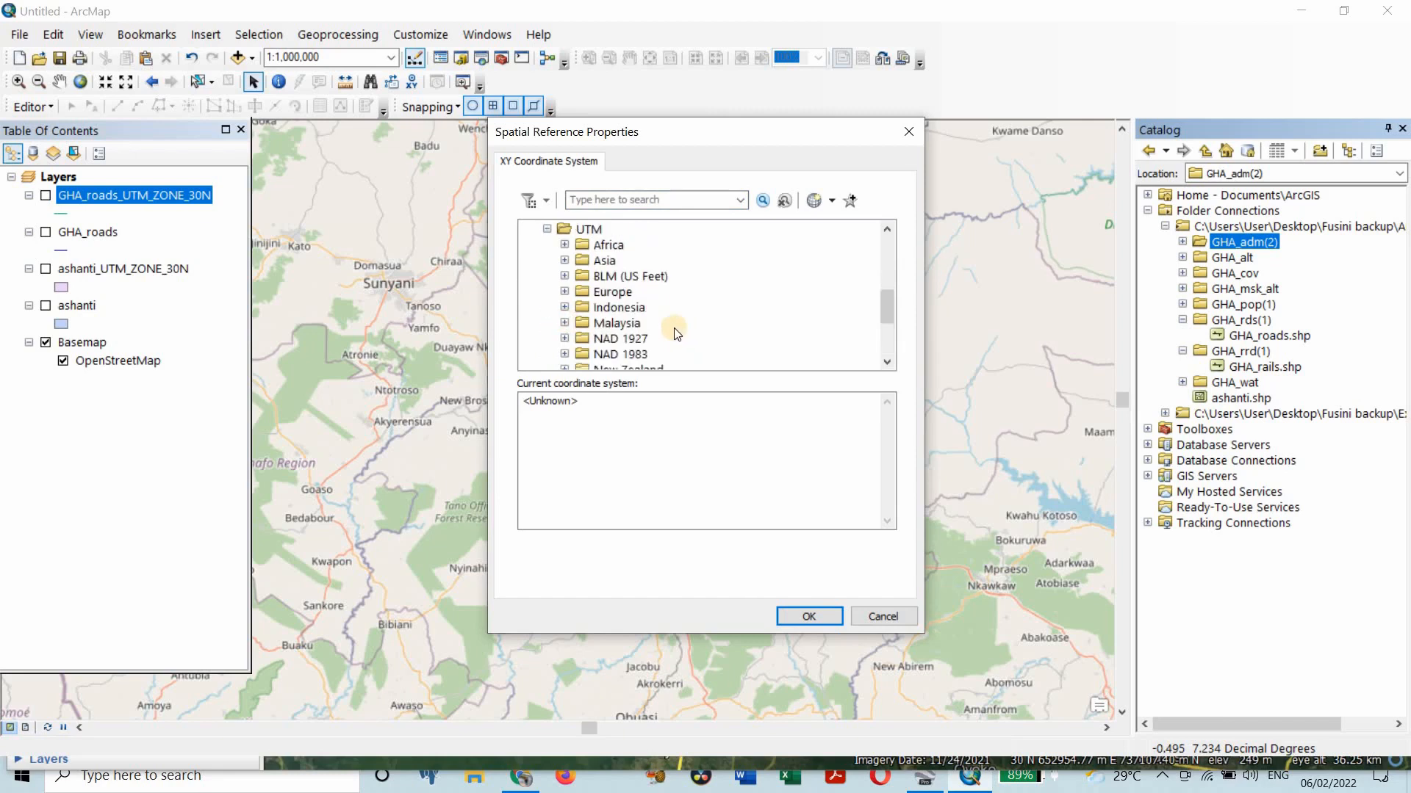
scroll(672, 331, "down", 2)
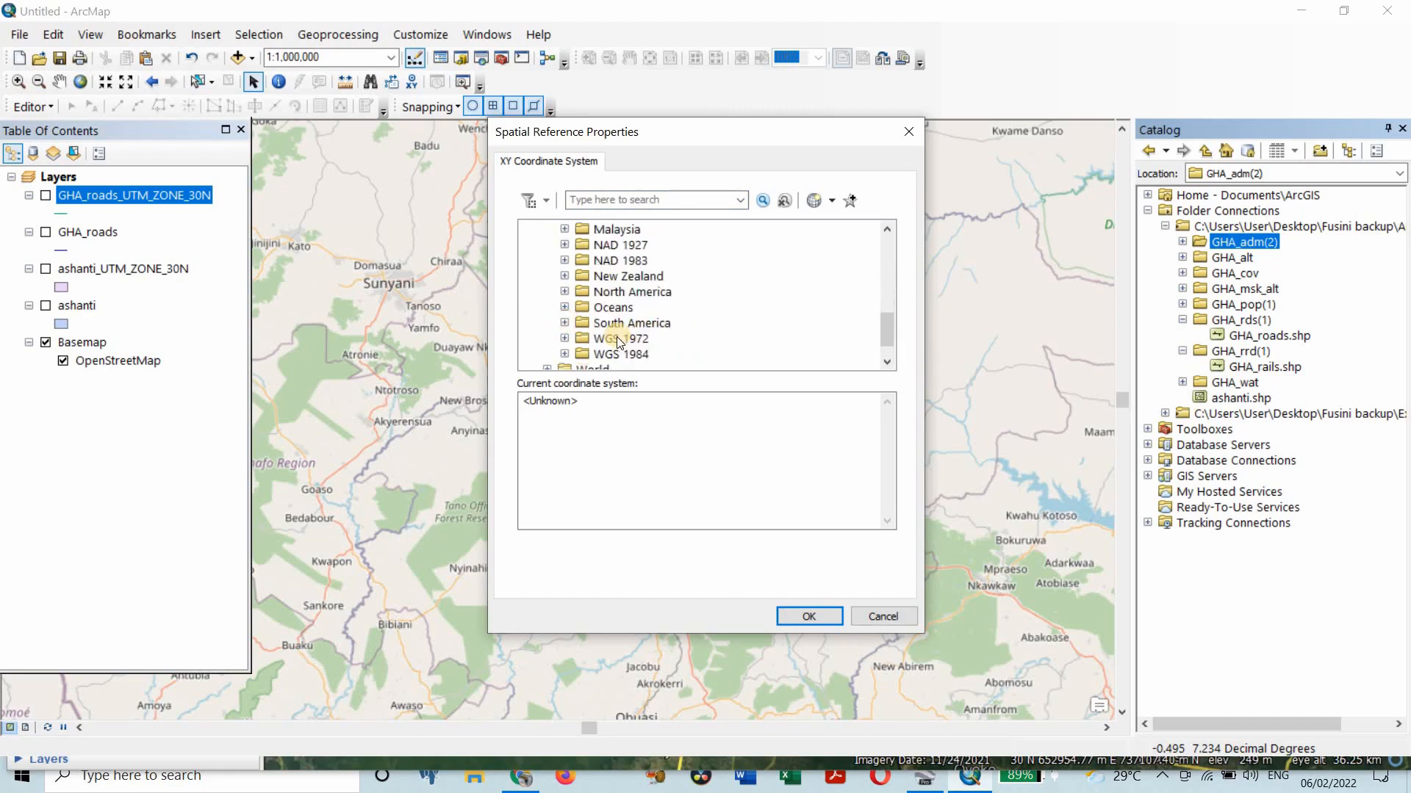
left_click(565, 355)
scroll(592, 310, "down", 1)
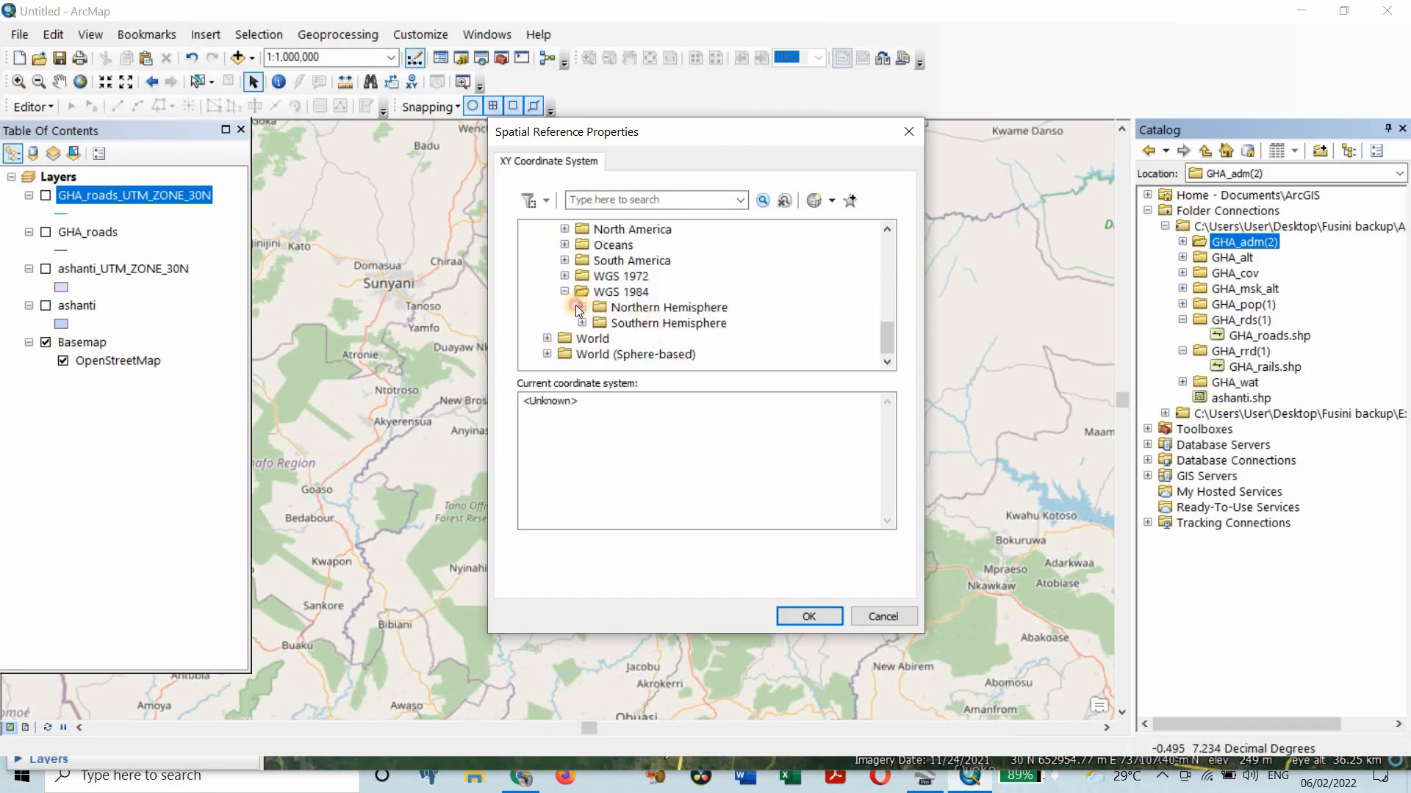
left_click(585, 315)
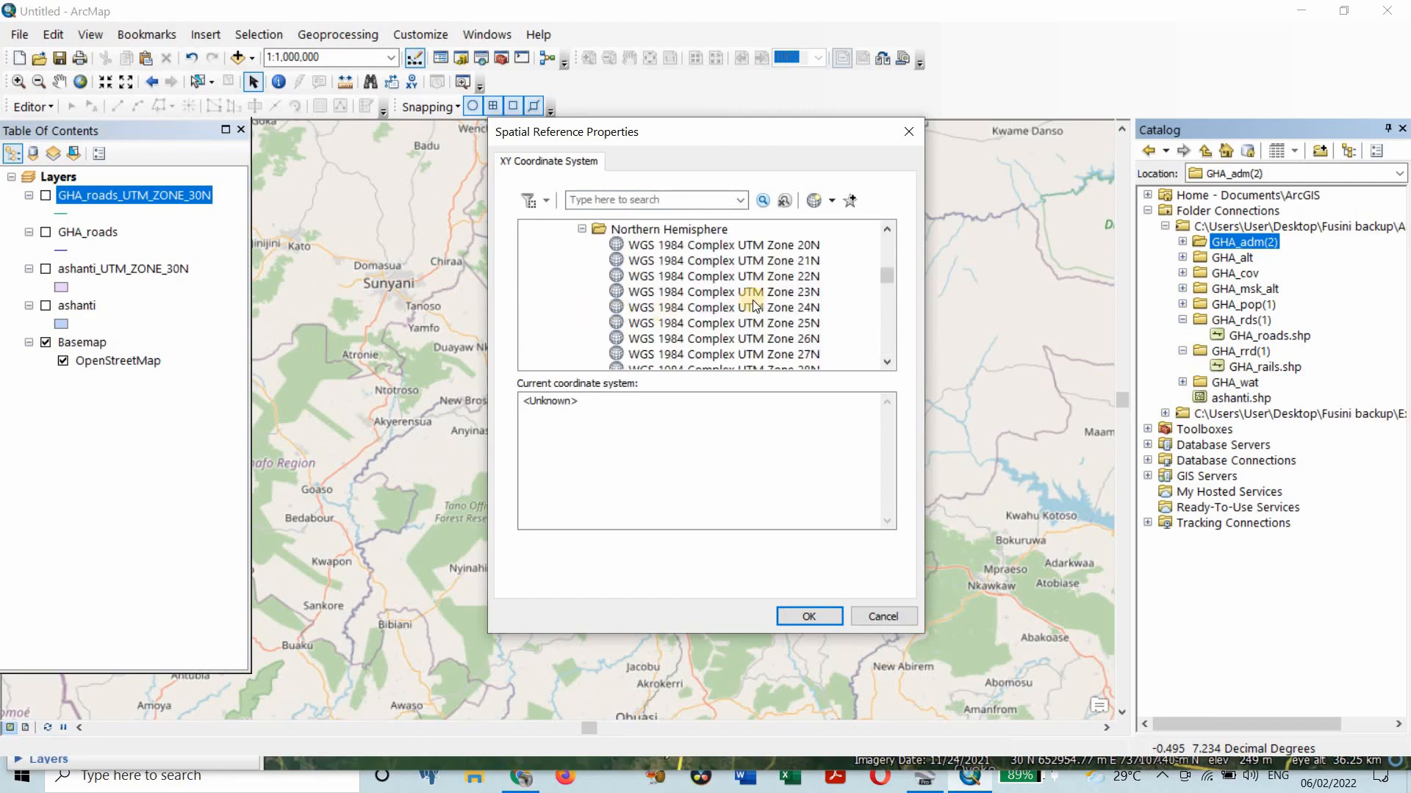
scroll(774, 314, "down", 2)
left_click(772, 312)
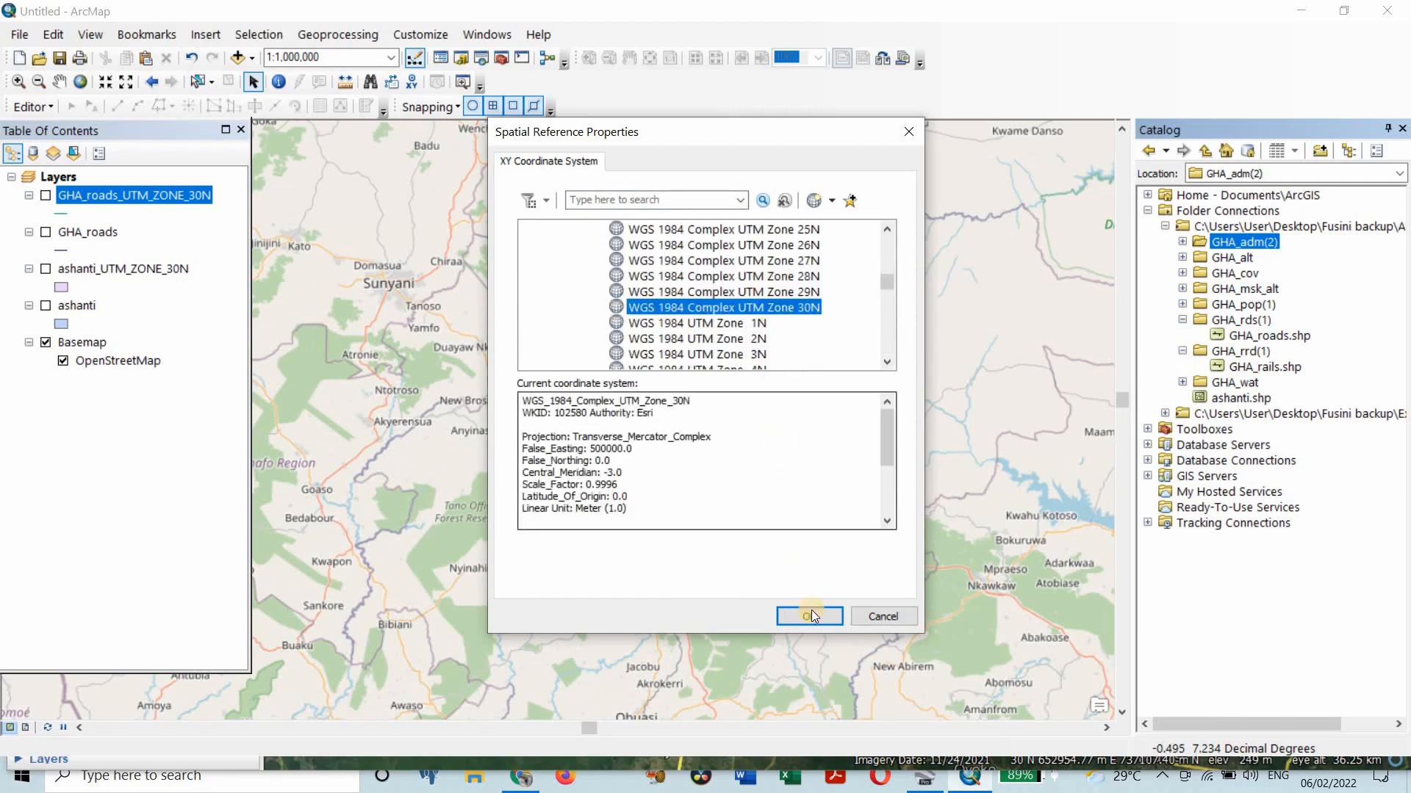
left_click(830, 616)
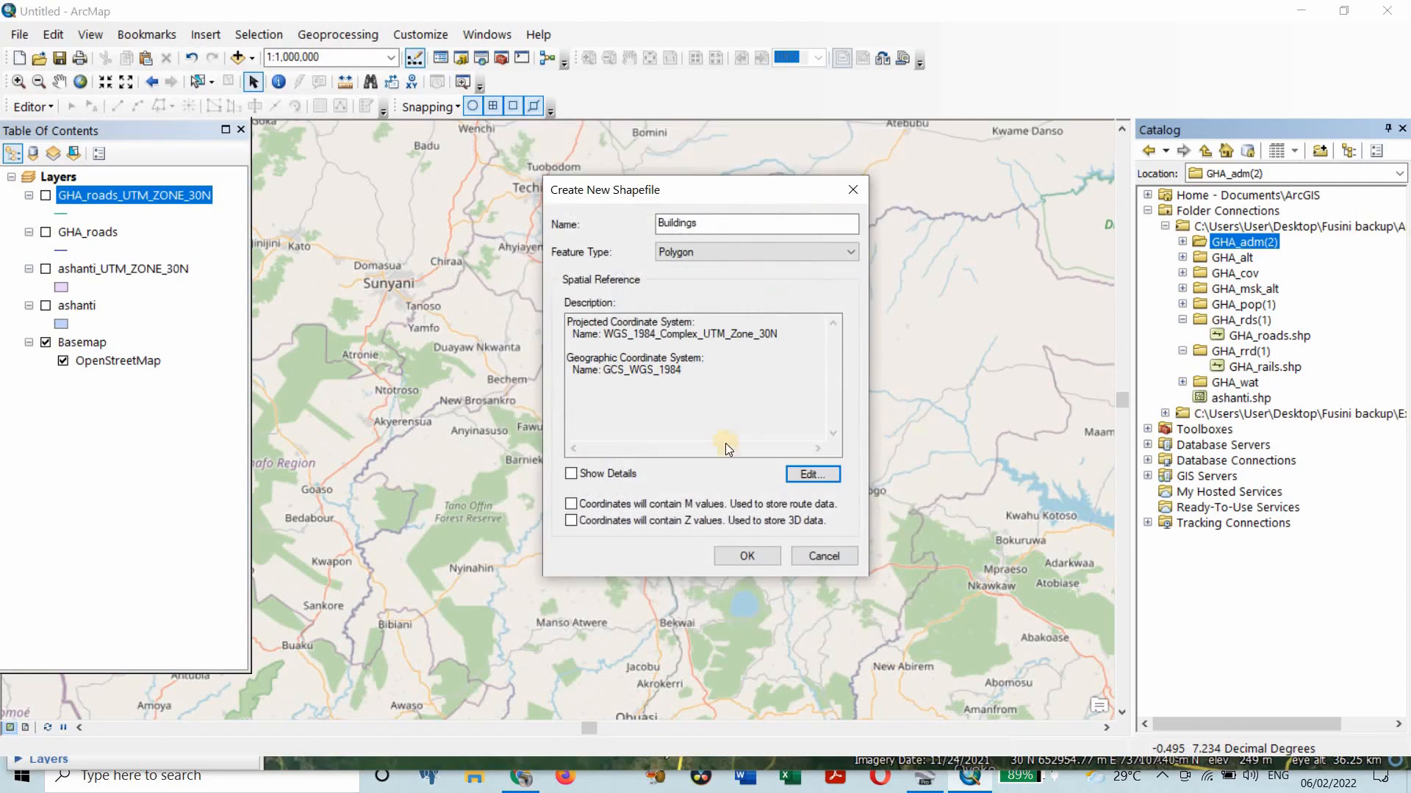
left_click(748, 557)
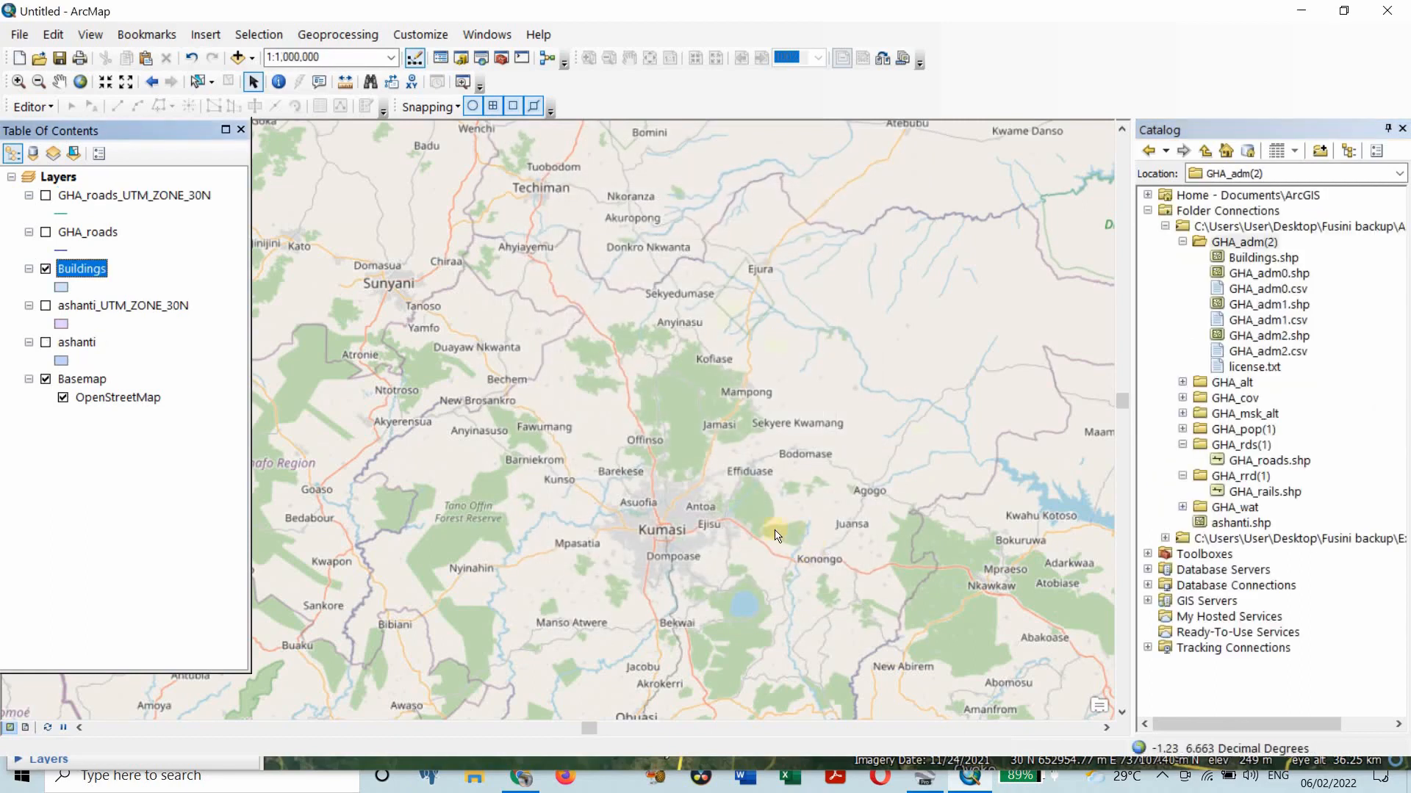
Examine the basemap's building footprints beside Adonten S. E. Road in central Kumasi at a scale of 1:600
left_click(62, 81)
scroll(639, 535, "down", 2)
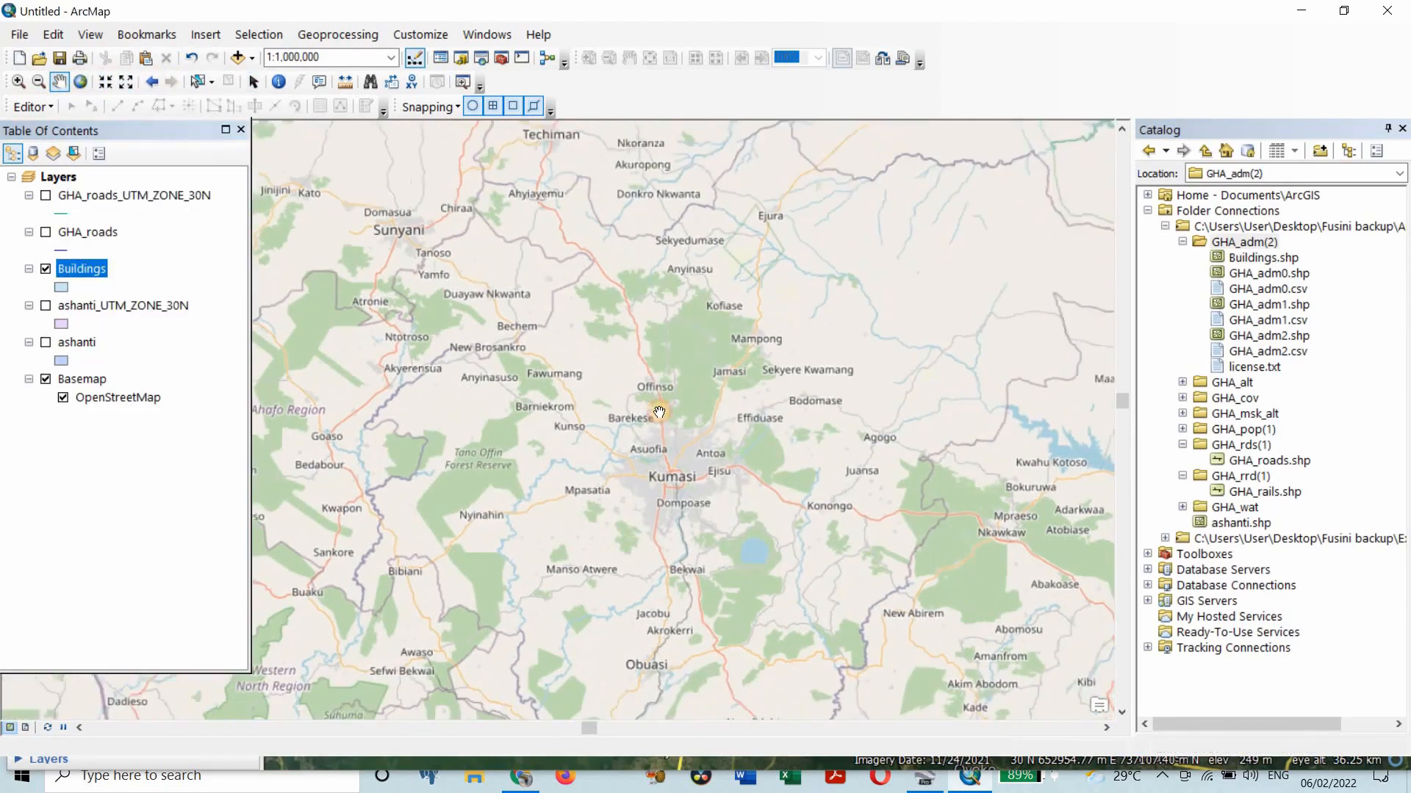
scroll(697, 395, "down", 3)
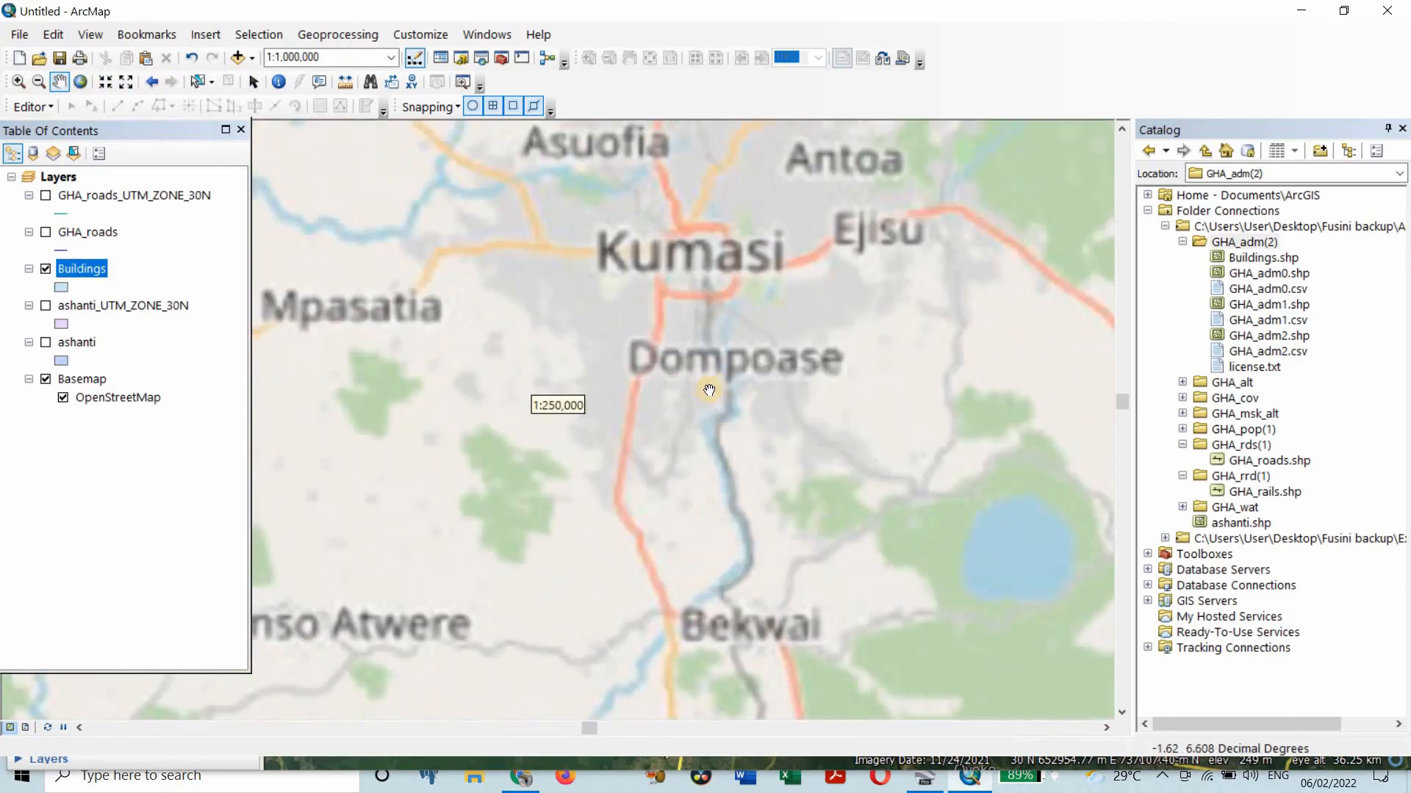
scroll(711, 256, "down", 3)
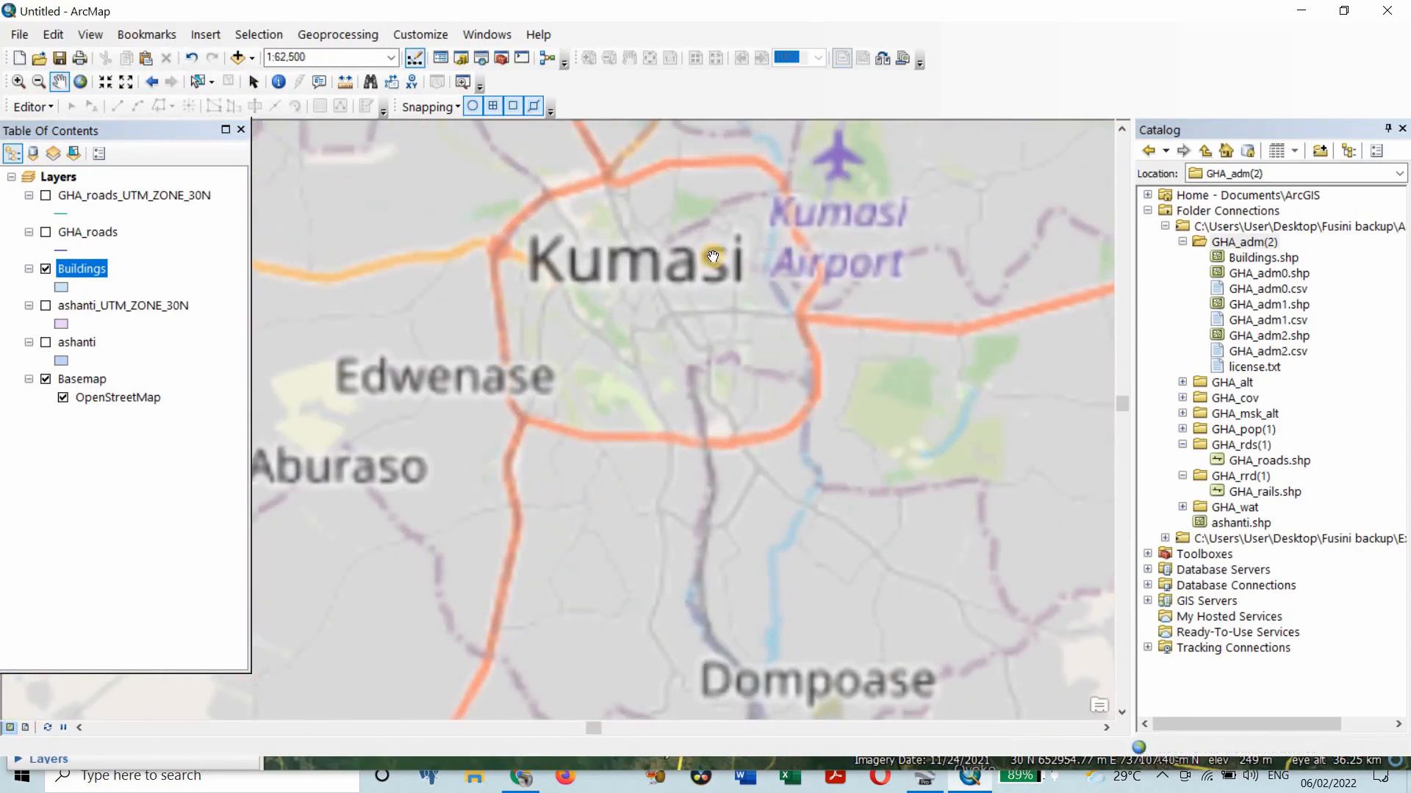
scroll(684, 283, "down", 2)
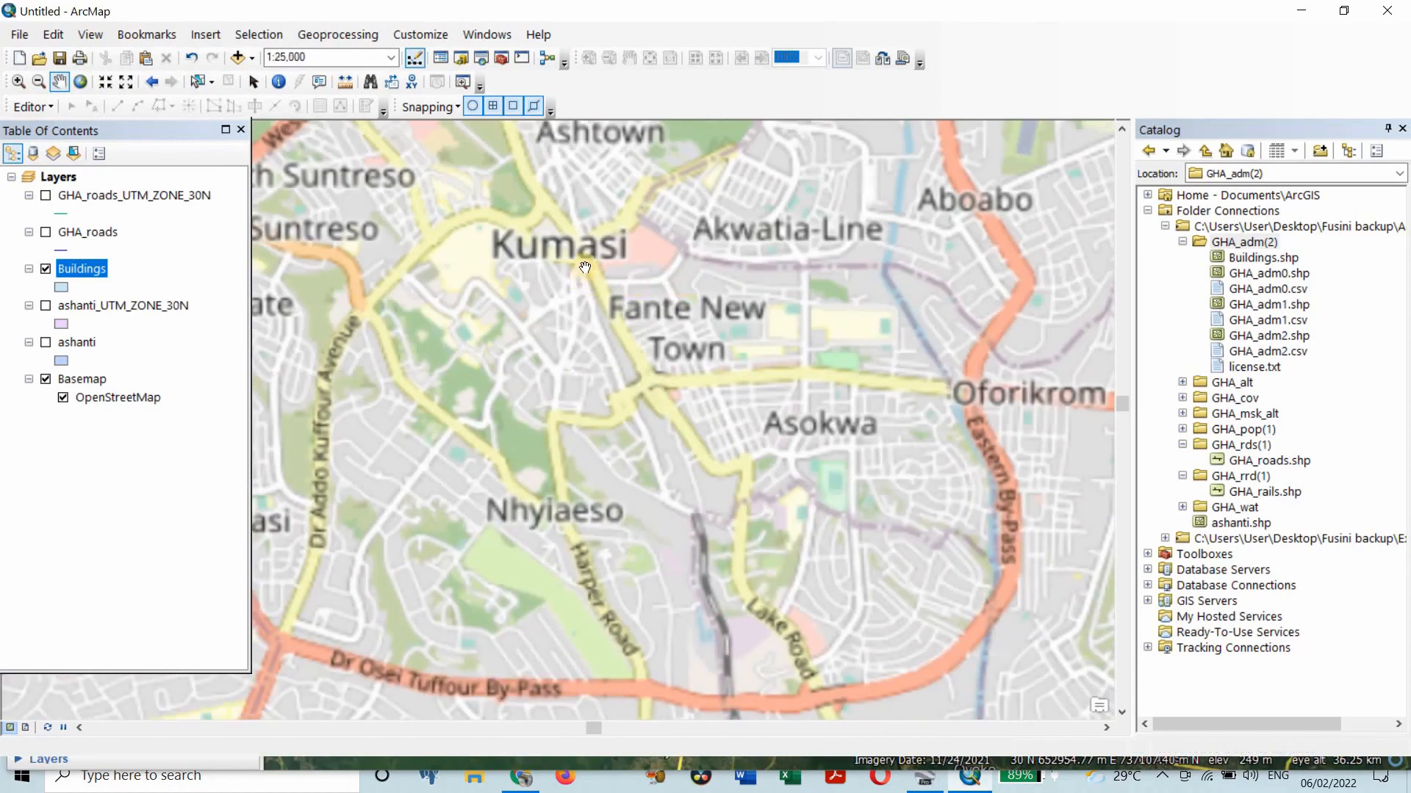
scroll(577, 265, "down", 1)
scroll(571, 259, "down", 1)
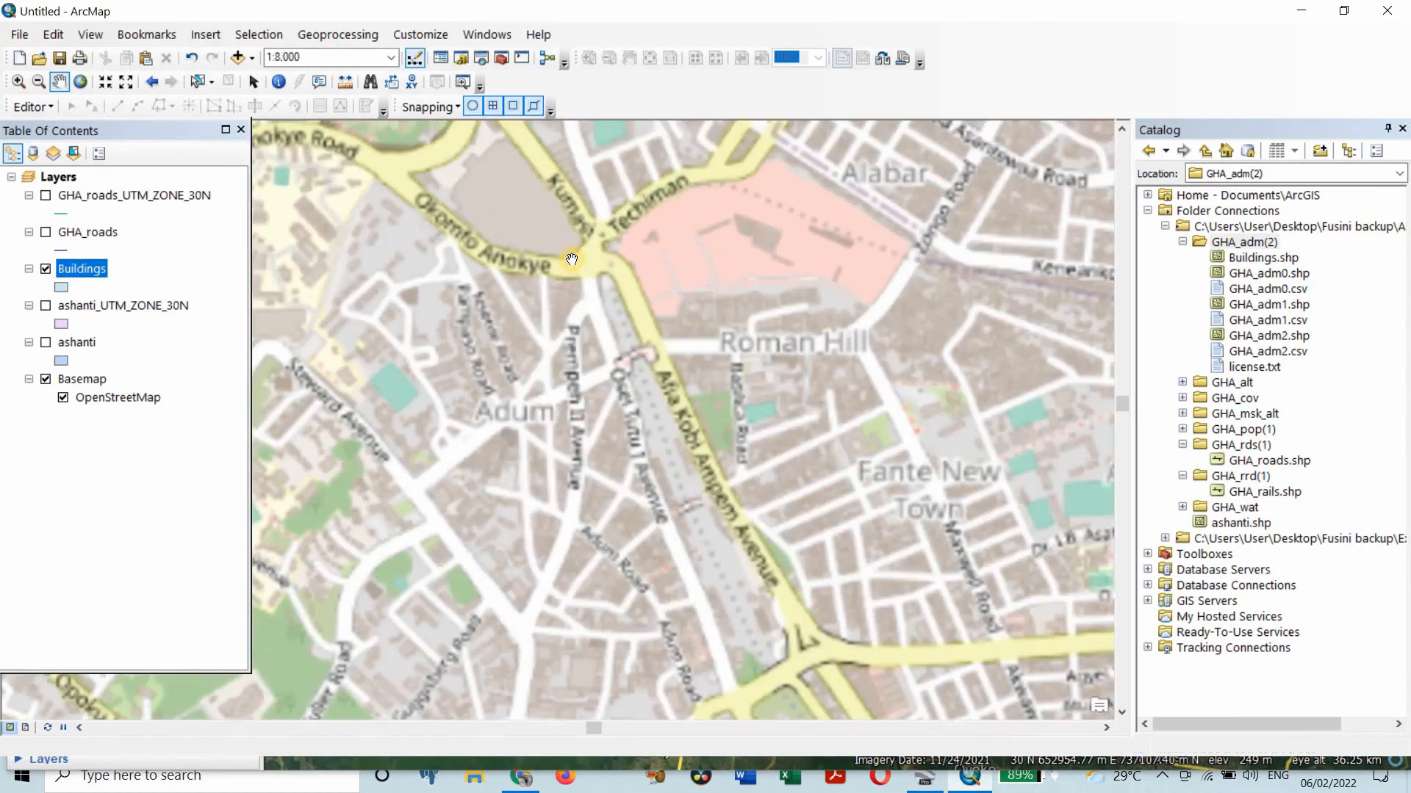
scroll(685, 286, "down", 1)
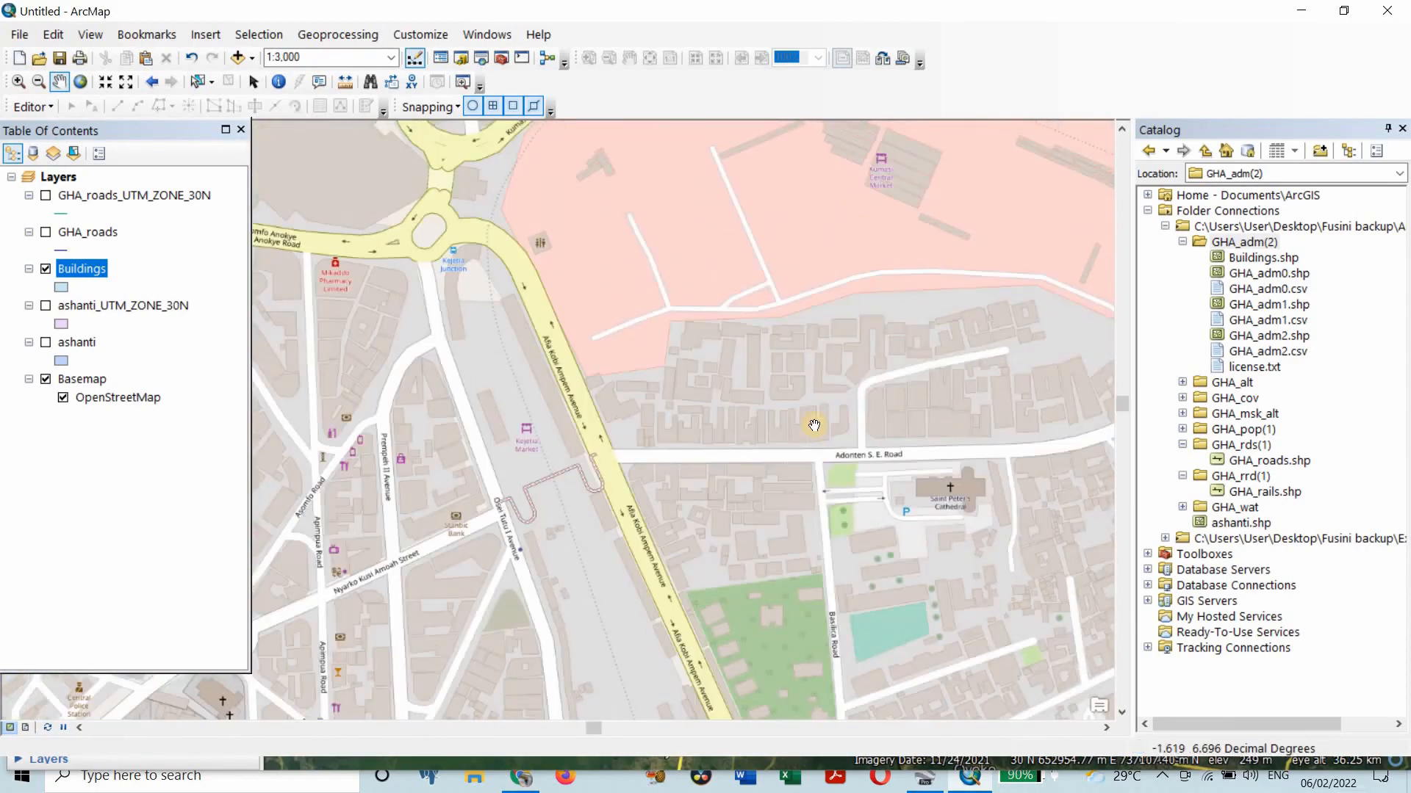
scroll(814, 425, "down", 1)
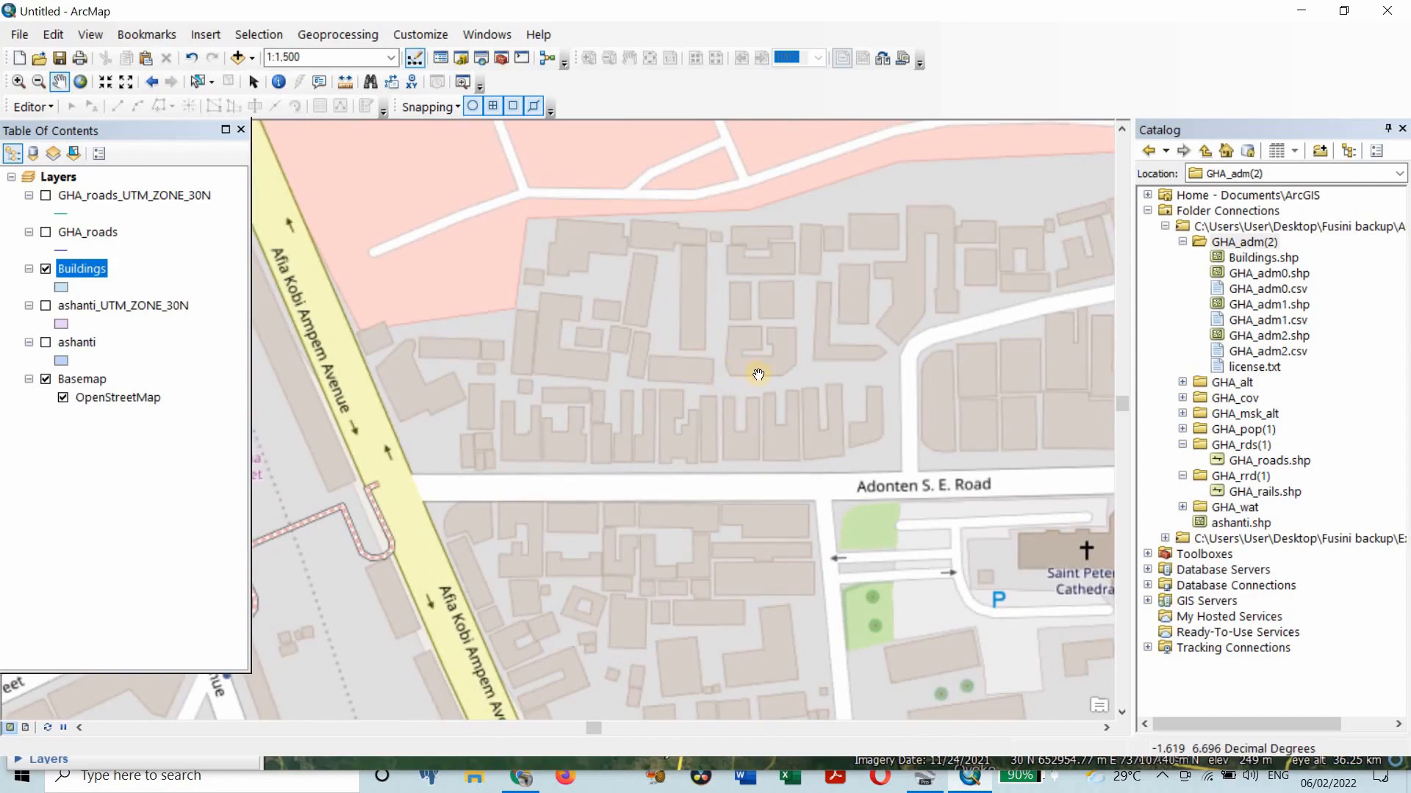
scroll(779, 421, "down", 3)
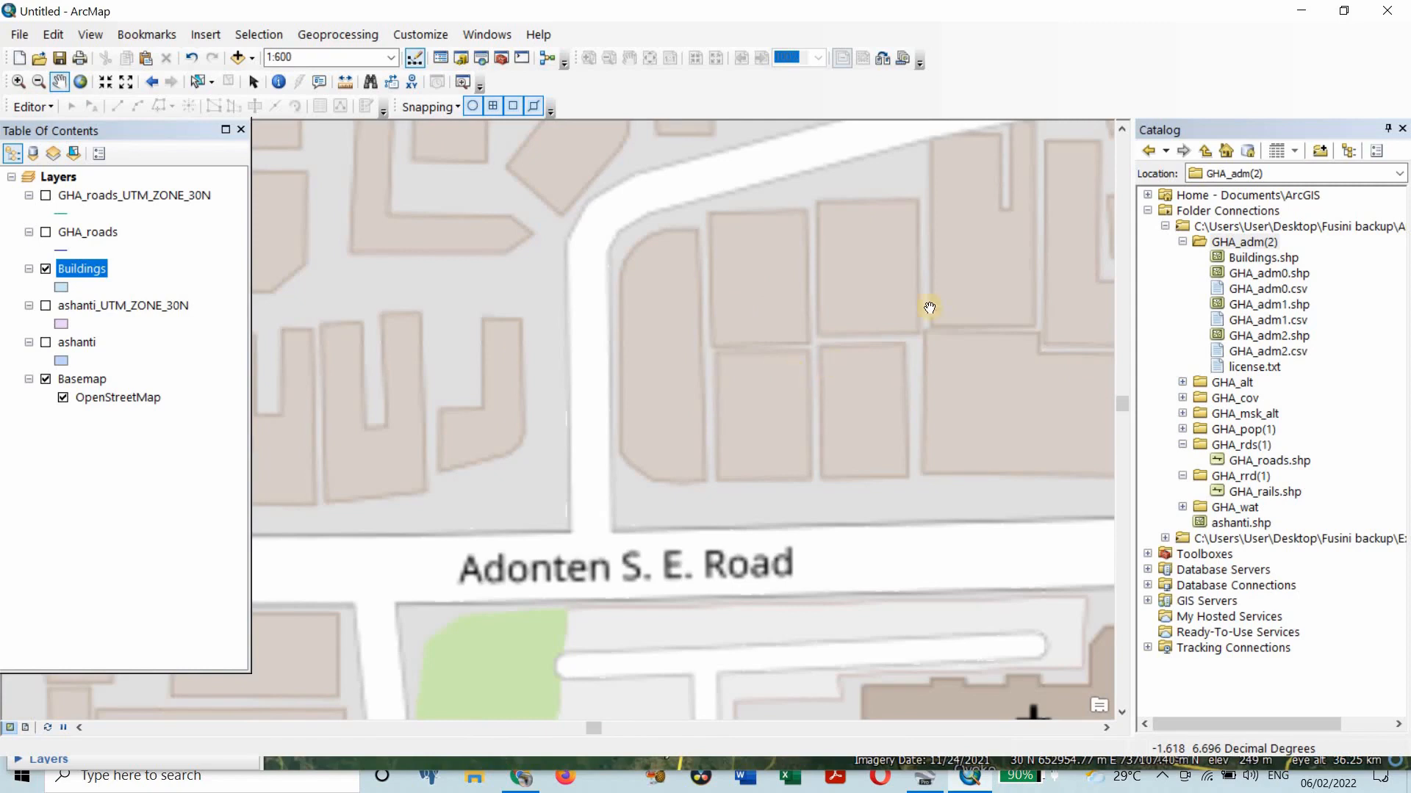
Start an edit session on the Buildings layer and open the Create Features window
right_click(78, 270)
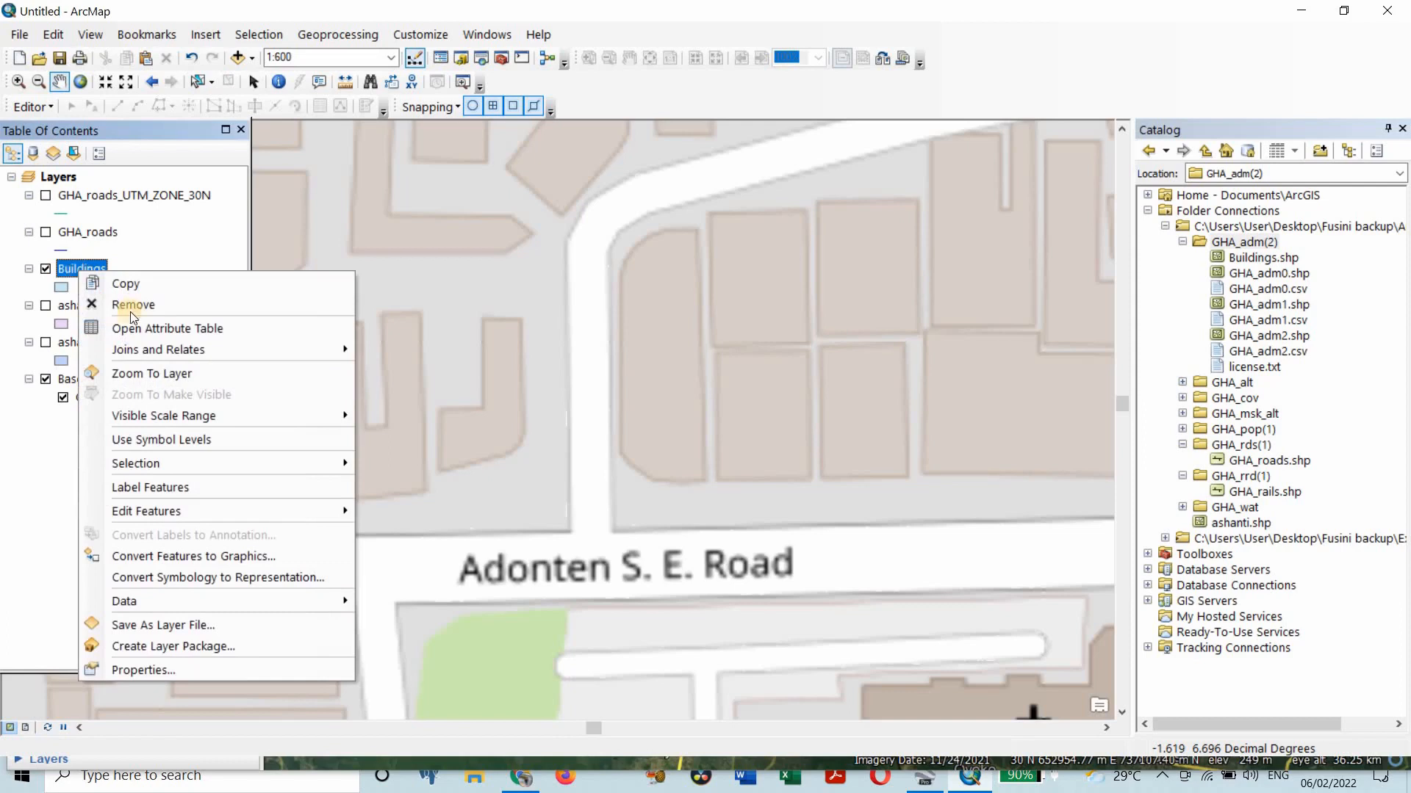
mouse_move(174, 512)
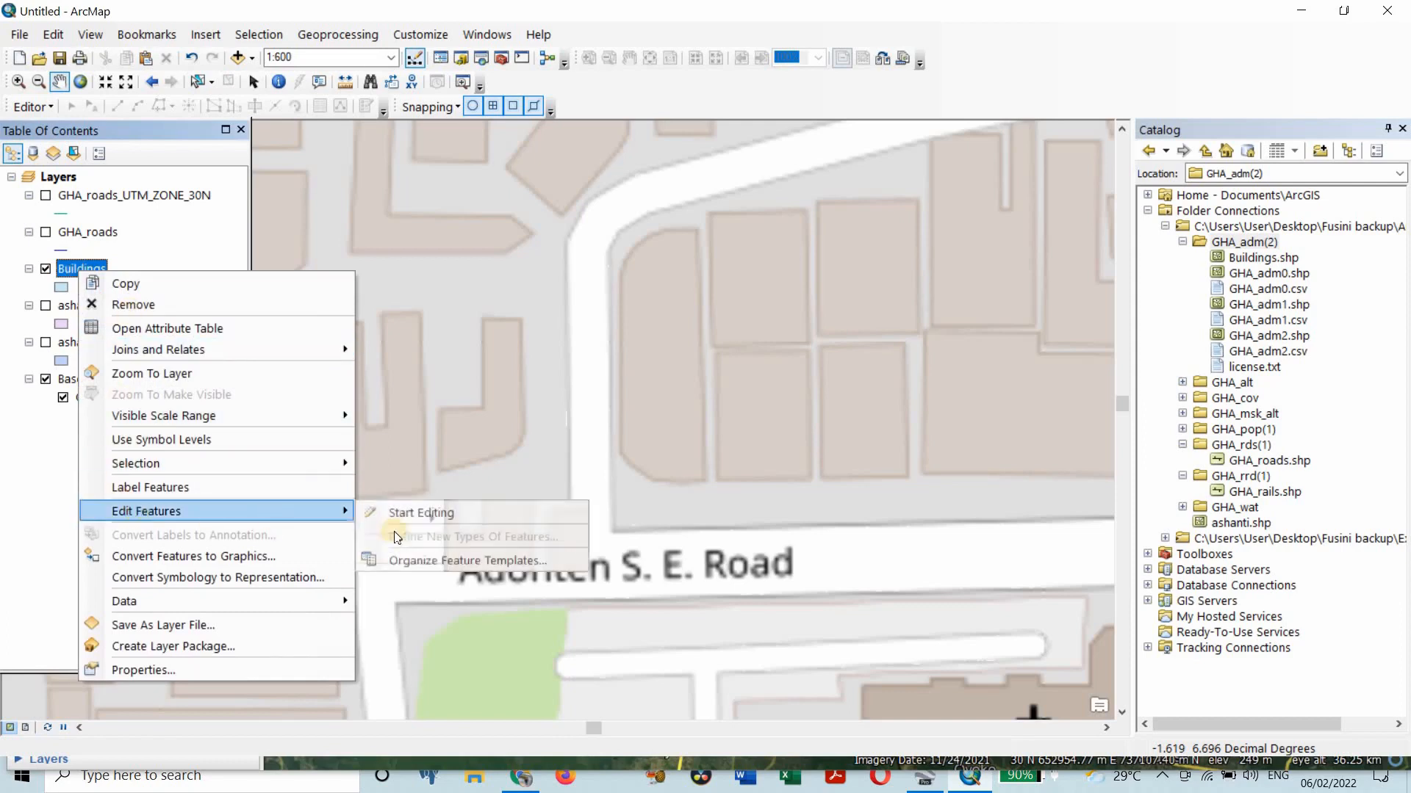
left_click(431, 513)
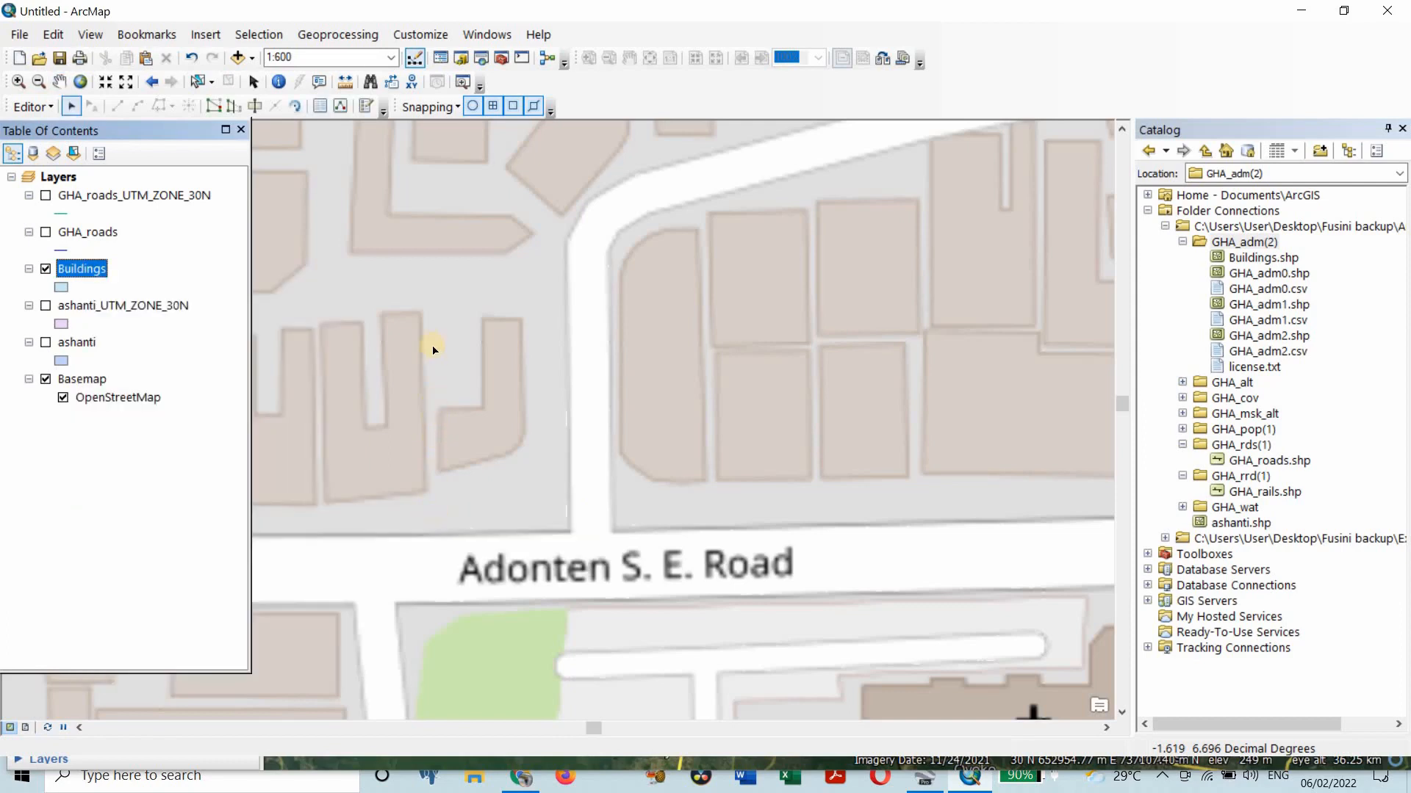
left_click(367, 108)
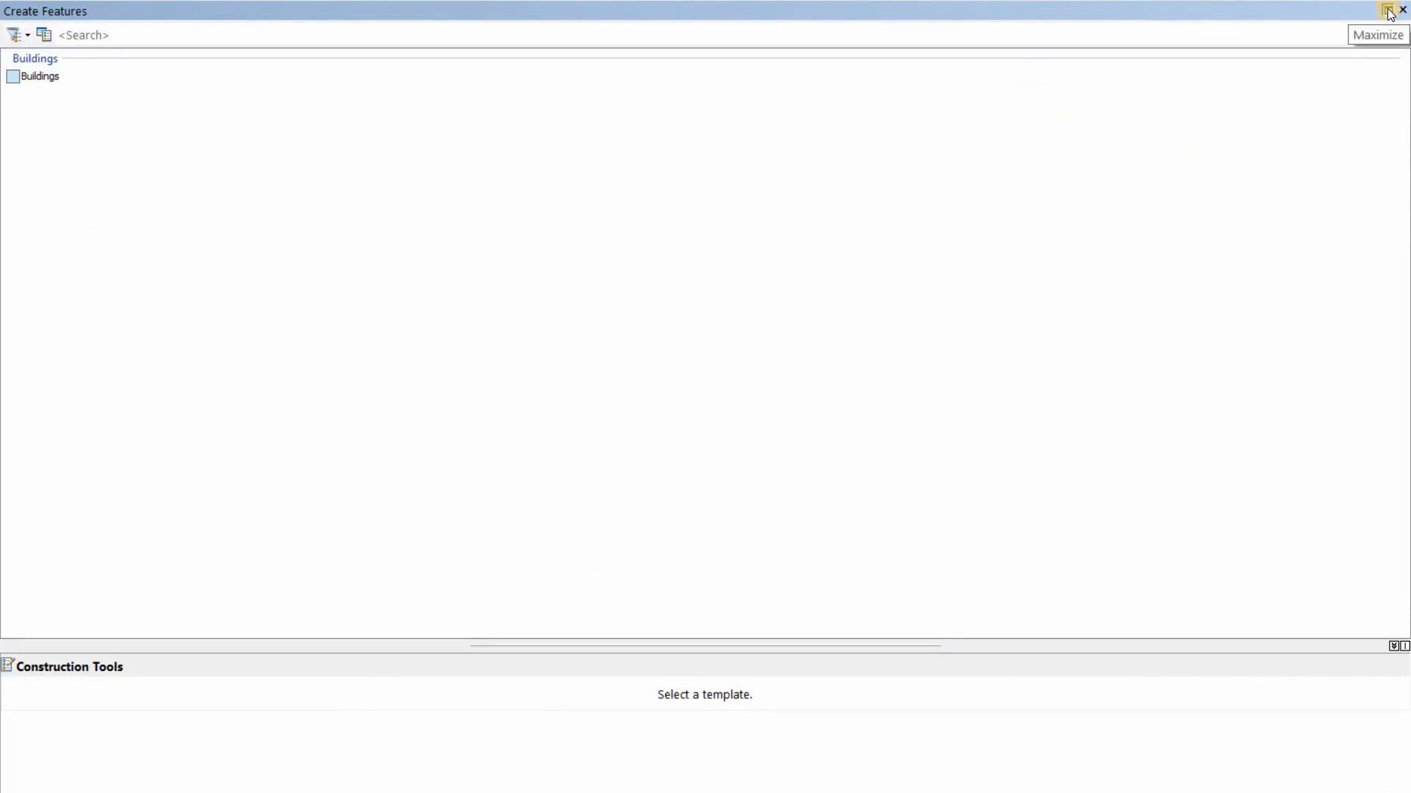
Shrink the Create Features window, move it clear of the building footprints and select the Buildings template with the Polygon construction tool
left_click_drag(1330, 5, 1391, 171)
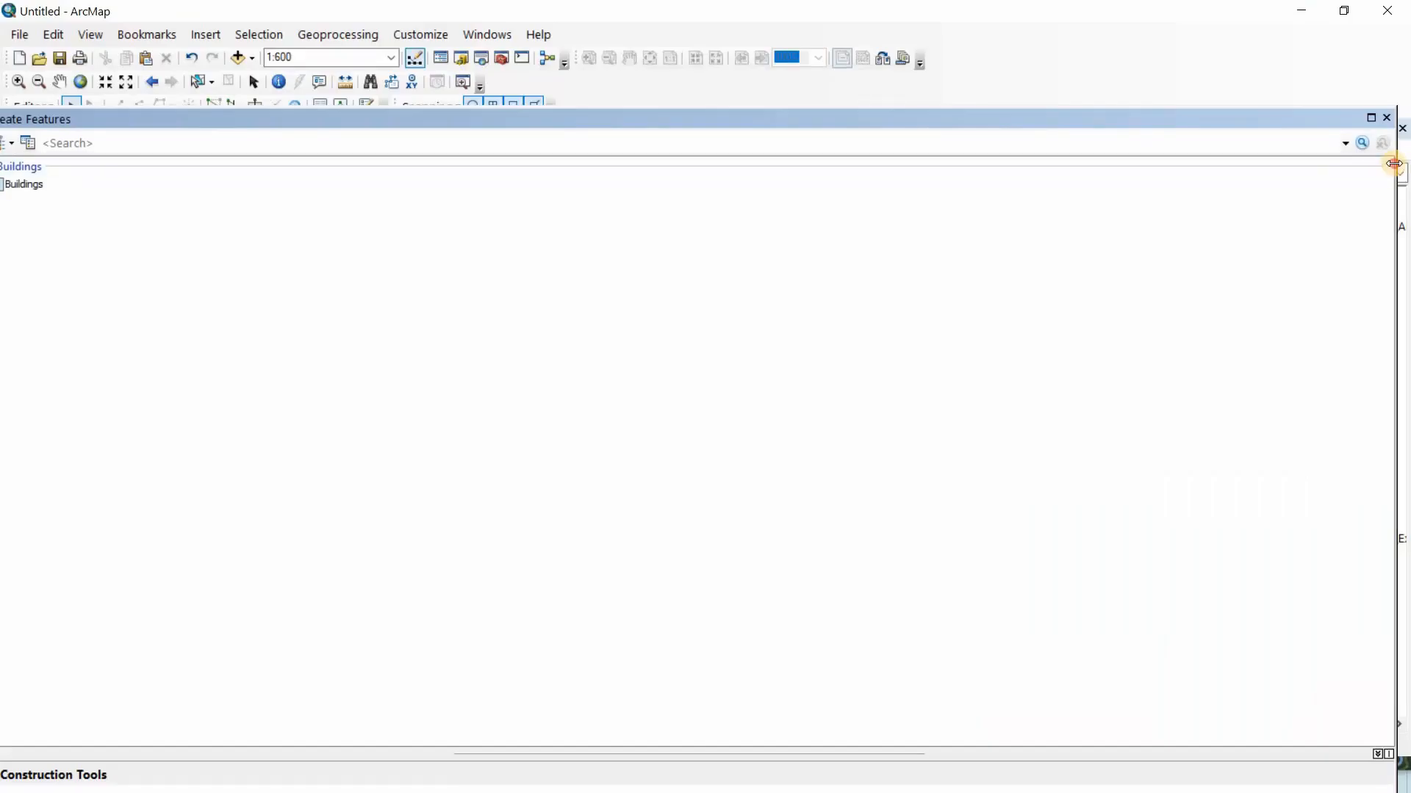
left_click_drag(1227, 163, 907, 161)
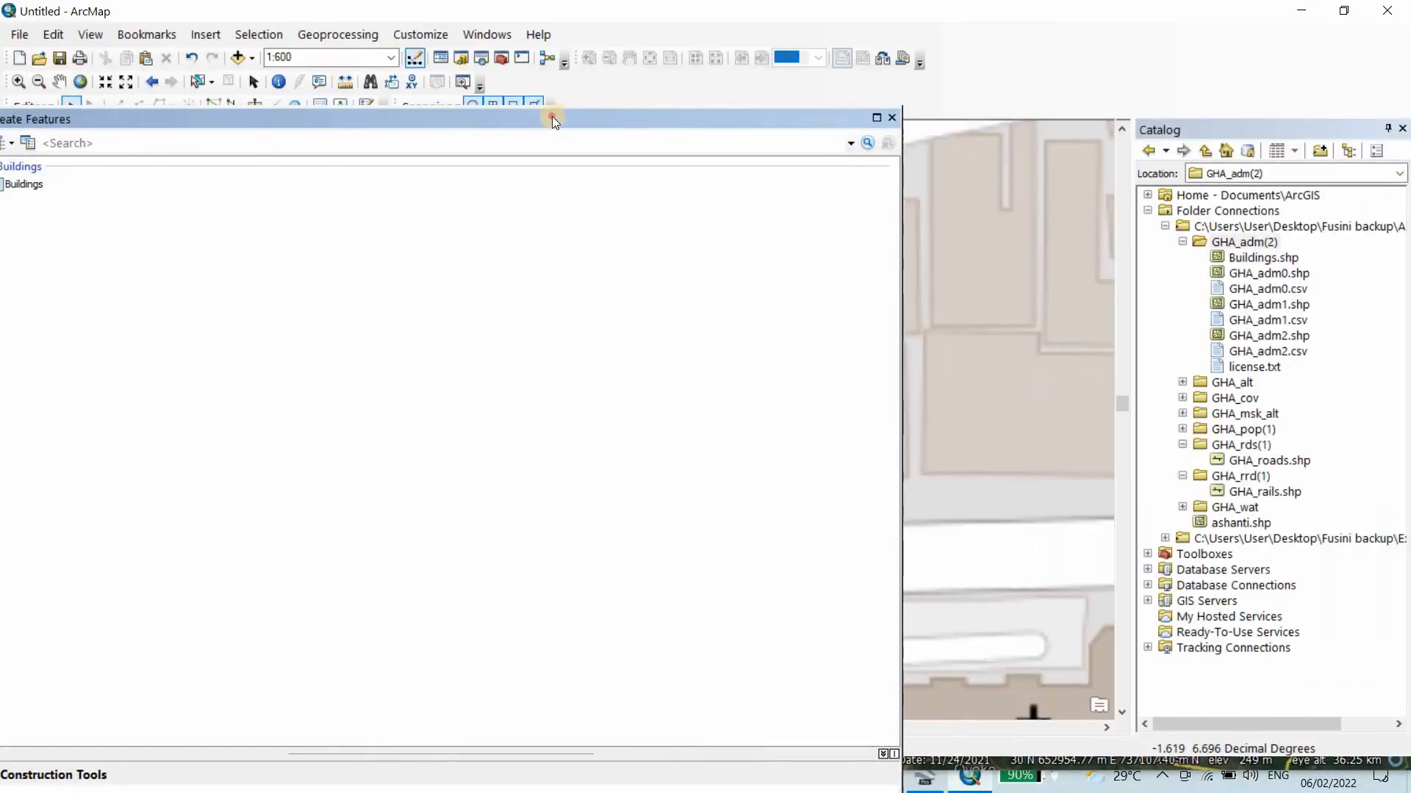
left_click_drag(150, 120, 479, 145)
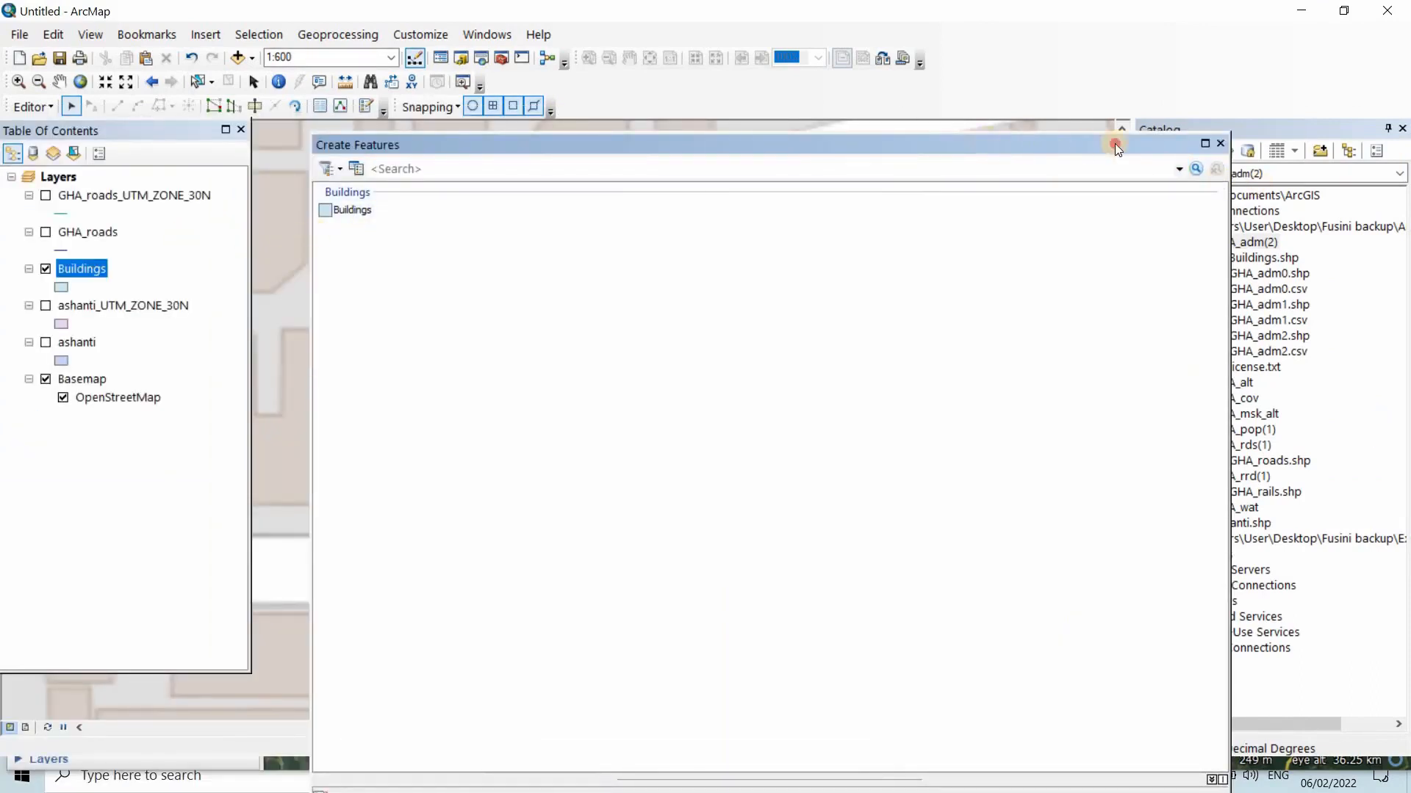
left_click_drag(1114, 144, 955, 143)
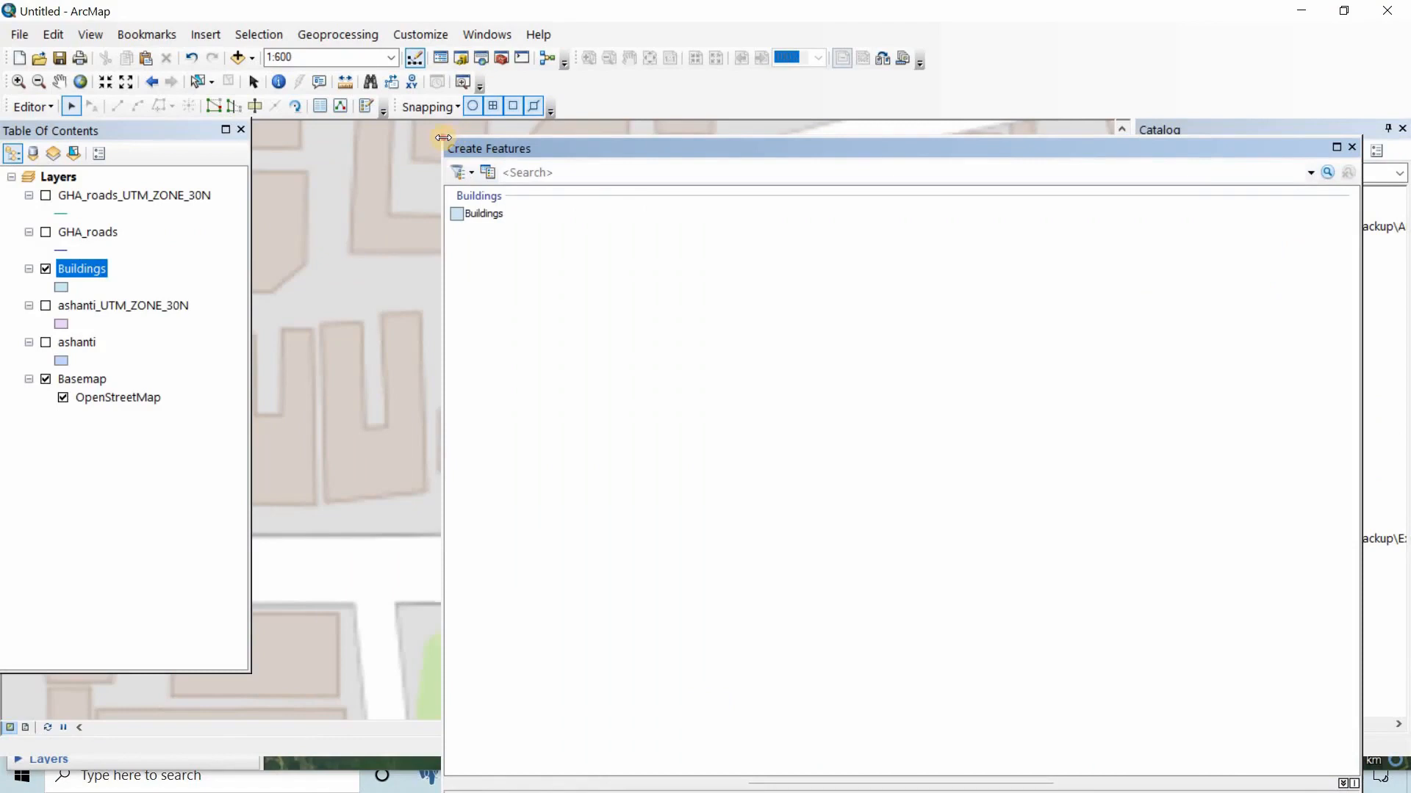
left_click_drag(443, 138, 957, 151)
left_click(999, 152)
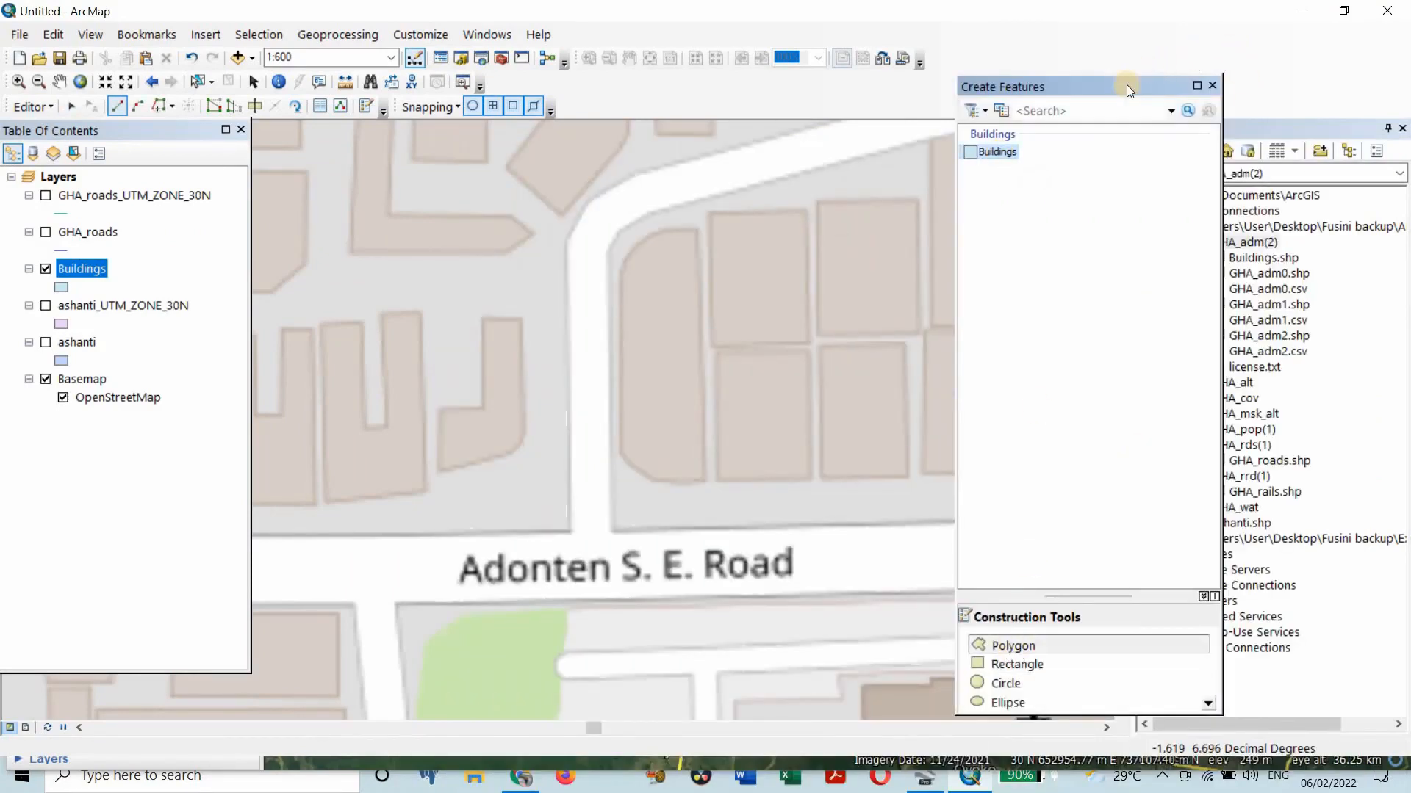
left_click_drag(1128, 87, 1116, 302)
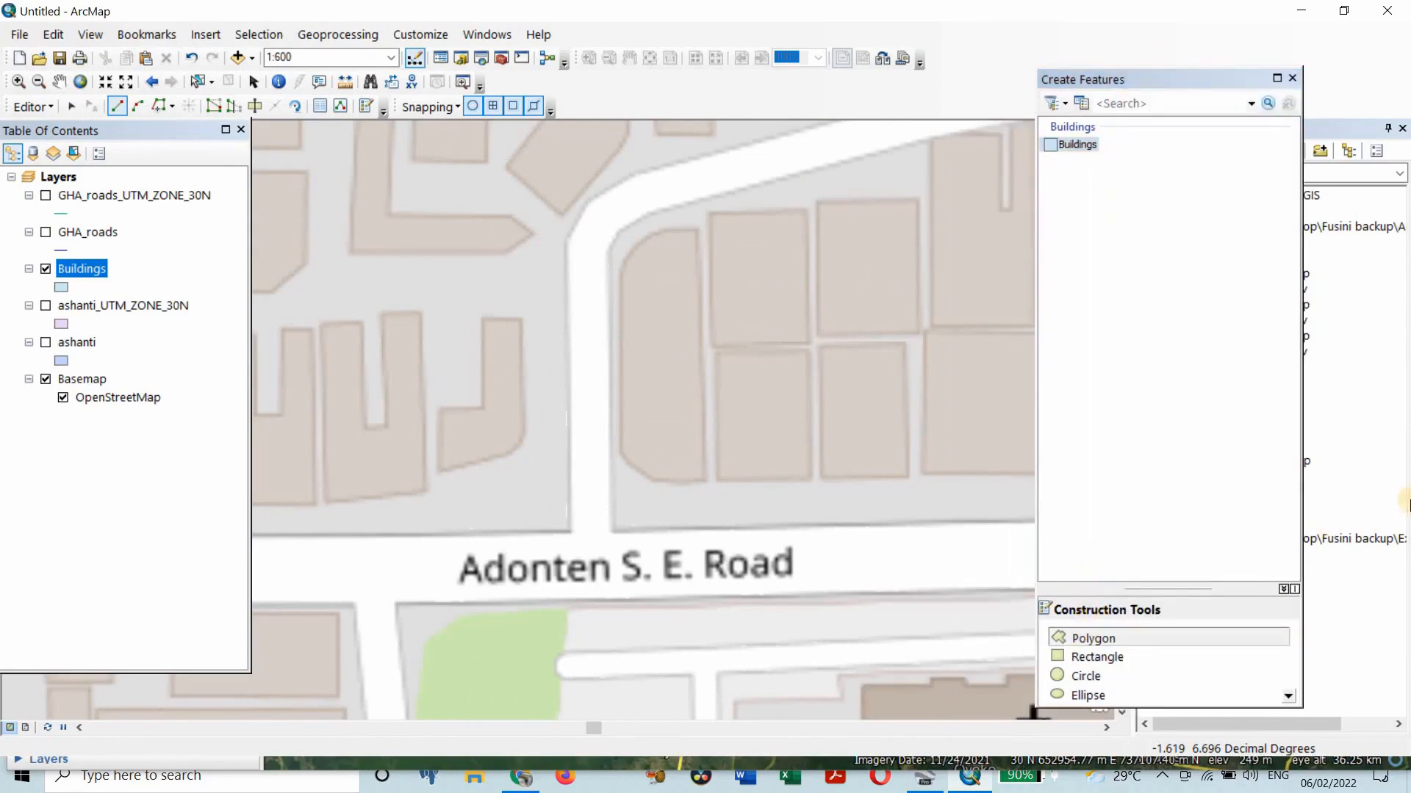
Digitise the long round-cornered building on the east side of the side street, north of Adonten S. E. Road, as a Buildings polygon
left_click(623, 452)
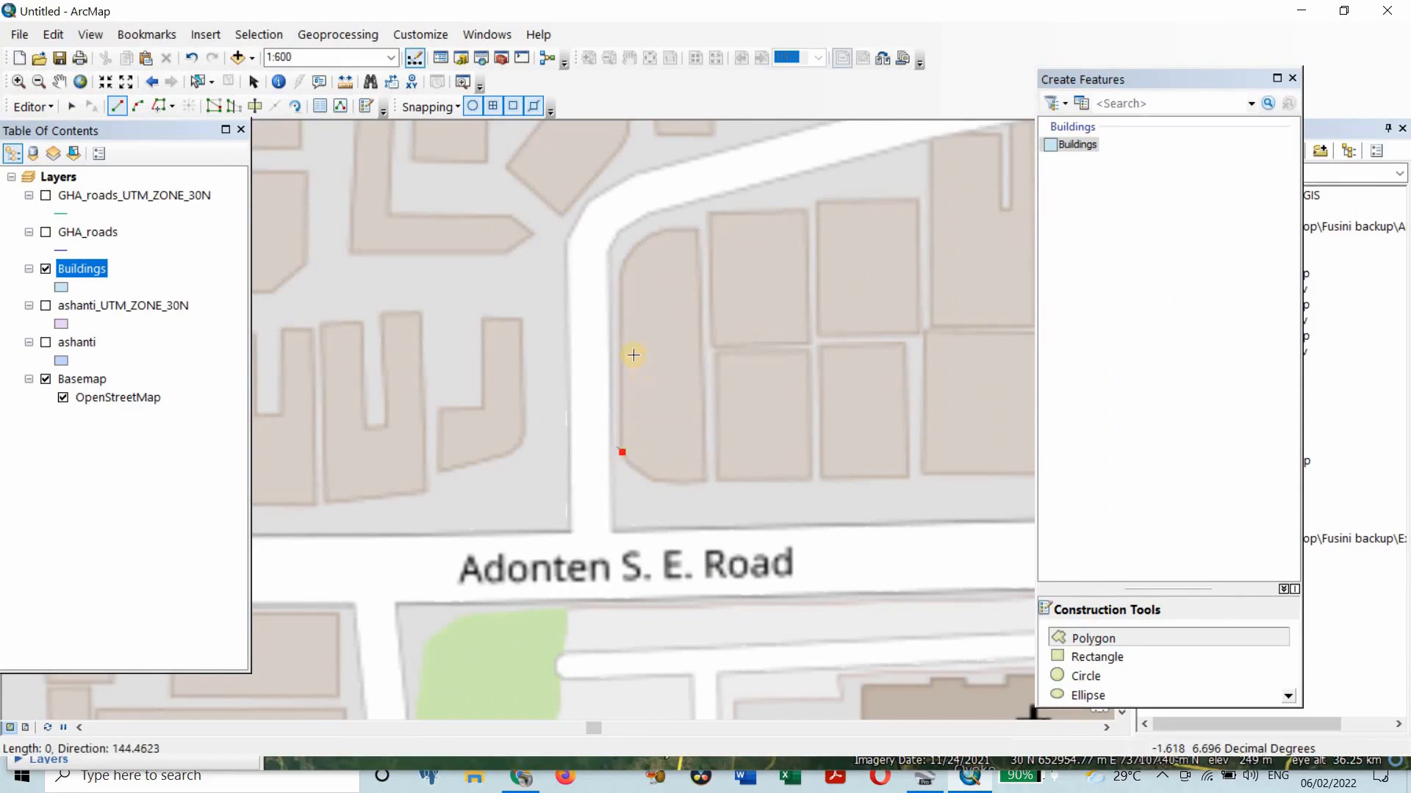
left_click(621, 283)
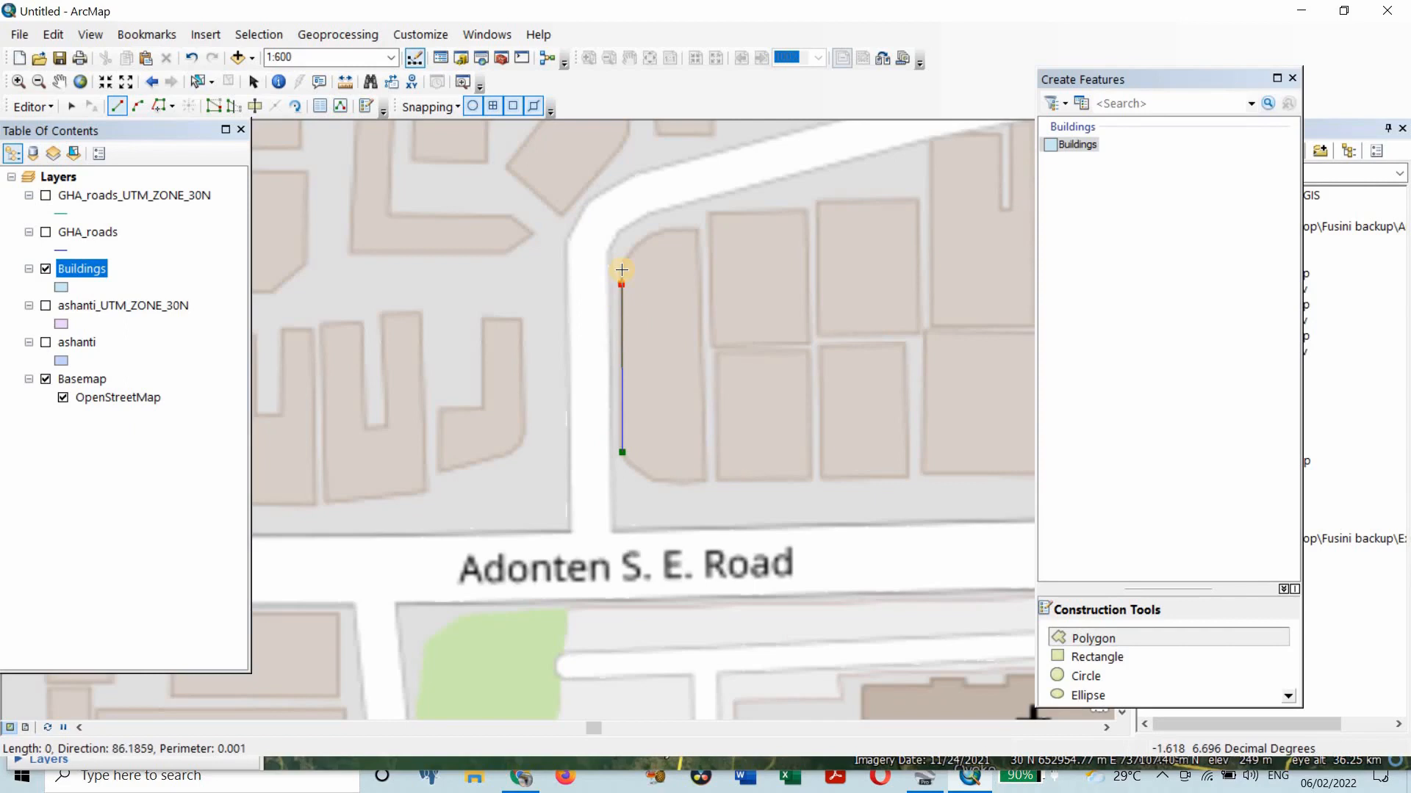
left_click(622, 270)
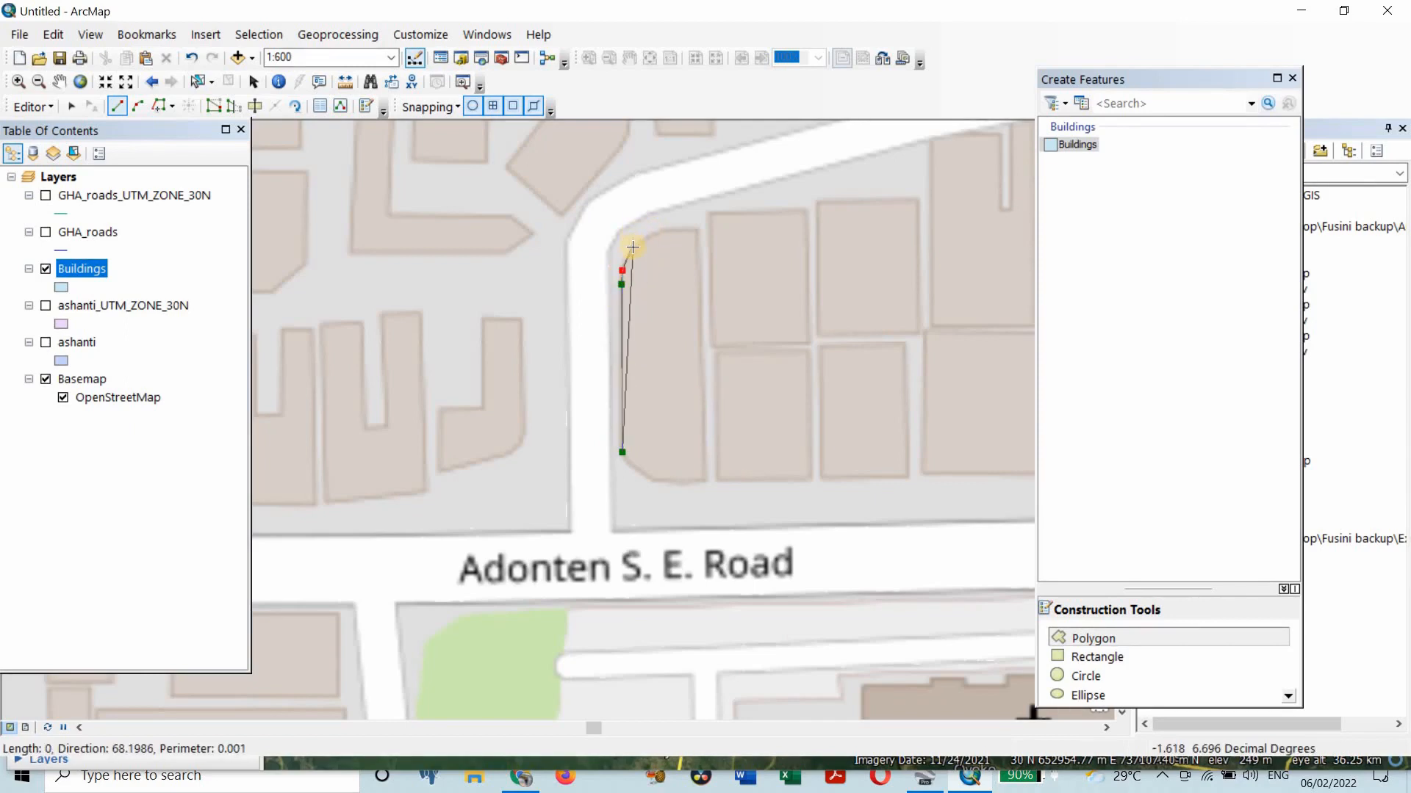
left_click(632, 247)
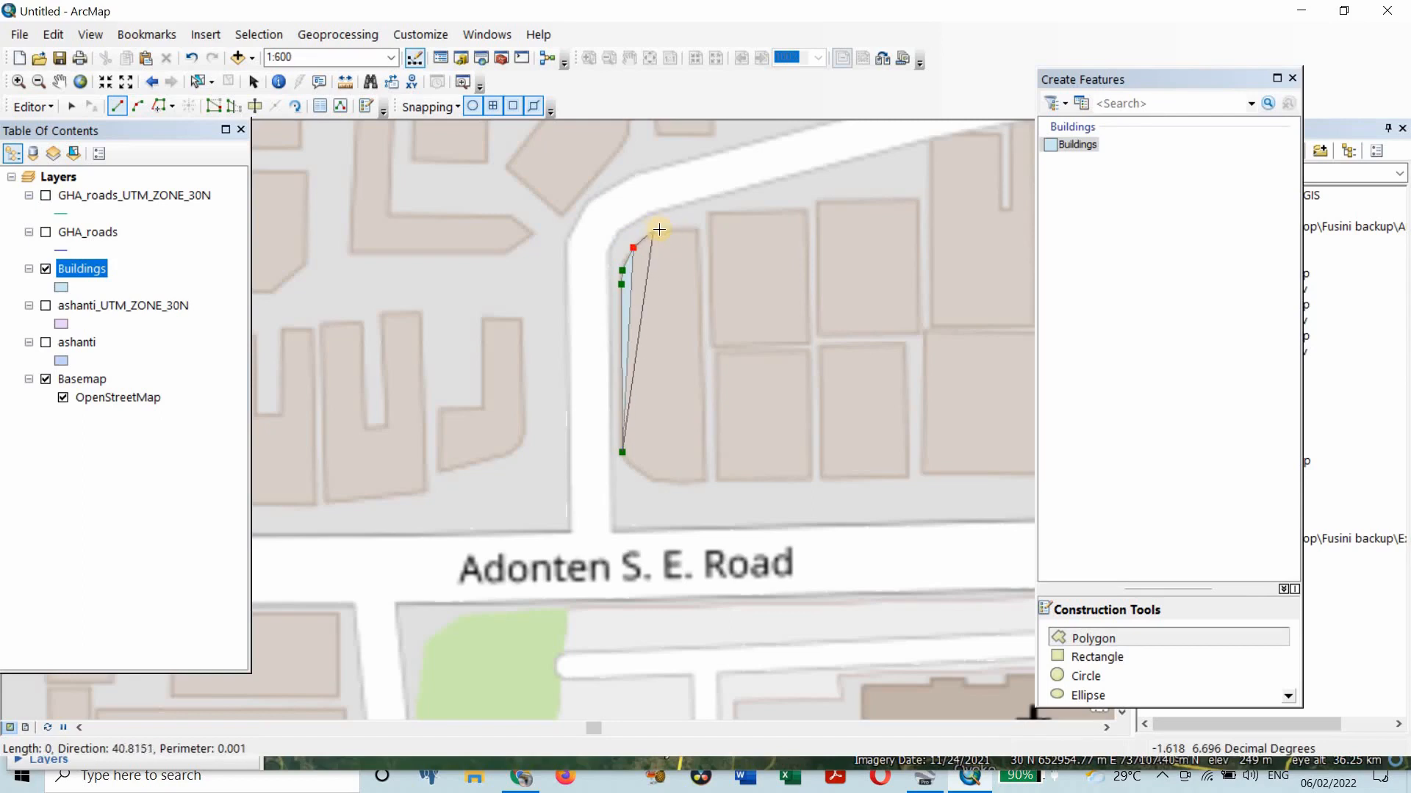
left_click(660, 230)
left_click(676, 230)
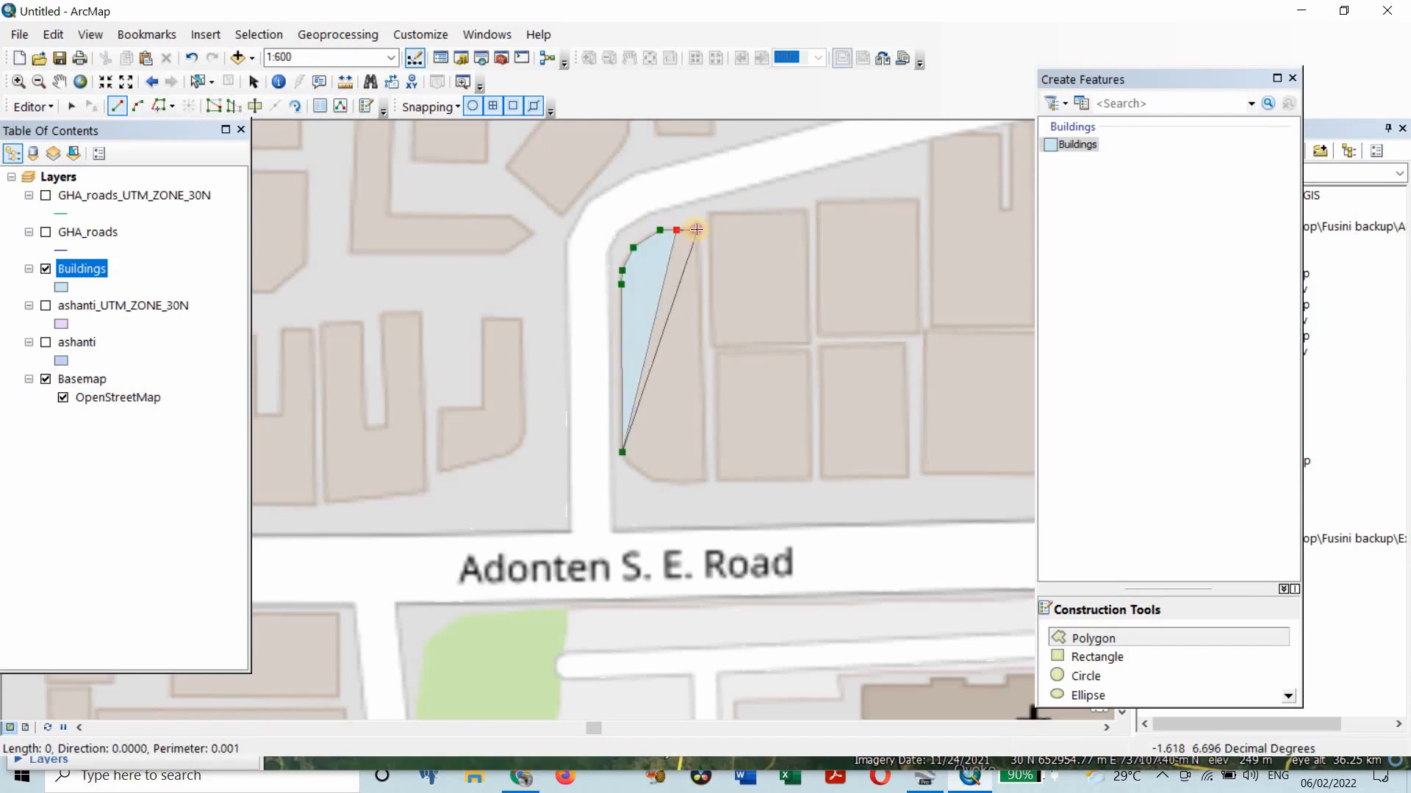
left_click(697, 229)
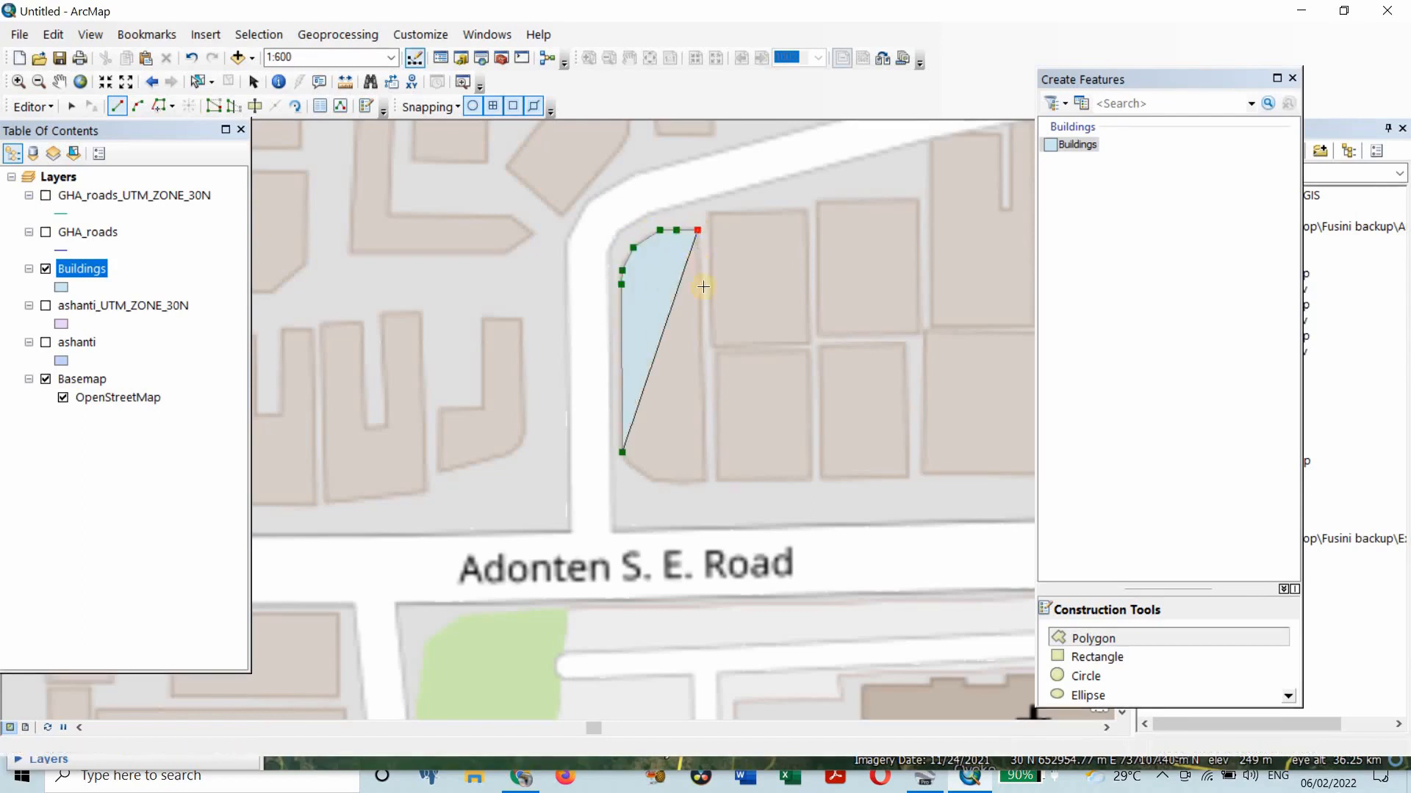
left_click(706, 481)
left_click(682, 486)
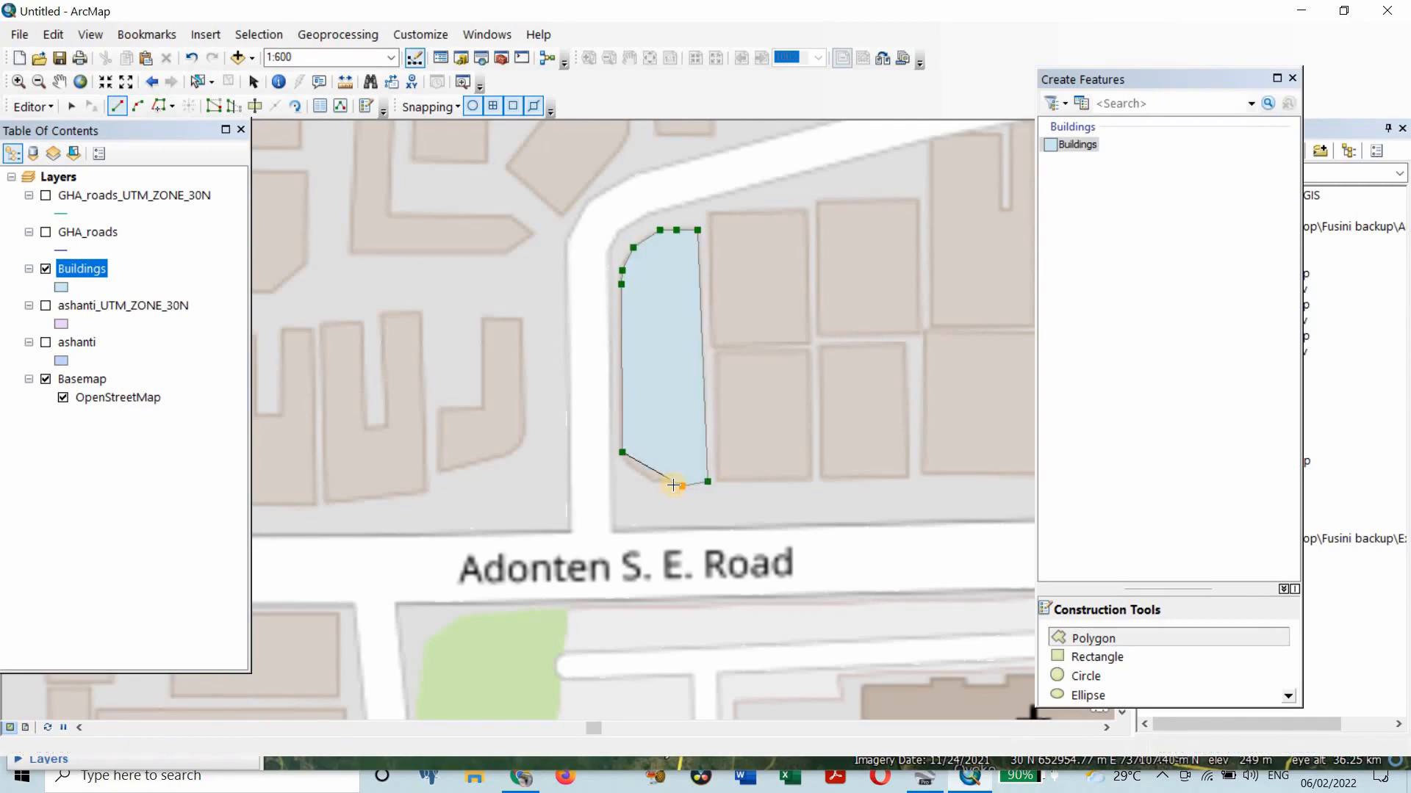
left_click(659, 481)
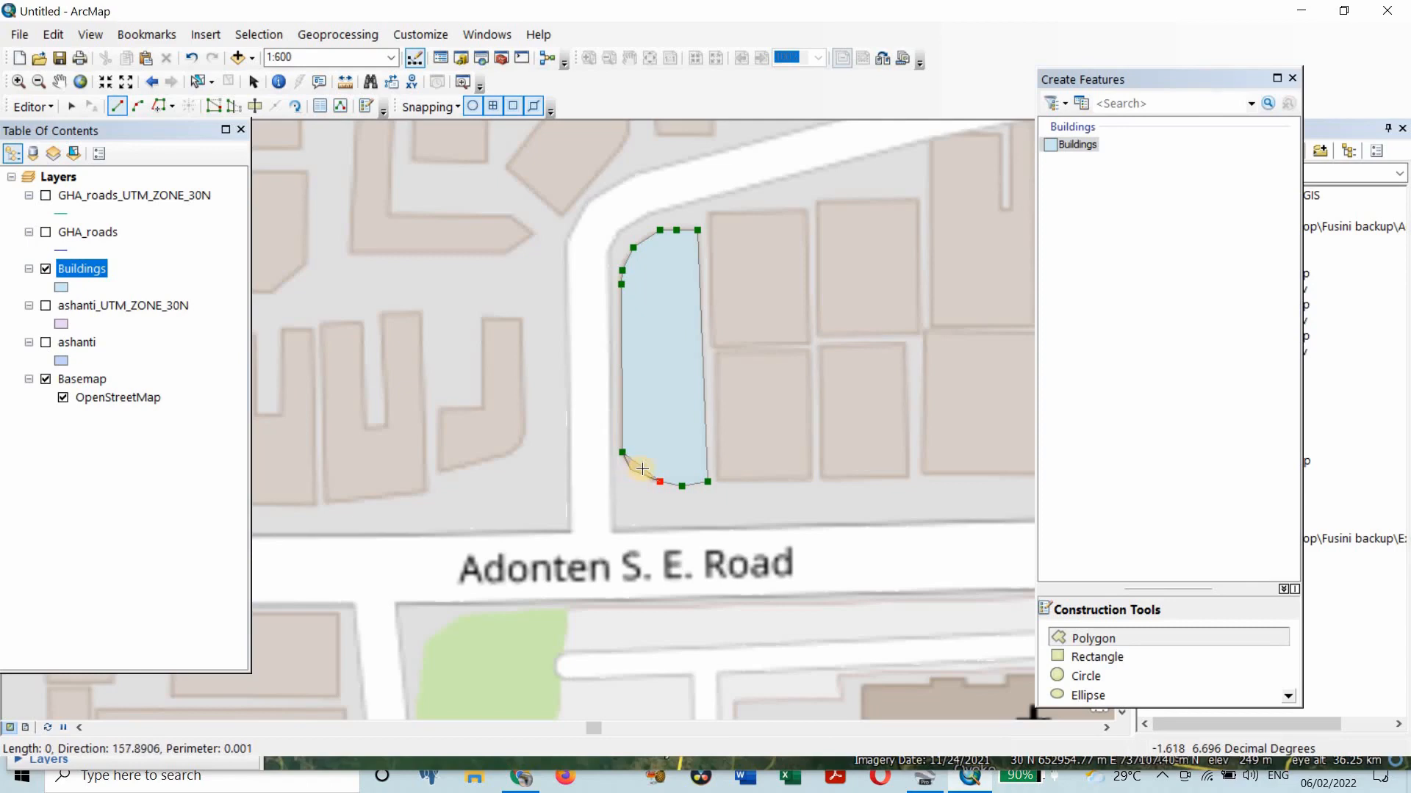
double_click(637, 470)
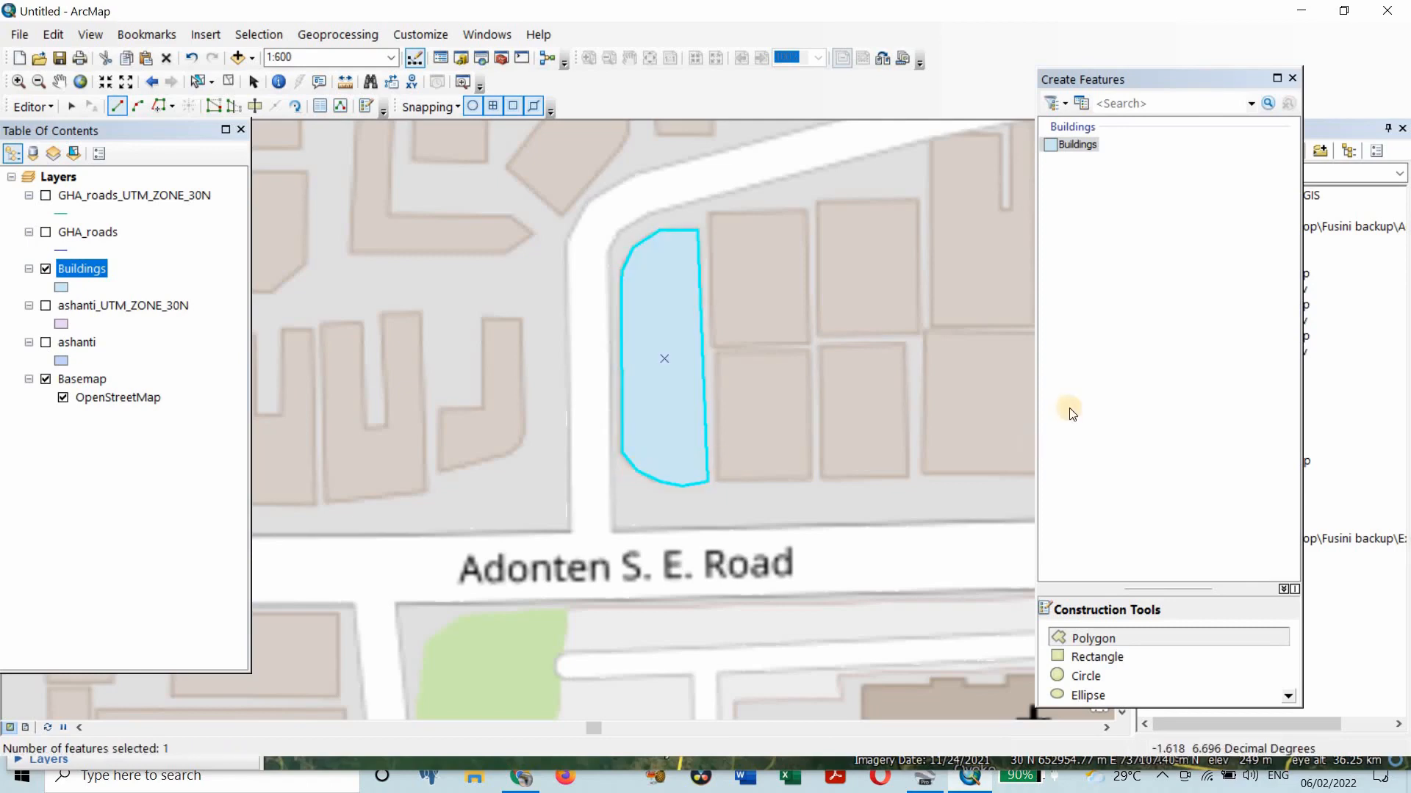
Trace the northern four-sided building immediately east of the round-cornered building as a Buildings polygon
left_click(709, 216)
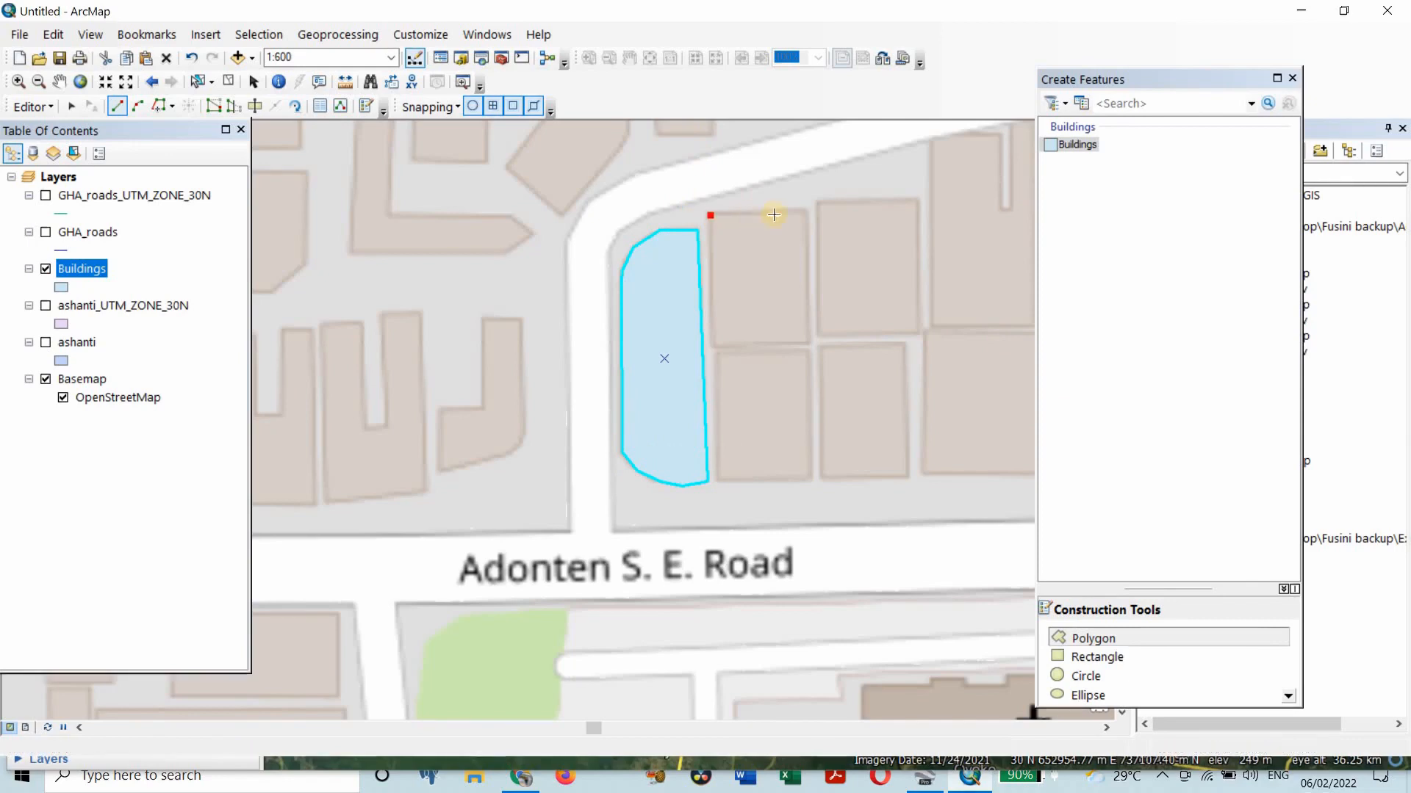
left_click(815, 211)
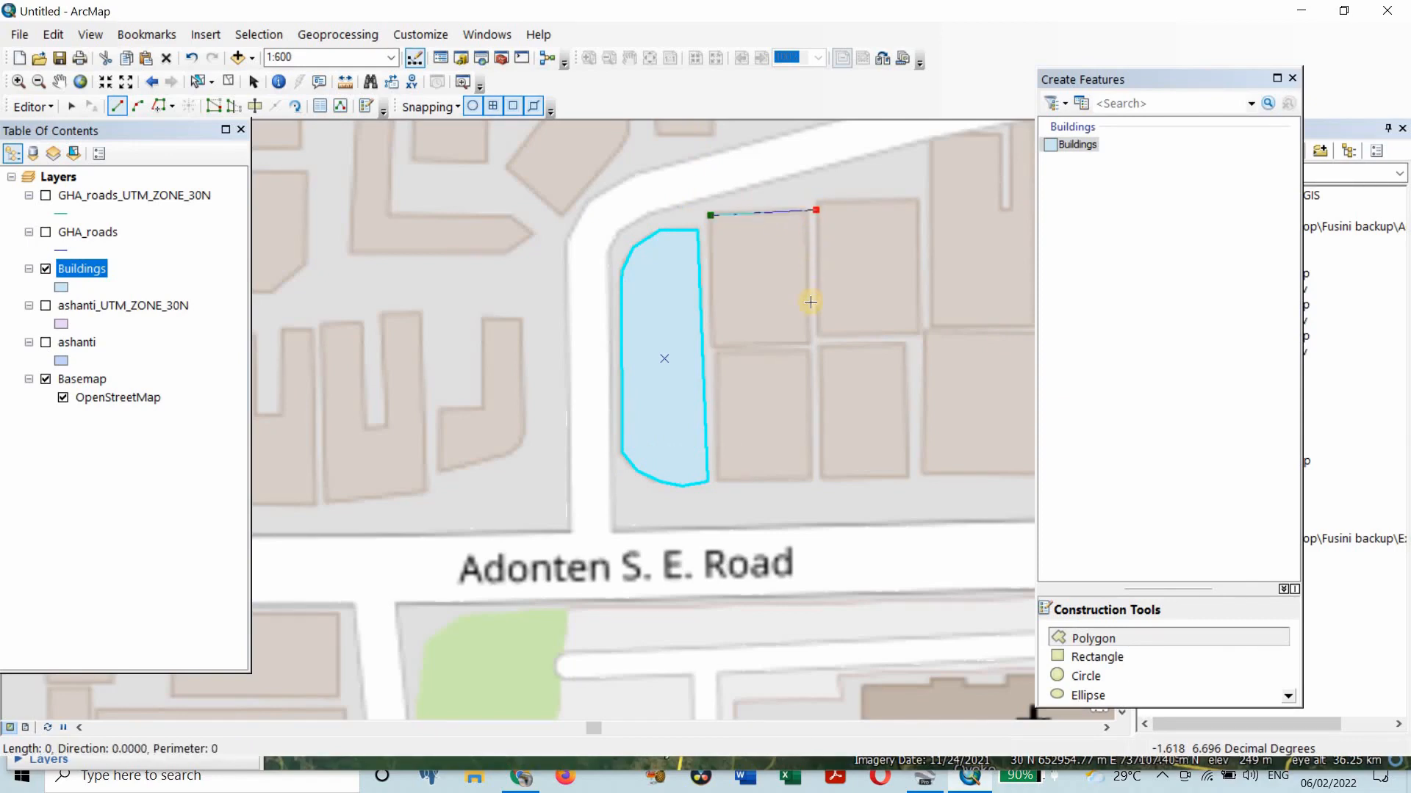
left_click(808, 347)
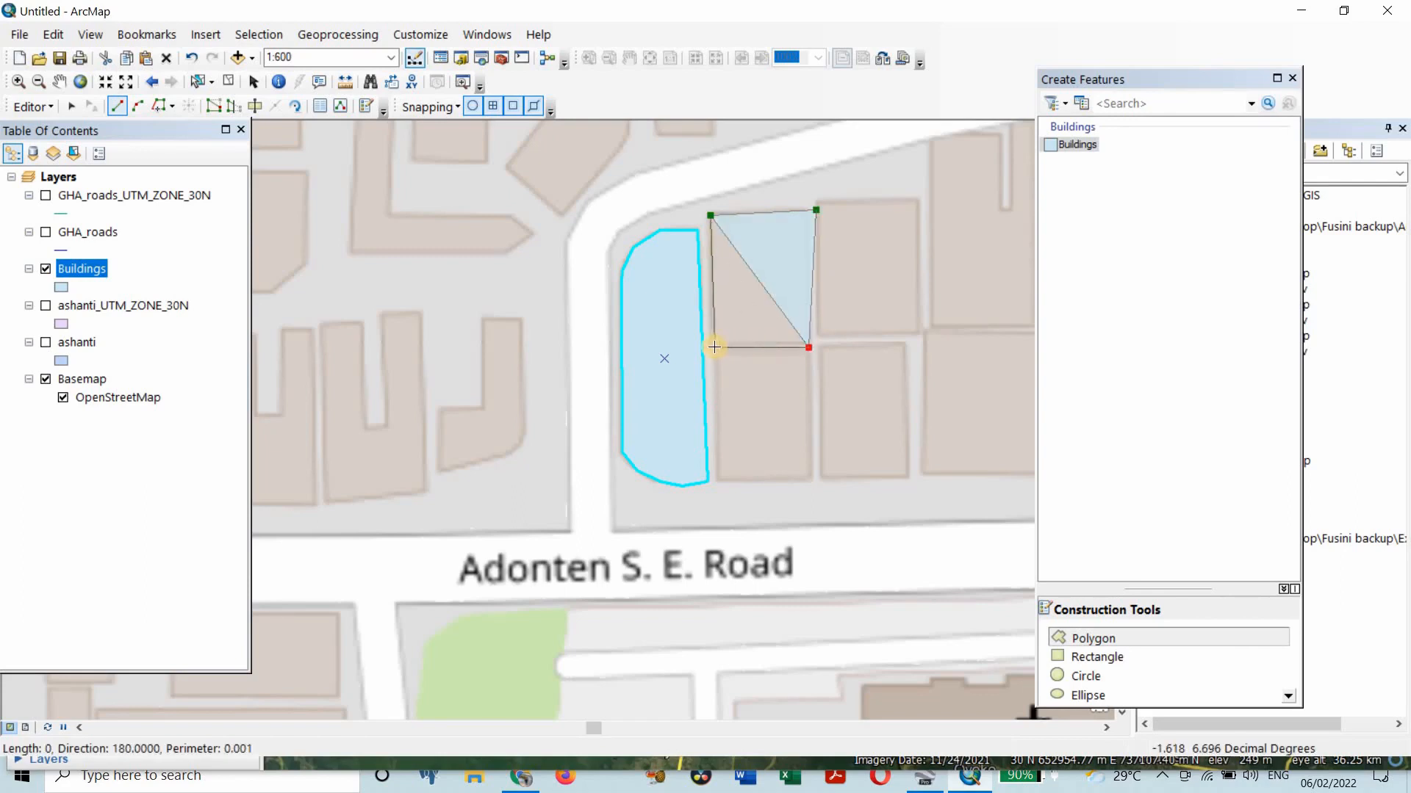
double_click(715, 347)
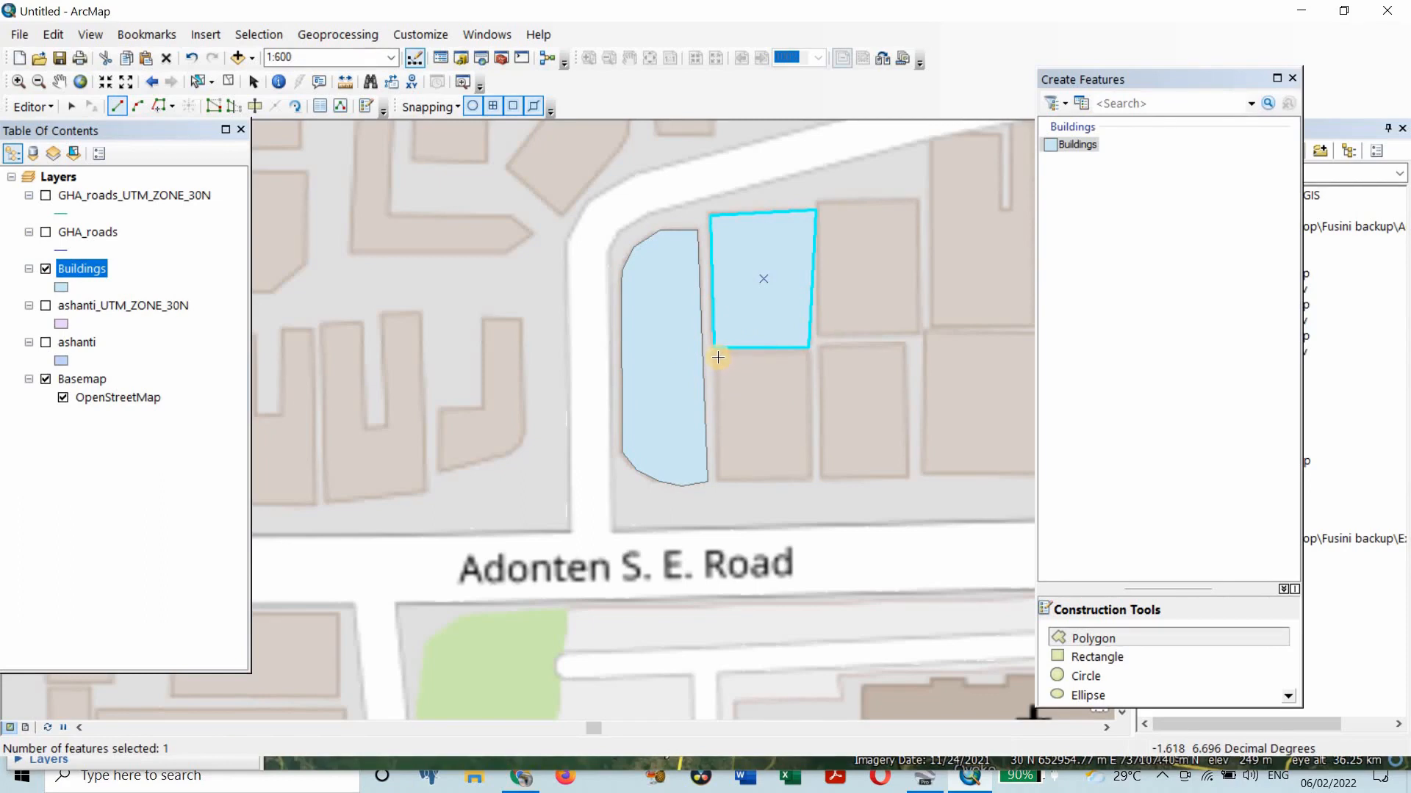
Trace the four-sided building directly south of the last digitised one, beside the round-cornered building, as a Buildings polygon
left_click(718, 357)
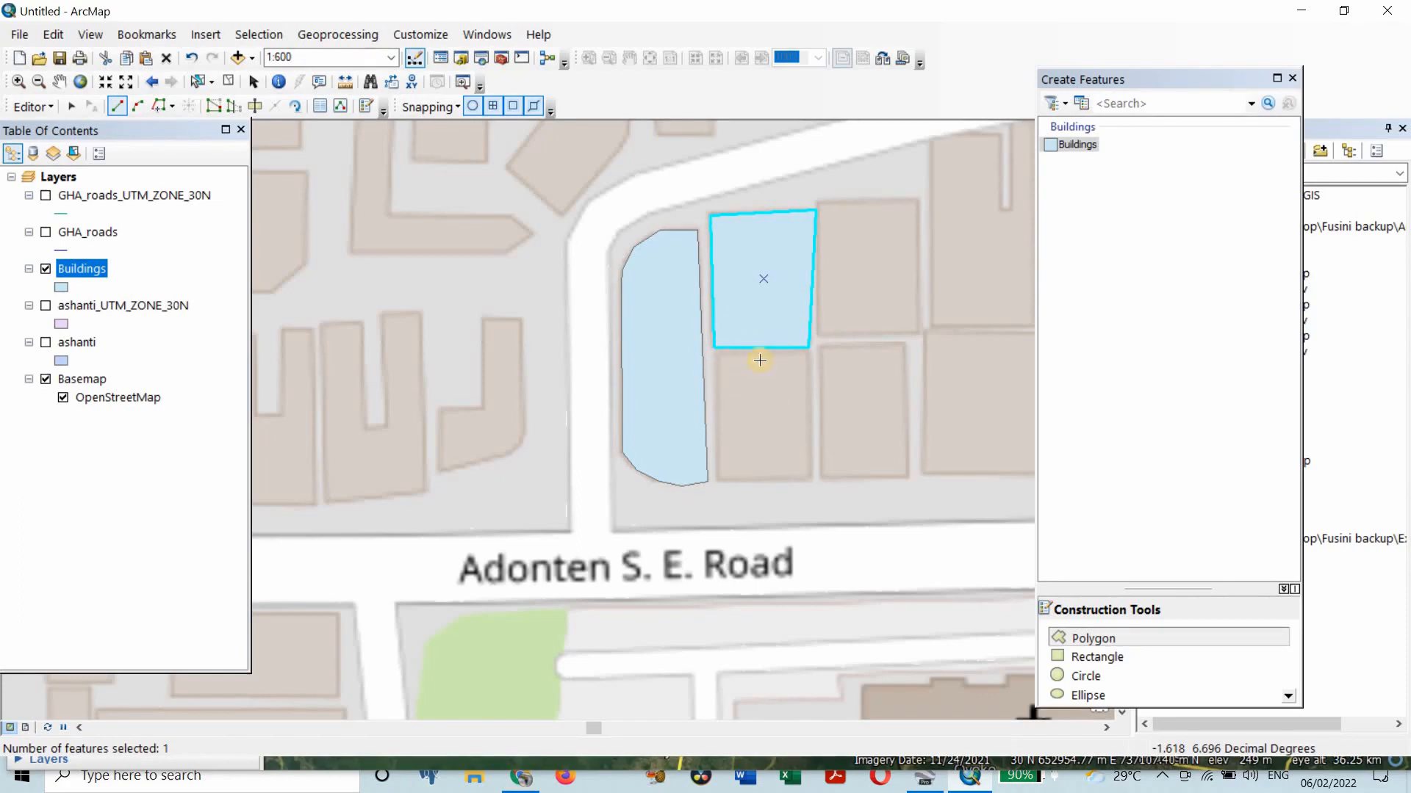
left_click(808, 357)
left_click(811, 481)
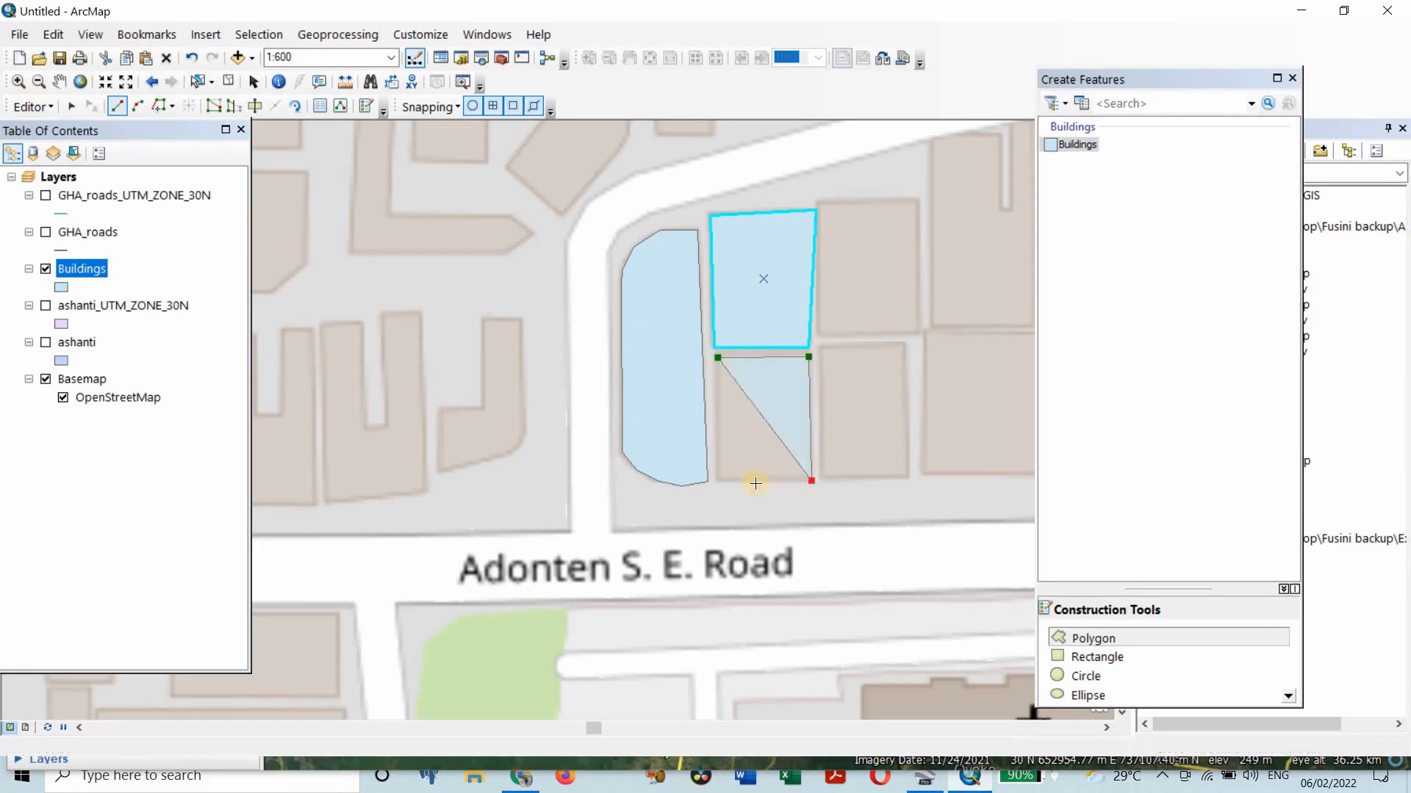
double_click(718, 483)
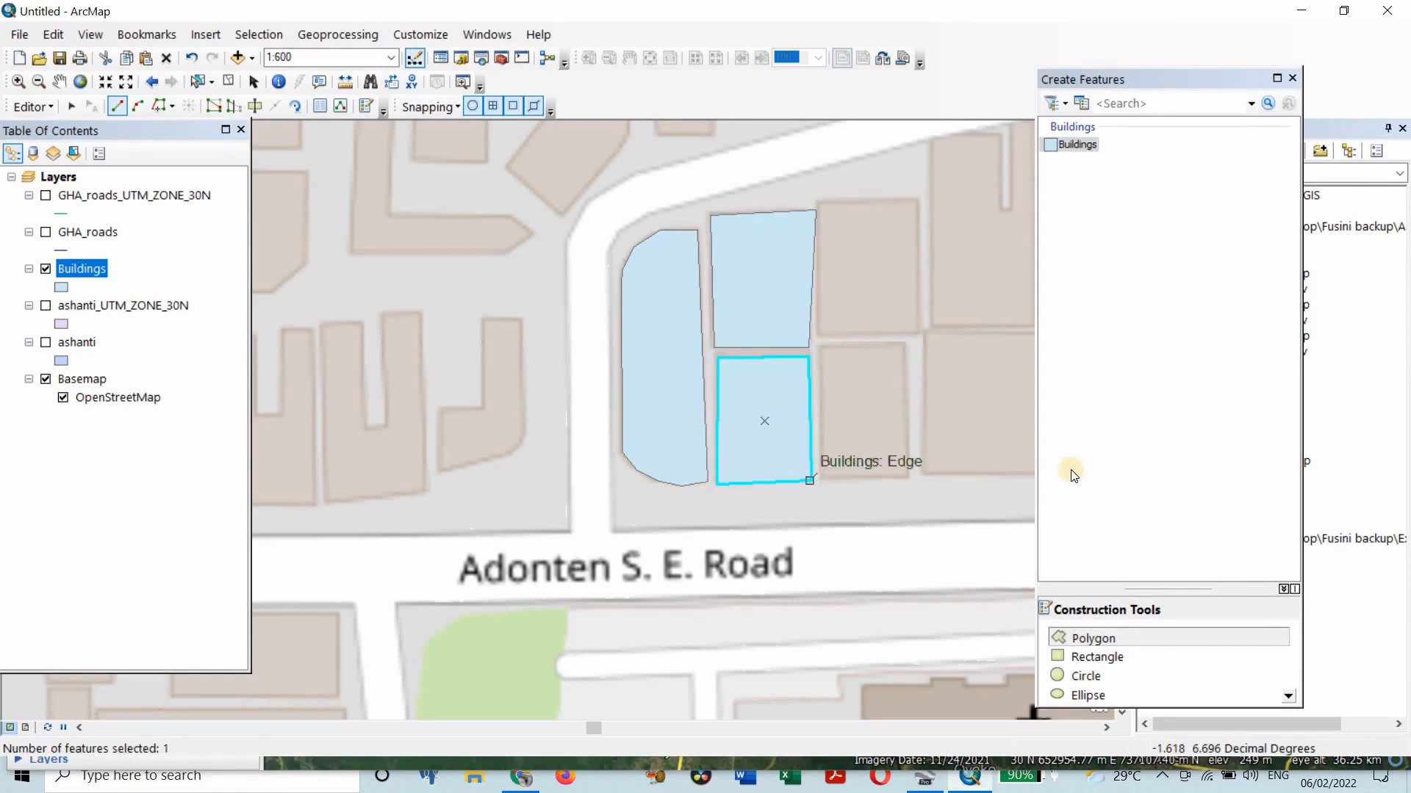
Trace the neighbouring four-sided building to the east, in the southern row along Adonten S. E. Road, as a Buildings polygon
left_click(824, 347)
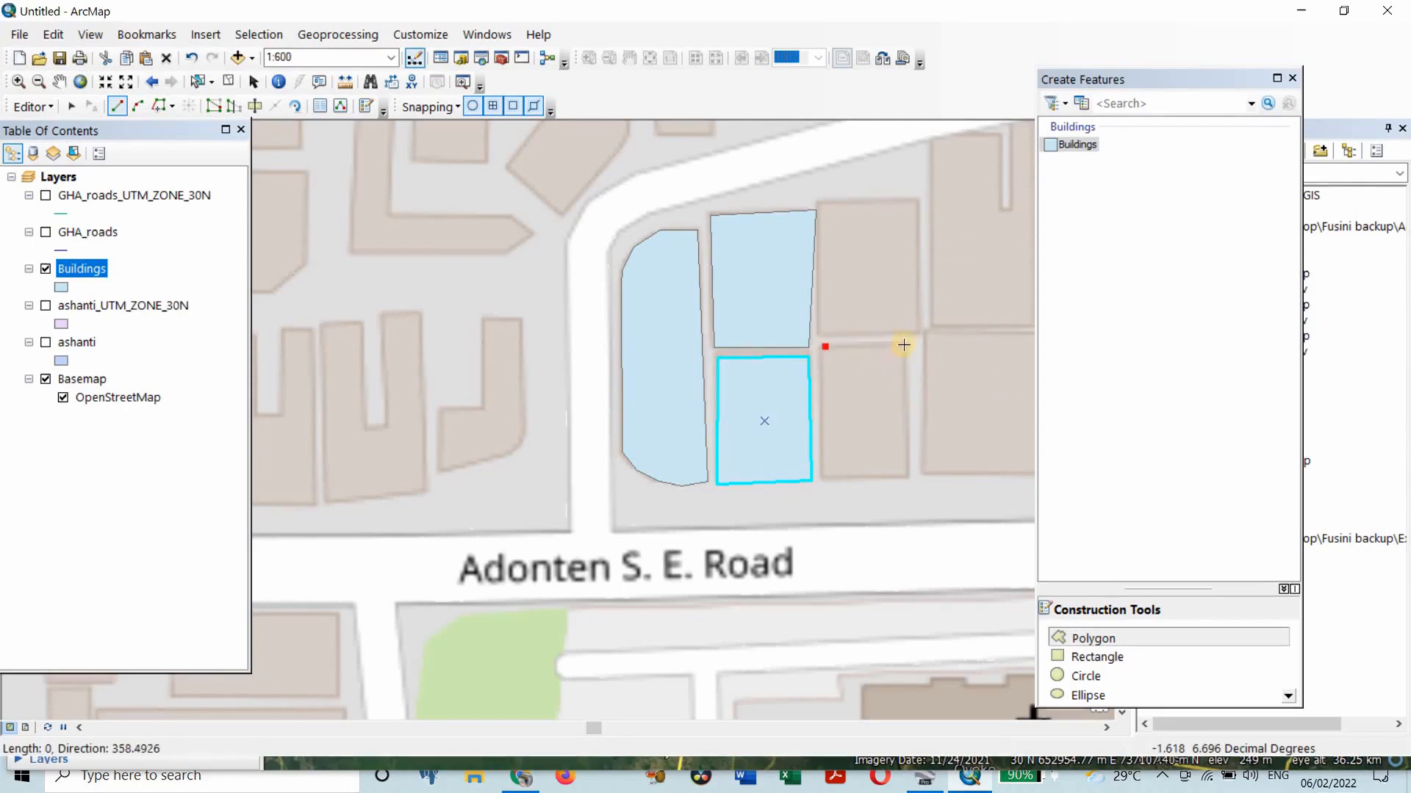
left_click(906, 344)
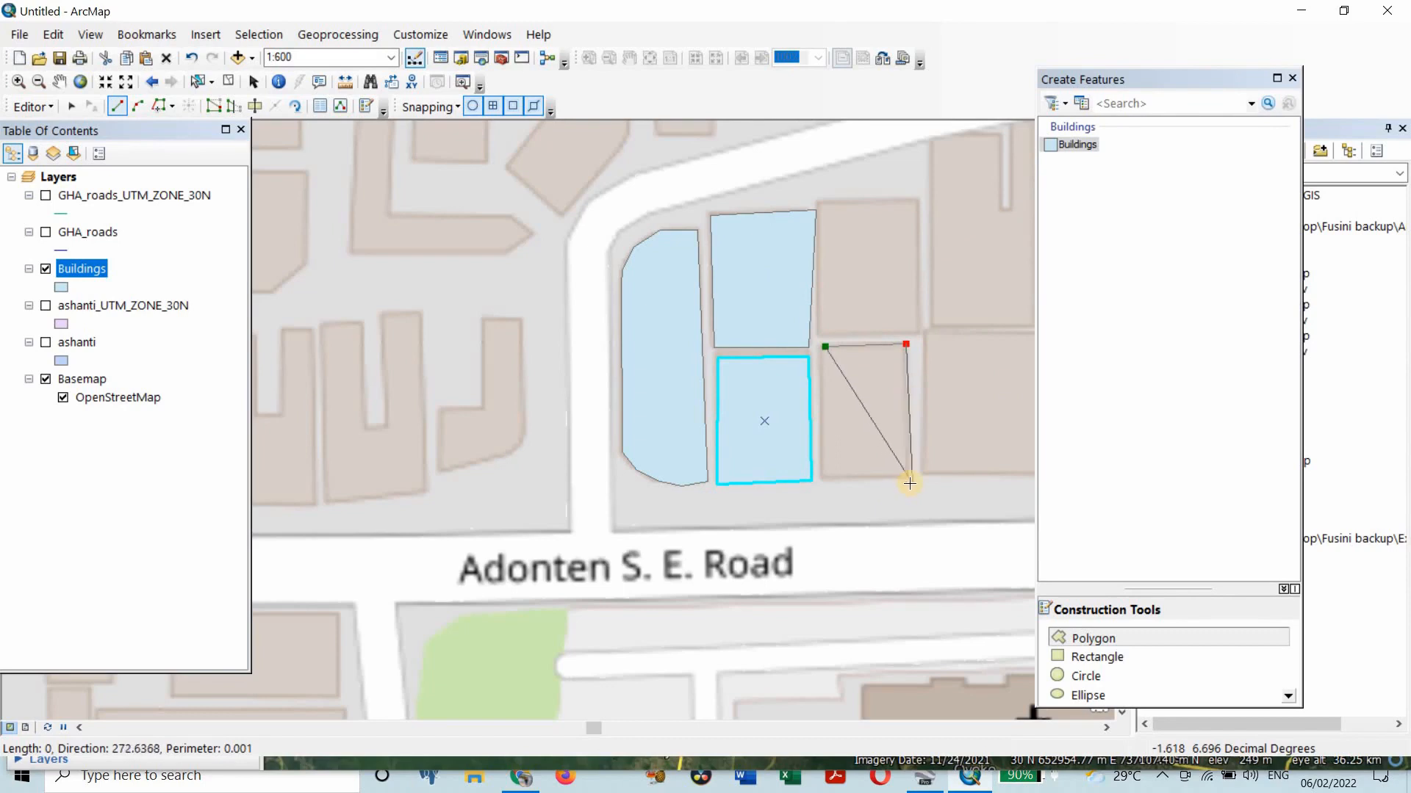
left_click(909, 484)
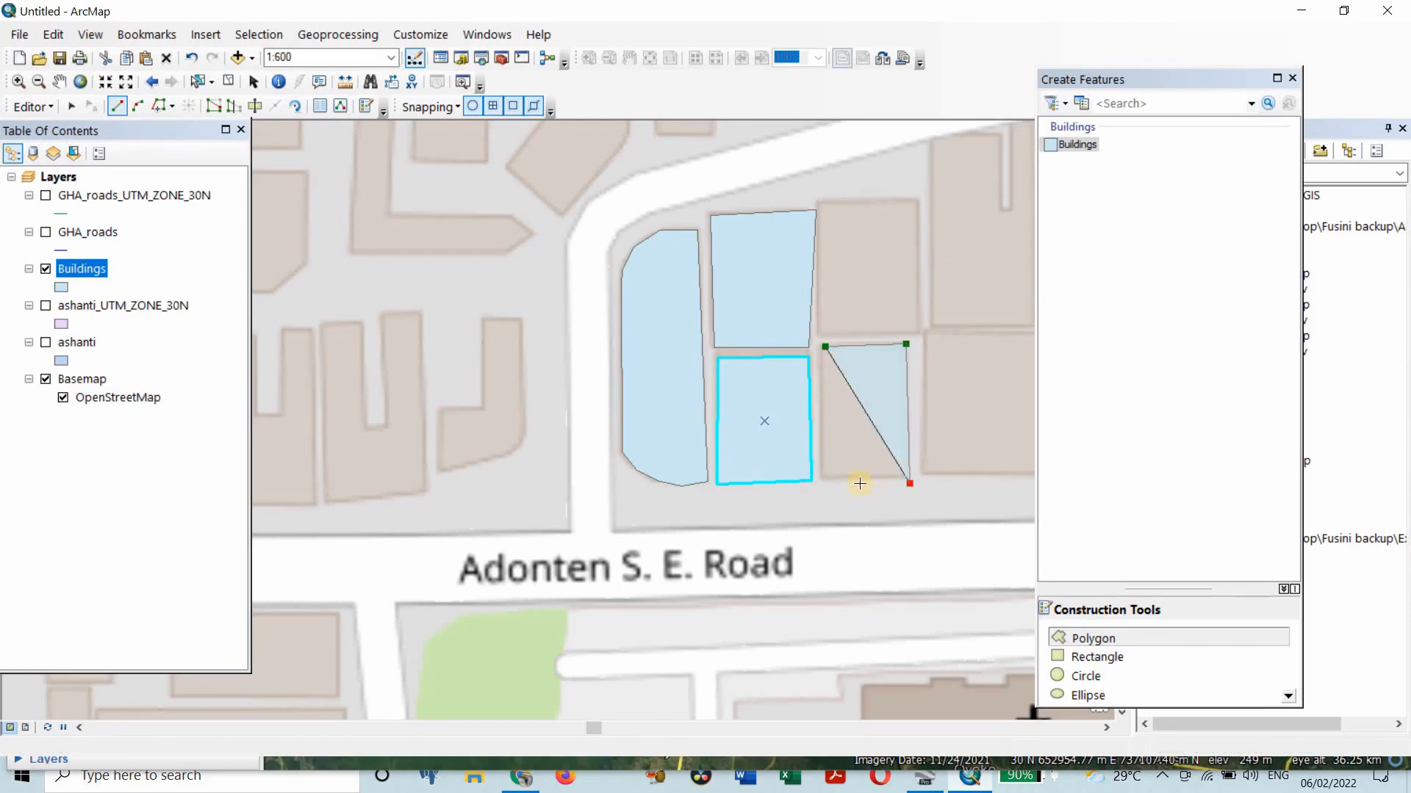
double_click(821, 479)
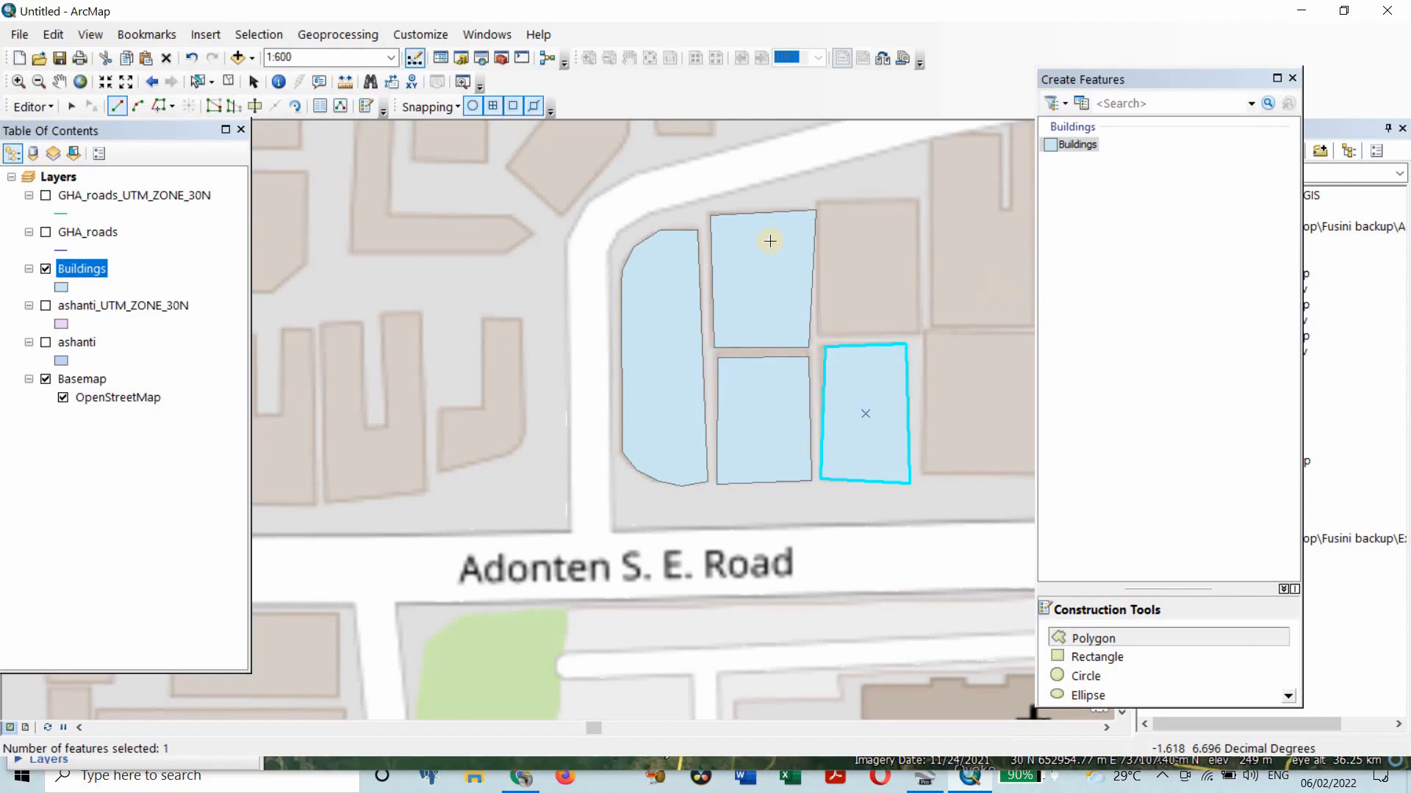
Digitise the U-shaped building west of the side street, following its inner notch, as a Buildings polygon and save the edits
left_click(326, 499)
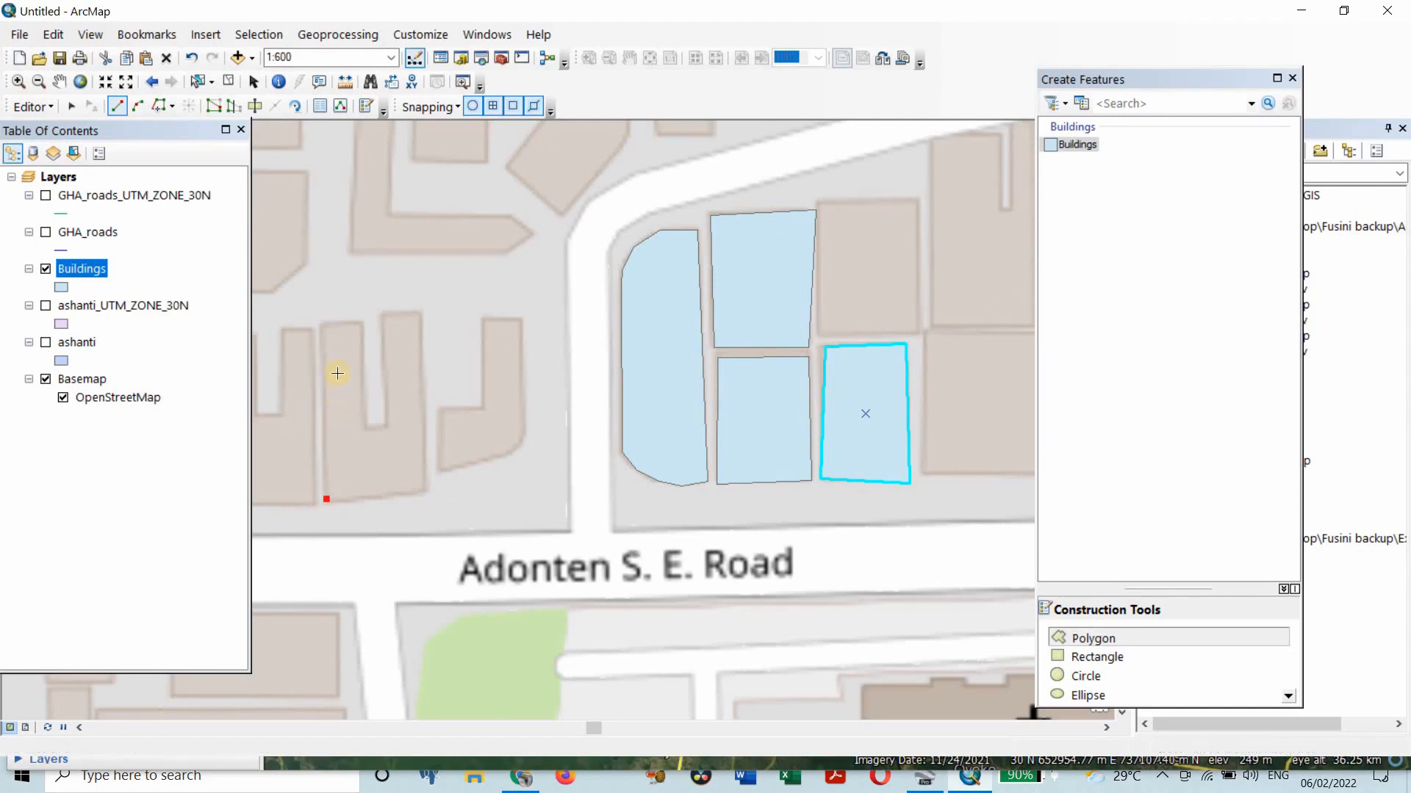
left_click(321, 325)
left_click(364, 321)
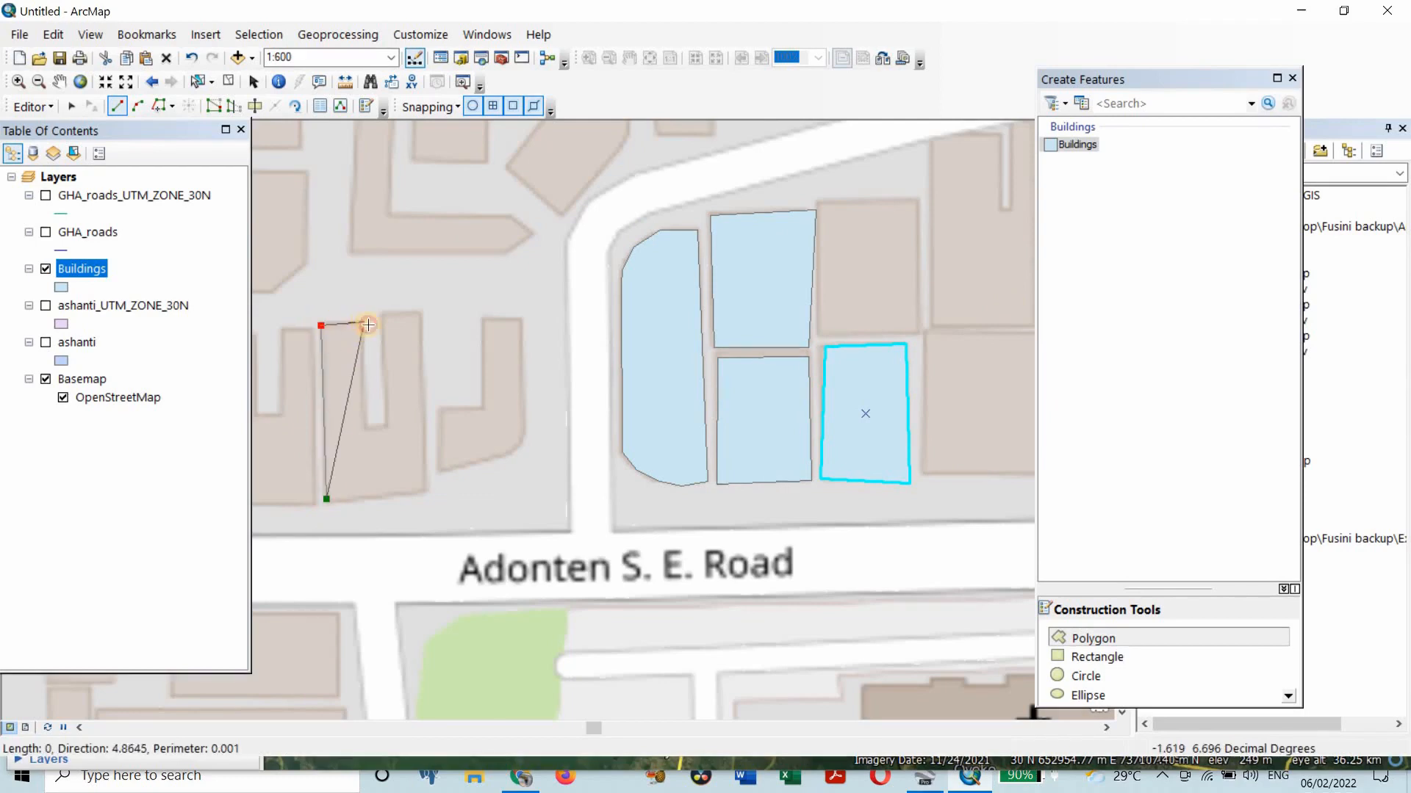
left_click(363, 429)
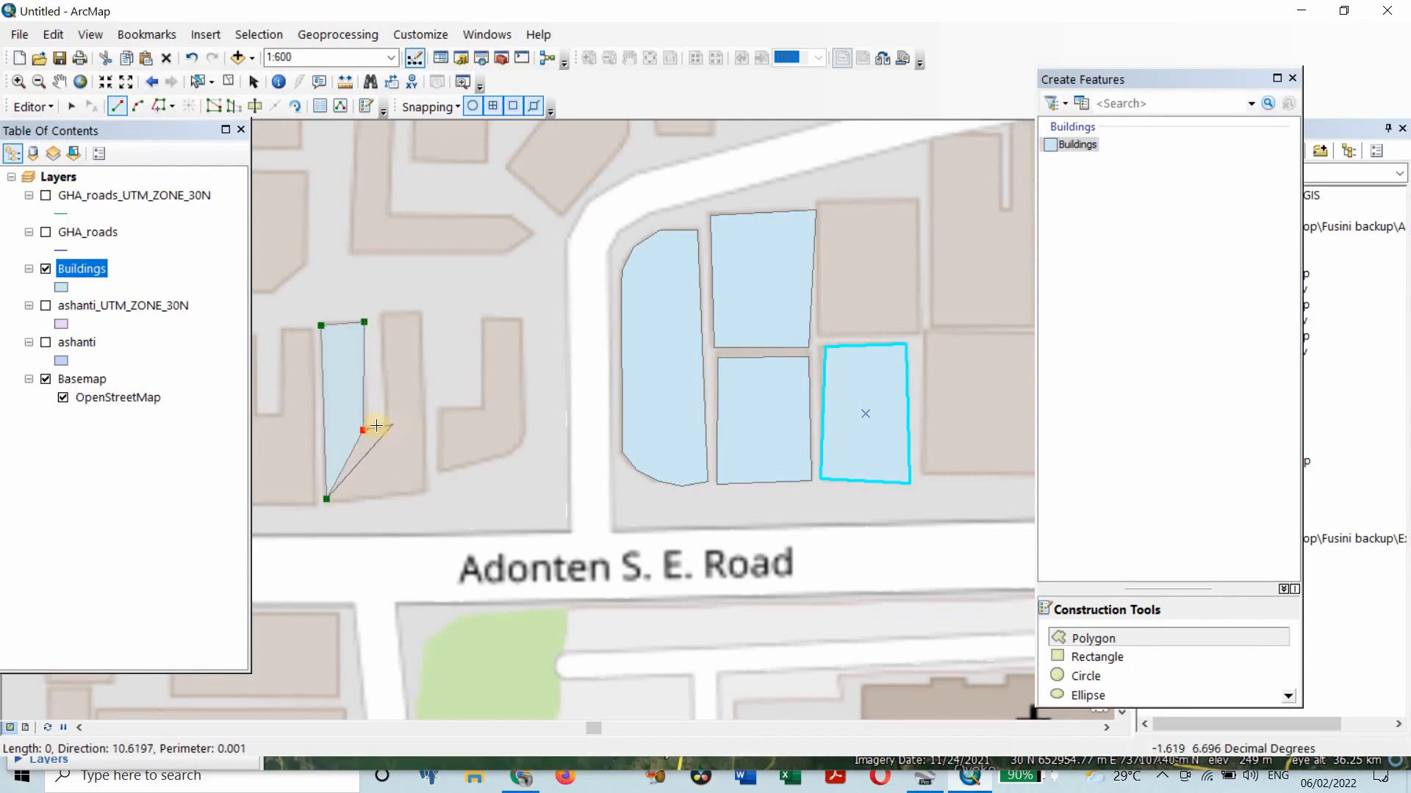
left_click(382, 427)
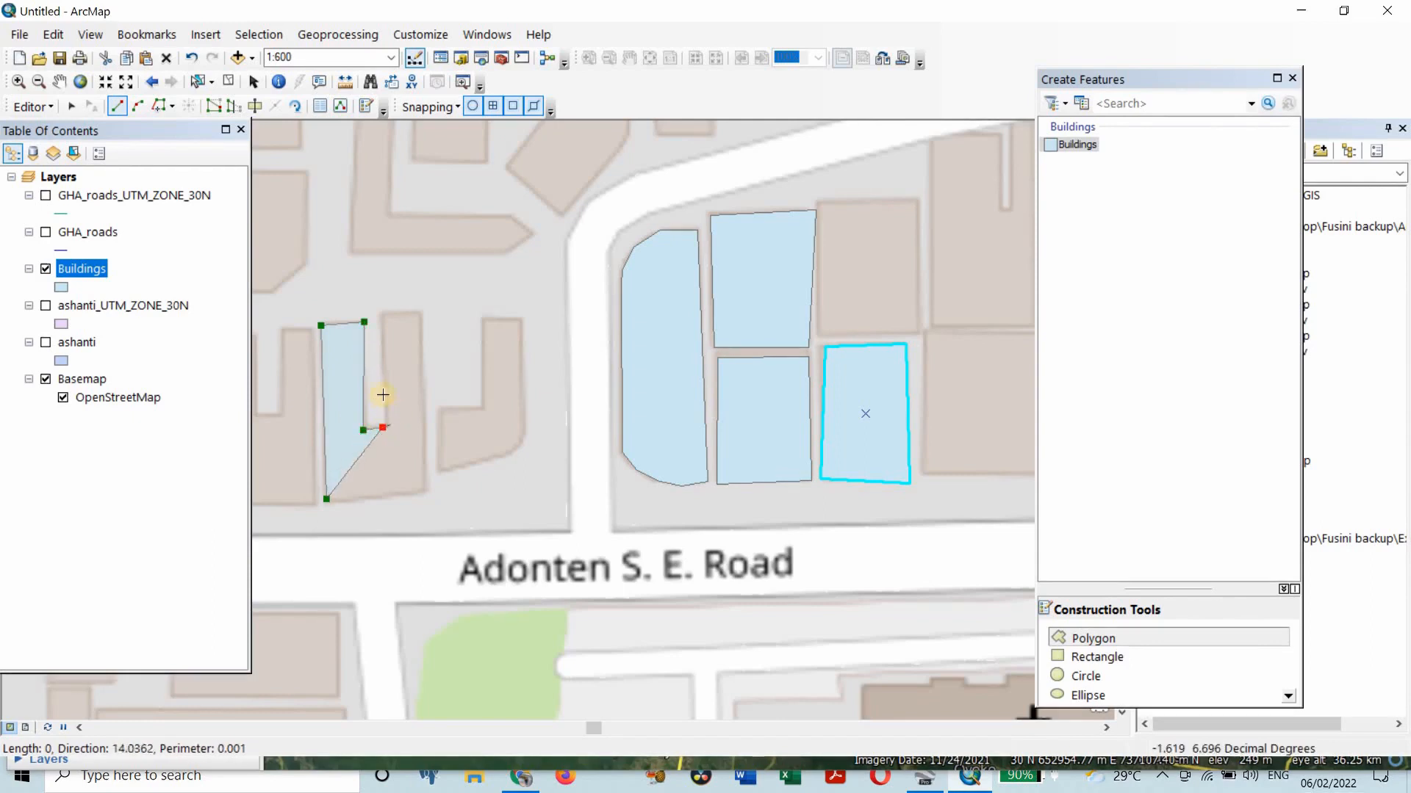
left_click(383, 342)
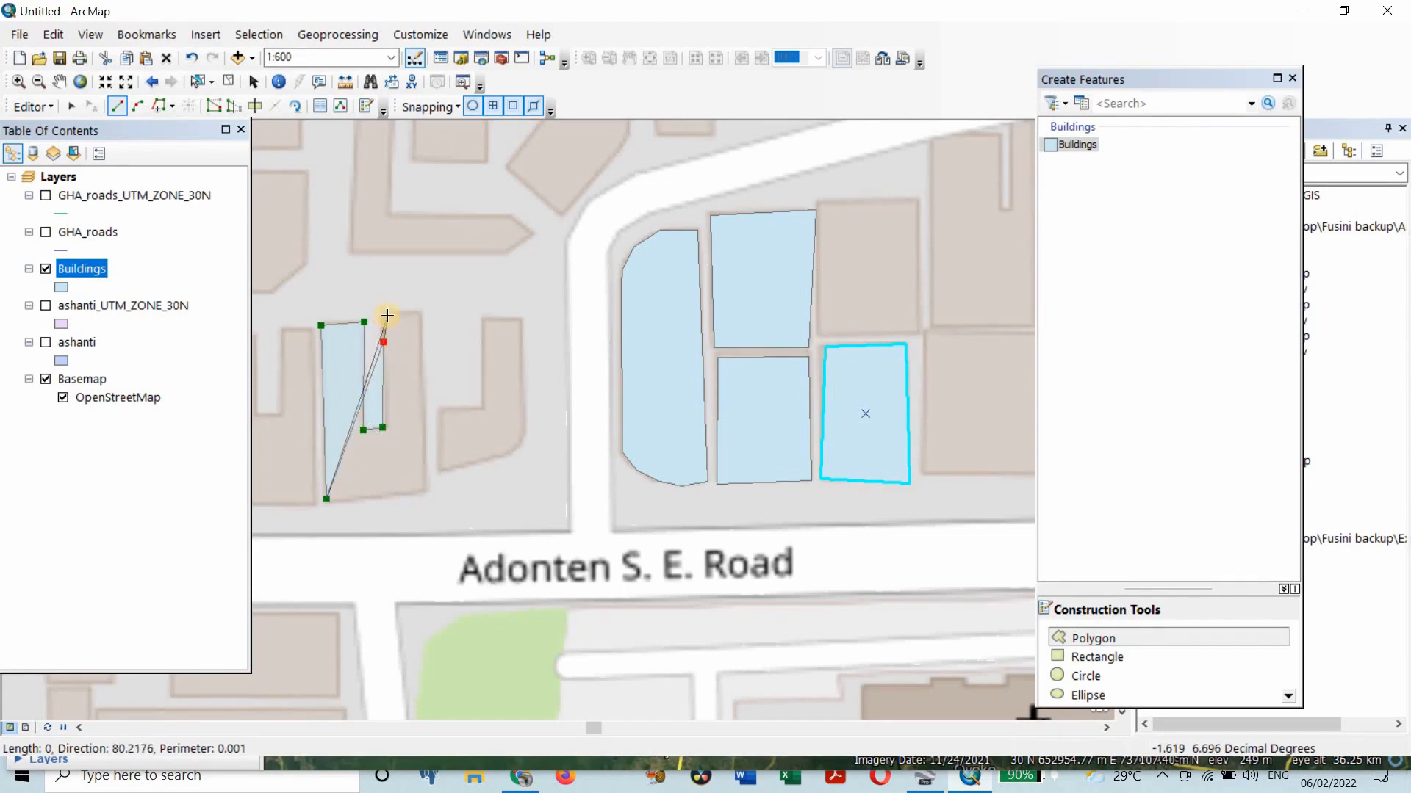
left_click(384, 315)
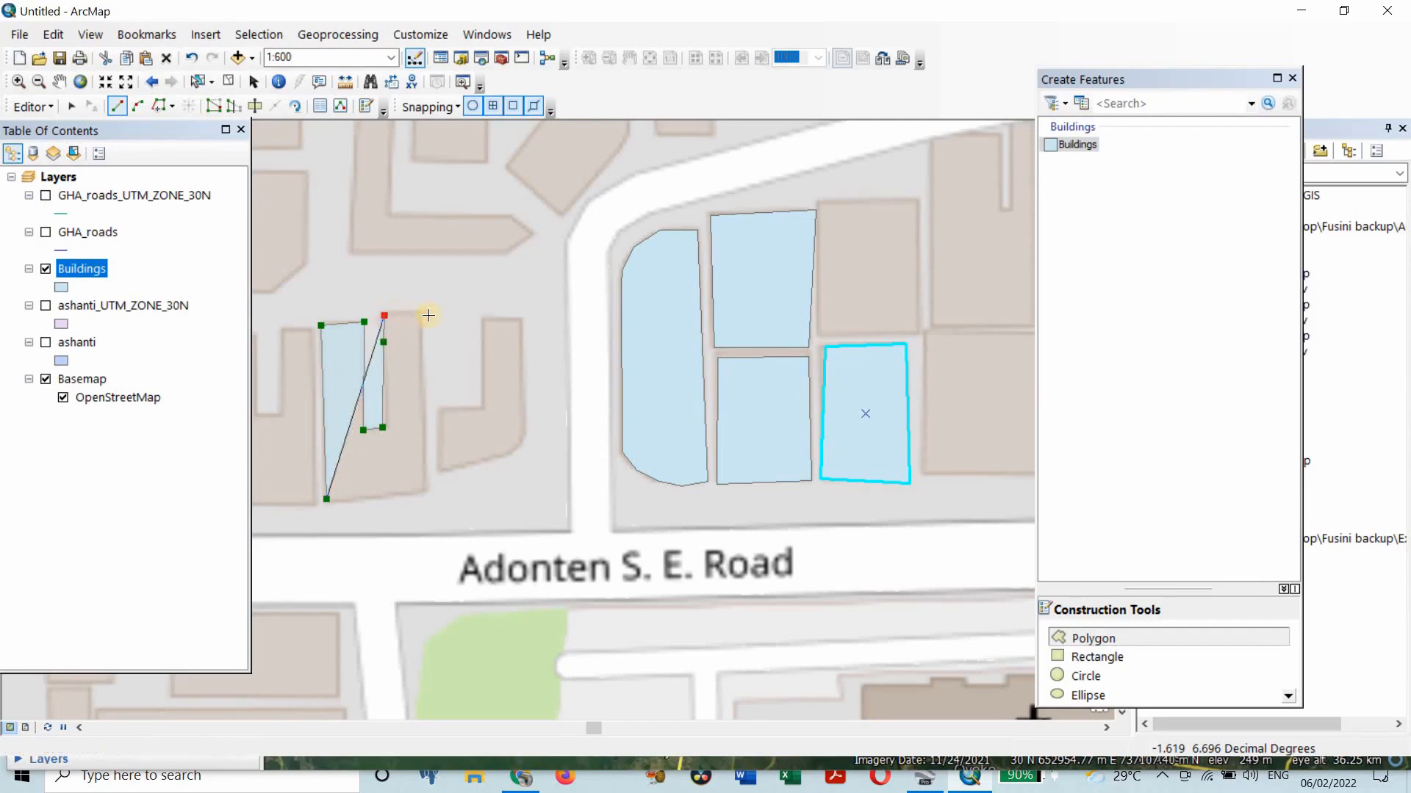
left_click(429, 315)
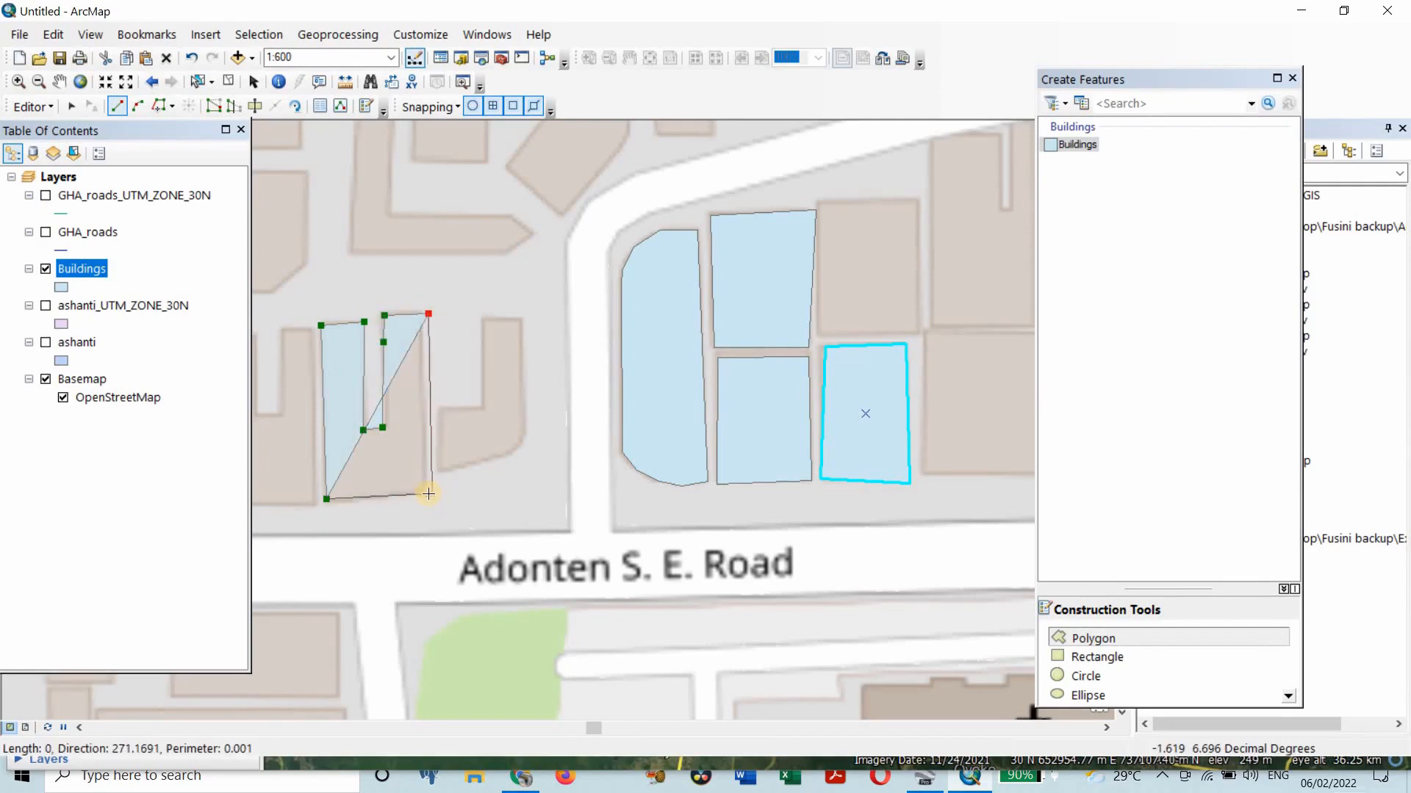
double_click(429, 494)
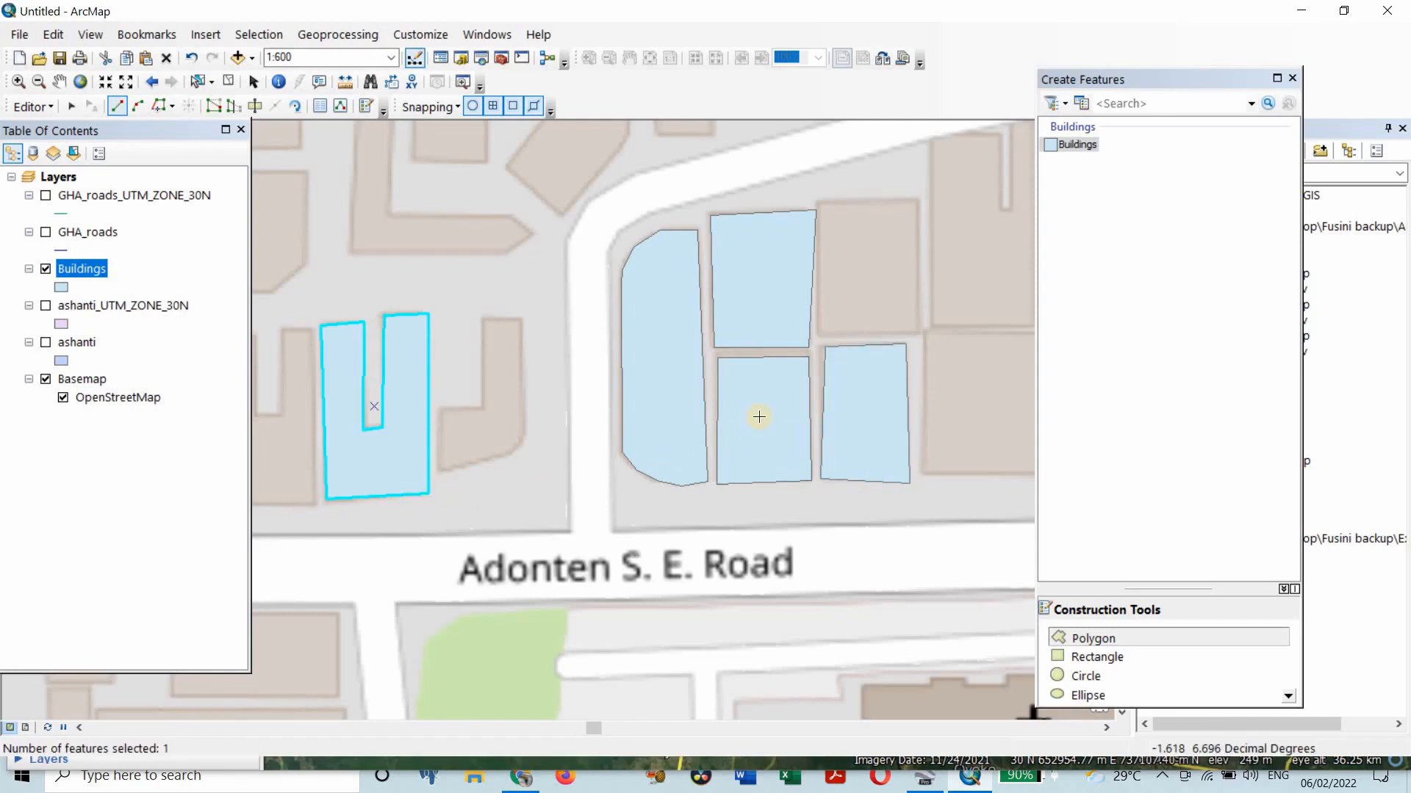
left_click(50, 107)
left_click(66, 175)
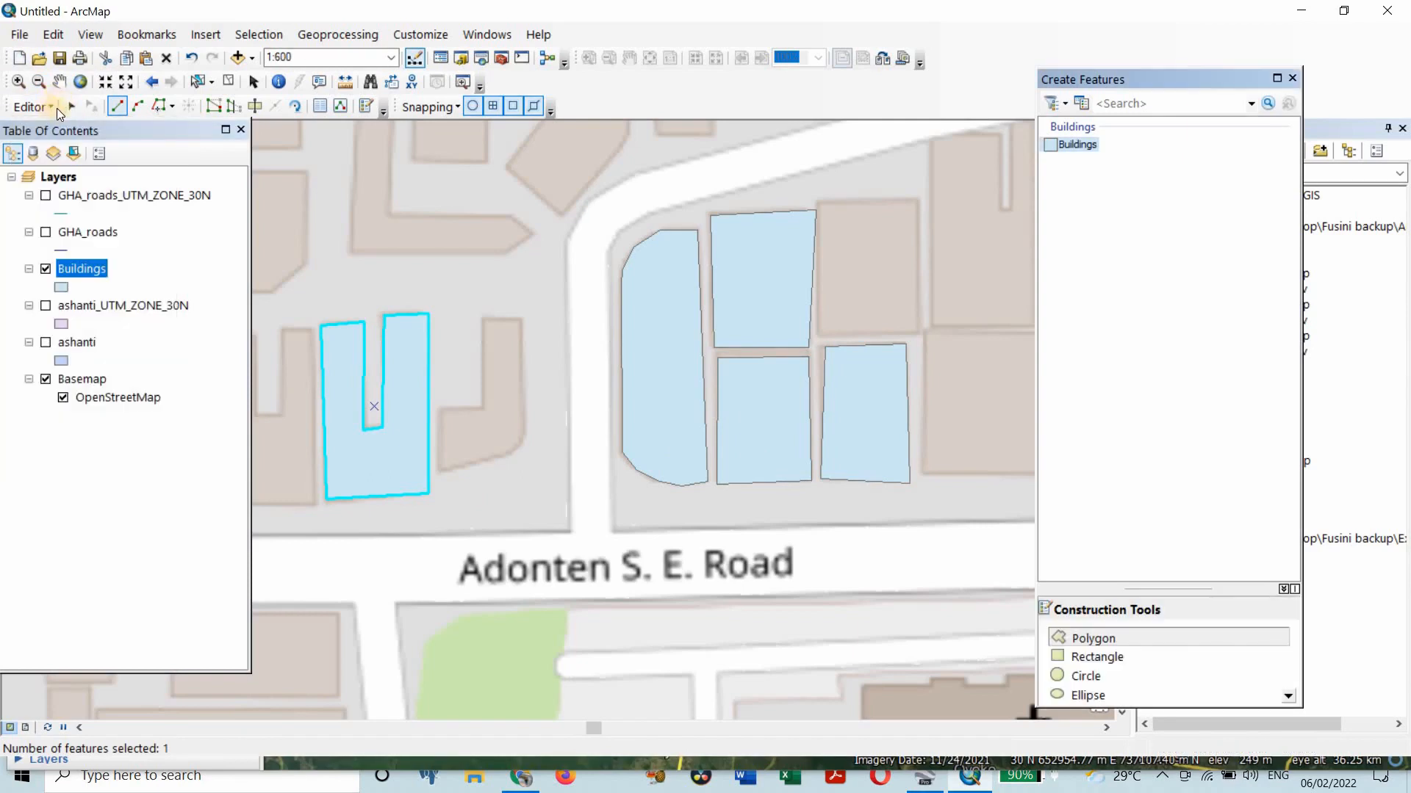
Stop the editing session on the Buildings layer and close the Create Features window
left_click(50, 107)
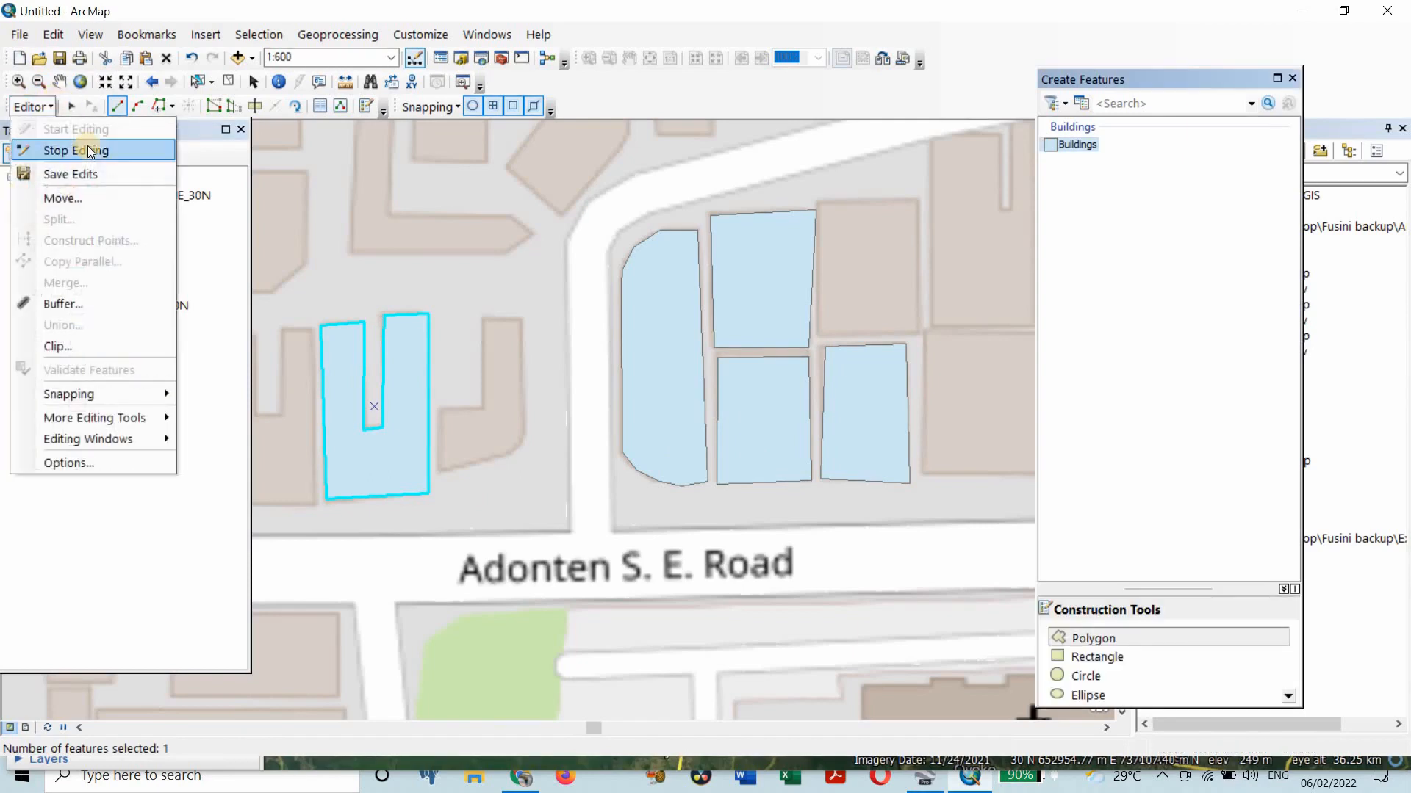
left_click(82, 144)
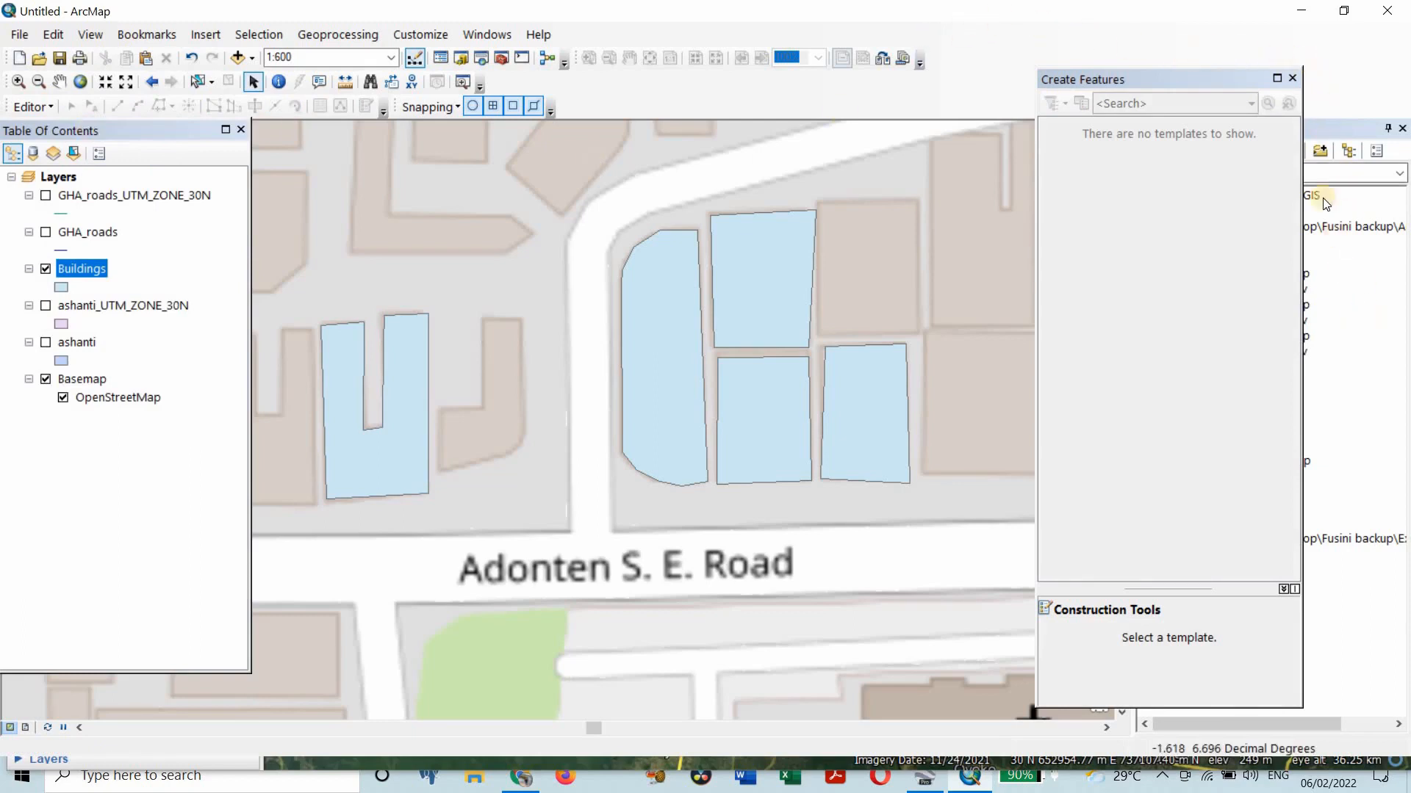
left_click(1289, 78)
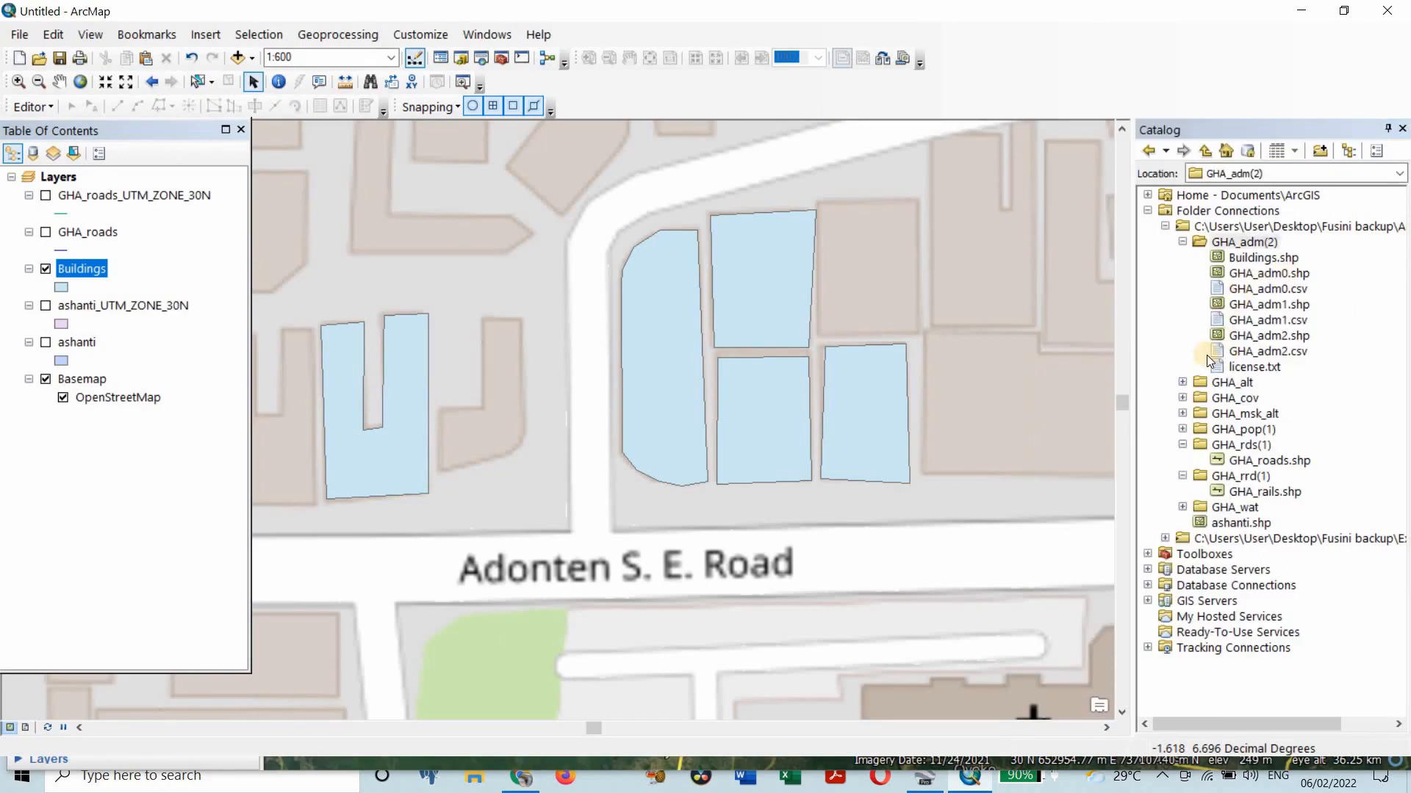
Open the context menu of the GHA_adm(2) folder in the Catalog
right_click(1243, 245)
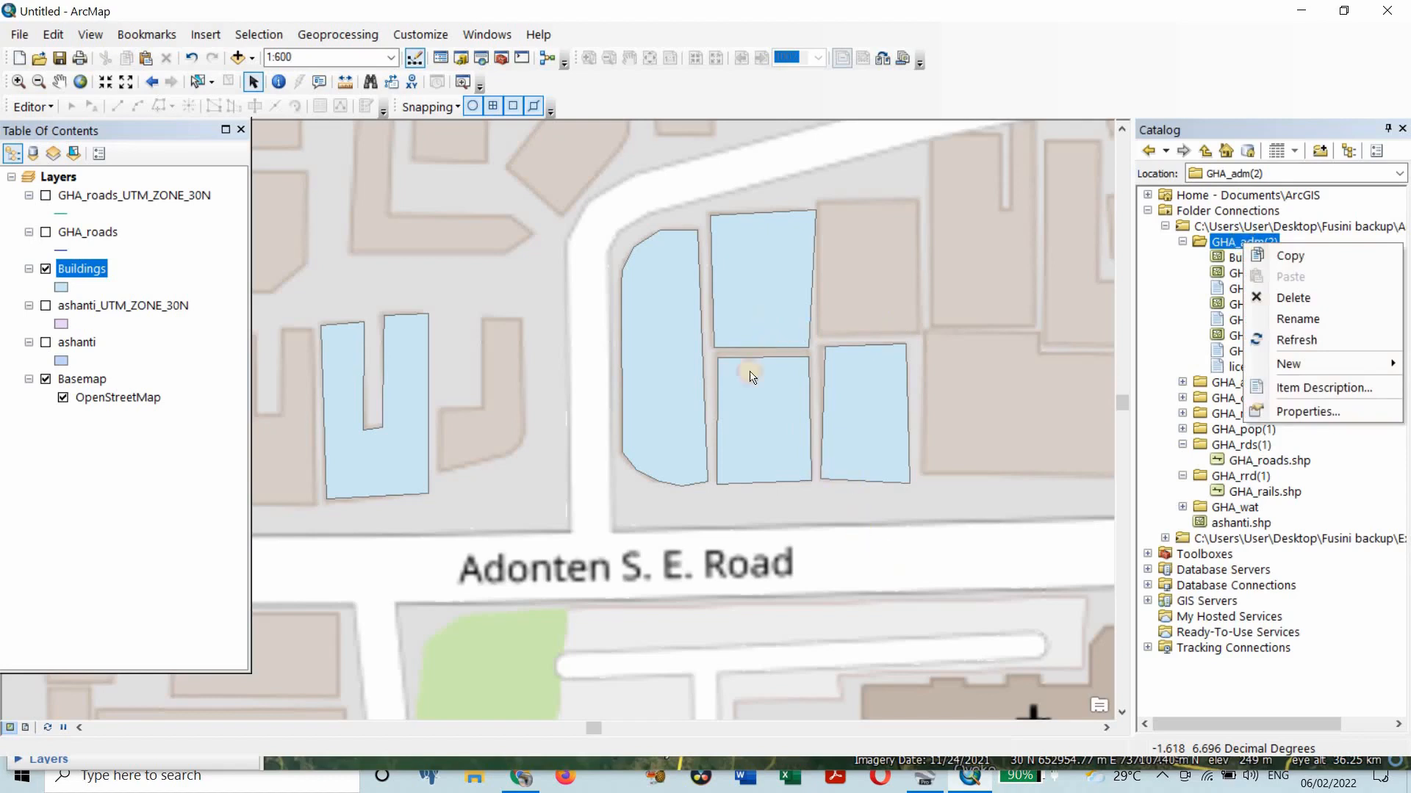
left_click(737, 341)
scroll(742, 332, "up", 2)
scroll(744, 332, "down", 4)
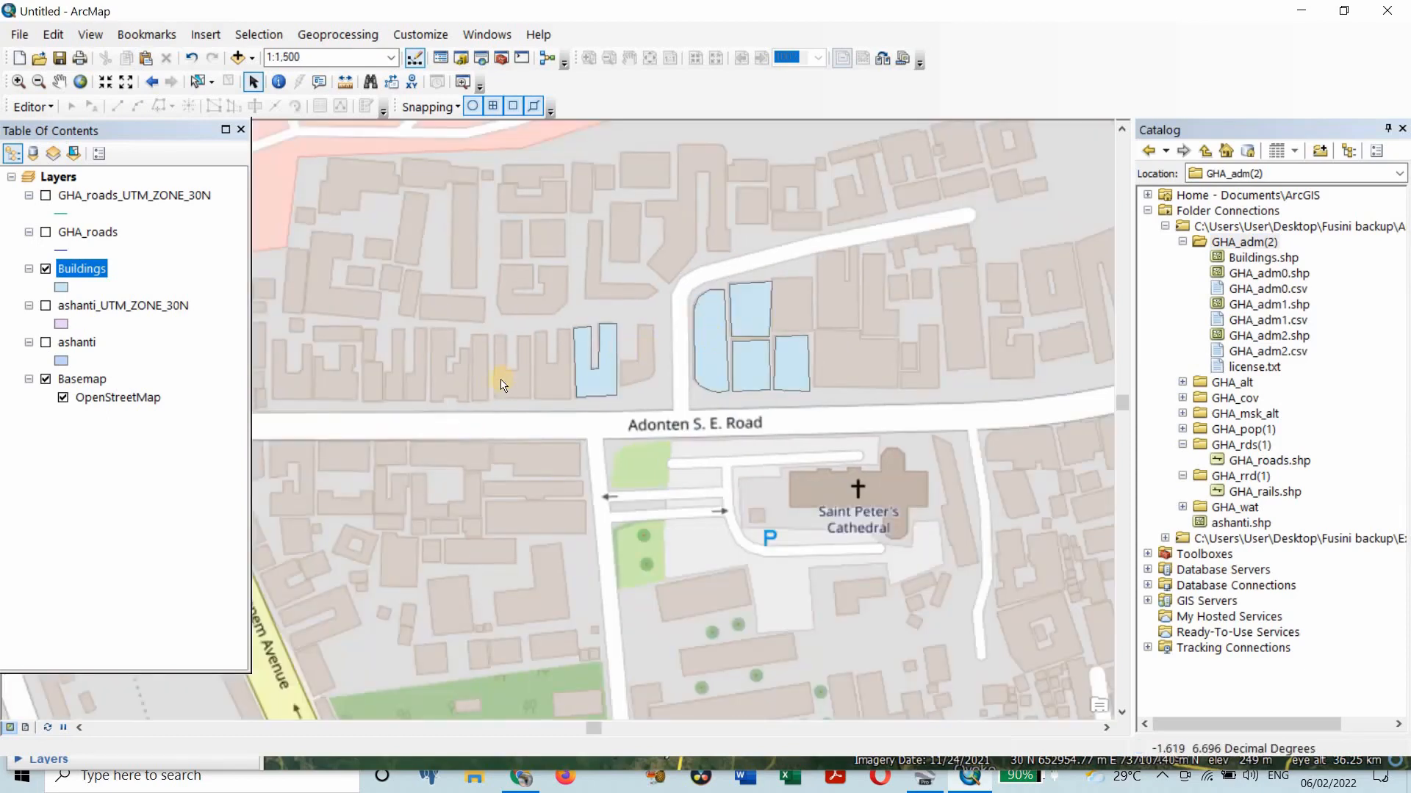
scroll(592, 378, "down", 2)
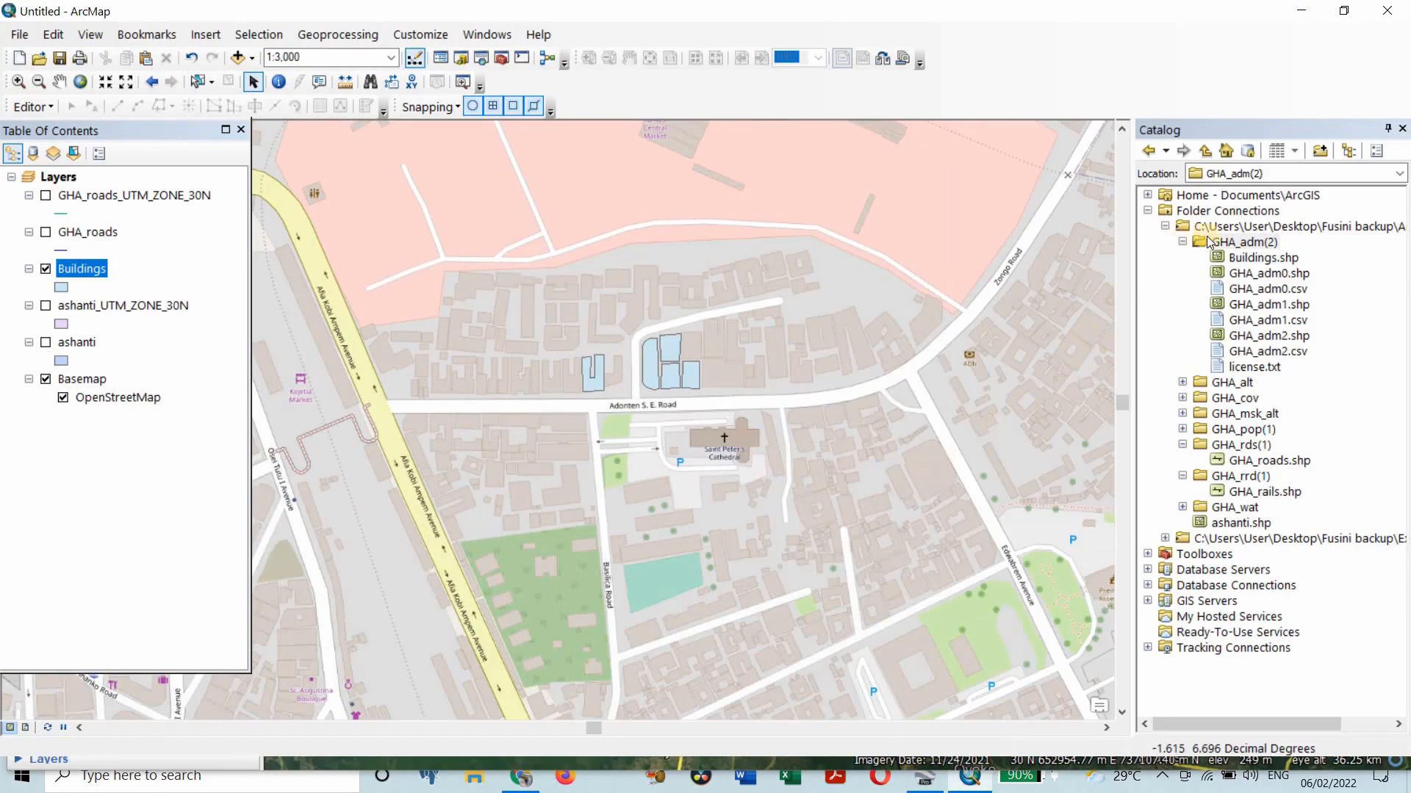
right_click(1236, 243)
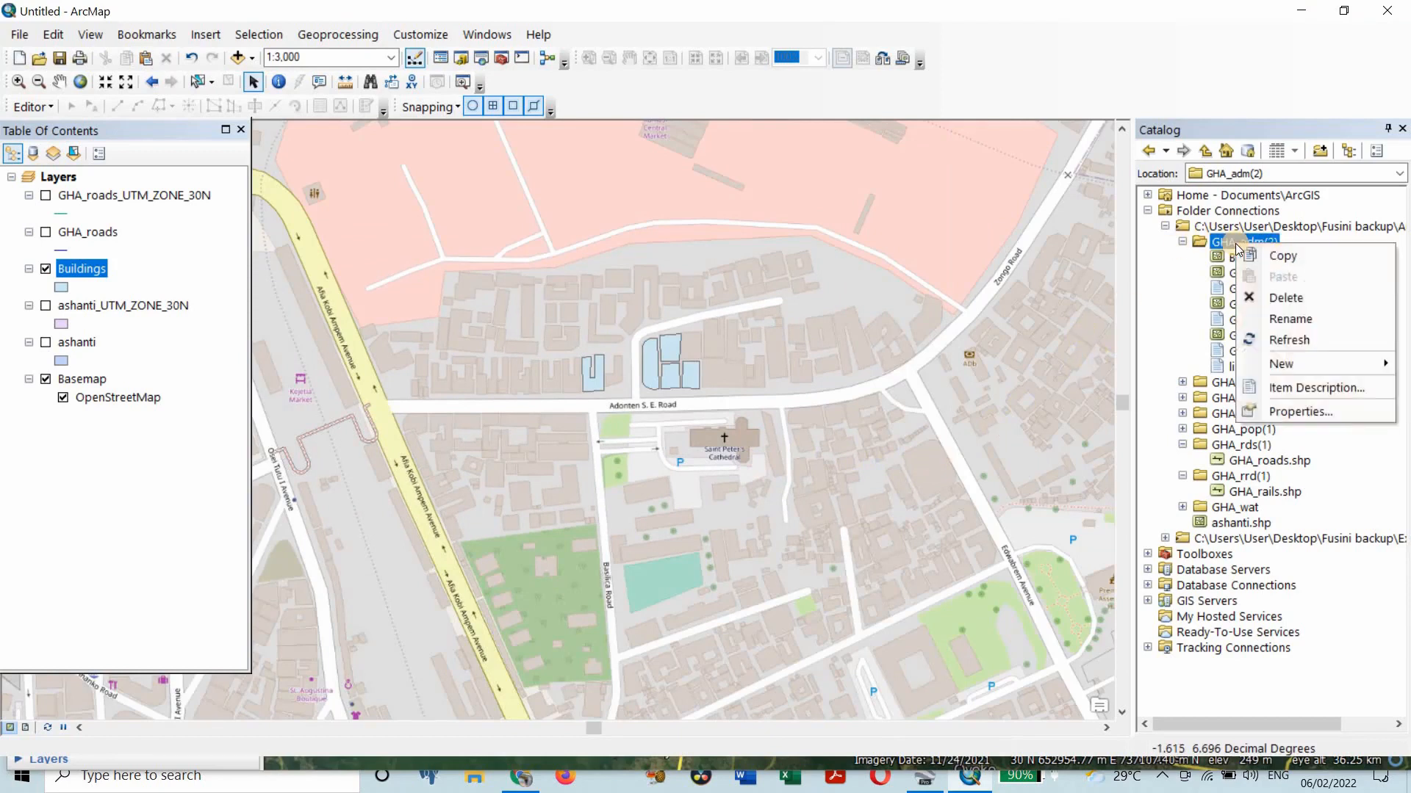
Start a new shapefile in the GHA_adm(2) folder, naming it Roads with the feature type Polyline
mouse_move(1282, 363)
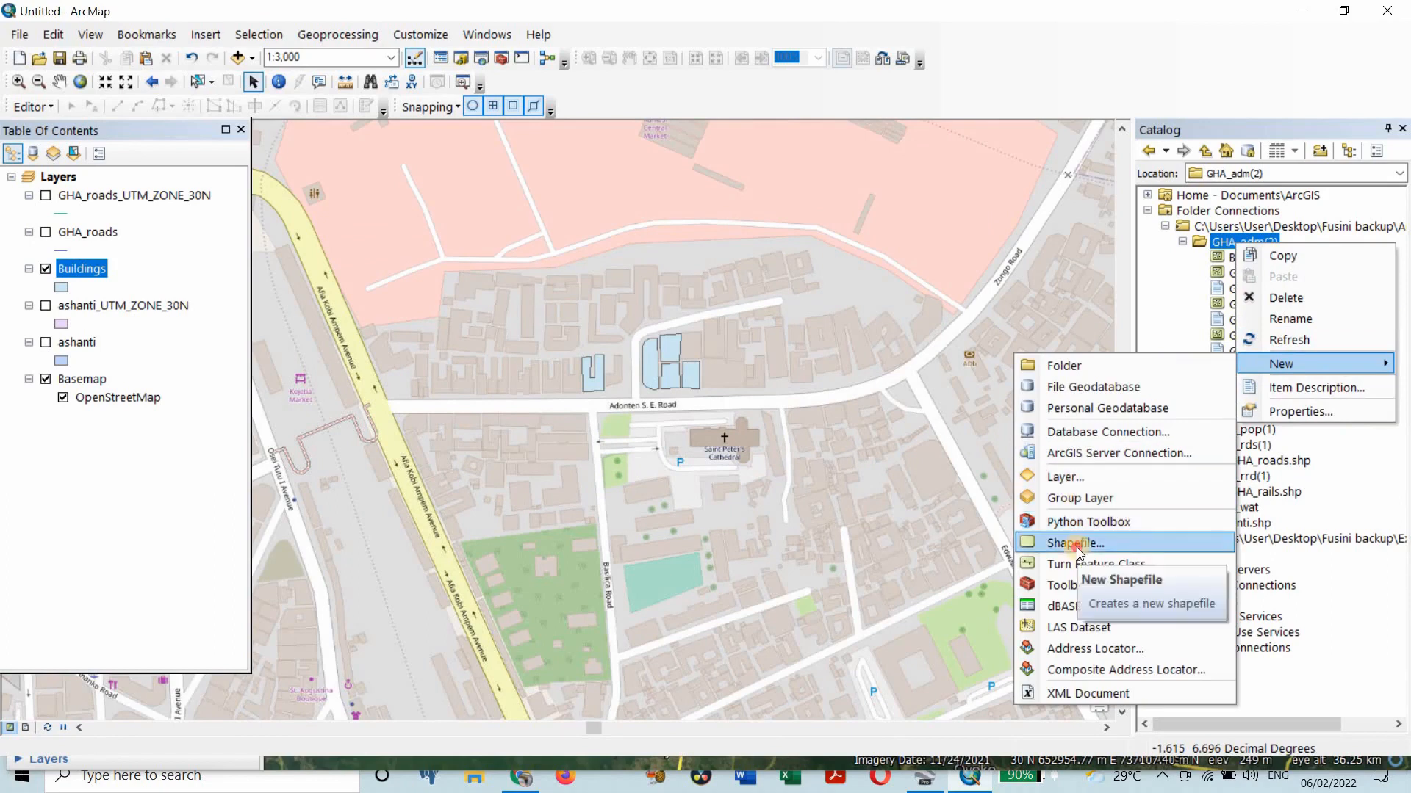
left_click(1077, 548)
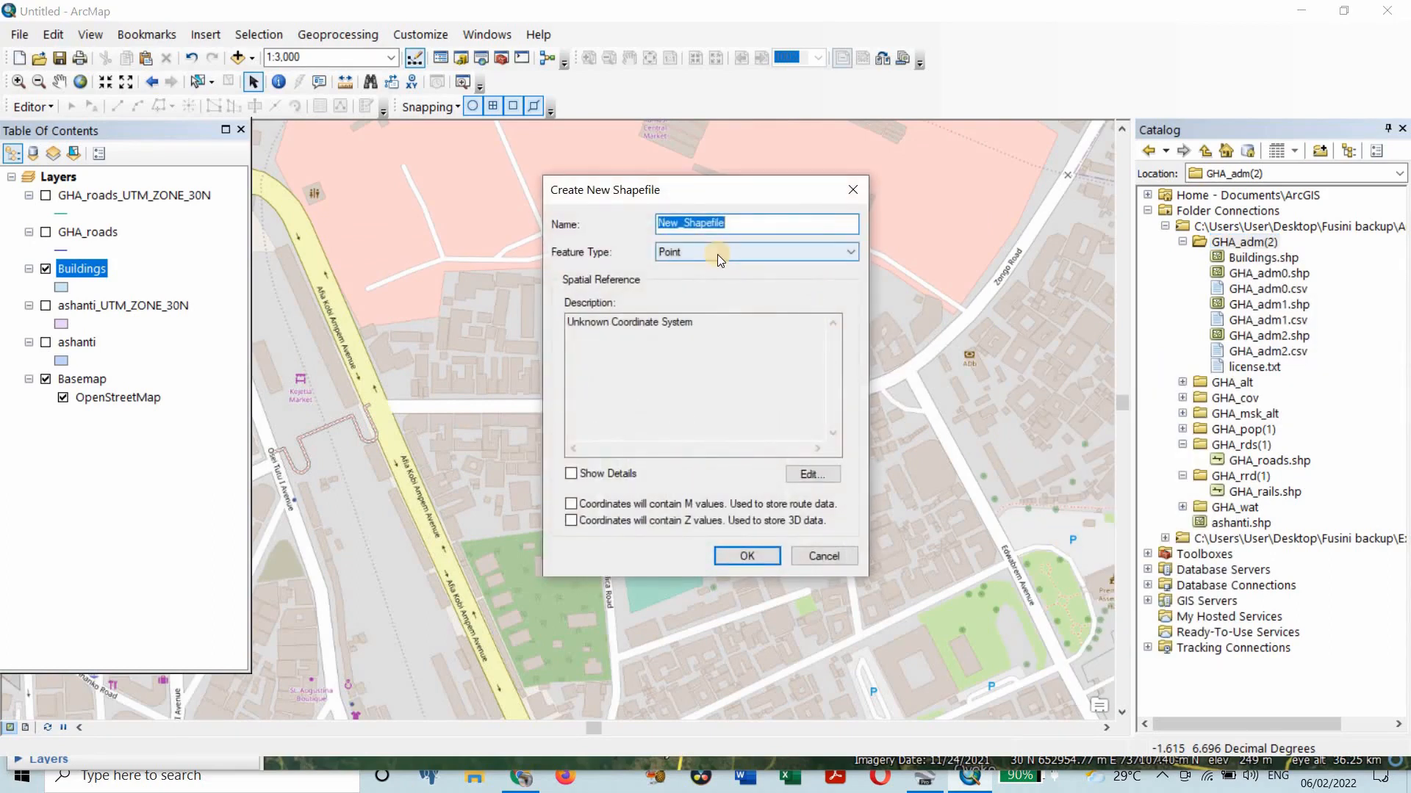
left_click(719, 254)
left_click(734, 224)
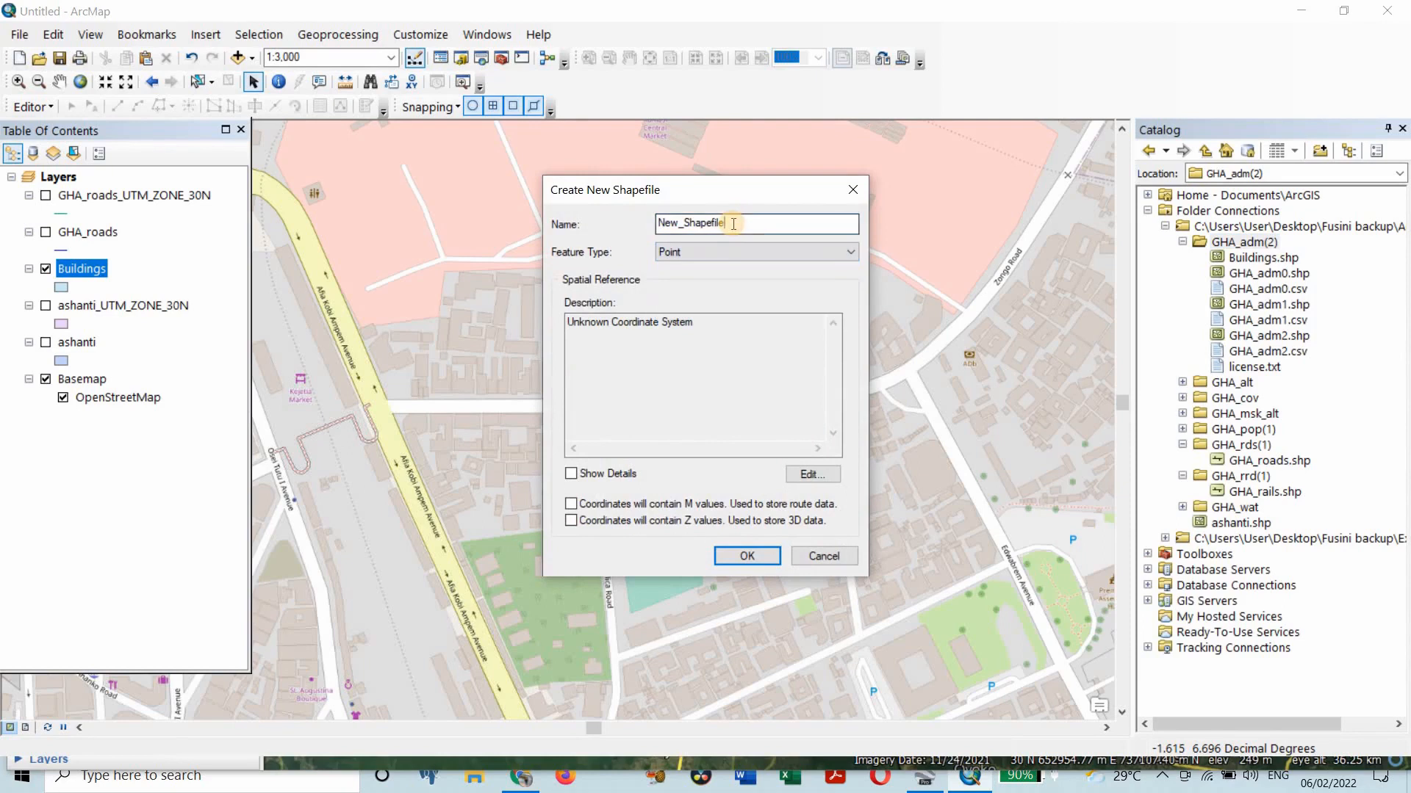
key("BackSpace")
key("BackSpace")
key("BackSpace")
key("BackSpace")
key("BackSpace")
key("BackSpace")
key("BackSpace")
key("BackSpace")
key("BackSpace")
key("BackSpace")
key("BackSpace")
key("BackSpace")
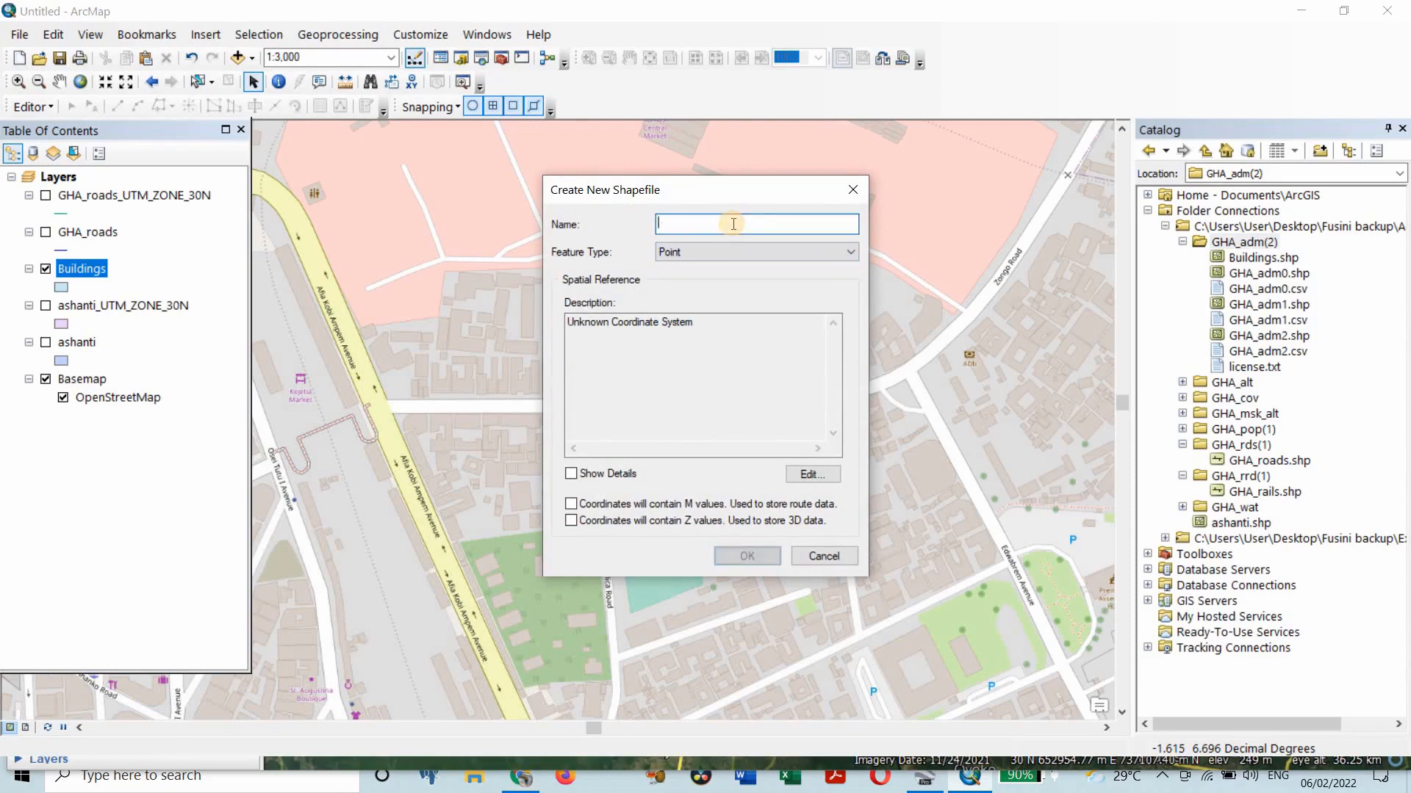
type("Roads")
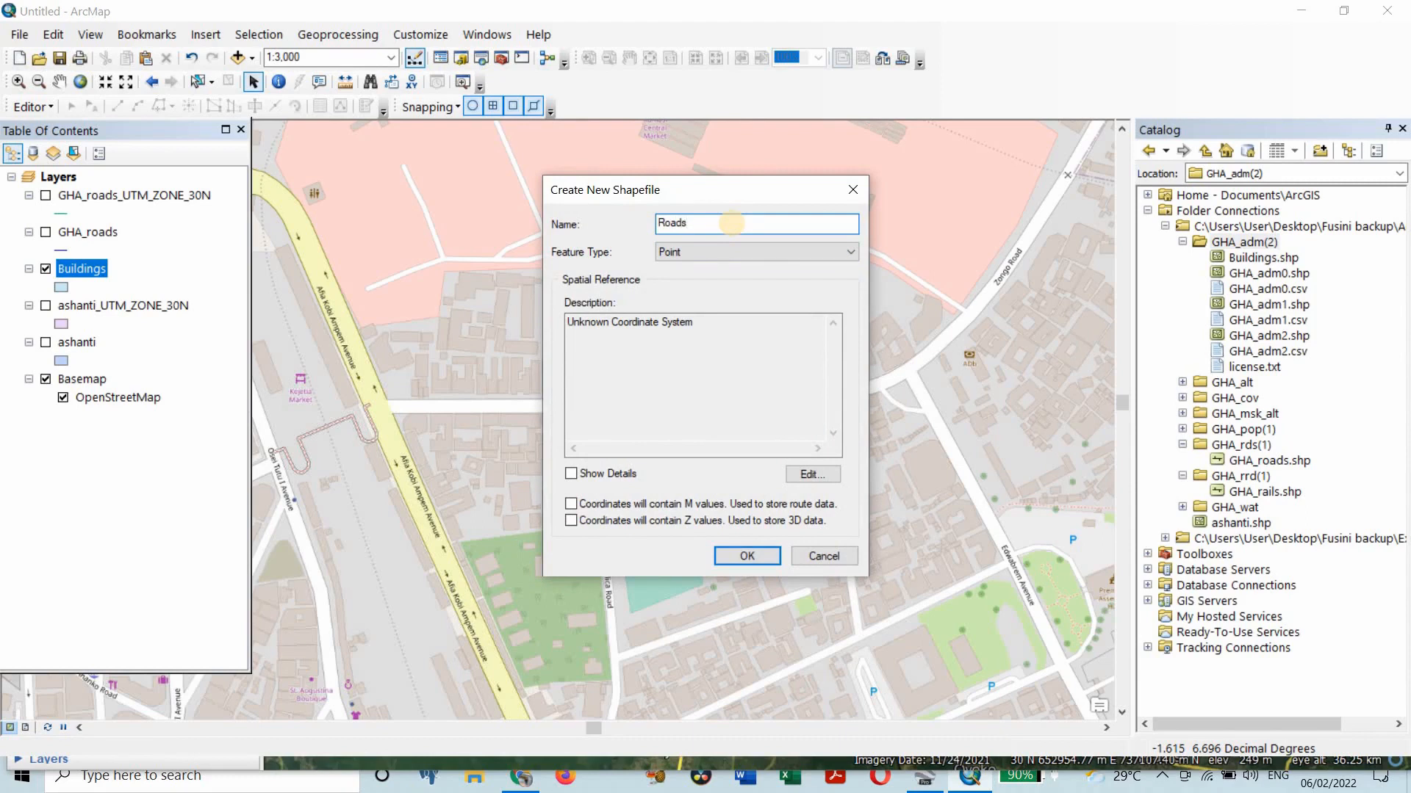
left_click(766, 250)
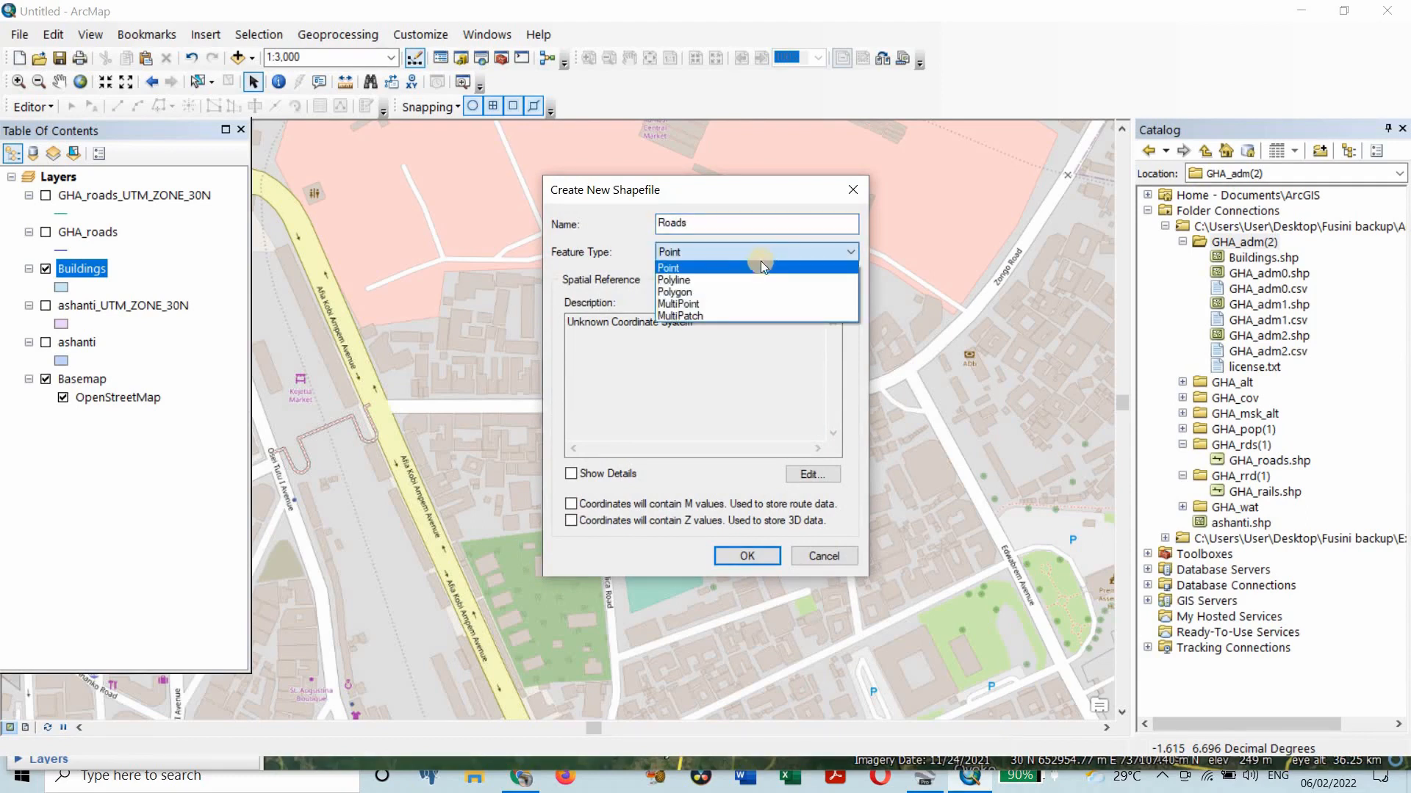
left_click(713, 280)
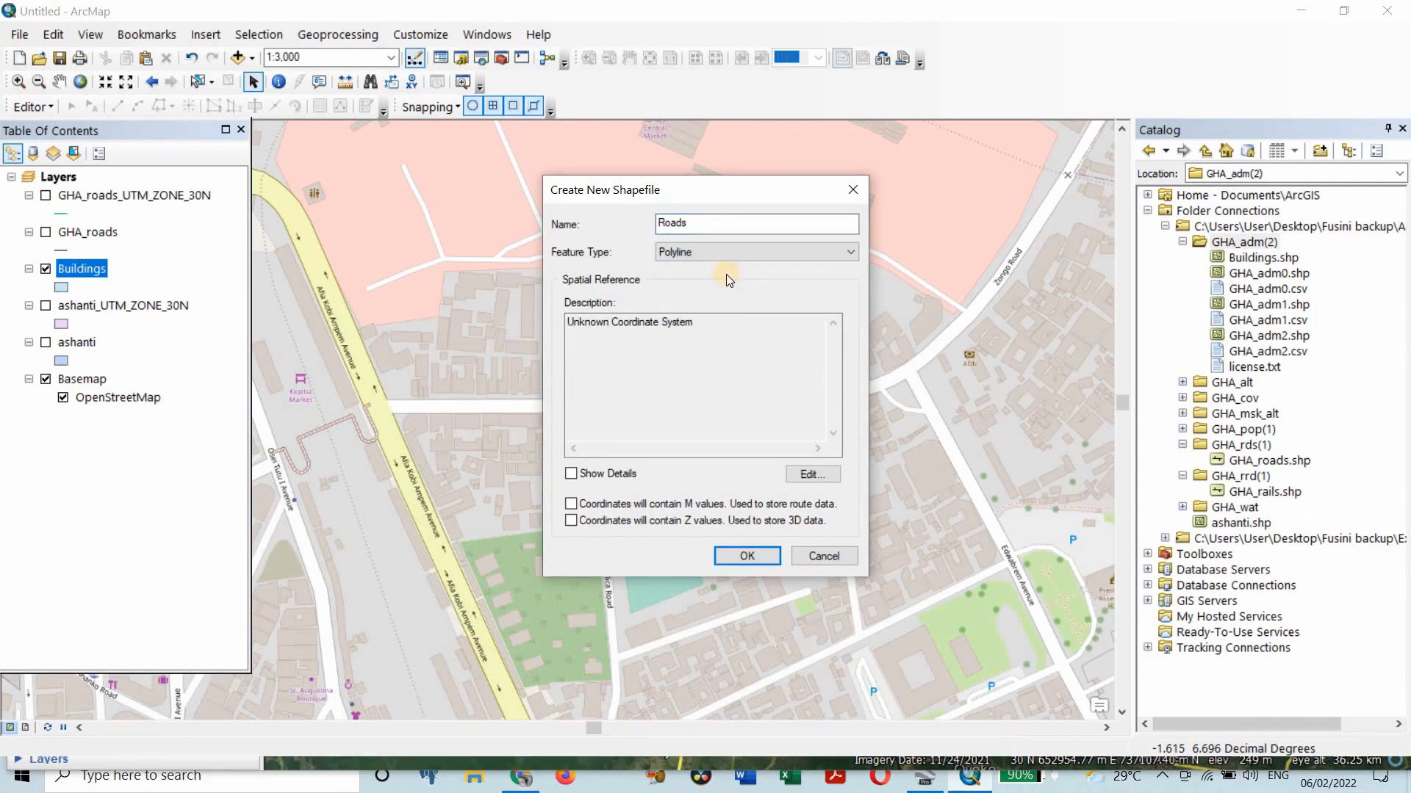
Assign the projected coordinate system WGS 1984 Complex UTM Zone 30N to the new shapefile and create it
left_click(800, 474)
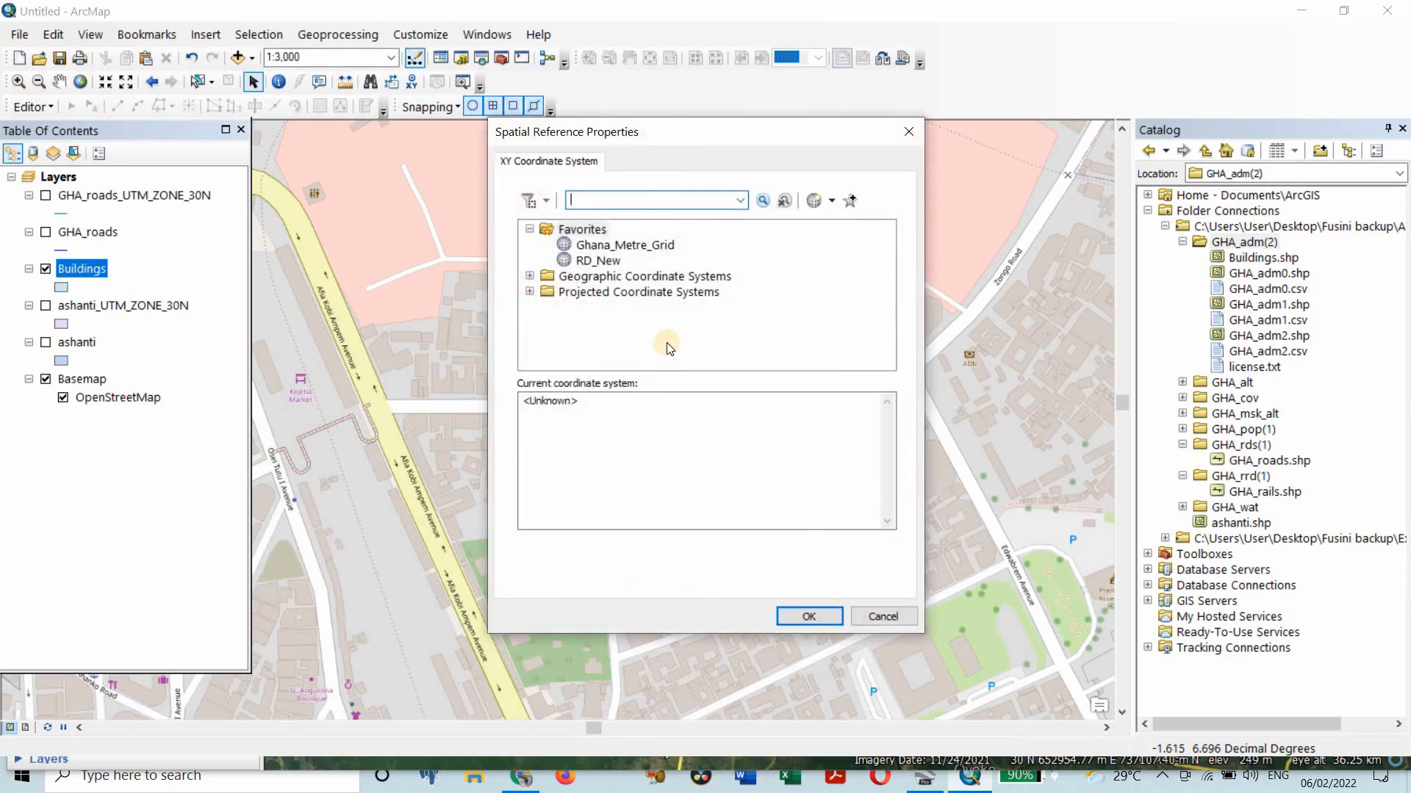
double_click(638, 291)
scroll(610, 320, "down", 1)
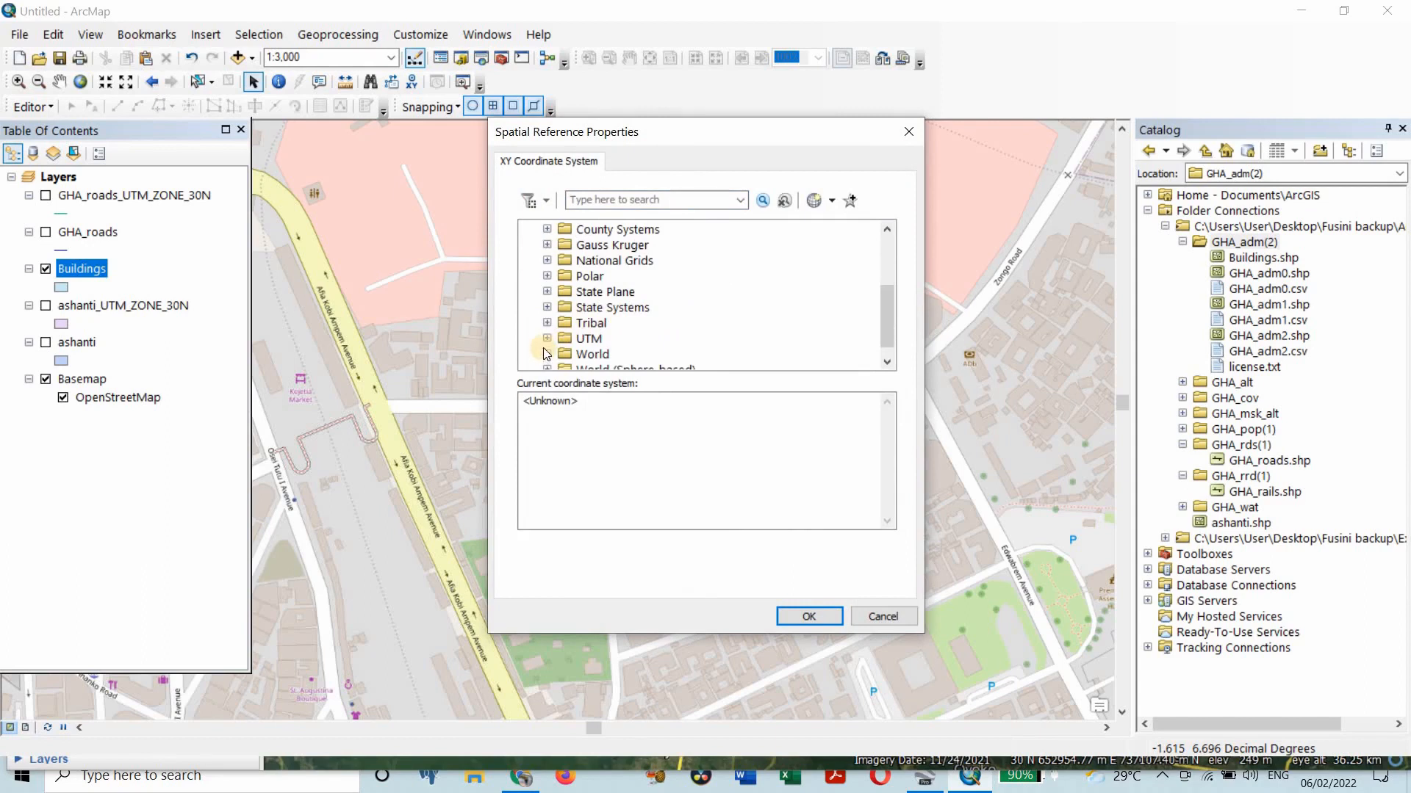
left_click(546, 338)
scroll(631, 323, "down", 2)
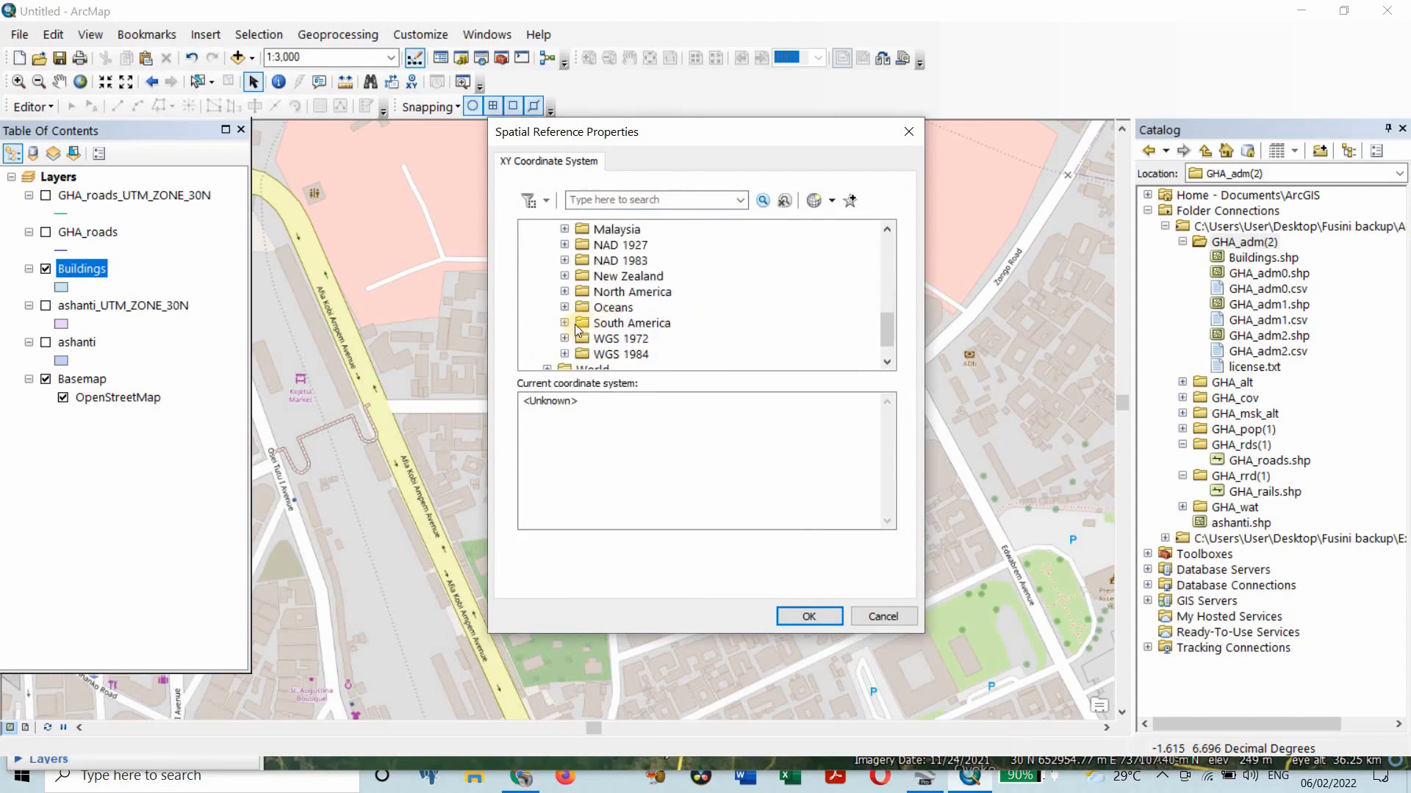
left_click(564, 354)
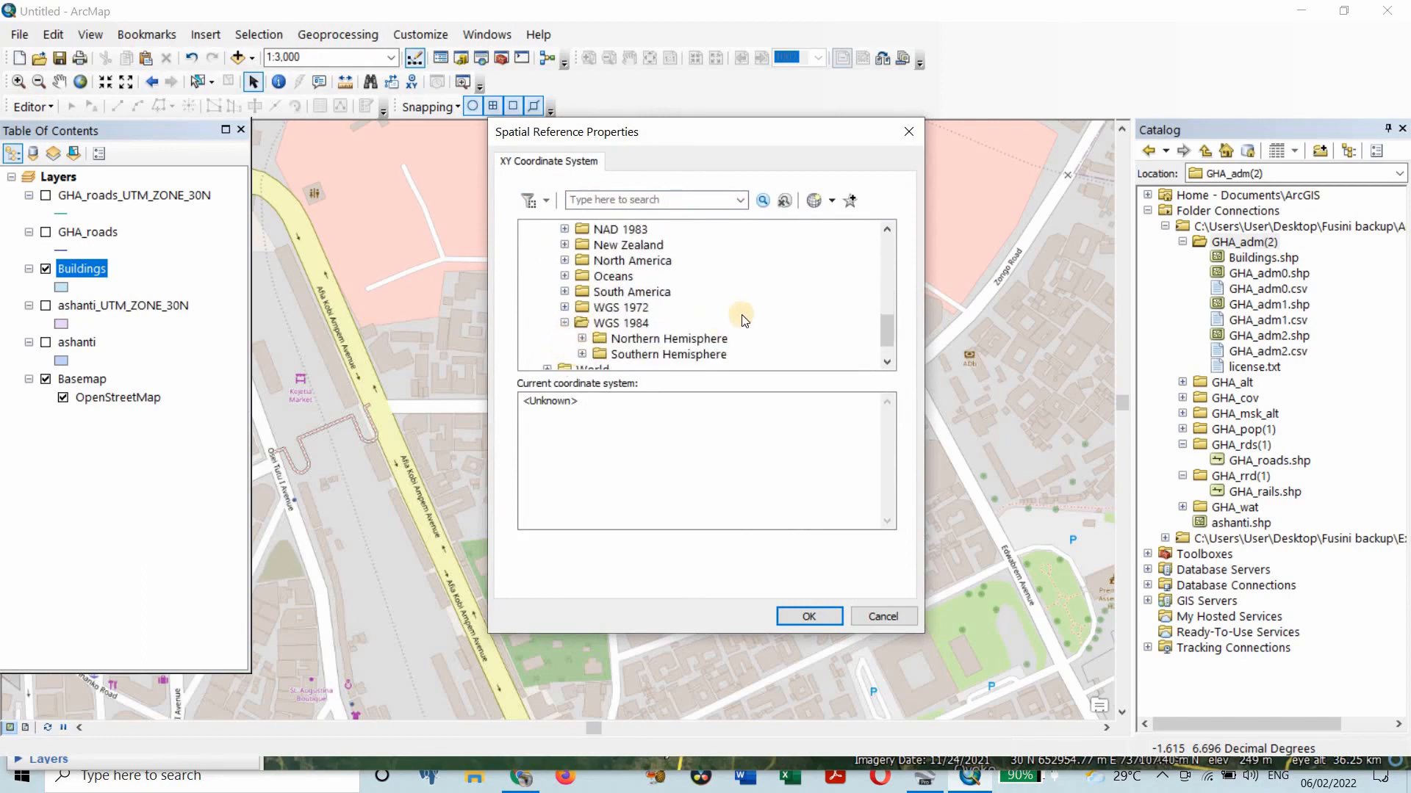
scroll(583, 314, "down", 1)
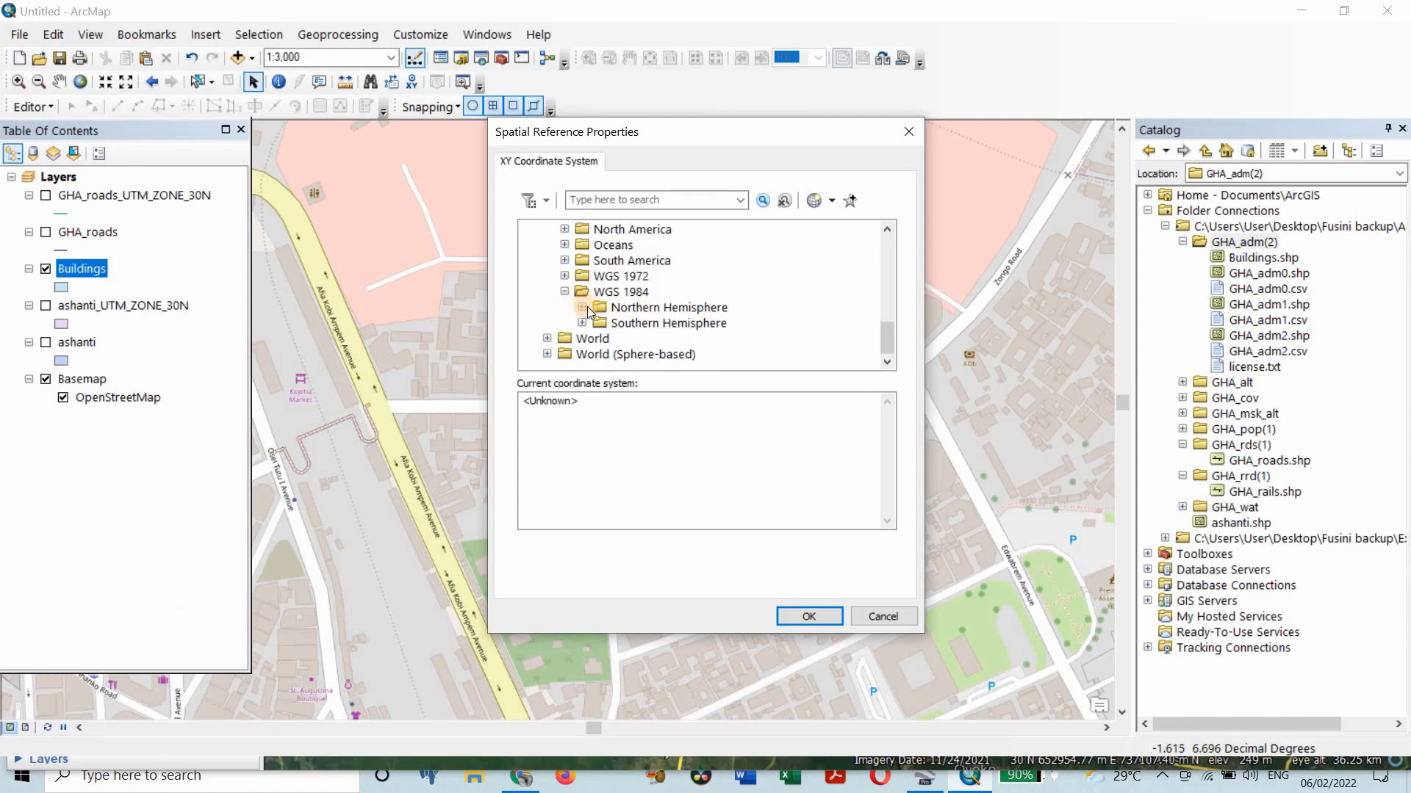
left_click(581, 308)
scroll(770, 306, "down", 1)
scroll(768, 294, "down", 2)
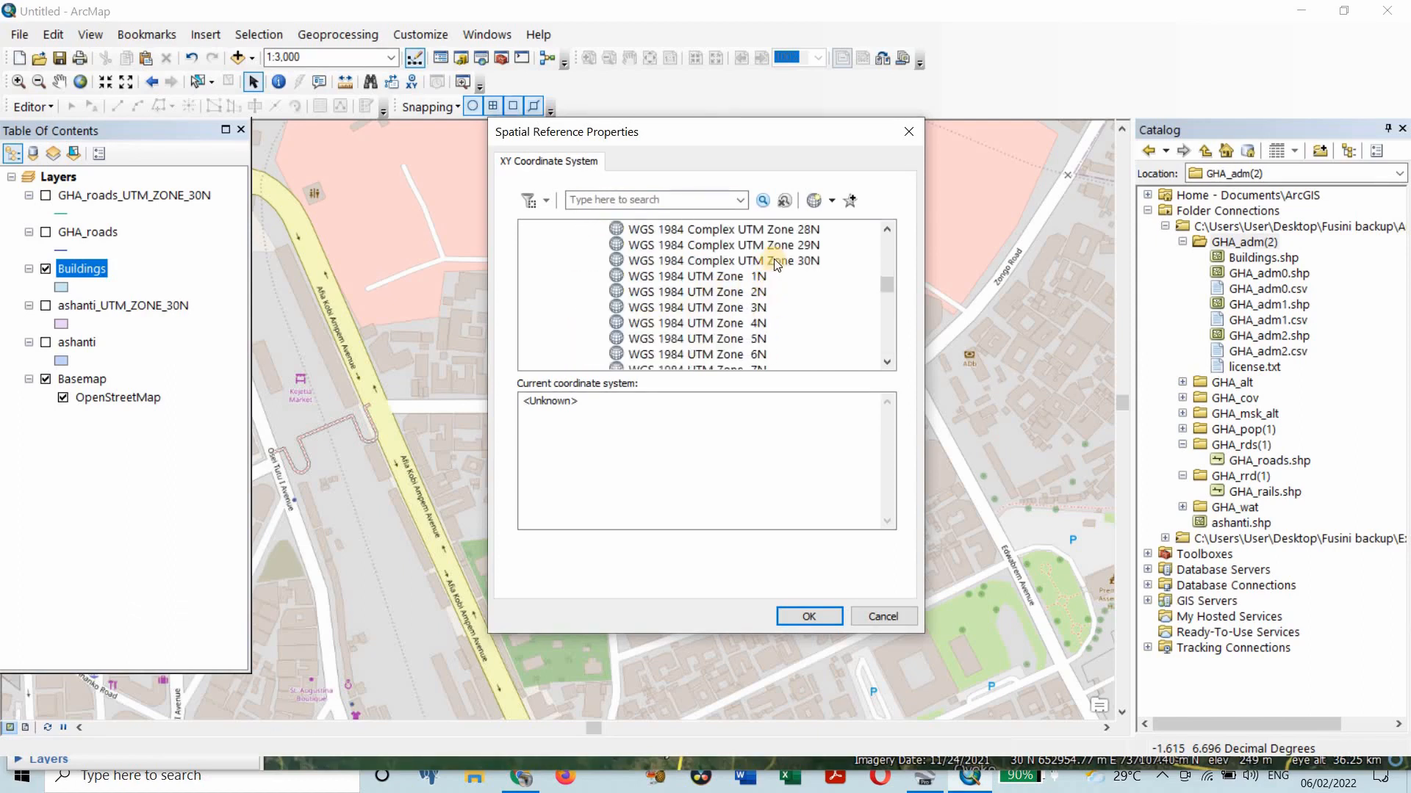
left_click(783, 261)
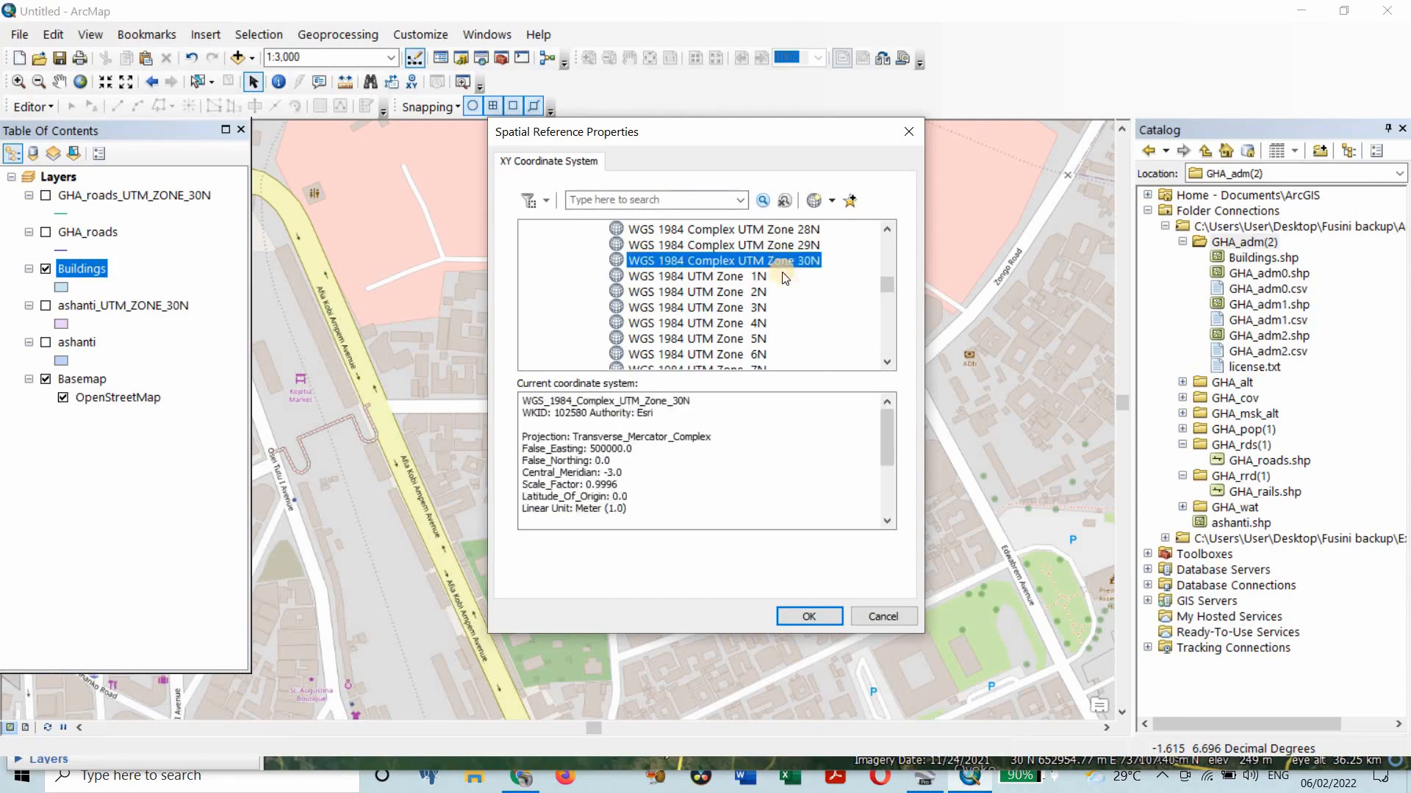
left_click(827, 618)
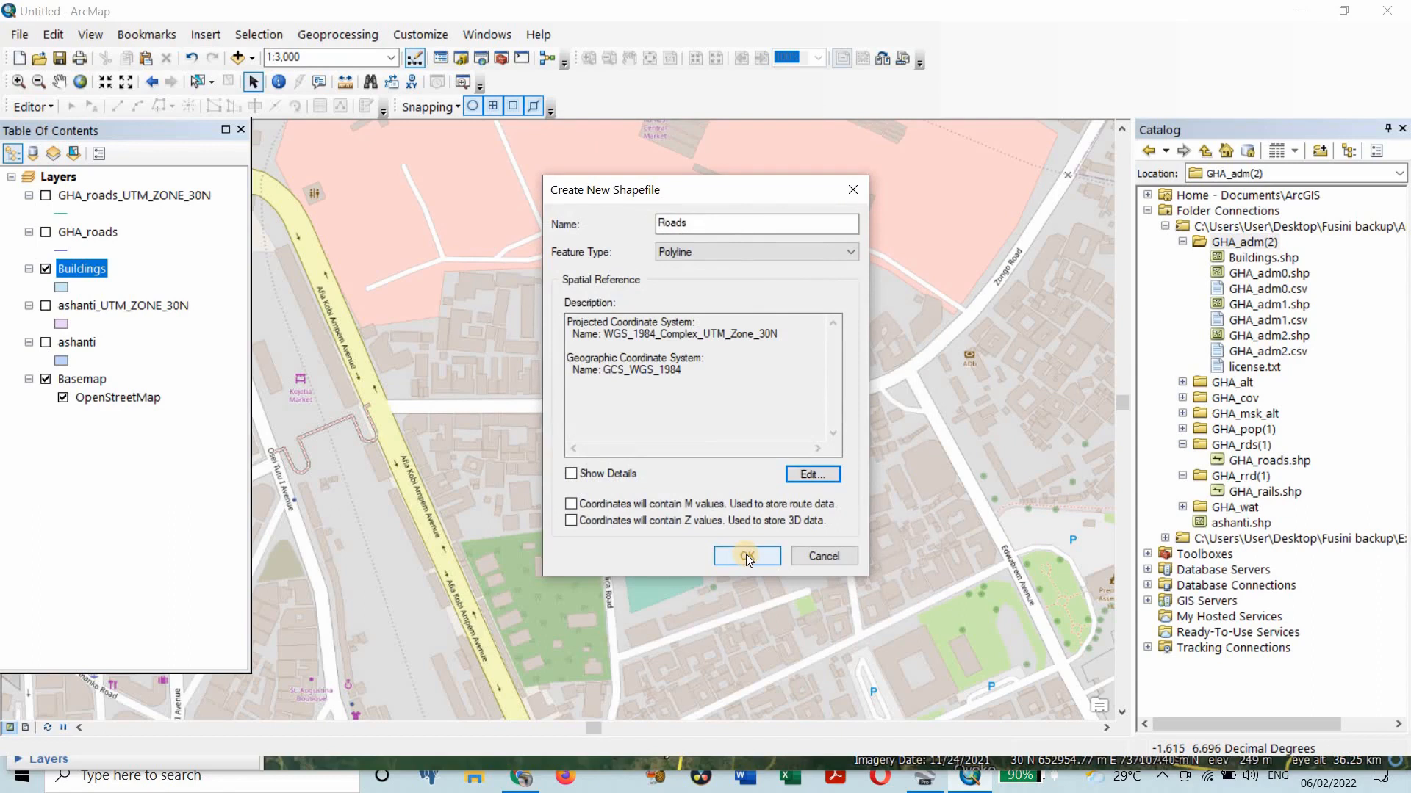
left_click(747, 555)
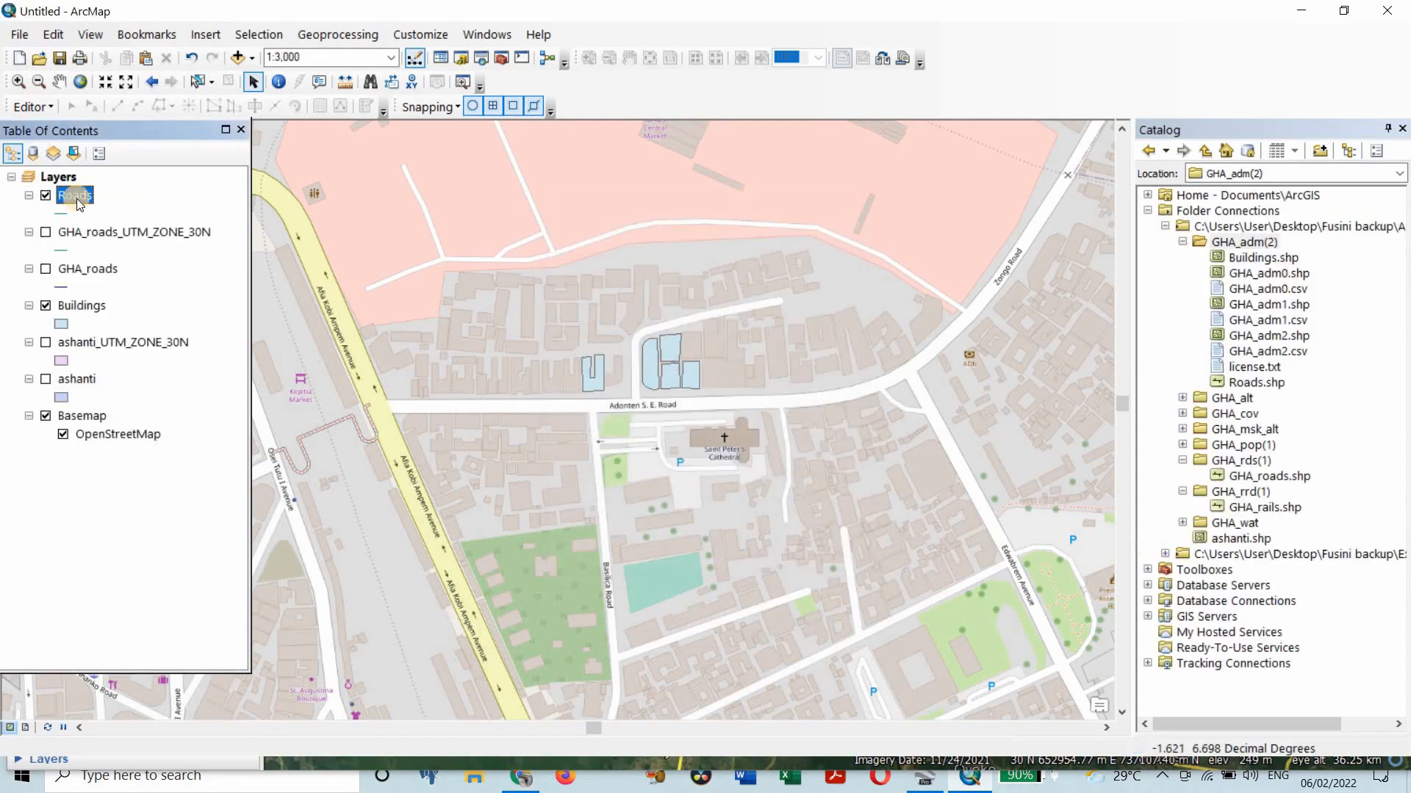
Start editing the Roads layer and choose the Roads template with the Line construction tool, moving the Create Features window off the map
right_click(78, 198)
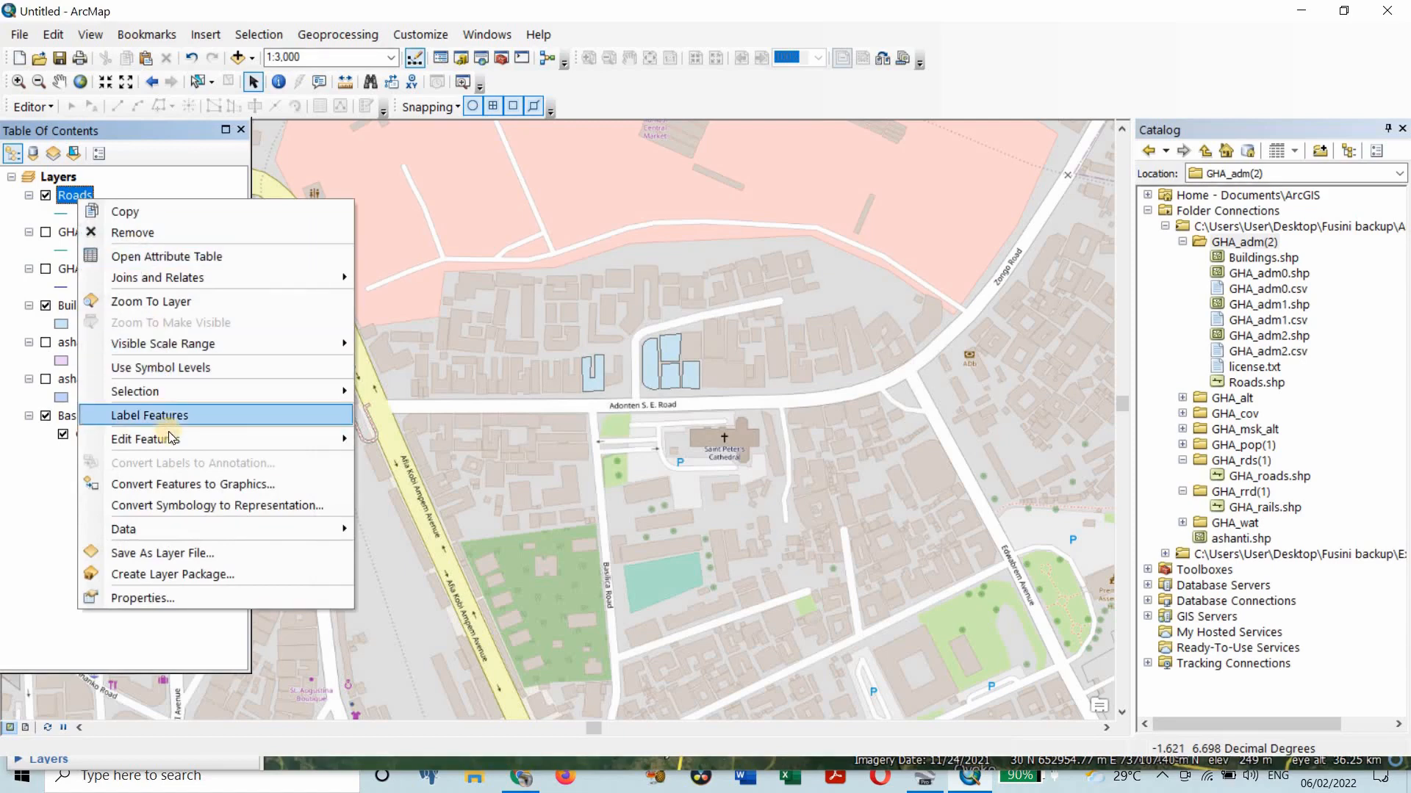
mouse_move(309, 439)
left_click(470, 442)
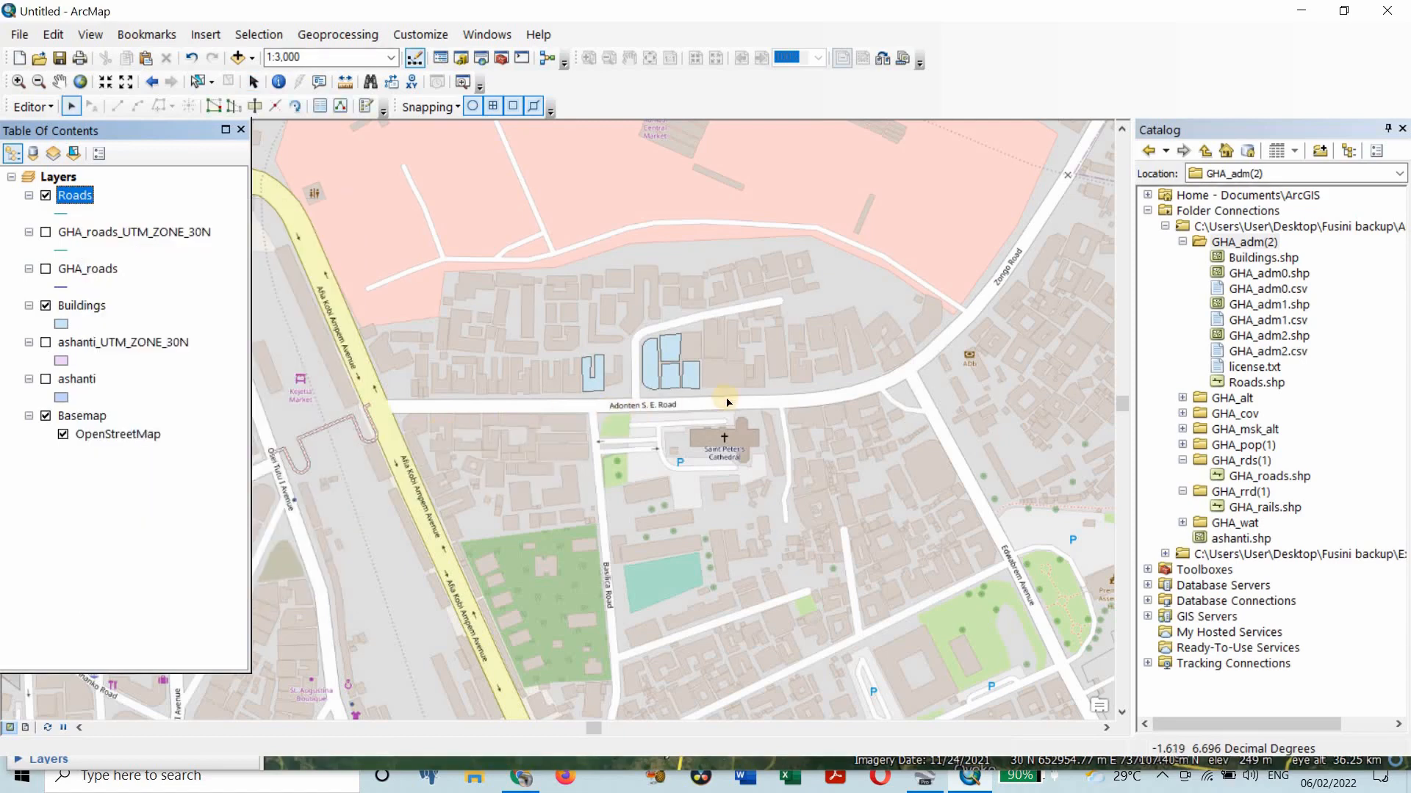
left_click(368, 108)
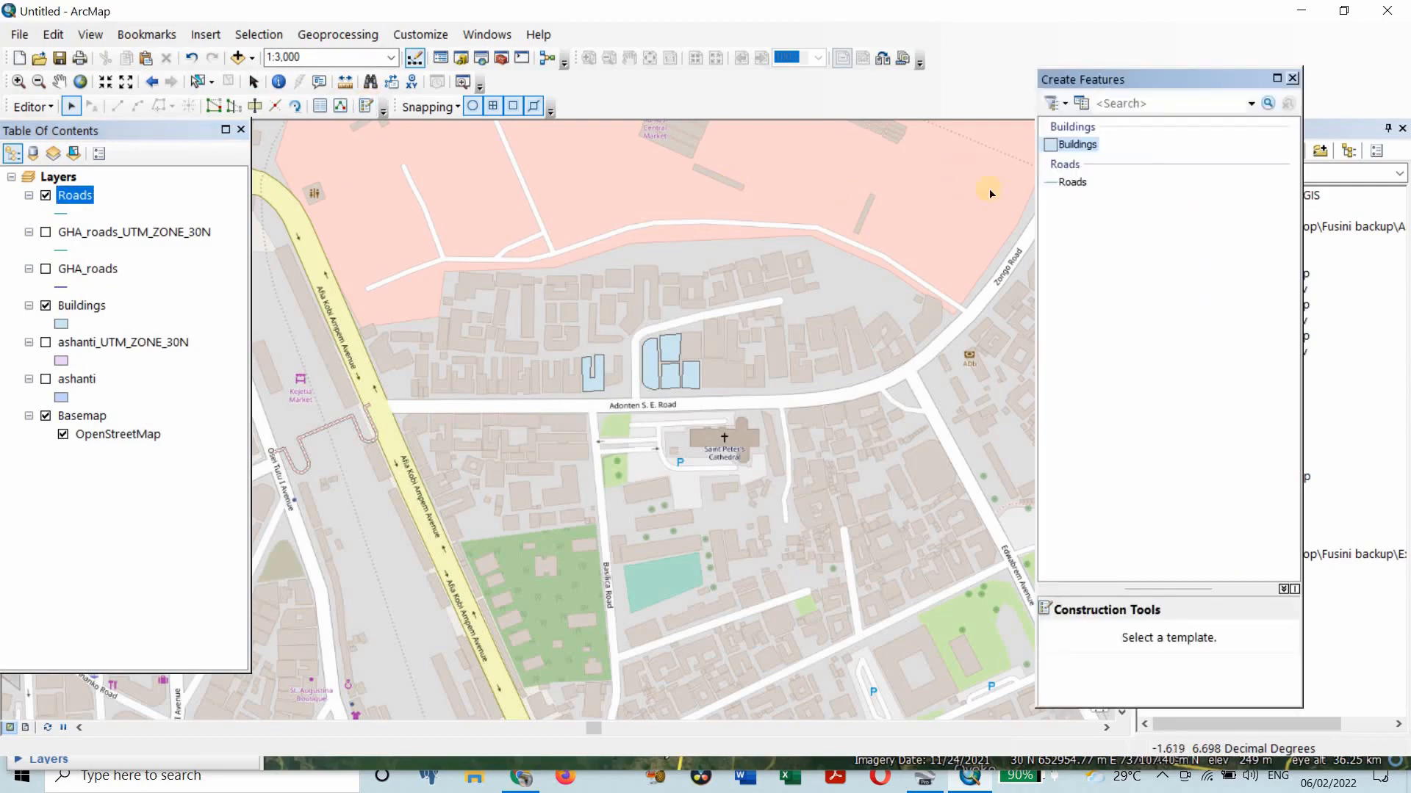
left_click(1072, 182)
left_click(1083, 642)
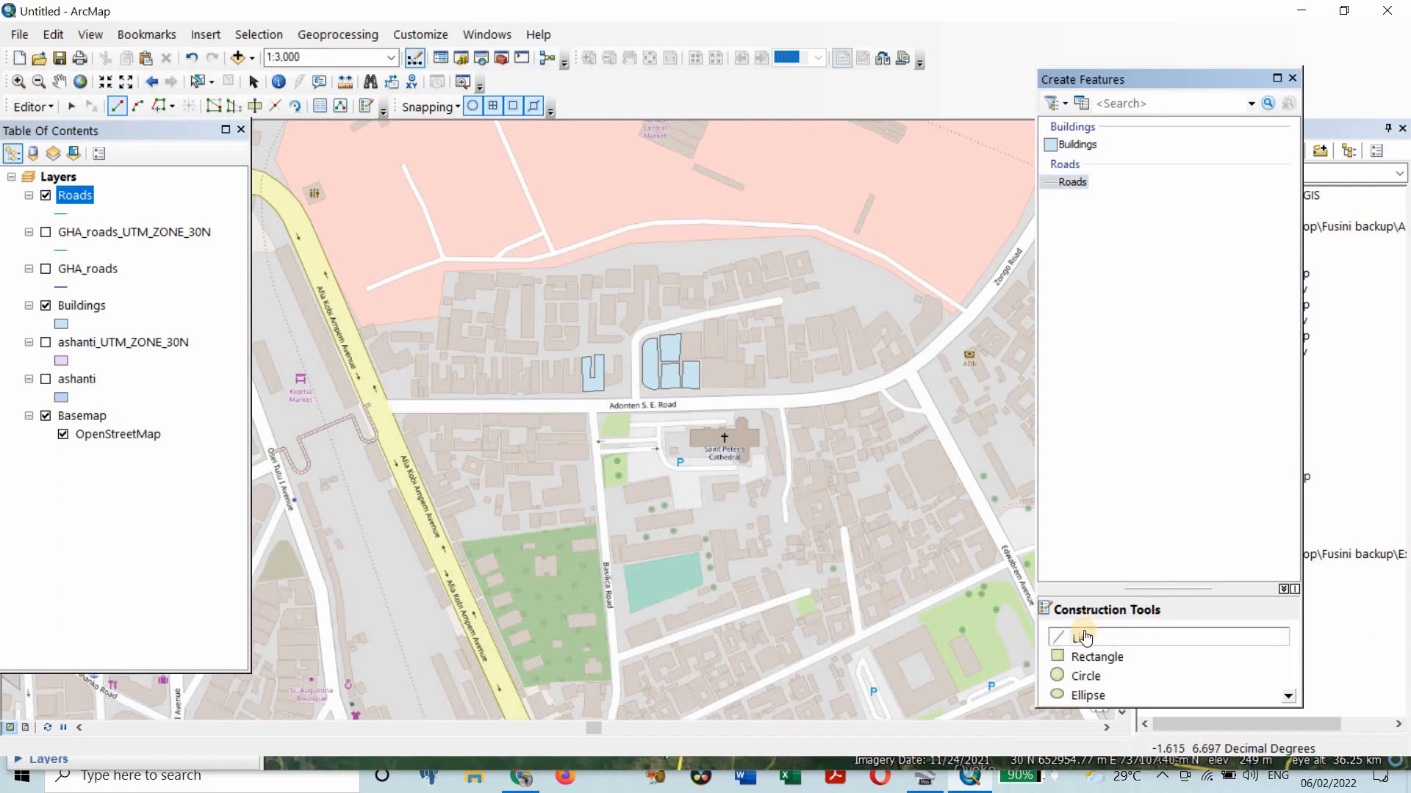
left_click(1174, 81)
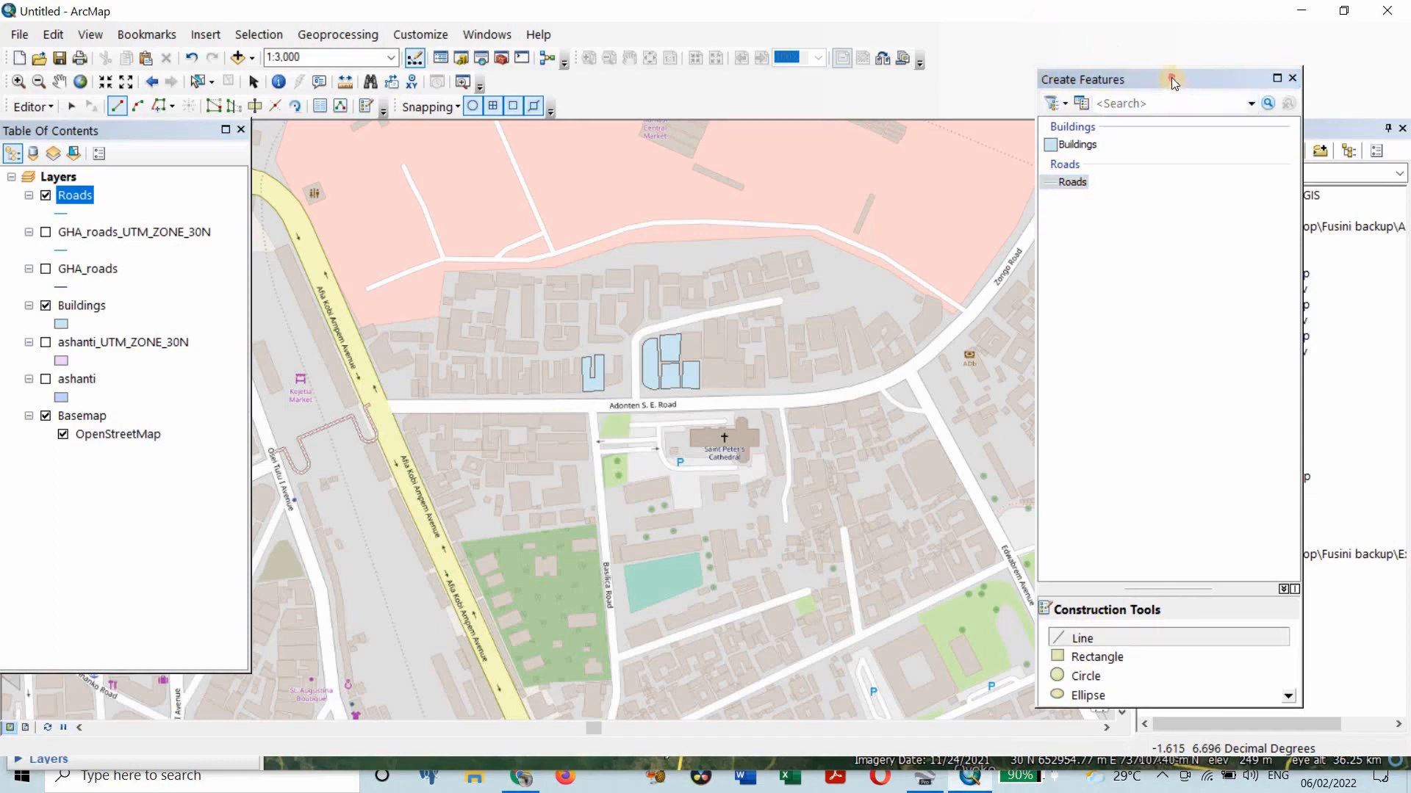
left_click_drag(1173, 81, 1246, 103)
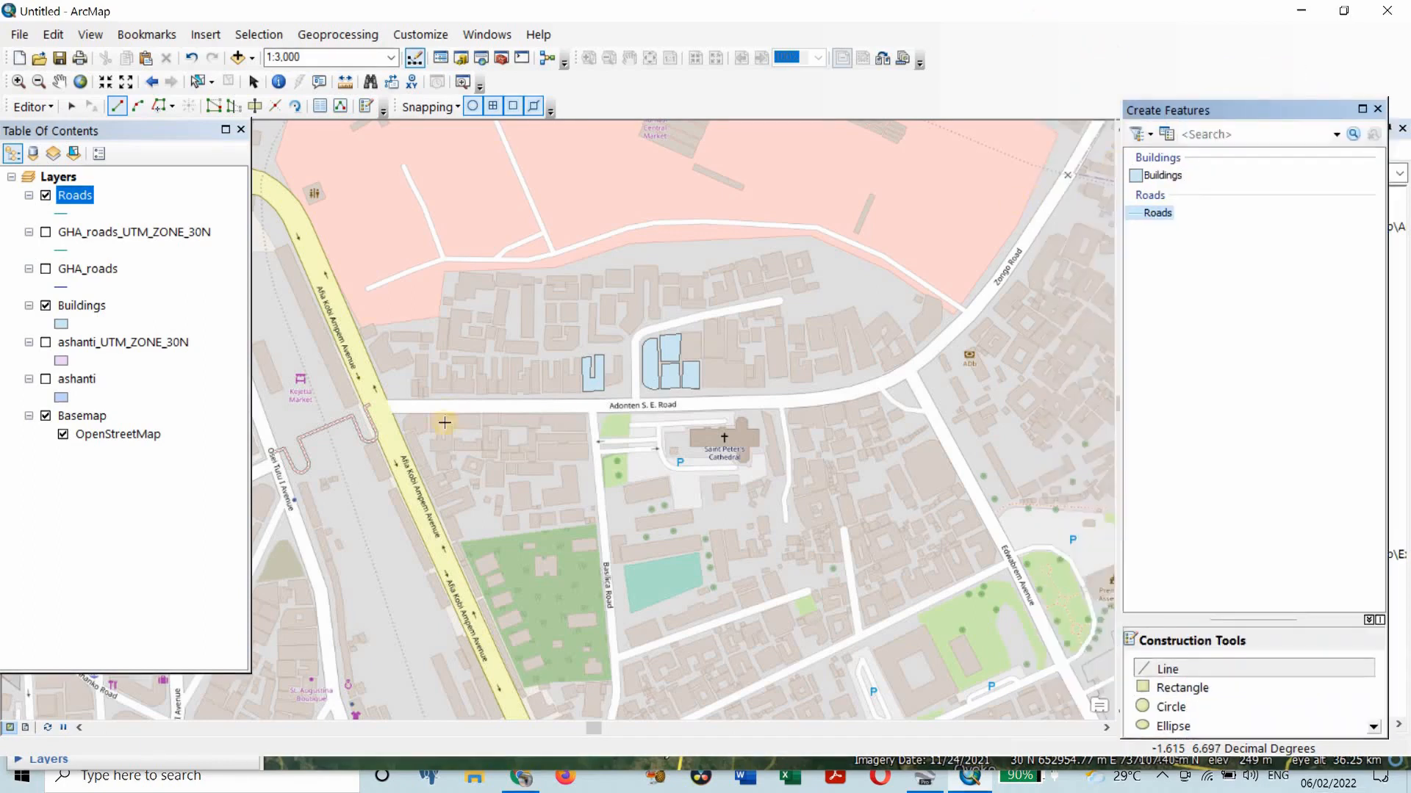
Digitize a road line along Adonten S. E. Road from Afia Kobi Ampem Avenue, continuing up Zongo Road to the map's upper edge
left_click(387, 405)
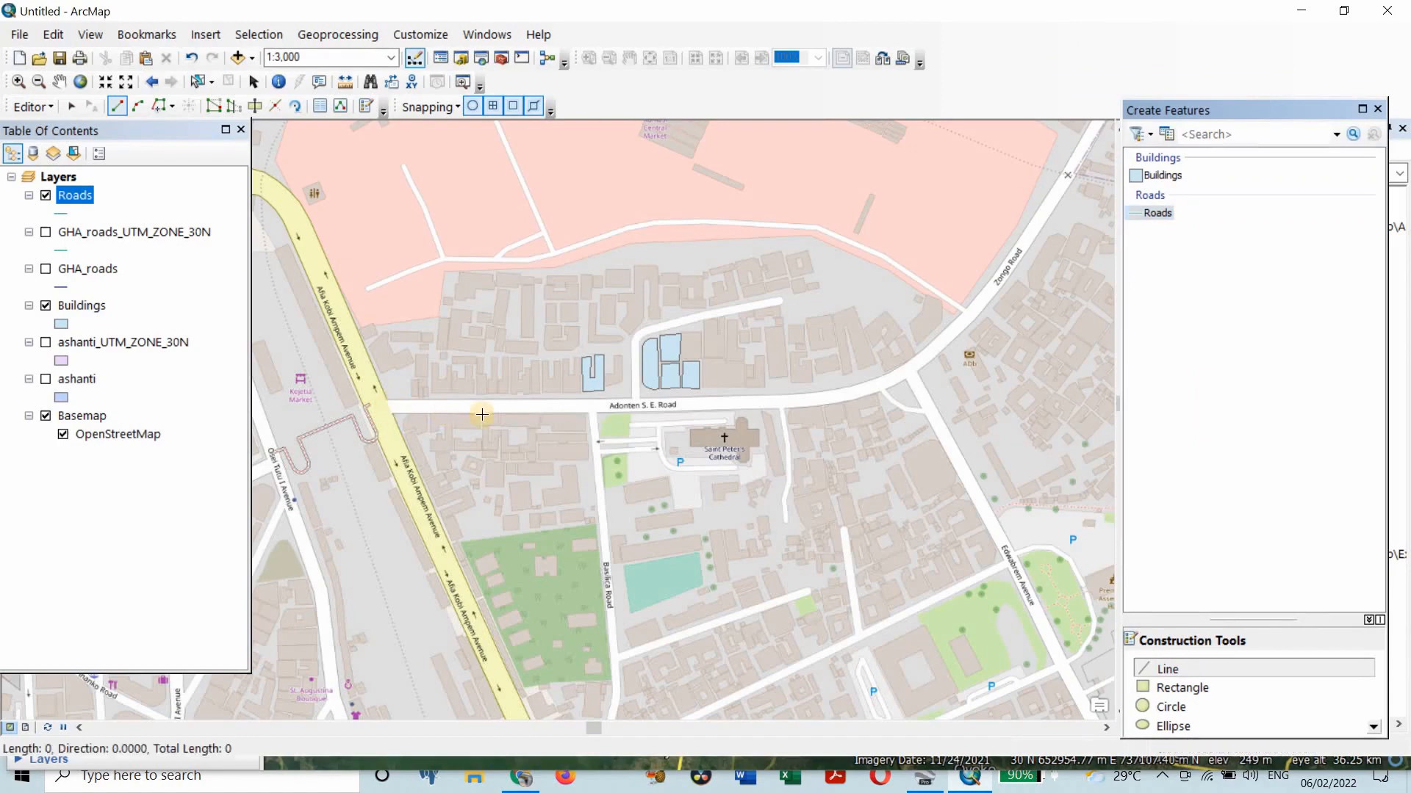
left_click(601, 406)
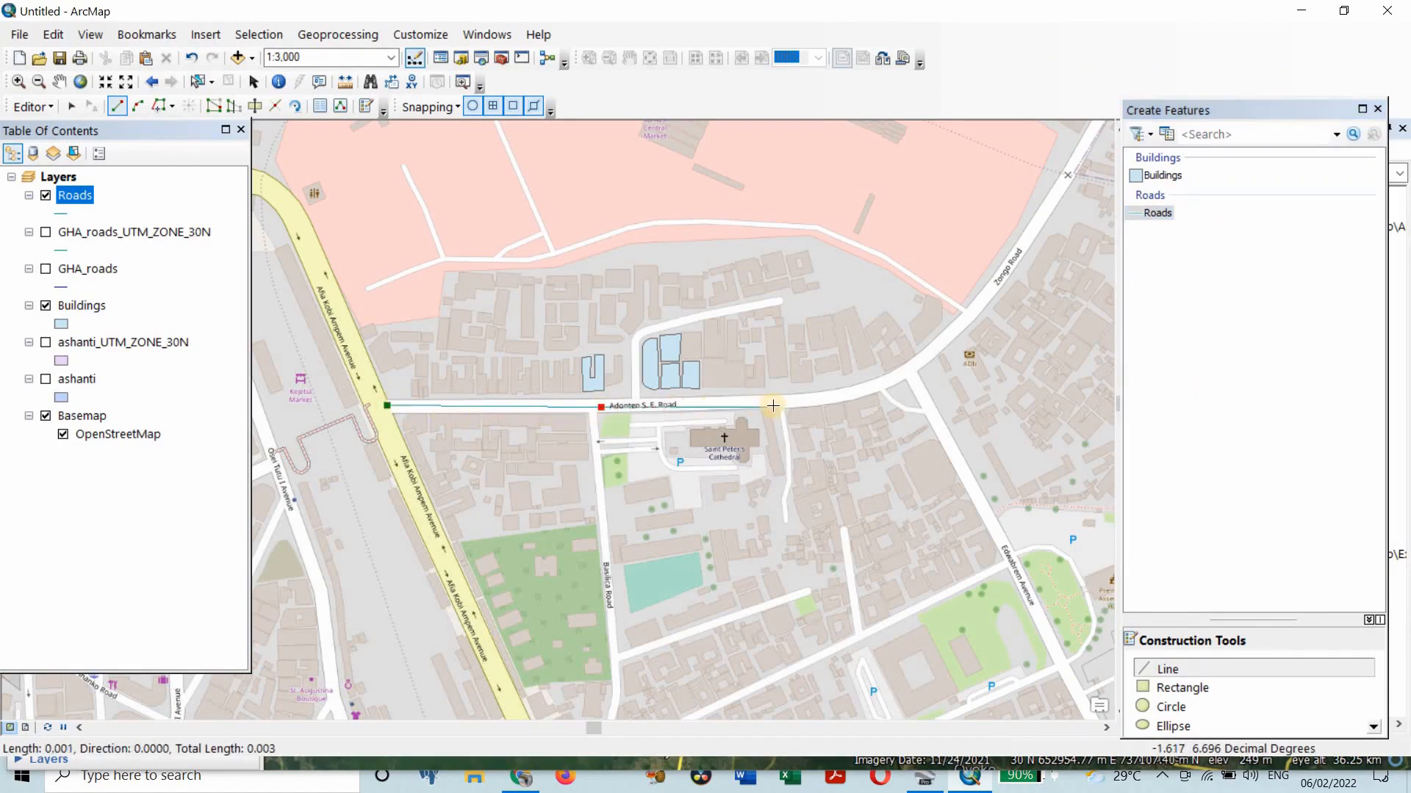
left_click(774, 406)
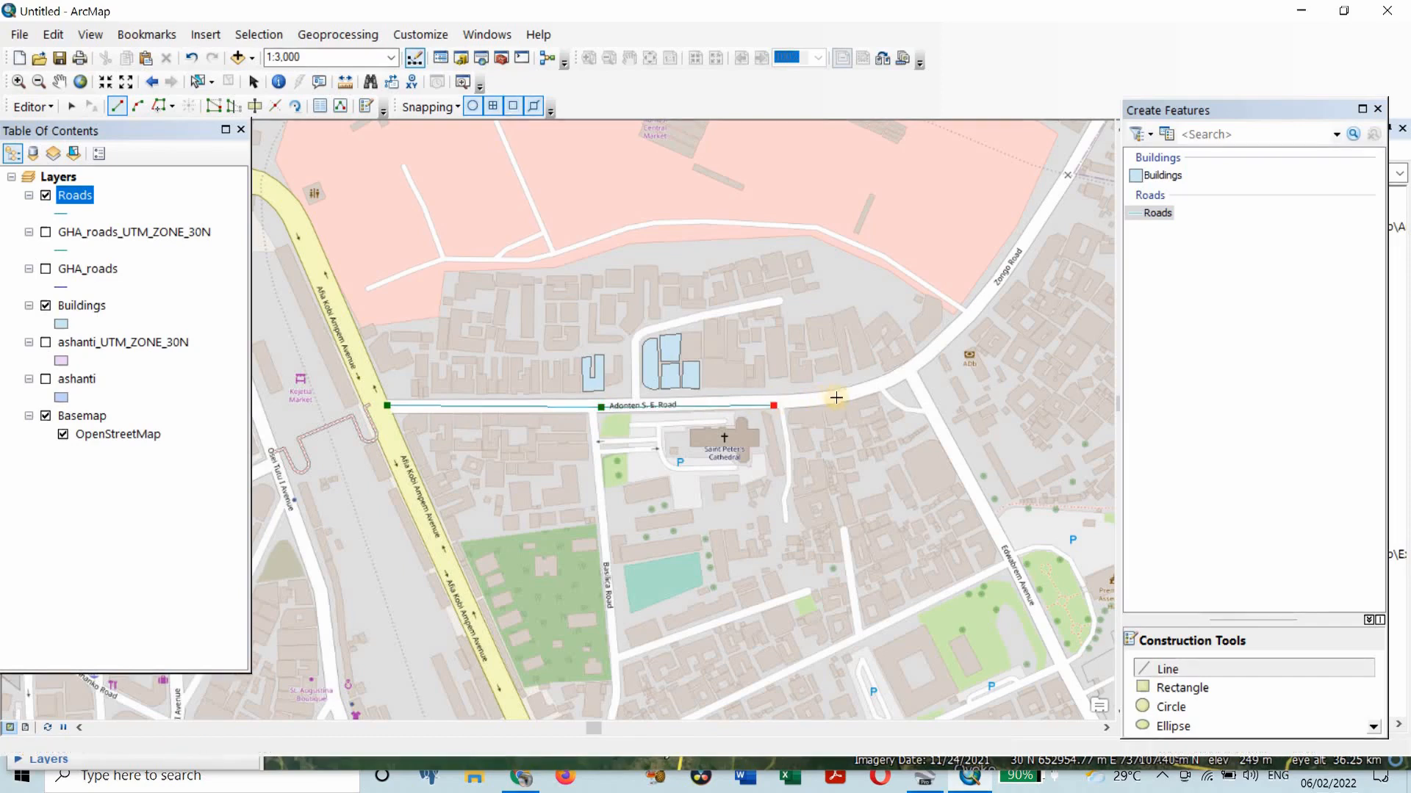
left_click(887, 385)
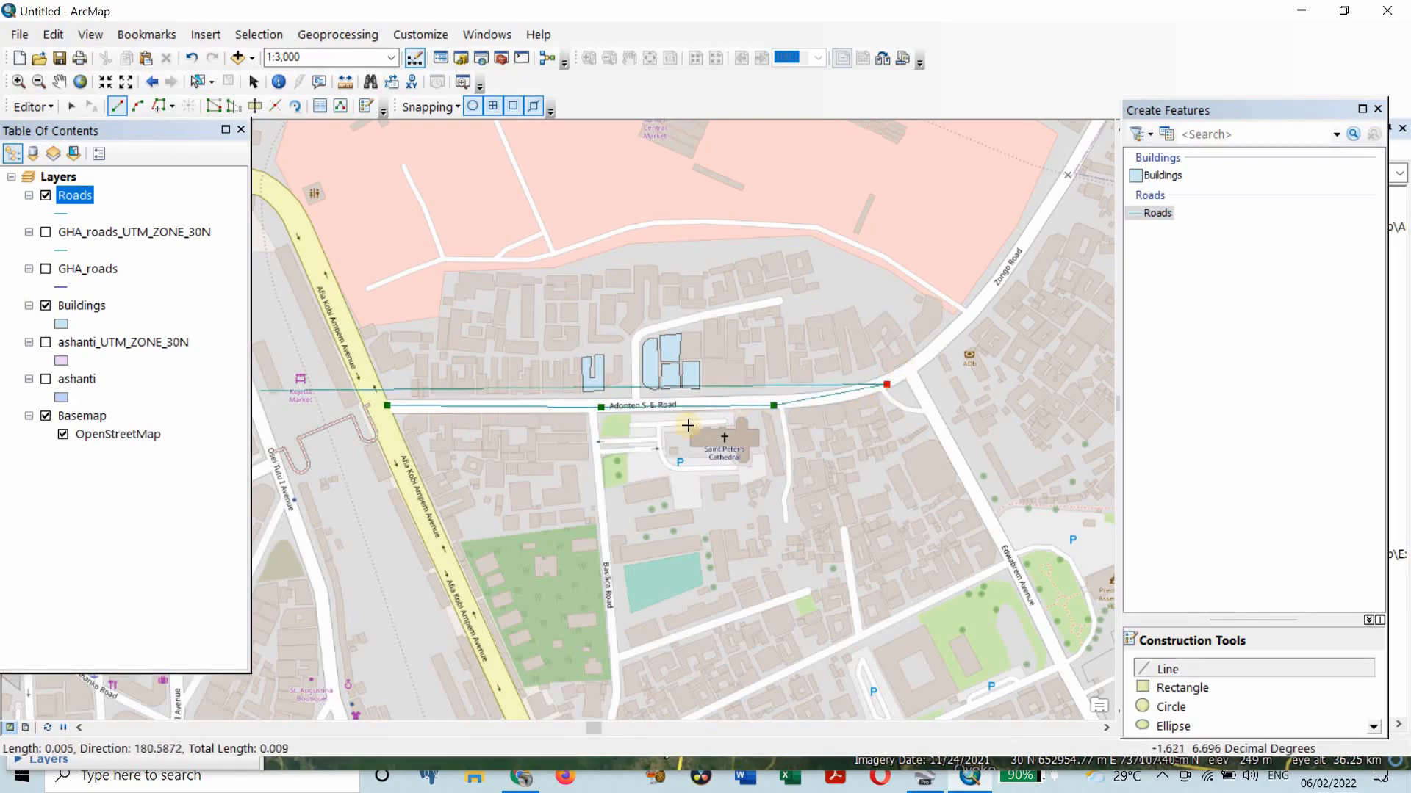
left_click(959, 330)
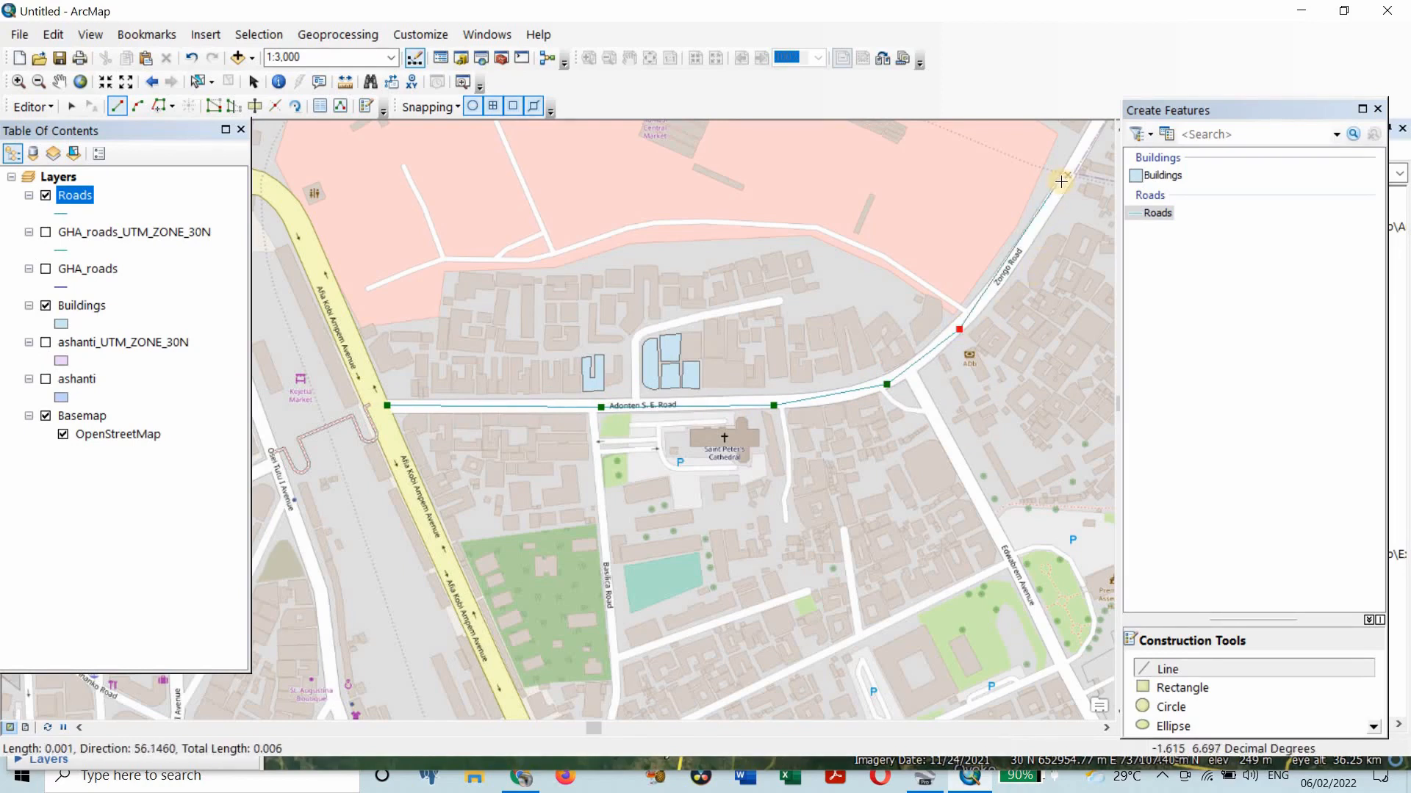
left_click(1060, 181)
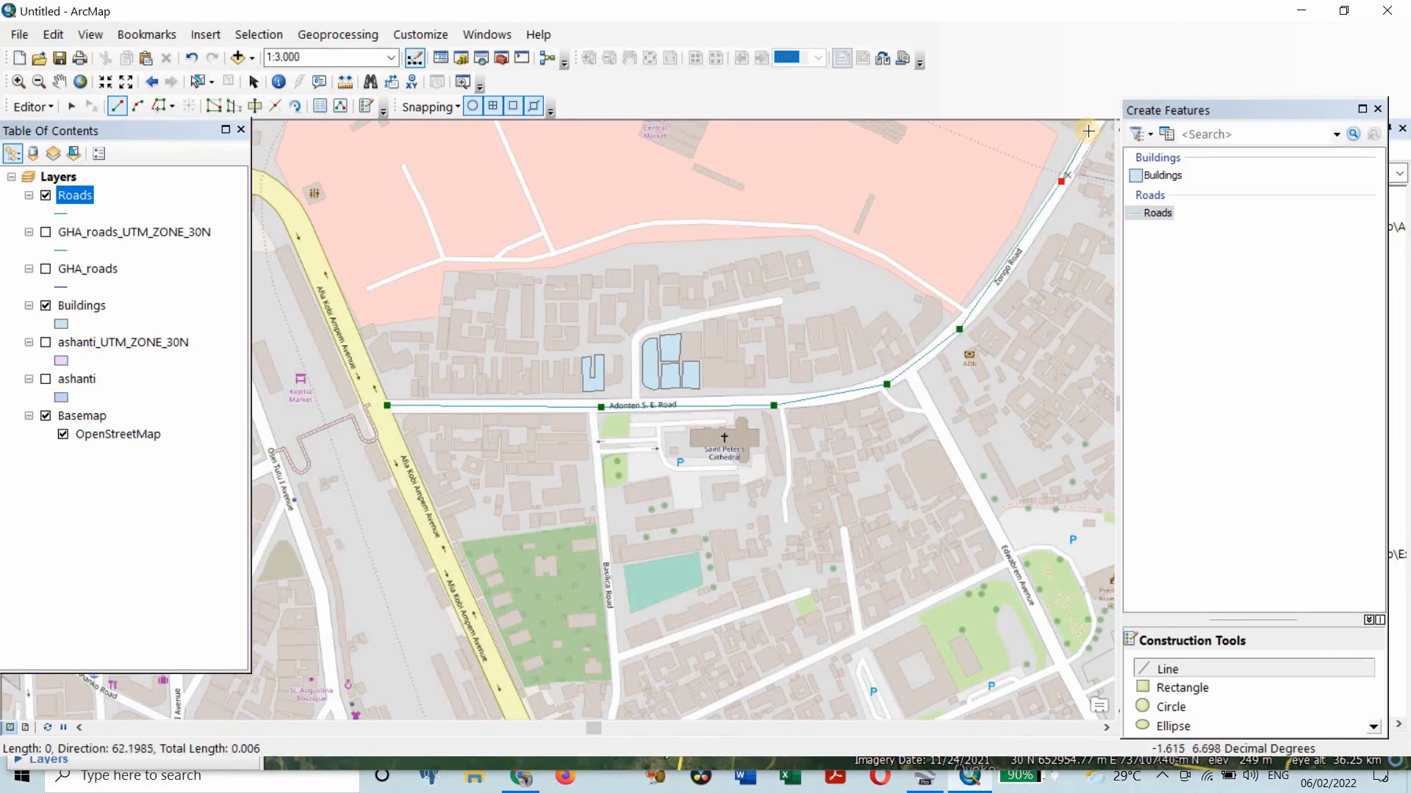
double_click(1095, 125)
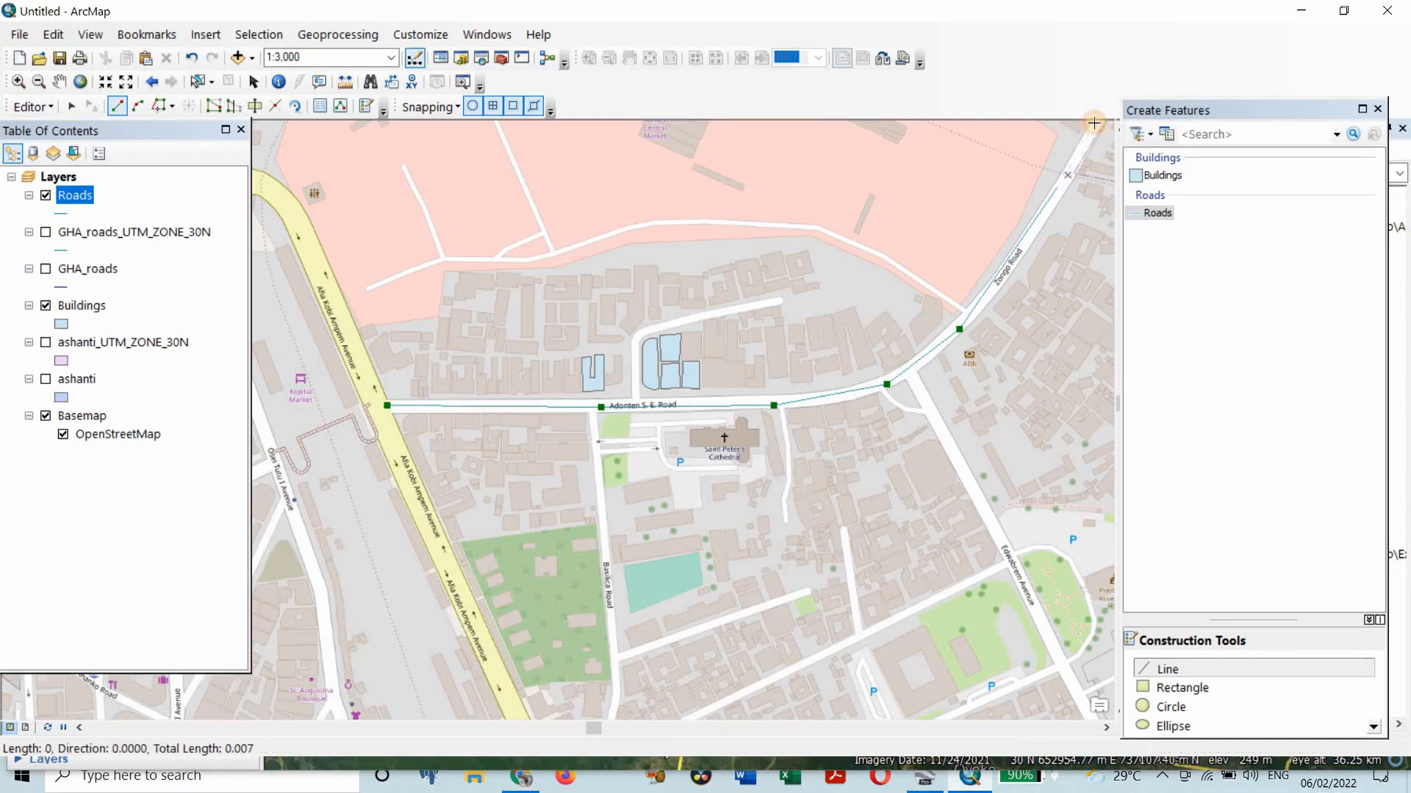
Digitize a road line along the yellow Afia Kobi Ampem Avenue, from its northern bend to the map's lower edge
left_click(268, 189)
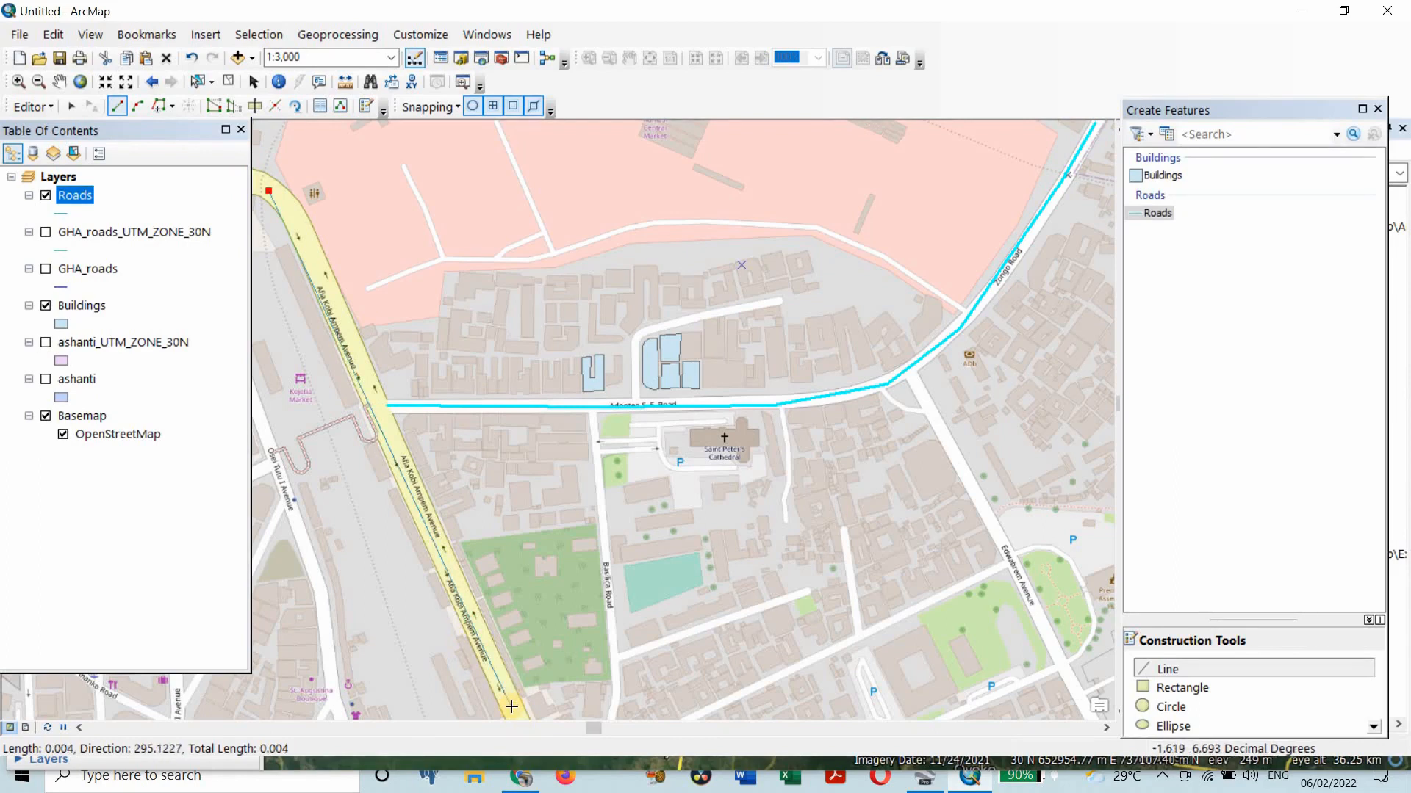
left_click(299, 226)
left_click(403, 460)
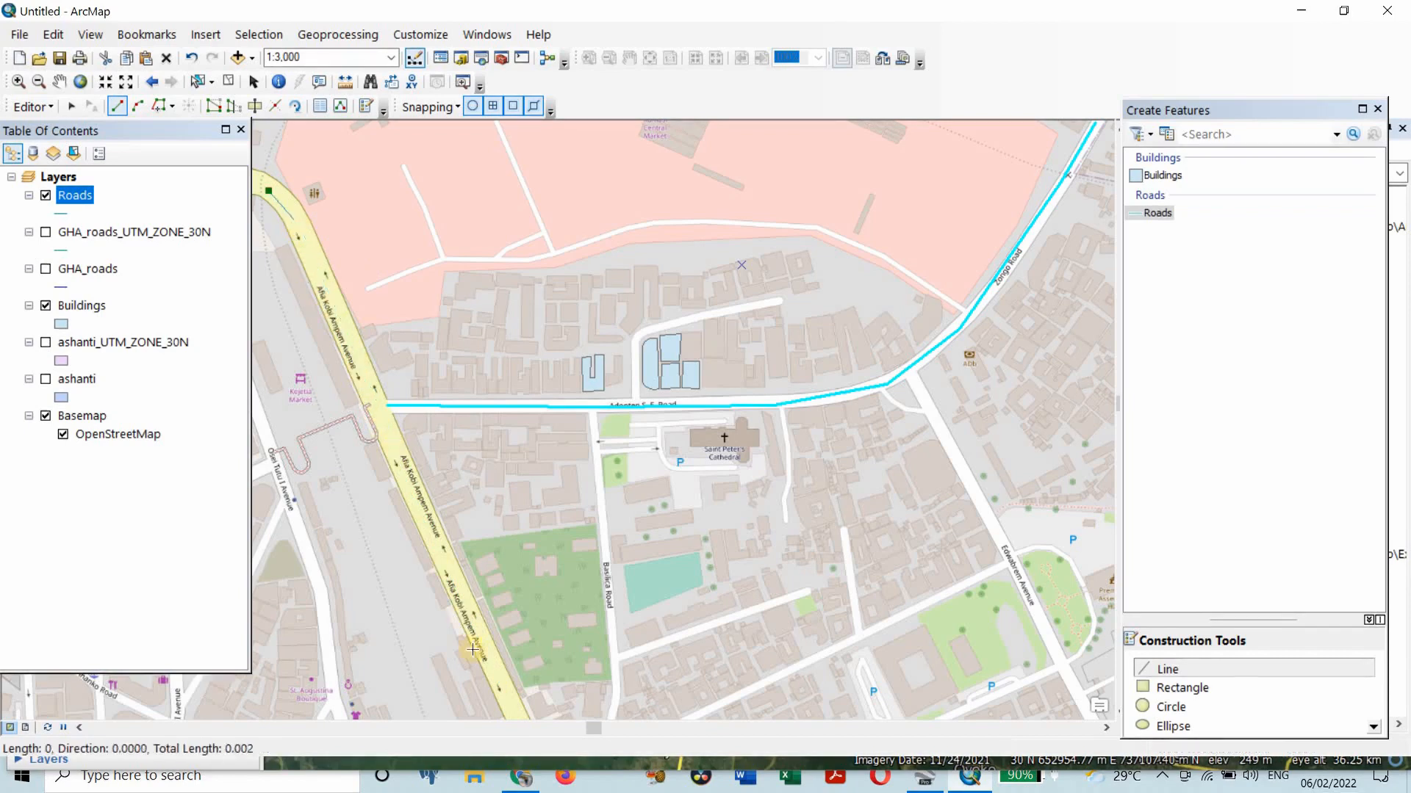
double_click(512, 711)
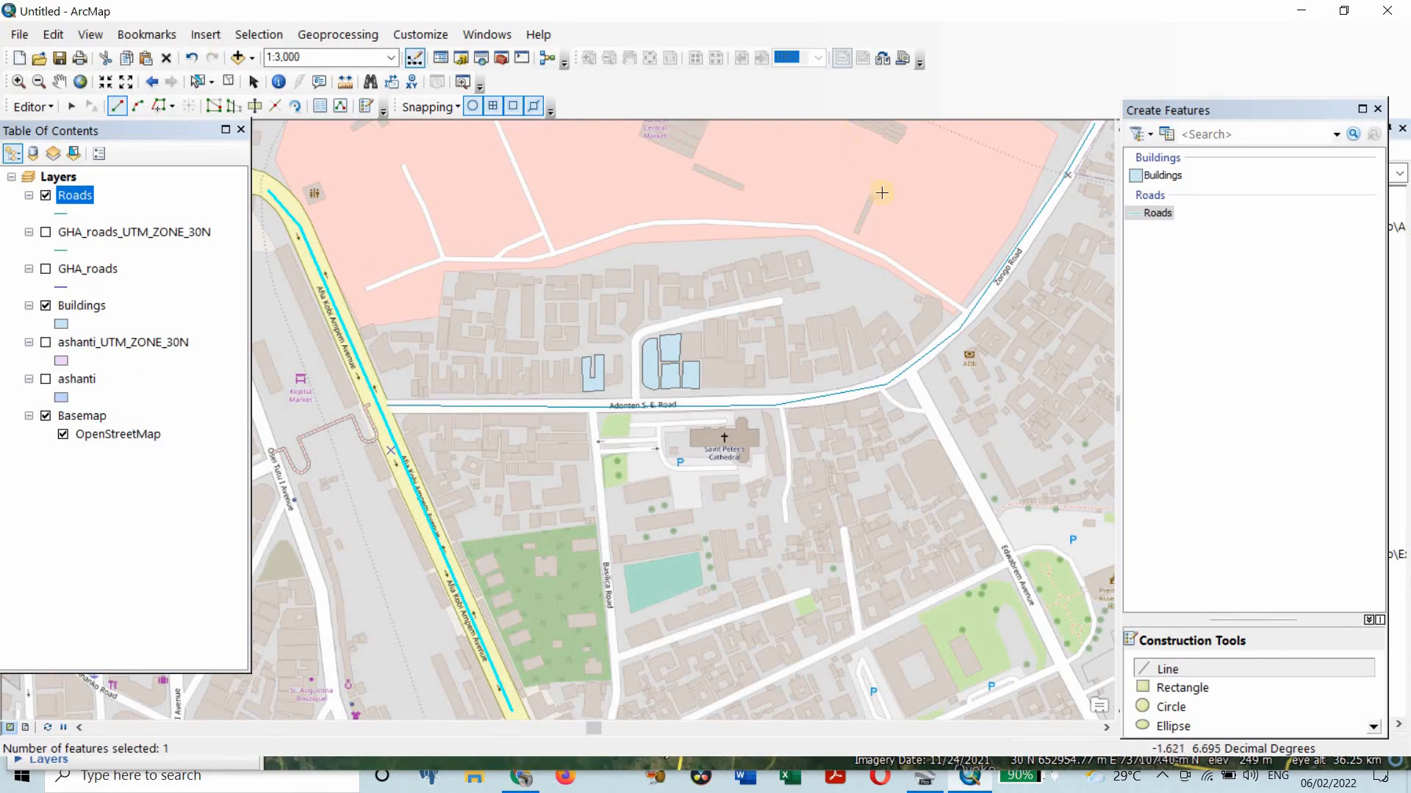
Digitize road lines along Basilica Road down to the map's lower edge and along the diagonal avenue running southeast from the Zongo Road junction
left_click(593, 417)
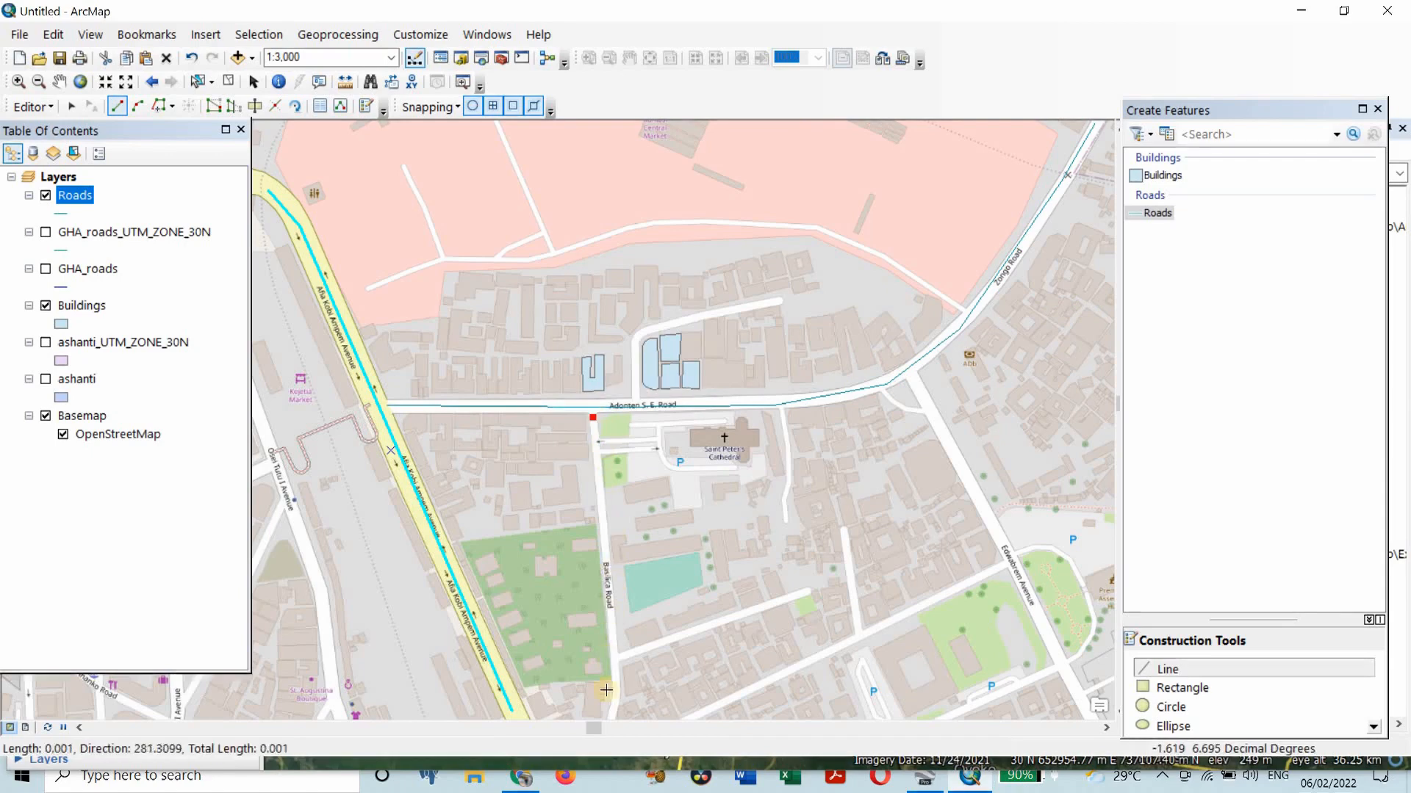
left_click(604, 538)
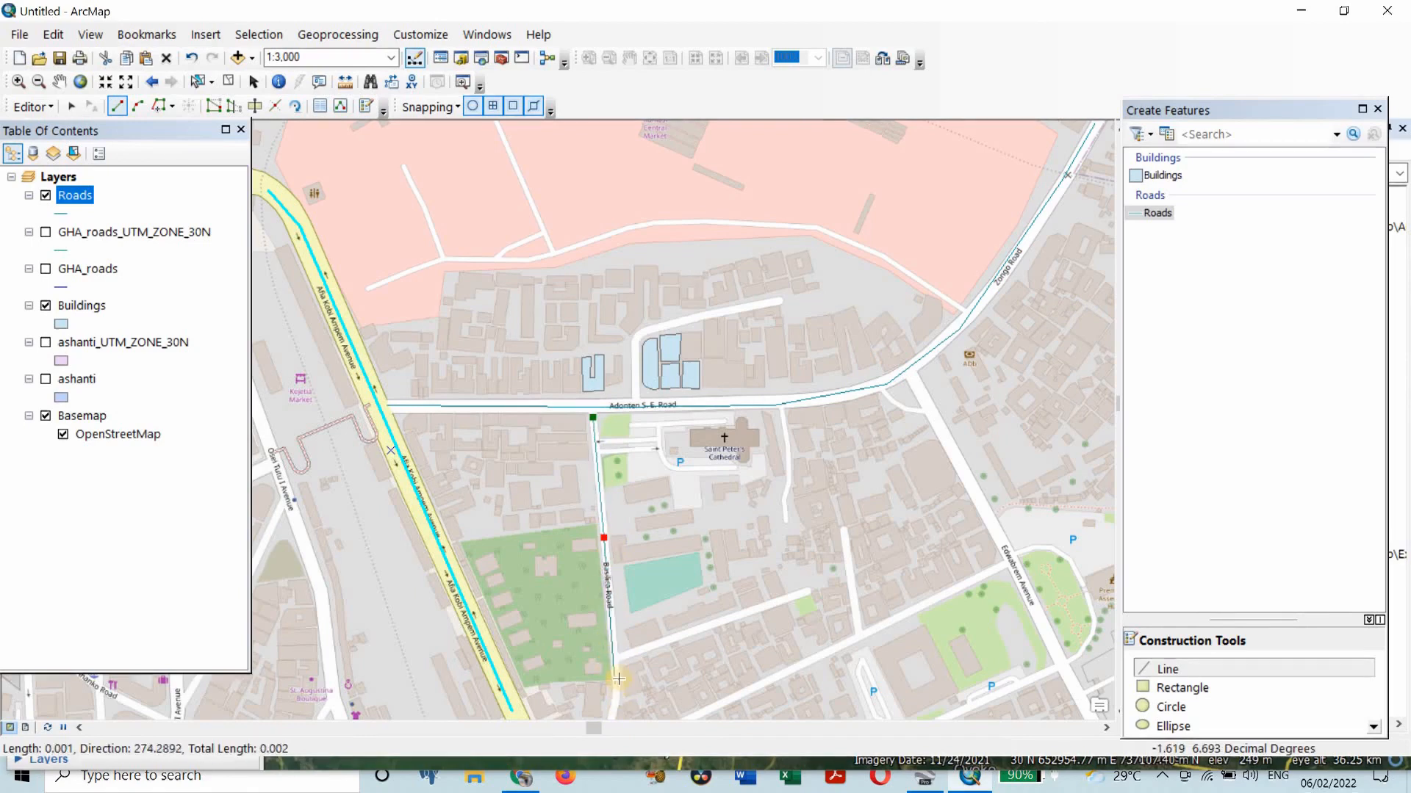
left_click(617, 669)
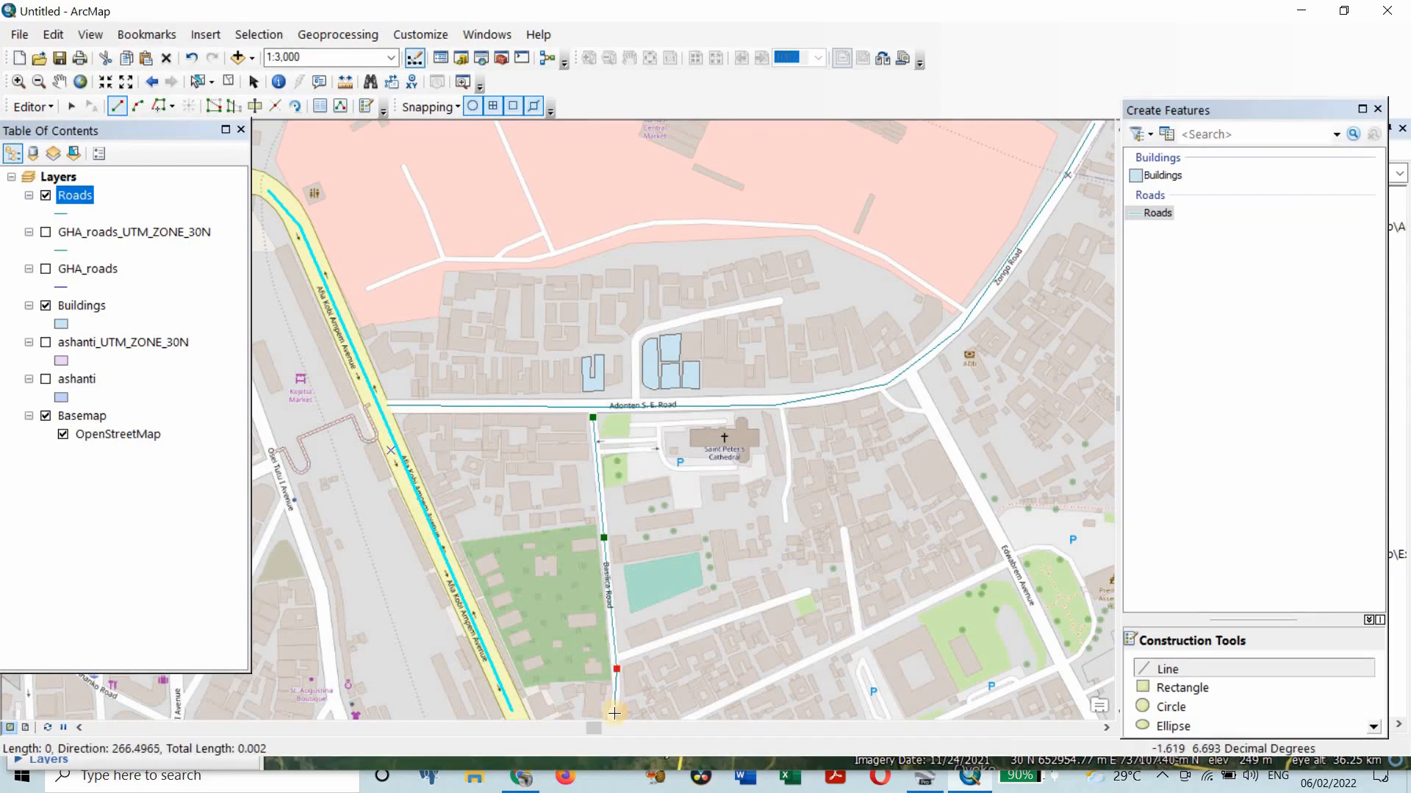
double_click(614, 714)
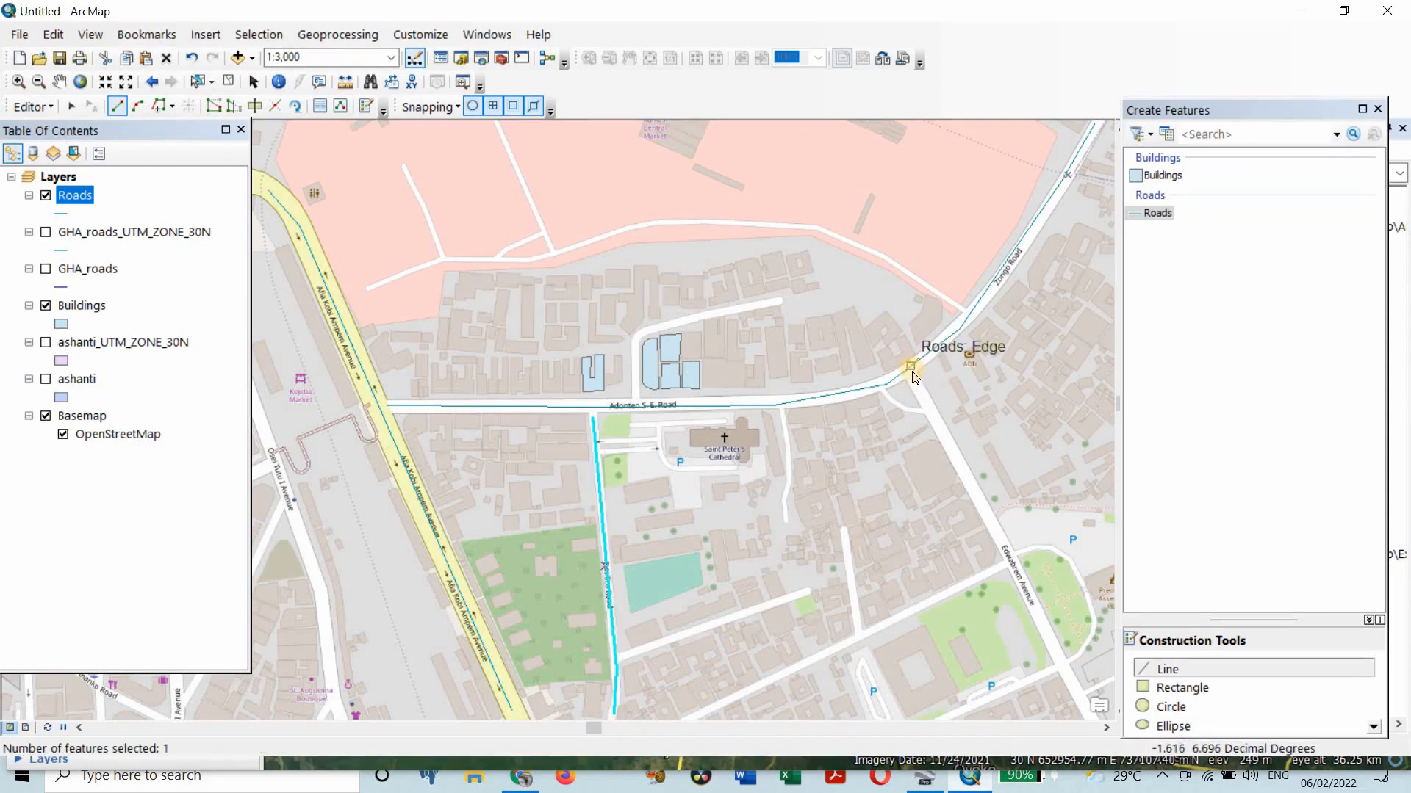
left_click(929, 448)
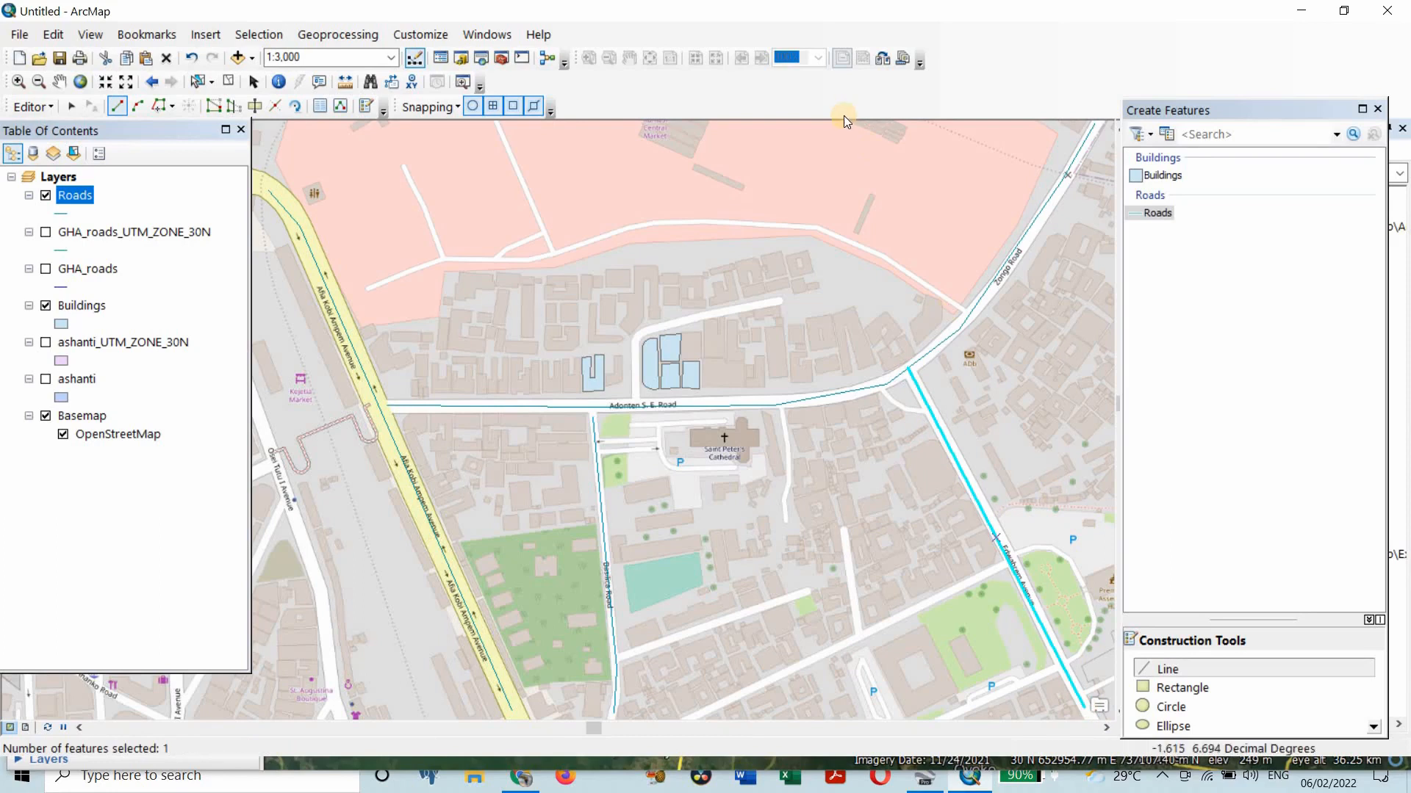
Try to digitize the curved street through the pink market area up to Zongo Road, and undo the line
left_click(366, 291)
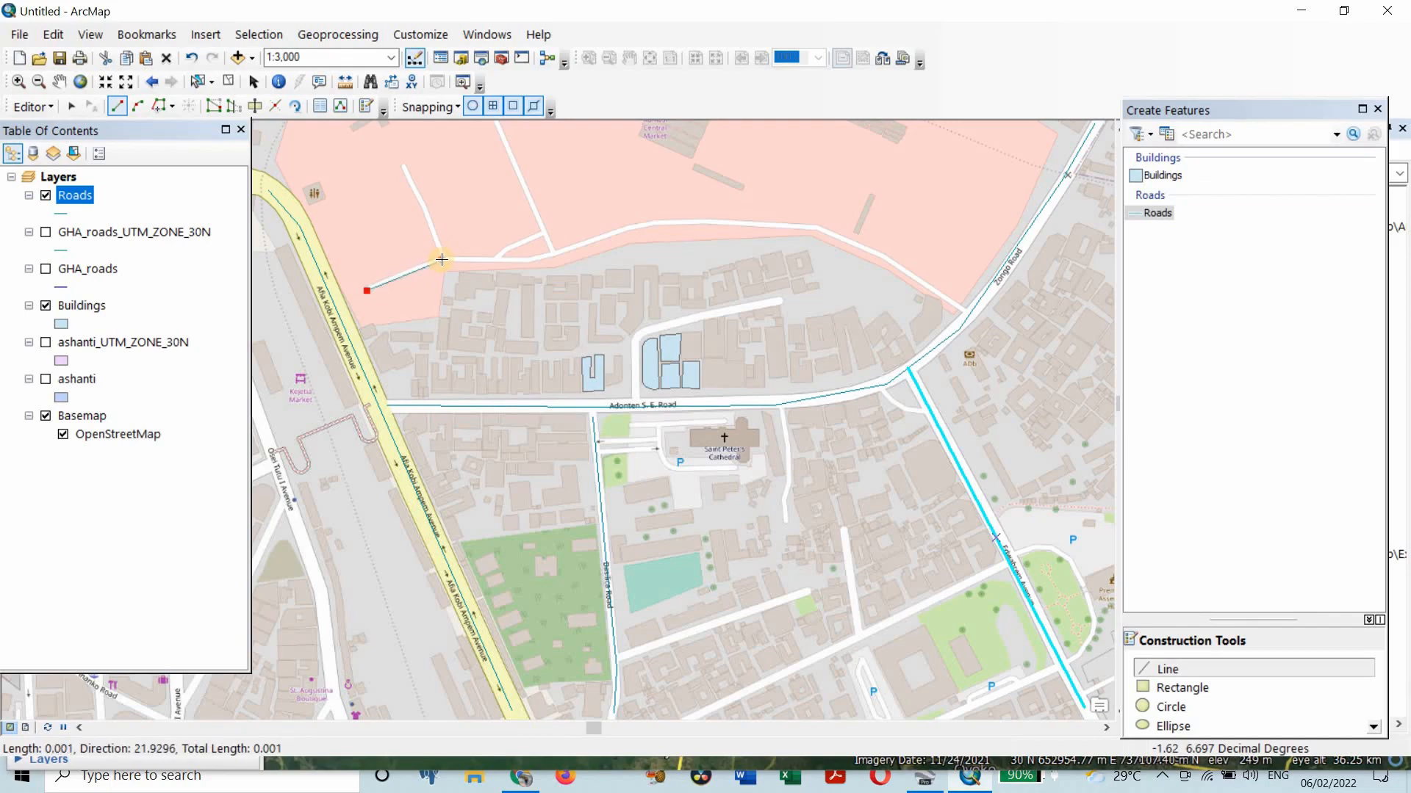
left_click(442, 259)
left_click(489, 260)
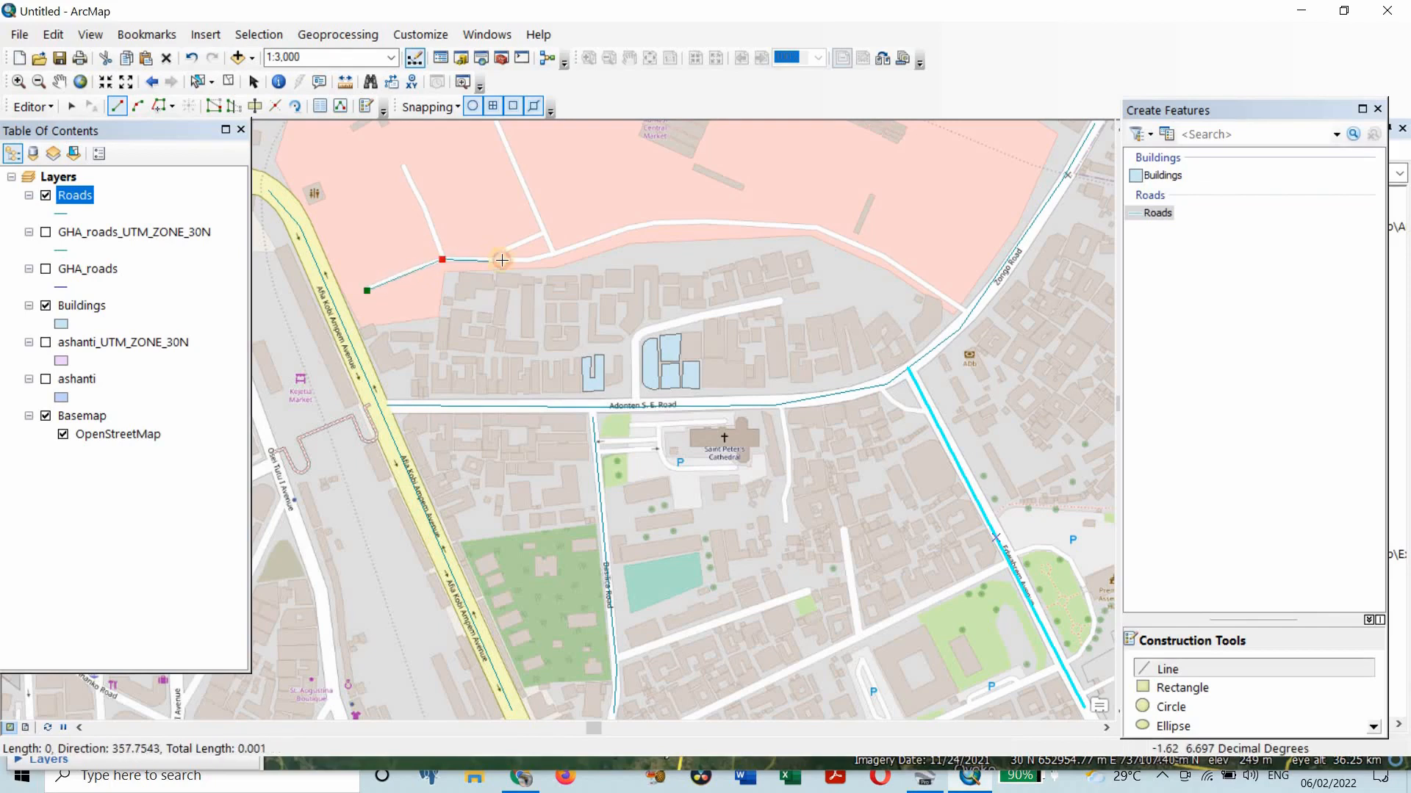
left_click(517, 261)
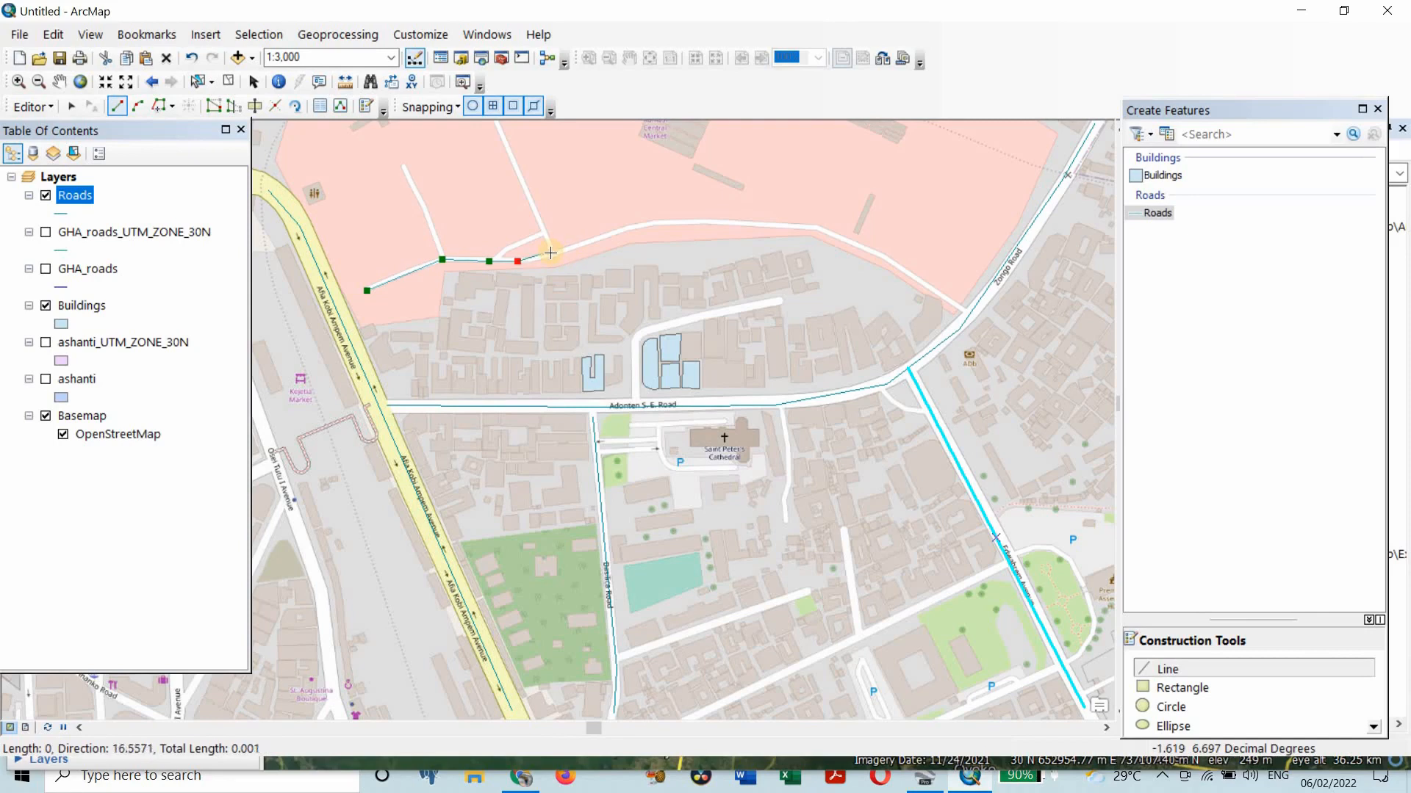
left_click(551, 254)
left_click(615, 231)
left_click(654, 222)
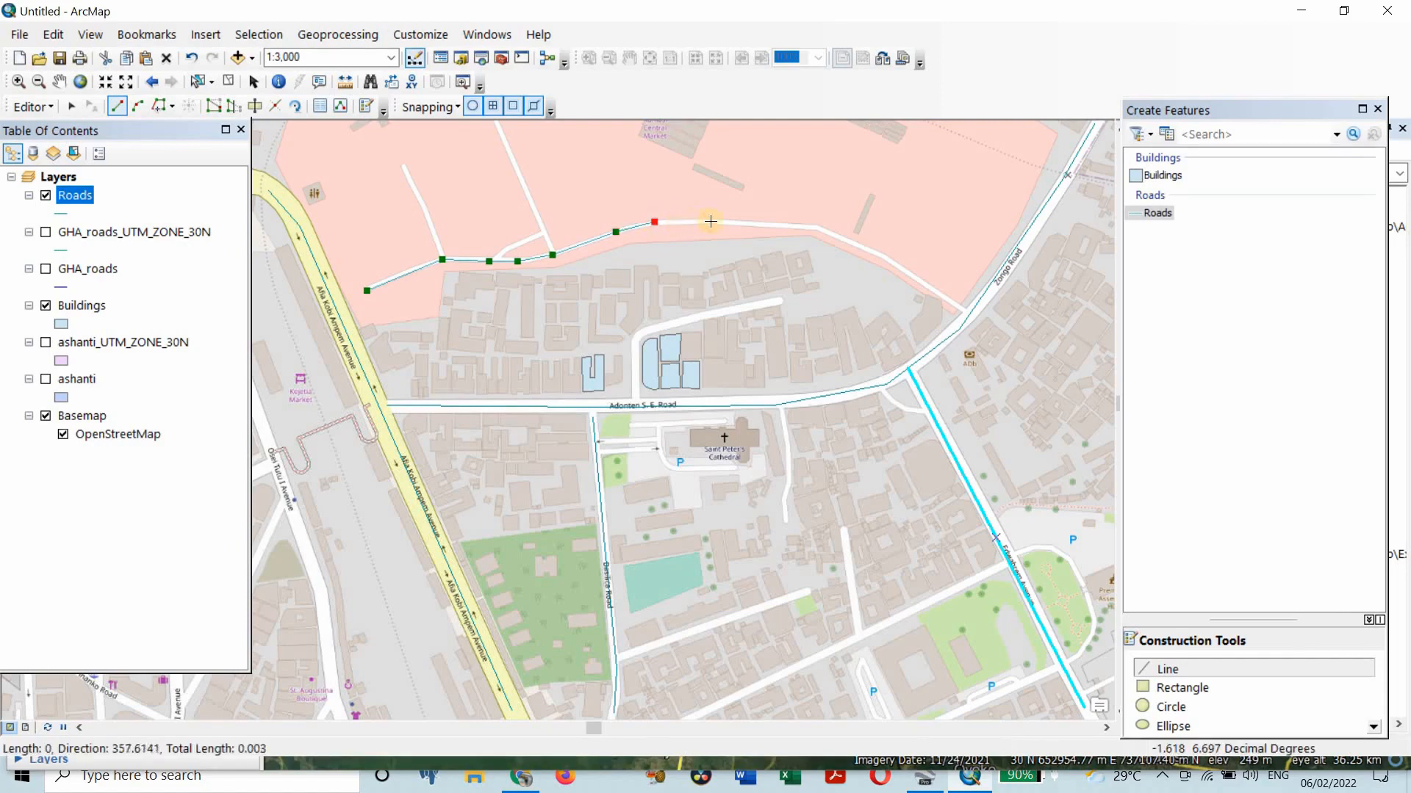
left_click(712, 222)
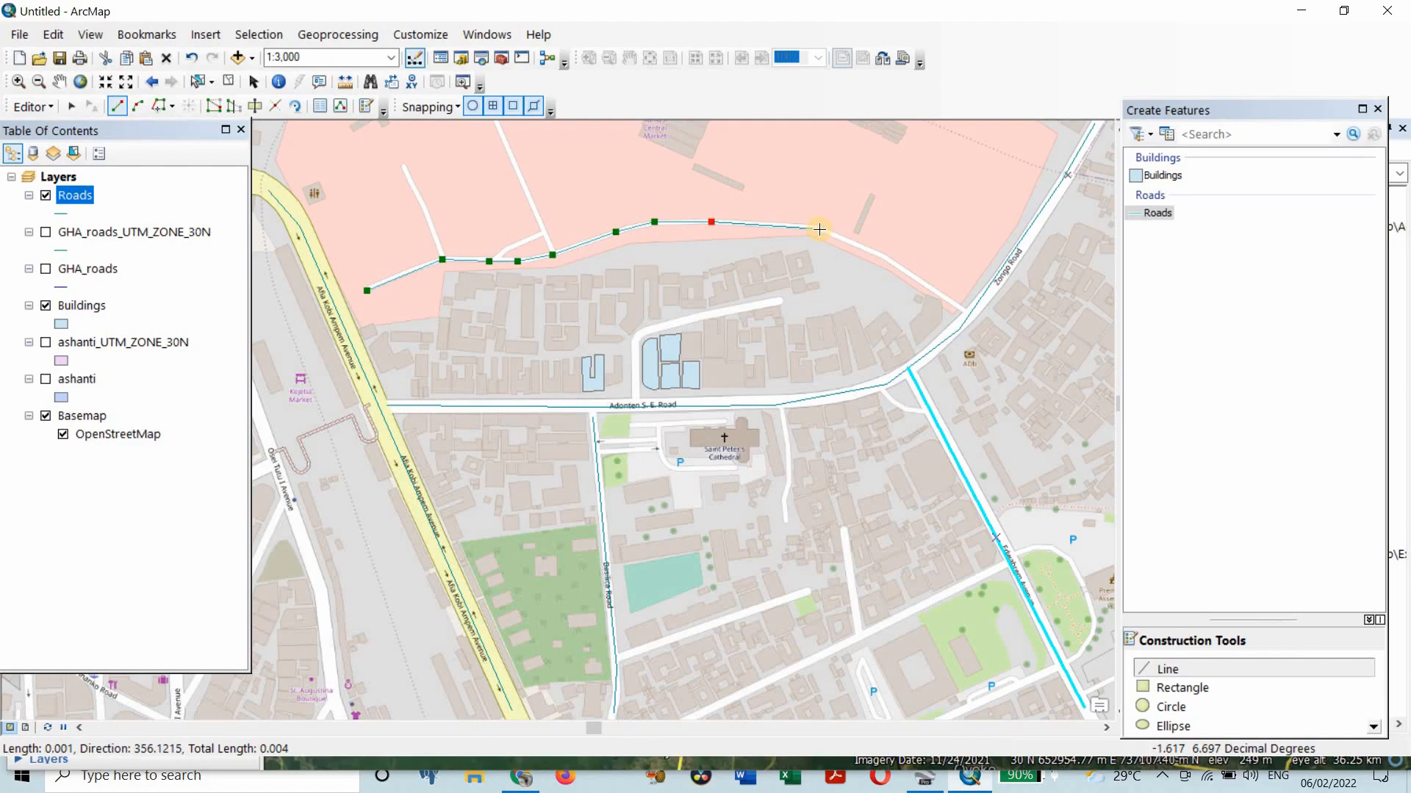
left_click(824, 228)
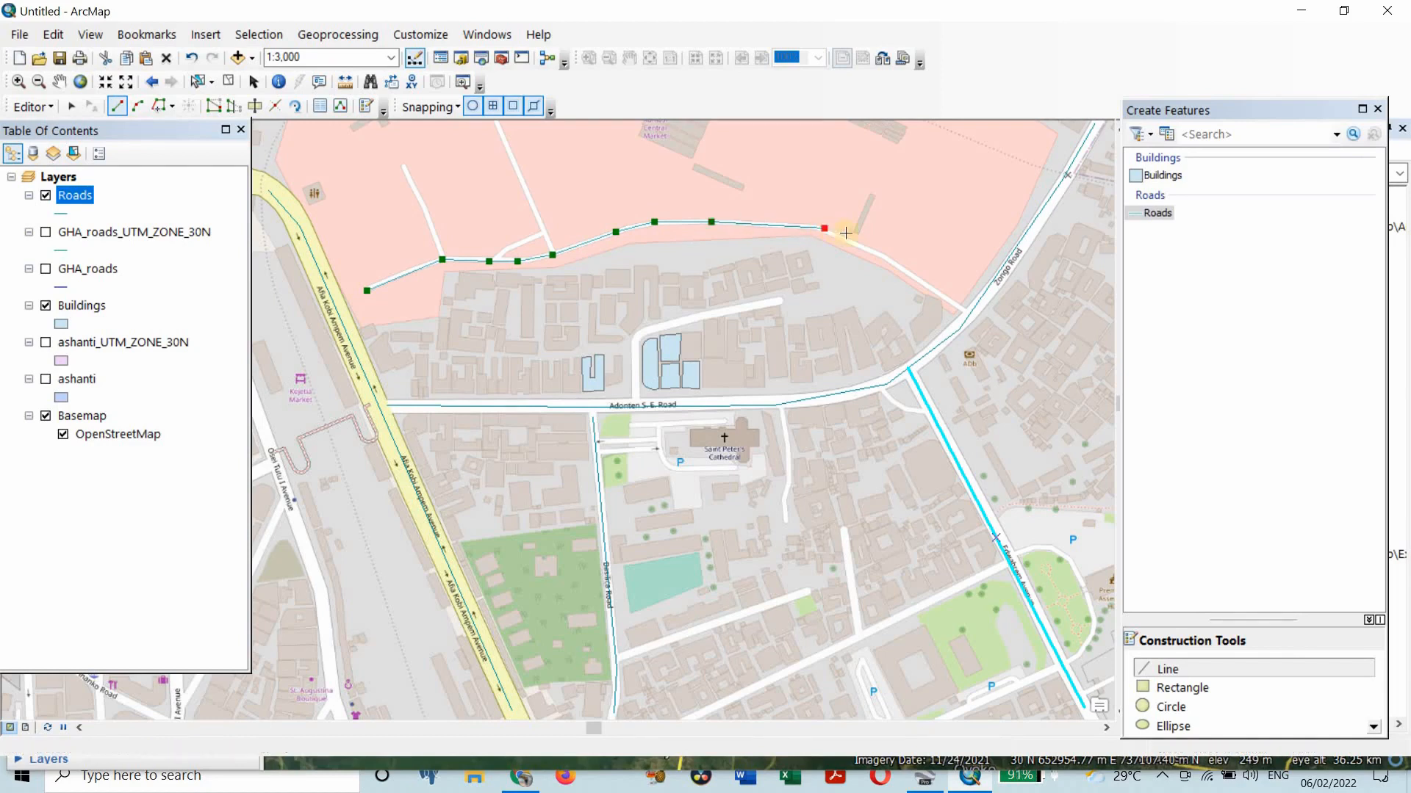
left_click(903, 270)
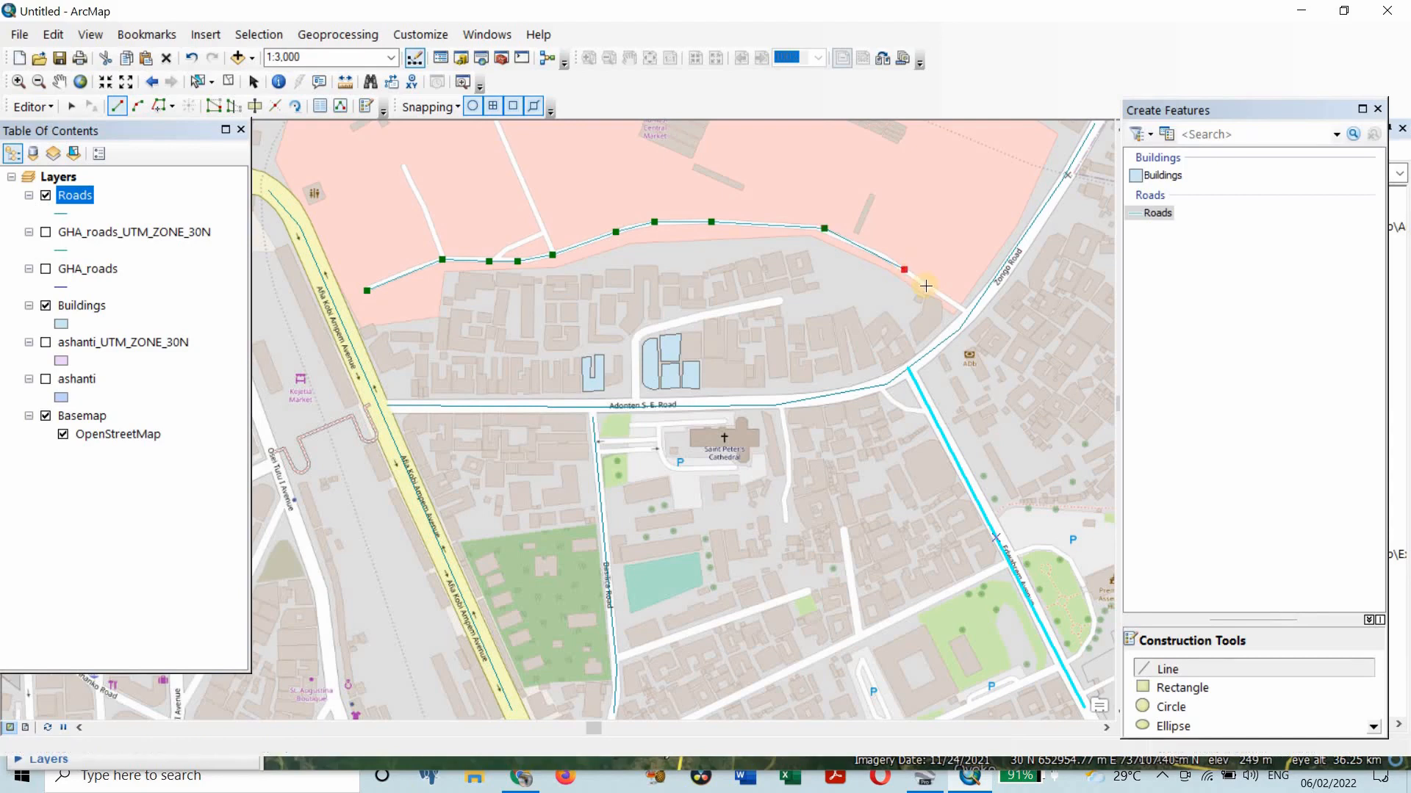
left_click(965, 303)
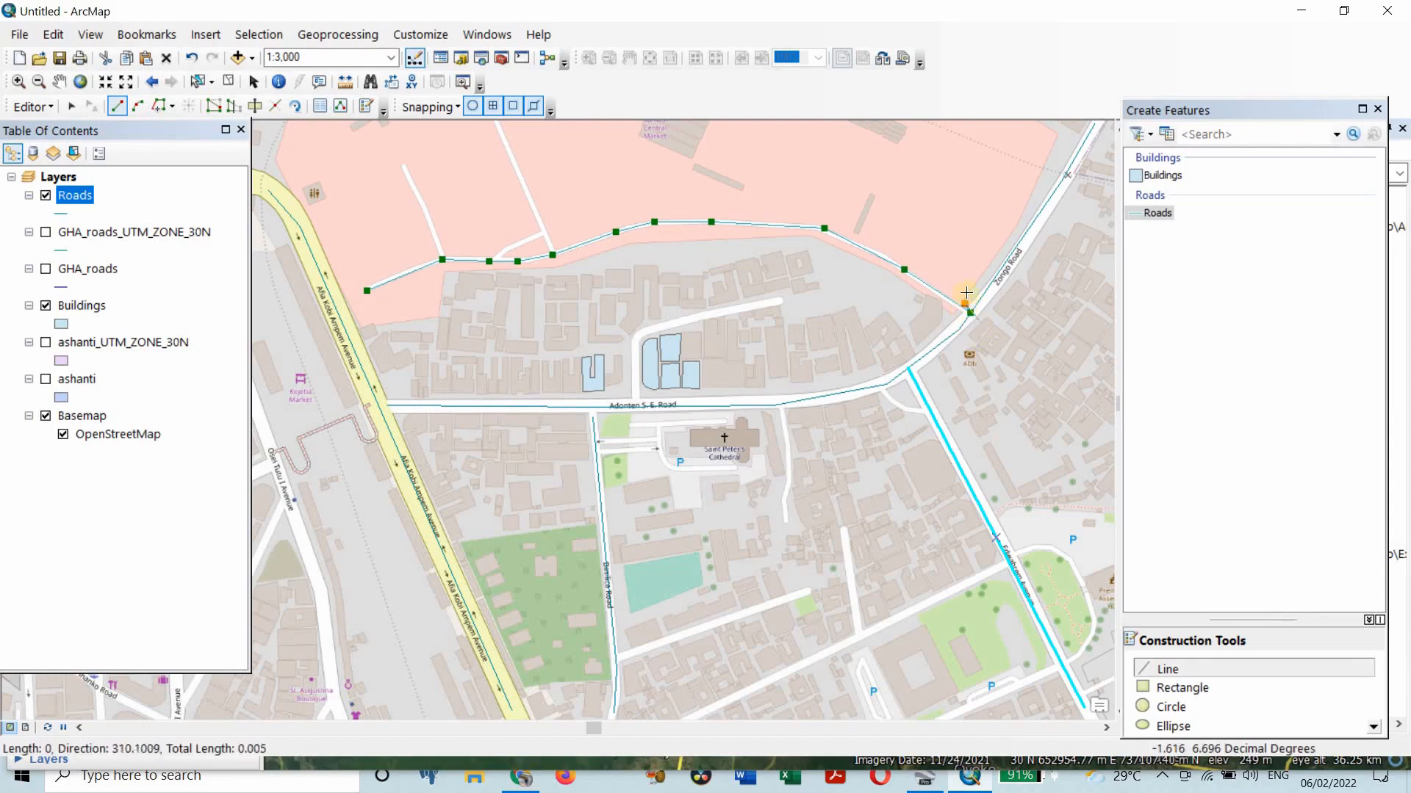
key("F2")
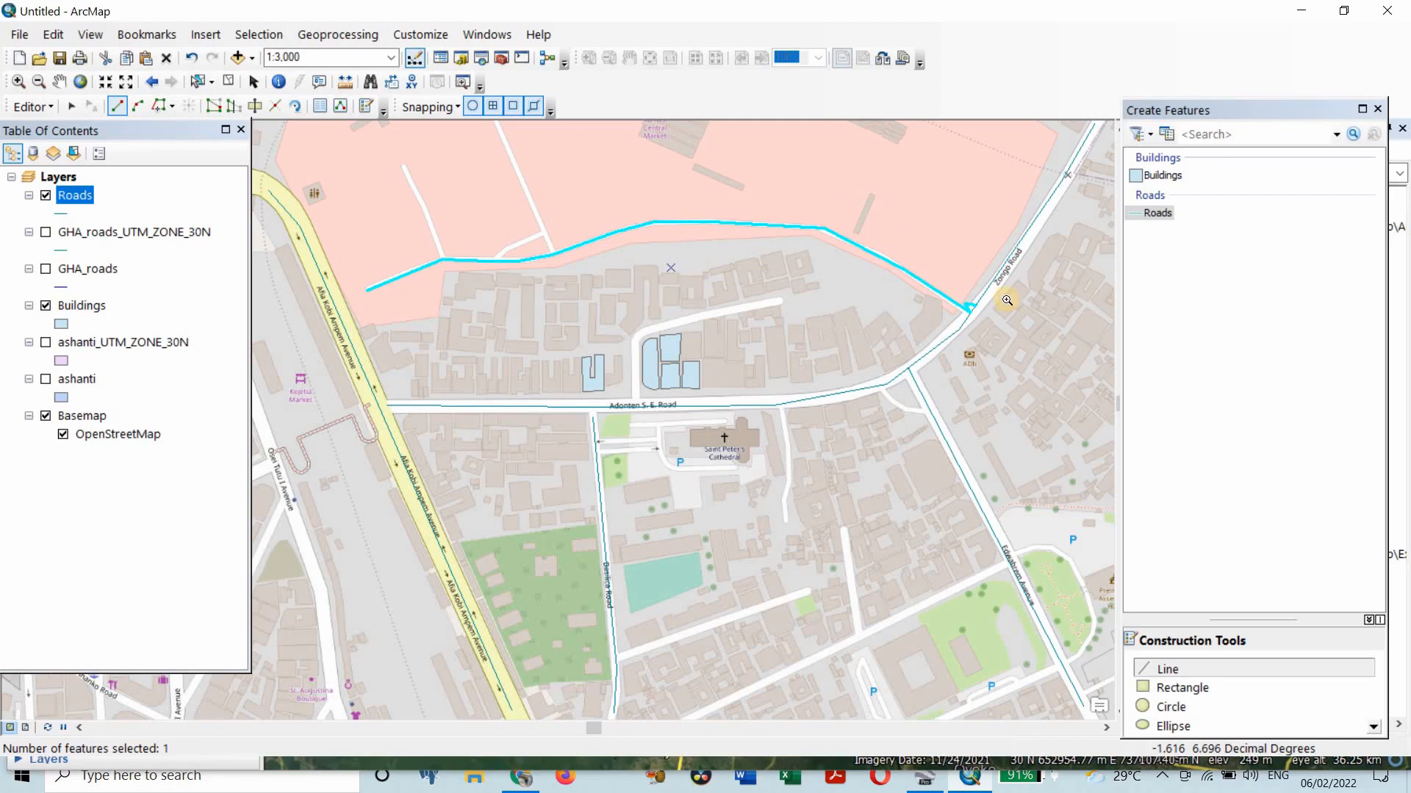
key("ctrl+z")
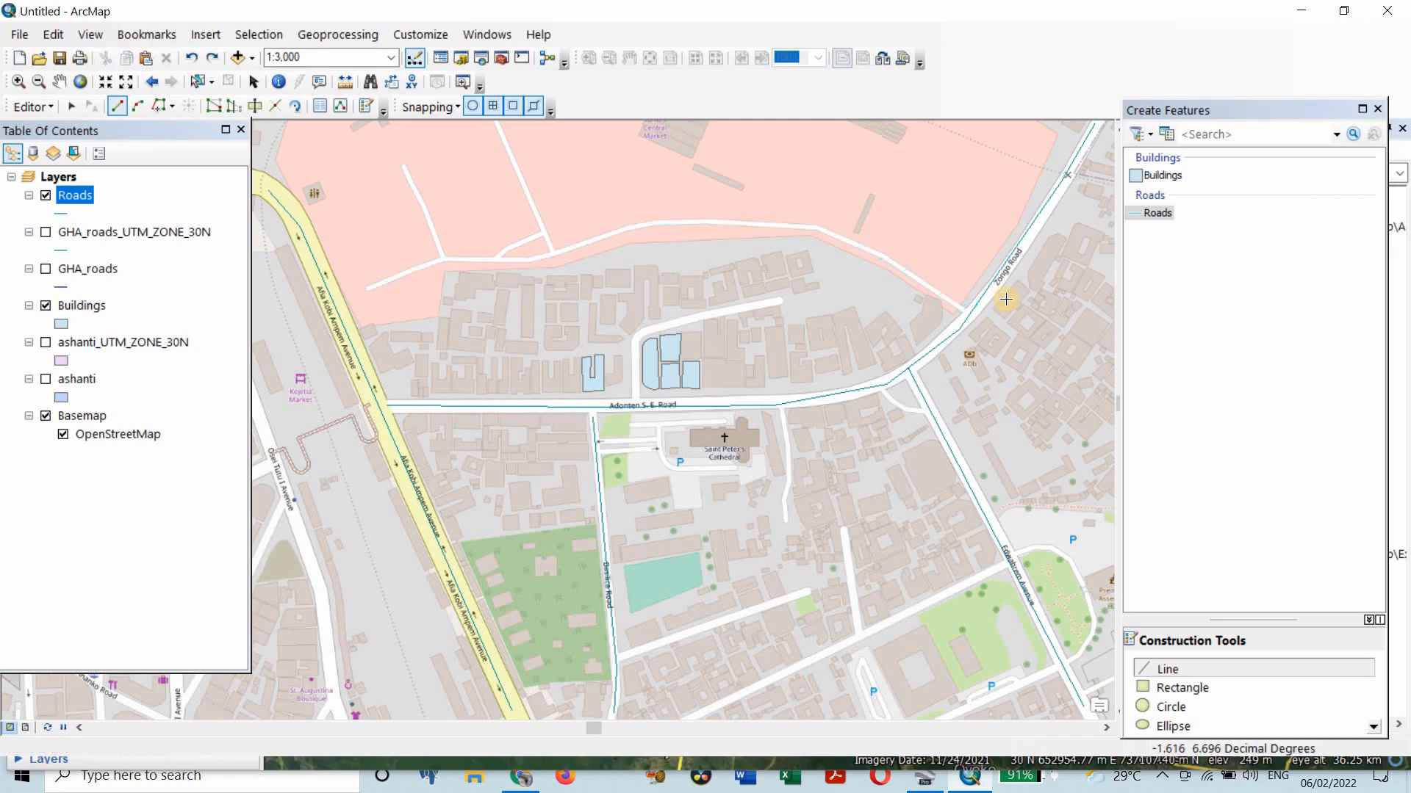
Digitize a road line along the curved street in the pink market area, from its western end to the edge of Zongo Road
left_click(369, 292)
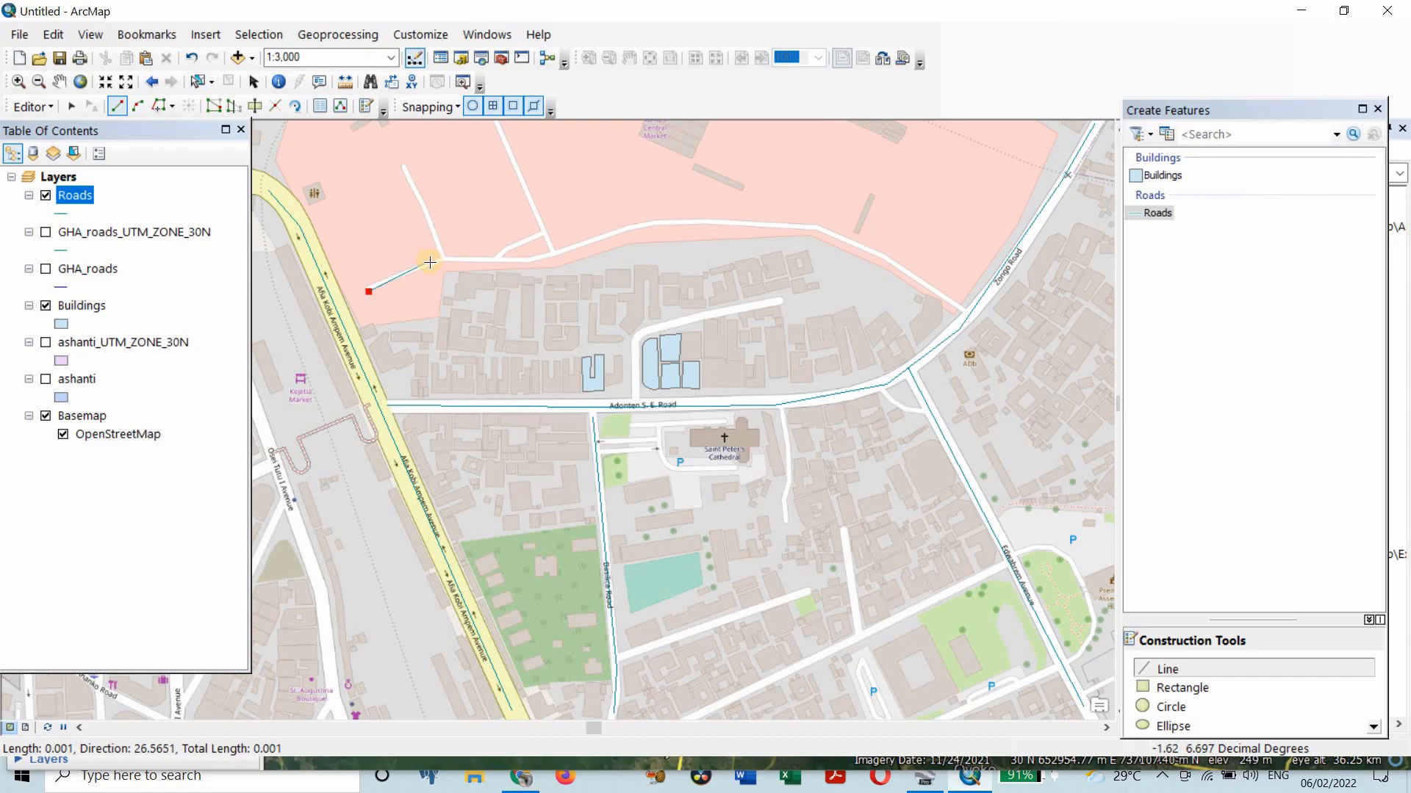
left_click(430, 263)
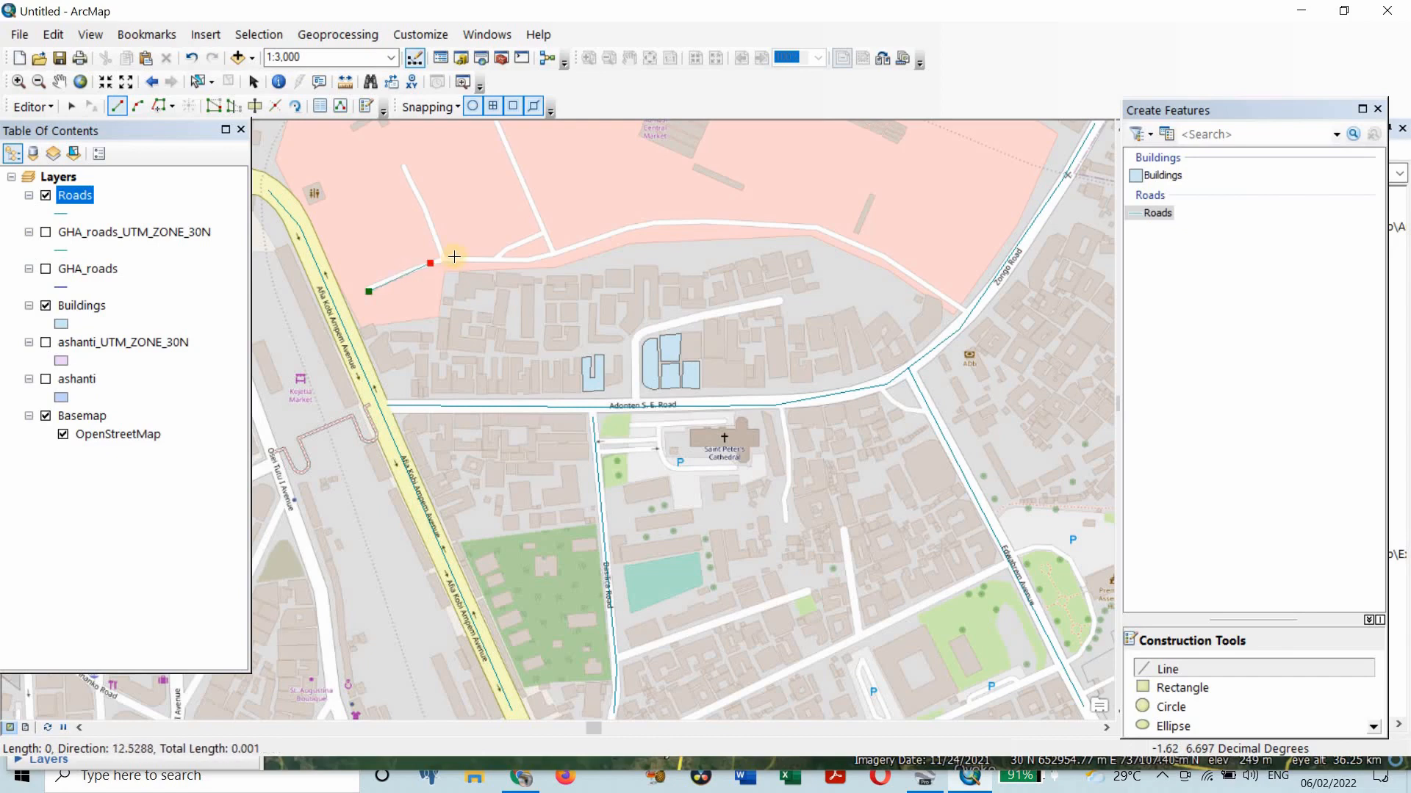
left_click(455, 259)
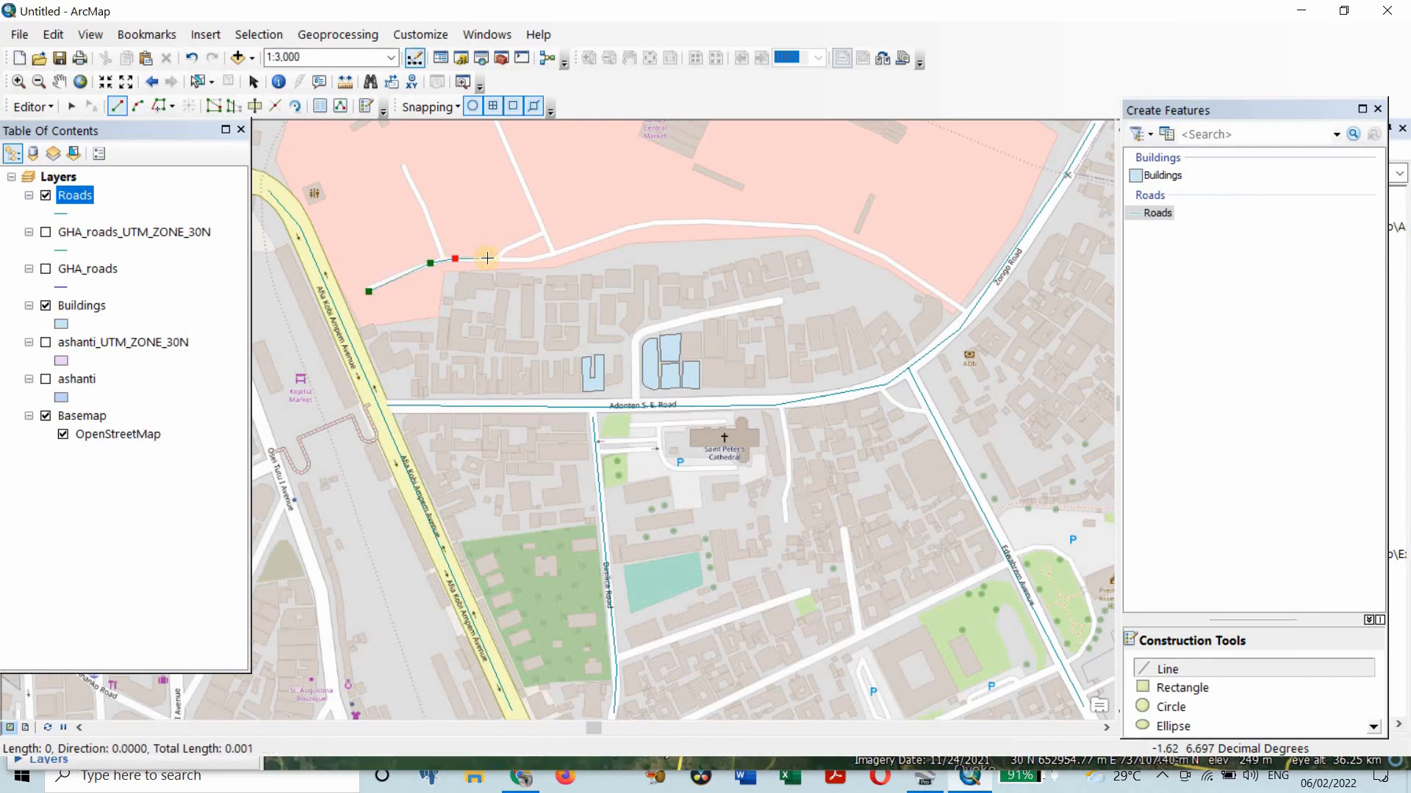
left_click(488, 259)
left_click(506, 259)
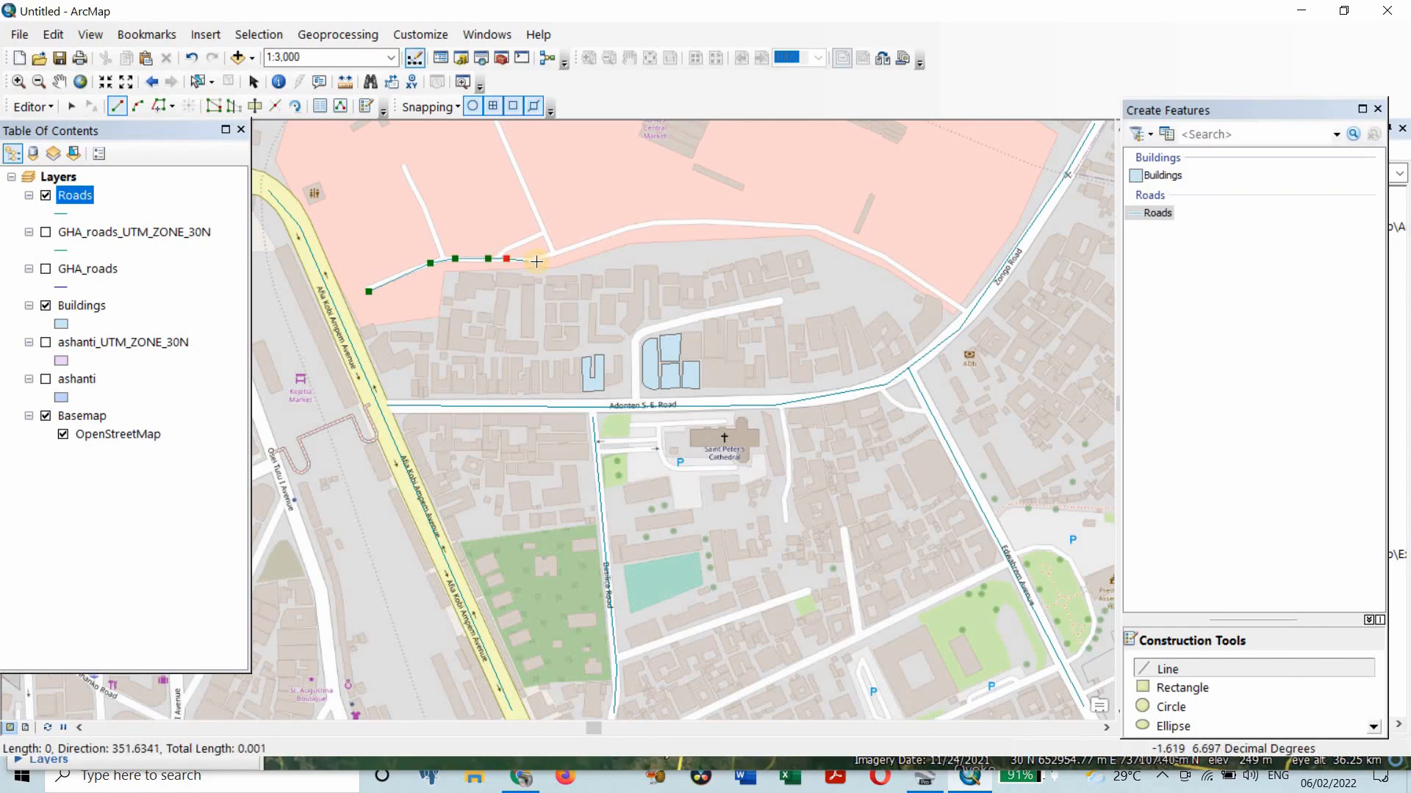
left_click(541, 261)
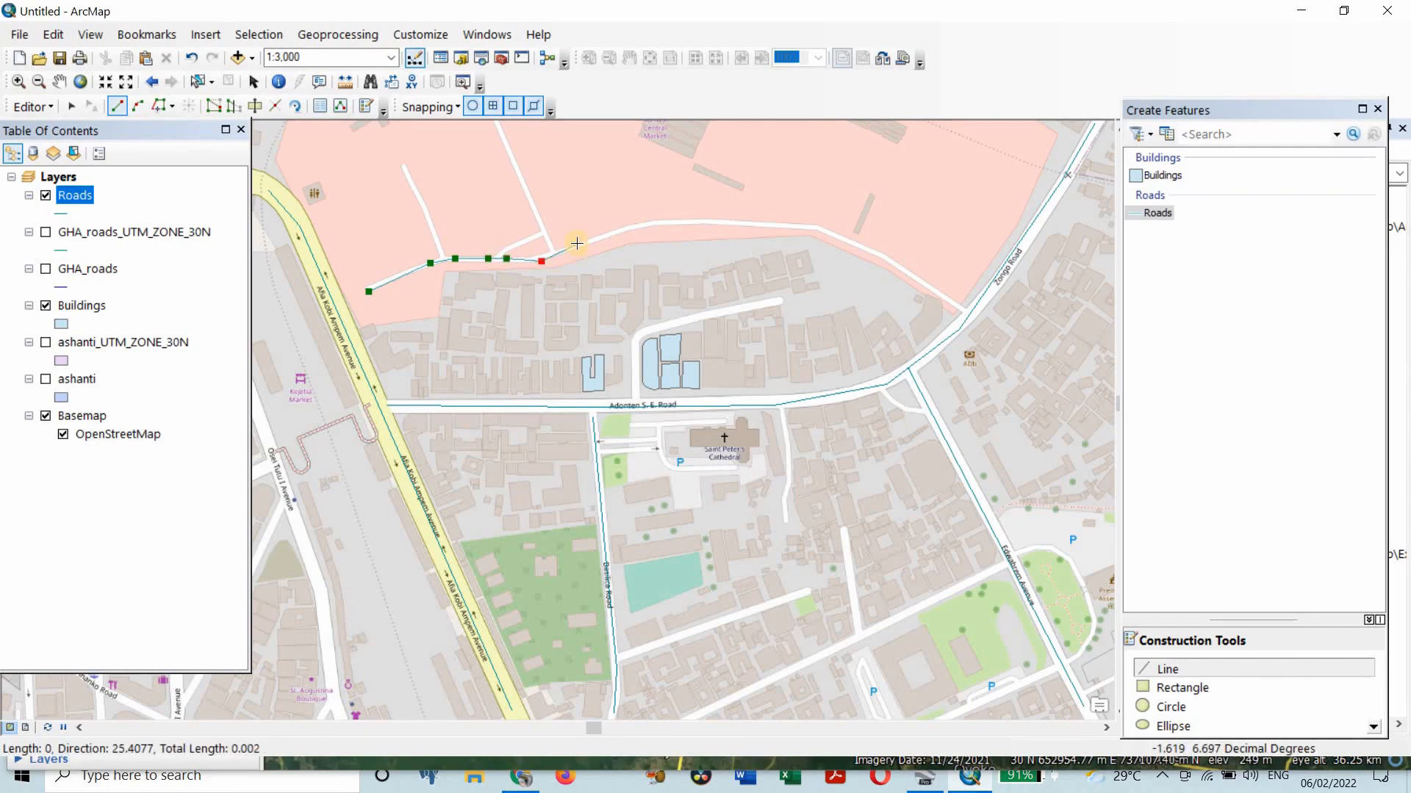
left_click(578, 243)
left_click(639, 223)
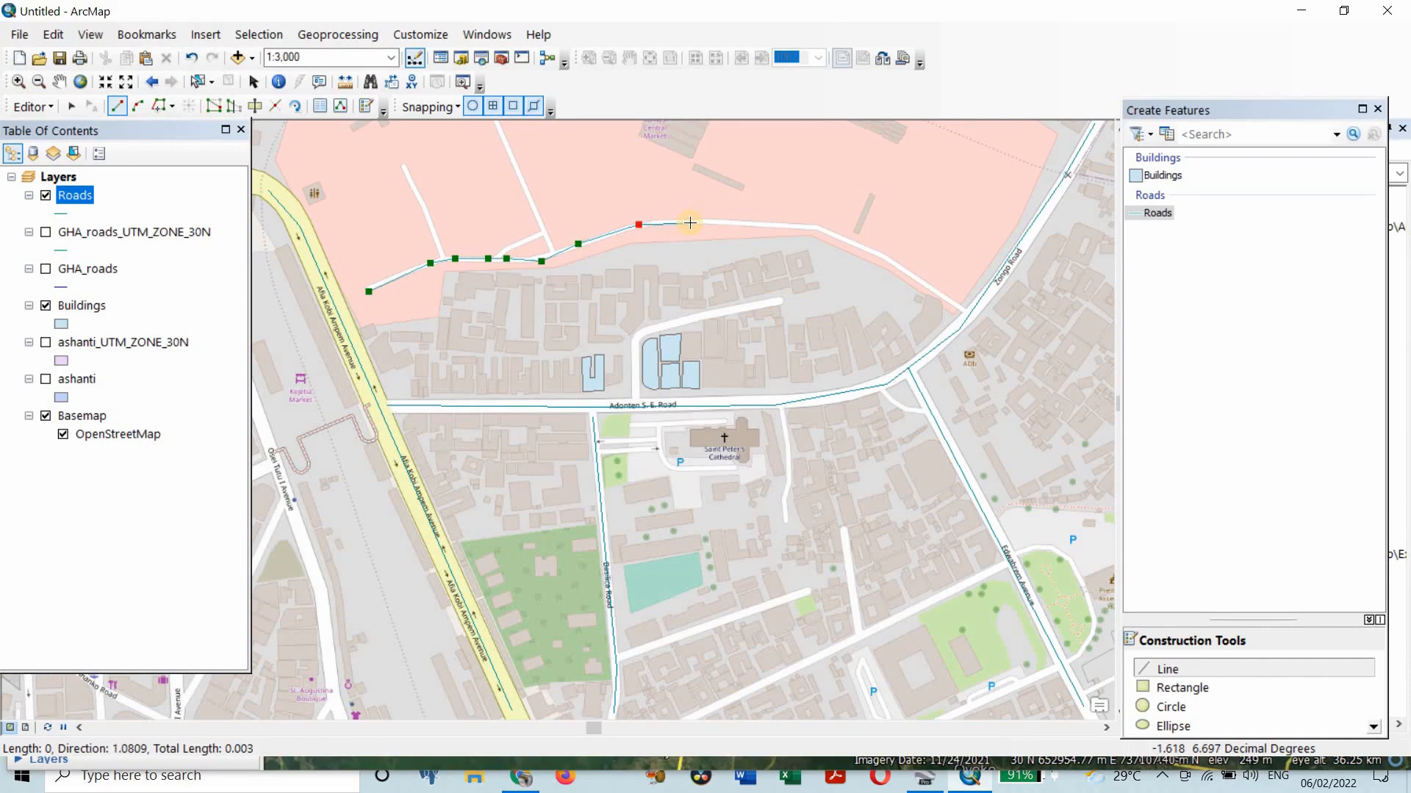
left_click(690, 223)
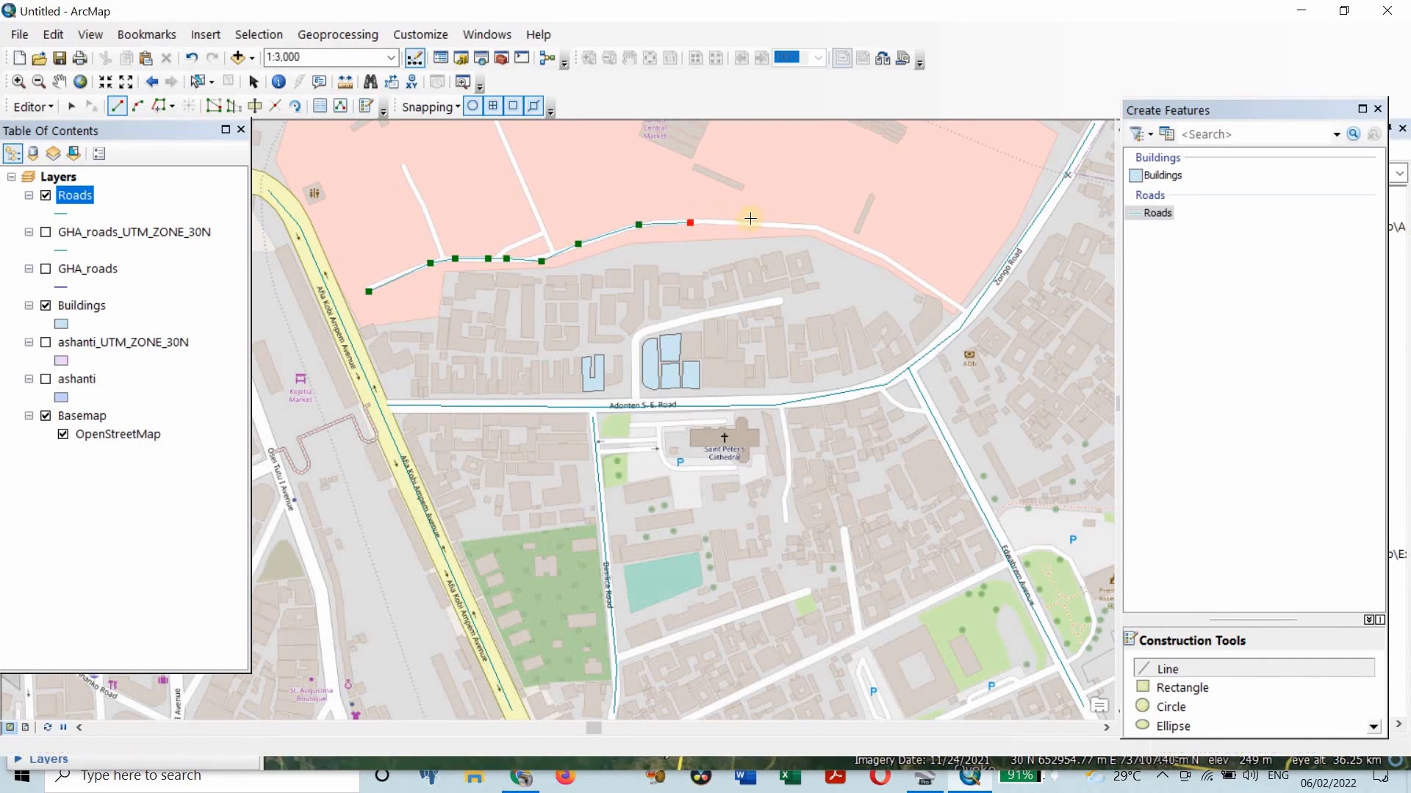
left_click(749, 224)
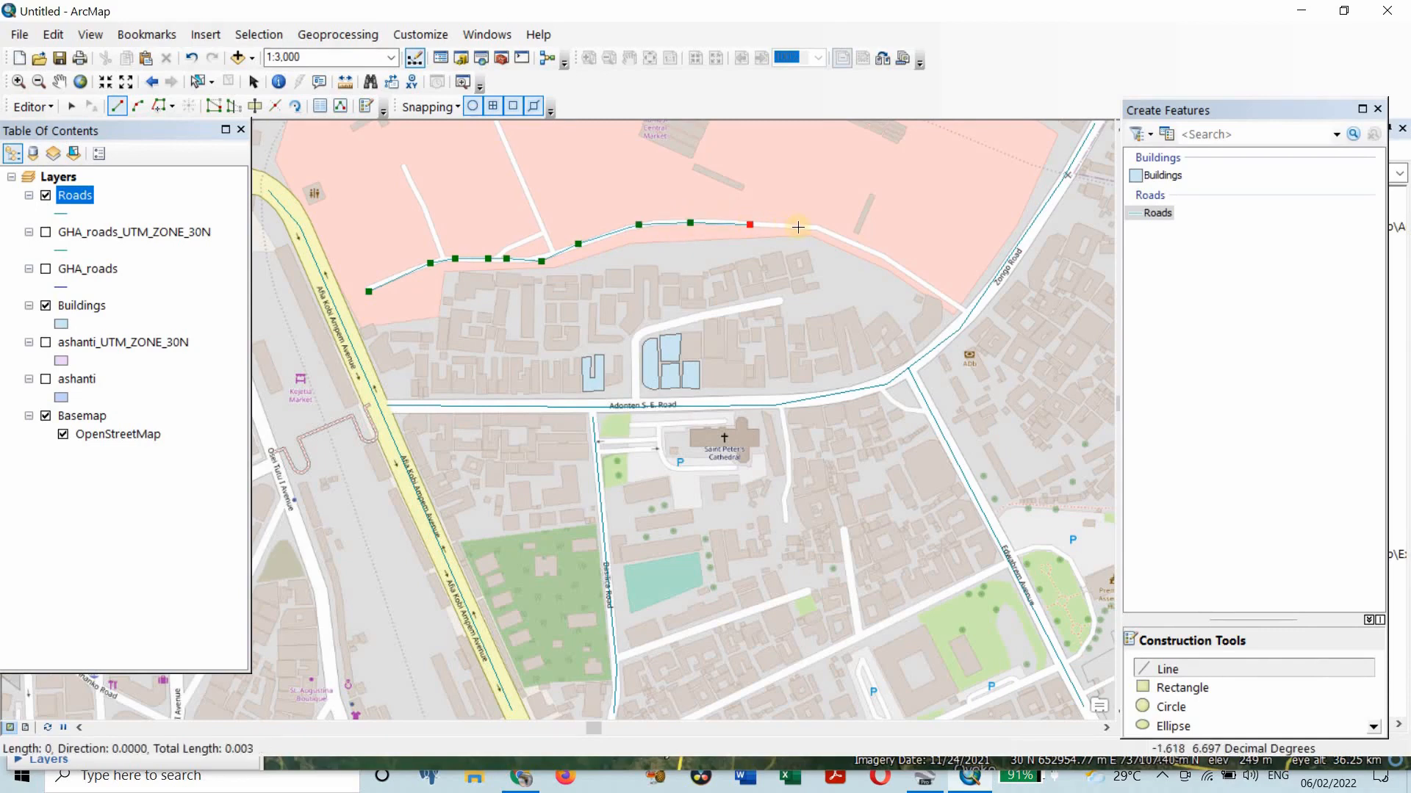
left_click(806, 229)
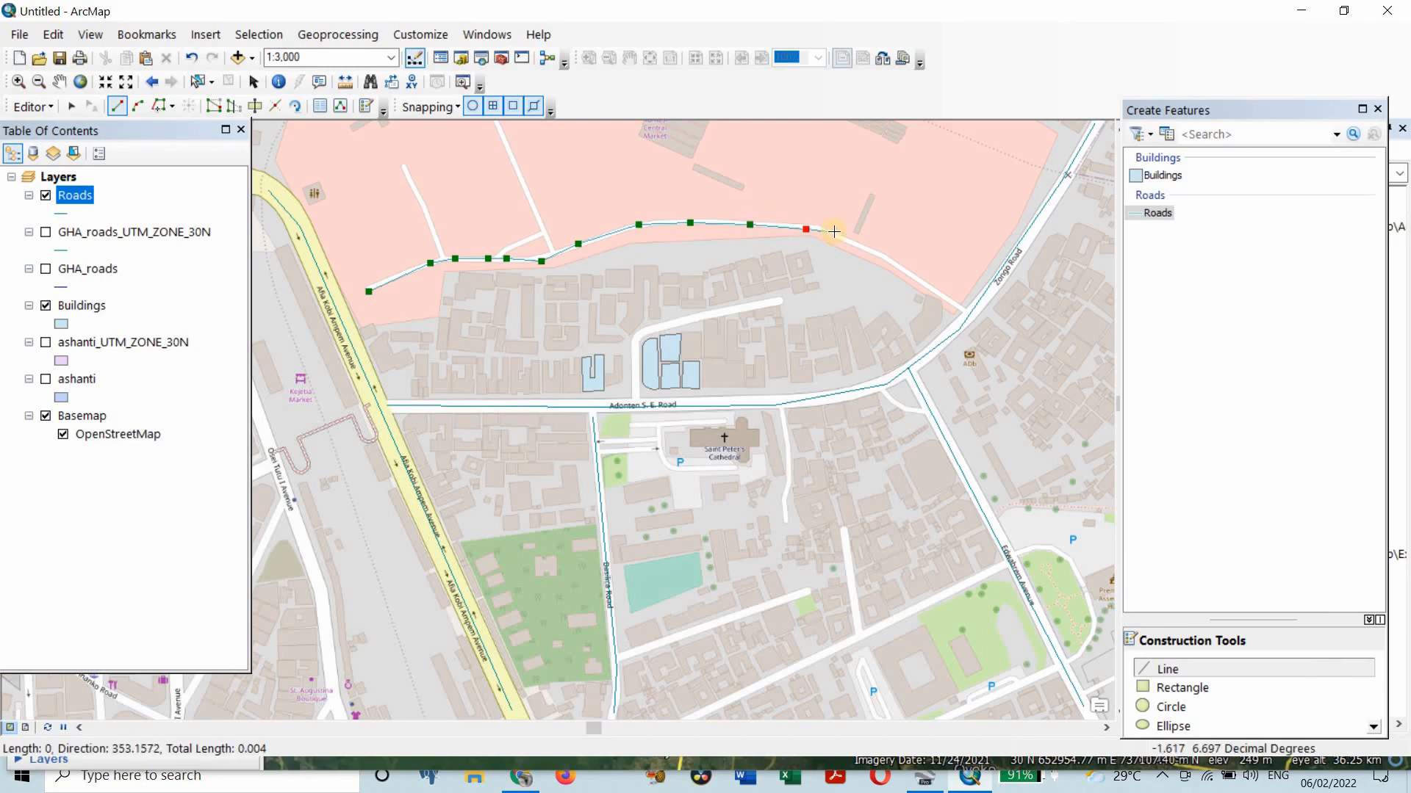
left_click(844, 238)
left_click(892, 263)
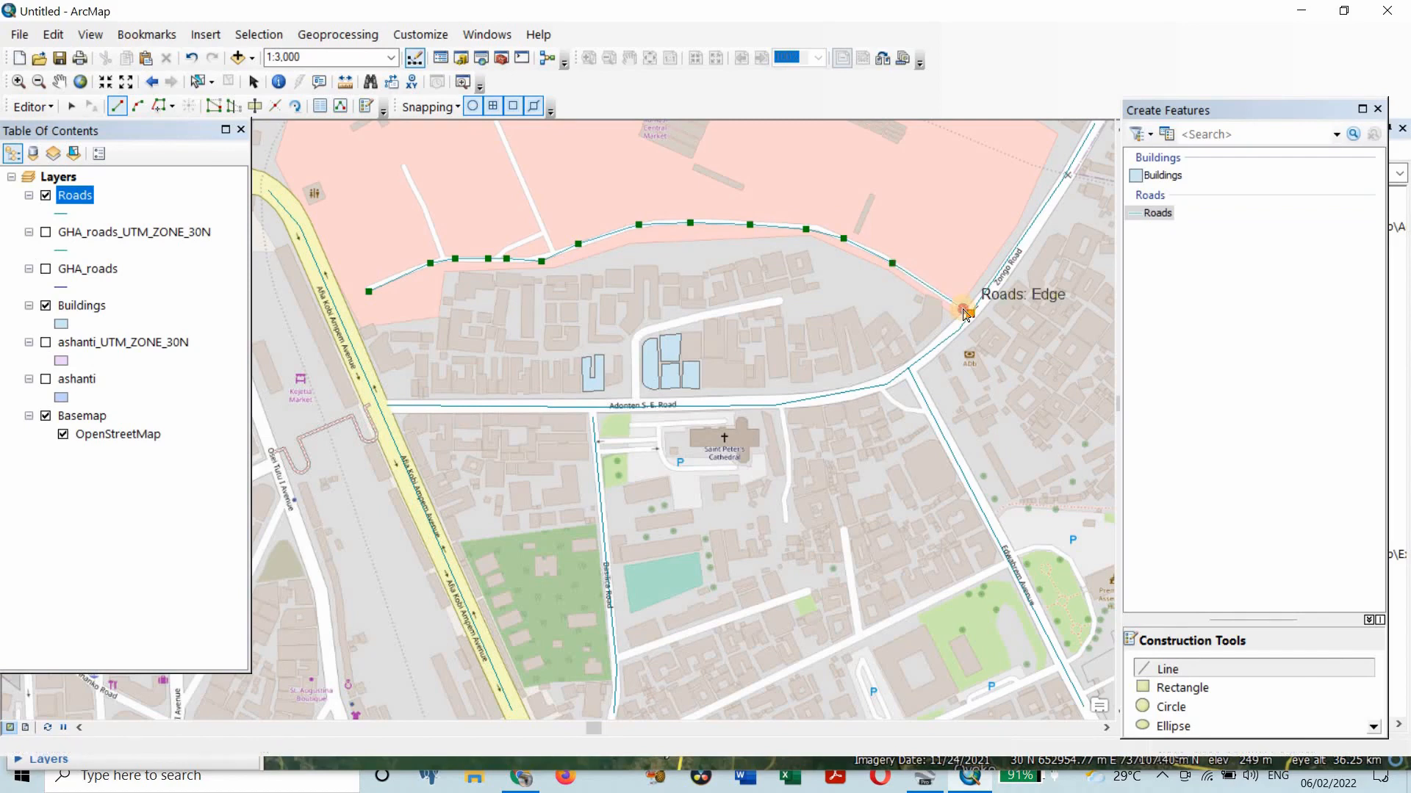
double_click(964, 314)
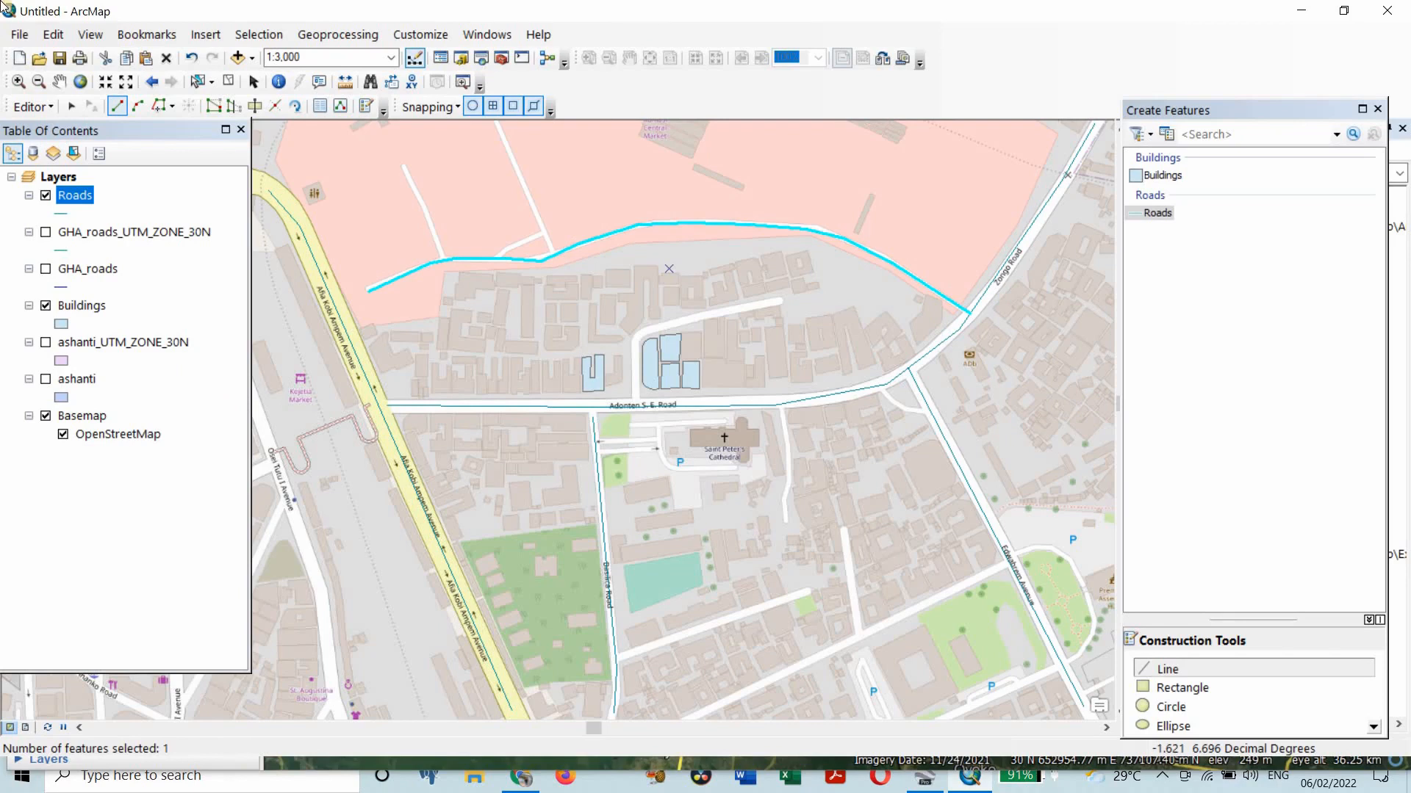
Save the edits to the Roads layer and close the Create Features window
left_click(55, 108)
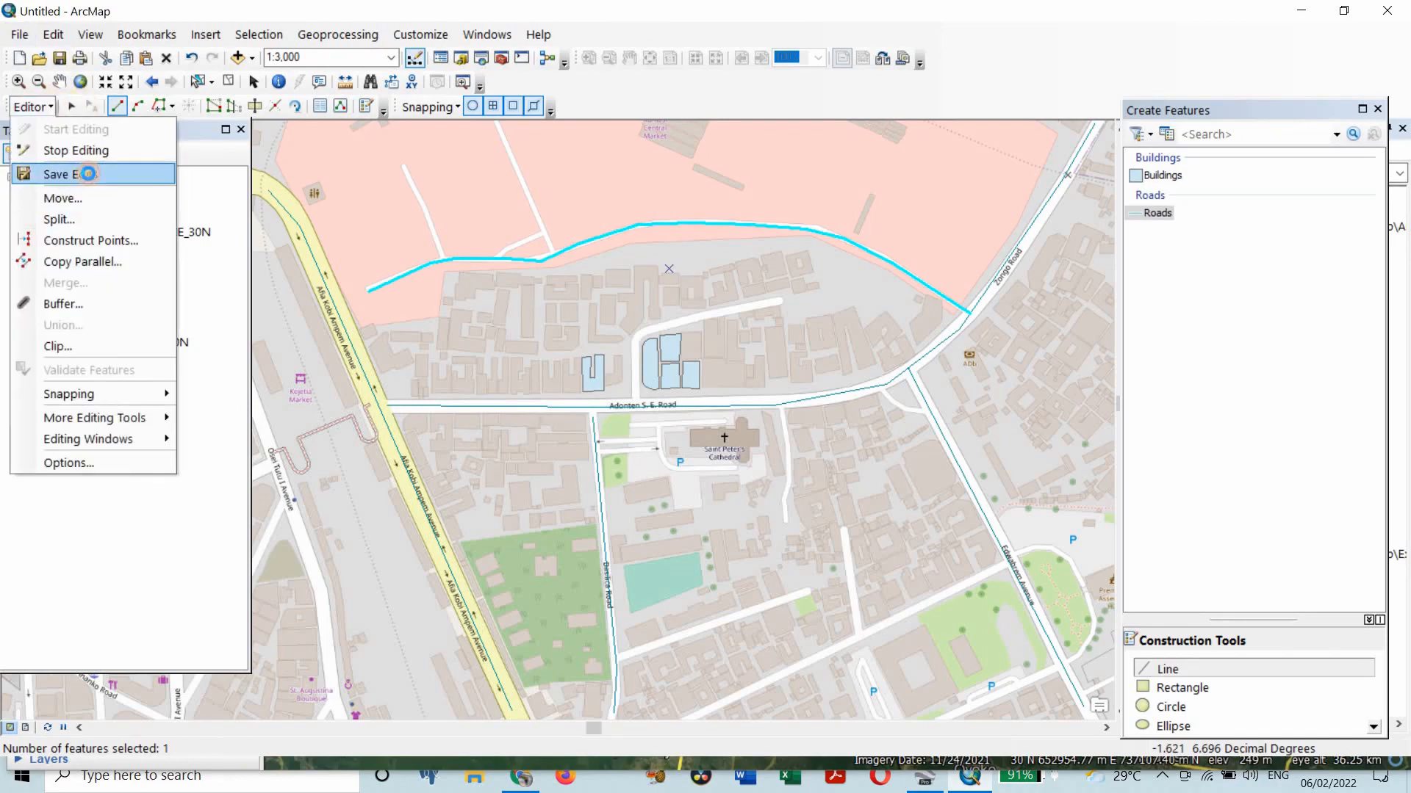
left_click(74, 174)
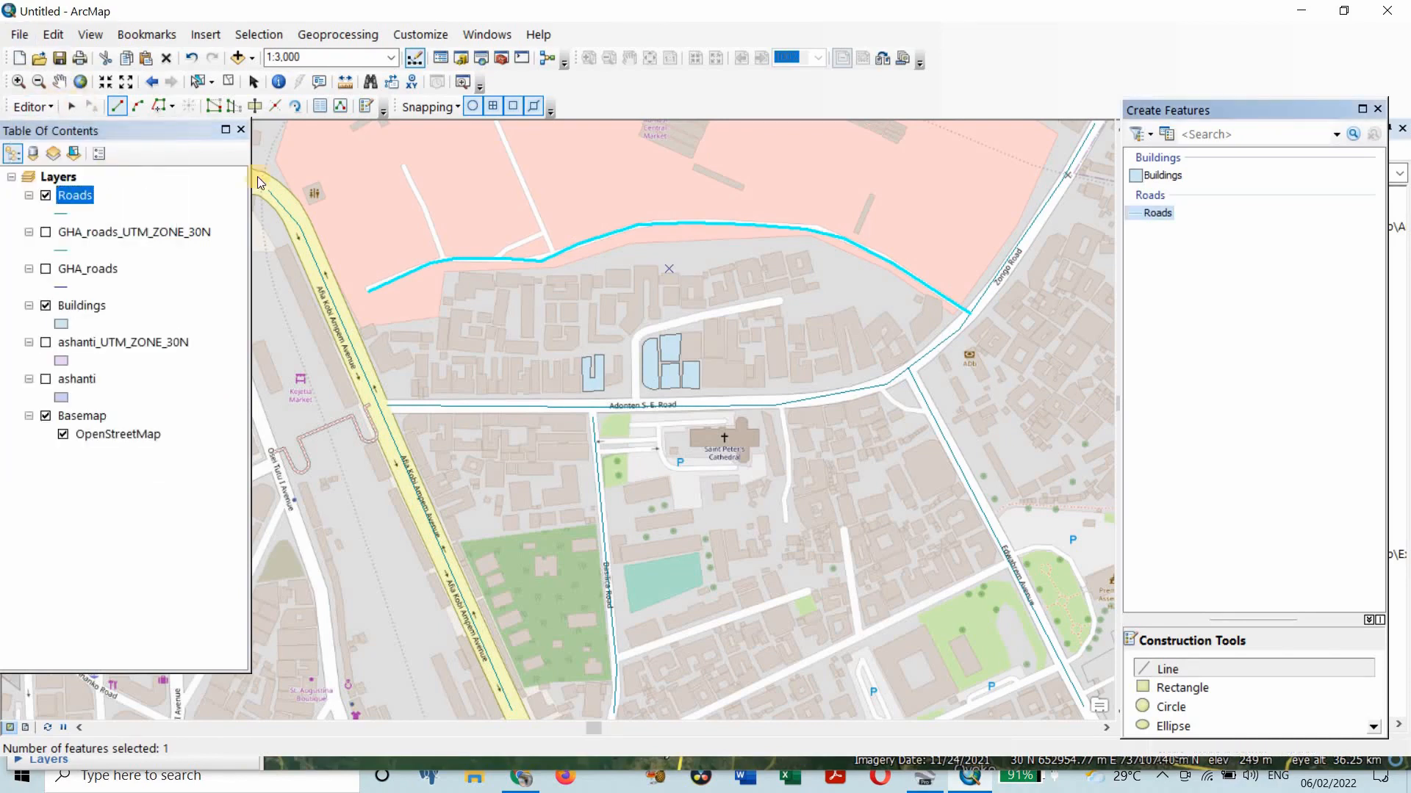
left_click(1379, 110)
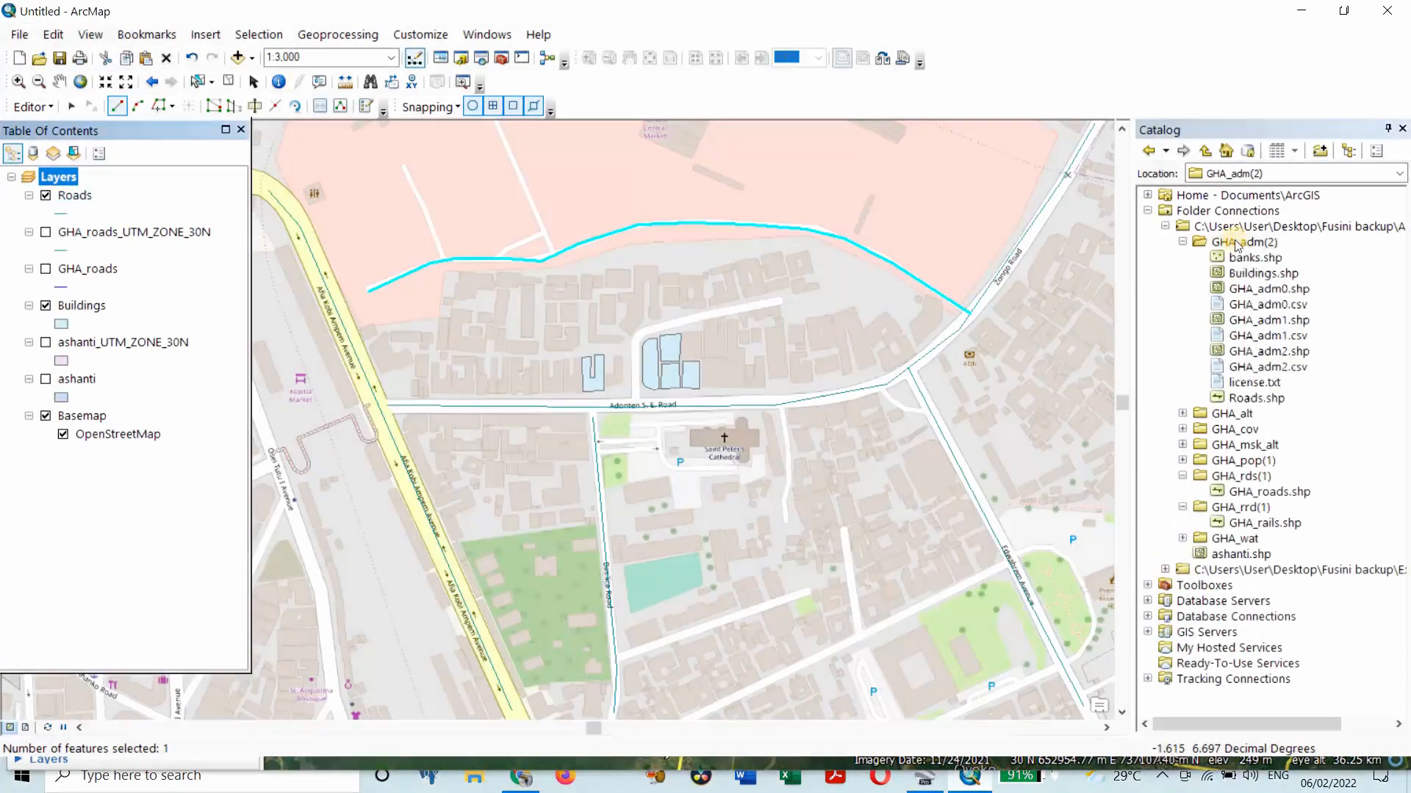
Start a new shapefile in the GHA_adm(2) folder, naming it points with the Point feature type
right_click(1237, 246)
mouse_move(1282, 361)
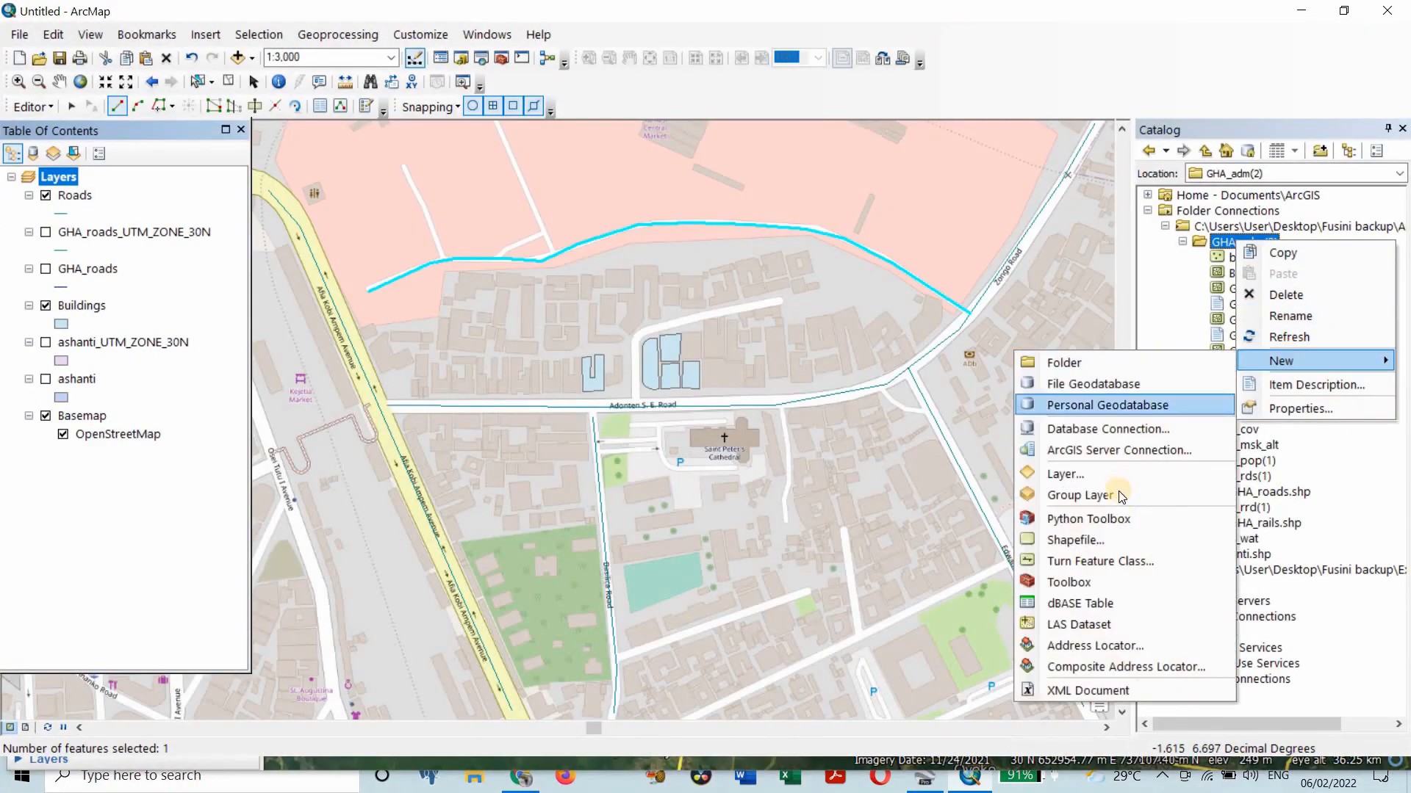
left_click(1063, 540)
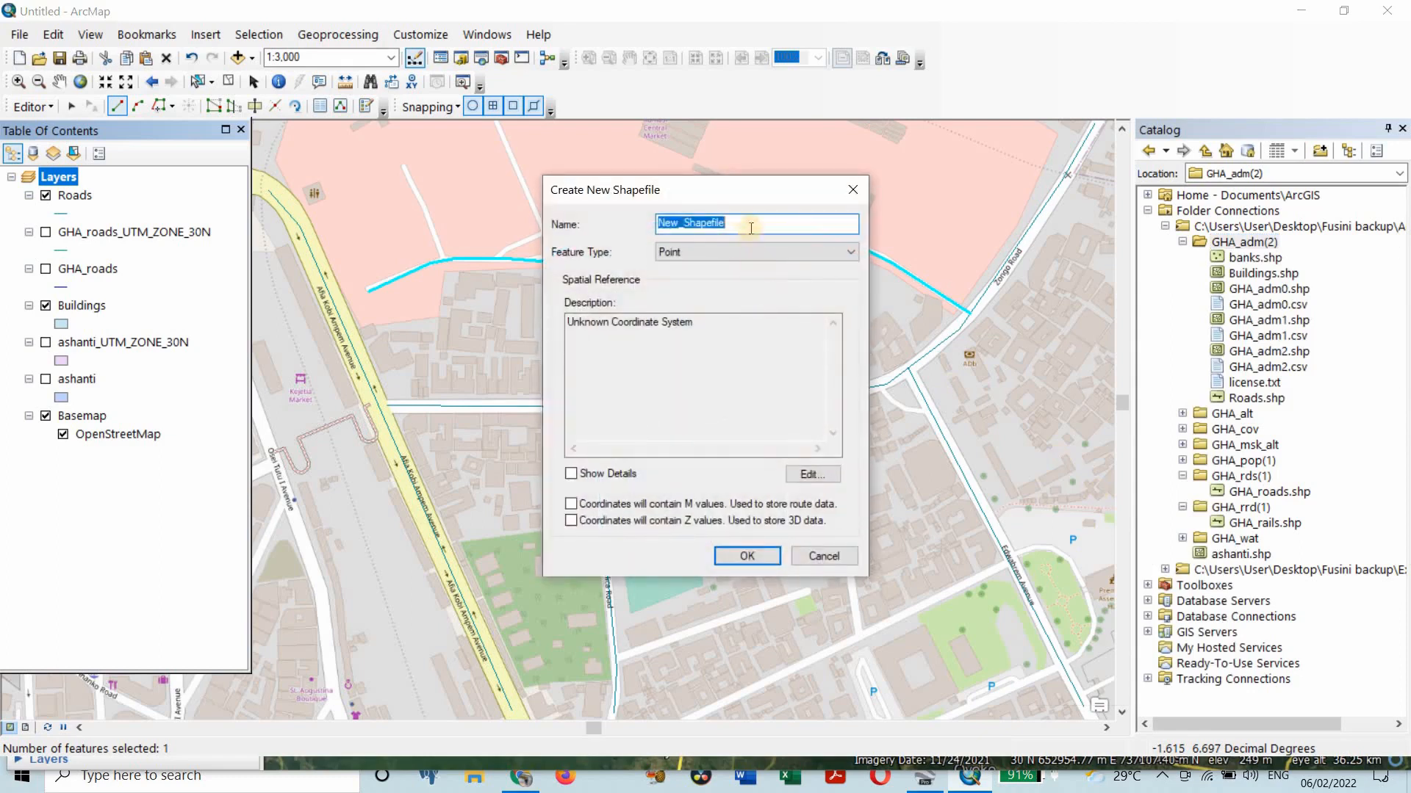
left_click(744, 220)
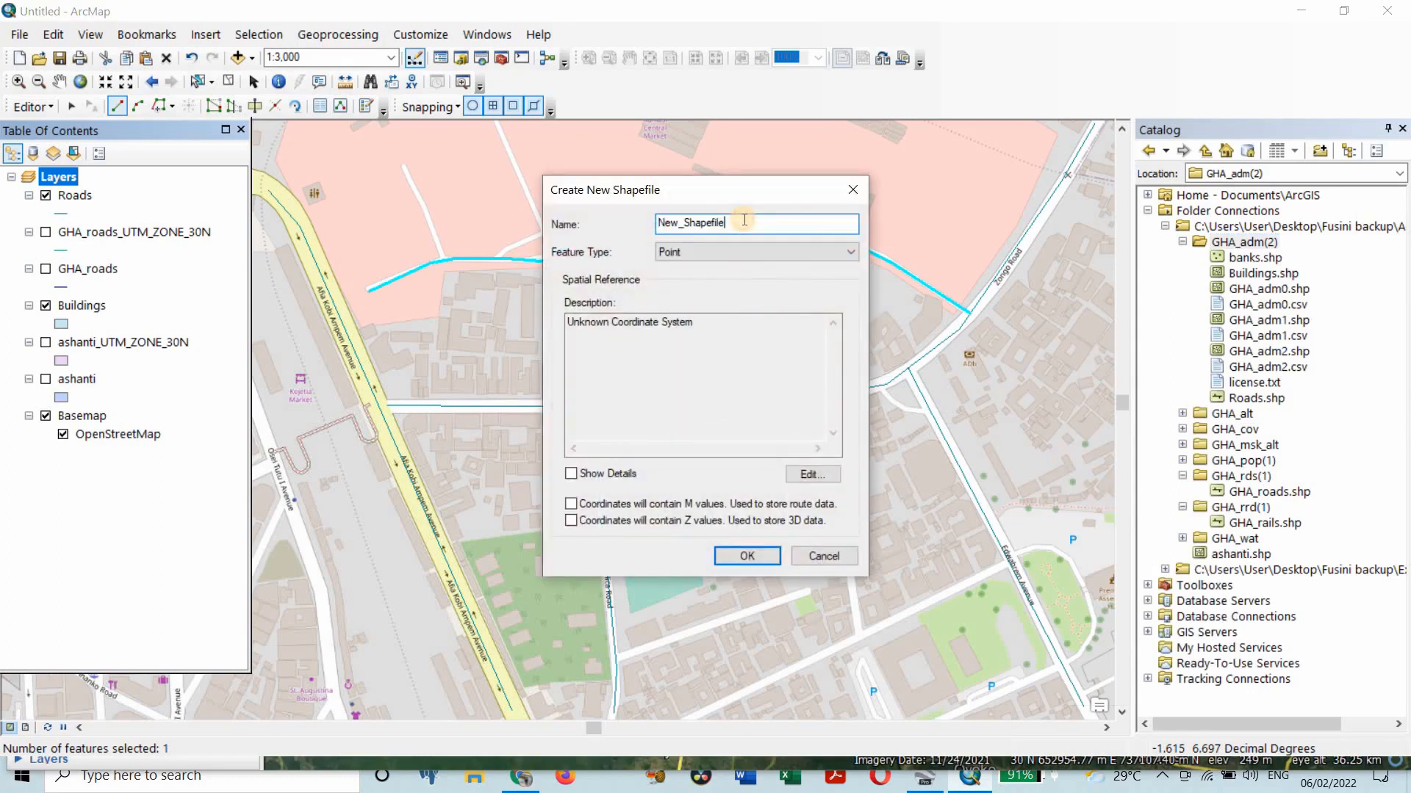
key("BackSpace")
key("BackSpace")
key("BackSpace")
key("BackSpace")
key("BackSpace")
key("BackSpace")
key("BackSpace")
key("BackSpace")
key("BackSpace")
key("BackSpace")
key("BackSpace")
key("BackSpace")
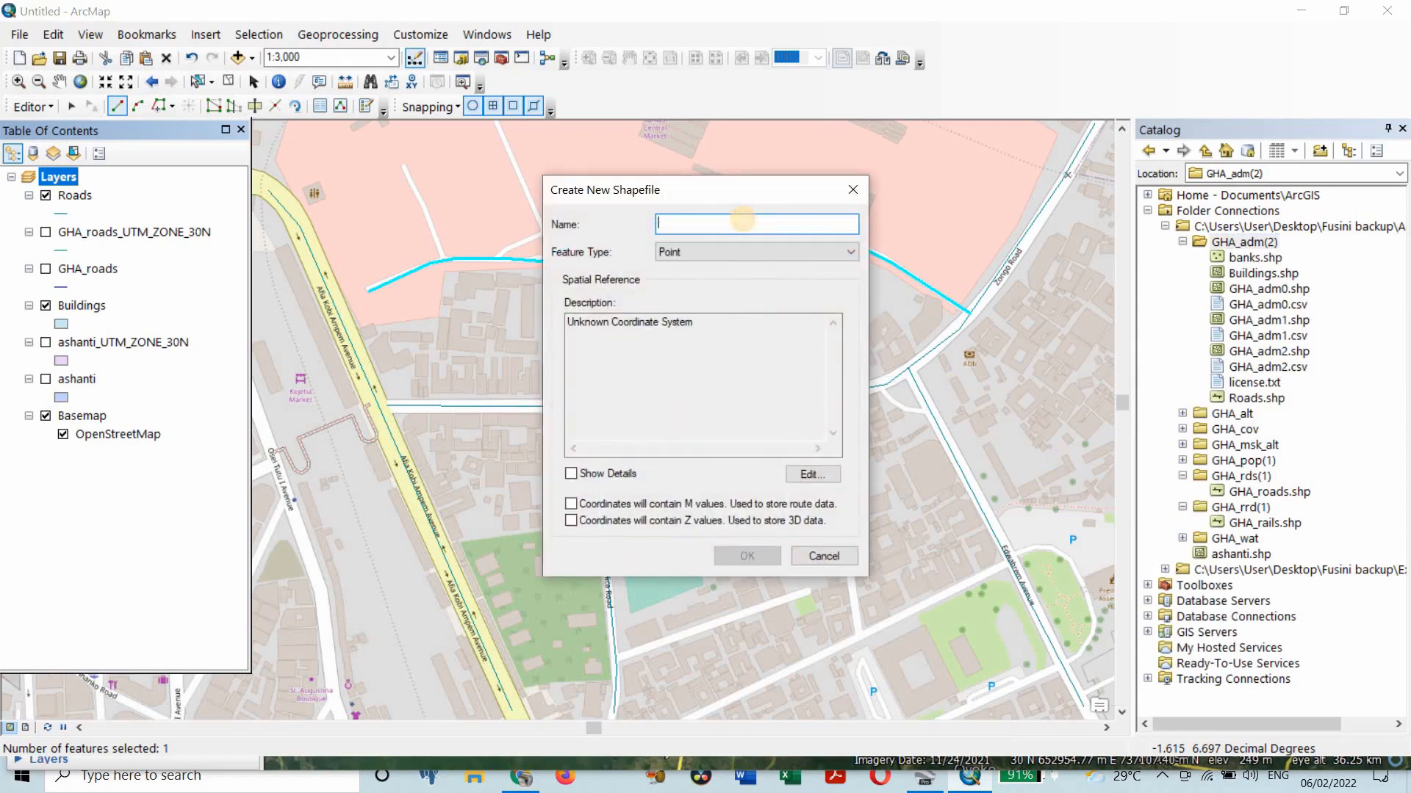
type("point")
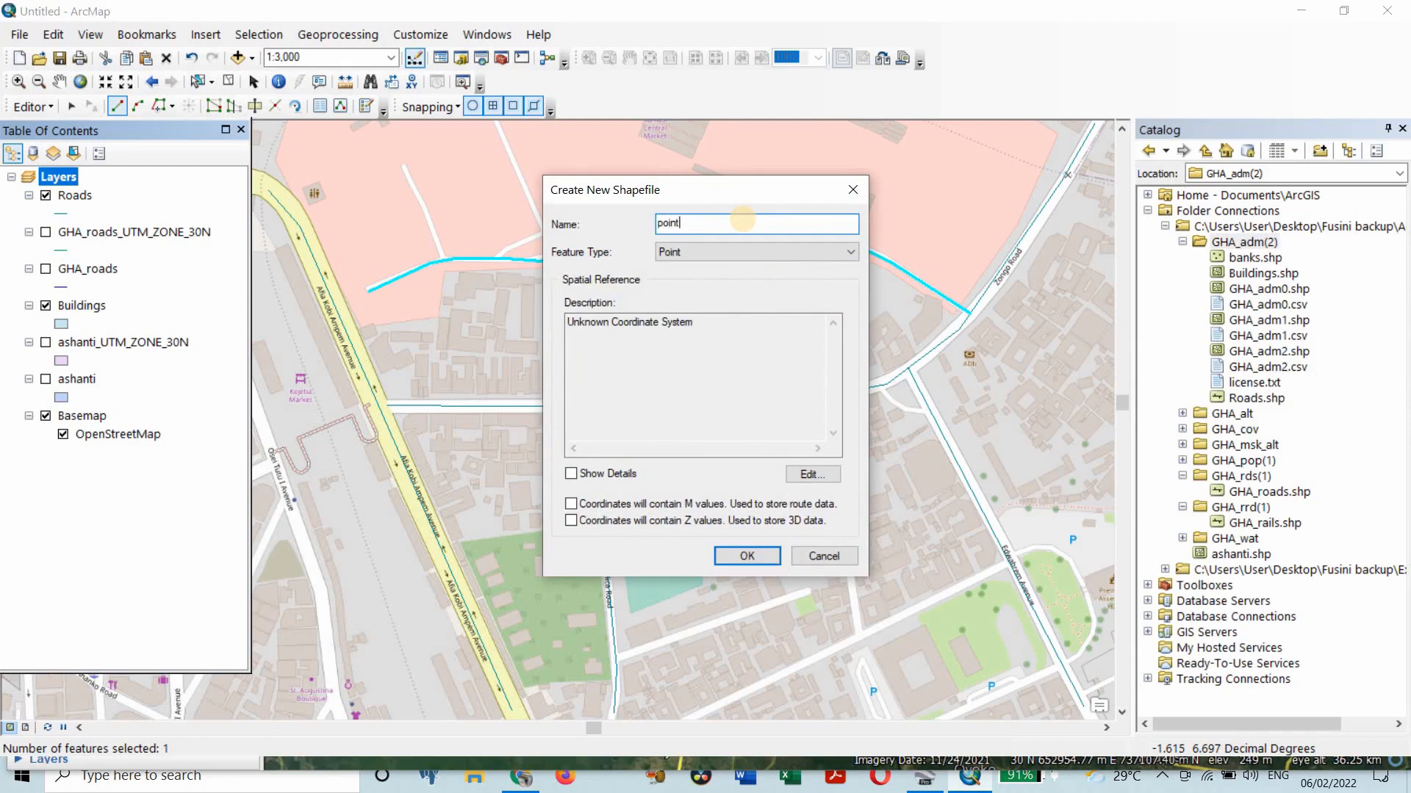
type("s")
left_click(692, 250)
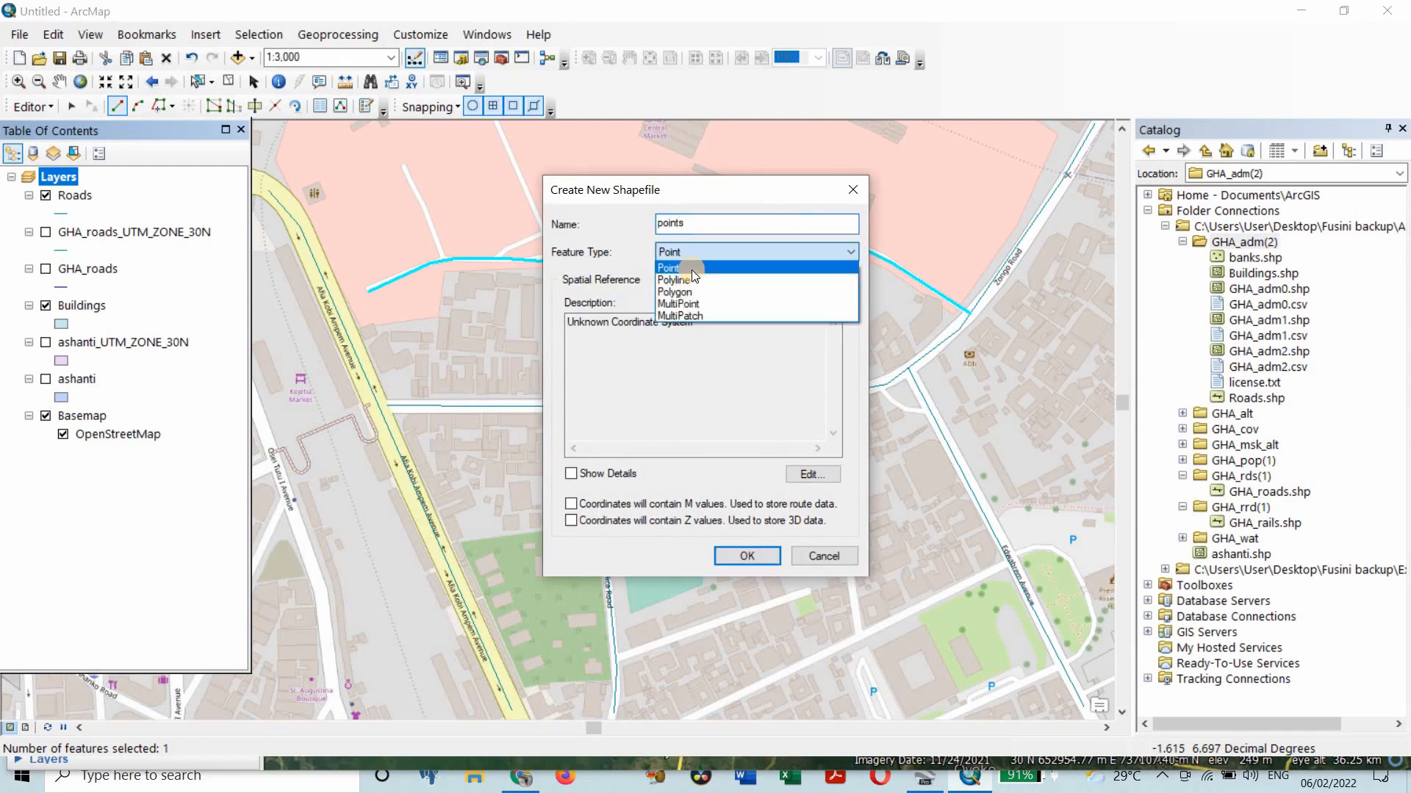
left_click(755, 349)
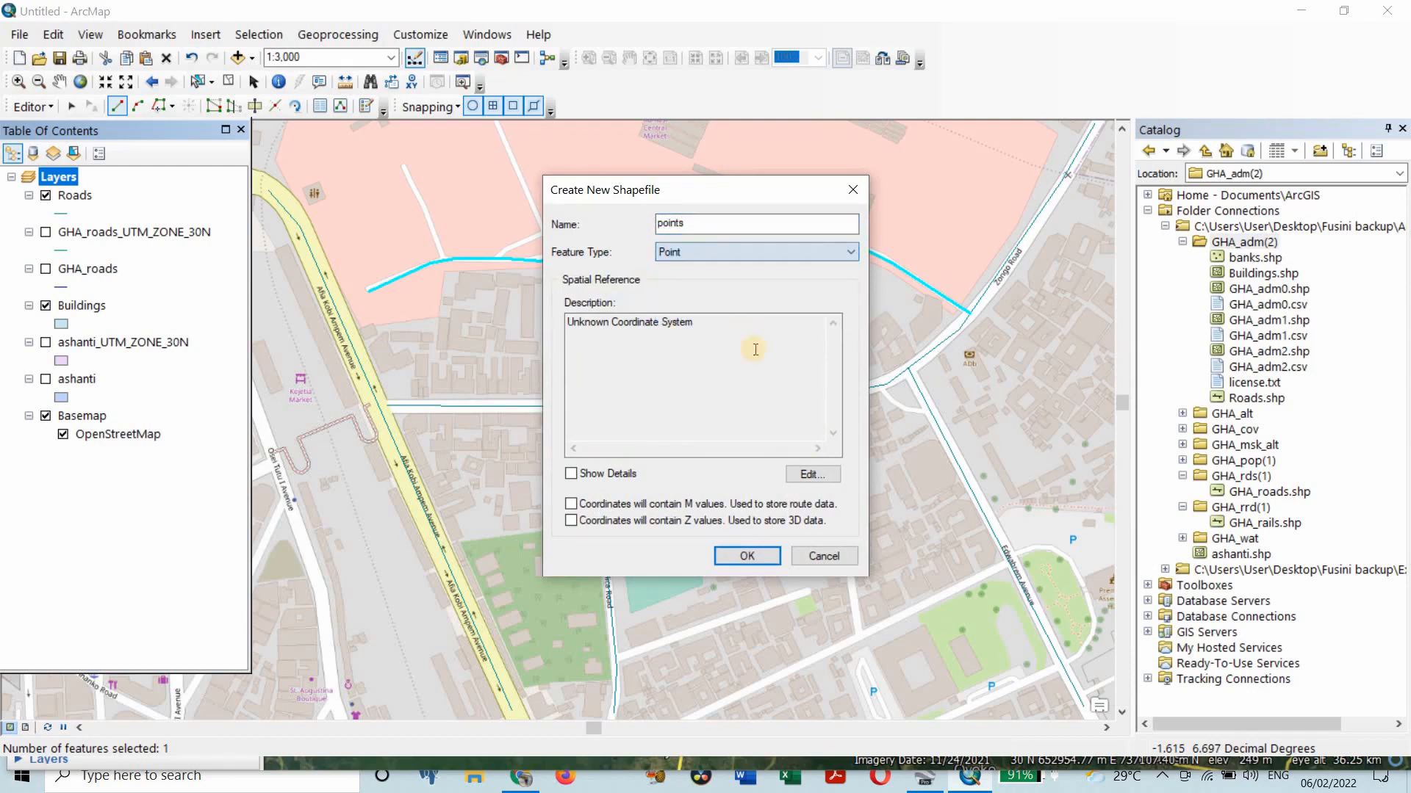
Assign the WGS 1984 Complex UTM Zone 30N projected coordinate system to the points shapefile and create it
left_click(814, 473)
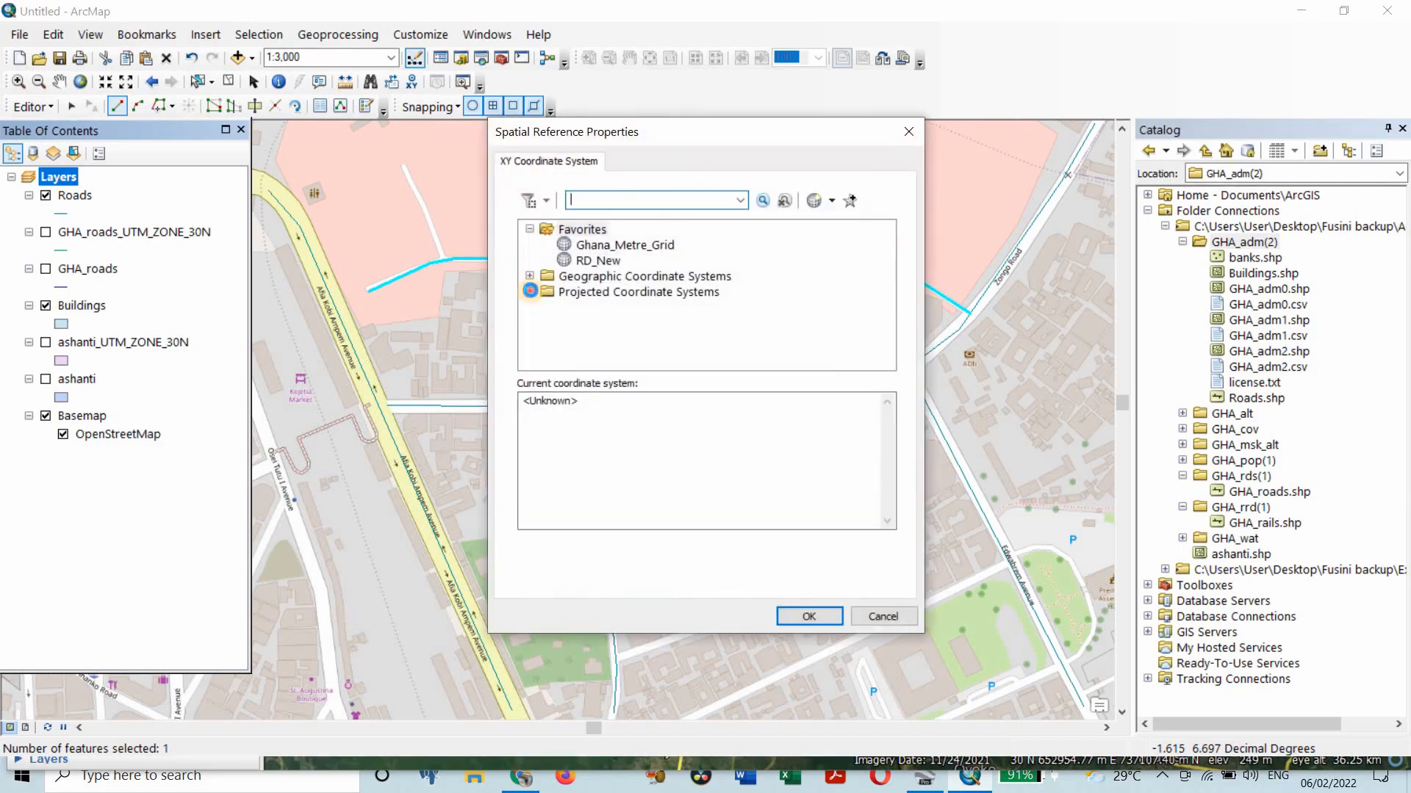
double_click(625, 293)
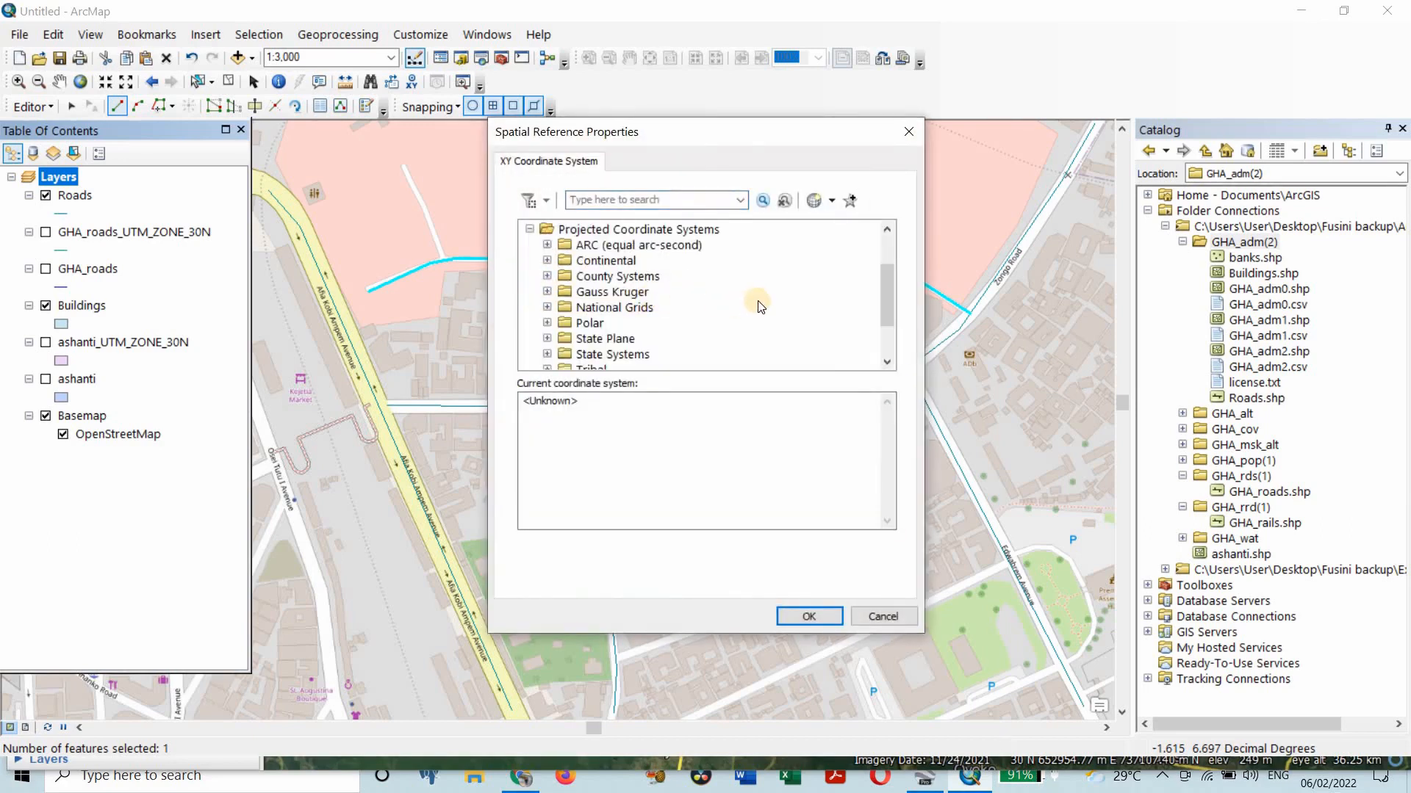
scroll(762, 284, "down", 2)
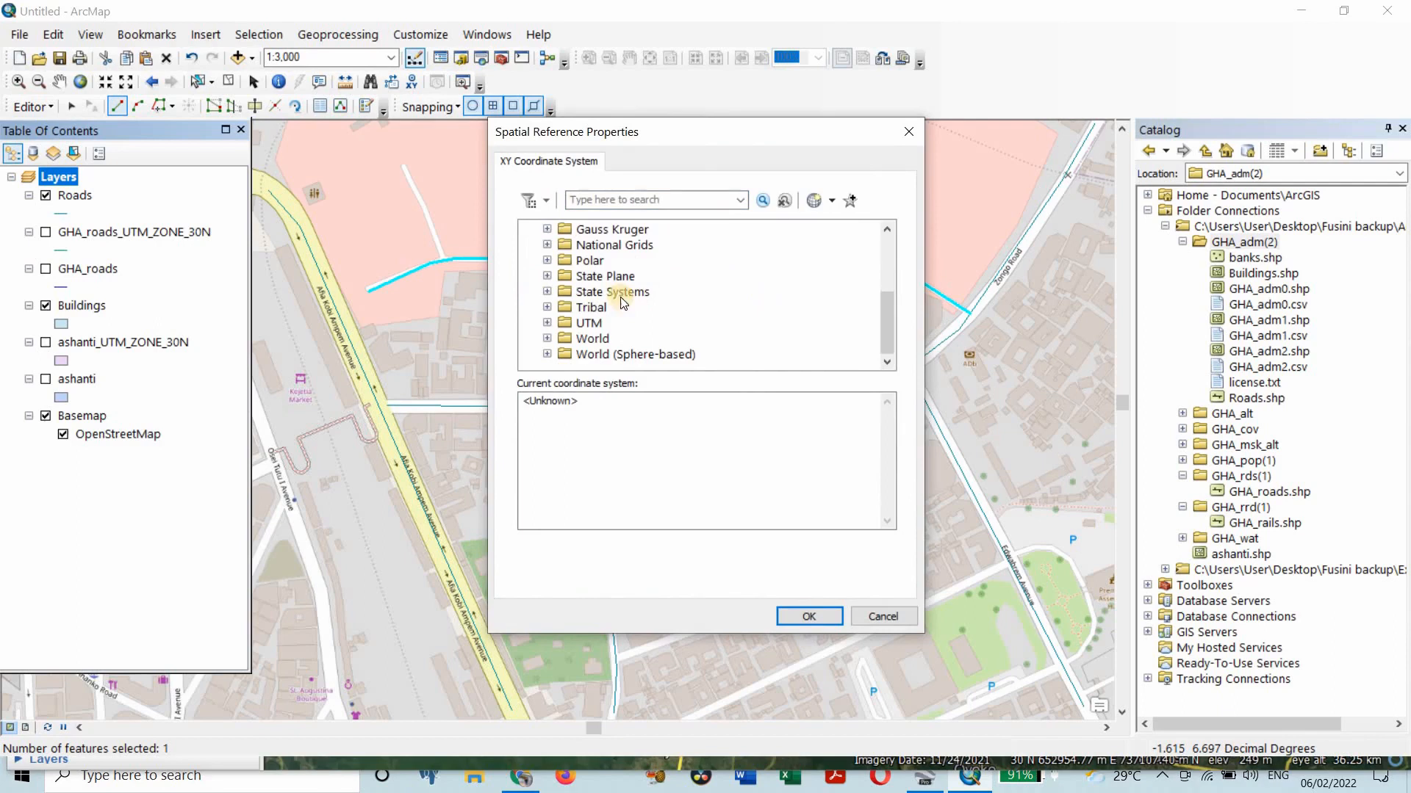
left_click(548, 323)
scroll(711, 319, "down", 4)
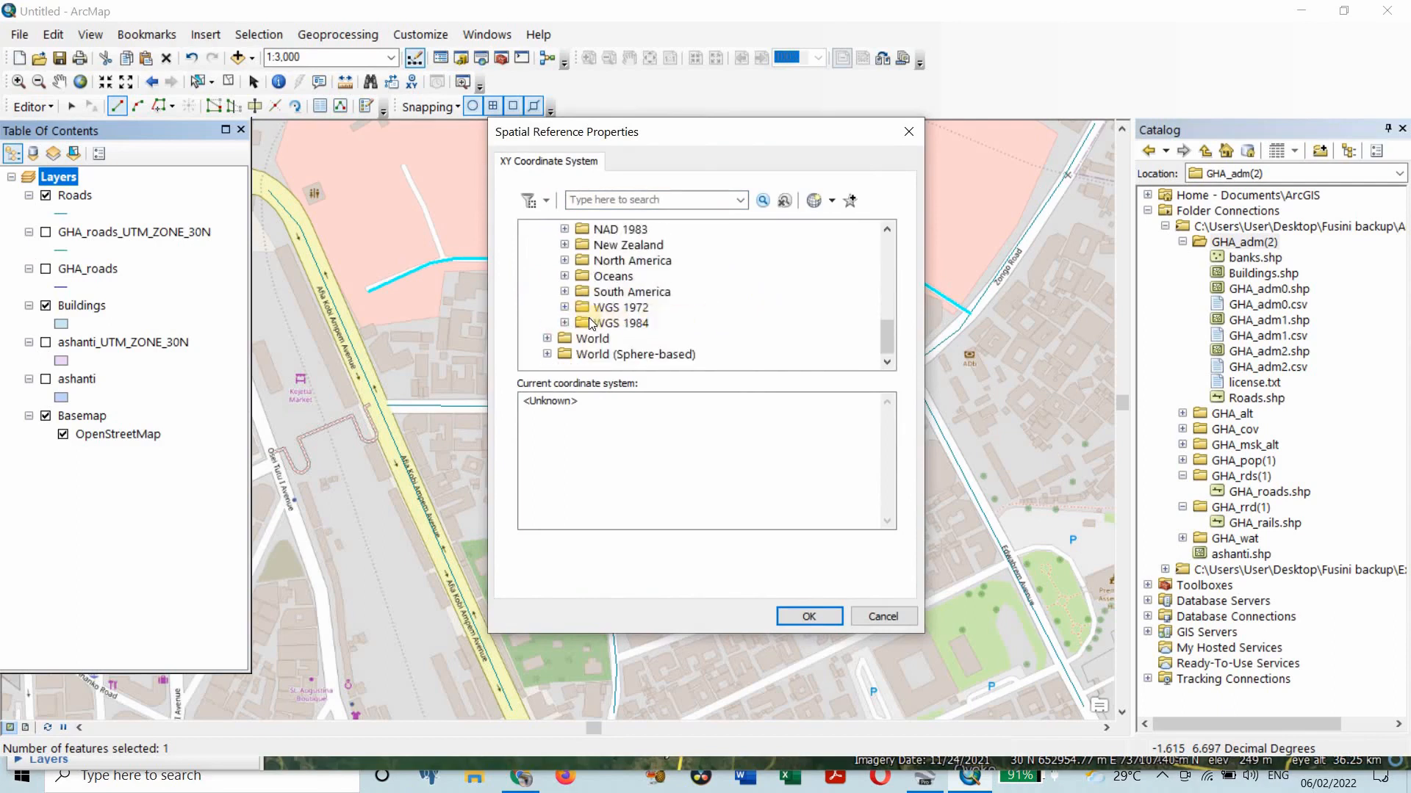
double_click(674, 325)
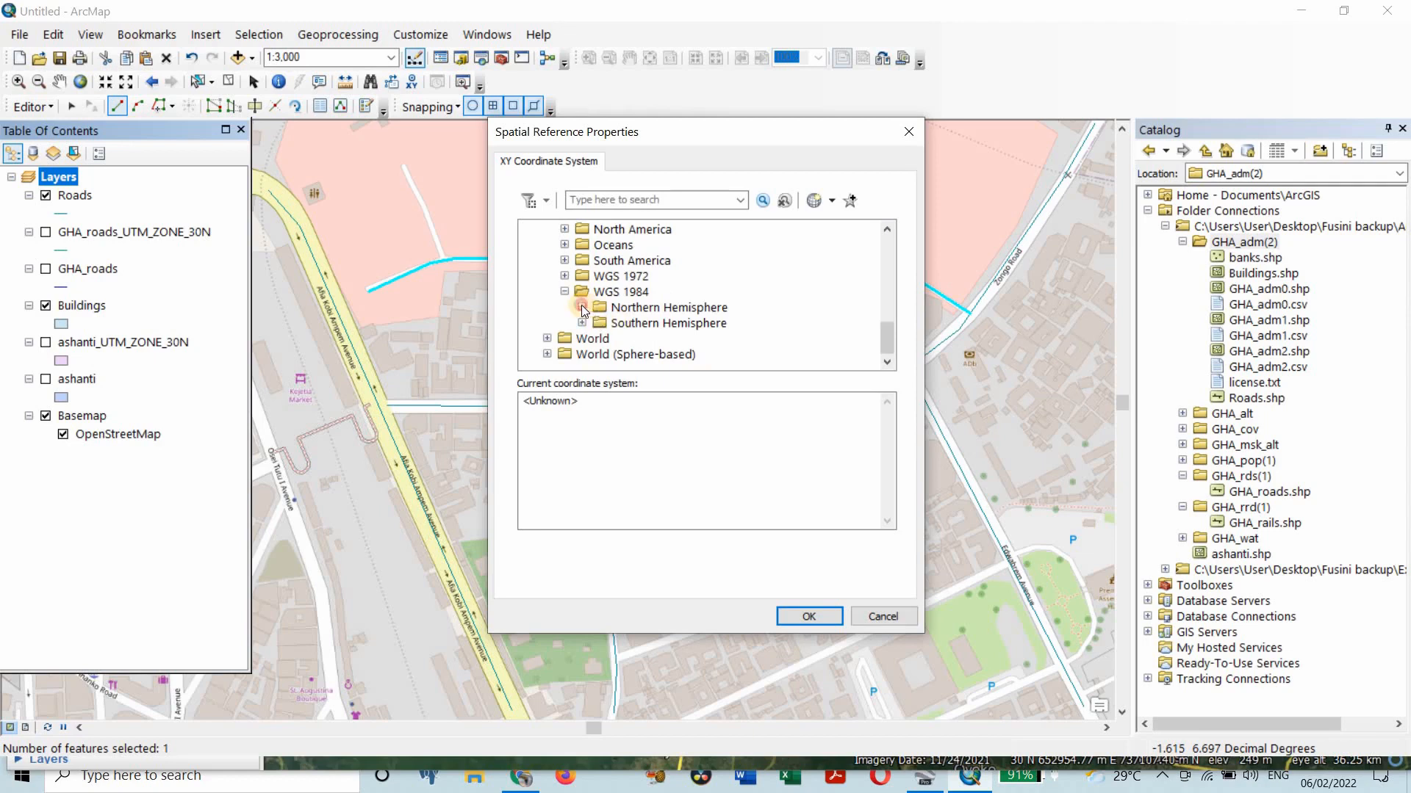
left_click(582, 307)
scroll(750, 325, "down", 2)
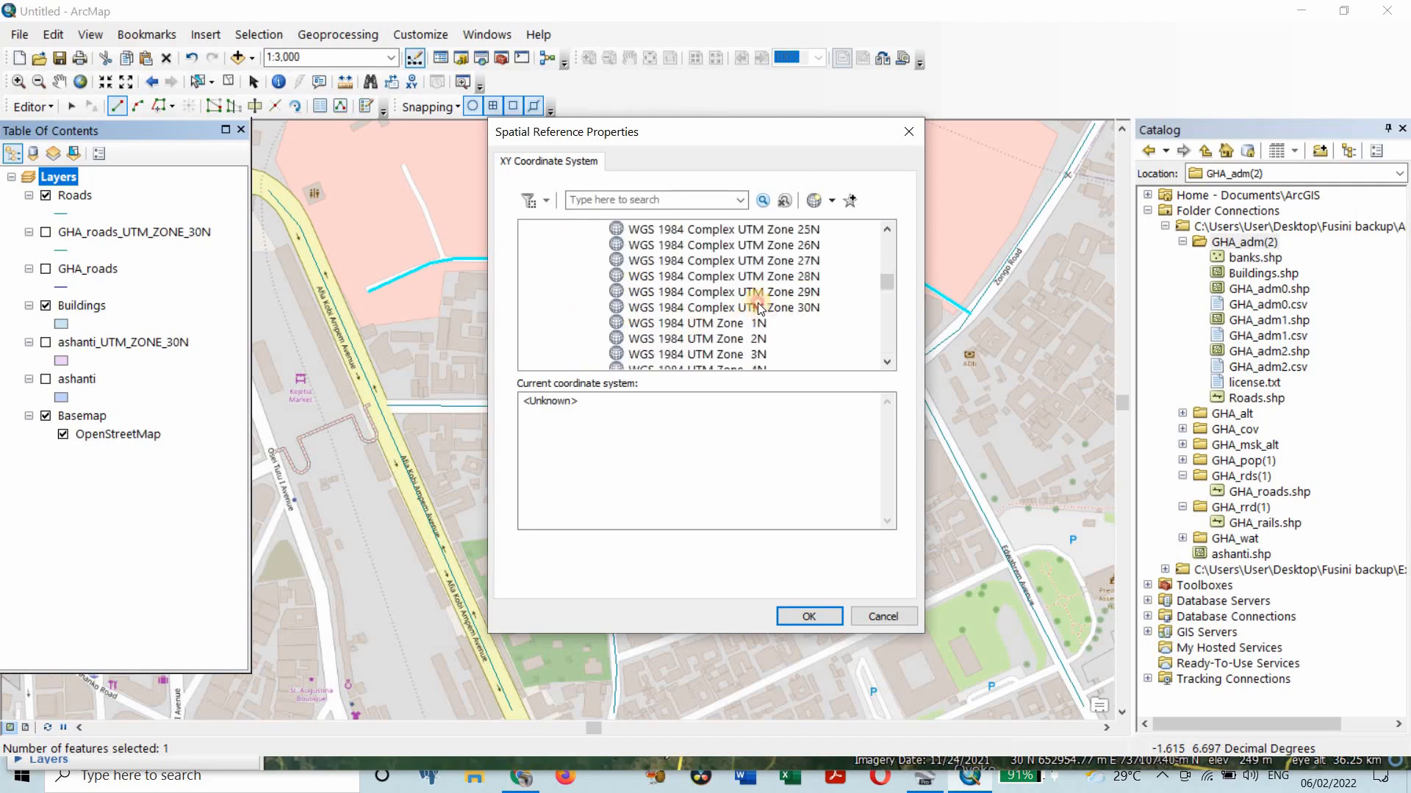
left_click(759, 309)
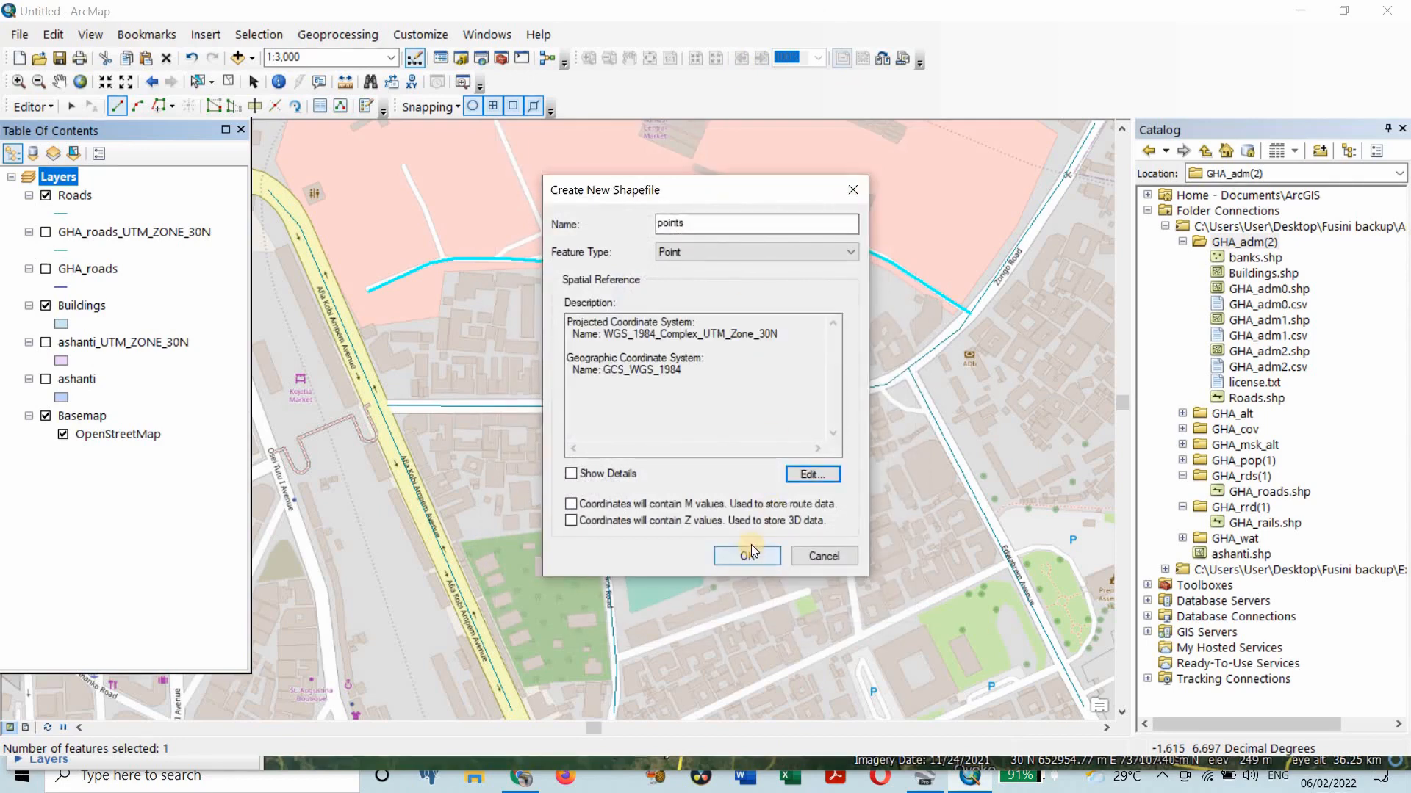
left_click(749, 552)
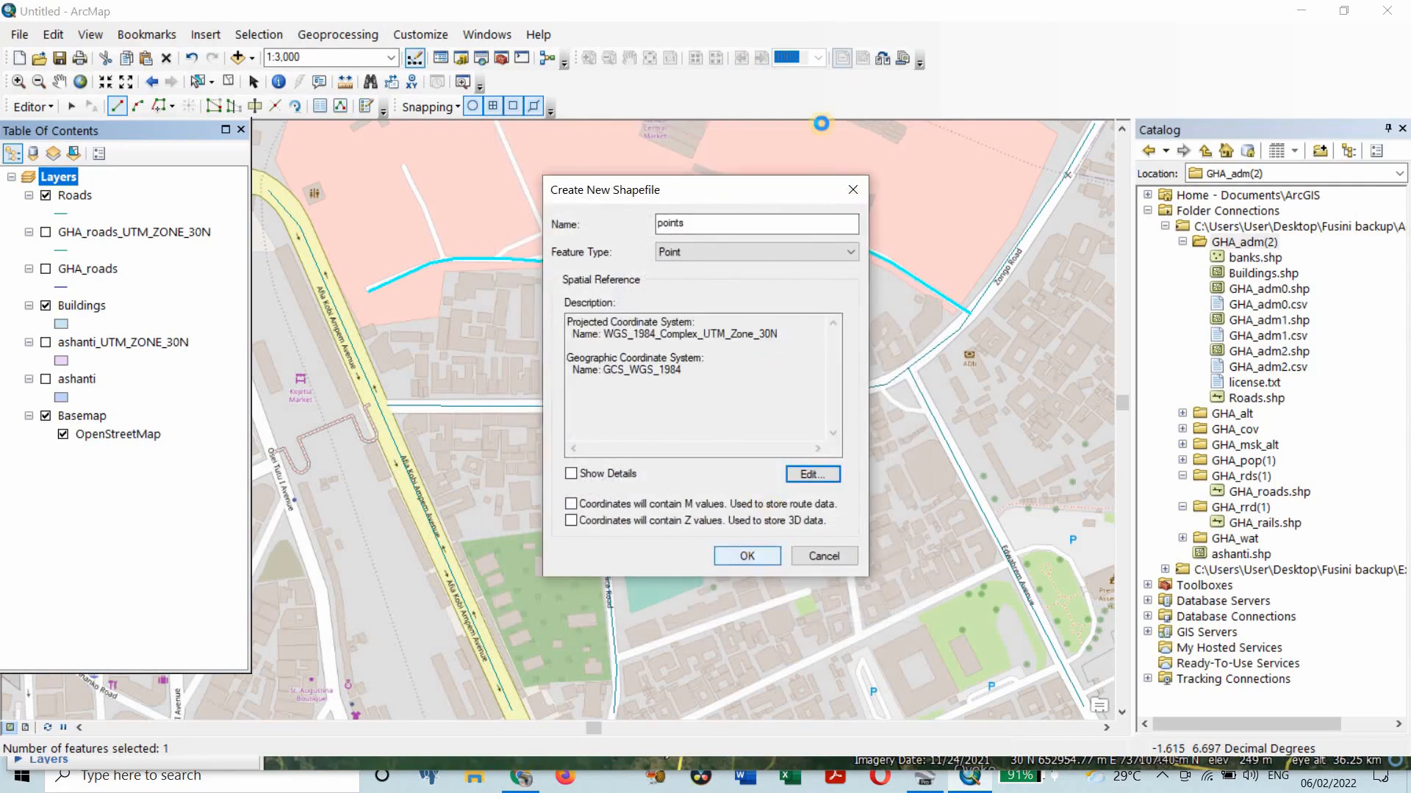
Stop the current edit session, and switch the Roads layer off and back on
left_click(51, 107)
left_click(72, 150)
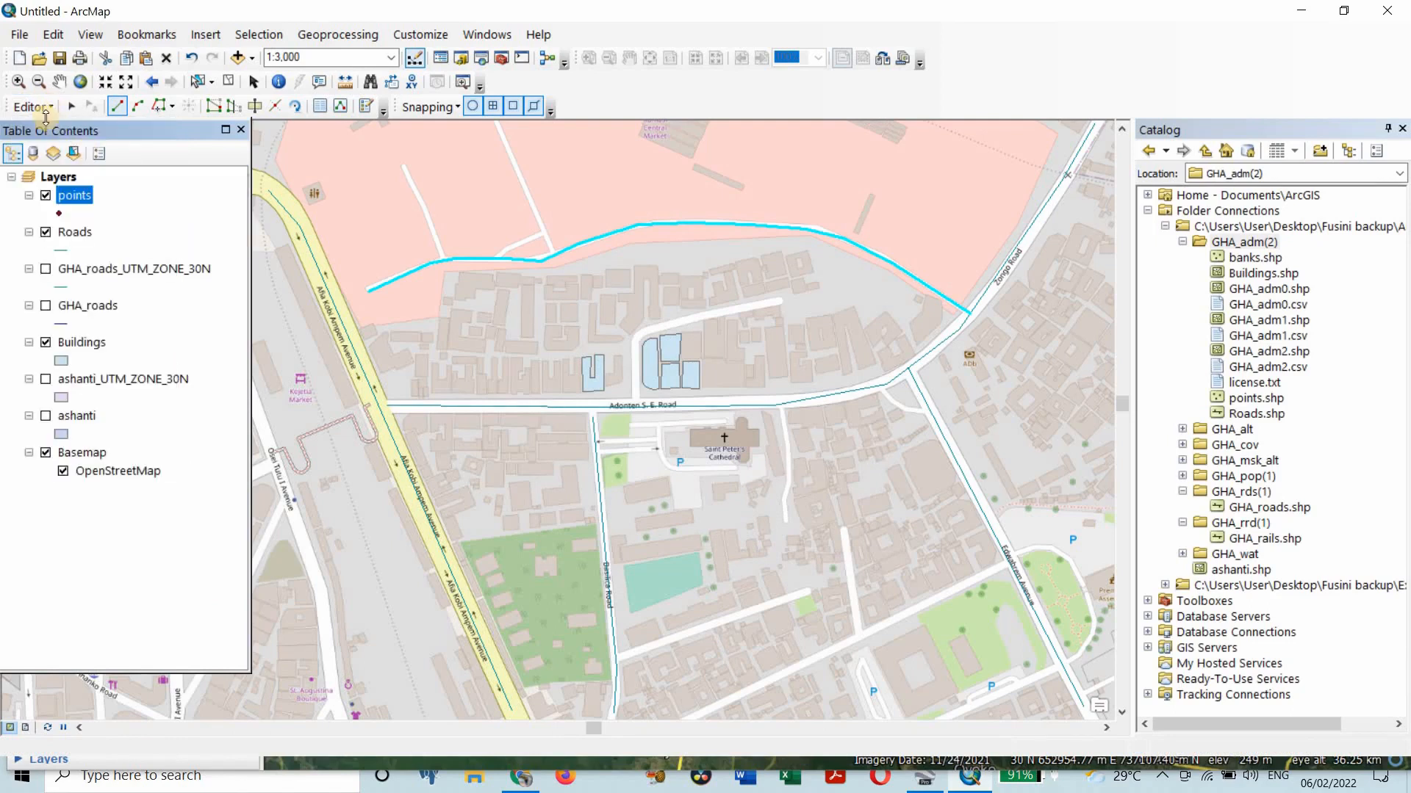
left_click(52, 107)
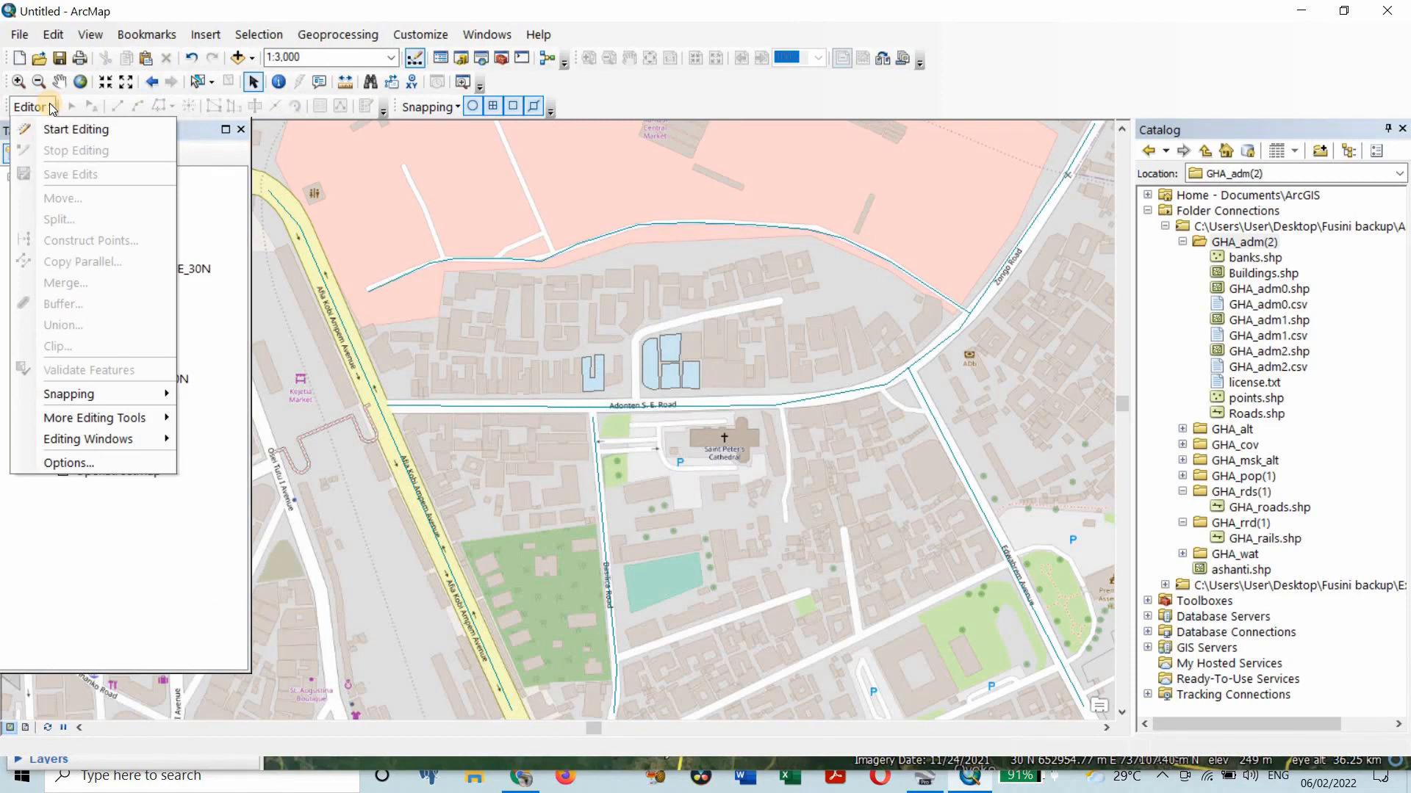
left_click(360, 180)
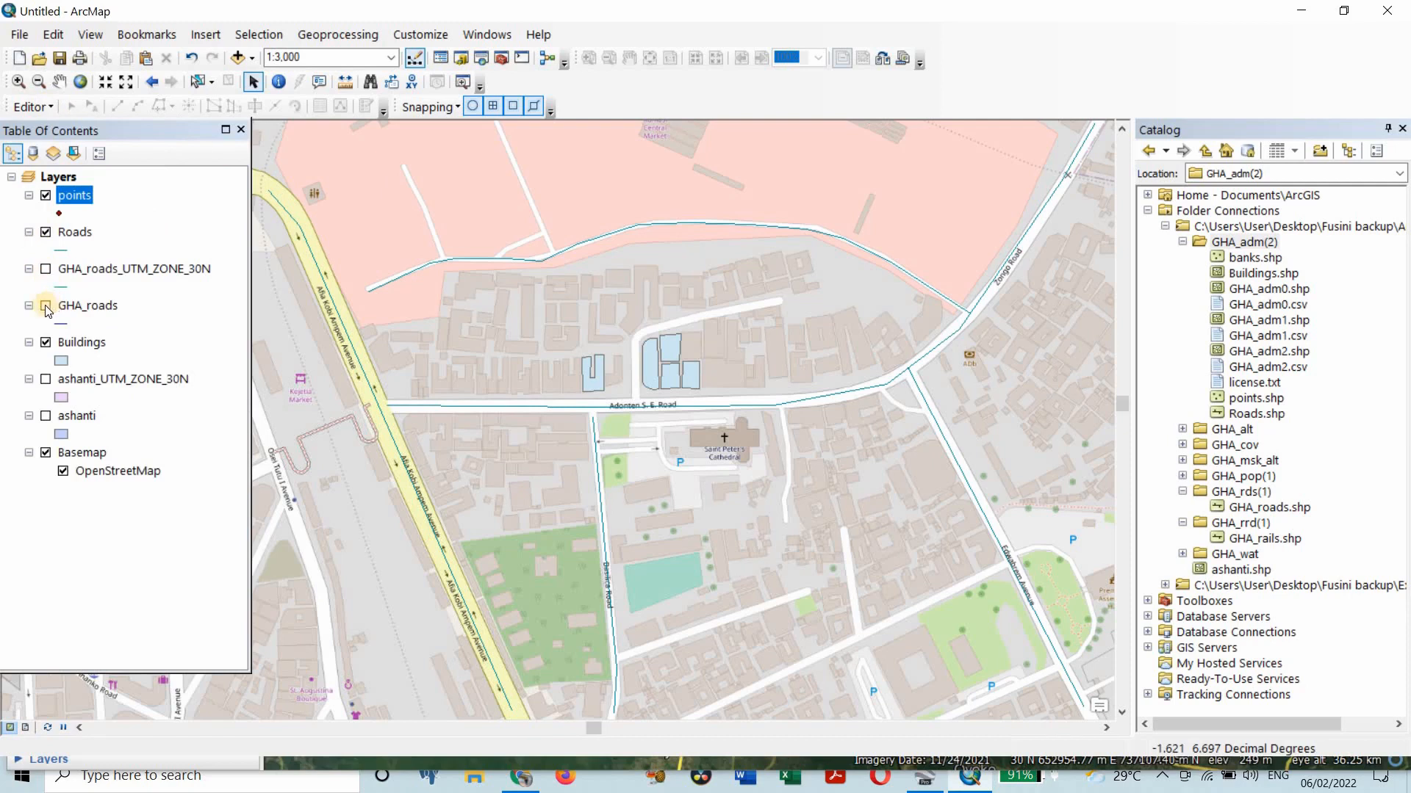
left_click(45, 233)
left_click(44, 233)
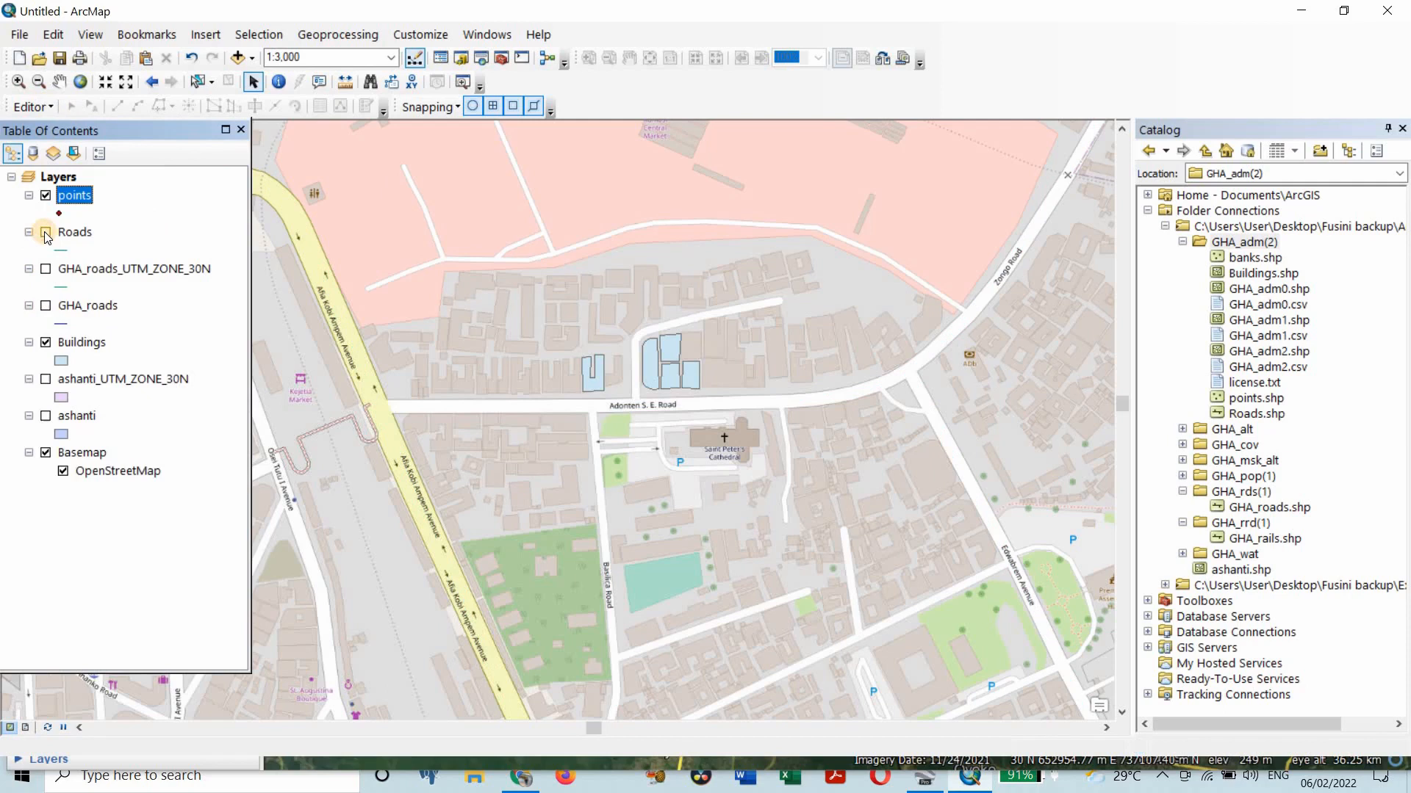
Start editing the points layer and choose its feature template with the Point construction tool
right_click(69, 197)
mouse_move(245, 442)
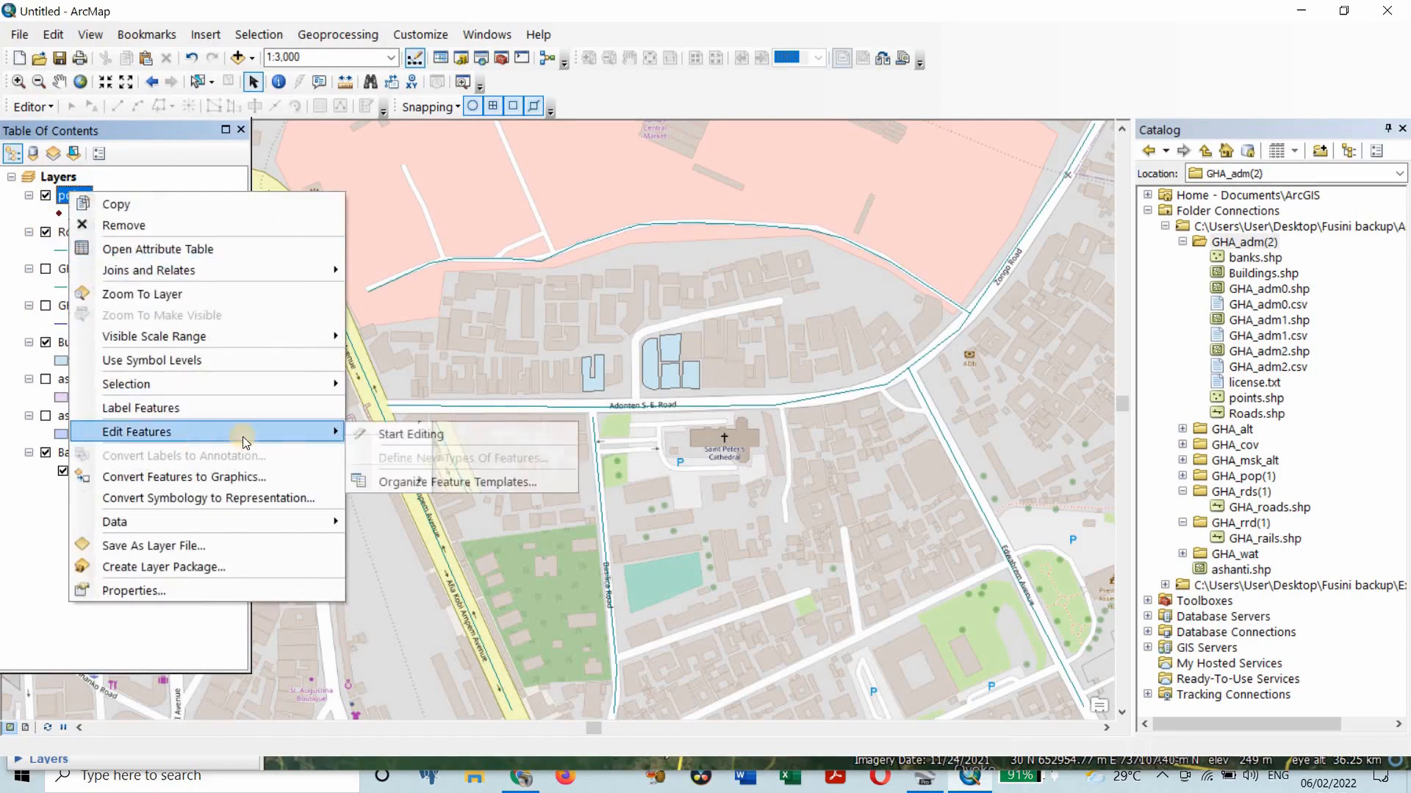
left_click(404, 435)
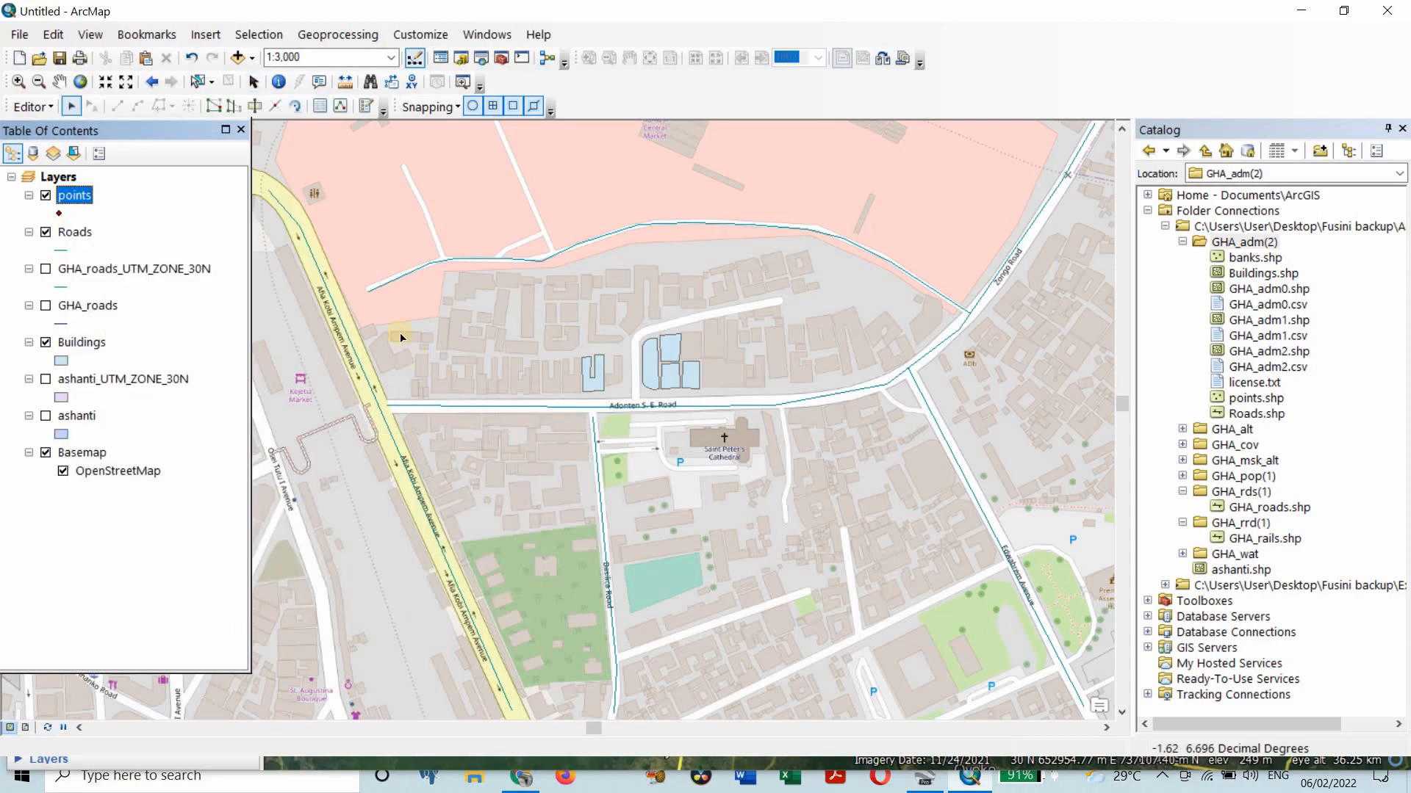
left_click(367, 105)
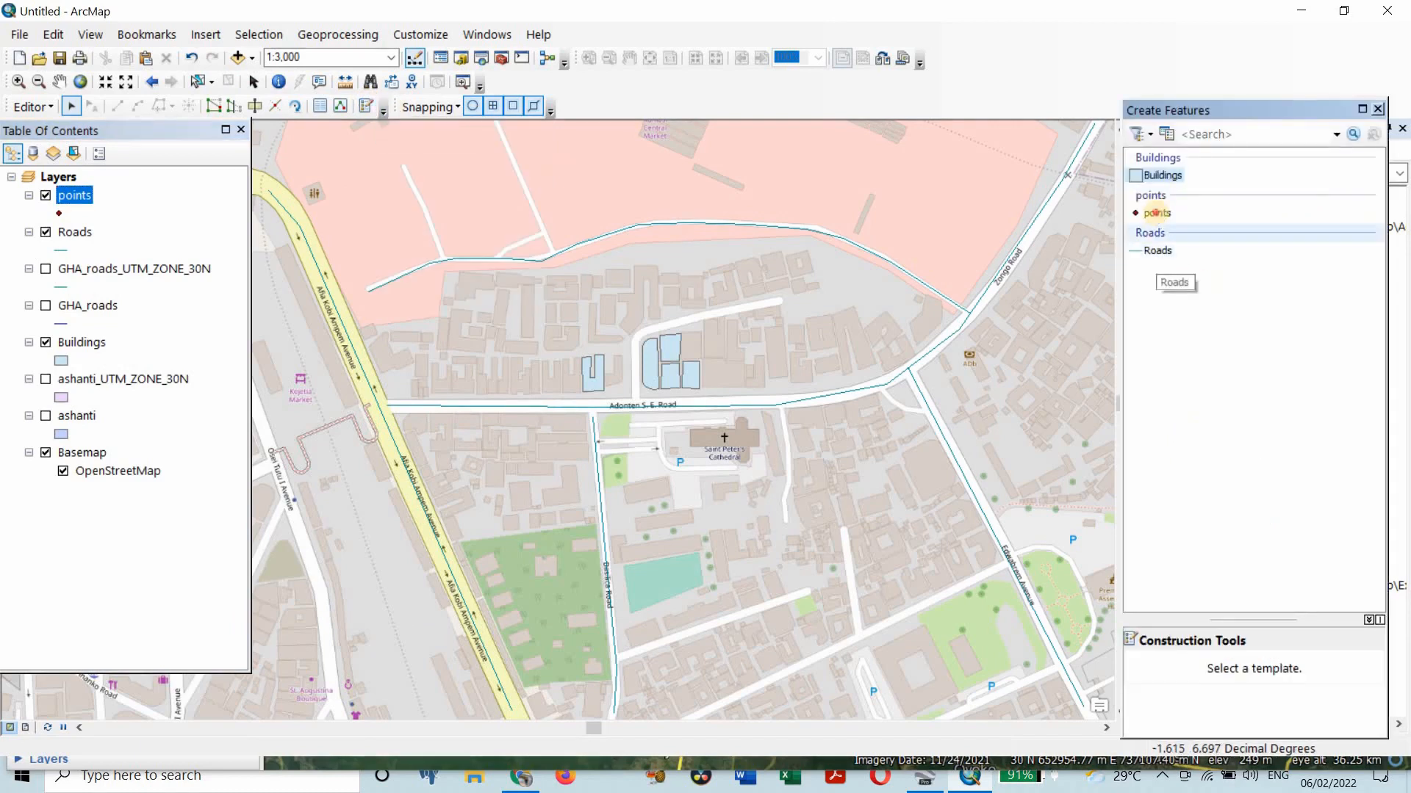
left_click(1157, 213)
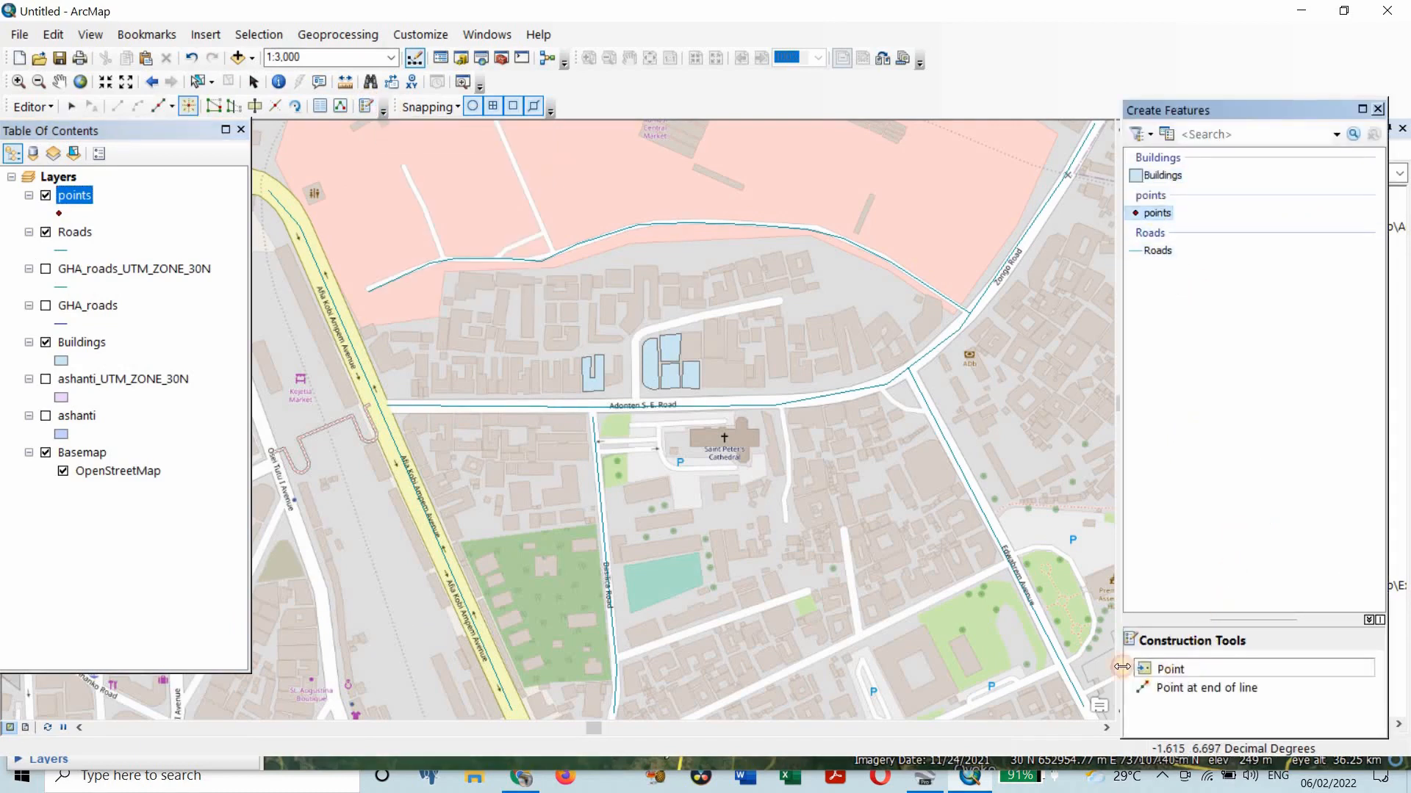
left_click(1176, 670)
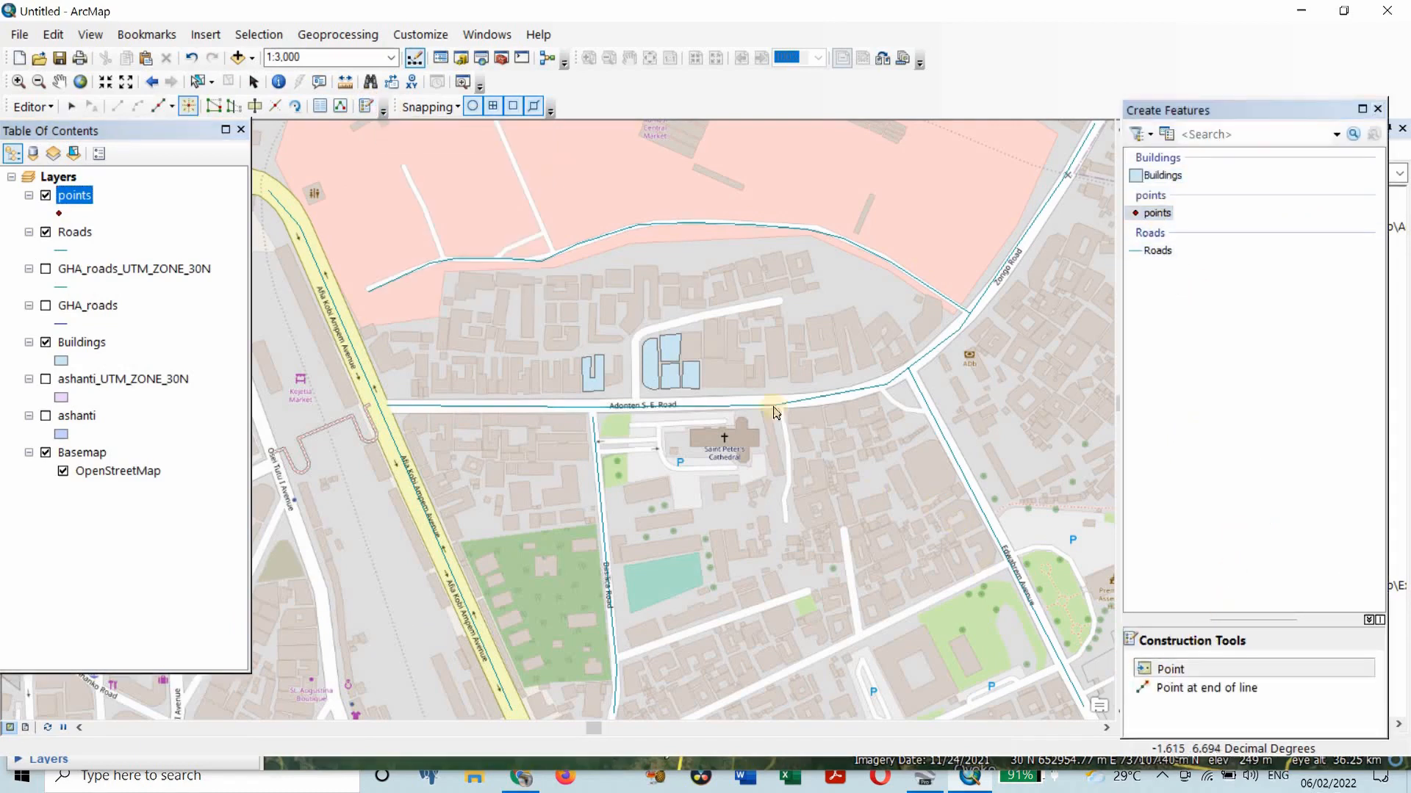
Place five points: three across the pink market area, one among the buildings west of the diagonal avenue, and one south of Adonten Road's western end
left_click(361, 223)
left_click(671, 181)
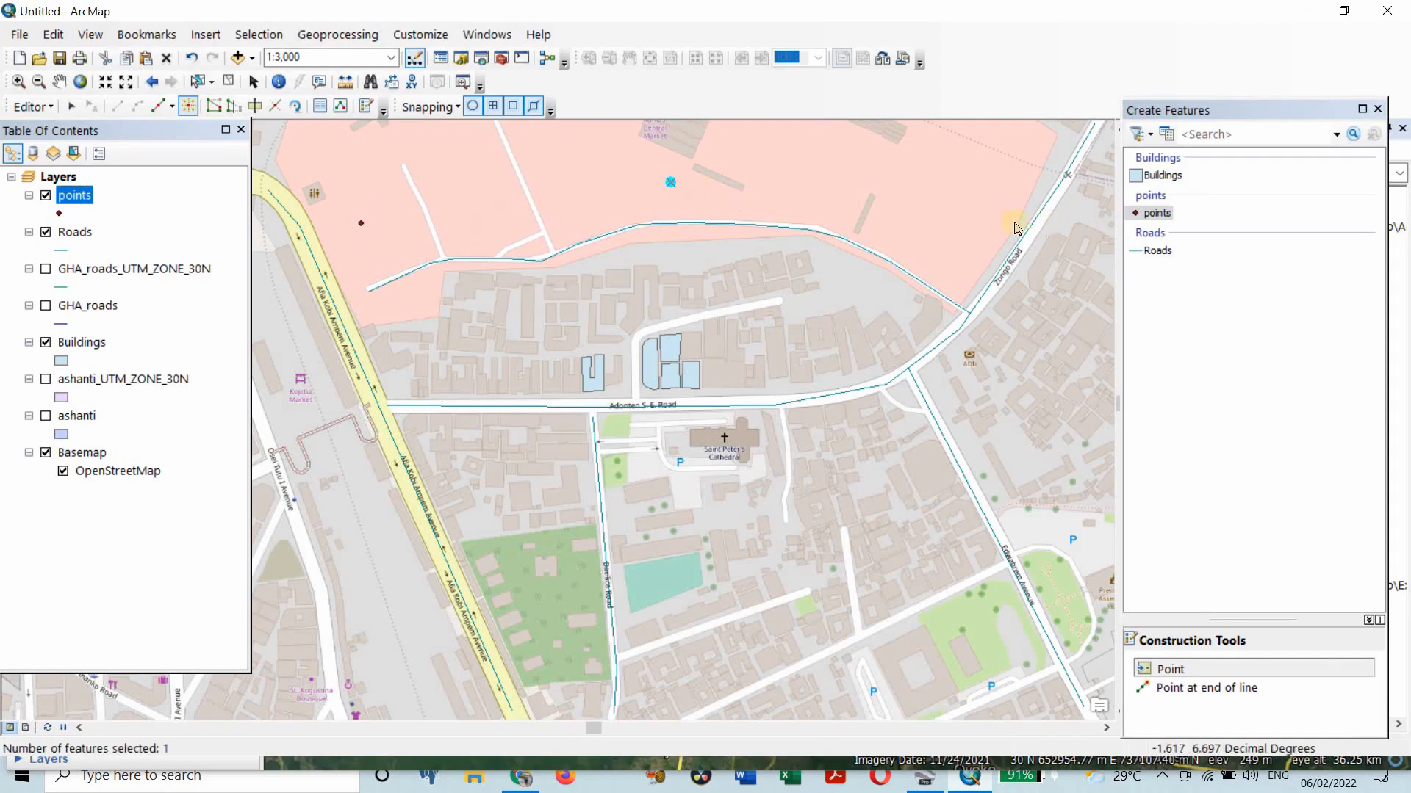
left_click(978, 233)
left_click(907, 598)
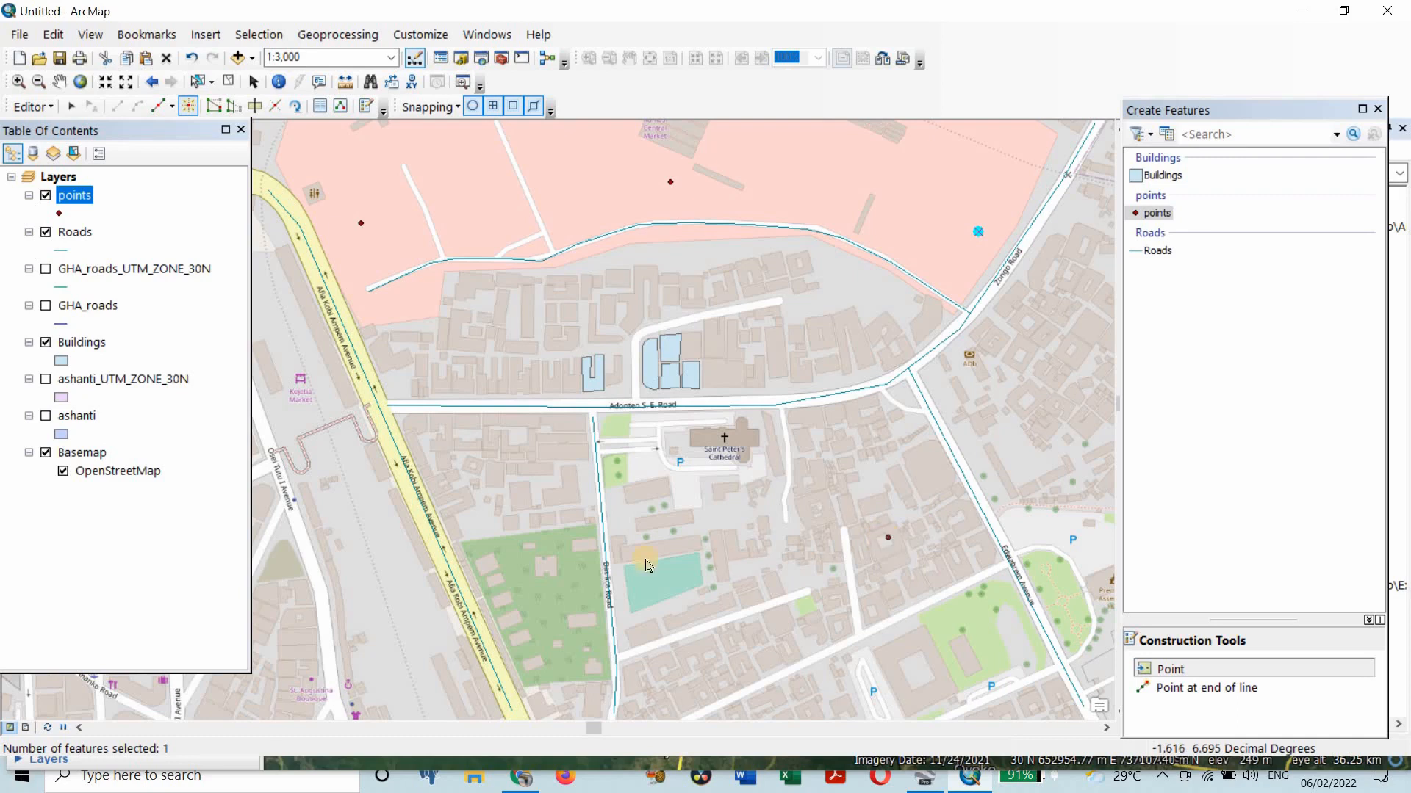
left_click(490, 588)
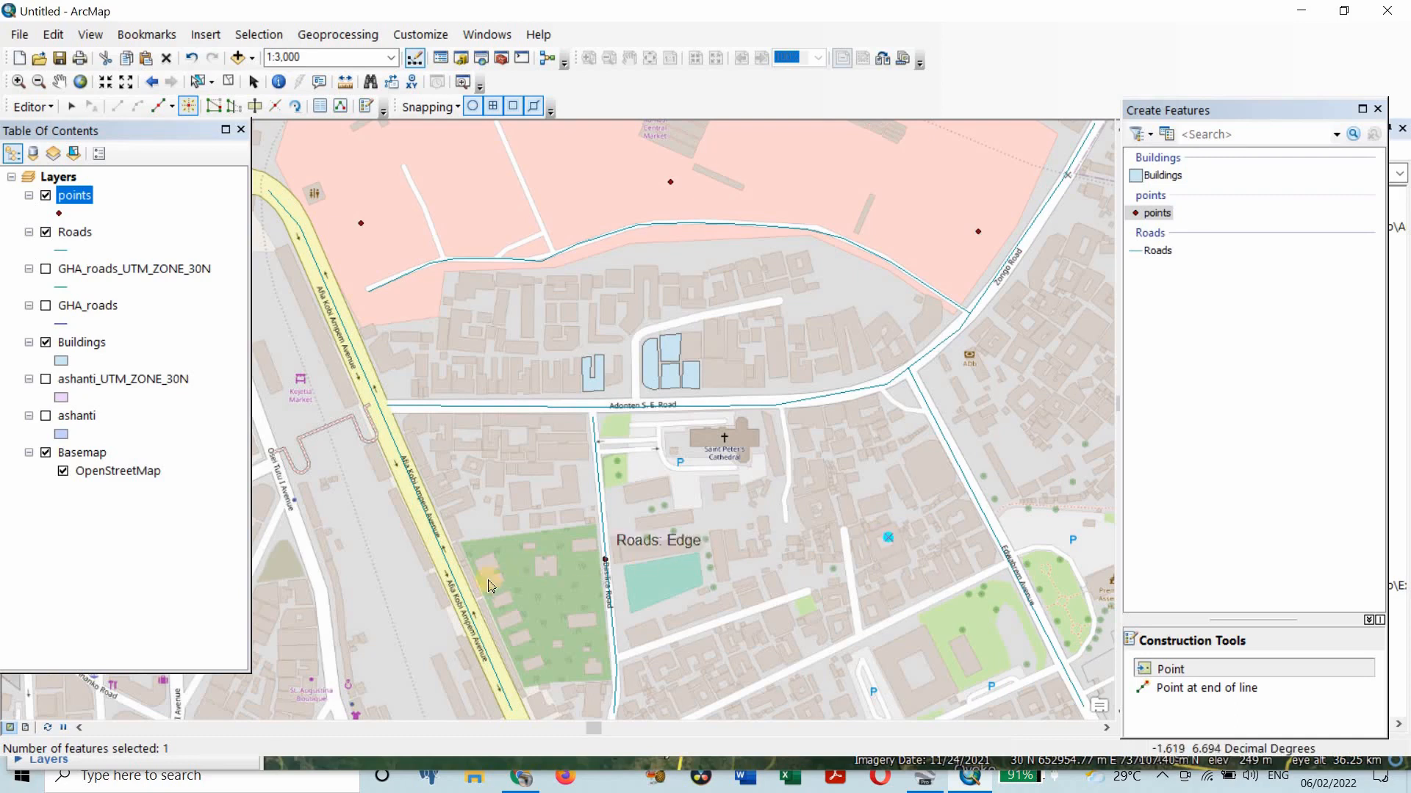
left_click(427, 454)
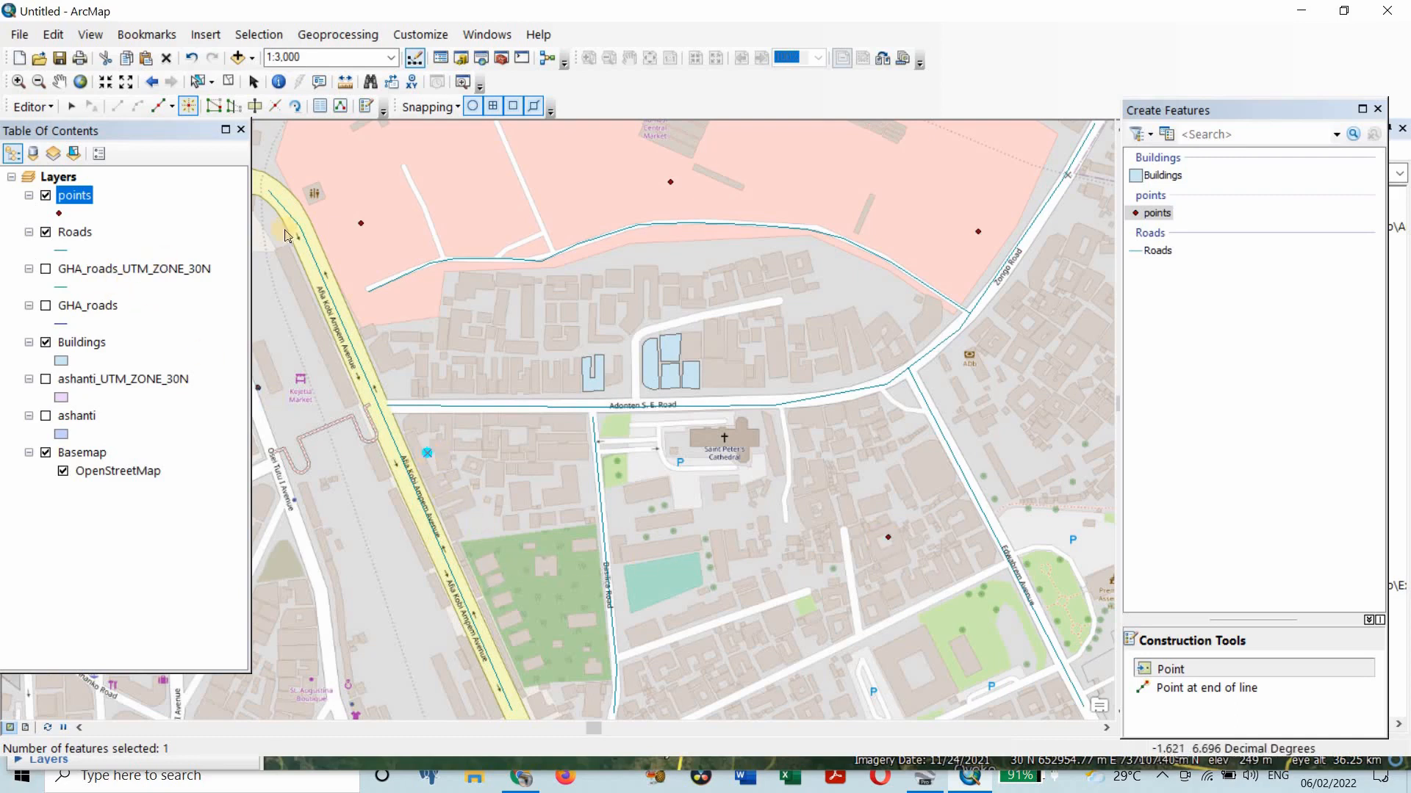
Save the edits to the points layer and stop the edit session
left_click(37, 107)
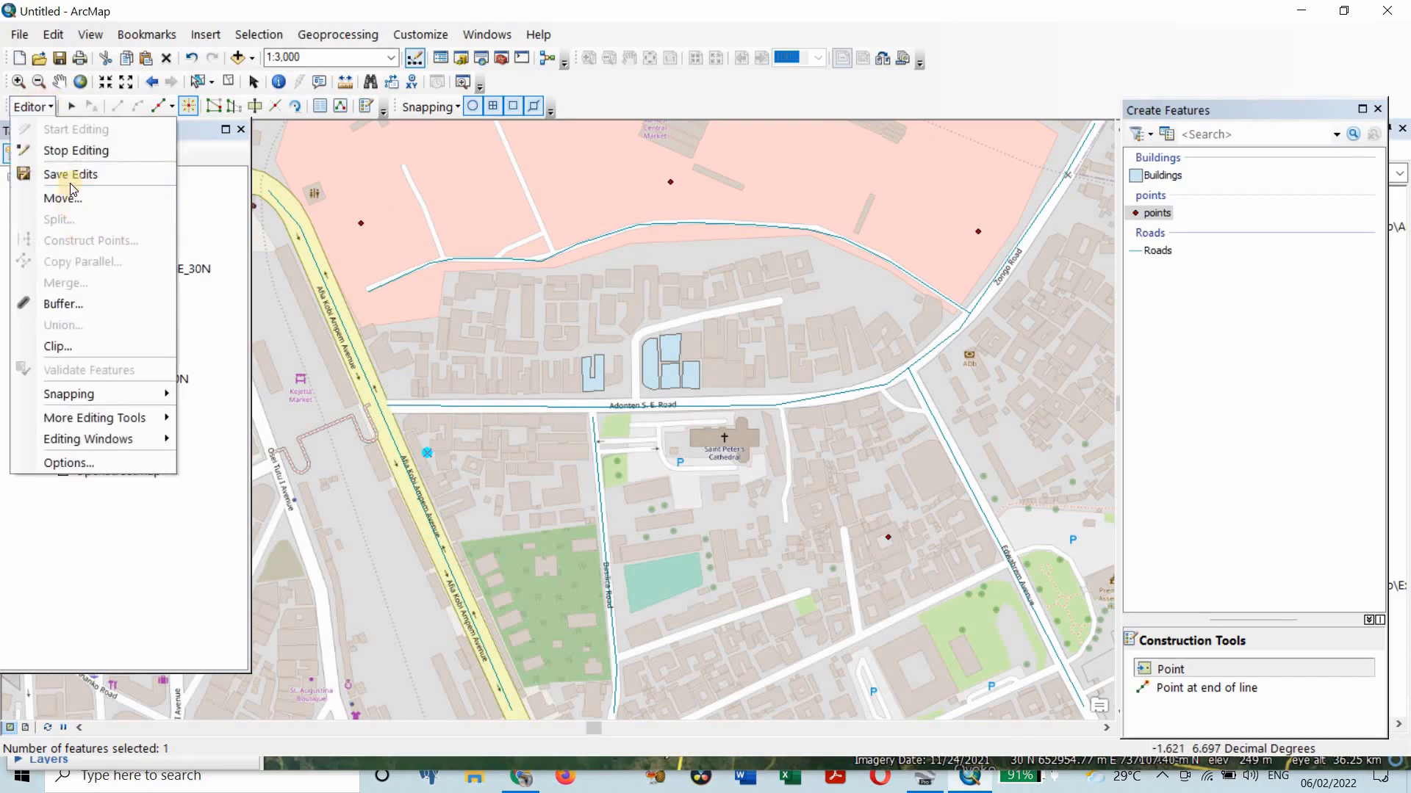
left_click(71, 177)
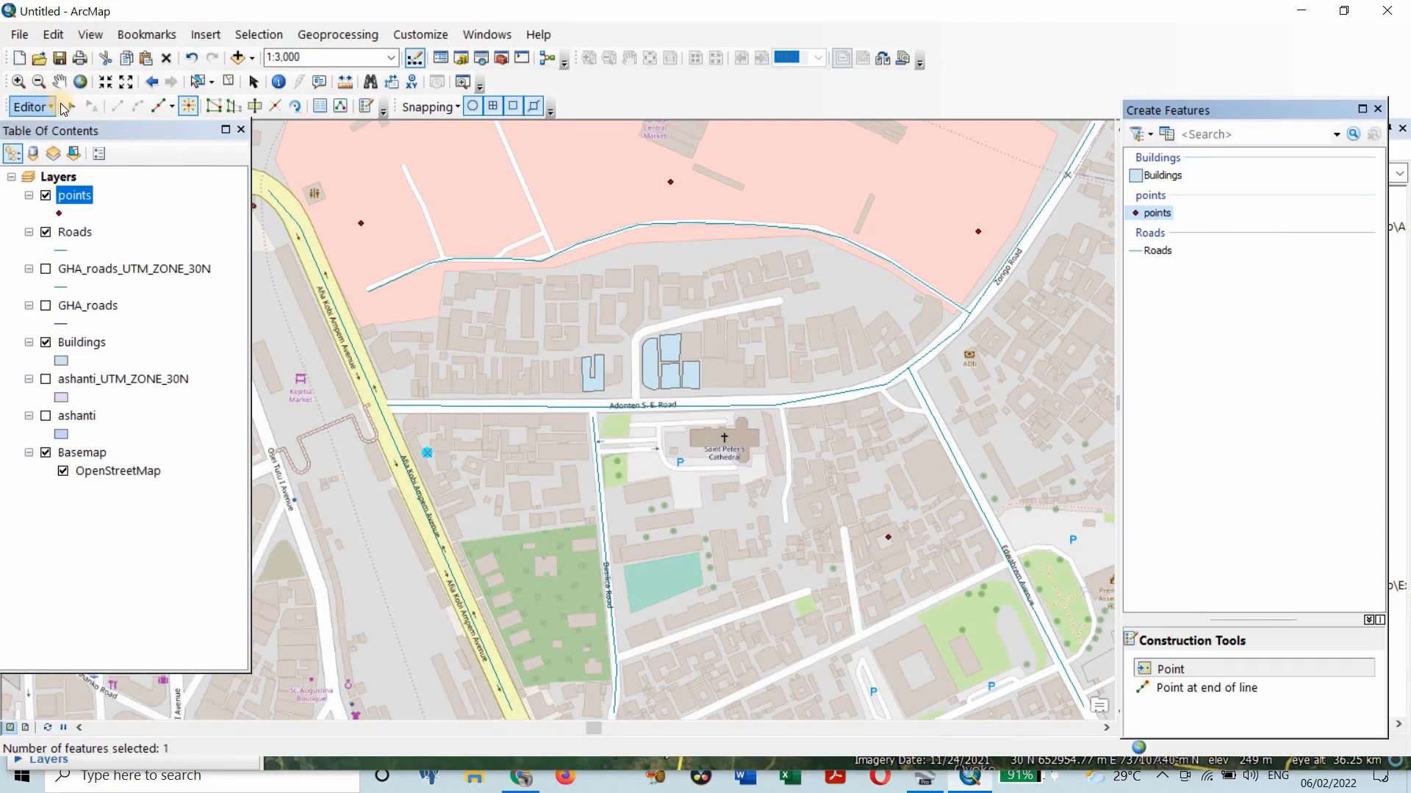
left_click(50, 107)
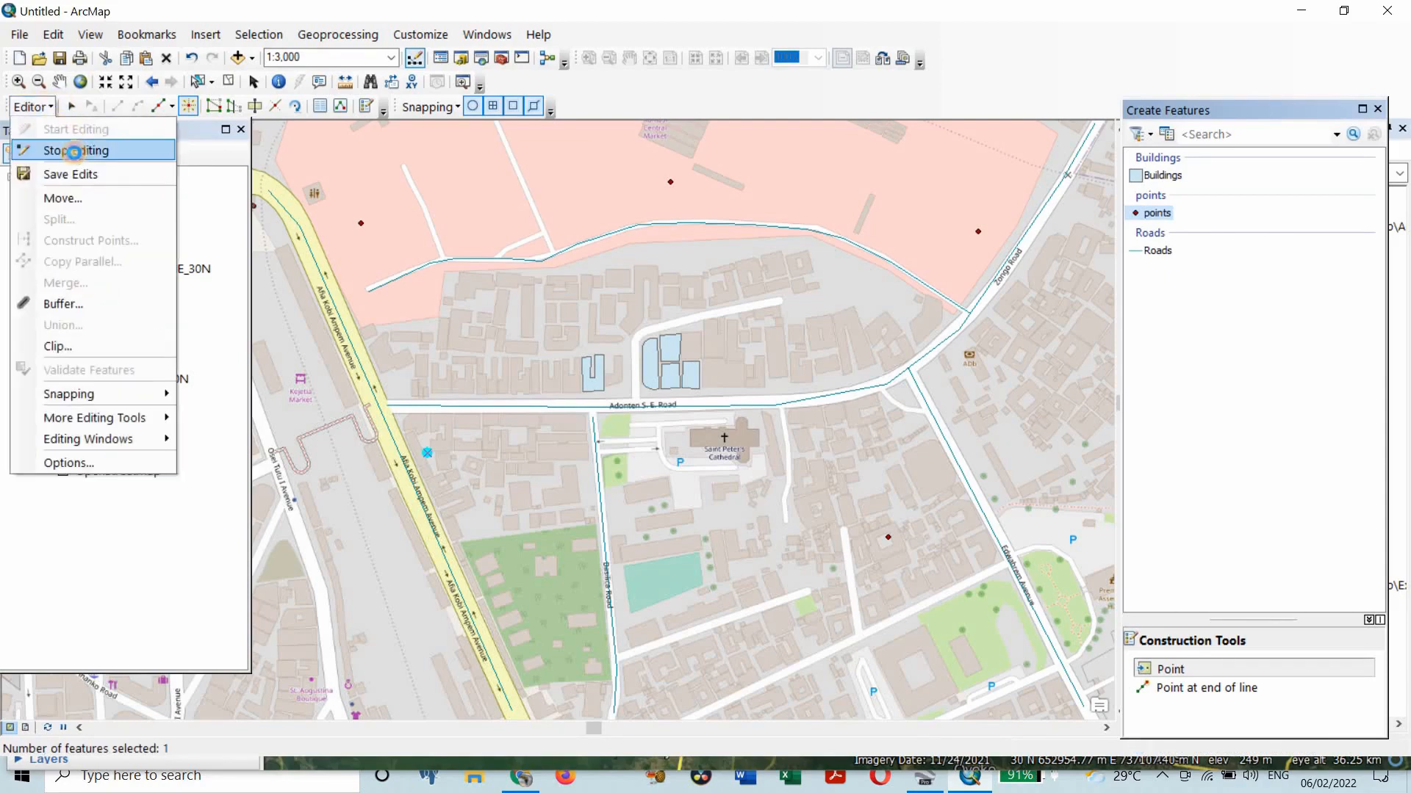
left_click(74, 152)
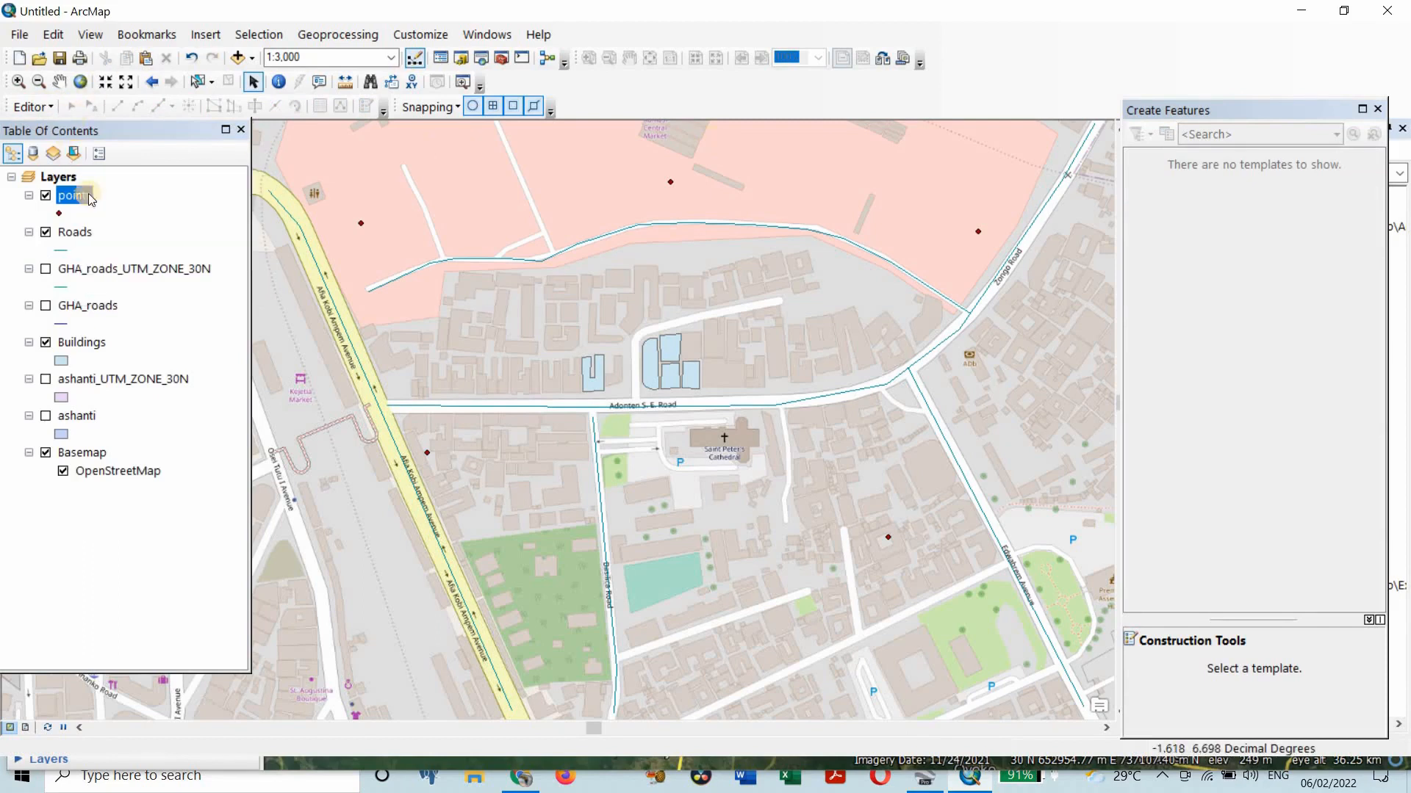
Hide the Basemap group to show only the digitized layers, and toggle the Roads layer off and back on
left_click(45, 453)
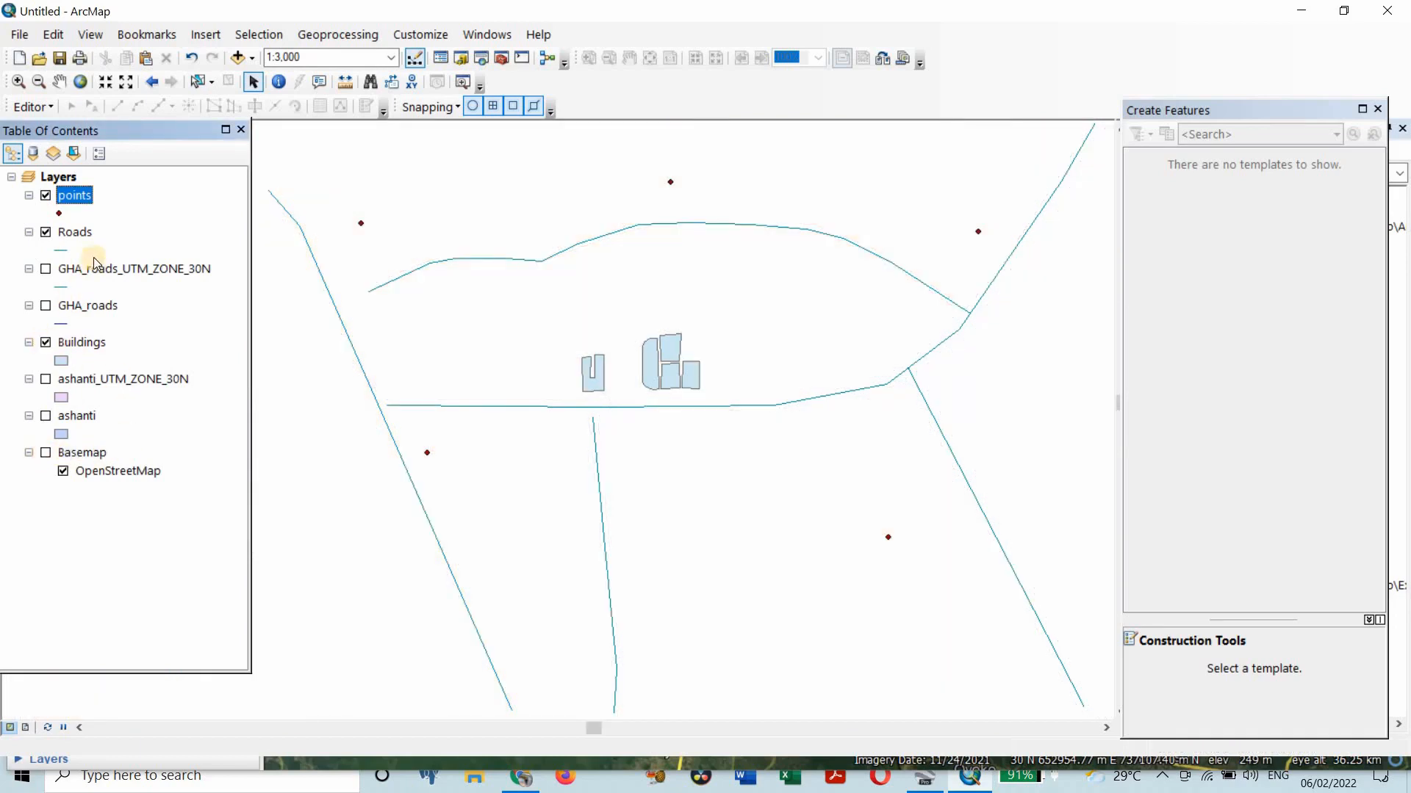
left_click(46, 233)
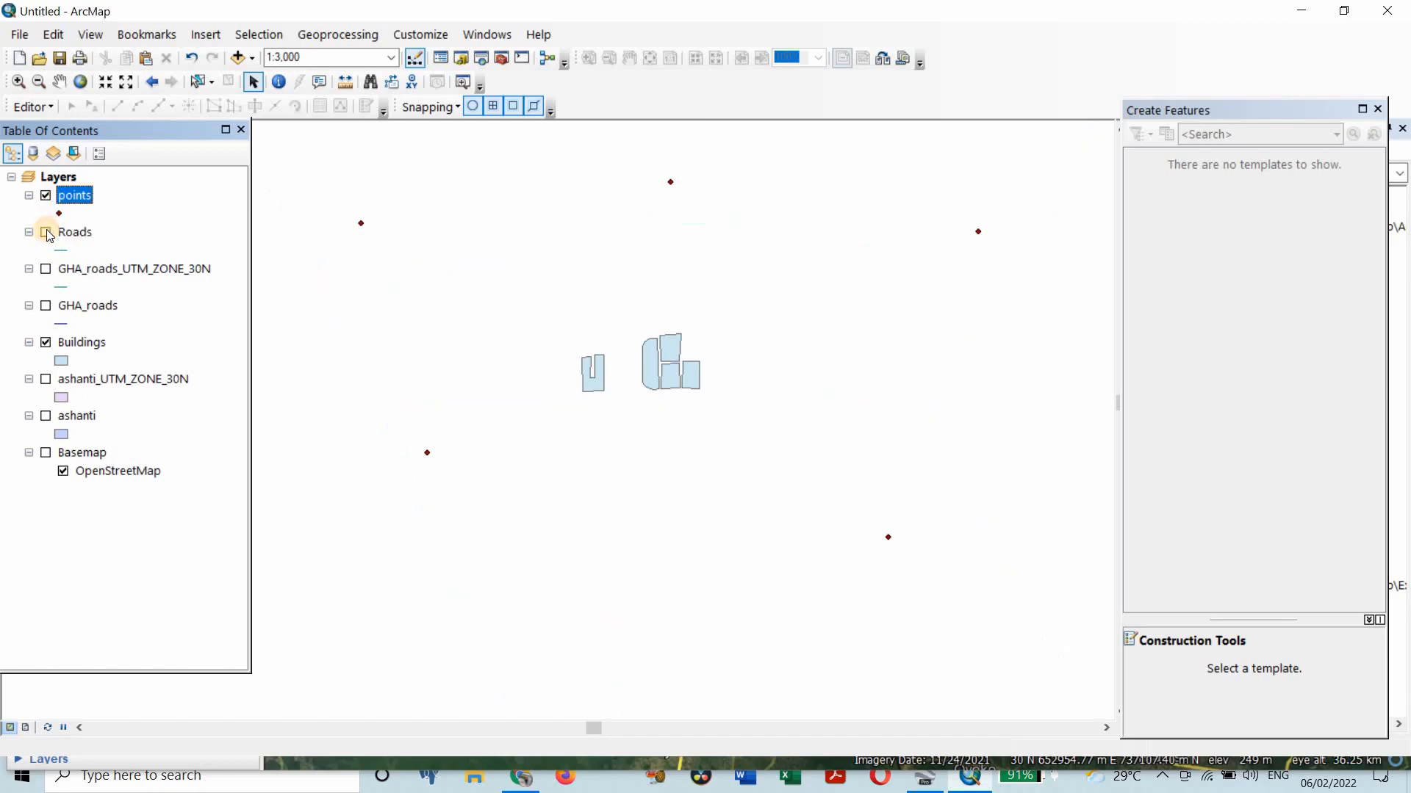
left_click(46, 233)
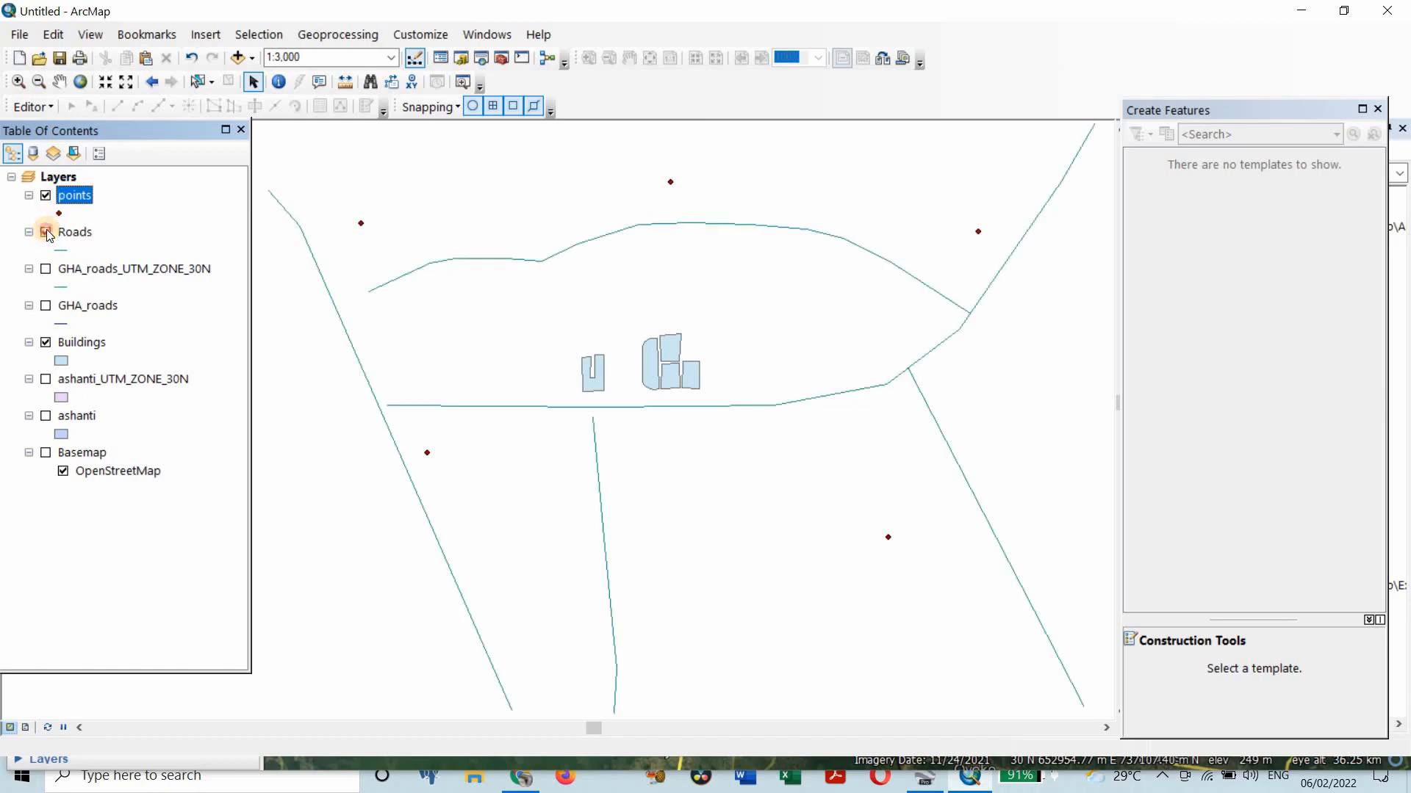
Toggle the Roads, points and Buildings layers off and back on to review each digitized layer
left_click(46, 233)
left_click(46, 233)
left_click(46, 196)
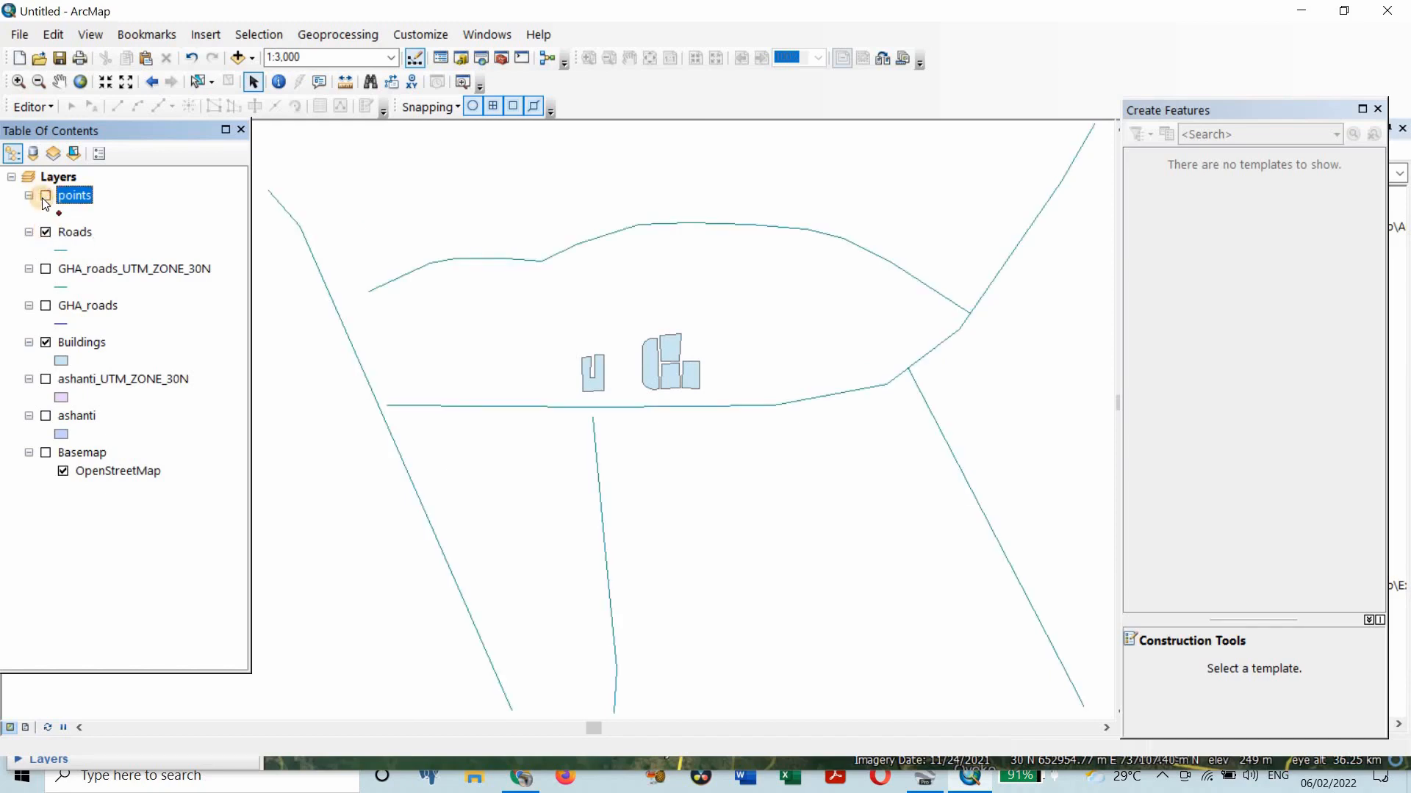
left_click(44, 343)
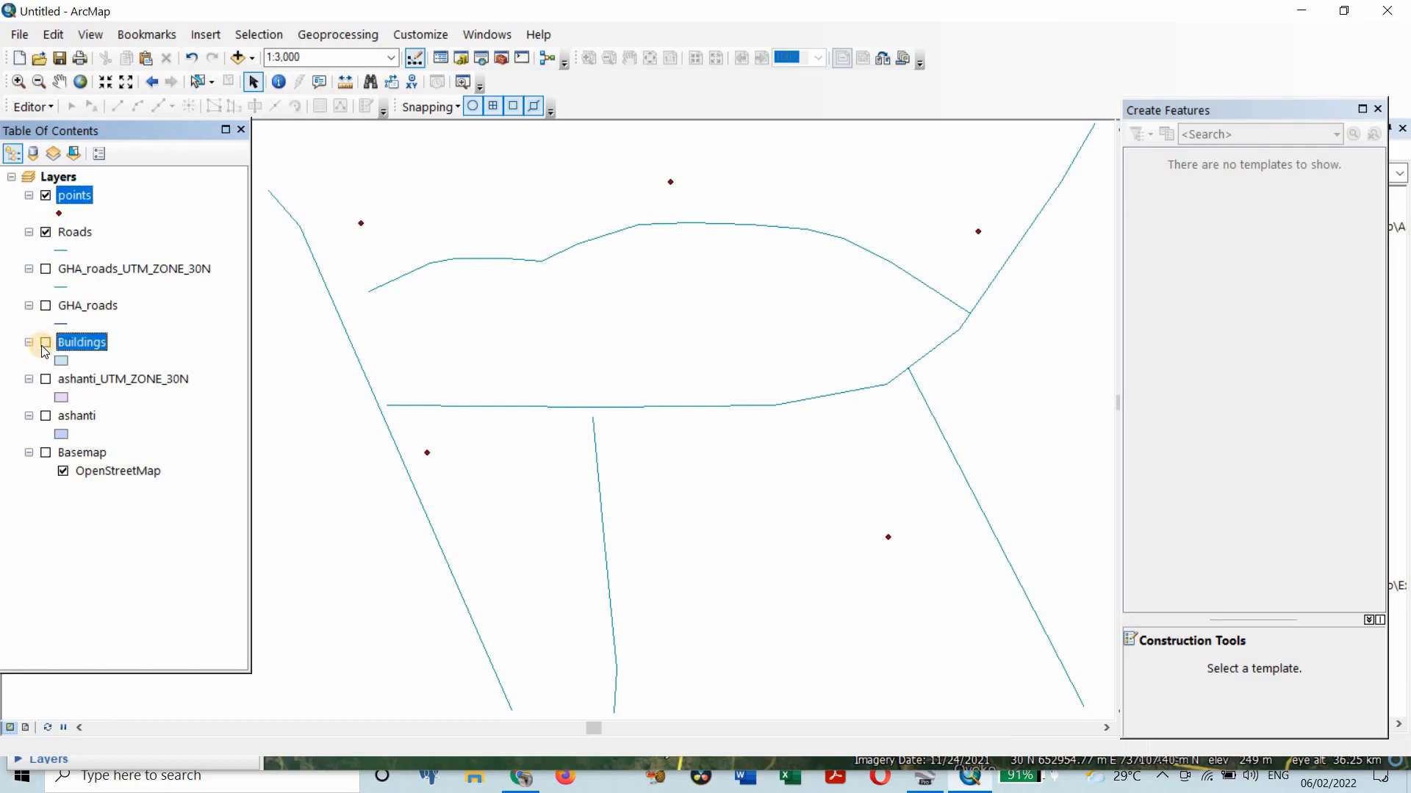
left_click(44, 343)
Open the points layer's attribute table and add a Text field called name with a length of 30
right_click(71, 197)
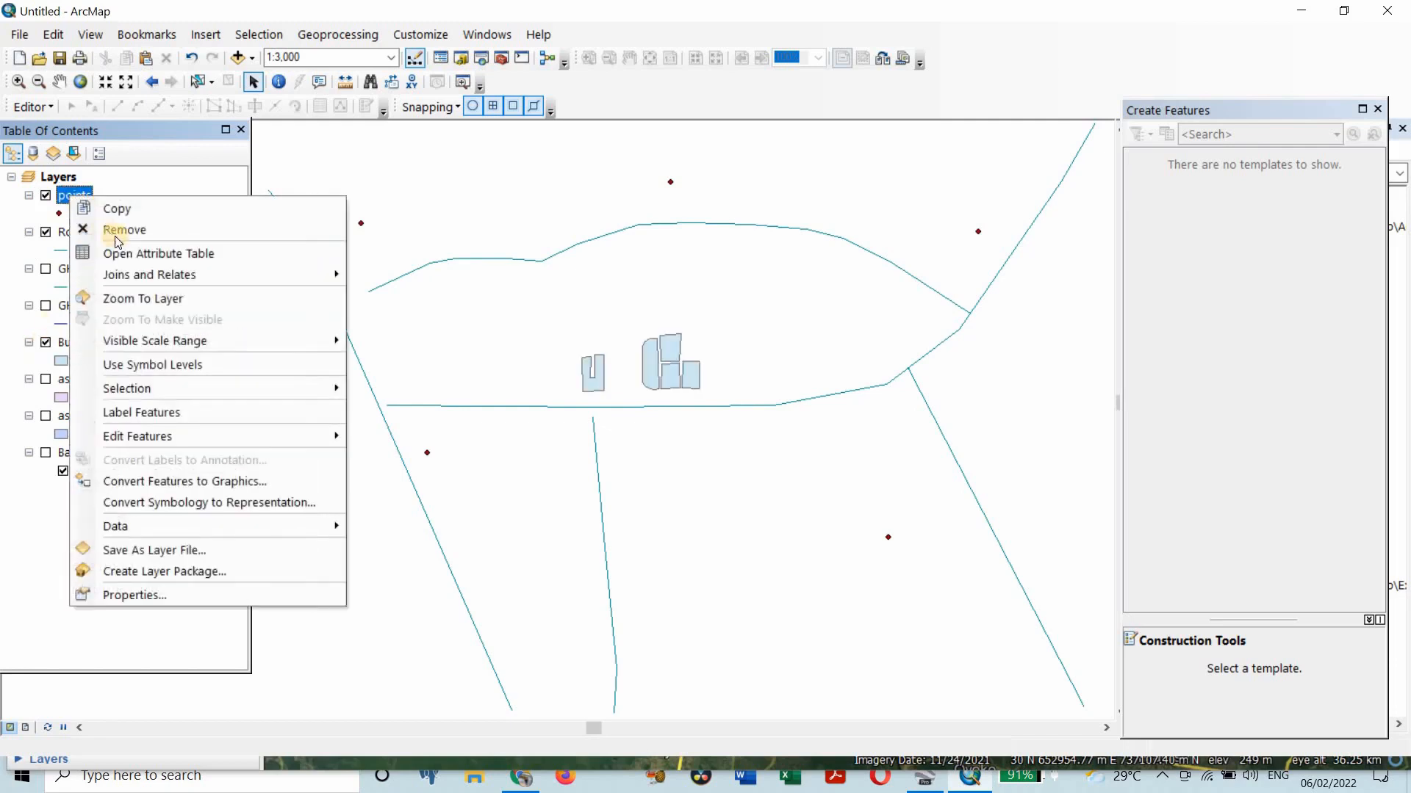
left_click(129, 253)
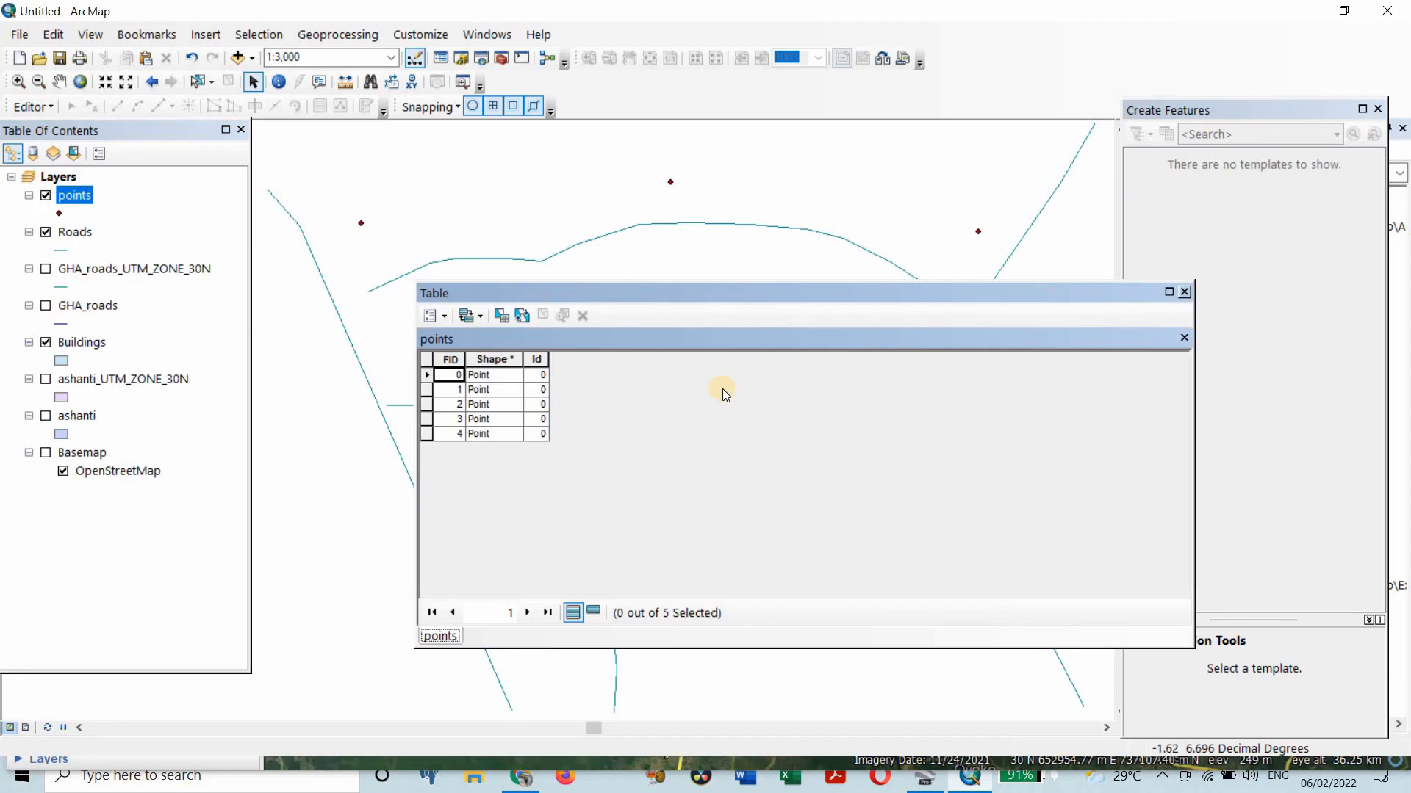
left_click(444, 316)
left_click(518, 427)
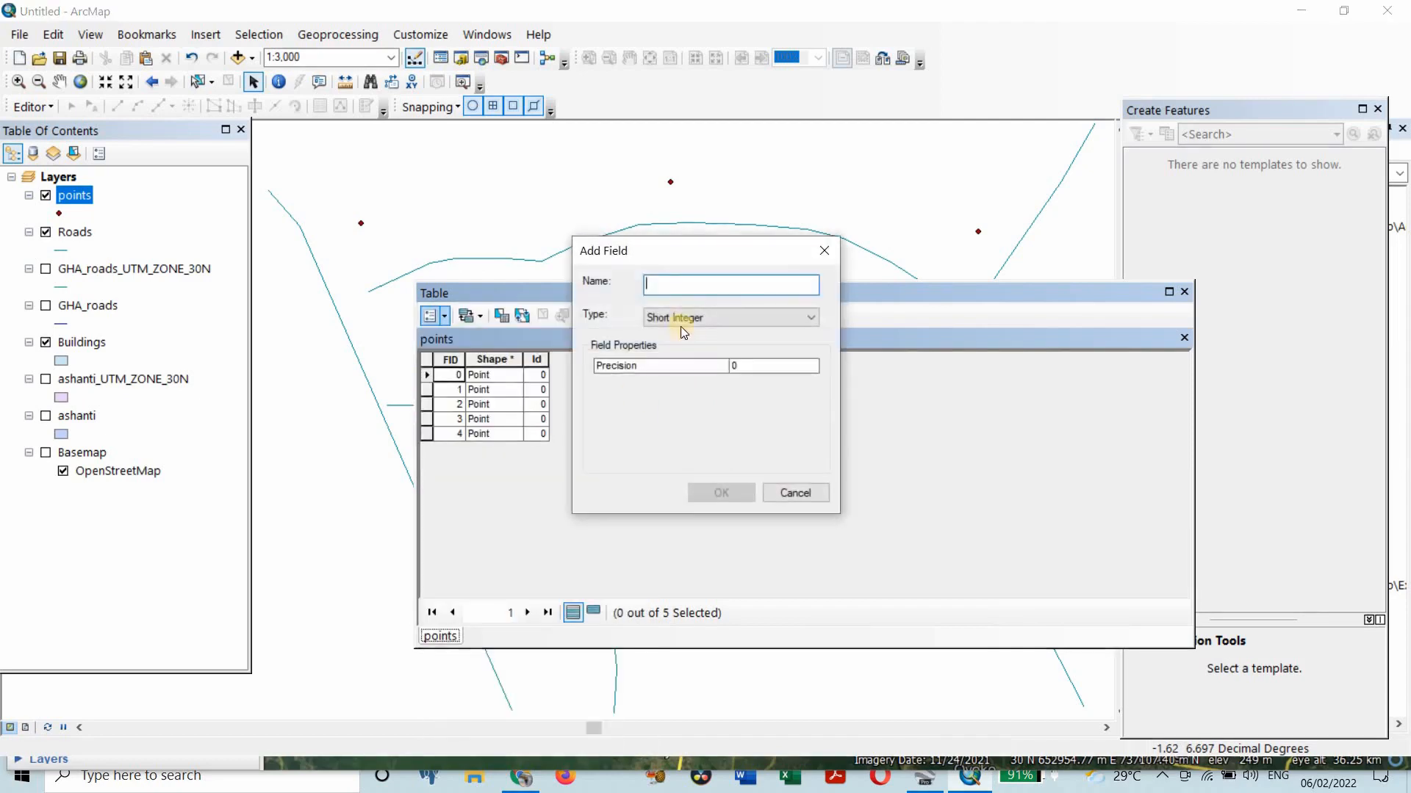
type("n")
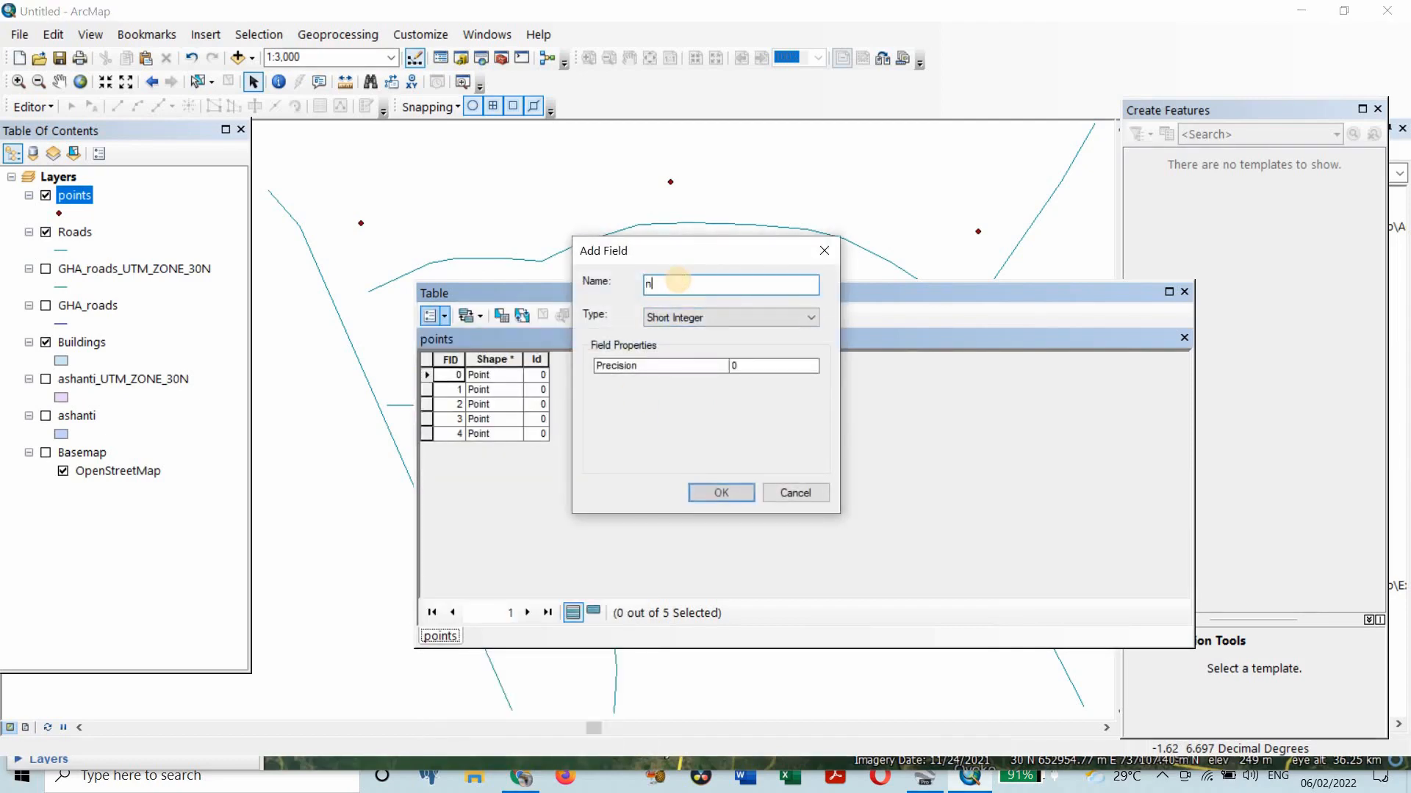
type("ame")
left_click(720, 318)
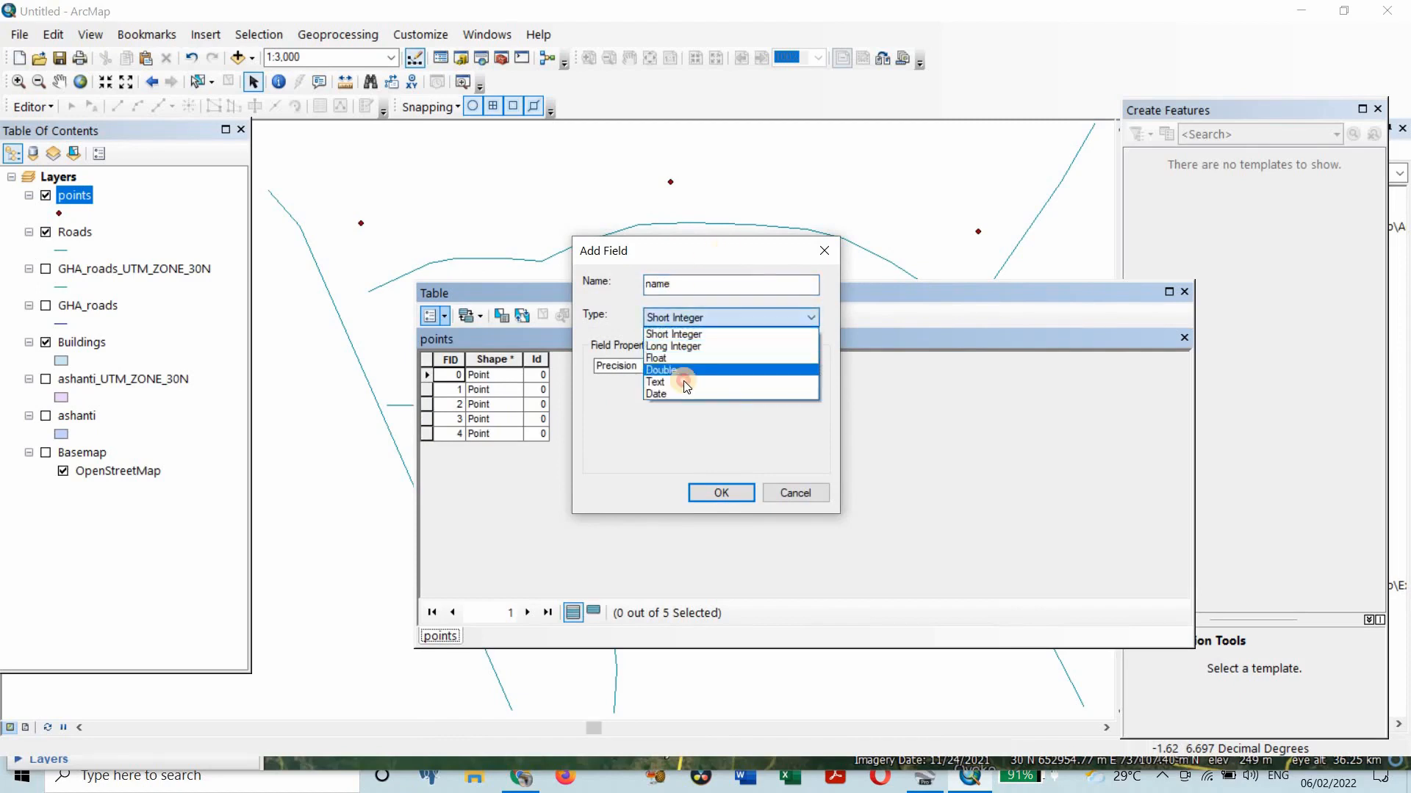
left_click(684, 380)
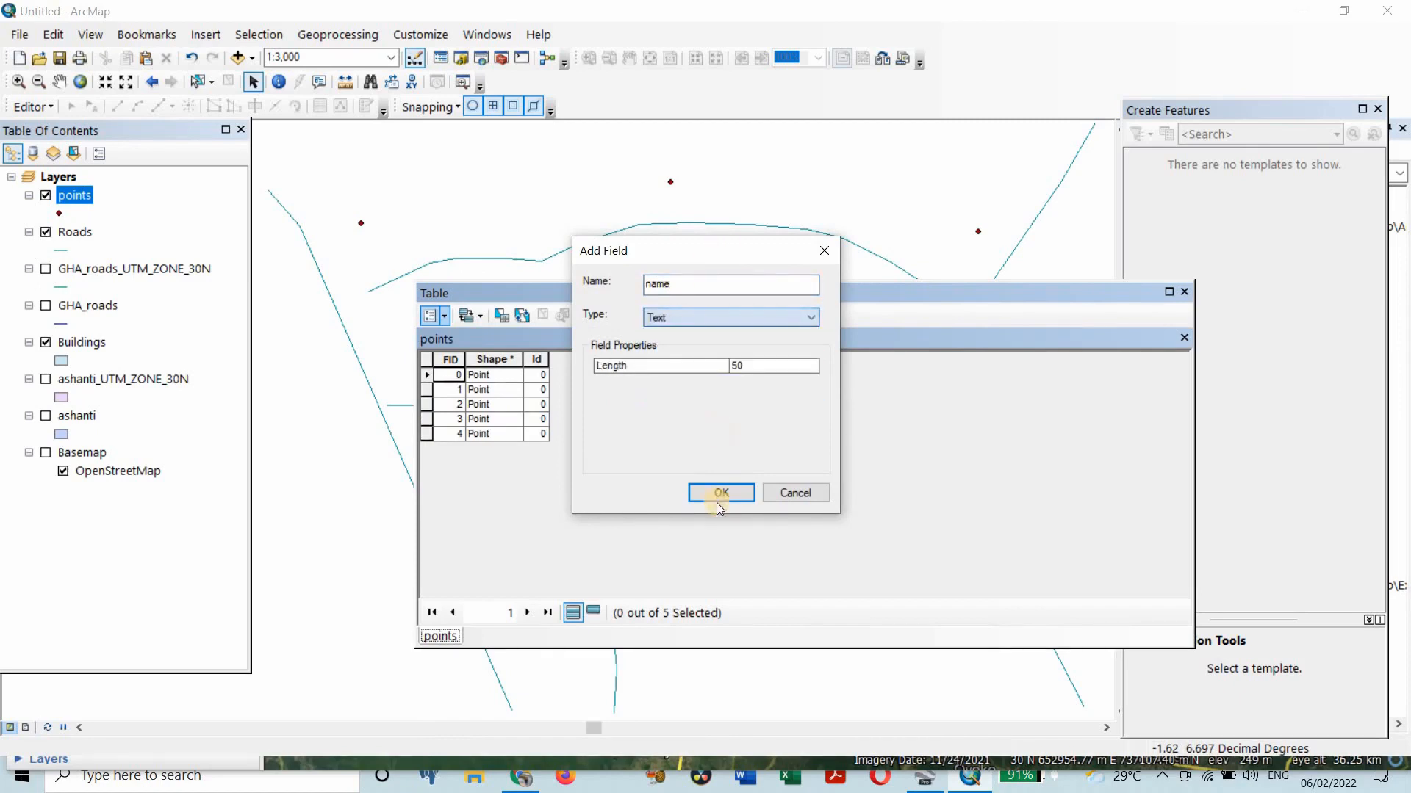
double_click(734, 363)
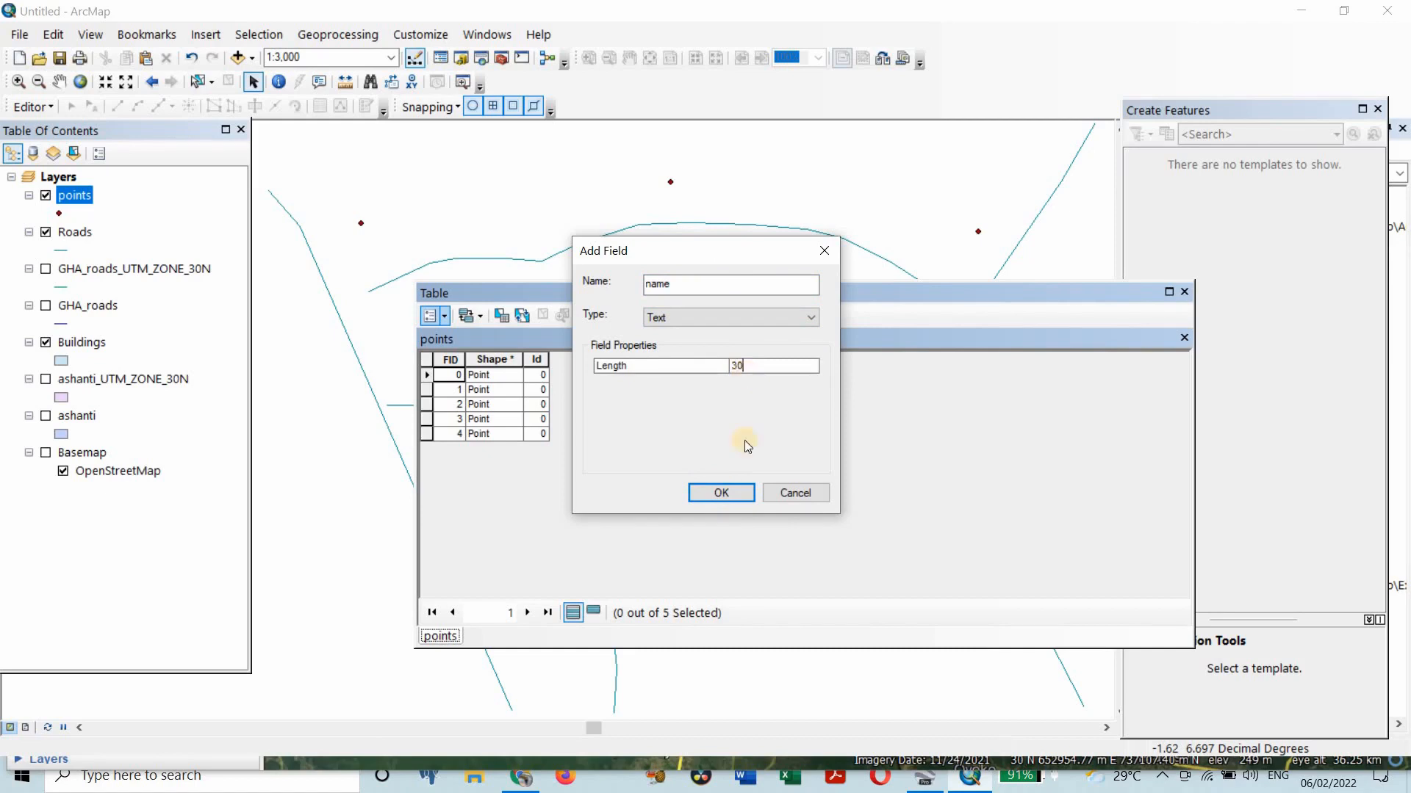
left_click(743, 491)
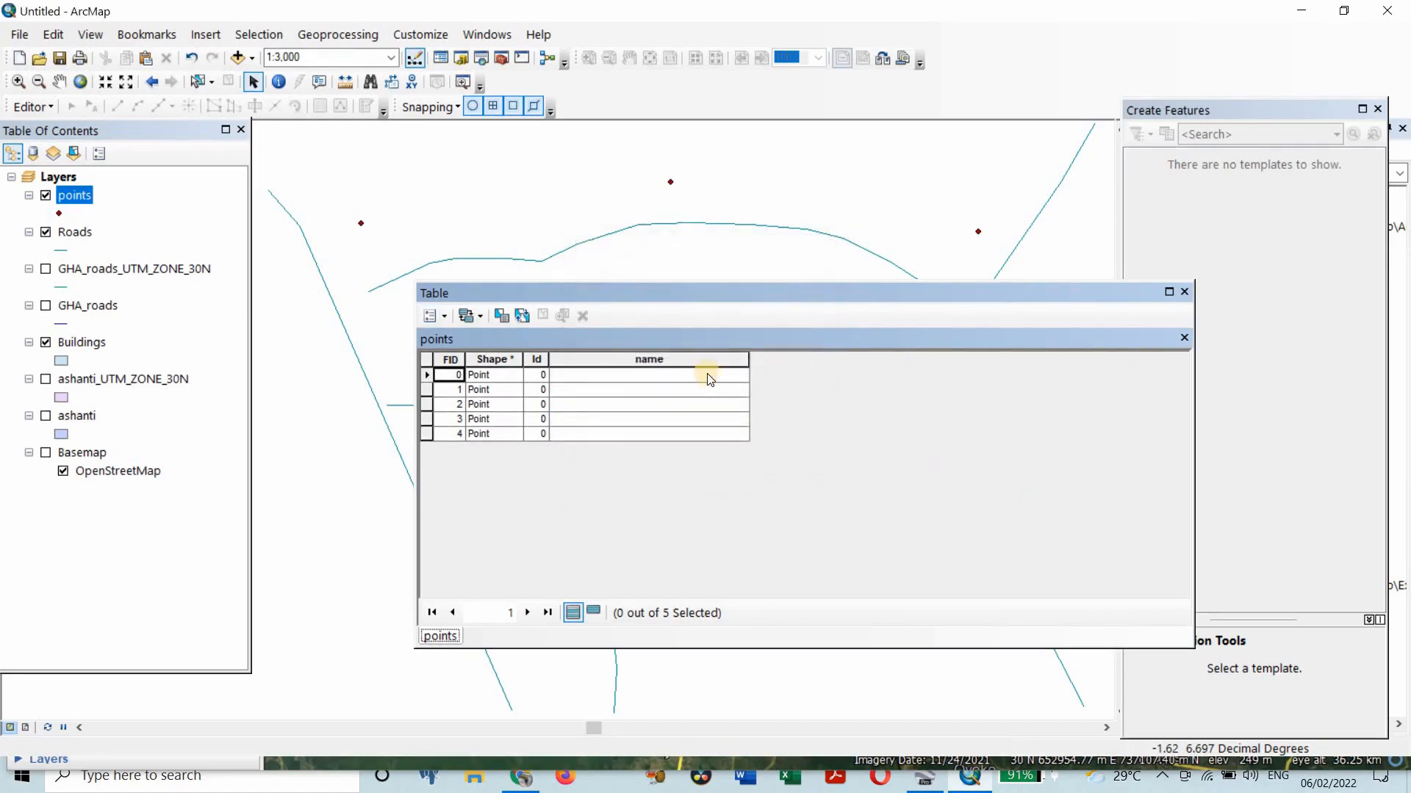
Start editing the points layer and enter ADB and Commercial as the names of points 0 and 1
right_click(68, 193)
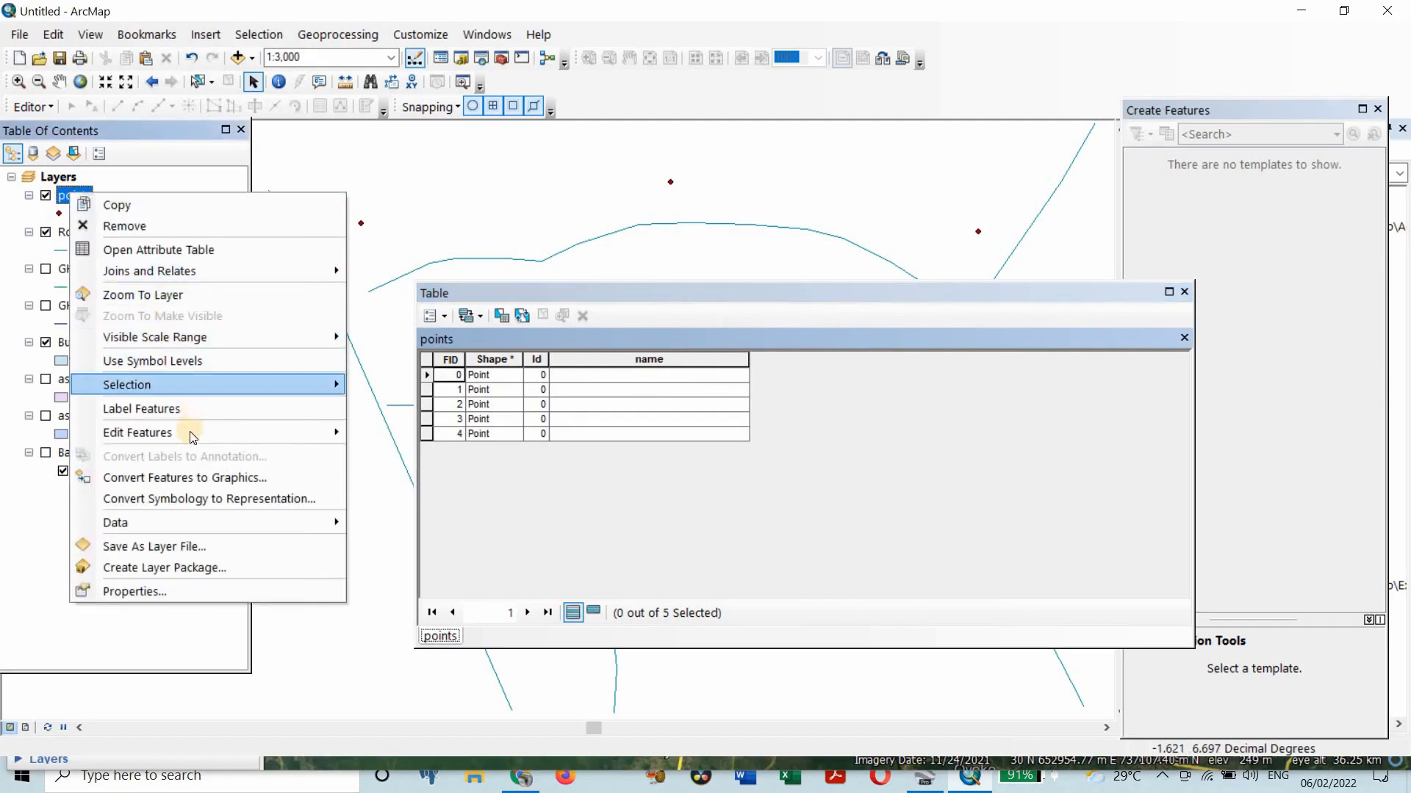
mouse_move(241, 433)
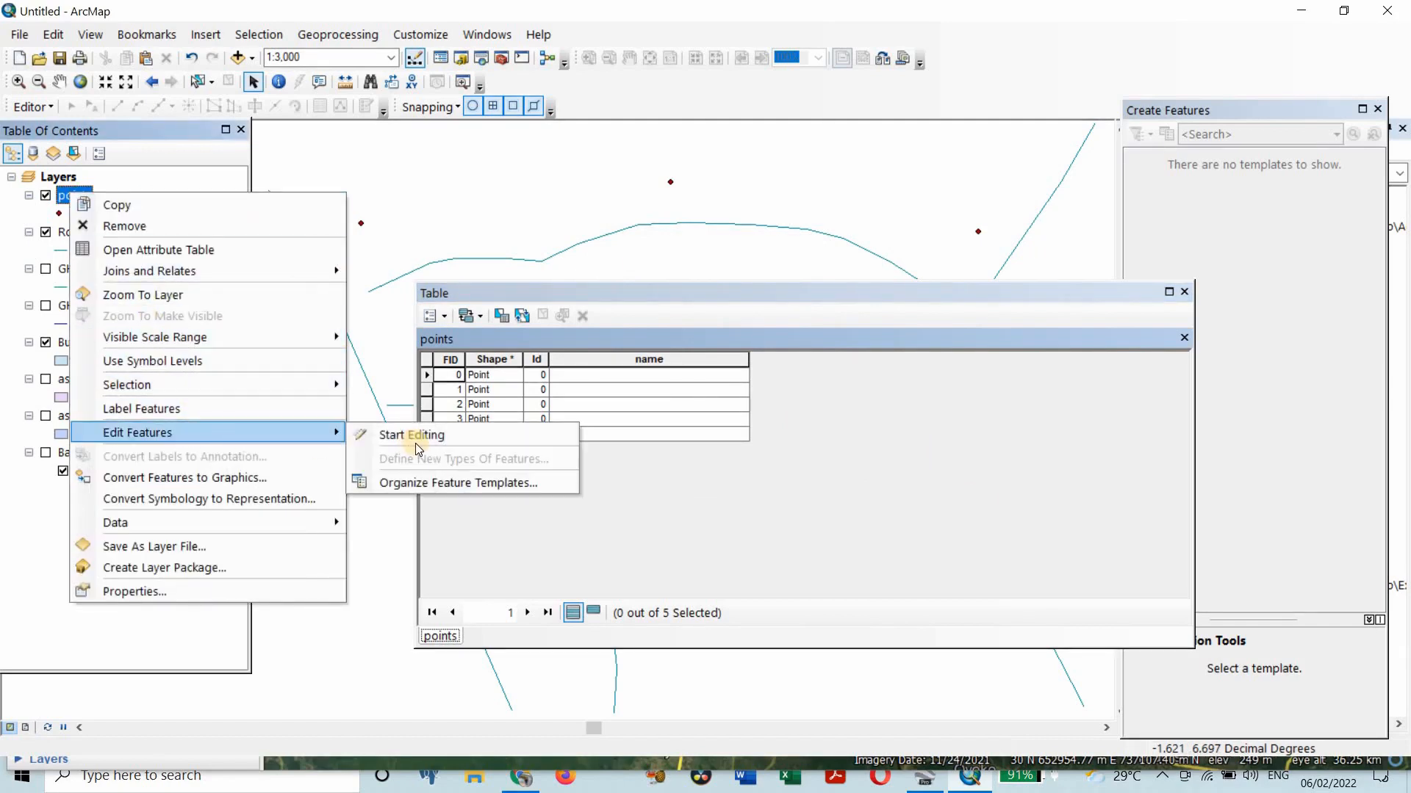
left_click(489, 434)
left_click(571, 376)
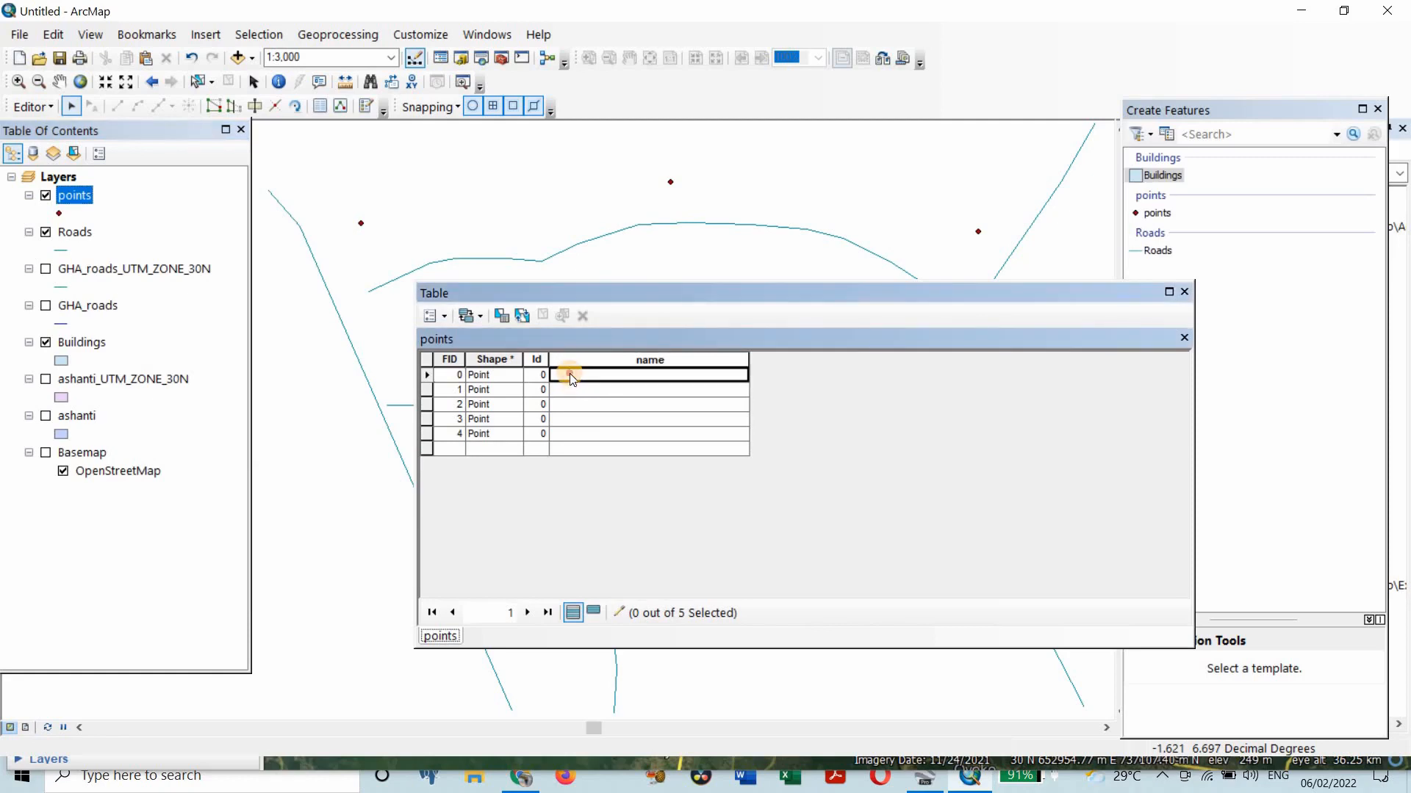
left_click(571, 373)
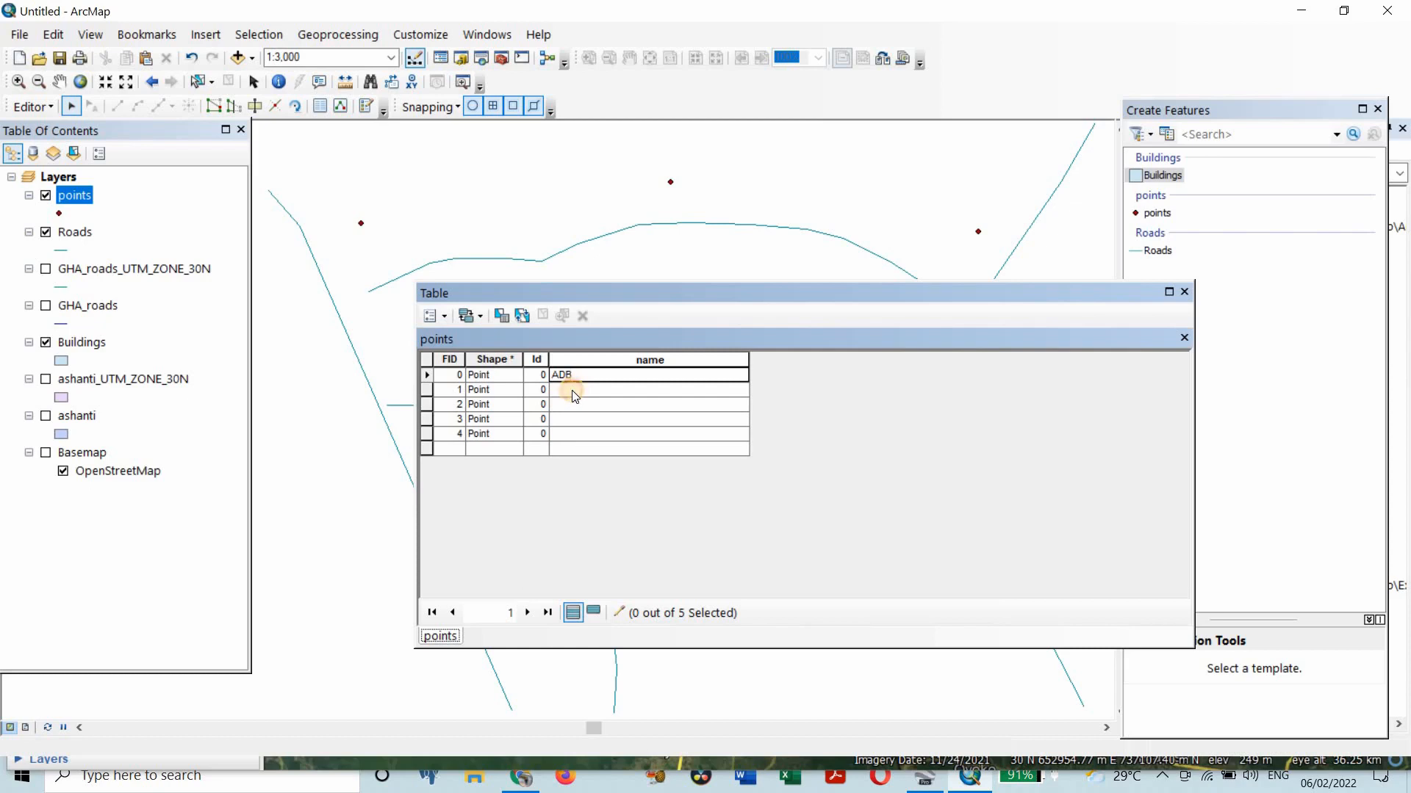
left_click(572, 390)
type("C")
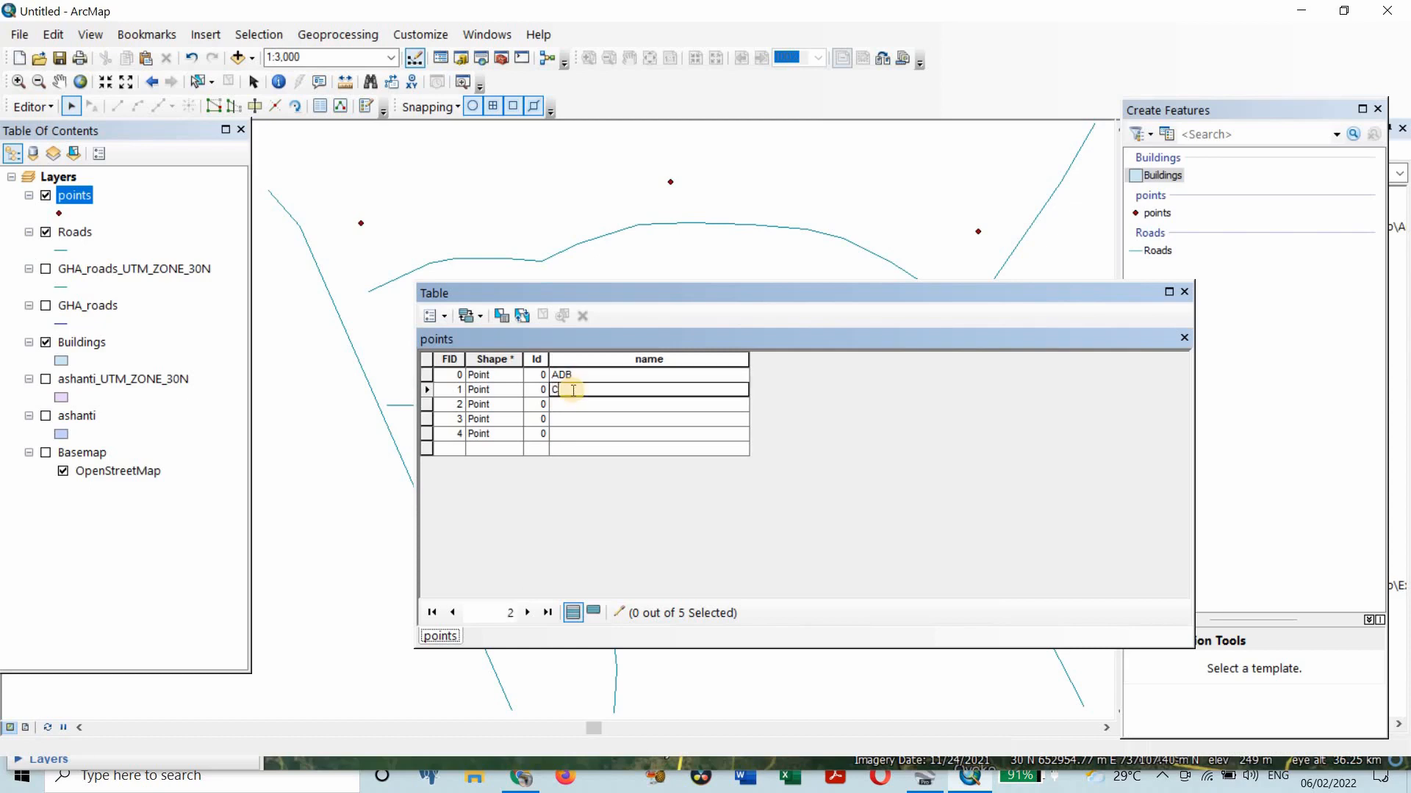
type("orner")
type("ial")
Fill in the name field of points 2, 3 and 4 with GT, standbic and Ecowas
left_click(579, 404)
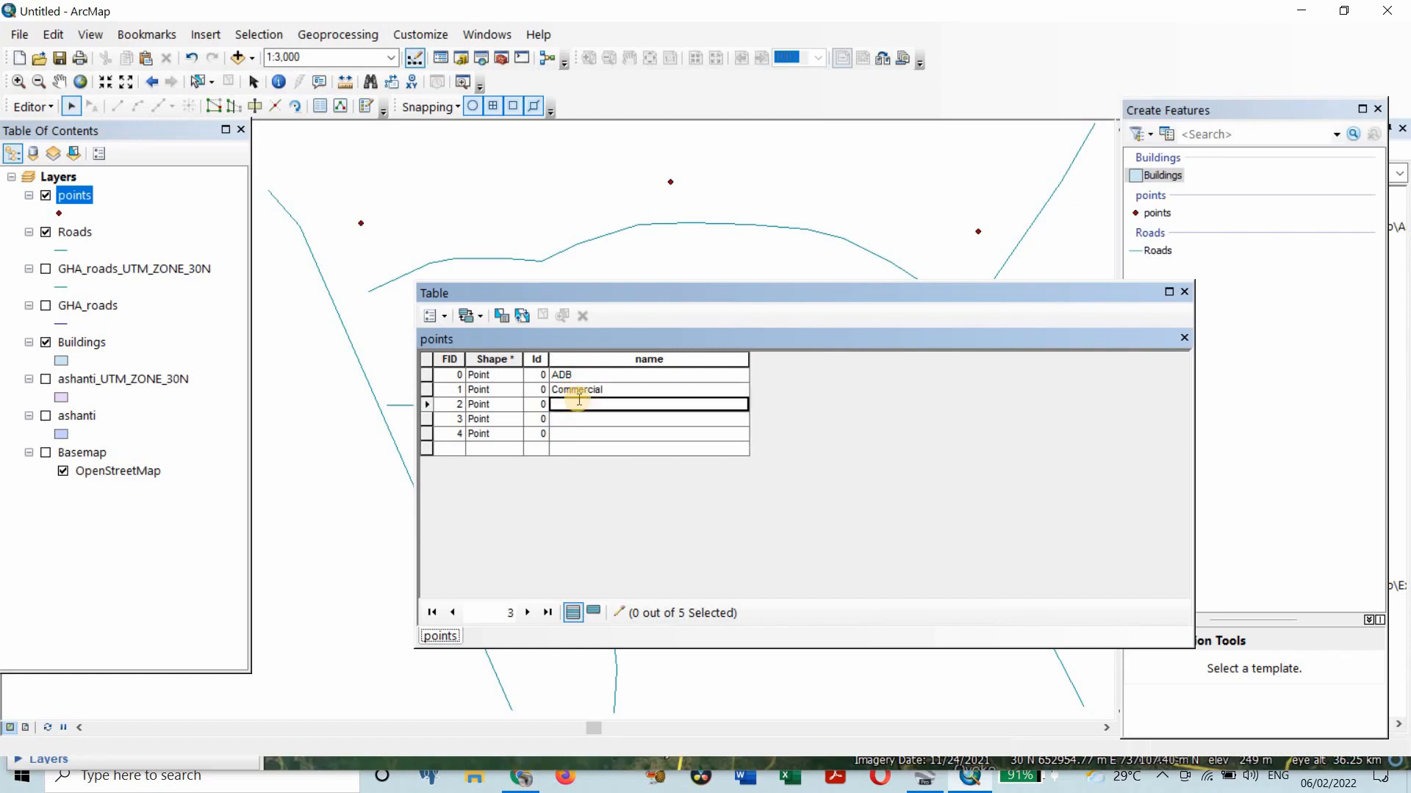
type("GT")
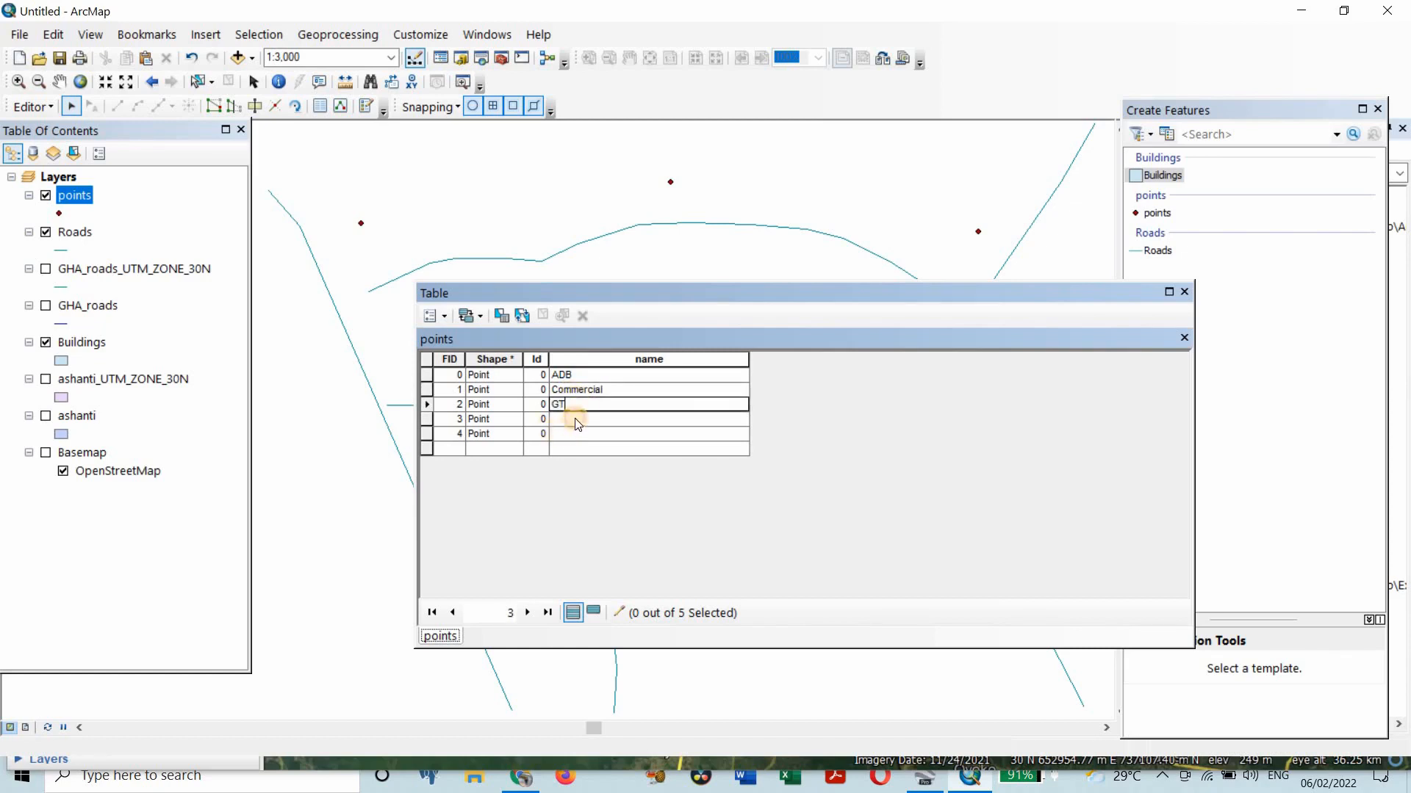
left_click(576, 419)
type("standbic")
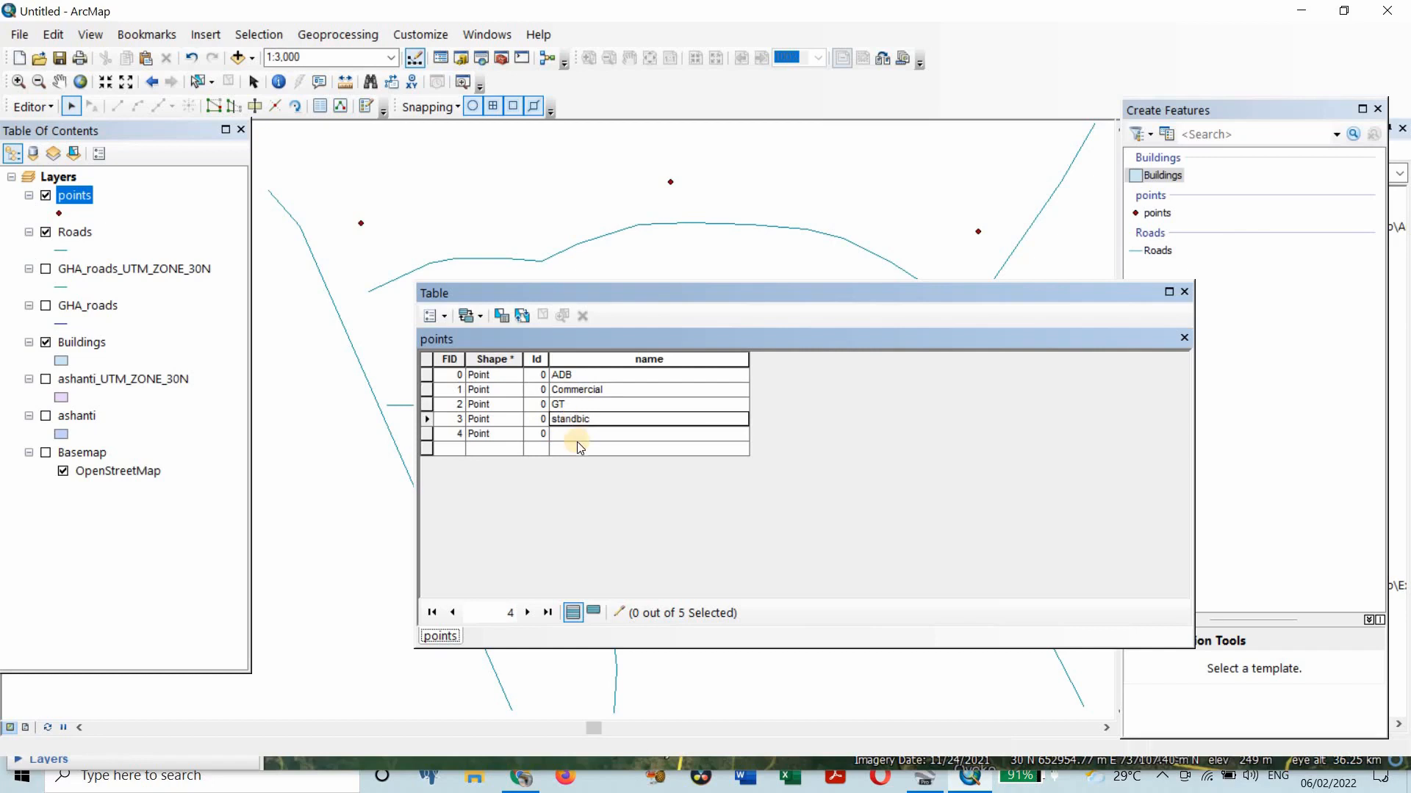
left_click(564, 433)
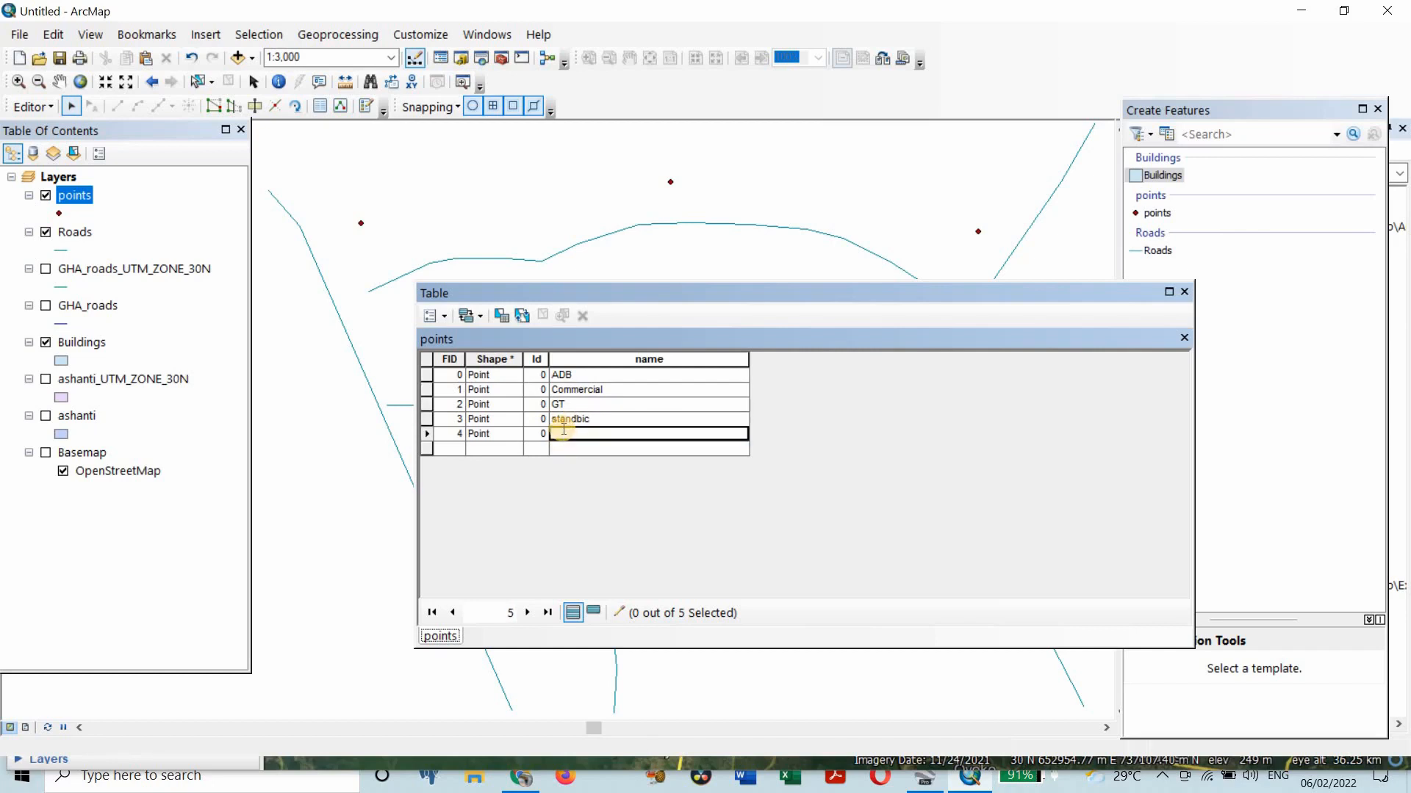
type("Ecowas")
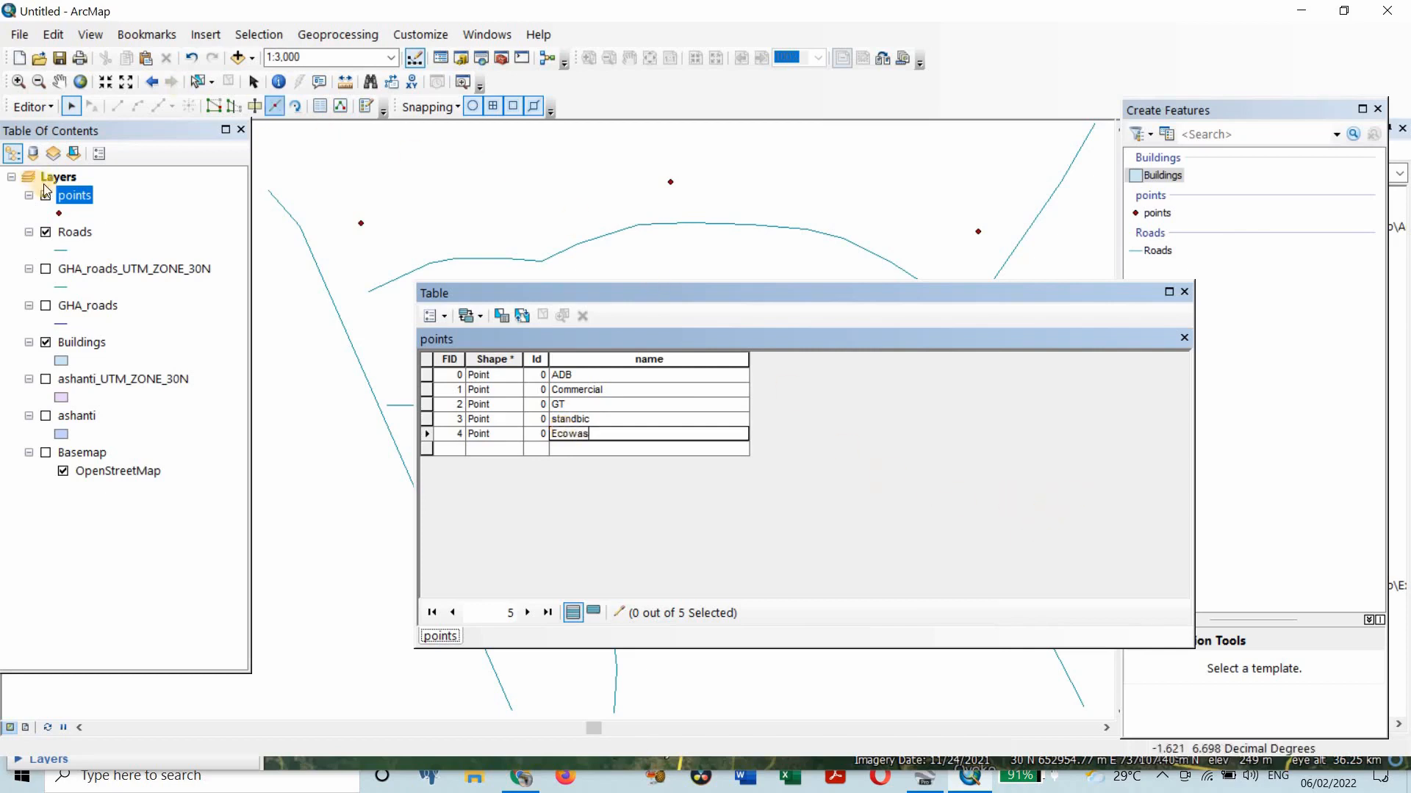
Save the attribute edits made to the points layer
left_click(77, 194)
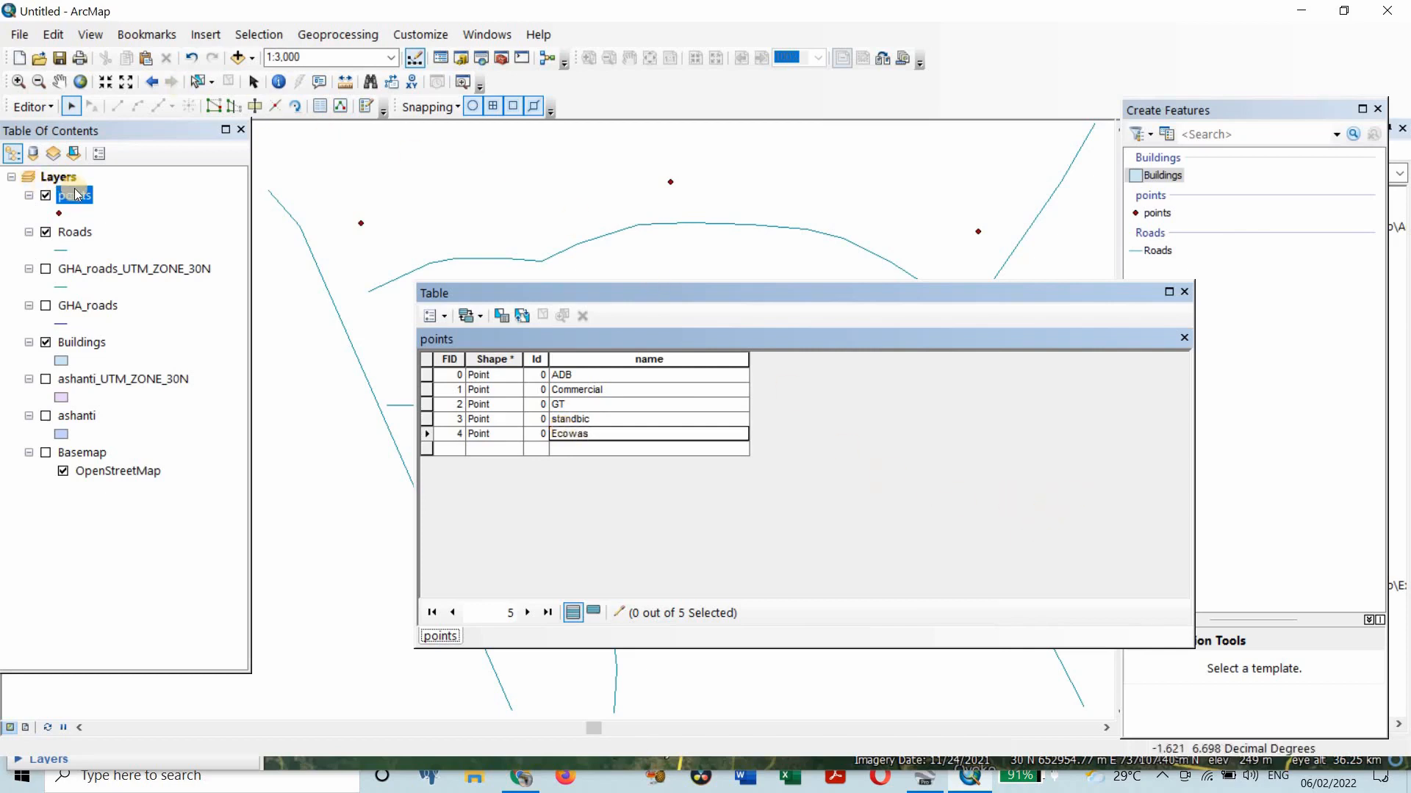
left_click(33, 107)
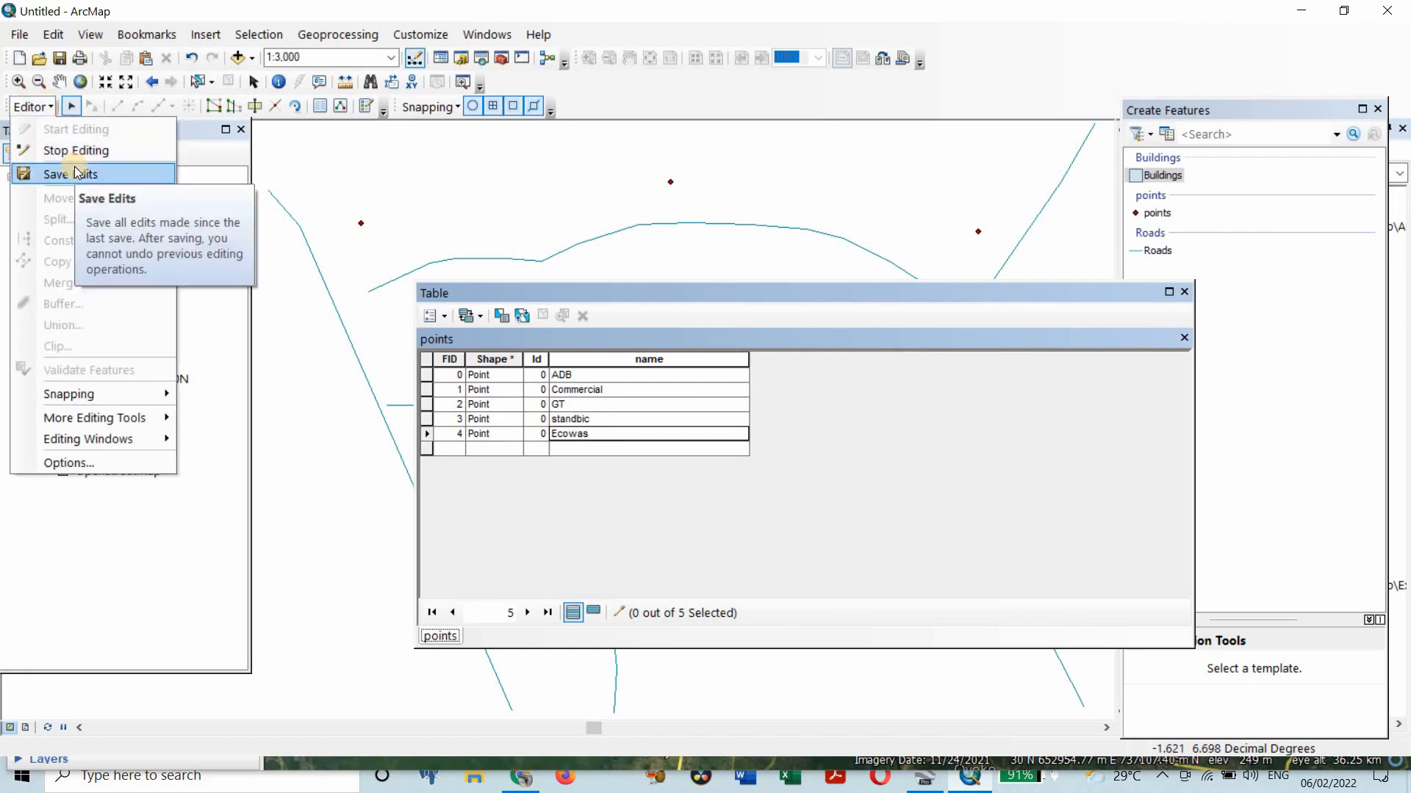
left_click(77, 173)
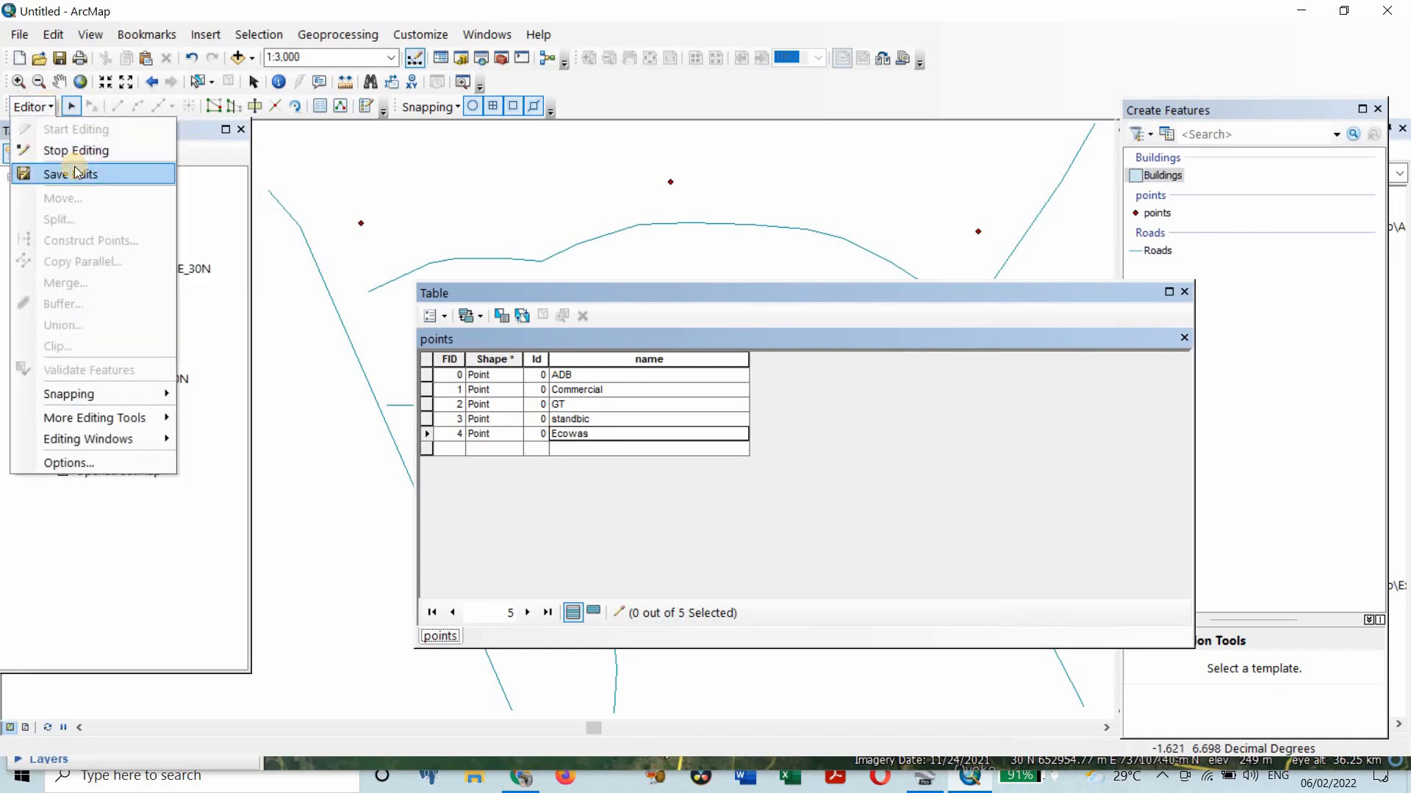
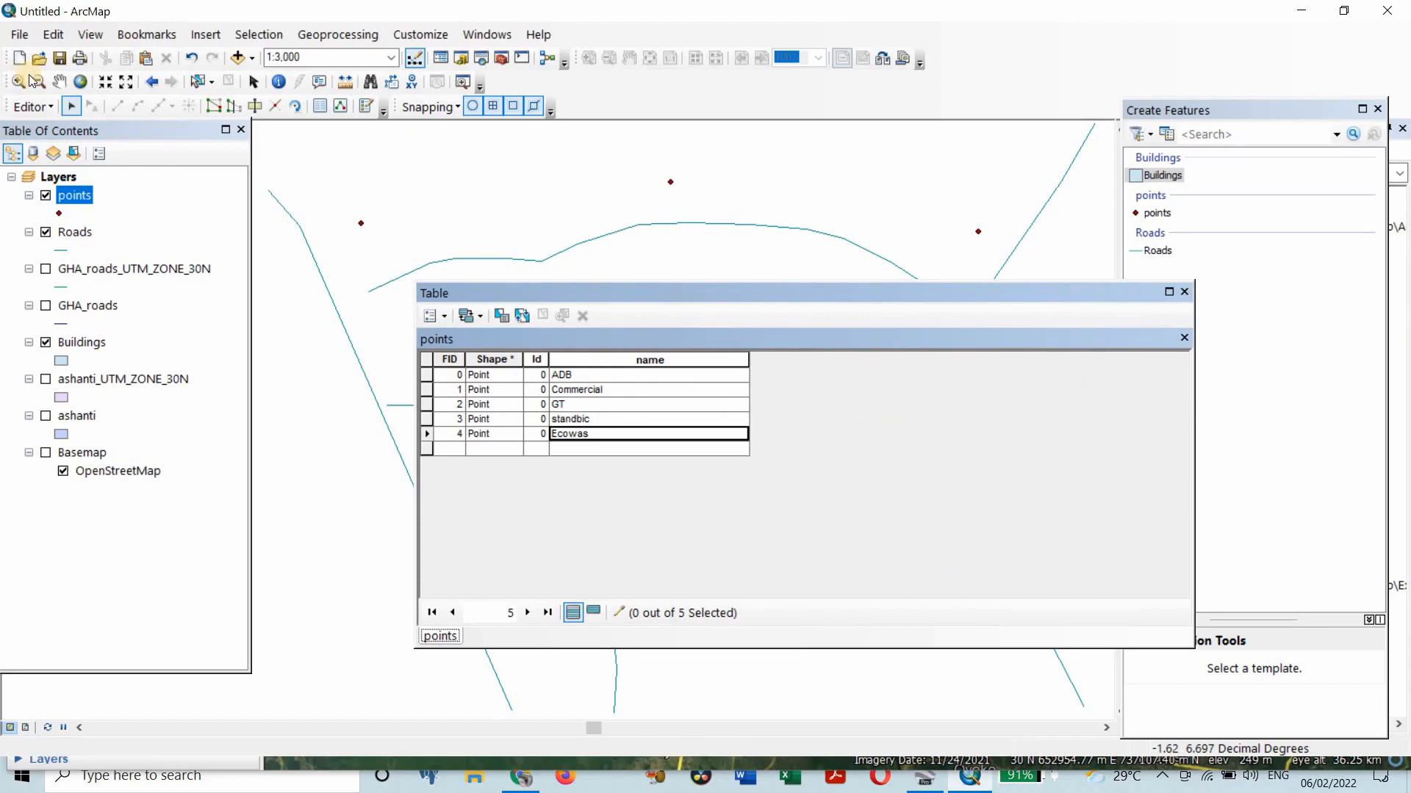
right_click(77, 195)
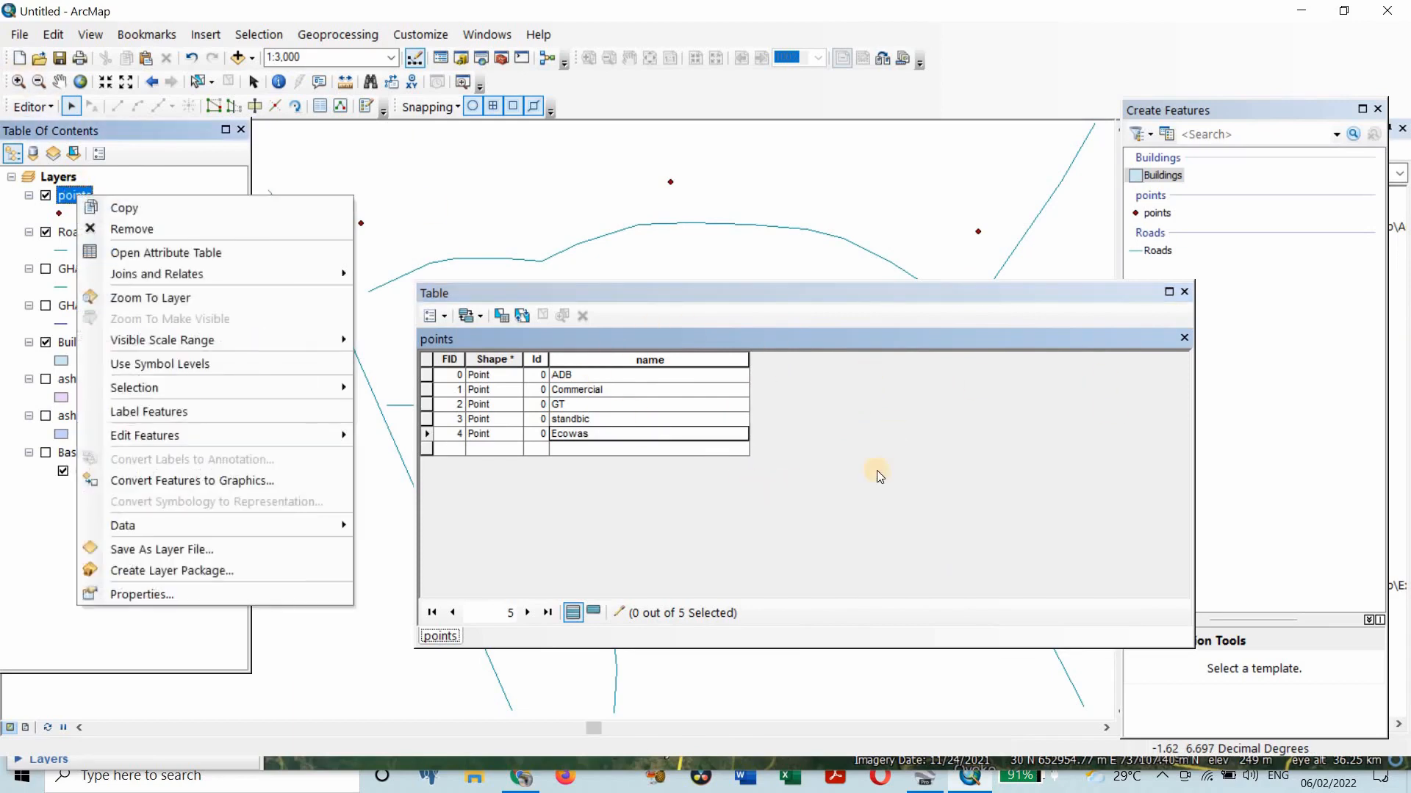
left_click(345, 261)
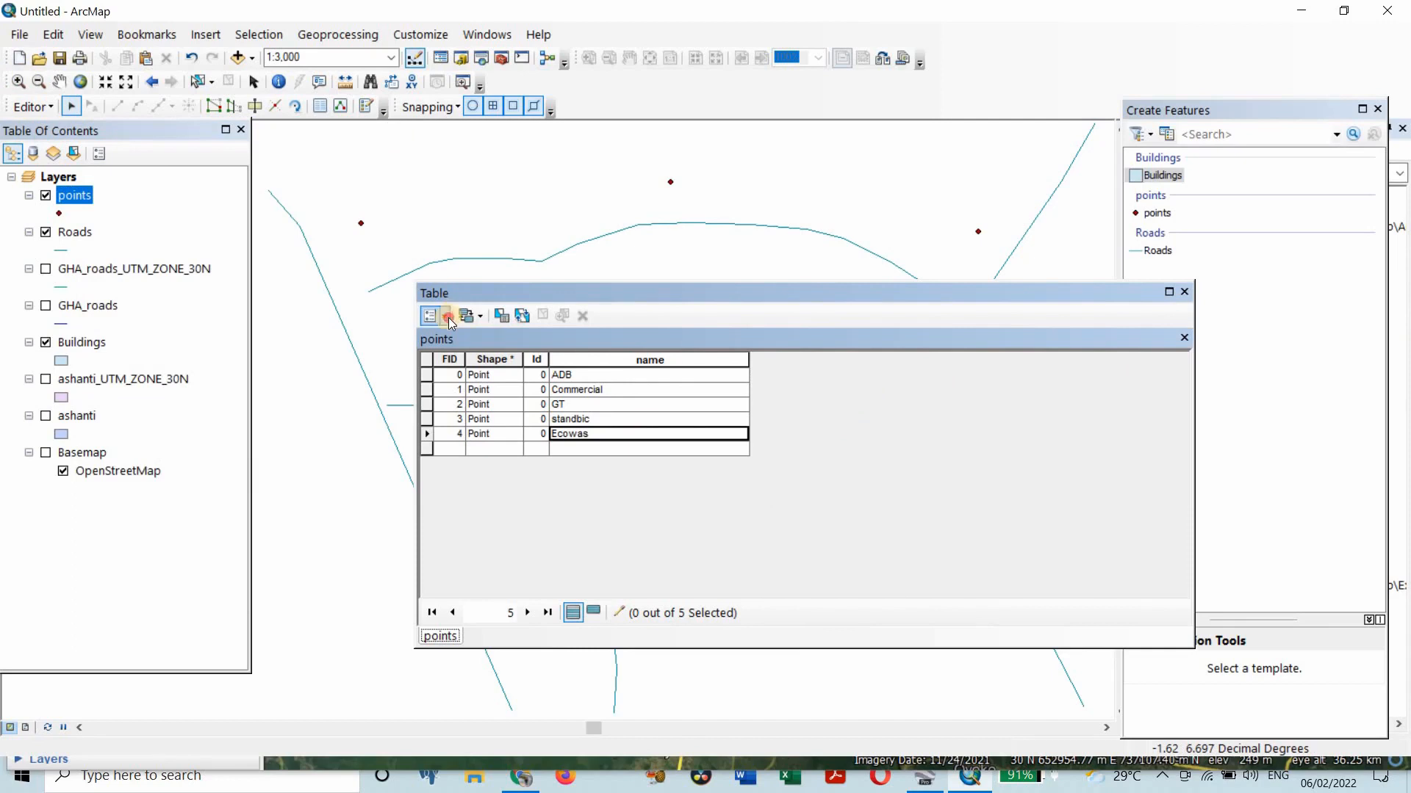
left_click(444, 317)
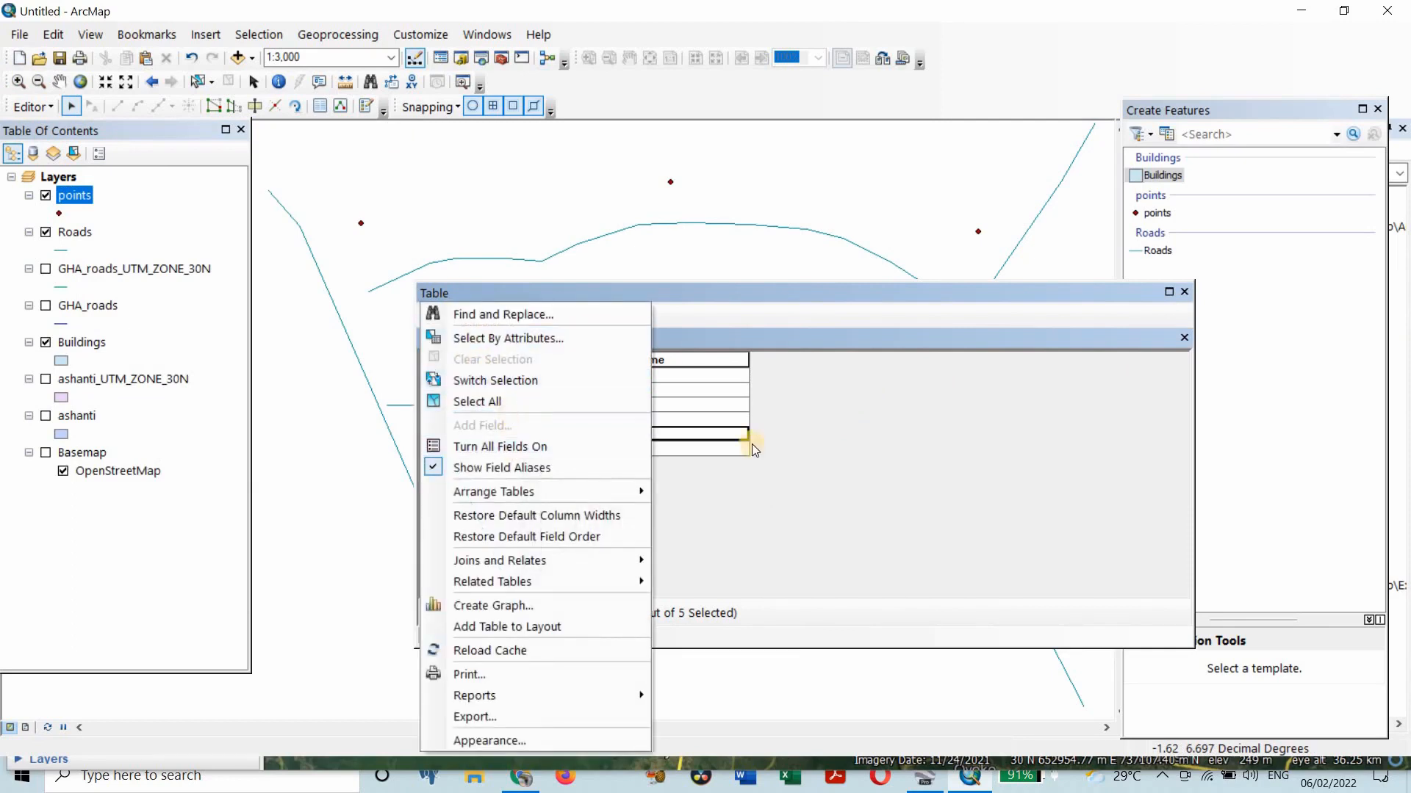
left_click(169, 116)
Stop the edit session and keep the points layer selected
left_click(33, 106)
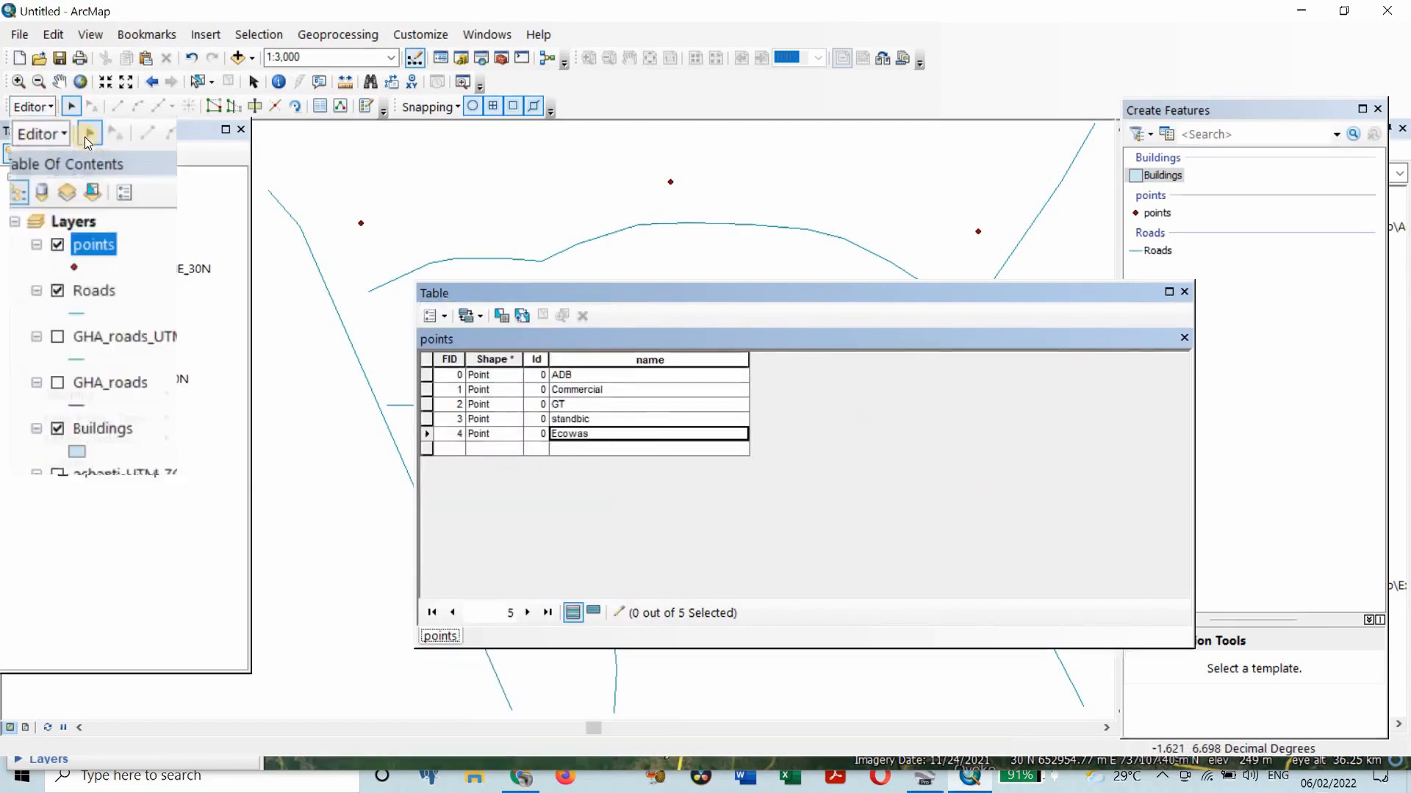
left_click(86, 151)
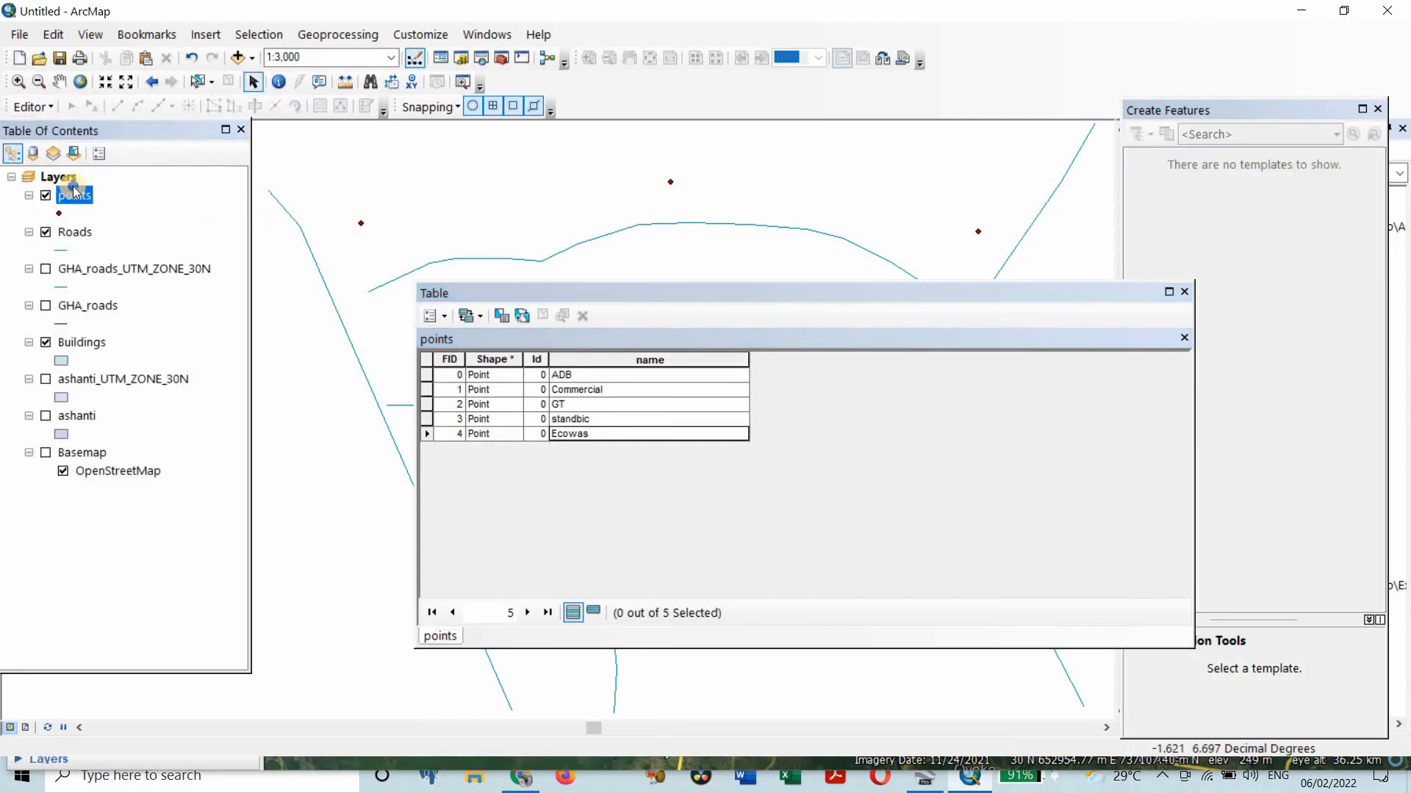
left_click(73, 192)
right_click(73, 191)
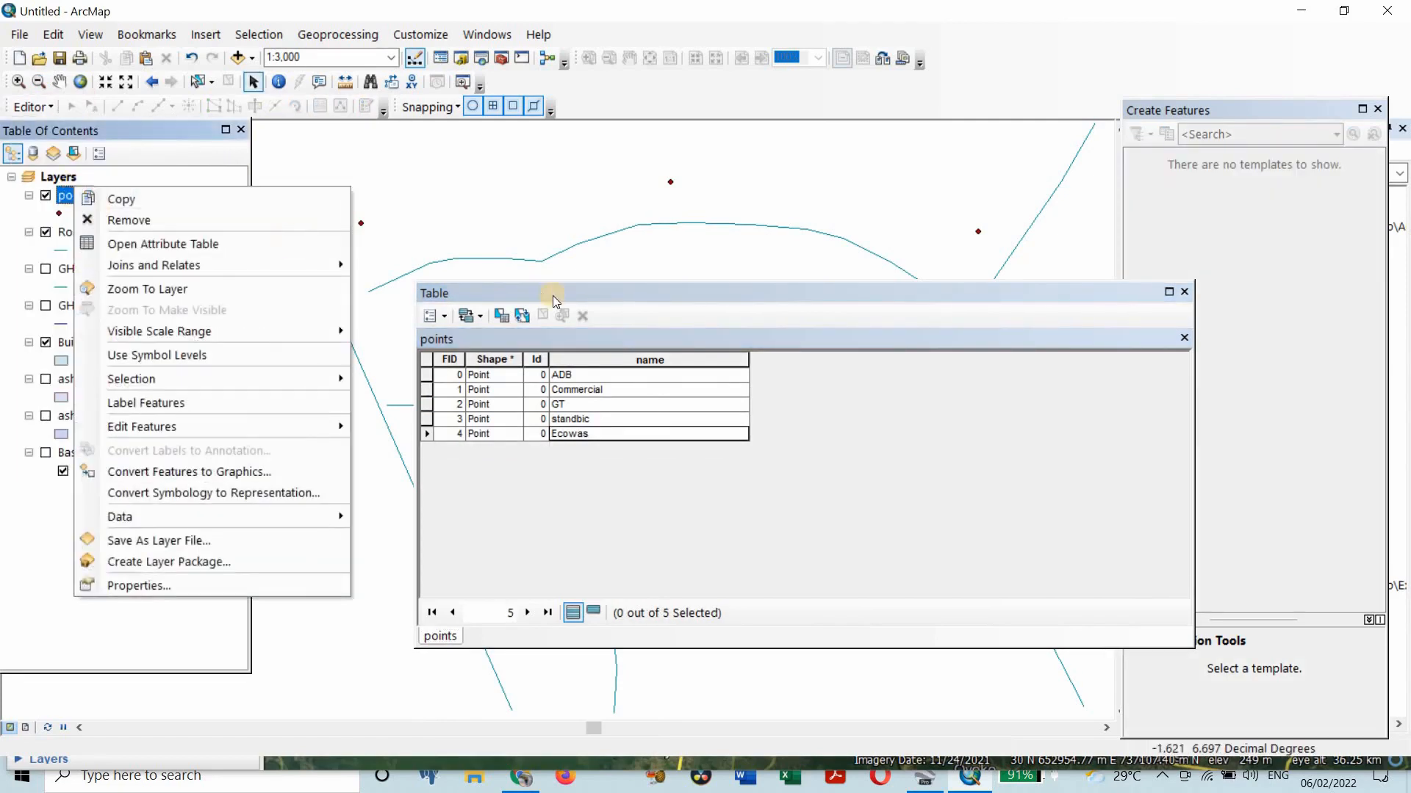
Add a field called xcoor of type Double to the points attribute table
left_click(449, 319)
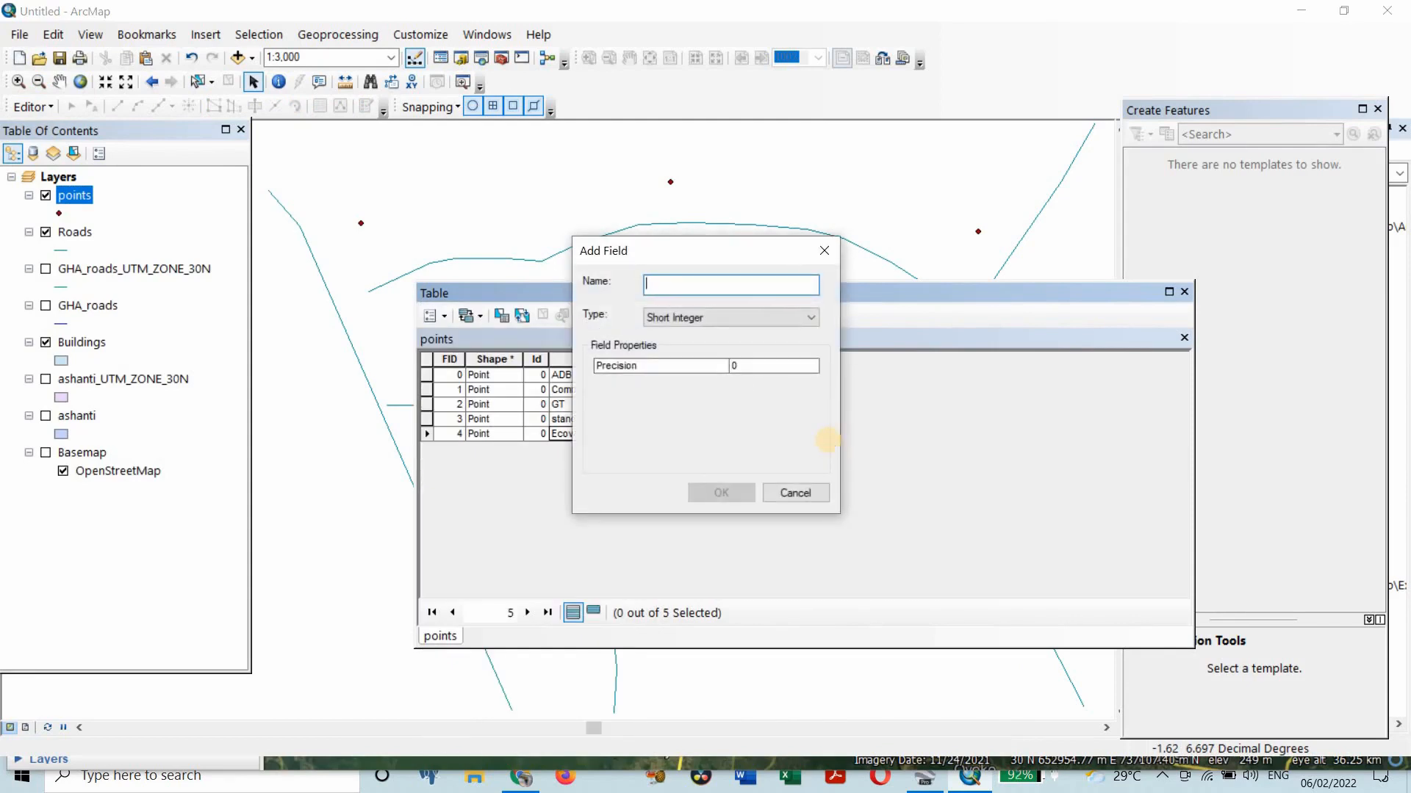
type("xcoo")
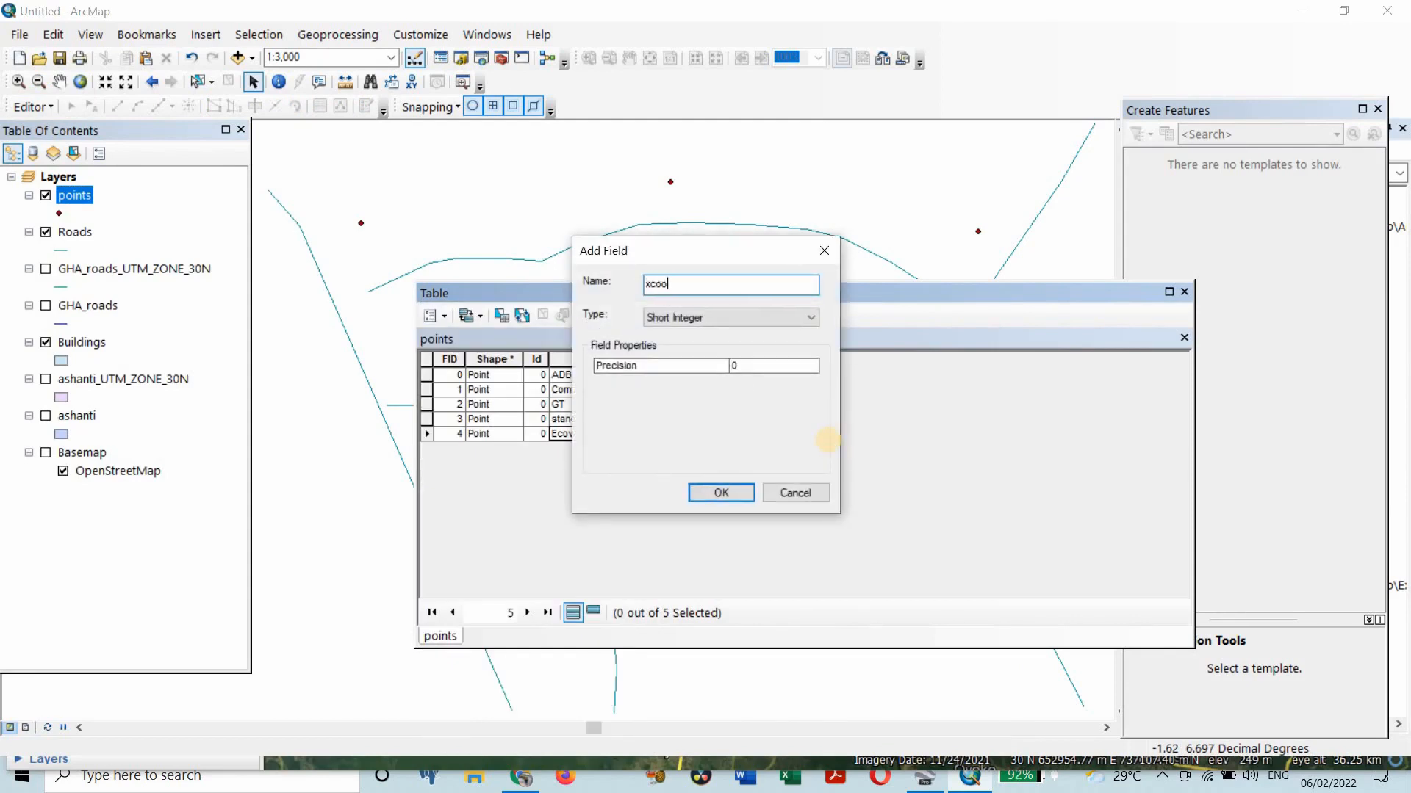
type("r")
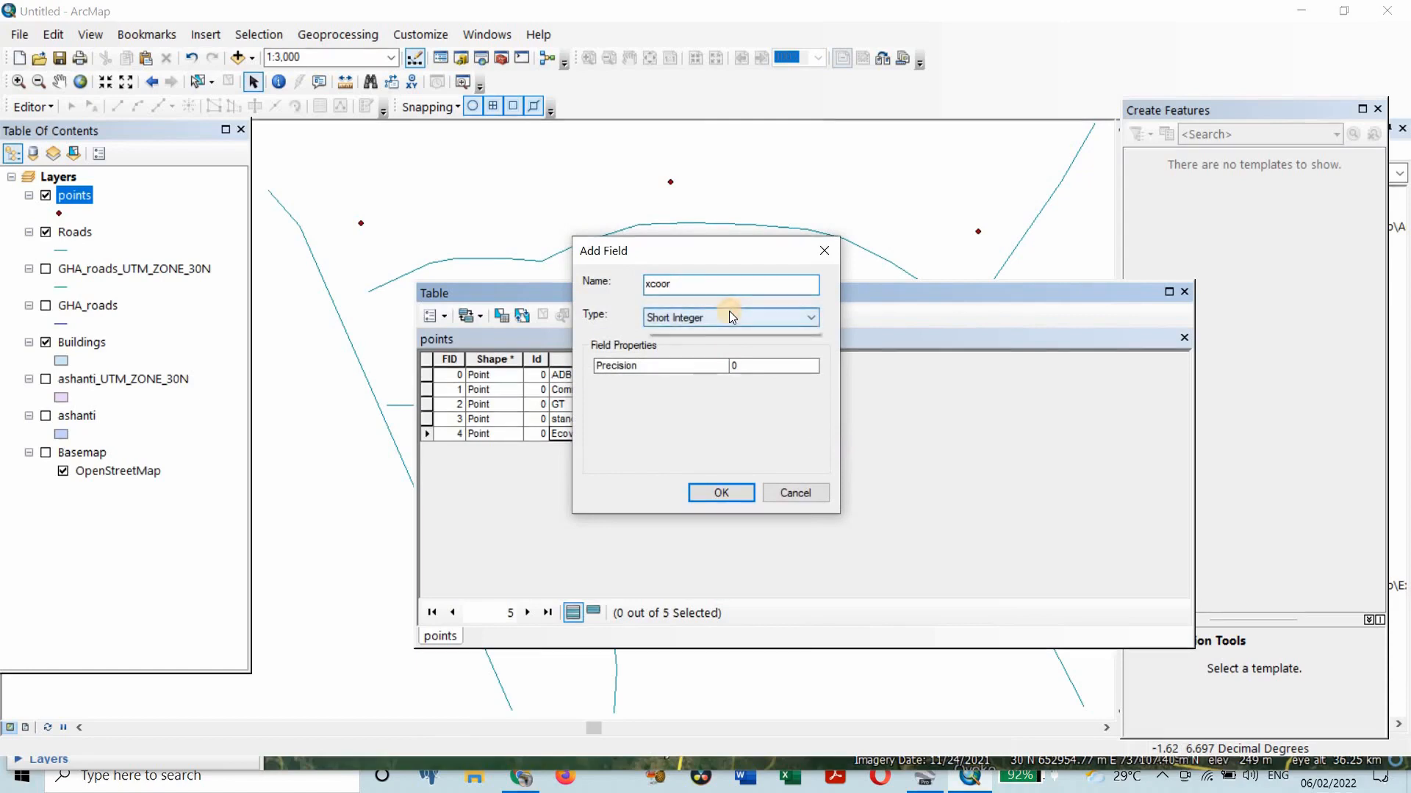
left_click(729, 312)
left_click(724, 370)
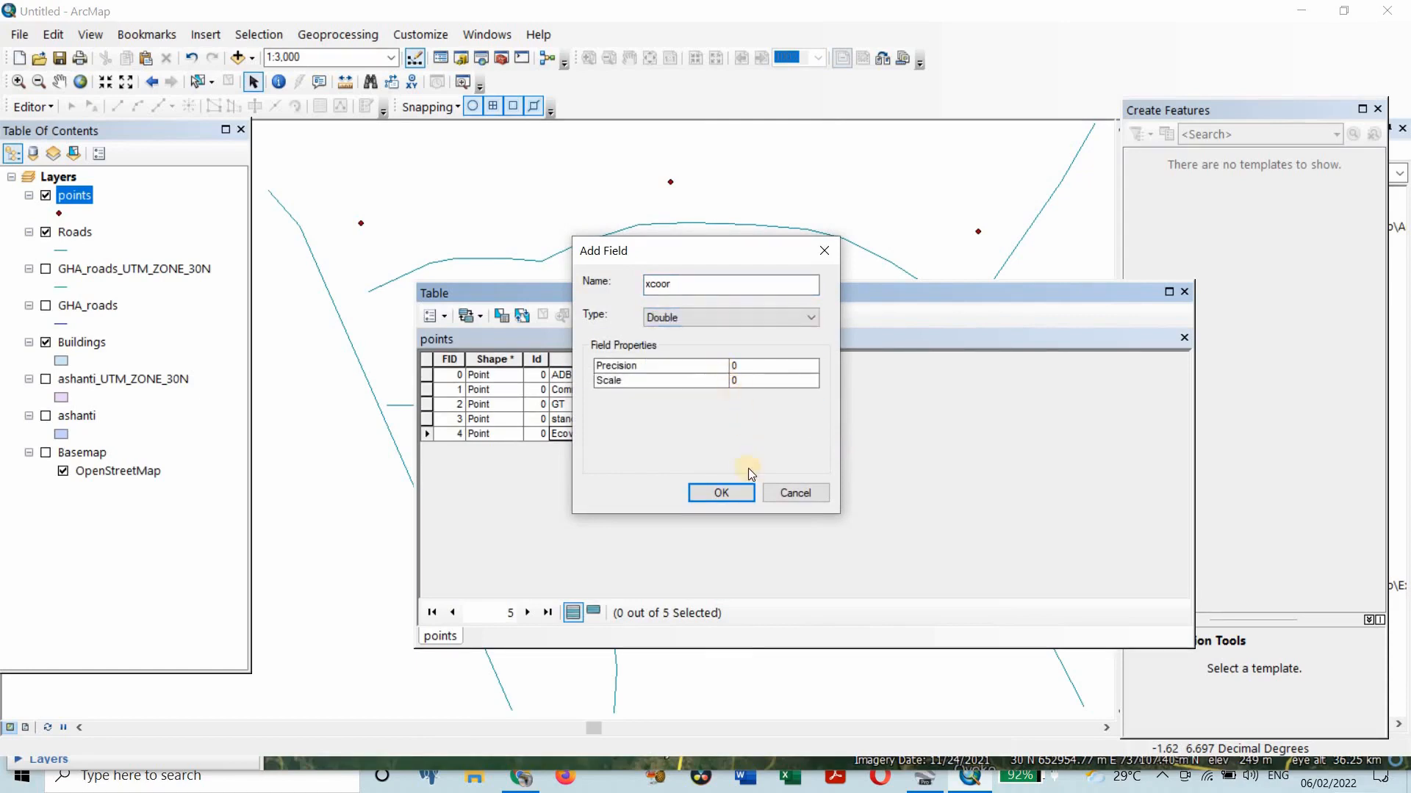
left_click(723, 492)
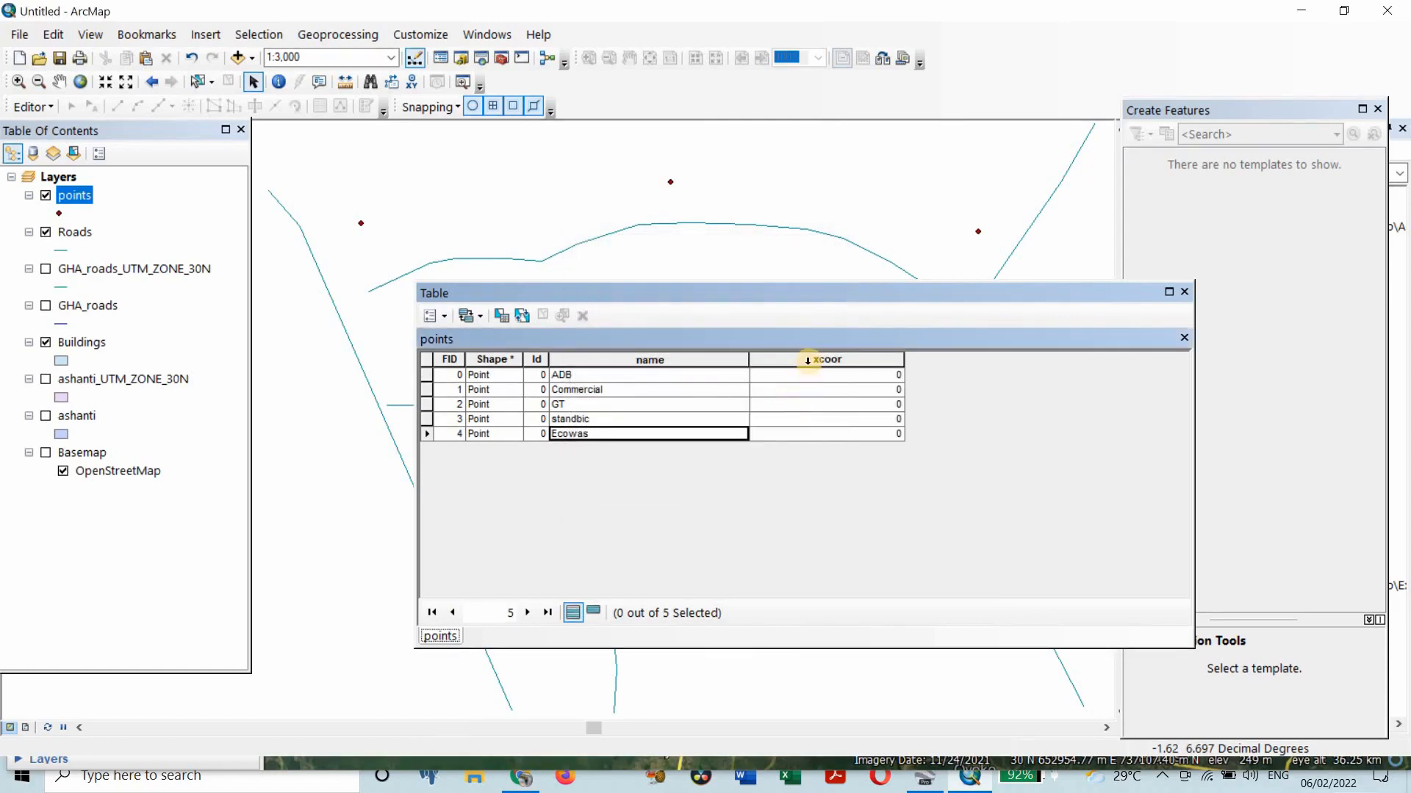
Start an edit session on the points layer
left_click(809, 360)
right_click(809, 361)
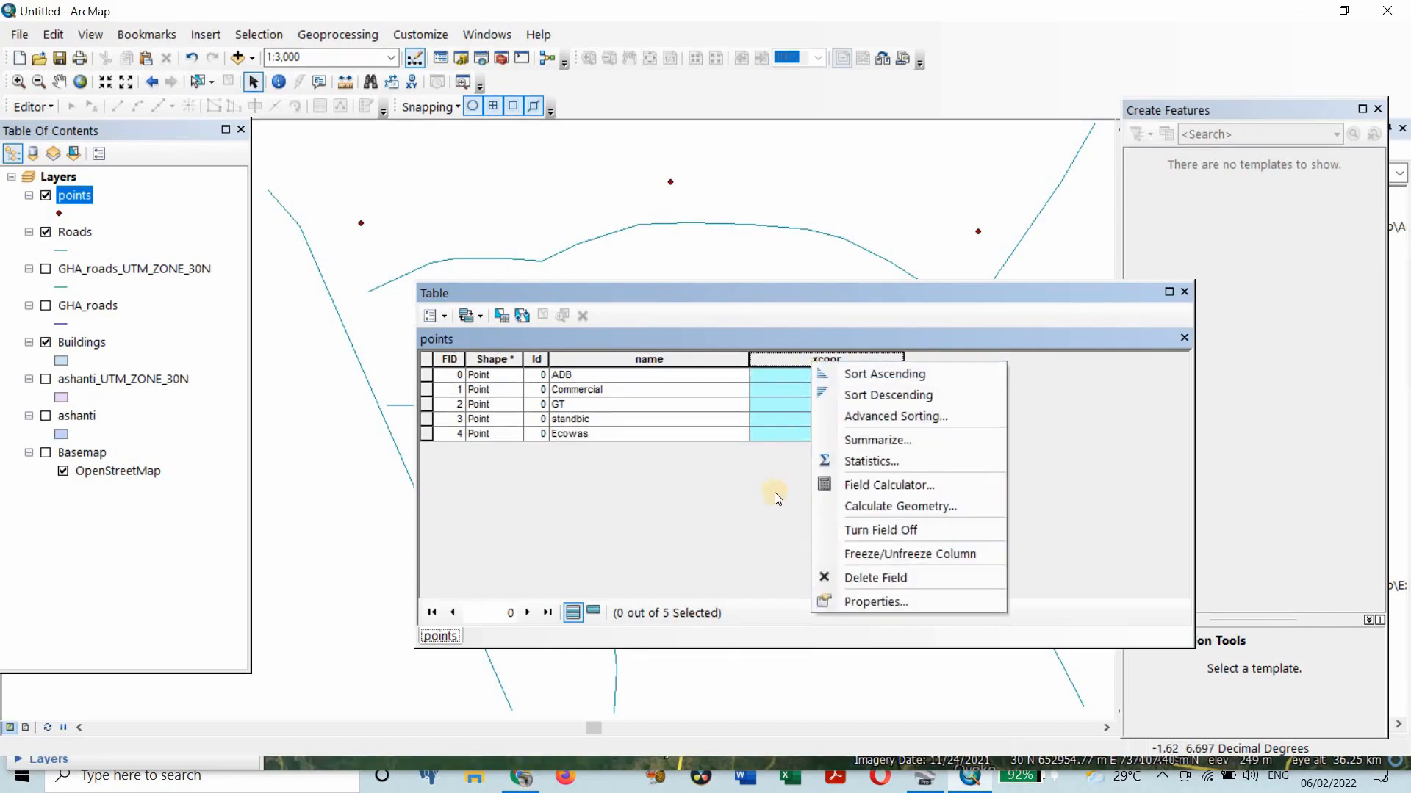
left_click(10, 195)
right_click(73, 187)
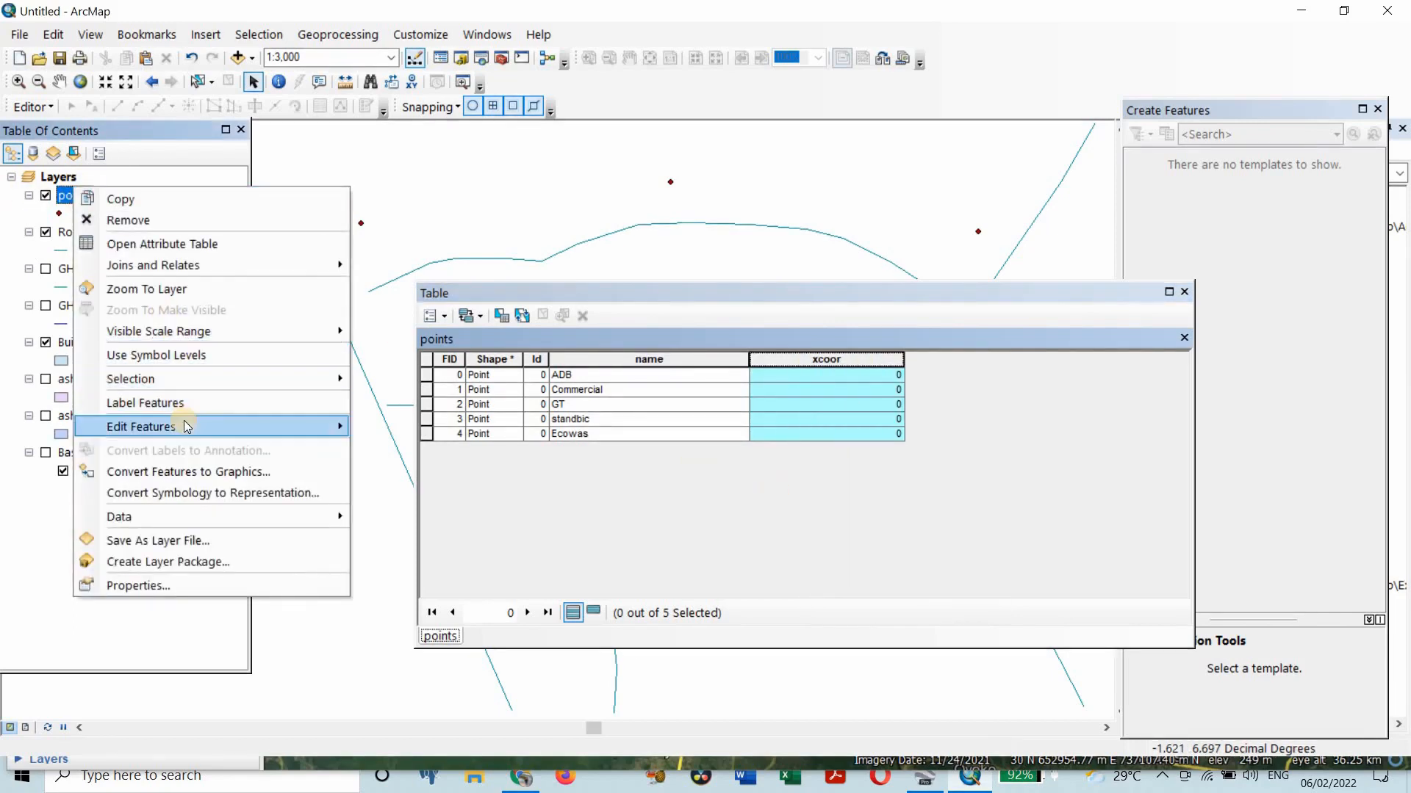
mouse_move(188, 421)
left_click(390, 424)
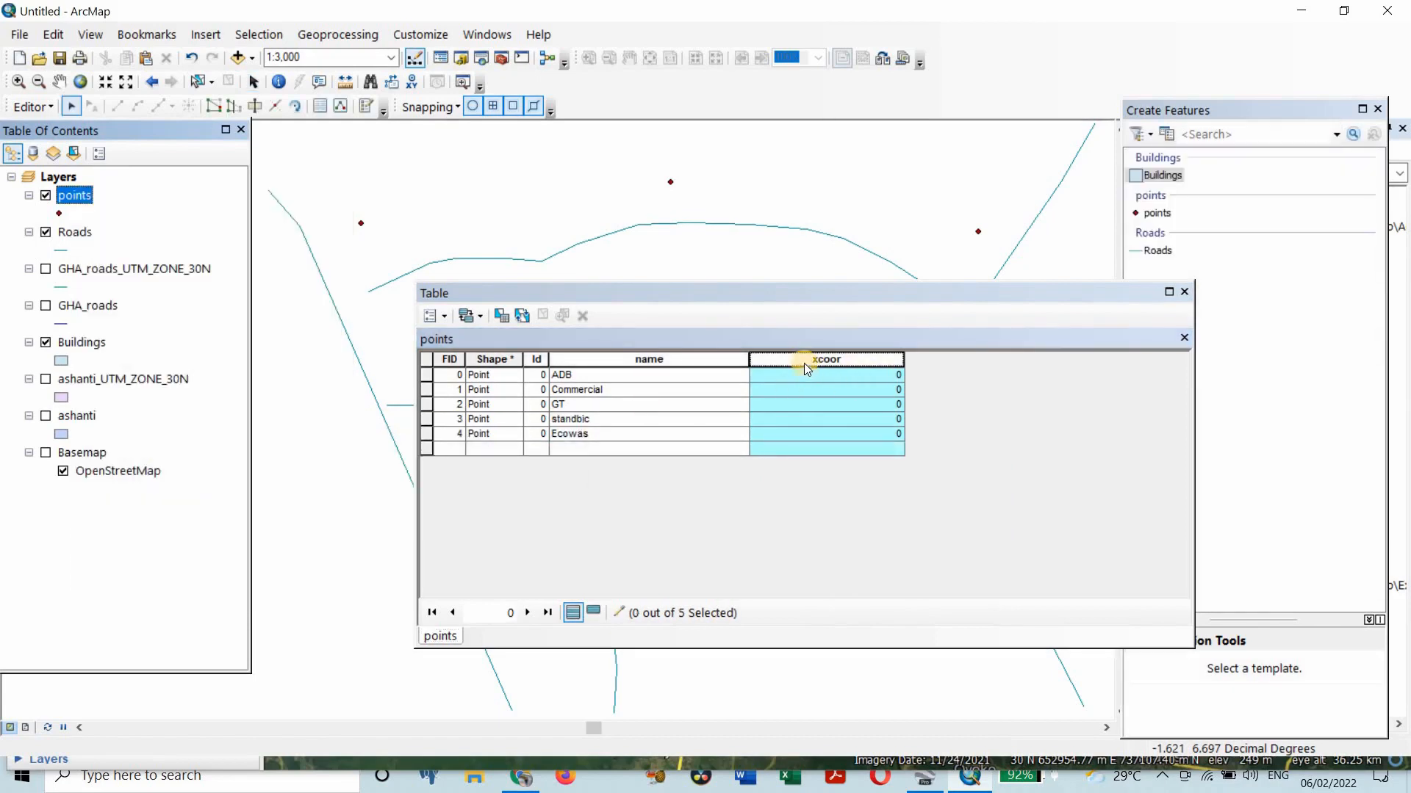
Calculate the xcoor field as the X Coordinate of Point in meters, using the coordinate system of the data source
right_click(804, 360)
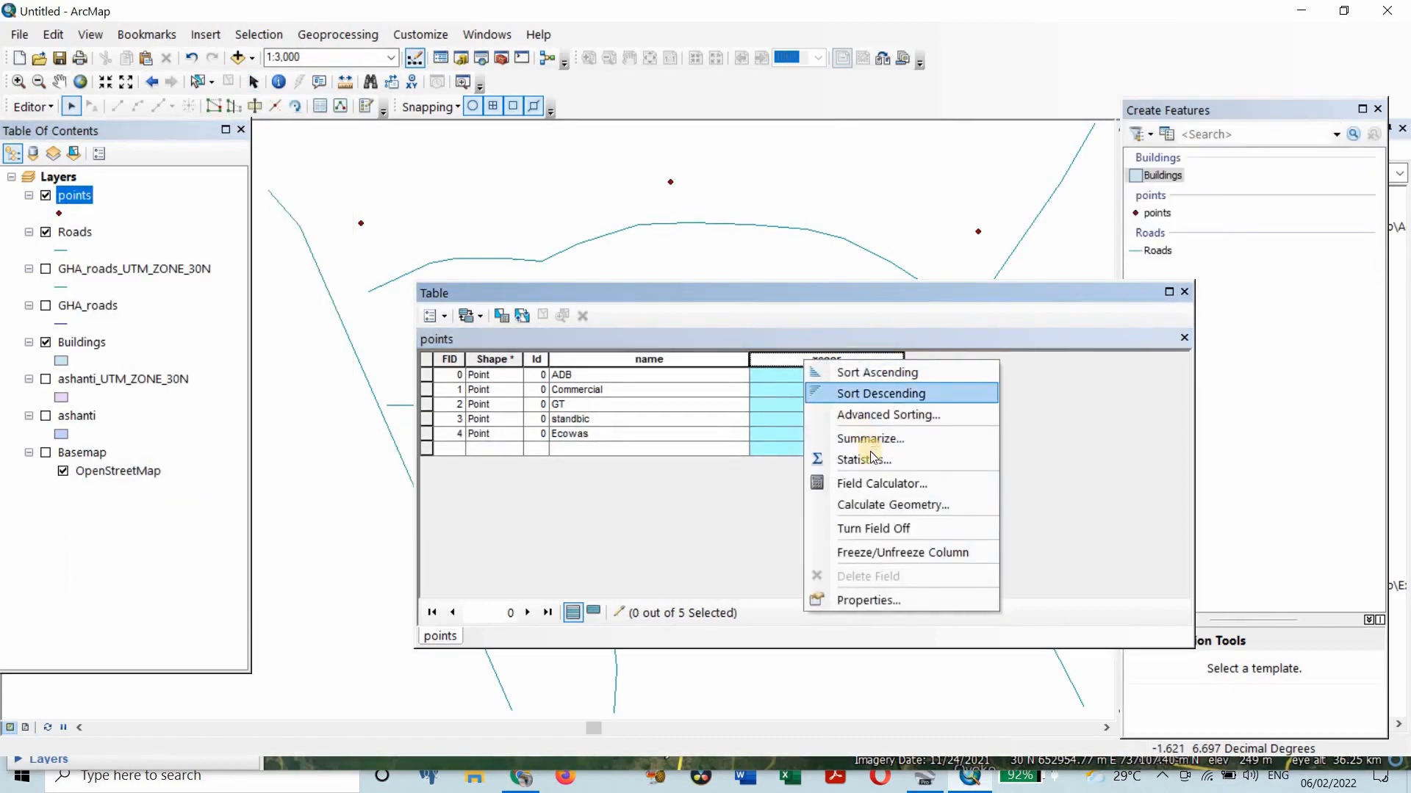
left_click(876, 506)
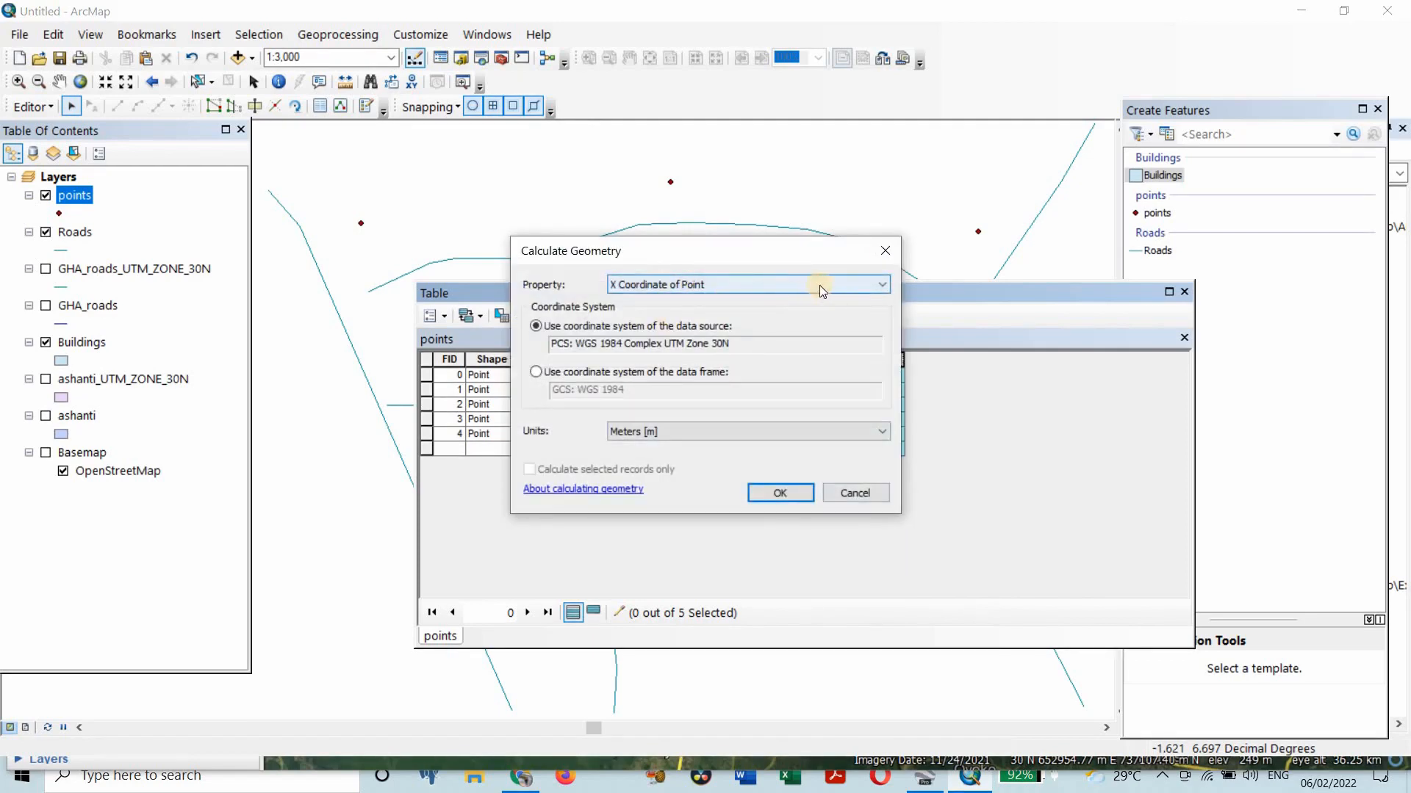
left_click(795, 278)
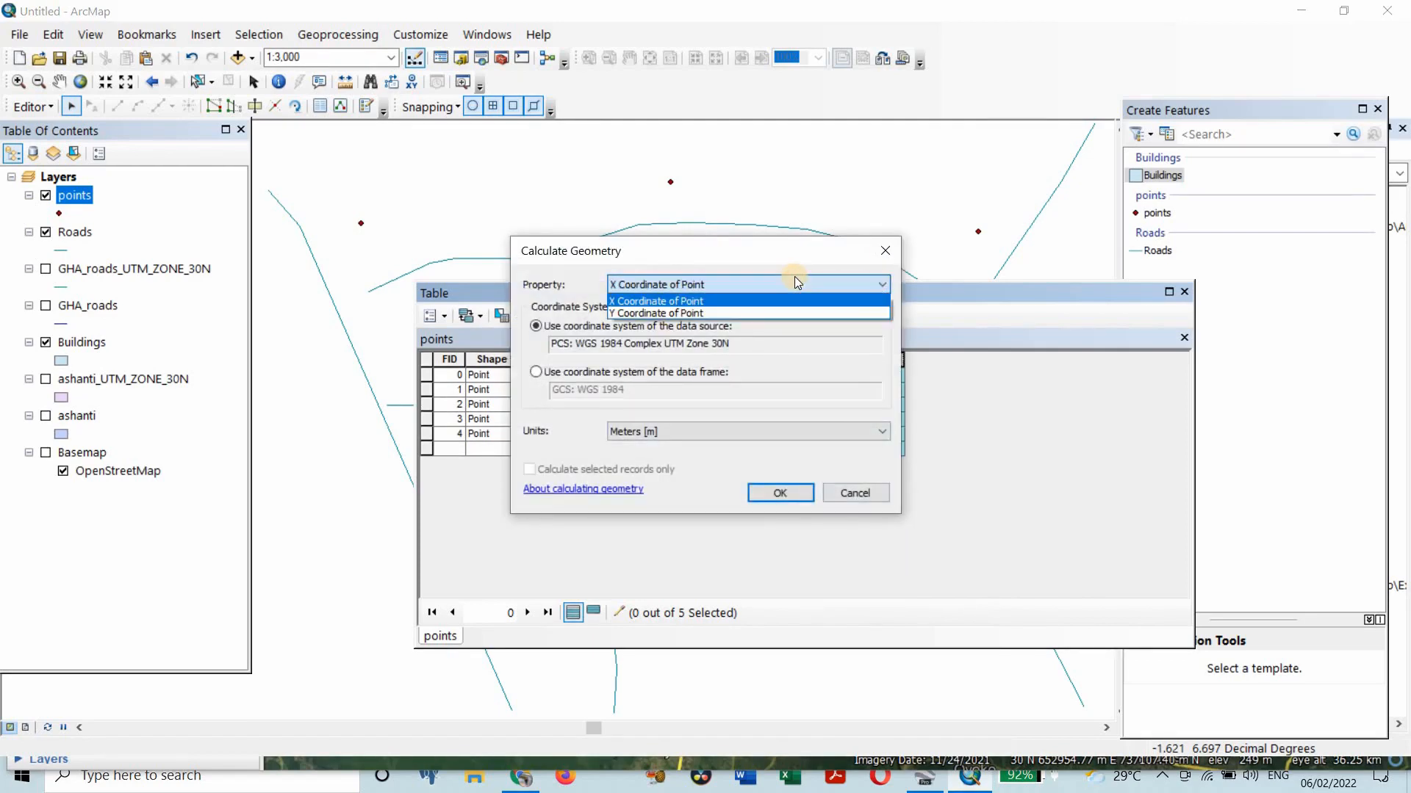
left_click(783, 277)
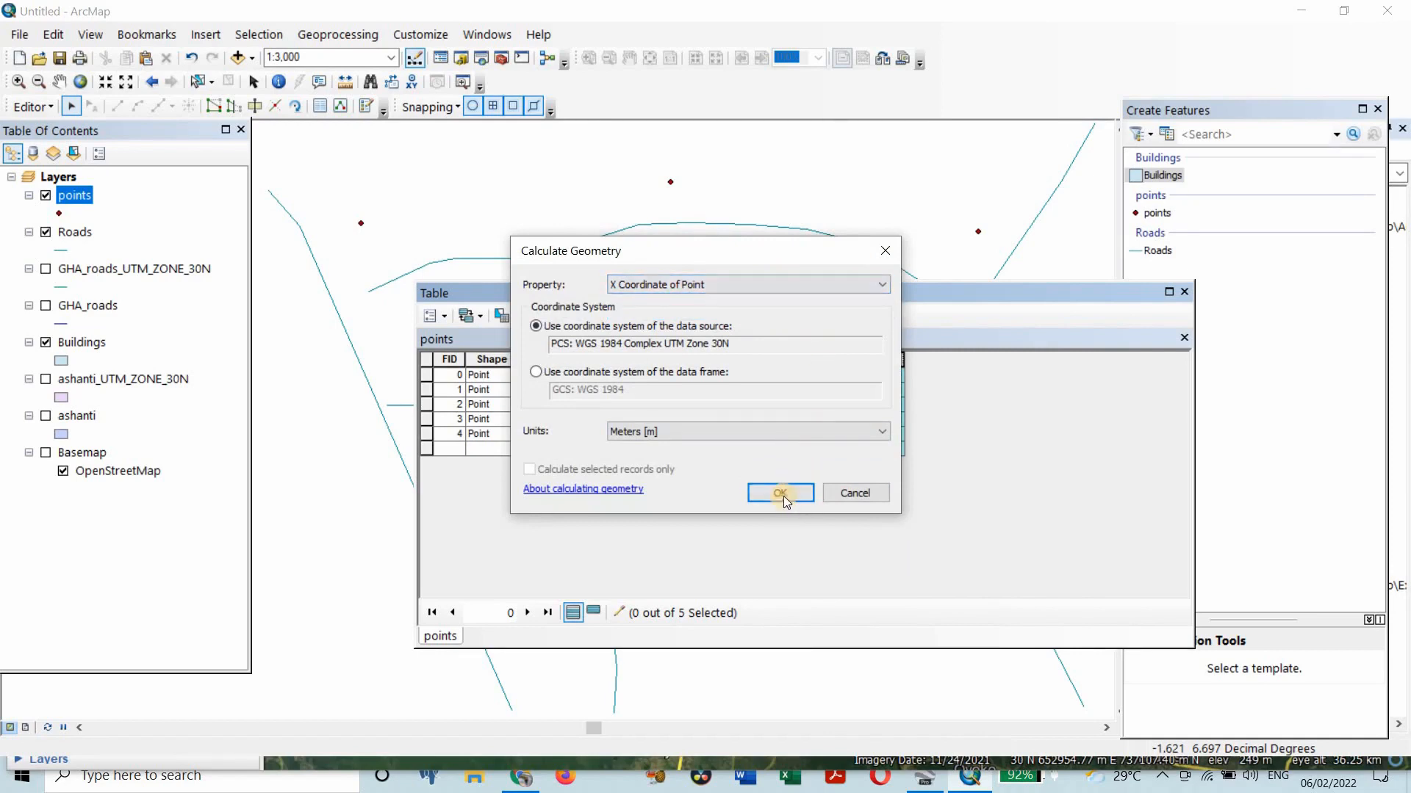
left_click(806, 491)
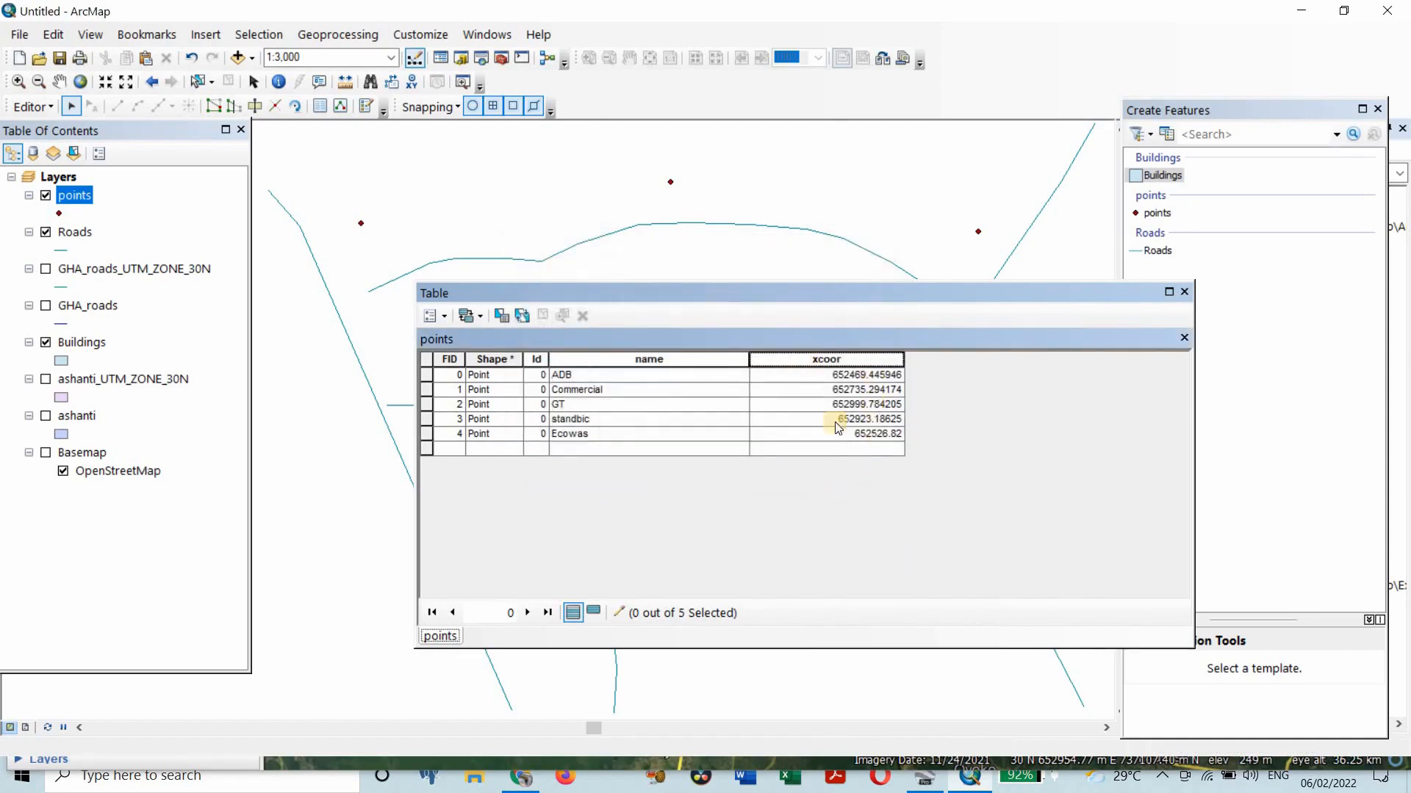
Stop the edit session on the points layer so that its table structure can be changed
left_click(442, 315)
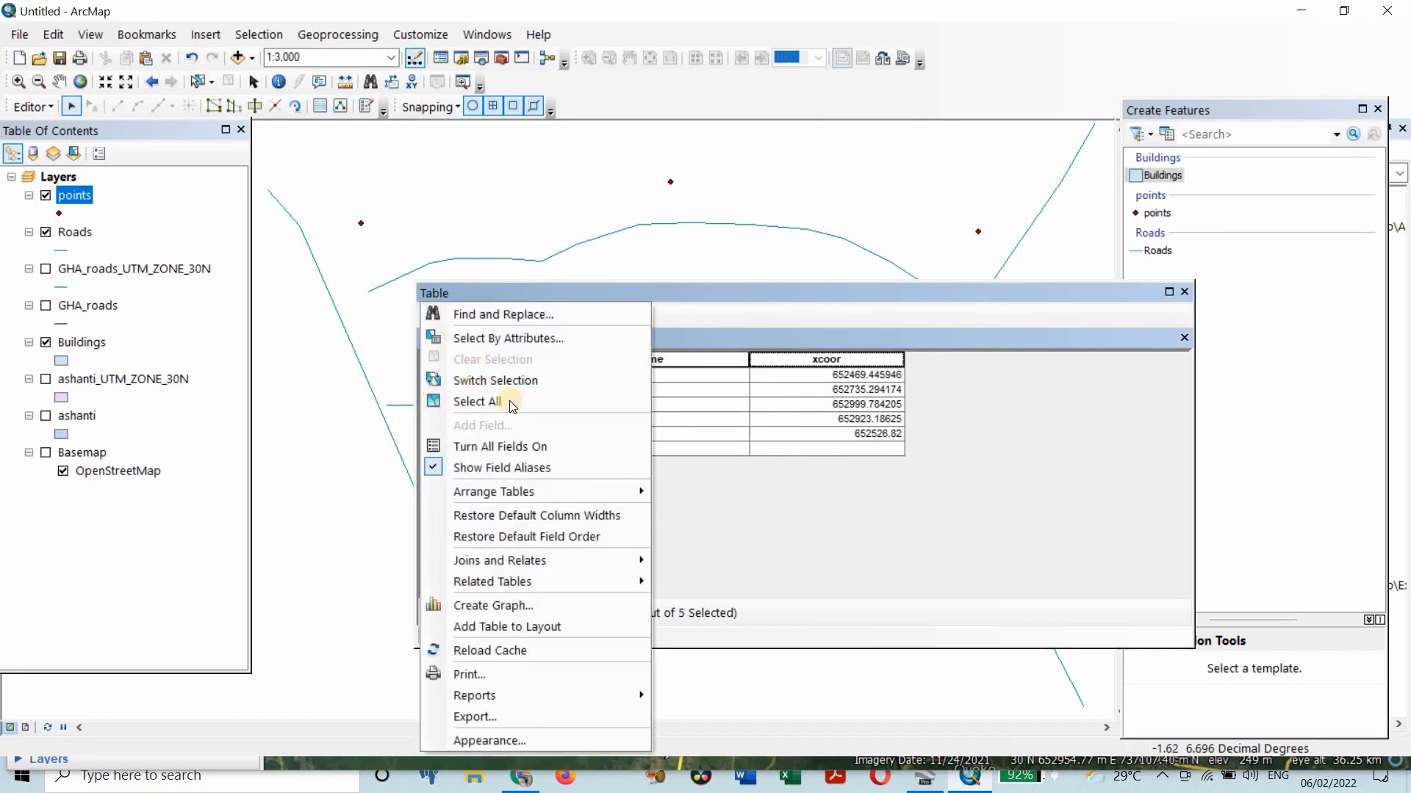
left_click(96, 132)
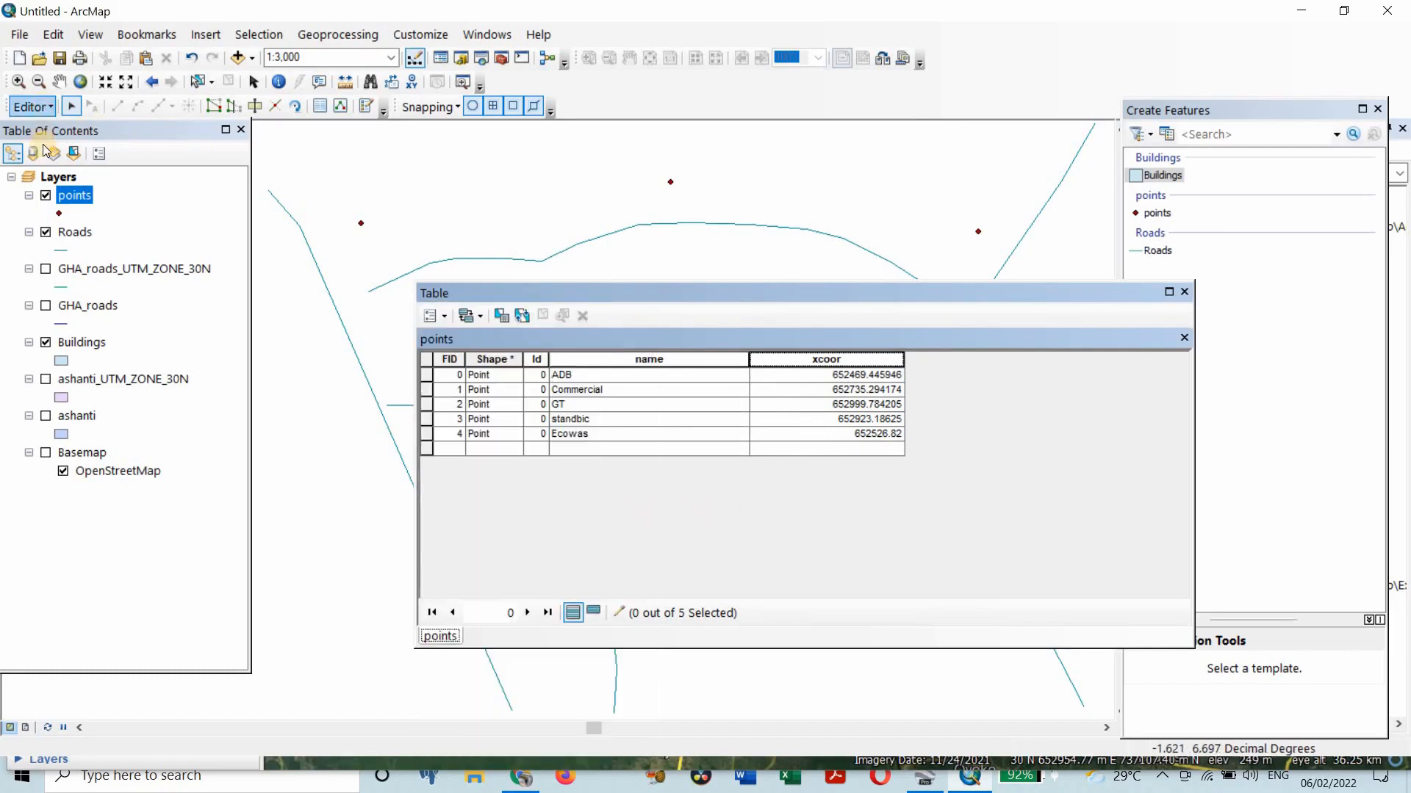
left_click(47, 110)
left_click(55, 112)
left_click(51, 109)
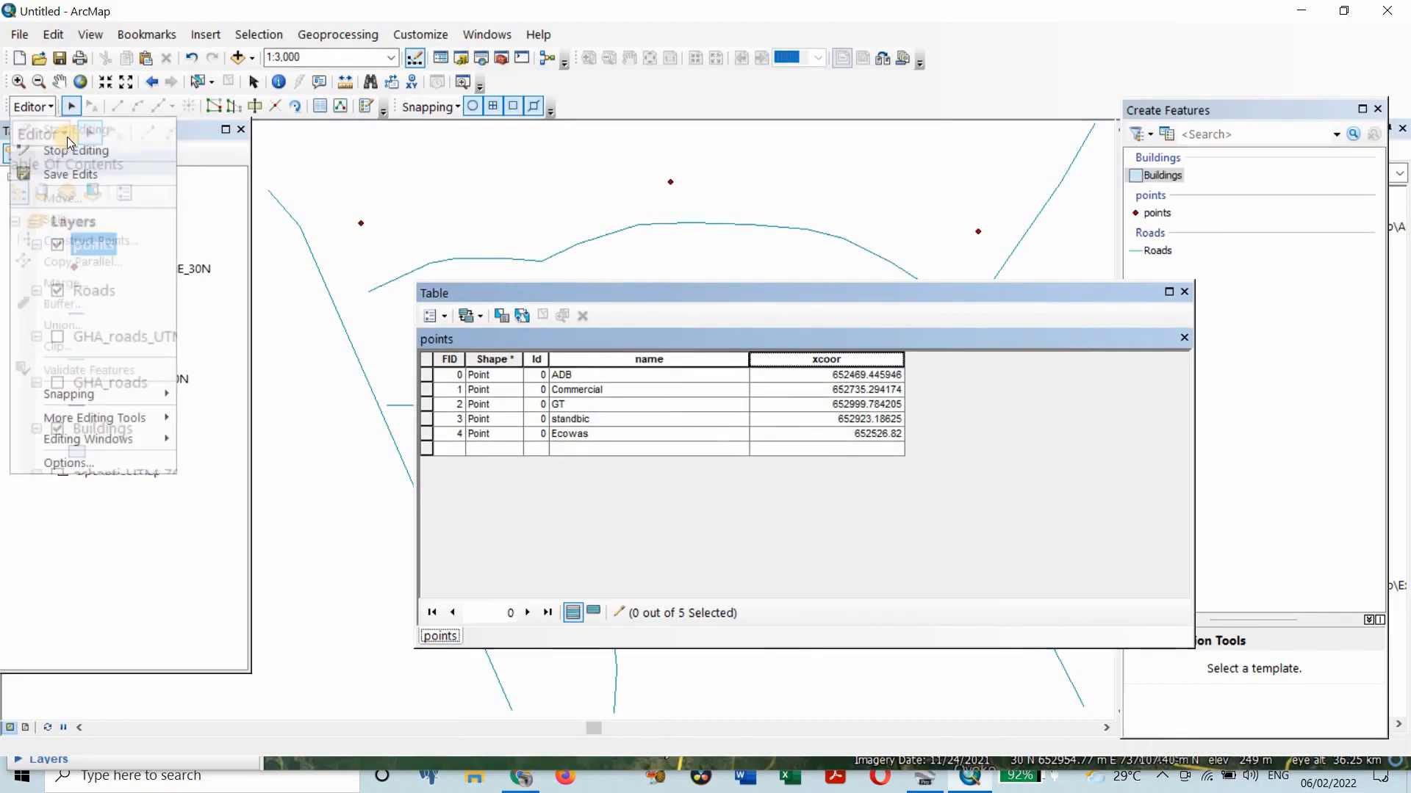
left_click(74, 152)
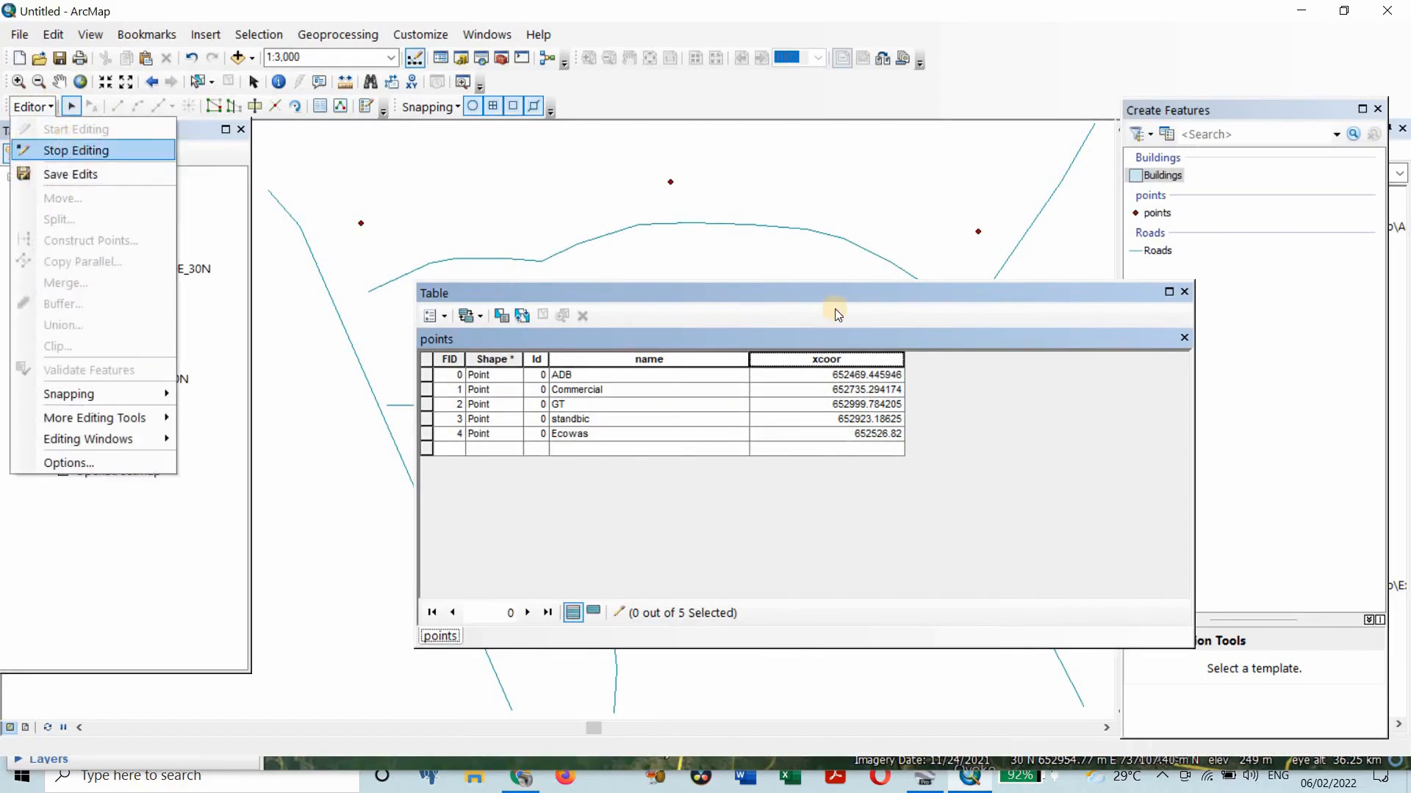
Add a field called ycord of type Double to the points attribute table
left_click(450, 317)
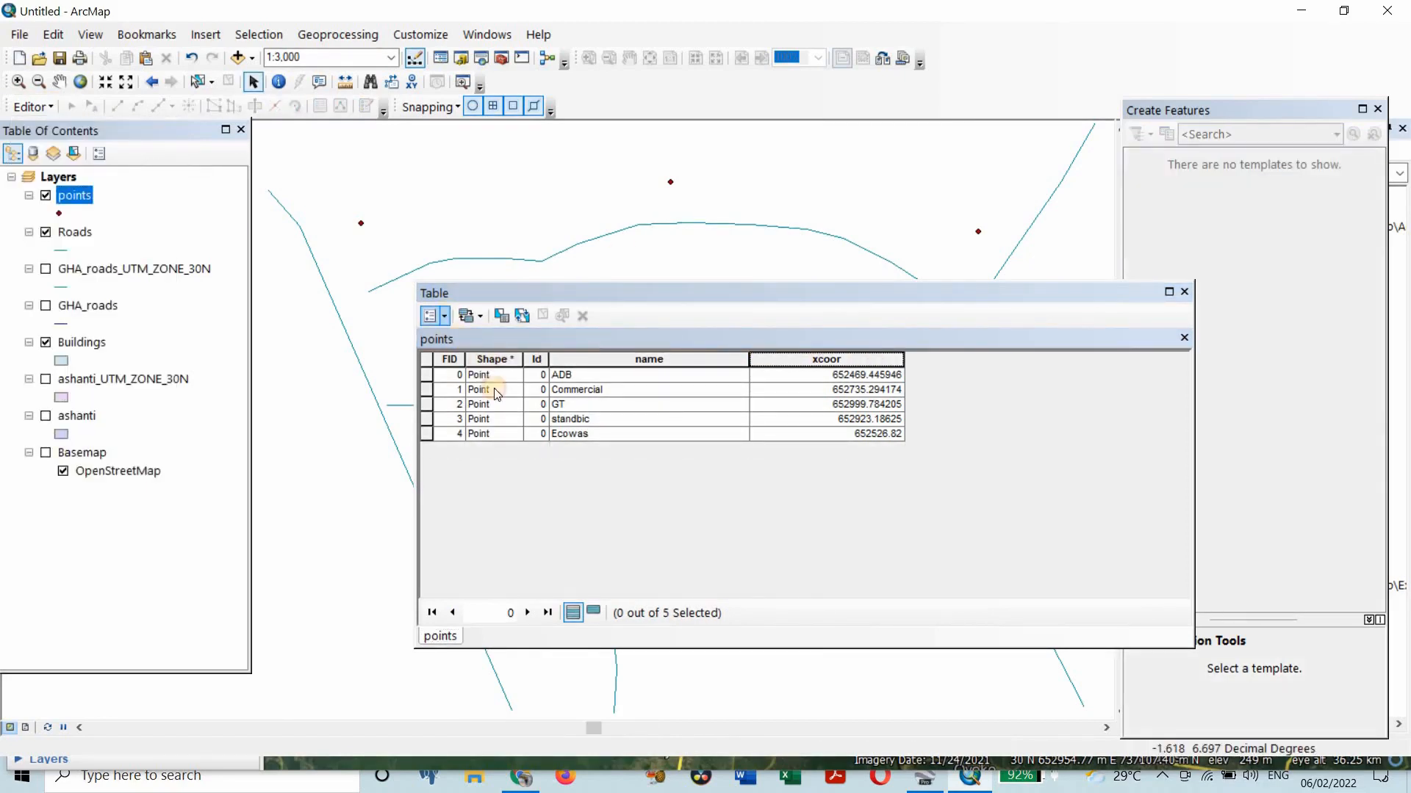
key("Return")
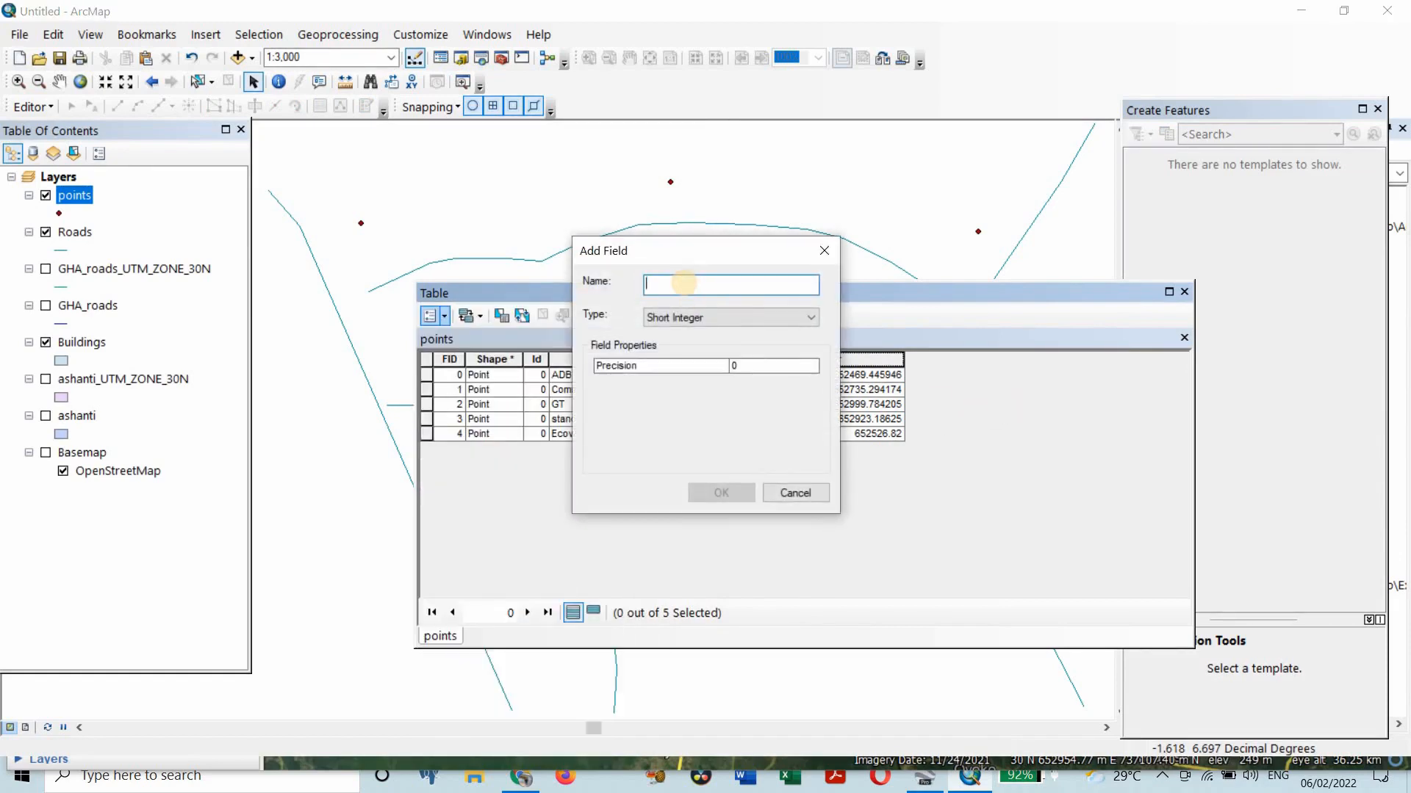
type("ycoo")
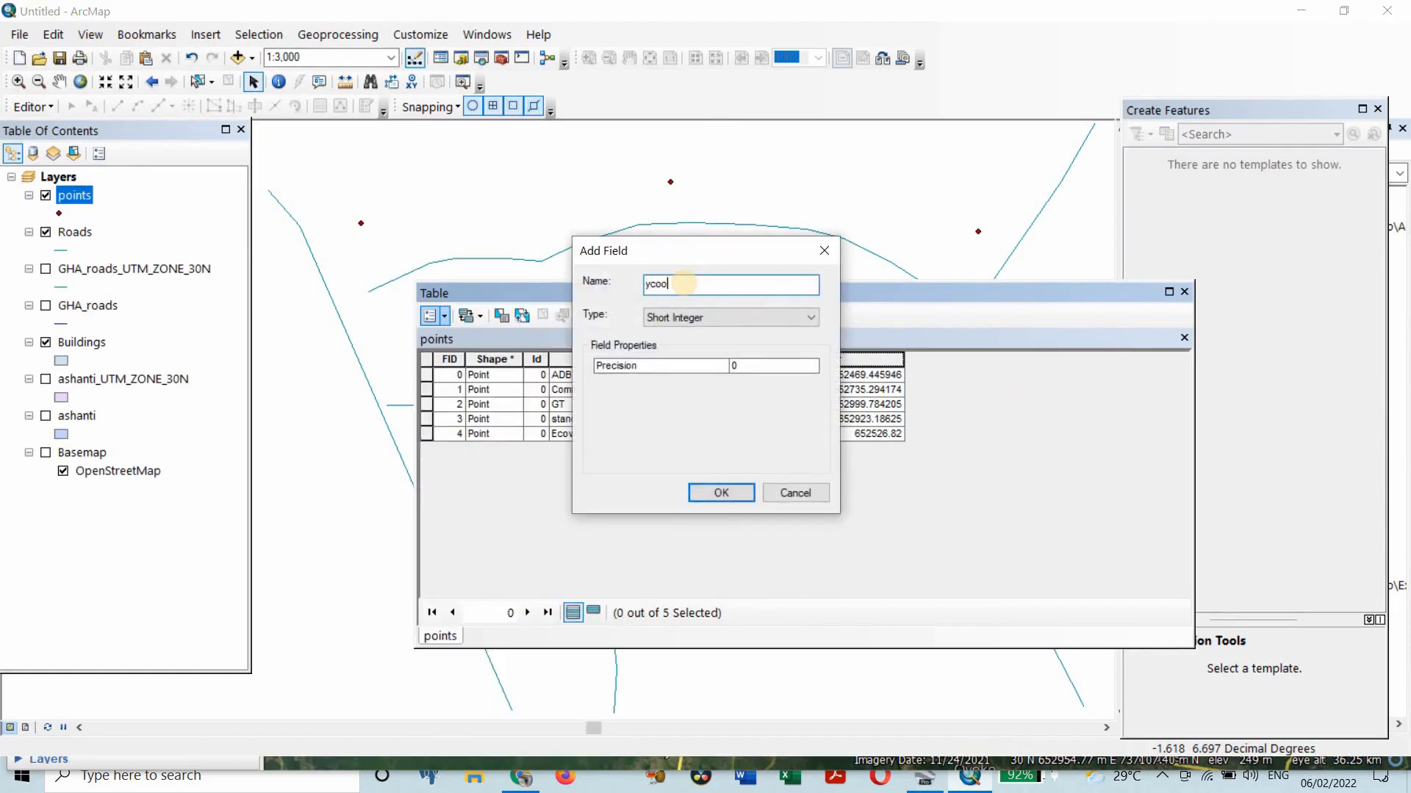
type("d")
key("BackSpace")
key("BackSpace")
type("rd")
left_click(730, 322)
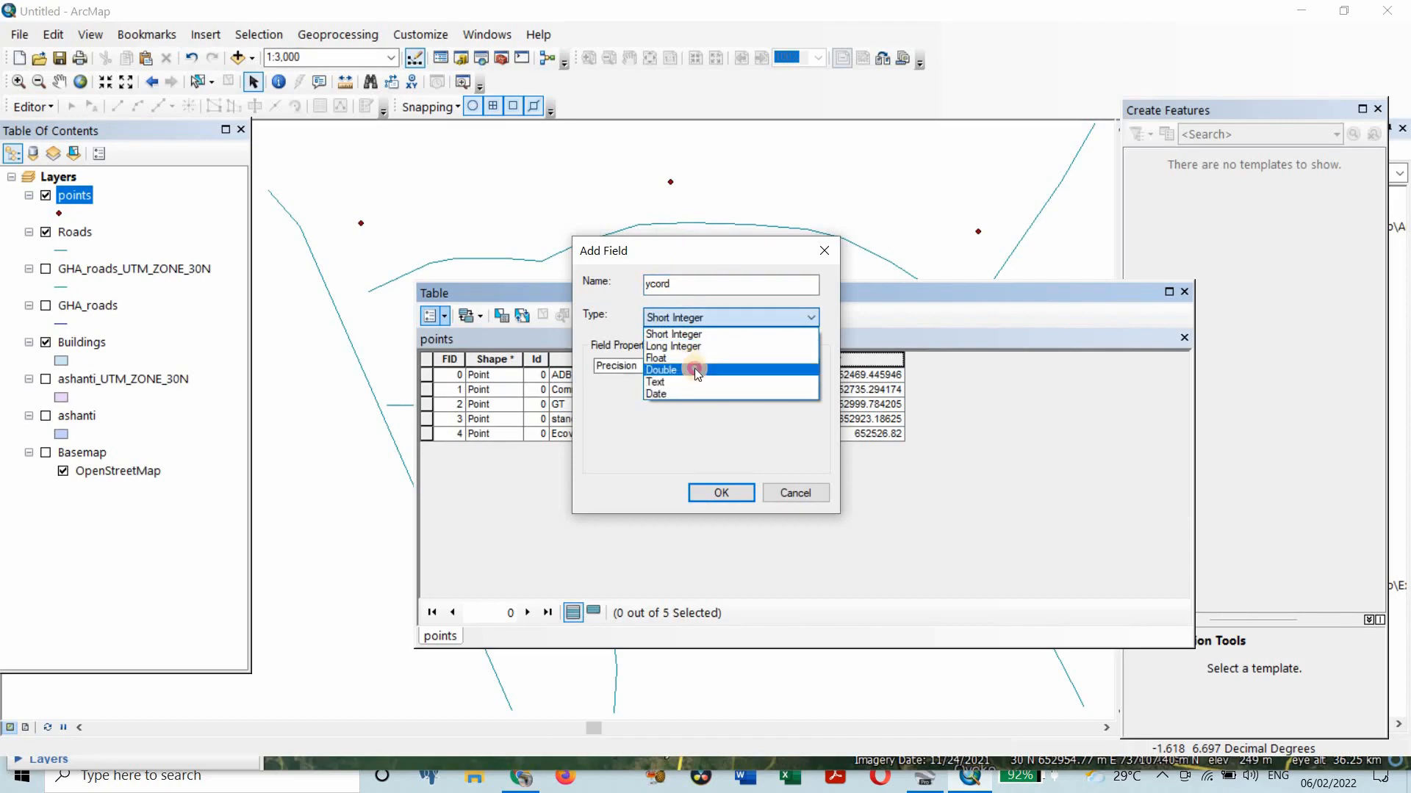
left_click(696, 358)
left_click(705, 322)
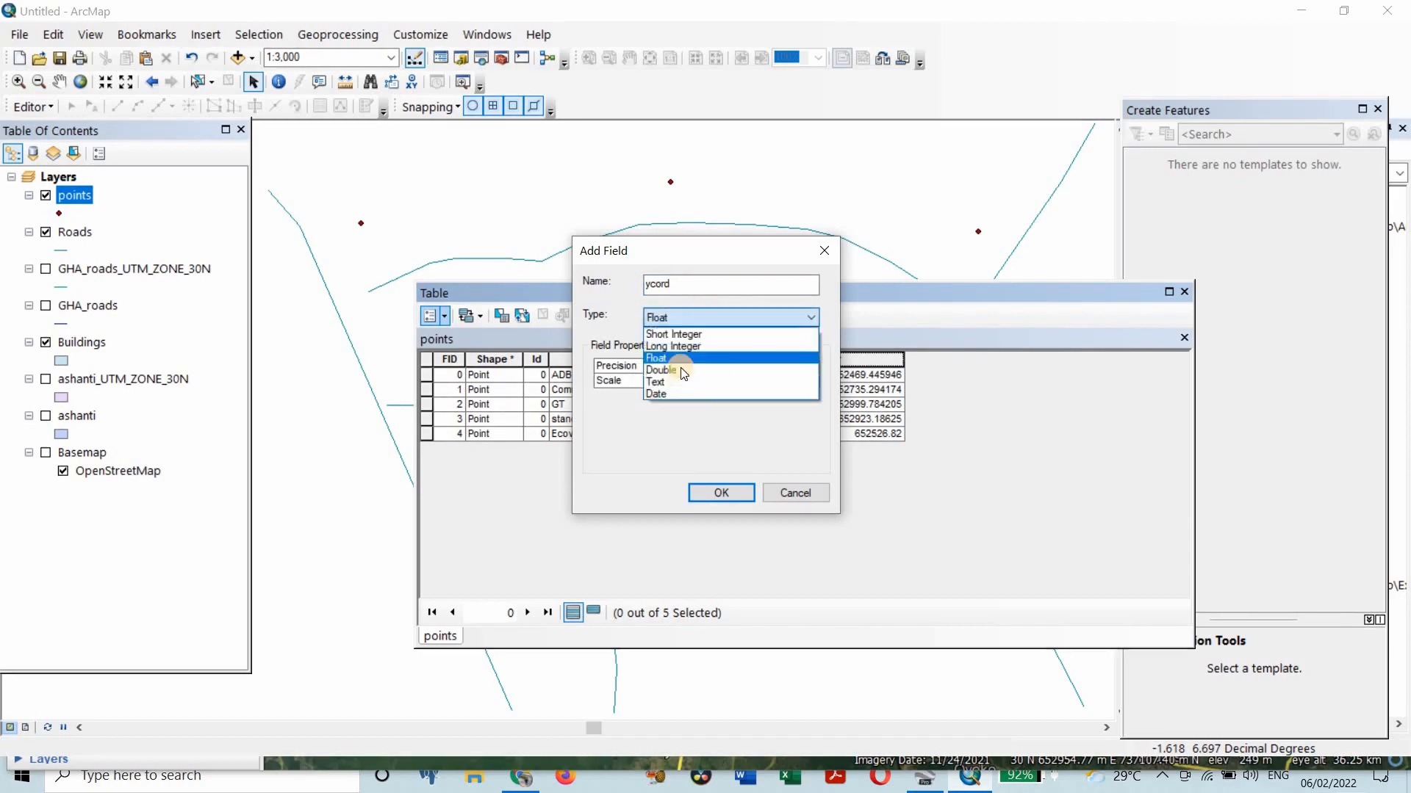
left_click(687, 370)
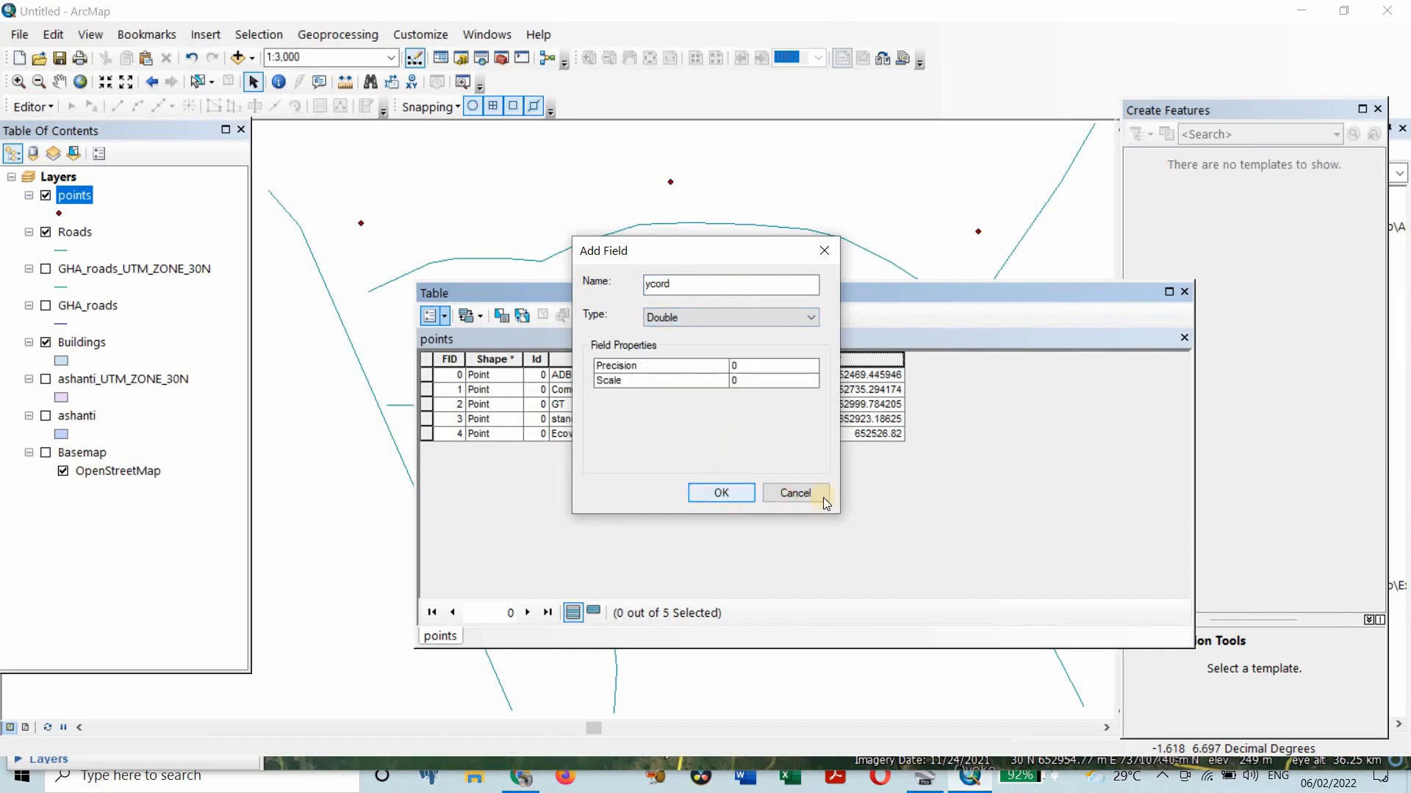
key("Return")
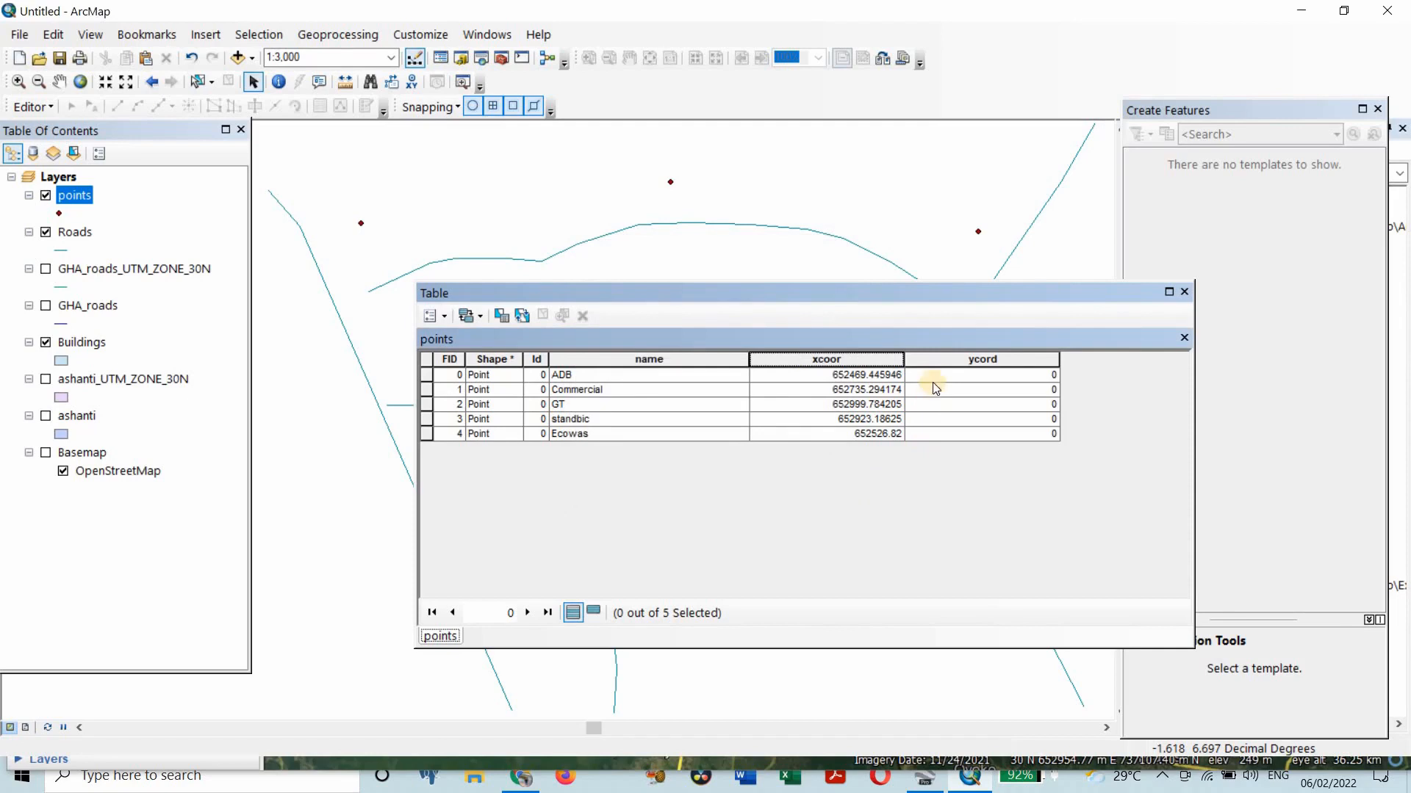
Start editing the points layer again with its attribute table open
right_click(75, 195)
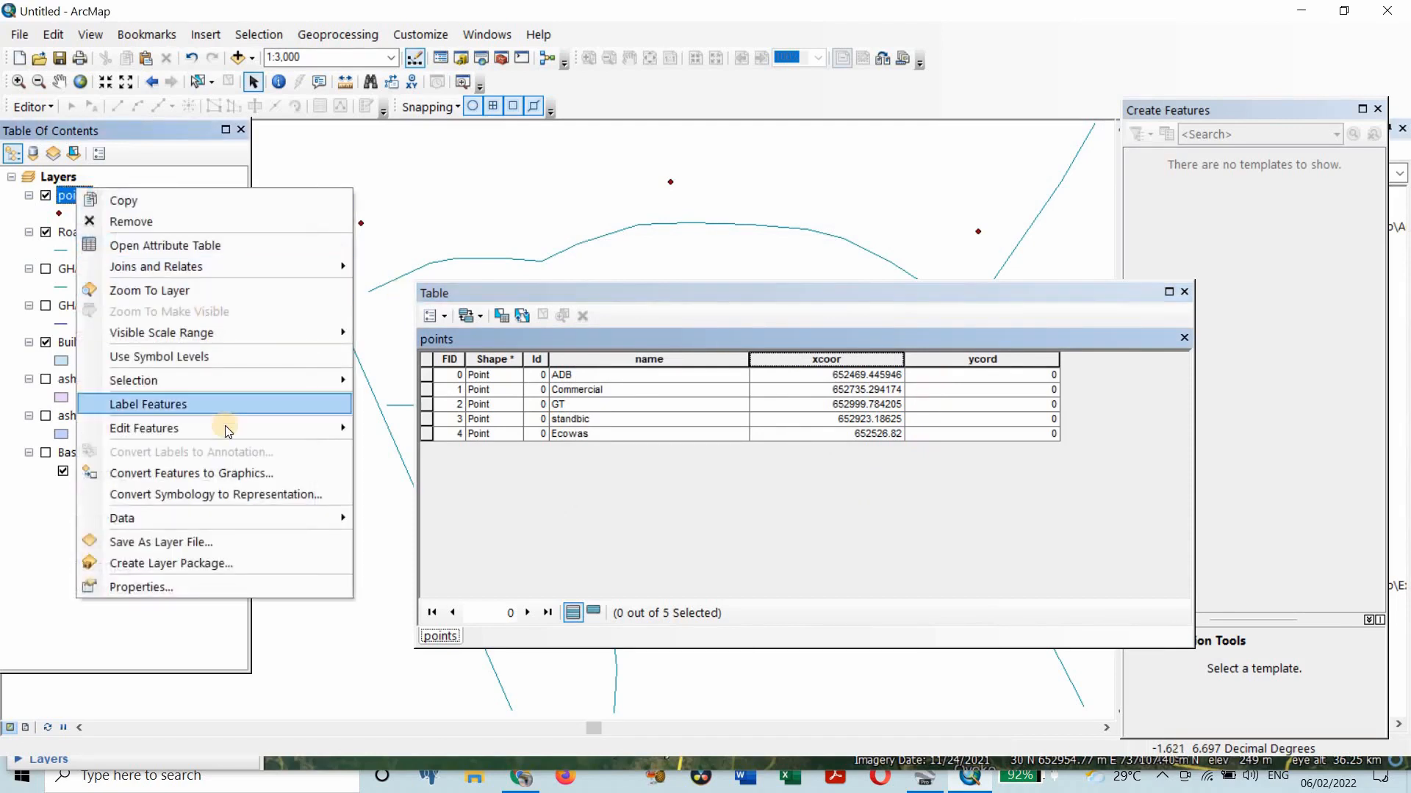
mouse_move(225, 426)
left_click(400, 433)
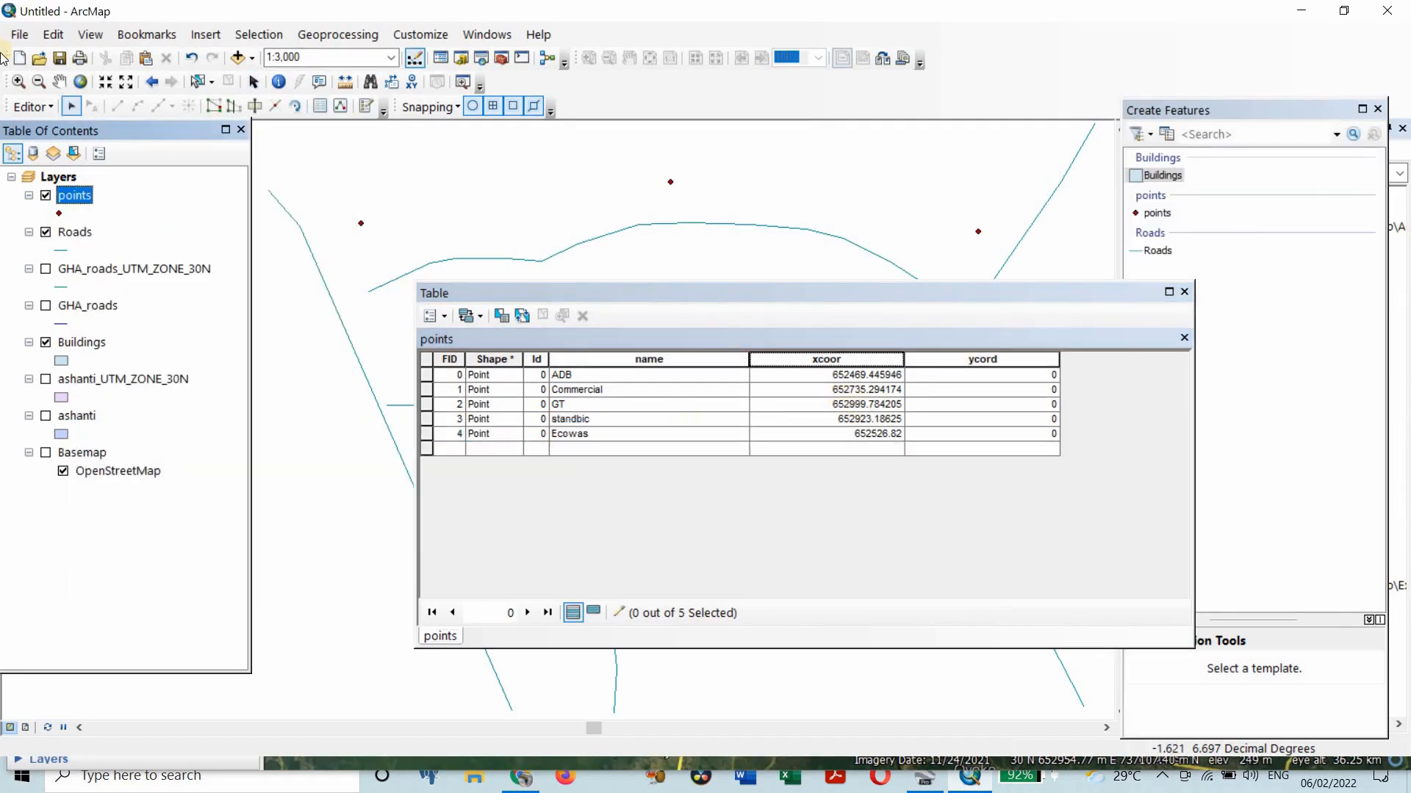
Calculate the ycord field as the Y Coordinate of Point in meters, using the coordinate system of the data source
left_click(971, 358)
right_click(971, 357)
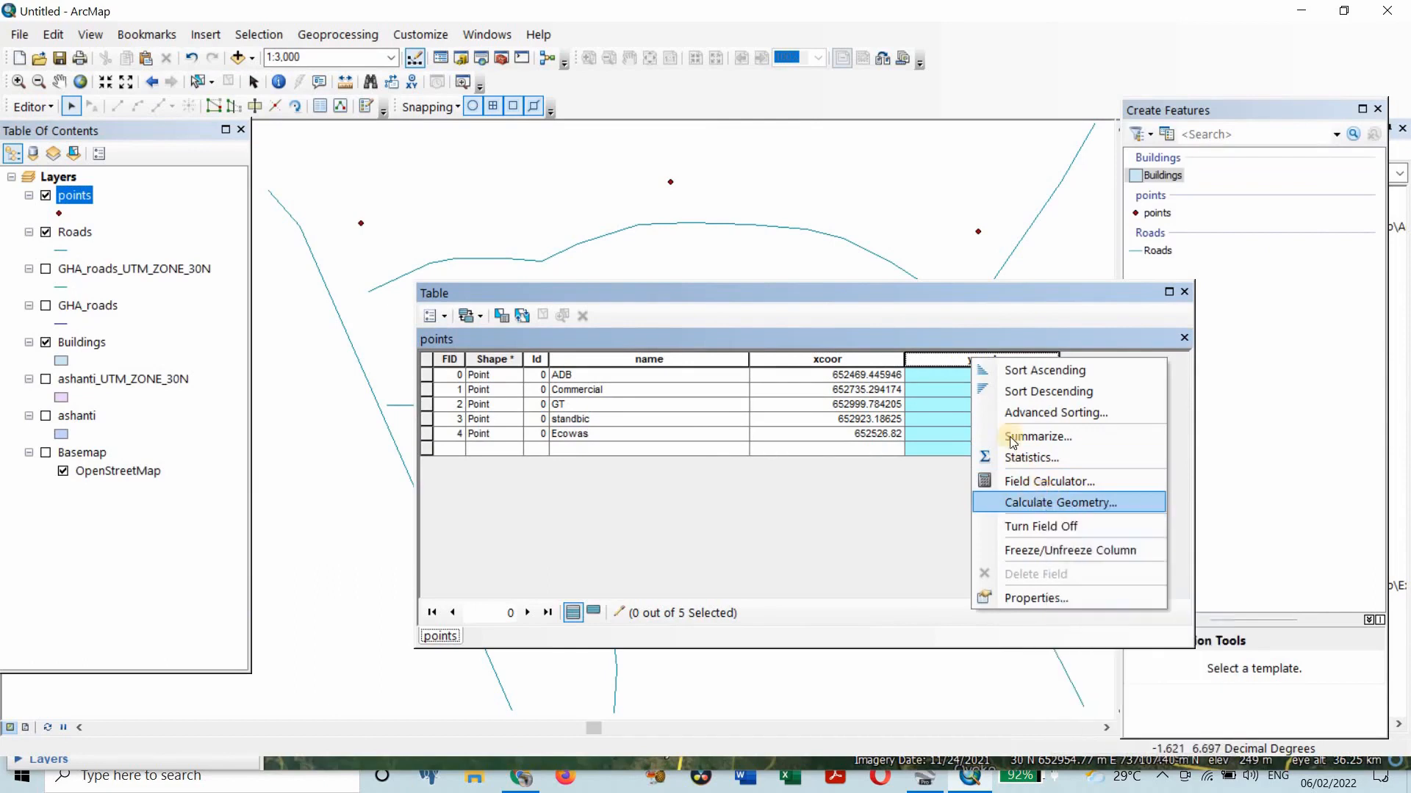
left_click(1047, 503)
left_click(711, 284)
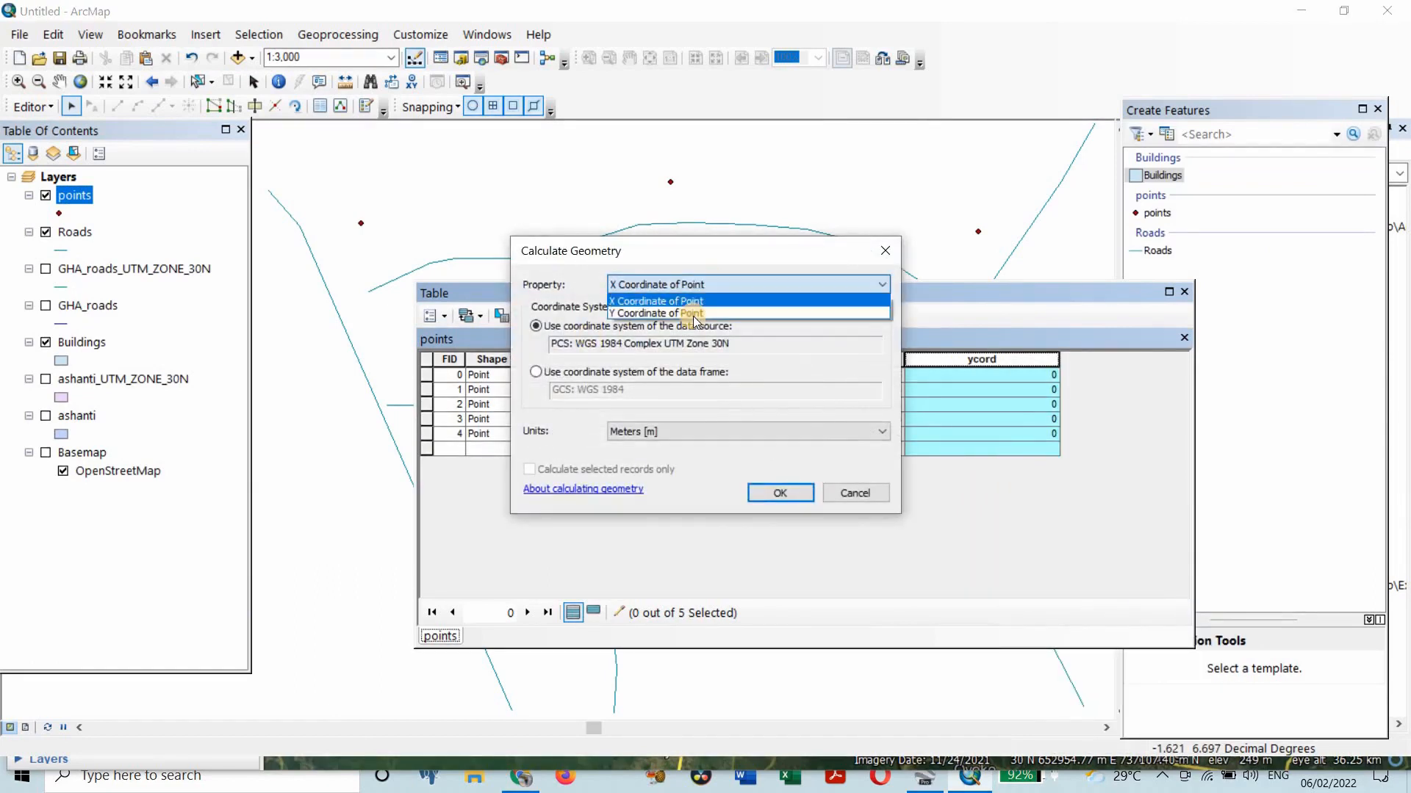
left_click(698, 313)
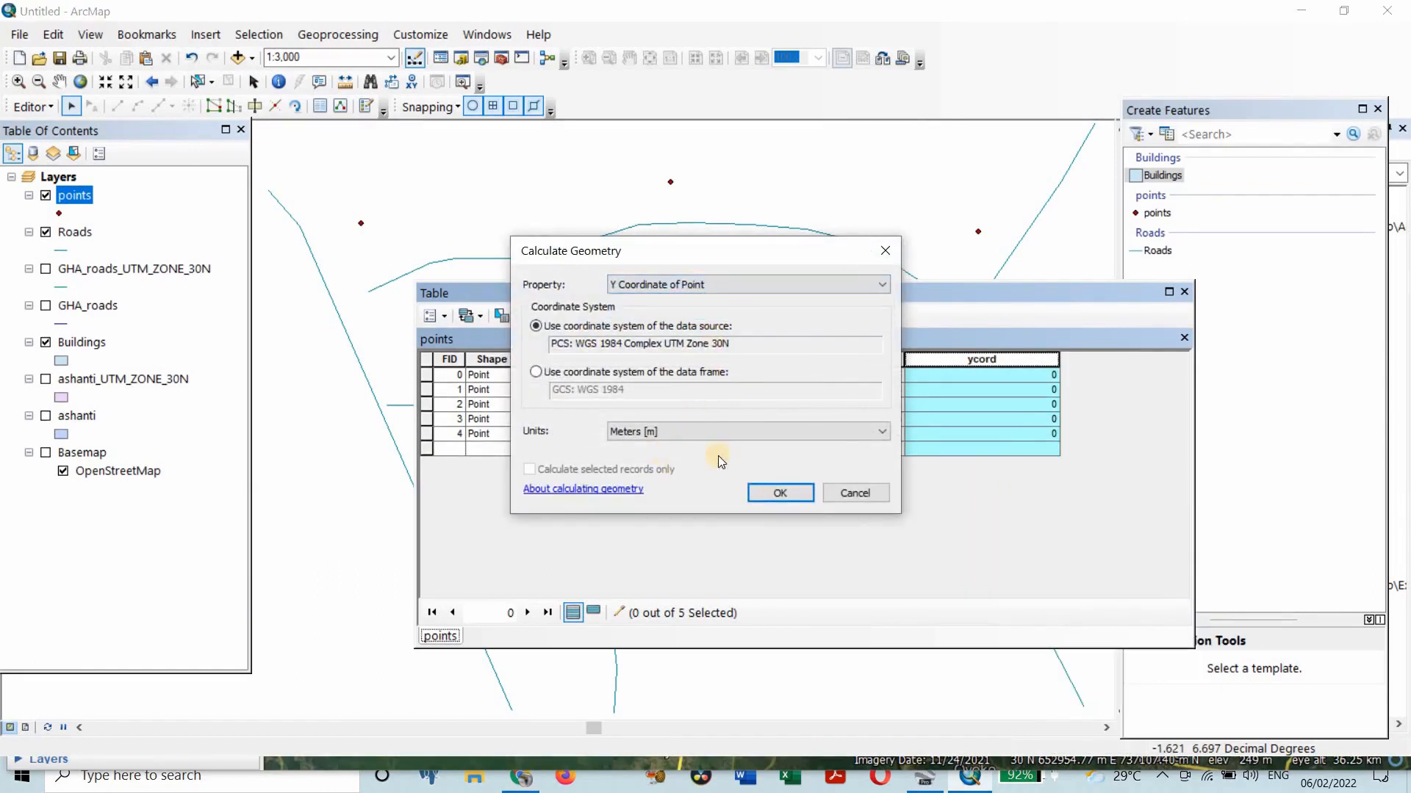
left_click(780, 493)
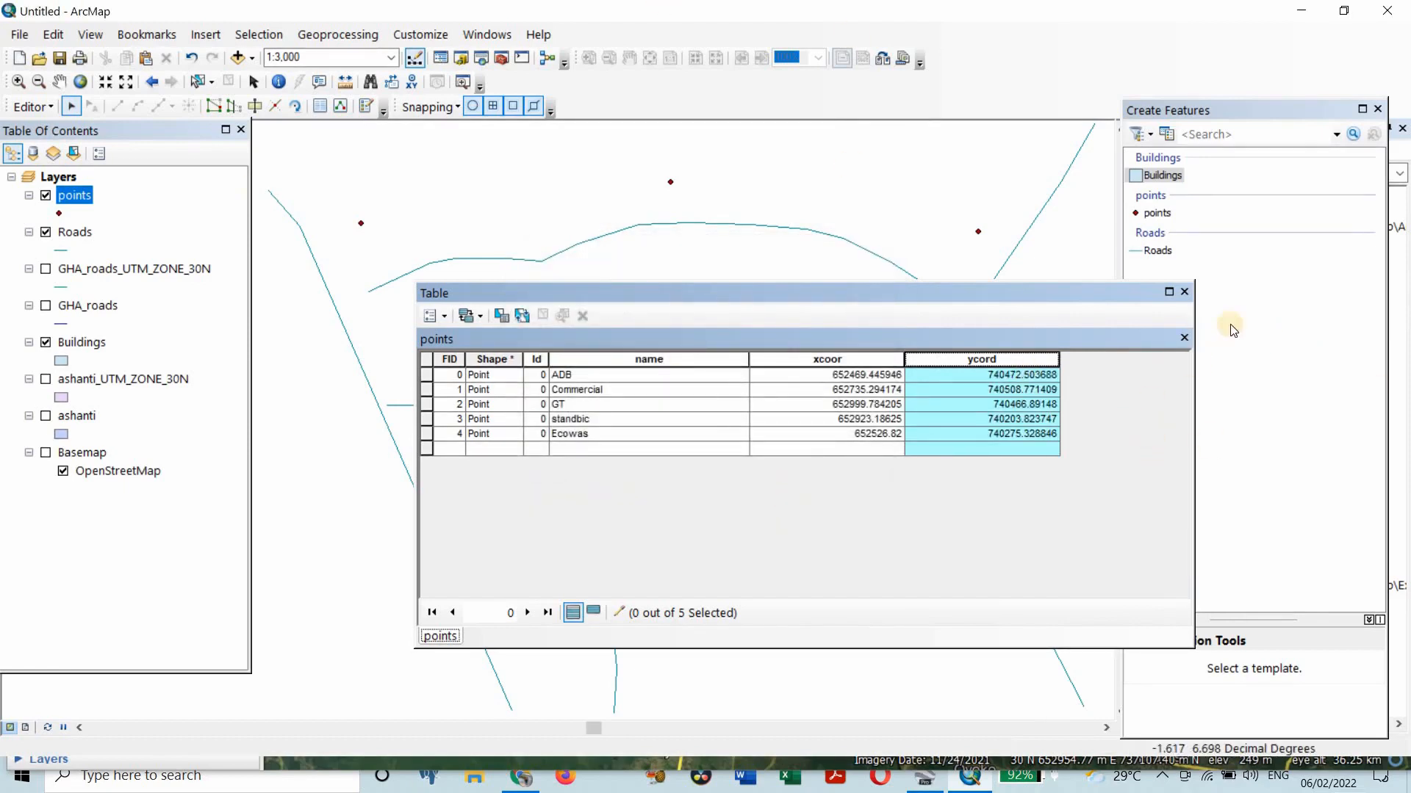
Close the points attribute table and open the attribute table of the Buildings layer
left_click(1182, 292)
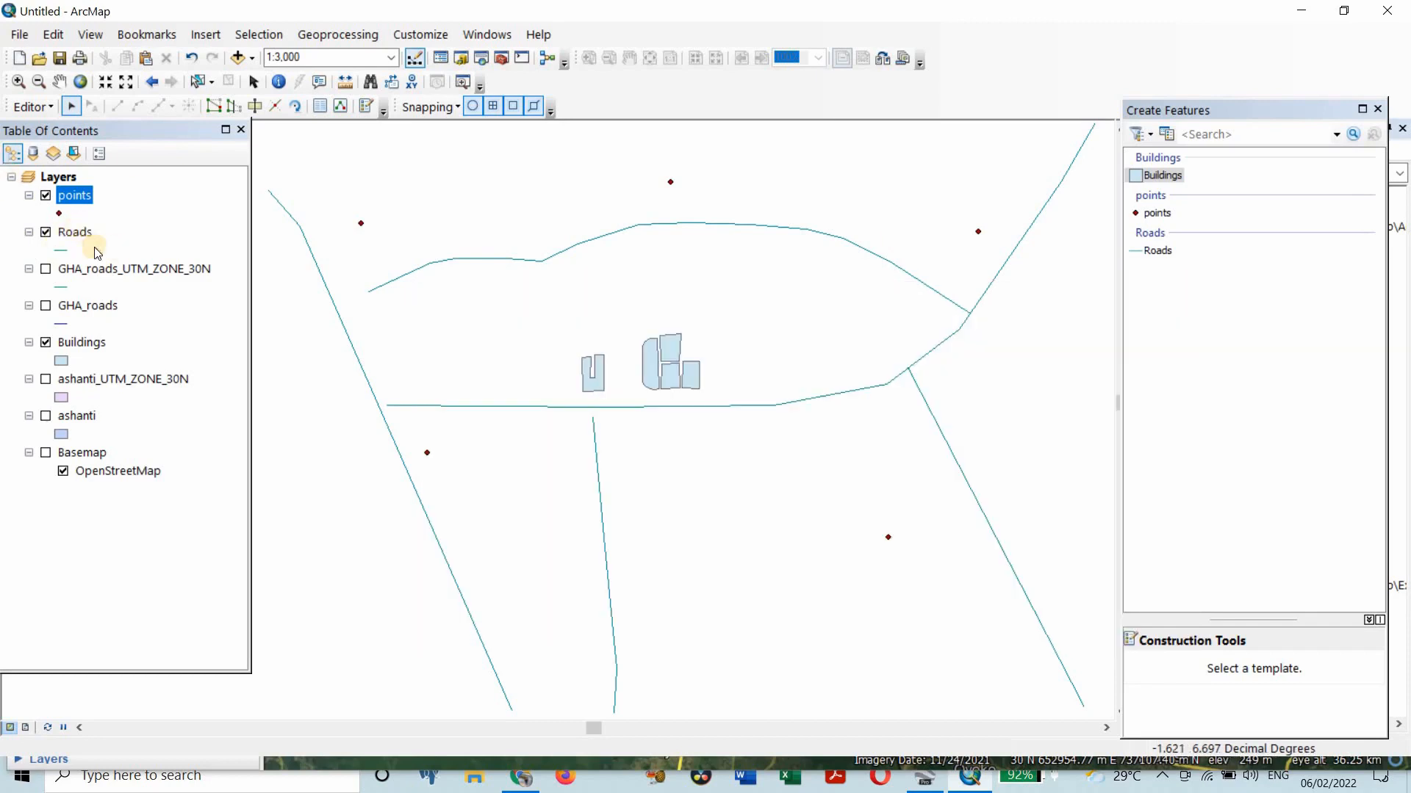
right_click(87, 345)
left_click(190, 397)
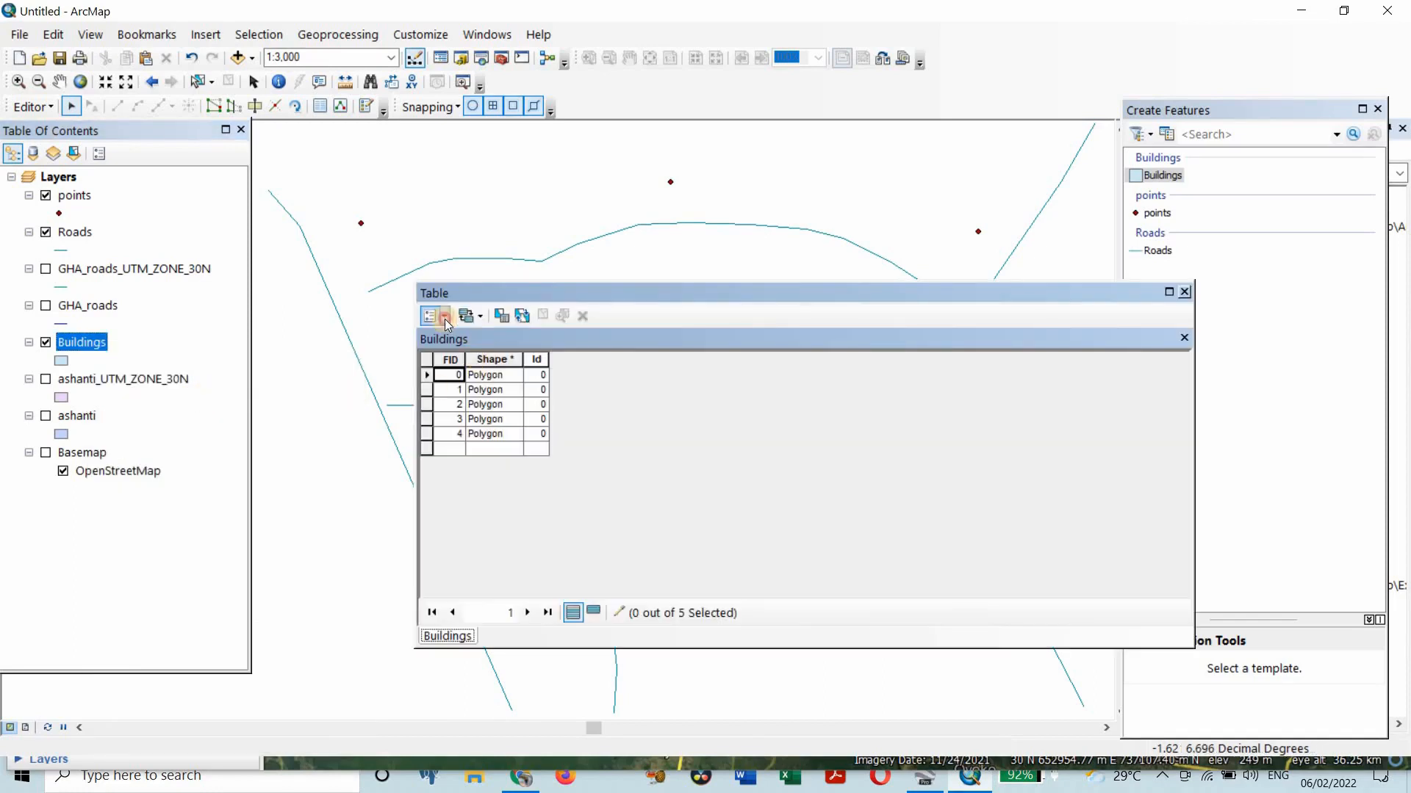
Stop the edit session while keeping the Buildings attribute table open
left_click(445, 317)
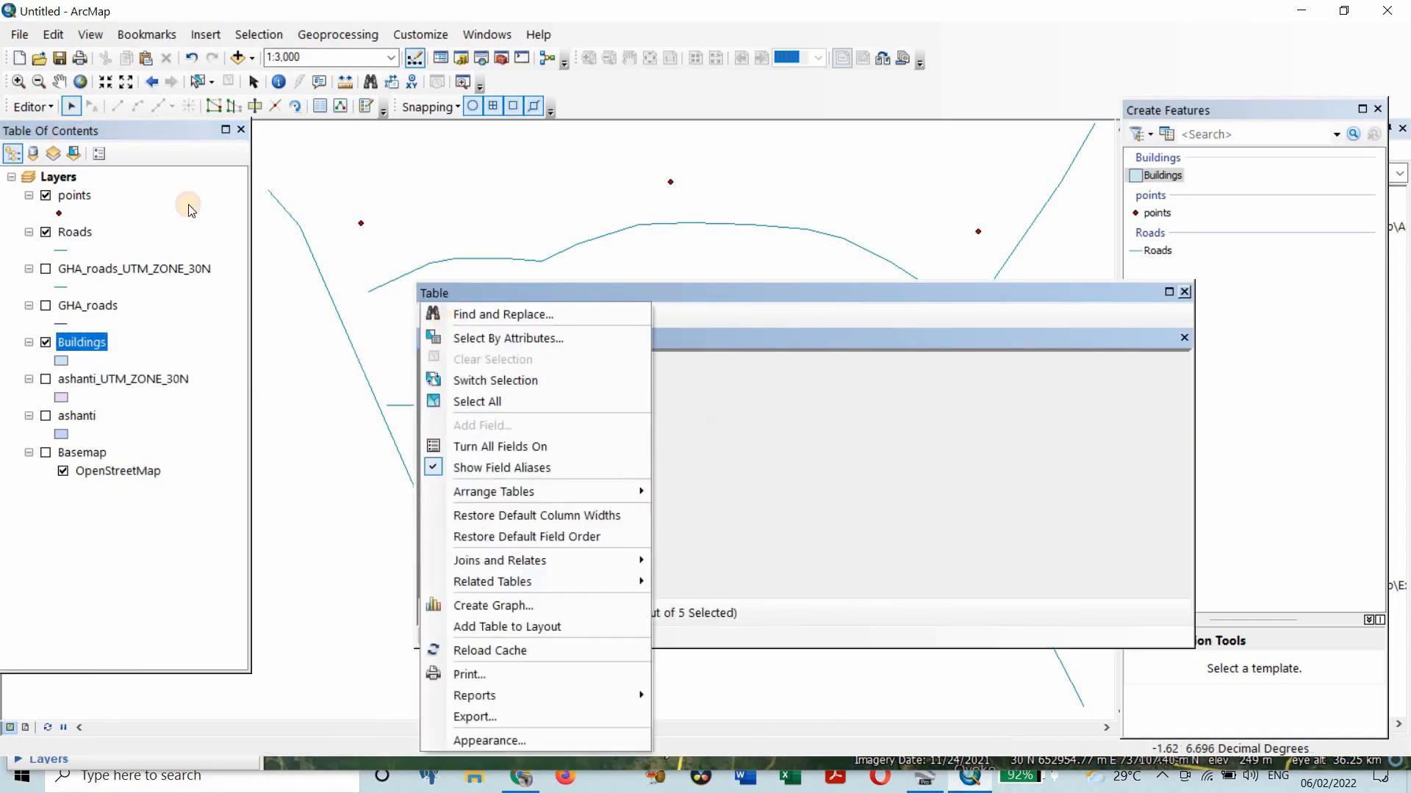
left_click(77, 110)
left_click(50, 108)
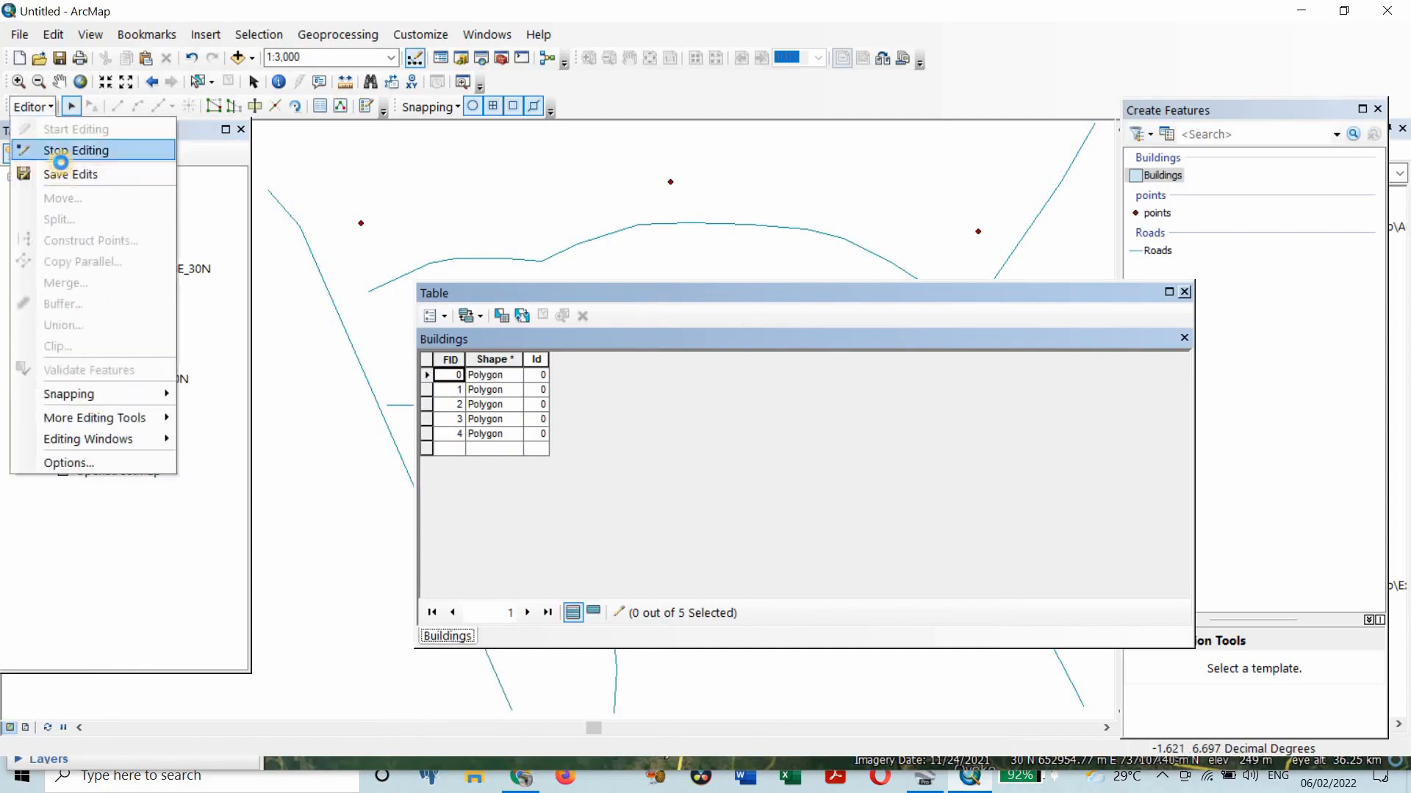
left_click(70, 150)
left_click(33, 107)
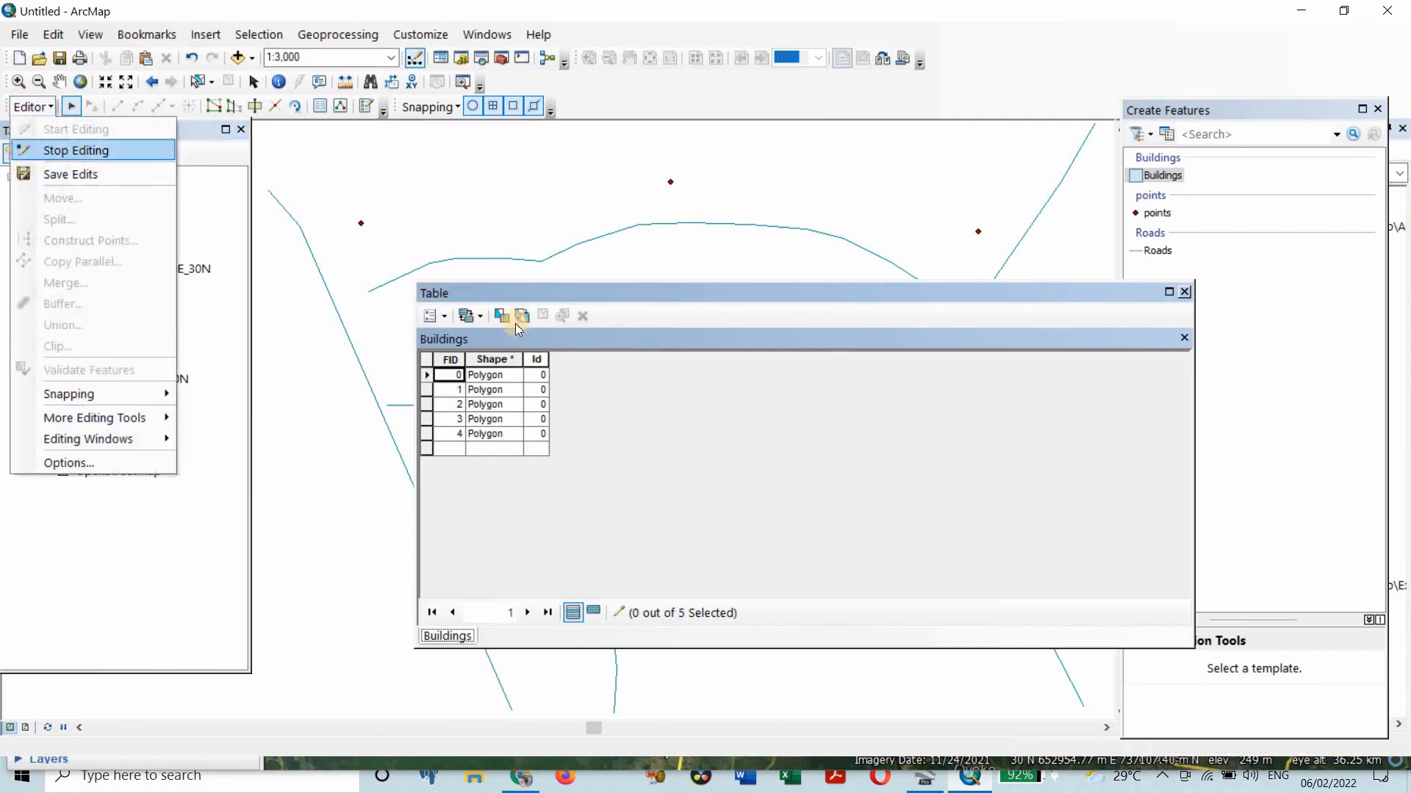
left_click(70, 154)
Add a Text field called name with a length of 25 to the Buildings attribute table
left_click(434, 316)
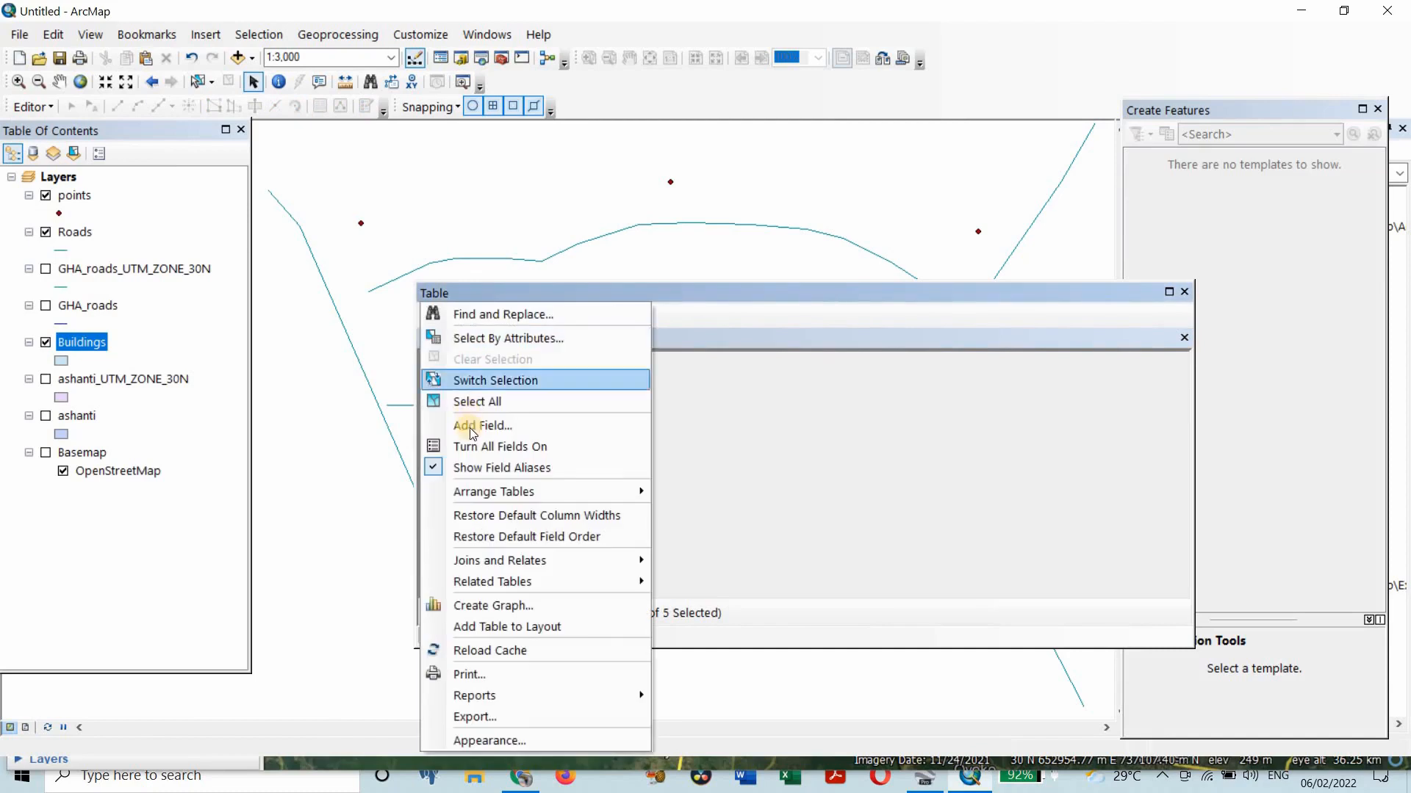
left_click(610, 425)
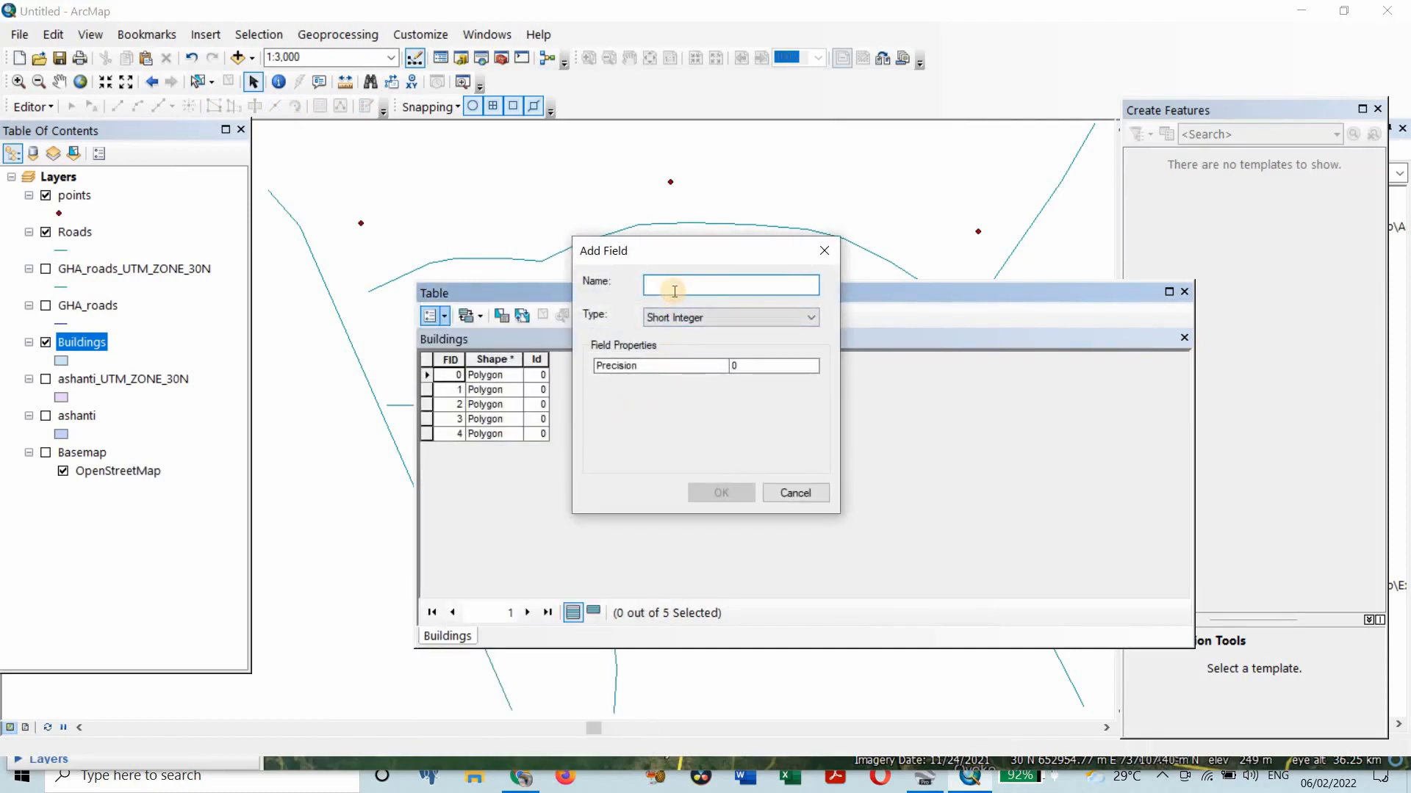
type("name")
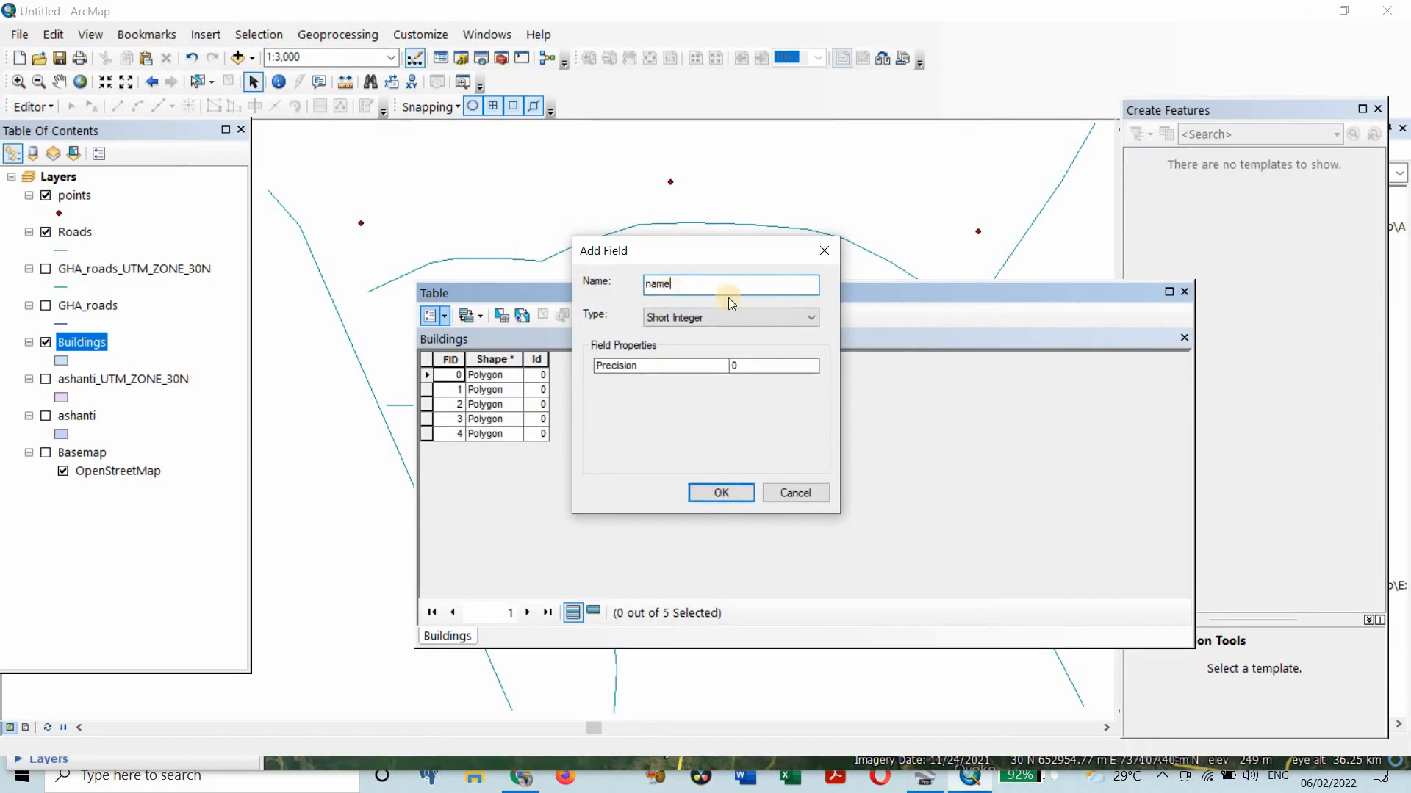
left_click(765, 312)
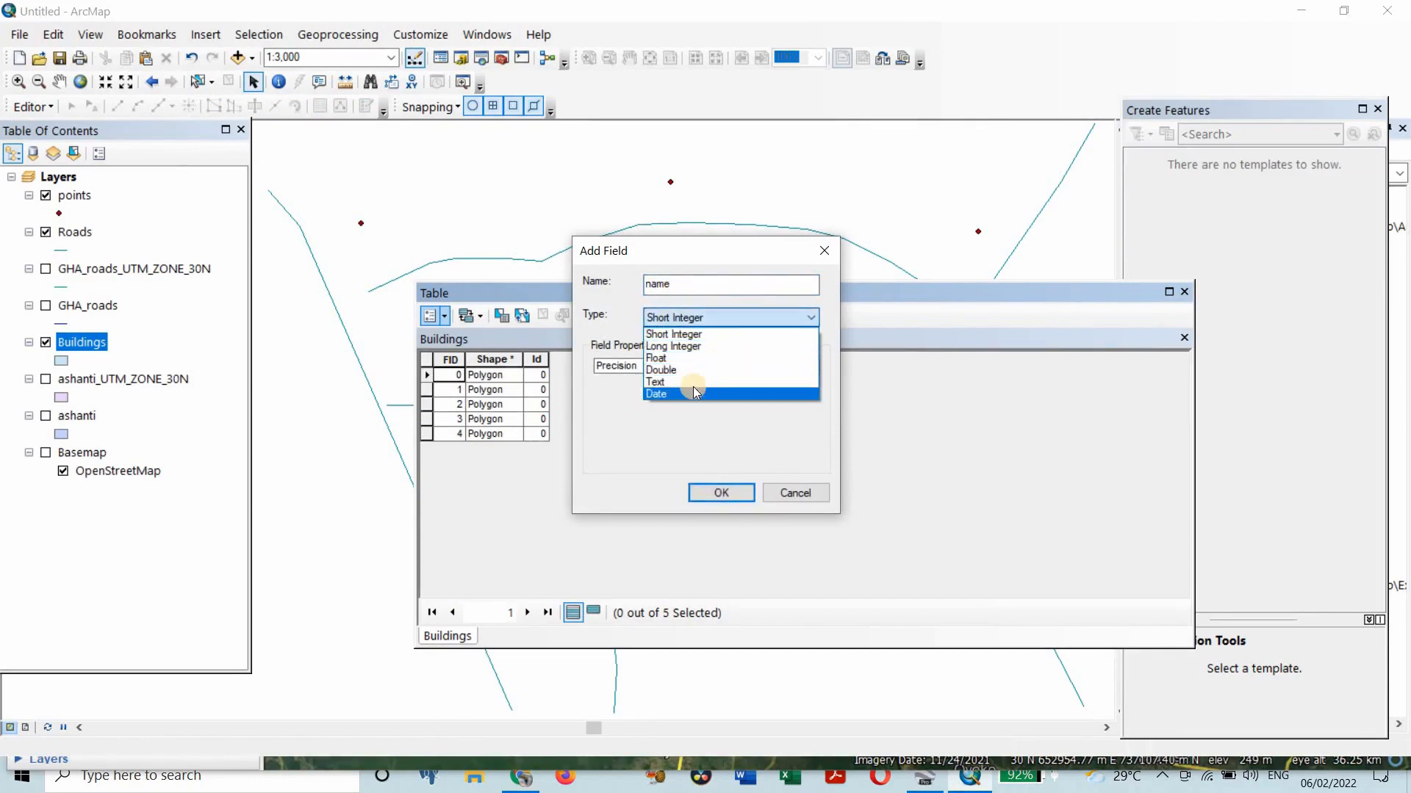
left_click(694, 385)
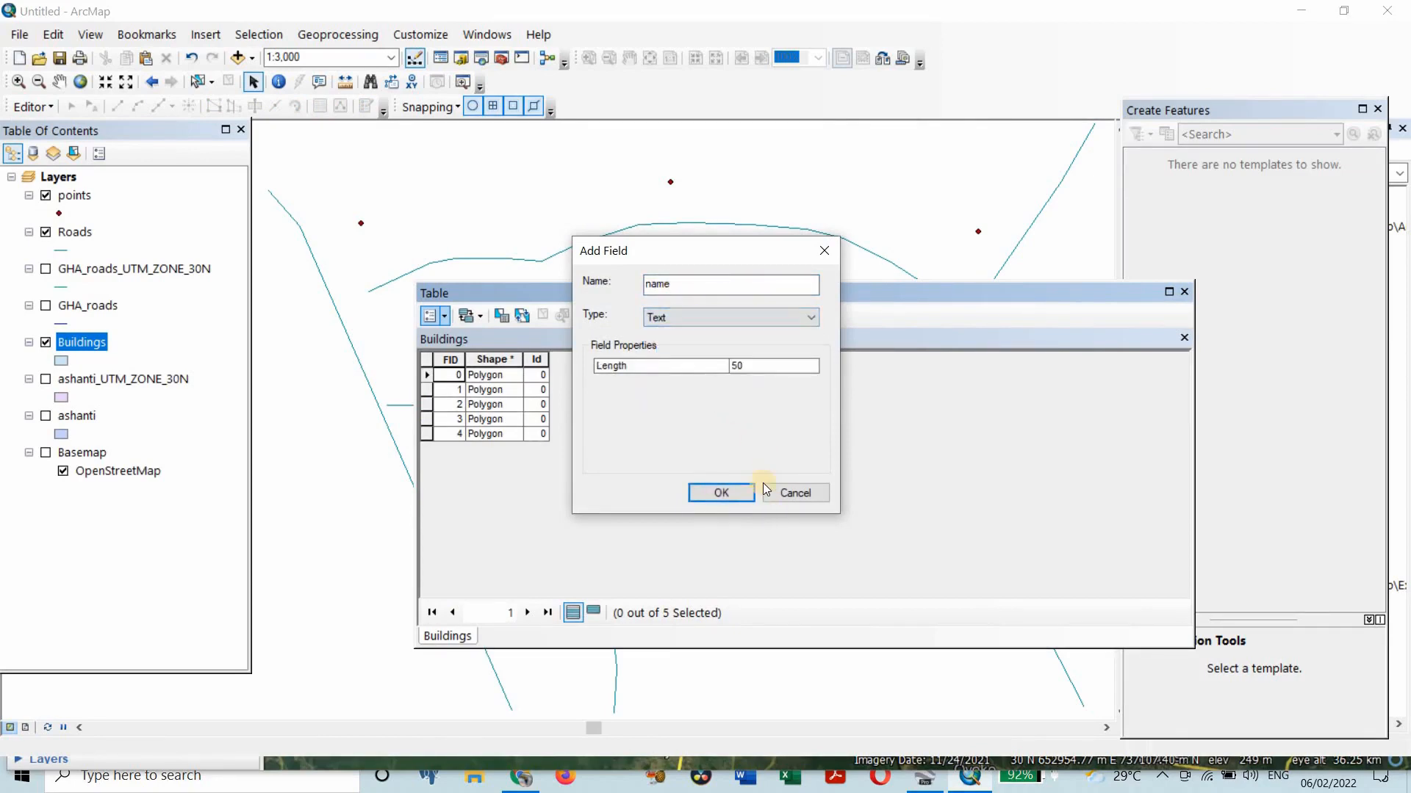
left_click(729, 361)
double_click(743, 365)
key("BackSpace")
type("25")
left_click(707, 486)
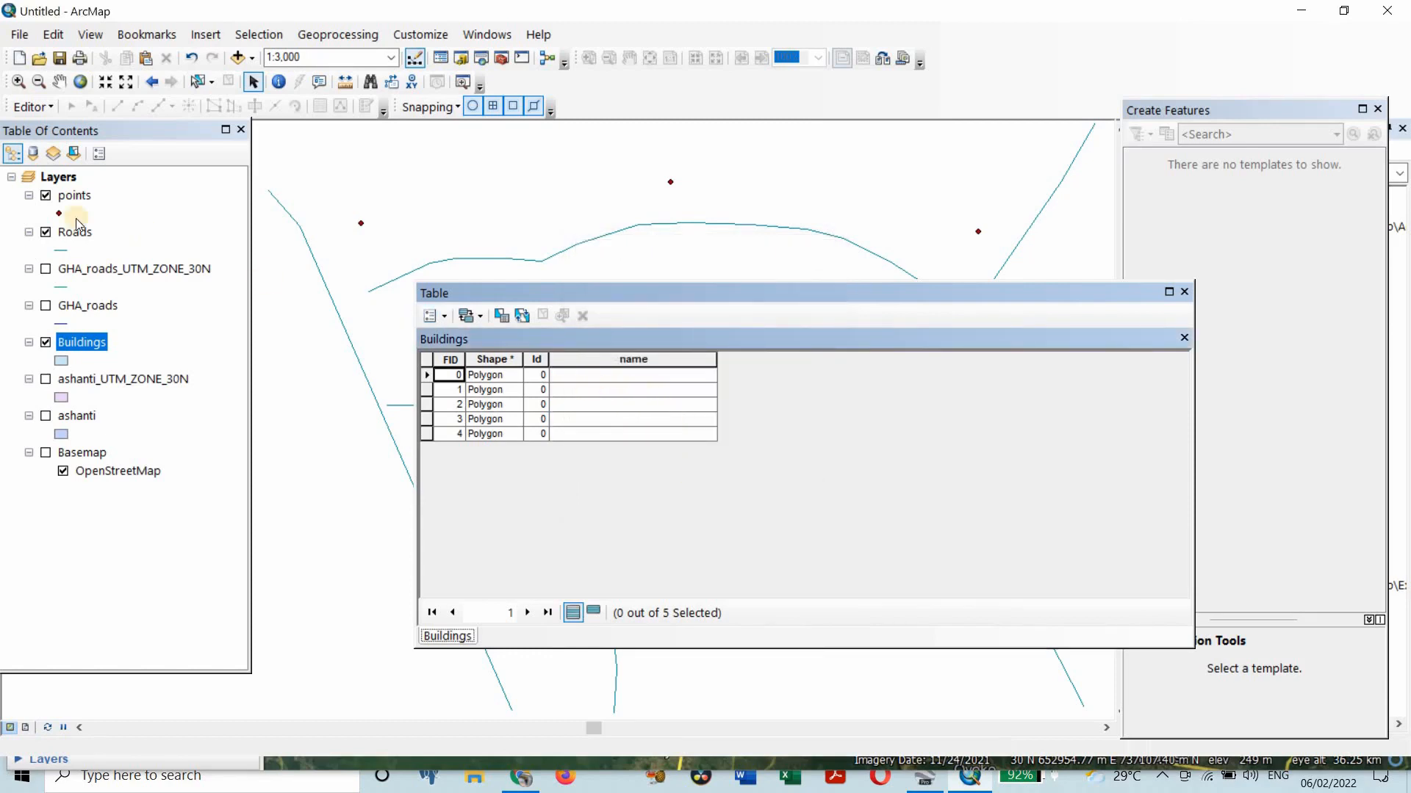
Start editing the Buildings layer and name its five records a, b, c, d and e in FID order
right_click(85, 339)
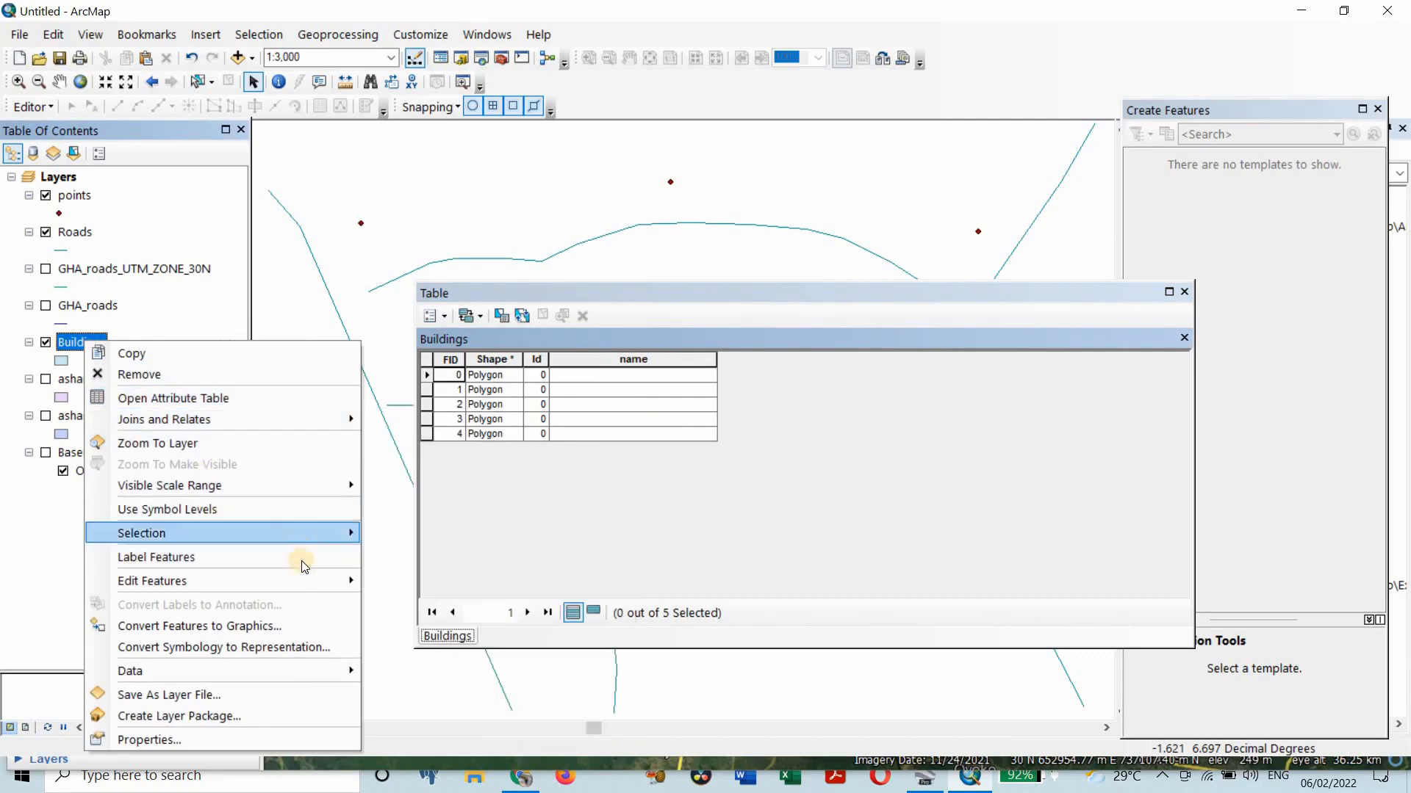
left_click(429, 580)
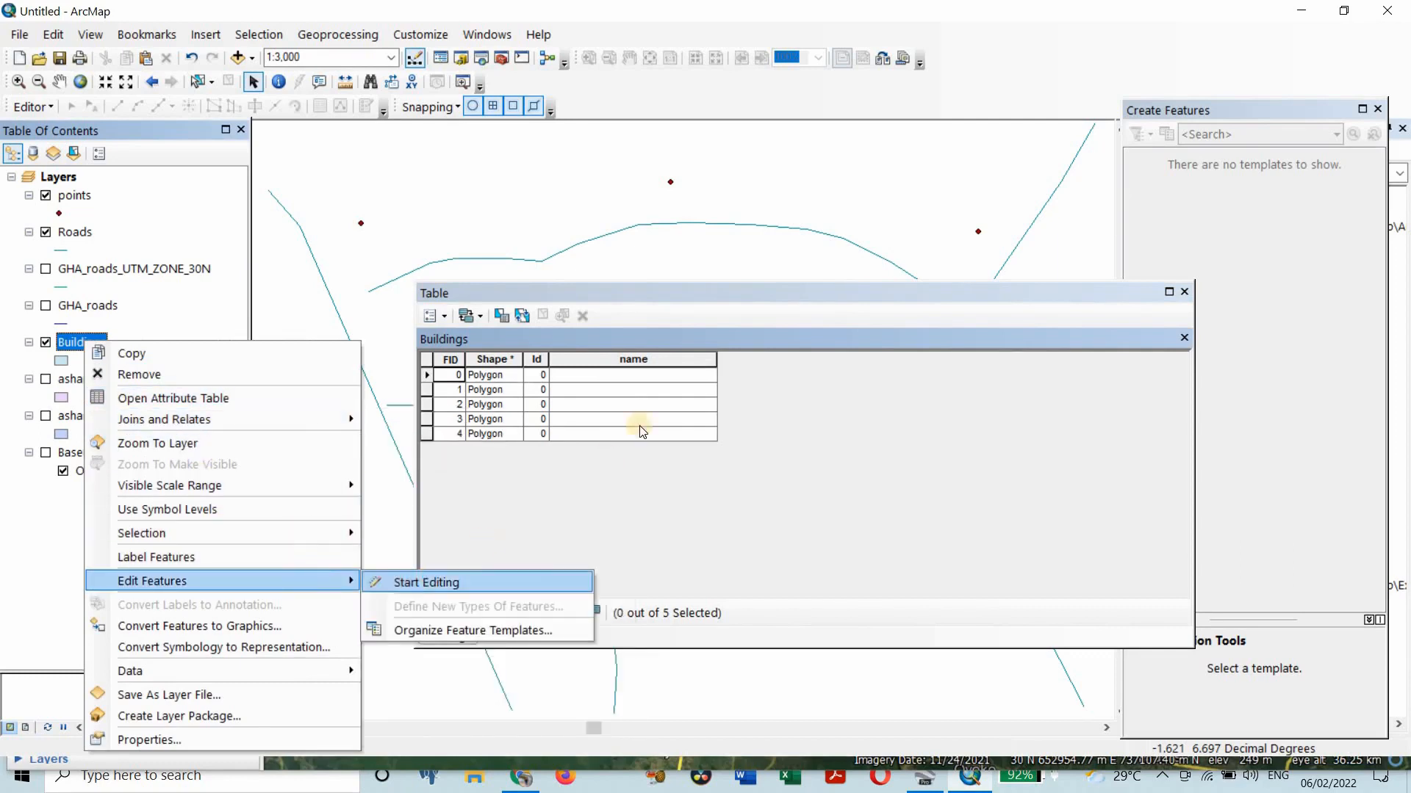
left_click(611, 372)
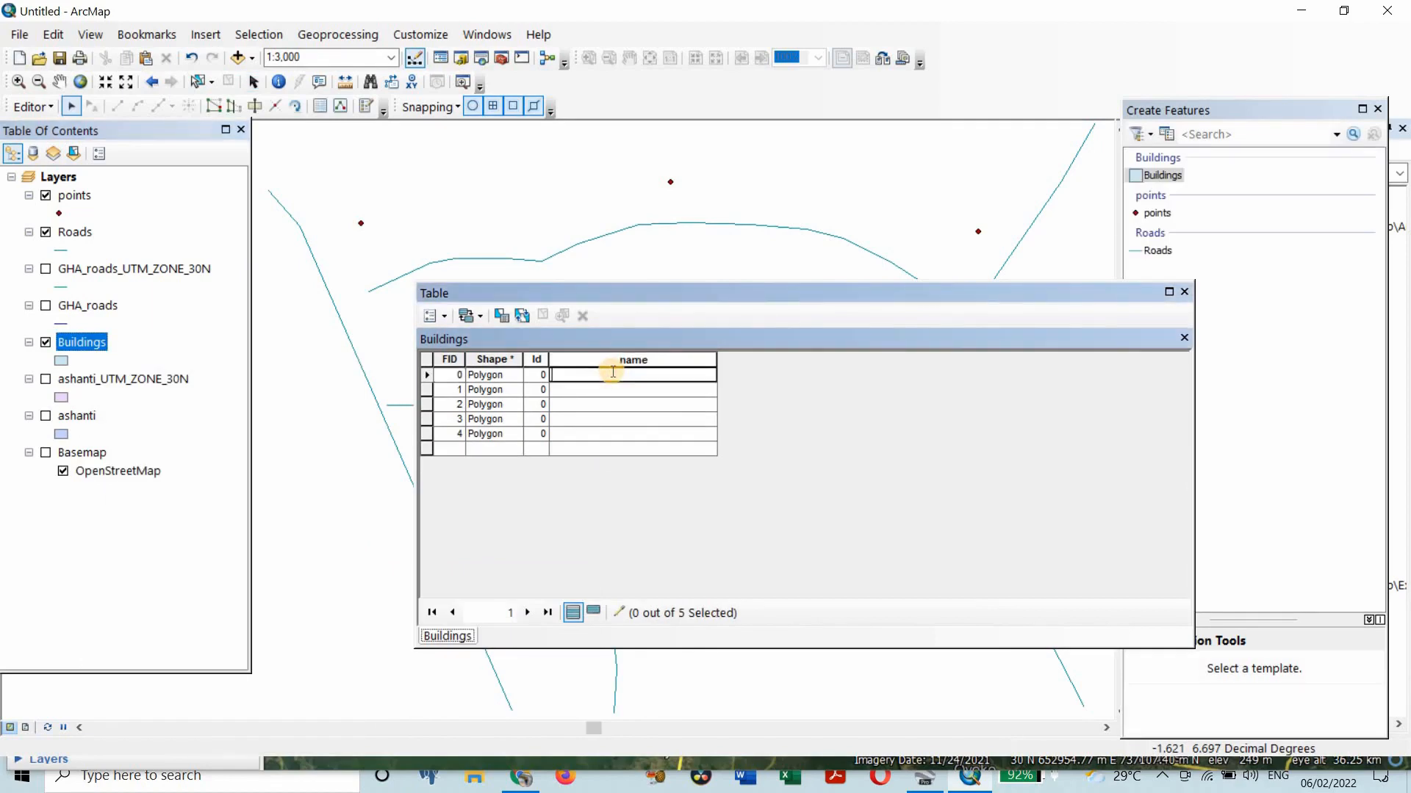
type("a")
left_click(579, 390)
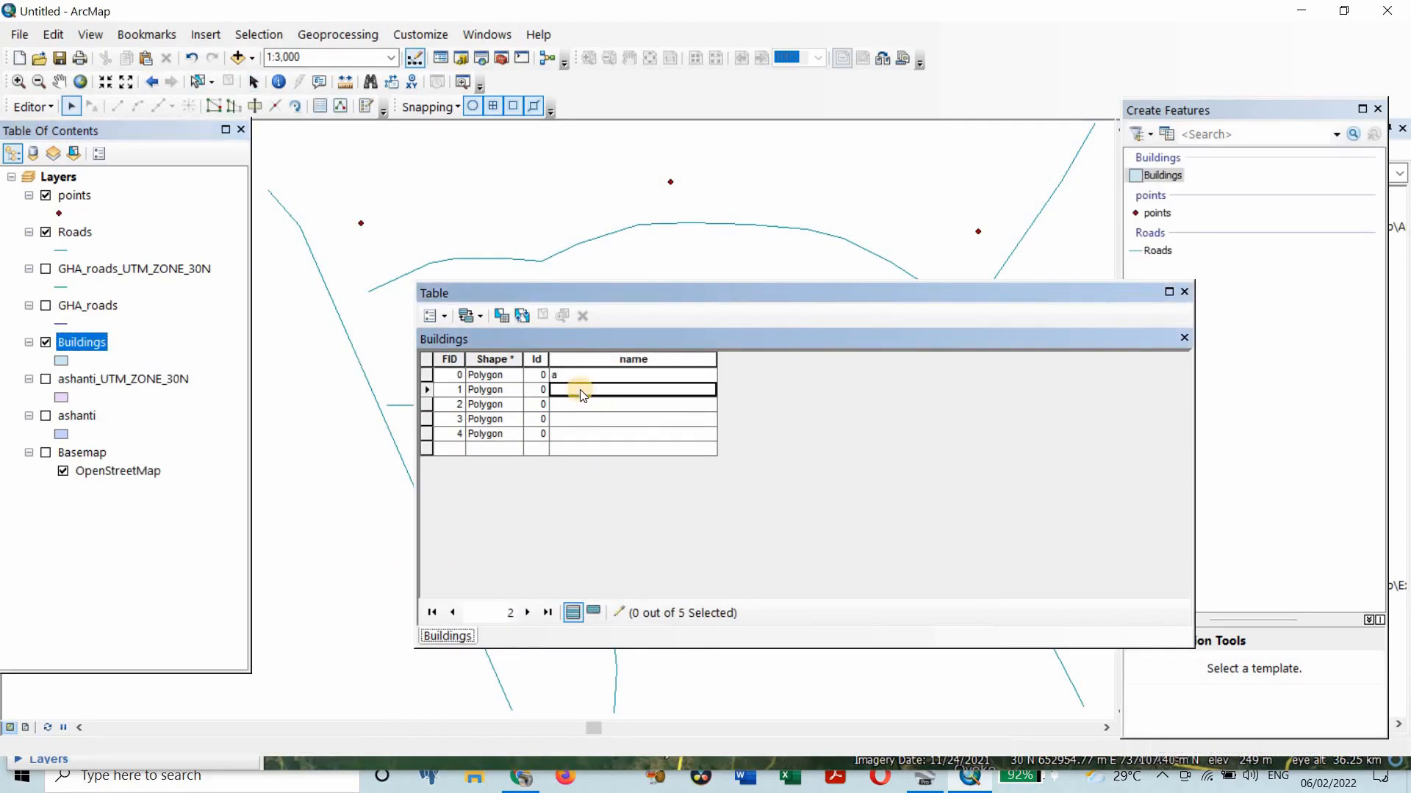
type("b")
left_click(575, 404)
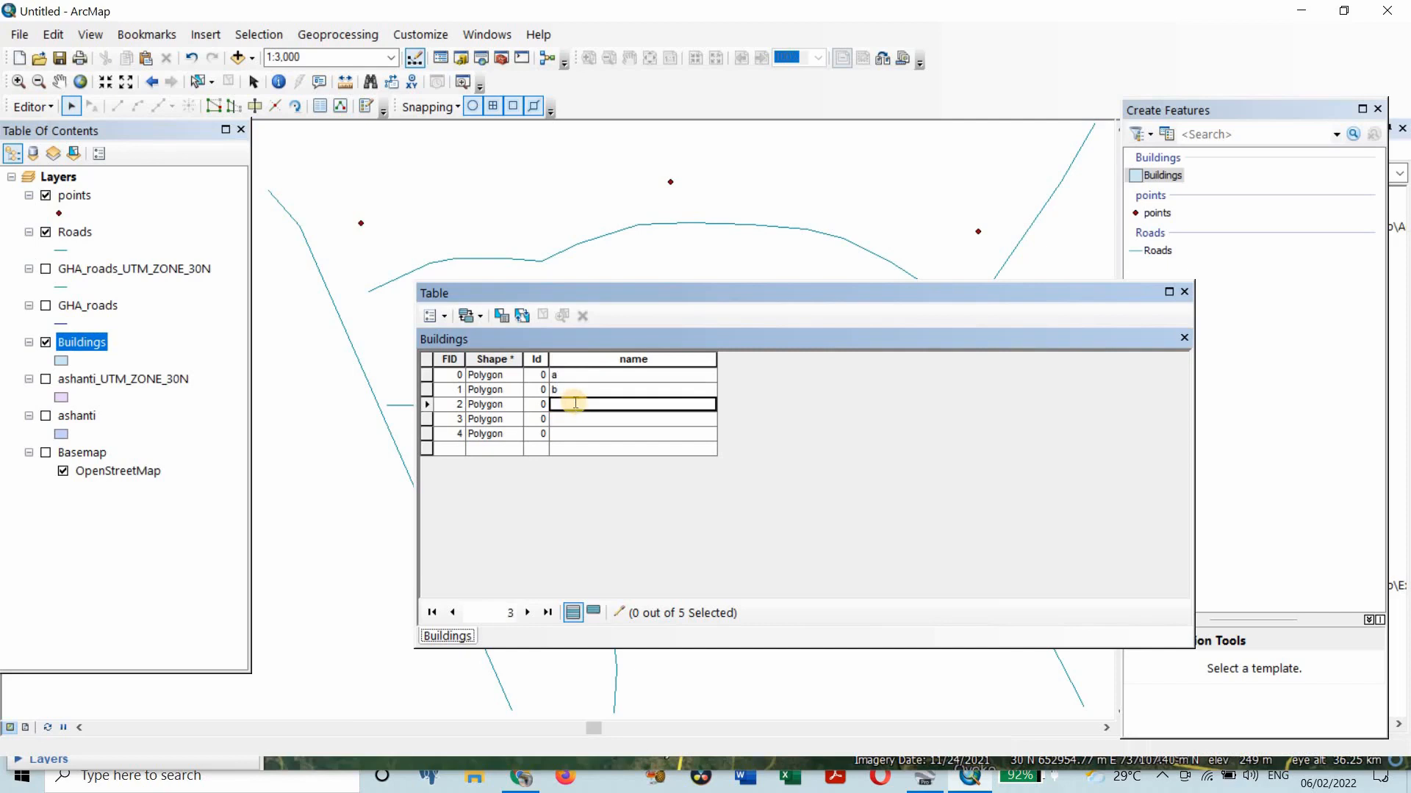
type("c")
left_click(562, 420)
type("d")
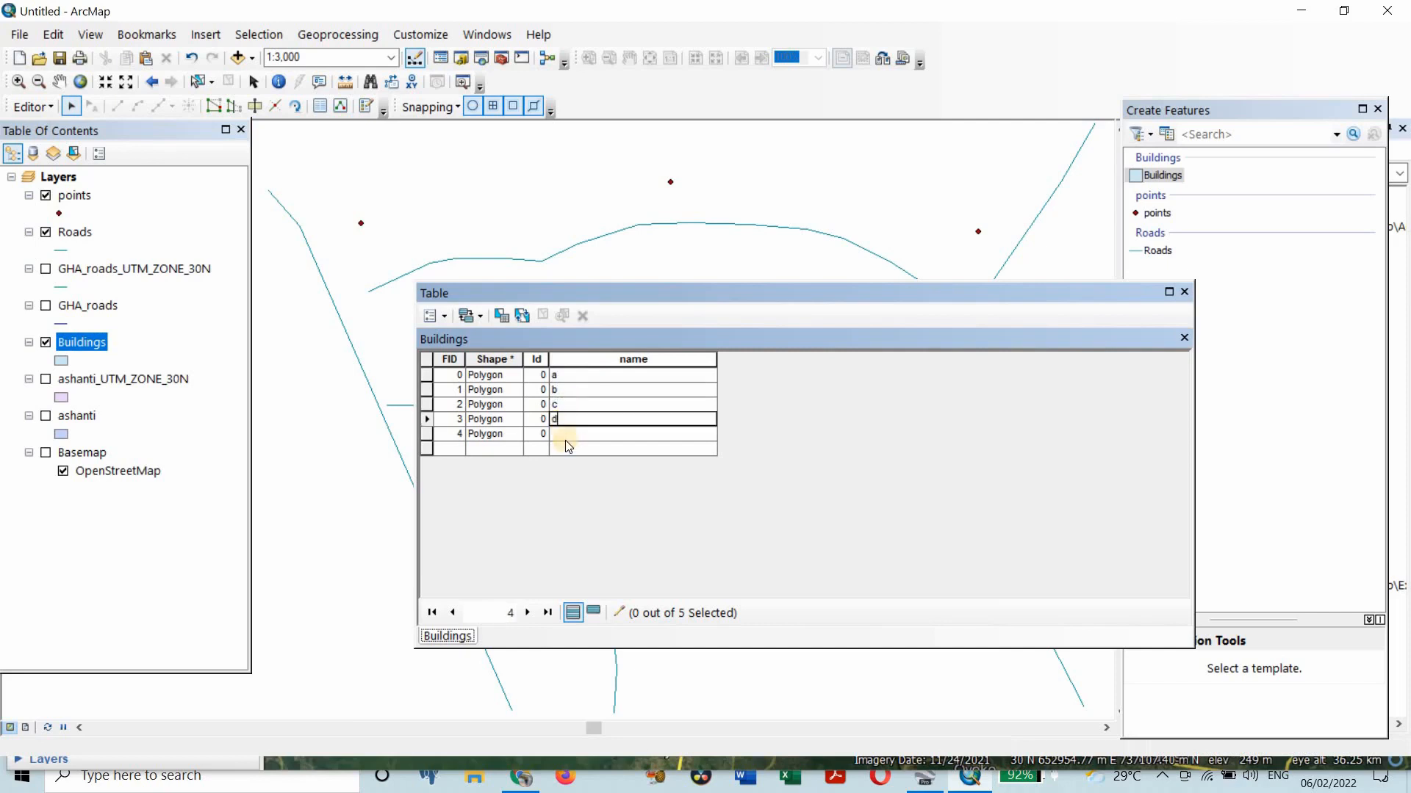
left_click(566, 435)
type("e")
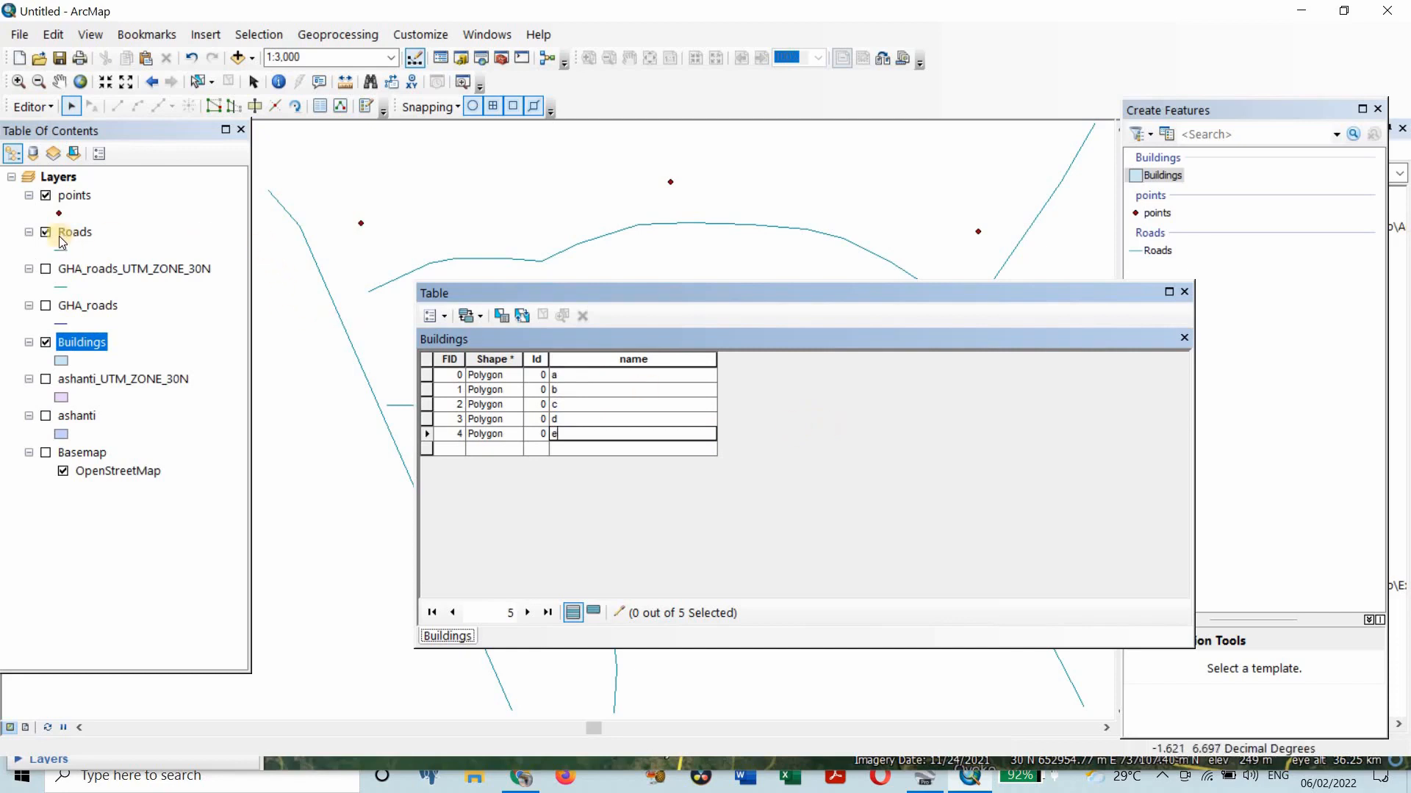
Save the building name edits and stop the edit session
left_click(52, 107)
left_click(88, 174)
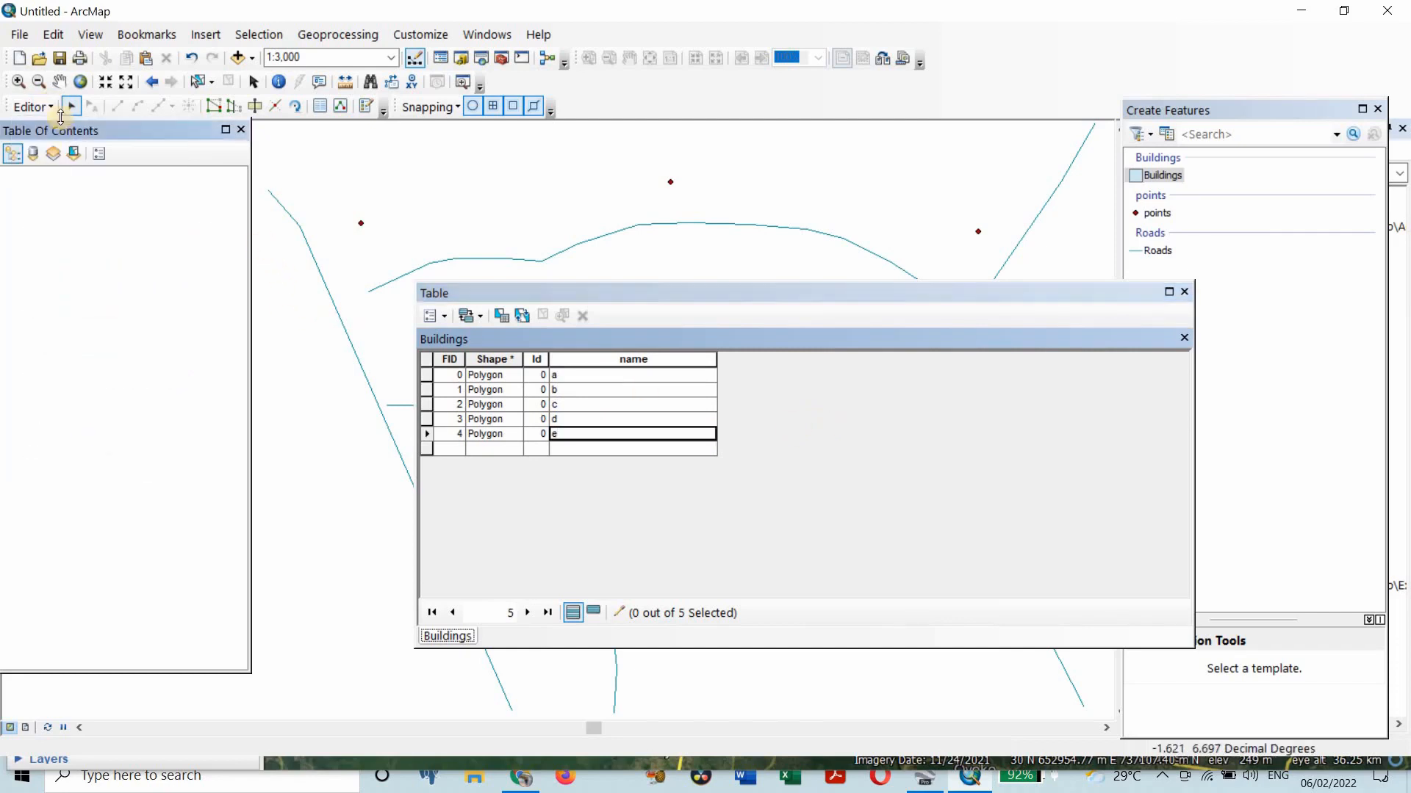
left_click(51, 107)
left_click(77, 151)
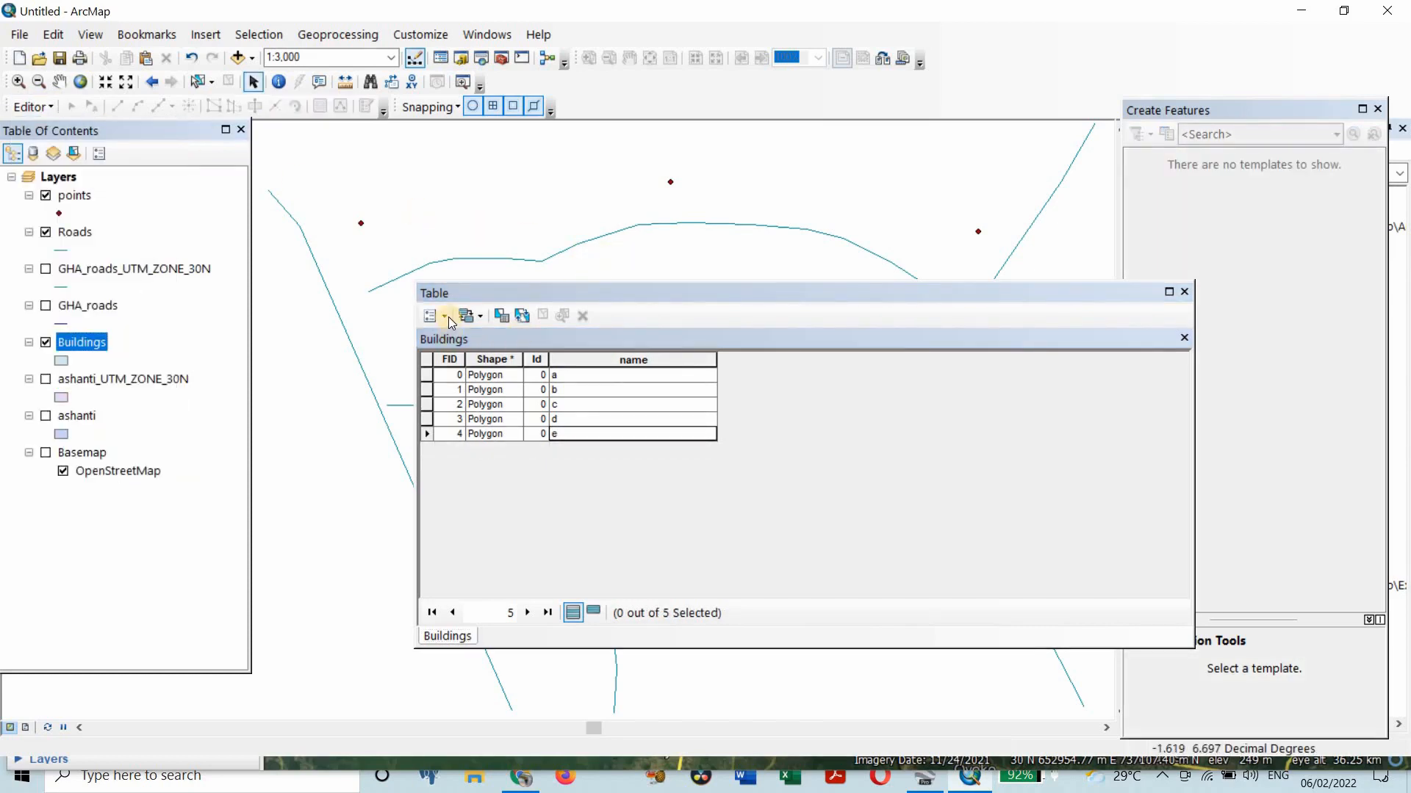
Add a Double field called area to the Buildings attribute table
left_click(447, 318)
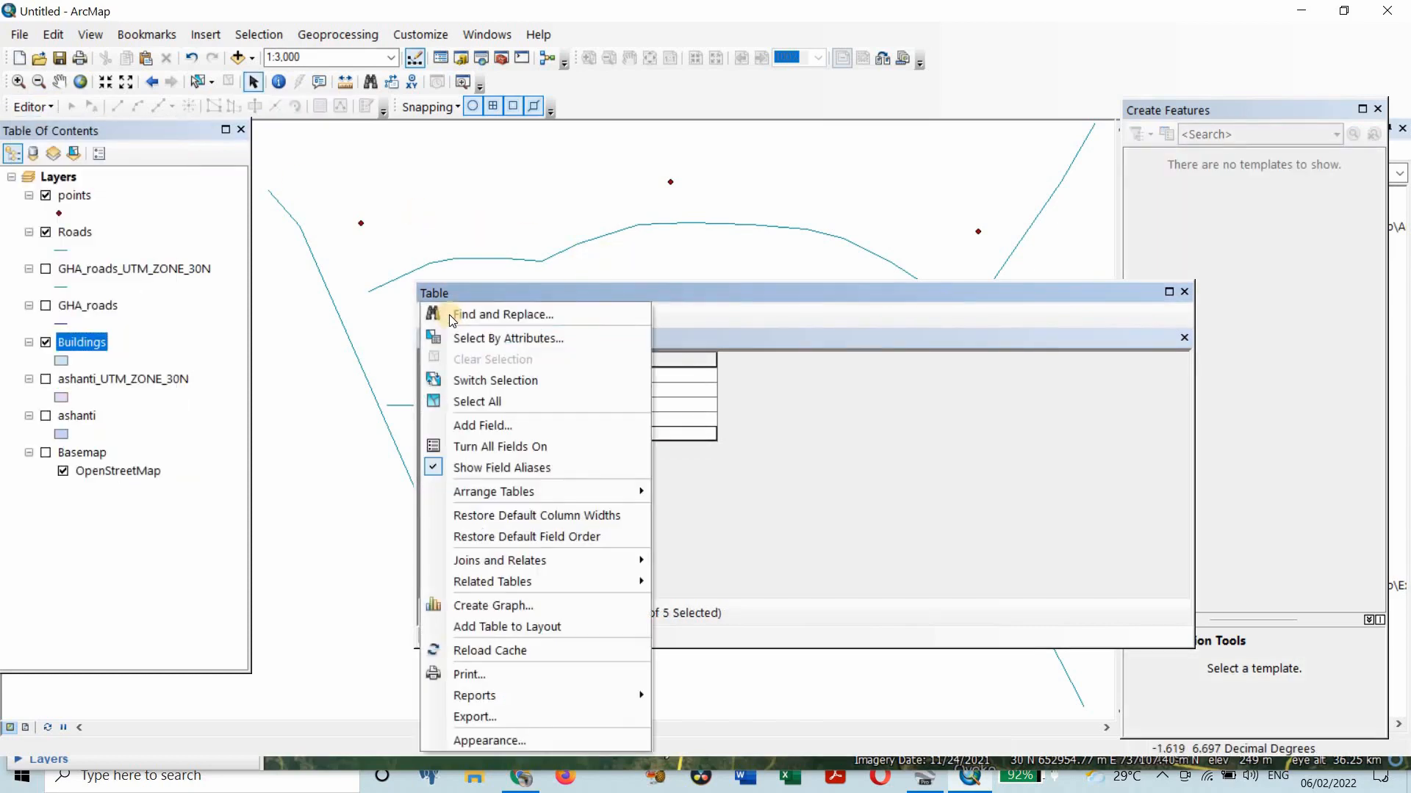
left_click(489, 426)
left_click(675, 283)
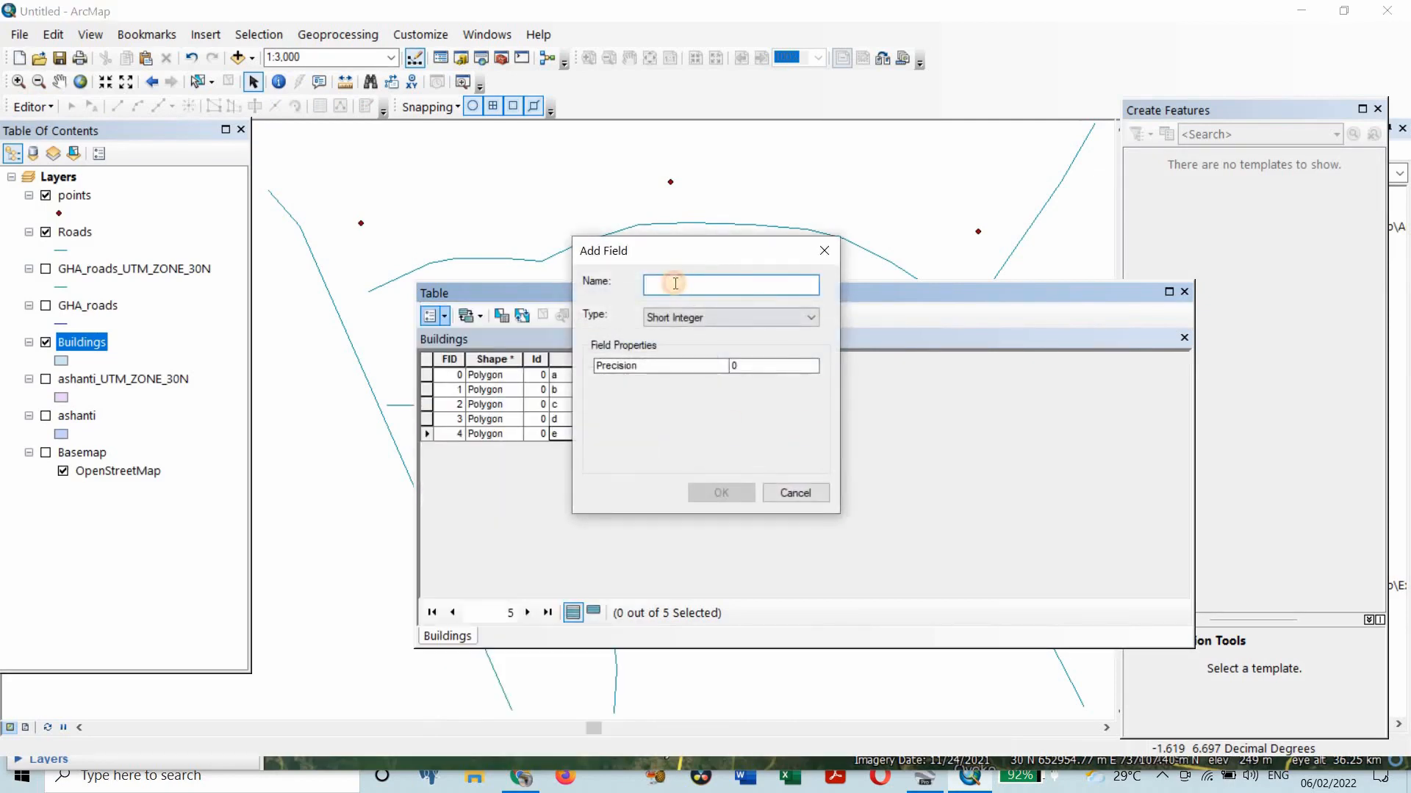
type("area")
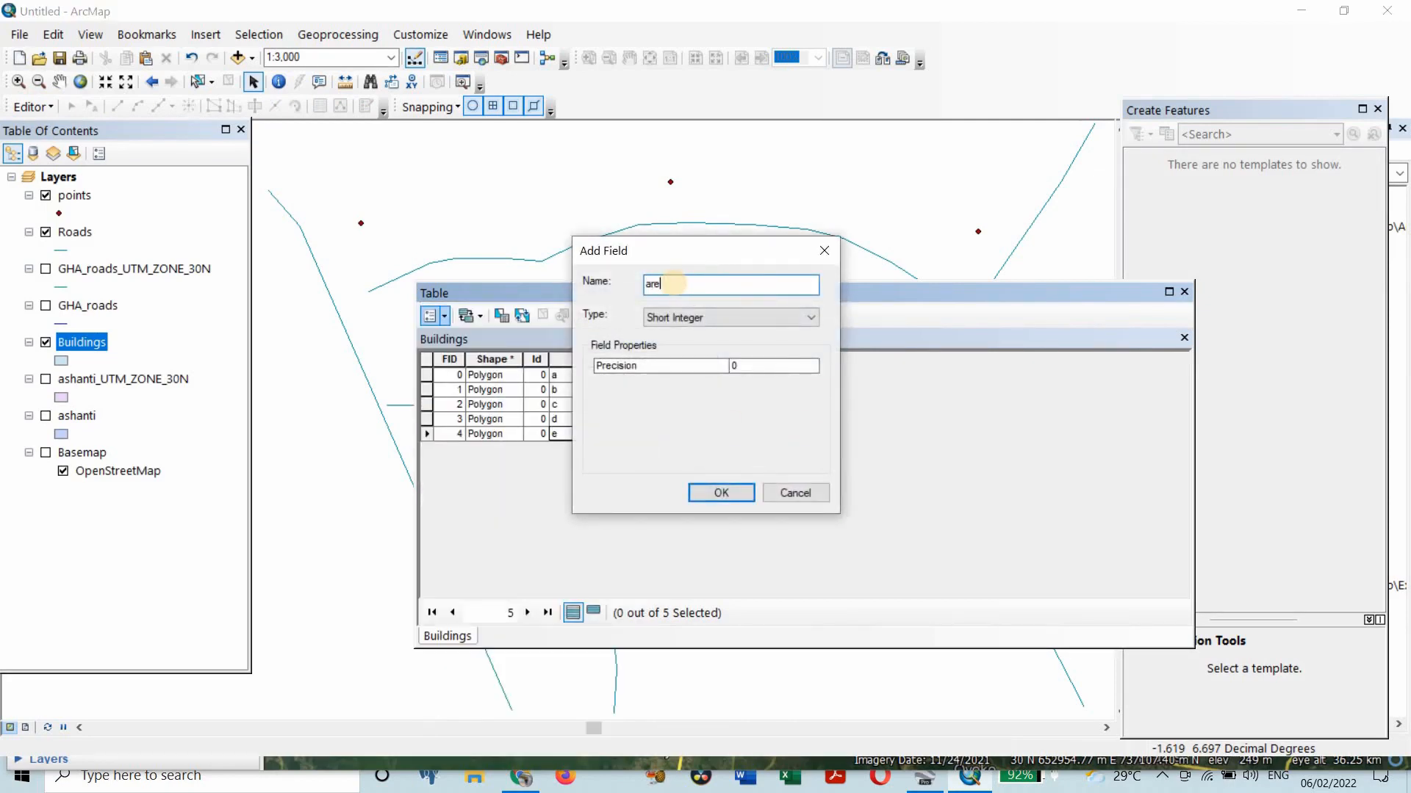
left_click(685, 316)
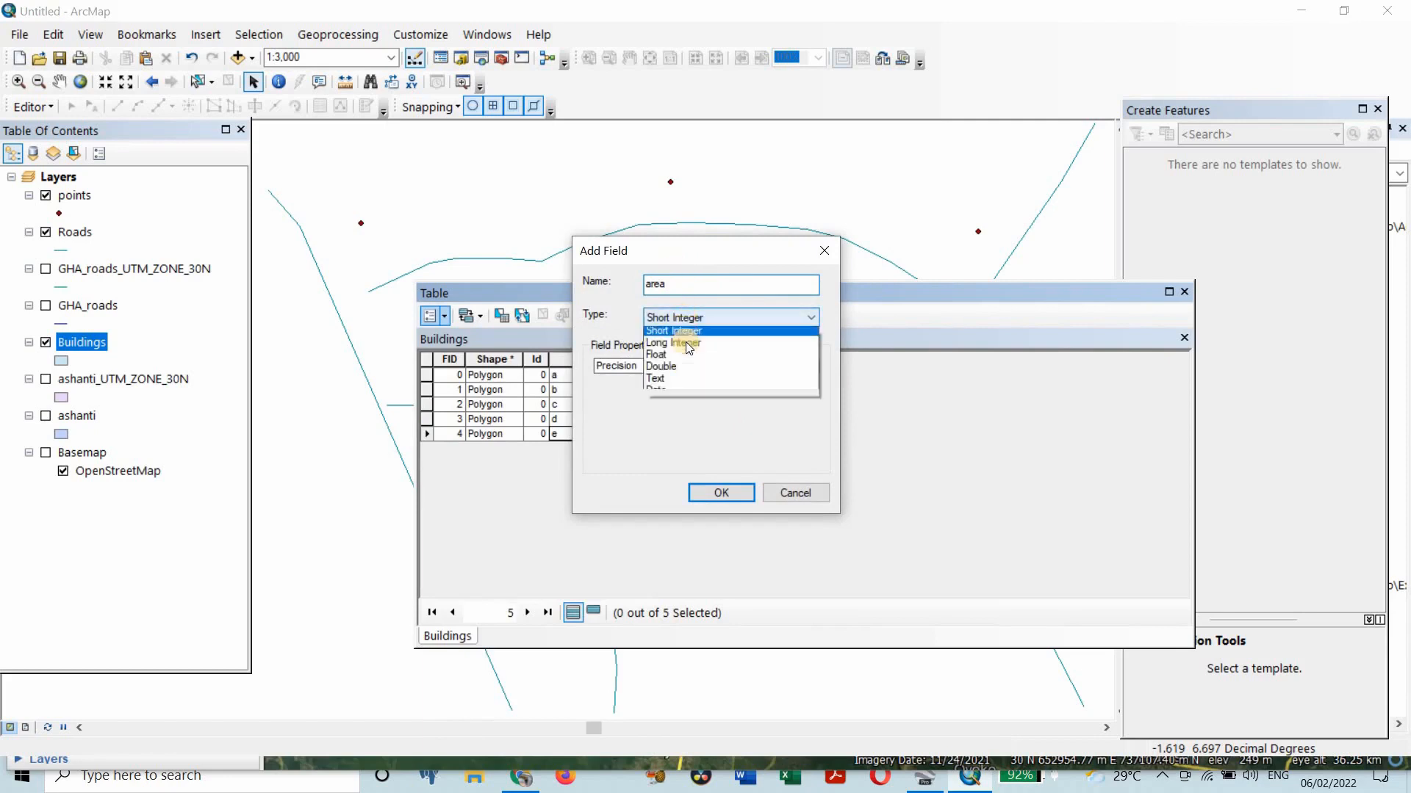
left_click(734, 440)
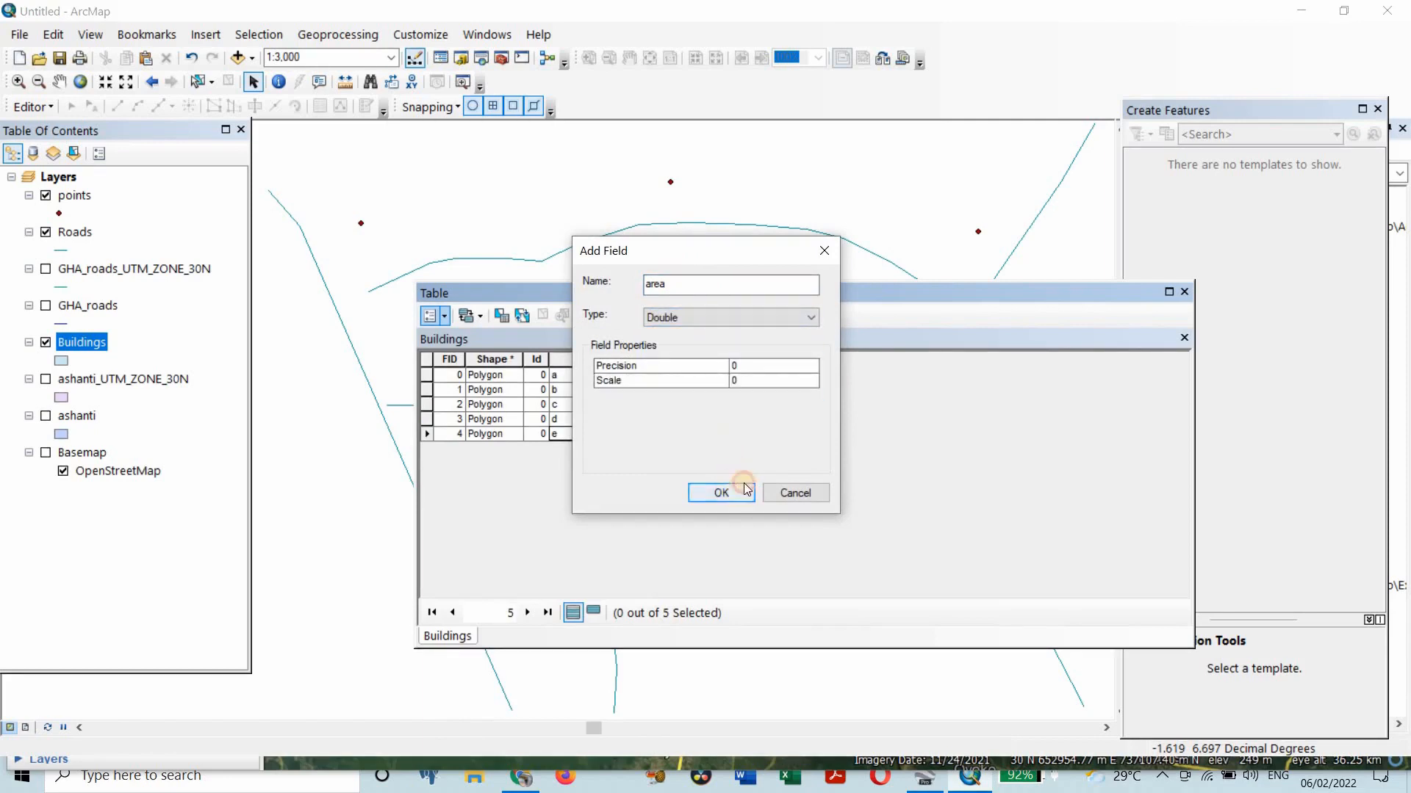
left_click(720, 493)
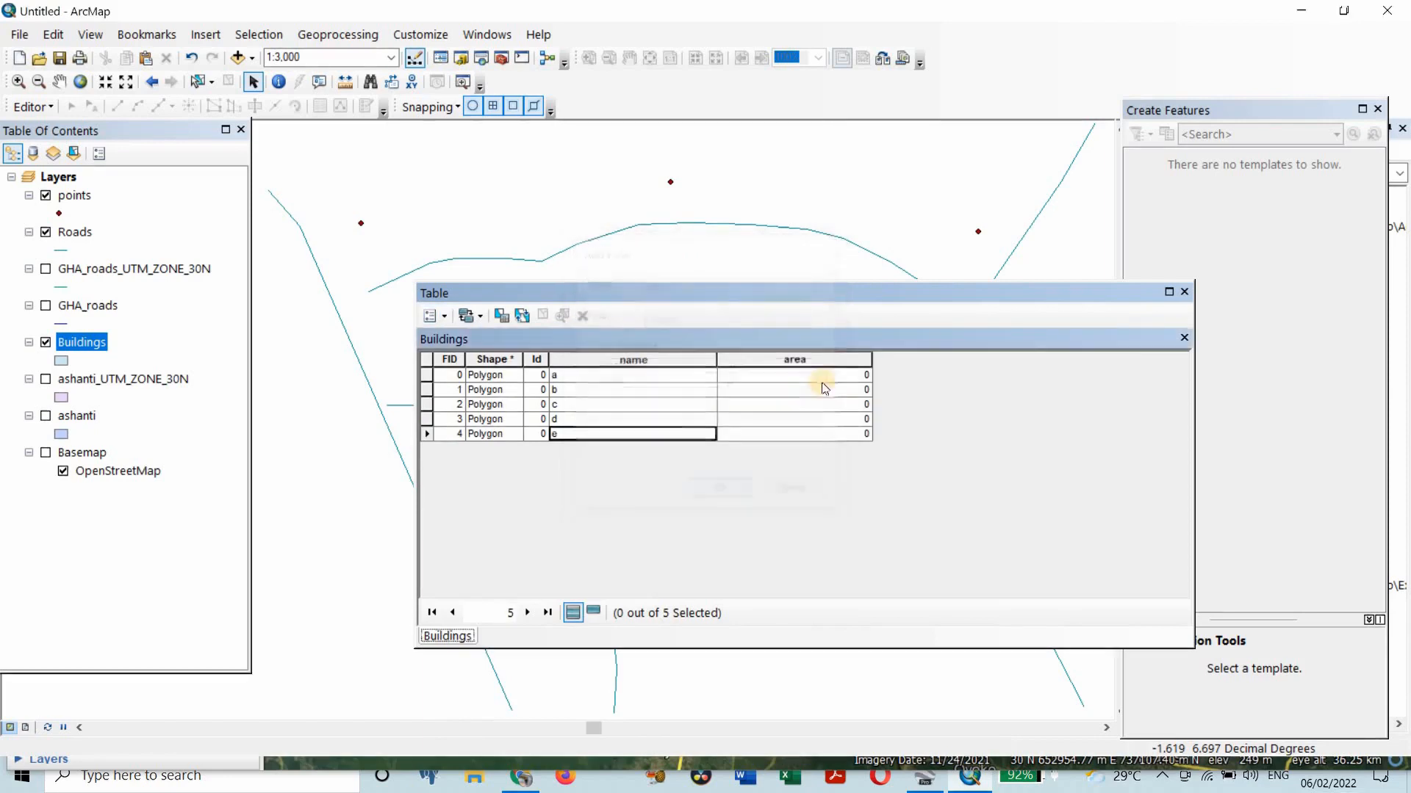
Start editing the Buildings layer again with its attribute table open
left_click(31, 106)
left_click(337, 254)
left_click(105, 338)
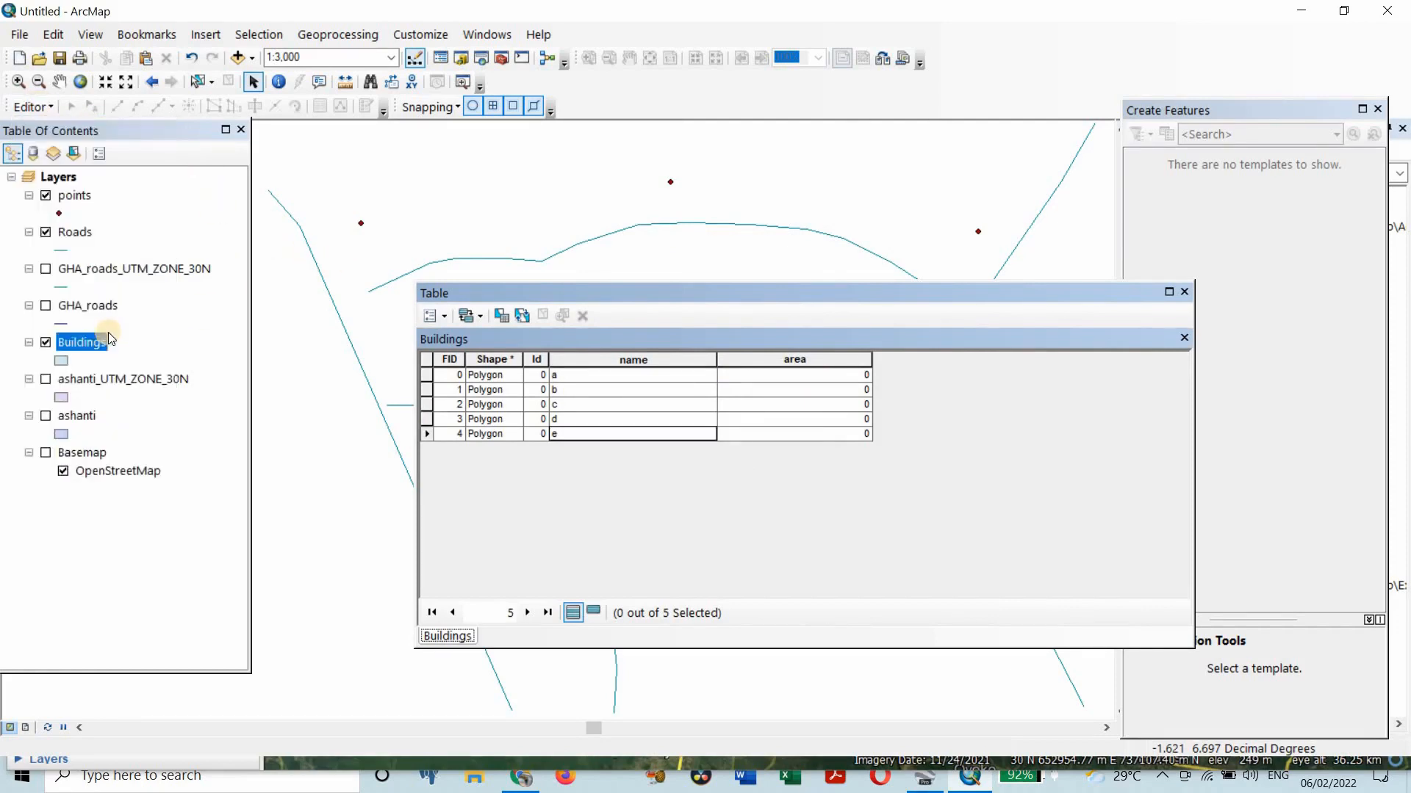
right_click(86, 341)
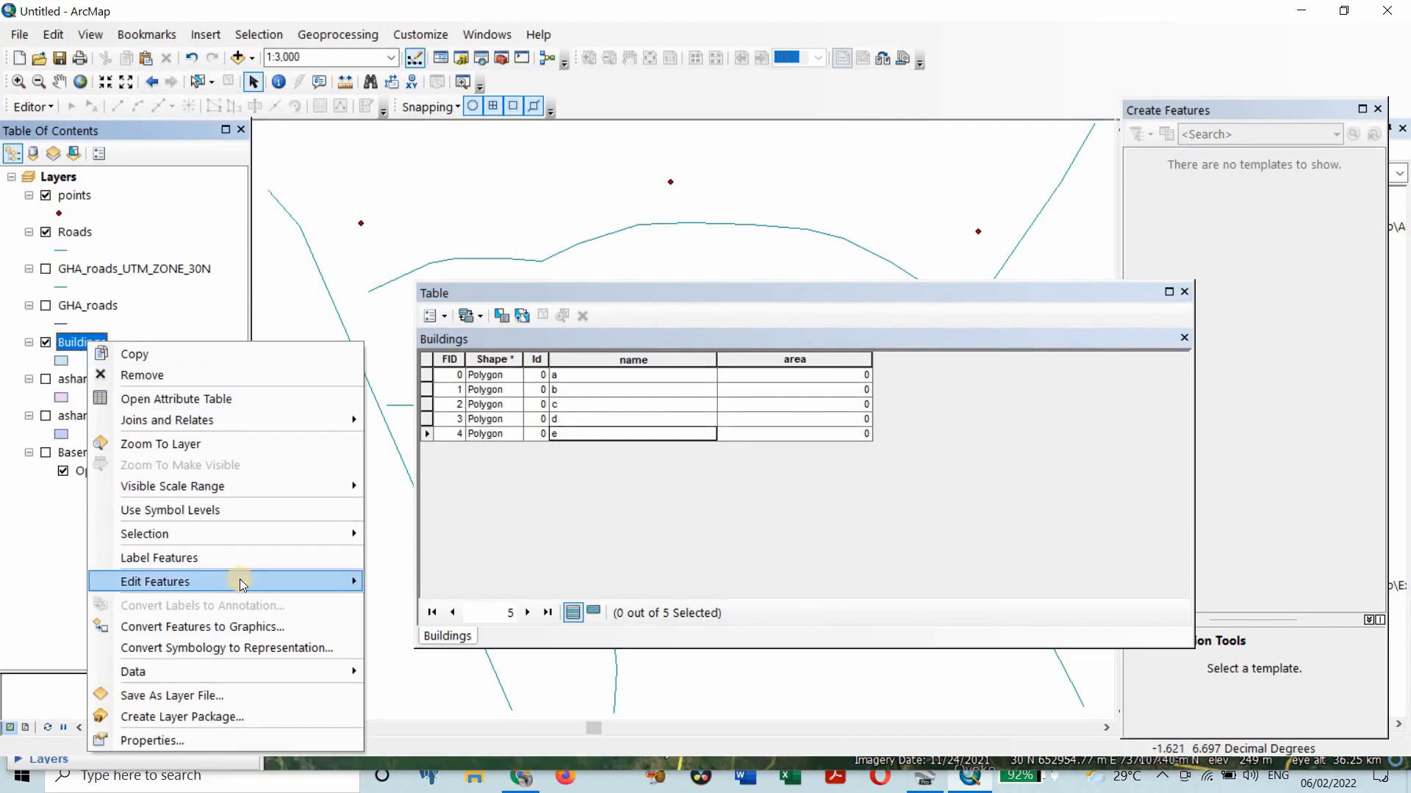
mouse_move(301, 582)
left_click(433, 583)
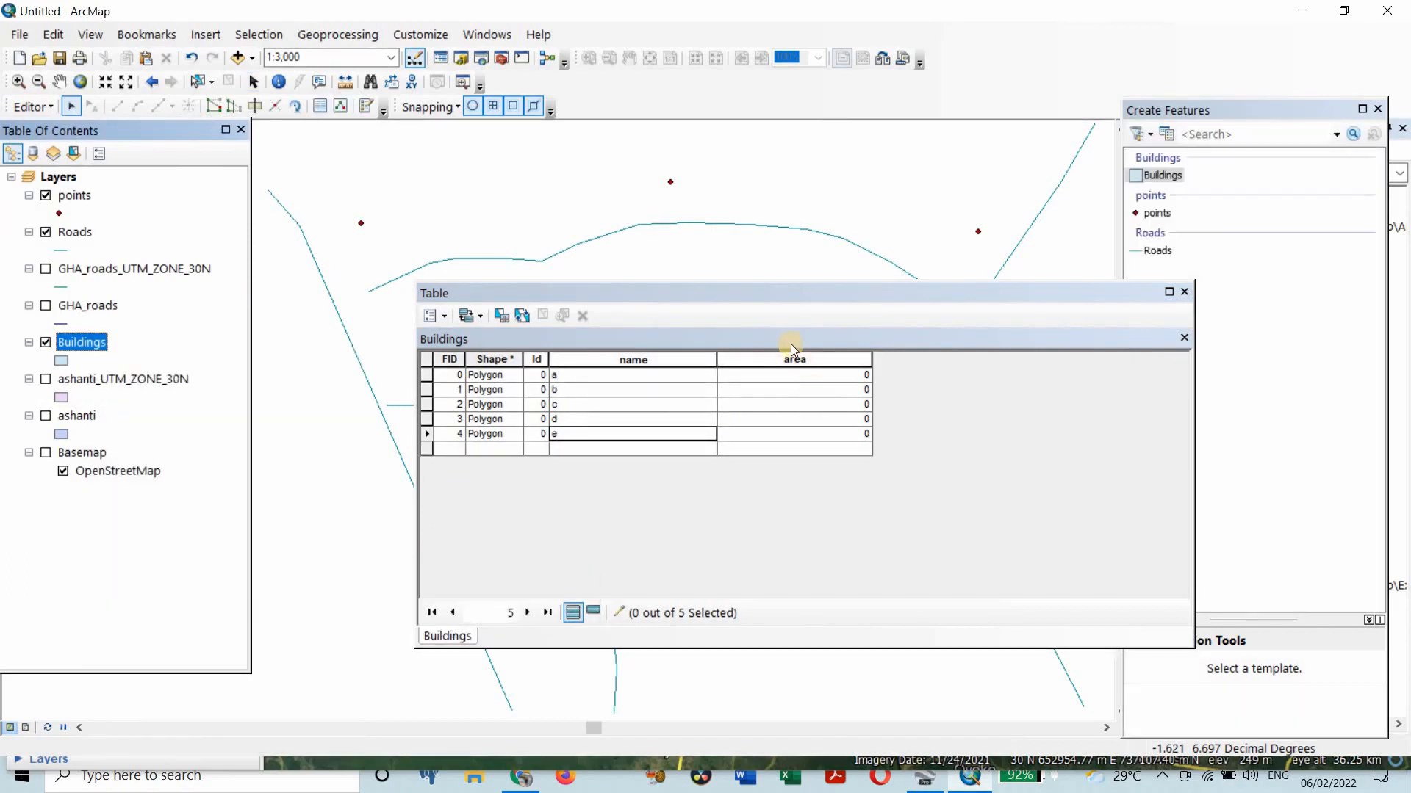
Calculate the area field as the polygon Area in square meters, using the coordinate system of the data source
left_click(791, 360)
right_click(790, 360)
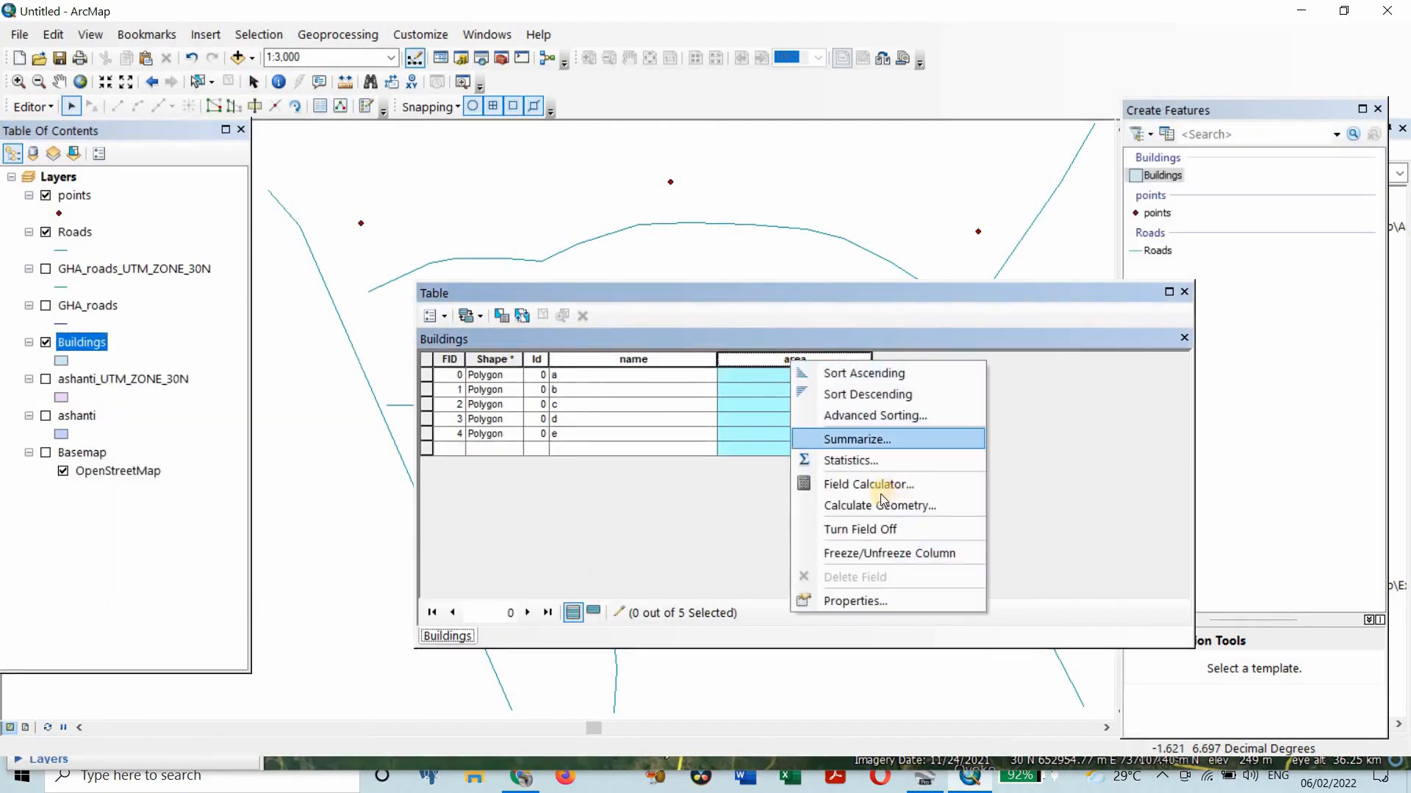
left_click(878, 507)
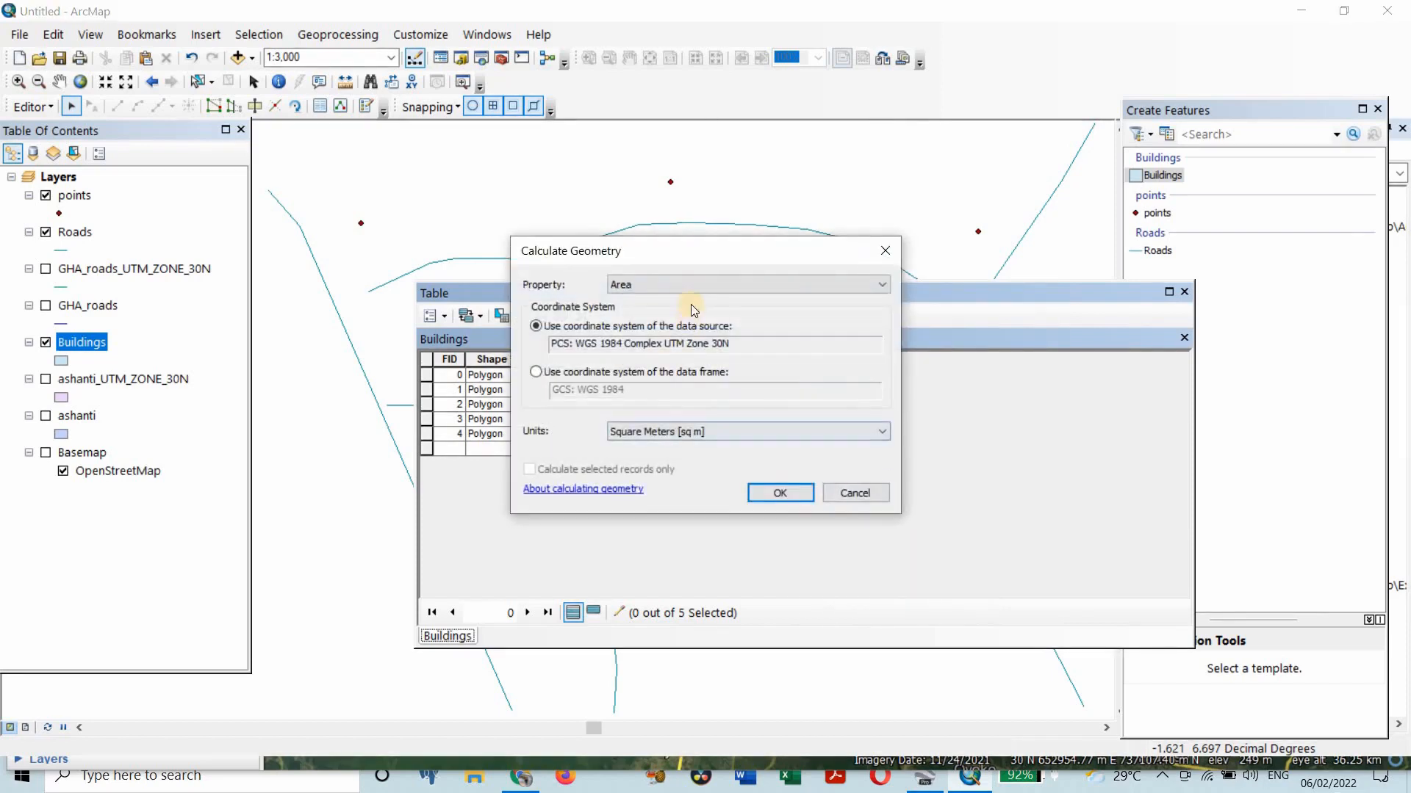
double_click(652, 432)
left_click(786, 498)
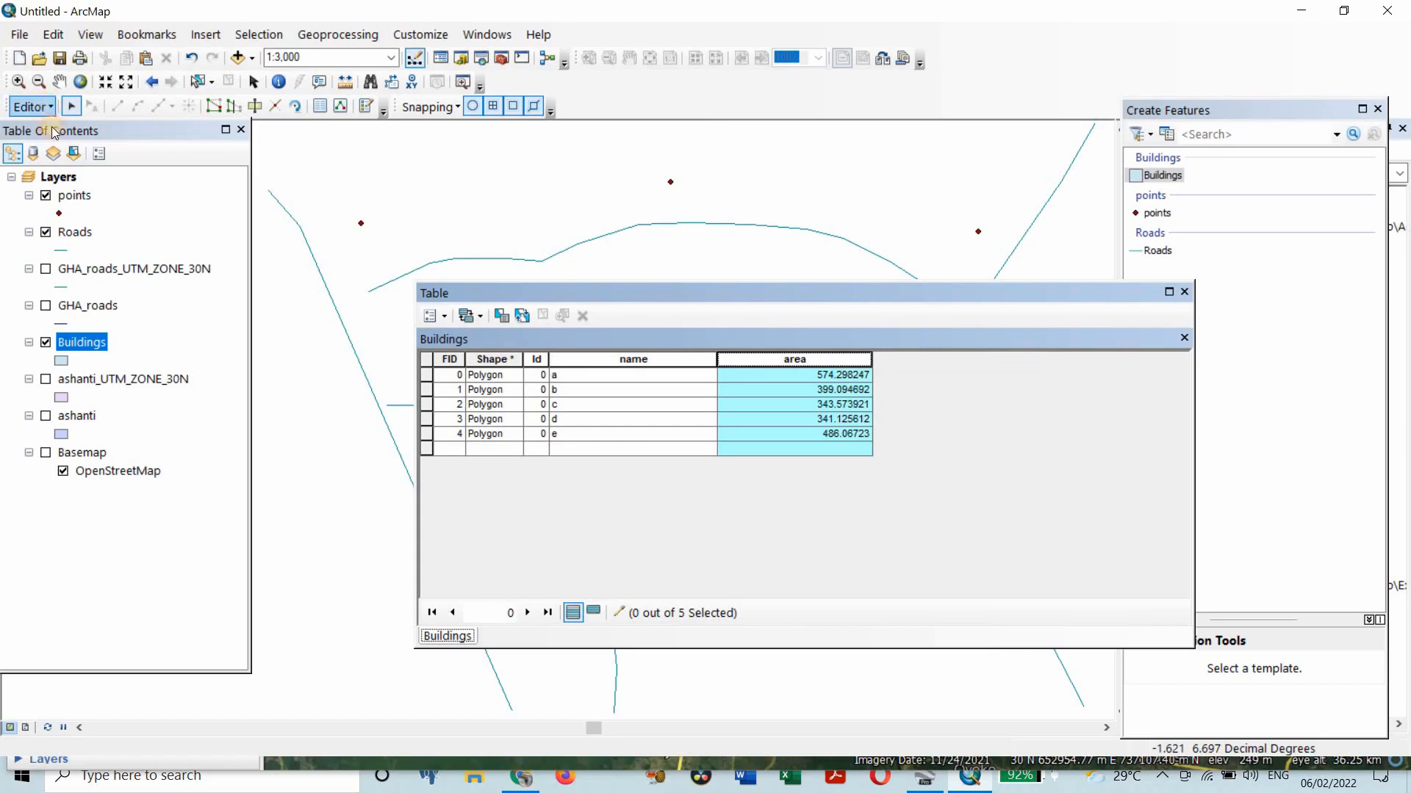
Save the calculated building areas and stop the edit session
left_click(33, 106)
left_click(70, 174)
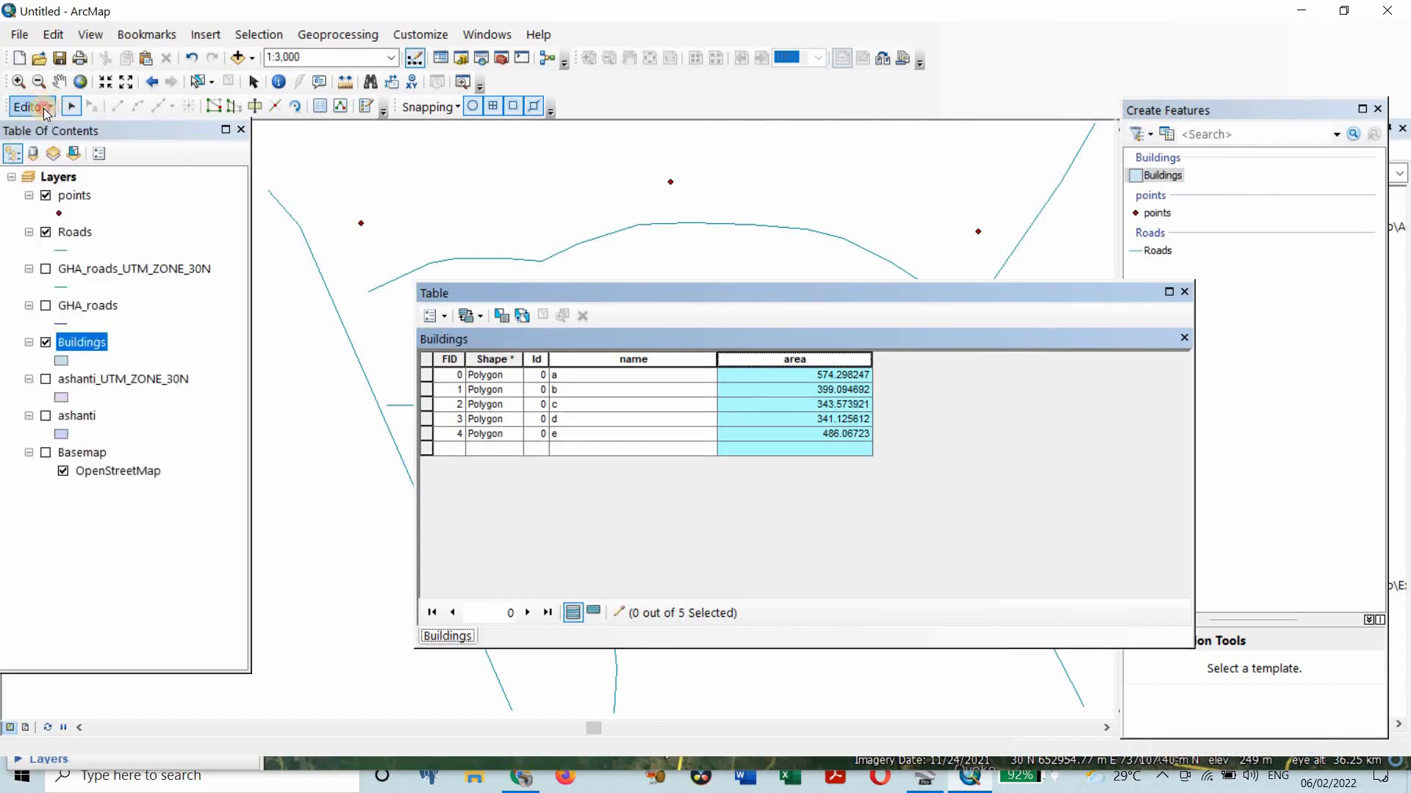
left_click(43, 108)
left_click(86, 152)
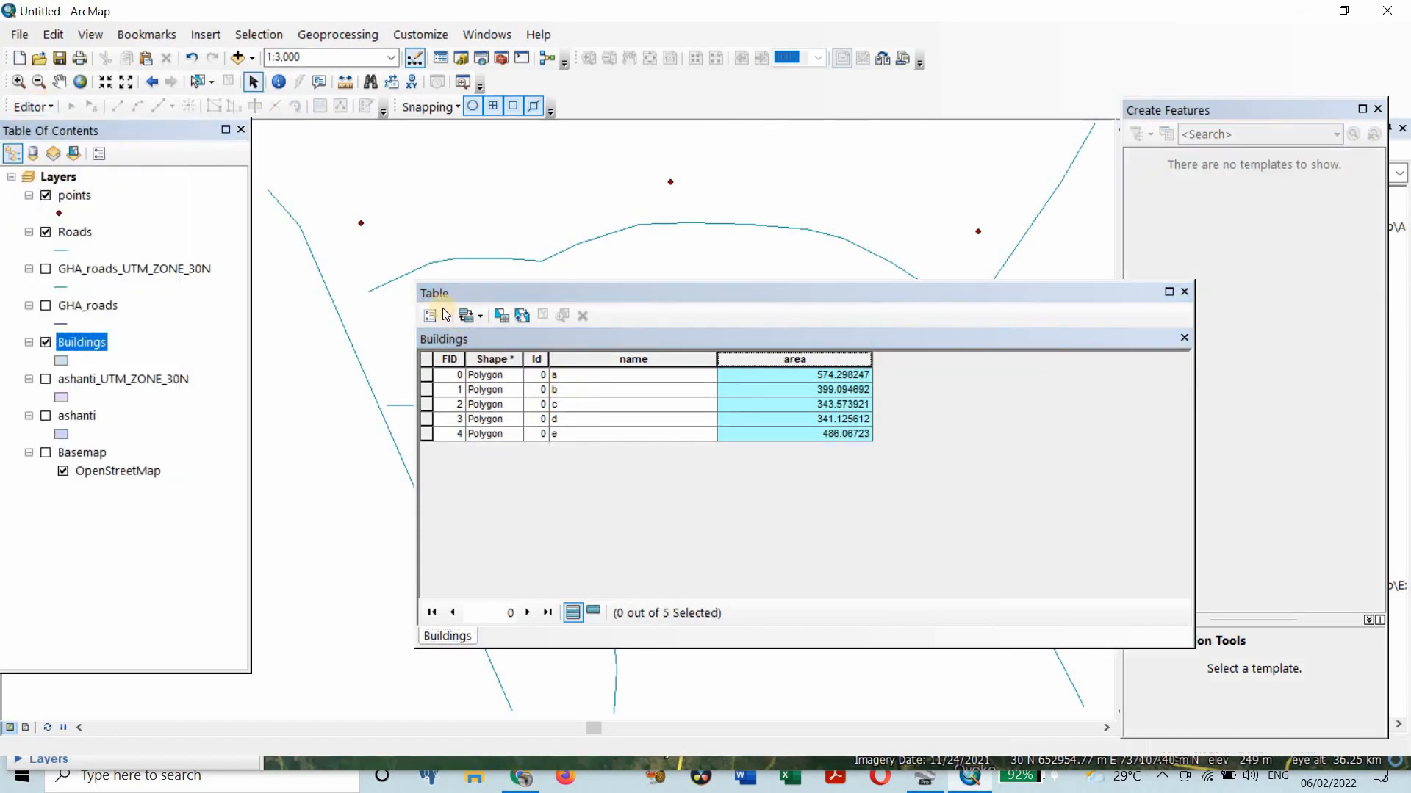
Add a Double field called perimeter to the Buildings attribute table and select its column
left_click(435, 316)
left_click(543, 422)
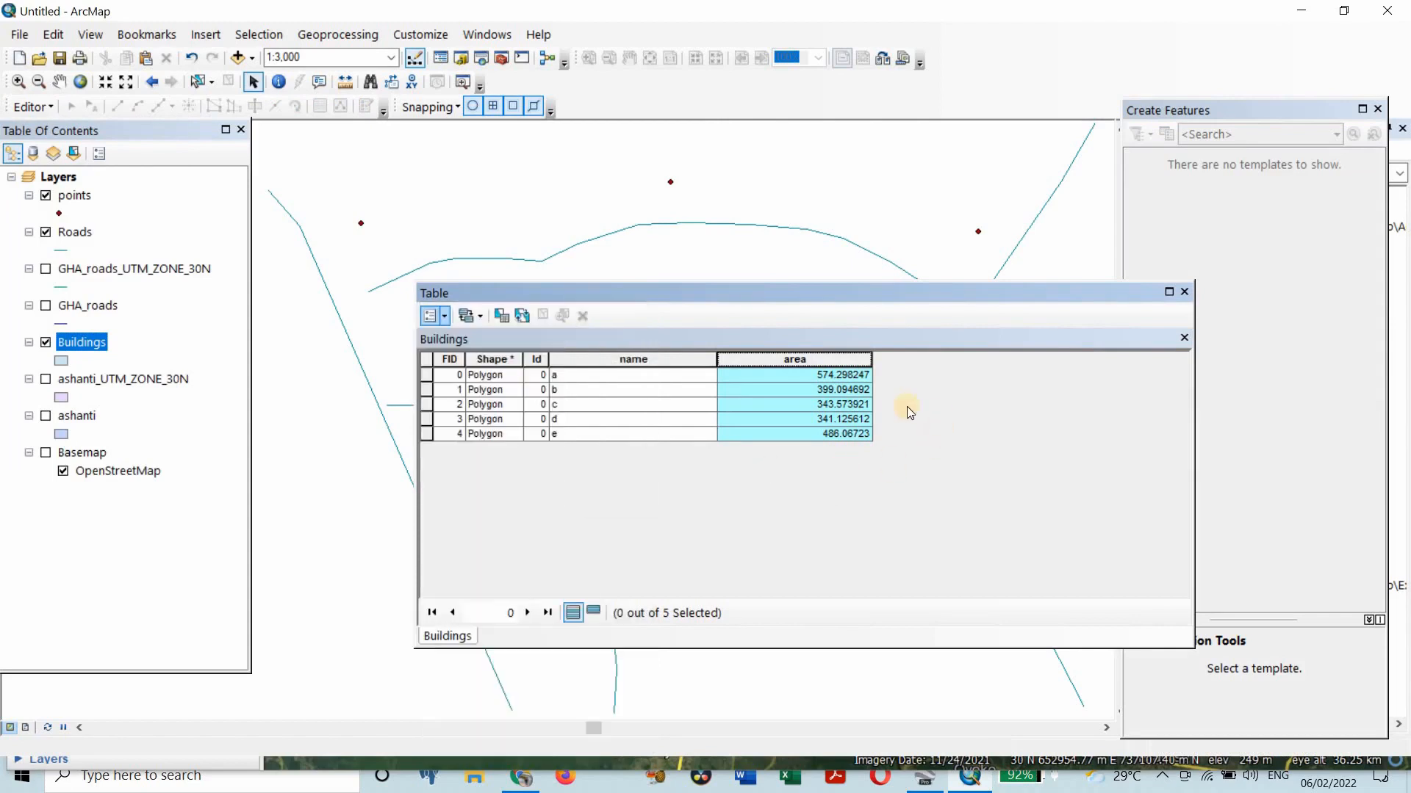
left_click(689, 285)
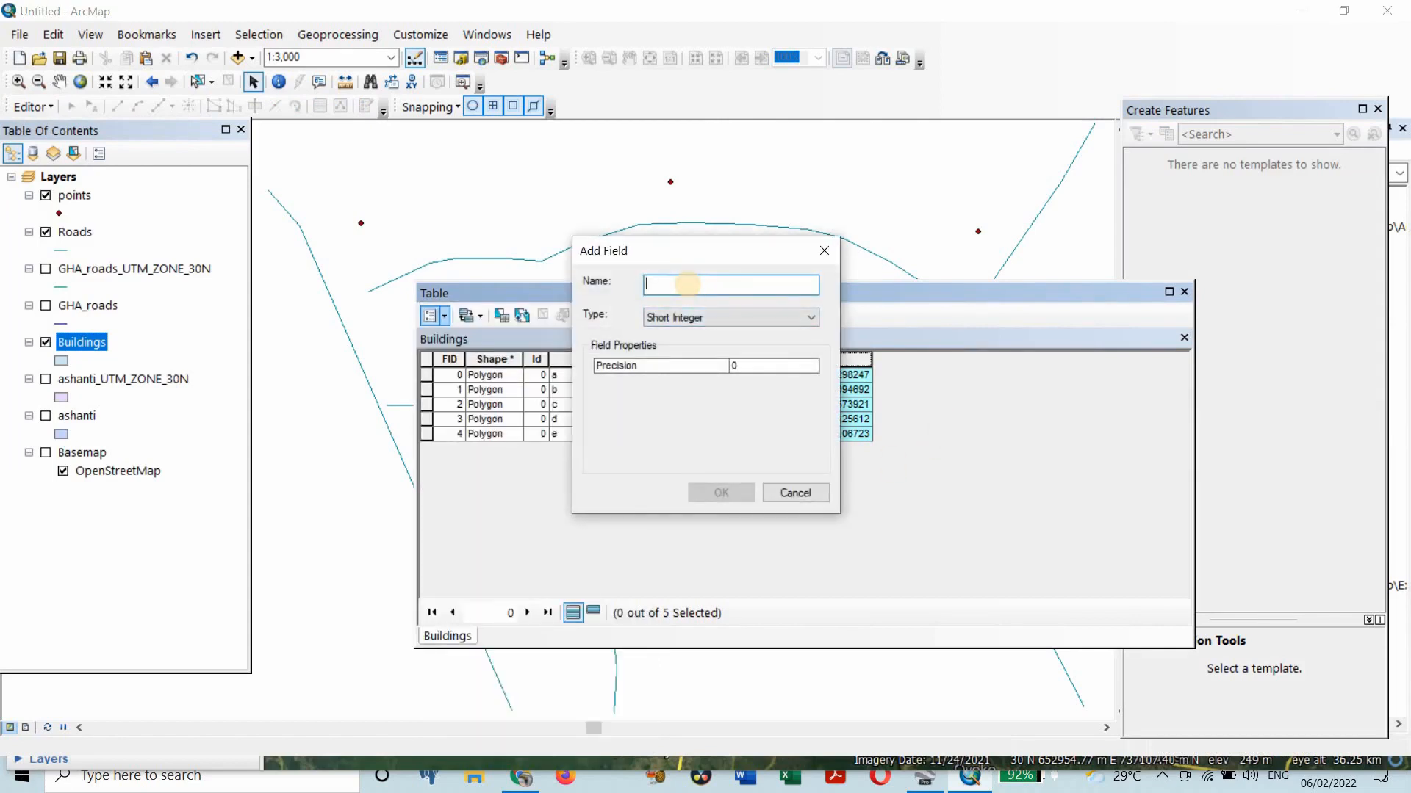
type("perimeter")
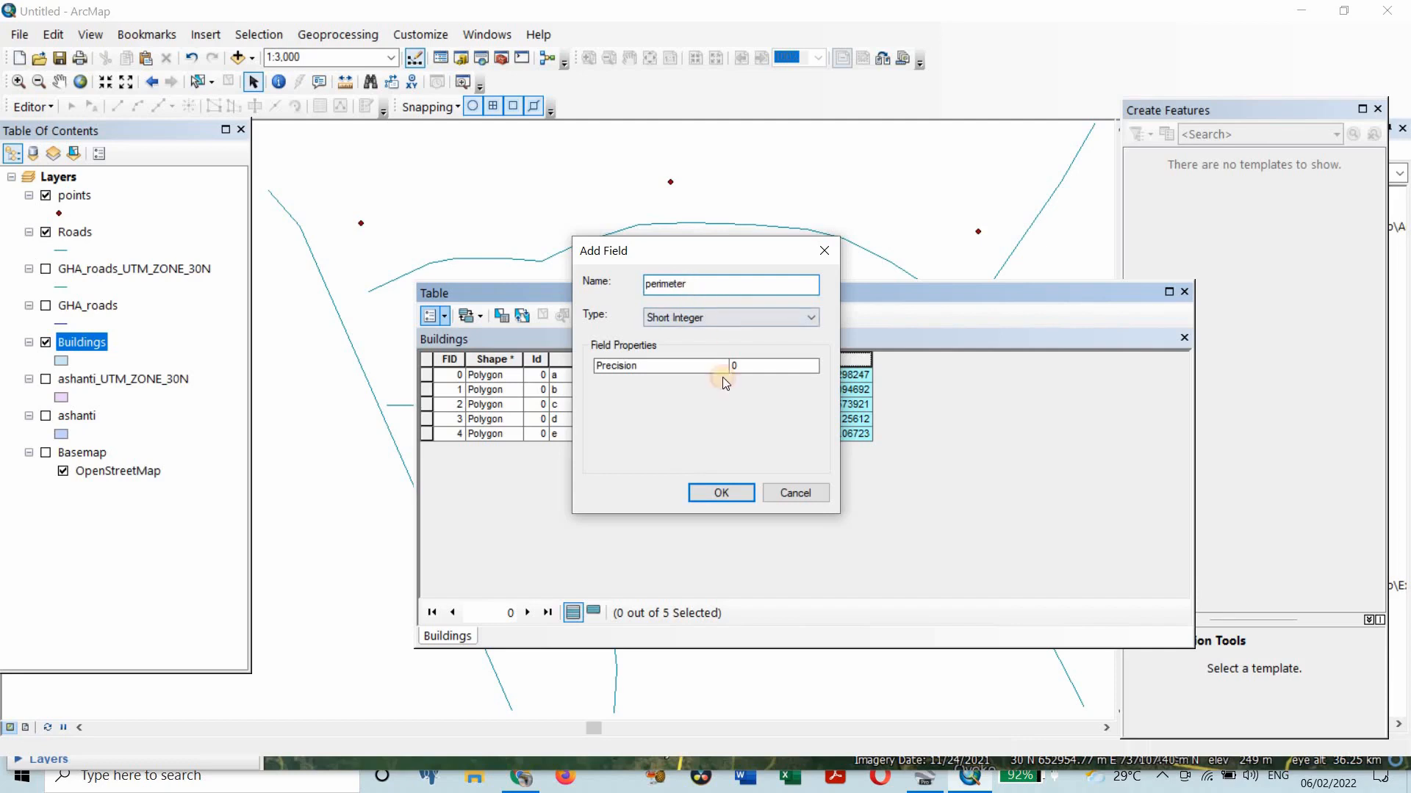
left_click(734, 318)
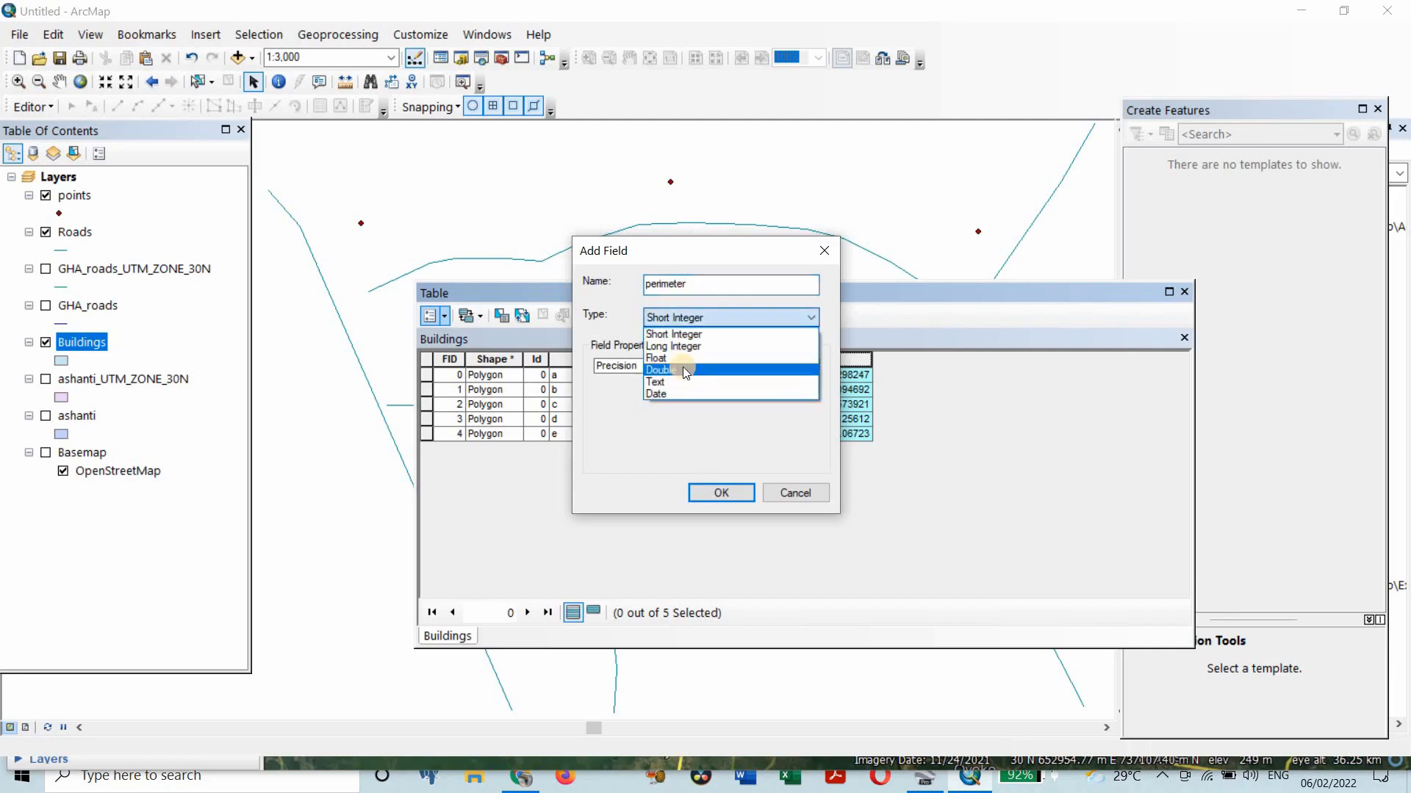
left_click(678, 371)
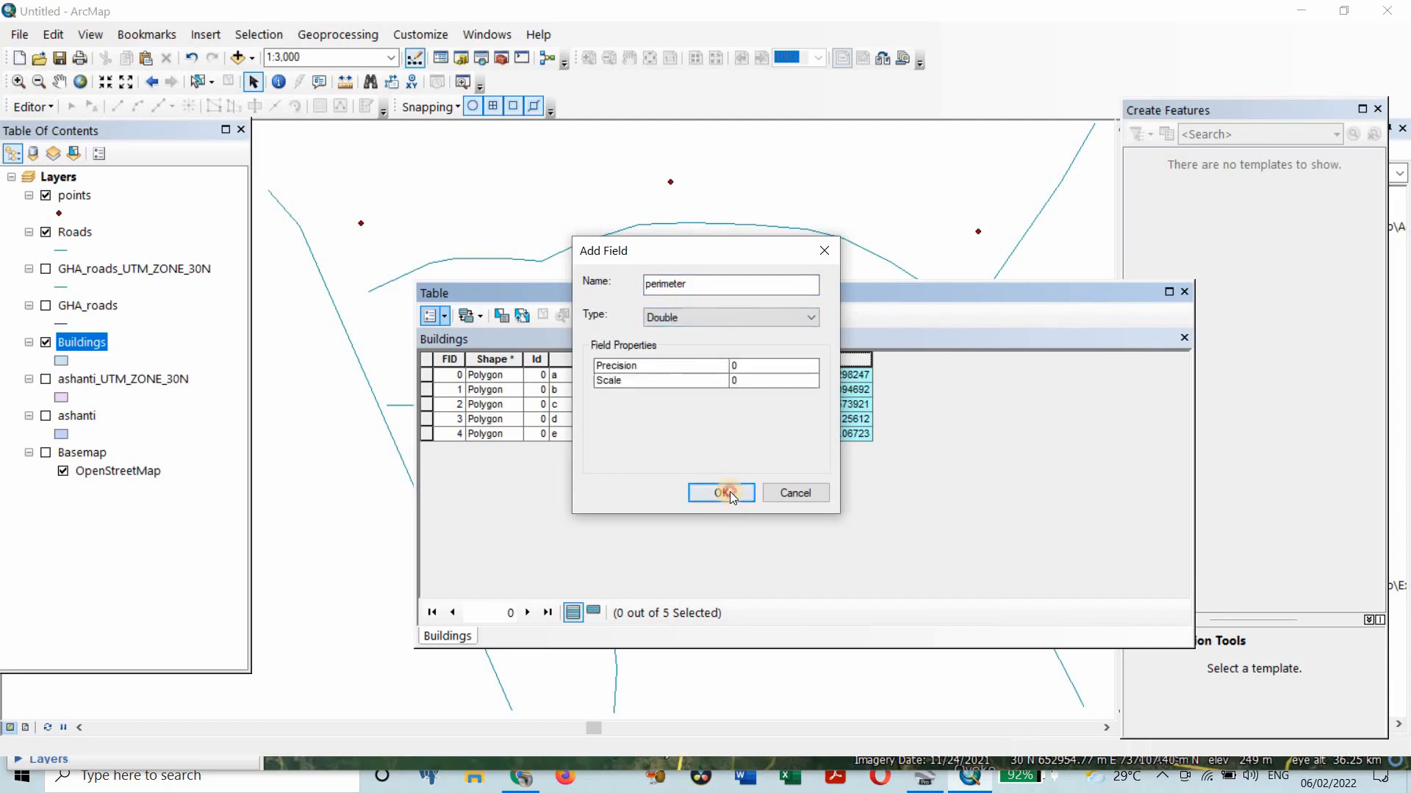
left_click(729, 491)
left_click(916, 364)
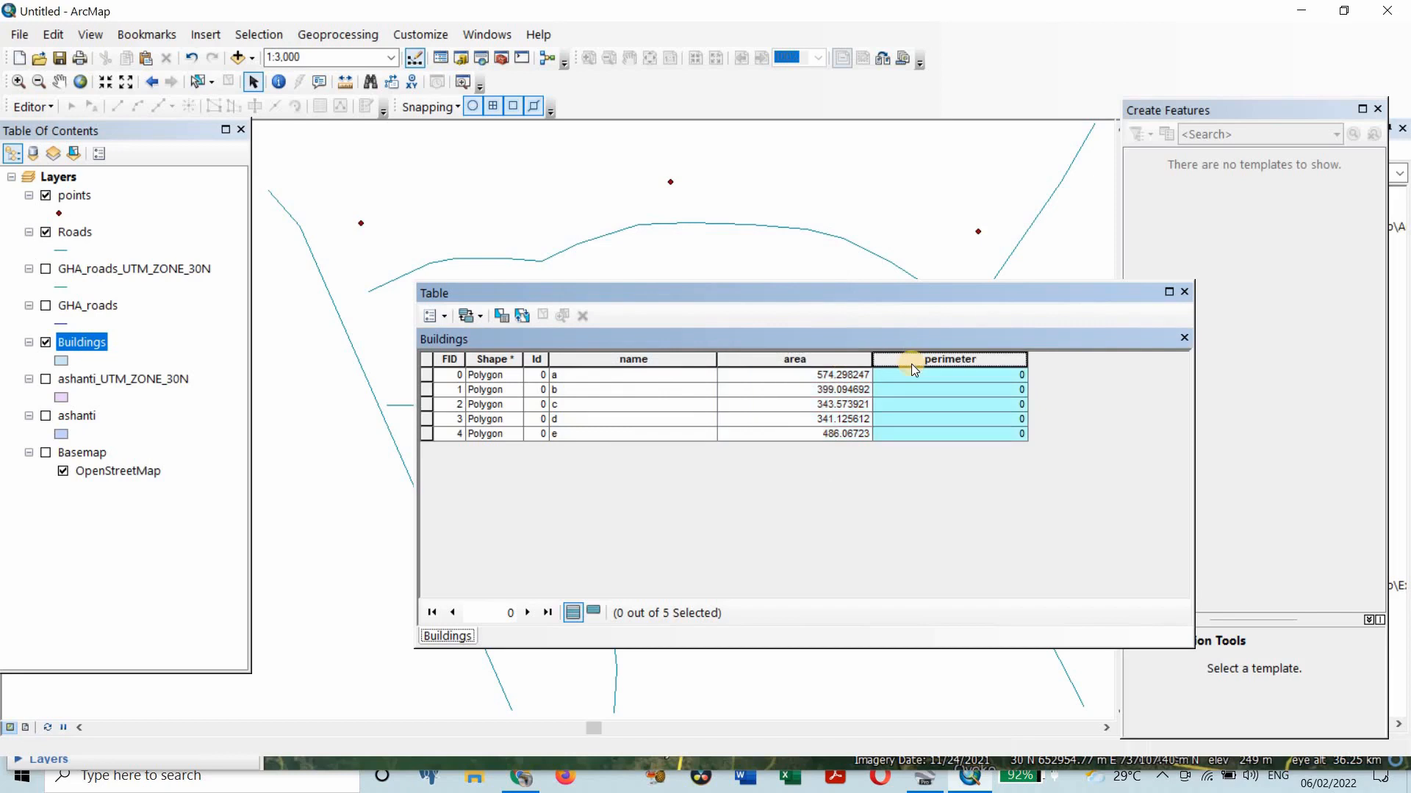
Start an edit session on the Buildings layer
right_click(92, 351)
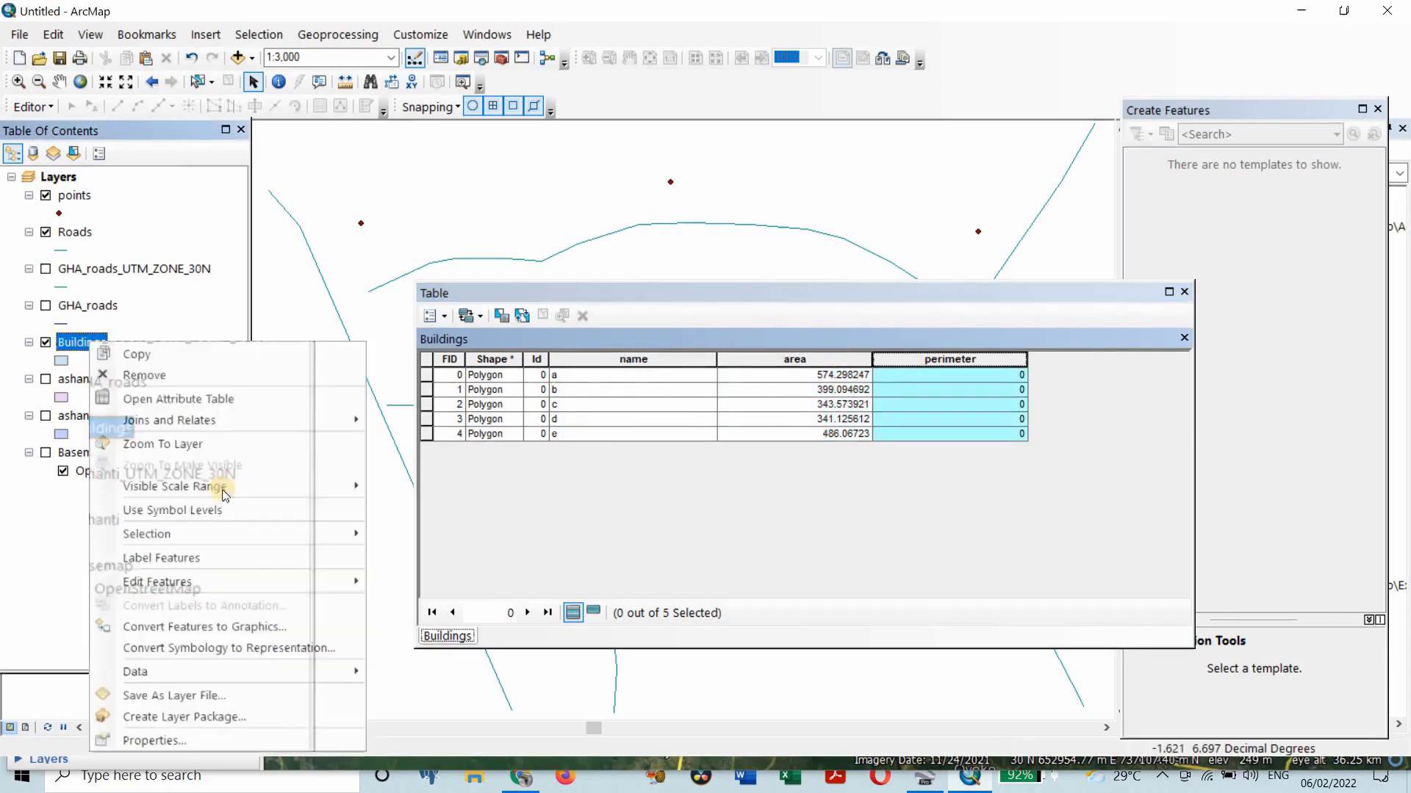
mouse_move(245, 580)
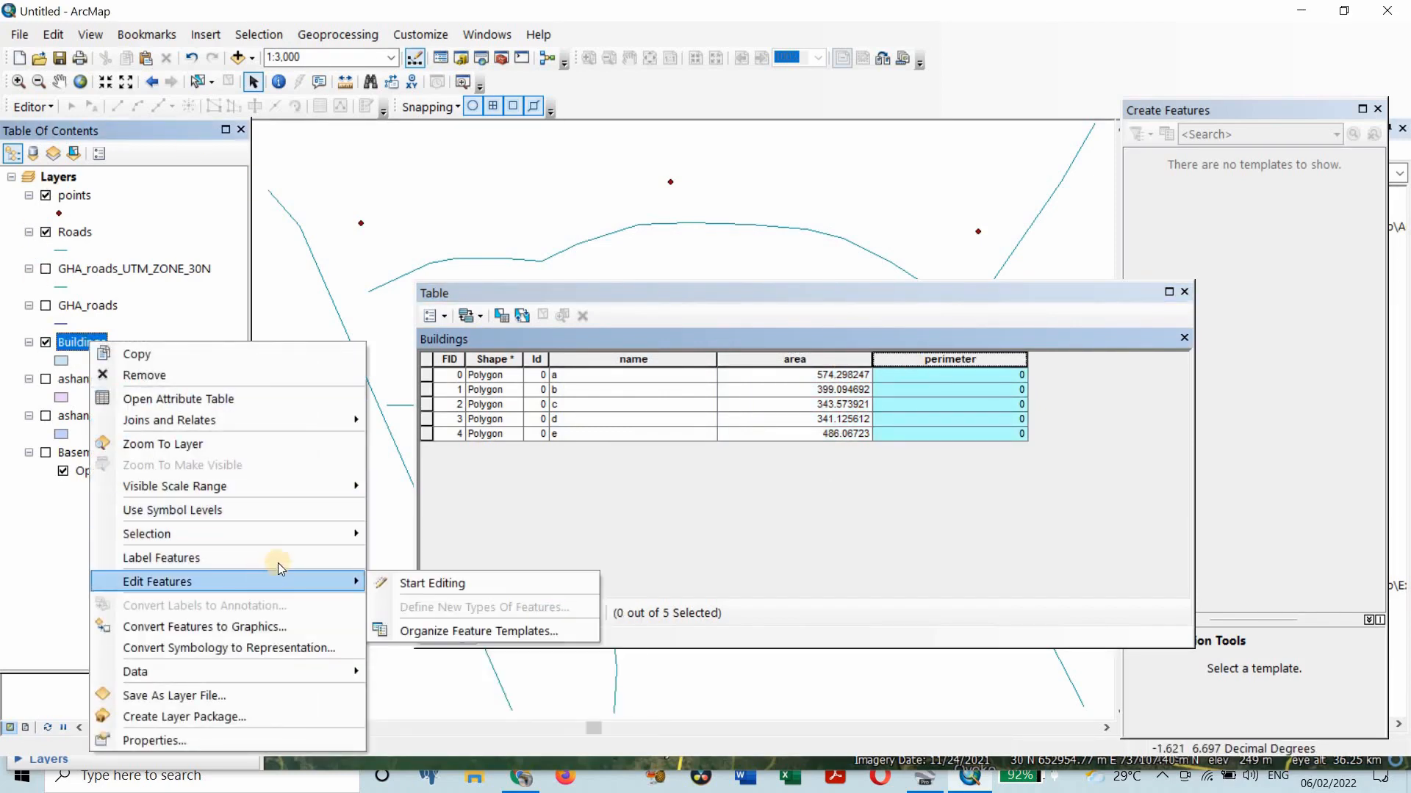
mouse_move(330, 581)
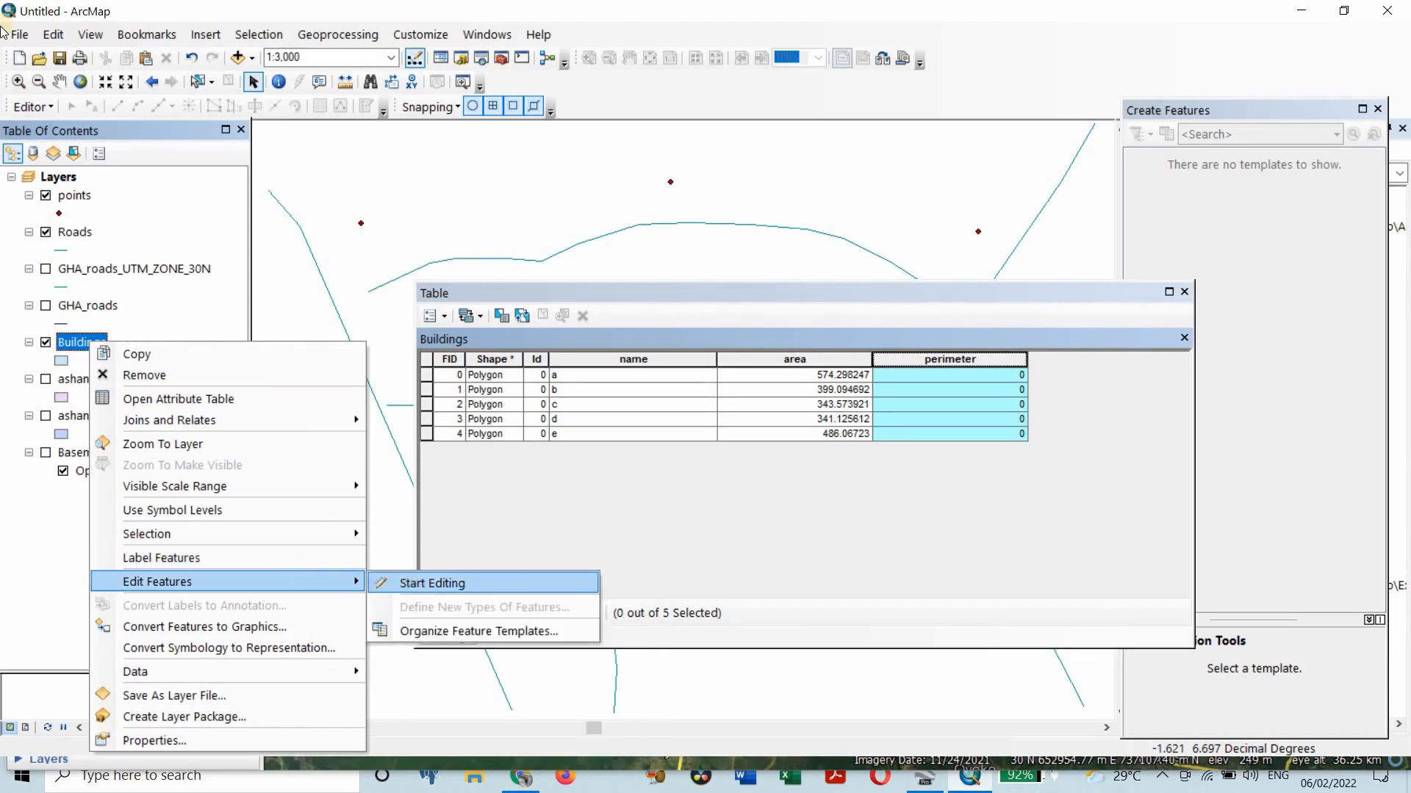
left_click(423, 584)
Calculate the perimeter field as the polygon Perimeter, using the coordinate system of the data source
right_click(946, 358)
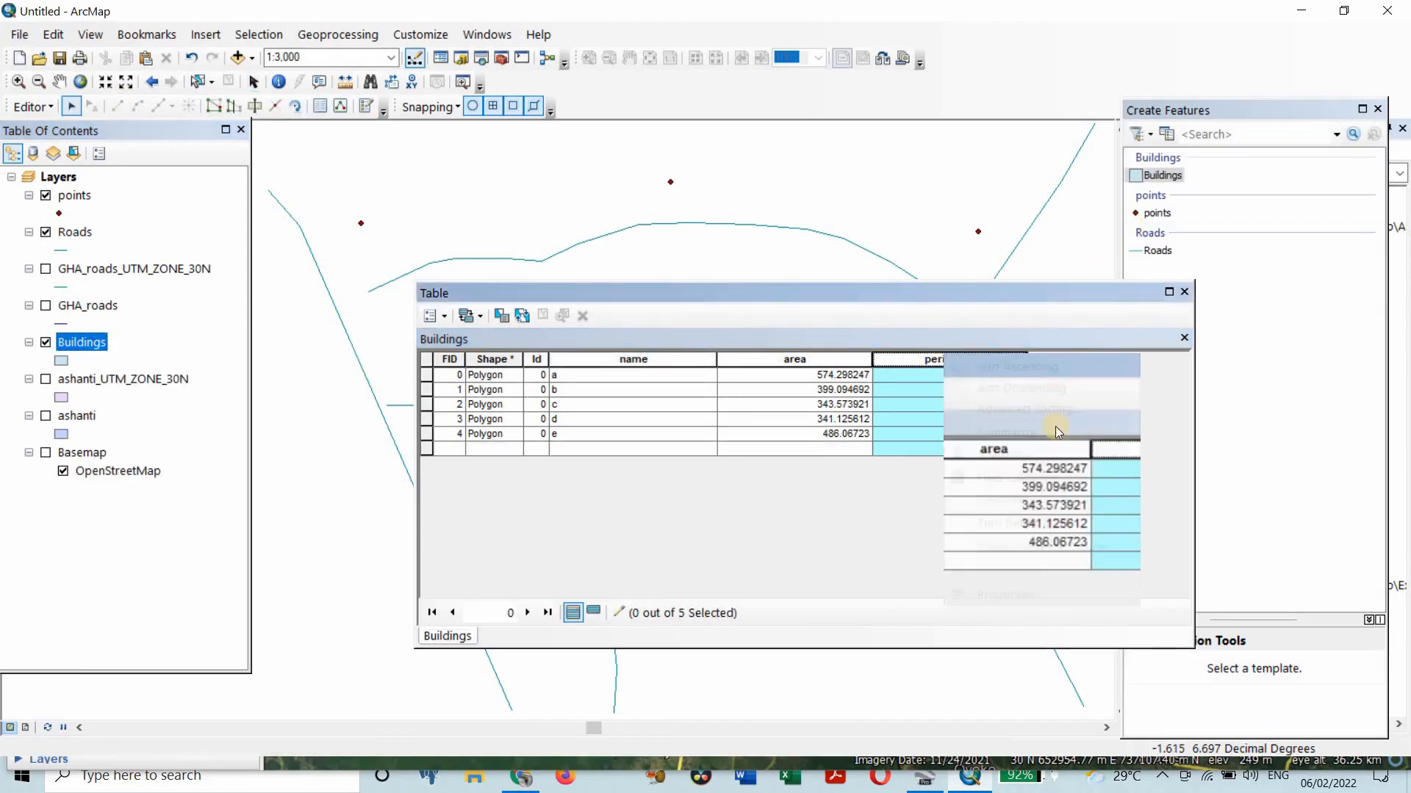
key("Return")
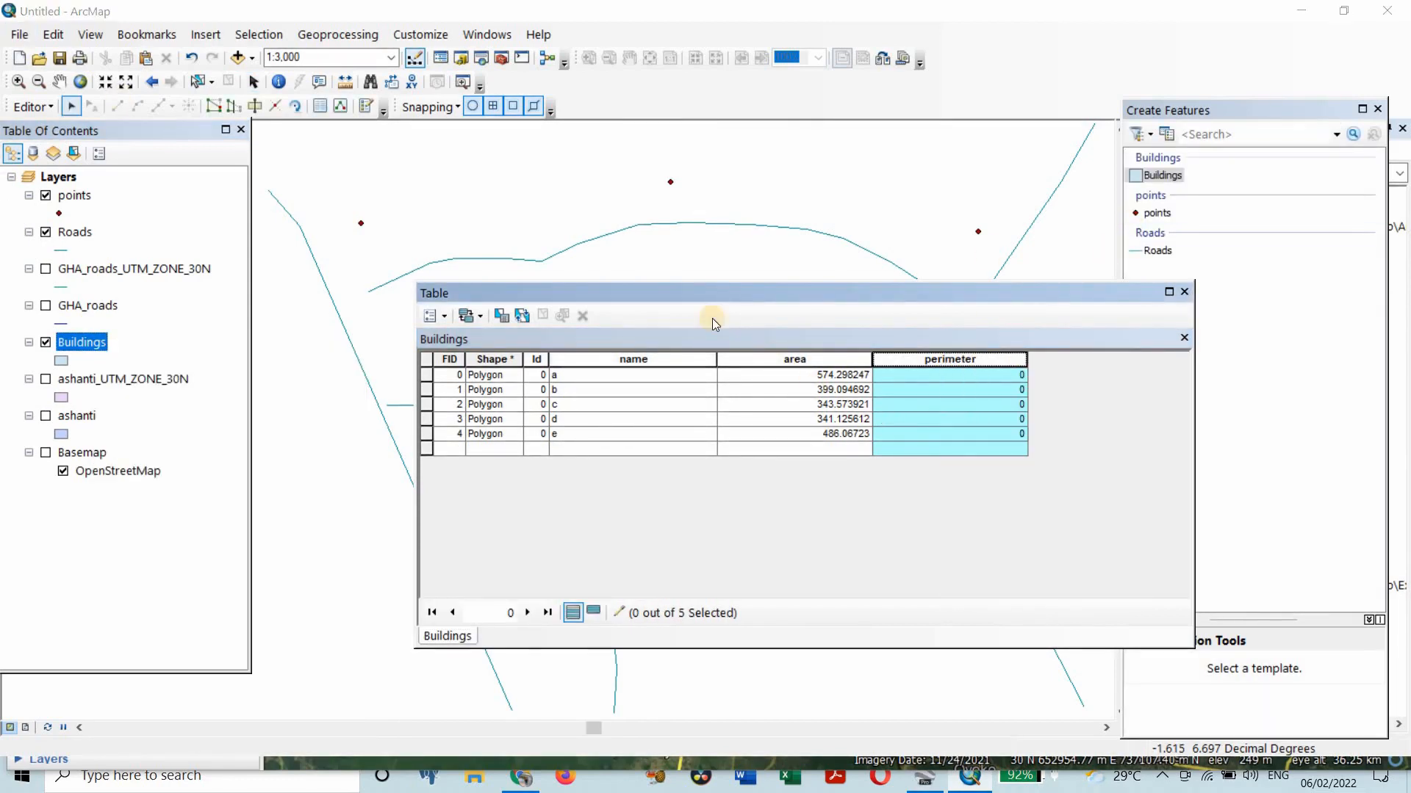
left_click(699, 281)
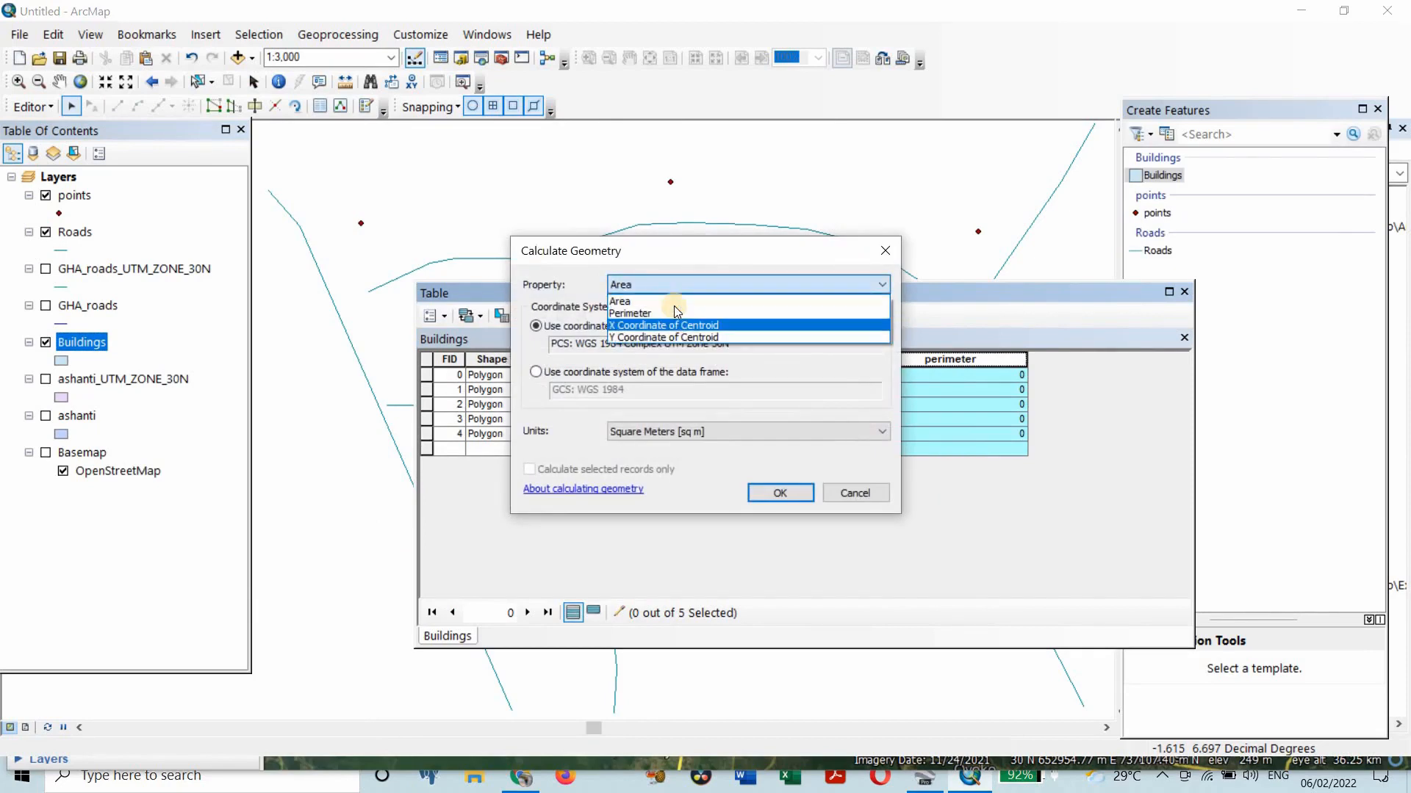
left_click(668, 312)
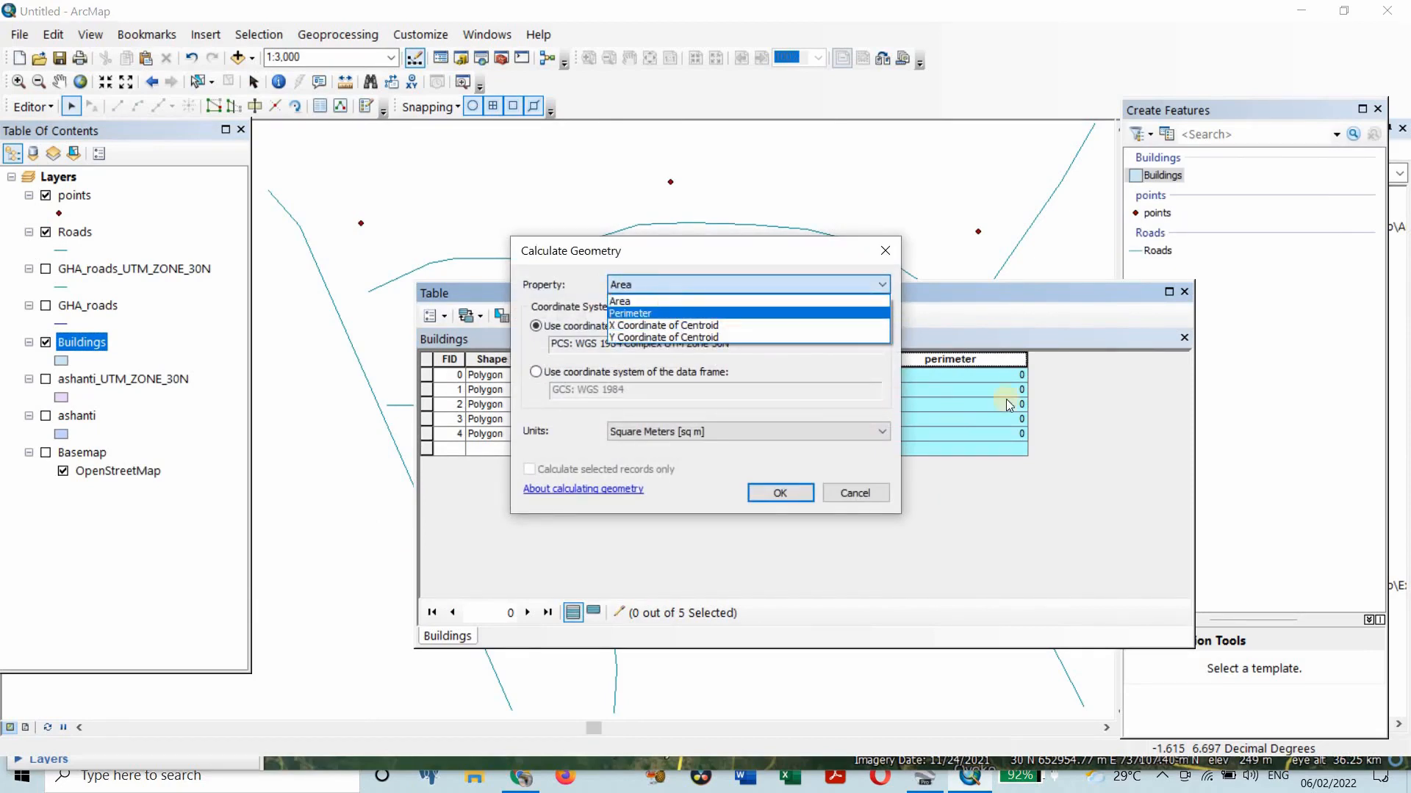
left_click(787, 492)
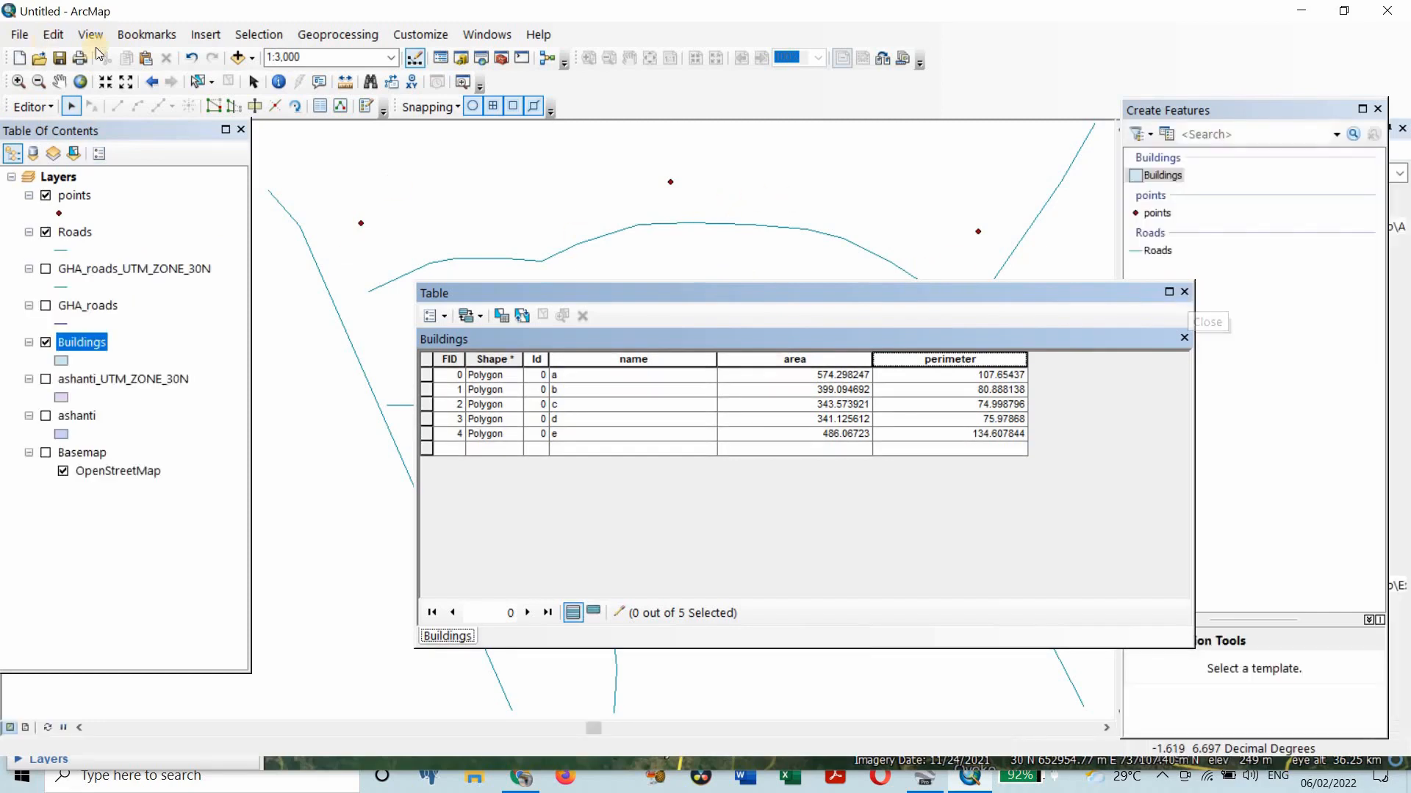
Save the calculated building perimeters and stop the edit session
left_click(44, 108)
left_click(47, 110)
left_click(48, 108)
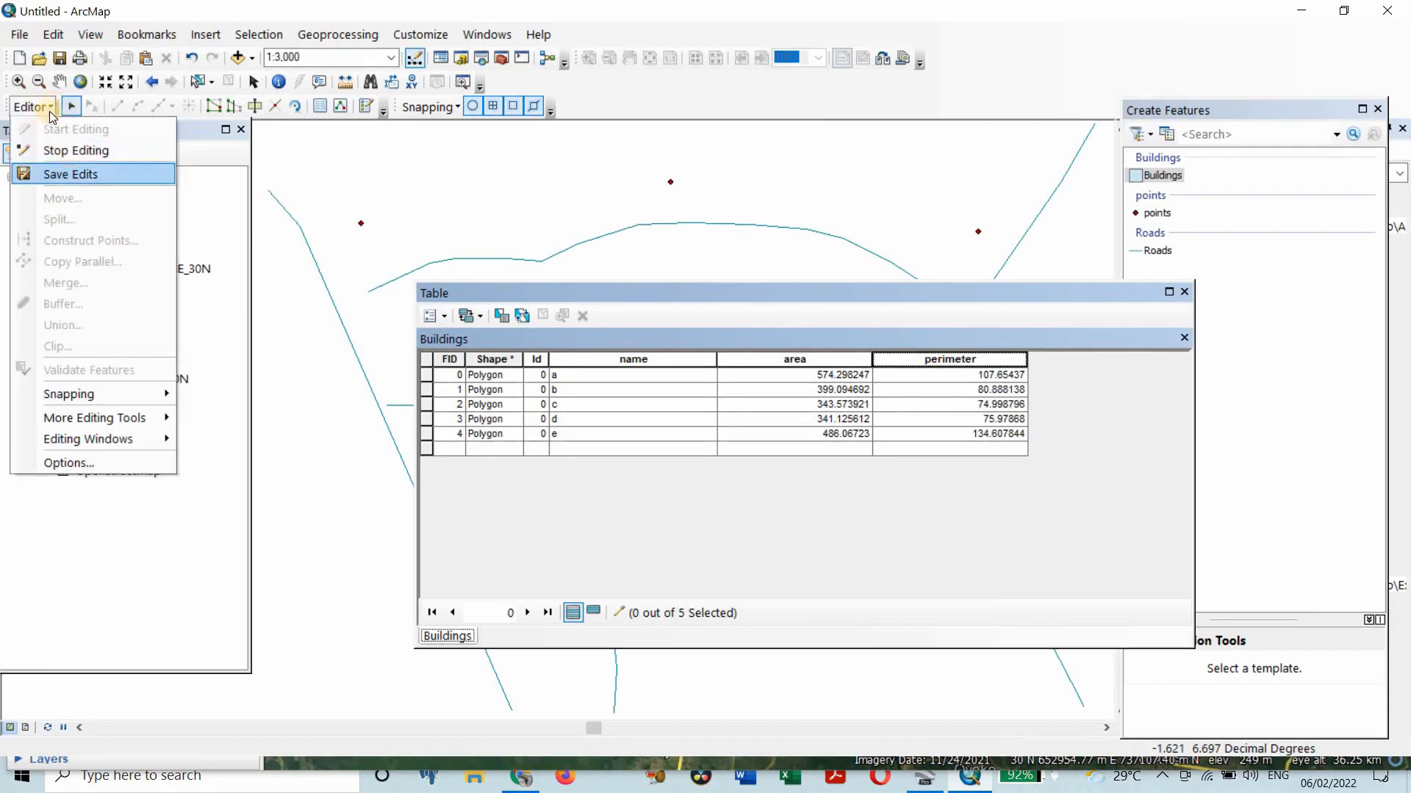
left_click(50, 108)
left_click(48, 108)
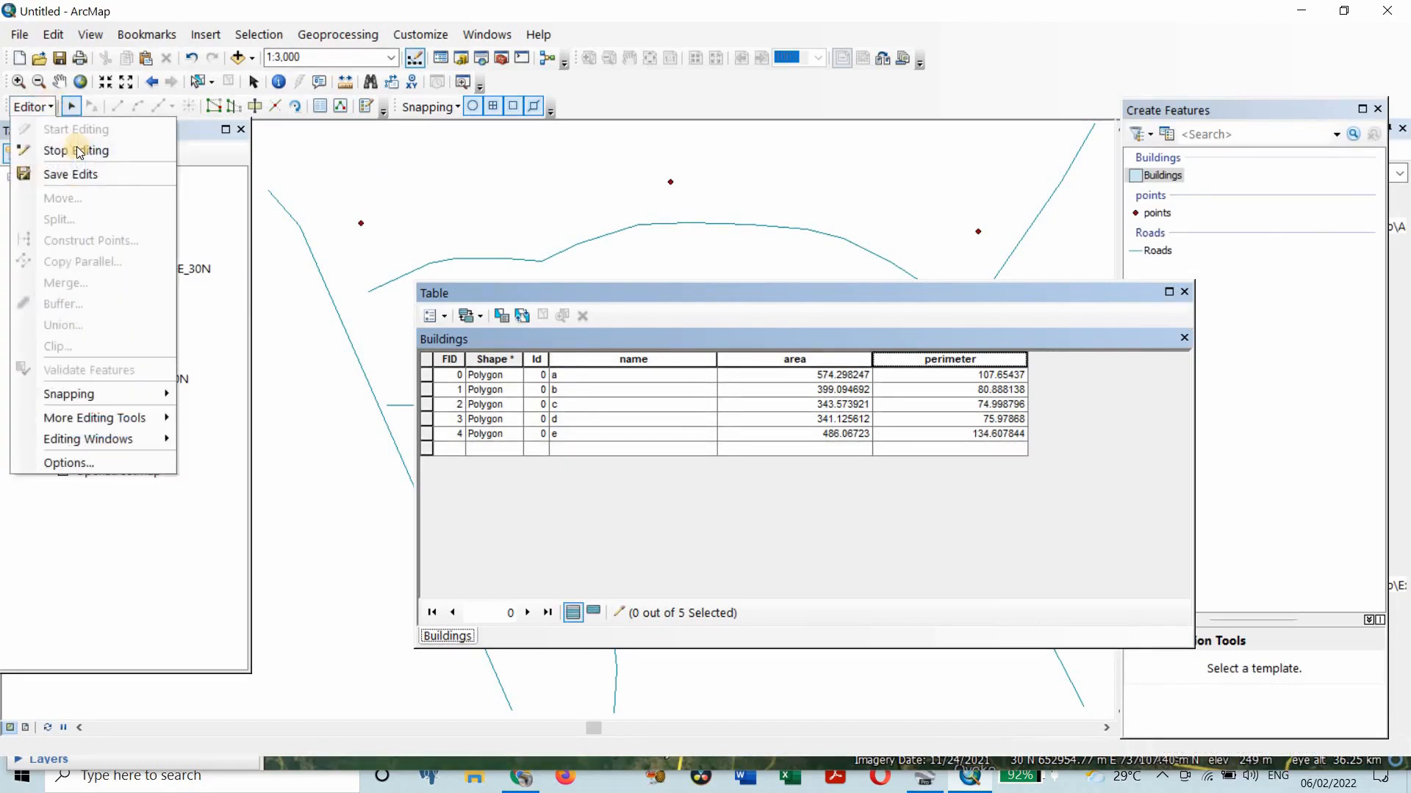
left_click(66, 148)
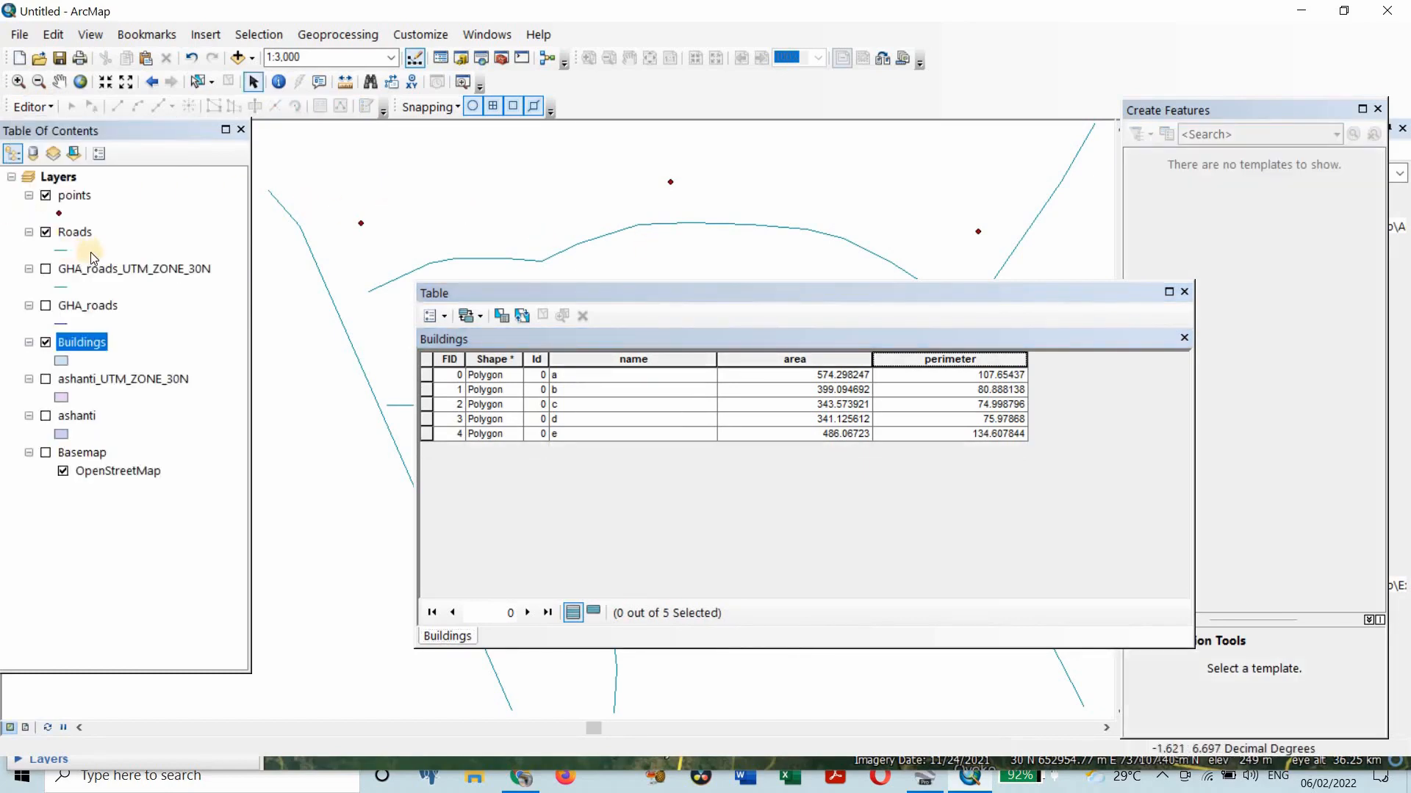
Close the Buildings attribute table, then review the fields in the Roads attribute table and close it
left_click(77, 235)
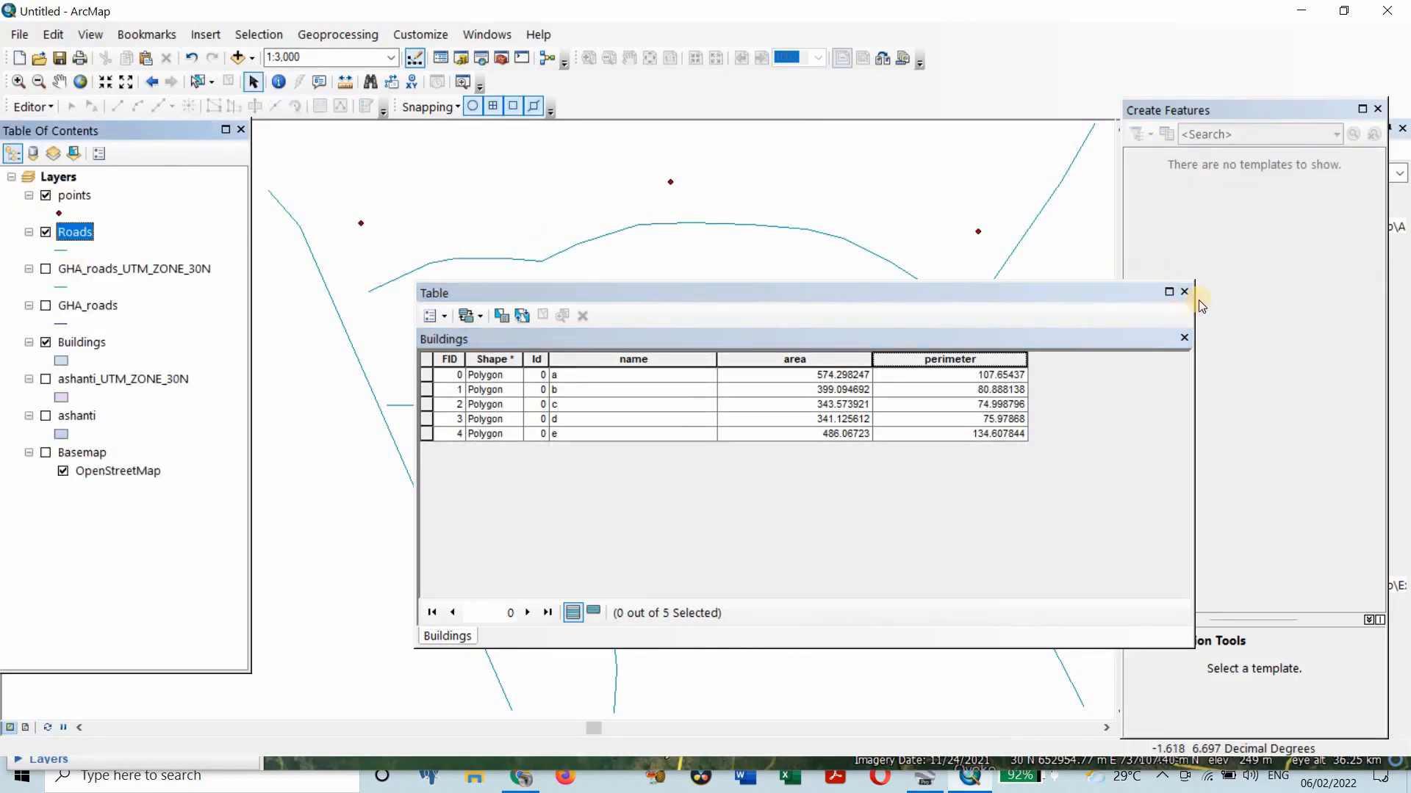
left_click(1184, 292)
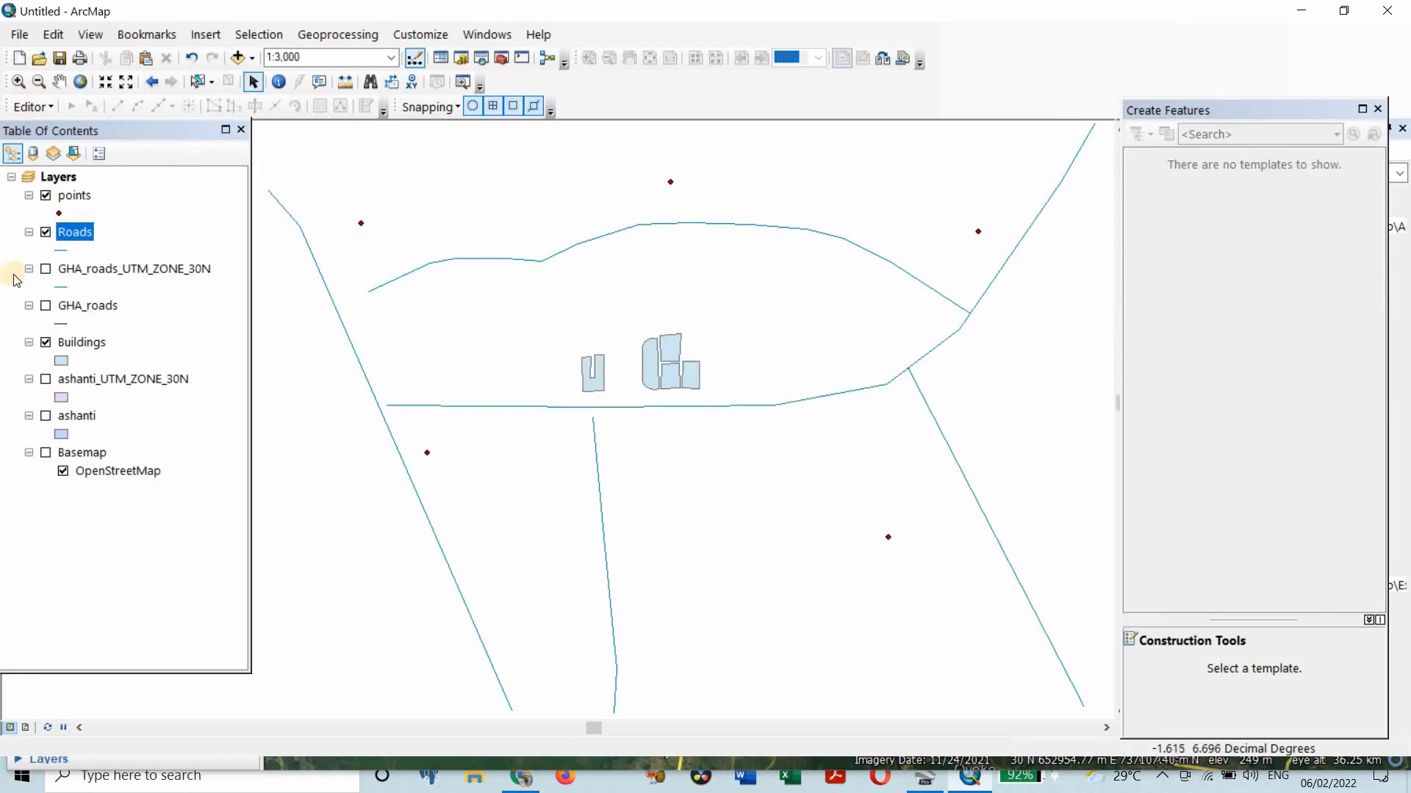
right_click(72, 232)
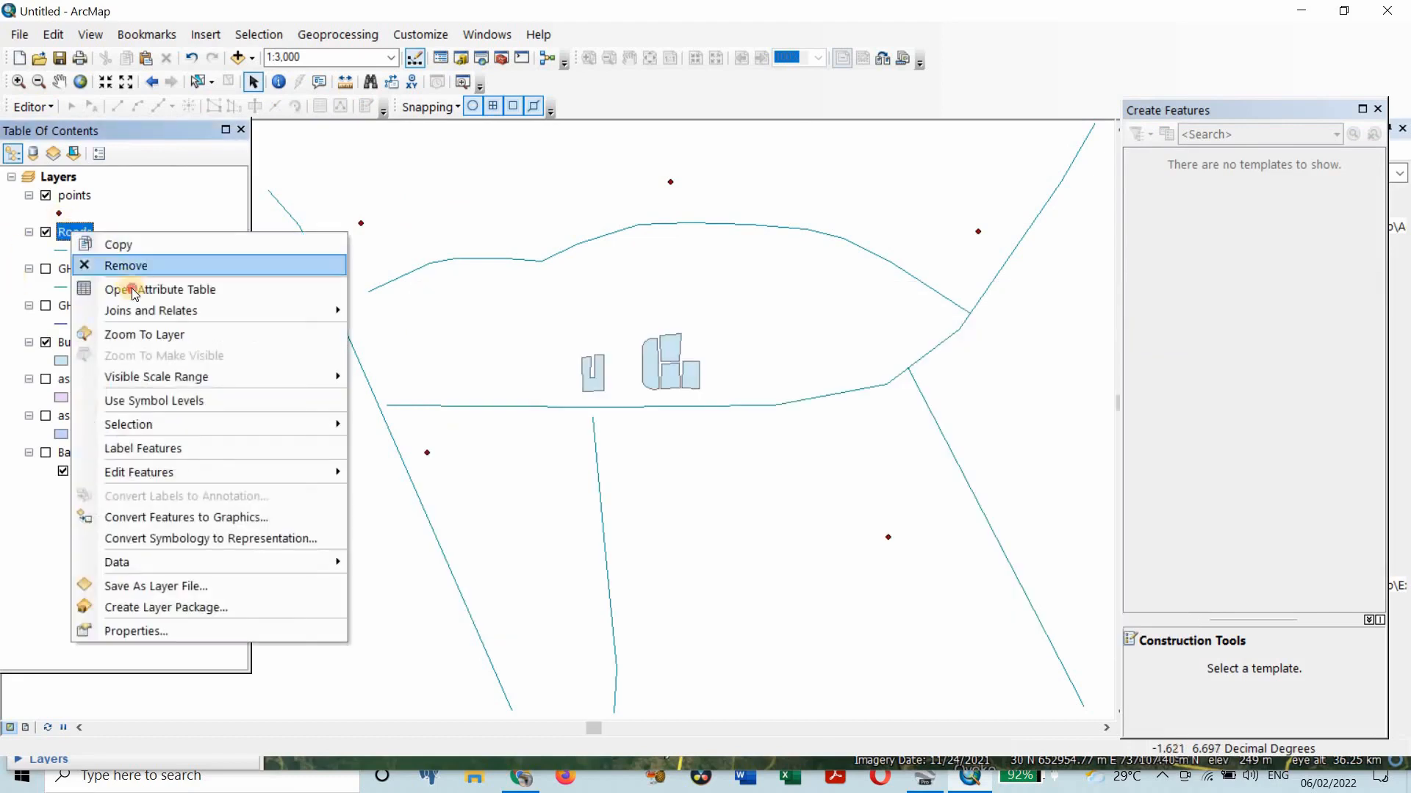
left_click(135, 291)
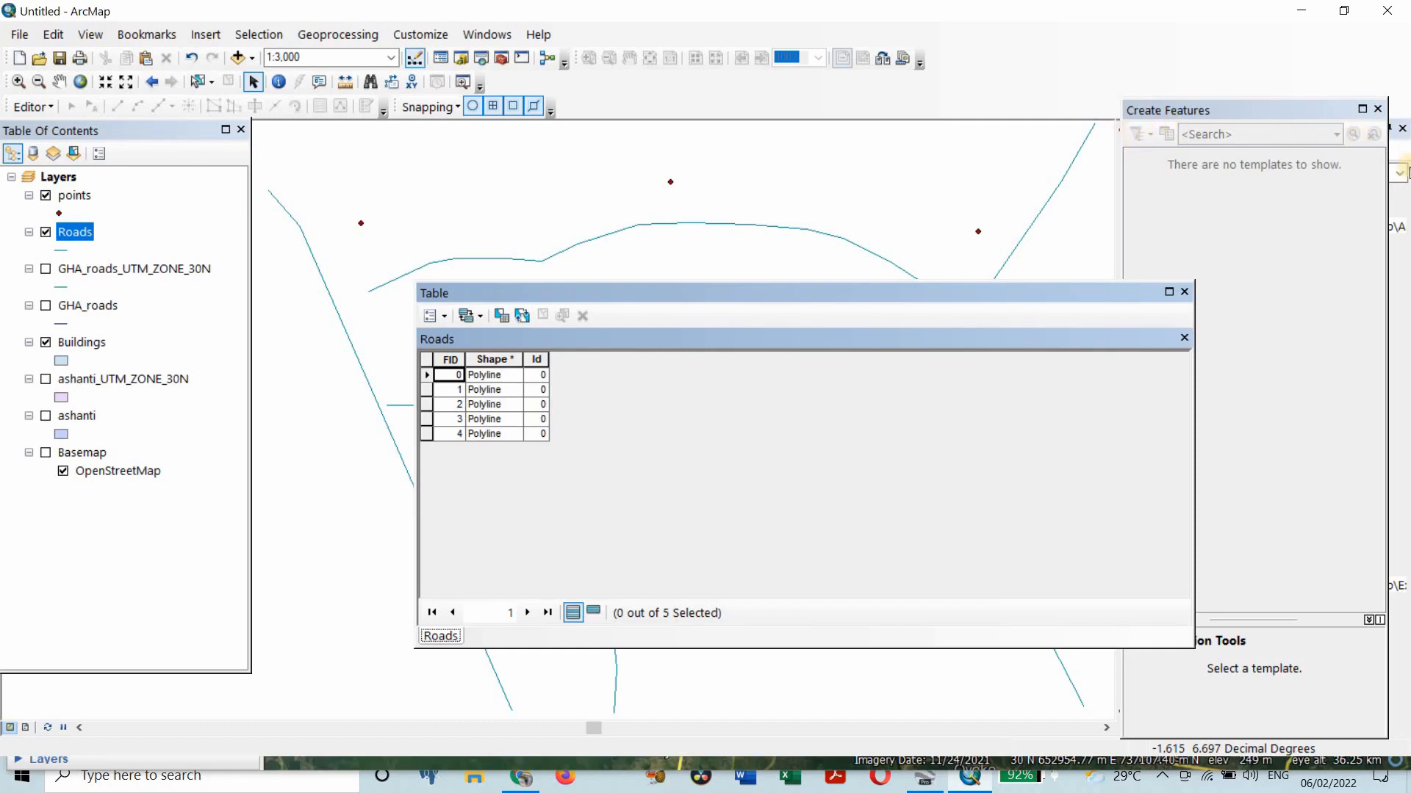
left_click(1184, 292)
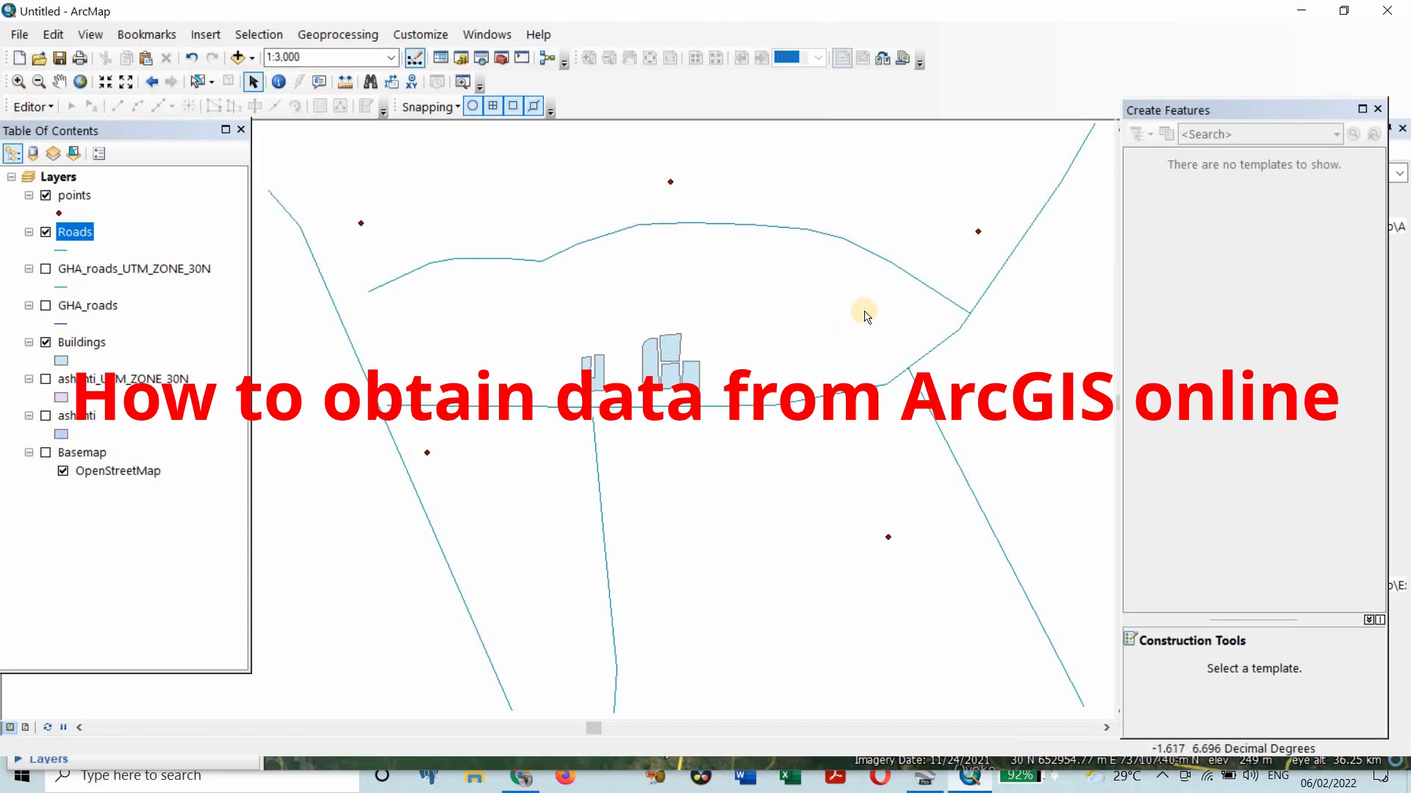
Open the ArcGIS account sign-in and try to paste the account username into it
left_click(15, 33)
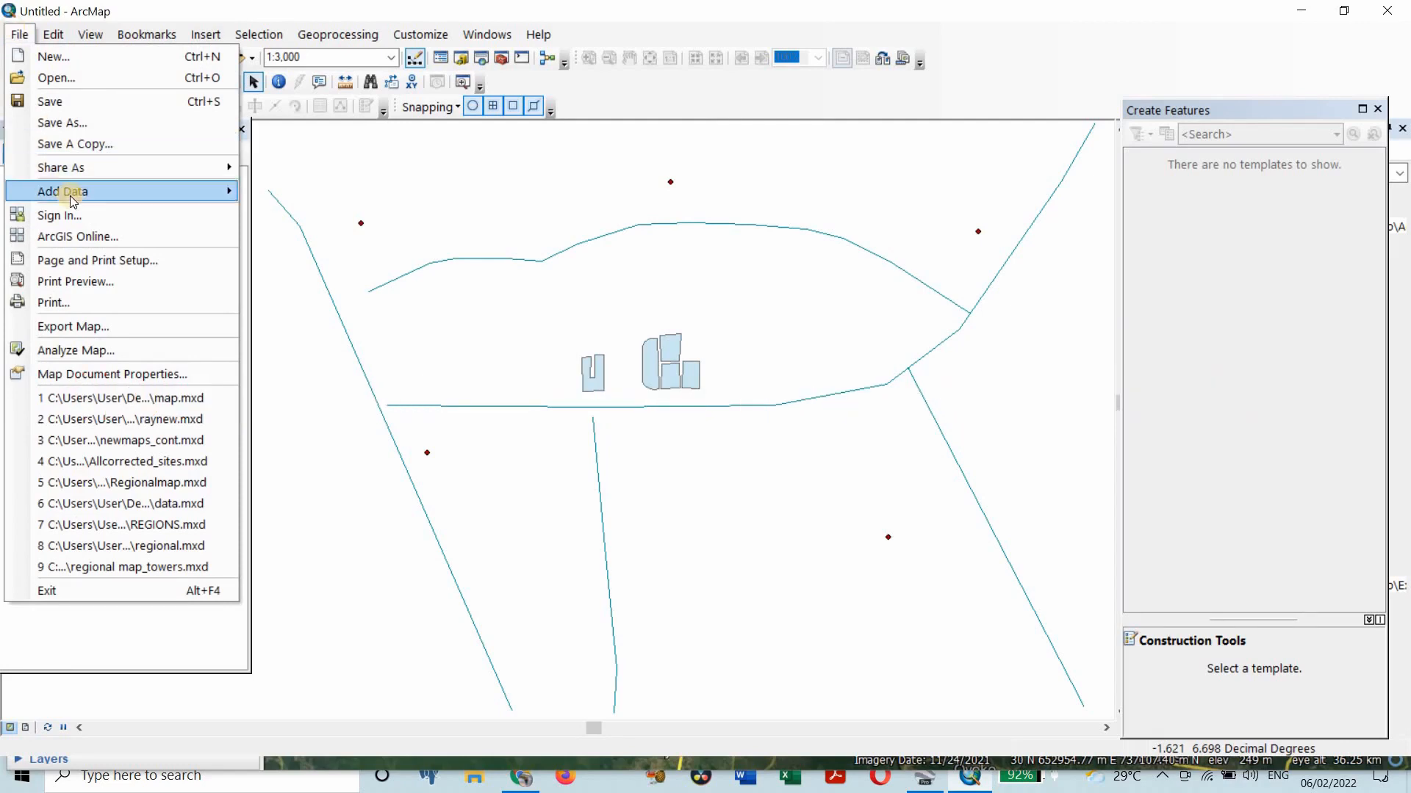
mouse_move(71, 199)
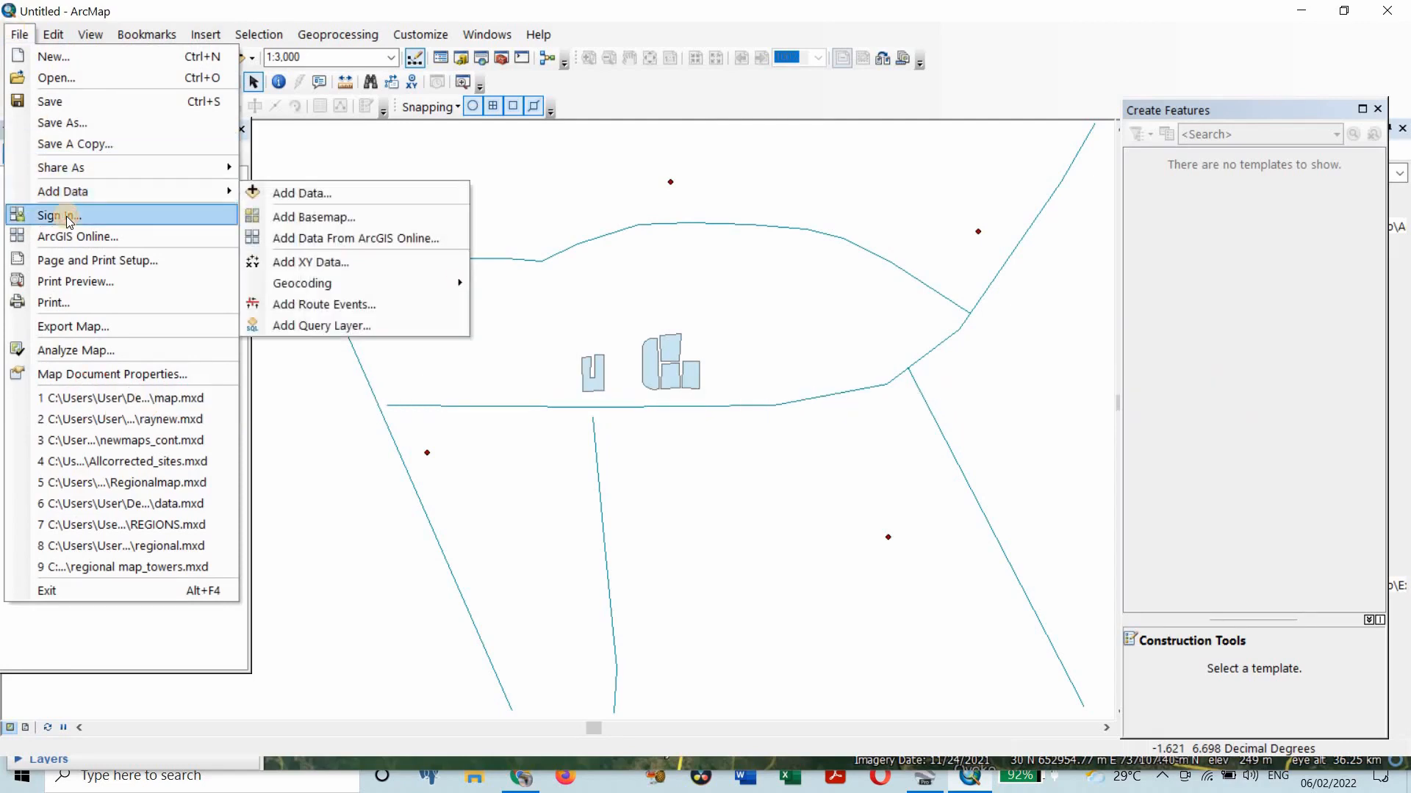
left_click(66, 216)
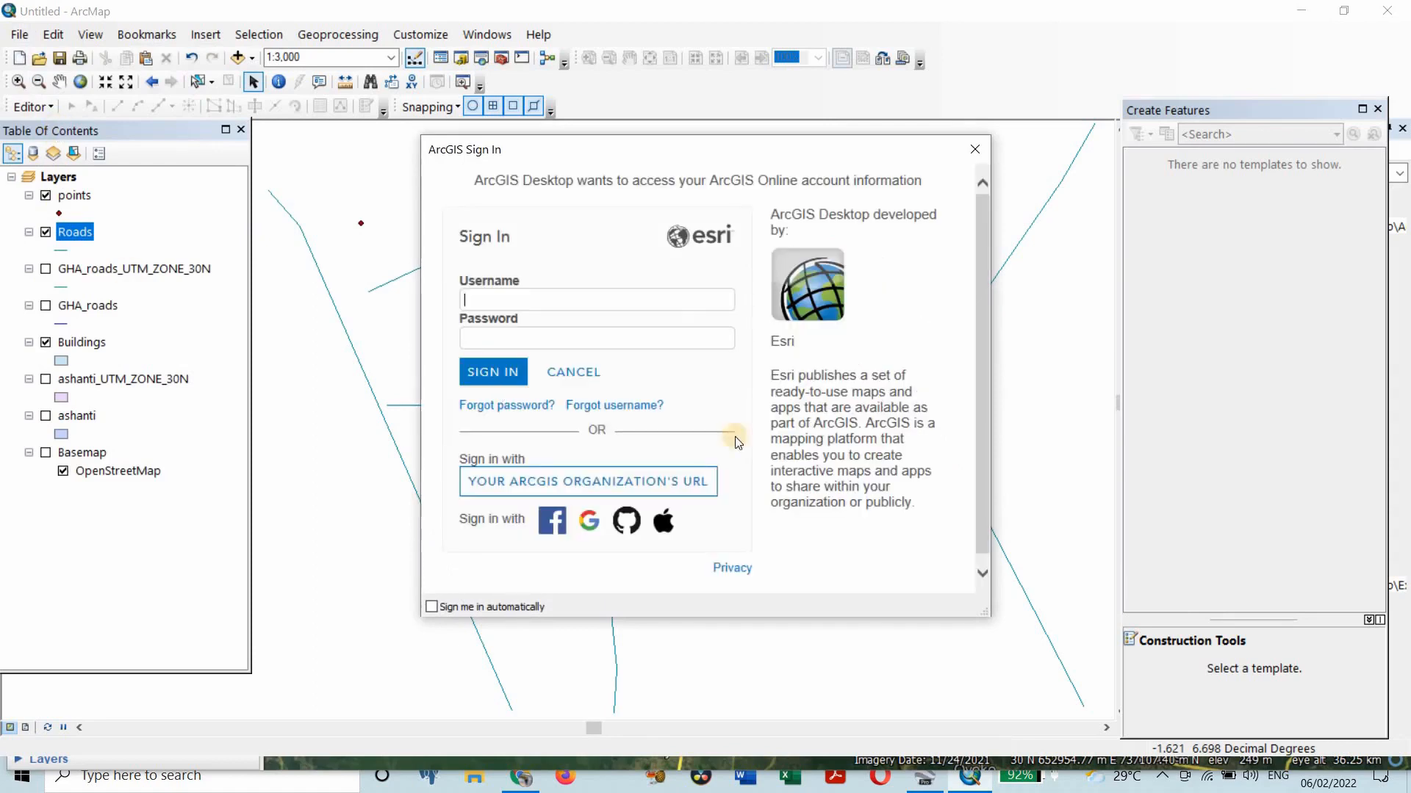
left_click(499, 290)
right_click(524, 295)
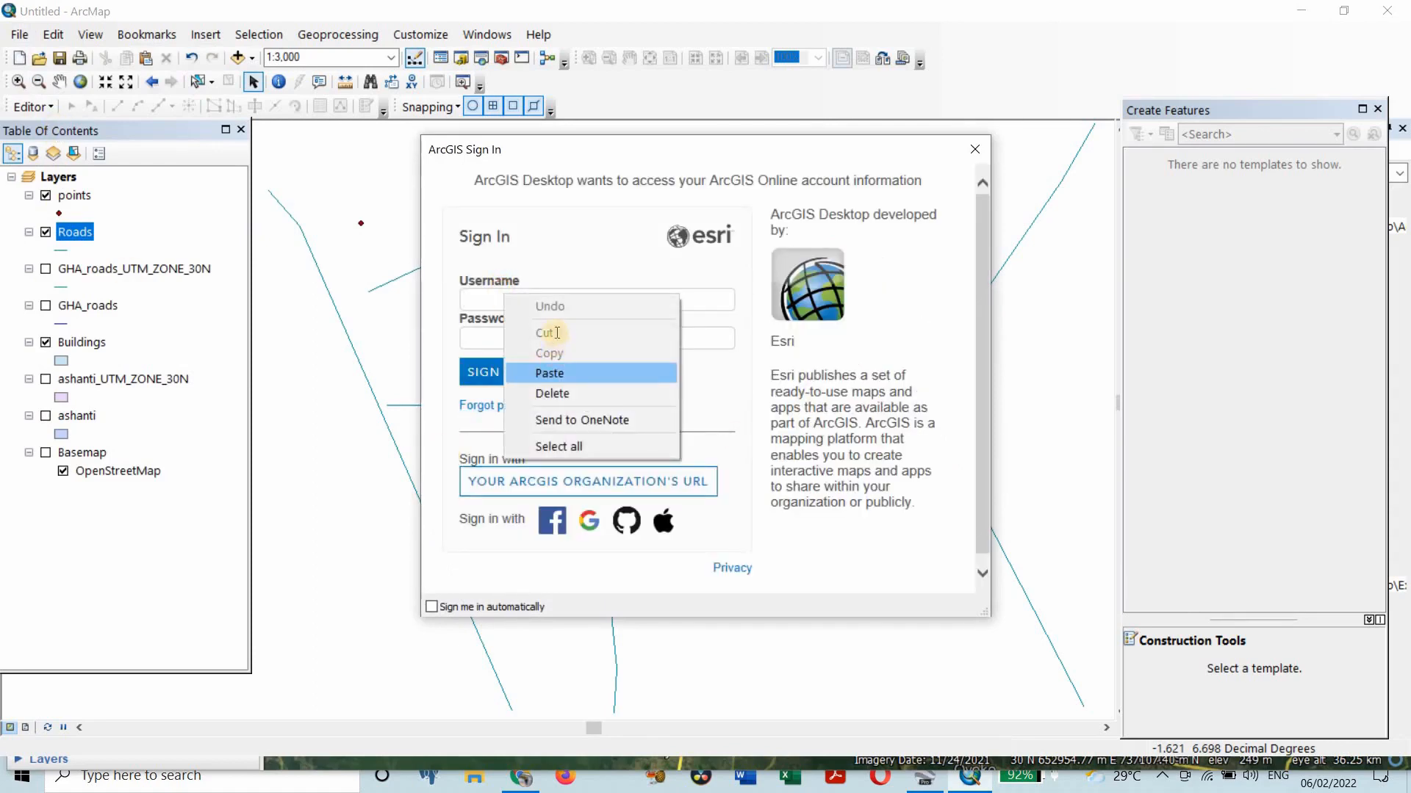
left_click(551, 368)
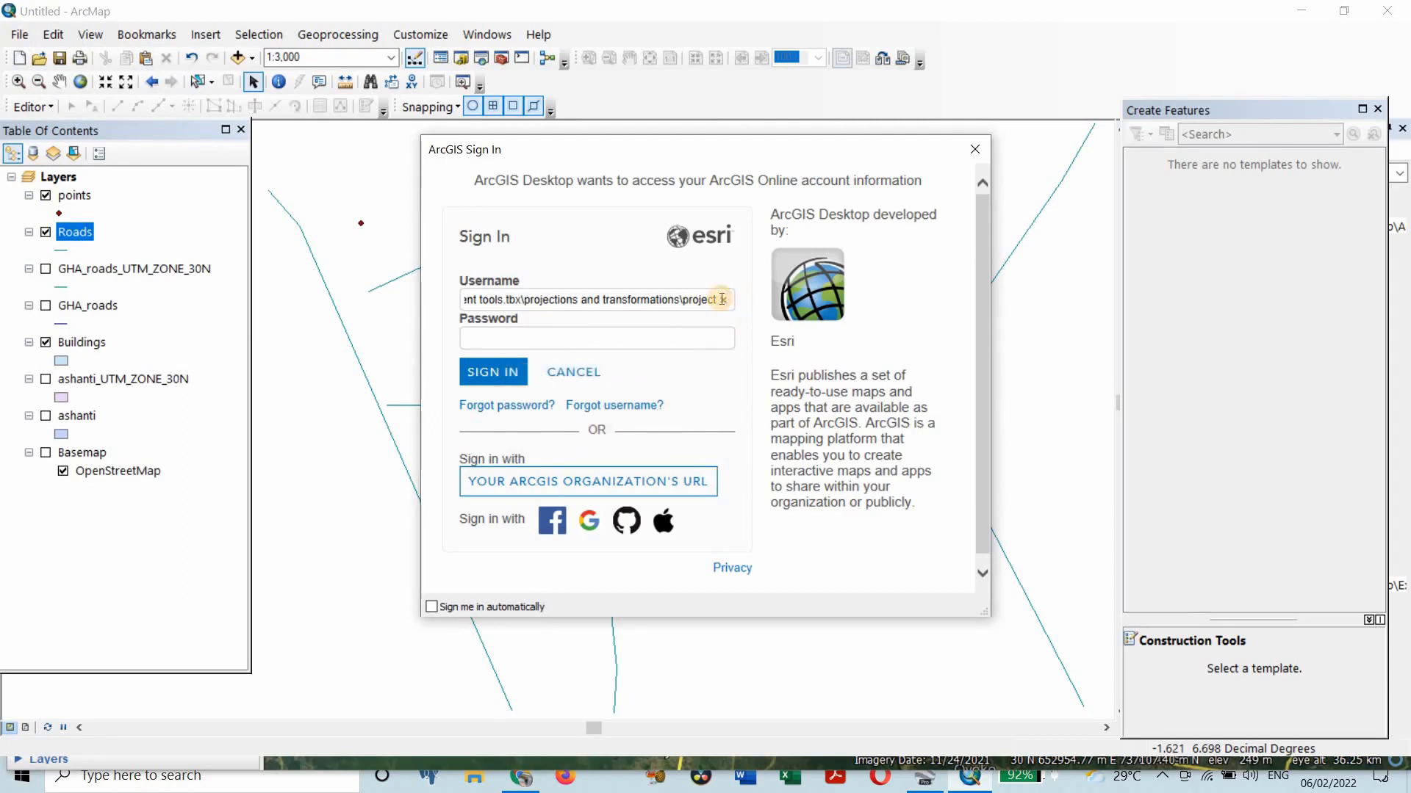
left_click(723, 300)
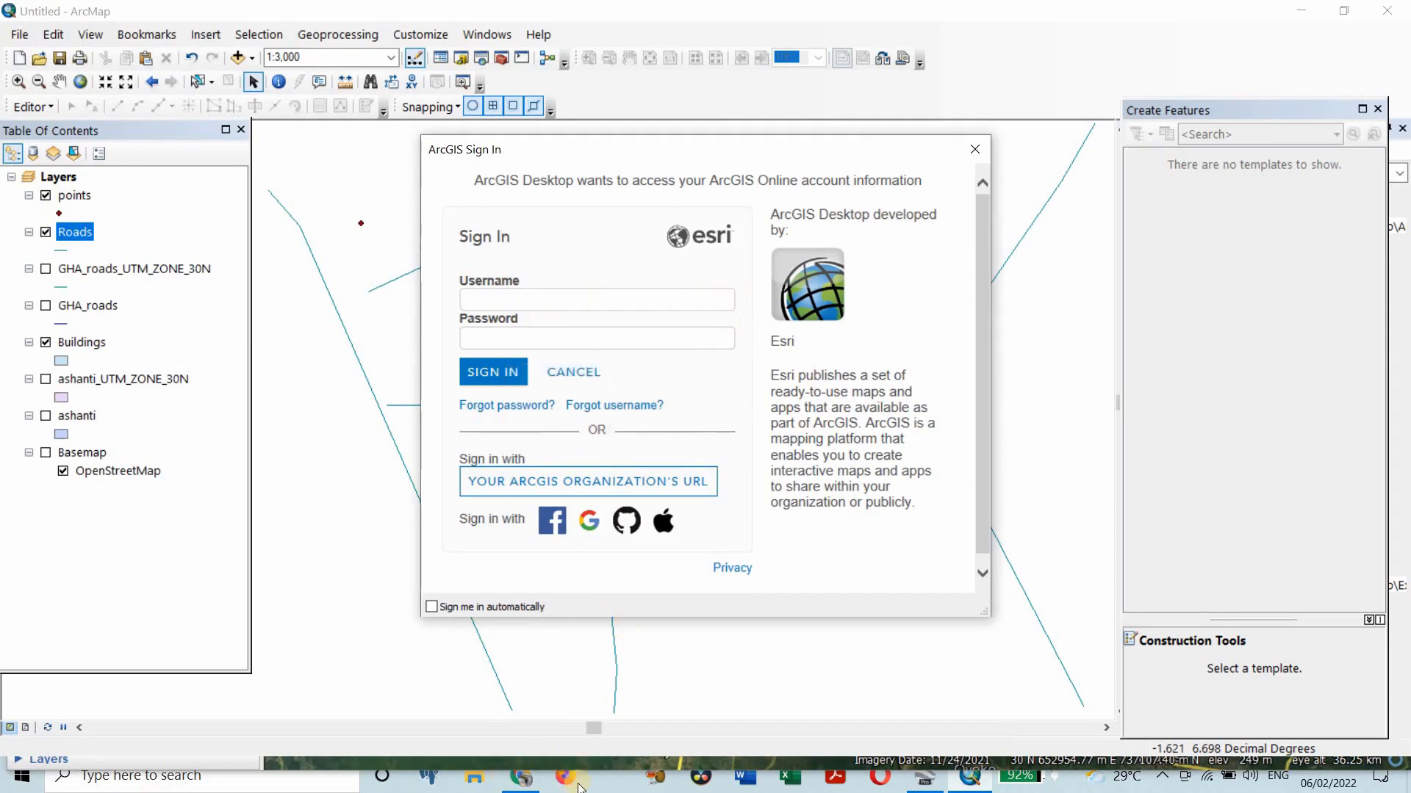
Switch to Chrome, search for arcgis online, open its sign-in page, and close the ArcGIS Sign In dialog covering it
left_click(523, 780)
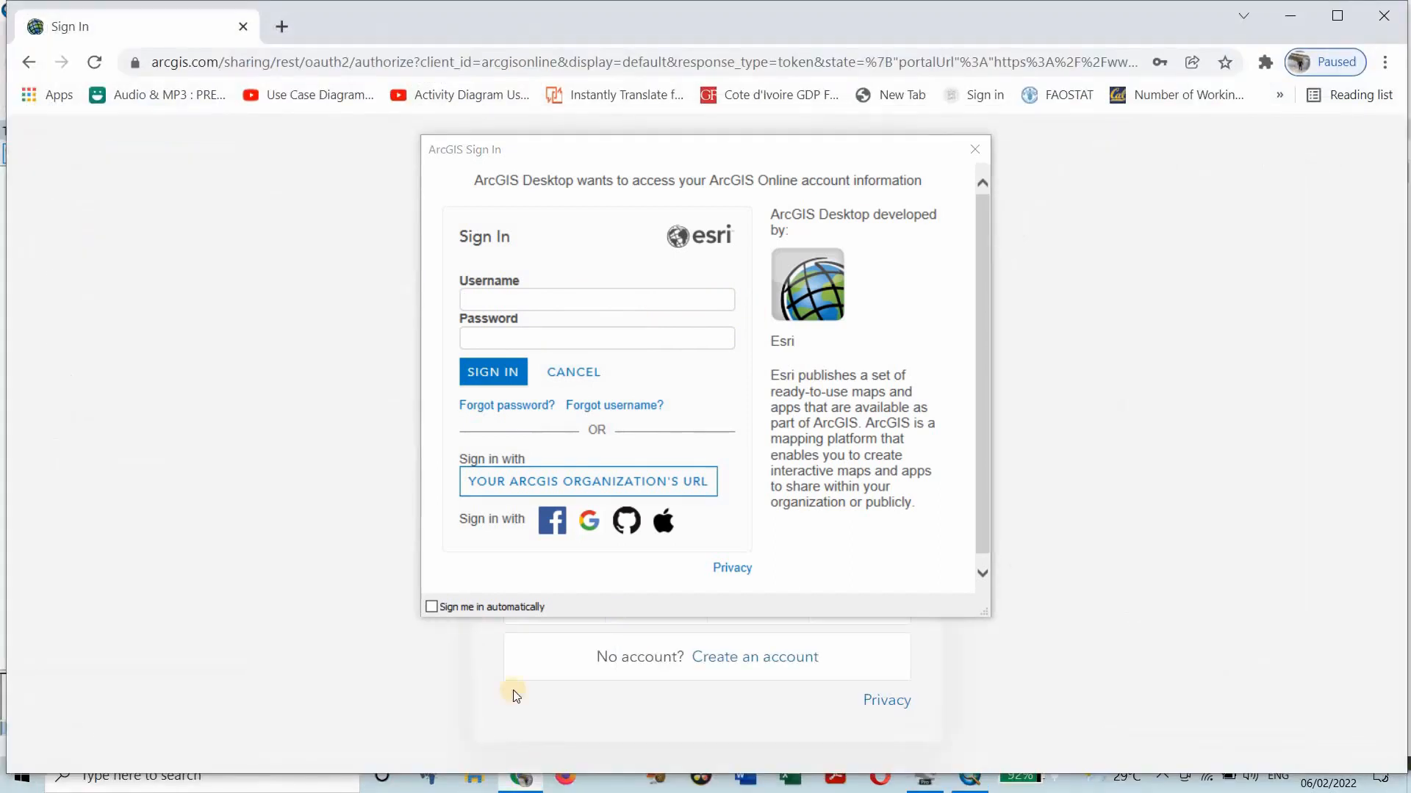
left_click(281, 26)
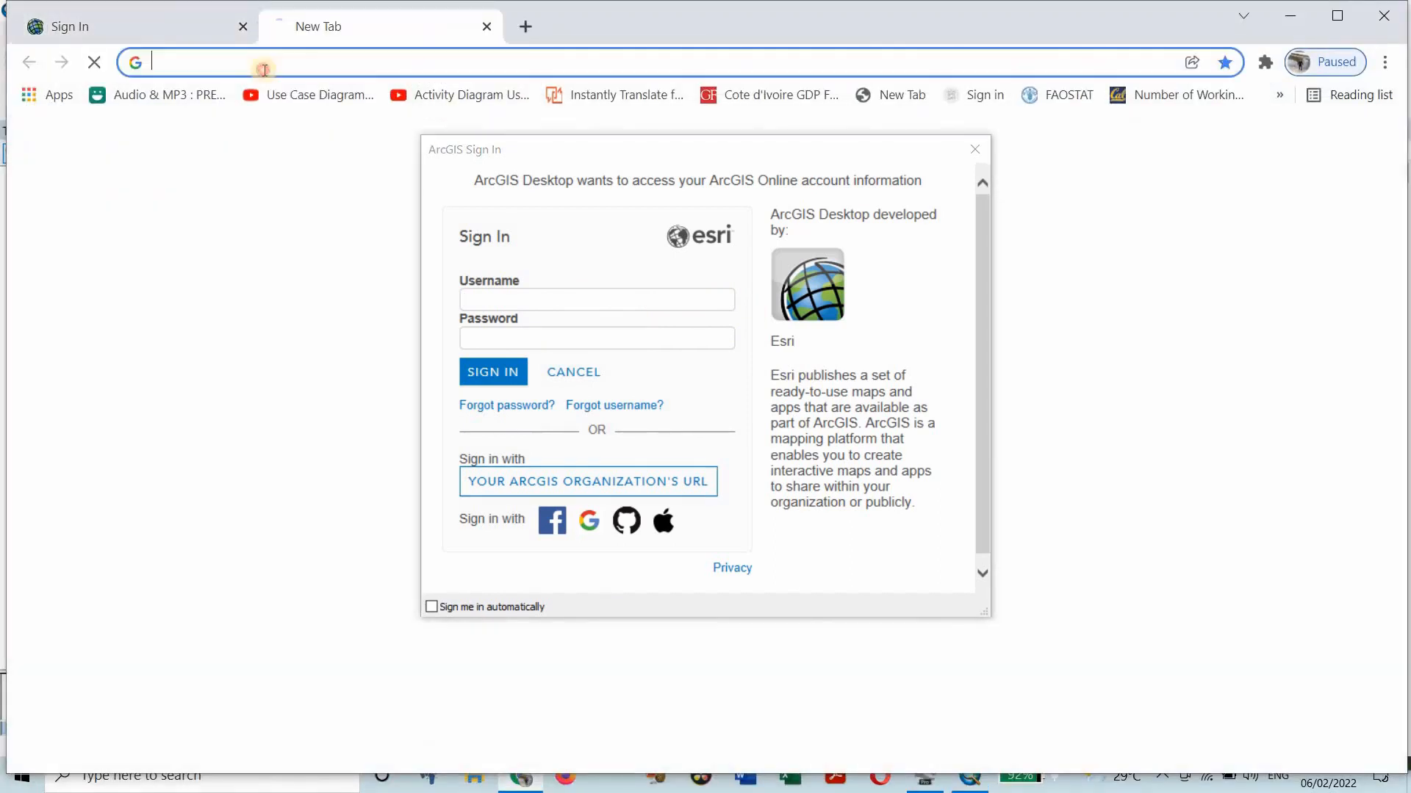
type("ar")
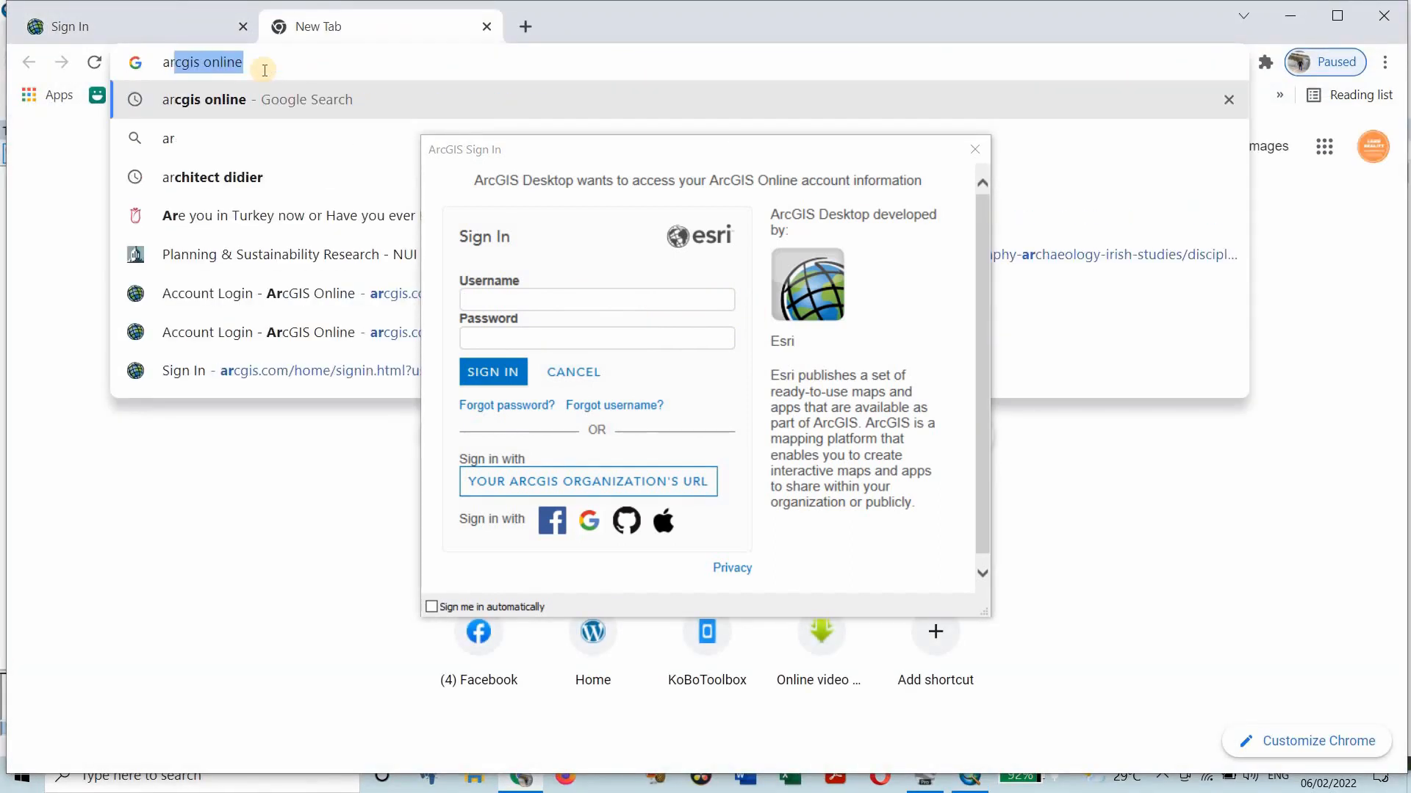
key("Return")
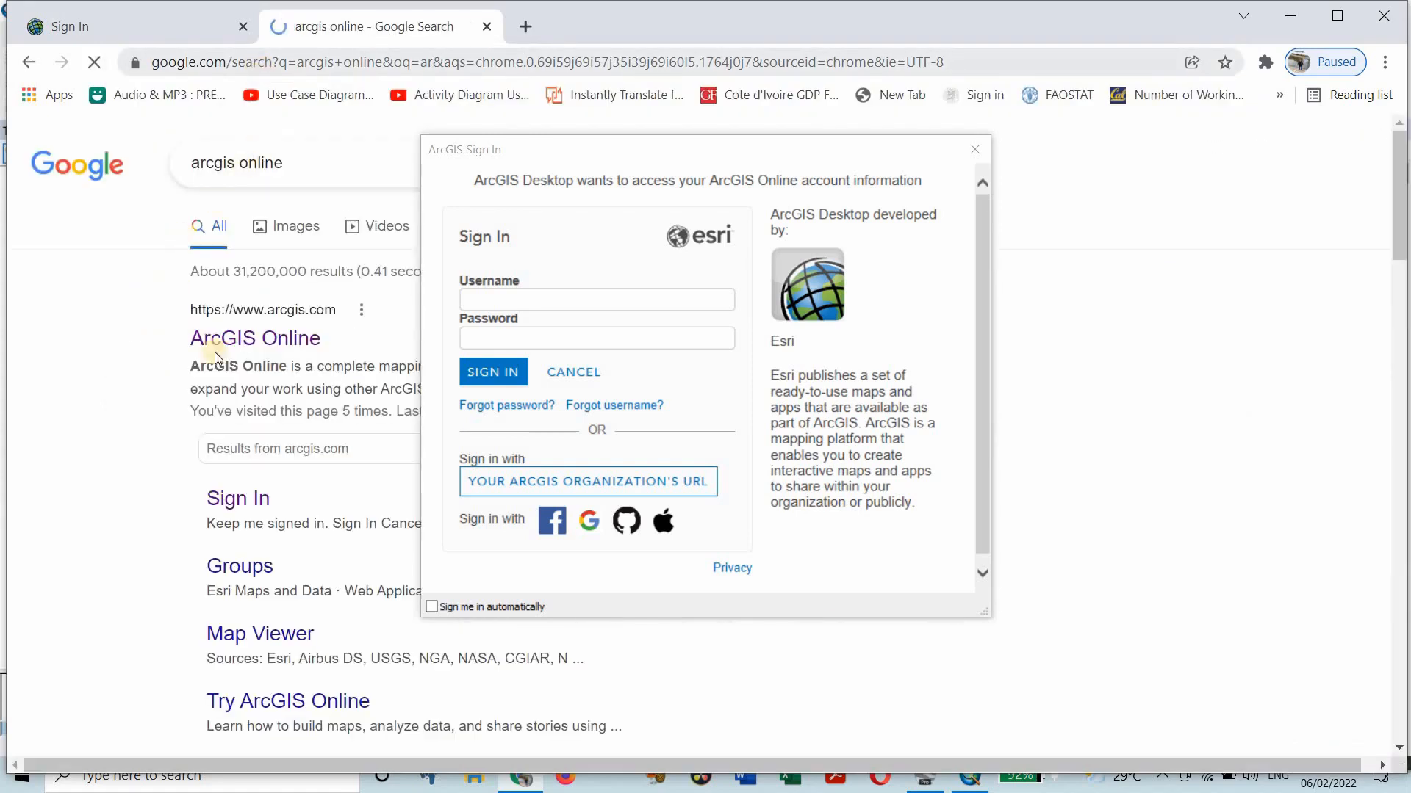
left_click(249, 339)
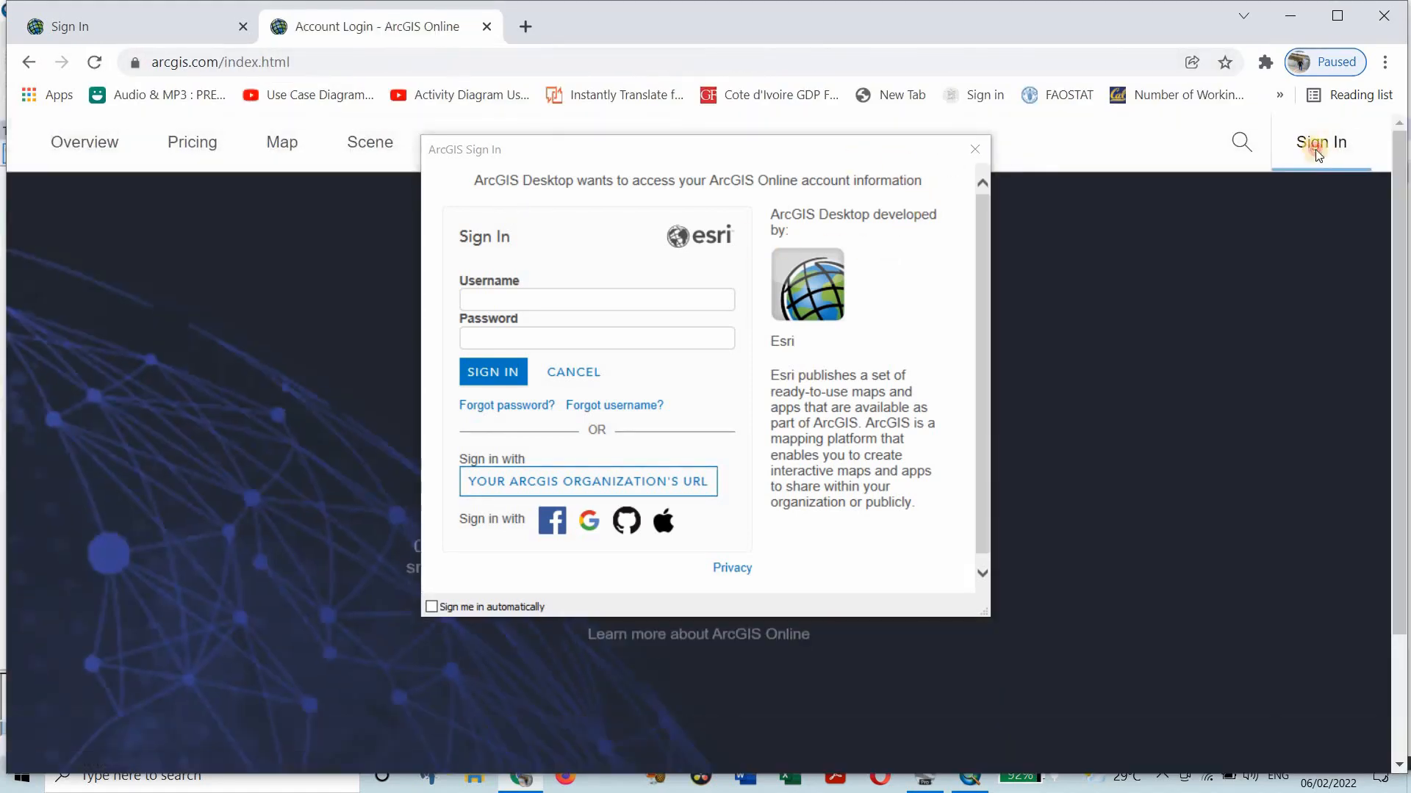
left_click(1321, 142)
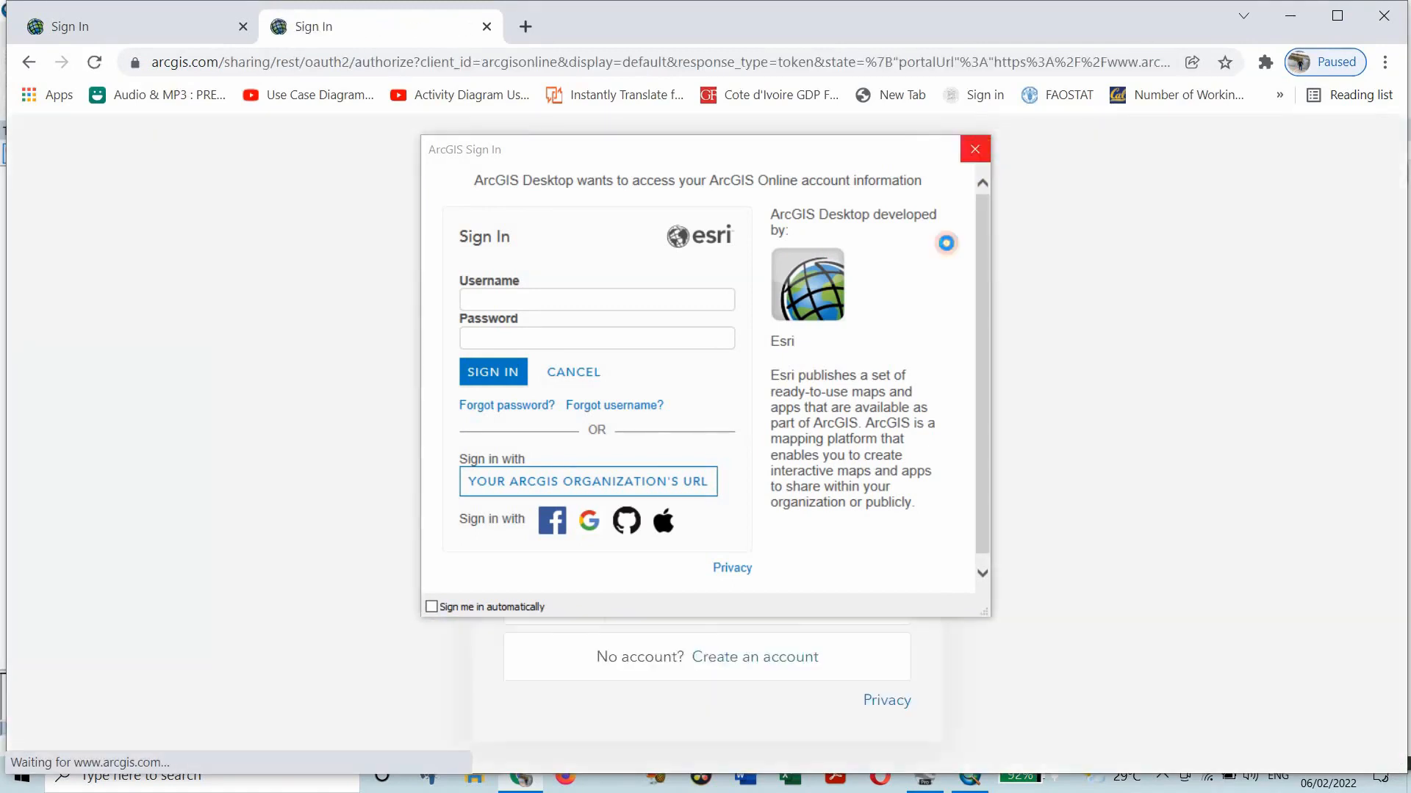
left_click(975, 150)
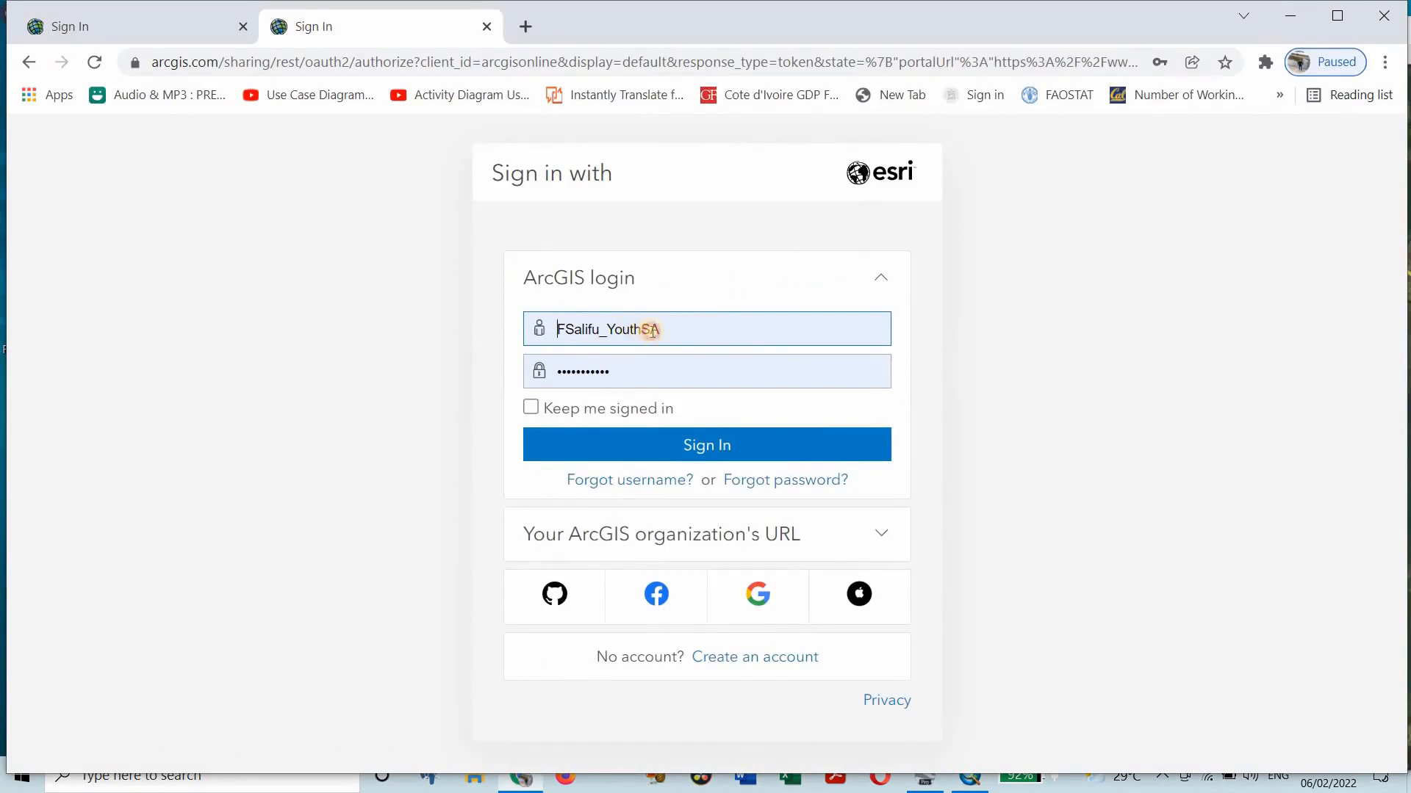
Fill the ArcGIS login with a saved username and password, and copy the username
left_click(643, 329)
left_click(611, 439)
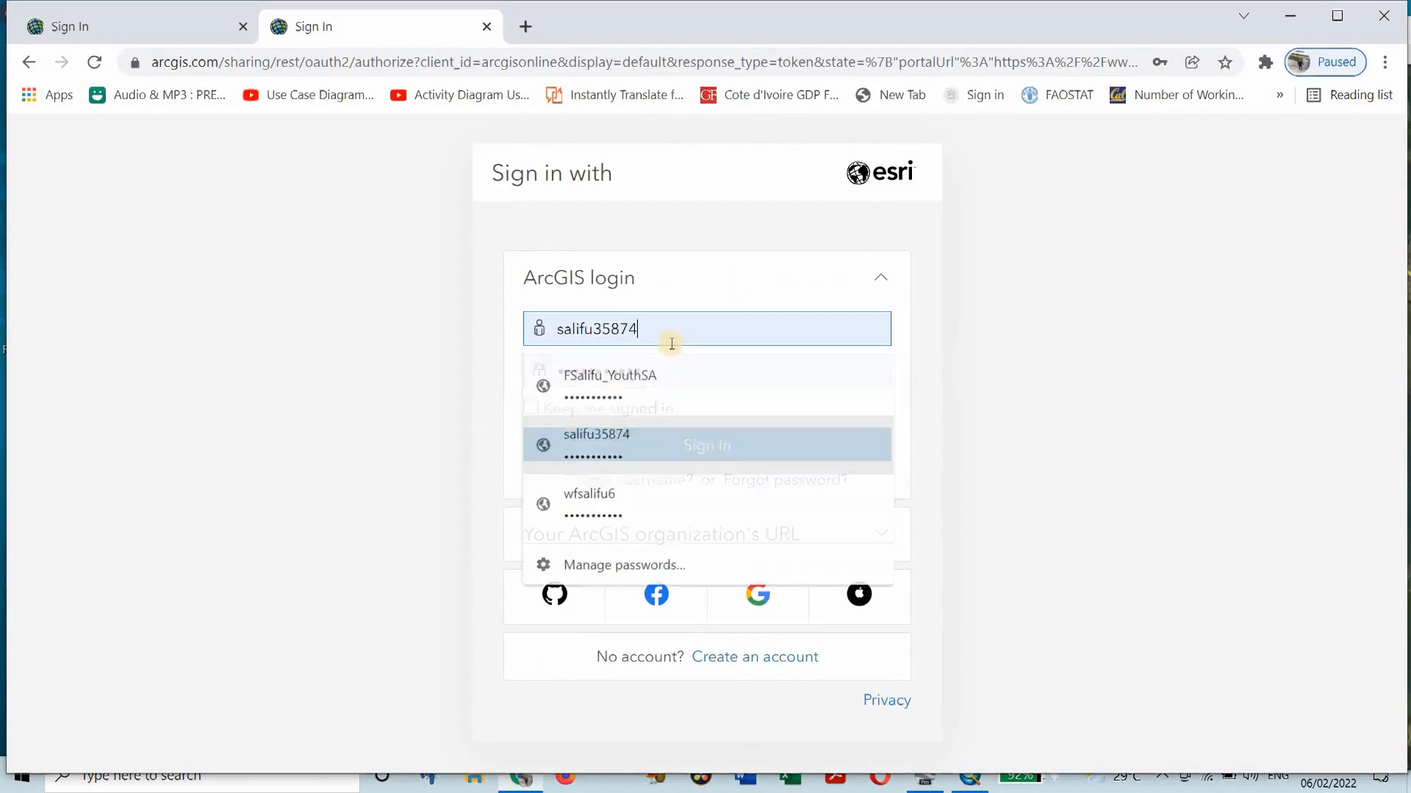
double_click(615, 330)
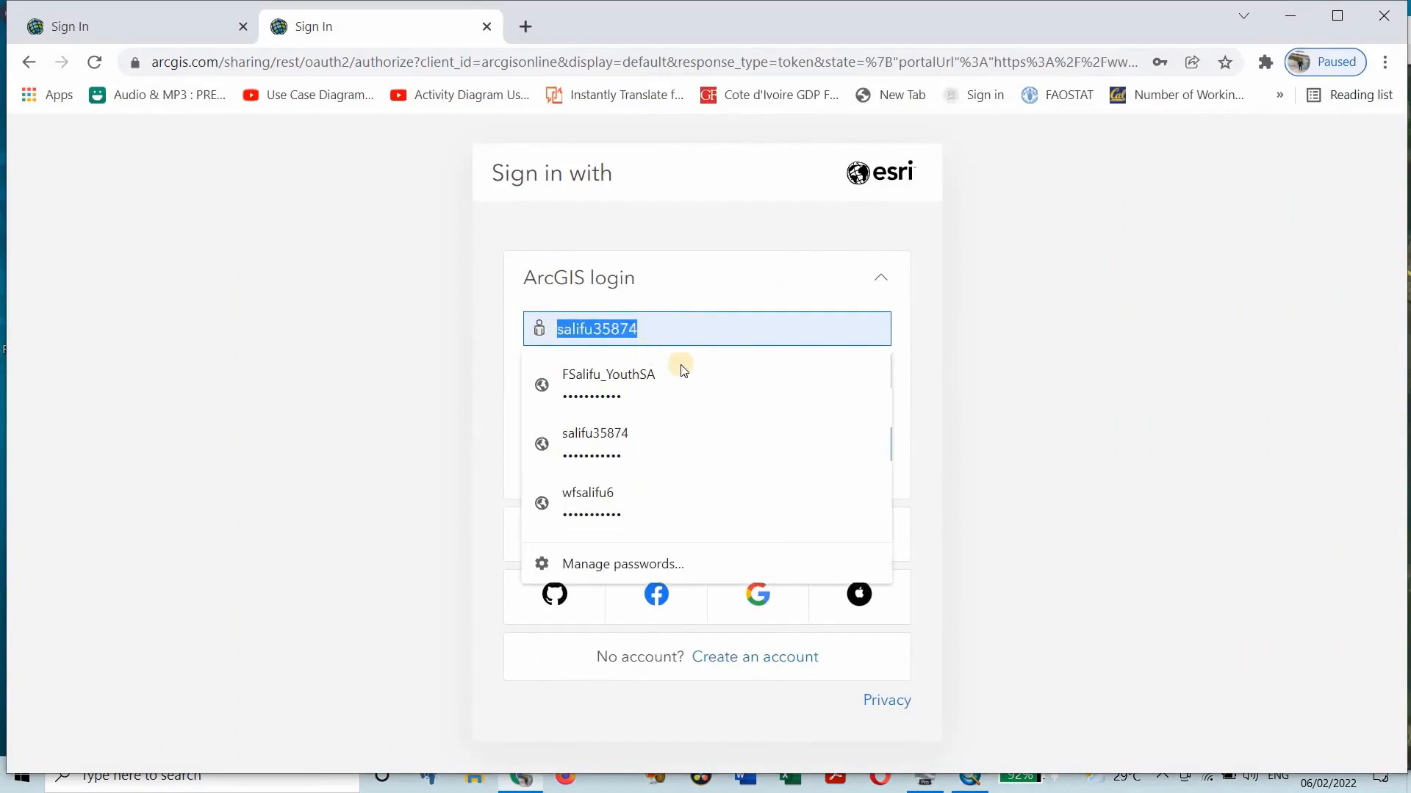
right_click(624, 332)
left_click(676, 404)
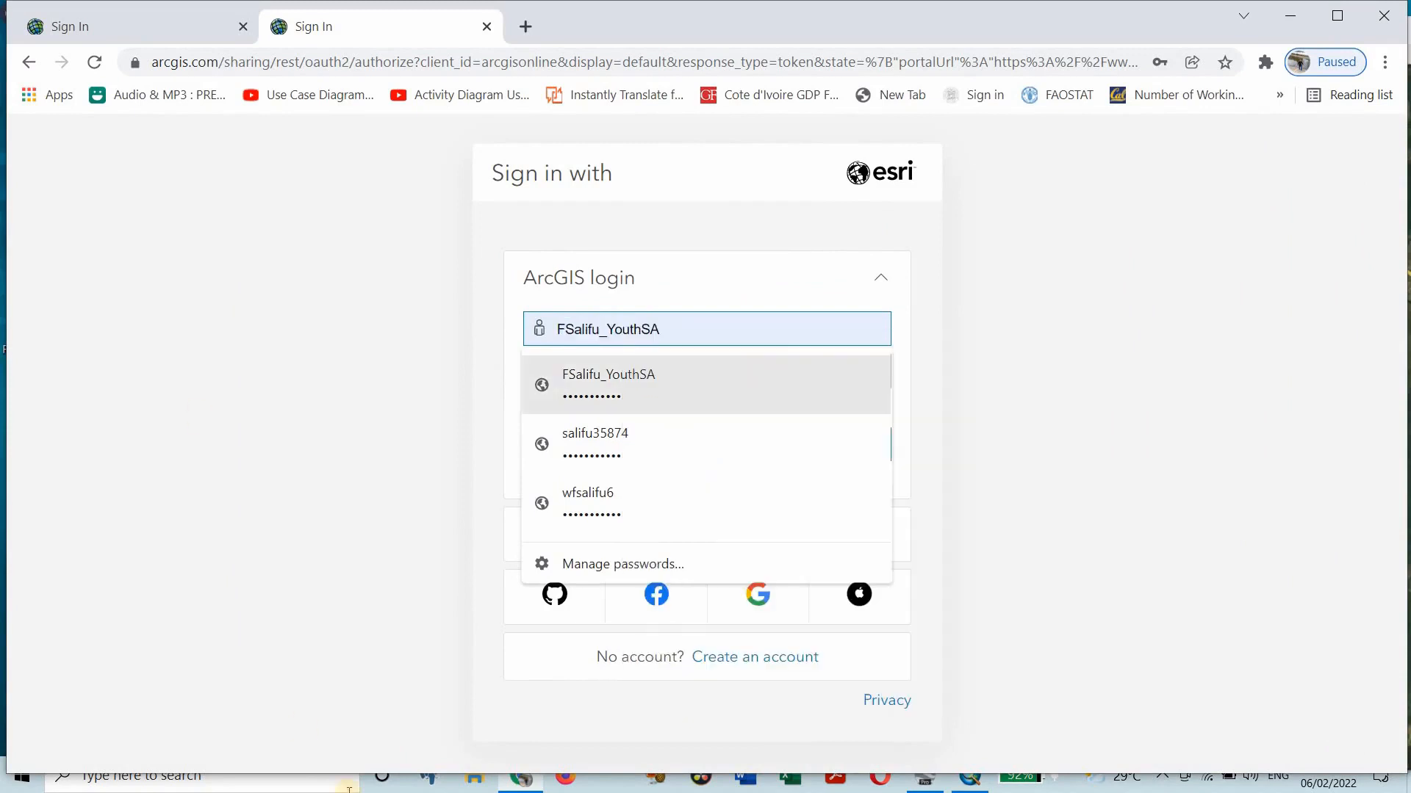
Switch back to ArcMap, open the ArcGIS Online data browser and bring up its sign-in form
left_click(972, 782)
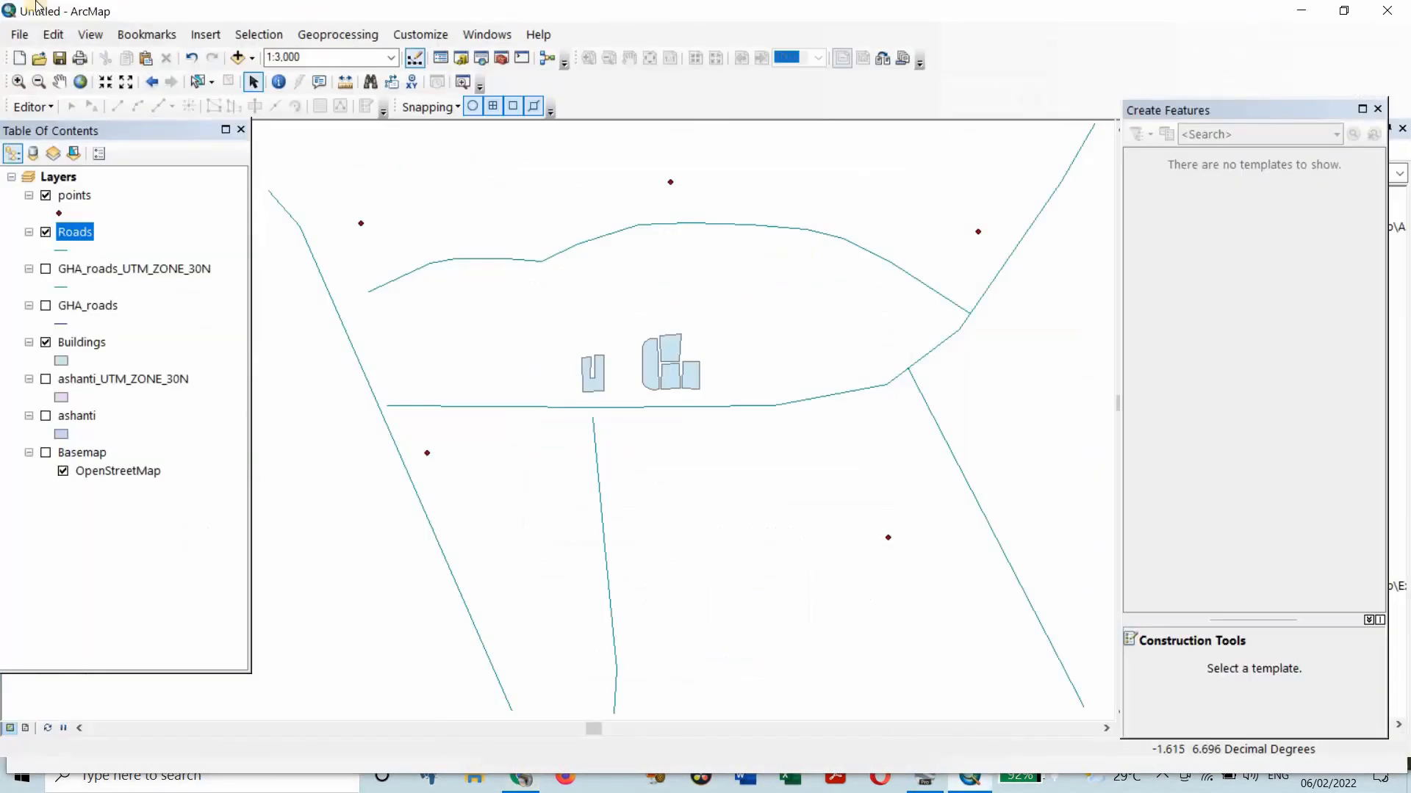
left_click(19, 35)
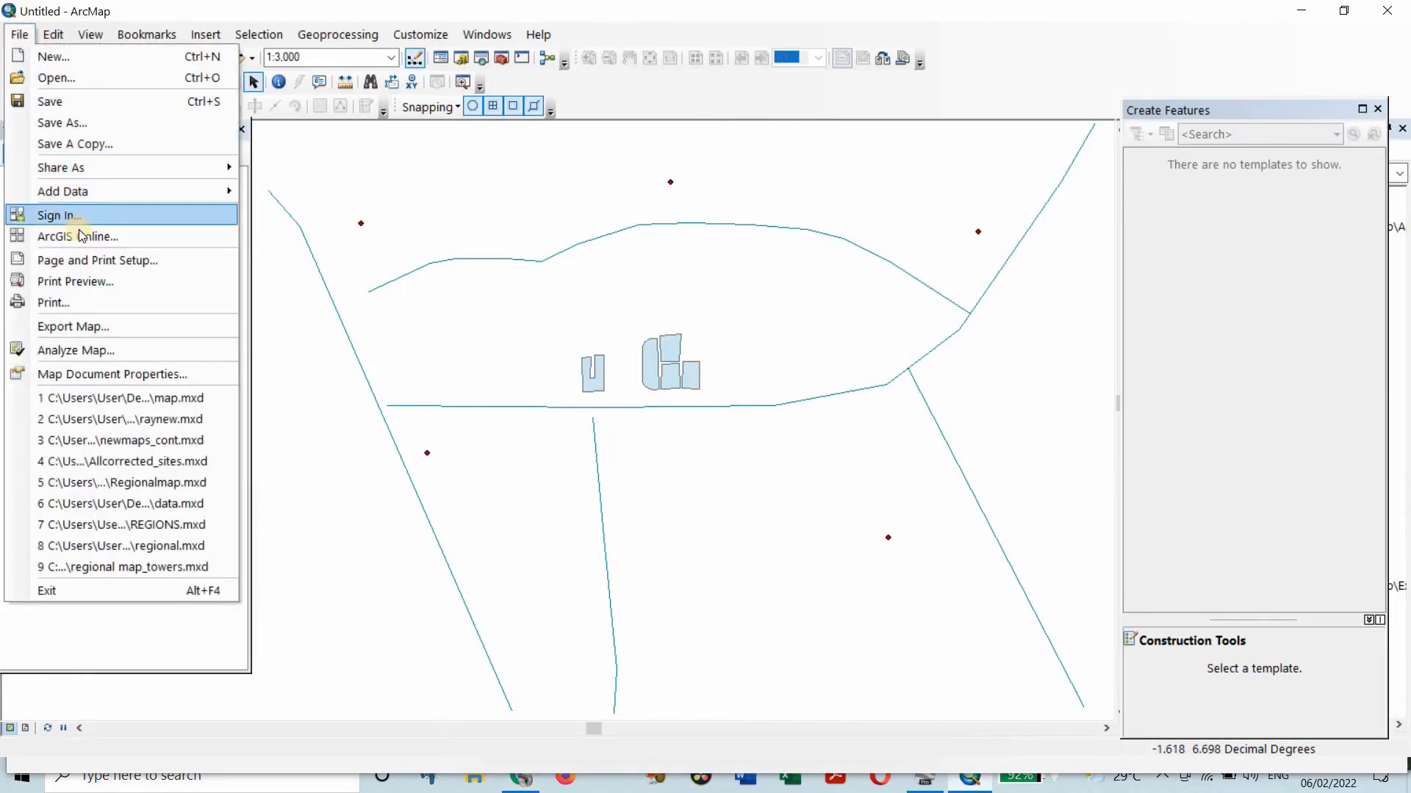
left_click(800, 162)
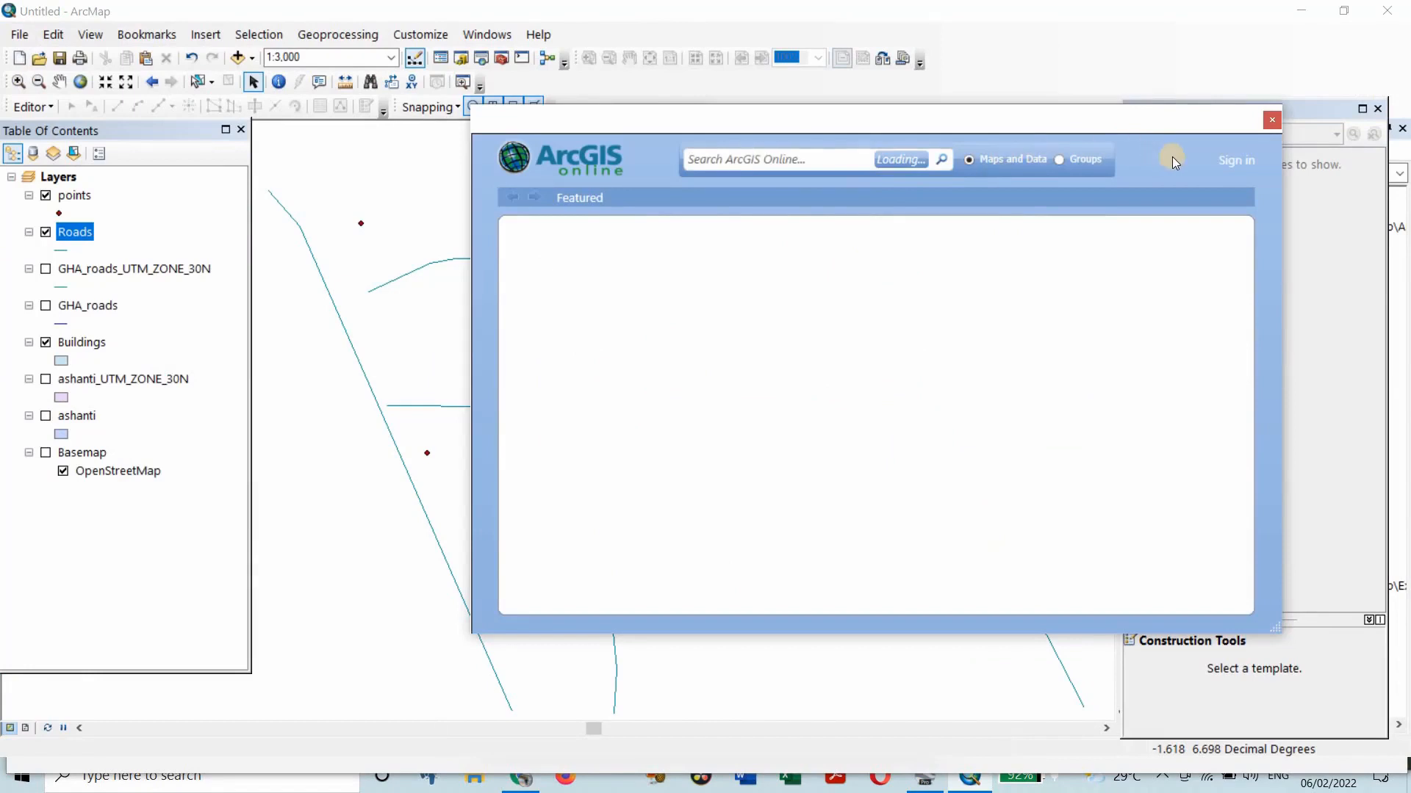
left_click(1228, 161)
Paste the copied account username, enter the account password and sign in to ArcGIS Online
left_click(570, 317)
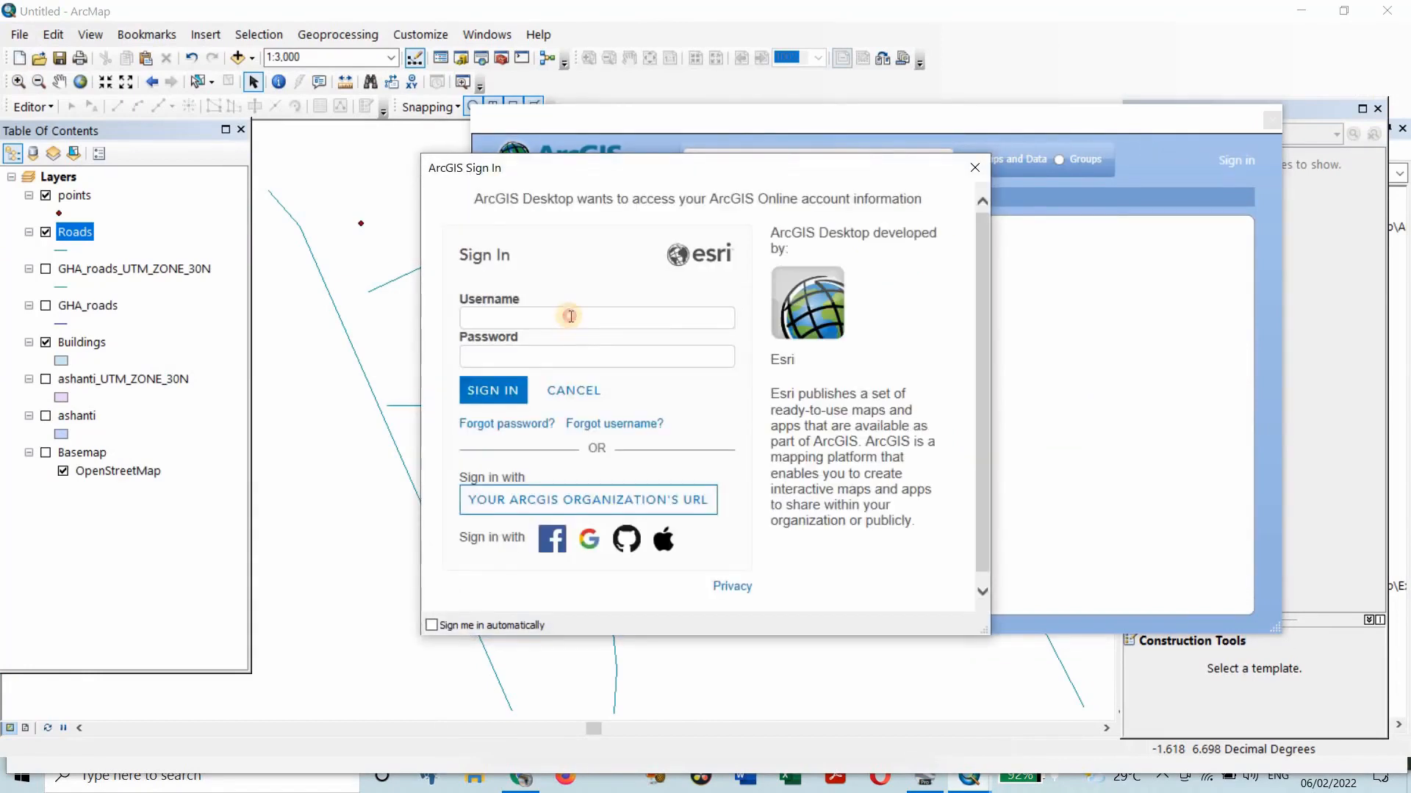
right_click(571, 318)
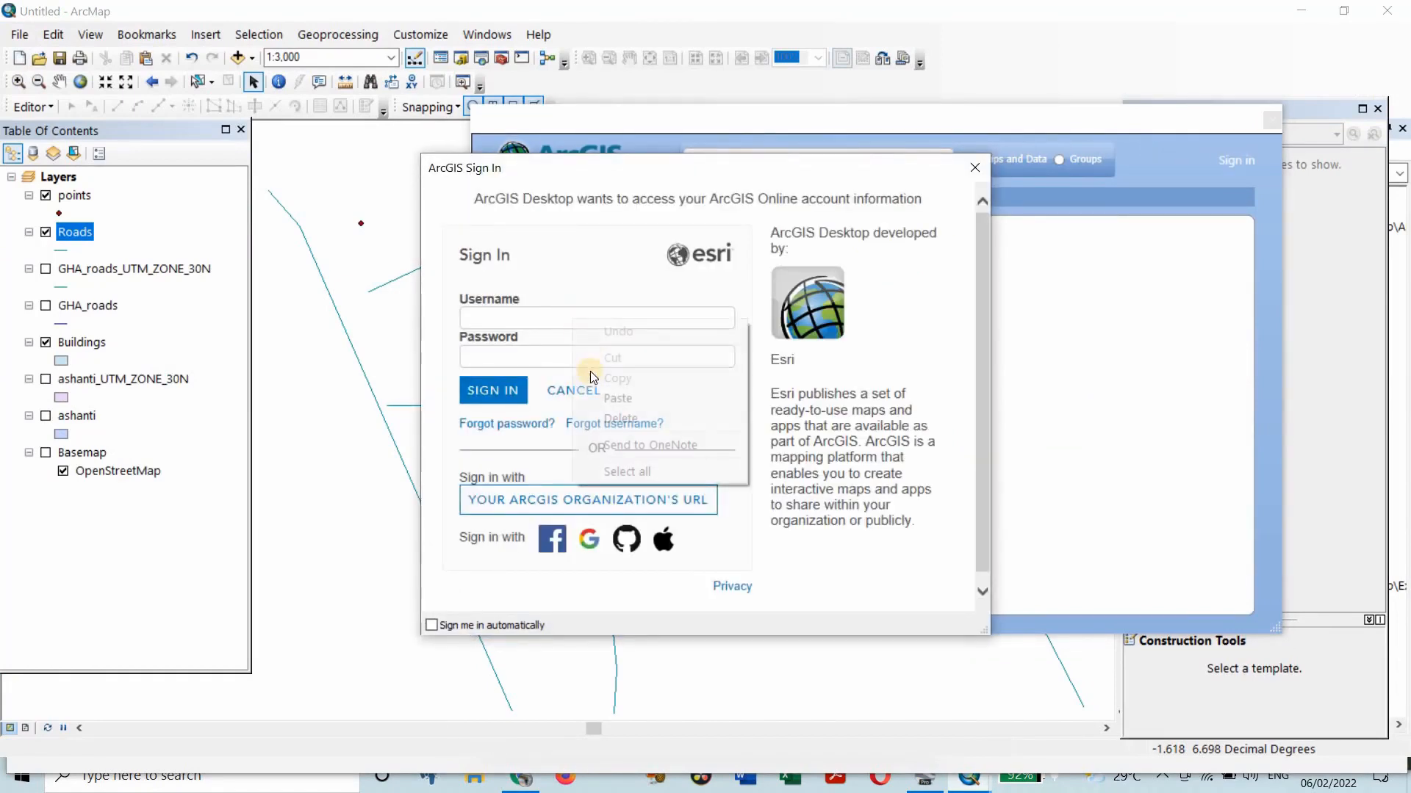
key("Return")
left_click(518, 349)
type("•")
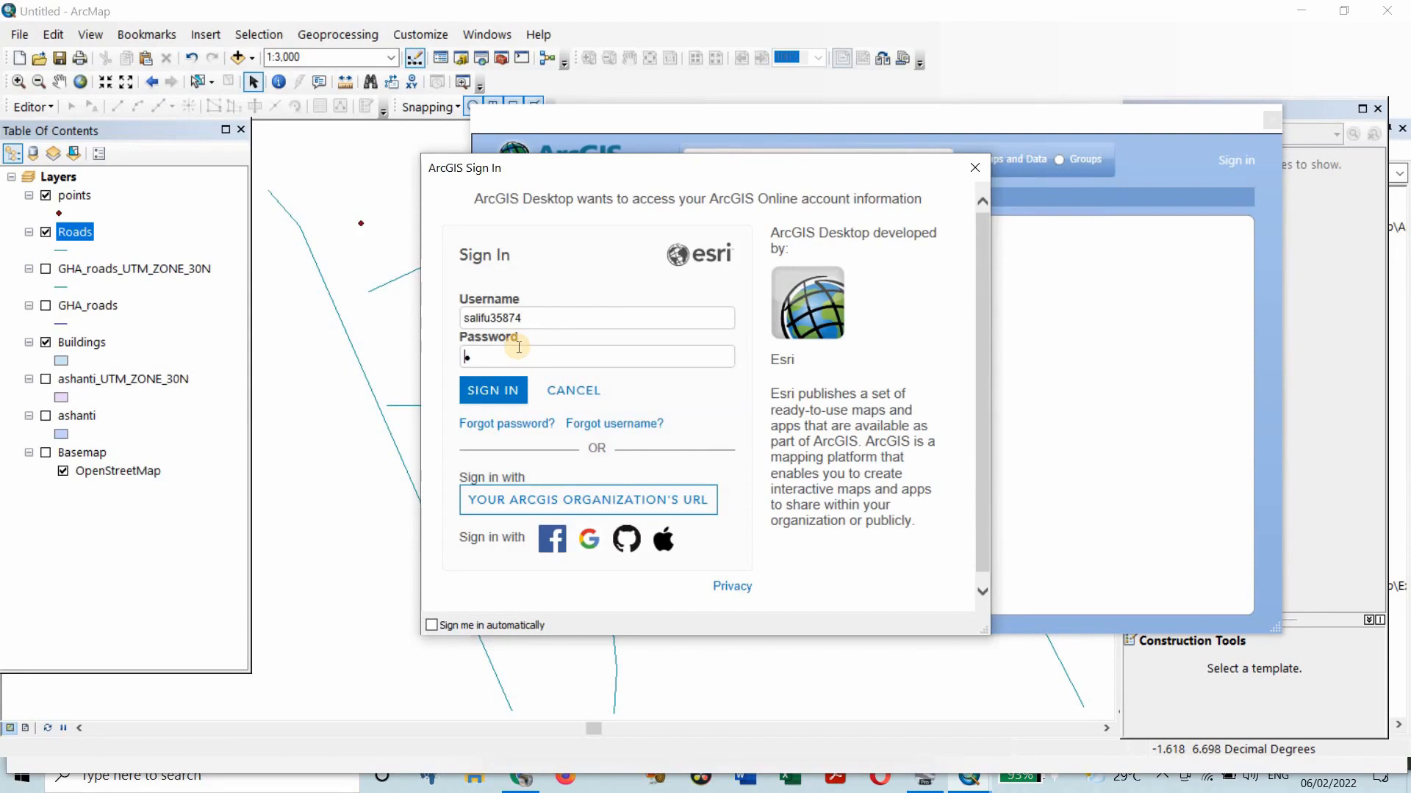
type("••••••••••")
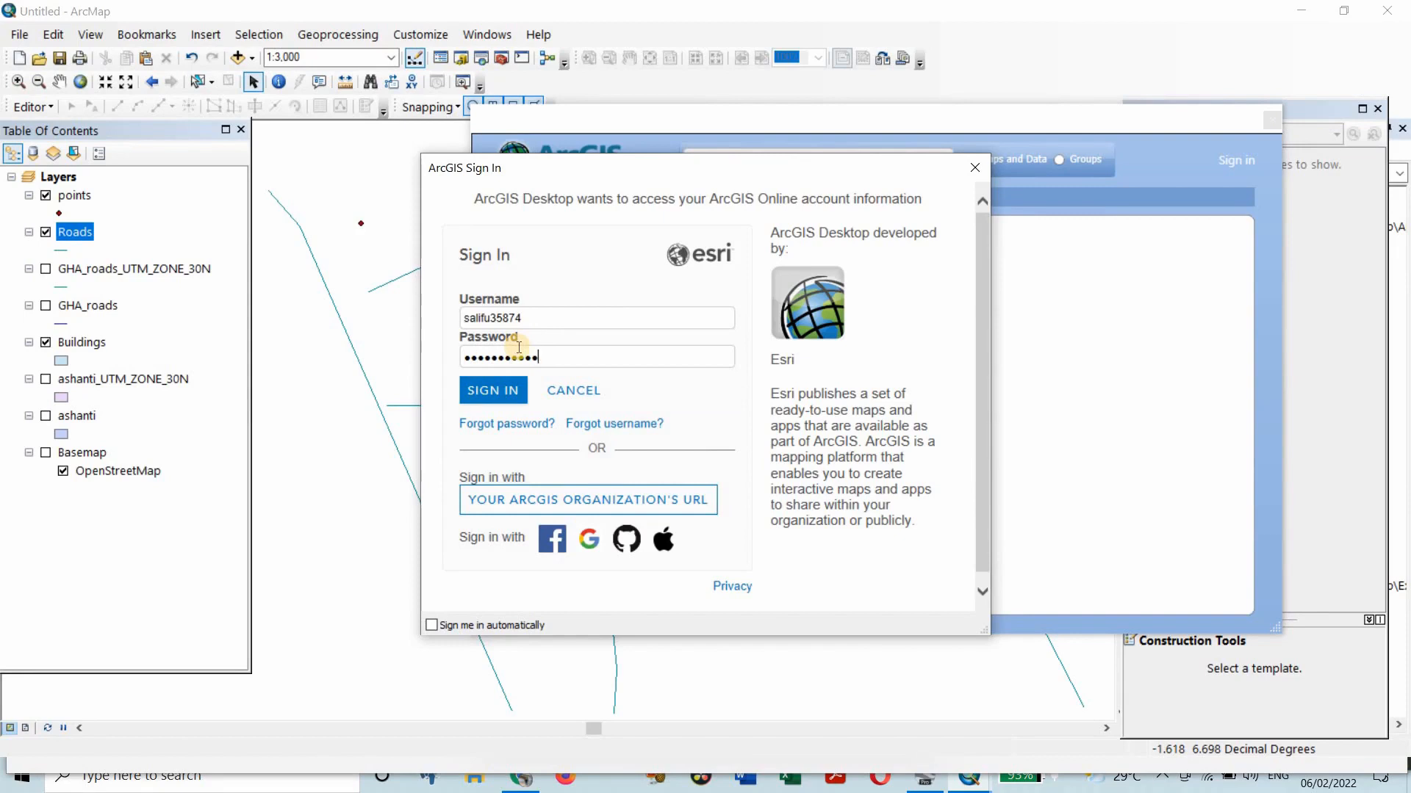
left_click(494, 389)
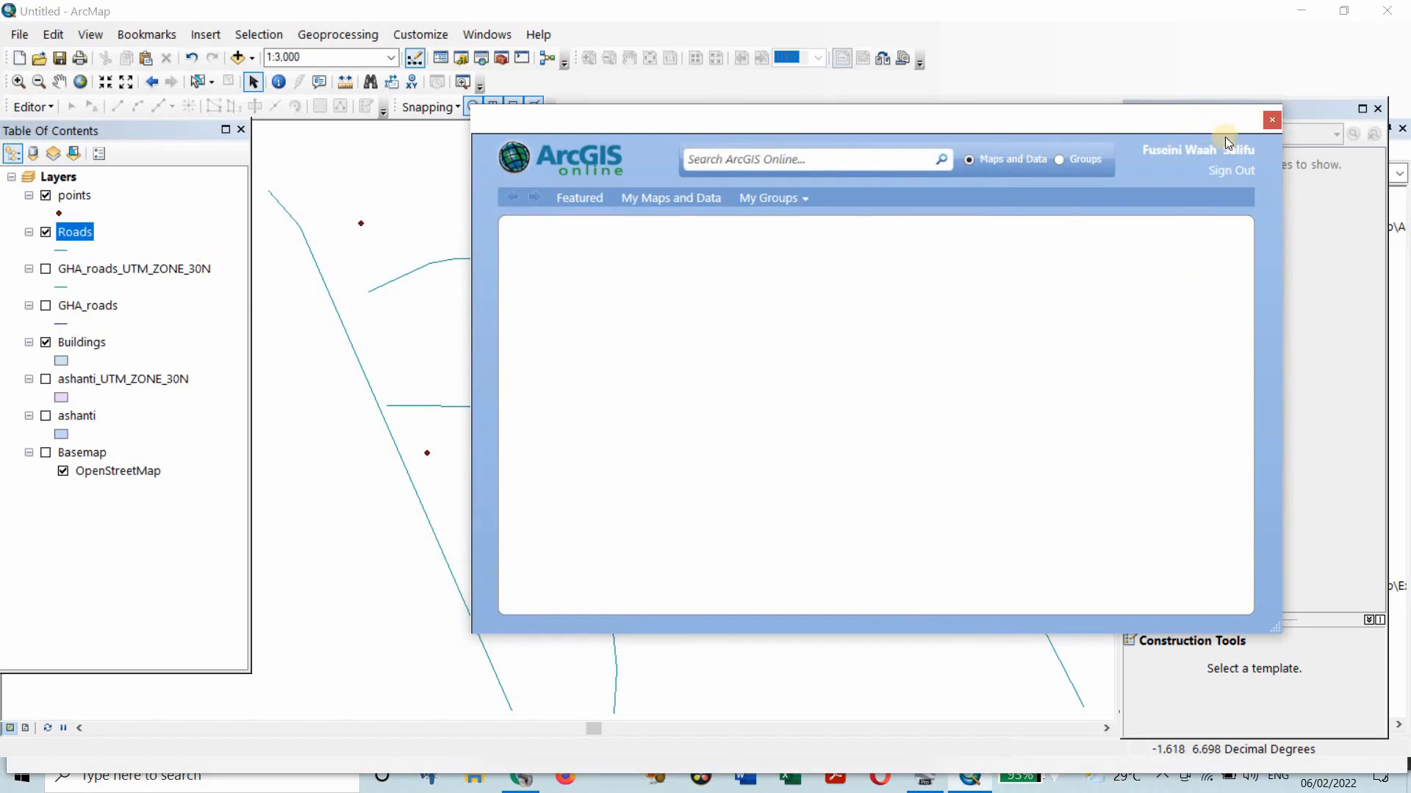
Search ArcGIS Online for "ghana vegetation" and add Planet Land Cover Classification (2018) to the map
left_click(805, 161)
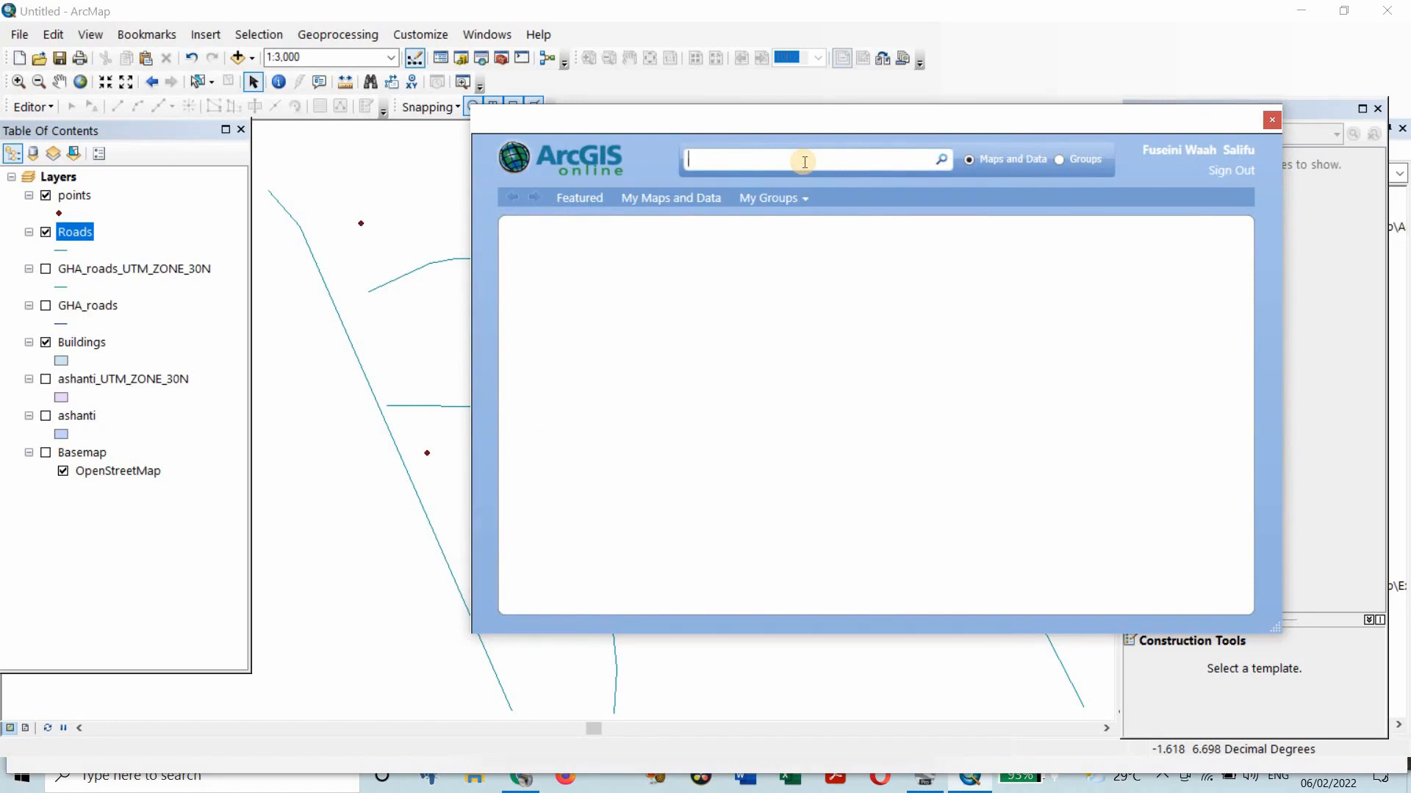
type("ghana vegetation")
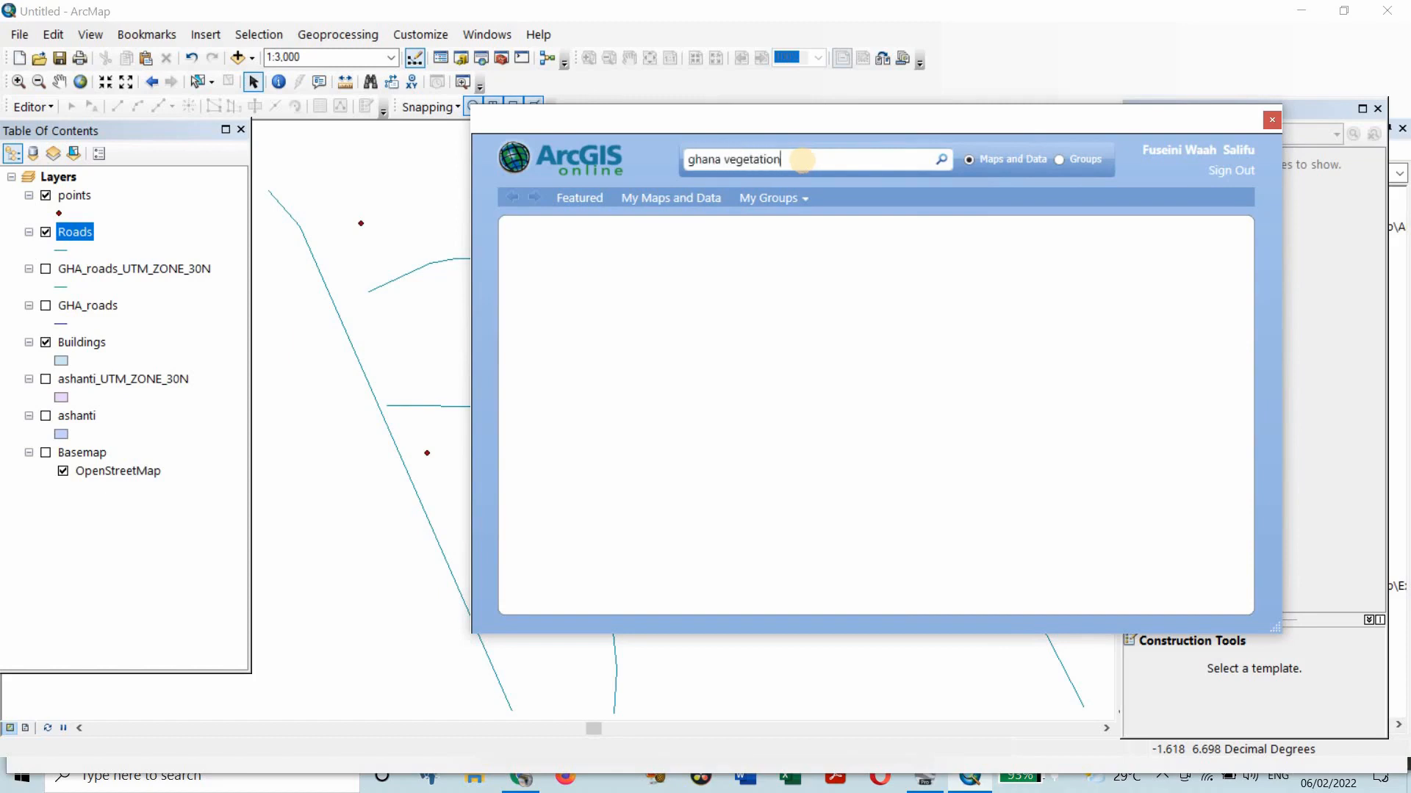
left_click(937, 158)
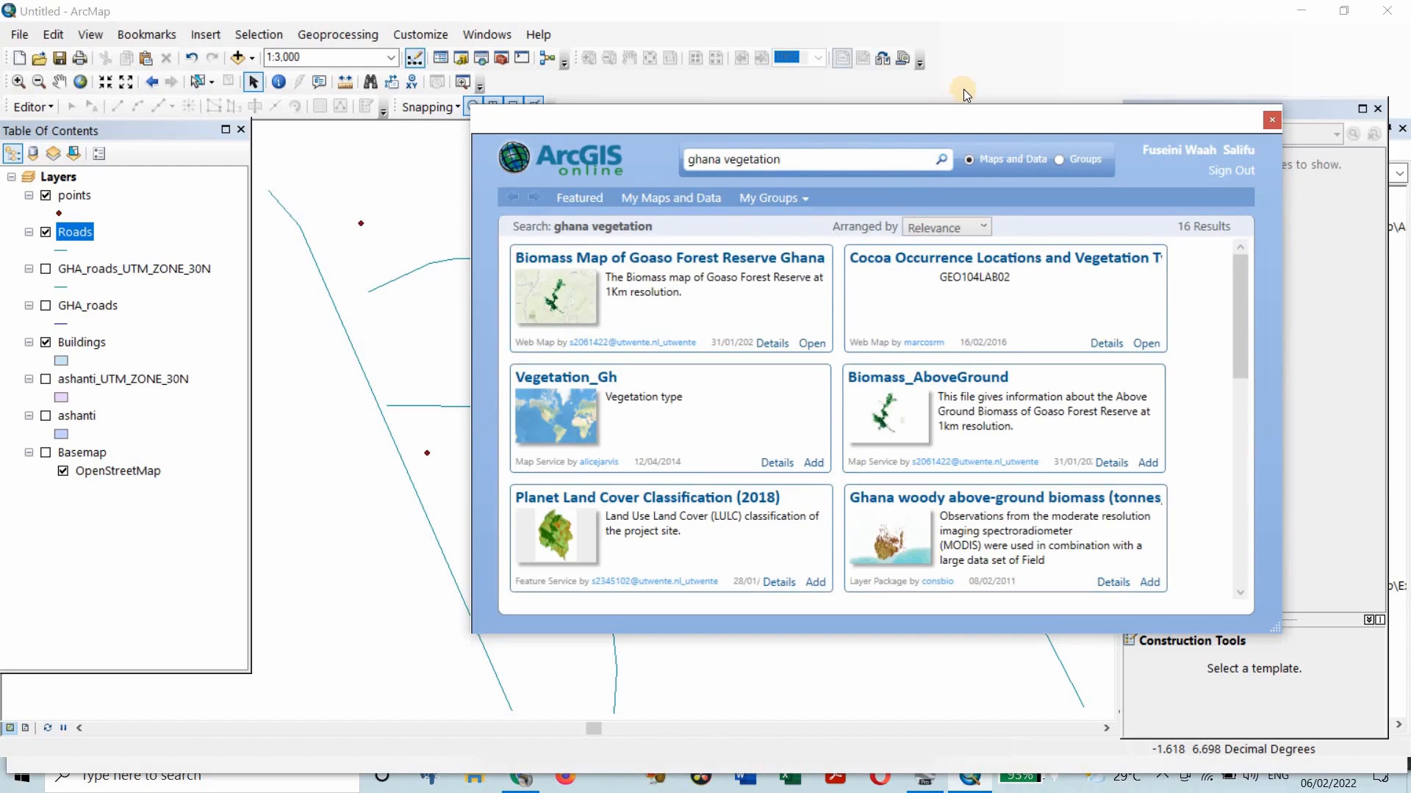
scroll(1005, 267, "down", 1)
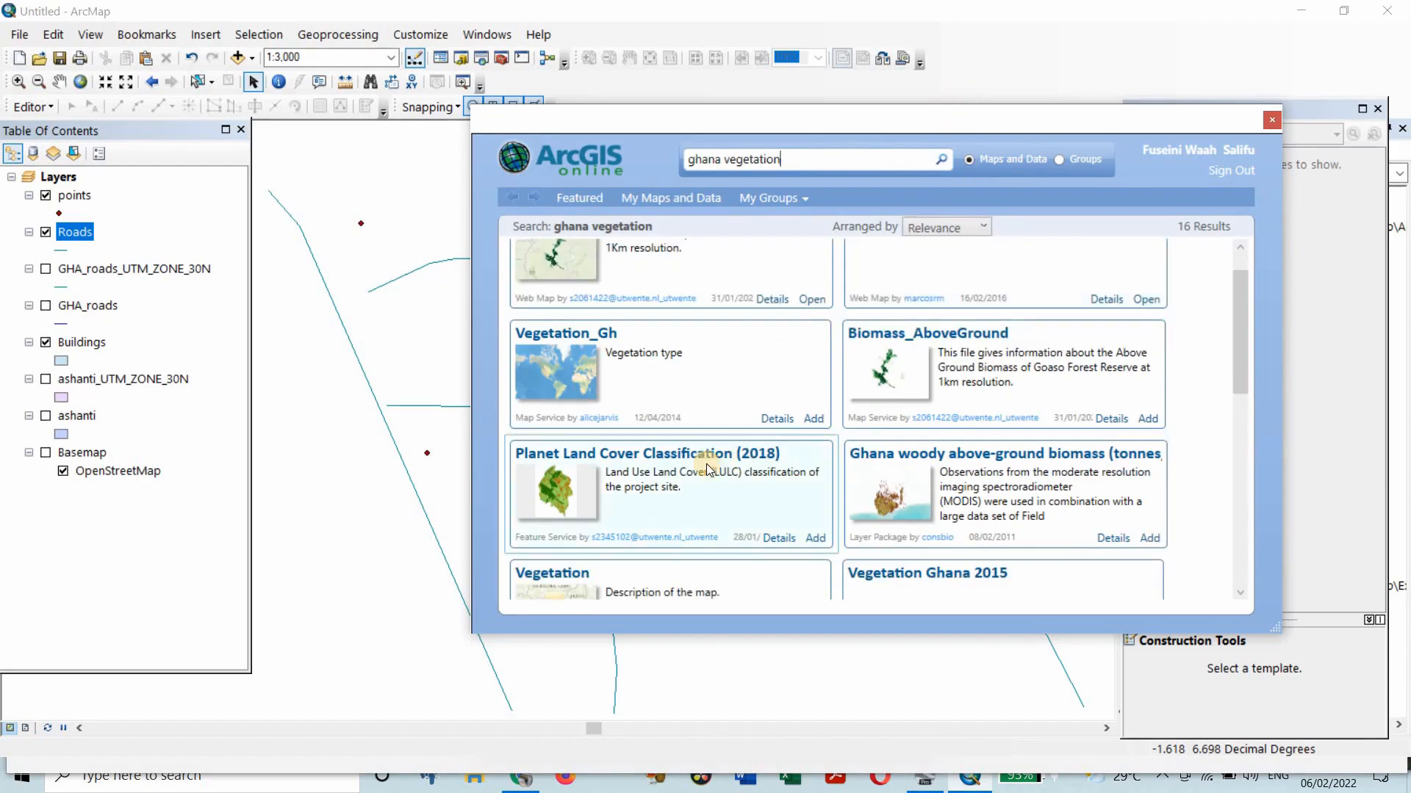
left_click(707, 455)
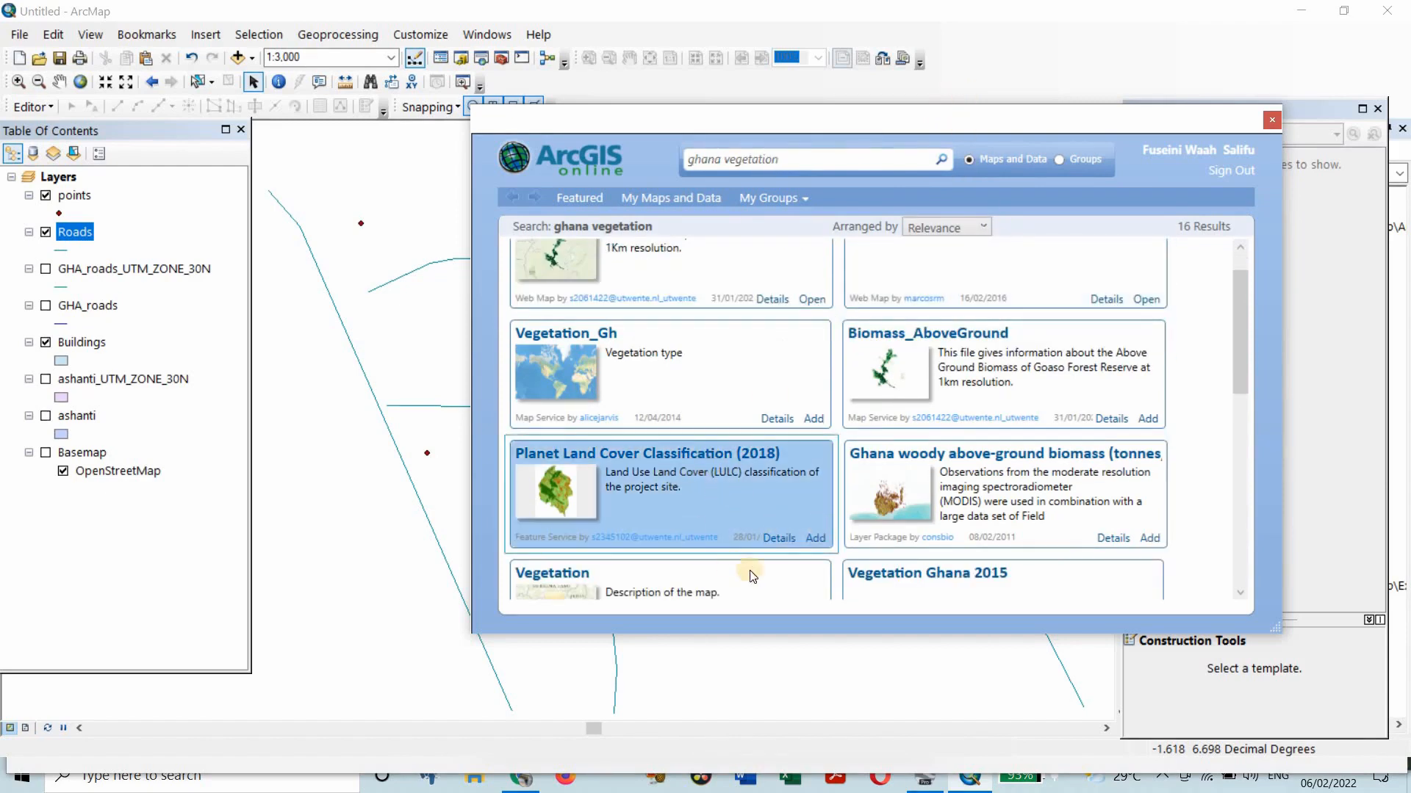
left_click(814, 539)
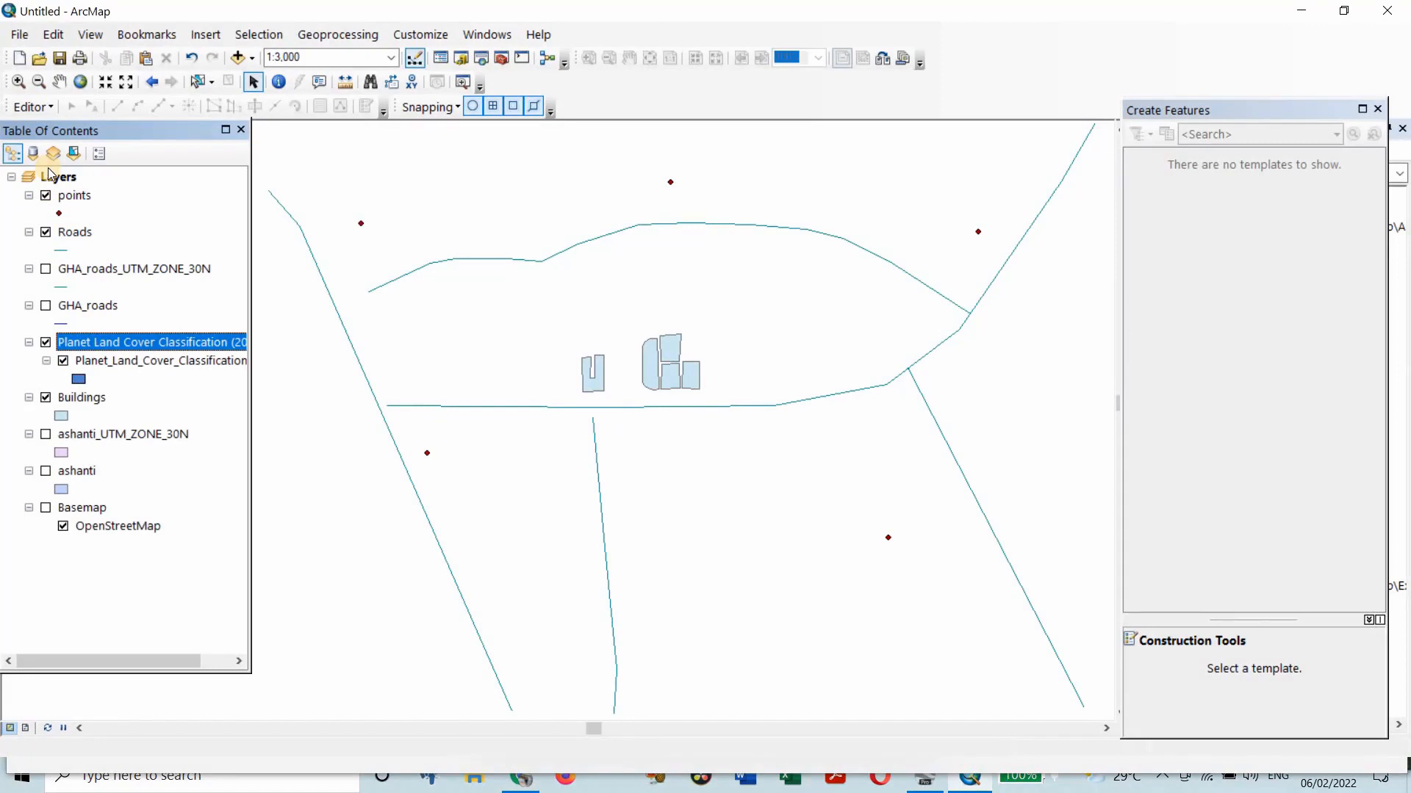
Export all features of the Planet_Land_Cover_Classification sublayer as Export_Output with the layer's source coordinate system, and add it to the map
left_click(210, 363)
left_click(194, 390)
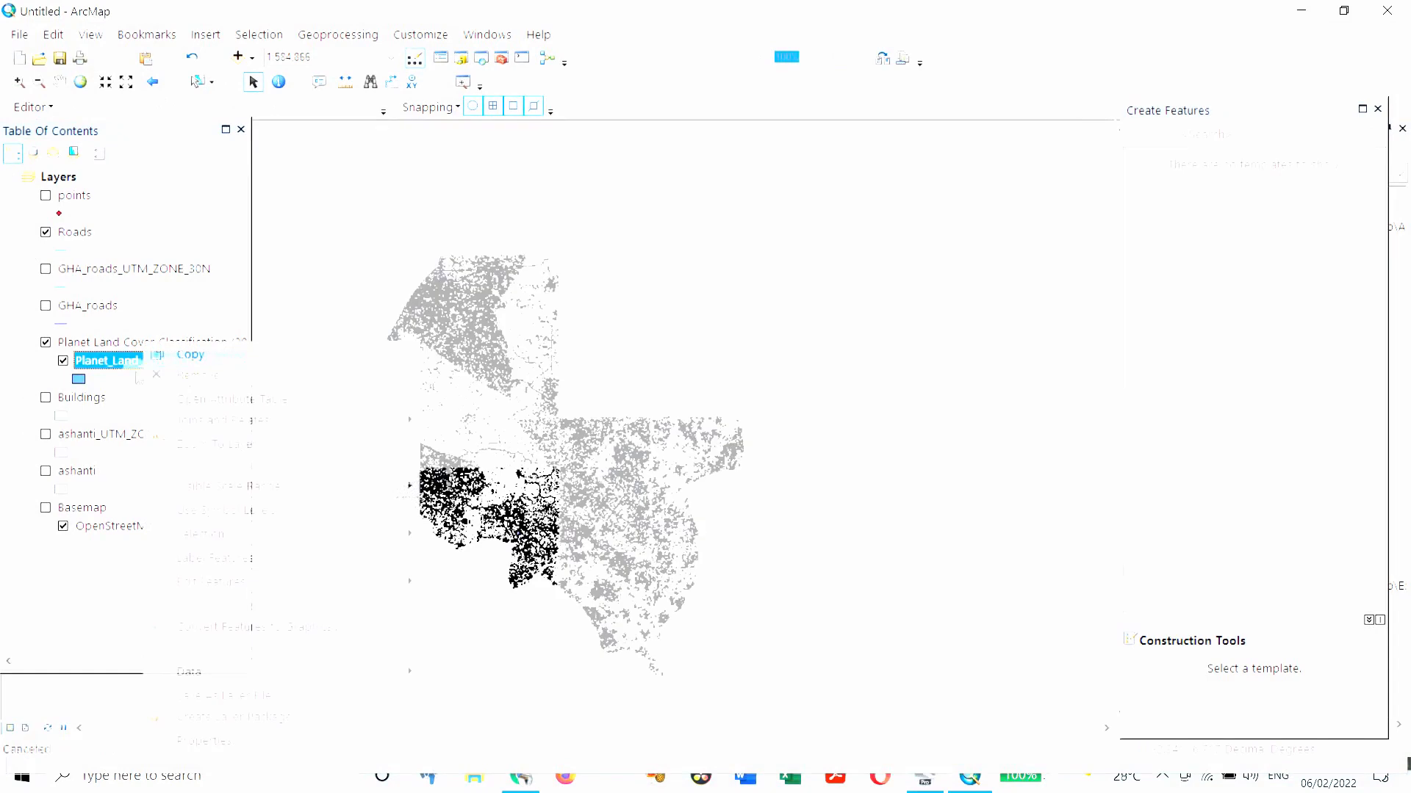
right_click(105, 363)
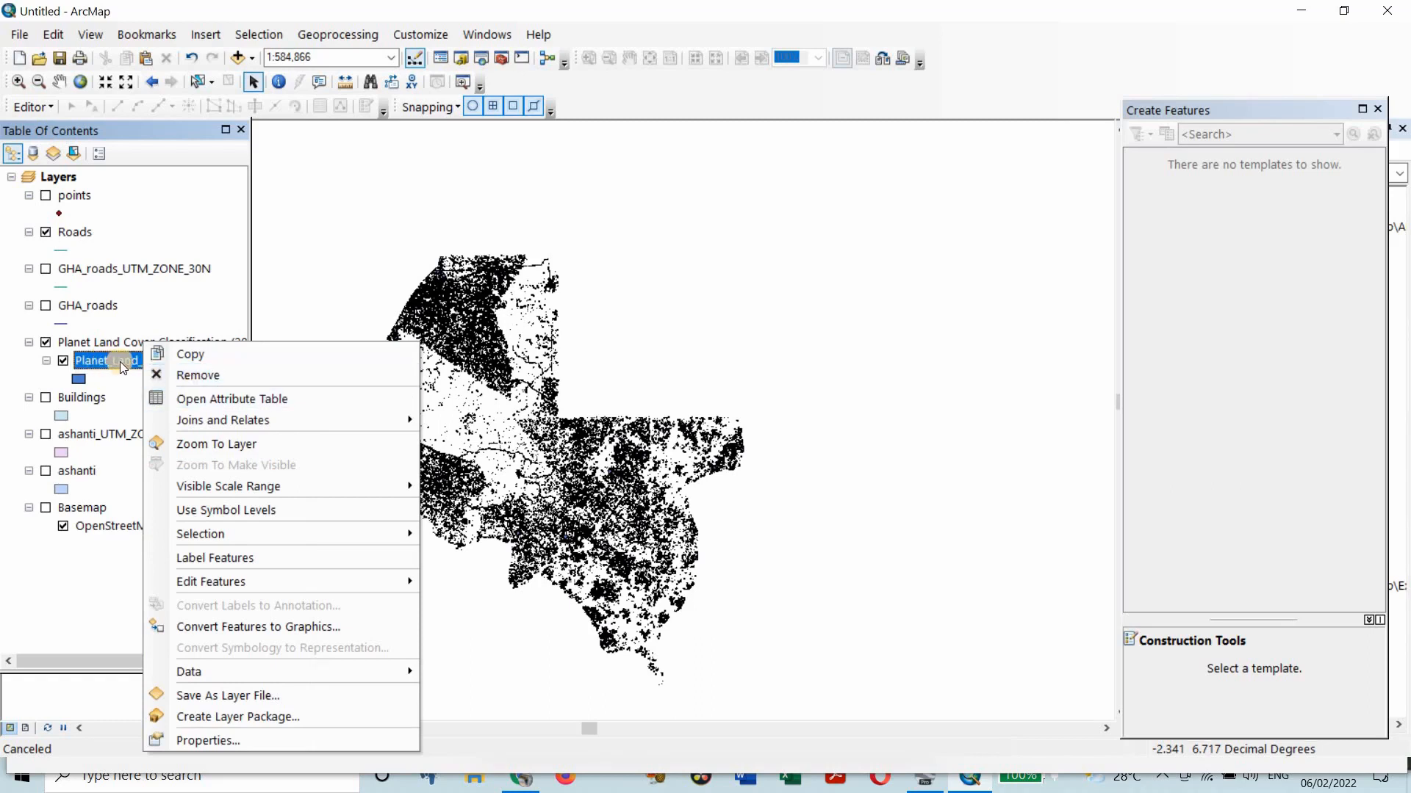
mouse_move(212, 672)
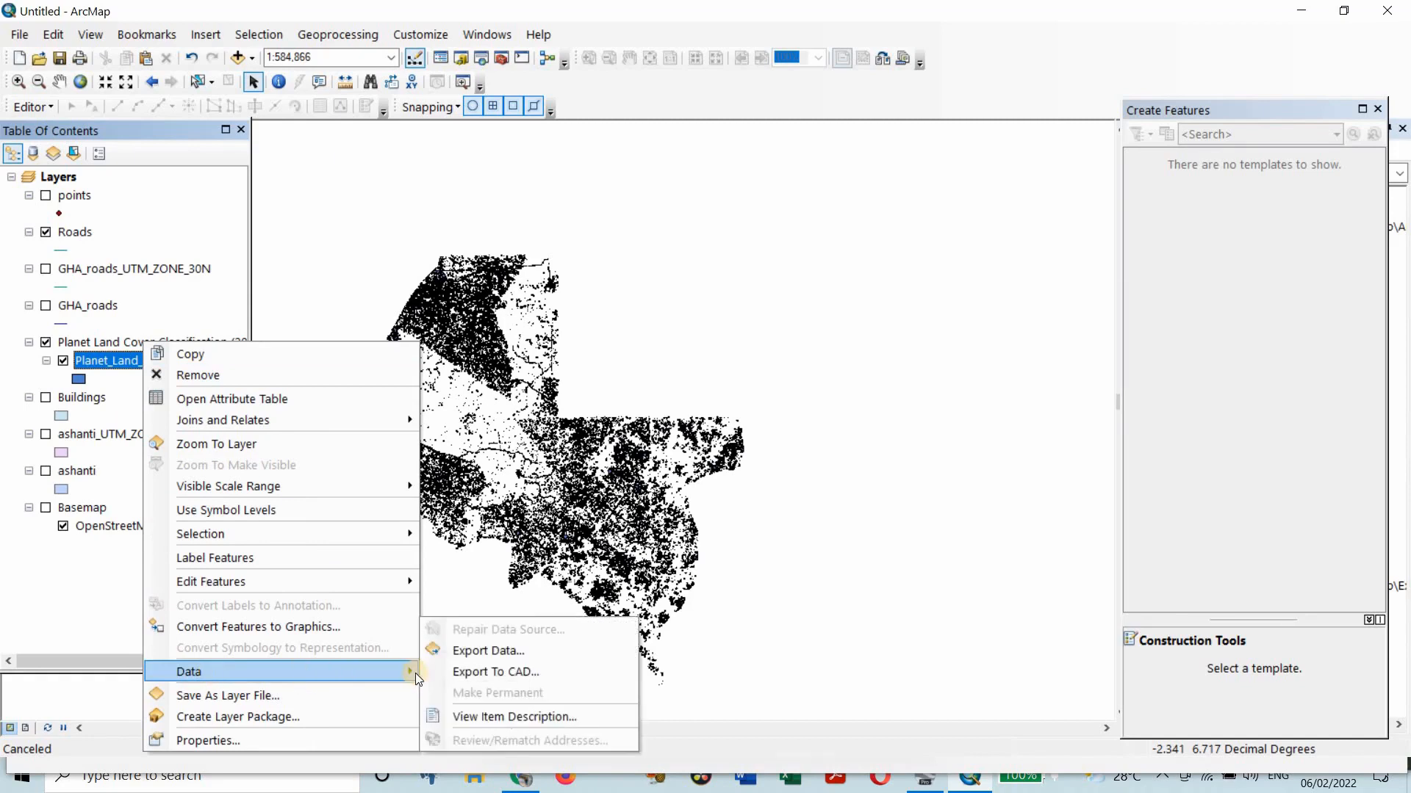
left_click(488, 651)
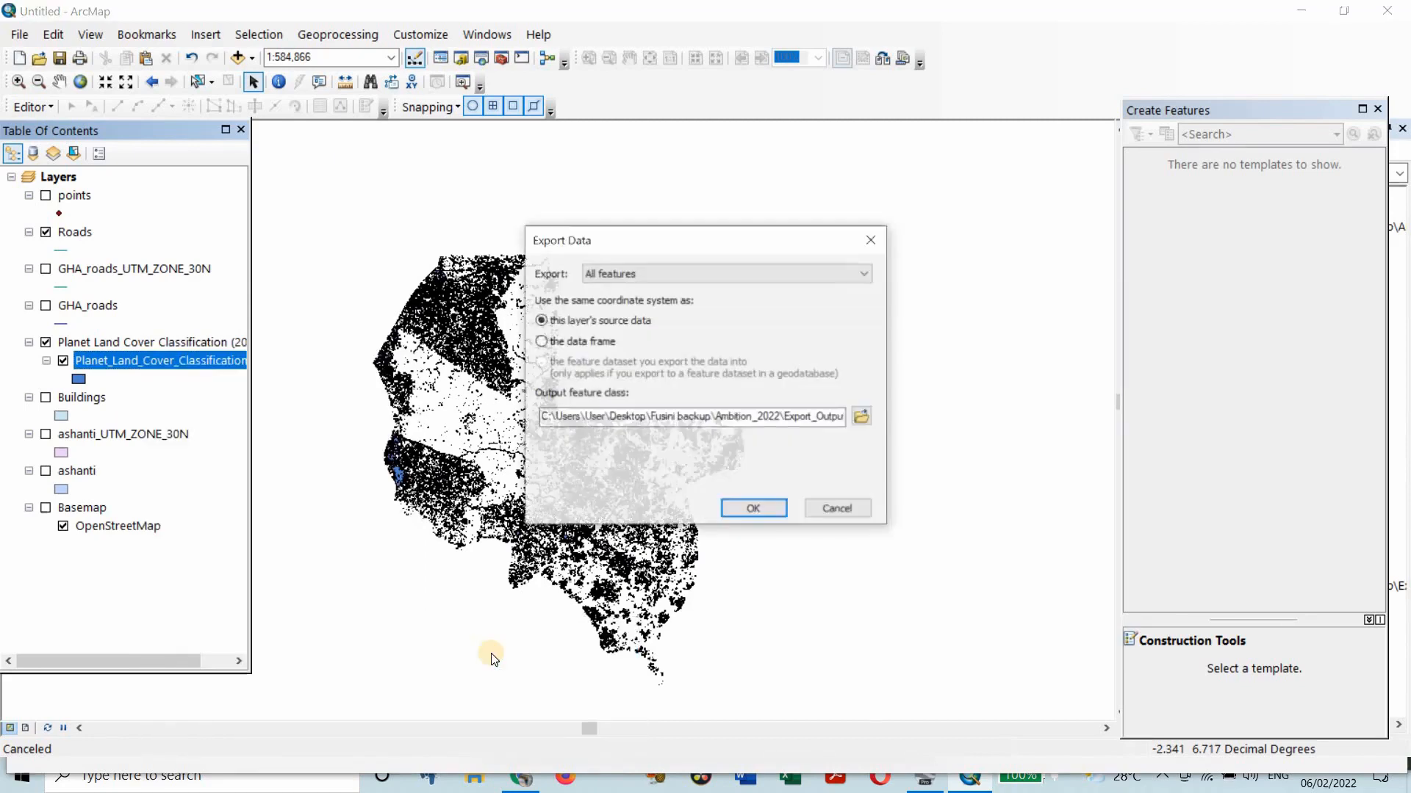
left_click(751, 509)
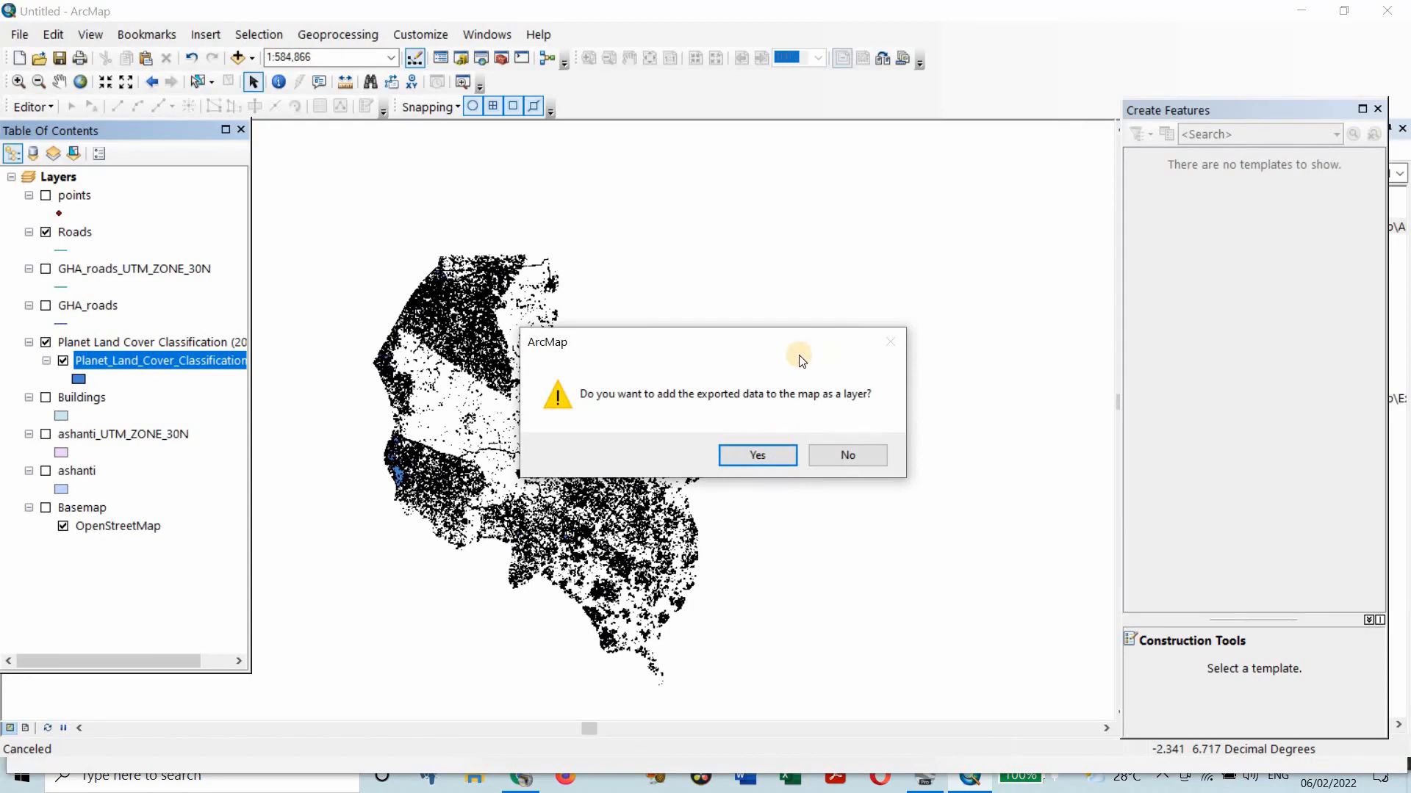
left_click(754, 458)
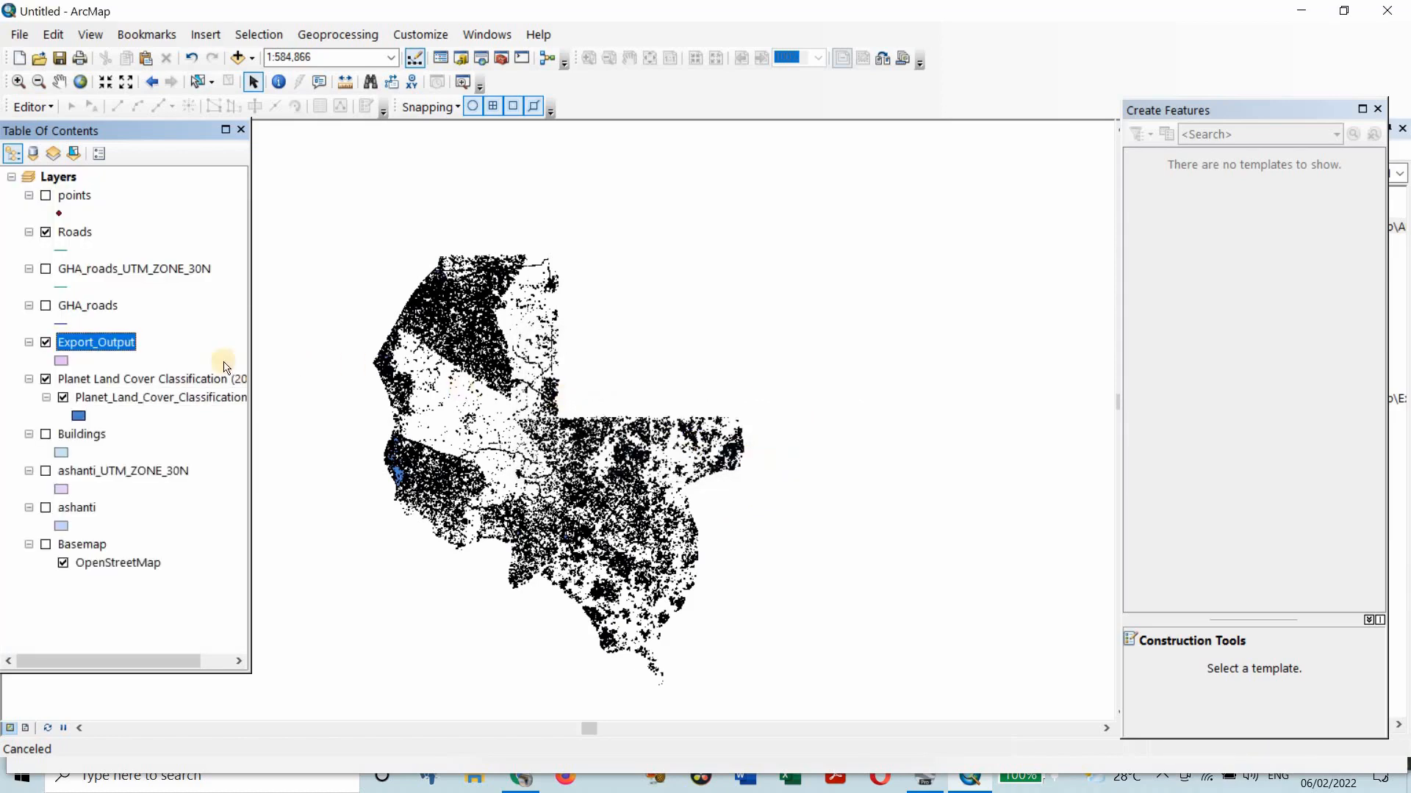
Turn off the Planet Land Cover Classification group layer and its sublayer, leaving Export_Output displayed
left_click(46, 380)
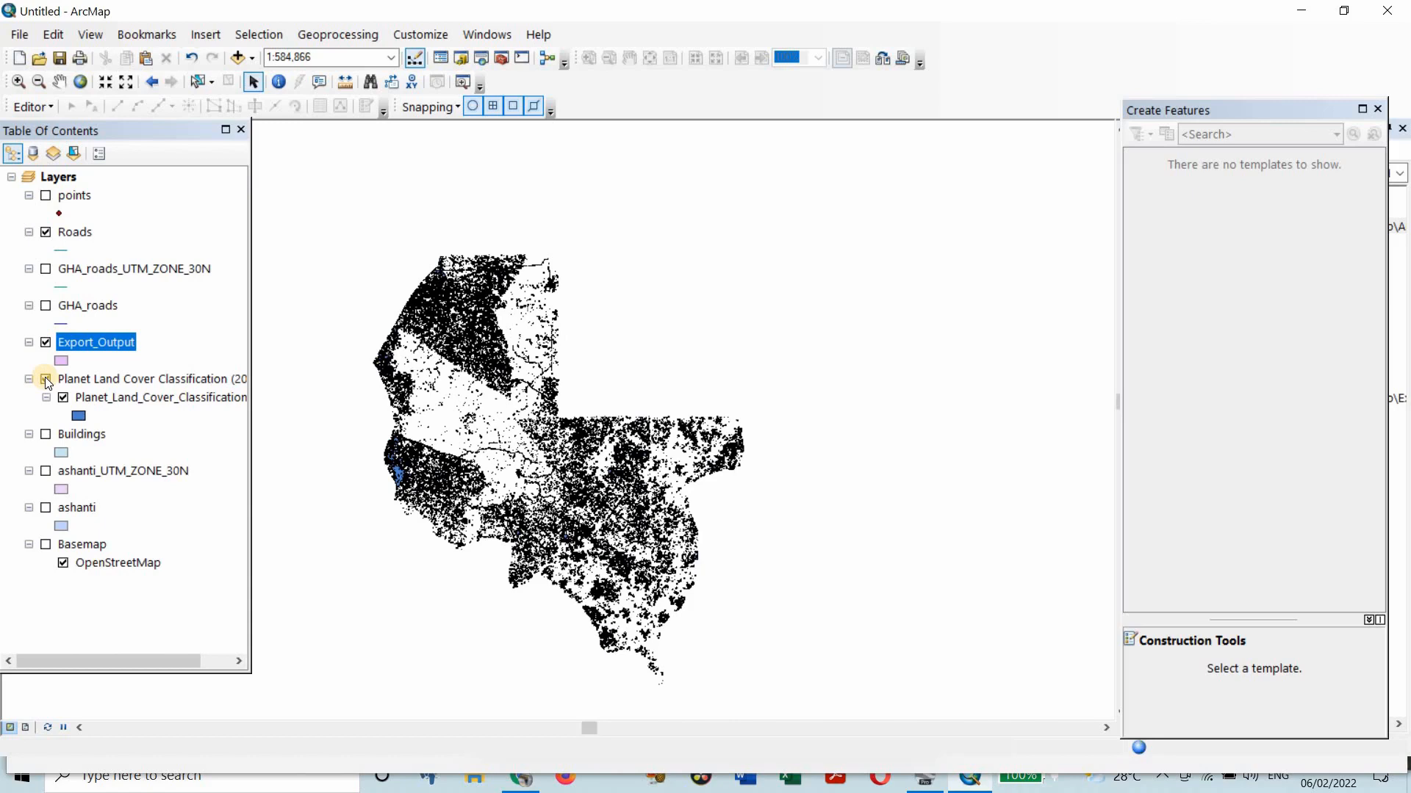
left_click(46, 379)
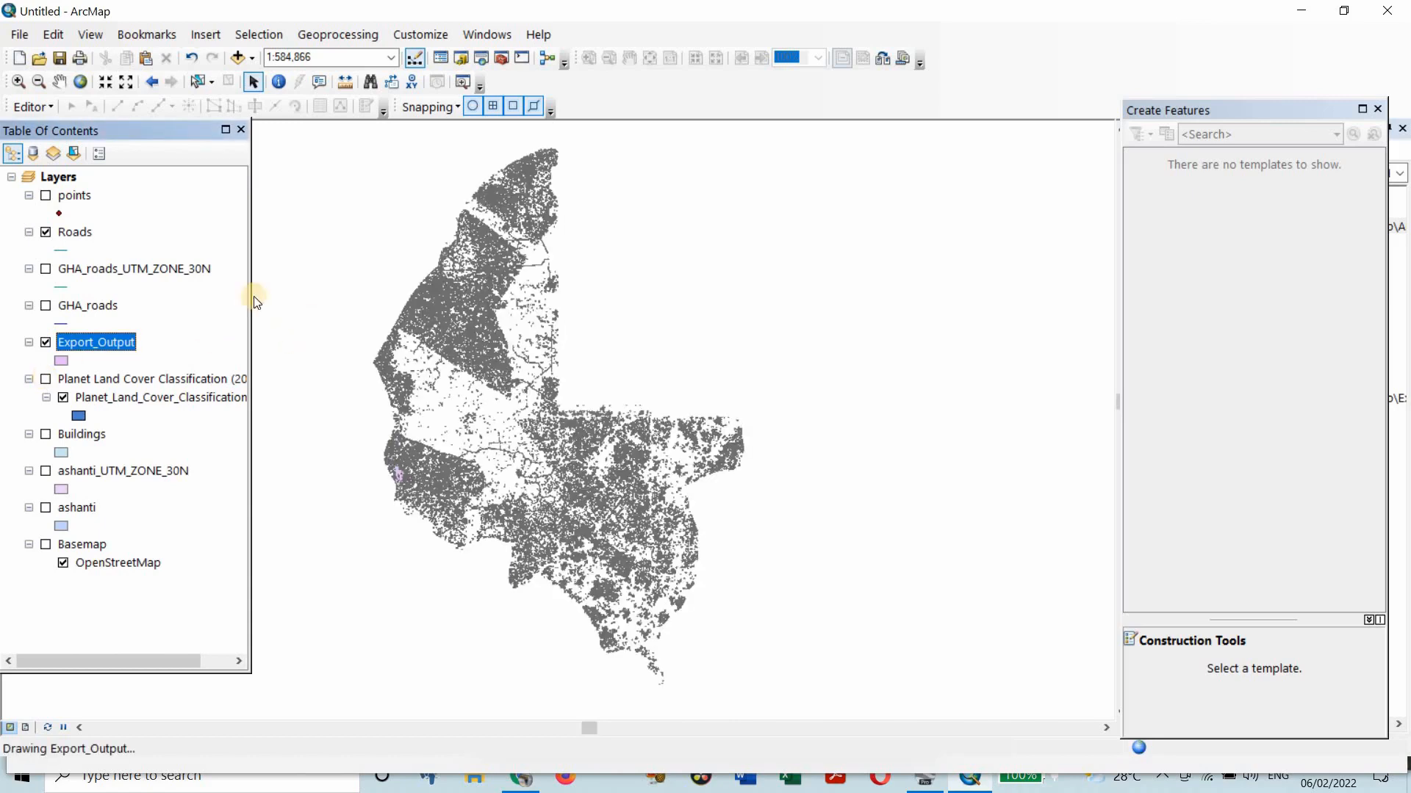
left_click(62, 396)
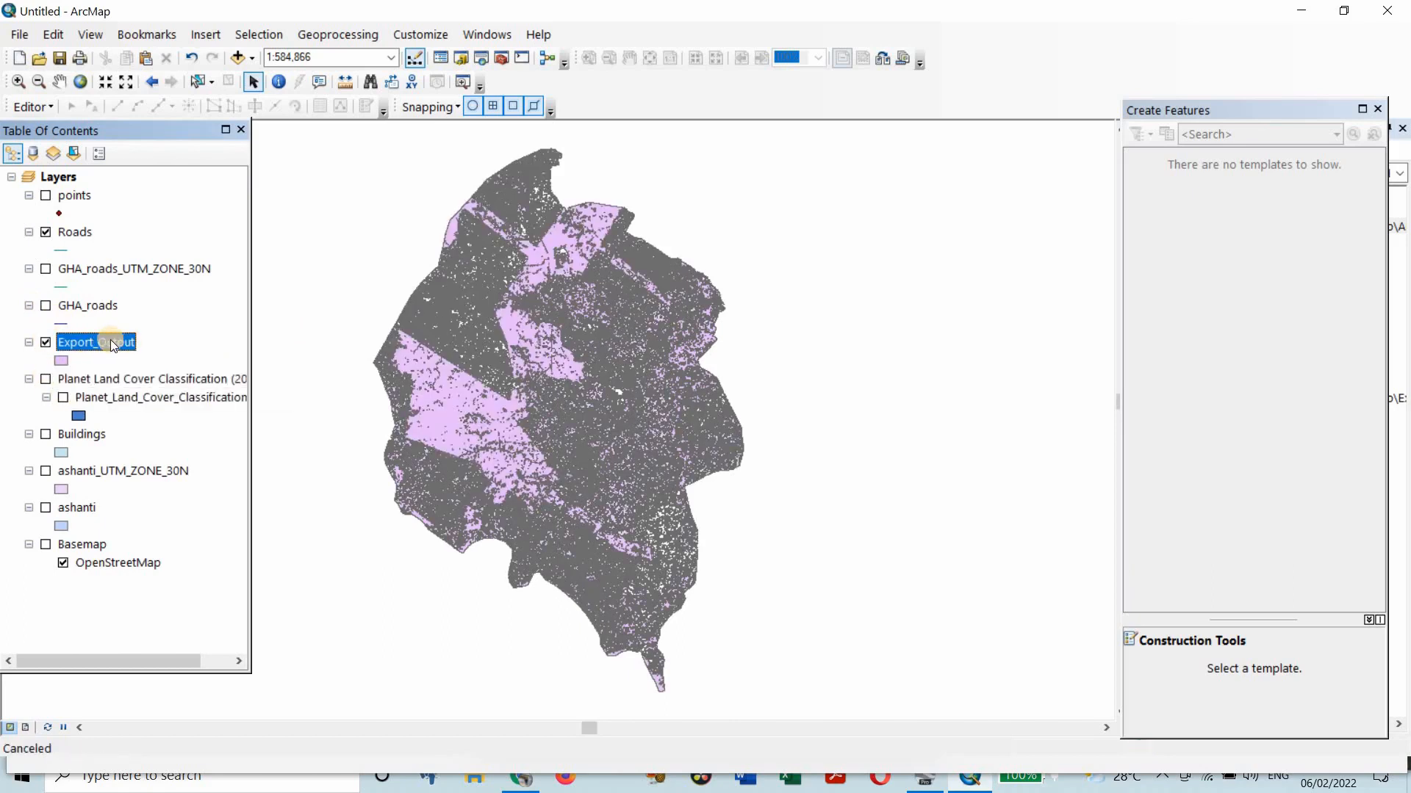
Open the attribute table of Export_Output and look through its land cover class, area and length records
right_click(110, 341)
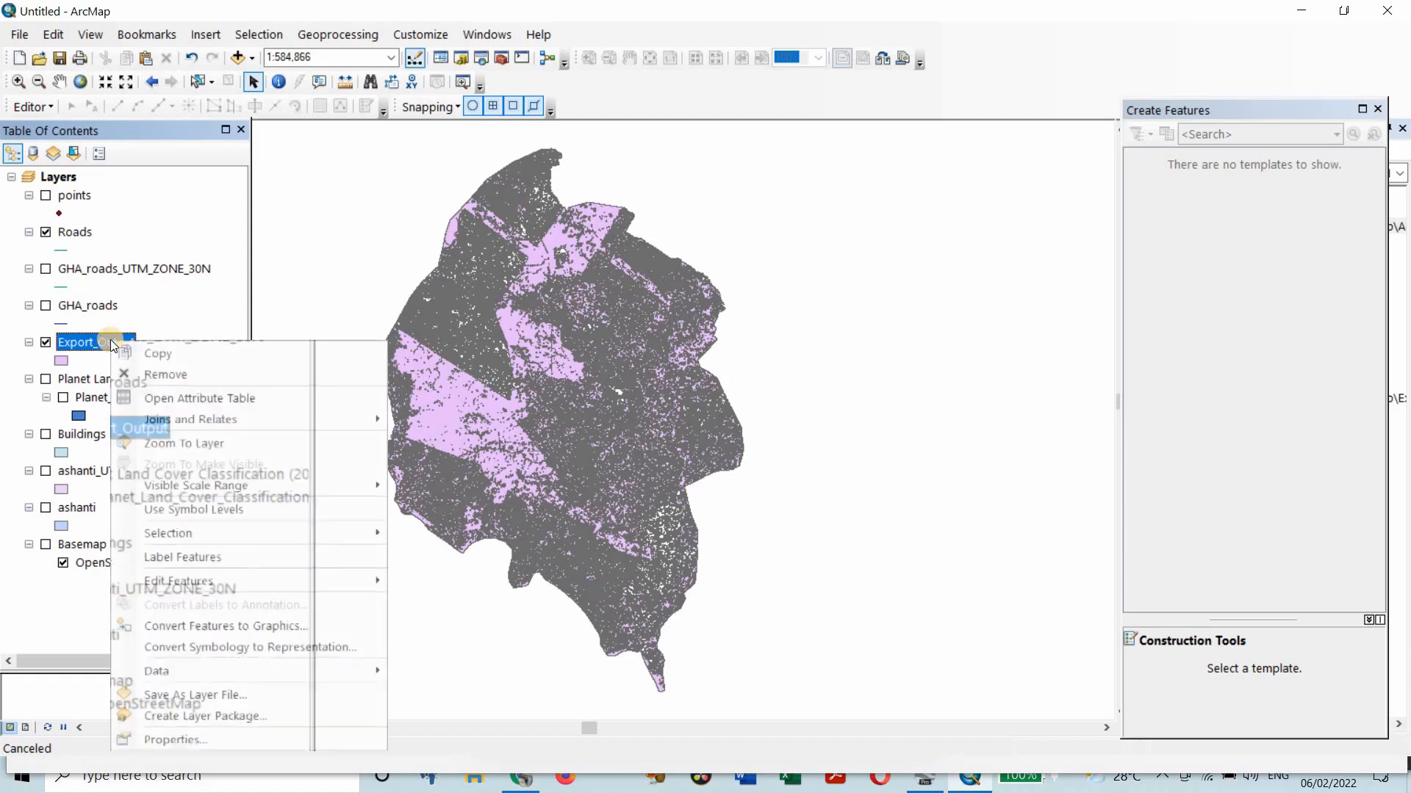
left_click(156, 397)
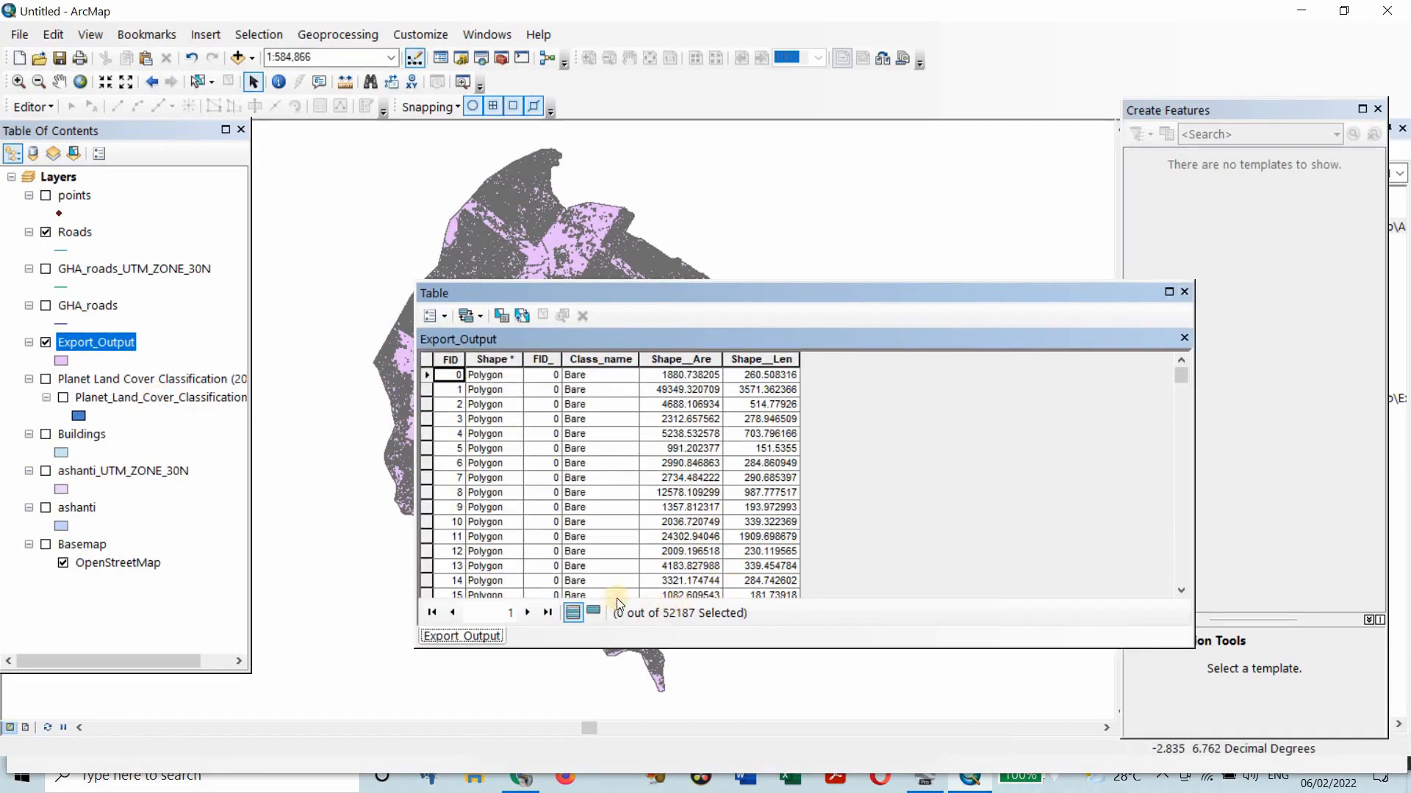
scroll(742, 497, "down", 5)
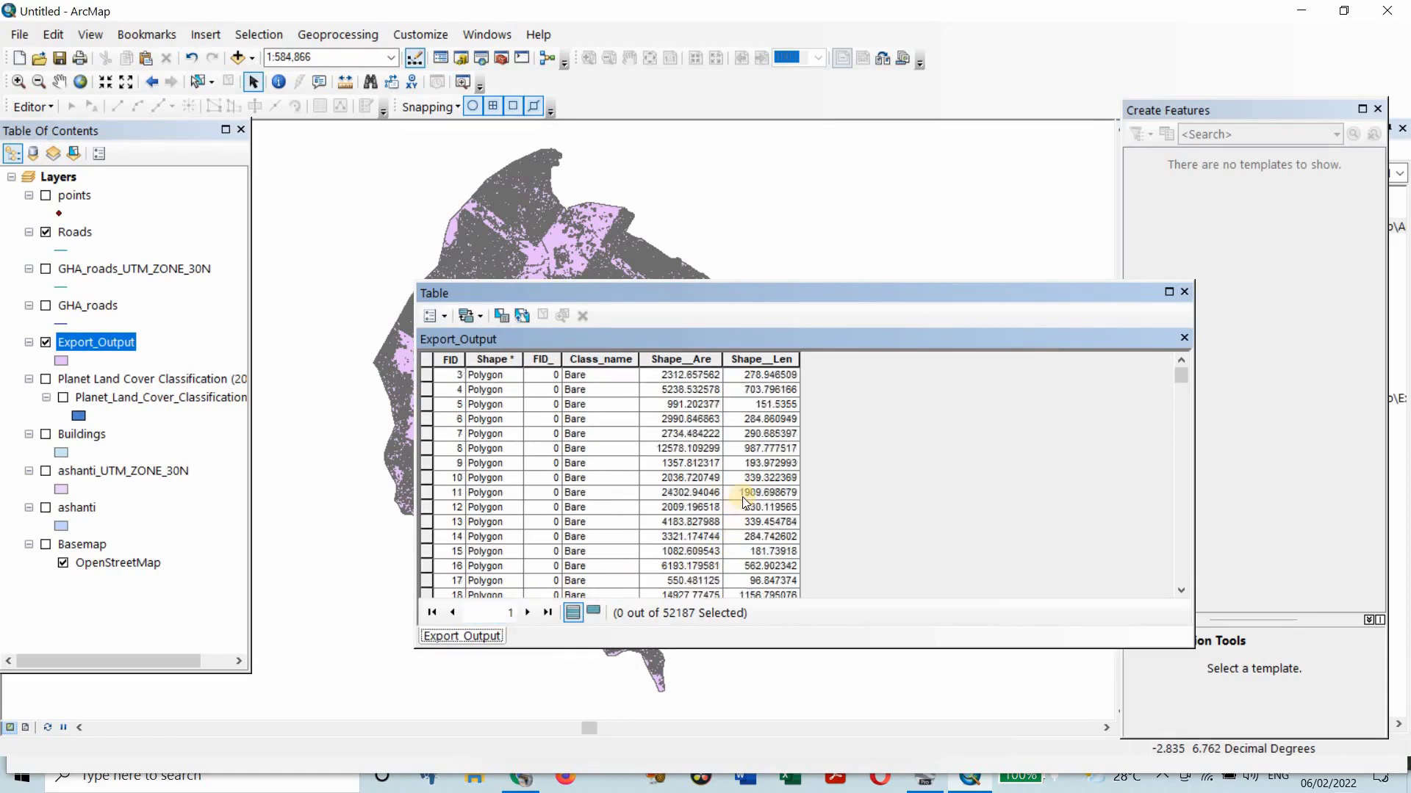
scroll(742, 497, "up", 5)
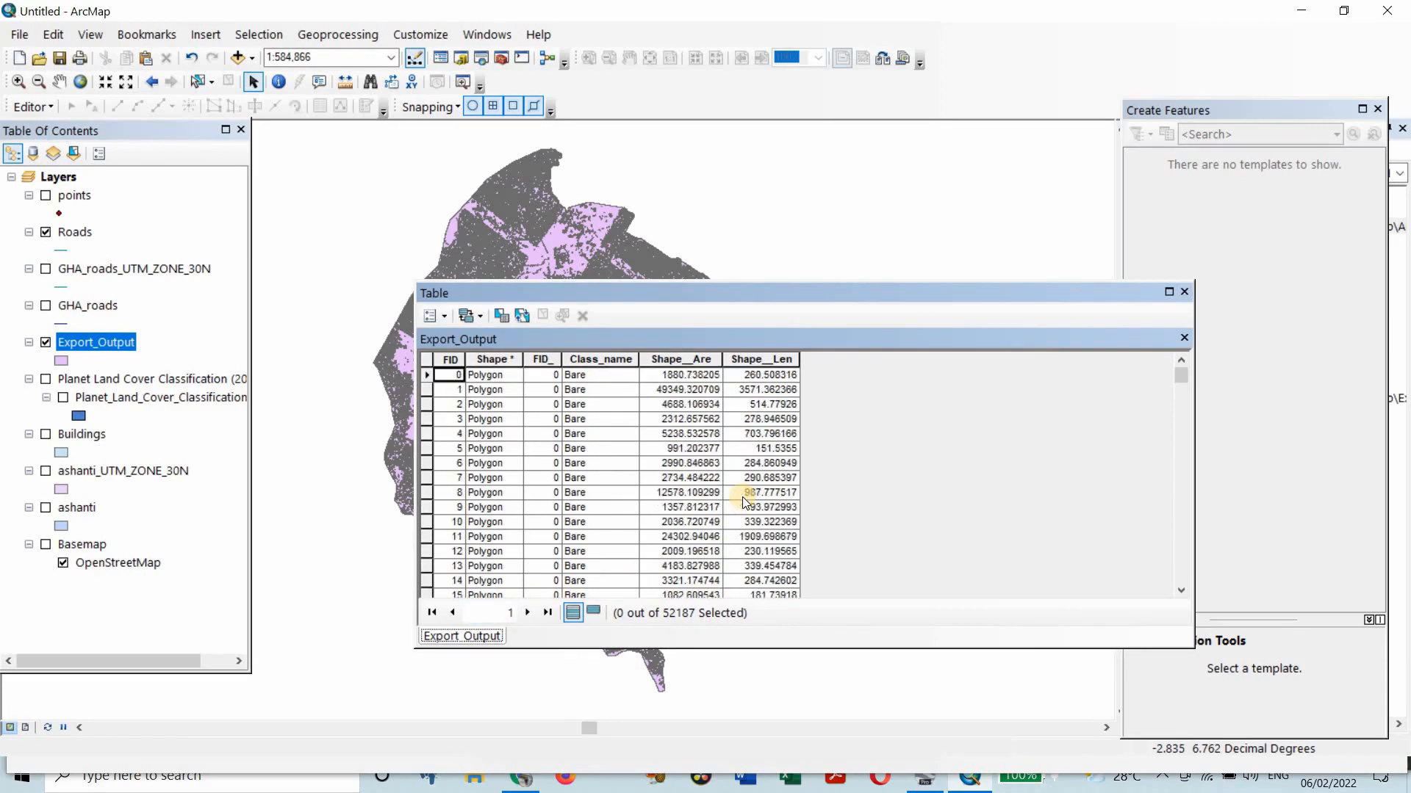
scroll(742, 497, "down", 20)
scroll(742, 496, "up", 10)
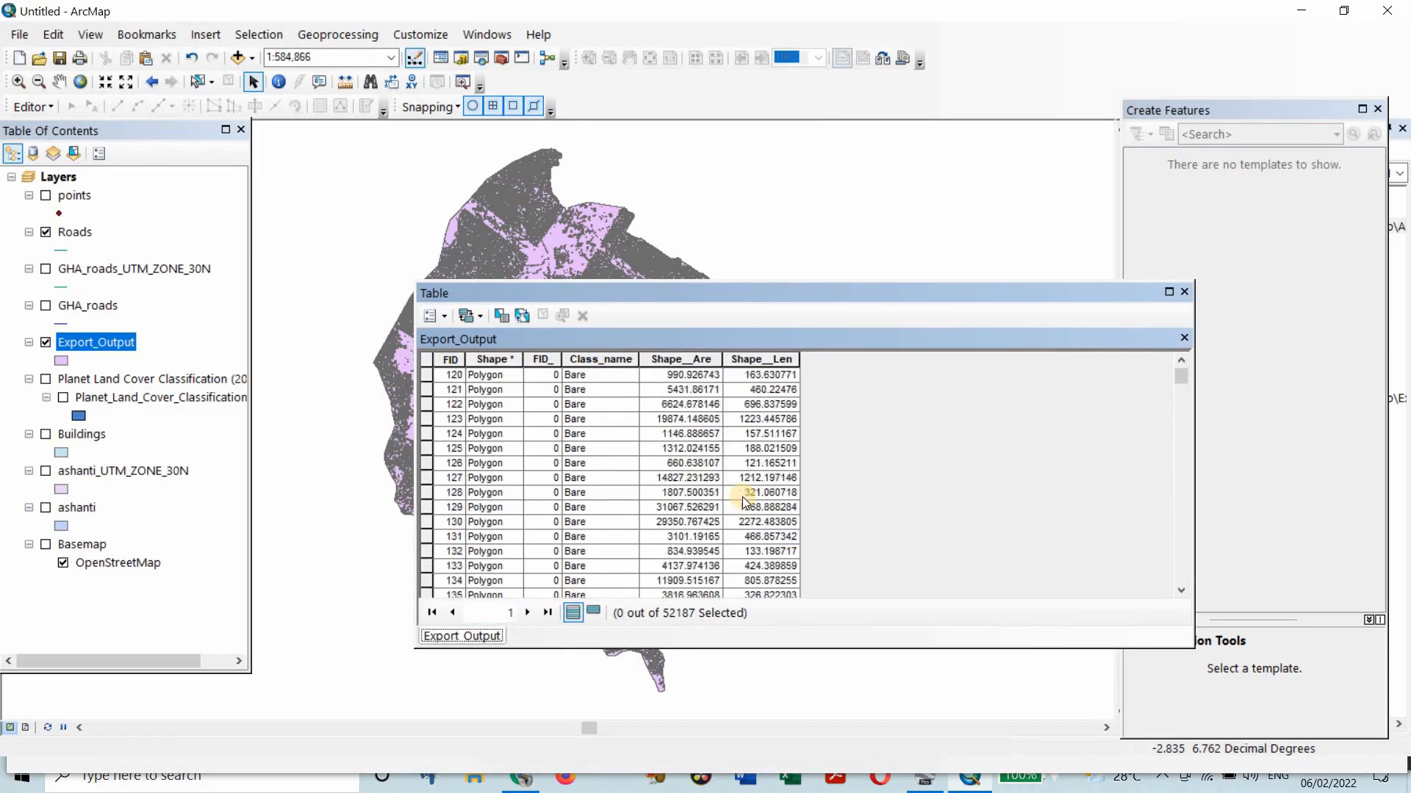
scroll(742, 497, "up", 16)
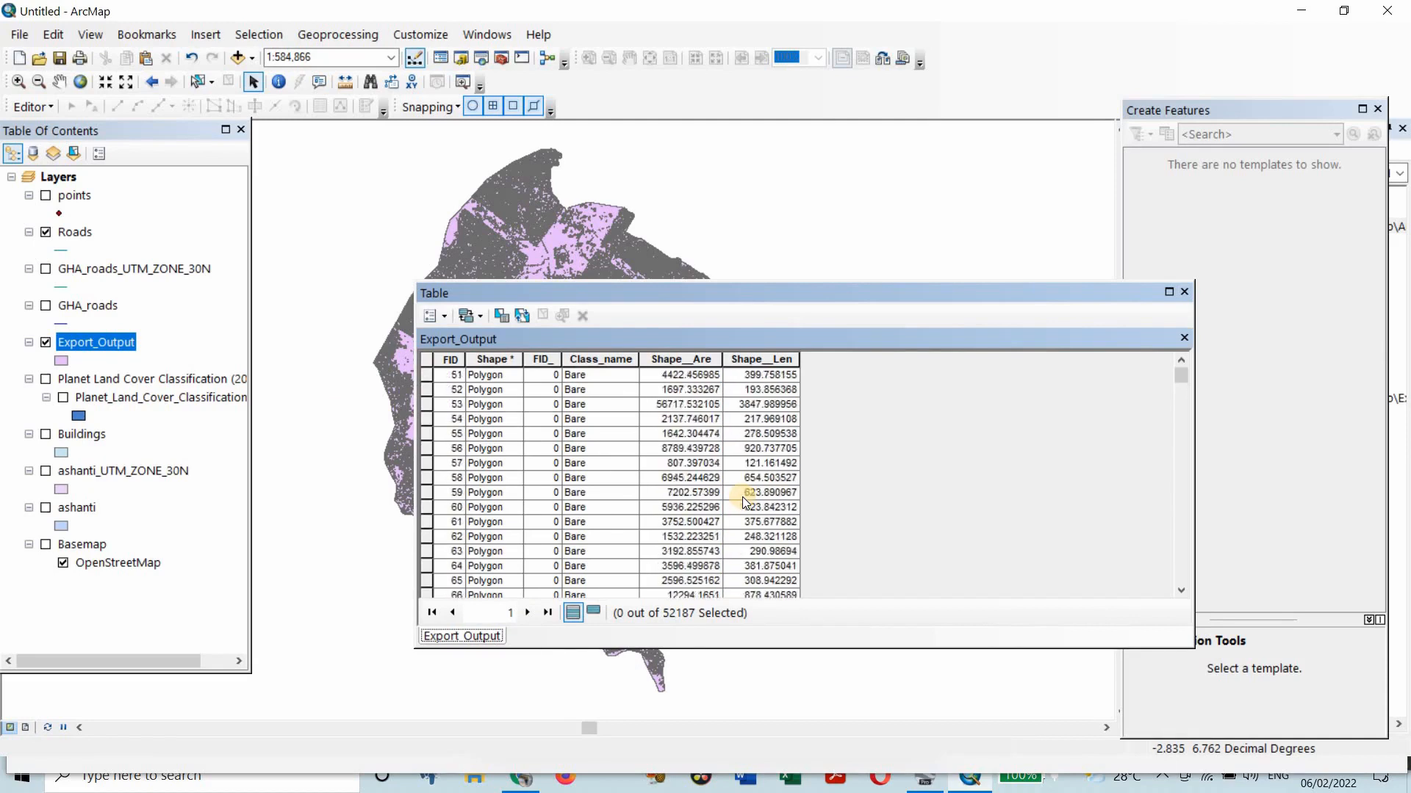
scroll(708, 417, "up", 7)
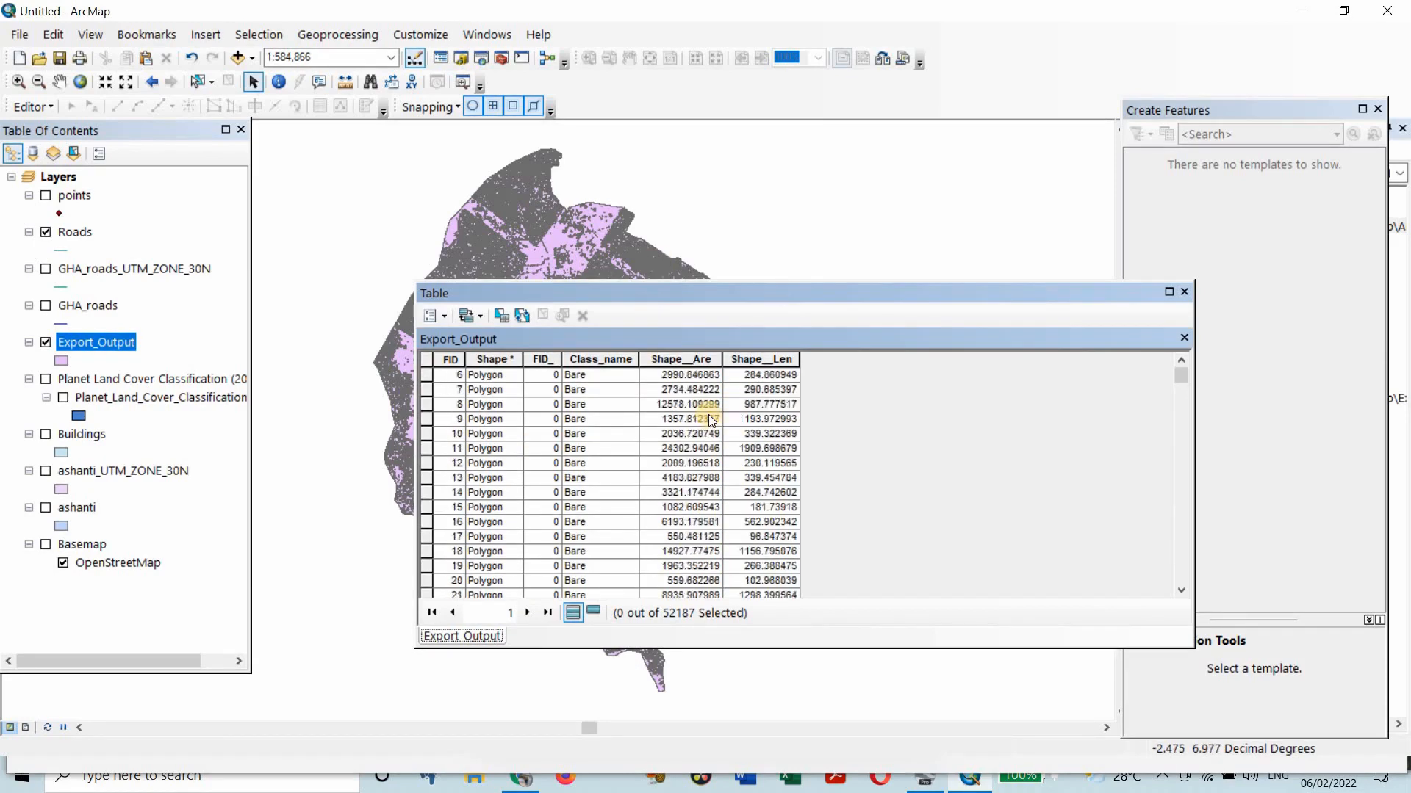
Add a Float field named area to the Export_Output attribute table
left_click(449, 315)
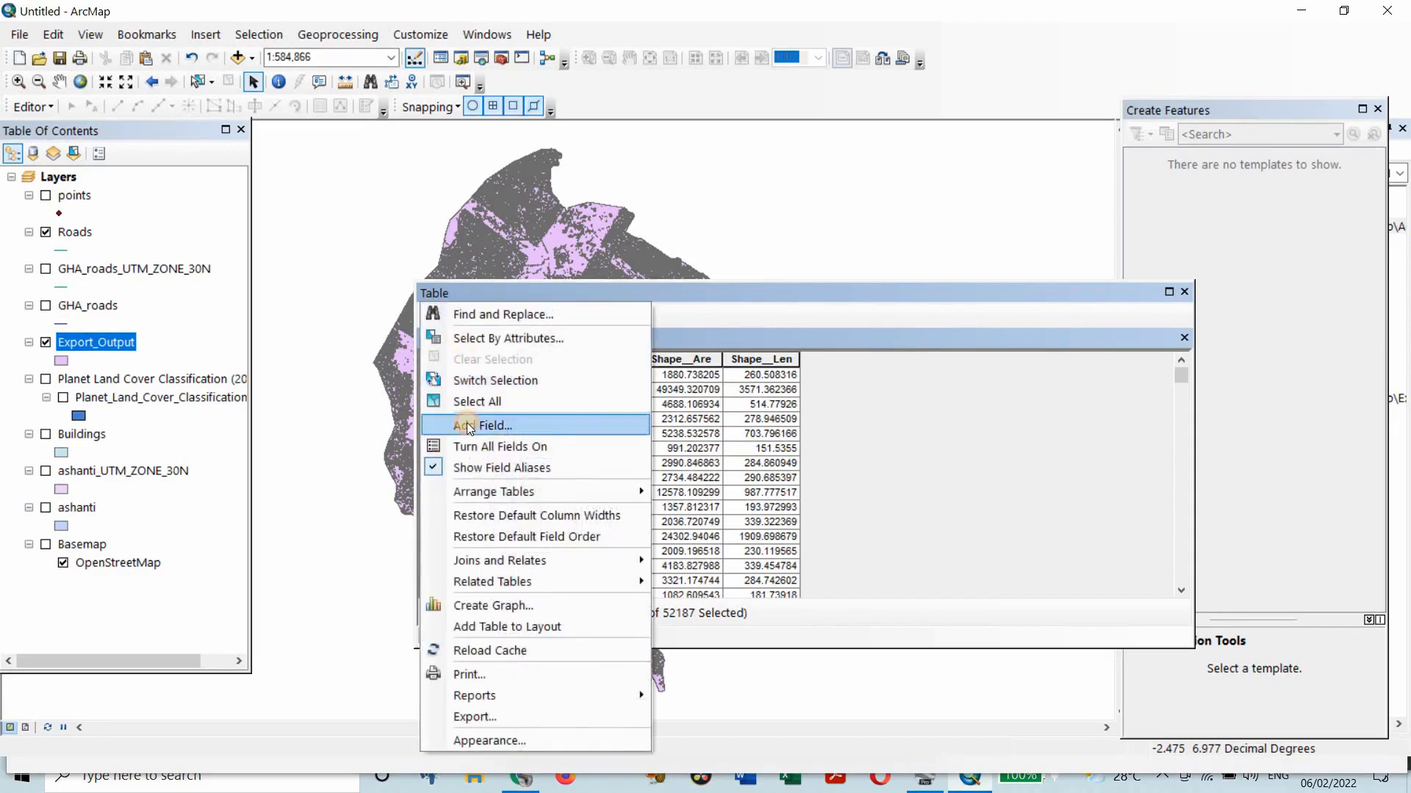
left_click(468, 426)
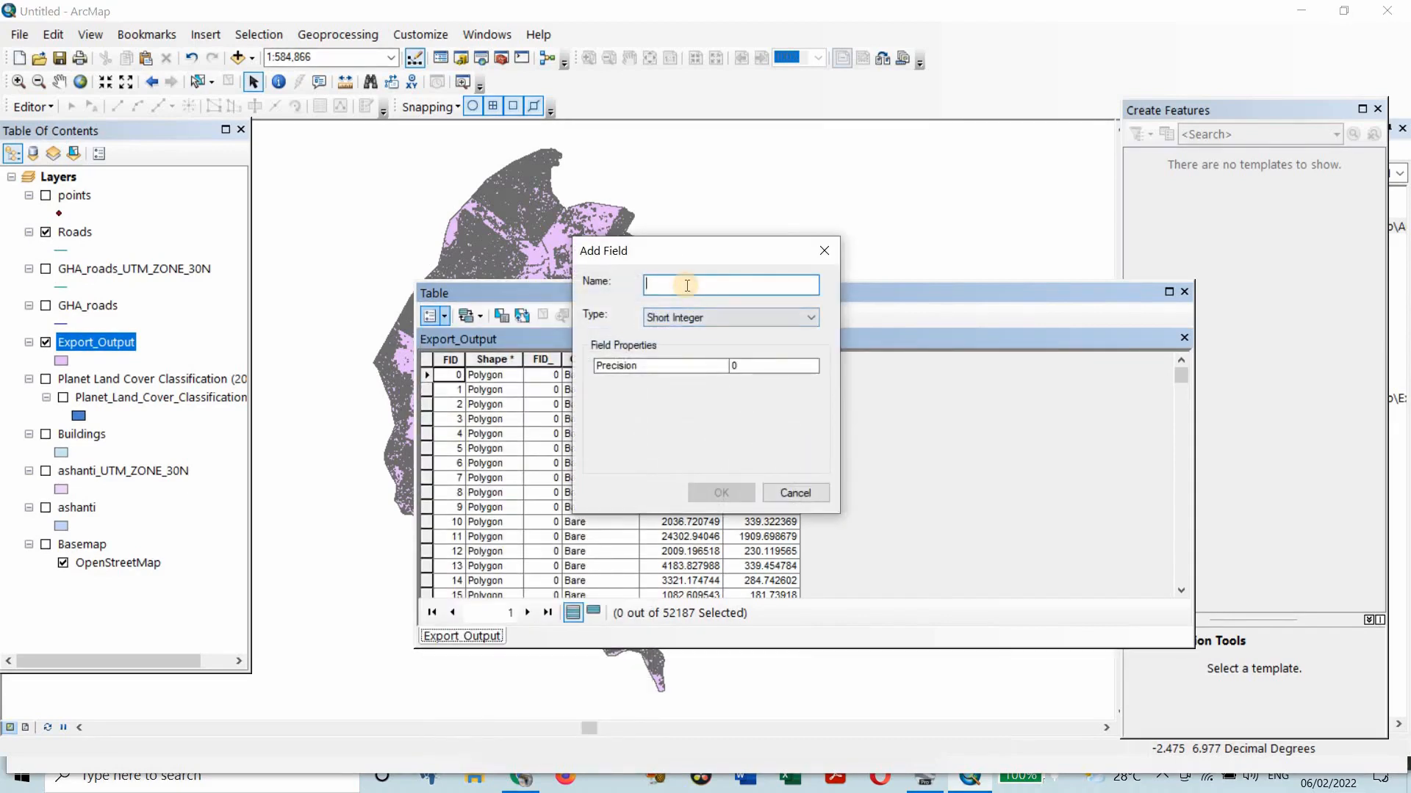
type("area")
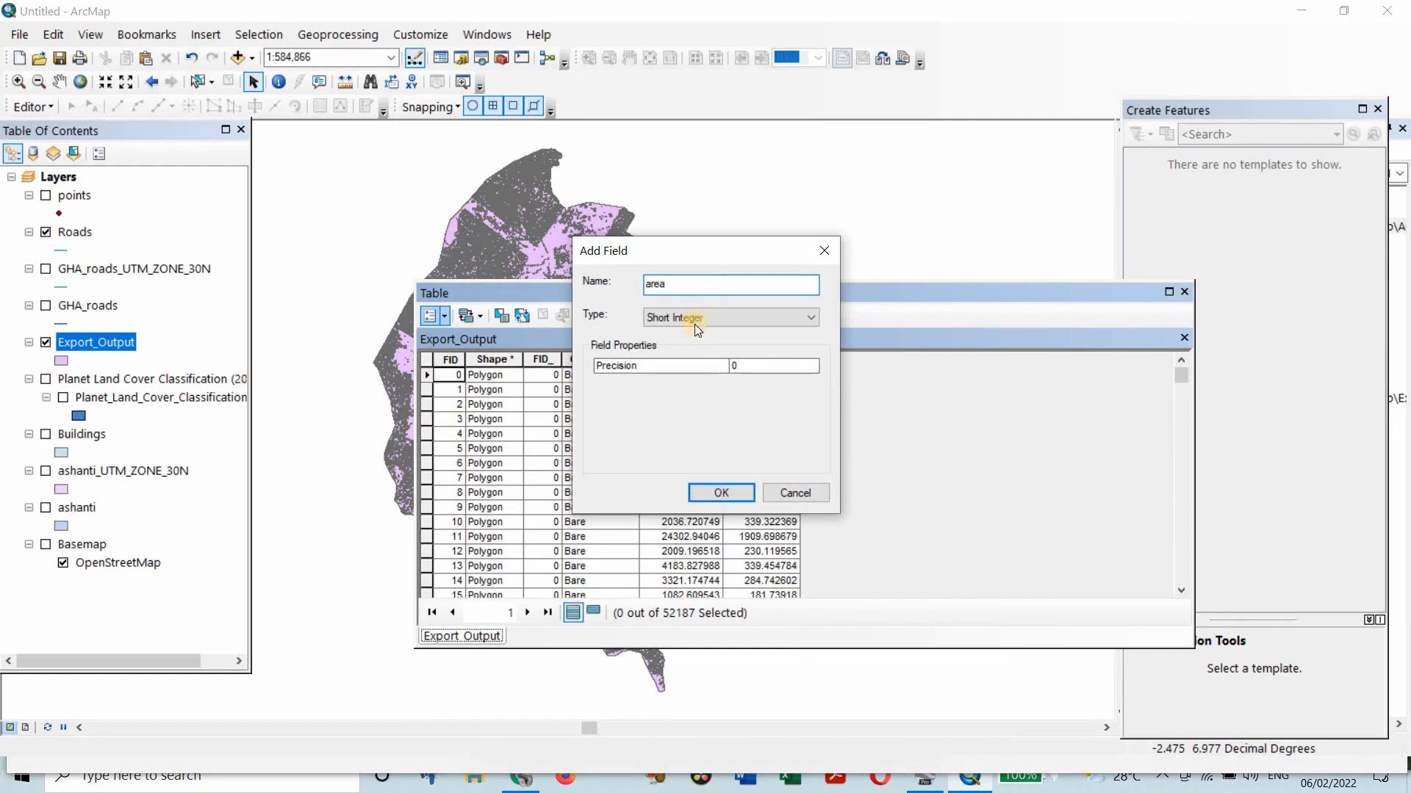
left_click(694, 324)
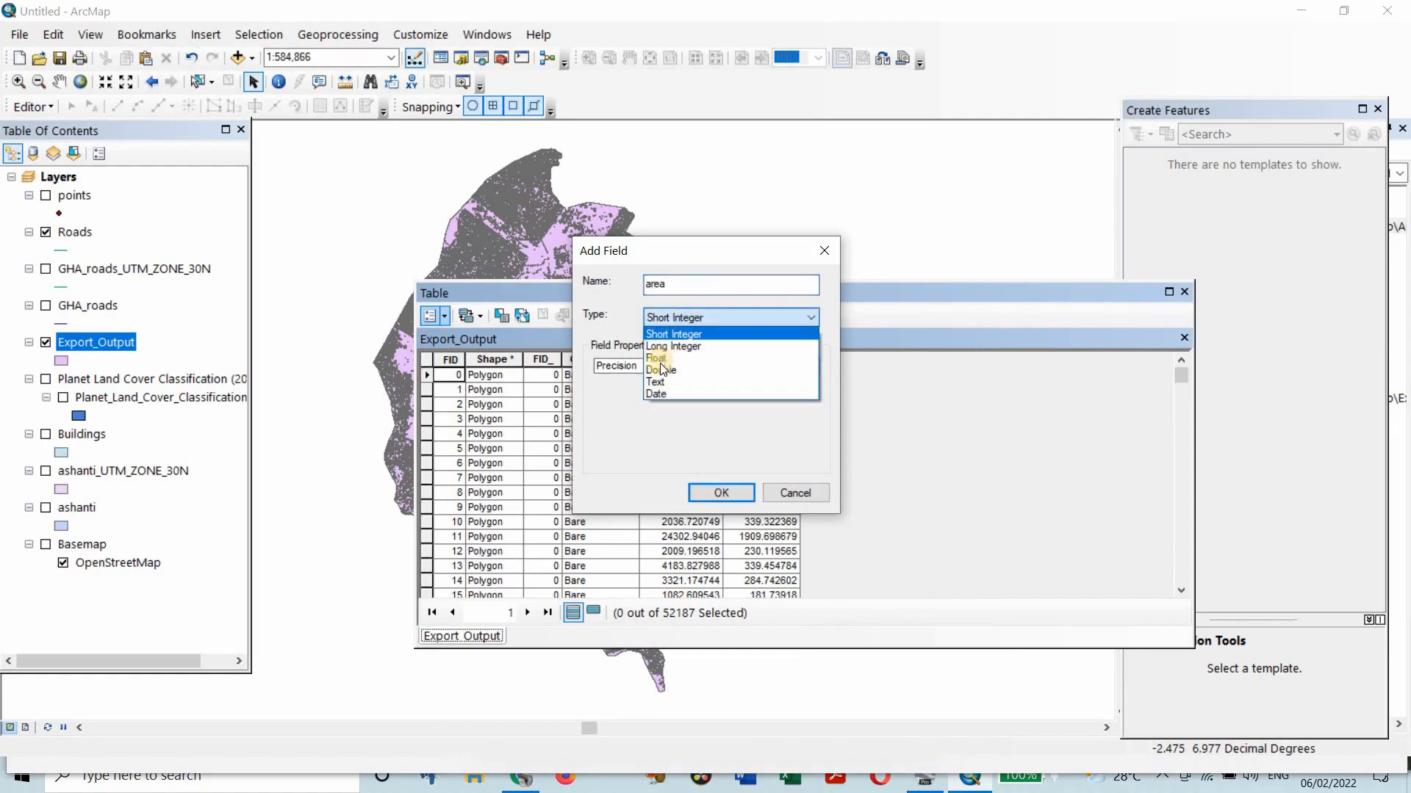
left_click(660, 363)
left_click(707, 492)
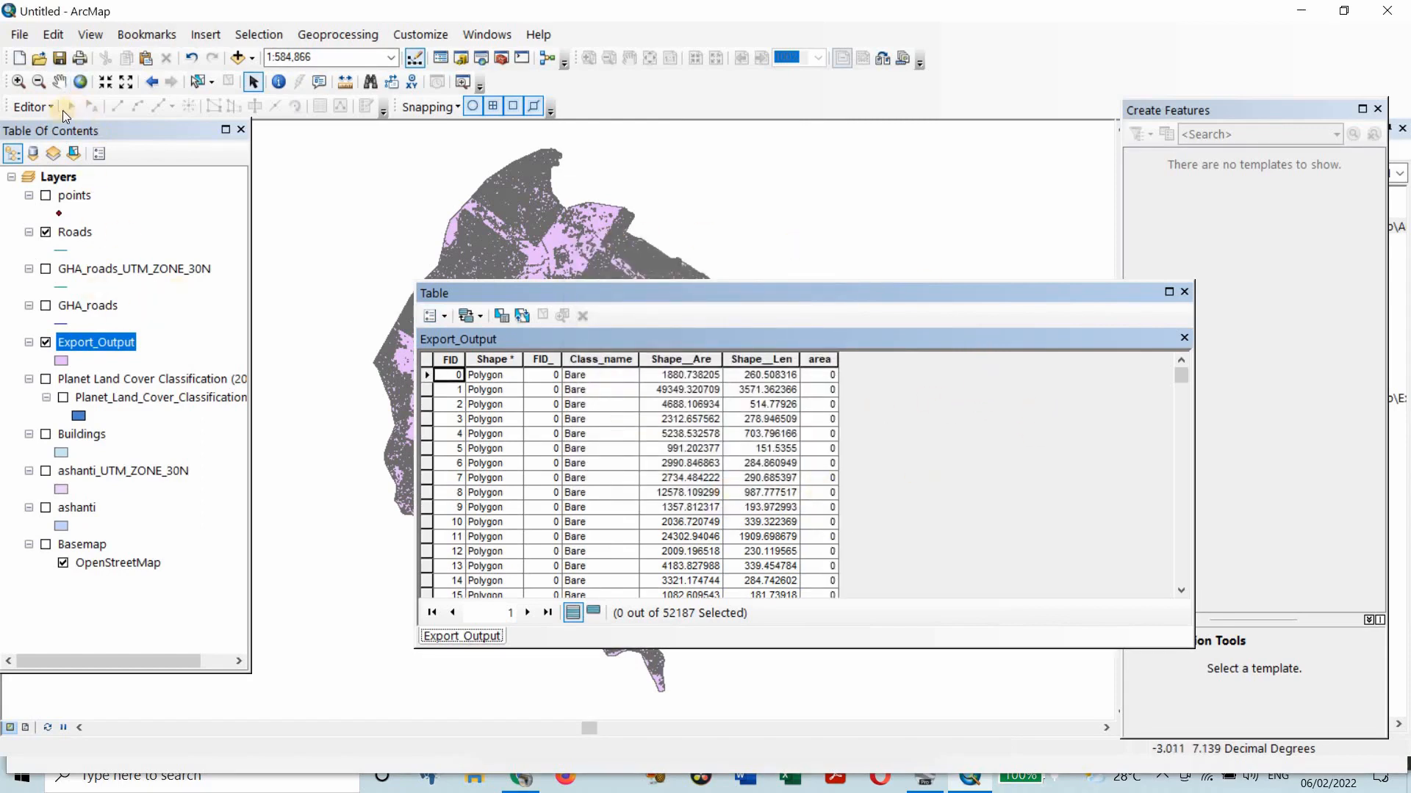
Start an edit session on the Export_Output layer
right_click(84, 347)
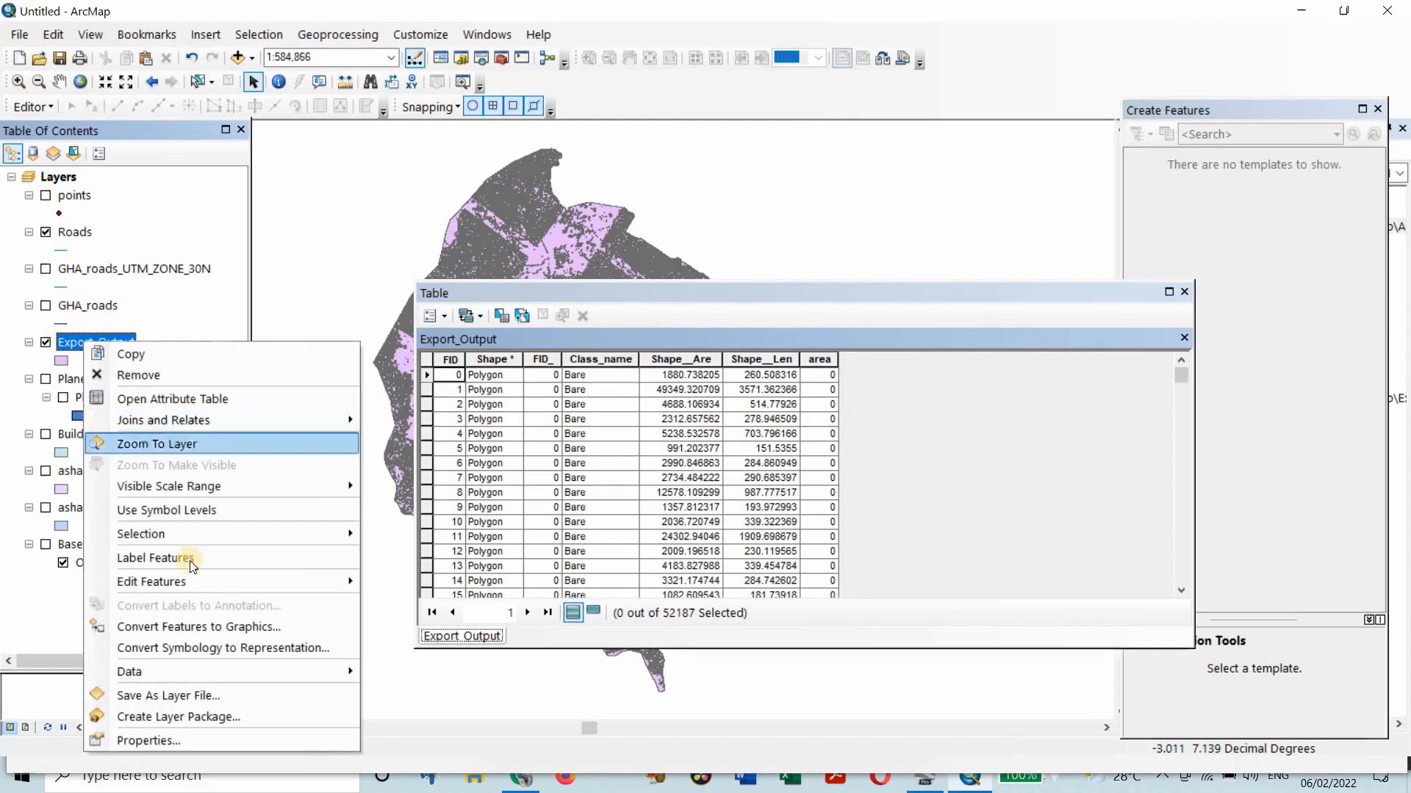
mouse_move(175, 579)
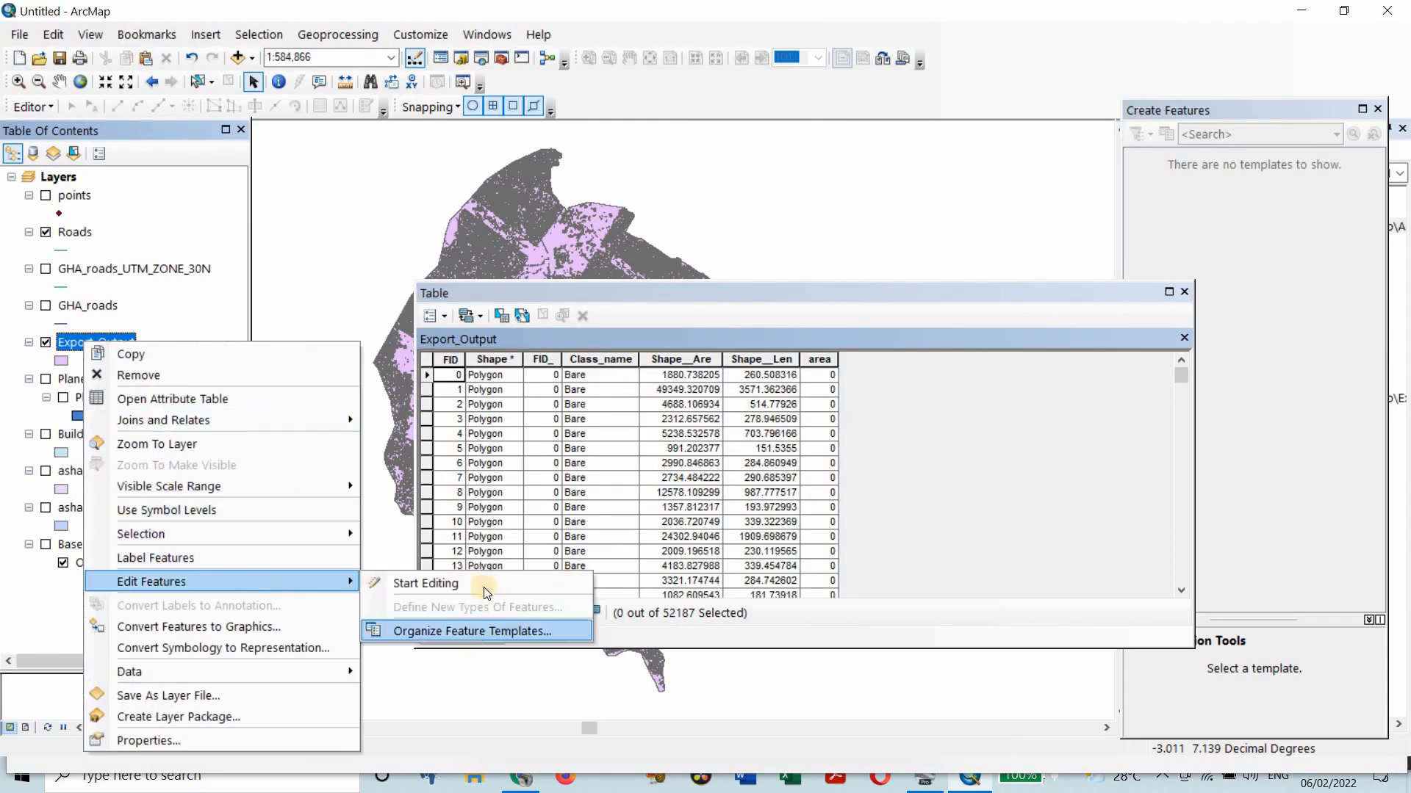
left_click(470, 580)
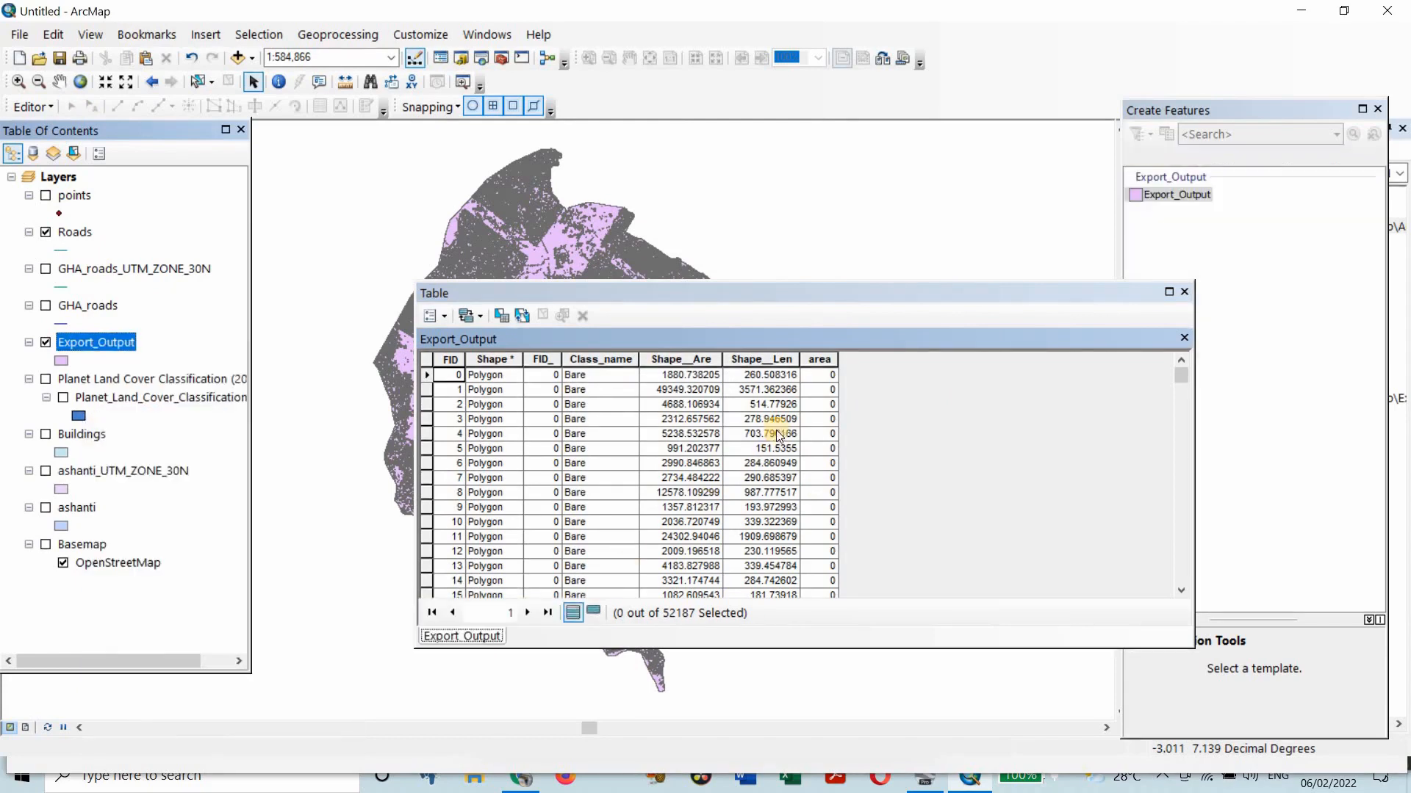
Calculate the area field of Export_Output as Area in square meters, using the coordinate system of the data source
left_click(823, 361)
right_click(823, 361)
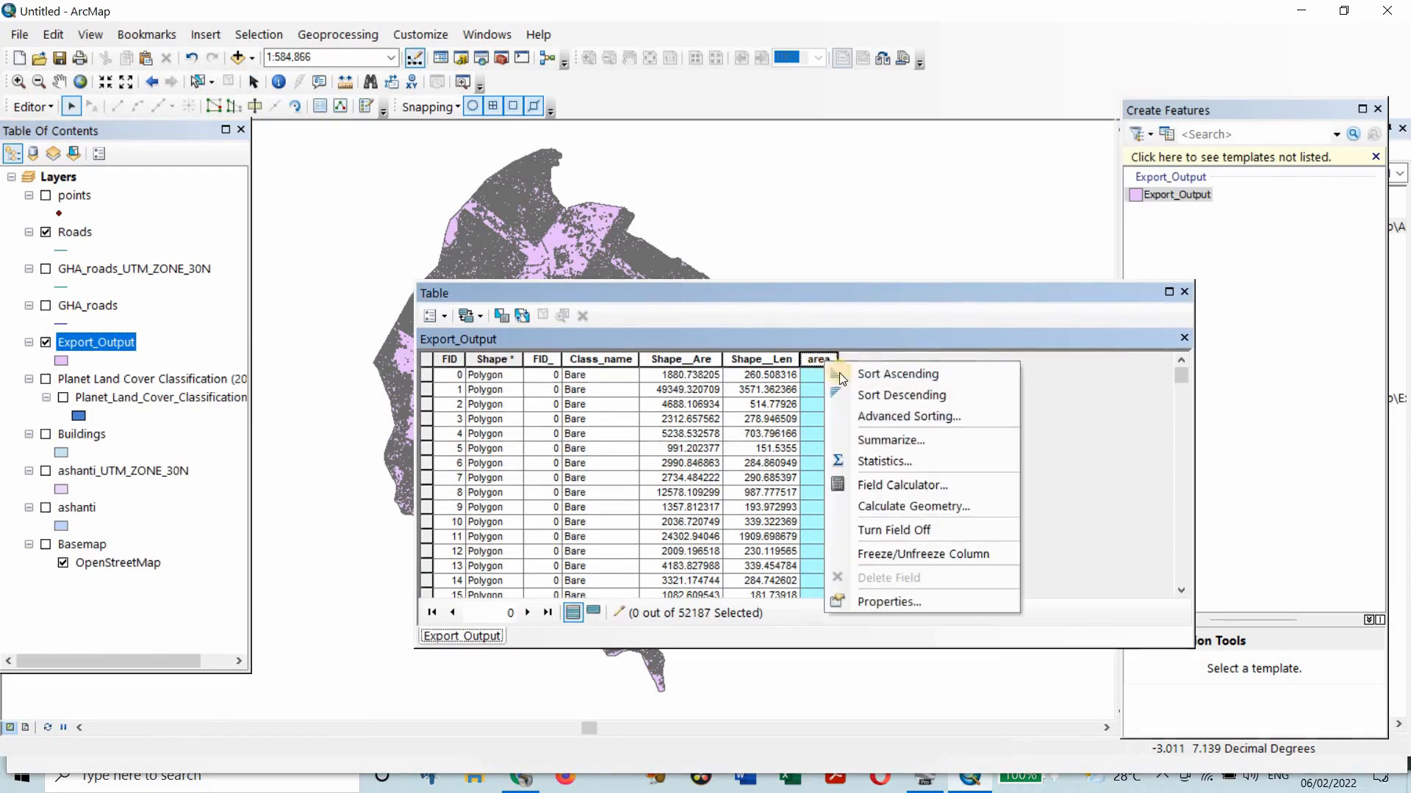
left_click(899, 507)
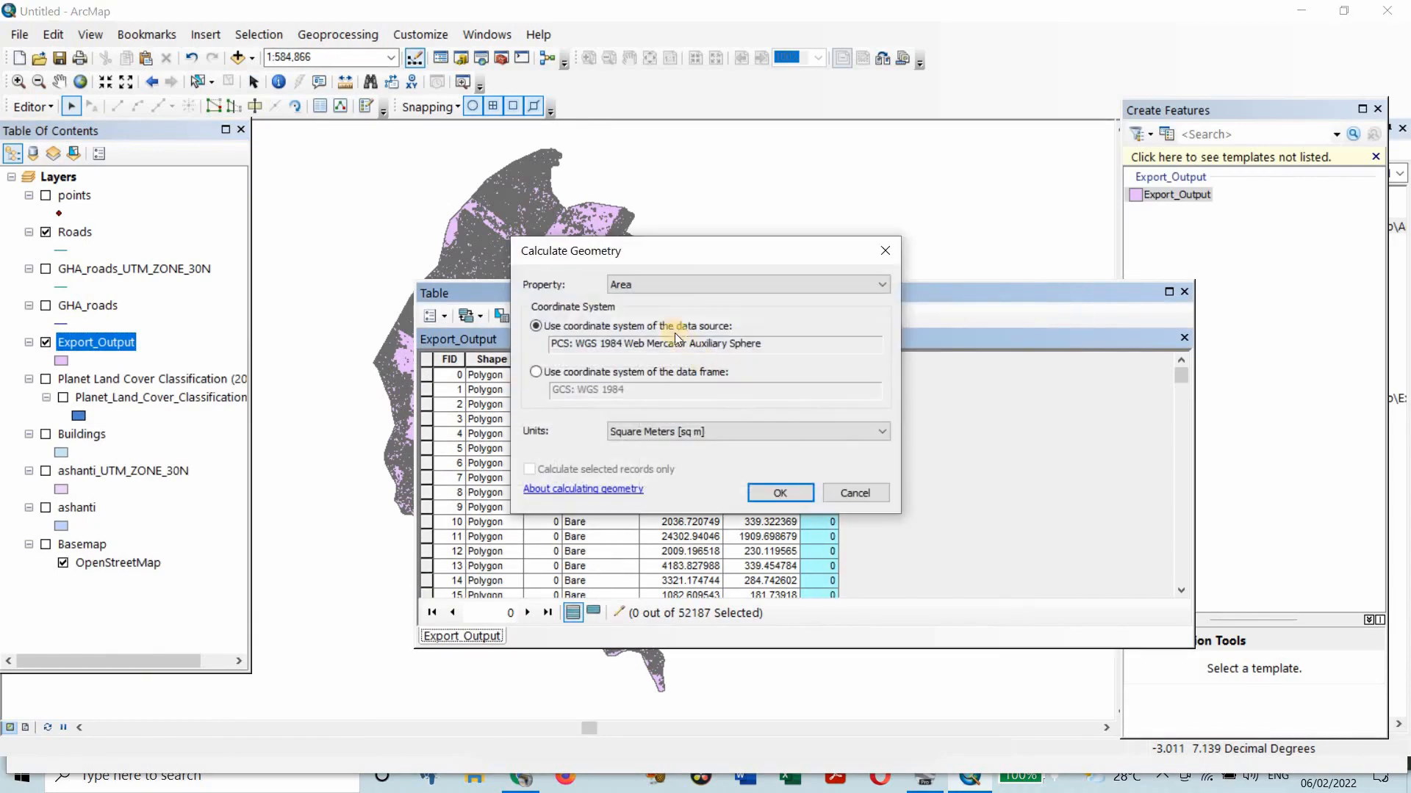
left_click(676, 284)
left_click(676, 294)
left_click(709, 282)
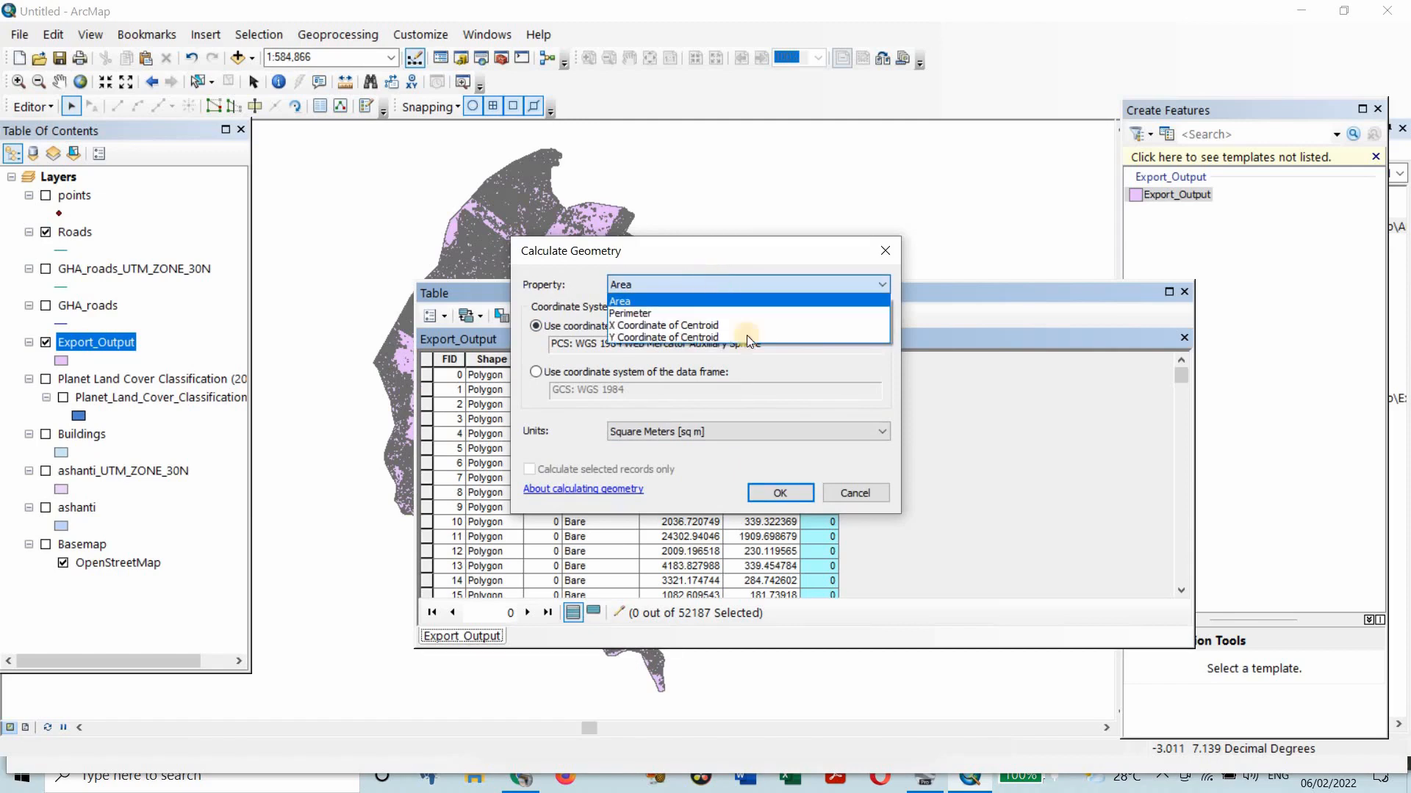
left_click(766, 499)
left_click(783, 491)
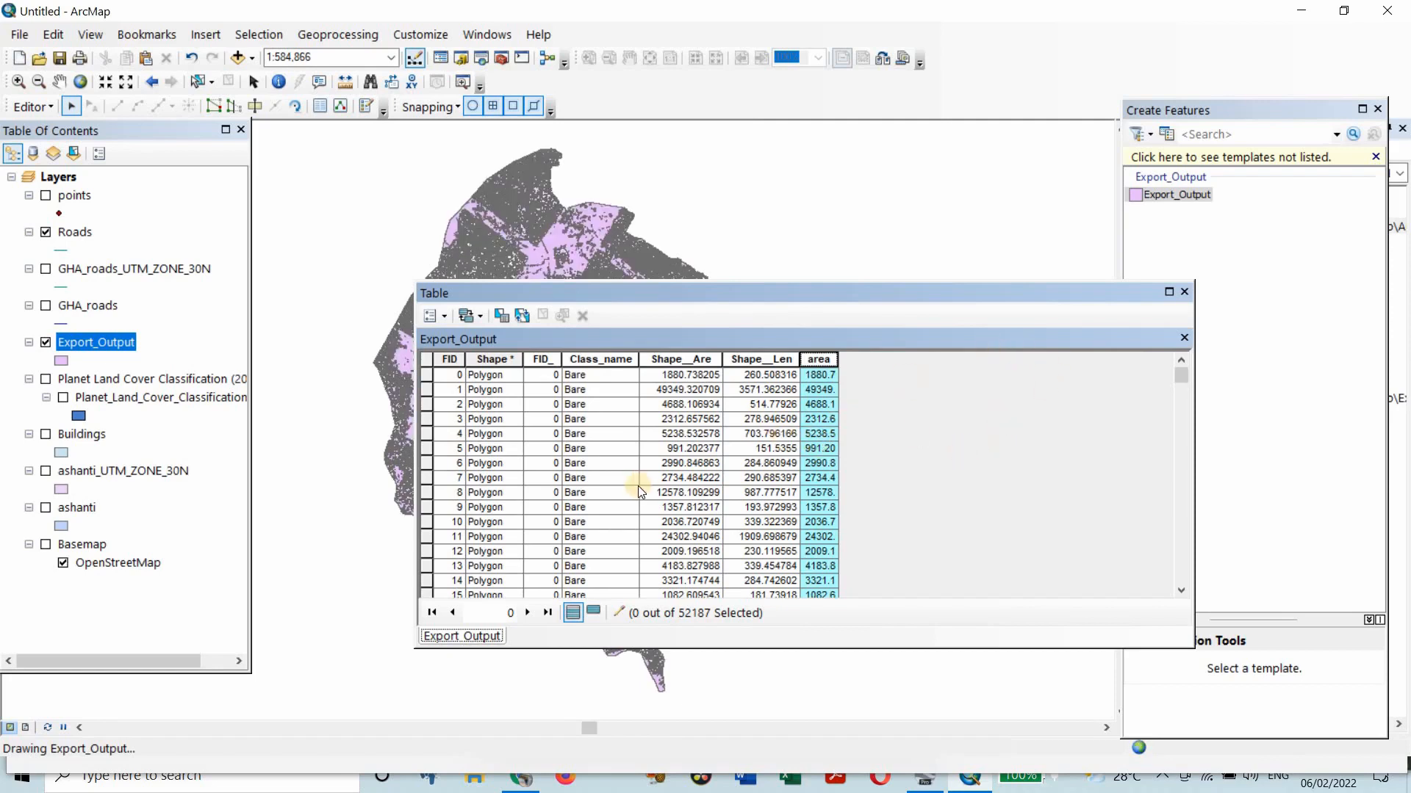
Look through the calculated area values in the Export_Output attribute table and close the table
scroll(639, 486, "down", 7)
scroll(641, 486, "up", 7)
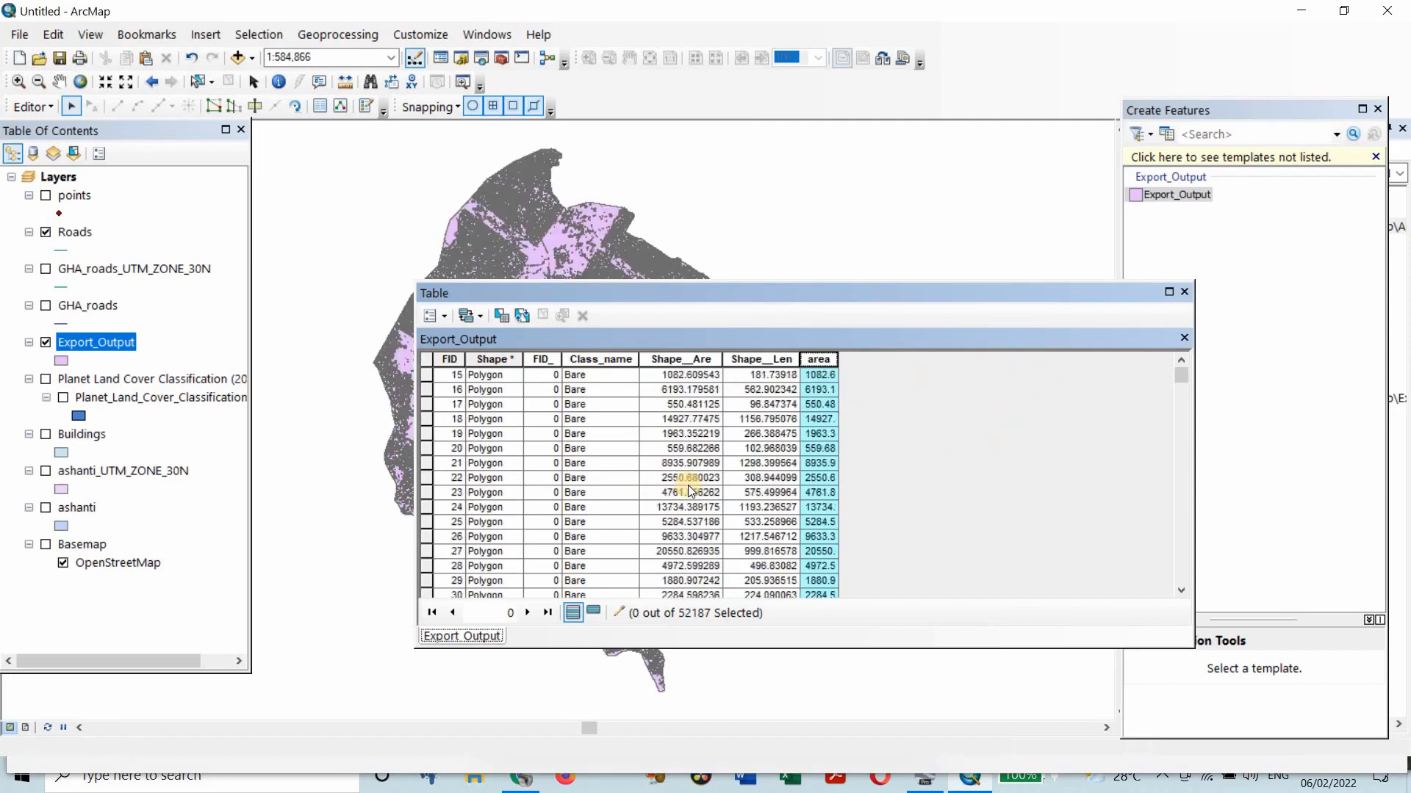
scroll(907, 476, "down", 8)
scroll(907, 477, "up", 8)
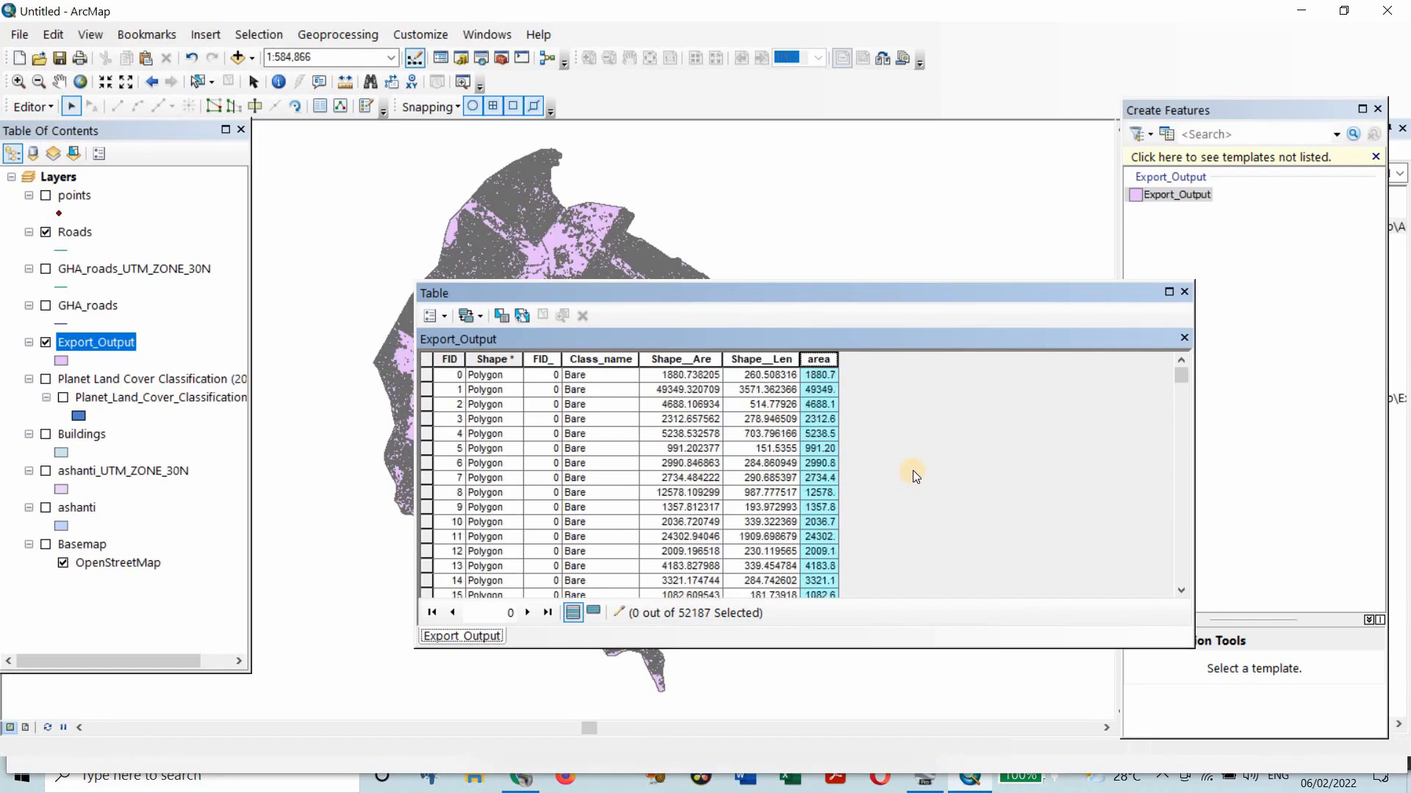
scroll(926, 463, "down", 20)
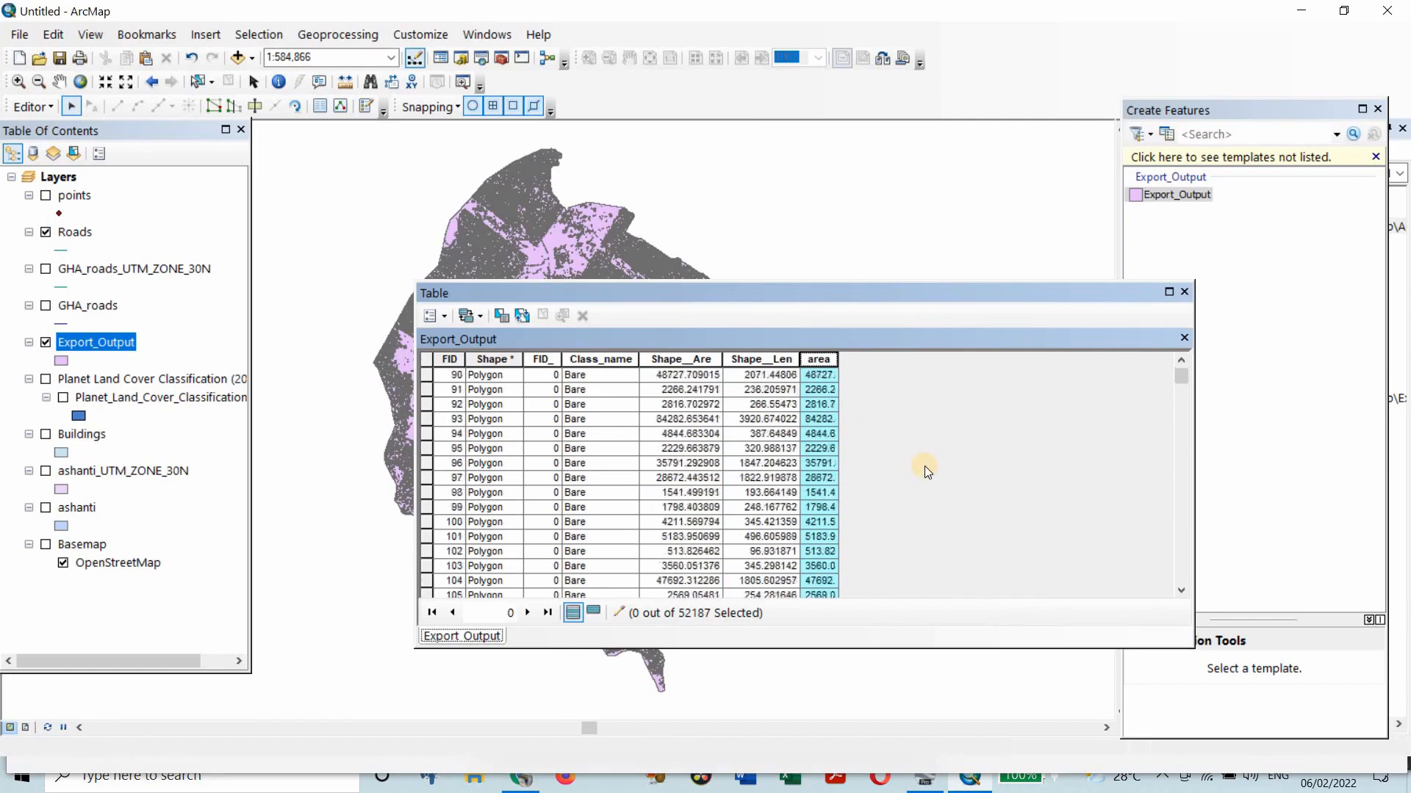
scroll(924, 466, "up", 20)
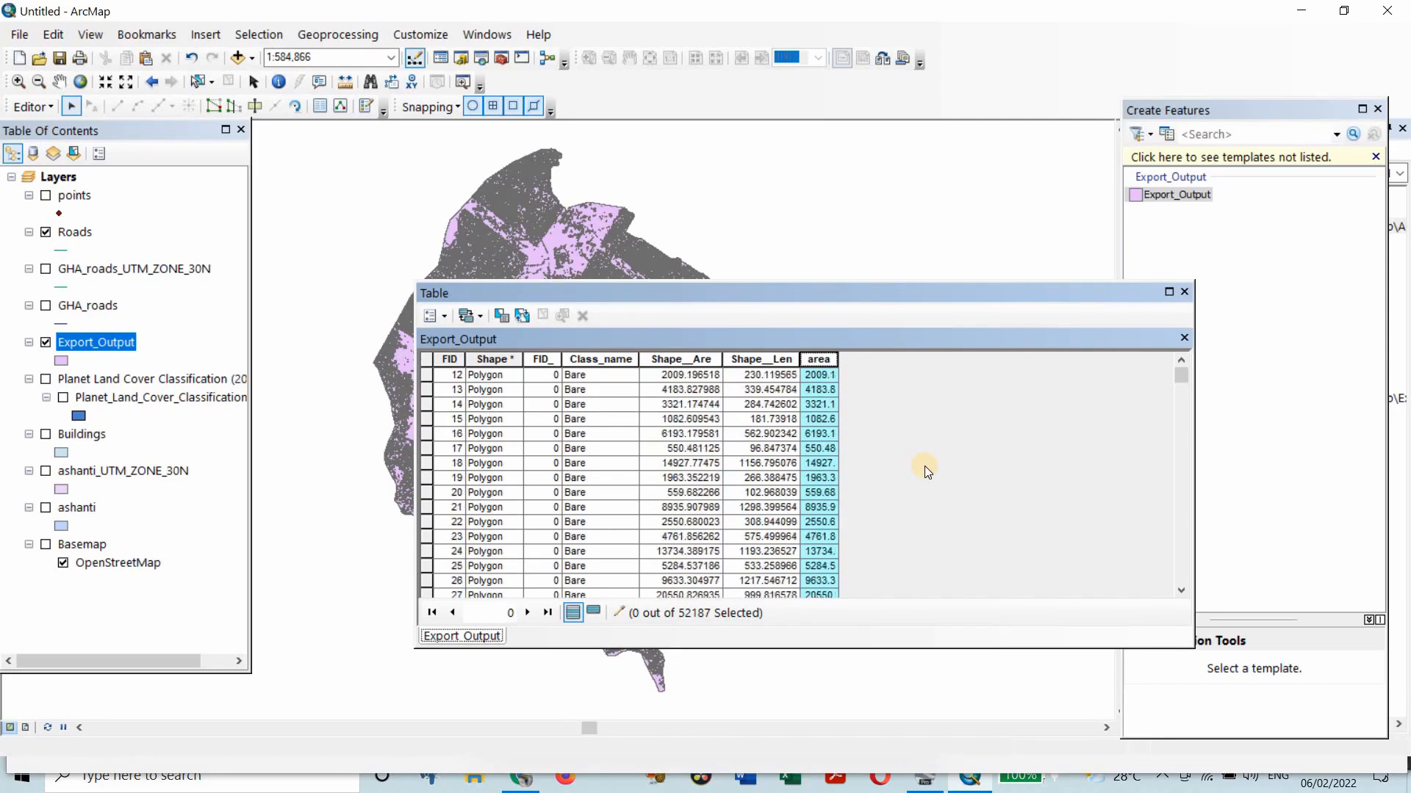
left_click(1186, 293)
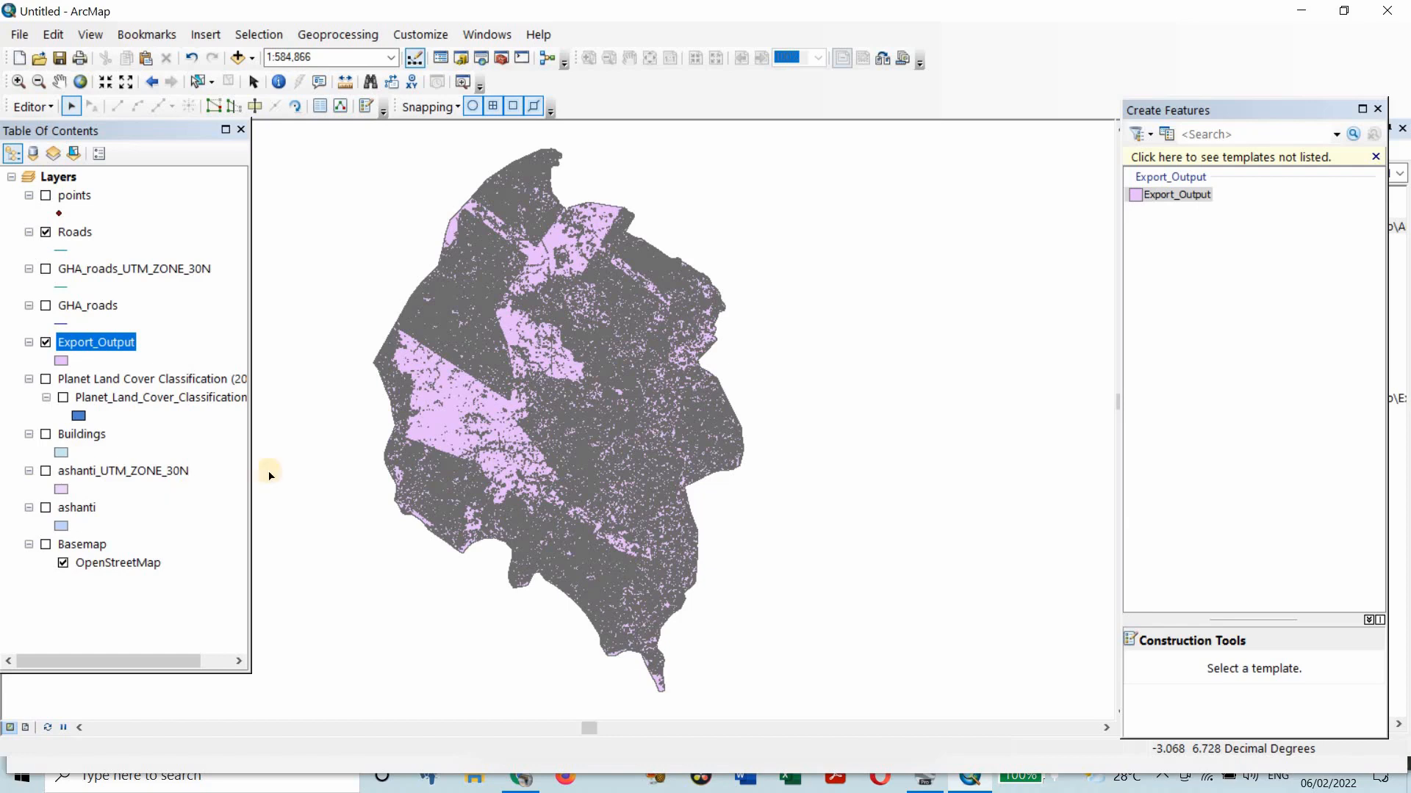
Symbolize Export_Output by unique values of the Class_name field, adding all of its class values
scroll(523, 441, "down", 2)
scroll(523, 440, "down", 3)
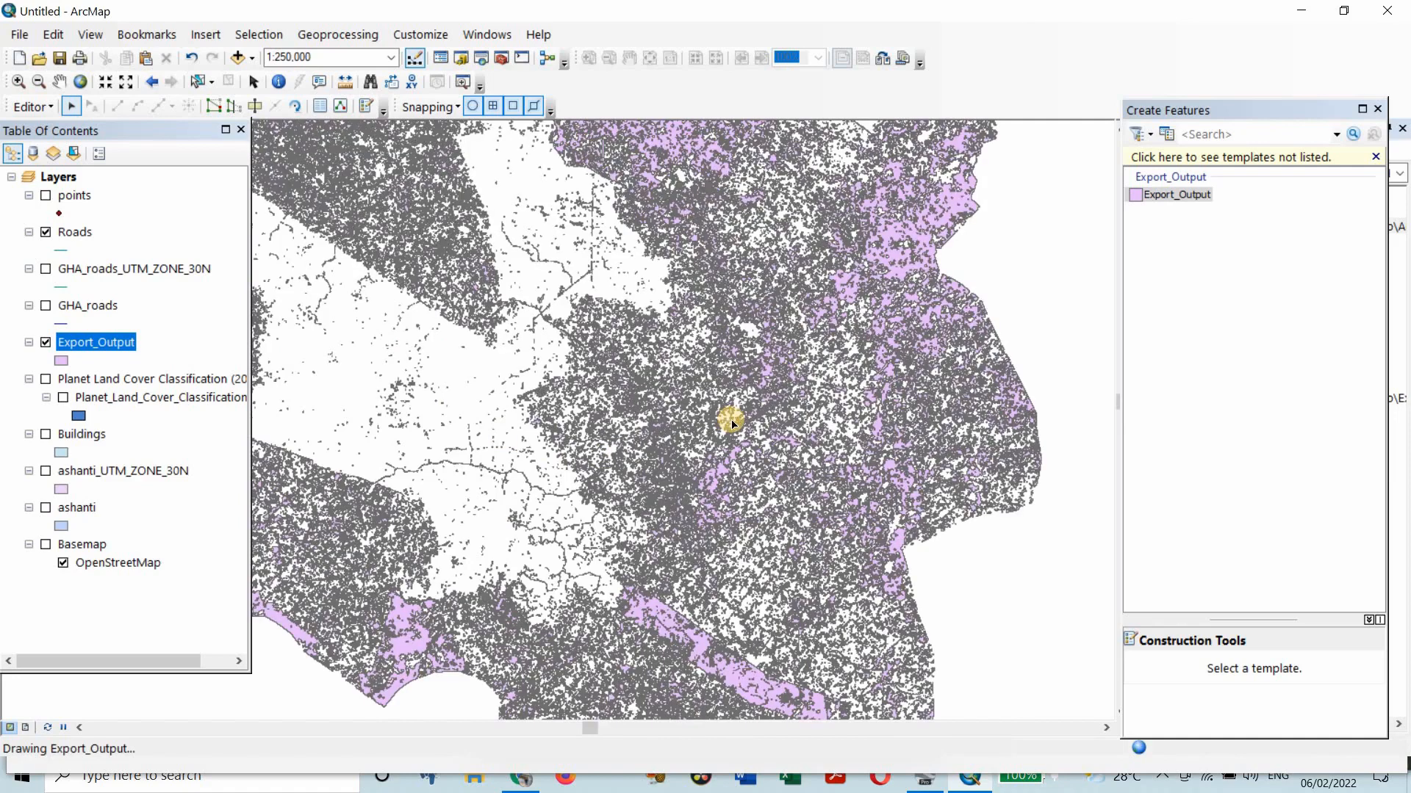
scroll(731, 420, "down", 1)
right_click(82, 338)
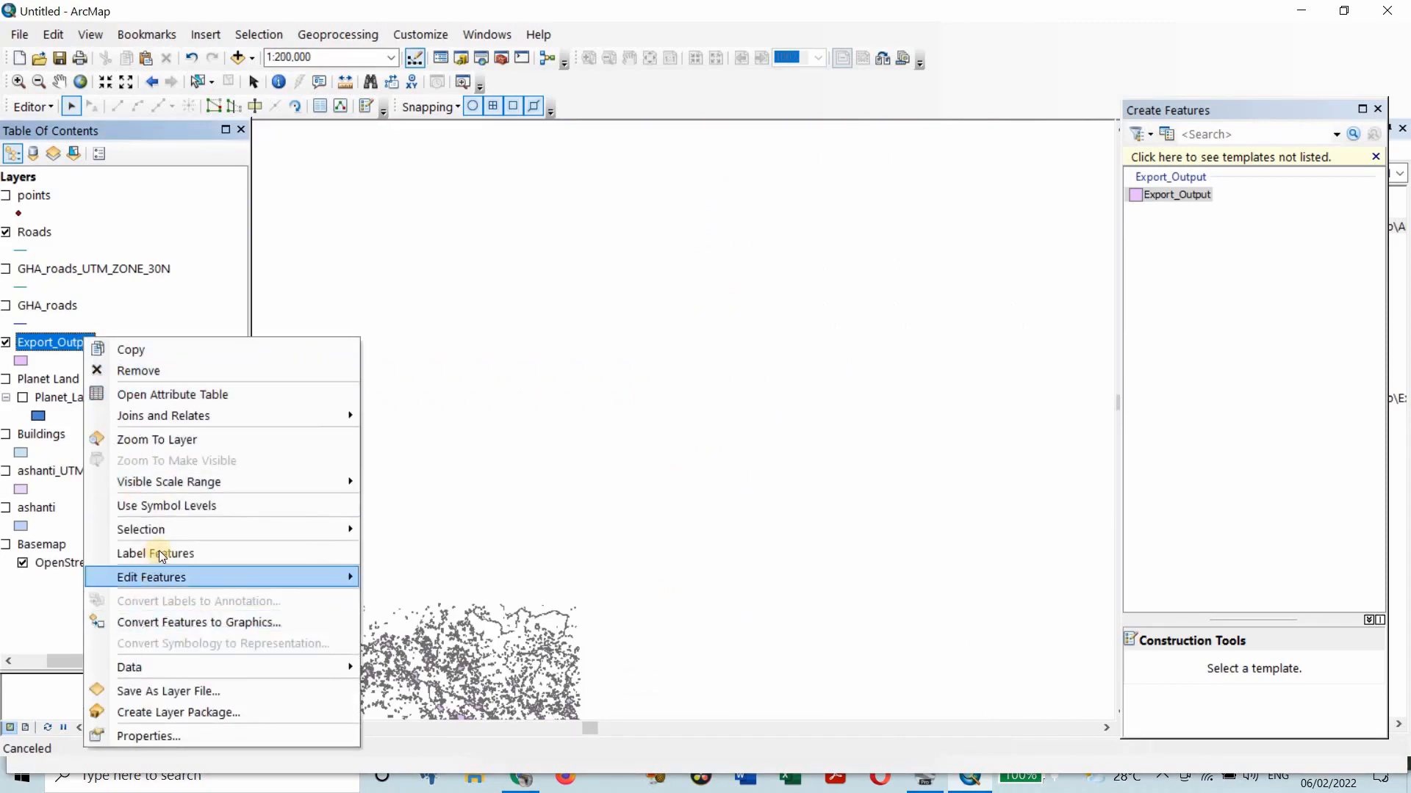
left_click(158, 731)
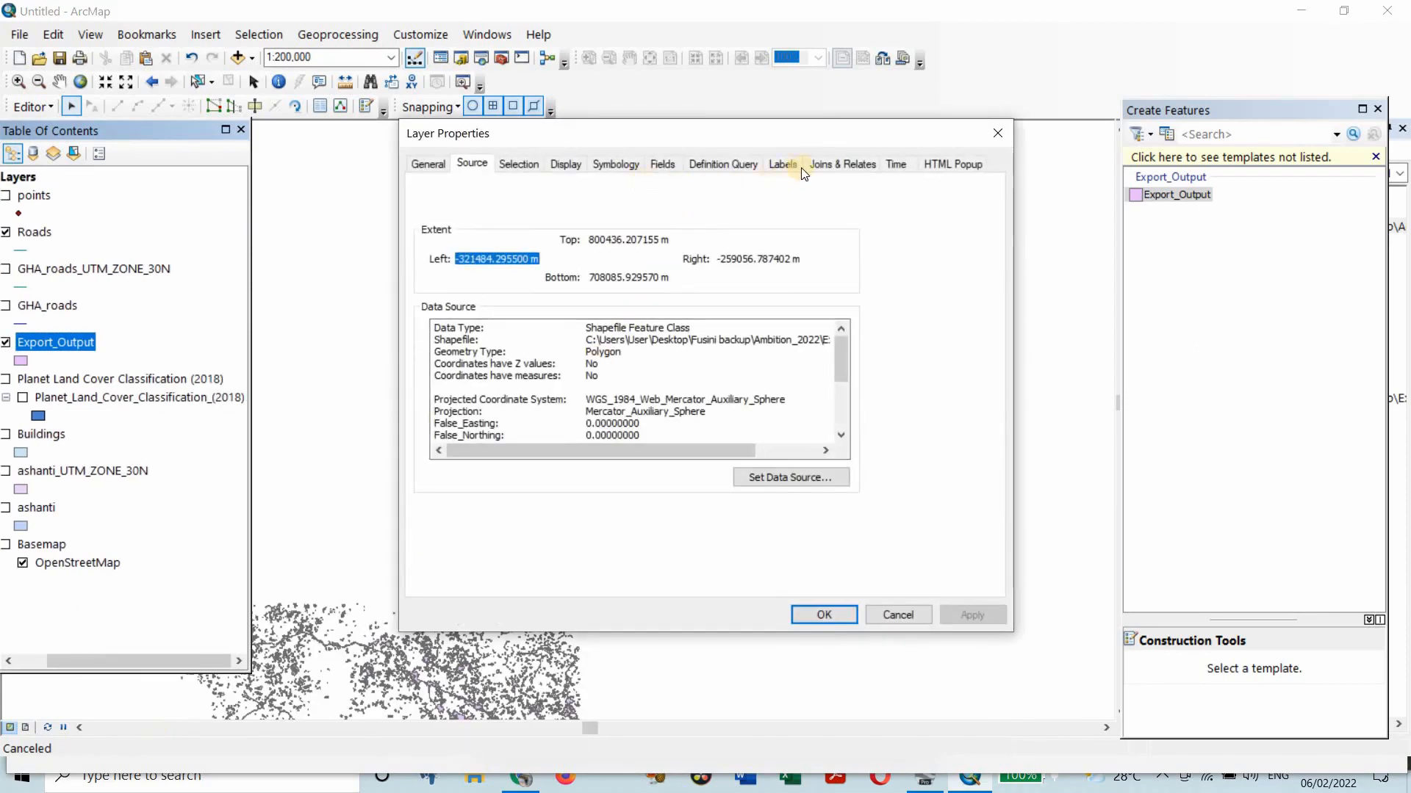
left_click(621, 163)
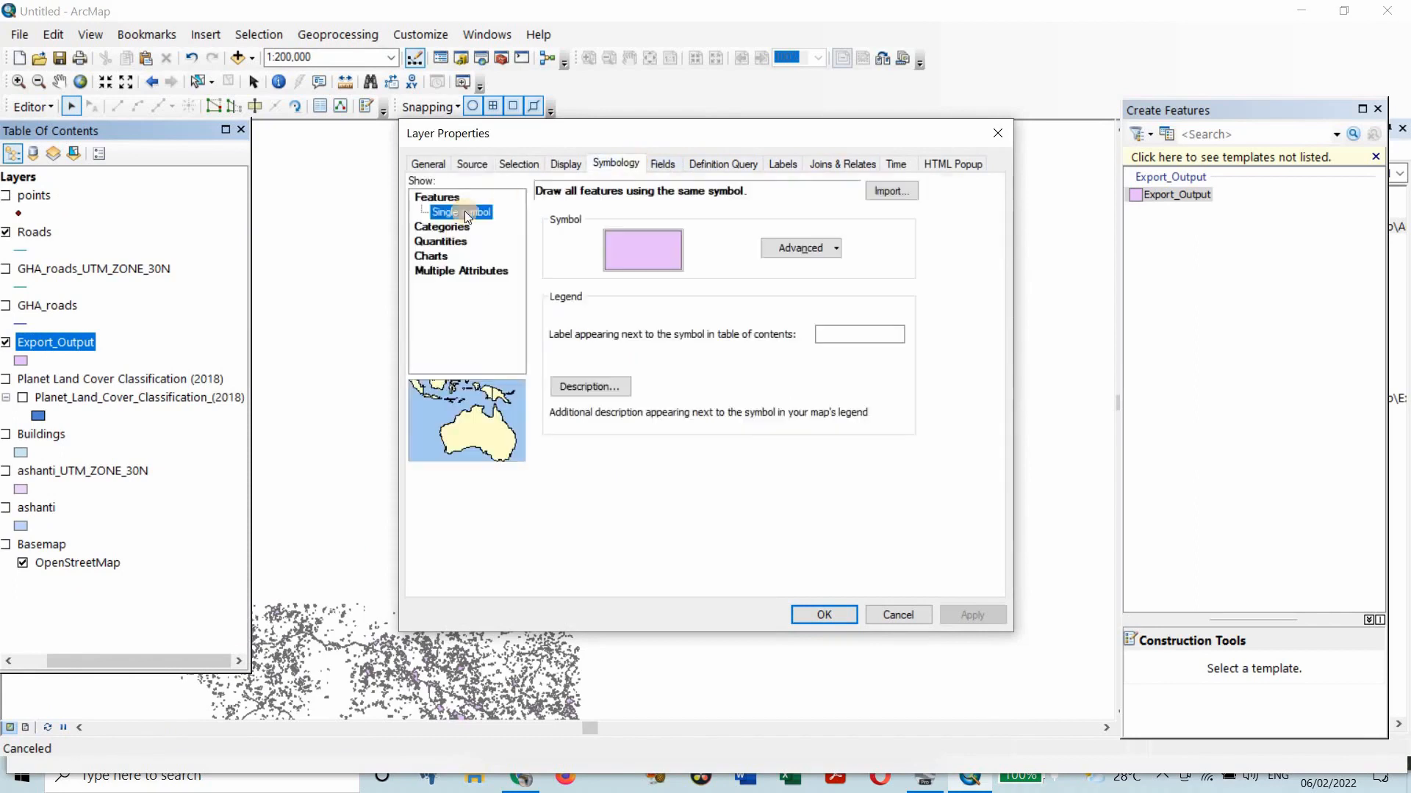
left_click(441, 227)
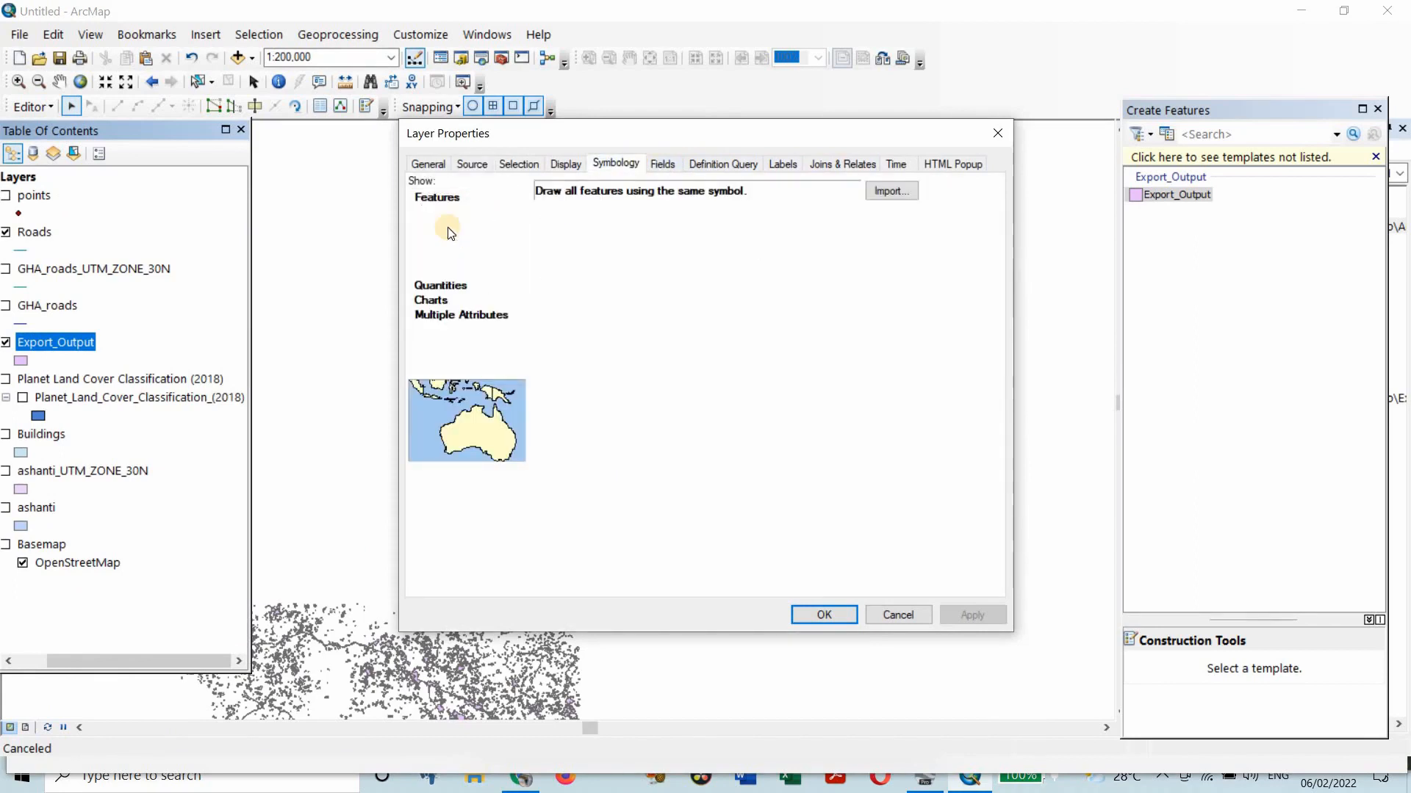
left_click(683, 230)
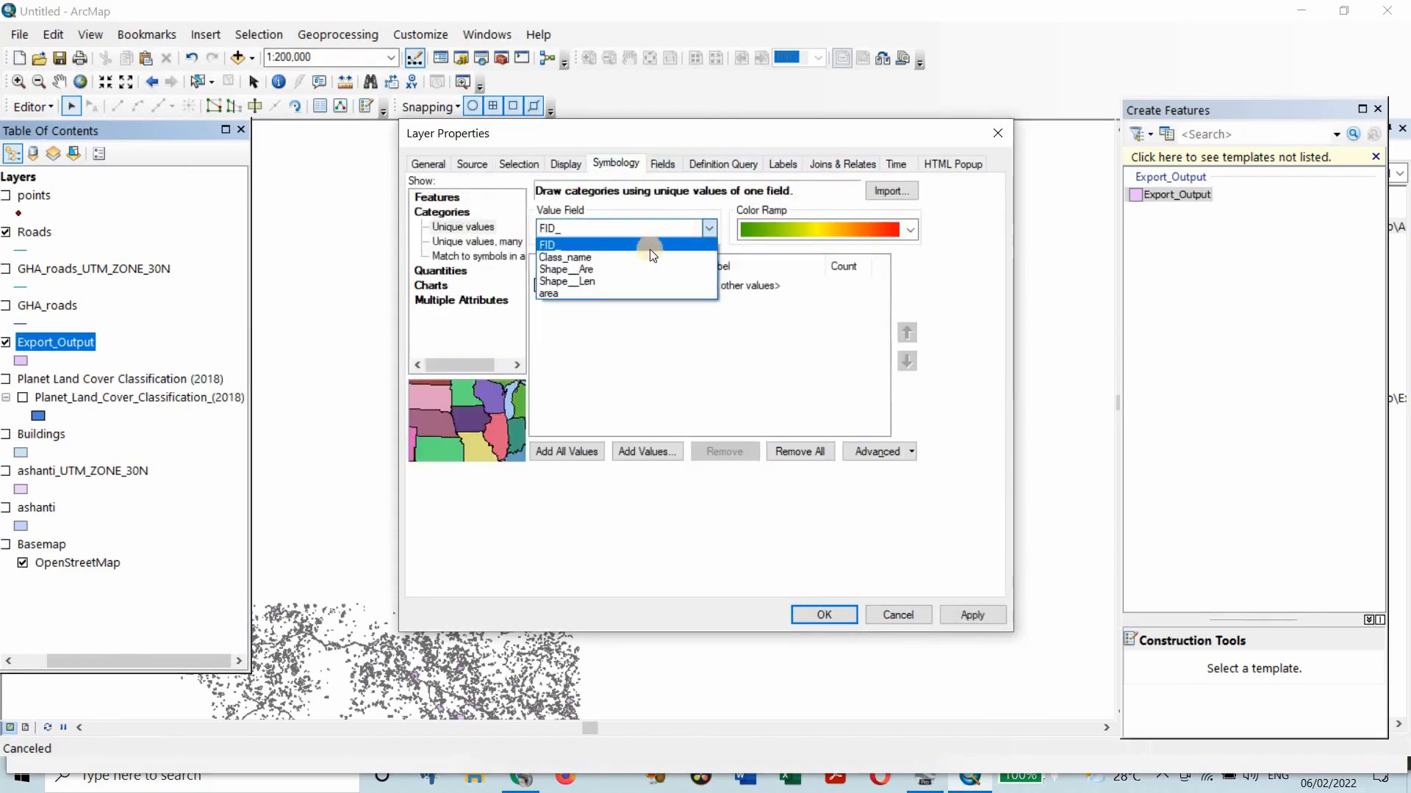
left_click(589, 257)
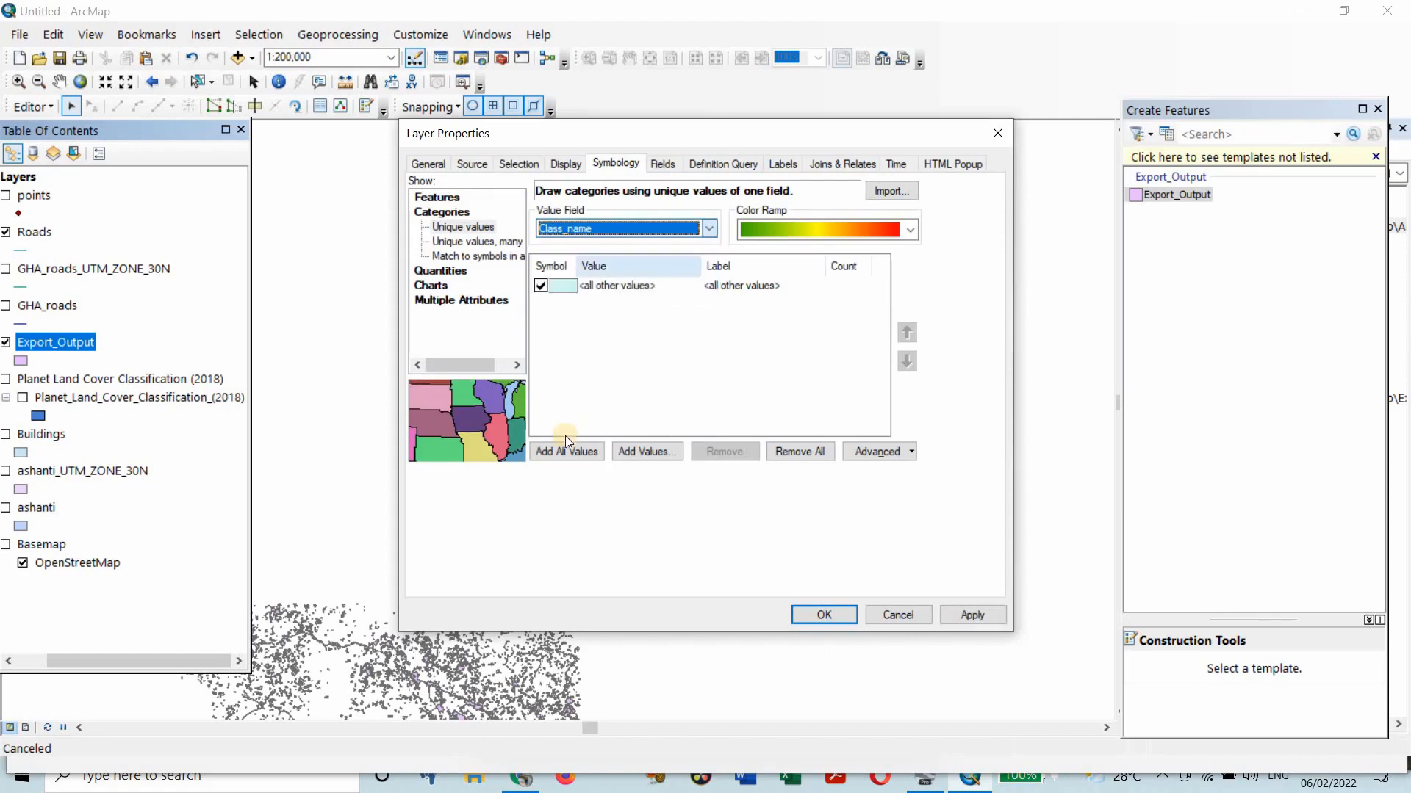
left_click(563, 449)
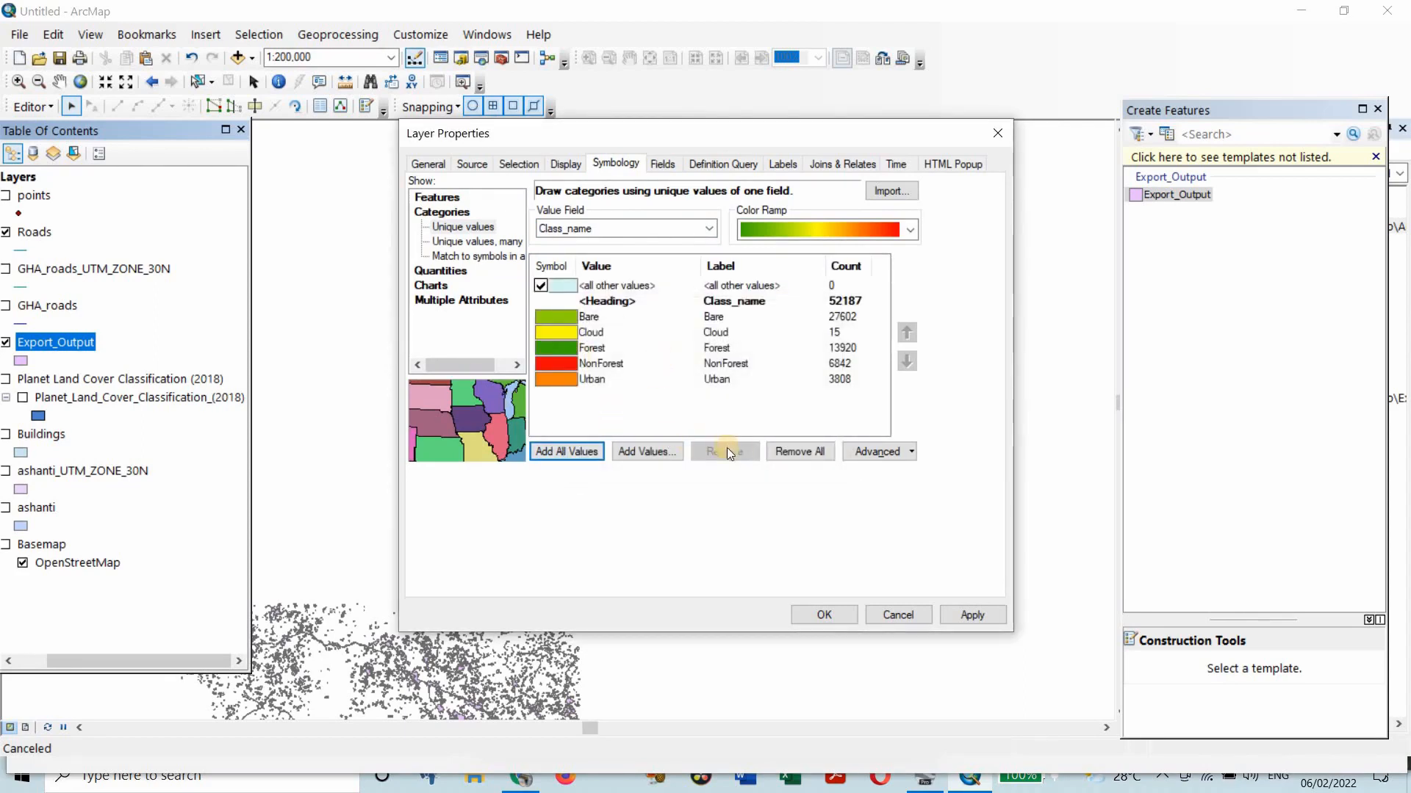
Exclude the all other values symbol and apply the categorized symbology to Export_Output
left_click(541, 285)
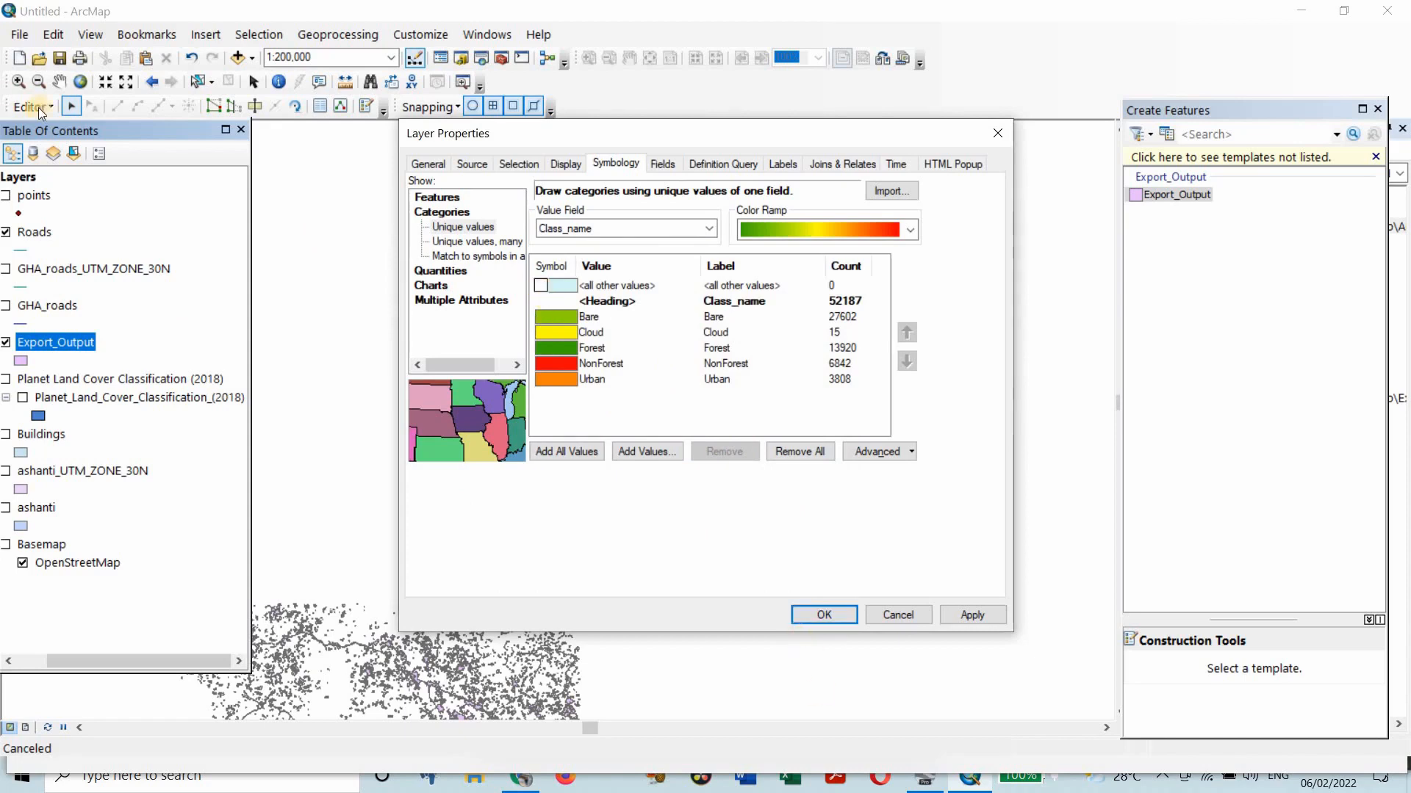
left_click(976, 619)
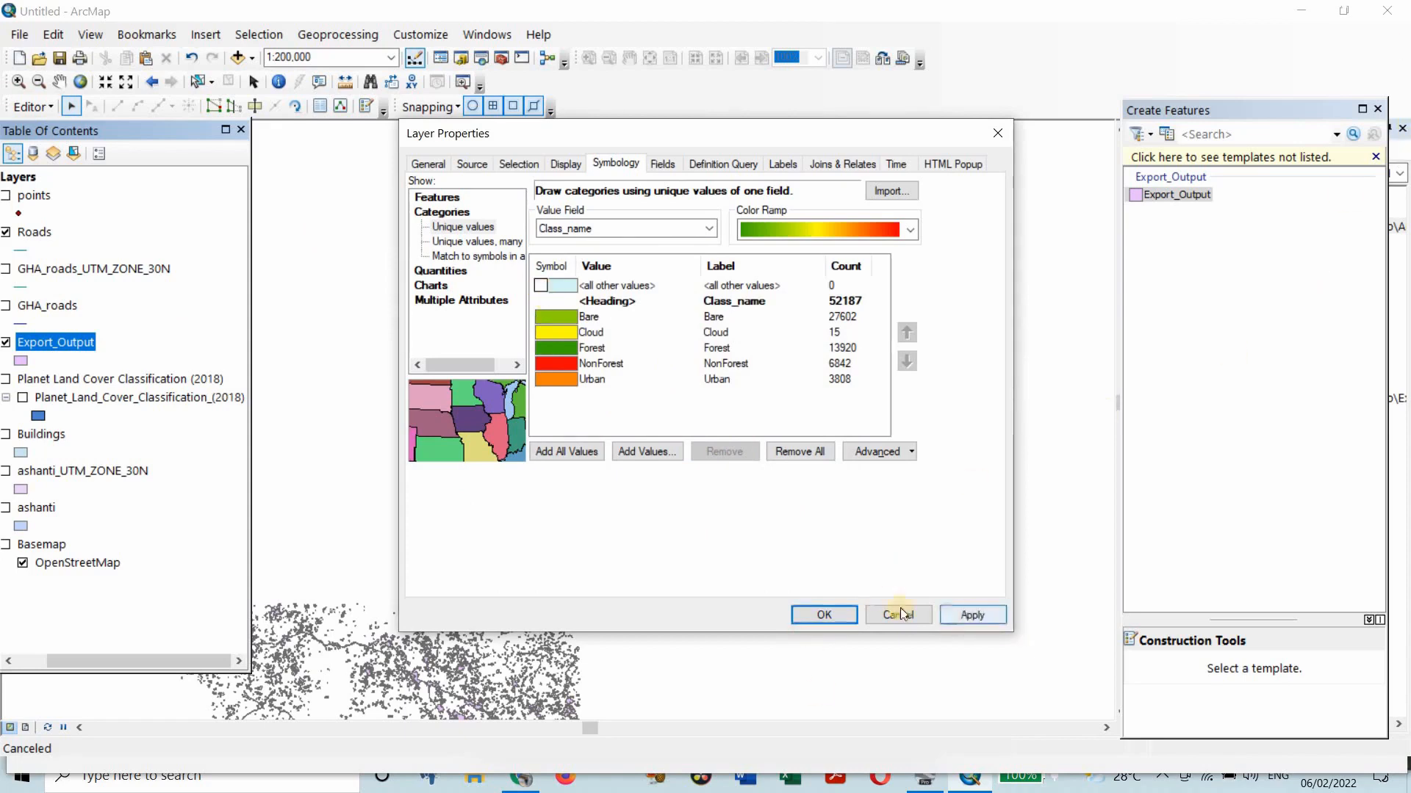
left_click(823, 615)
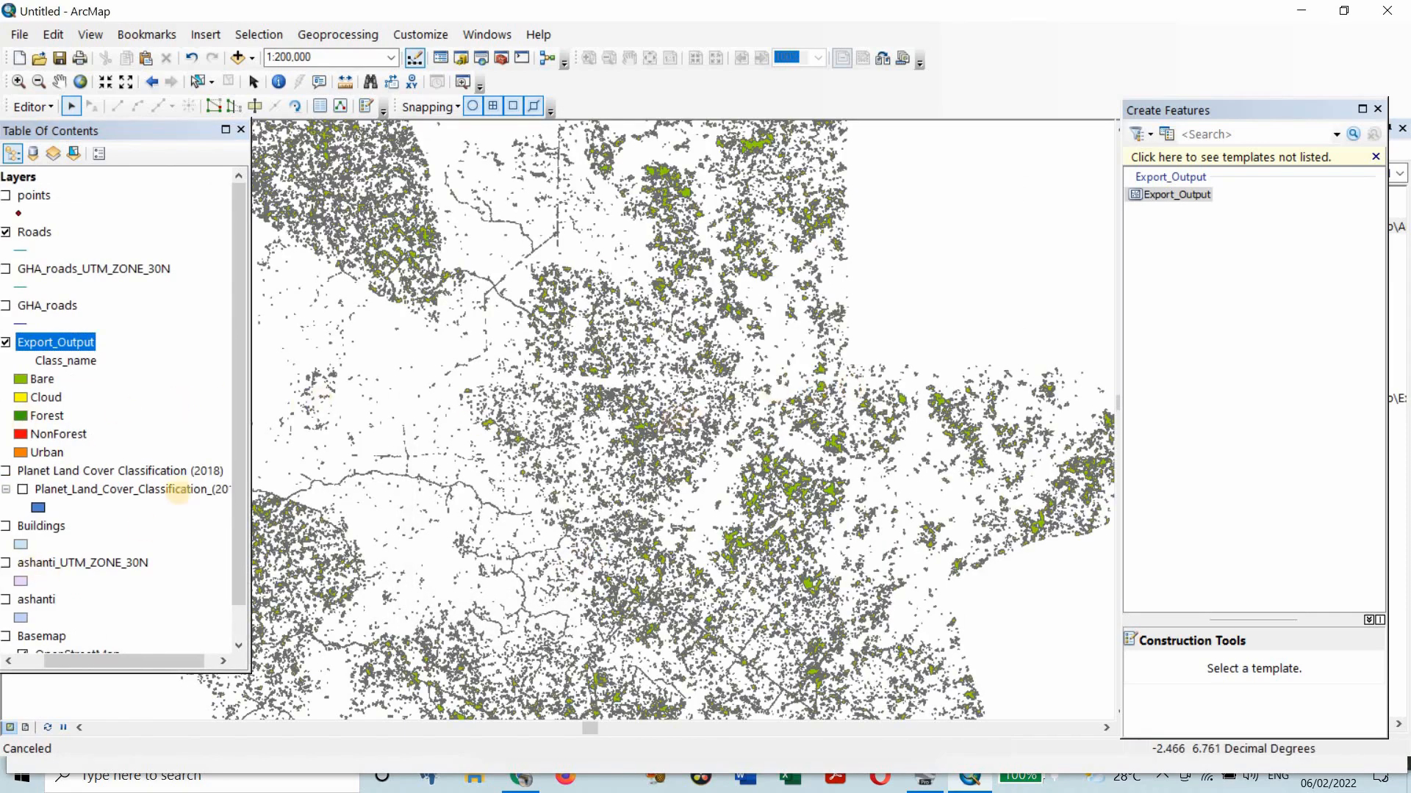
Zoom to the full extent of Export_Output and select a land cover polygon on the map
scroll(95, 441, "up", 1)
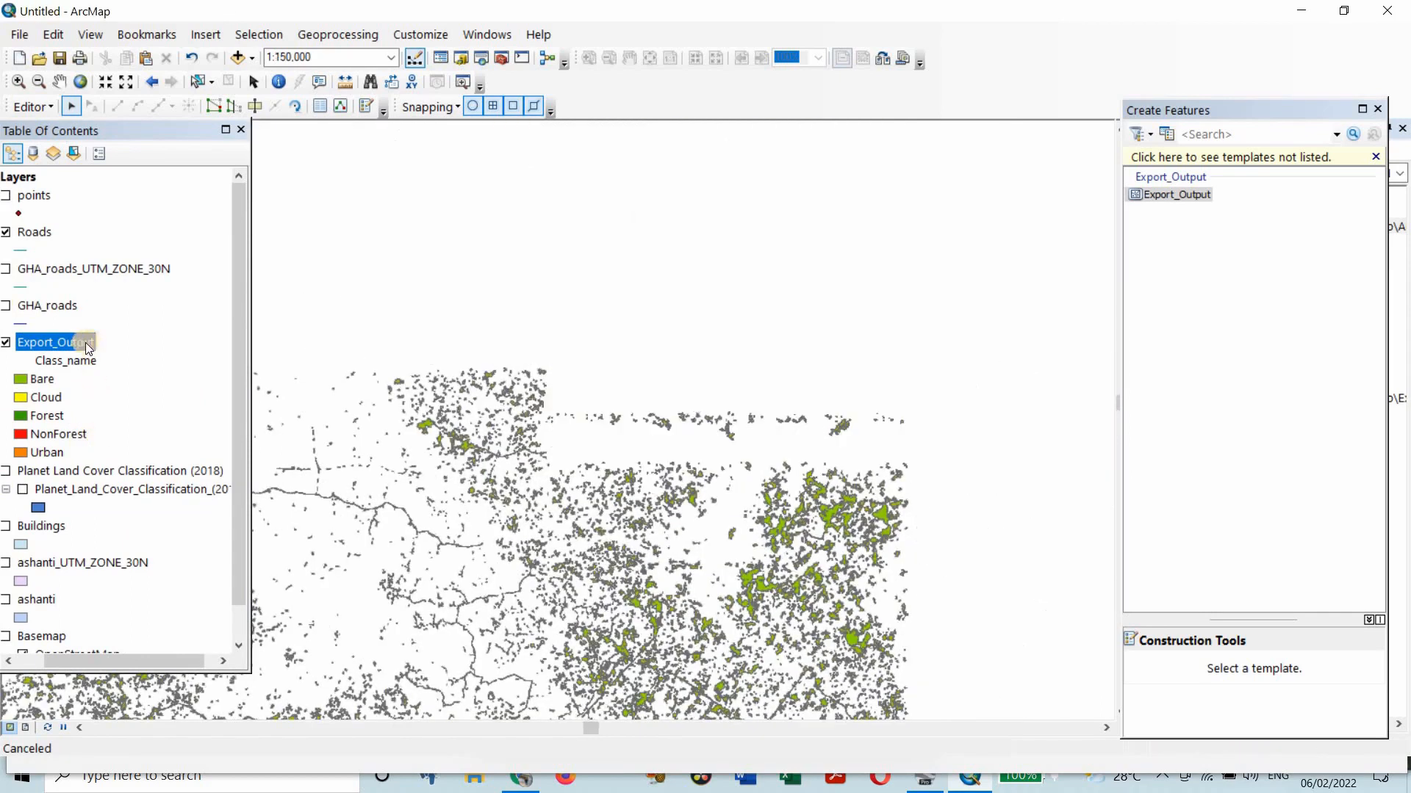
right_click(85, 341)
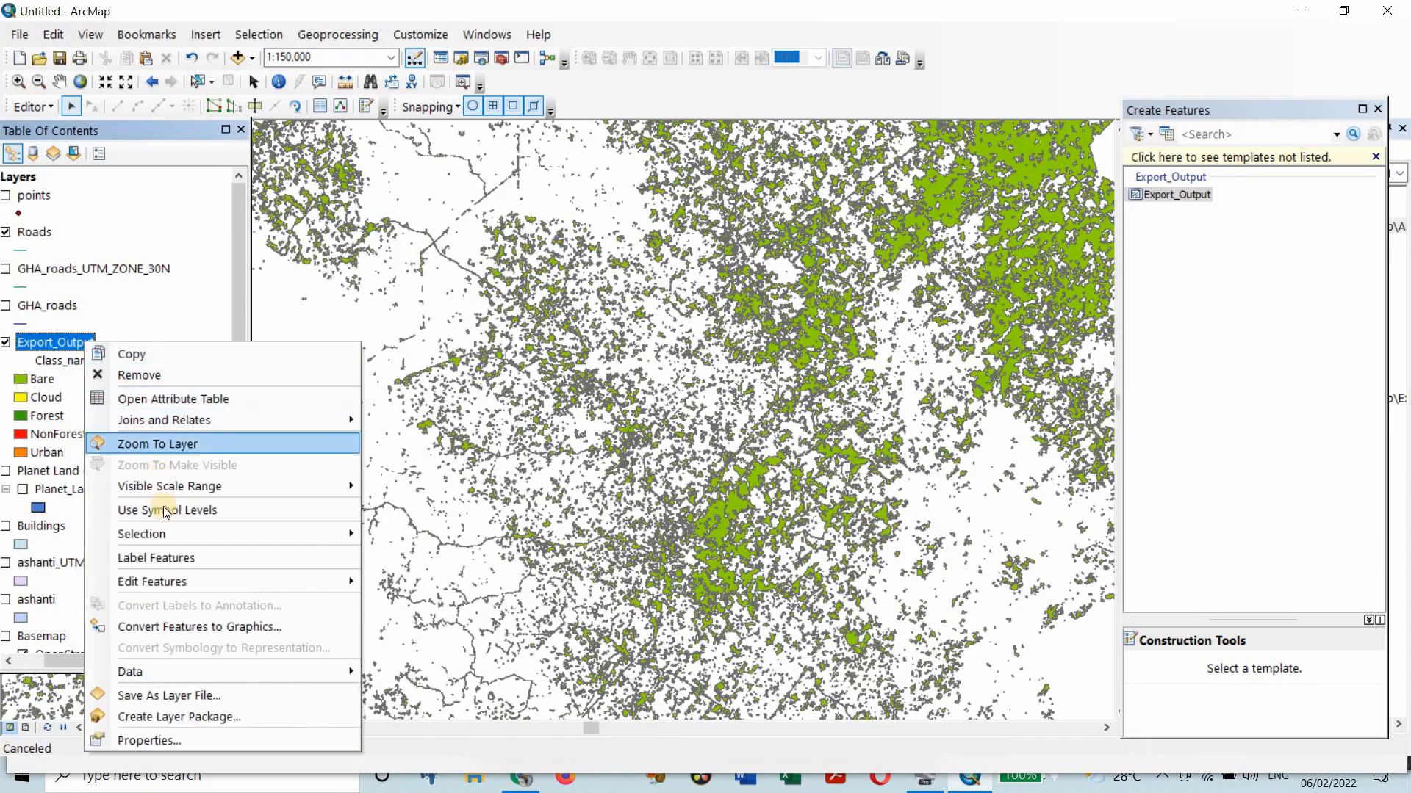
left_click(169, 444)
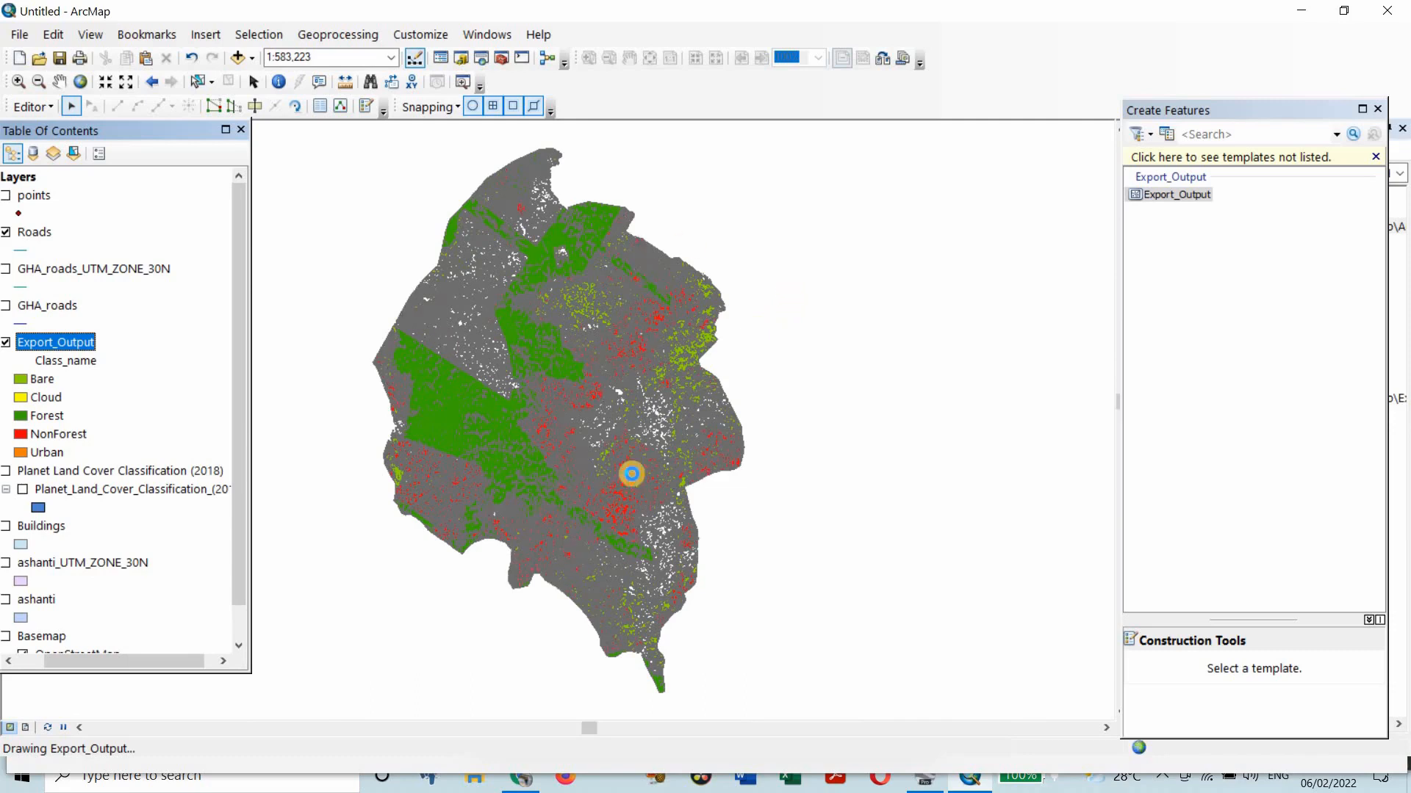
left_click(684, 455)
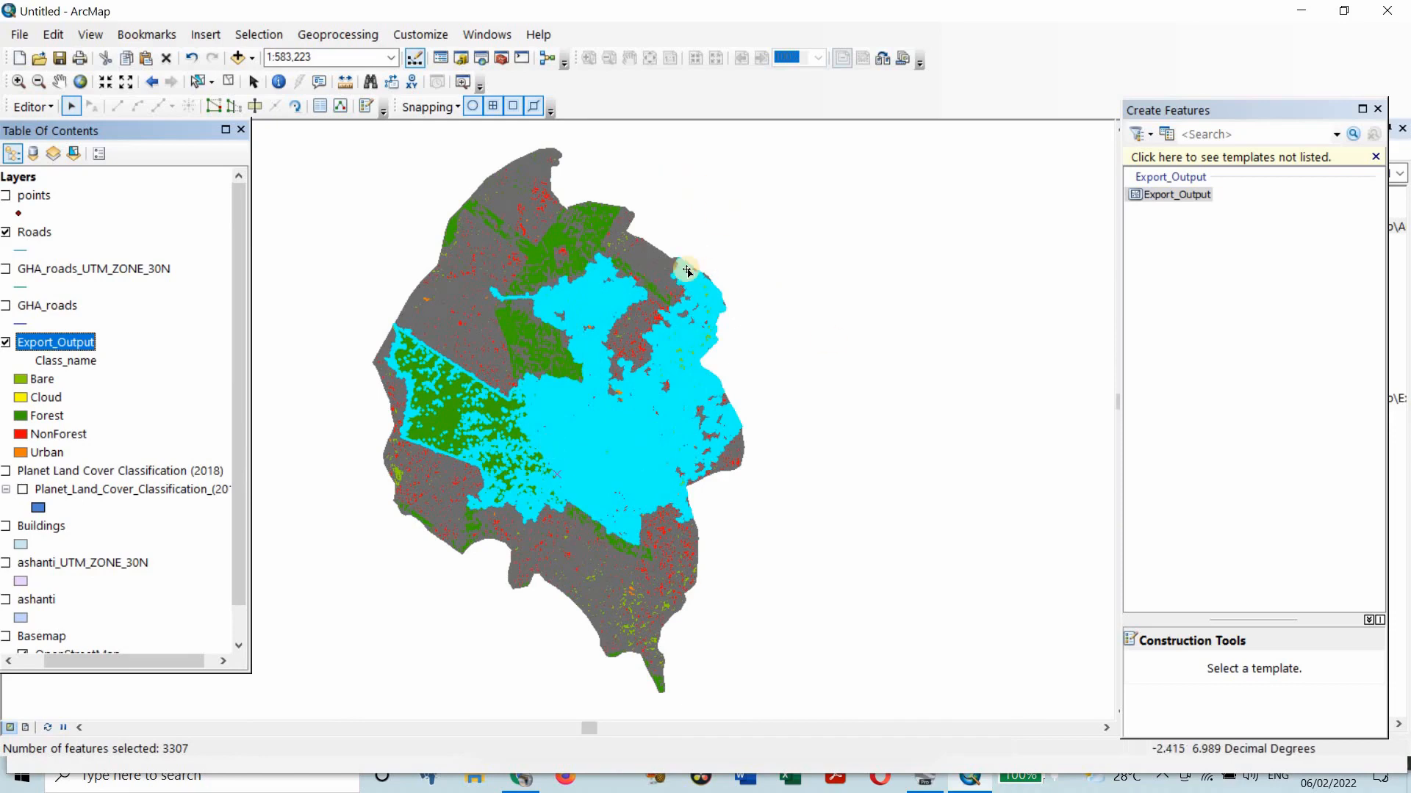
Switch to the layout view and set the page to landscape orientation, keeping the Letter paper size
left_click(28, 729)
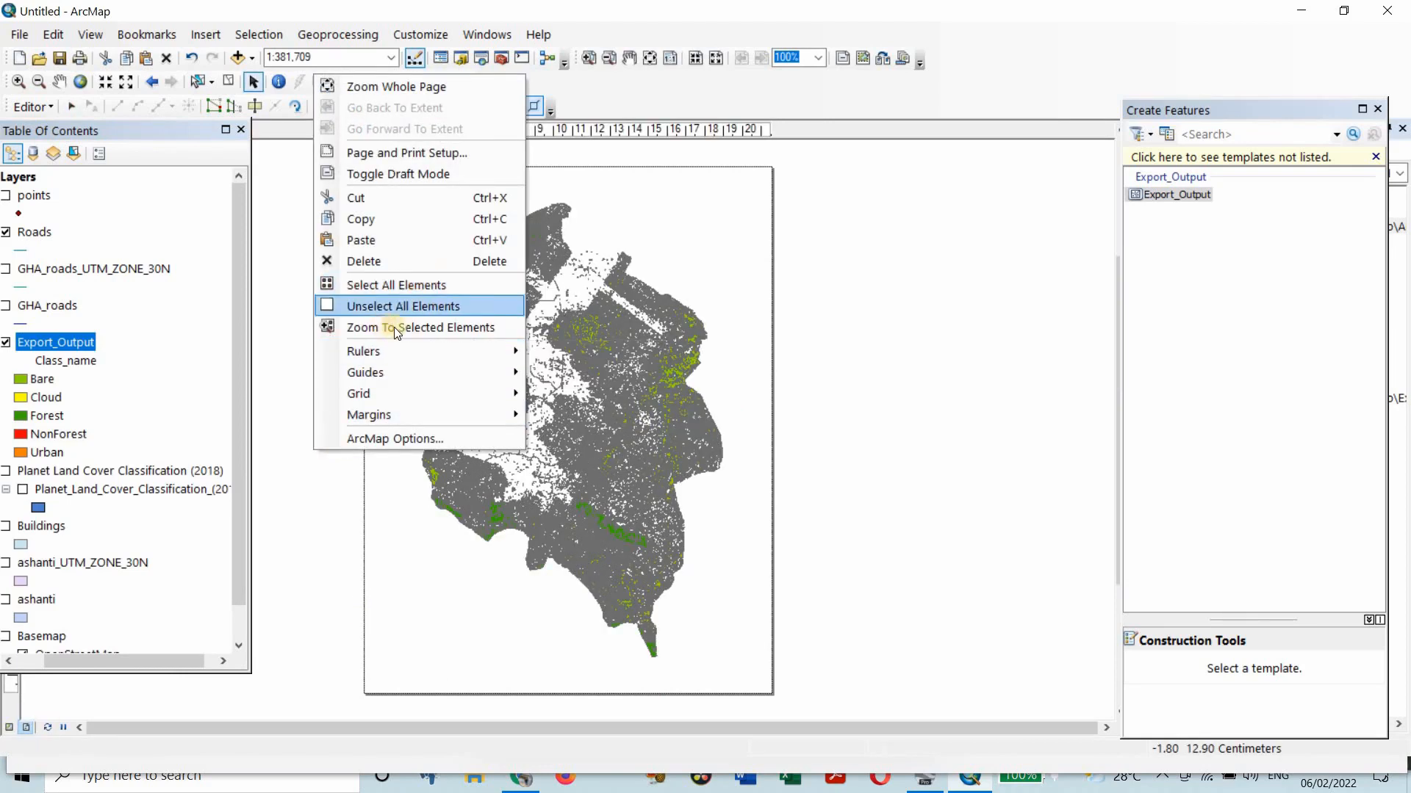
left_click(435, 155)
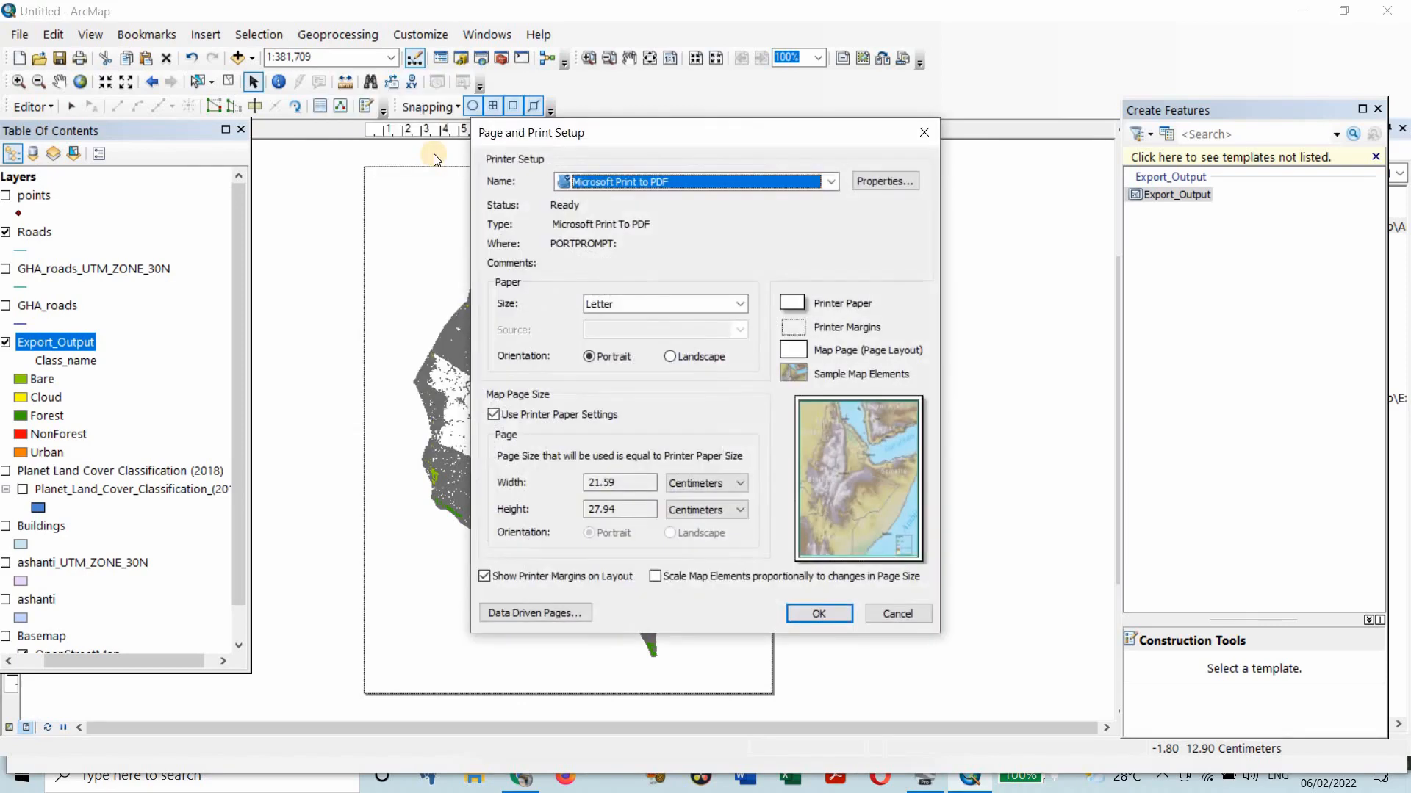
left_click(645, 303)
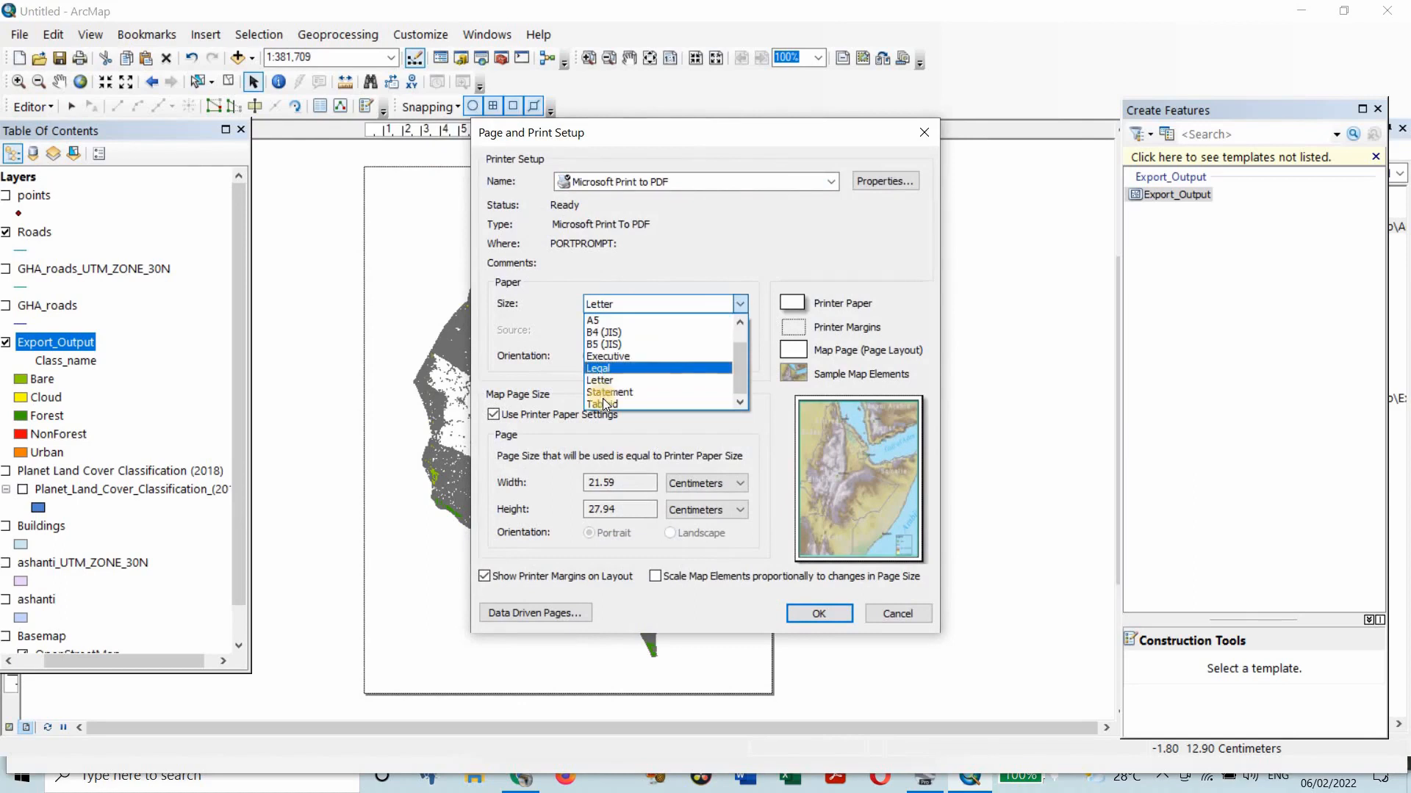
left_click(804, 248)
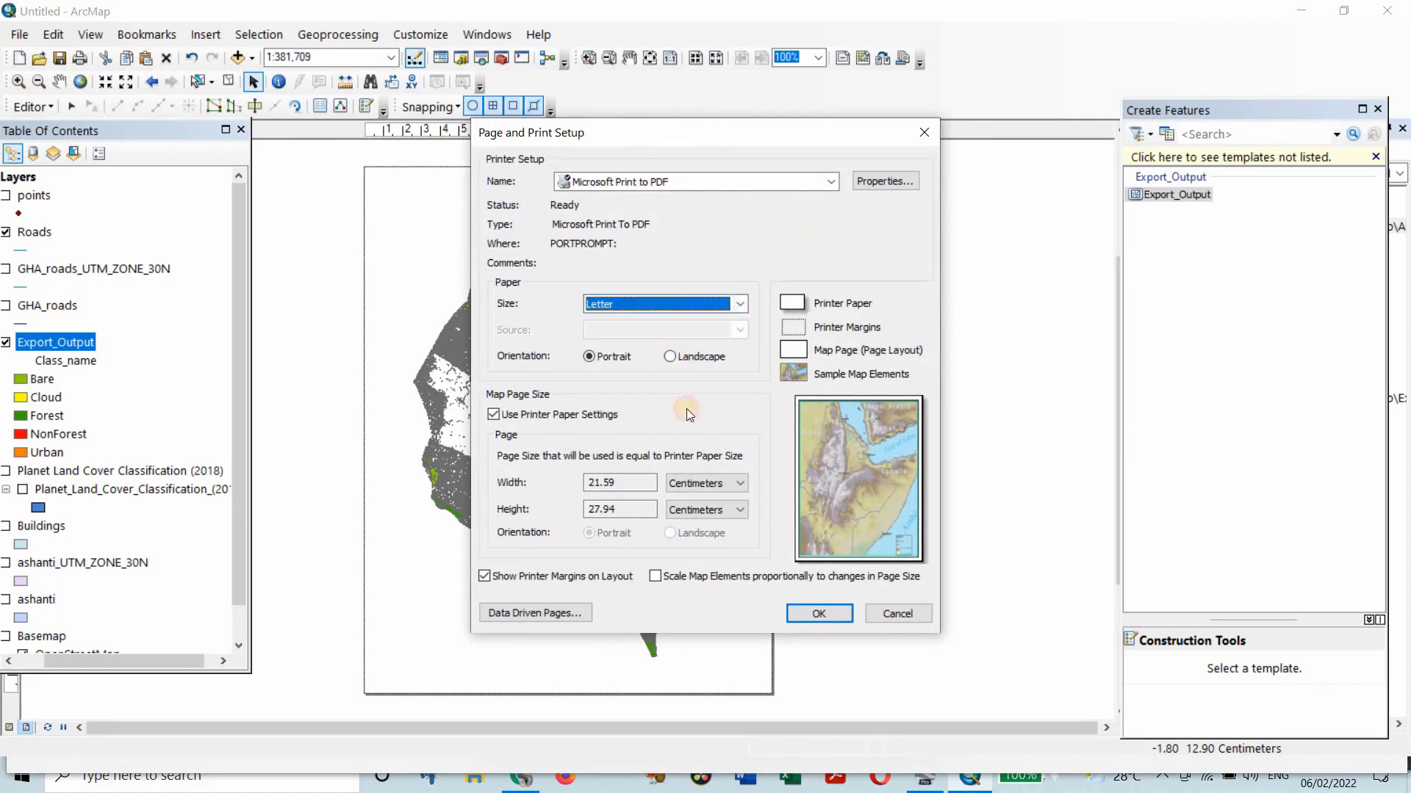
left_click(672, 358)
left_click(826, 620)
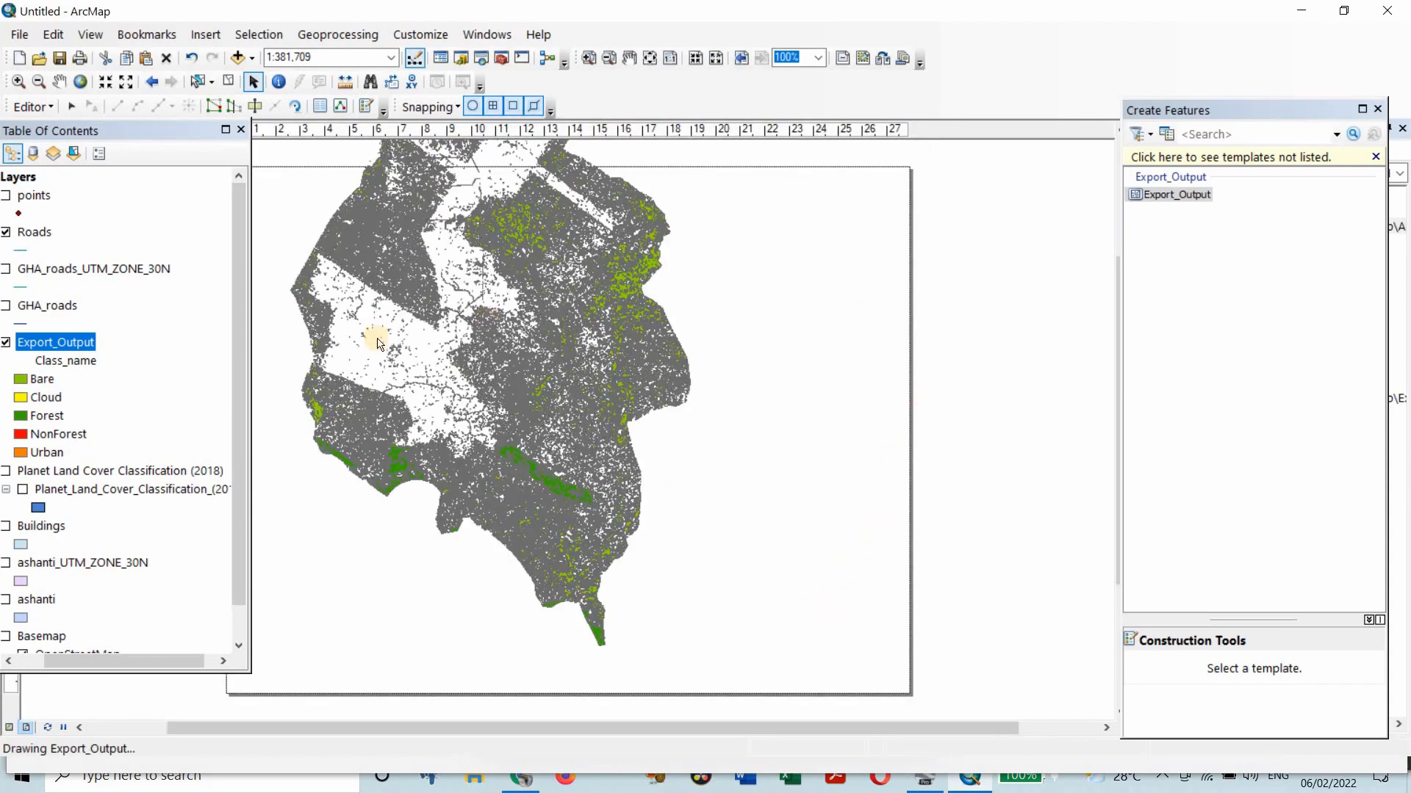
Zoom to the extent of the Export_Output layer and reposition its data frame farther inside the landscape page
right_click(79, 344)
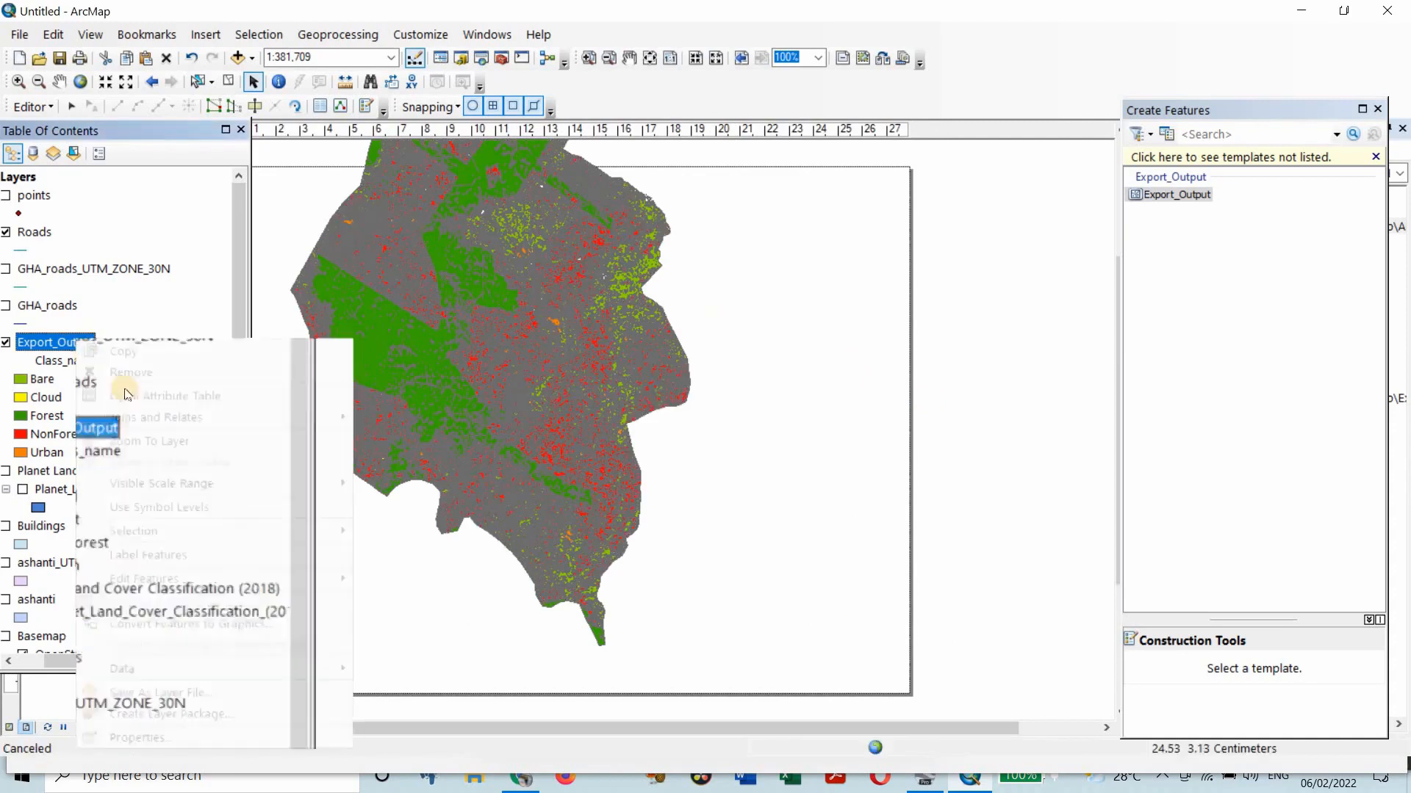
left_click(169, 443)
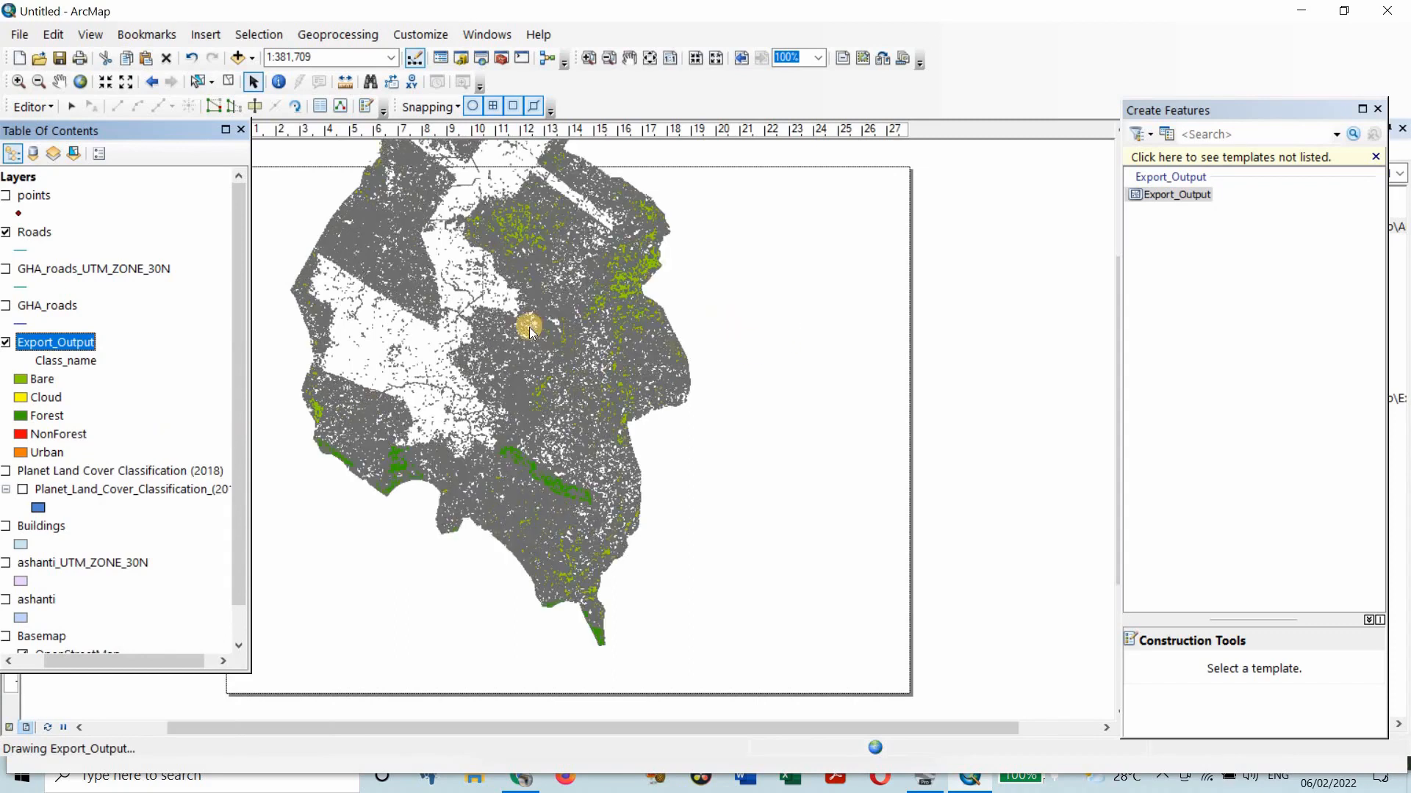
mouse_move(531, 340)
left_mouse_down()
mouse_move(531, 379)
mouse_move(577, 444)
mouse_move(594, 444)
left_mouse_up()
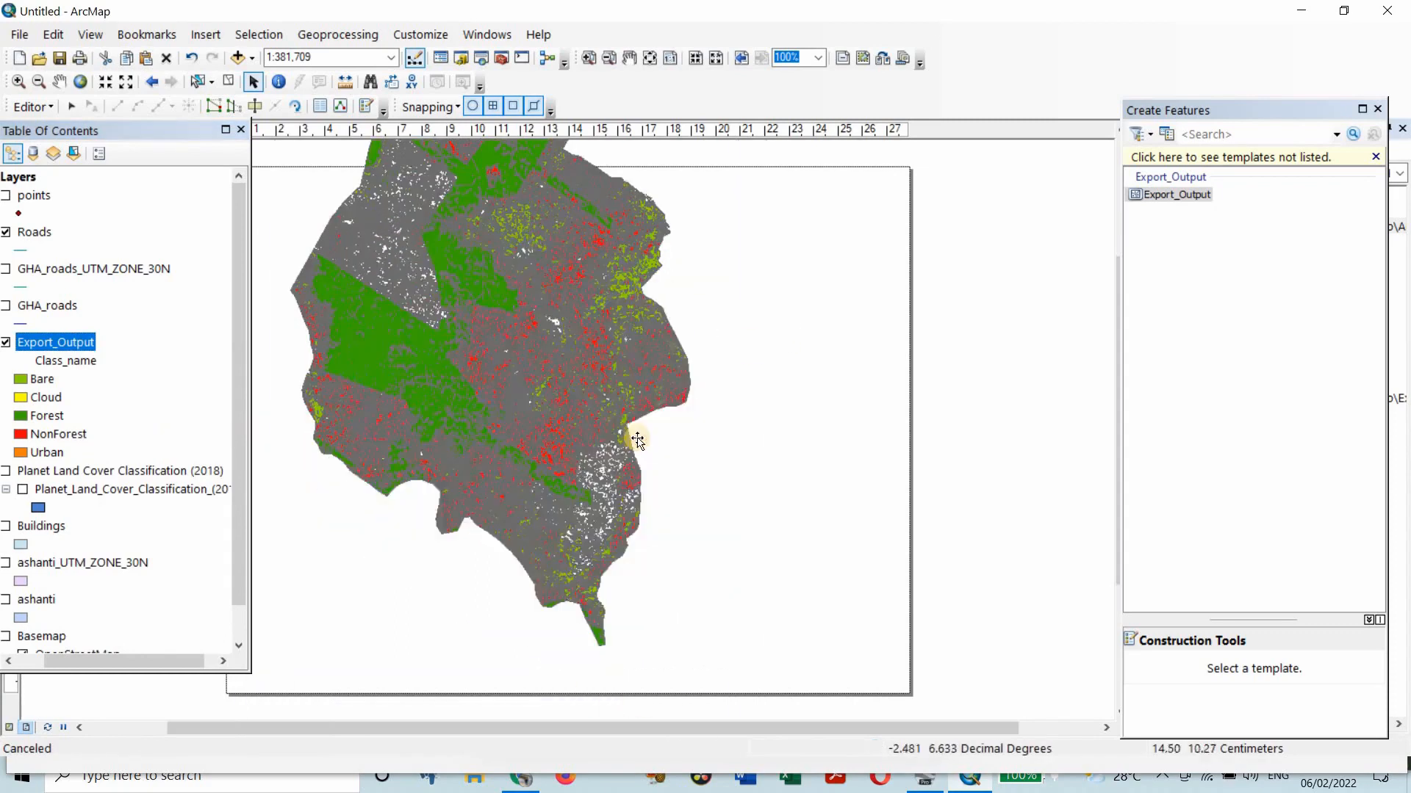
left_click_drag(624, 566, 644, 511)
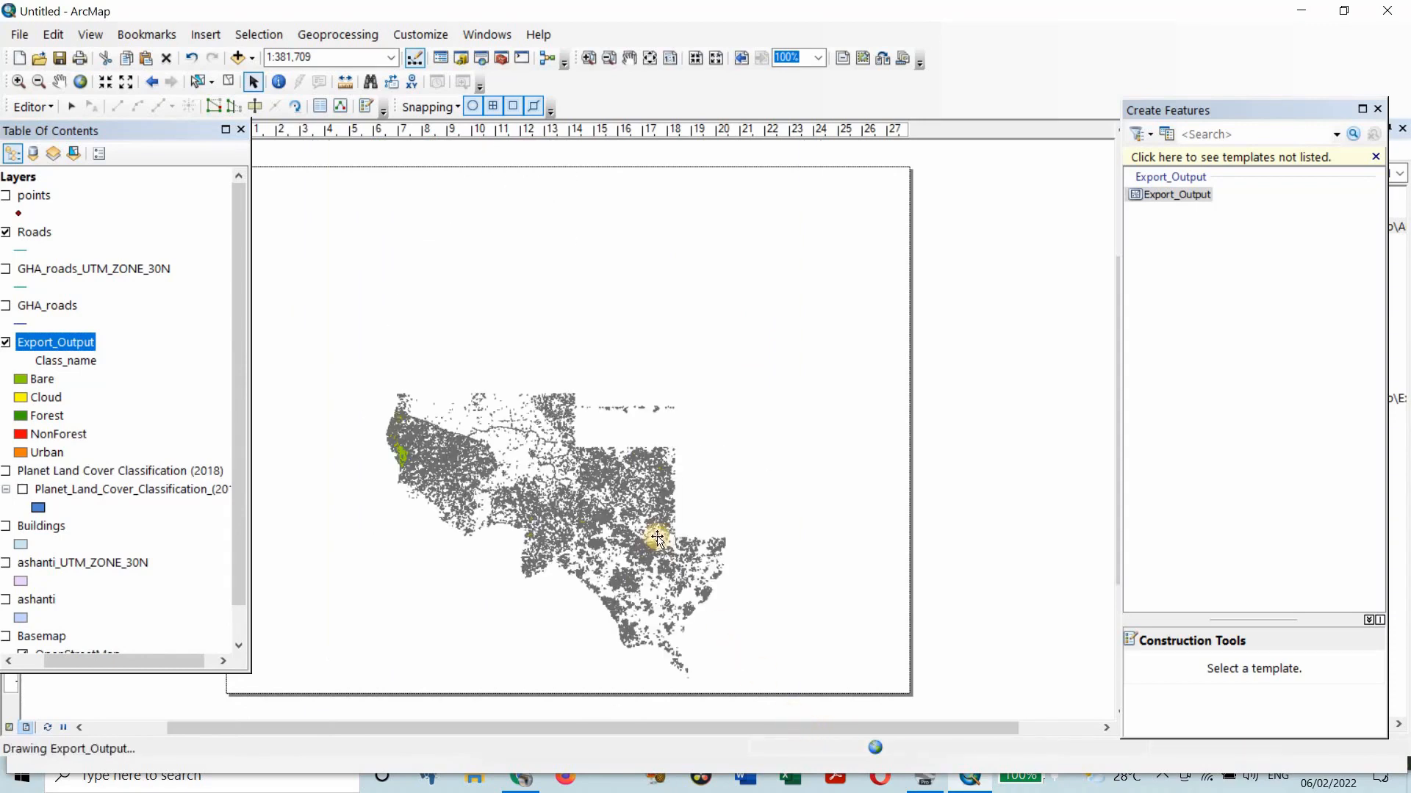
left_click(644, 480)
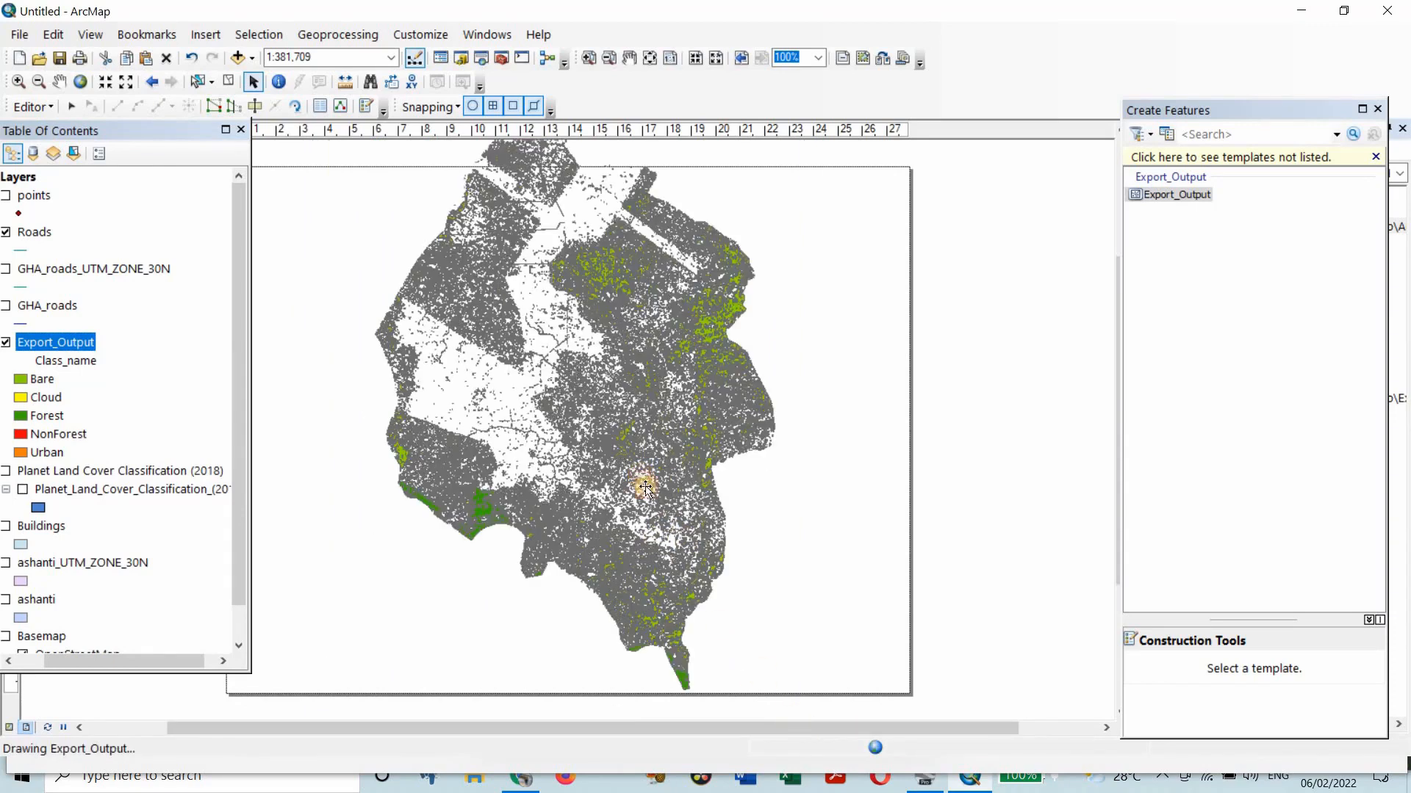
Resize and reposition the data frame so that all its edges fit within the landscape page margins
mouse_move(826, 720)
left_mouse_down()
mouse_move(791, 605)
mouse_move(684, 477)
left_mouse_up()
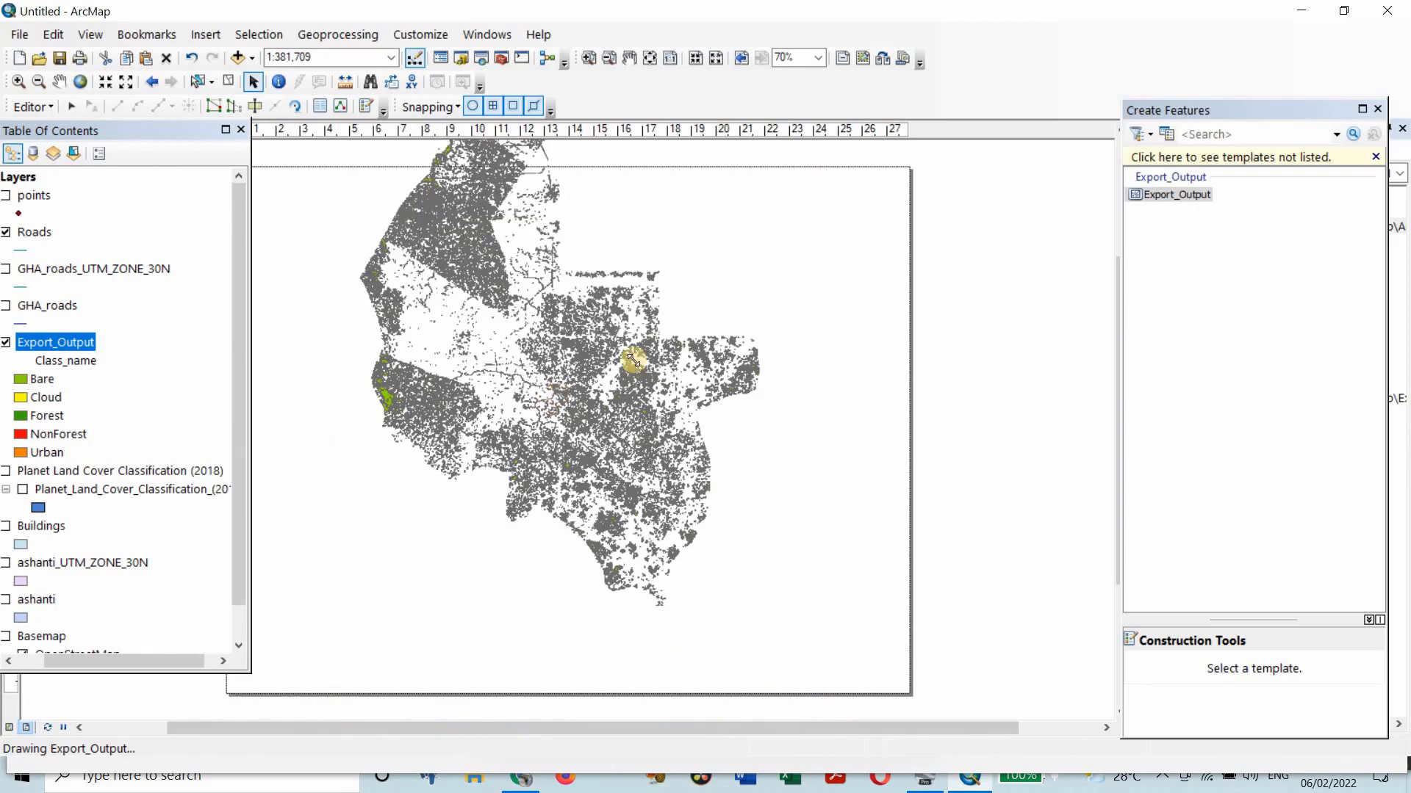
left_click_drag(623, 461, 734, 583)
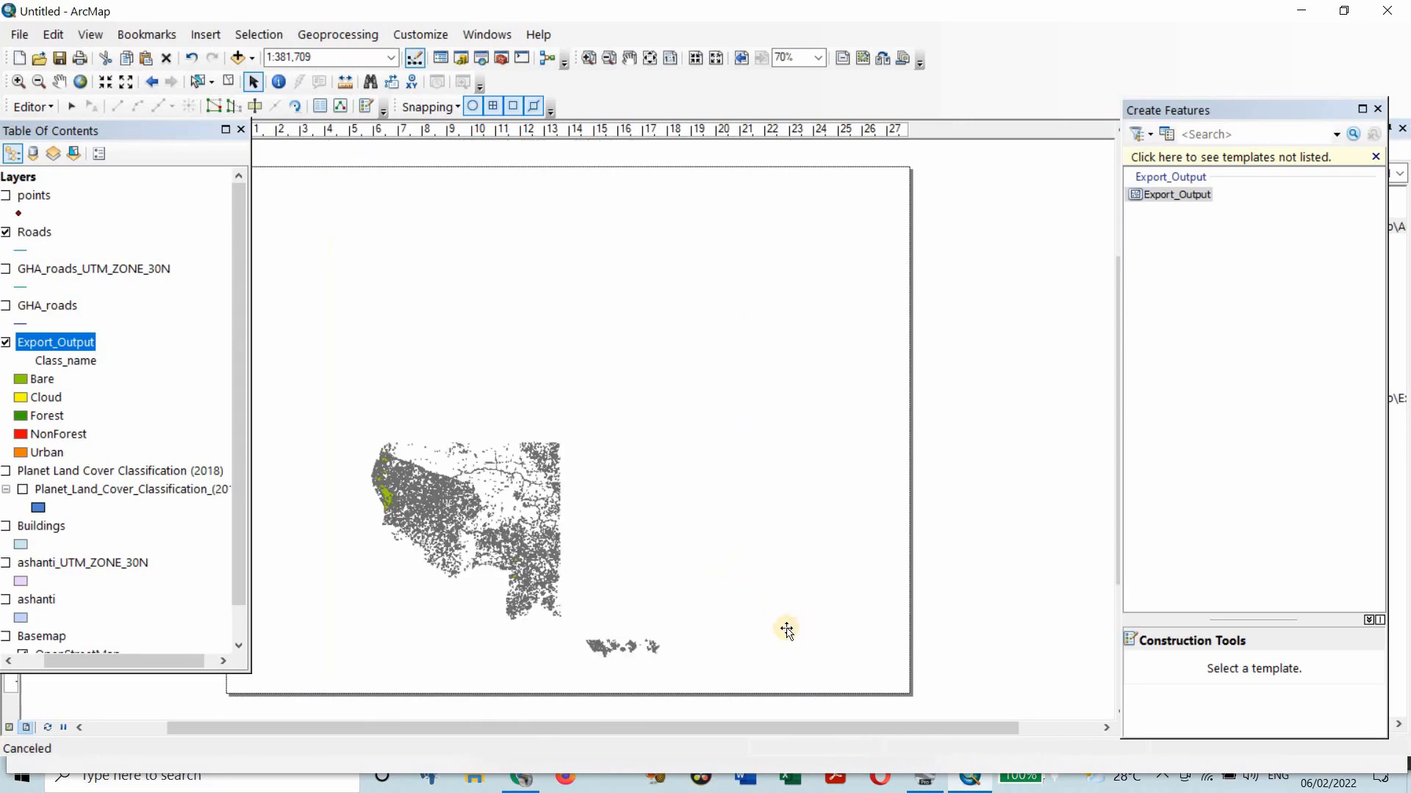
left_click_drag(790, 705, 794, 610)
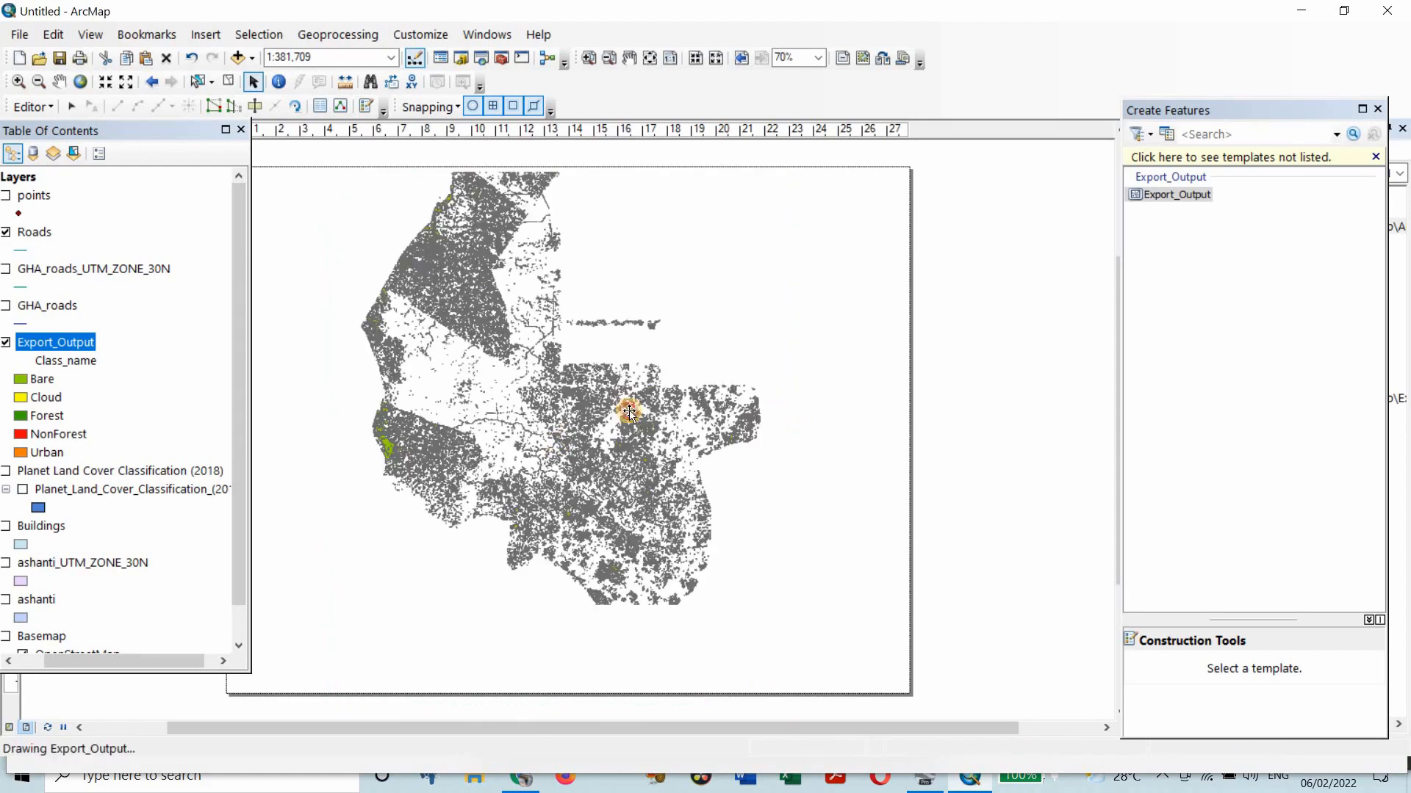
left_click_drag(791, 389, 884, 446)
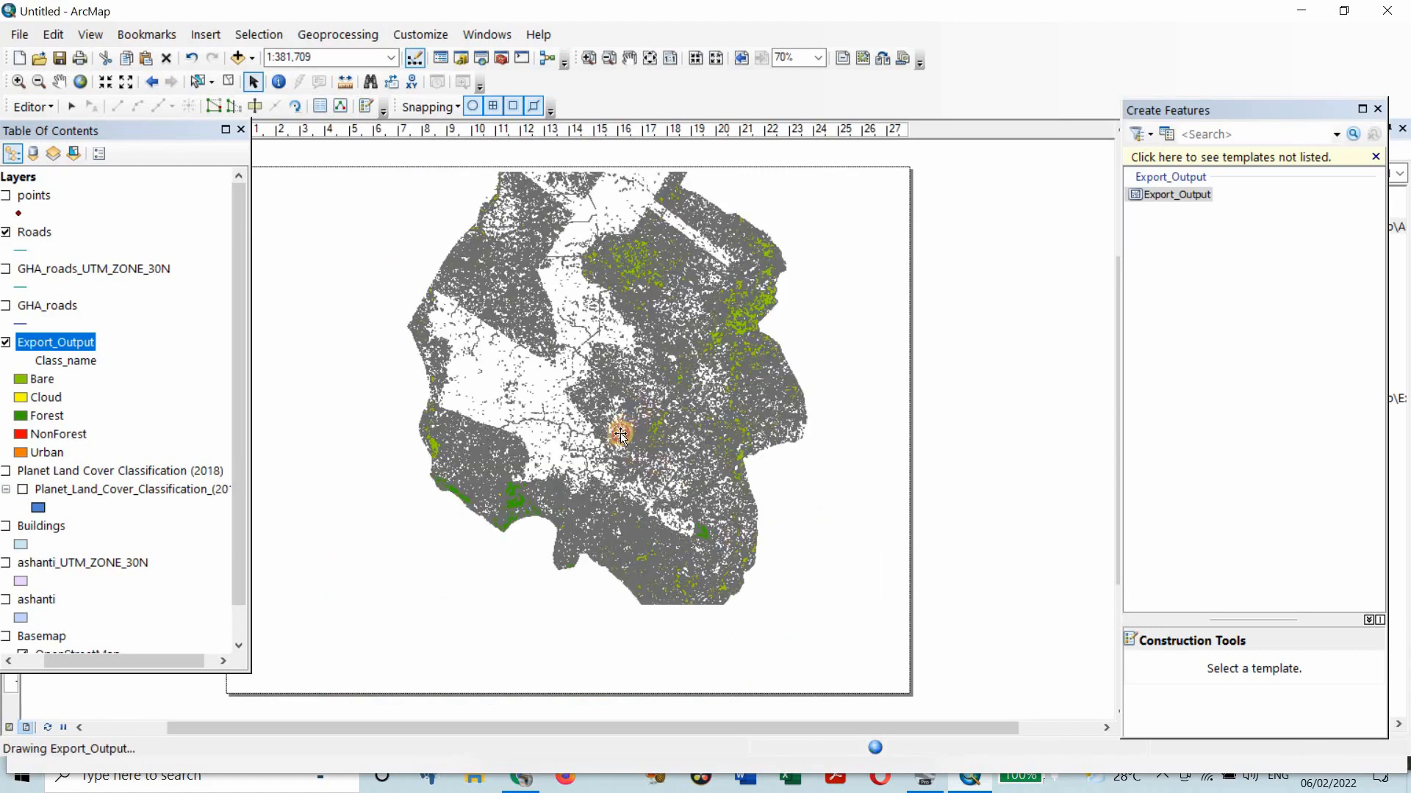
left_click(636, 411)
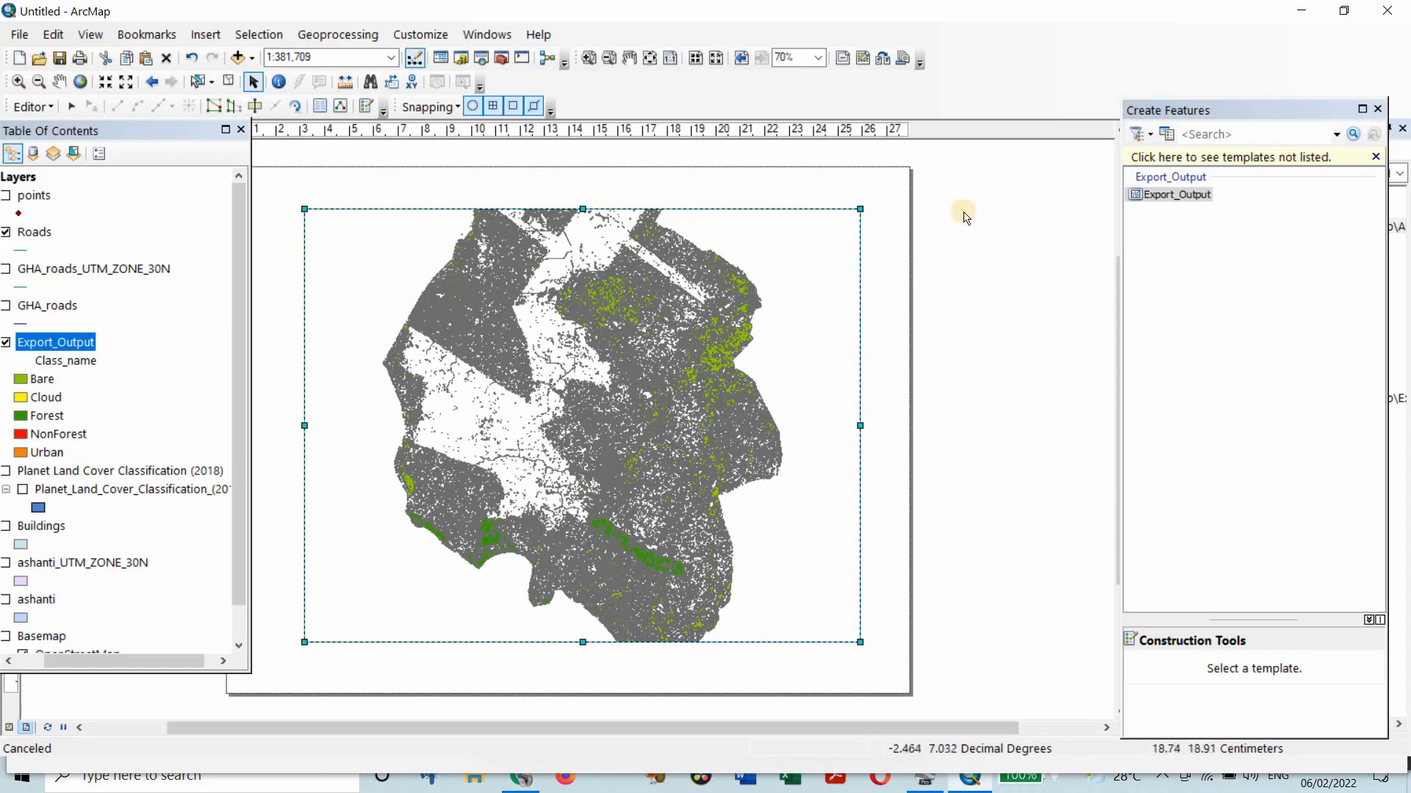
mouse_move(882, 169)
left_mouse_down()
mouse_move(864, 178)
mouse_move(895, 174)
left_mouse_up()
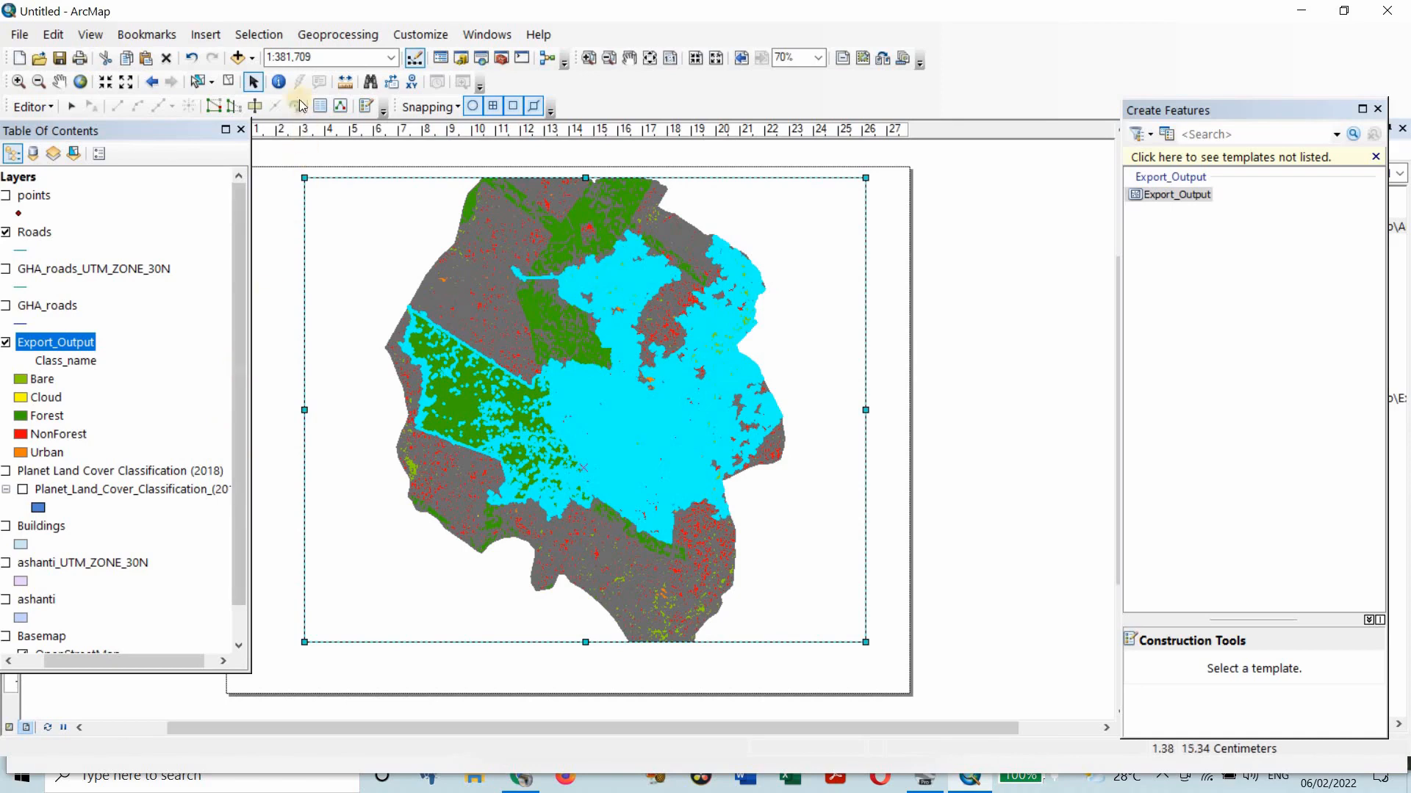
Start a legend for the map with Export_Output as its only item, removing Roads and the duplicate entry
left_click(206, 34)
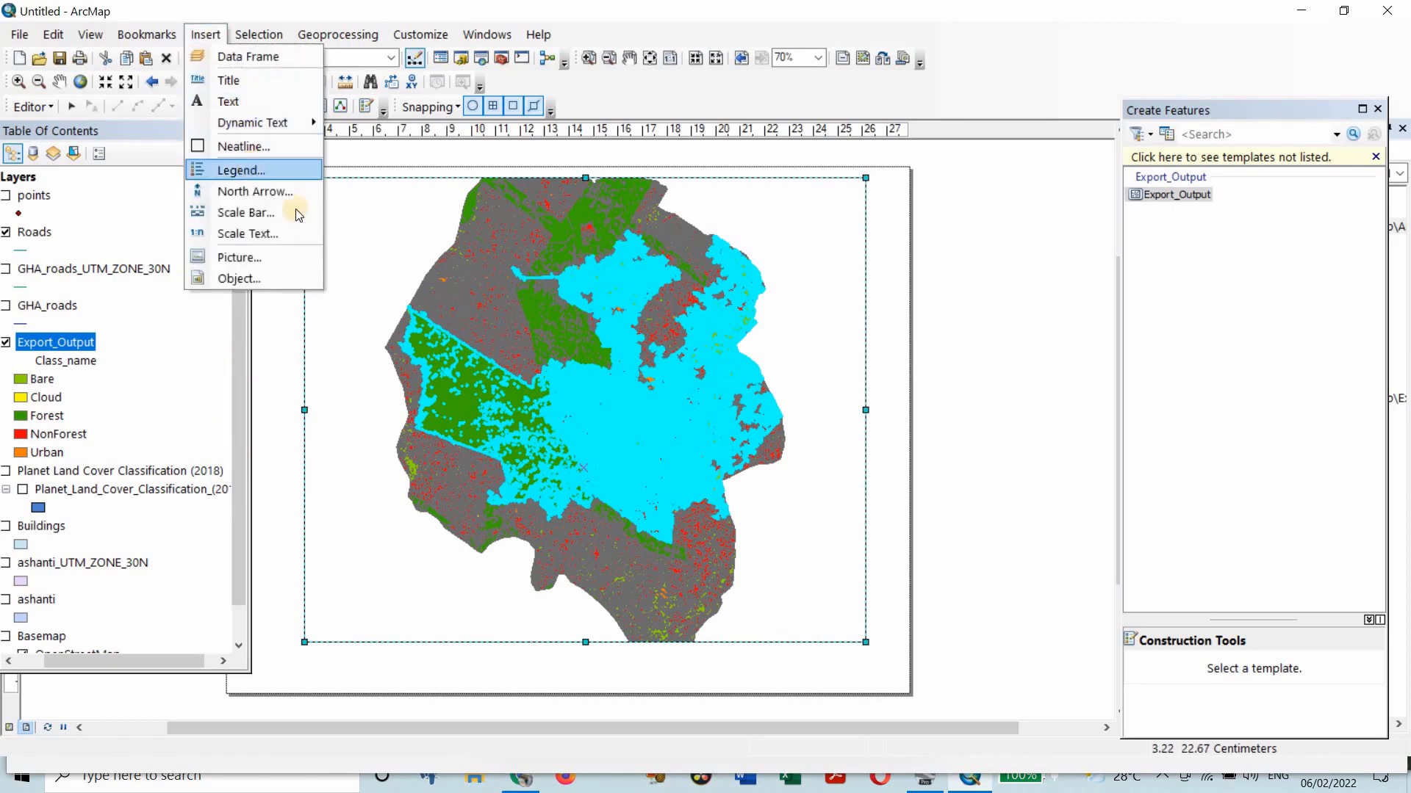
left_click(250, 171)
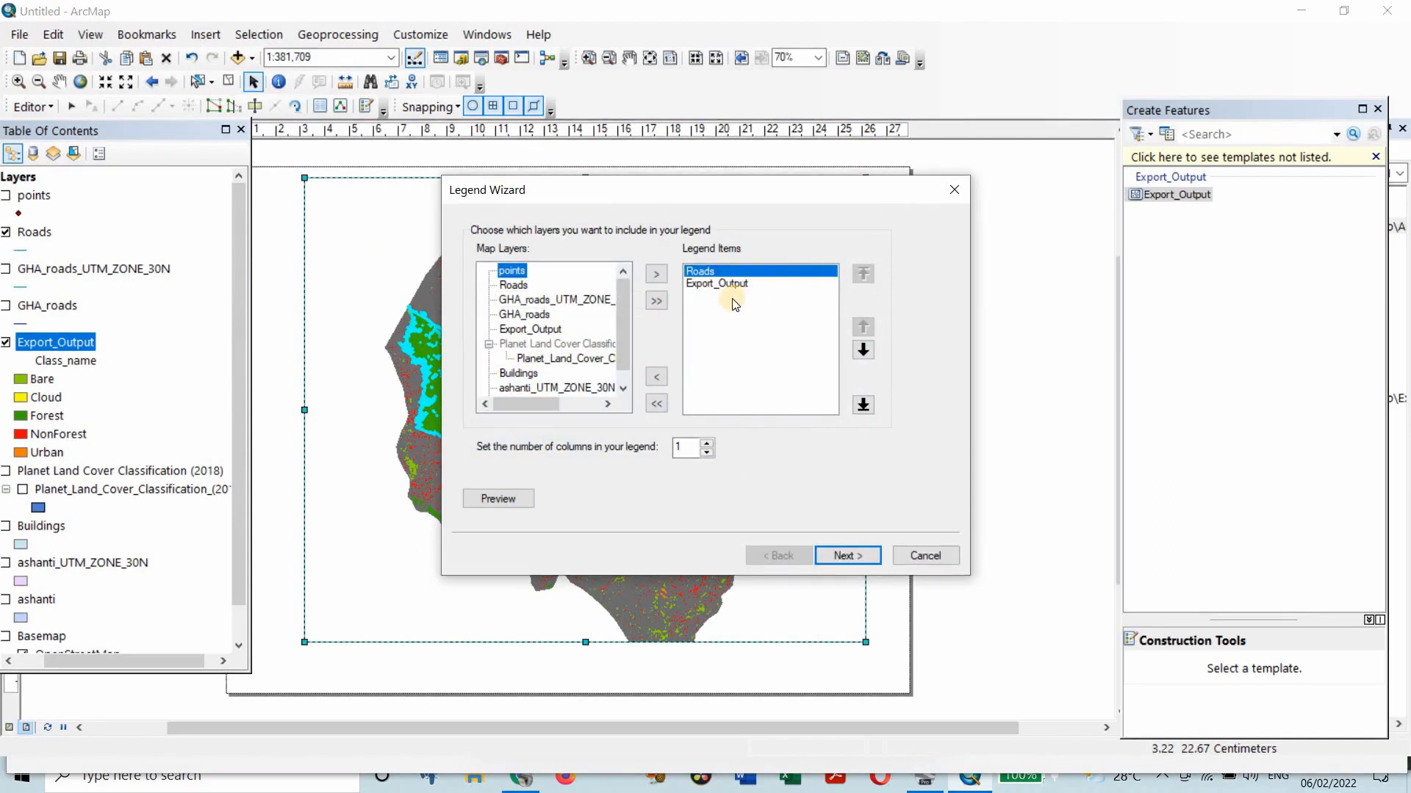
left_click(545, 330)
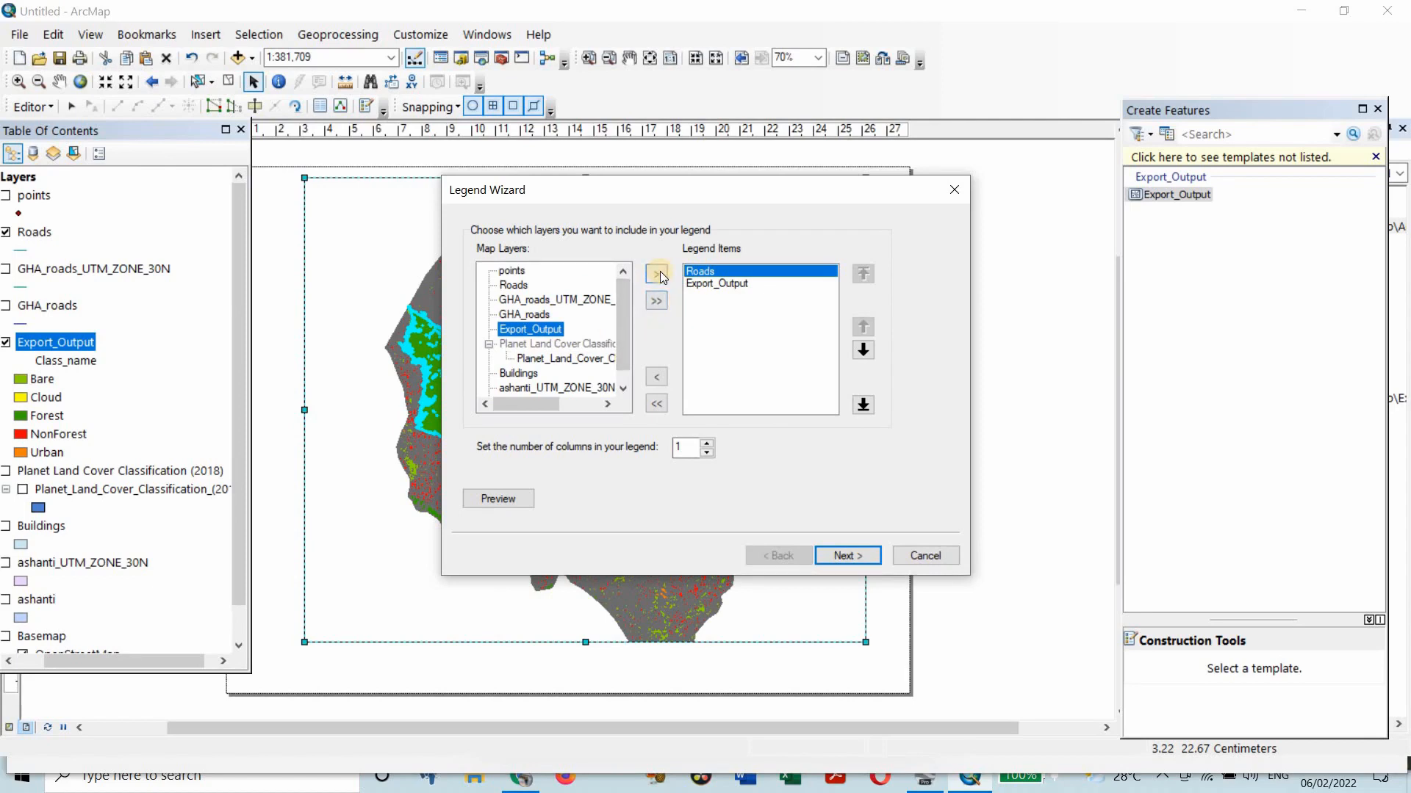
left_click(657, 275)
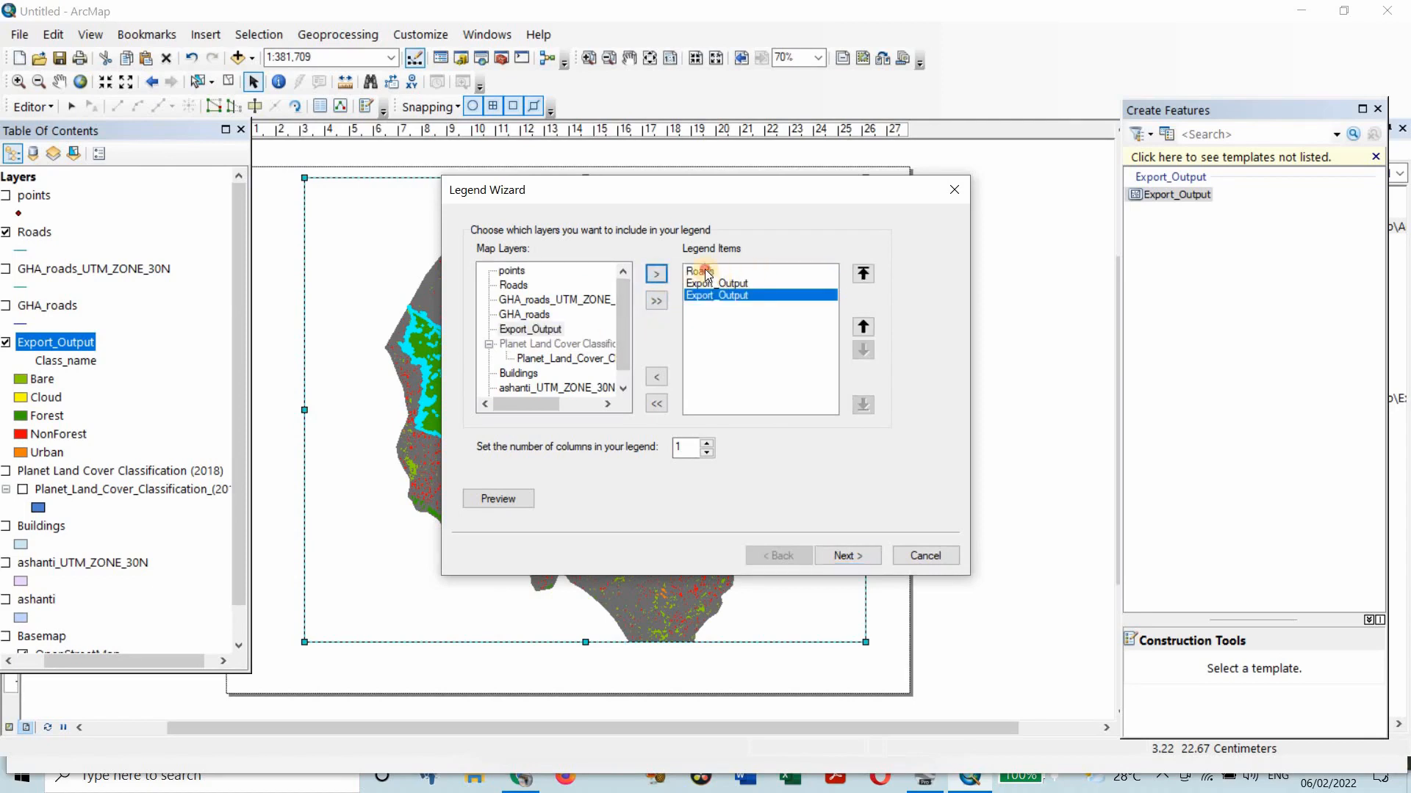
left_click(704, 271)
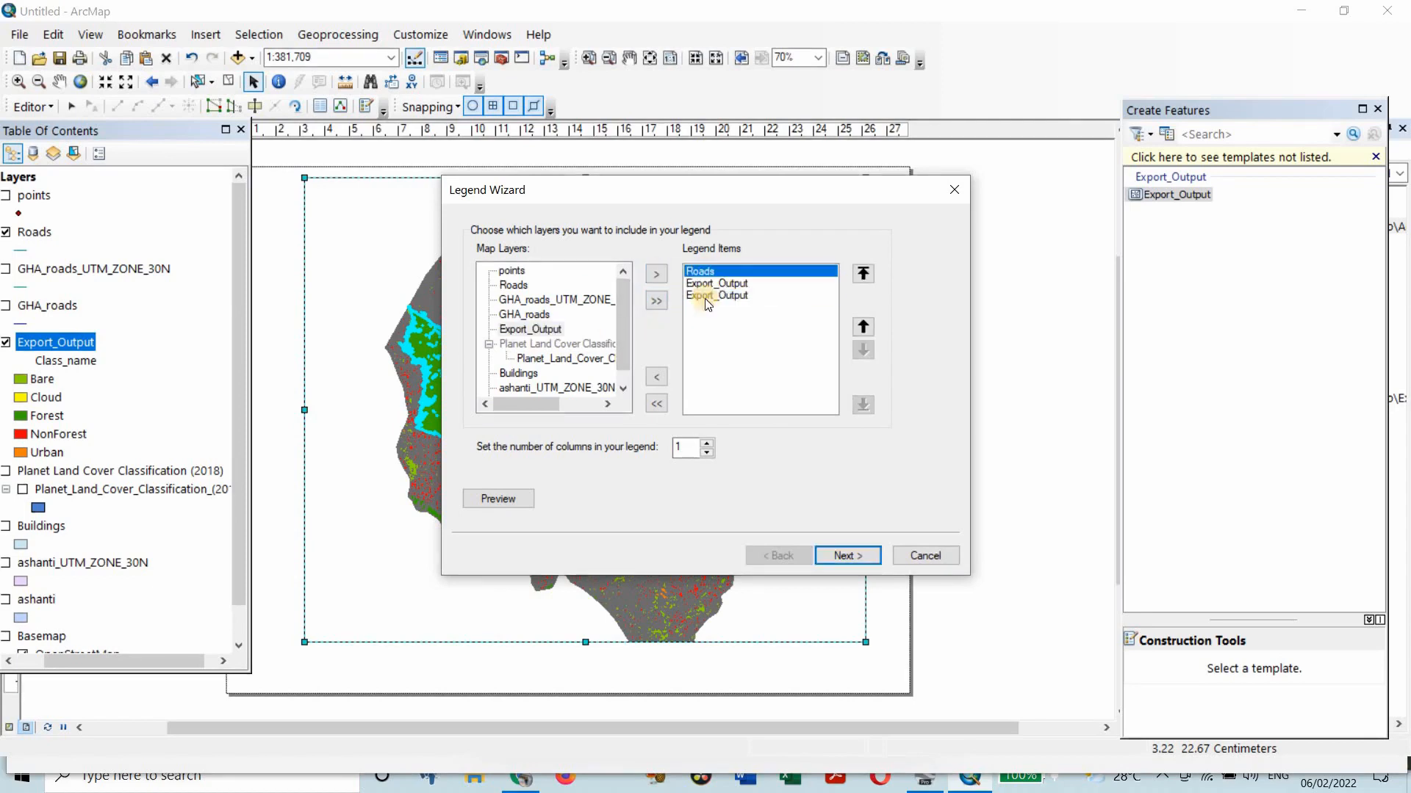
left_click(661, 375)
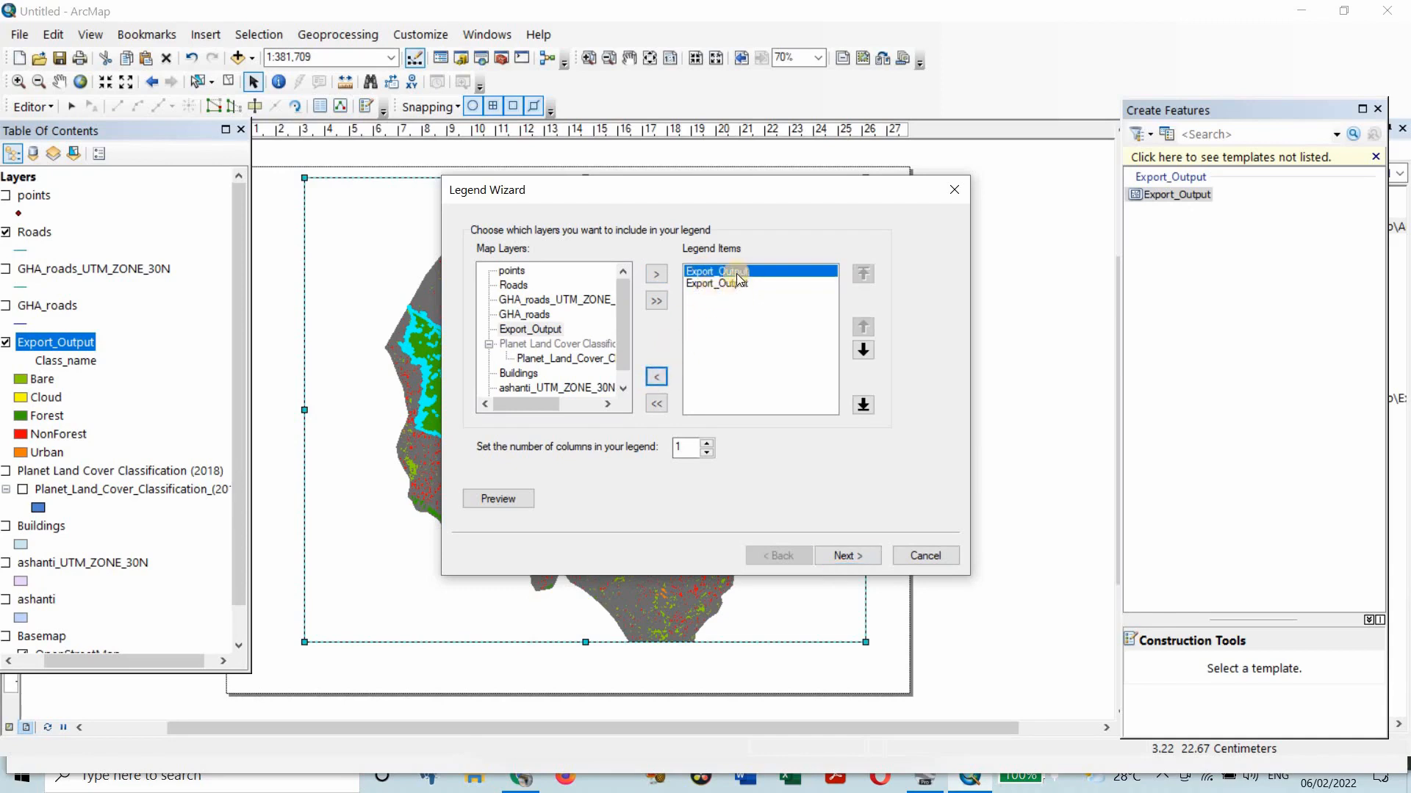
left_click(738, 285)
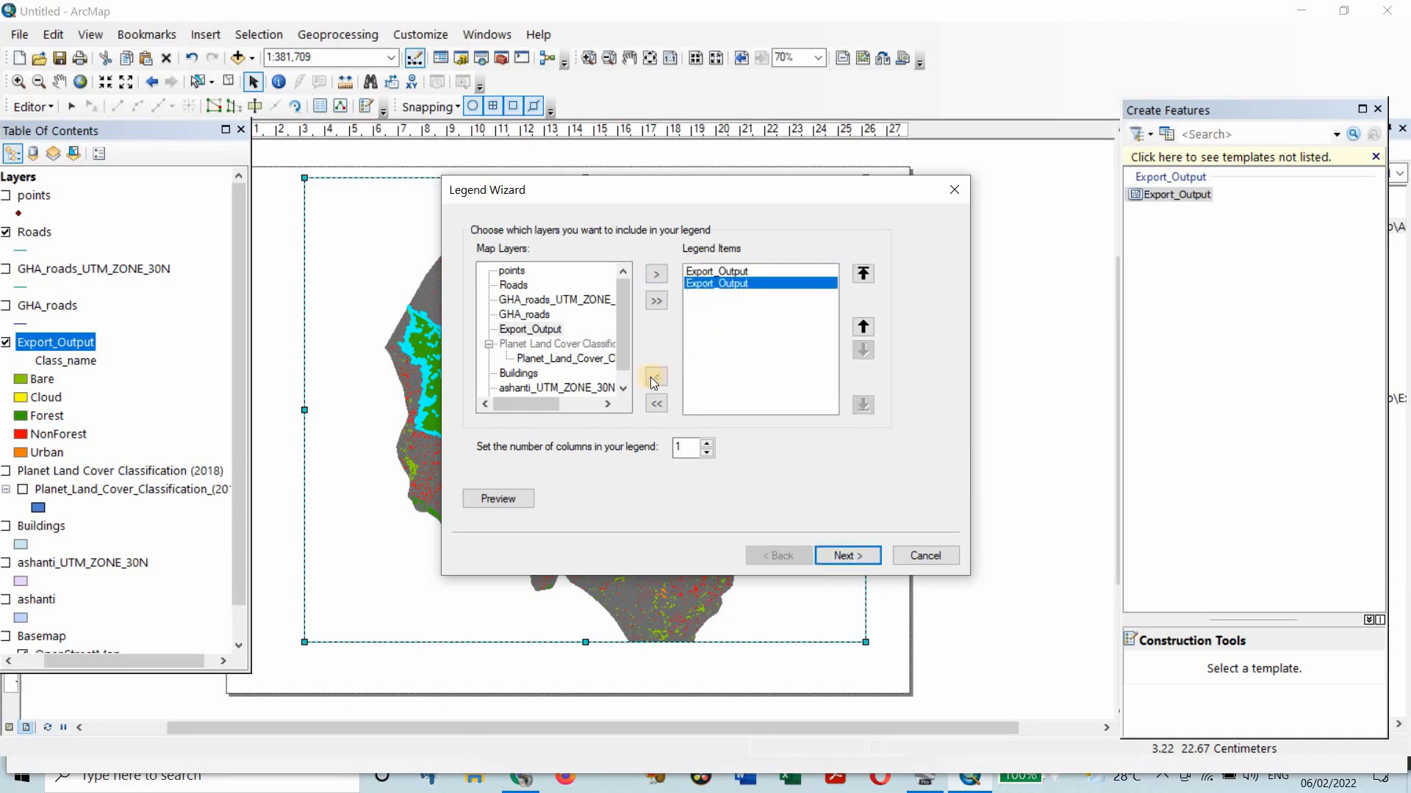
left_click(657, 379)
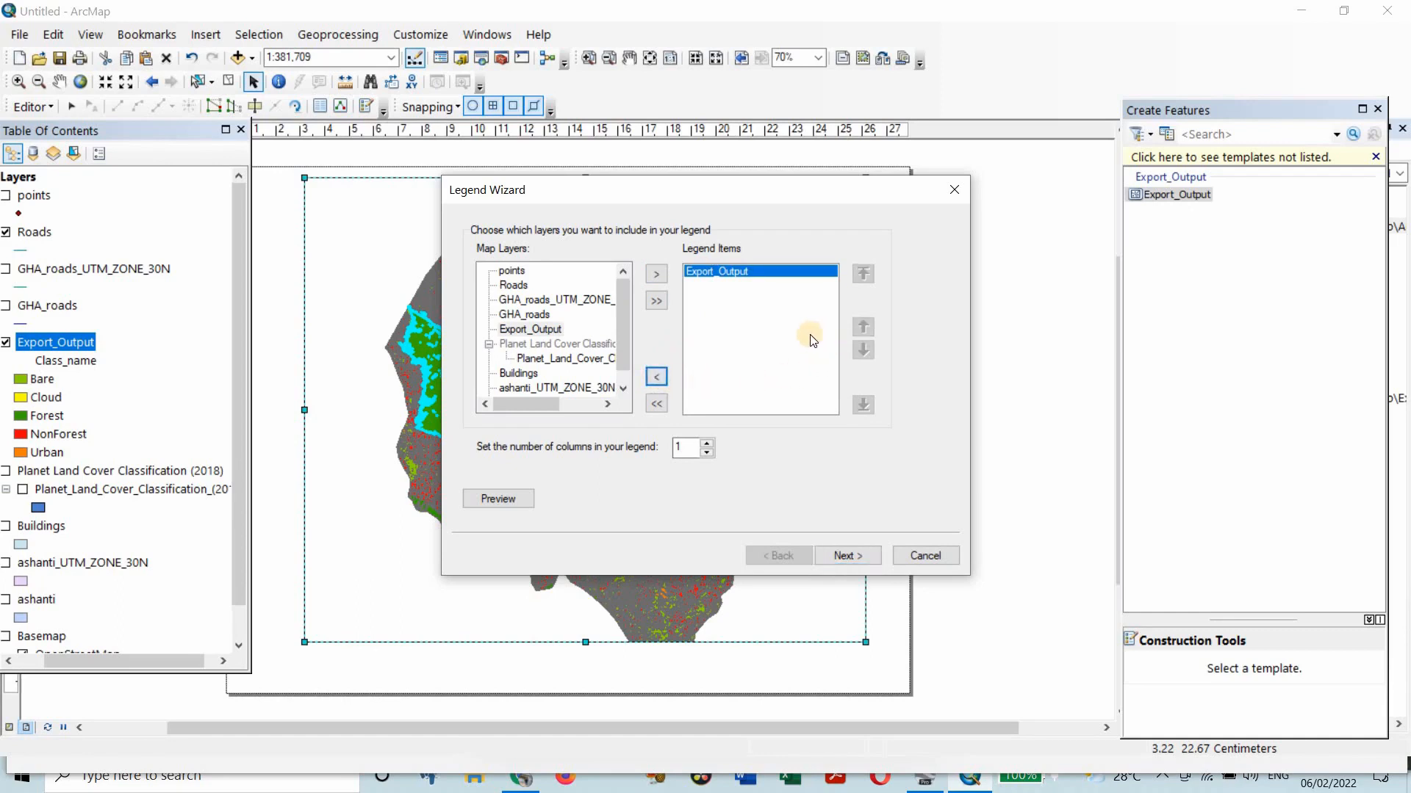
Create the legend with its default title, frame and spacing settings, and place it in the map frame's lower-left corner
left_click(847, 556)
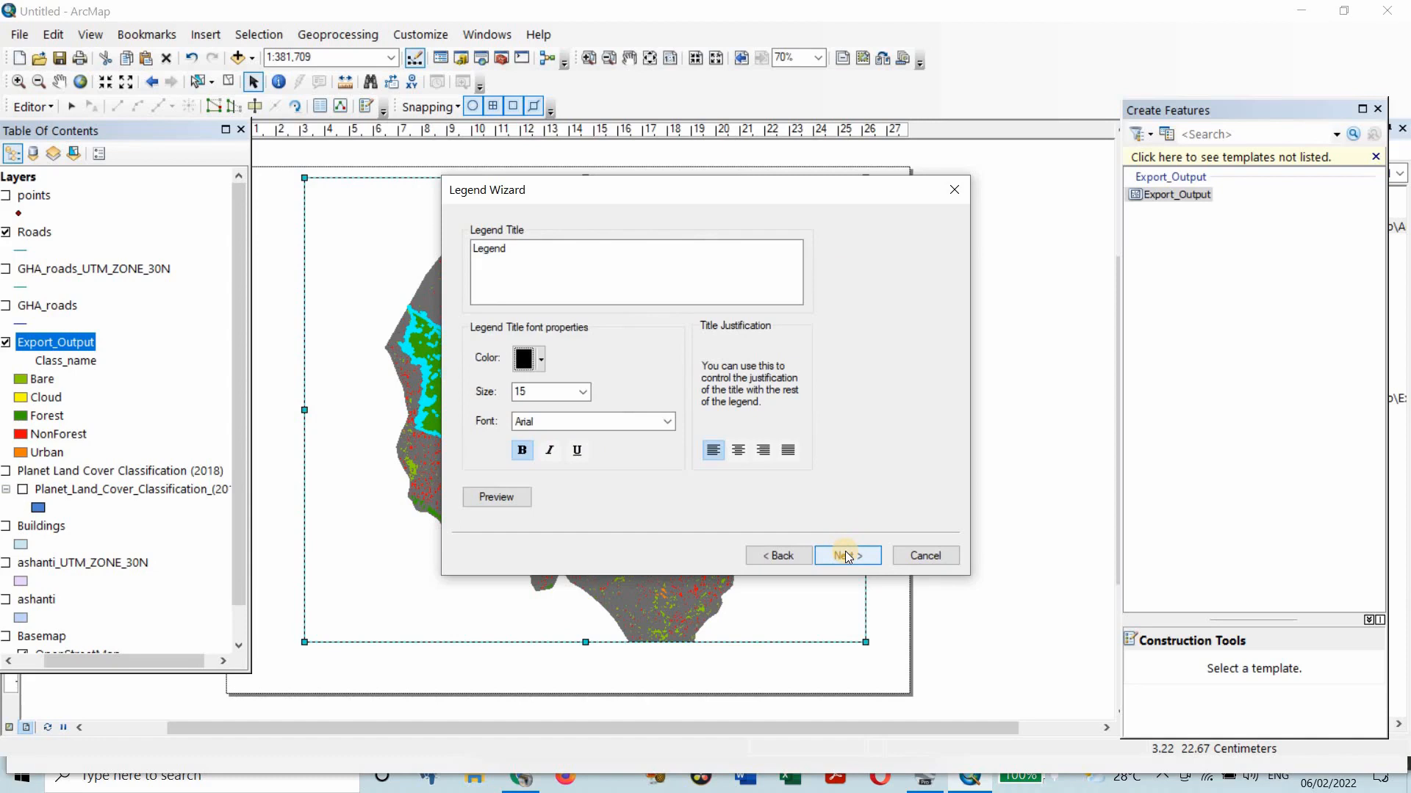
left_click(847, 556)
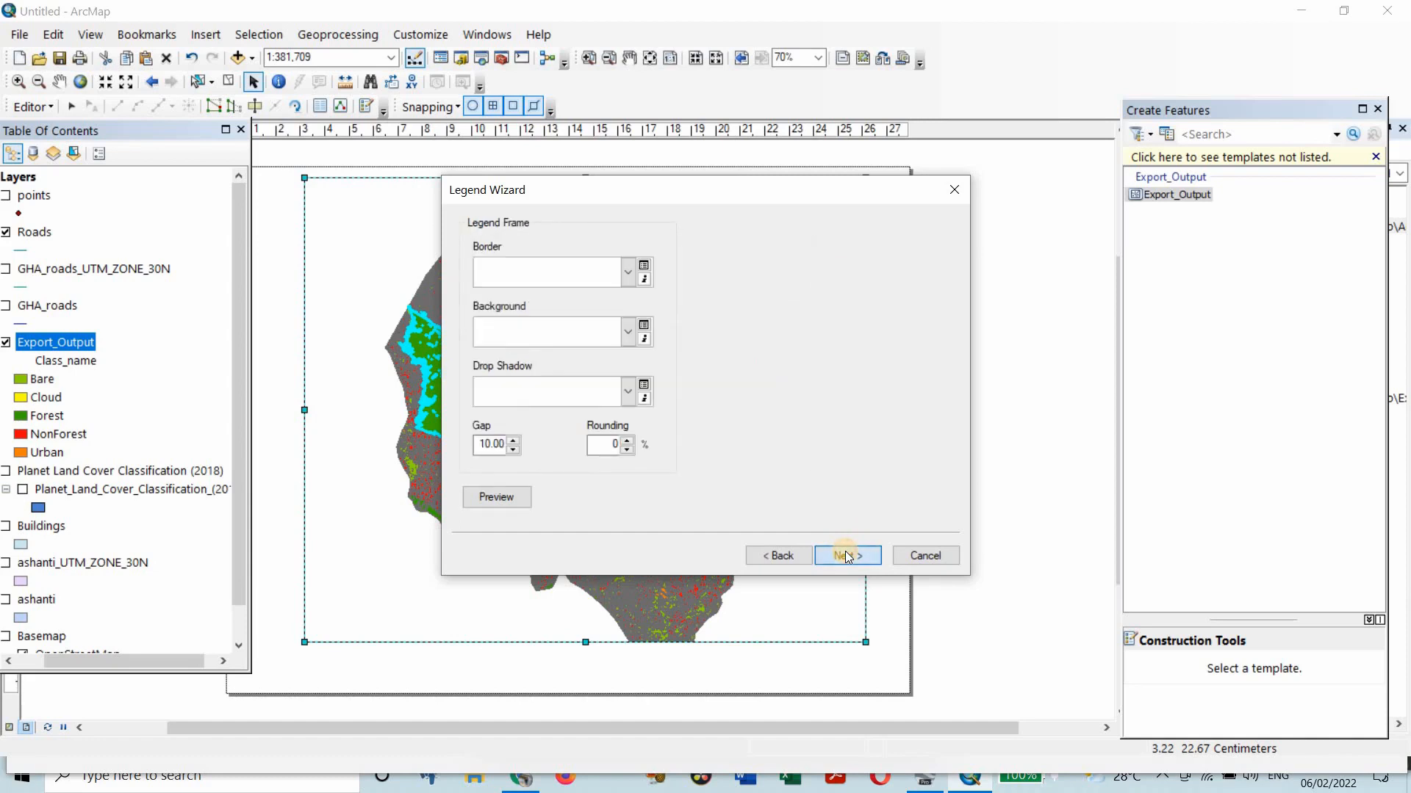
left_click(847, 556)
left_click(847, 556)
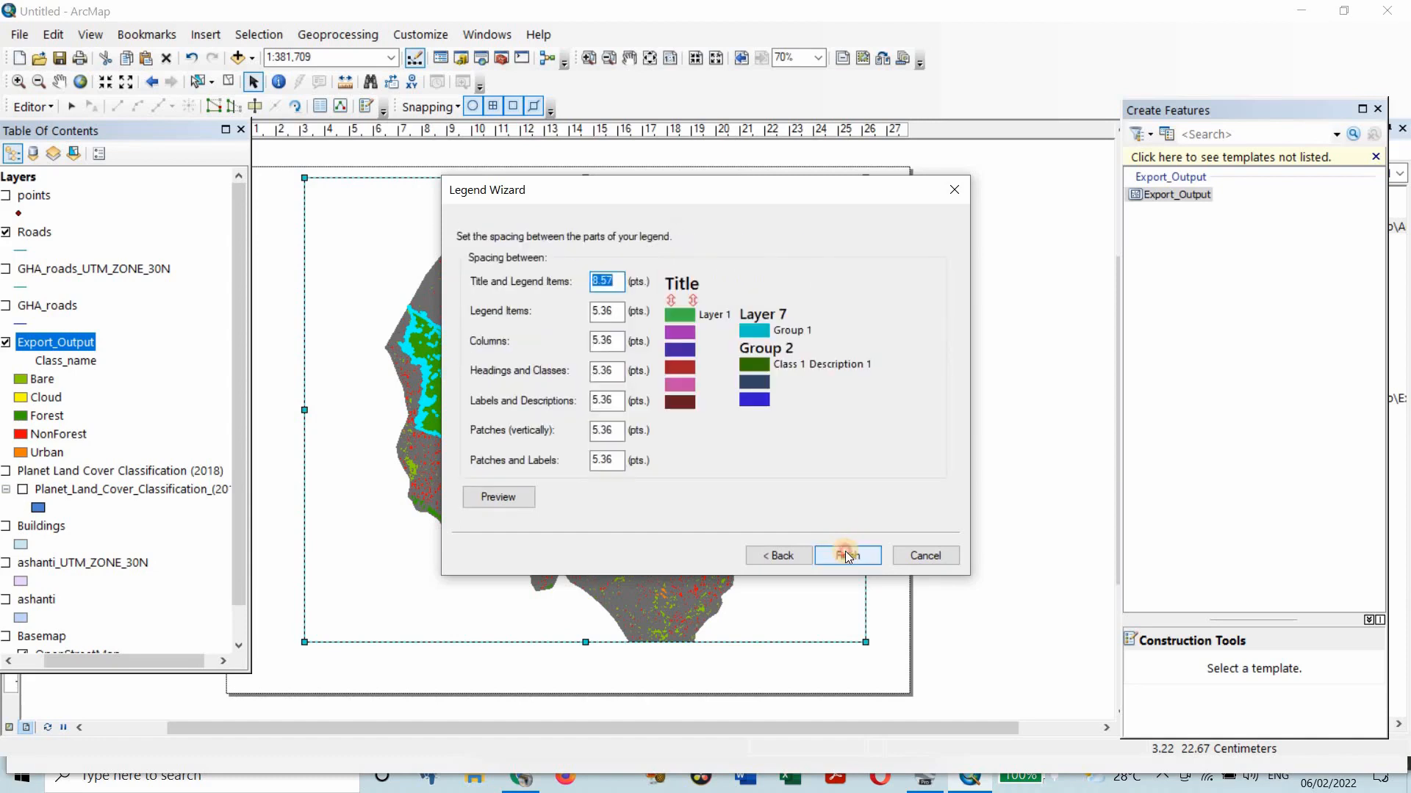
left_click(847, 556)
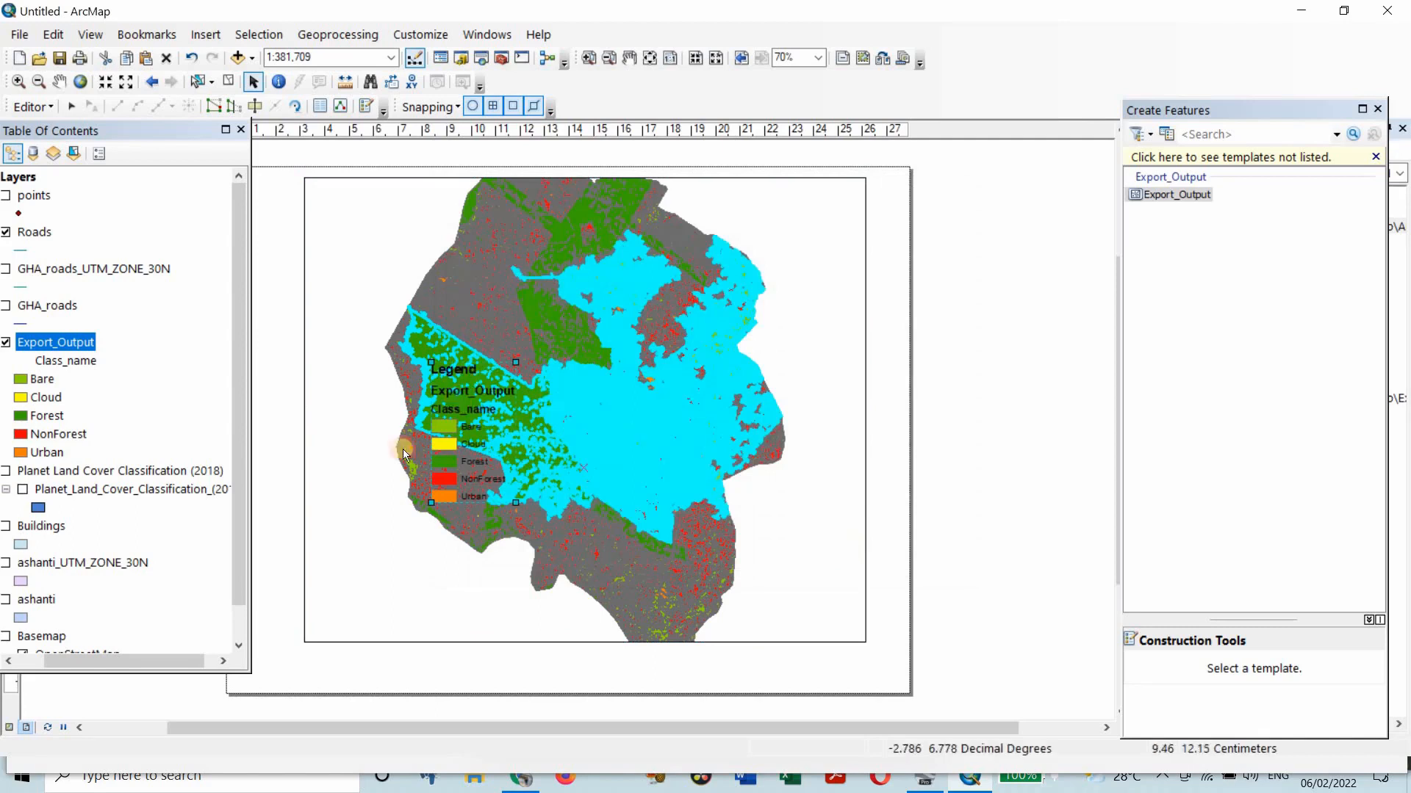
left_click_drag(403, 453, 340, 517)
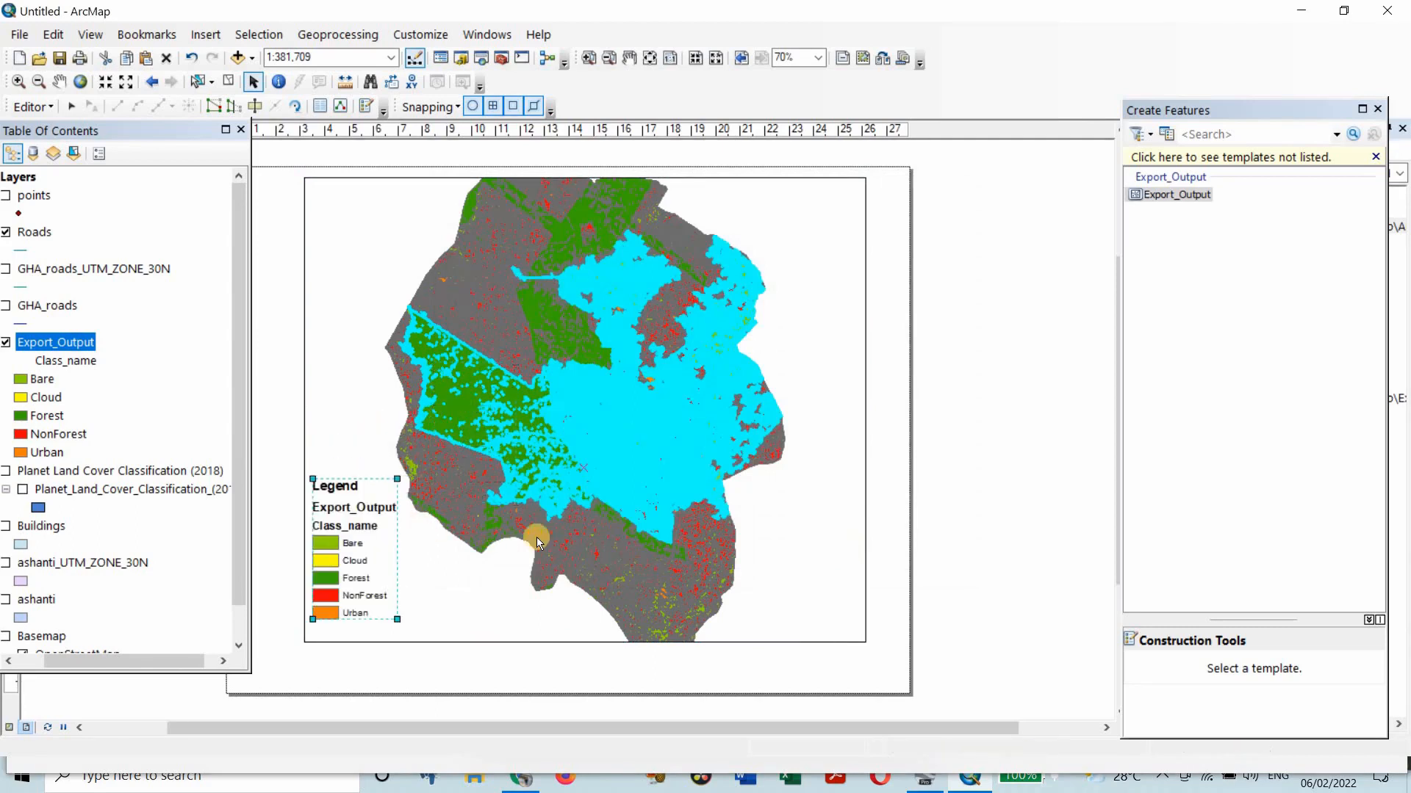
left_click(985, 472)
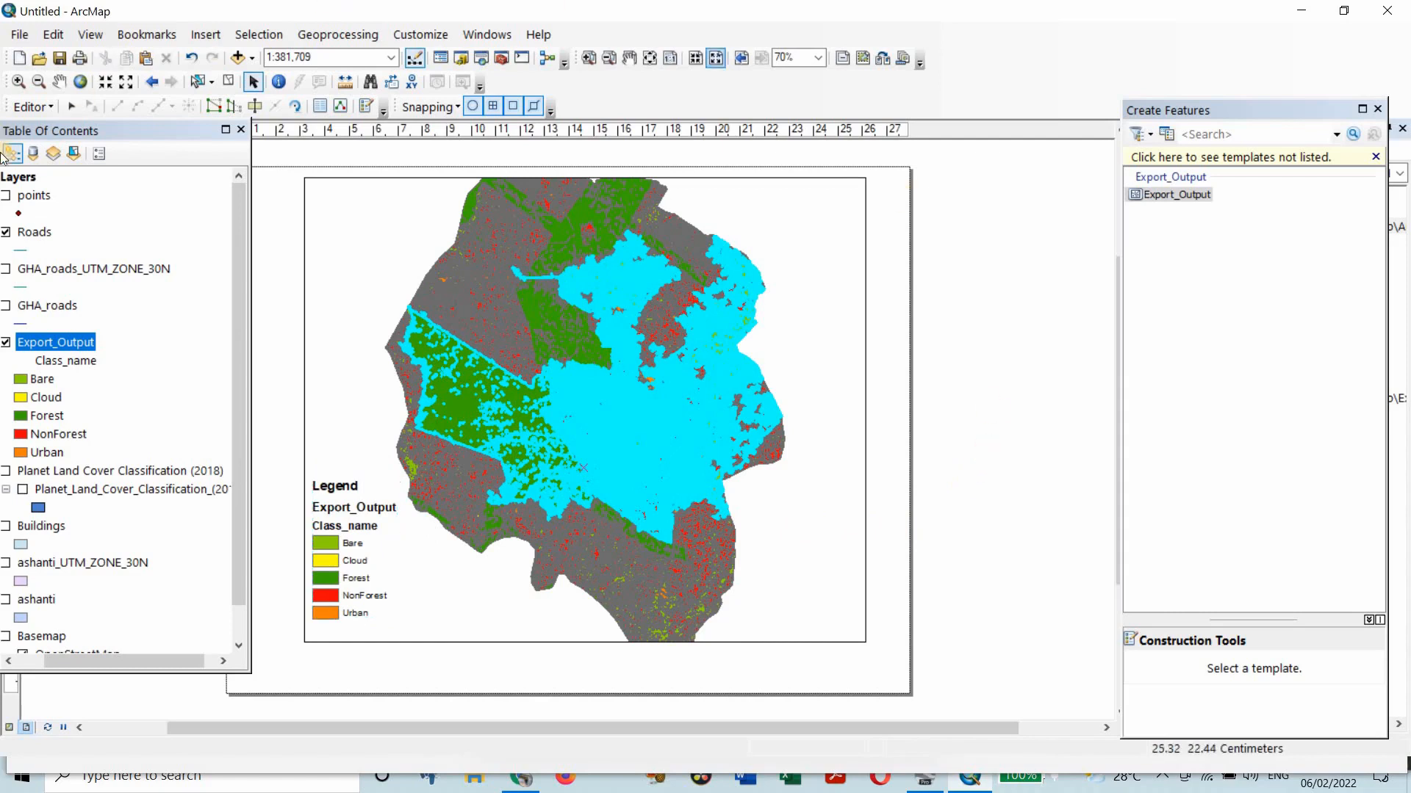
Insert a compass north arrow lettered N, E, S and W and place it in the map frame's upper-right corner
left_click(205, 32)
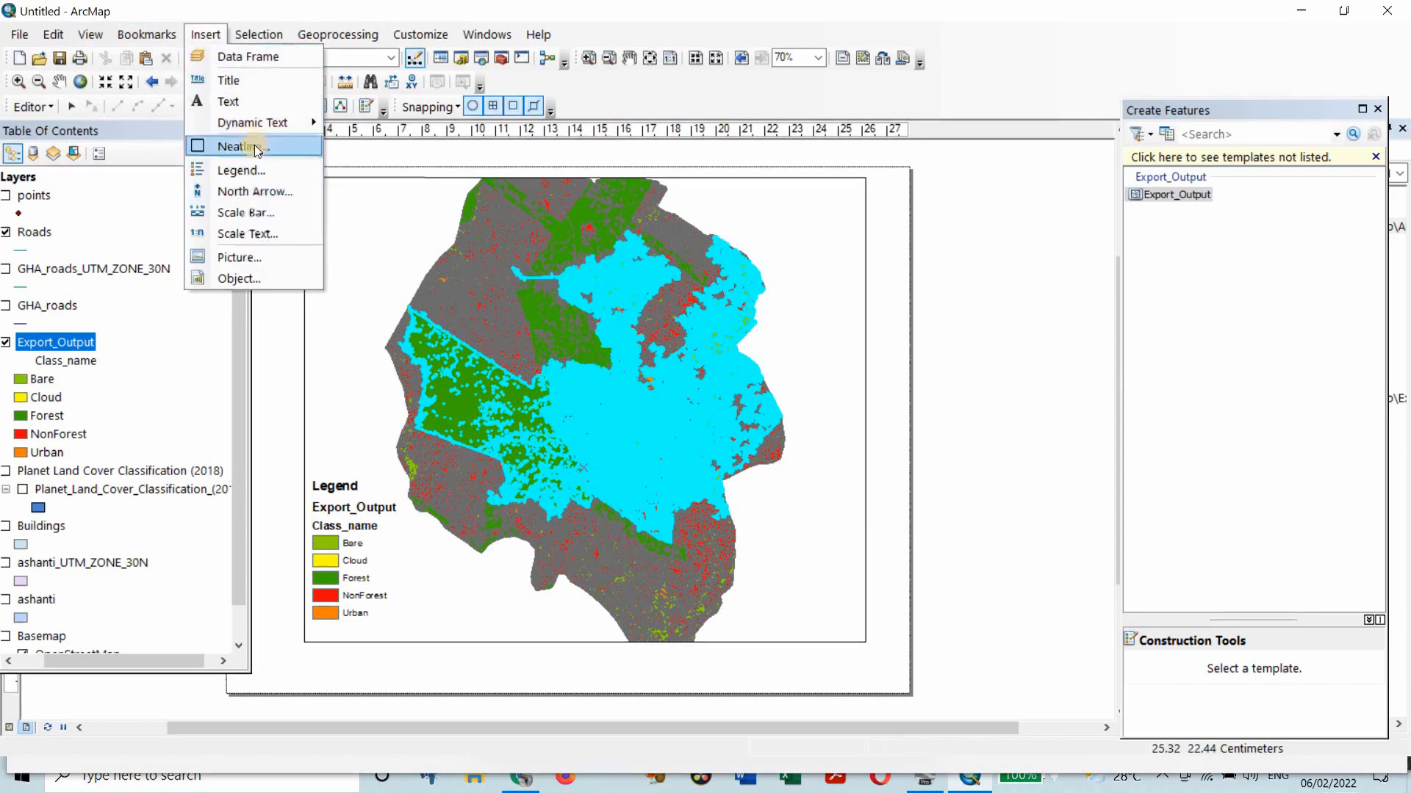
left_click(261, 191)
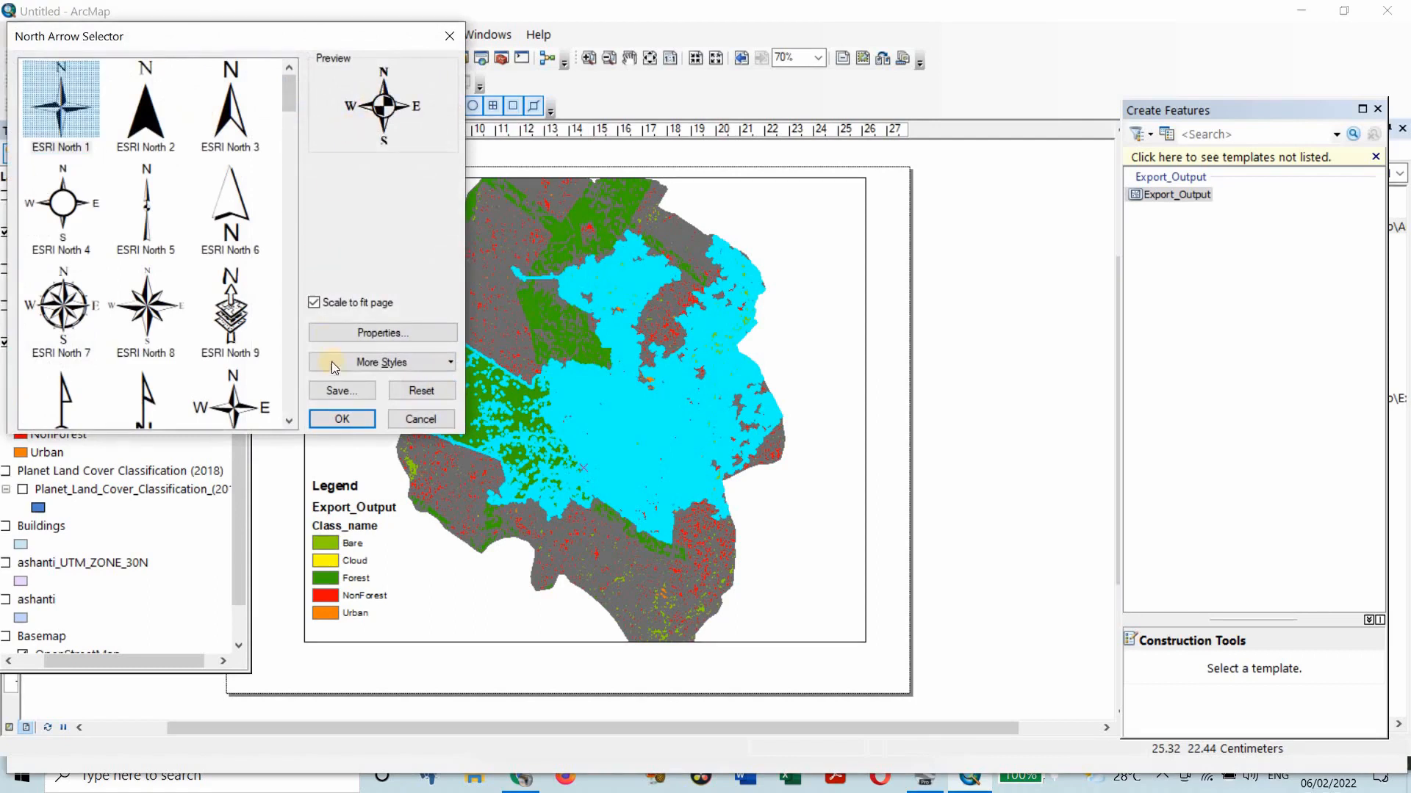
left_click(334, 418)
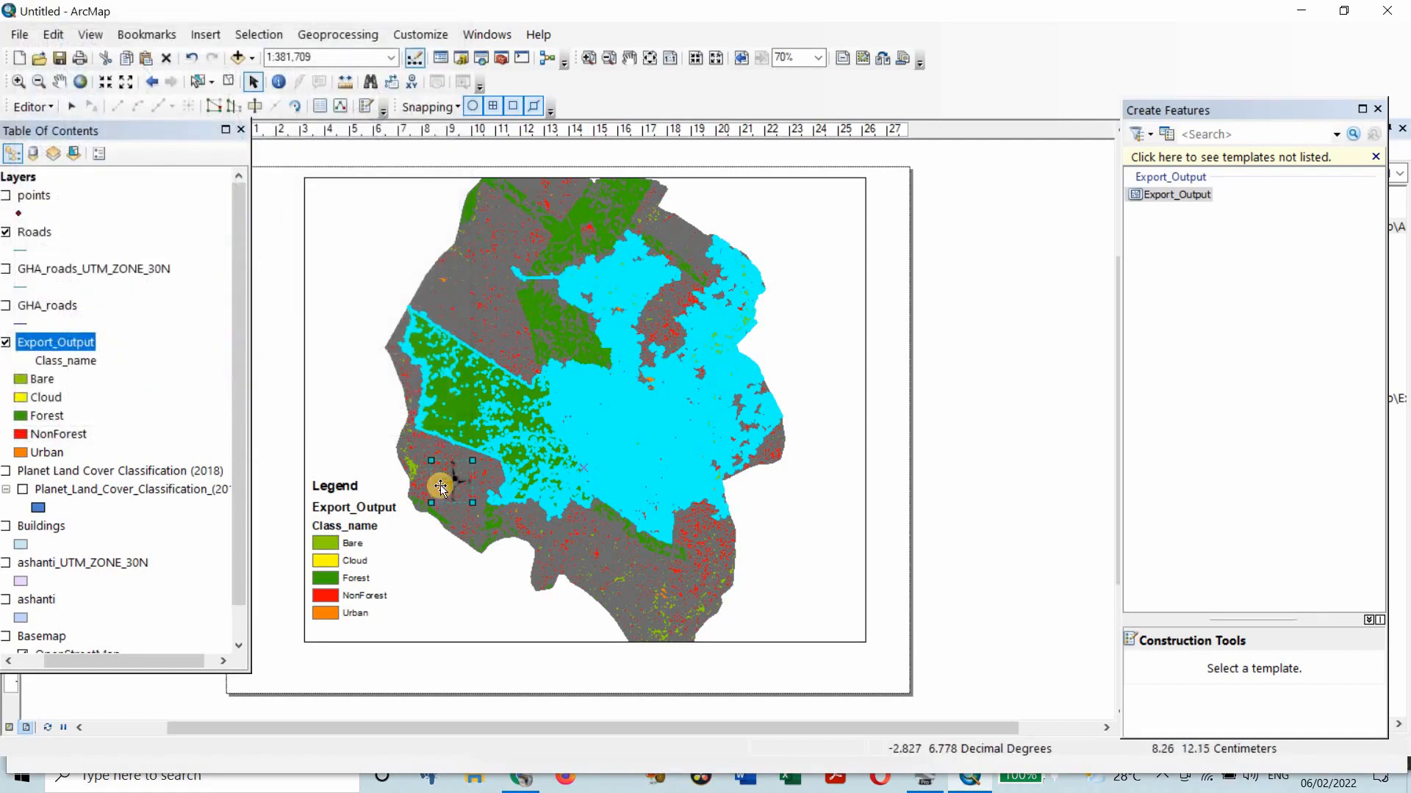
left_click_drag(442, 474, 802, 189)
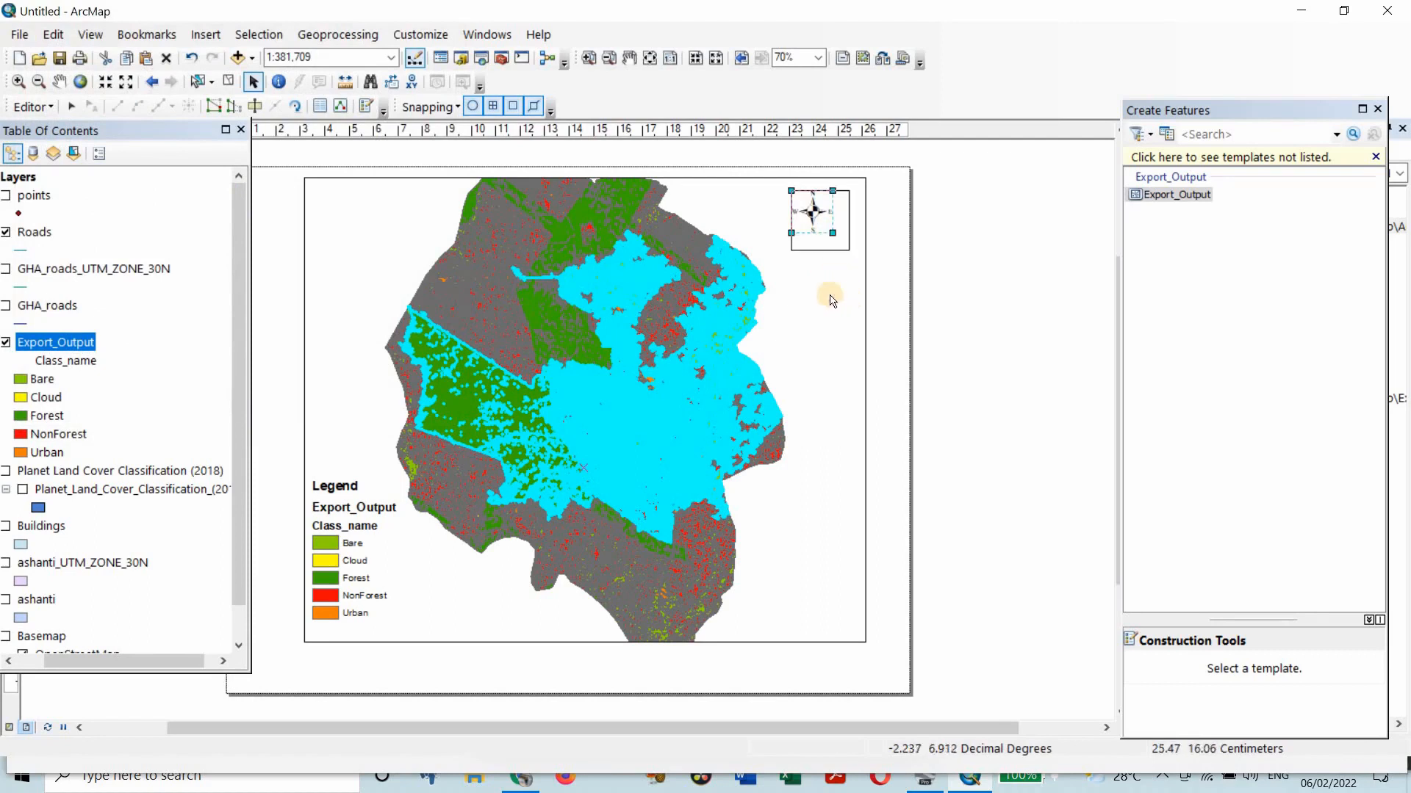
Move the legend to the lower-right corner of the map frame, beside the land cover polygons
left_click(342, 577)
left_click_drag(356, 580, 792, 576)
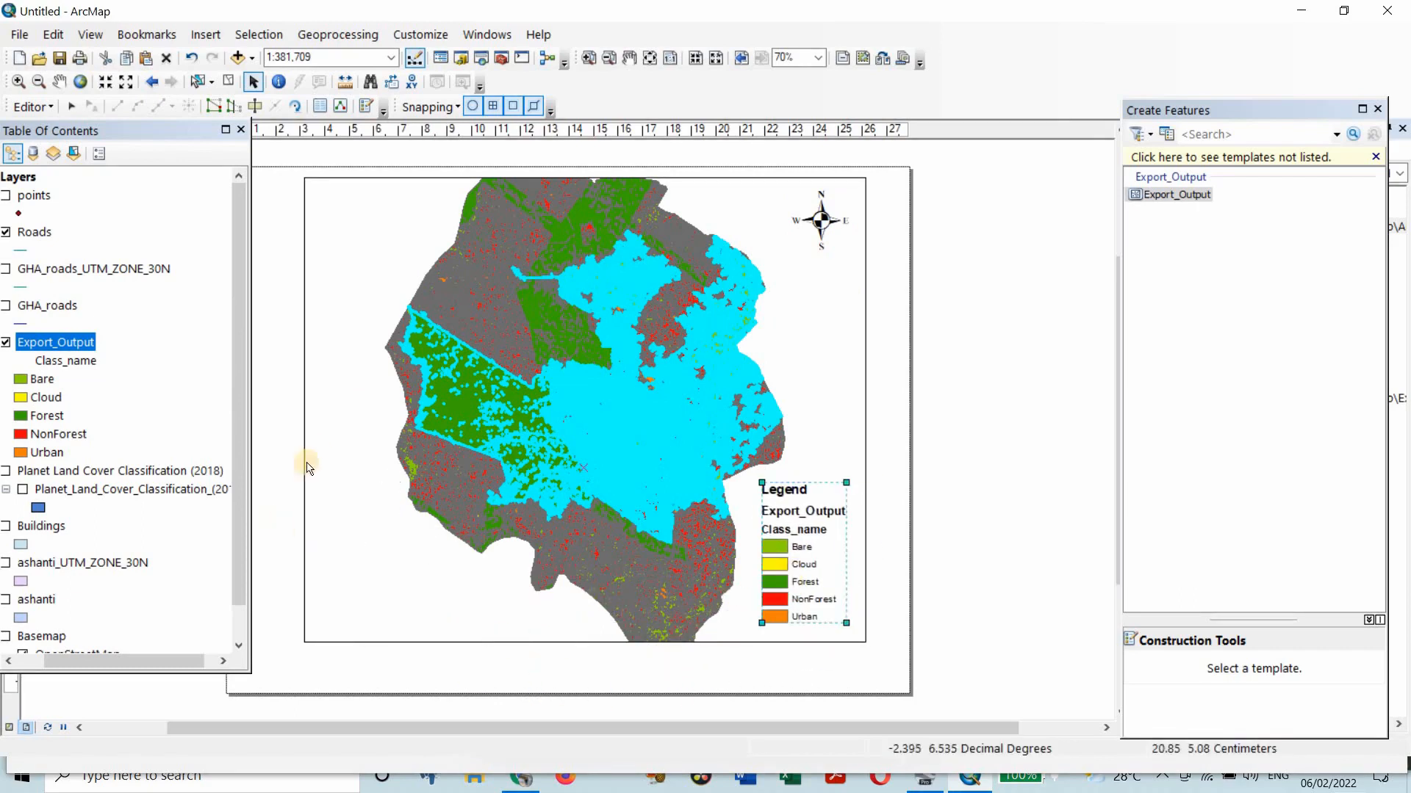
left_click(333, 463)
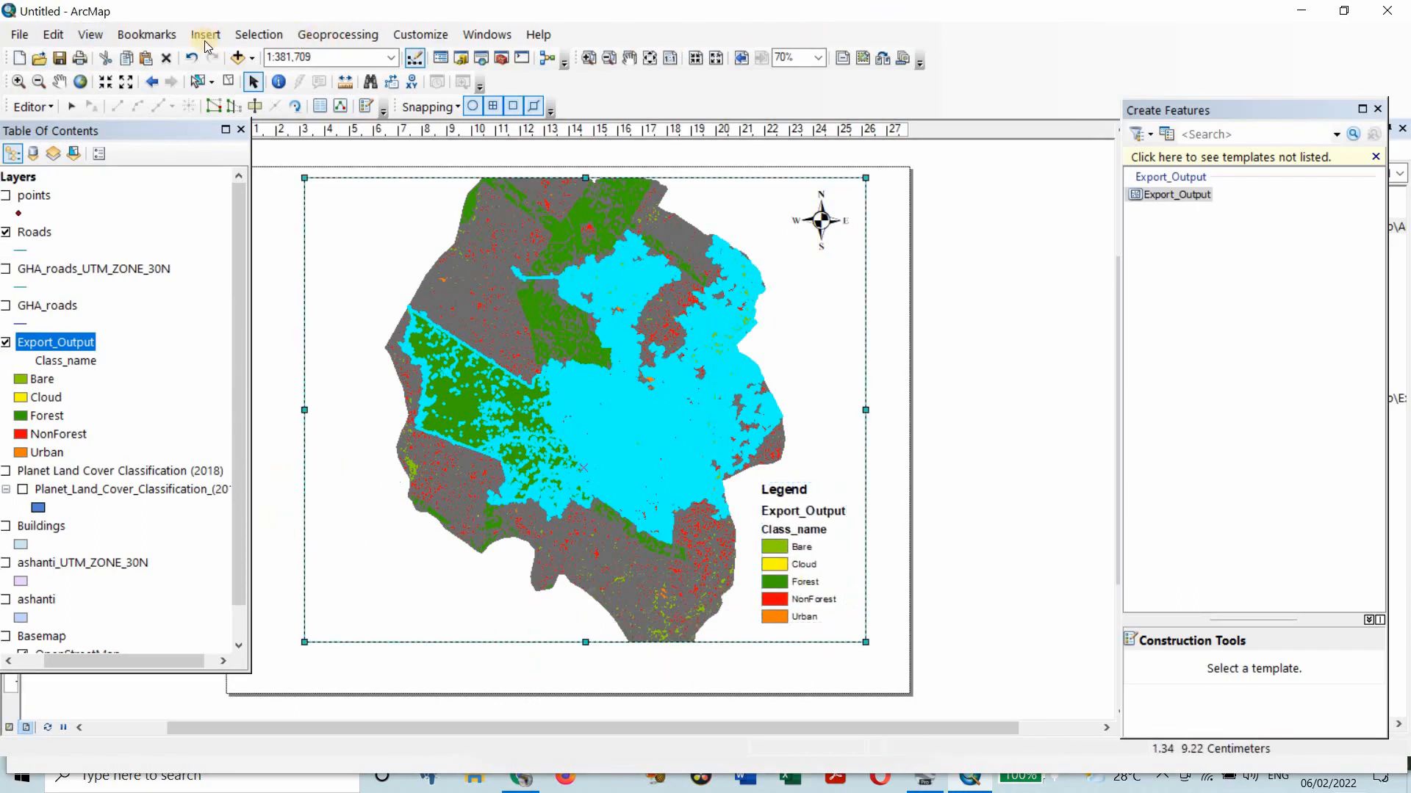
Start an Alternating Scale Bar 1 scale bar for the layout and set its division units to Kilometers
left_click(172, 34)
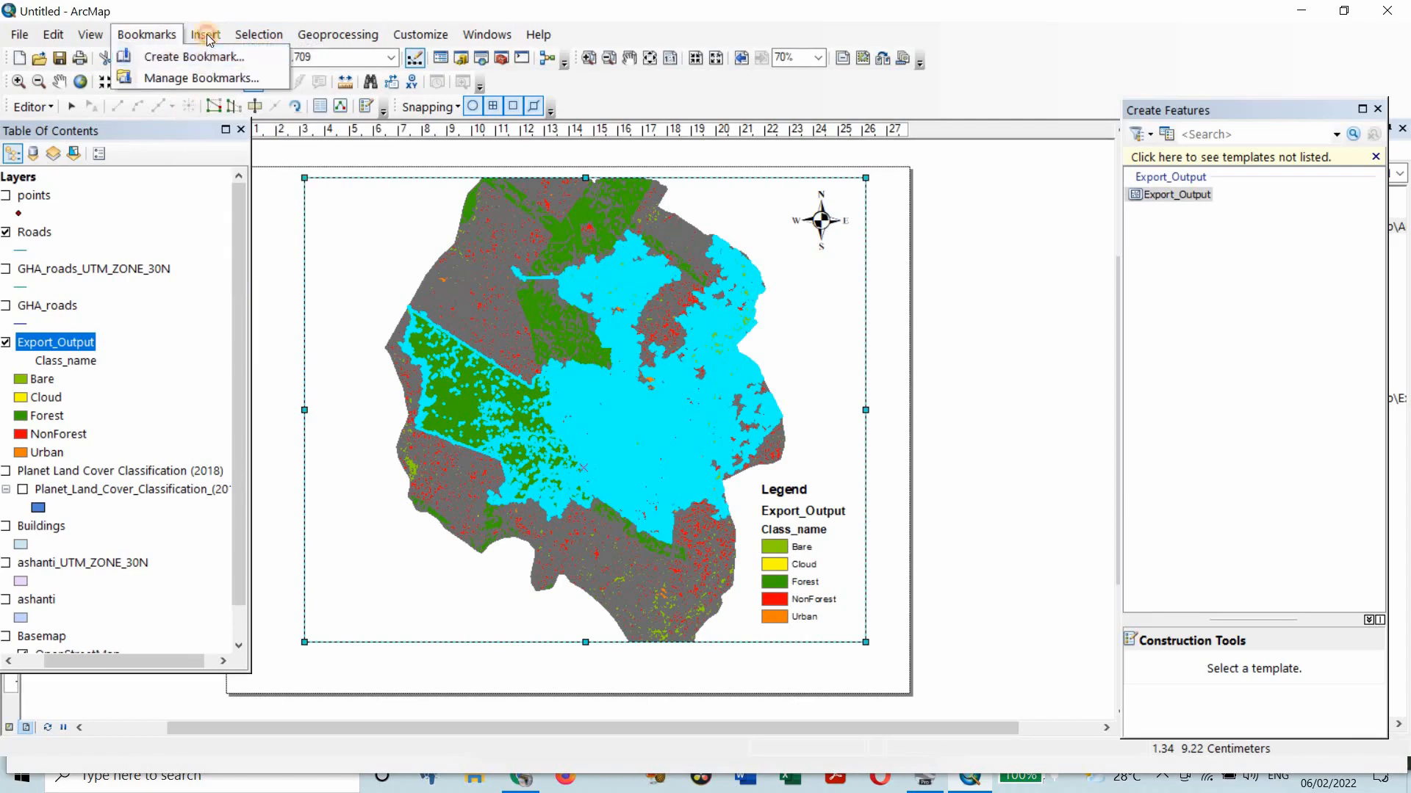
left_click(206, 34)
left_click(205, 35)
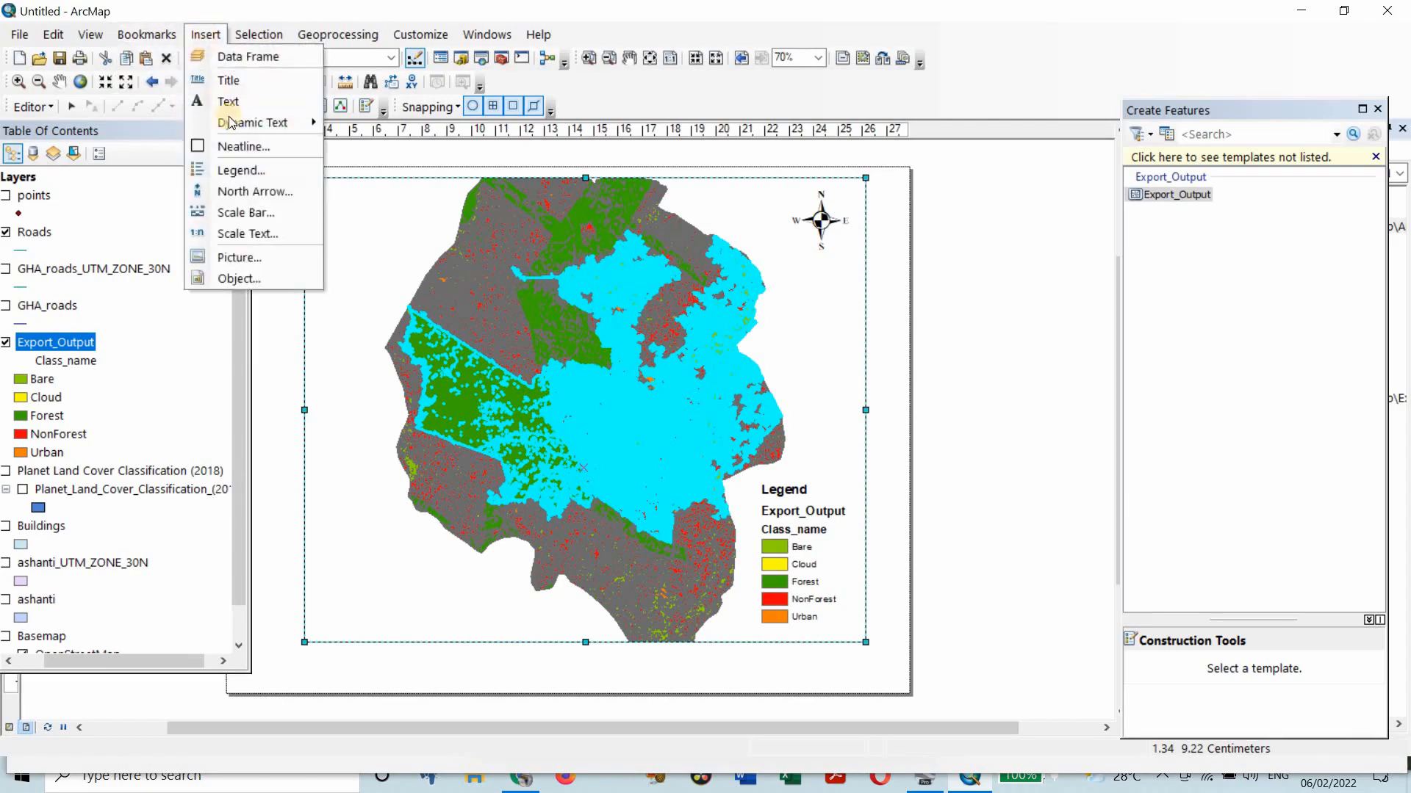
left_click(260, 213)
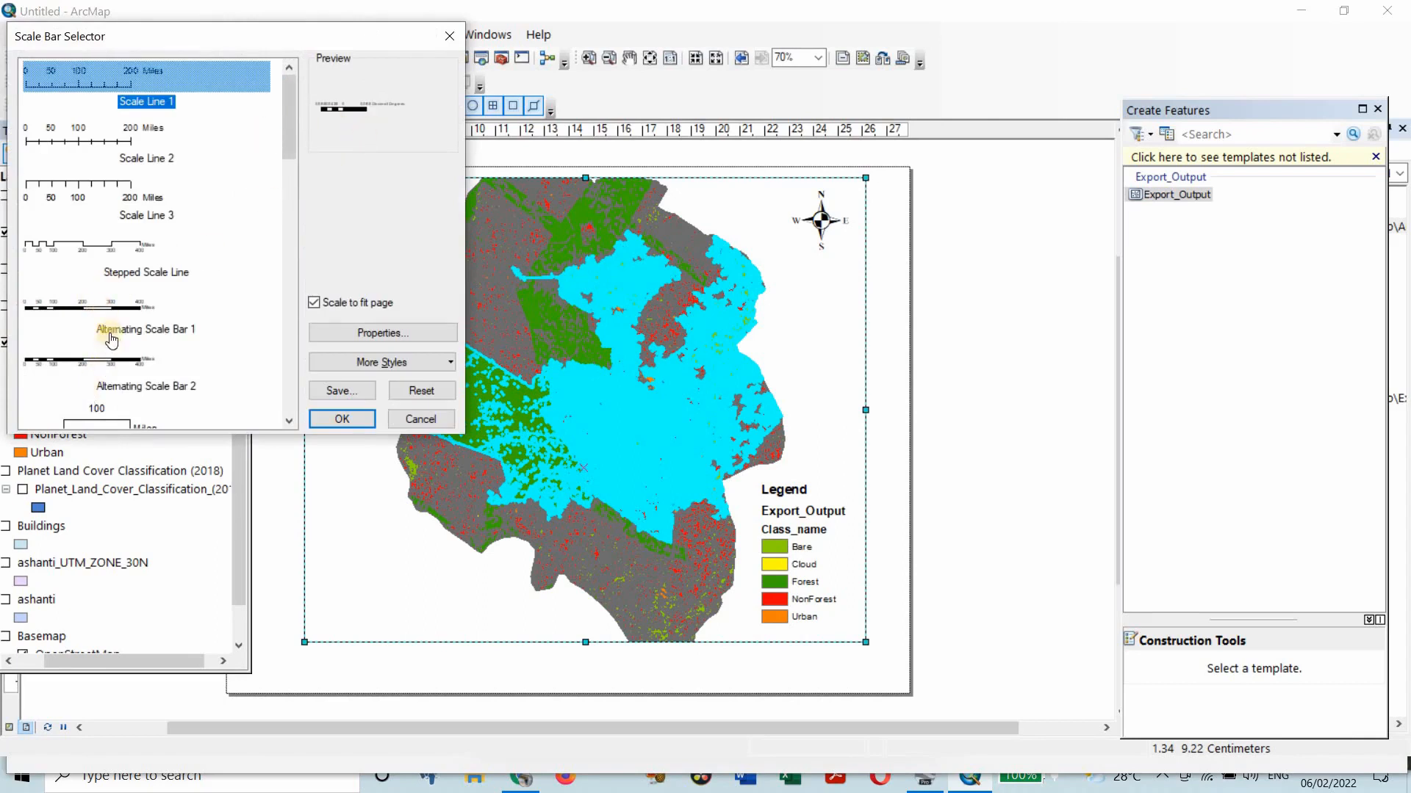
left_click(391, 332)
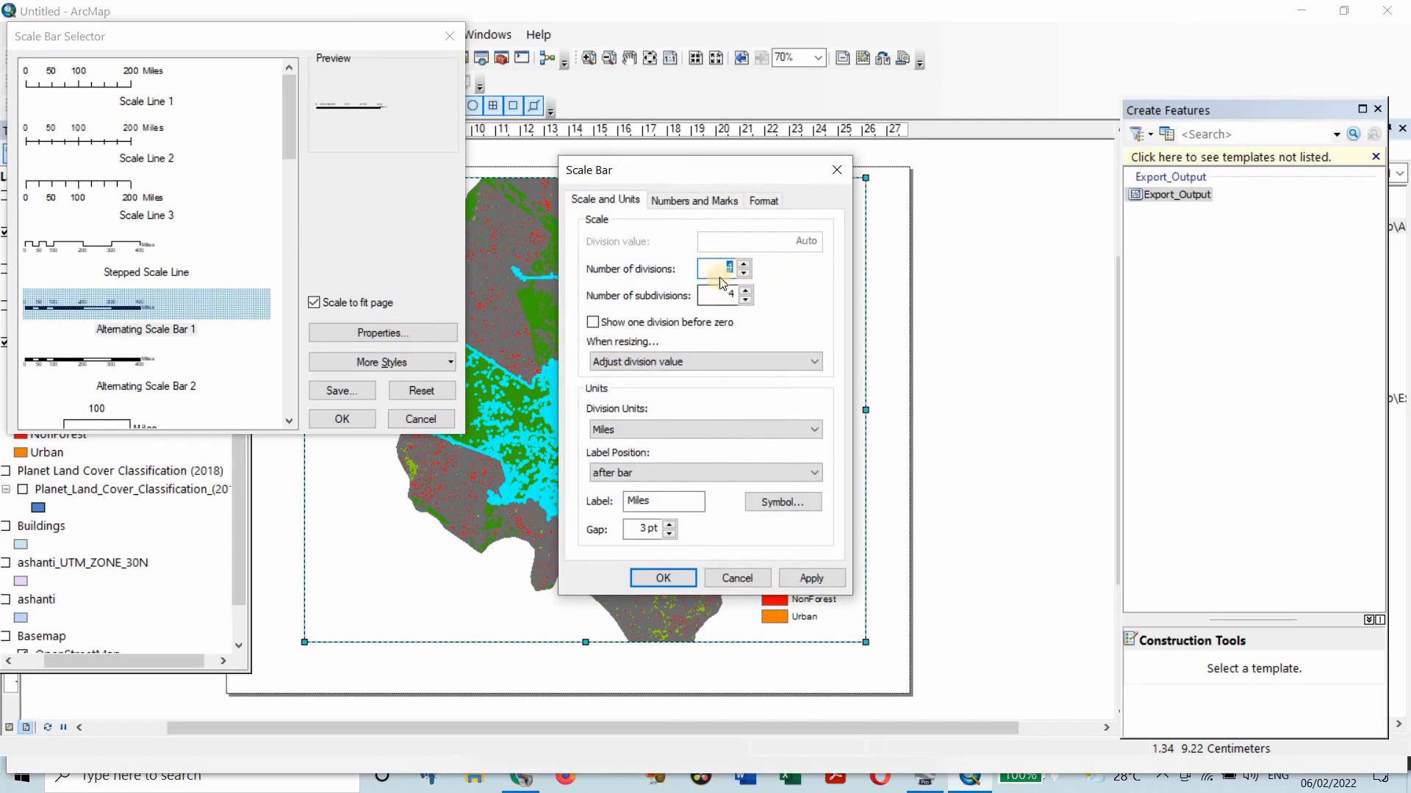
left_click(649, 363)
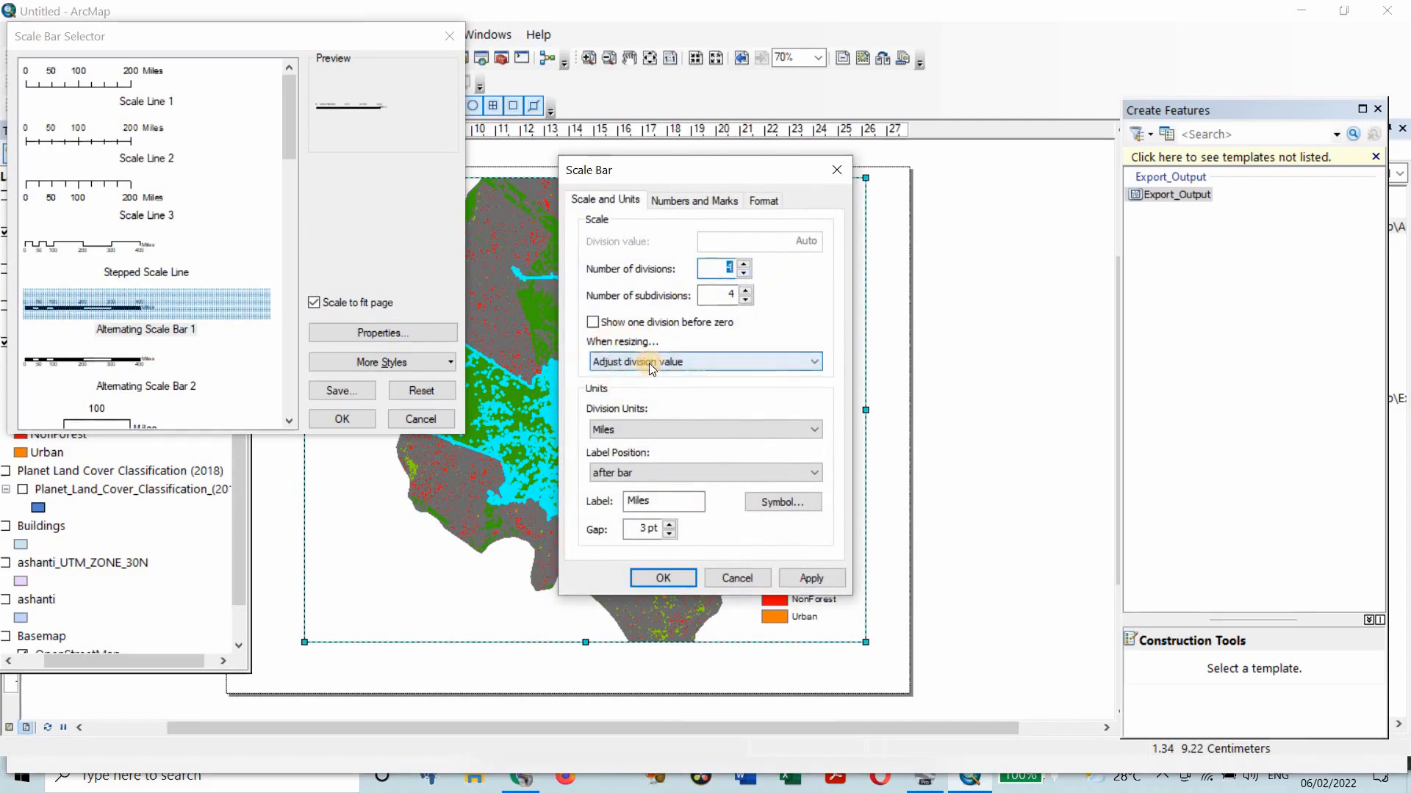
left_click(653, 412)
left_click(645, 427)
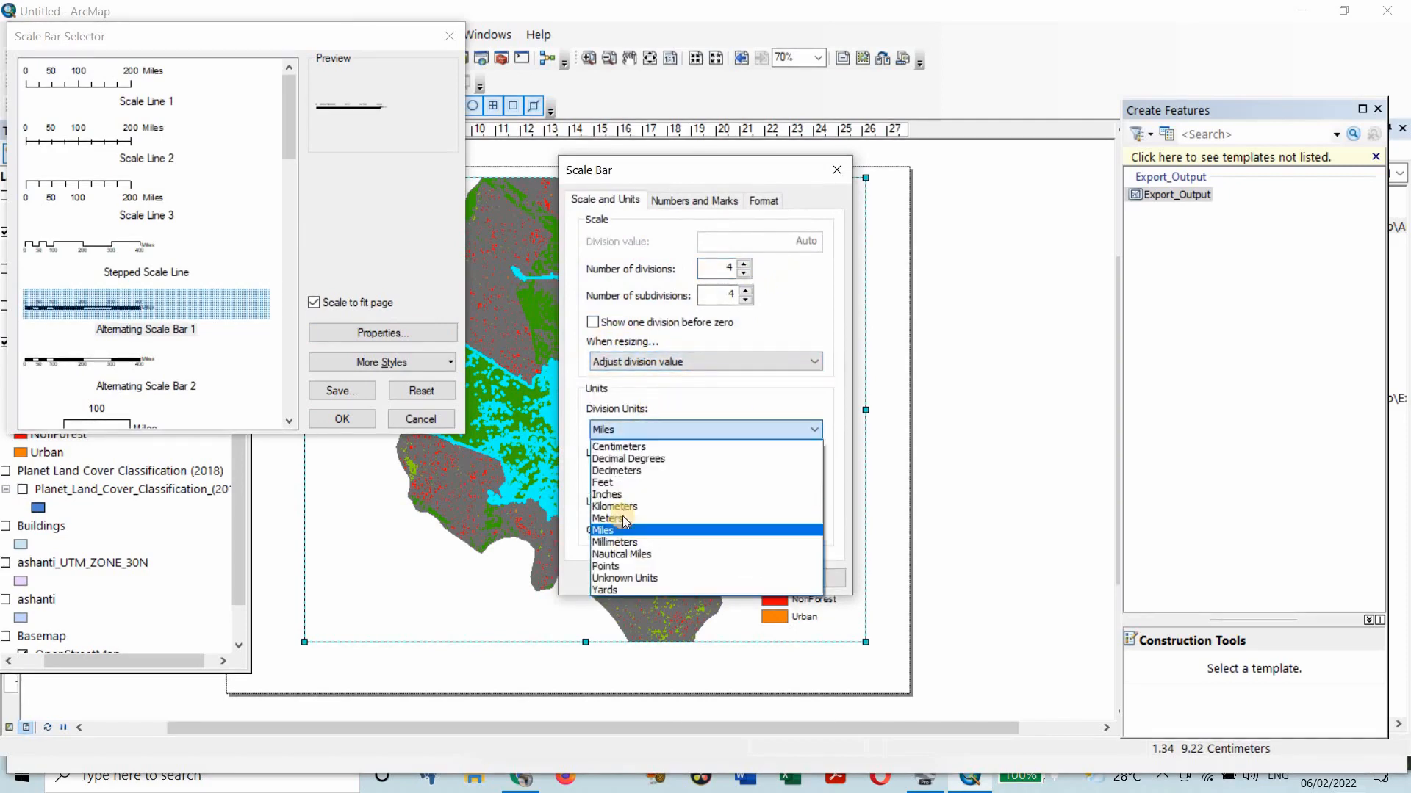
left_click(628, 508)
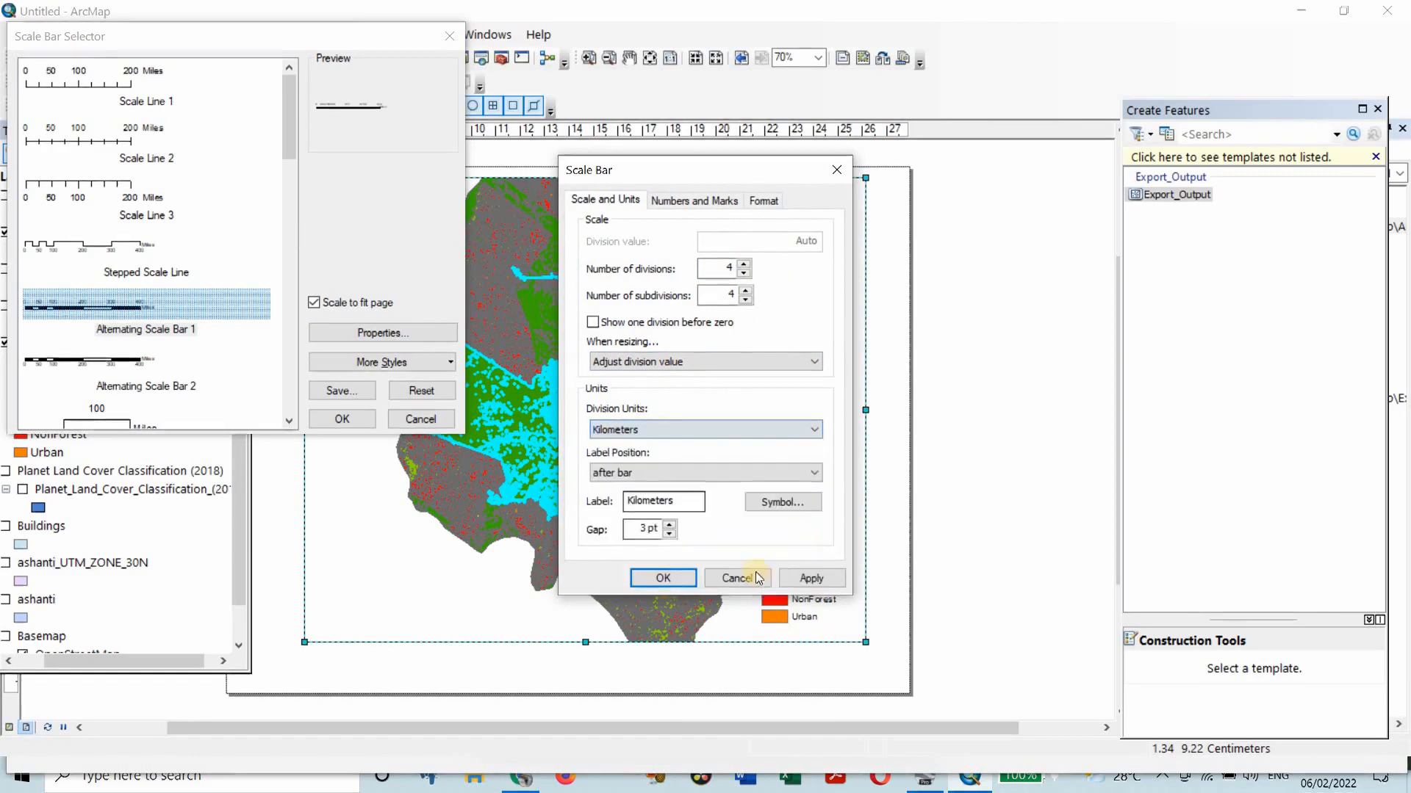
left_click(817, 578)
left_click(664, 580)
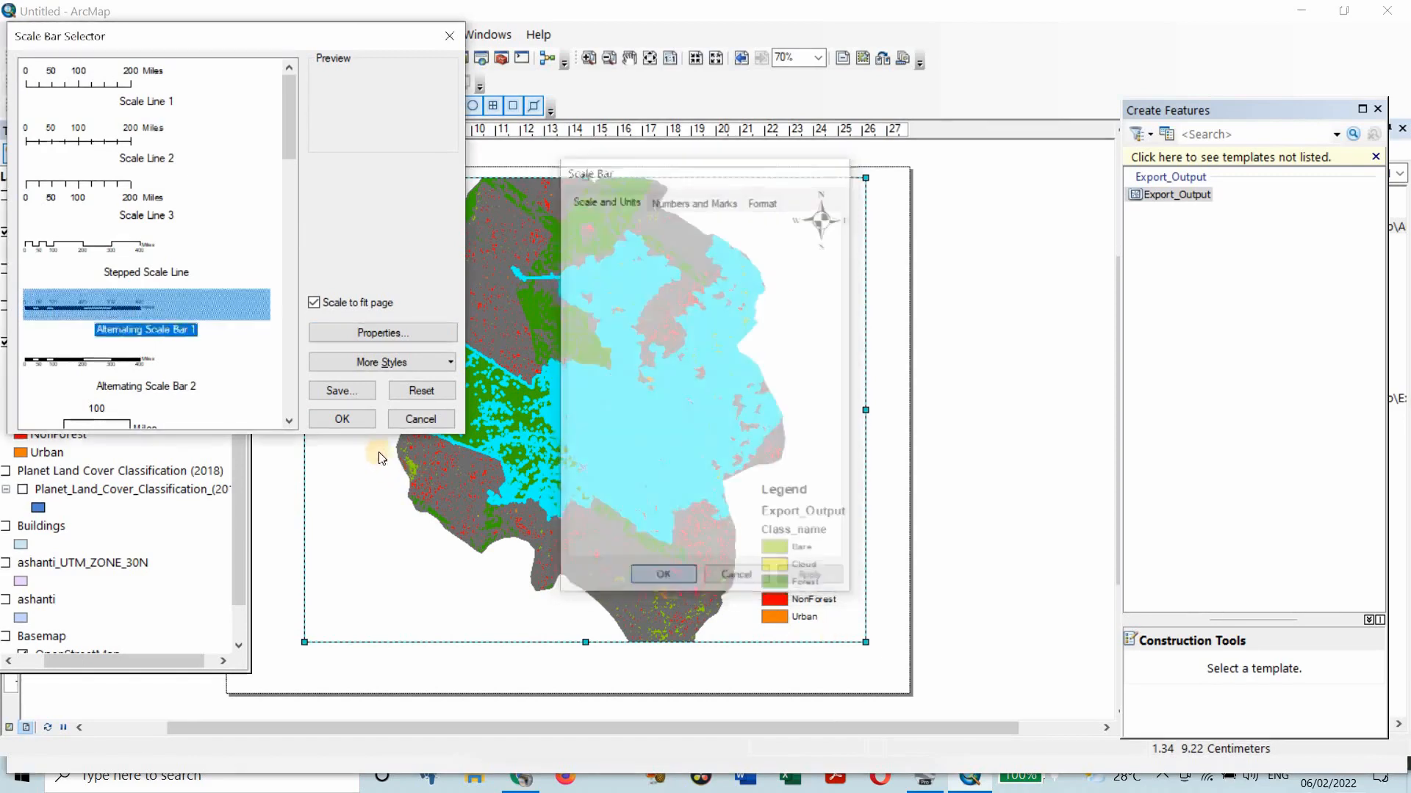
Insert the scale bar and move it to the lower-left corner of the map frame
left_click(347, 421)
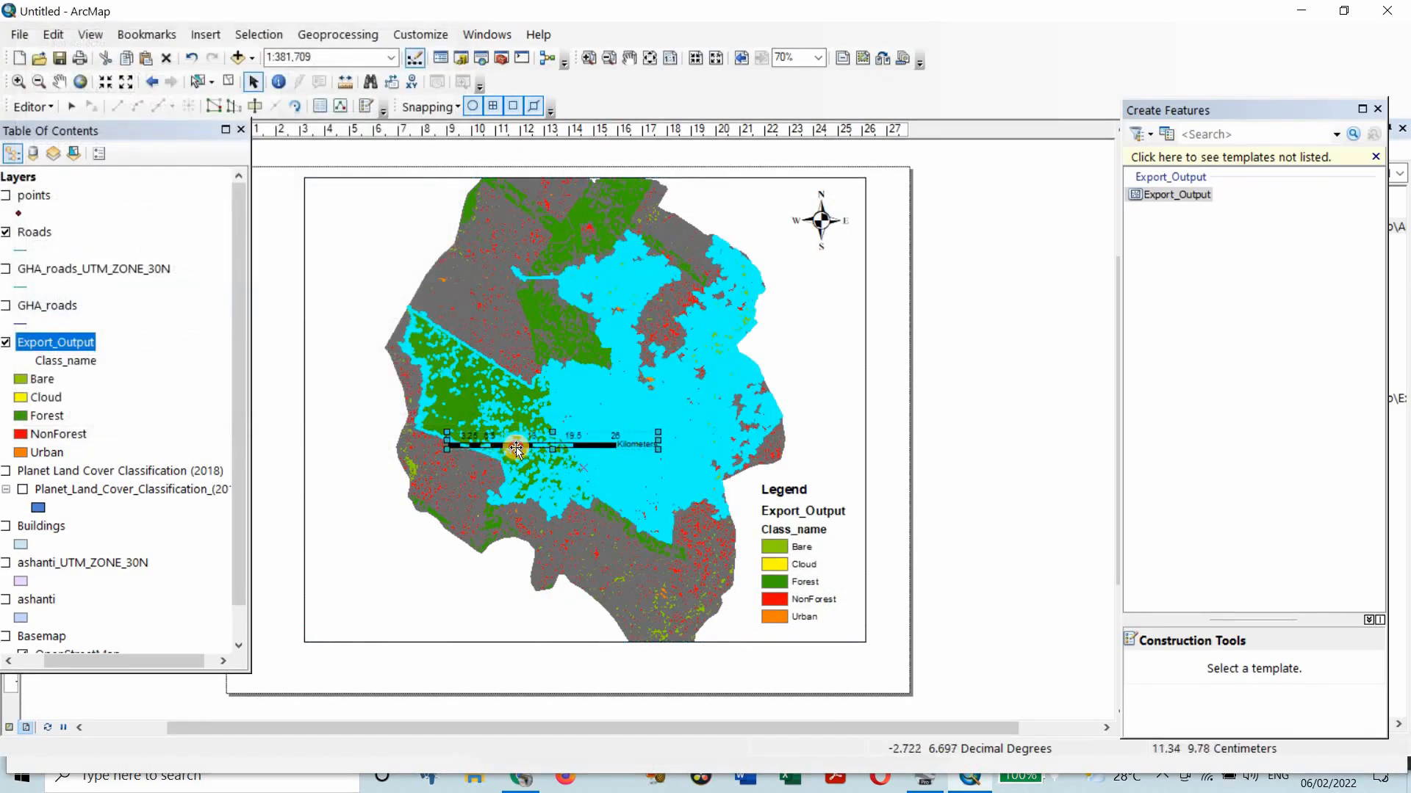
left_click_drag(513, 451, 409, 616)
left_click(975, 362)
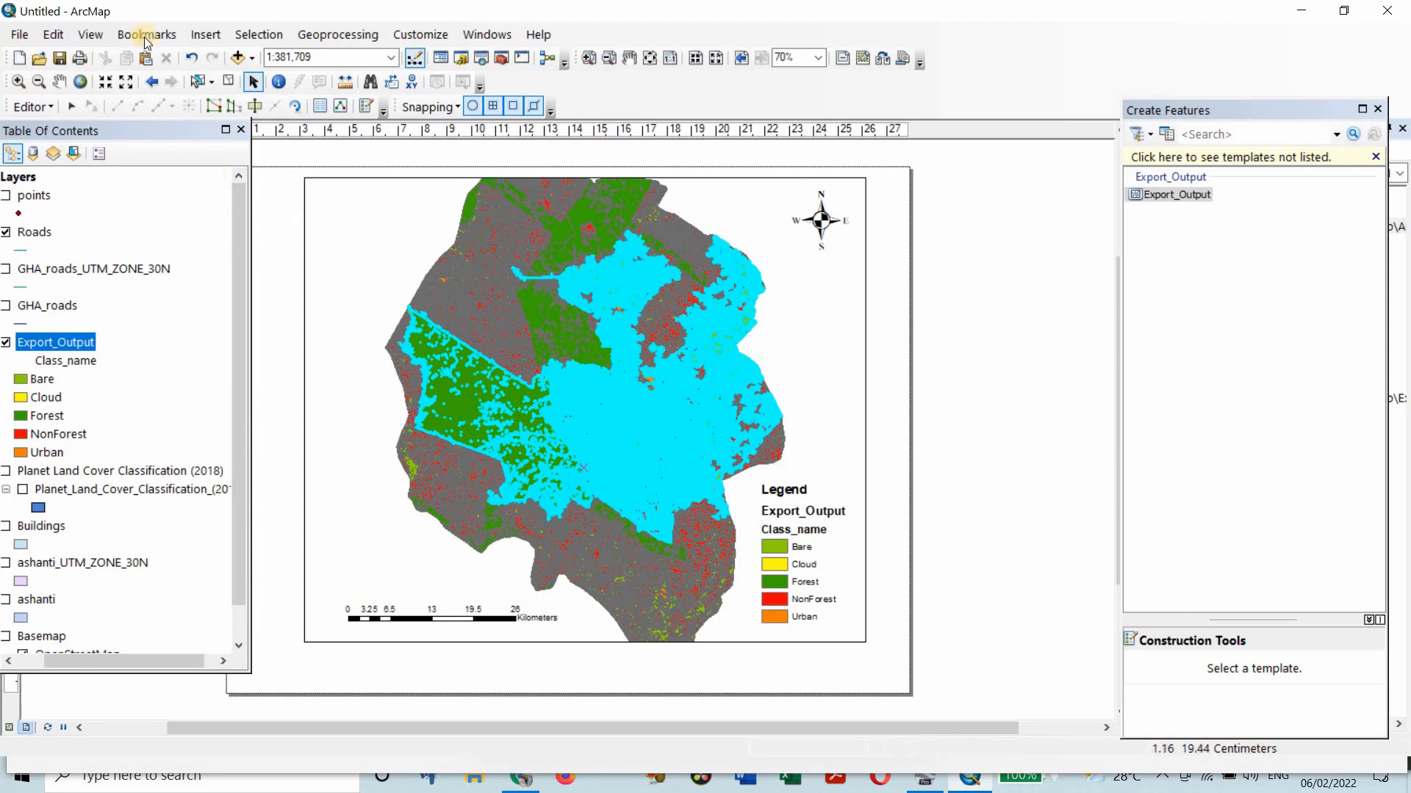
Insert the map title LAND COVER CLASSIFICATION and move it to the upper-right part of the map frame
left_click(223, 33)
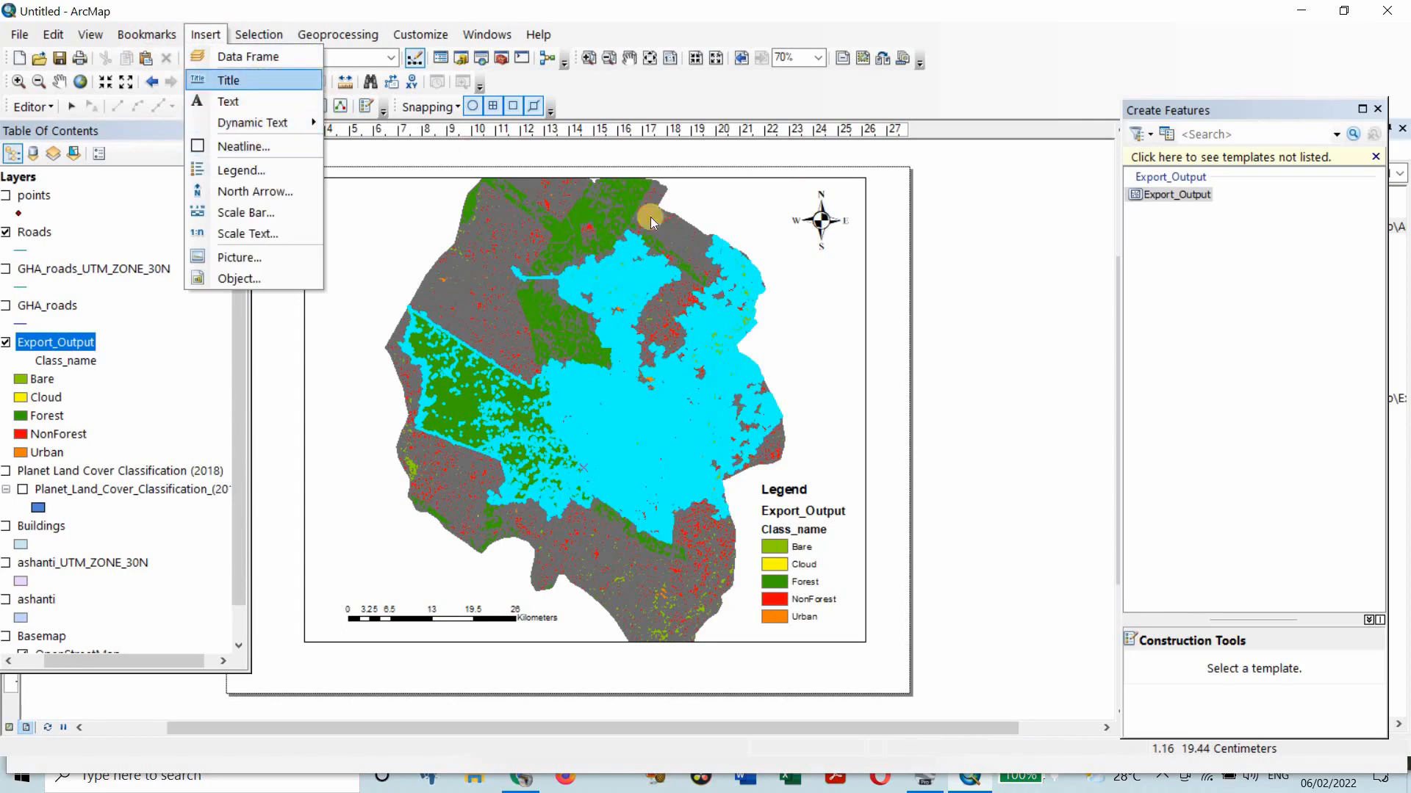
key("Return")
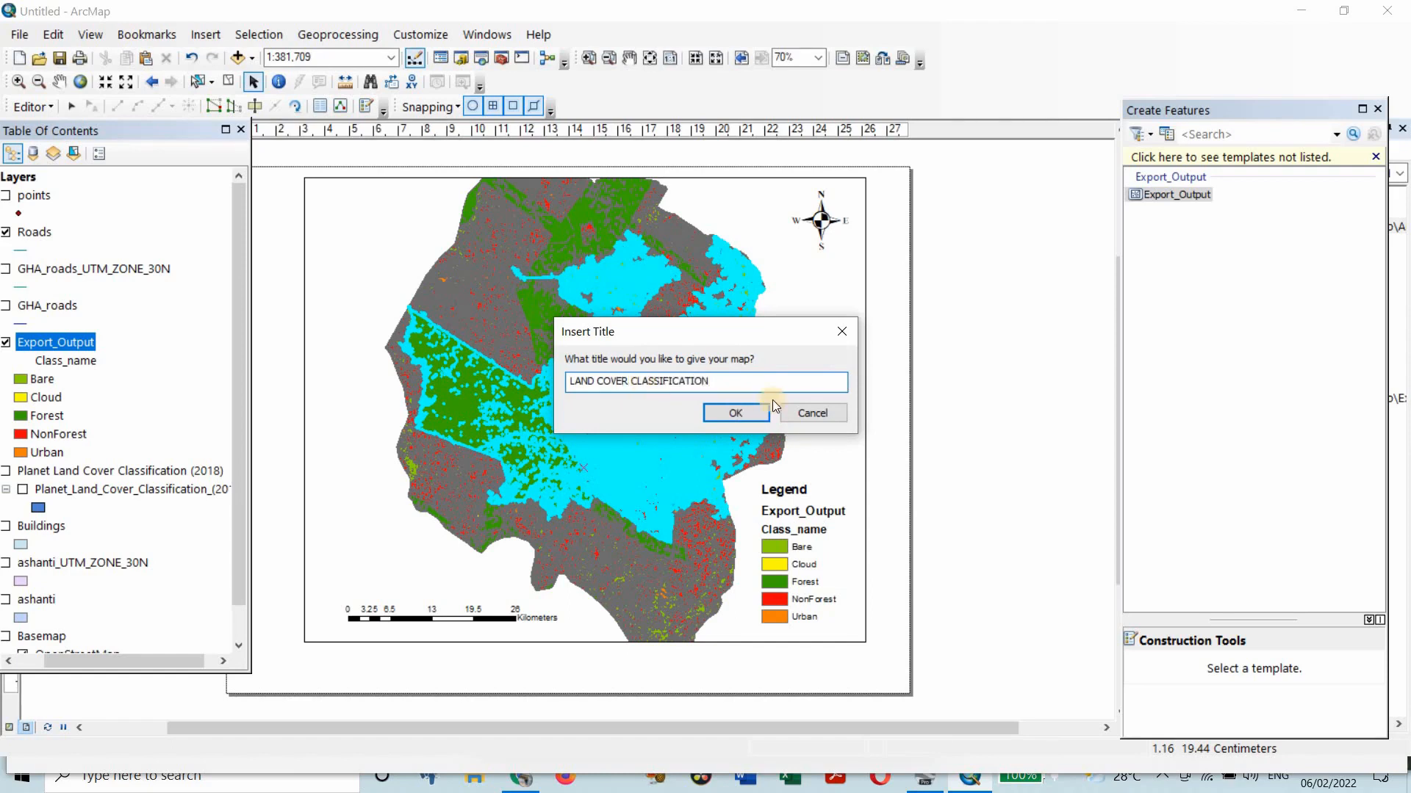
left_click(739, 405)
left_click_drag(673, 222, 794, 199)
left_click_drag(801, 199, 808, 198)
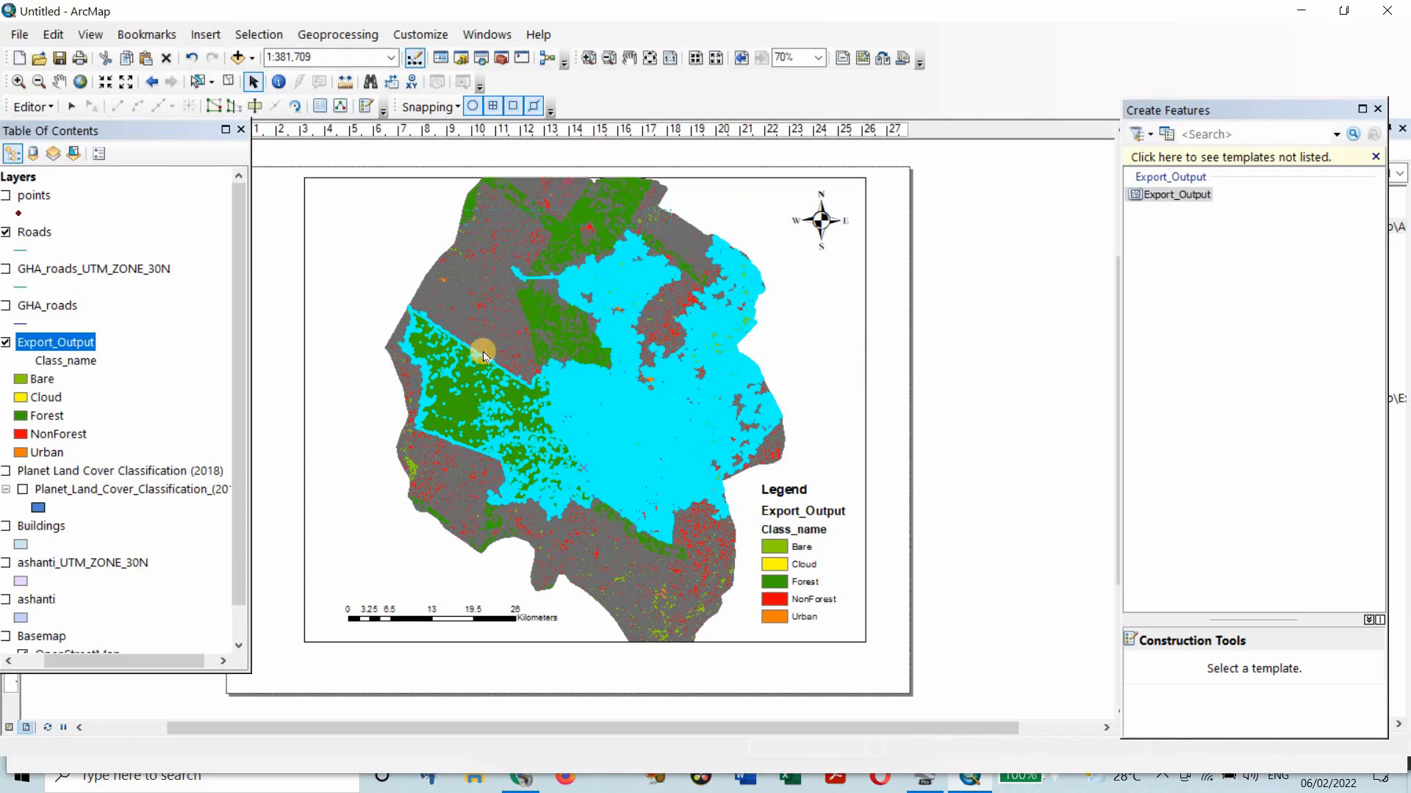
Zoom the map to the Export_Output layer and center the title above the polygons inside the map frame
left_click(45, 344)
right_click(46, 344)
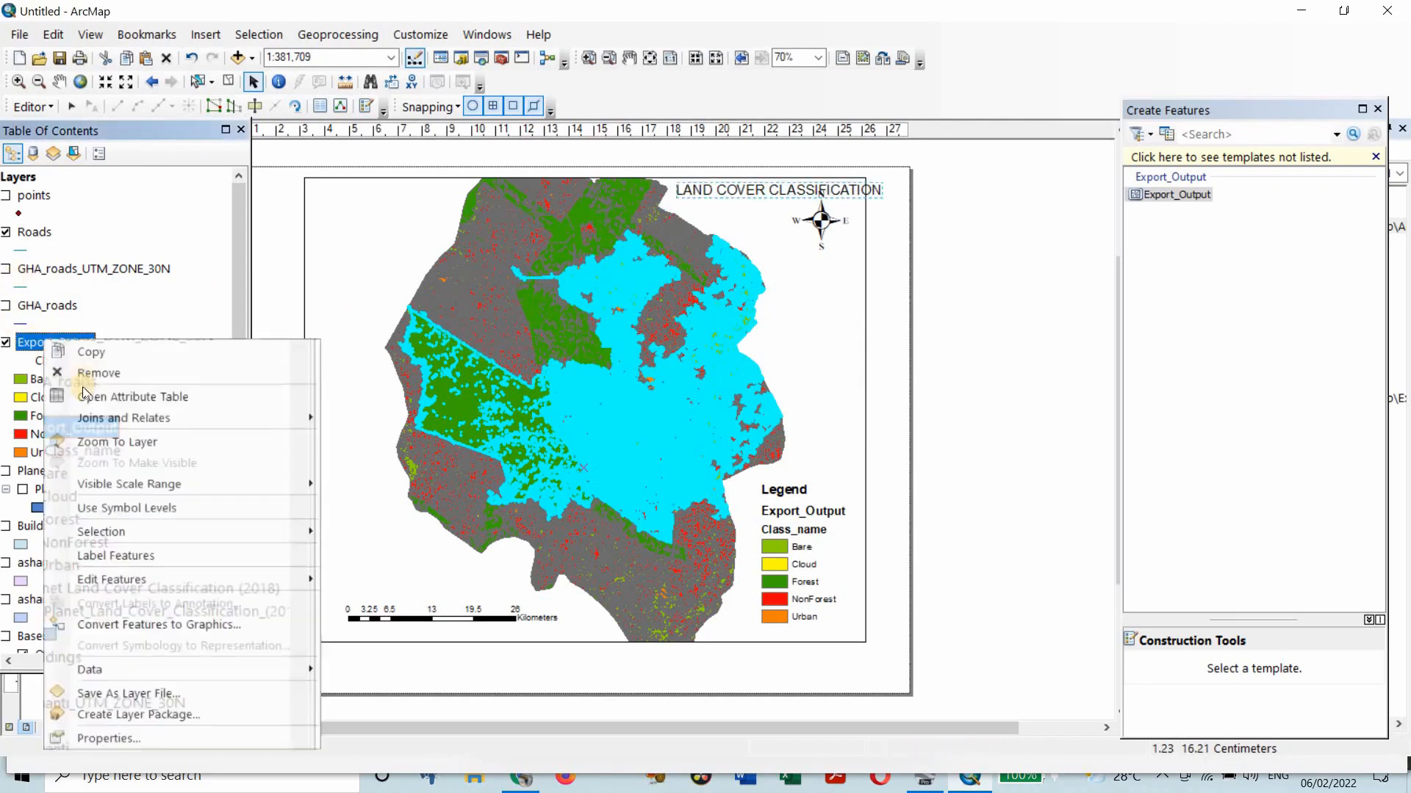
left_click(113, 443)
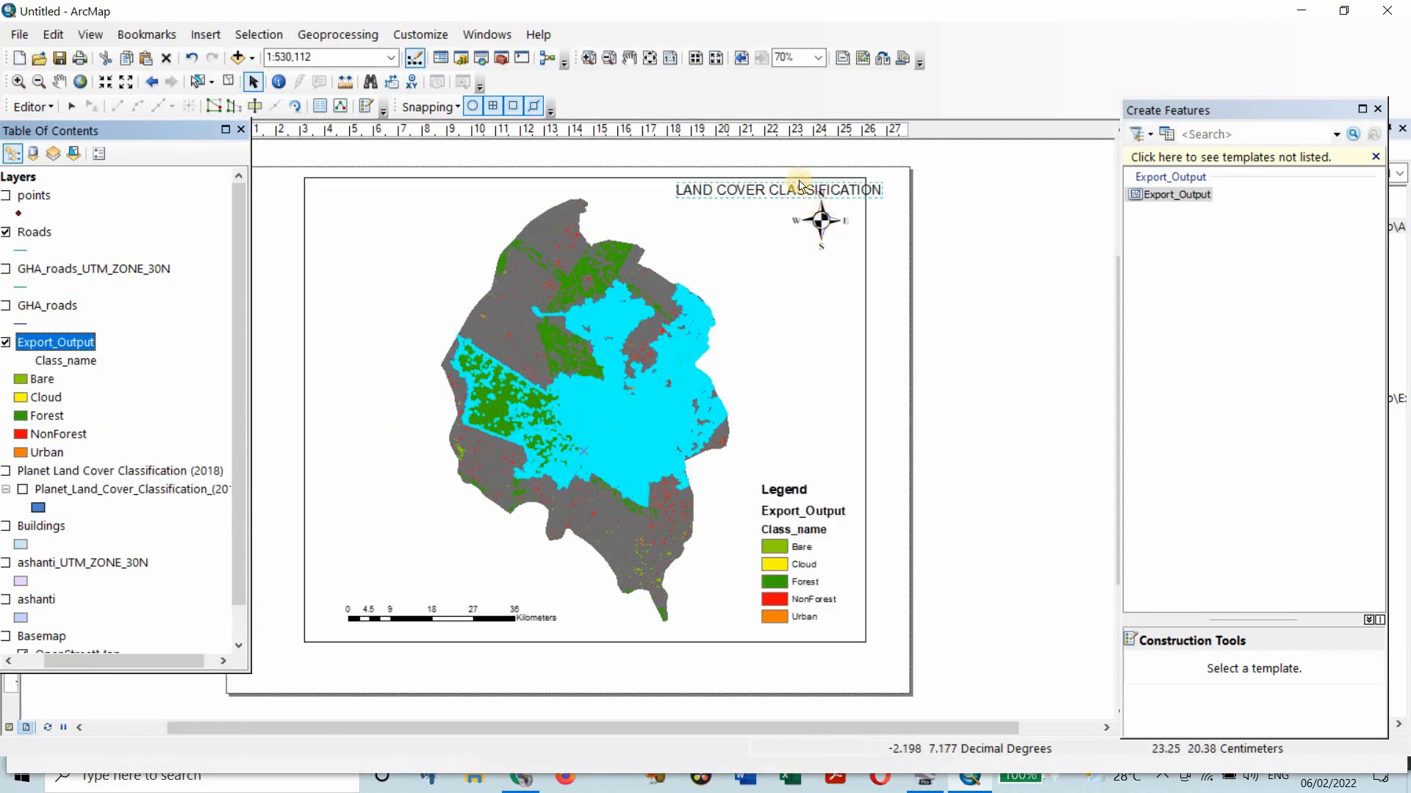
left_click_drag(794, 193, 599, 190)
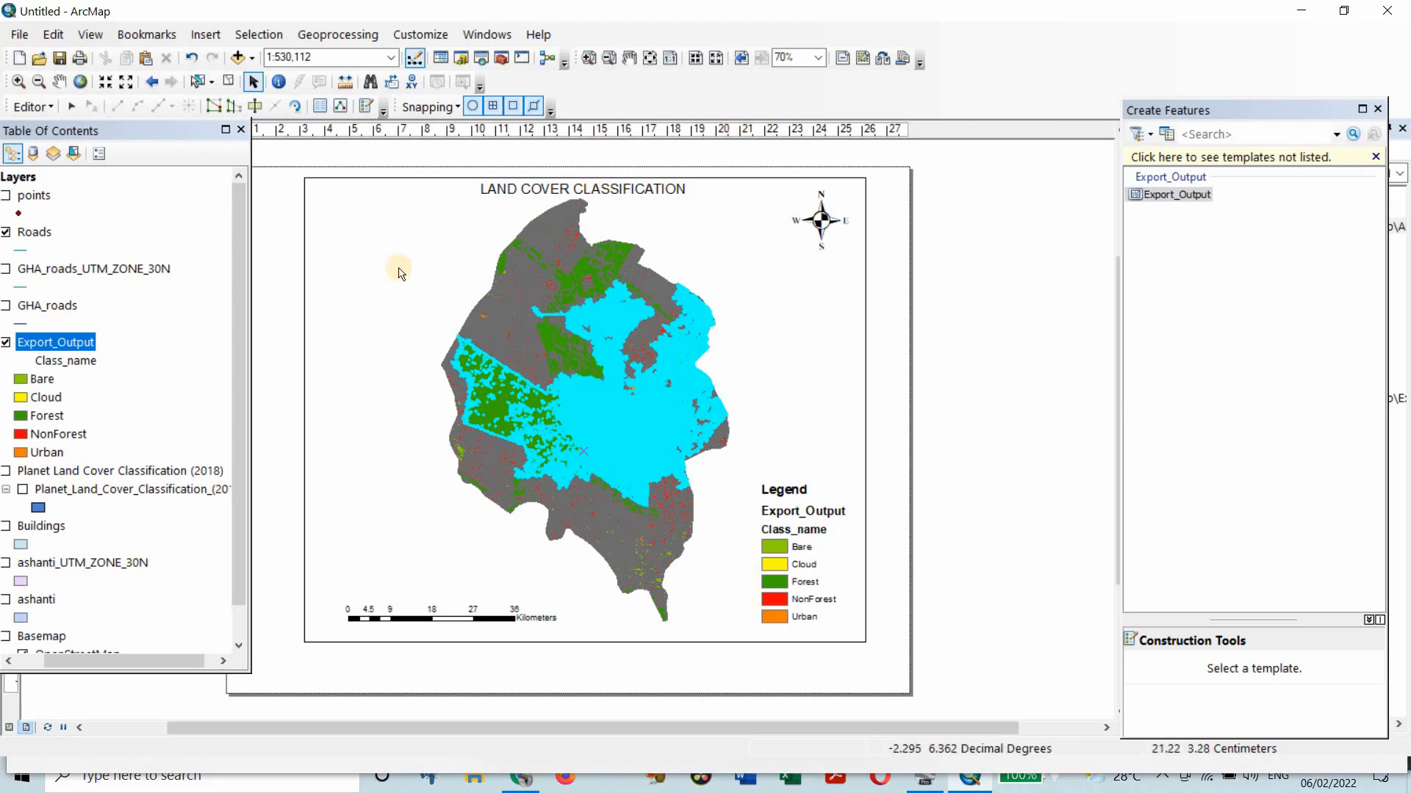
left_click(207, 34)
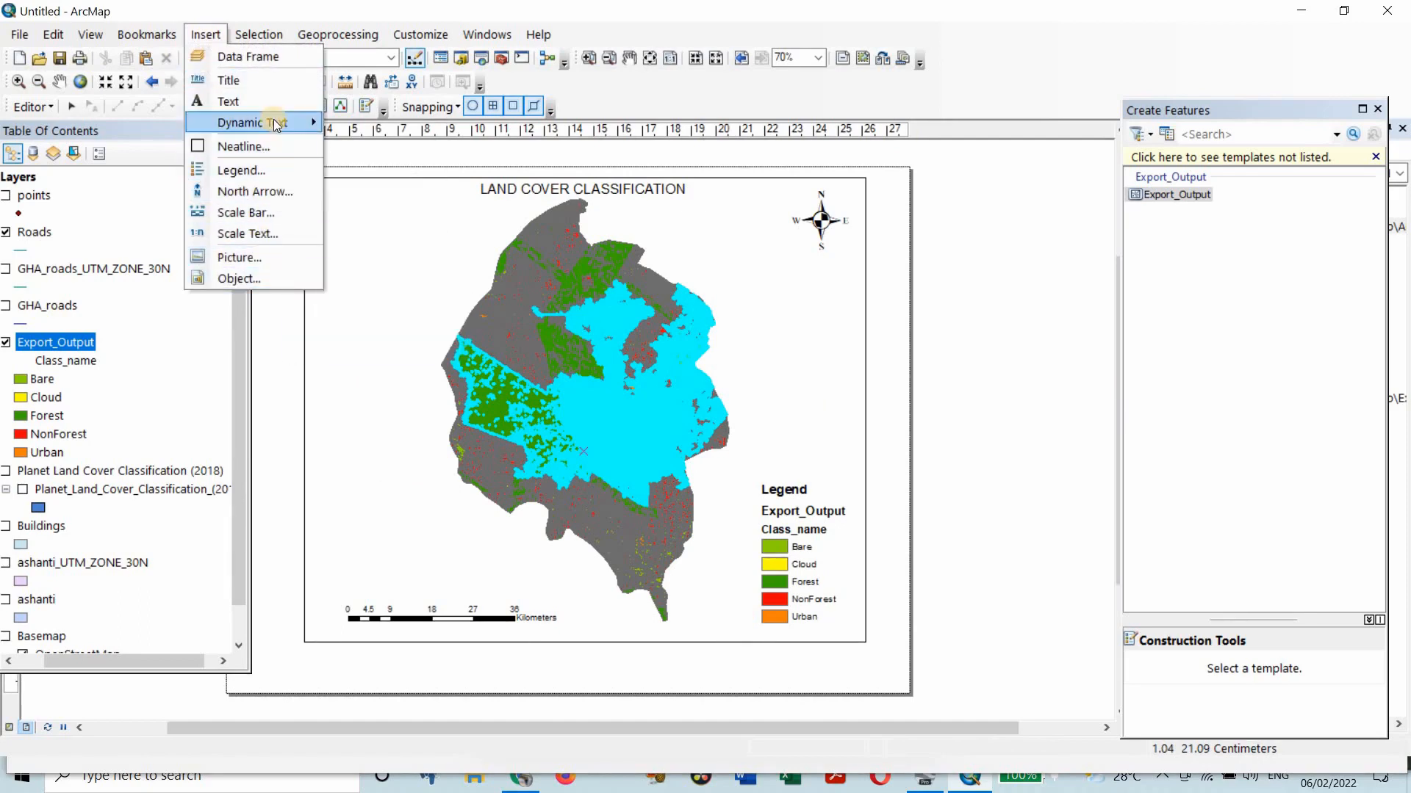
mouse_move(288, 129)
left_click(961, 301)
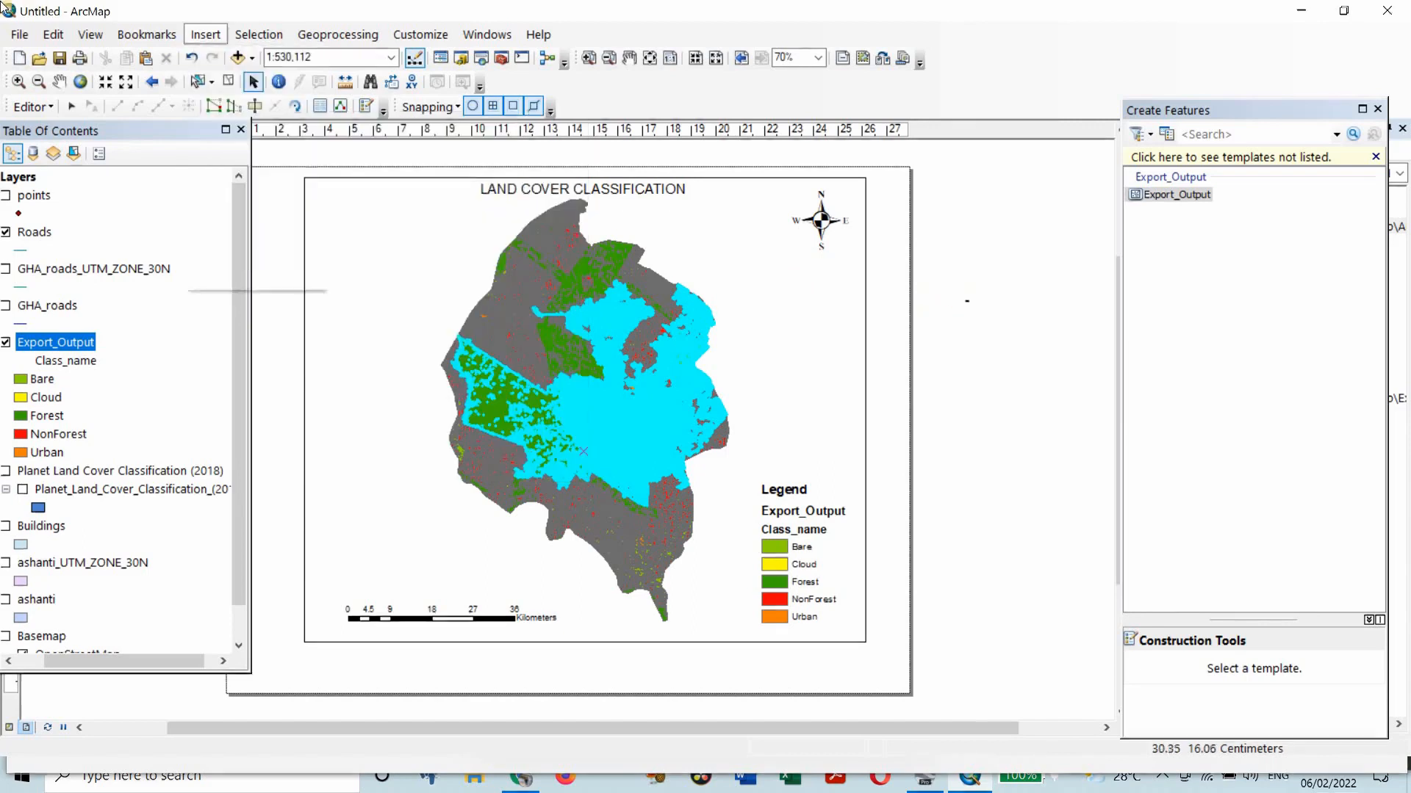
Export the map layout to the Desktop in PDF format as Untitled.pdf
left_click(20, 34)
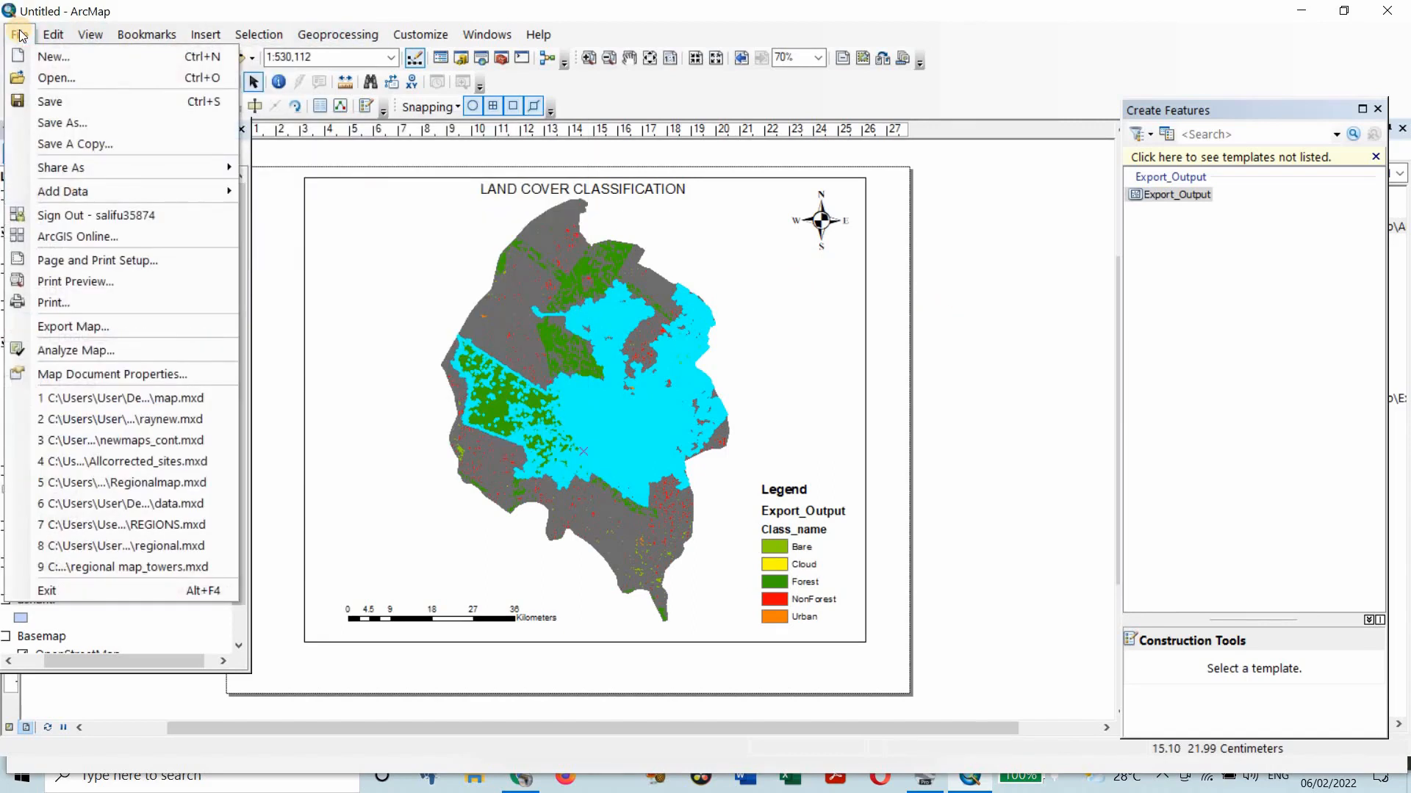
left_click(85, 328)
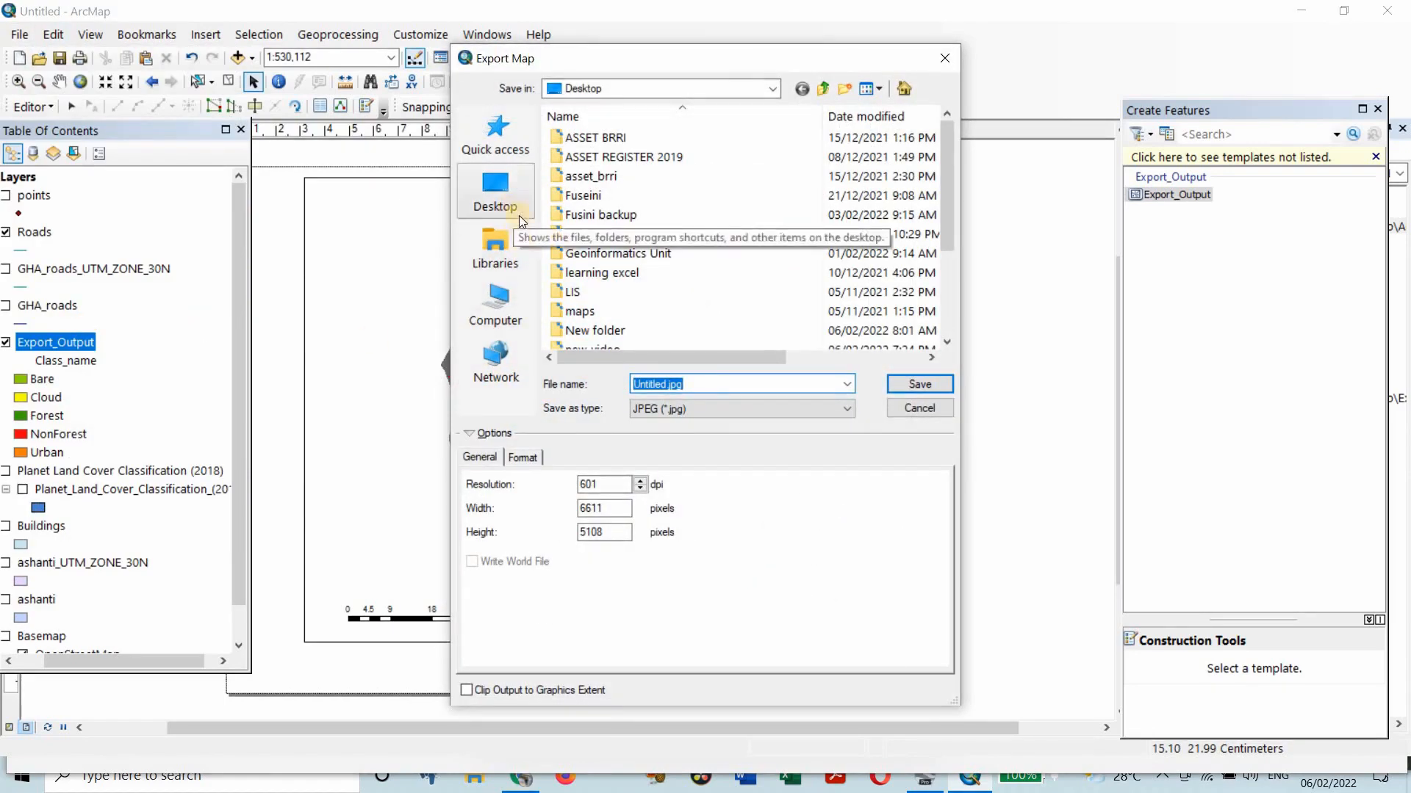
left_click(506, 195)
left_click(658, 415)
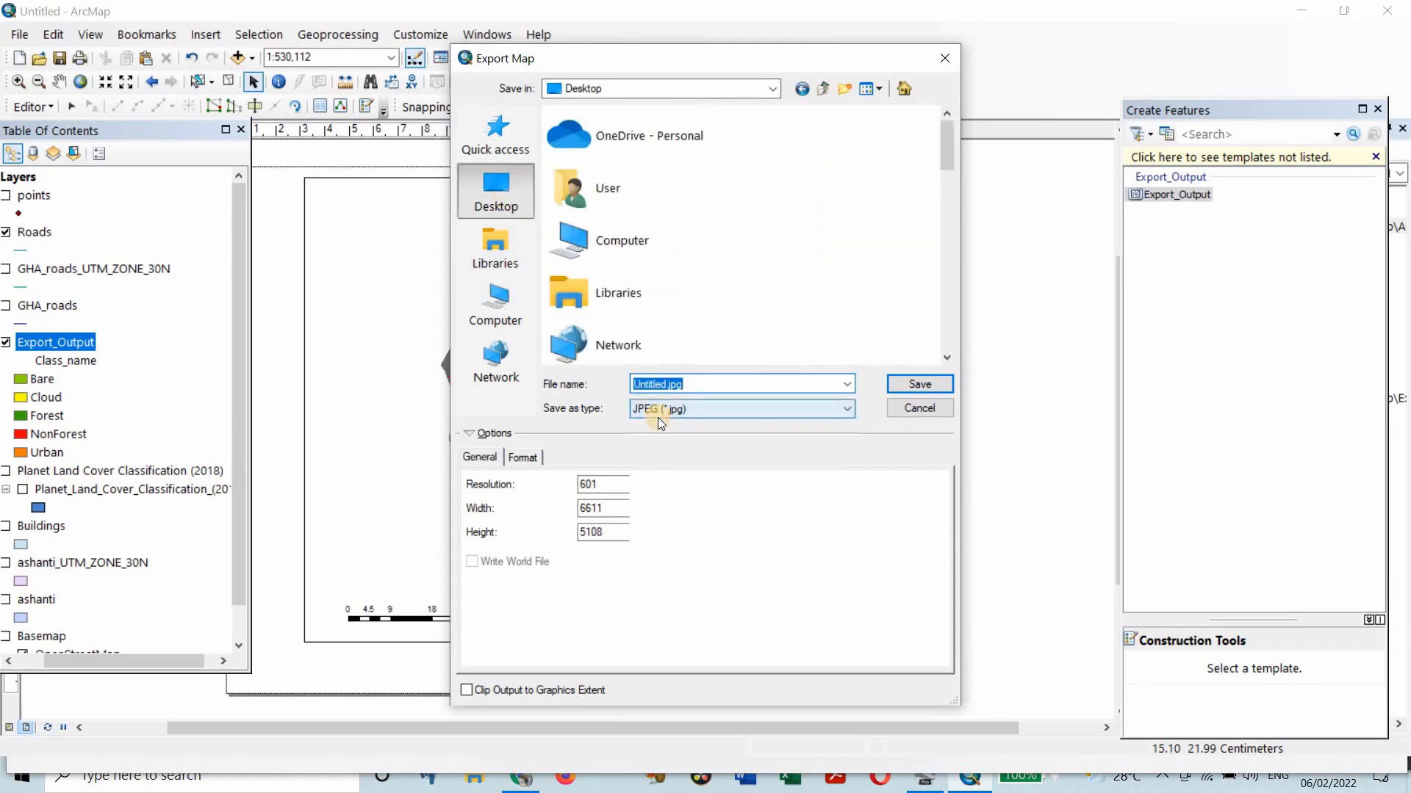
left_click(656, 460)
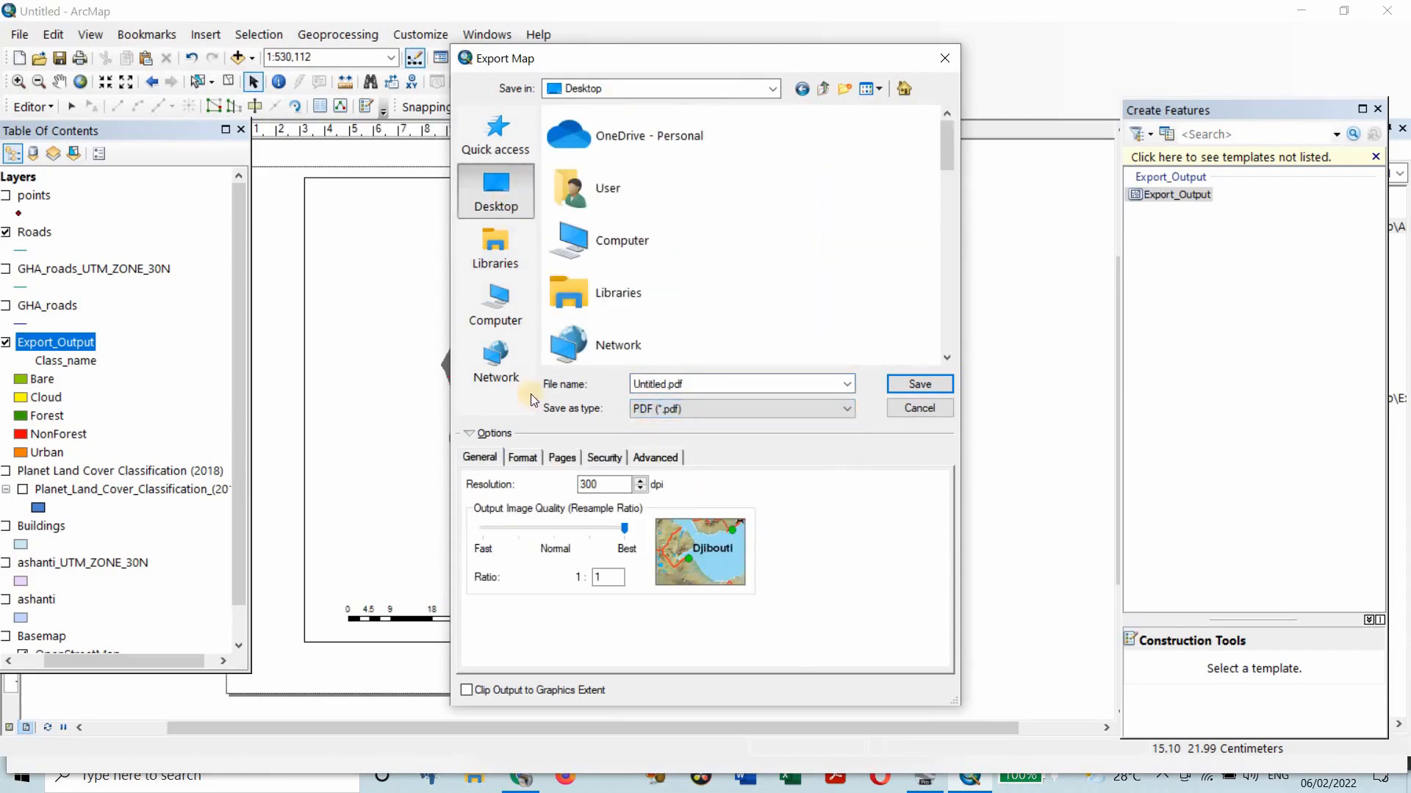
left_click(920, 384)
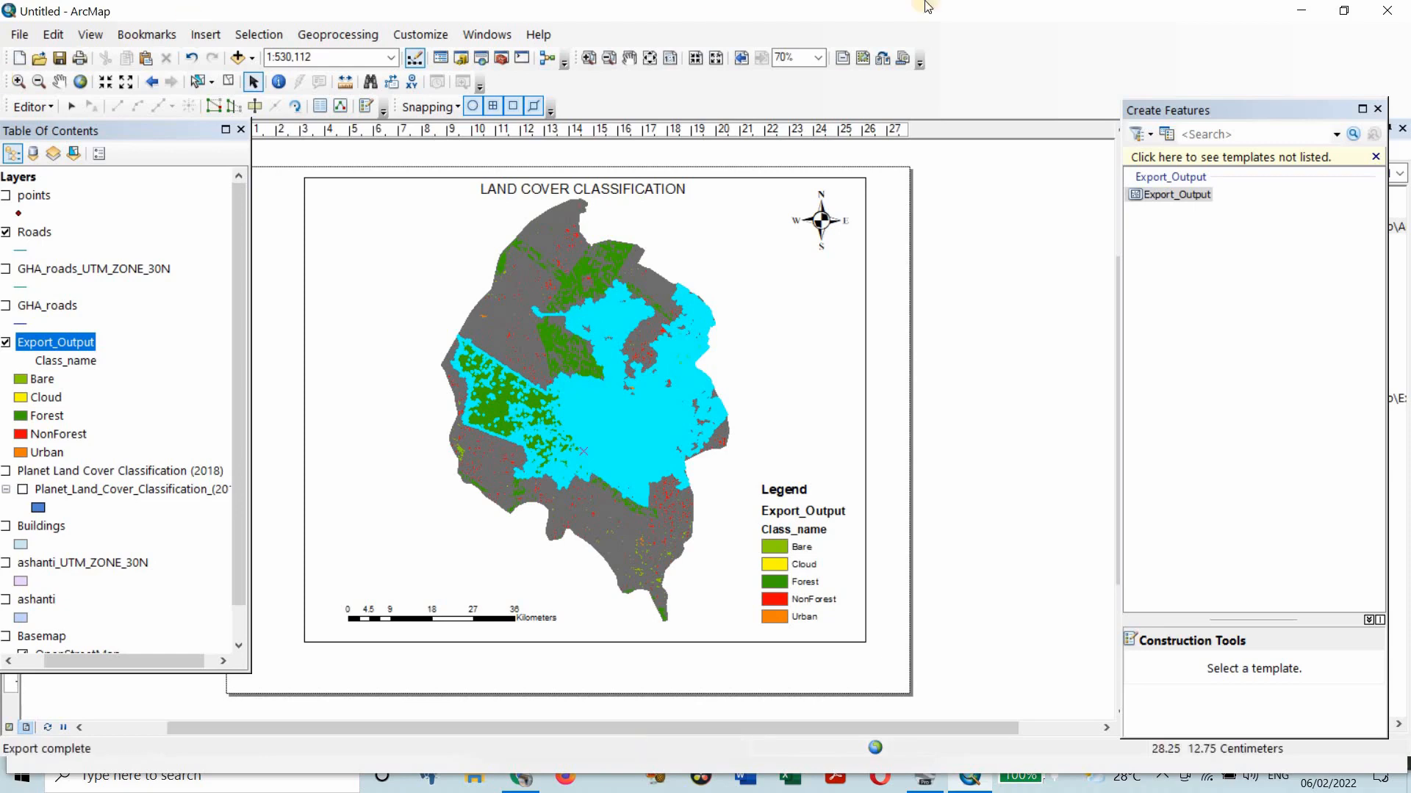
Check the Export_Output attribute table and clear the layer's feature selection
left_click(77, 330)
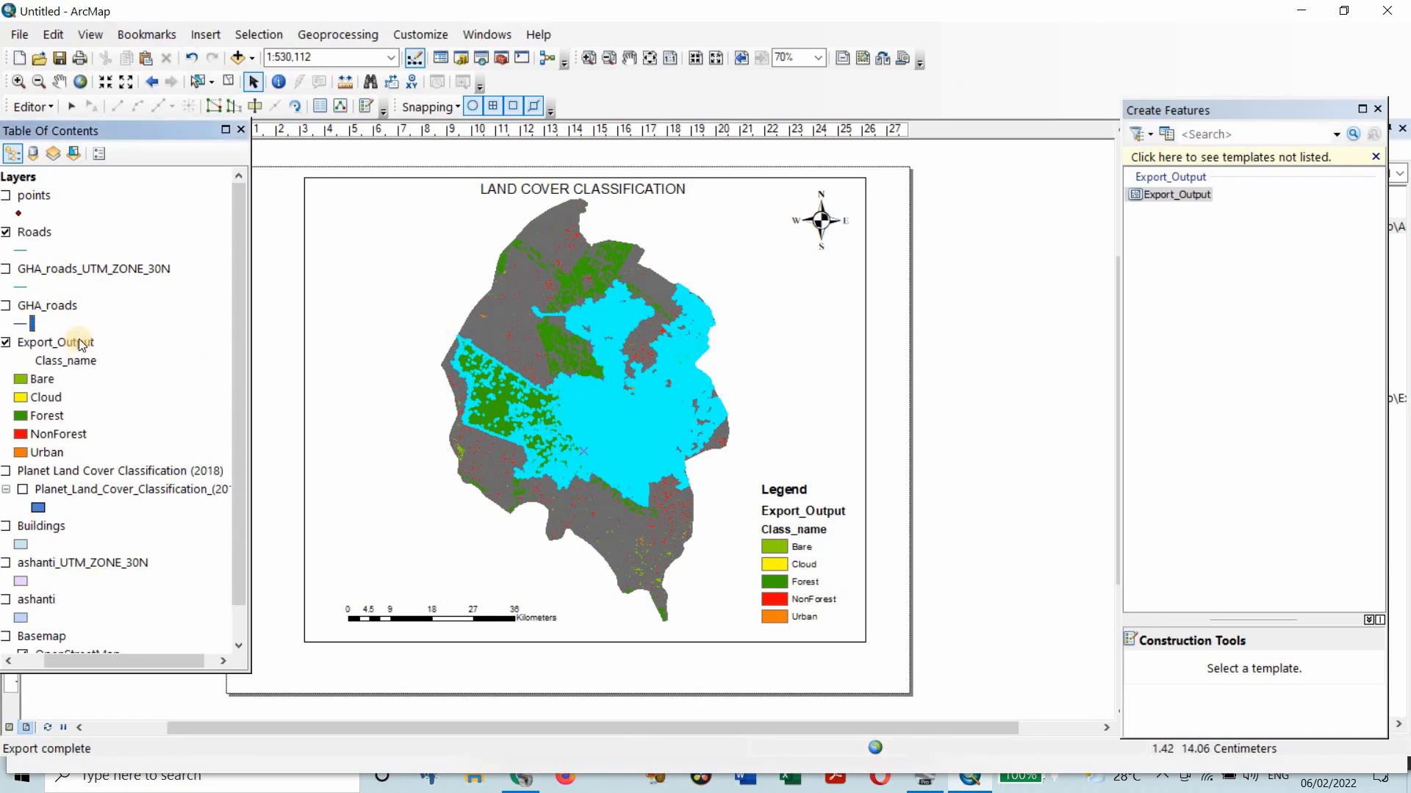
right_click(78, 342)
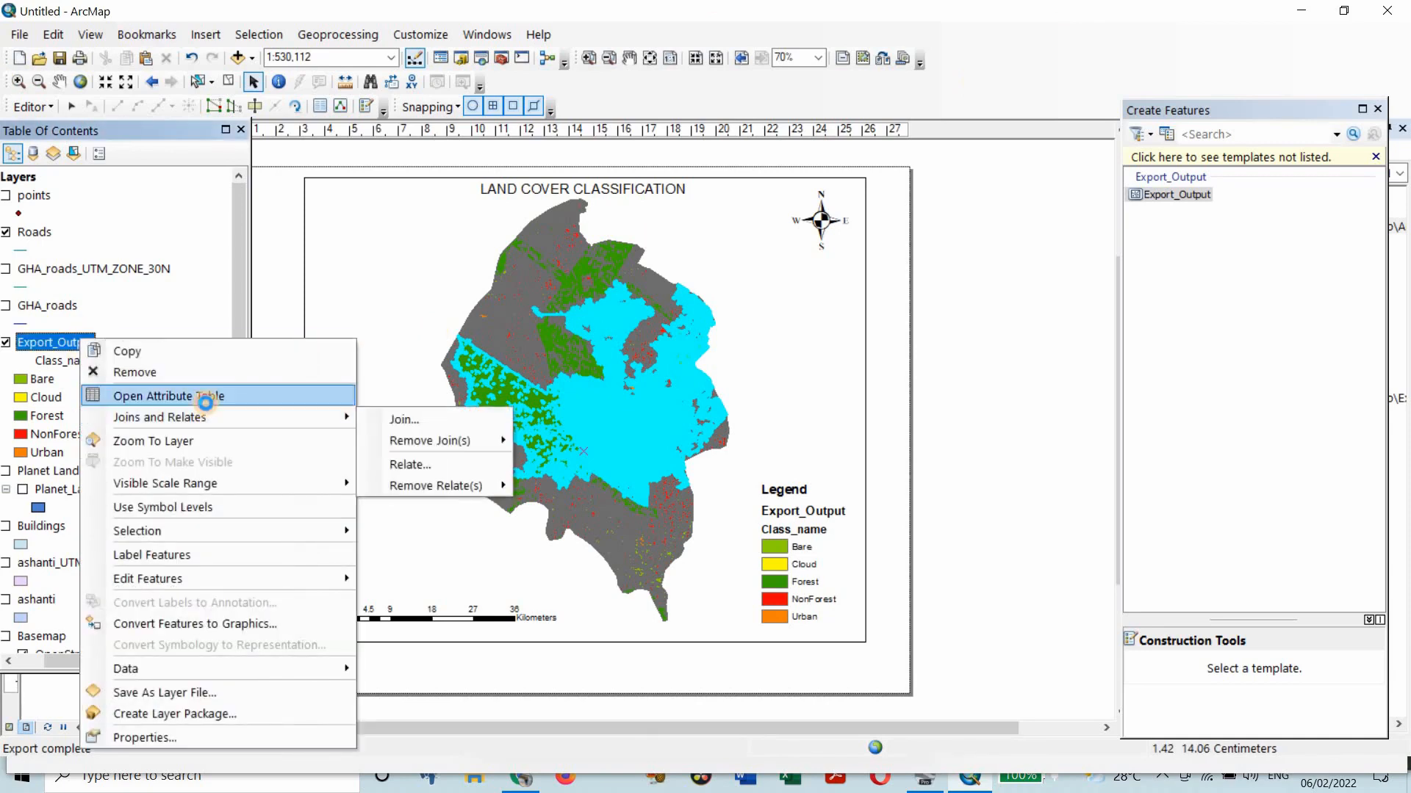
left_click(206, 397)
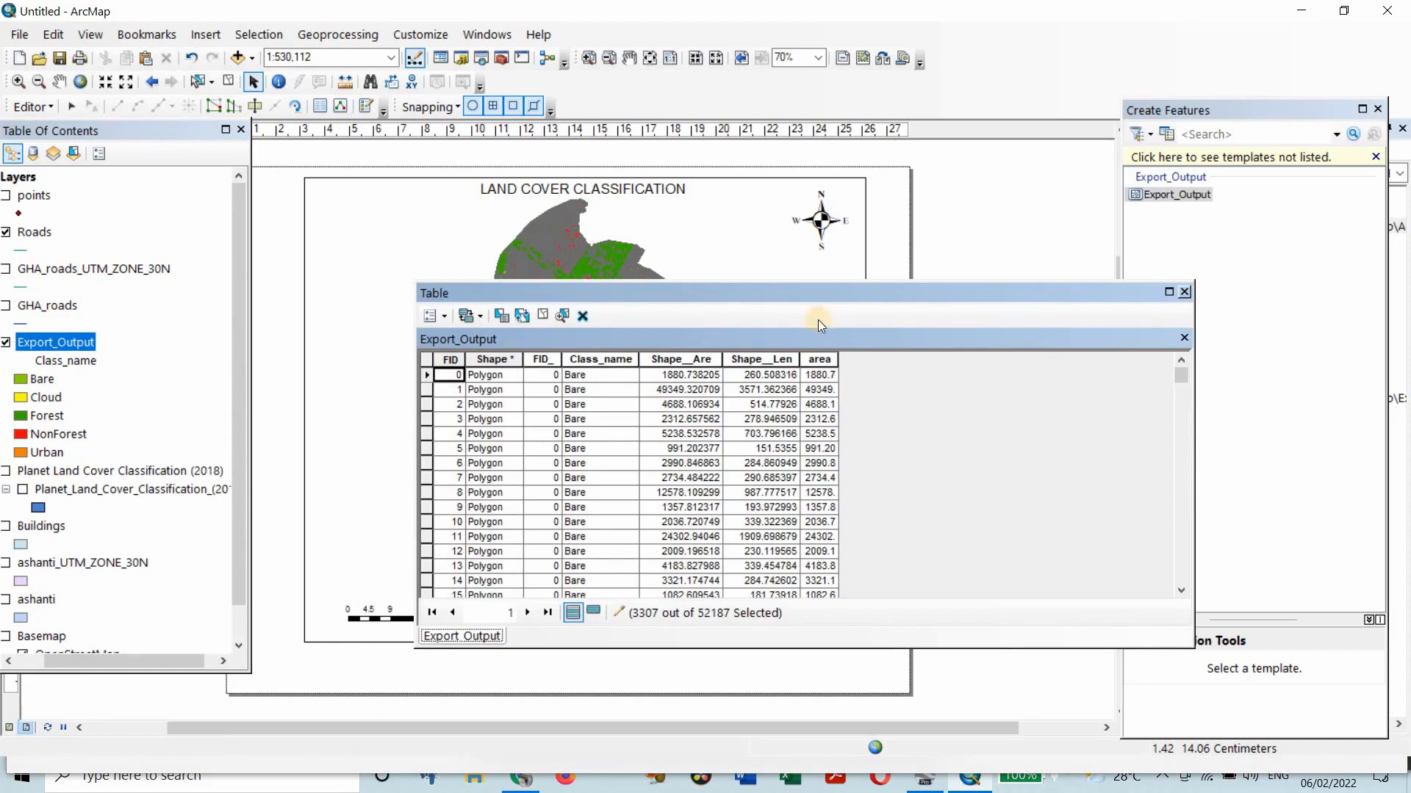
left_click(1183, 293)
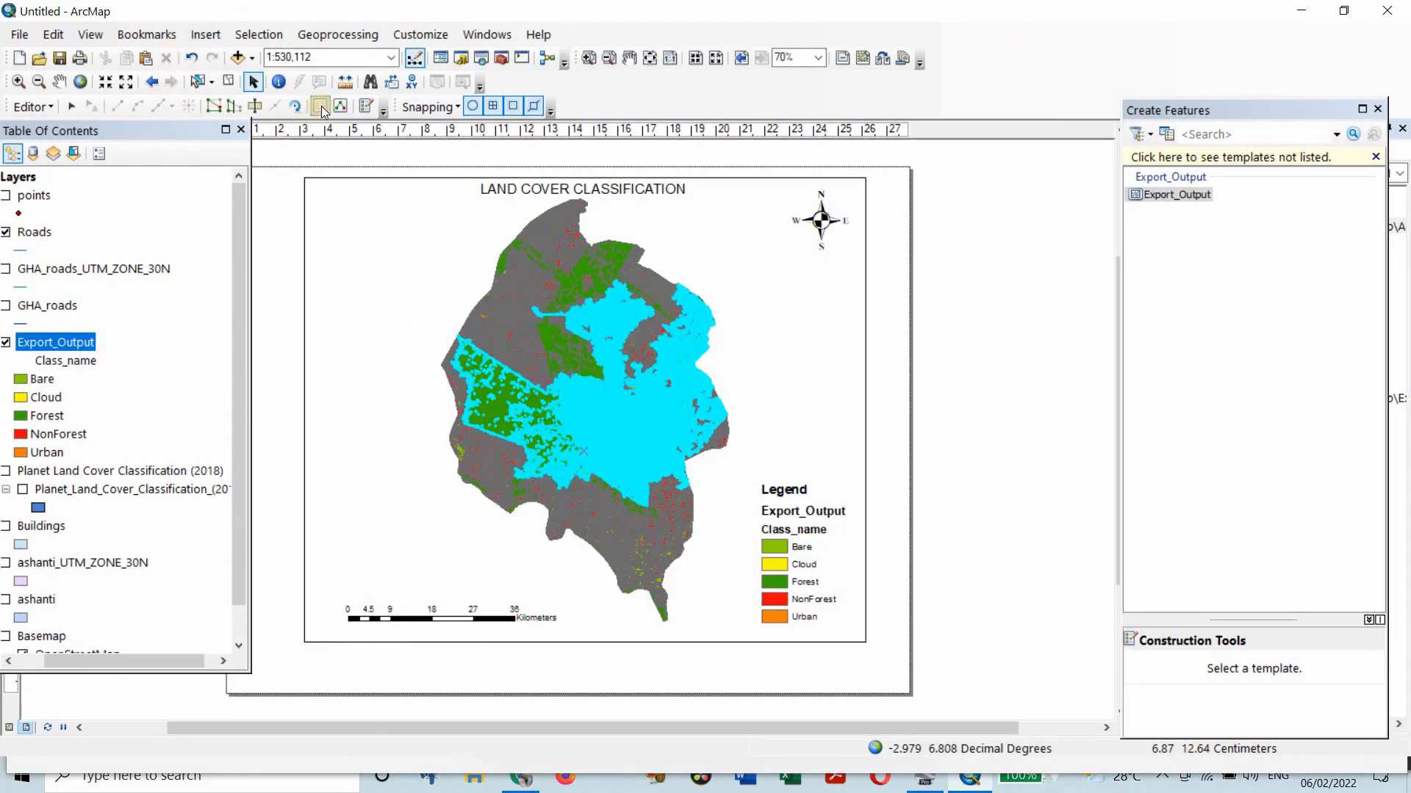
left_click(230, 81)
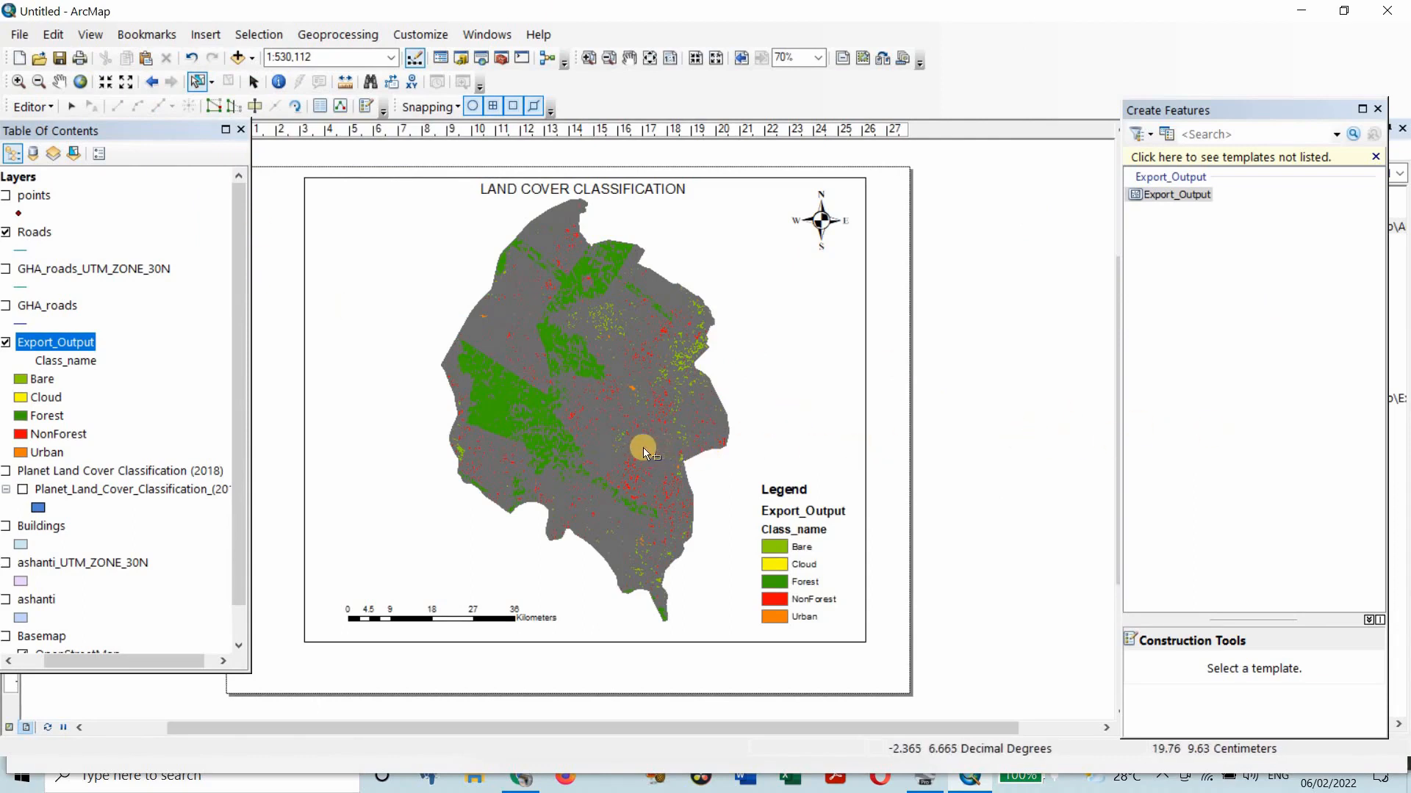
Export the map layout again to the Desktop as a PDF named WAA
left_click(21, 35)
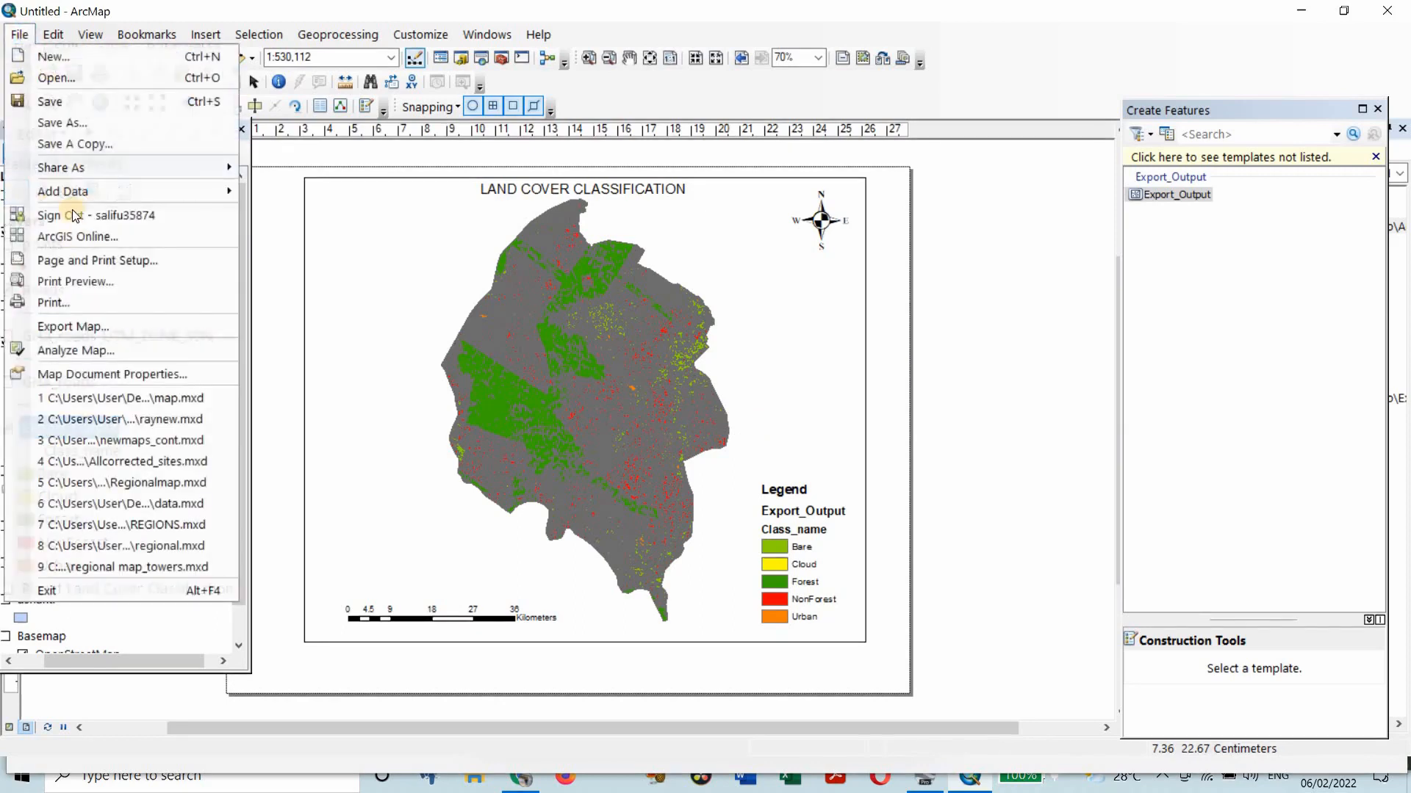
left_click(86, 326)
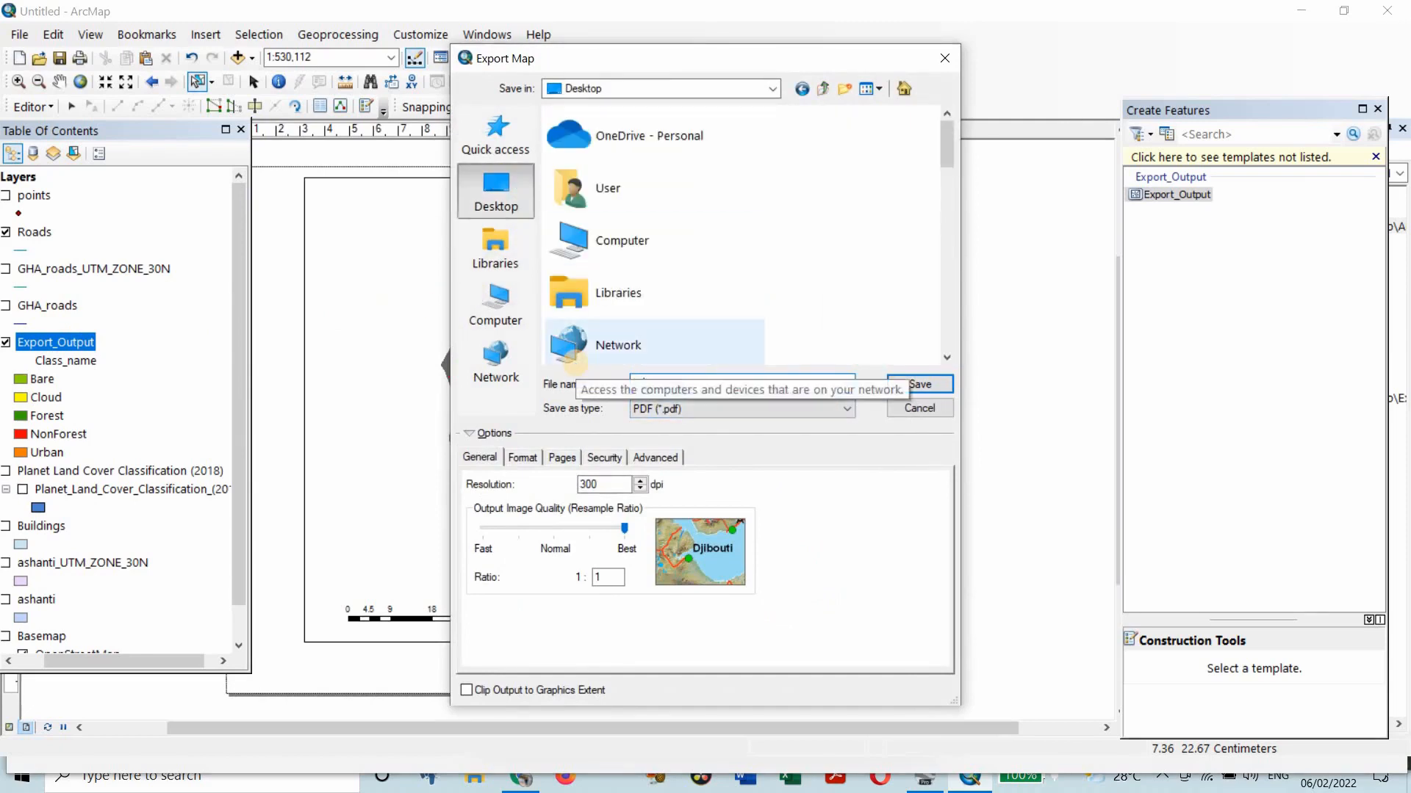
type("WAA")
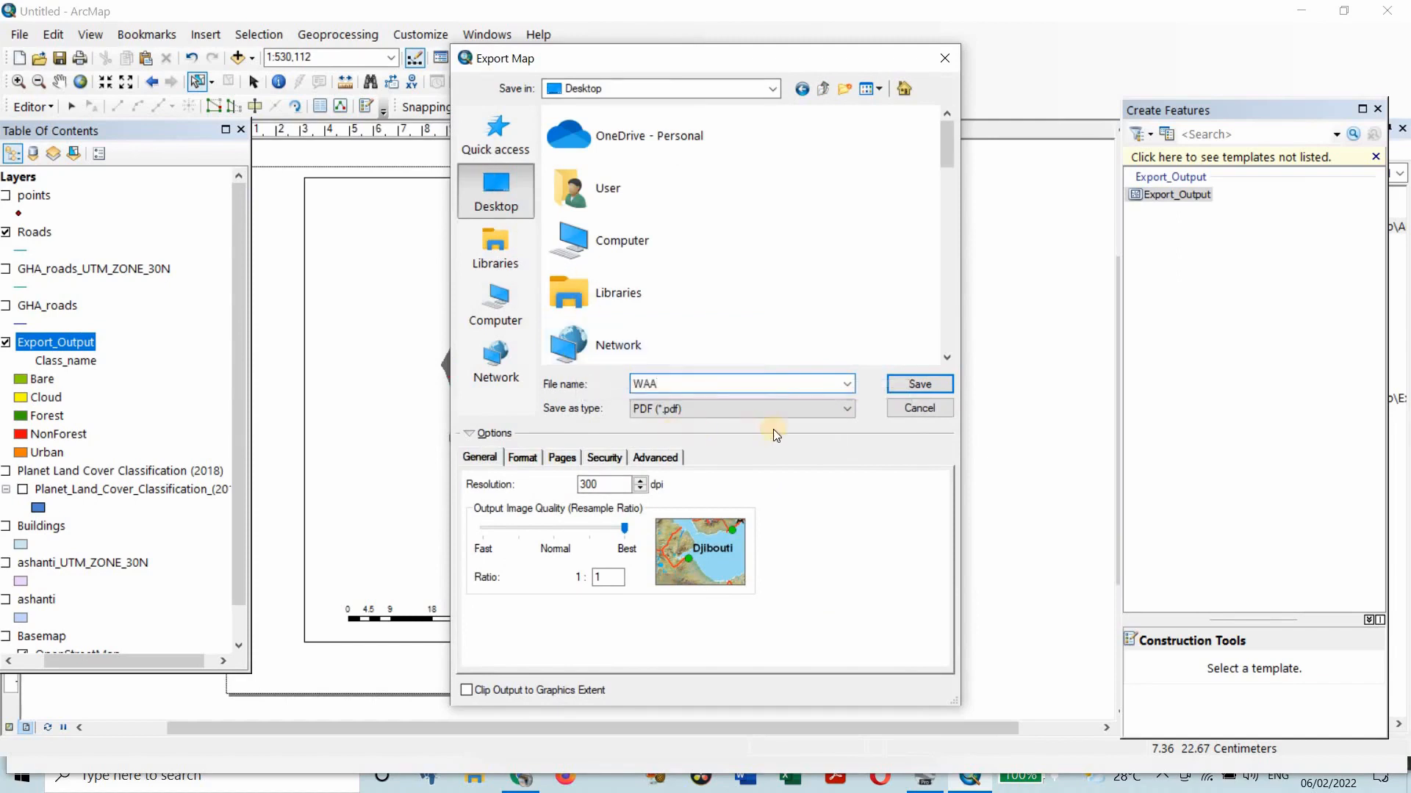
left_click(924, 385)
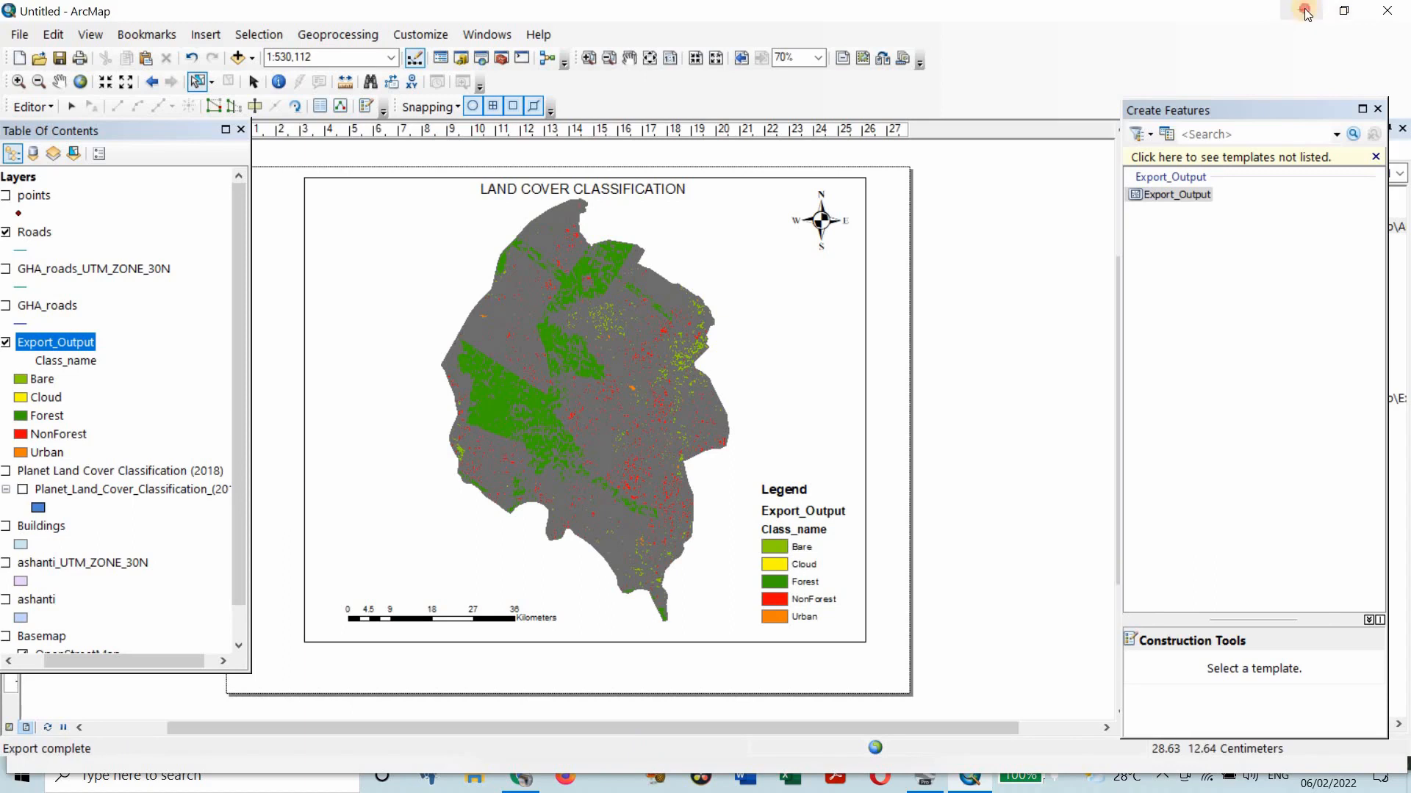
Open the exported WAA.pdf from the Desktop in Adobe Acrobat DC to check the map, and close it
left_click(1305, 12)
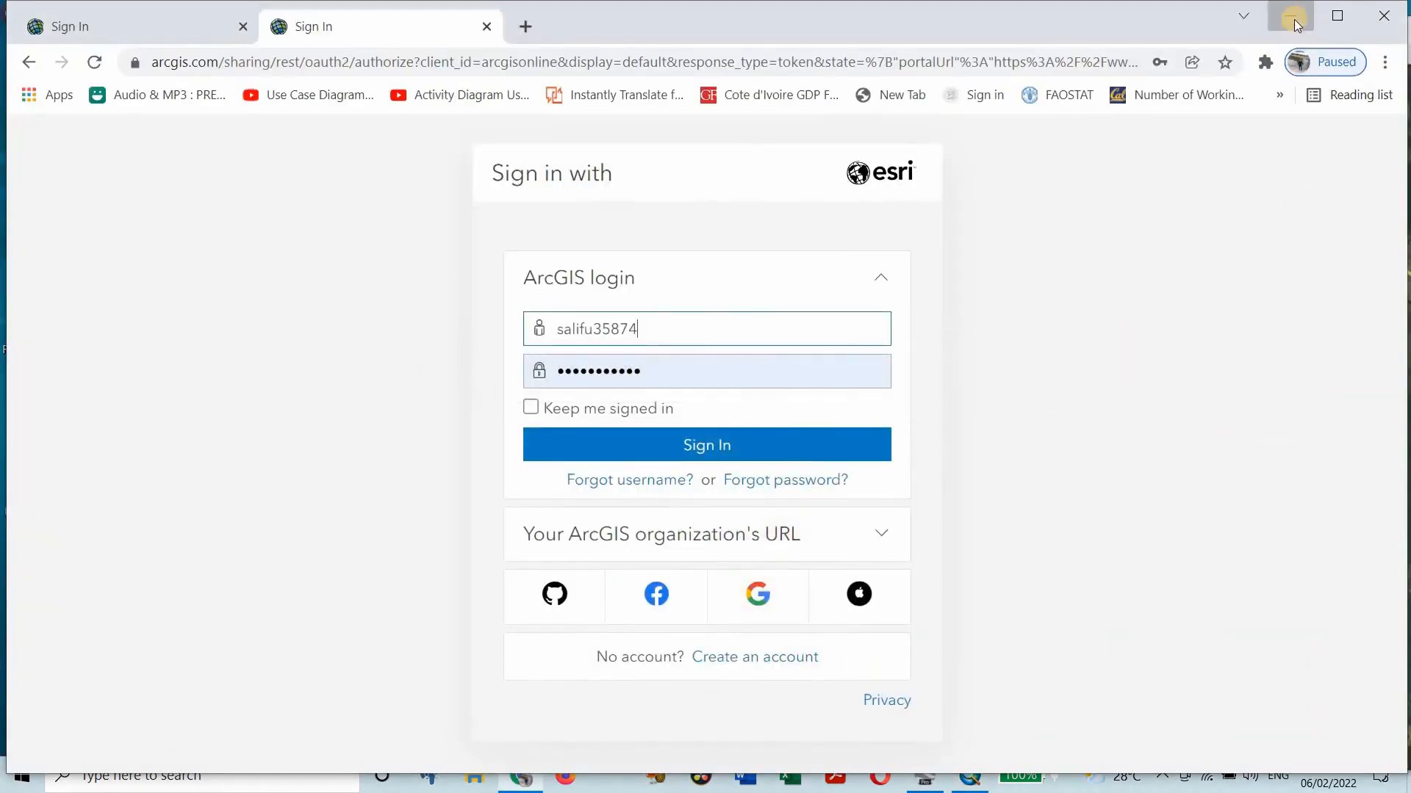
left_click(1294, 19)
left_click(1296, 16)
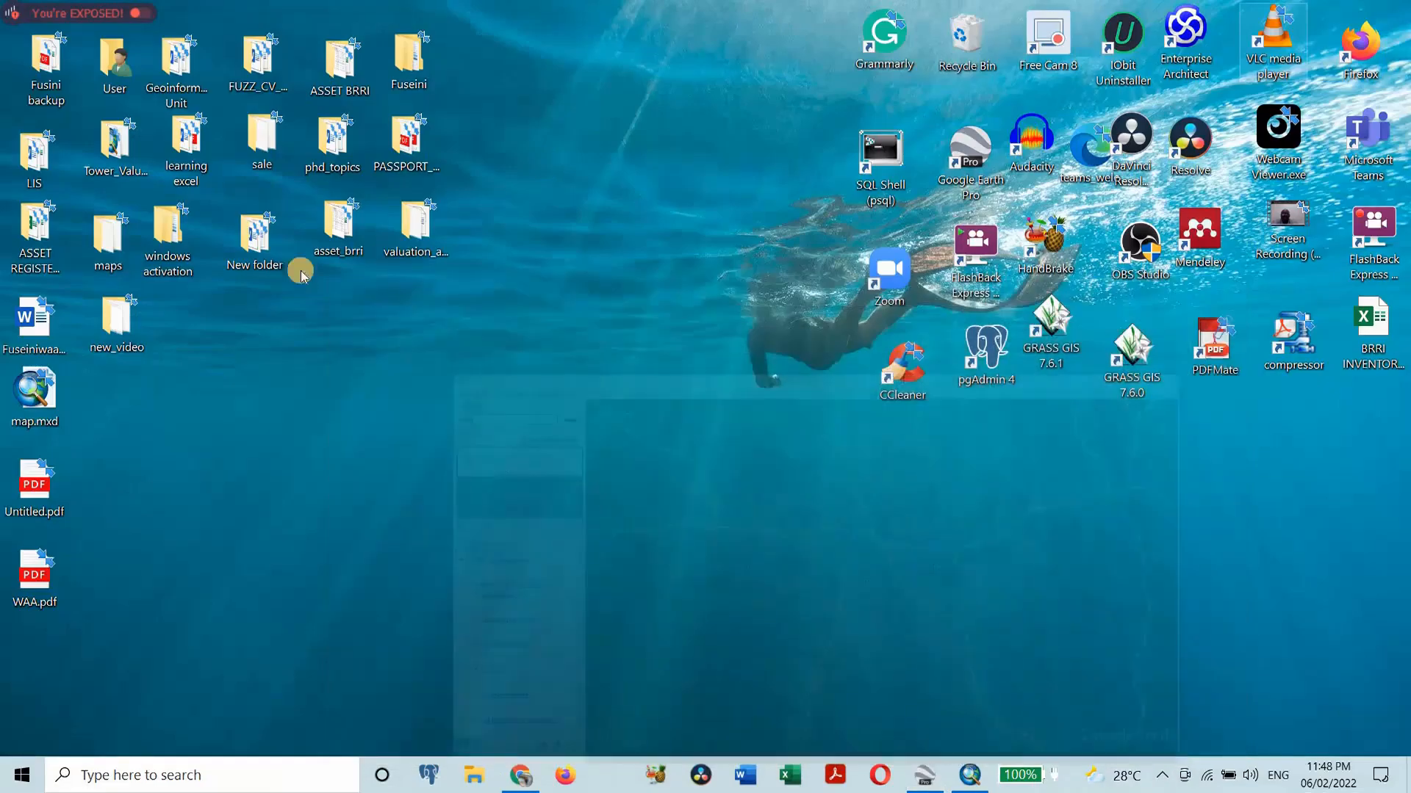
left_click(44, 571)
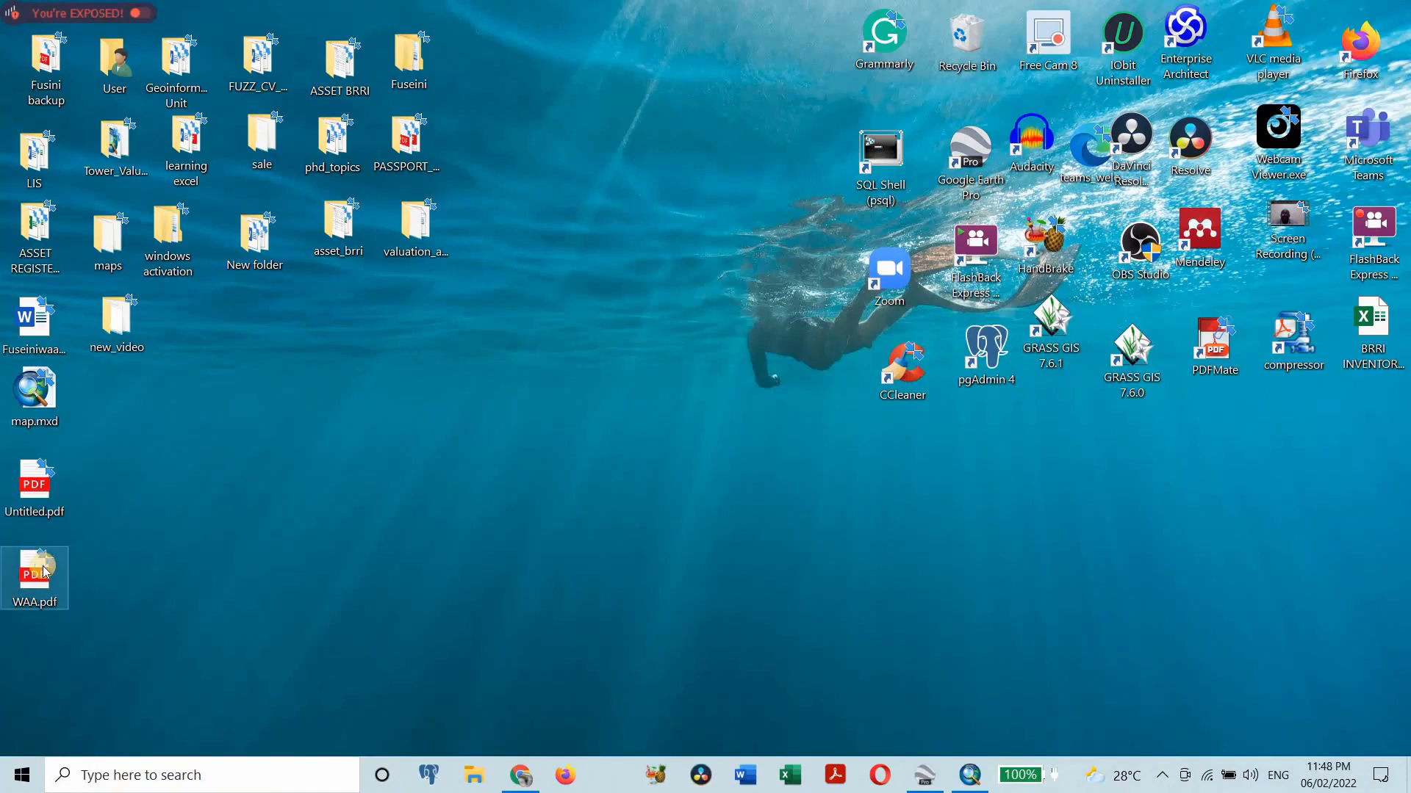
right_click(44, 572)
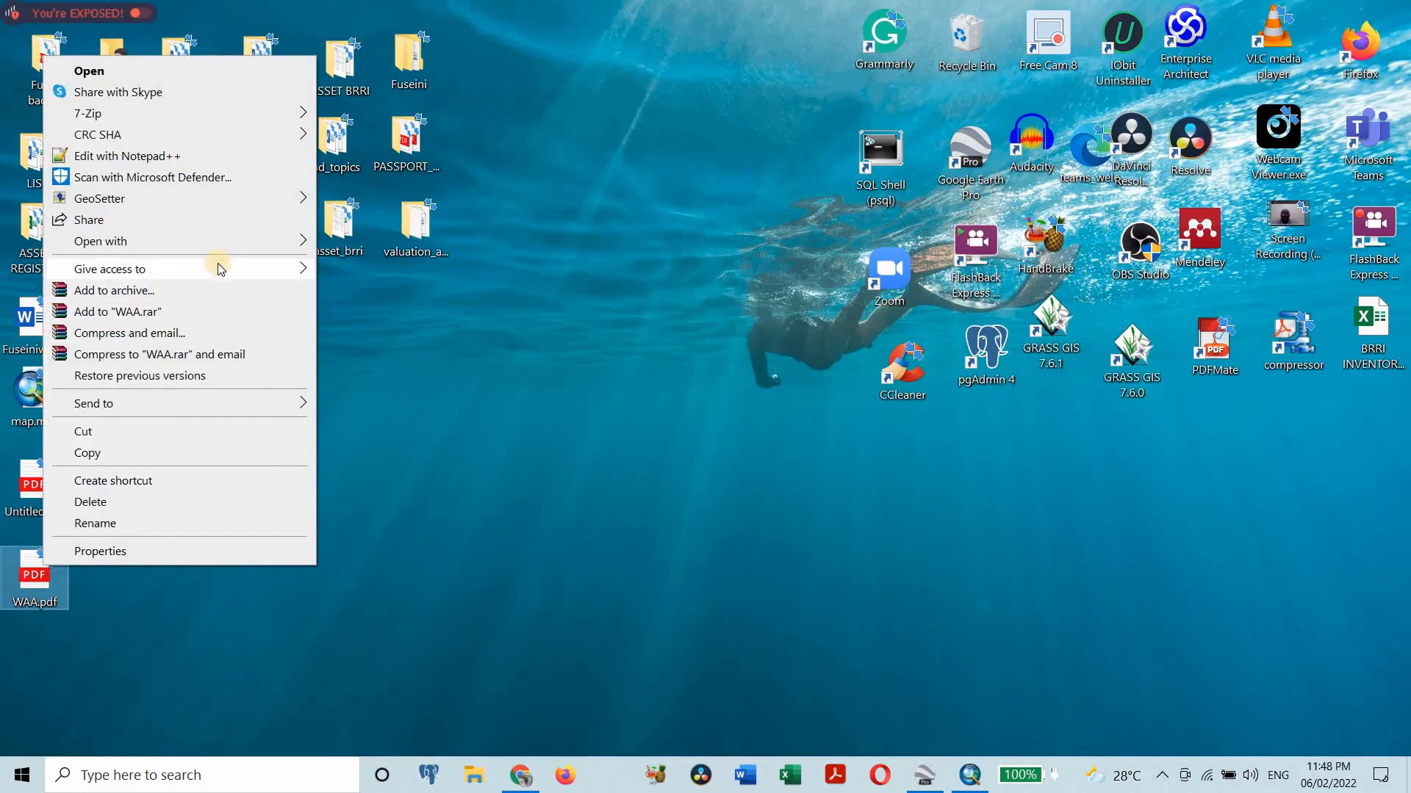
mouse_move(196, 241)
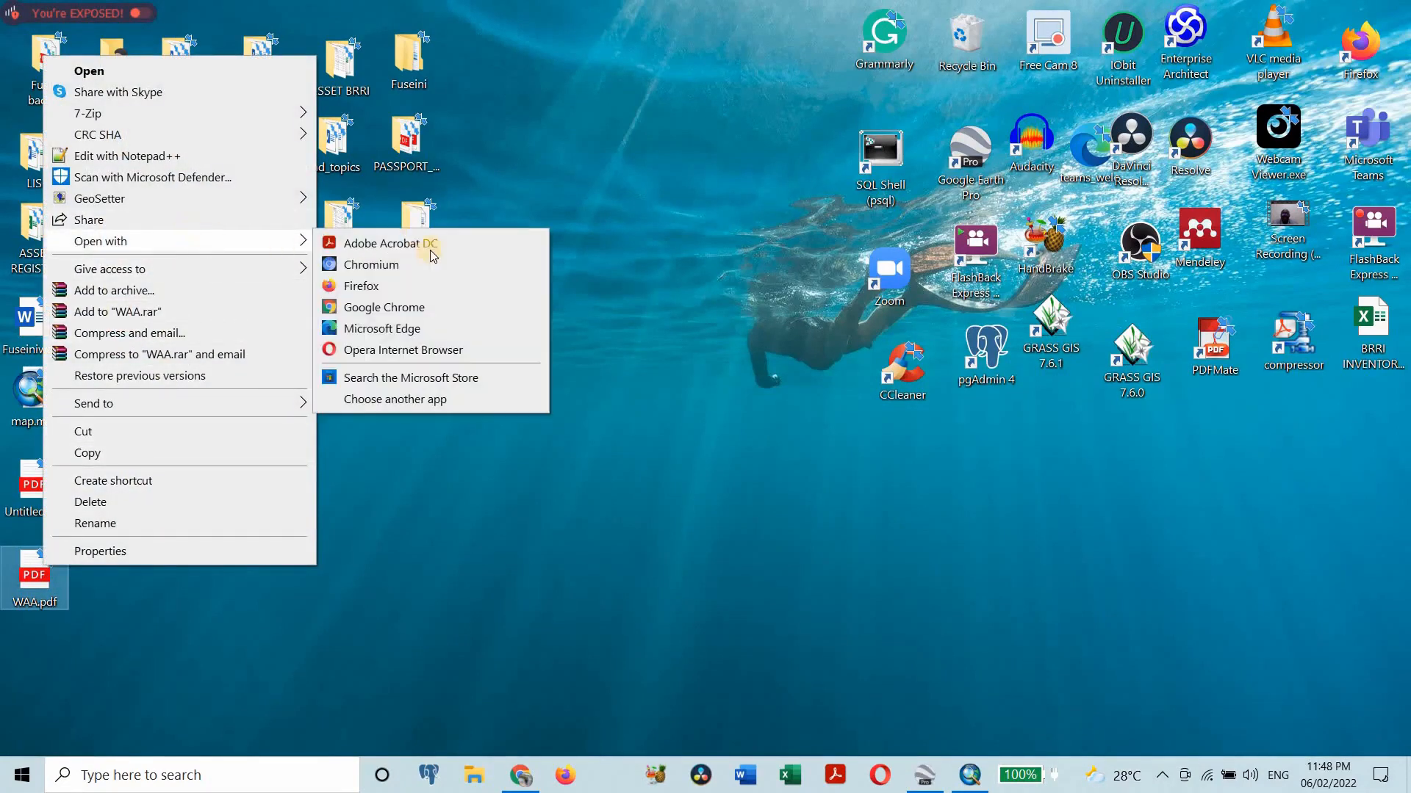
left_click(432, 254)
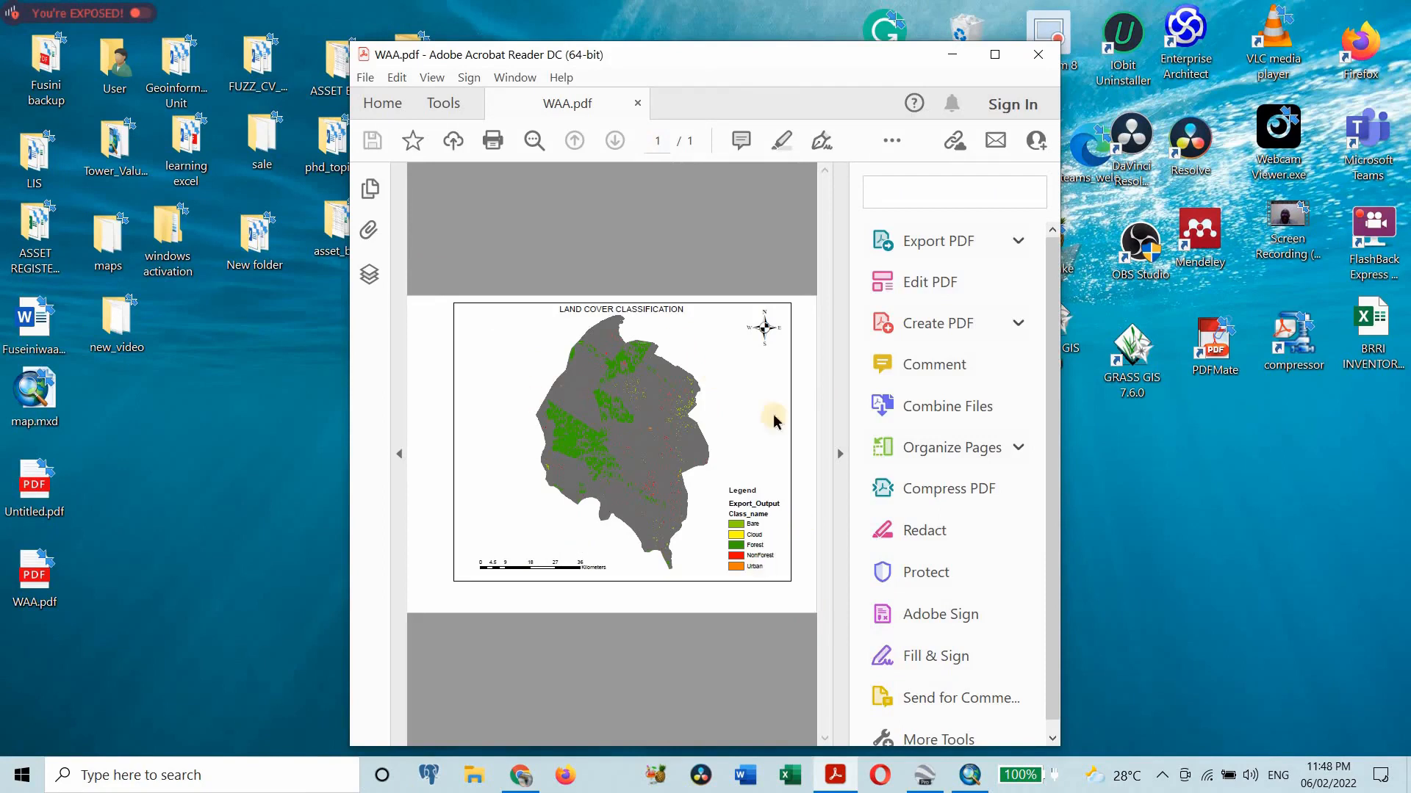
left_click(1033, 56)
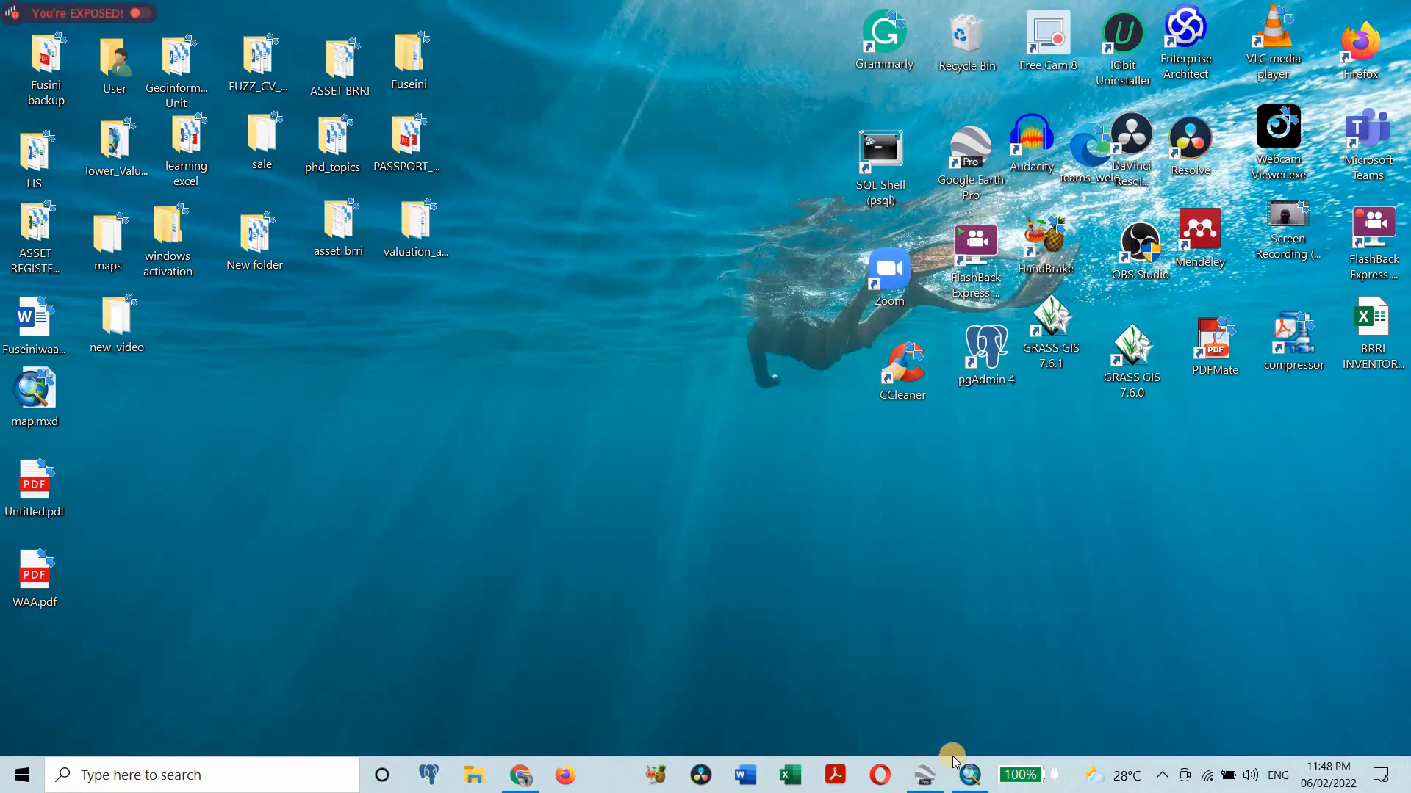
Return to ArcMap, switch the map from layout view to data view, and activate the Pan tool
left_click(970, 778)
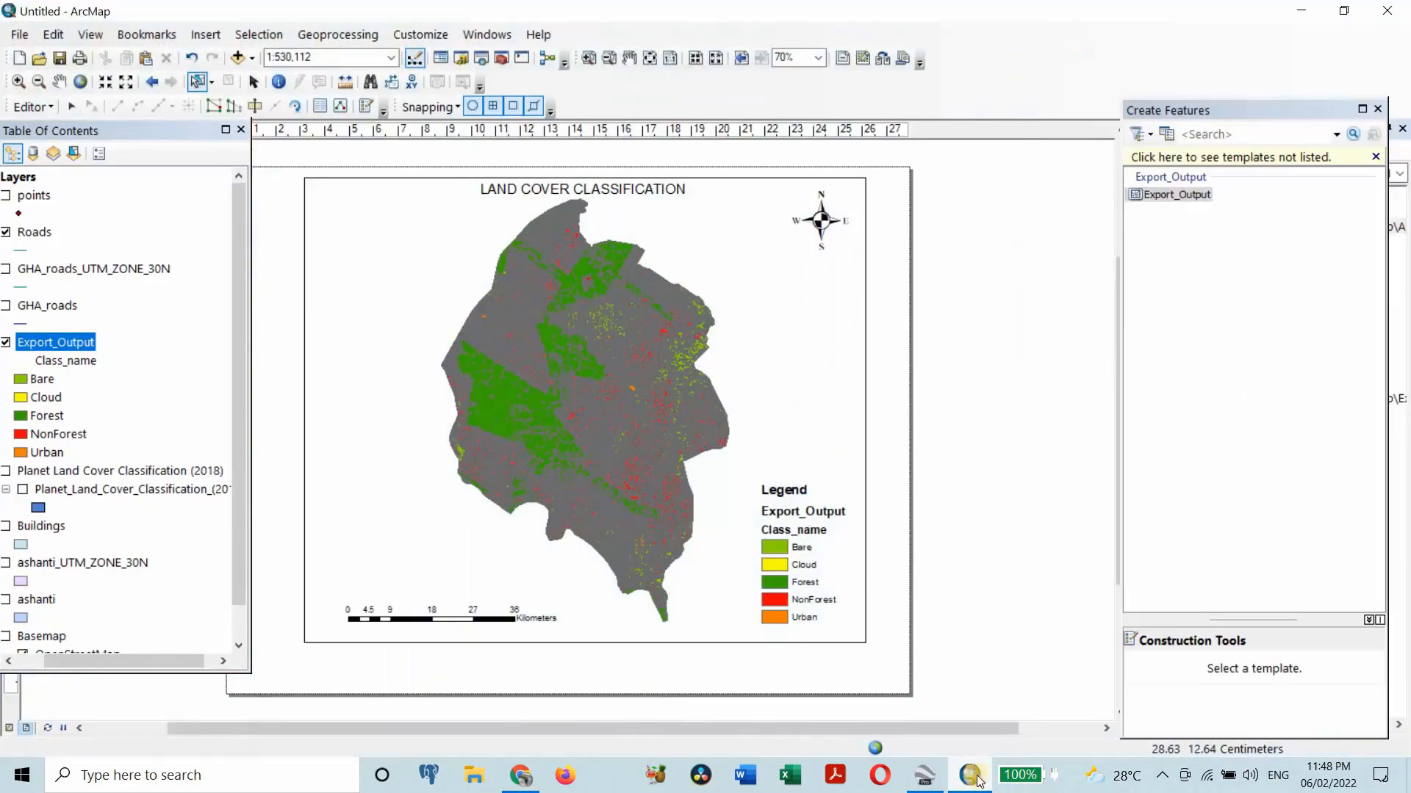
left_click(10, 728)
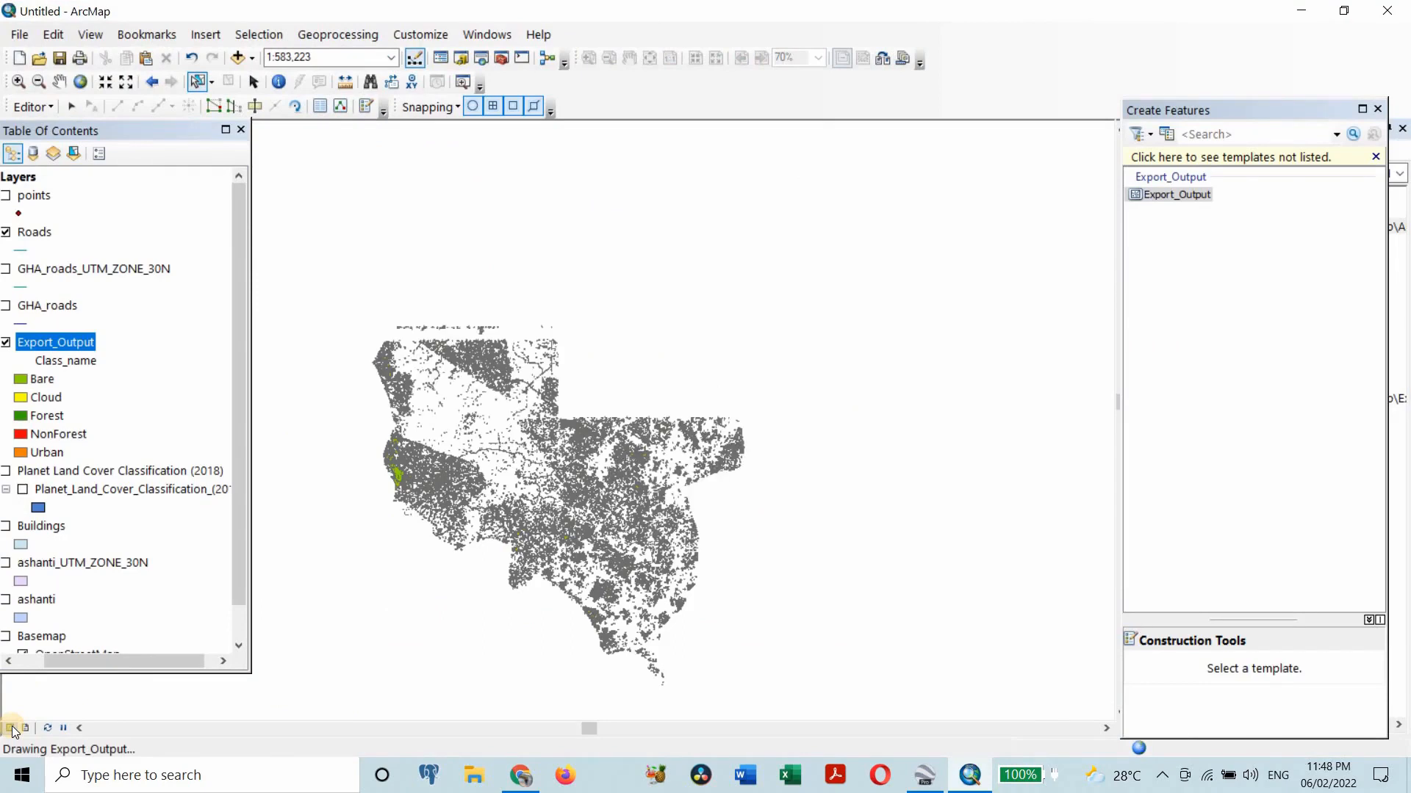
left_click_drag(192, 662, 33, 661)
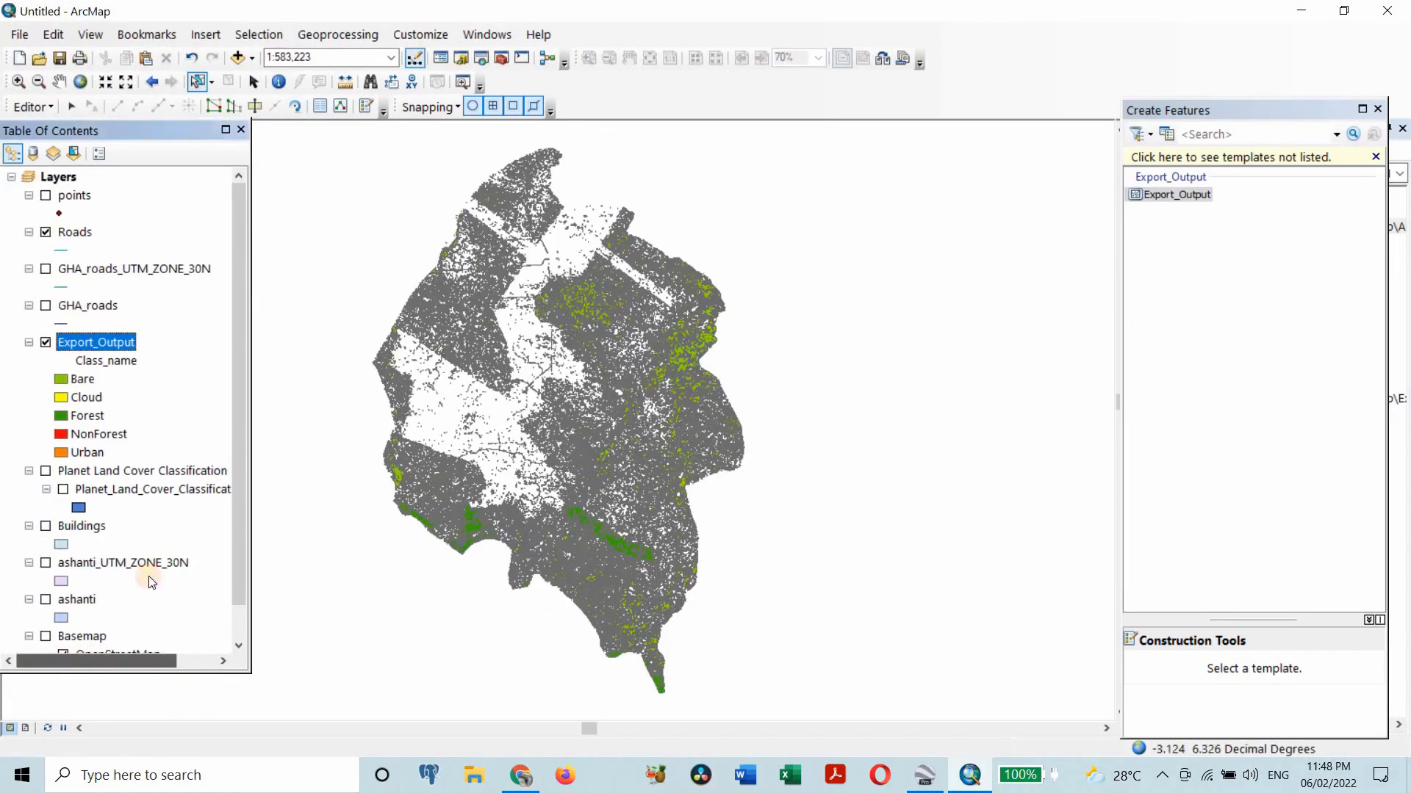
left_click(60, 82)
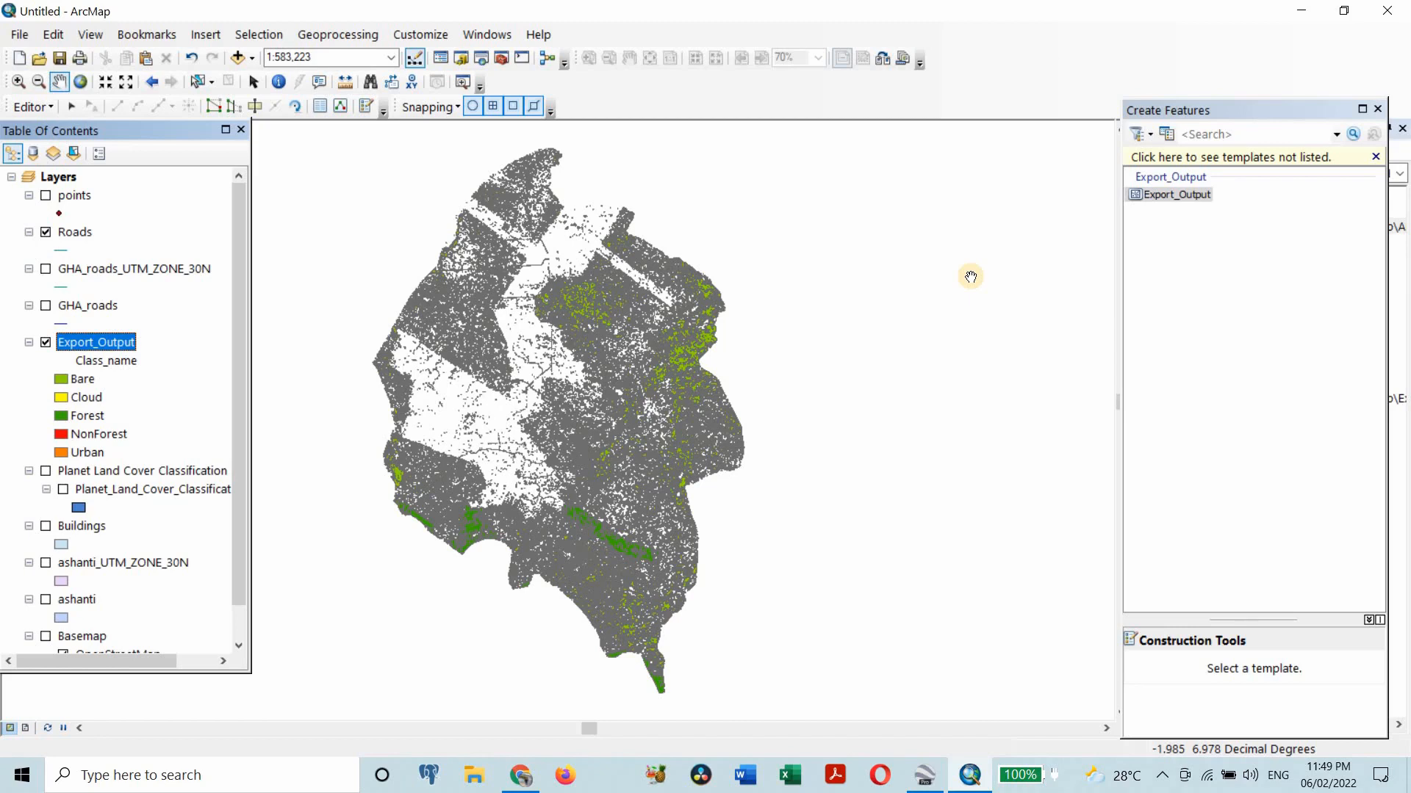
scroll(971, 277, "up", 1)
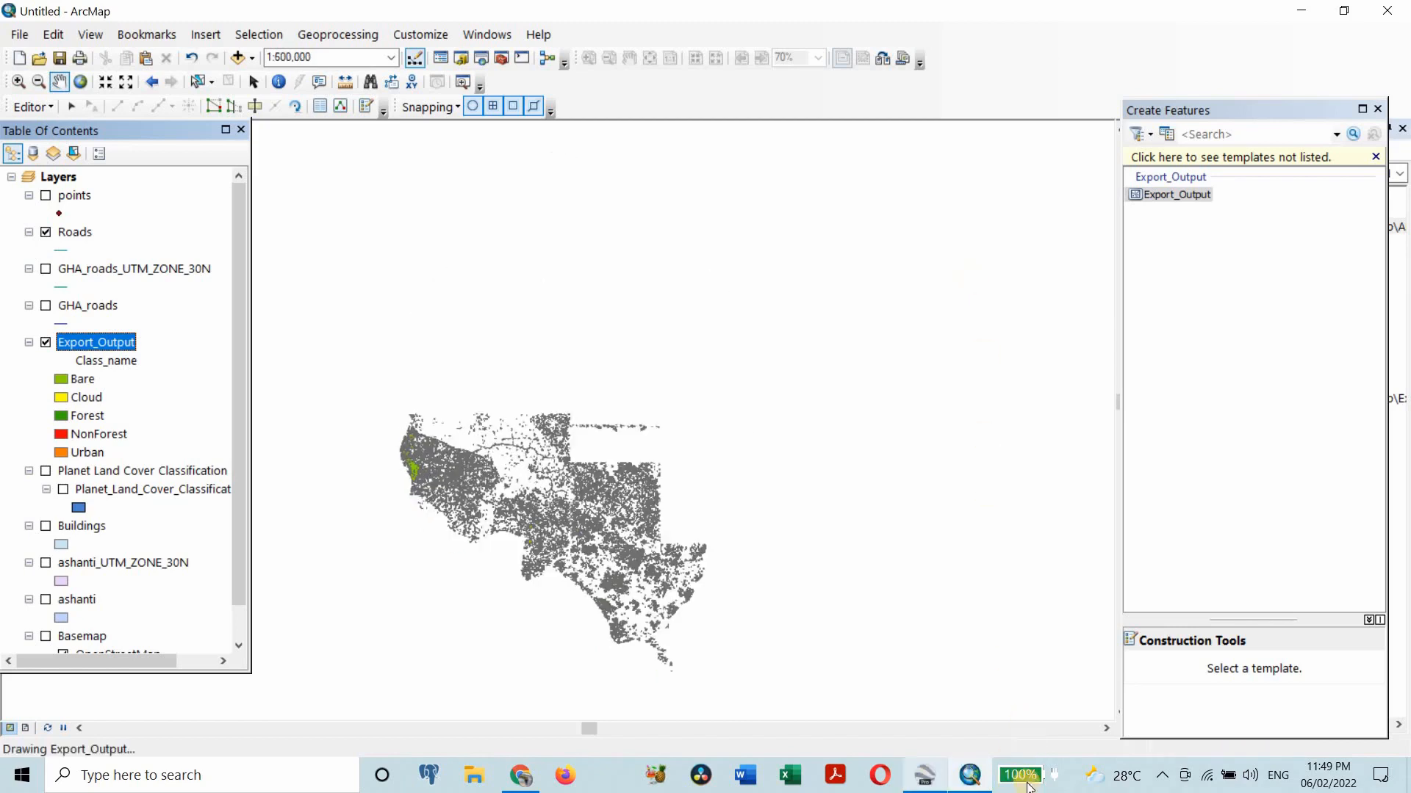